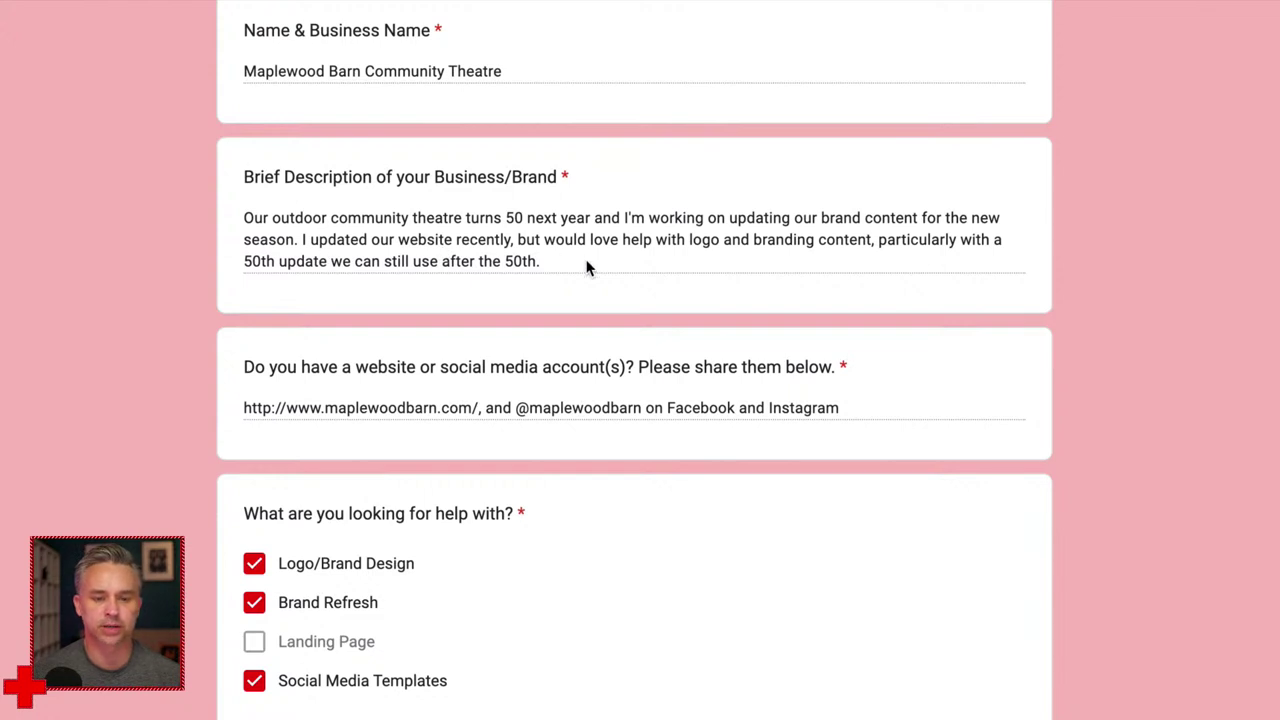
Step: Review the Maplewood Barn Community Theatre request in the form responses and view the theatre's website
{"action": "left_click_drag", "start_coordinate": [576, 240], "coordinate": [592, 270]}
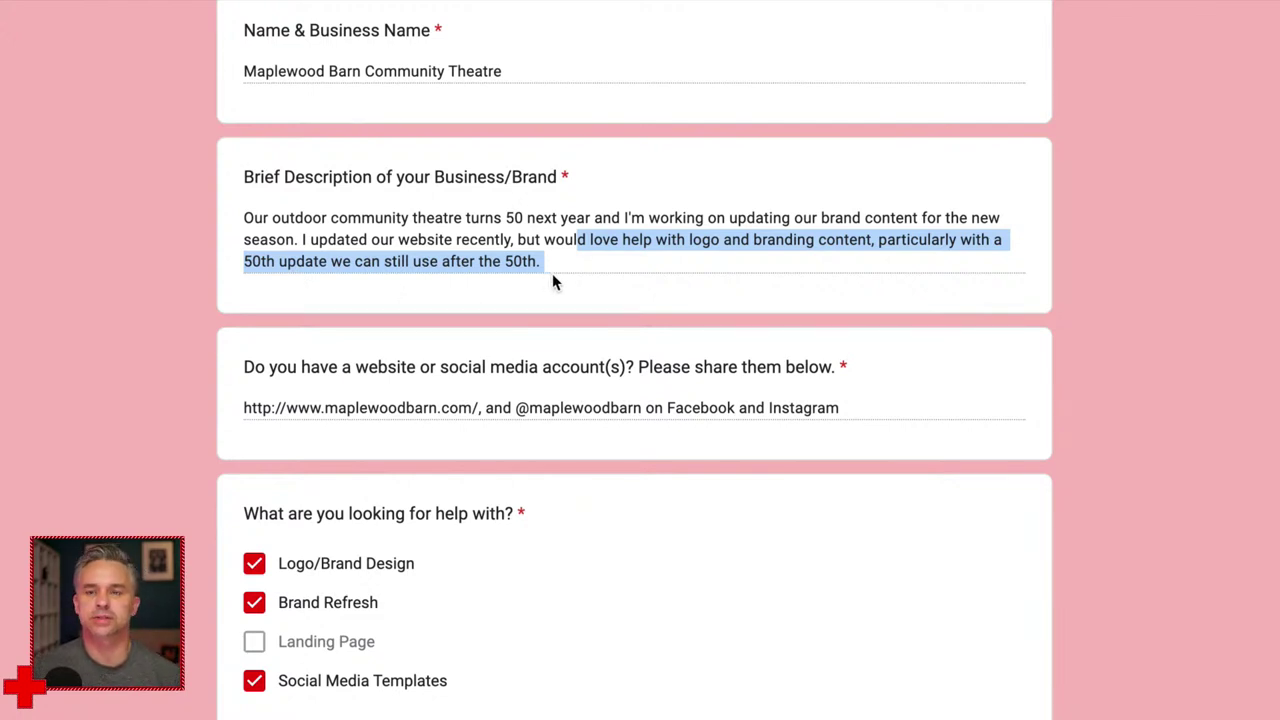
{"action": "scroll", "coordinate": [531, 331], "scroll_direction": "down", "scroll_amount": 3}
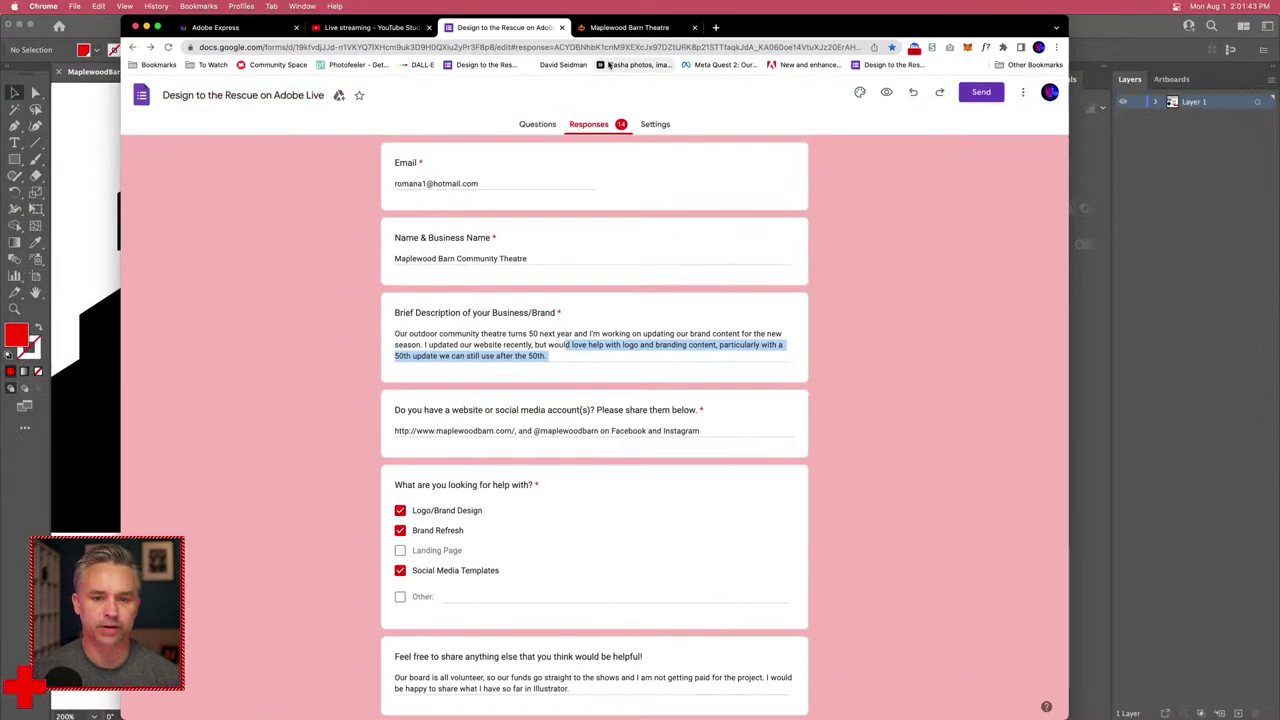
{"action": "left_click", "coordinate": [608, 28]}
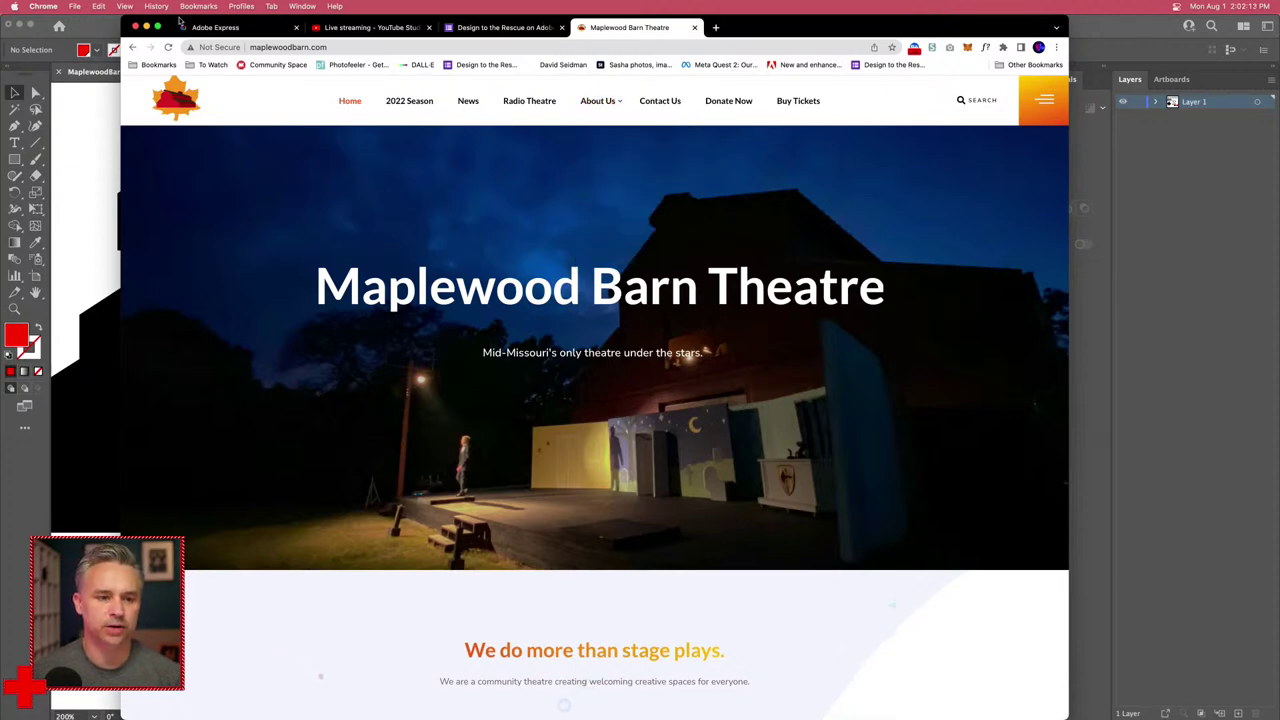
Step: Switch to the Adobe Express project and widen the browser window to fill the whole screen width
{"action": "left_click", "coordinate": [217, 28]}
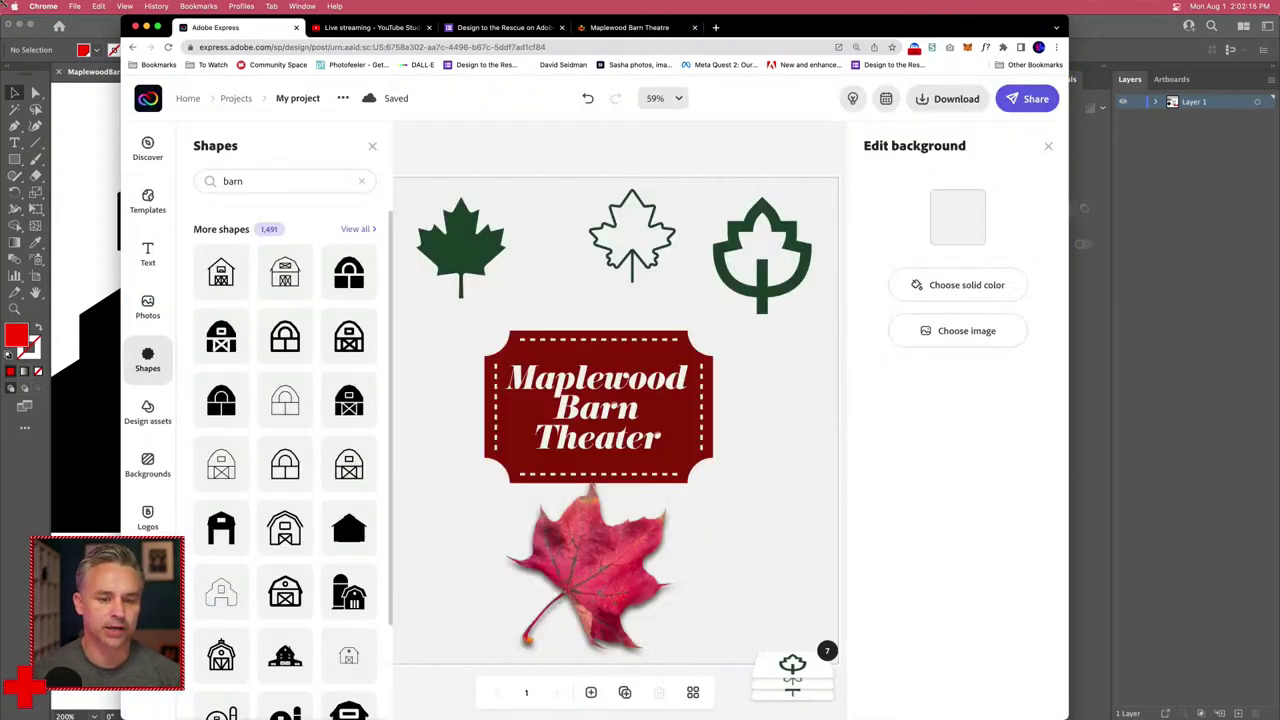
{"action": "left_click_drag", "start_coordinate": [123, 17], "coordinate": [2, 17]}
{"action": "left_click_drag", "start_coordinate": [1065, 15], "coordinate": [1276, 20]}
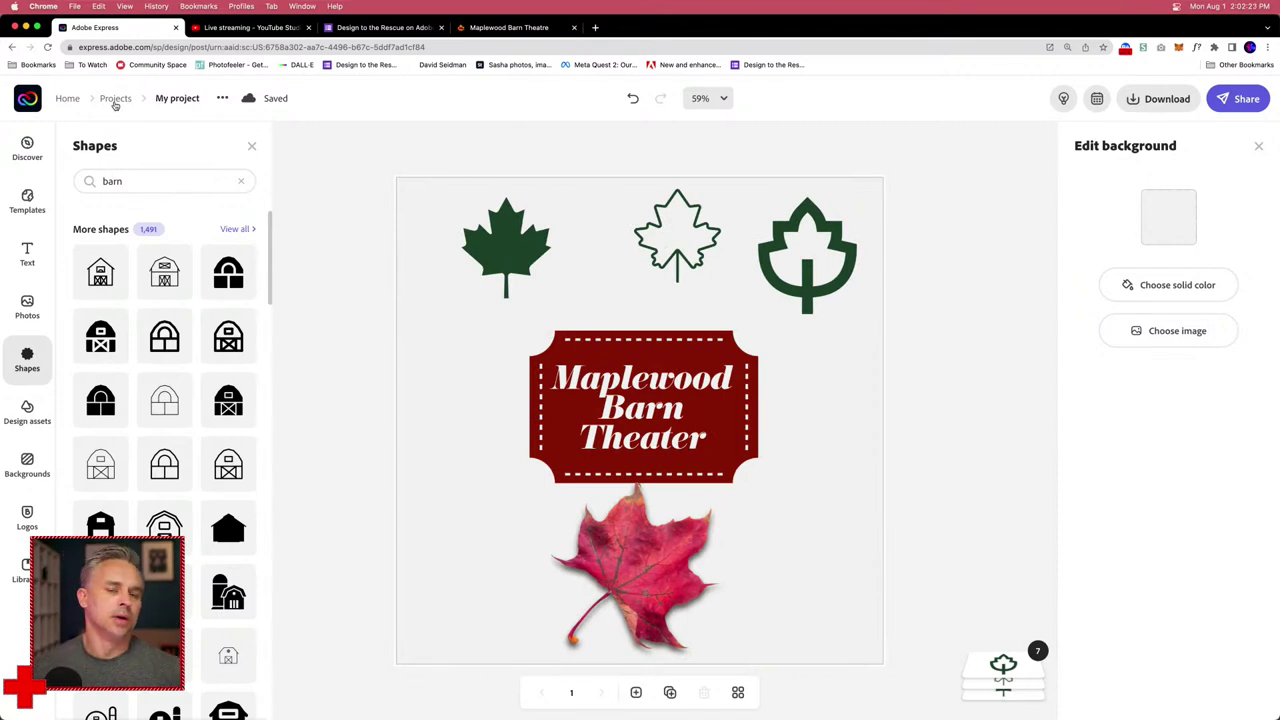
{"action": "left_click", "coordinate": [195, 176]}
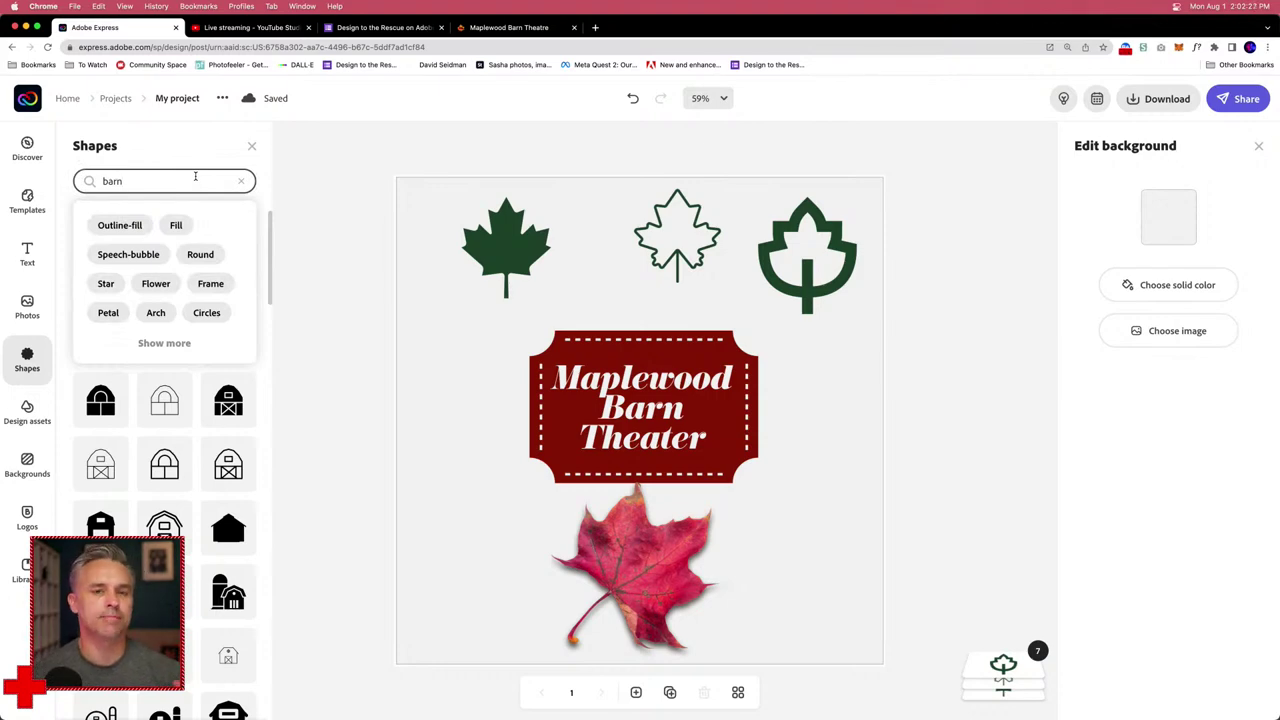
{"action": "left_click", "coordinate": [350, 243]}
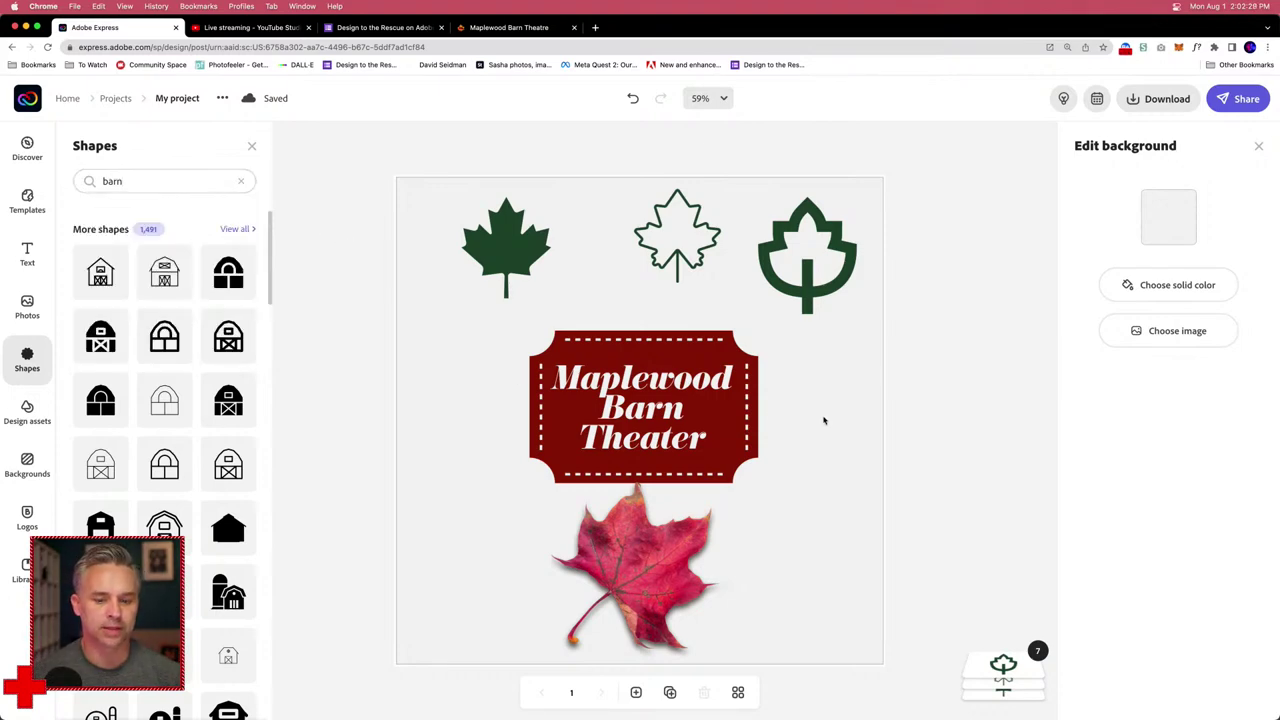
{"action": "left_click", "coordinate": [650, 404]}
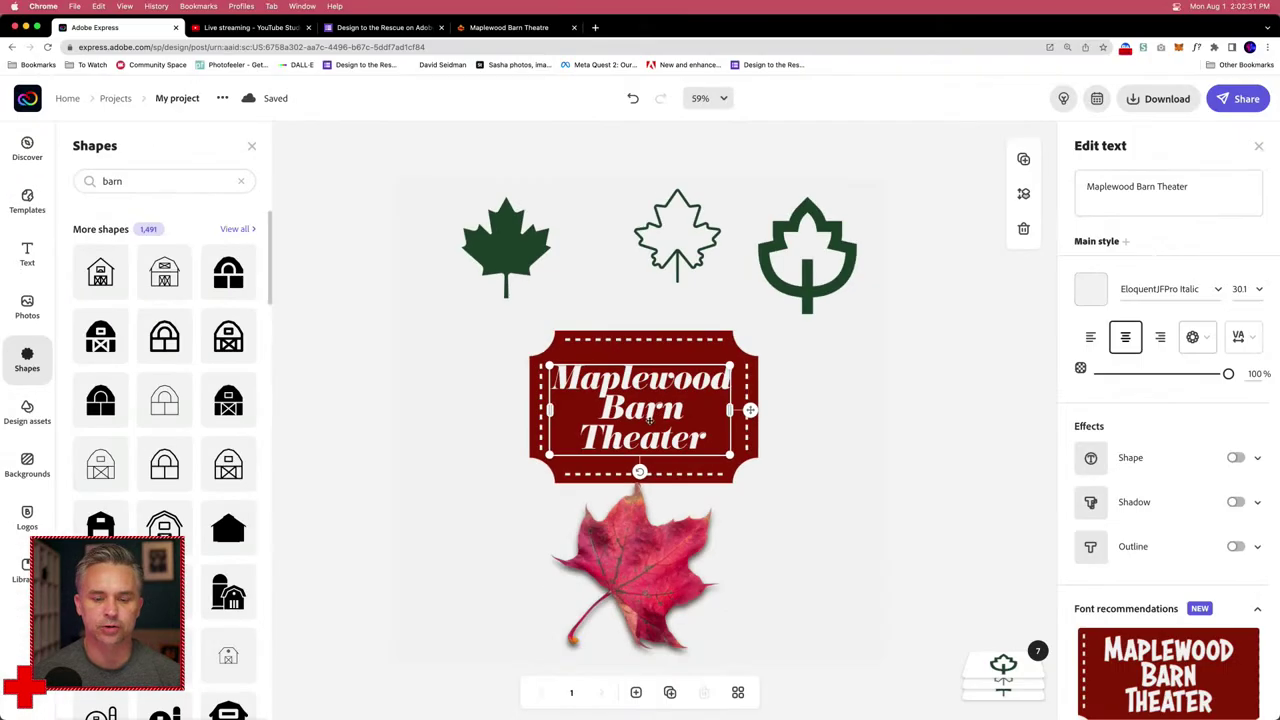
{"action": "left_click", "coordinate": [424, 356]}
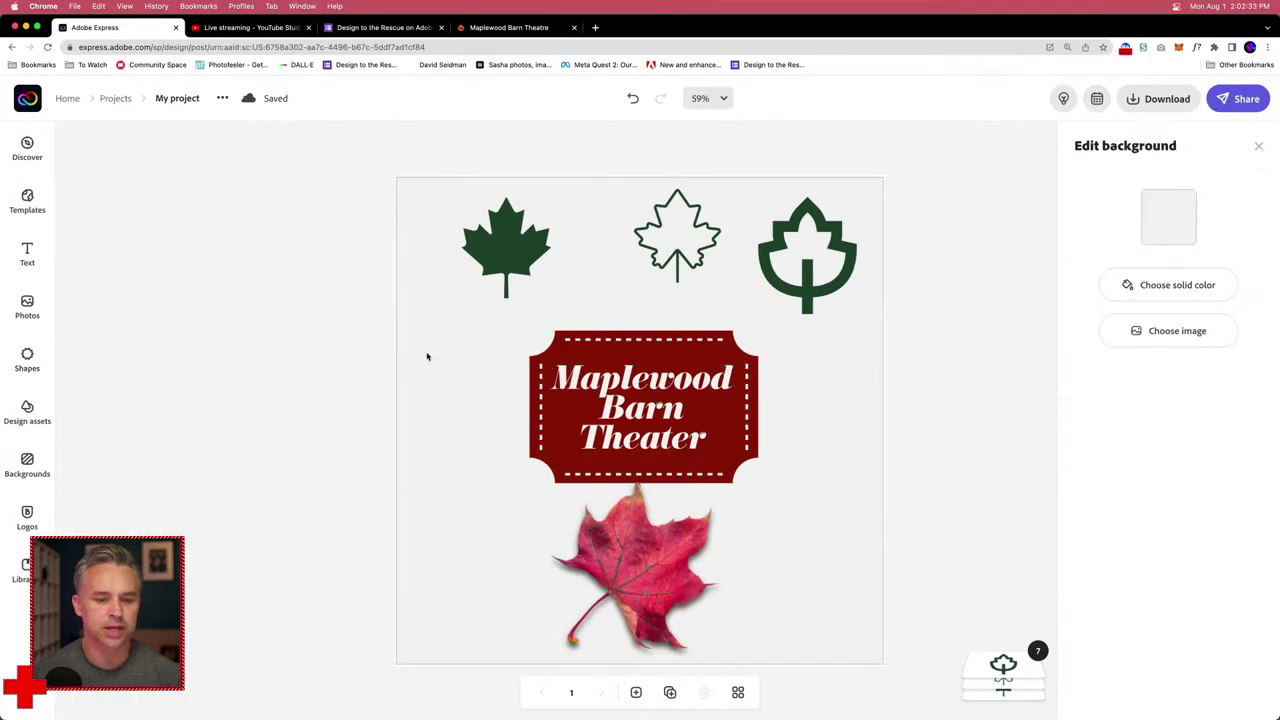
Step: Search the shapes library for "maple leaf"
{"action": "left_click", "coordinate": [17, 416]}
{"action": "left_click", "coordinate": [16, 366]}
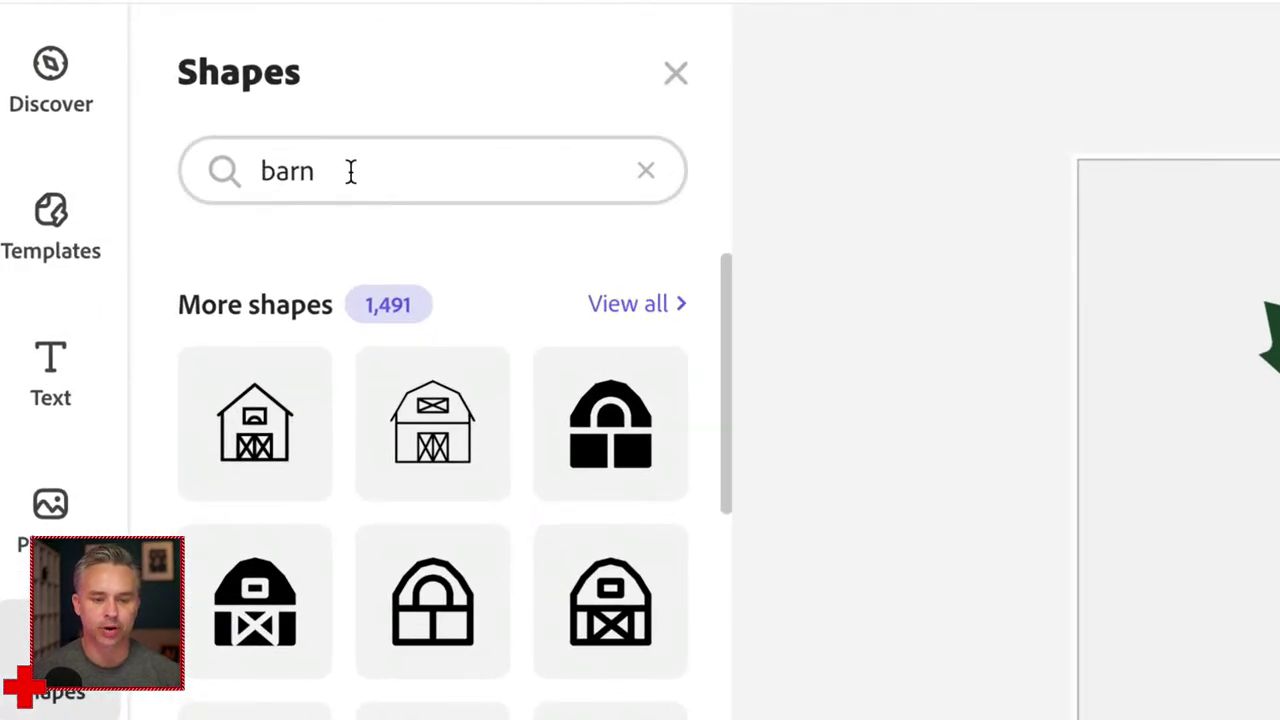
{"action": "left_click", "coordinate": [351, 172]}
{"action": "left_click_drag", "start_coordinate": [351, 172], "coordinate": [194, 147]}
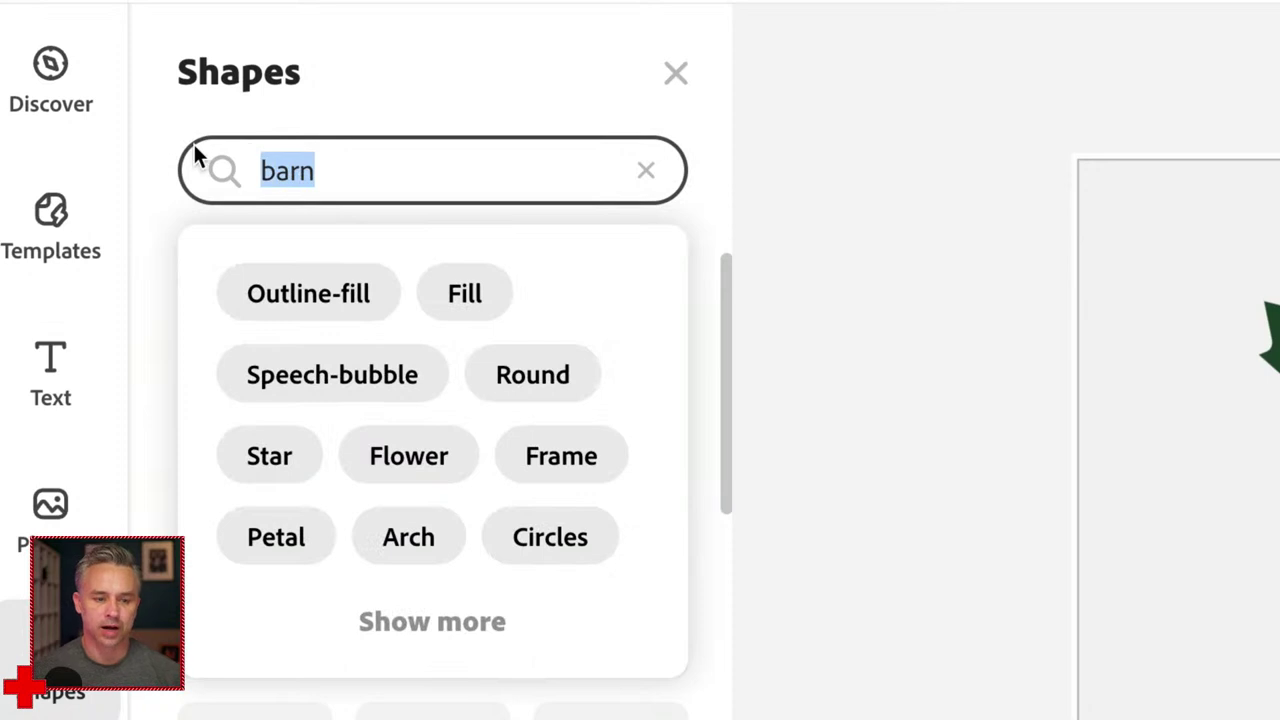
{"action": "type", "text": "maple leaf"}
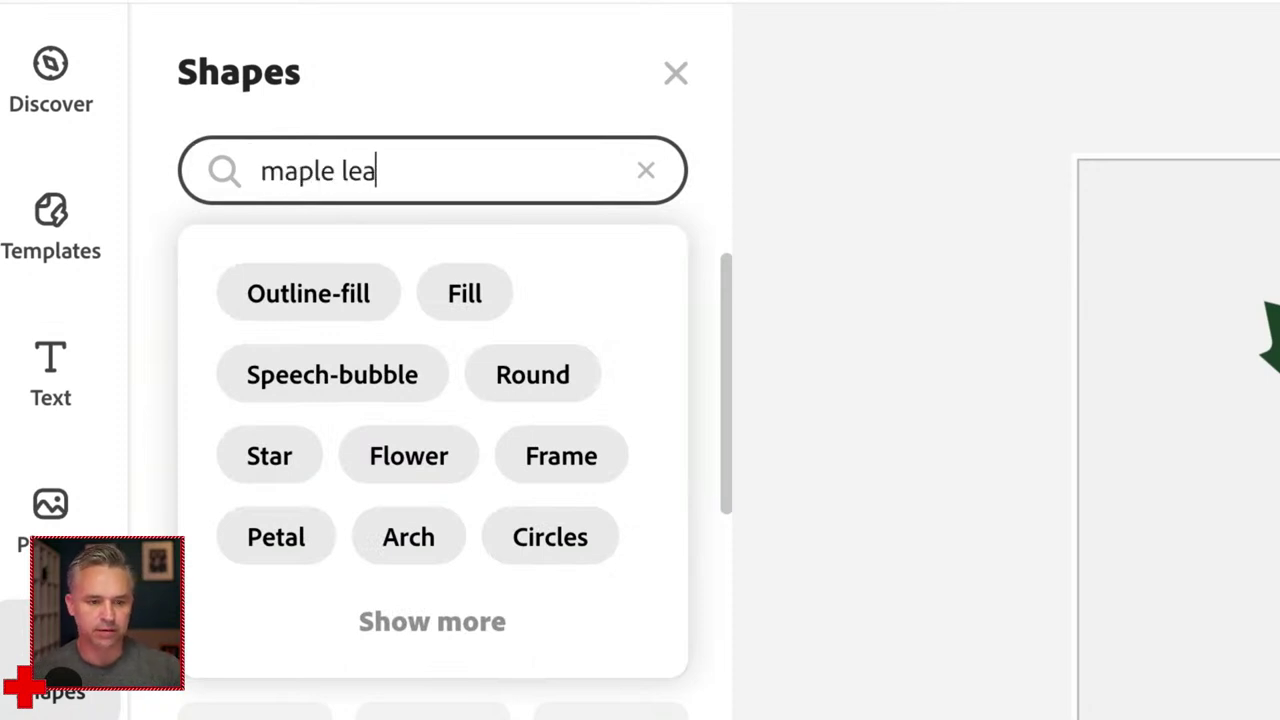
{"action": "key", "text": "Return"}
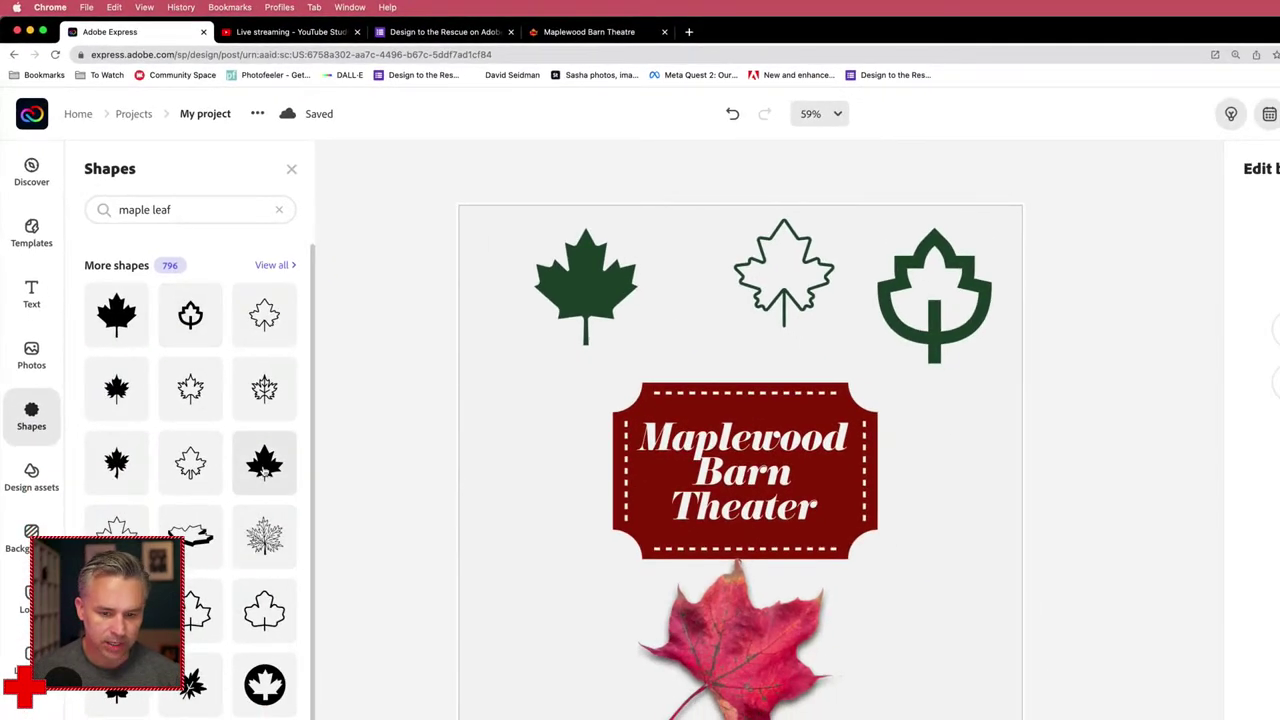
Step: Add a solid maple leaf shape, shrink it to about half size and place it left of the red ticket sign
{"action": "left_click", "coordinate": [265, 473]}
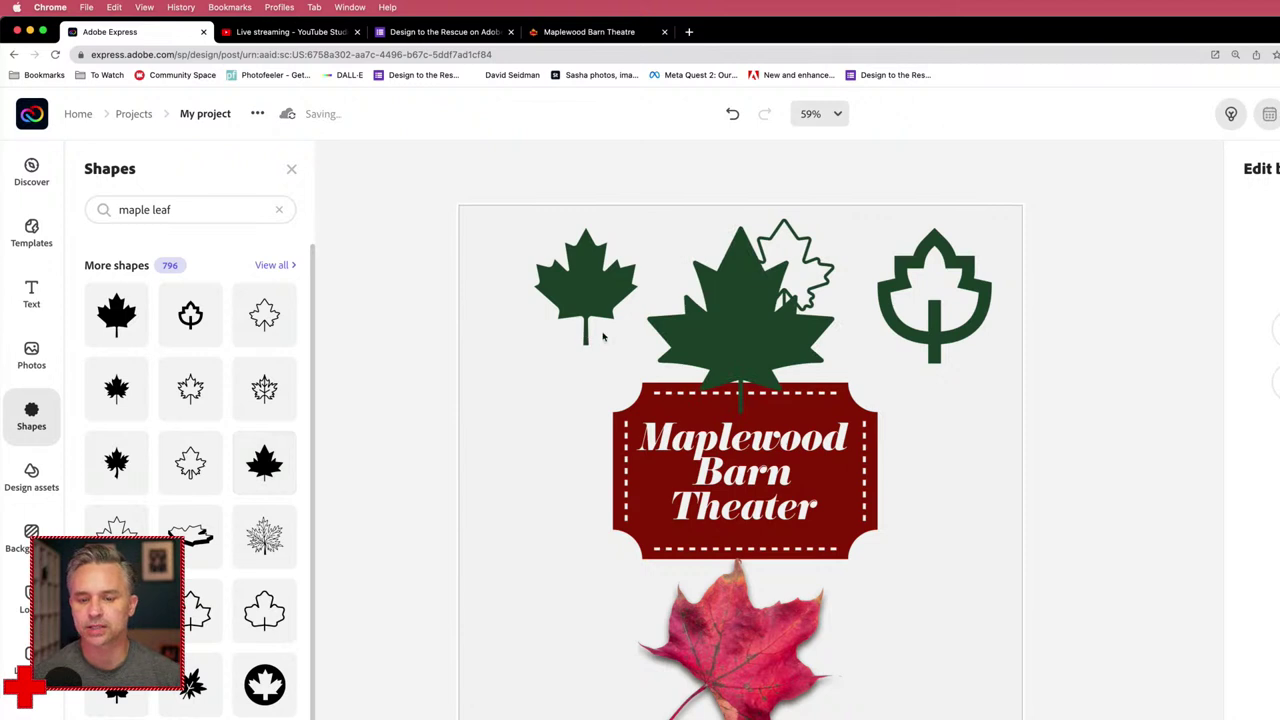
{"action": "left_click_drag", "start_coordinate": [718, 318], "coordinate": [575, 451]}
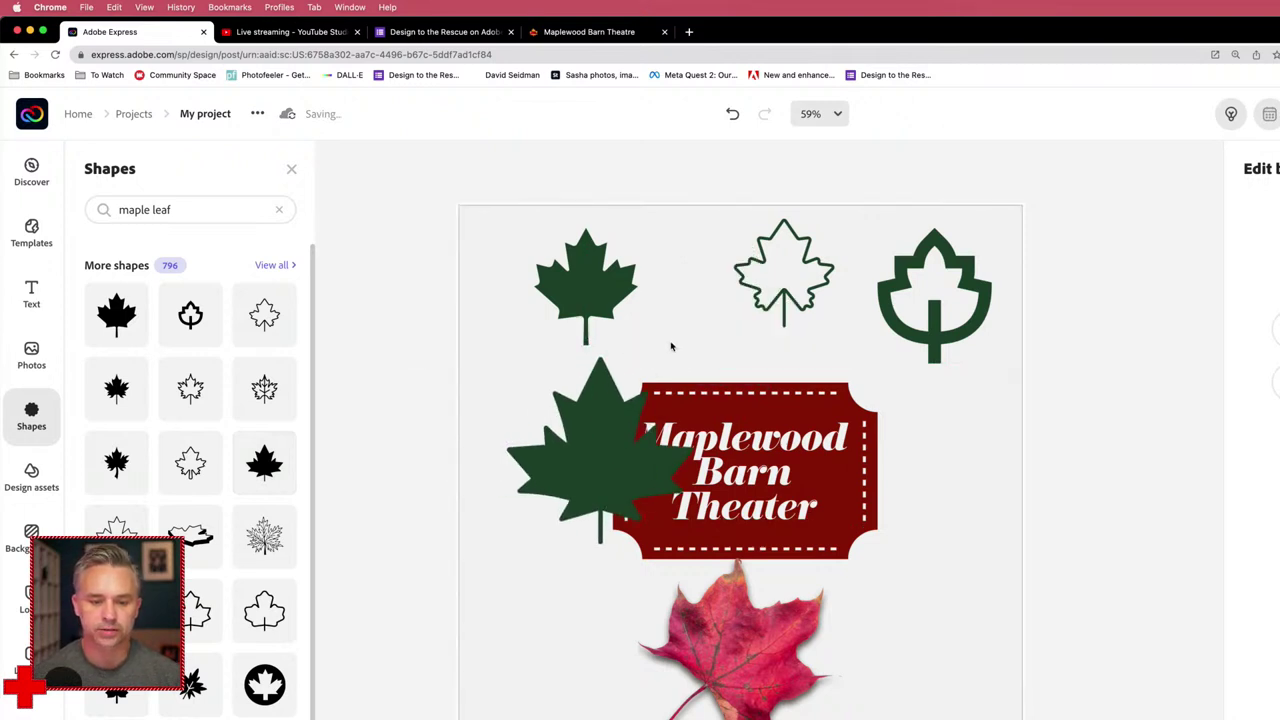
{"action": "left_click", "coordinate": [592, 456]}
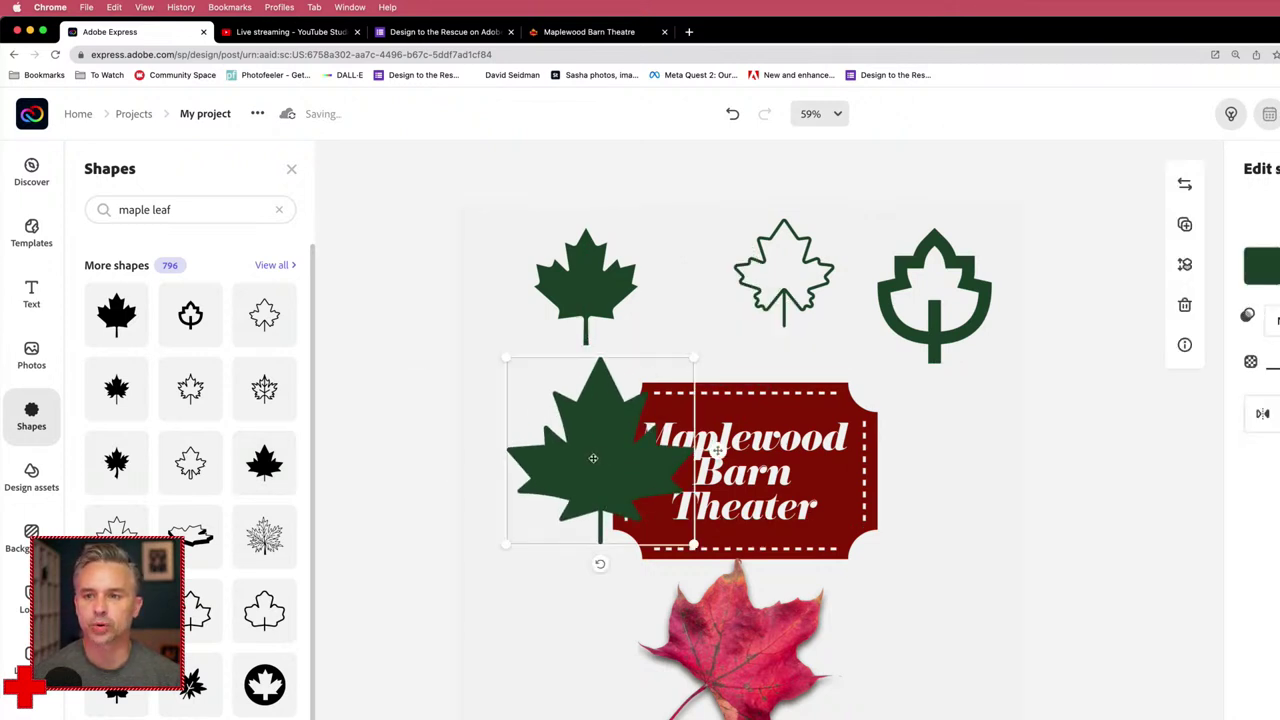
{"action": "left_click_drag", "start_coordinate": [695, 358], "coordinate": [612, 438]}
{"action": "left_click_drag", "start_coordinate": [558, 489], "coordinate": [537, 443]}
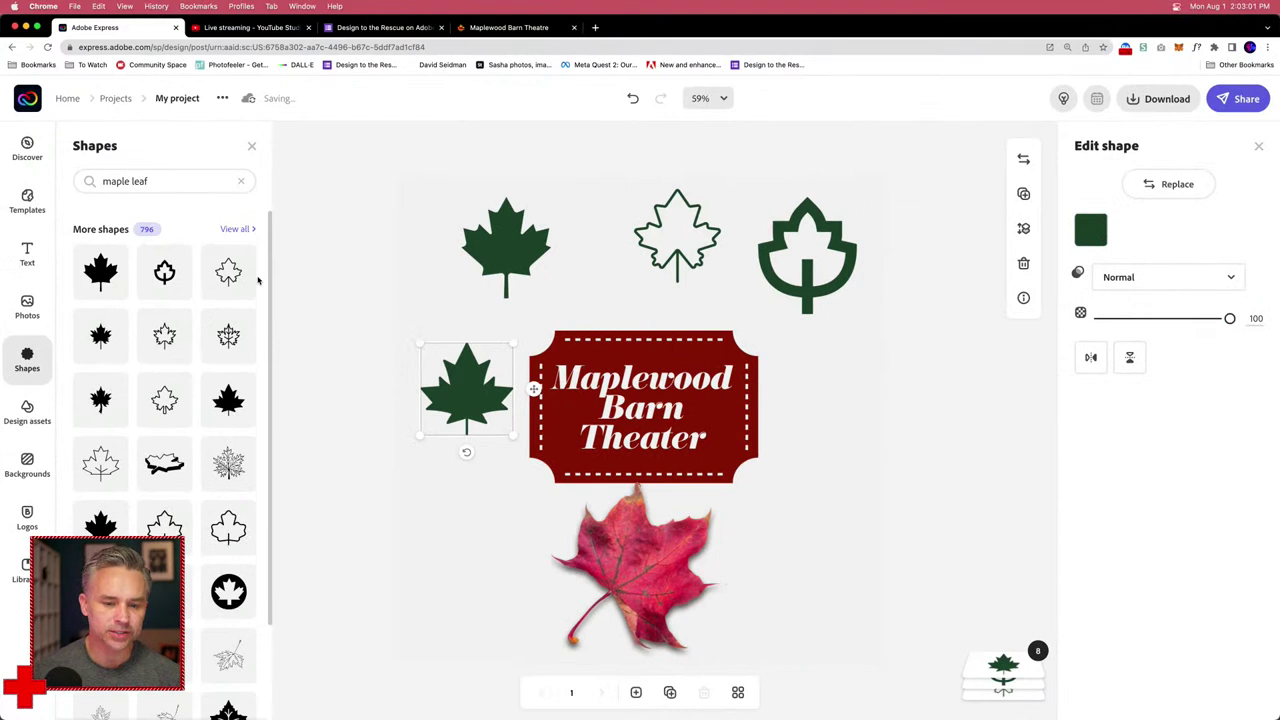
Step: Find a "badge" shape, add the solid rosette with ribbon tails and place it right of the red maple leaf photo
{"action": "left_click", "coordinate": [165, 181]}
{"action": "key", "text": "super+a"}
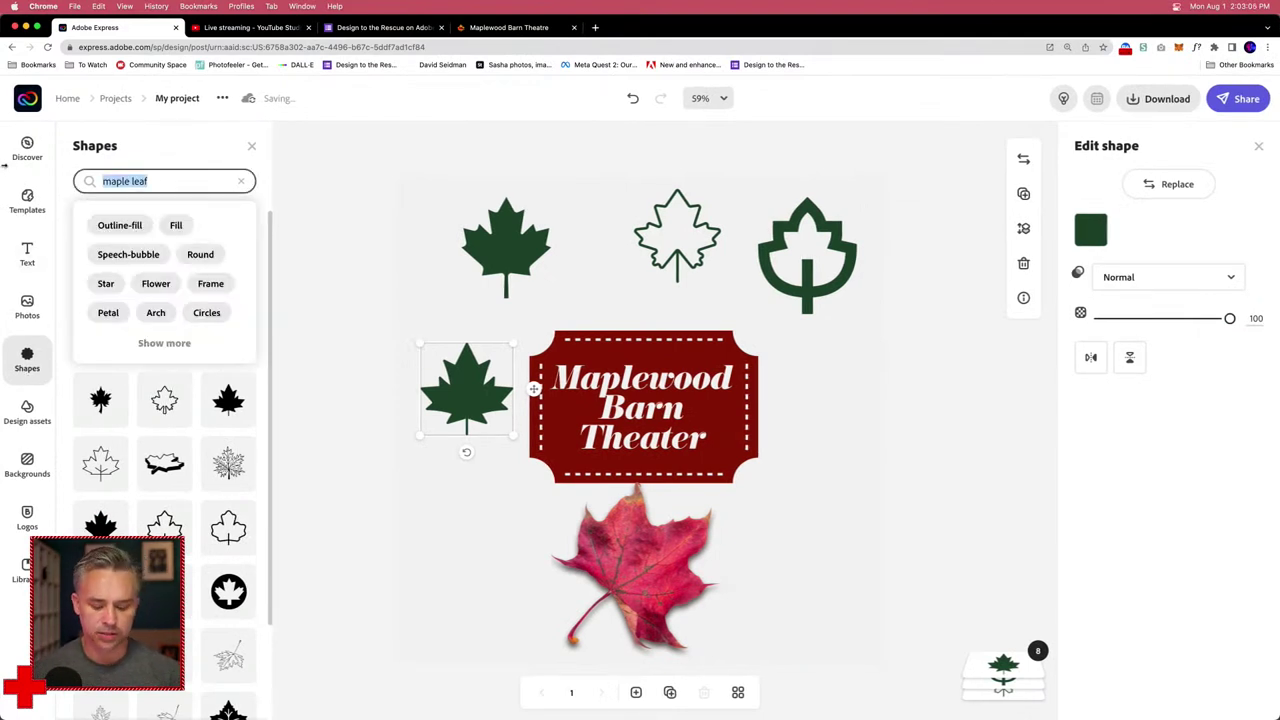
{"action": "type", "text": "badge"}
{"action": "key", "text": "Return"}
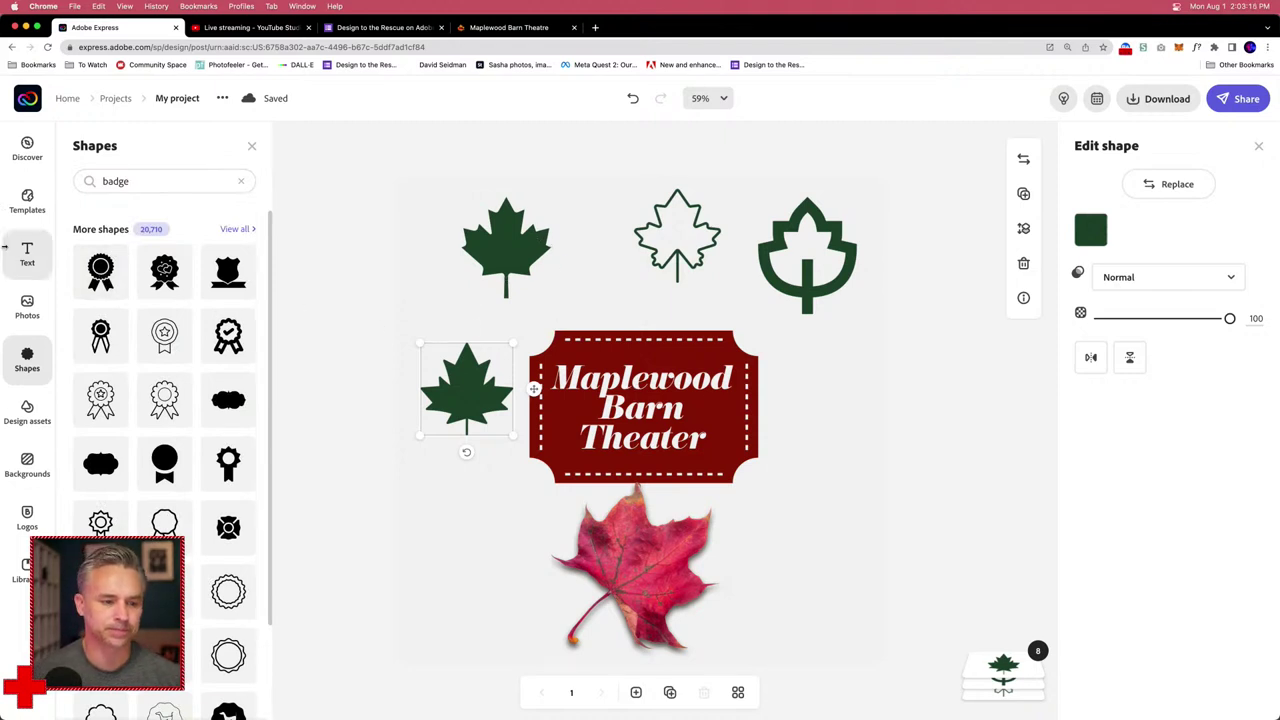
{"action": "left_click", "coordinate": [538, 306]}
{"action": "left_click", "coordinate": [808, 405]}
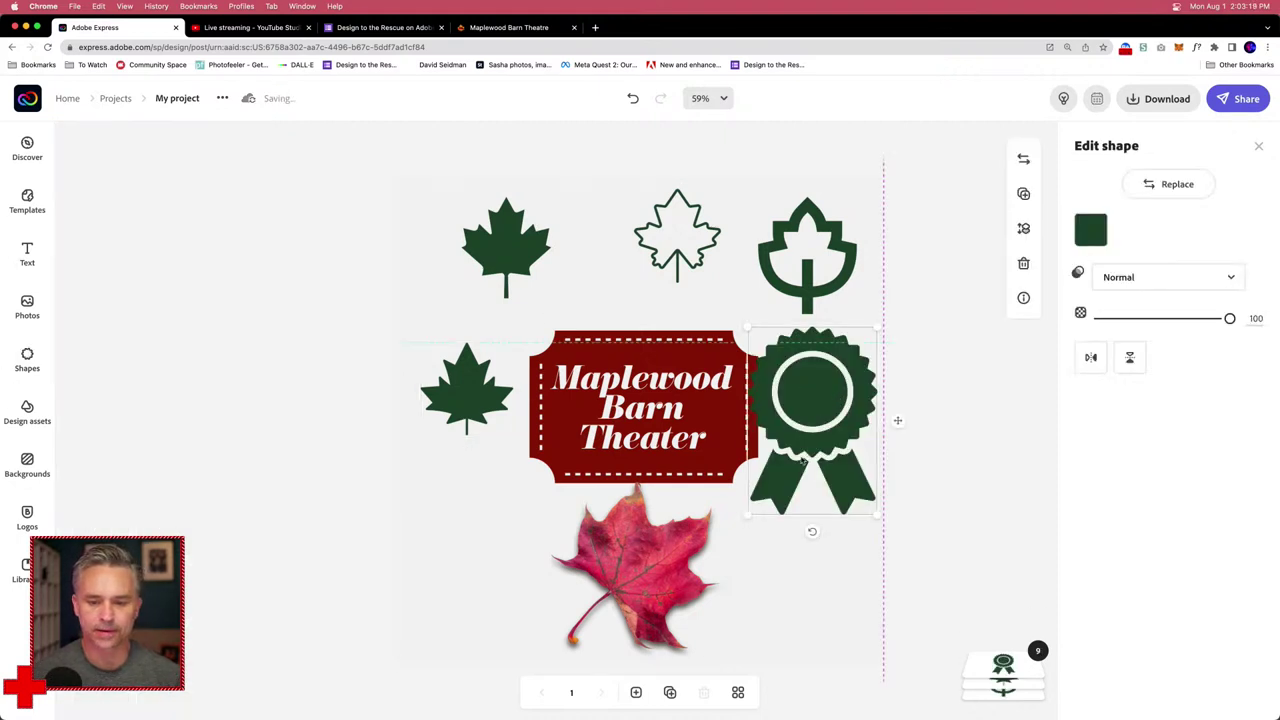
{"action": "left_click_drag", "start_coordinate": [806, 448], "coordinate": [800, 569]}
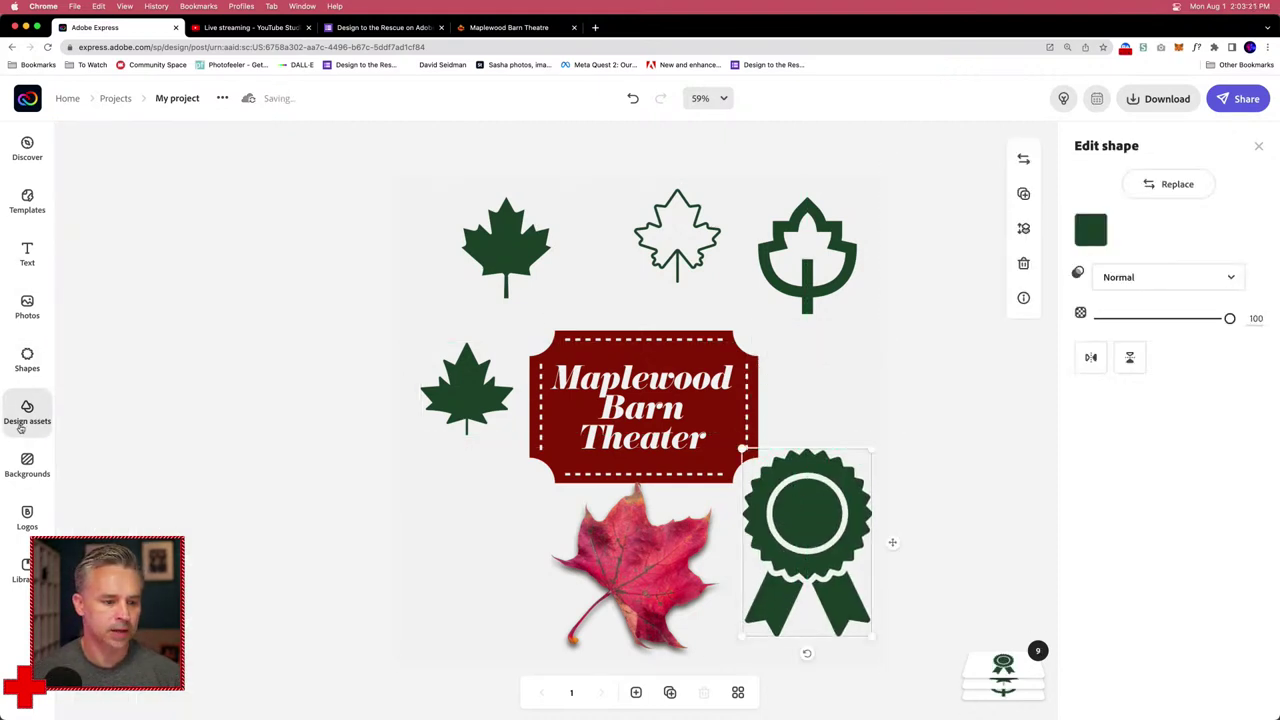
Step: Find "banner" shapes and add three ribbons: an arched one above the red sign, a curved and a straight one below it
{"action": "left_click", "coordinate": [28, 360]}
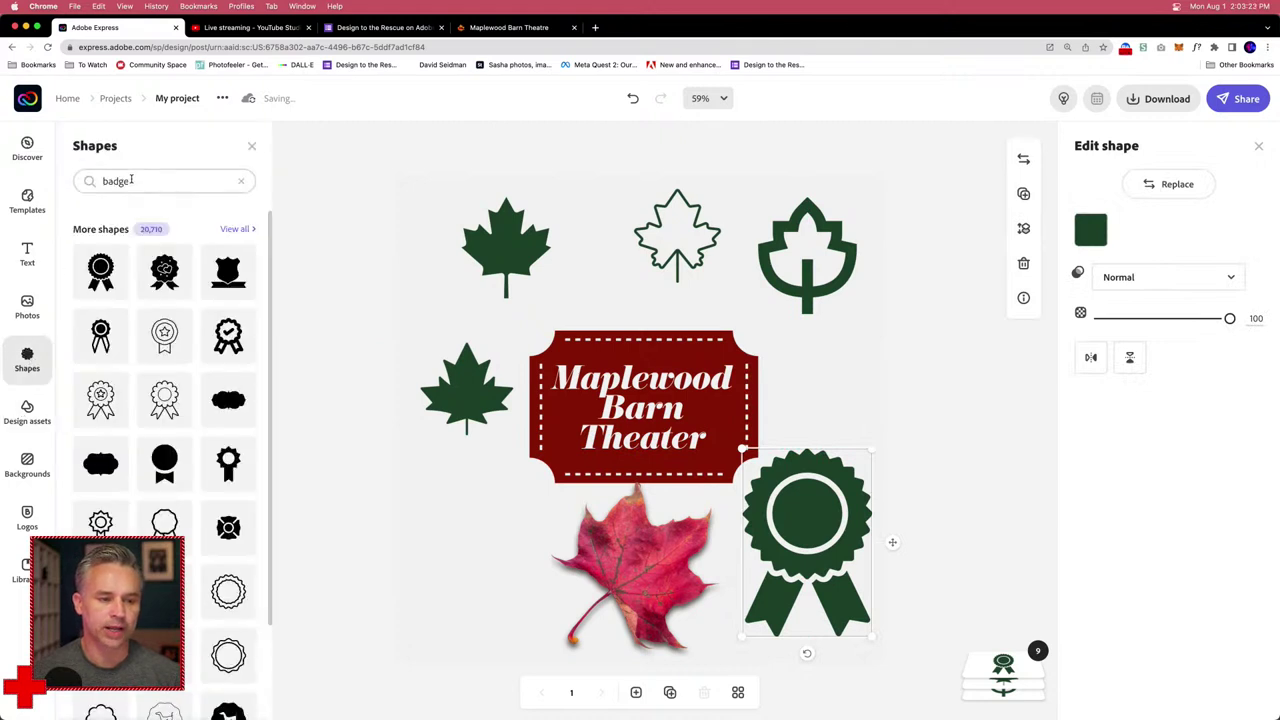
{"action": "left_click", "coordinate": [131, 180]}
{"action": "type", "text": "banner"}
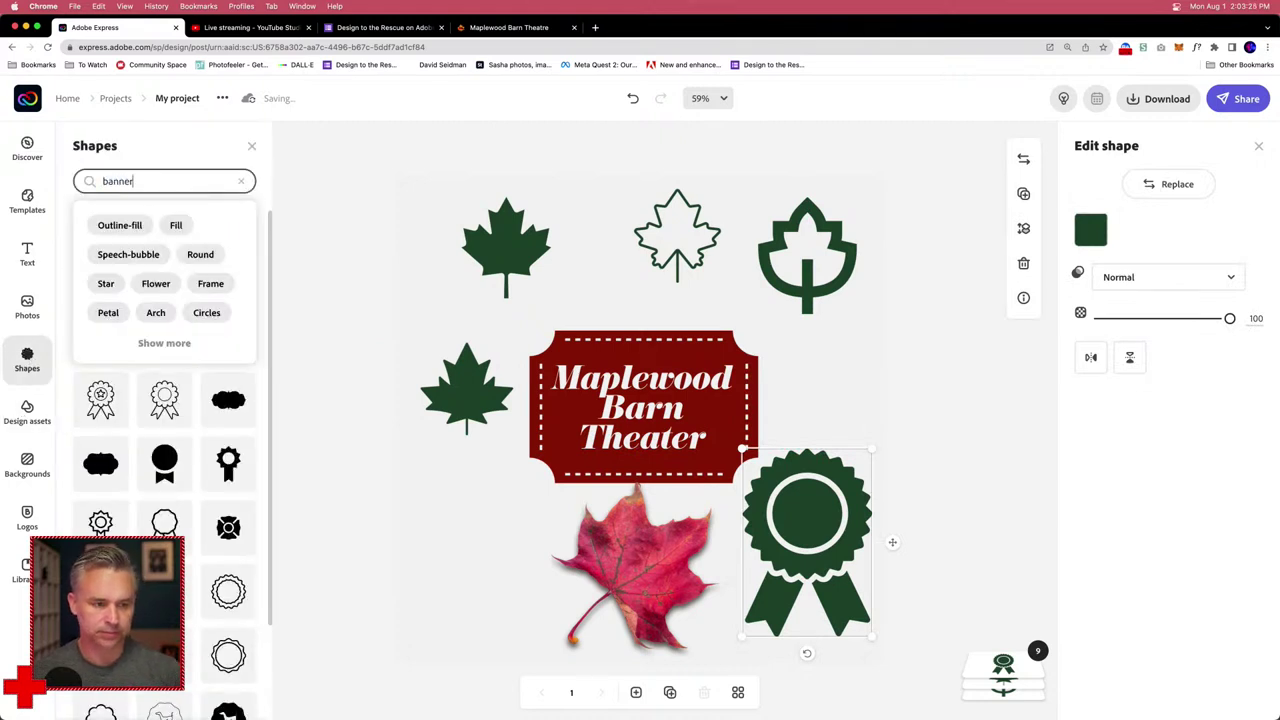
{"action": "key", "text": "Return"}
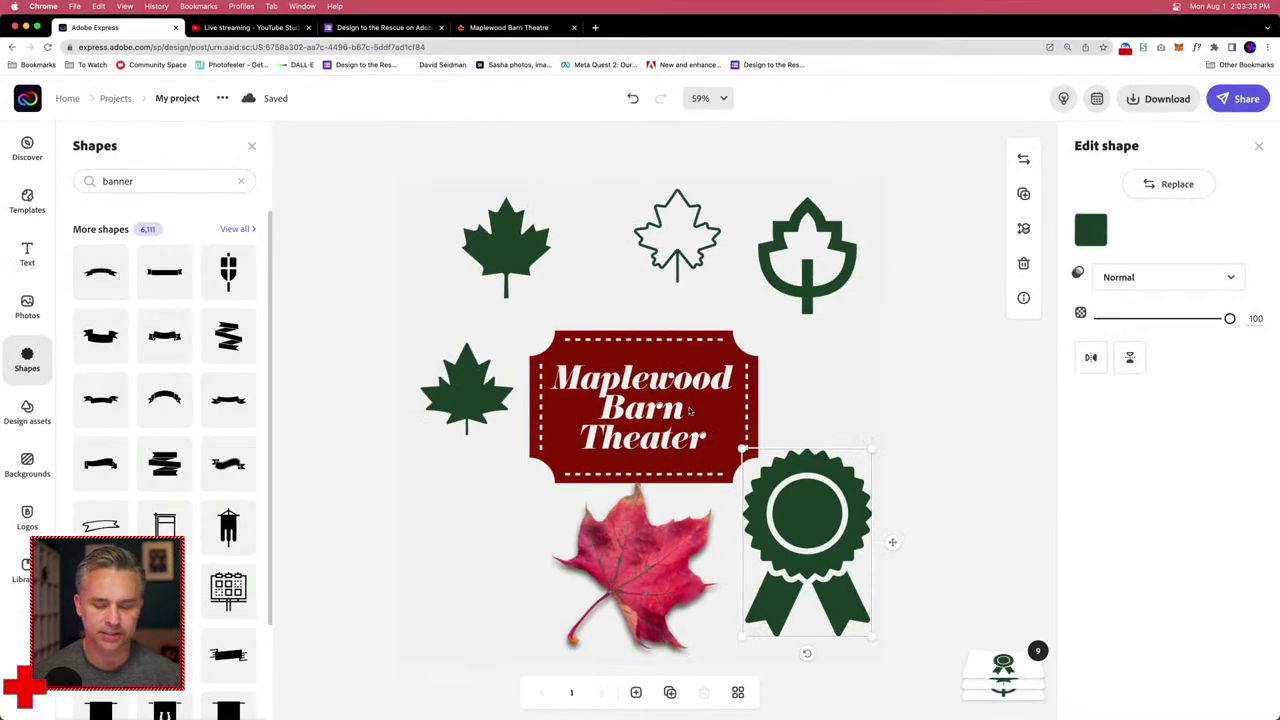
{"action": "left_click", "coordinate": [128, 352]}
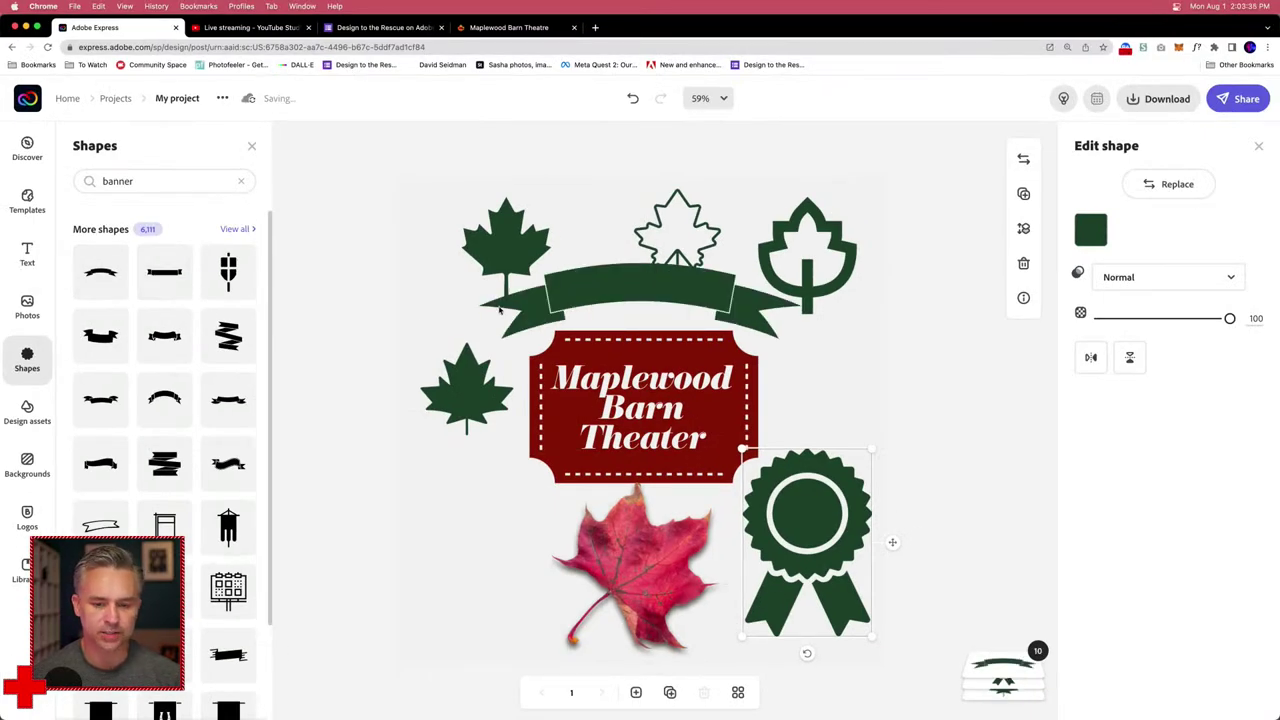
{"action": "left_click_drag", "start_coordinate": [582, 222], "coordinate": [498, 549]}
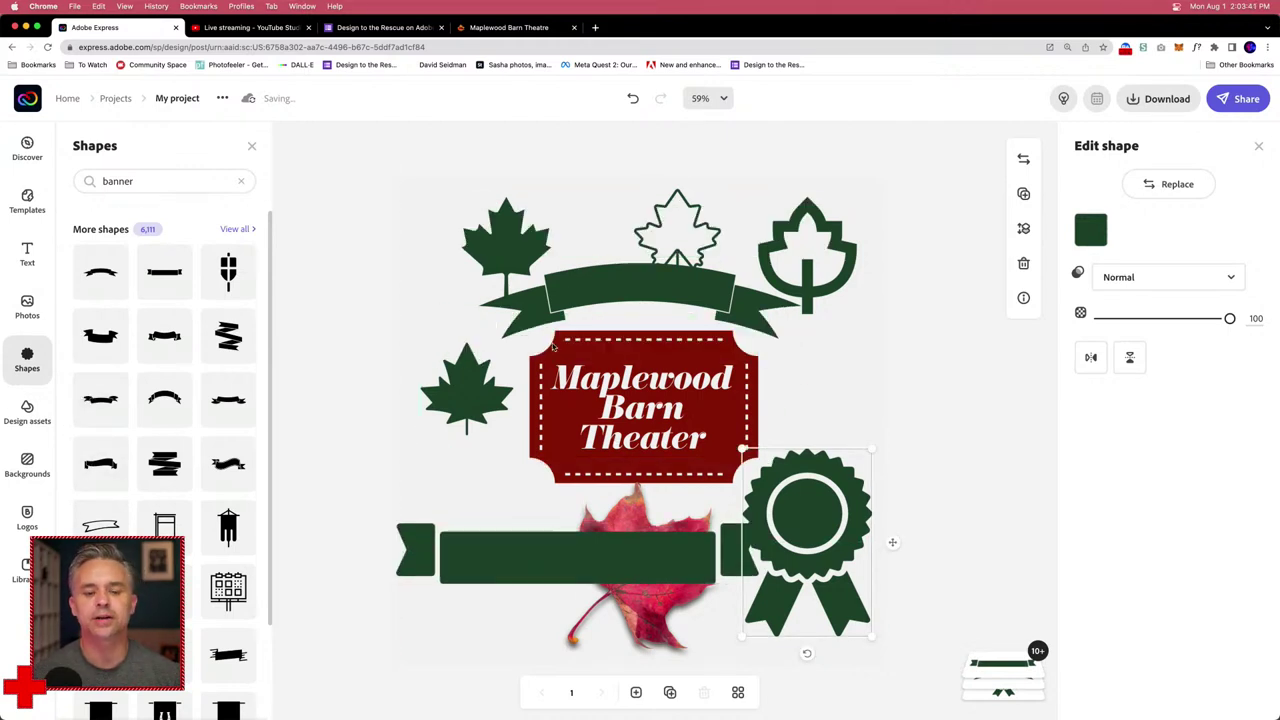
{"action": "left_click_drag", "start_coordinate": [614, 289], "coordinate": [539, 485]}
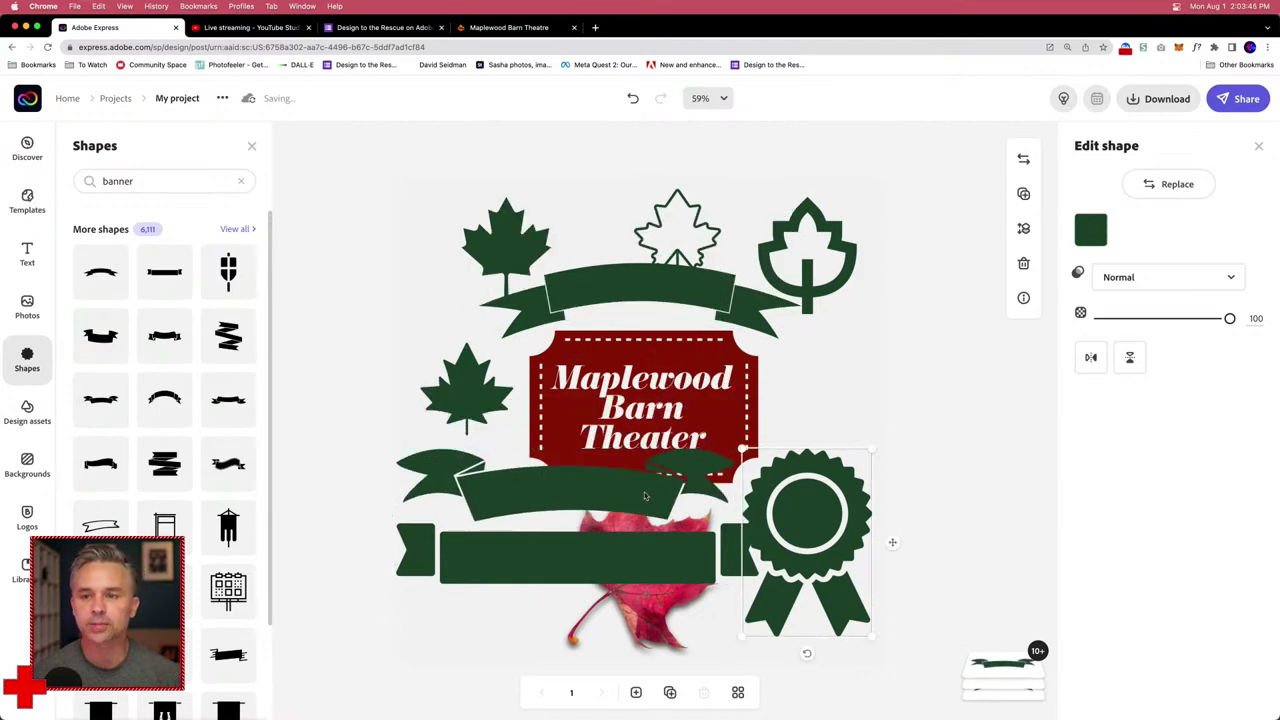
{"action": "left_click_drag", "start_coordinate": [511, 562], "coordinate": [509, 604]}
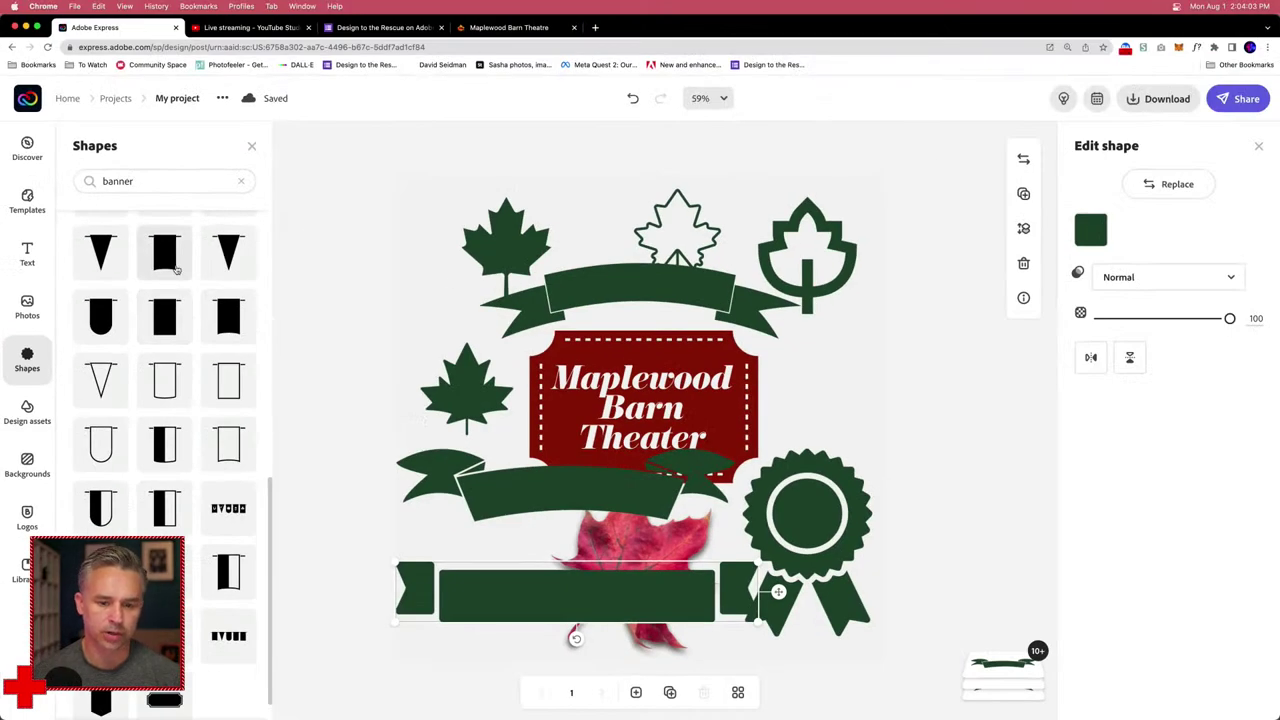
Step: Add a solid hanging banner shape, shrink it and place it at the canvas's left edge beside the first maple leaf
{"action": "left_click_drag", "start_coordinate": [587, 324], "coordinate": [600, 295]}
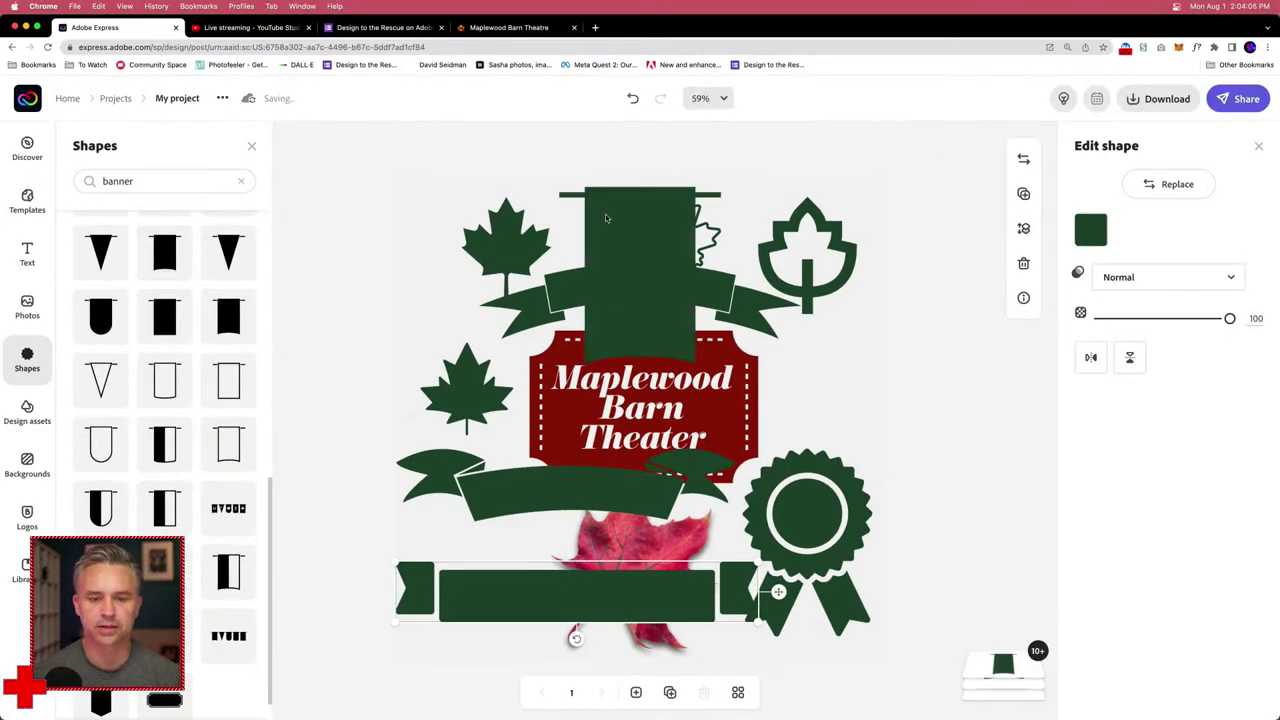
{"action": "left_click_drag", "start_coordinate": [556, 186], "coordinate": [412, 283]}
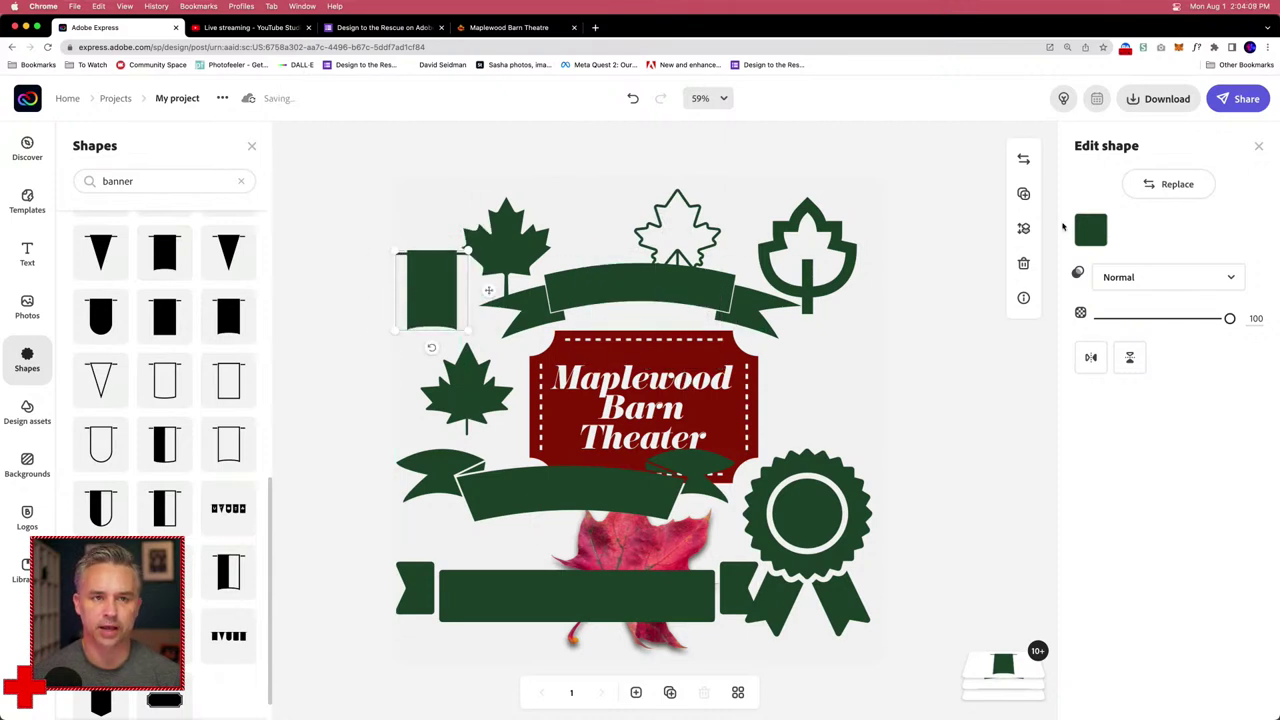
{"action": "left_click", "coordinate": [812, 406]}
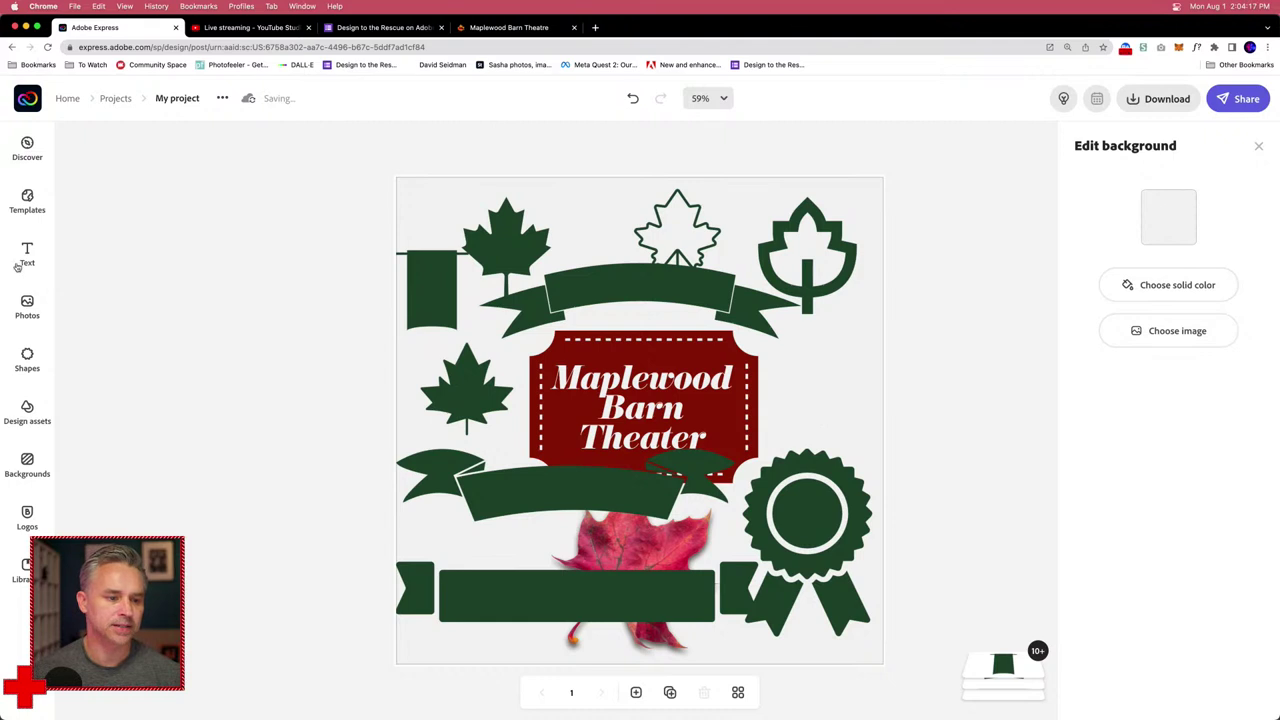
Step: Find a "thespian" shape, add the theatre masks, shrink them and place them right of the red sign above the rosette
{"action": "left_click", "coordinate": [27, 358]}
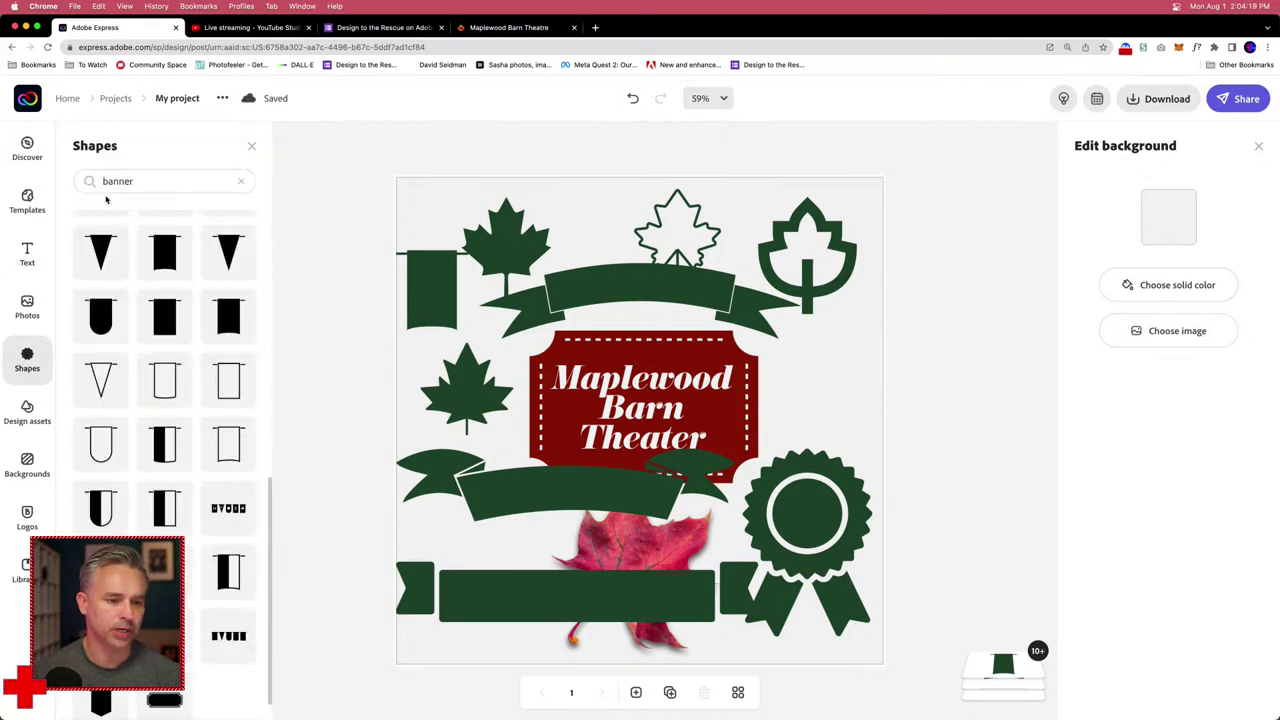
{"action": "left_click", "coordinate": [154, 182]}
{"action": "type", "text": "thespian"}
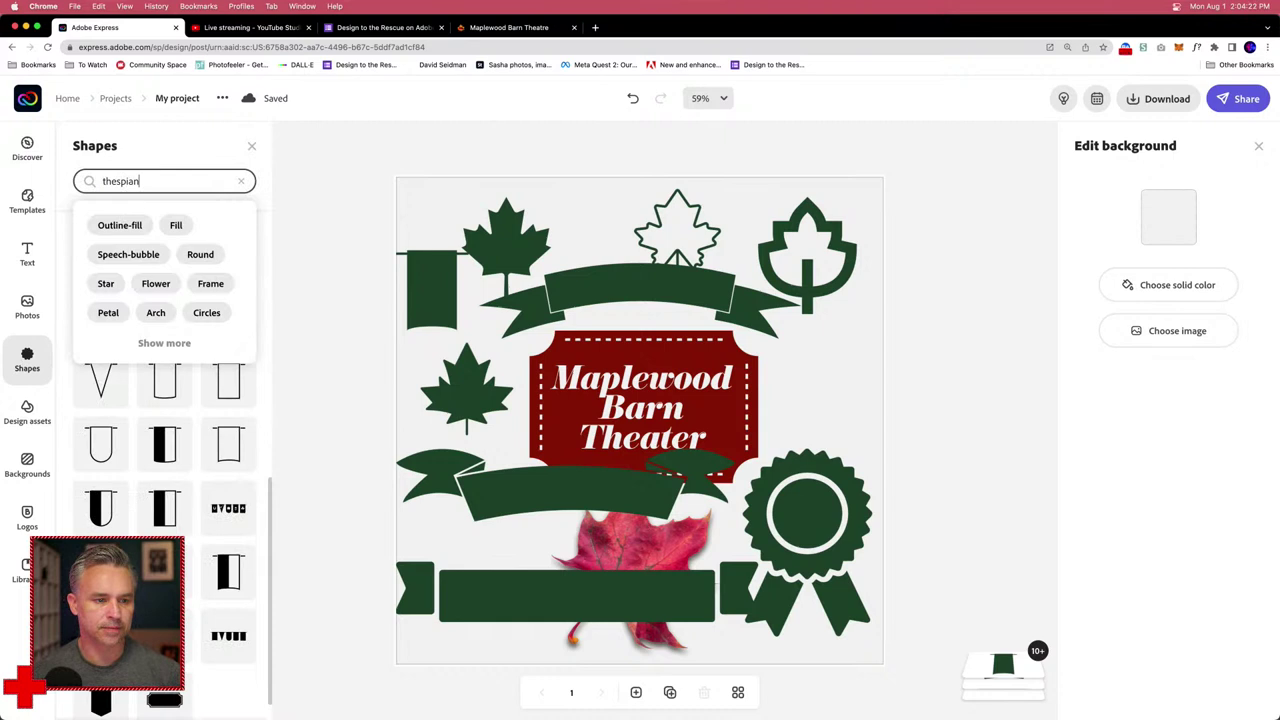
{"action": "key", "text": "Return"}
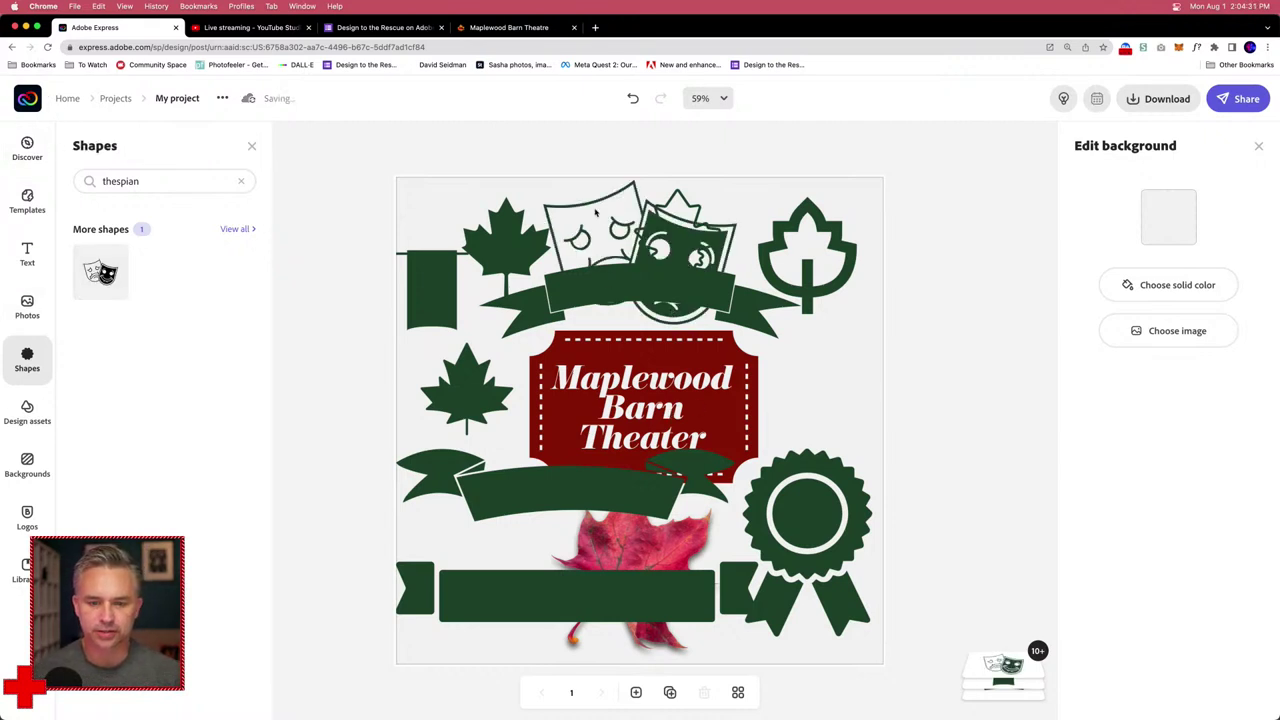
{"action": "left_click", "coordinate": [593, 208]}
{"action": "left_click_drag", "start_coordinate": [540, 181], "coordinate": [632, 246]}
{"action": "left_click_drag", "start_coordinate": [707, 325], "coordinate": [818, 408]}
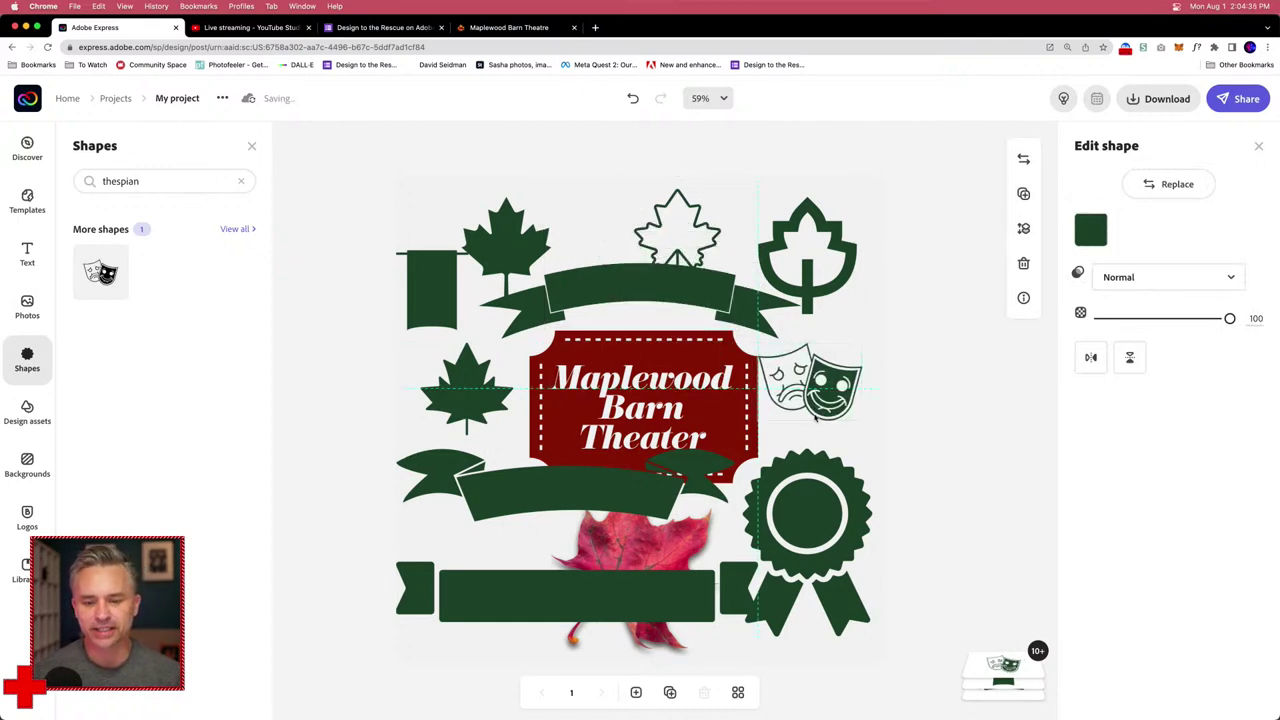
Step: Find a "theater" shape, add the half-solid smiling mask, shrink it and place it between the outlined maple leaf and the outlined leaf
{"action": "left_click", "coordinate": [166, 181]}
{"action": "left_click_drag", "start_coordinate": [166, 181], "coordinate": [55, 168]}
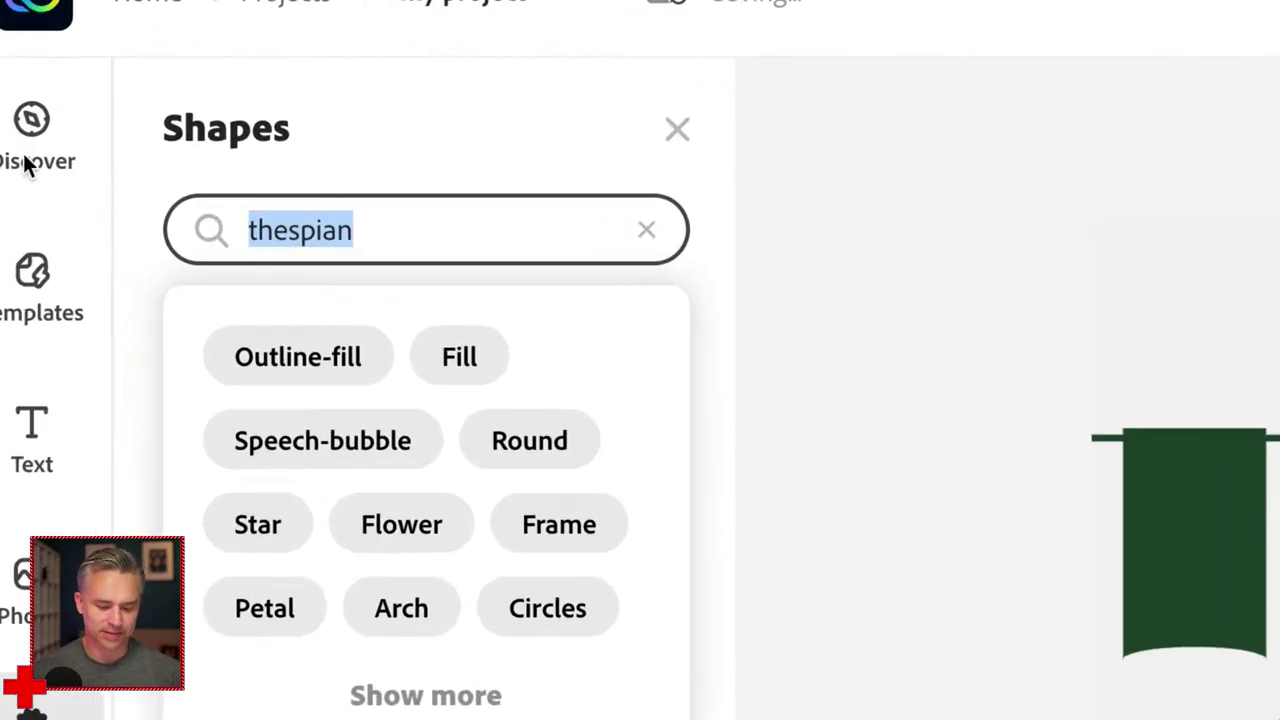
{"action": "type", "text": "theater"}
{"action": "key", "text": "Return"}
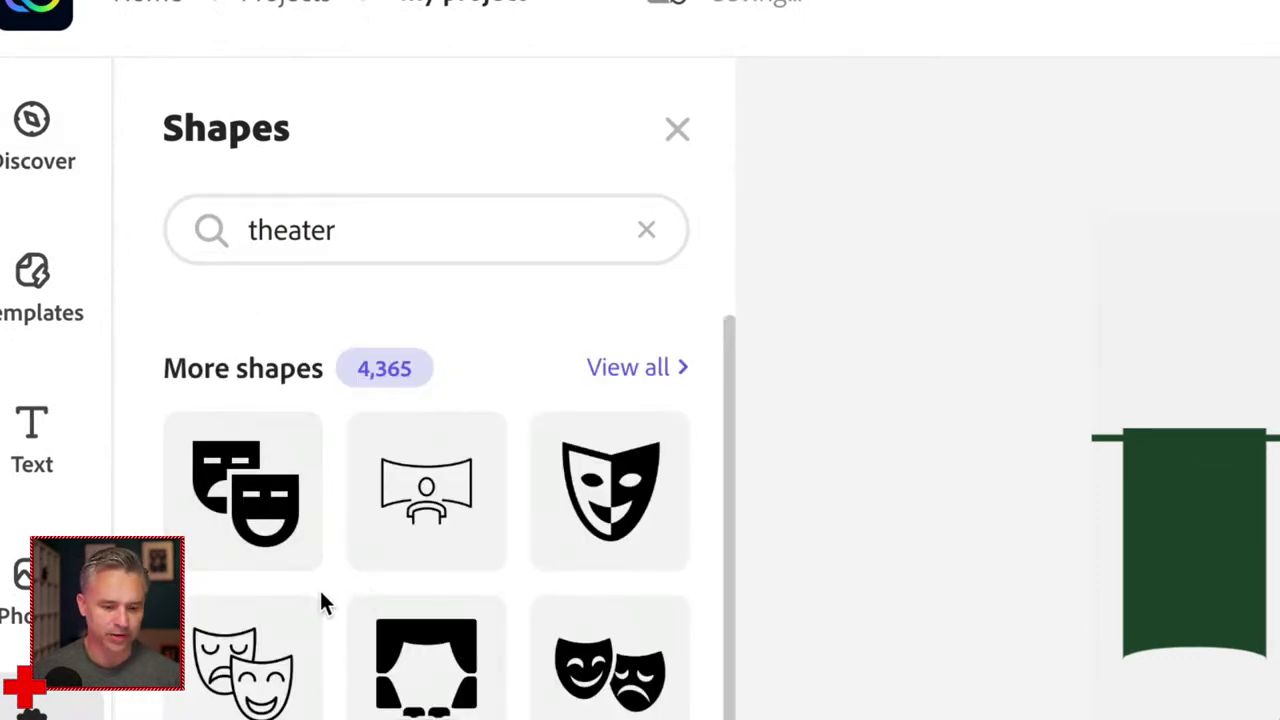
{"action": "scroll", "coordinate": [316, 603], "scroll_direction": "down", "scroll_amount": 3}
{"action": "scroll", "coordinate": [311, 597], "scroll_direction": "up", "scroll_amount": 3}
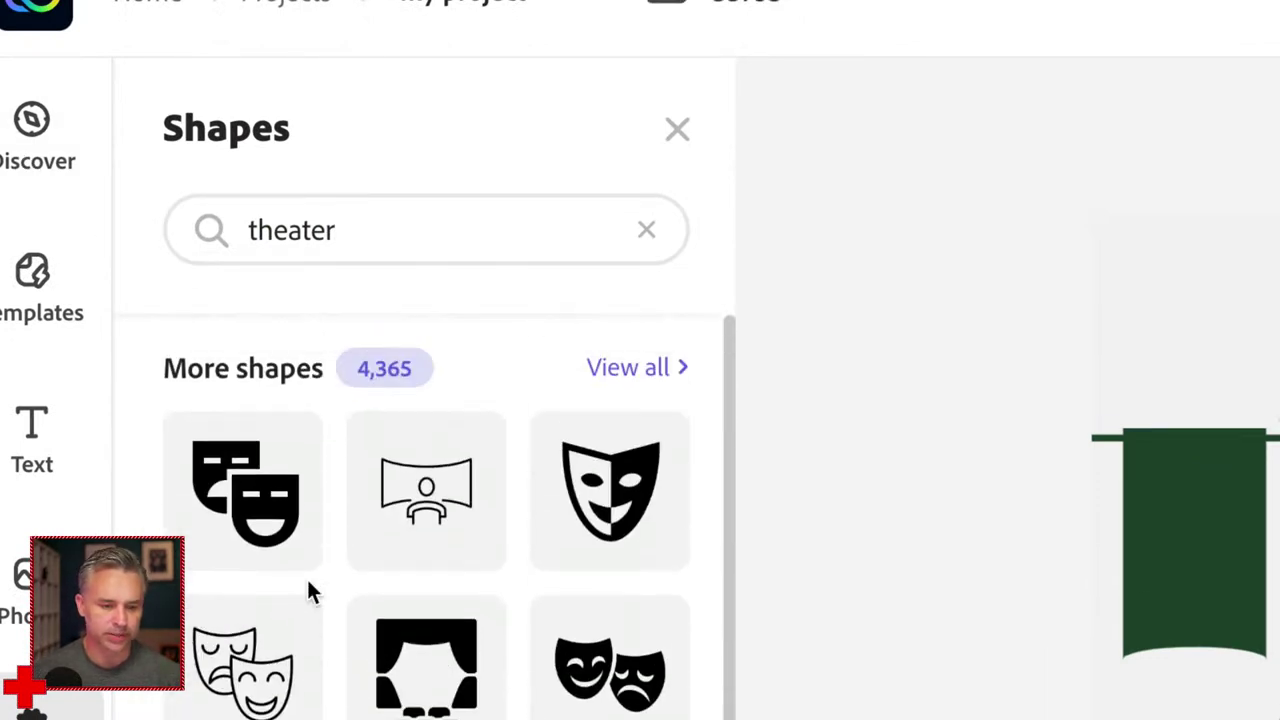
{"action": "left_click", "coordinate": [228, 515]}
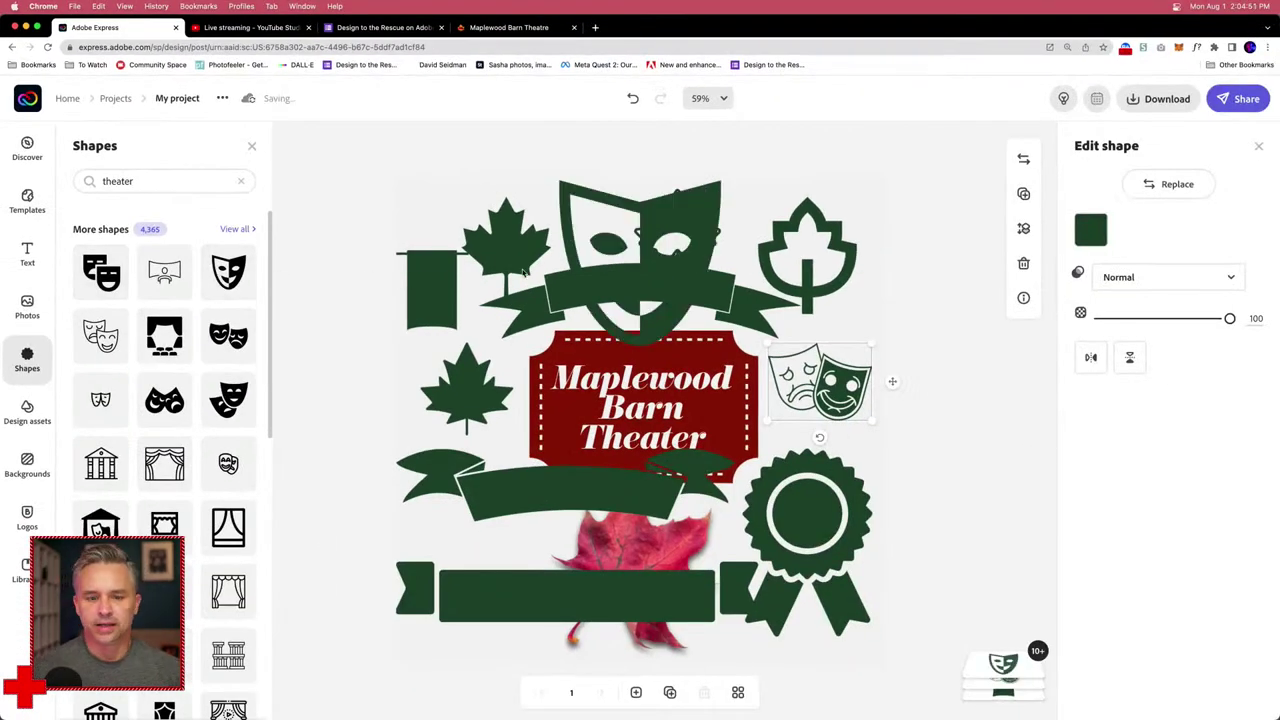
{"action": "left_click_drag", "start_coordinate": [559, 346], "coordinate": [665, 236]}
{"action": "left_click_drag", "start_coordinate": [703, 195], "coordinate": [747, 197]}
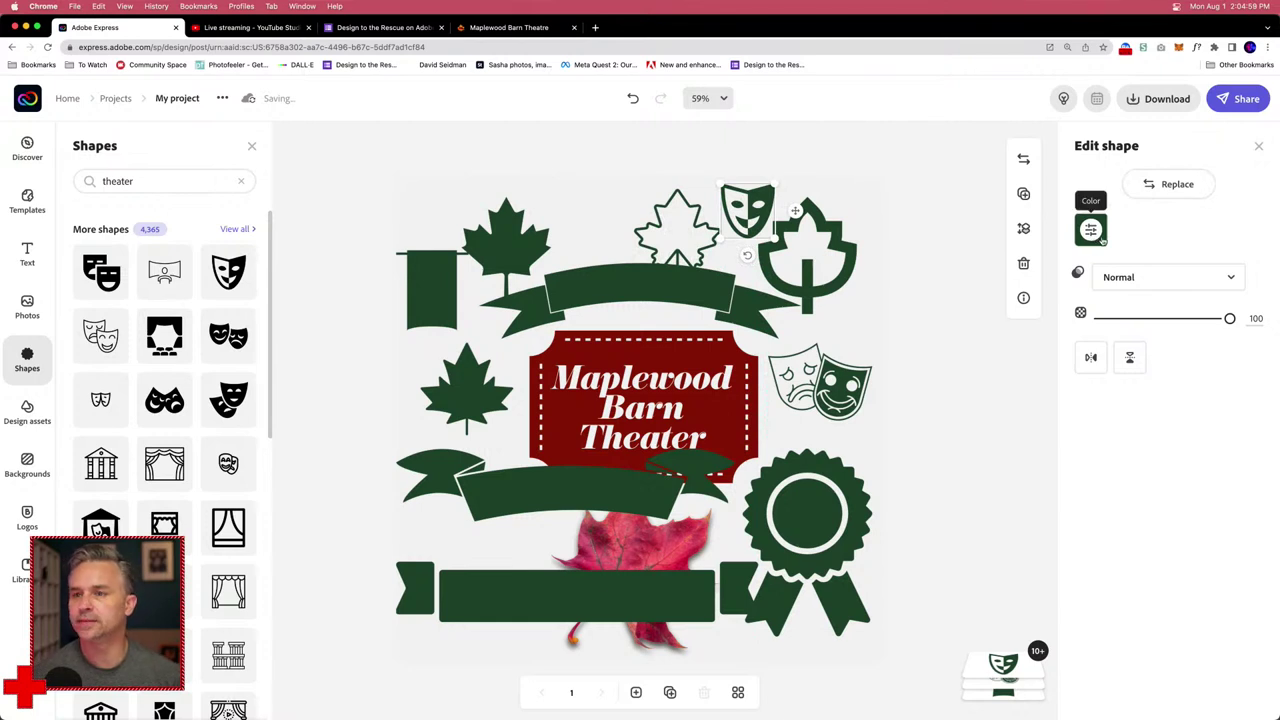
{"action": "left_click", "coordinate": [605, 218]}
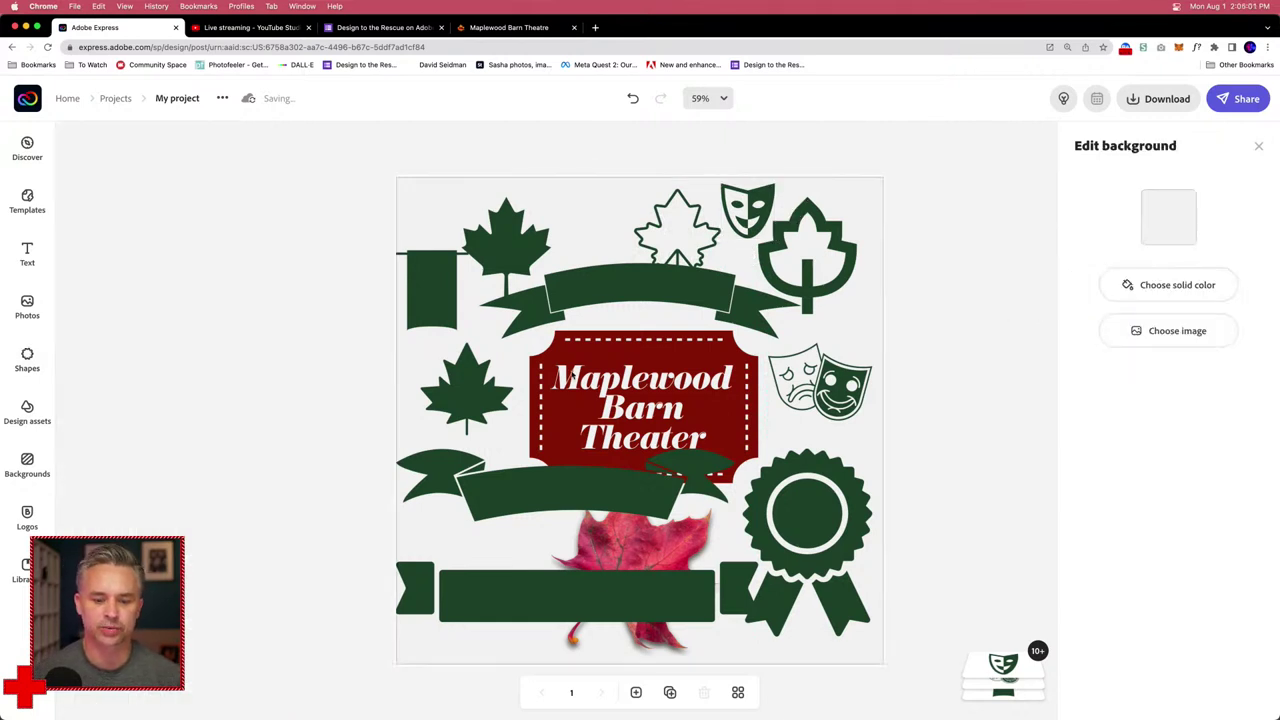
Step: Enlarge the red sign shape slightly and move it a little down behind the Maplewood Barn Theater lettering
{"action": "left_click", "coordinate": [546, 399]}
{"action": "left_click_drag", "start_coordinate": [529, 483], "coordinate": [526, 485]}
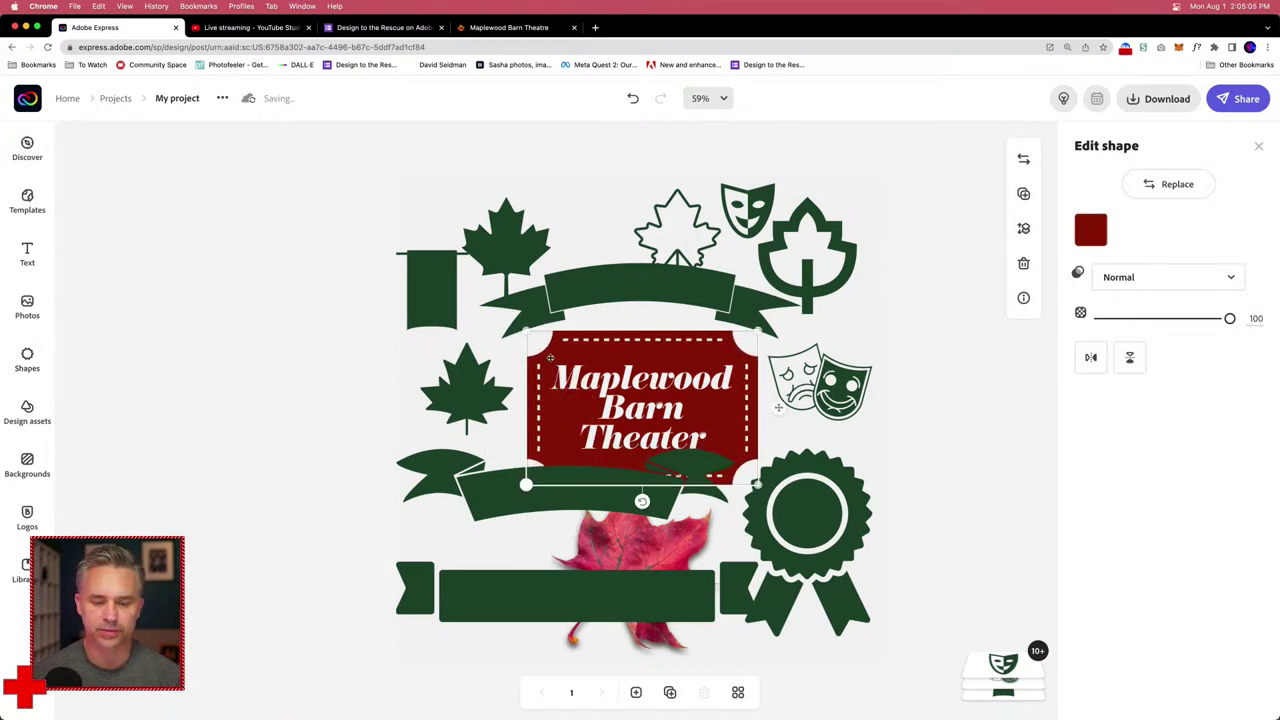
{"action": "left_click_drag", "start_coordinate": [593, 348], "coordinate": [590, 352]}
{"action": "left_click", "coordinate": [626, 182]}
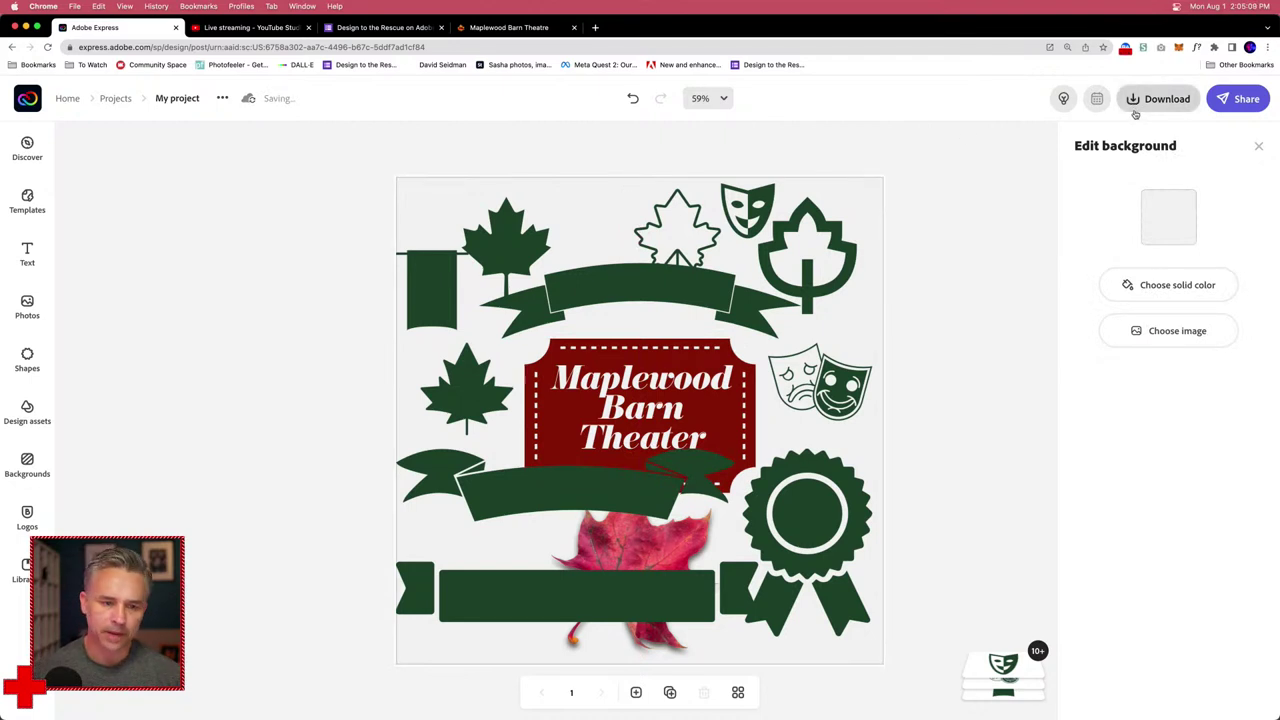
Step: Rename the project as Brainstorming
{"action": "left_click", "coordinate": [160, 100]}
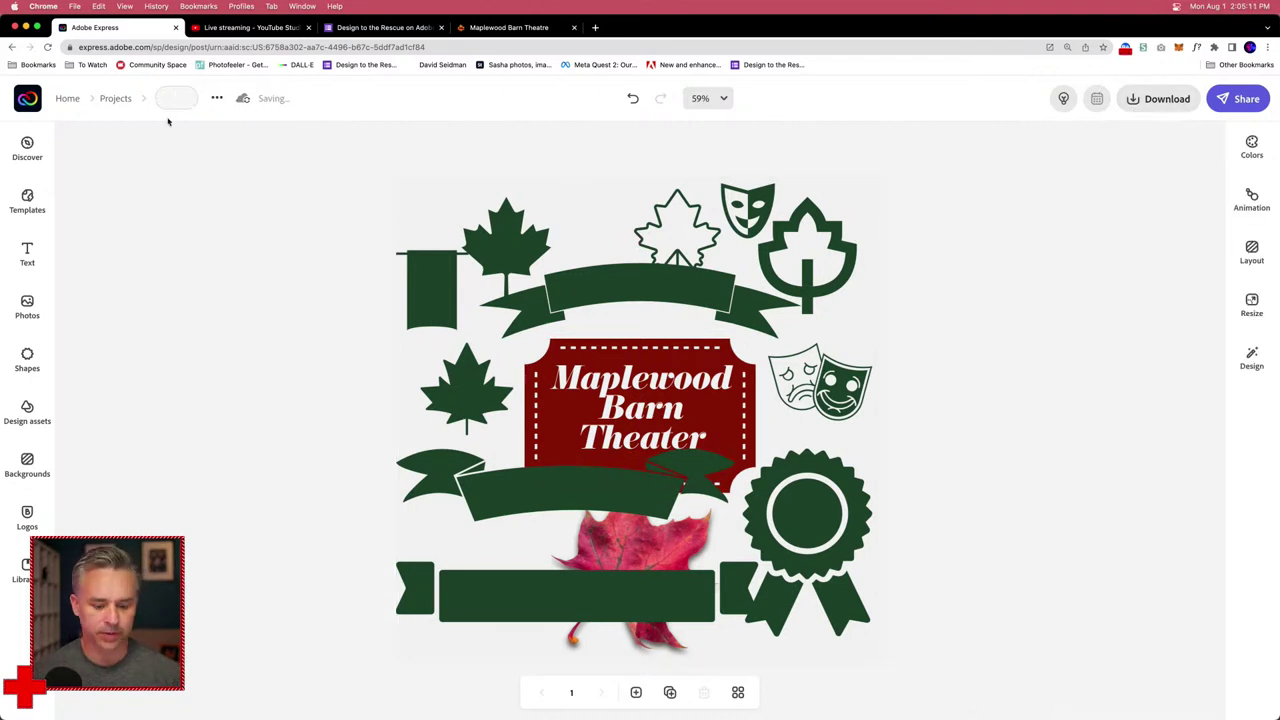
{"action": "type", "text": "Brainstorming"}
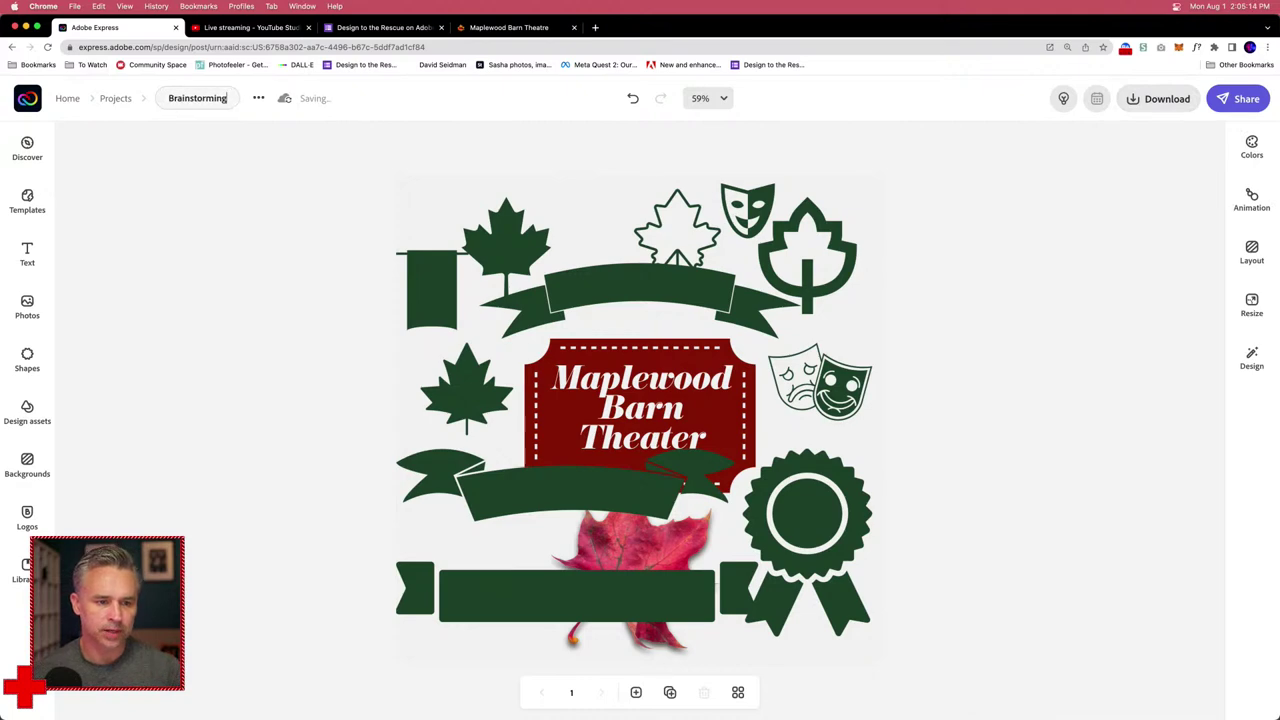
{"action": "key", "text": "Return"}
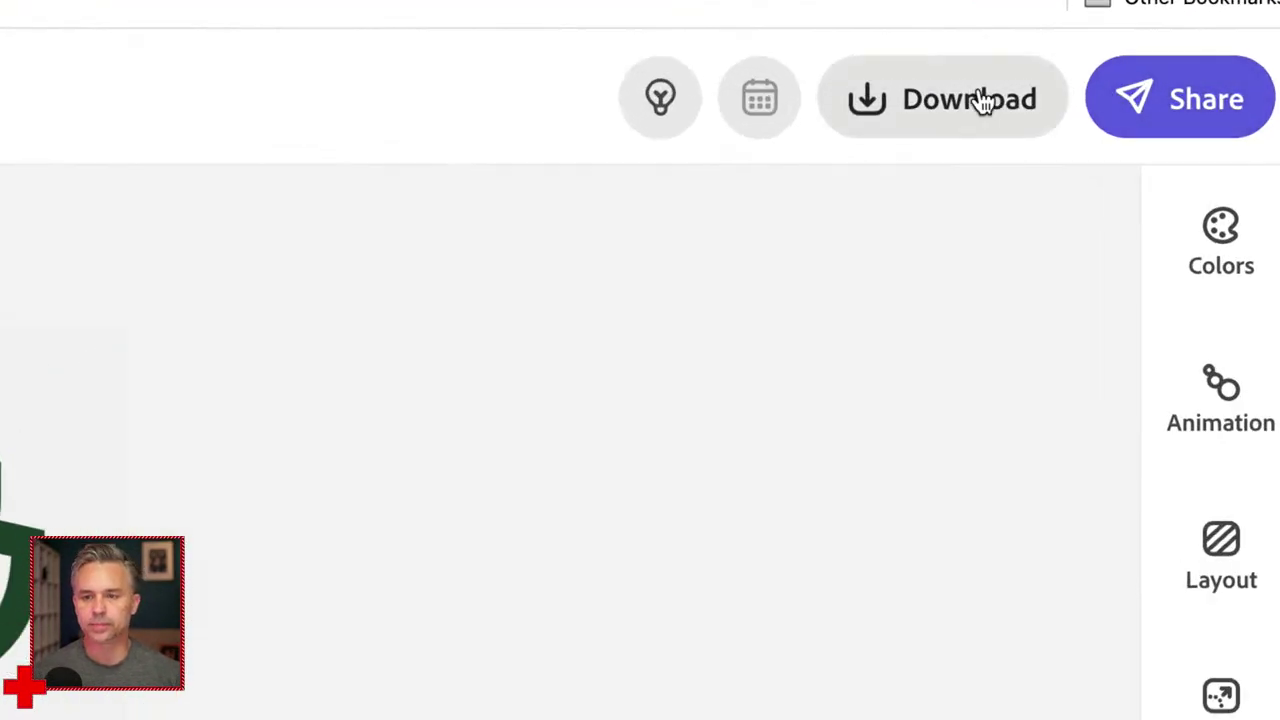
Step: Download the Brainstorming design as a PDF file
{"action": "left_click", "coordinate": [982, 100]}
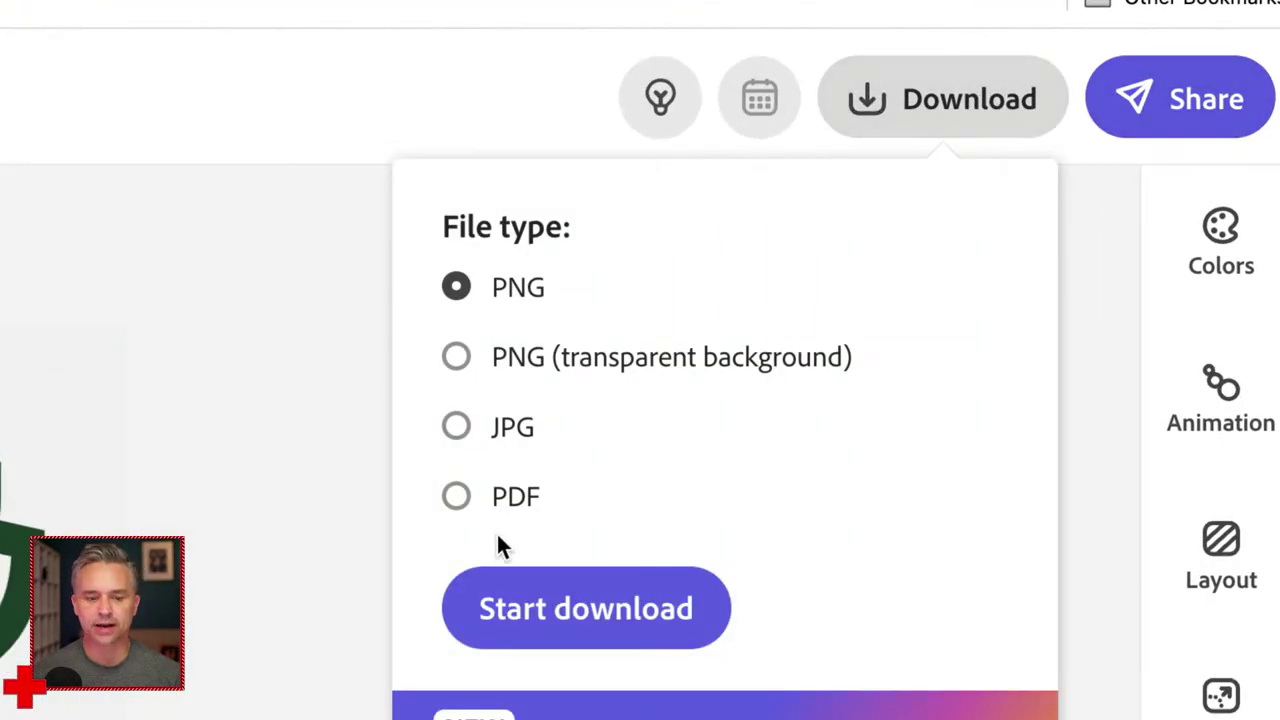
{"action": "left_click", "coordinate": [457, 496]}
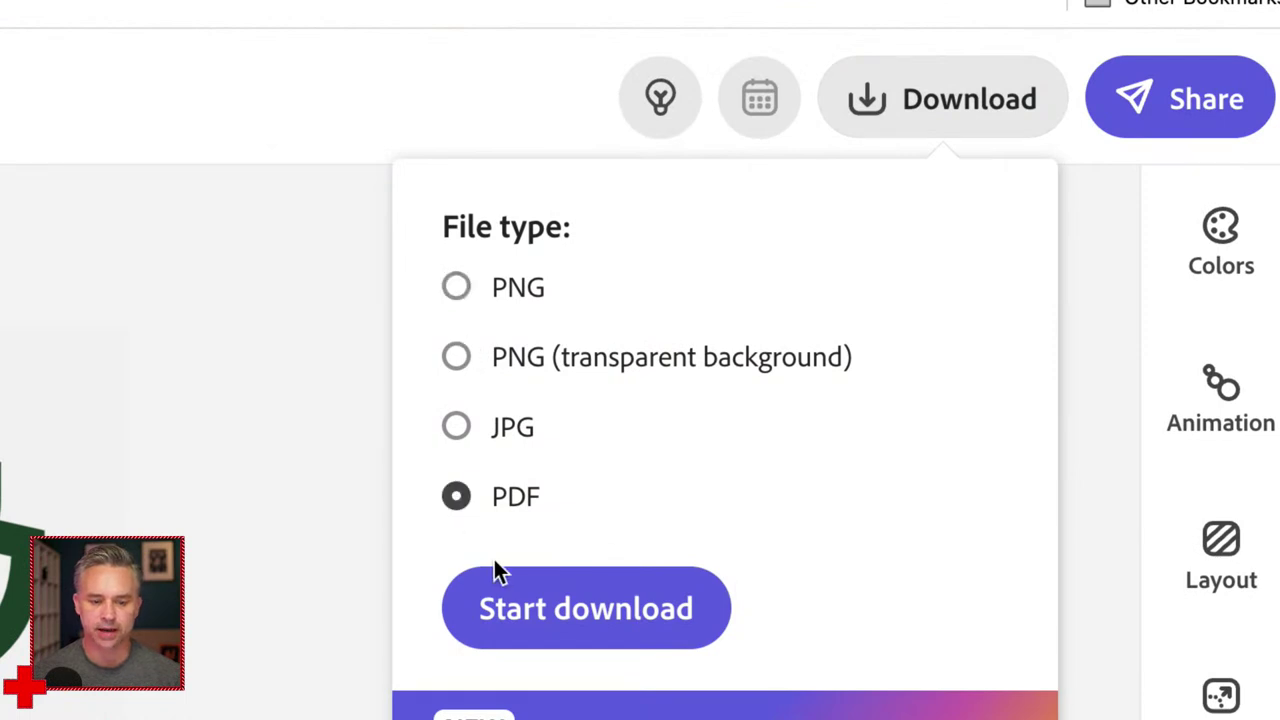
{"action": "left_click", "coordinate": [566, 614]}
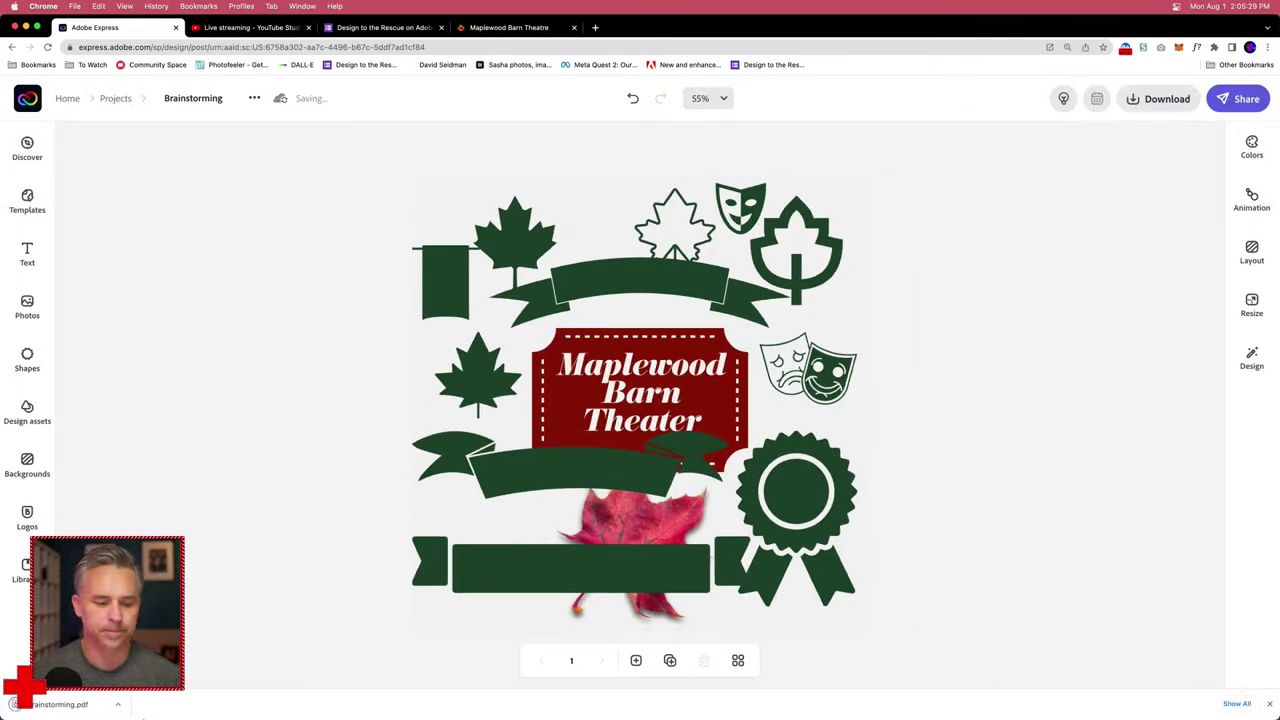
Step: Locate the downloaded Brainstorming.pdf in Finder and open it in Adobe Illustrator
{"action": "left_click", "coordinate": [117, 704]}
{"action": "left_click", "coordinate": [125, 690]}
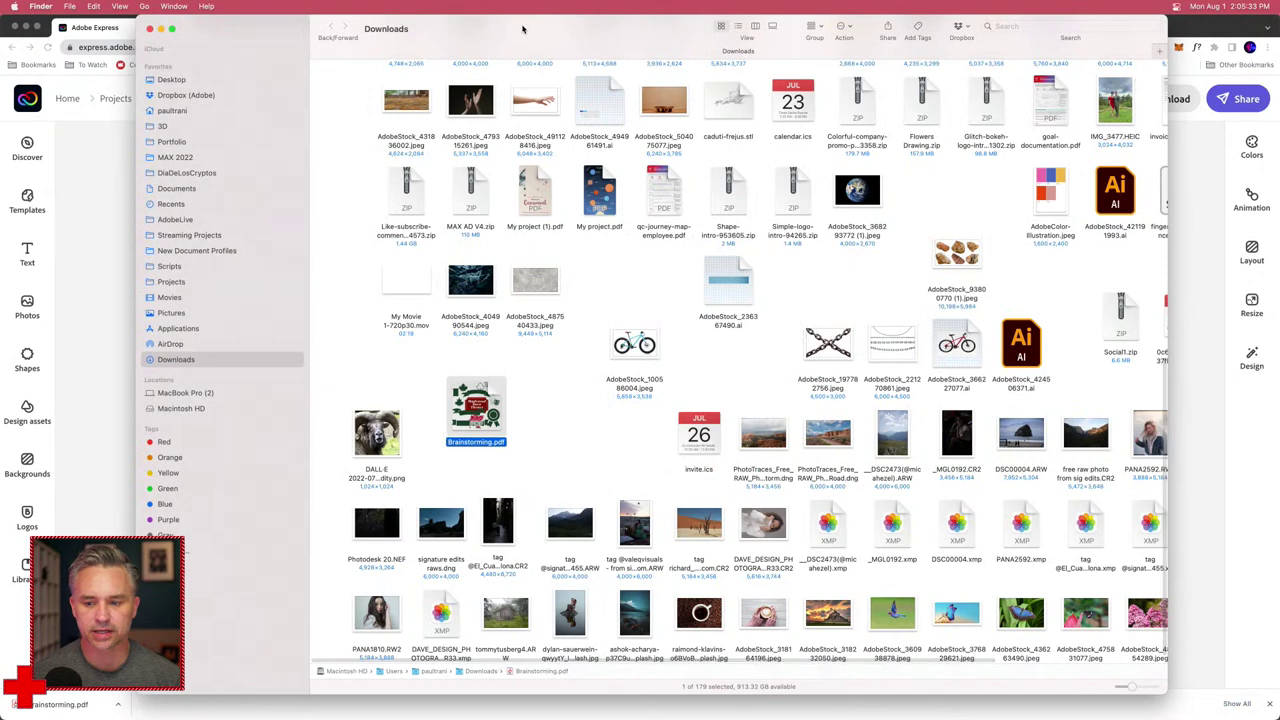
{"action": "left_click_drag", "start_coordinate": [224, 24], "coordinate": [966, 279]}
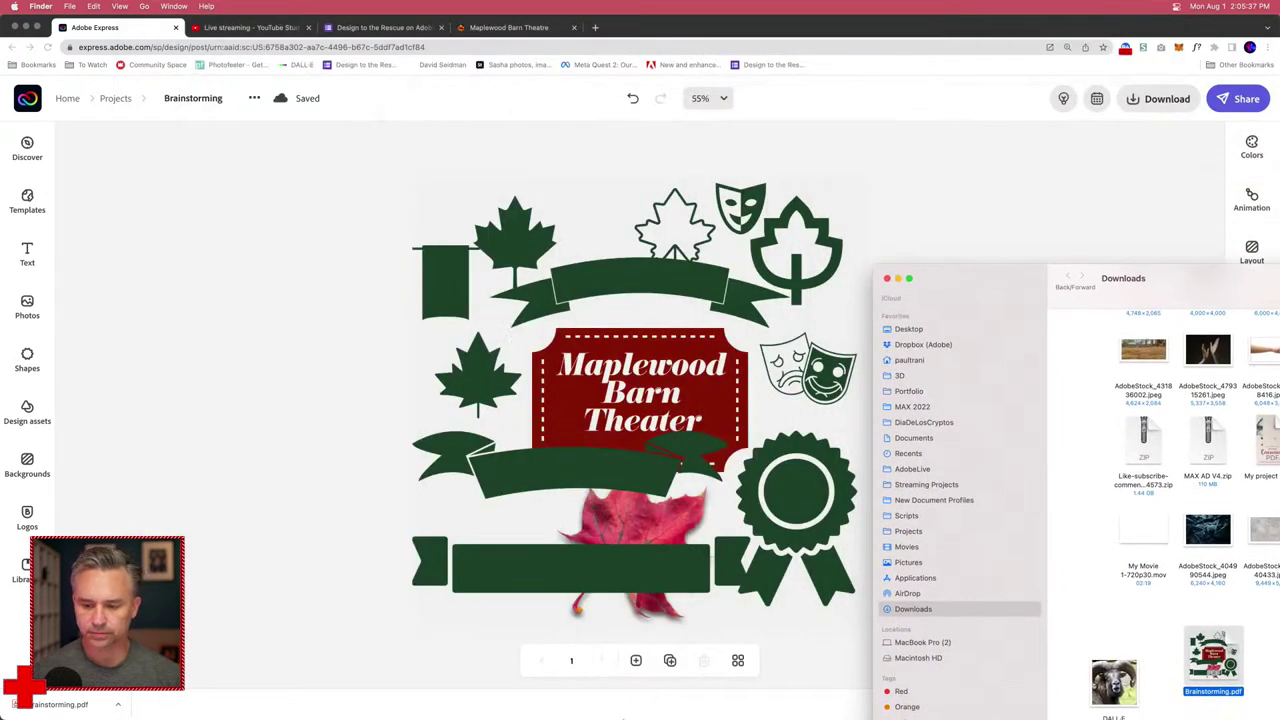
{"action": "left_click_drag", "start_coordinate": [1180, 708], "coordinate": [313, 706]}
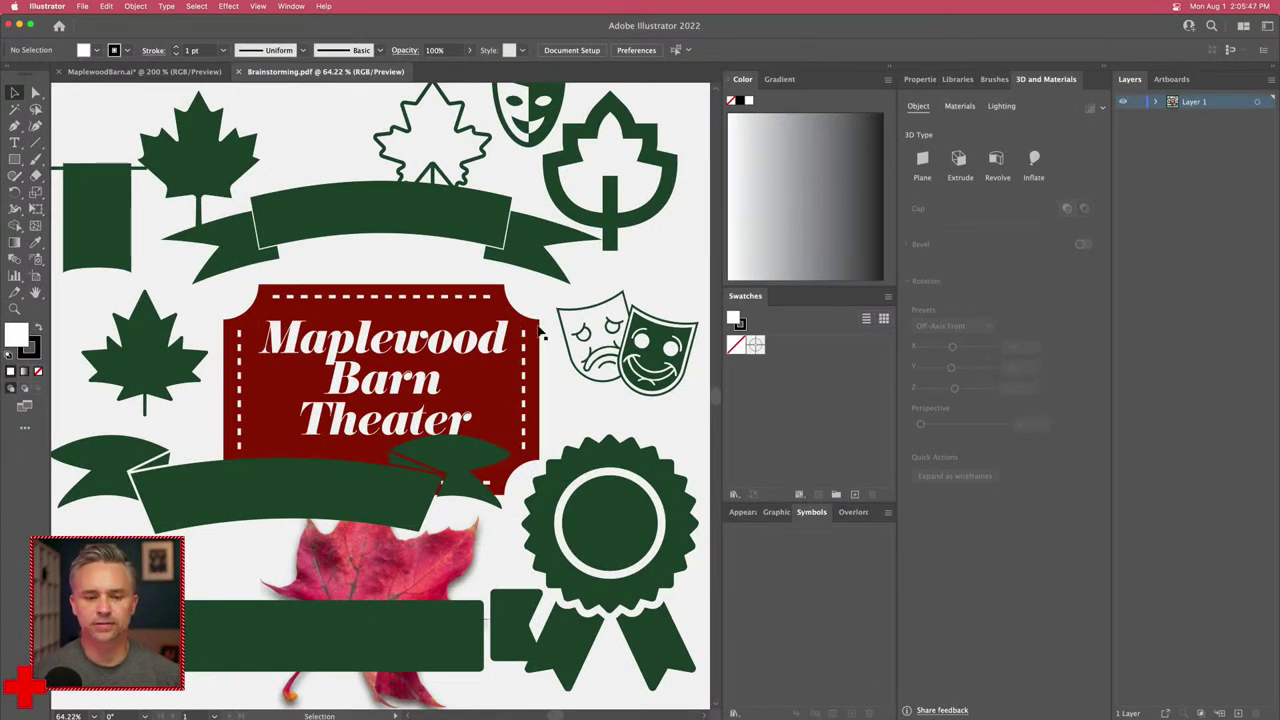
Step: Select the three pieces of the upper arched ribbon and extend the selection to all objects with the same fill color
{"action": "left_click", "coordinate": [446, 270]}
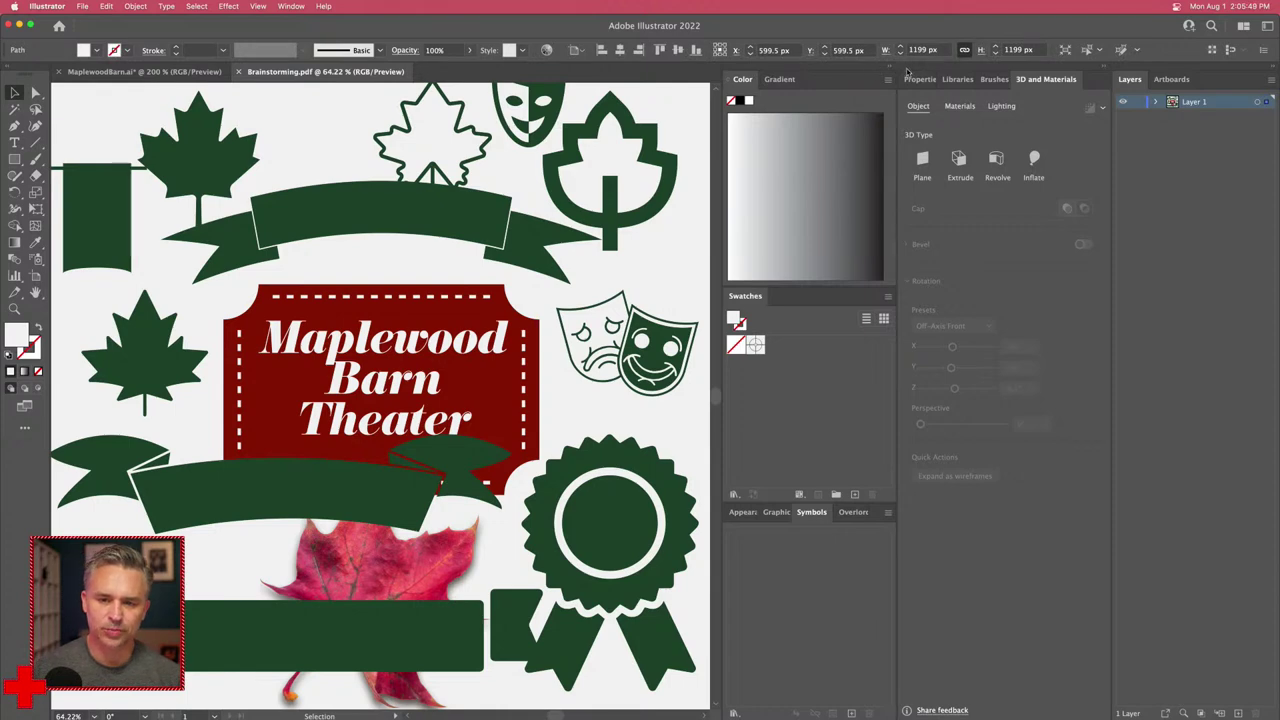
{"action": "left_click", "coordinate": [888, 65]}
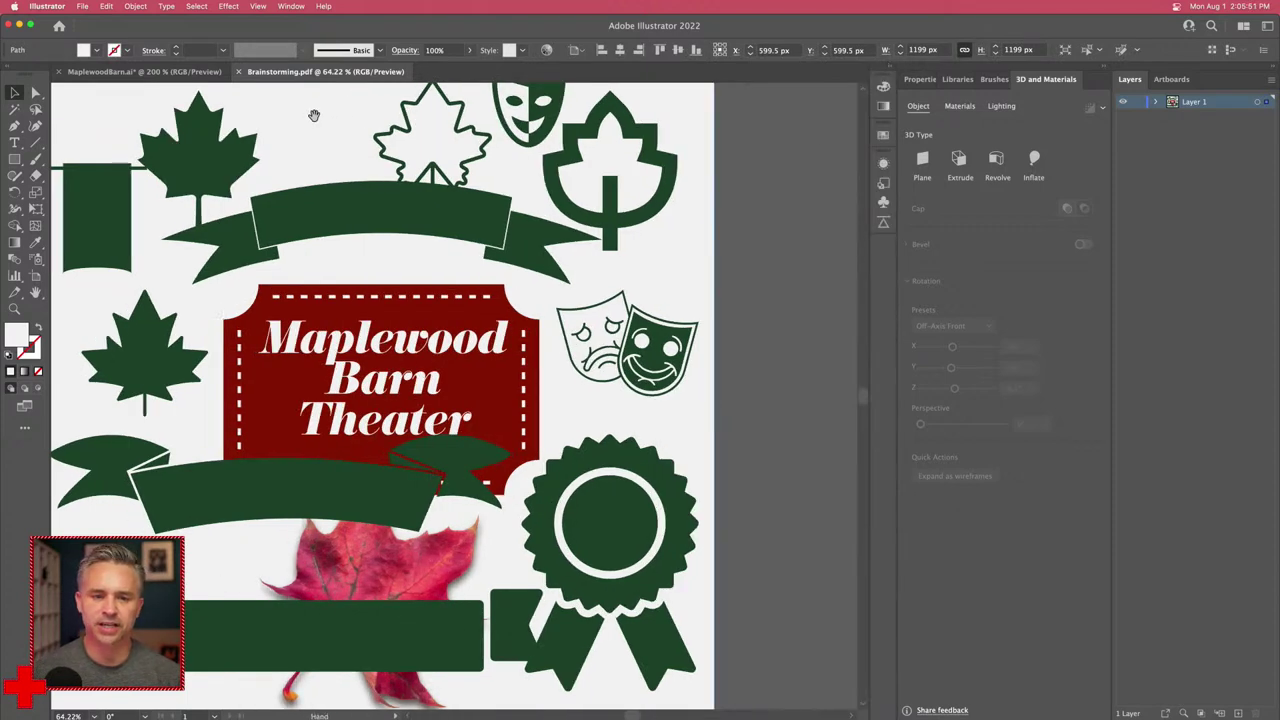
{"action": "left_click_drag", "start_coordinate": [314, 114], "coordinate": [455, 160]}
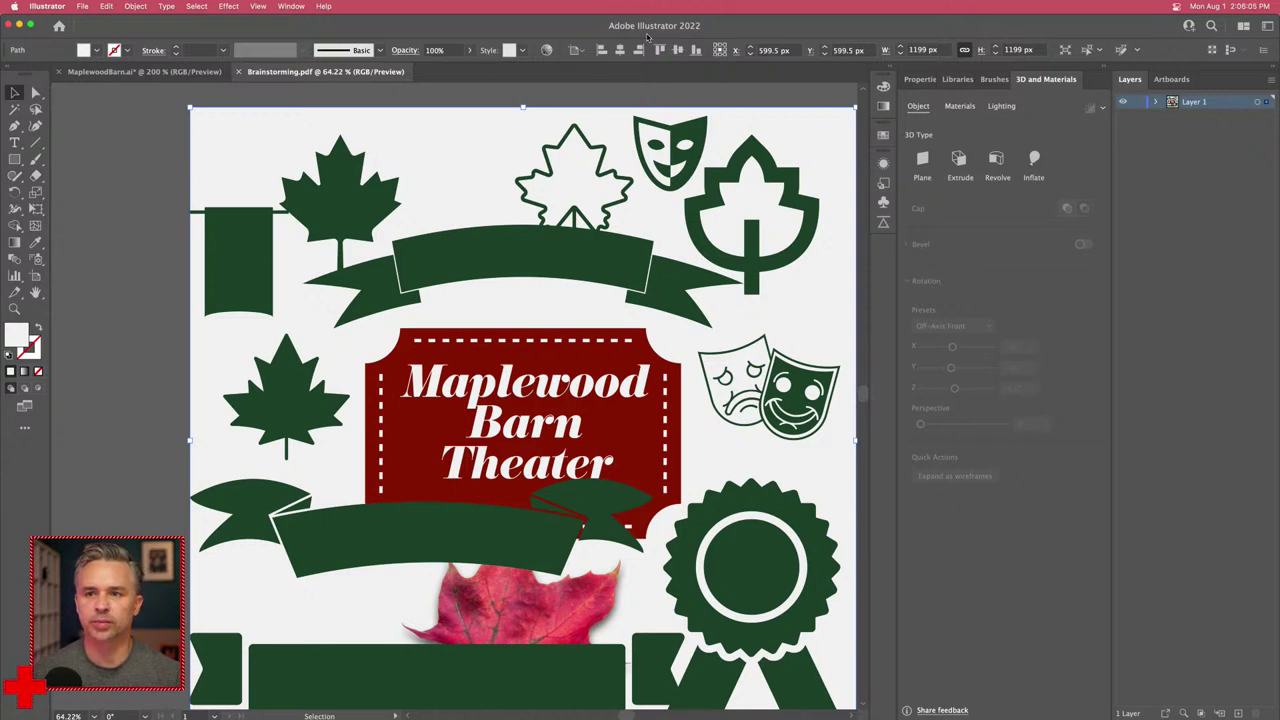
{"action": "left_click", "coordinate": [143, 263]}
{"action": "left_click", "coordinate": [565, 236]}
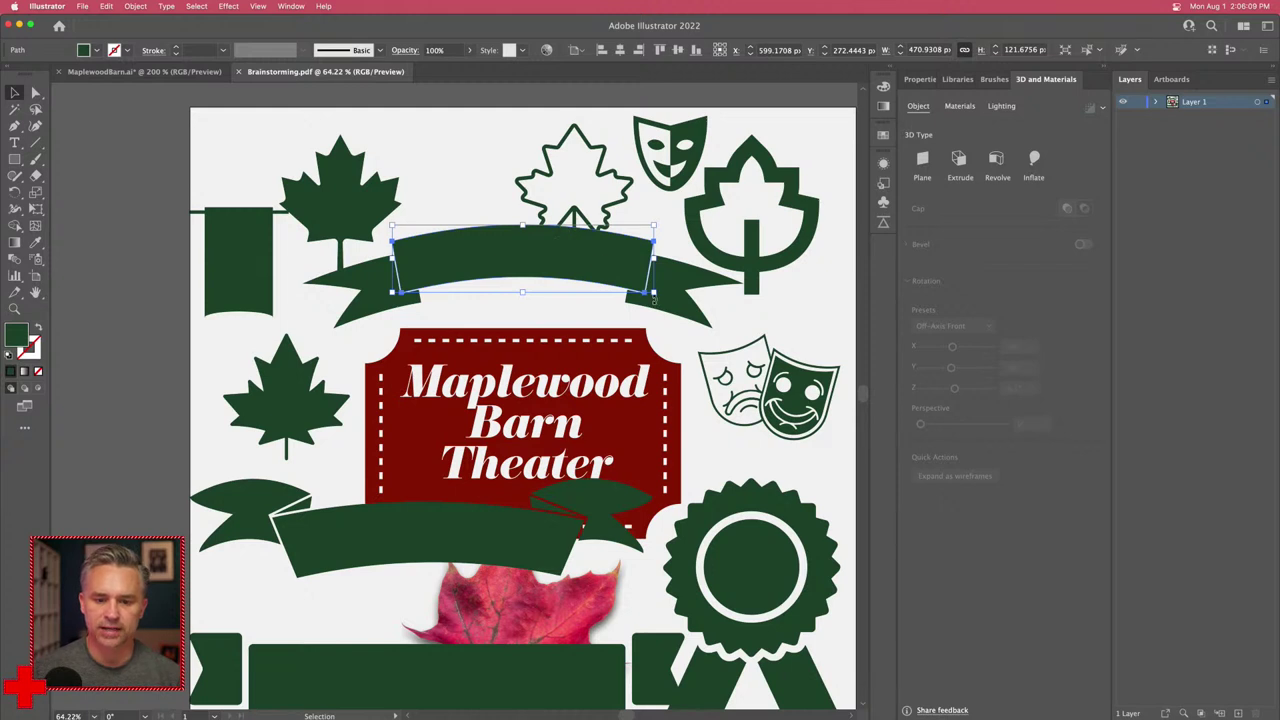
{"action": "left_click", "coordinate": [371, 279], "text": "shift"}
{"action": "left_click", "coordinate": [692, 306], "text": "shift"}
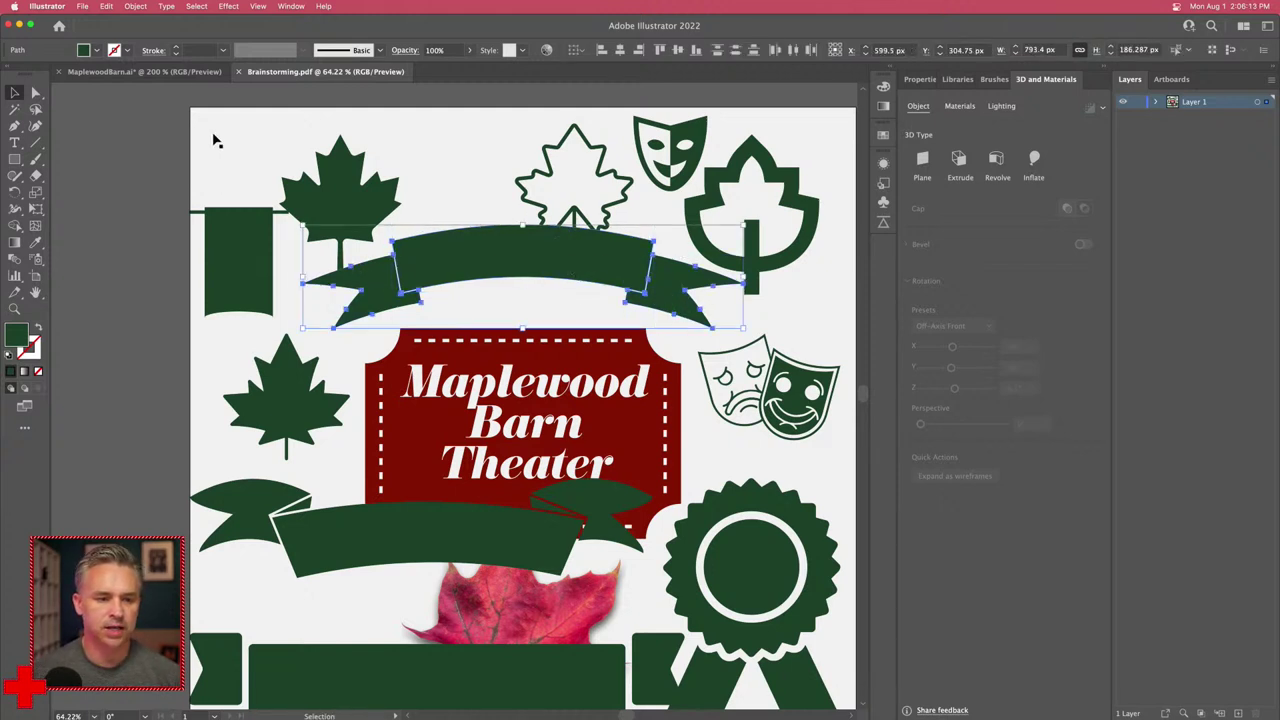
{"action": "left_click", "coordinate": [205, 8]}
{"action": "mouse_move", "coordinate": [250, 120]}
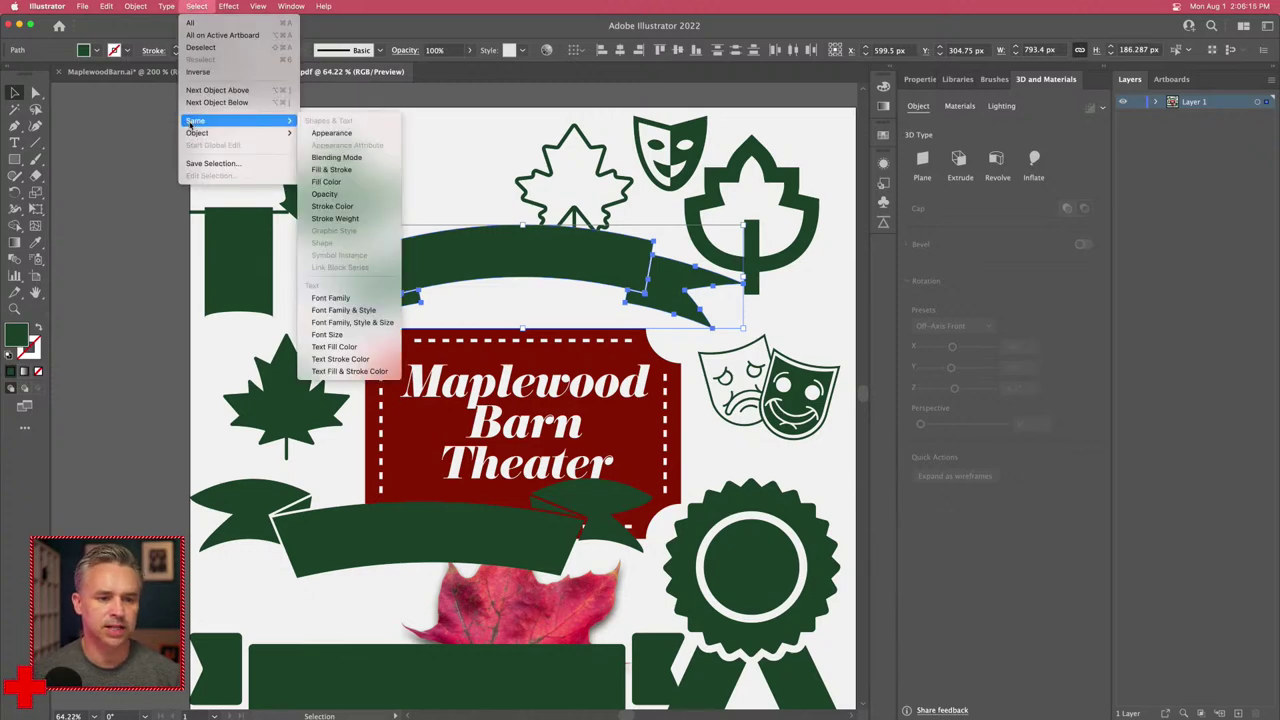
{"action": "left_click", "coordinate": [368, 187]}
Step: Change the fill of the selected green shapes to dark red A81200
{"action": "left_click", "coordinate": [885, 68]}
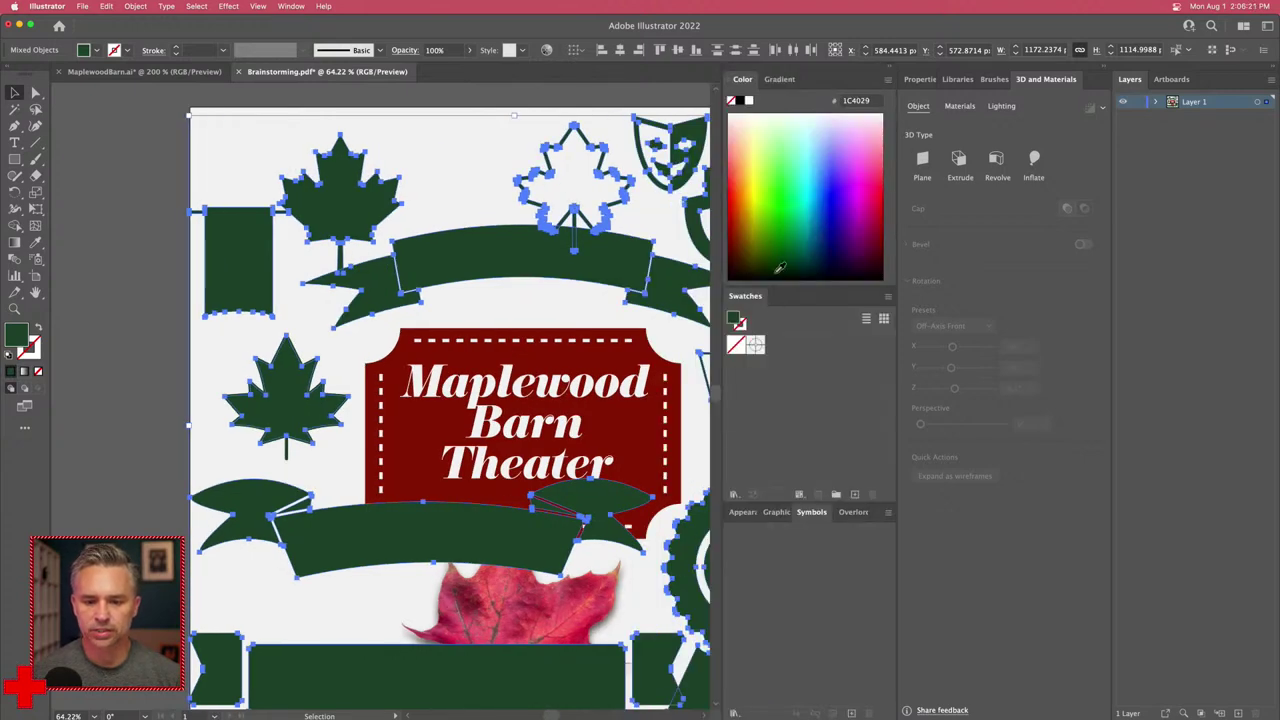
{"action": "left_click", "coordinate": [882, 196]}
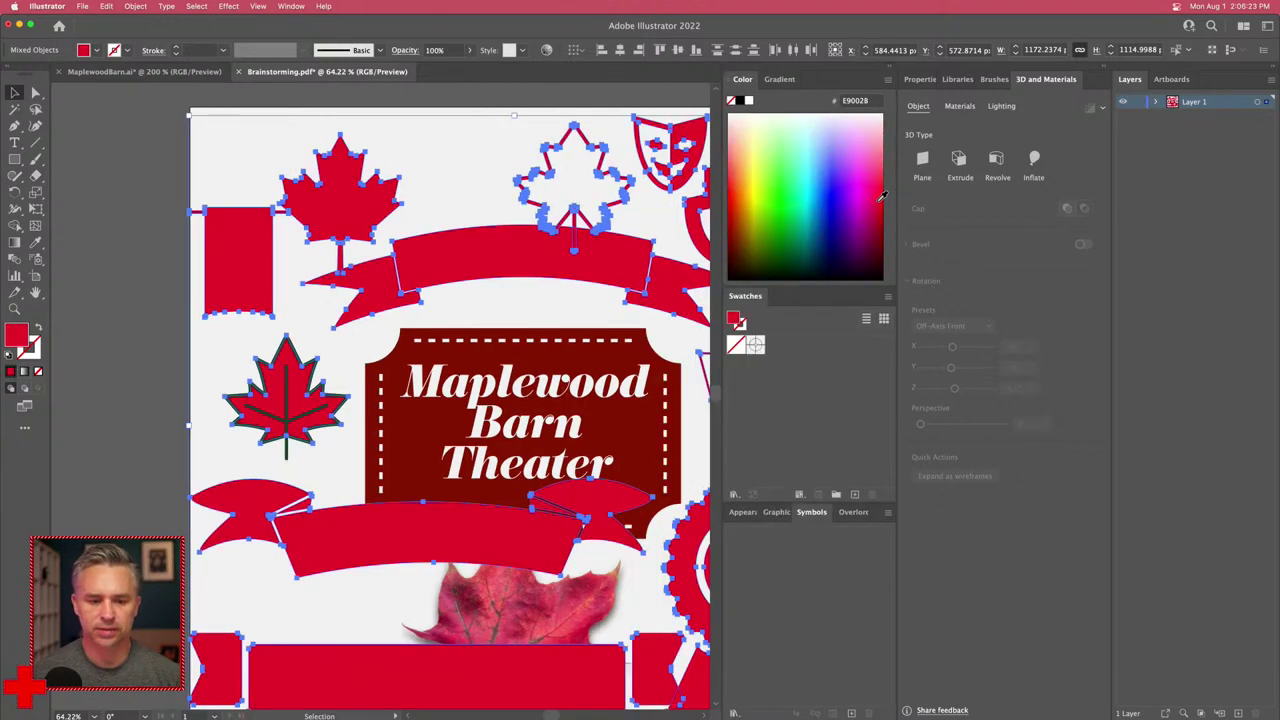
{"action": "left_click_drag", "start_coordinate": [741, 220], "coordinate": [734, 217]}
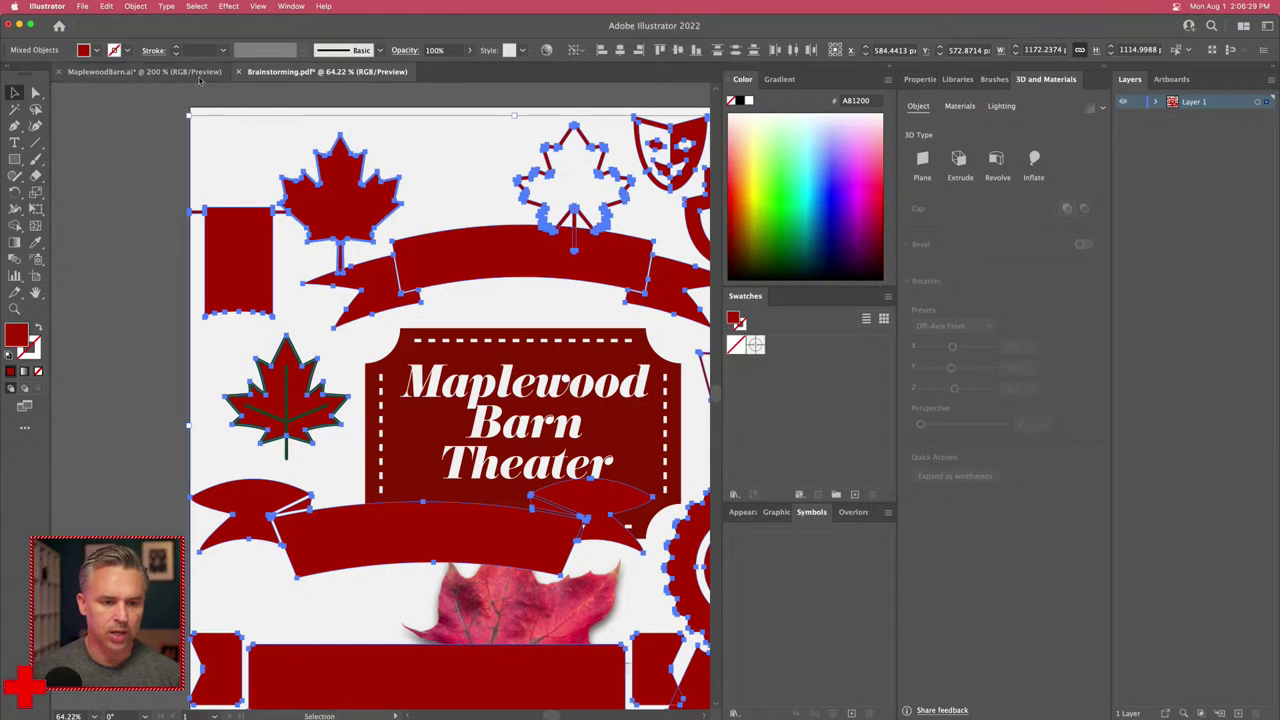
Step: Switch to the MaplewoodBarn.ai document and fit its whole artboard in view
{"action": "left_click", "coordinate": [110, 71]}
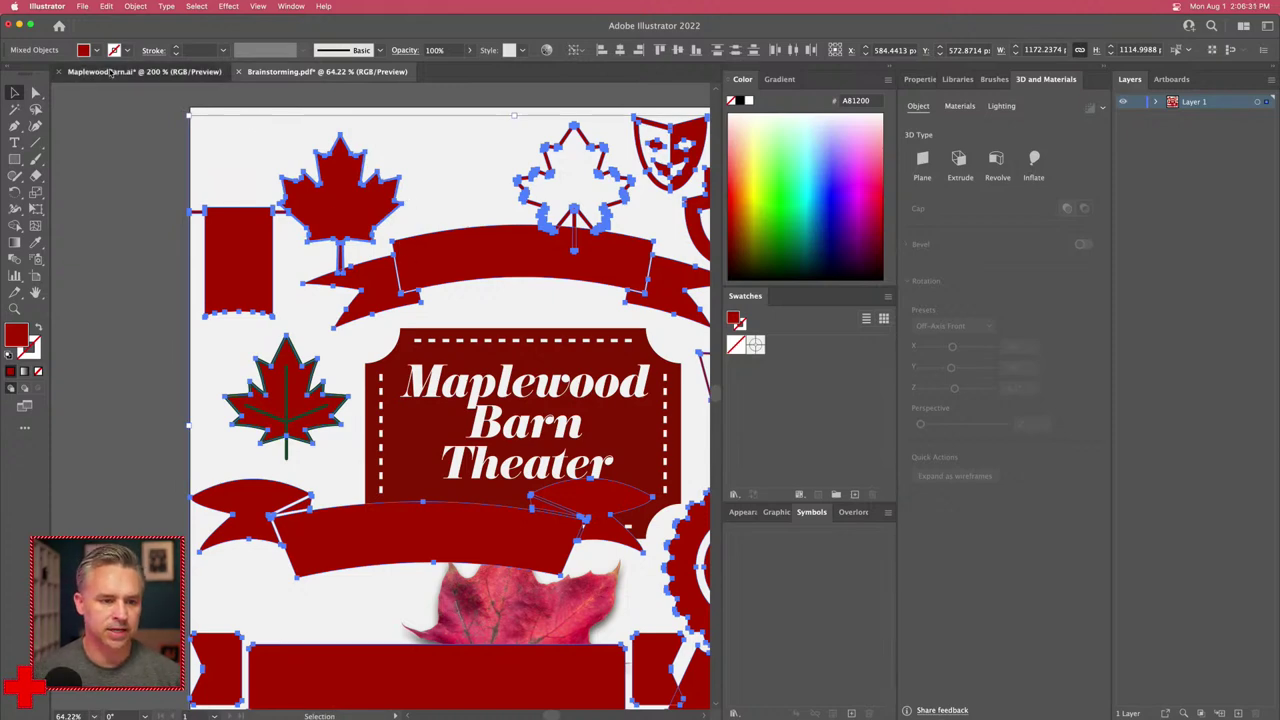
{"action": "left_click", "coordinate": [889, 69]}
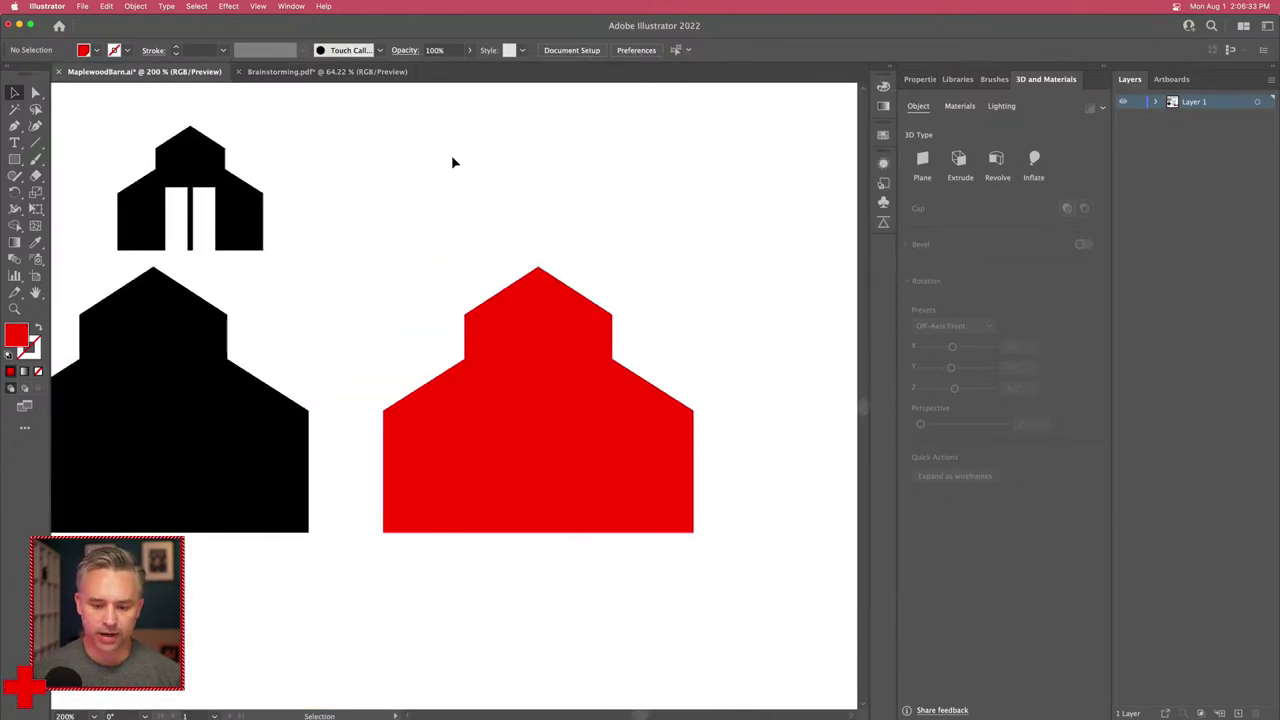
{"action": "key", "text": "super+0"}
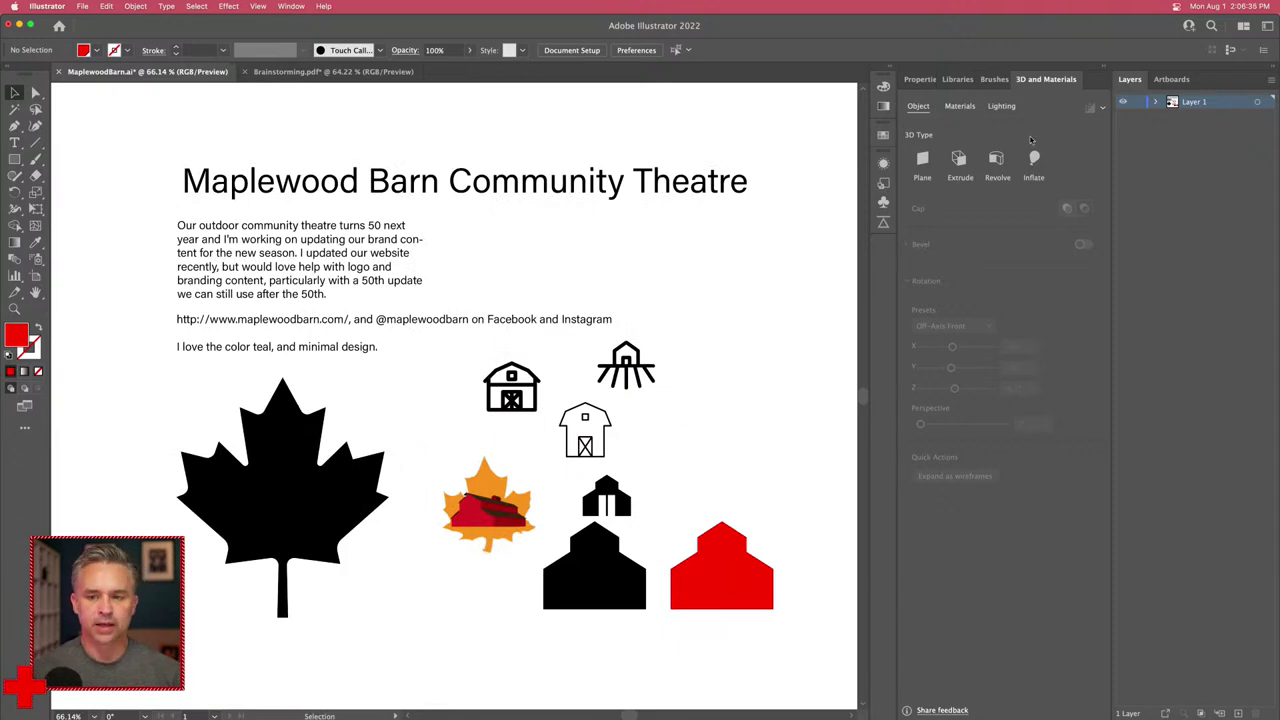
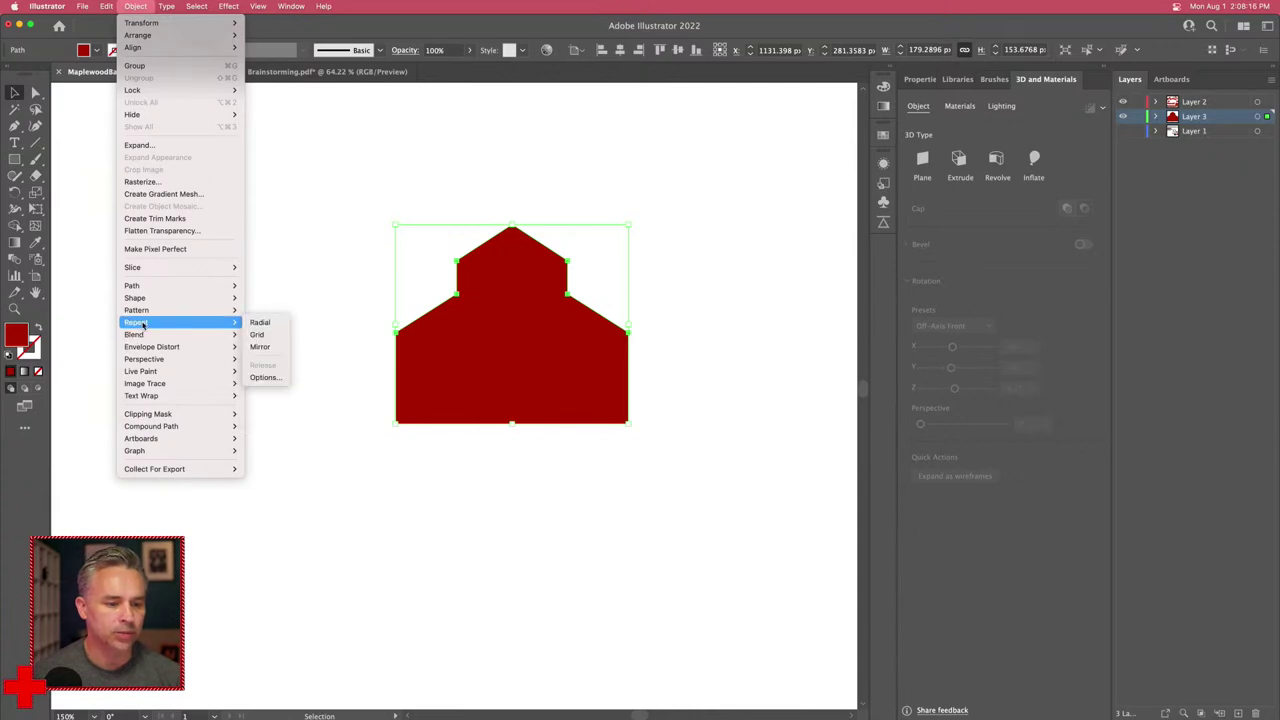
Step: Create a radial repeat of the dark red barn with a radius of about 152 px, limited to five instances over the upper half
{"action": "left_click", "coordinate": [265, 325]}
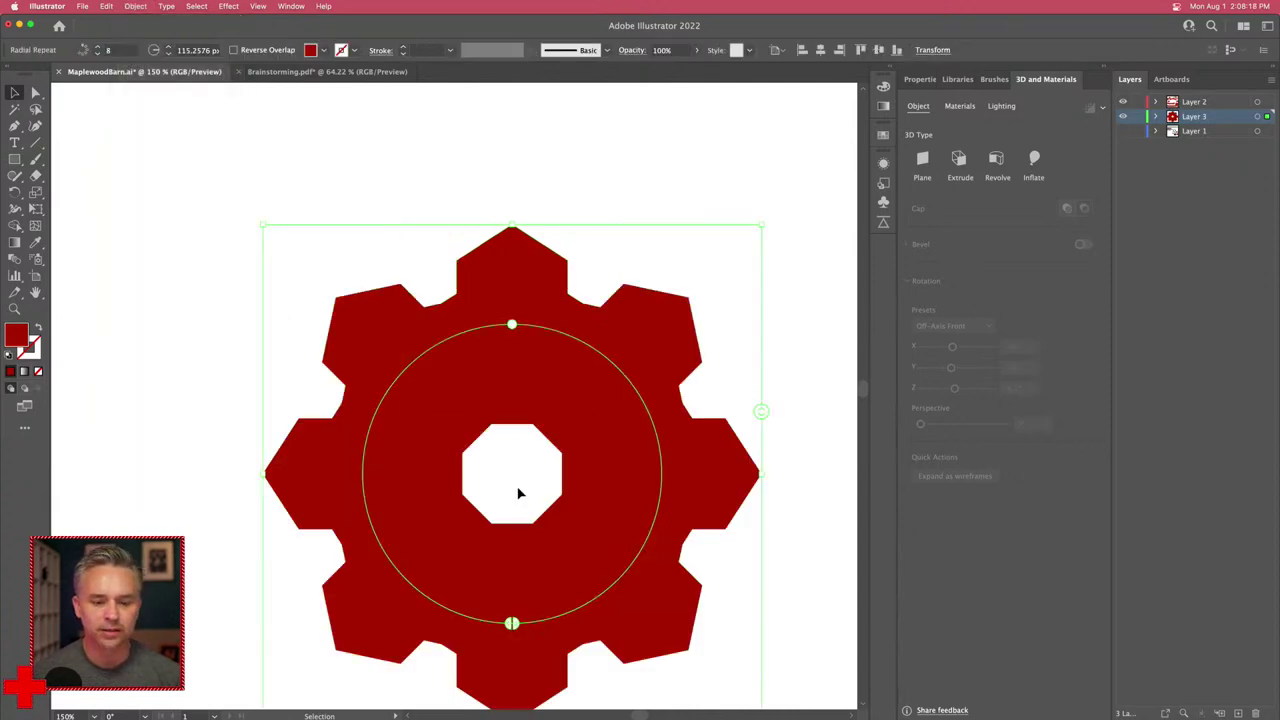
{"action": "left_click_drag", "start_coordinate": [511, 325], "coordinate": [511, 279]}
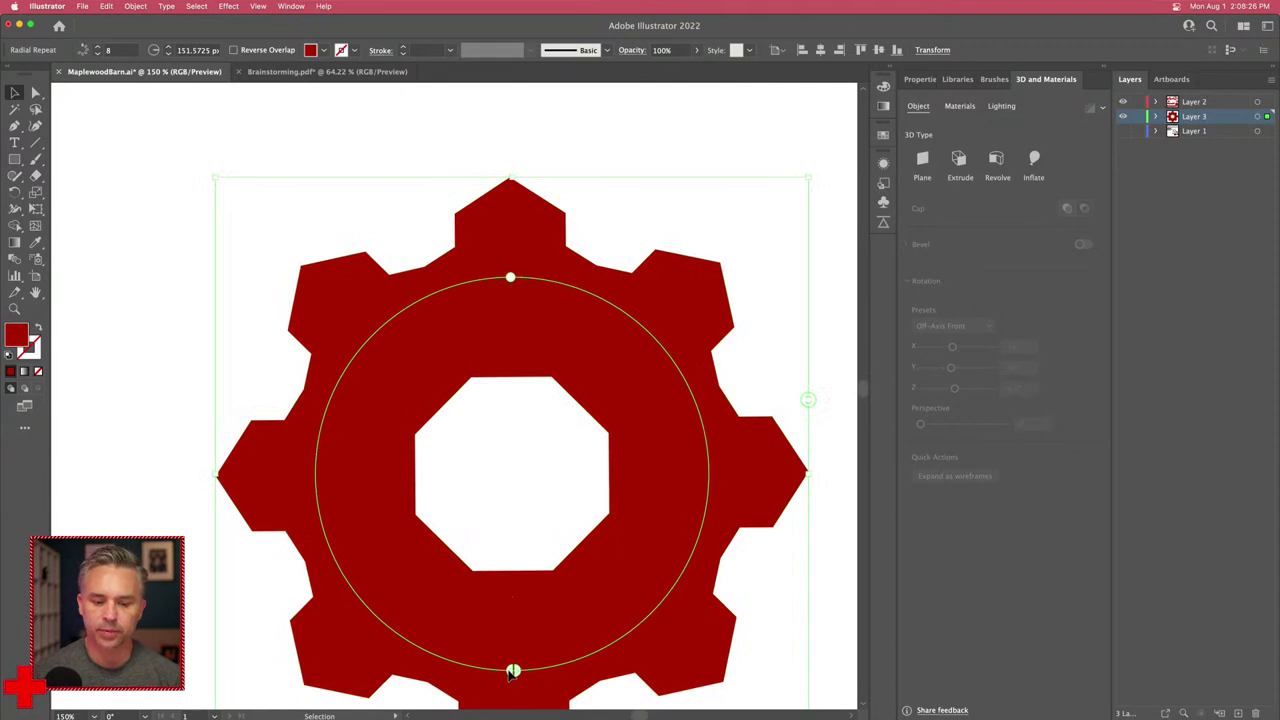
{"action": "left_click_drag", "start_coordinate": [511, 671], "coordinate": [615, 537]}
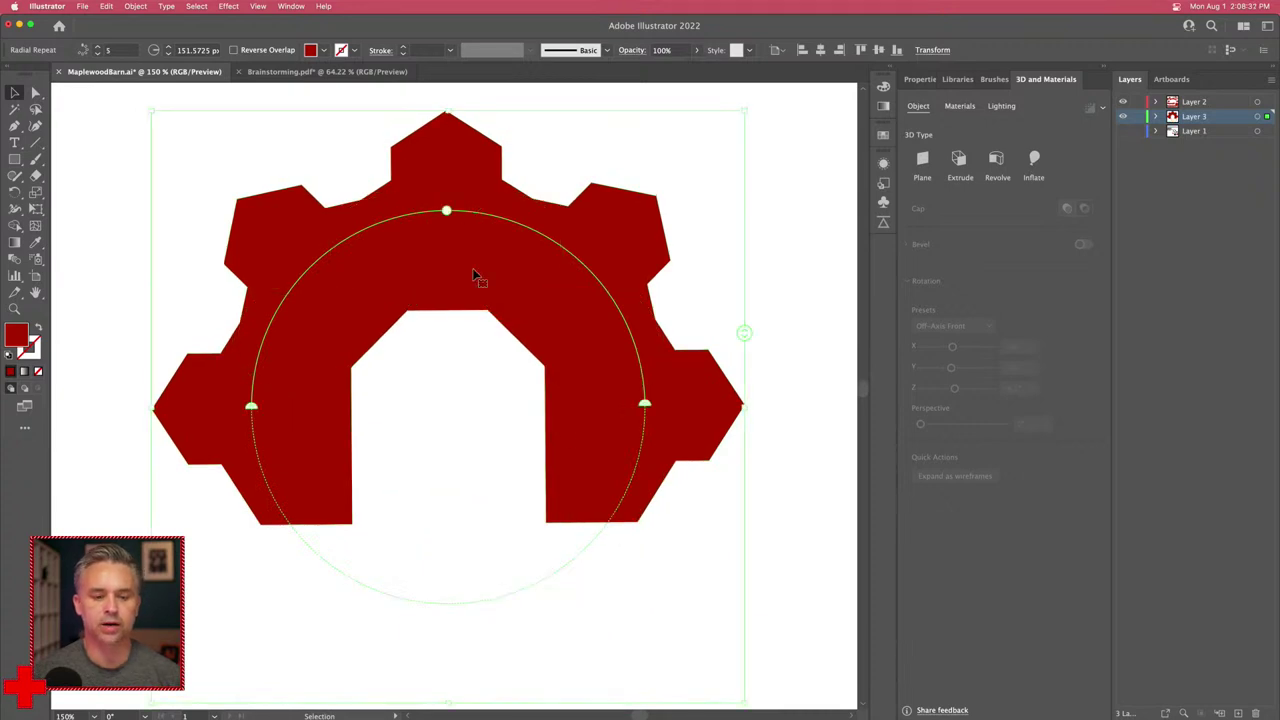
Step: Adjust the radius of the barn's radial repeat to about 167 px
{"action": "left_click_drag", "start_coordinate": [446, 212], "coordinate": [446, 243]}
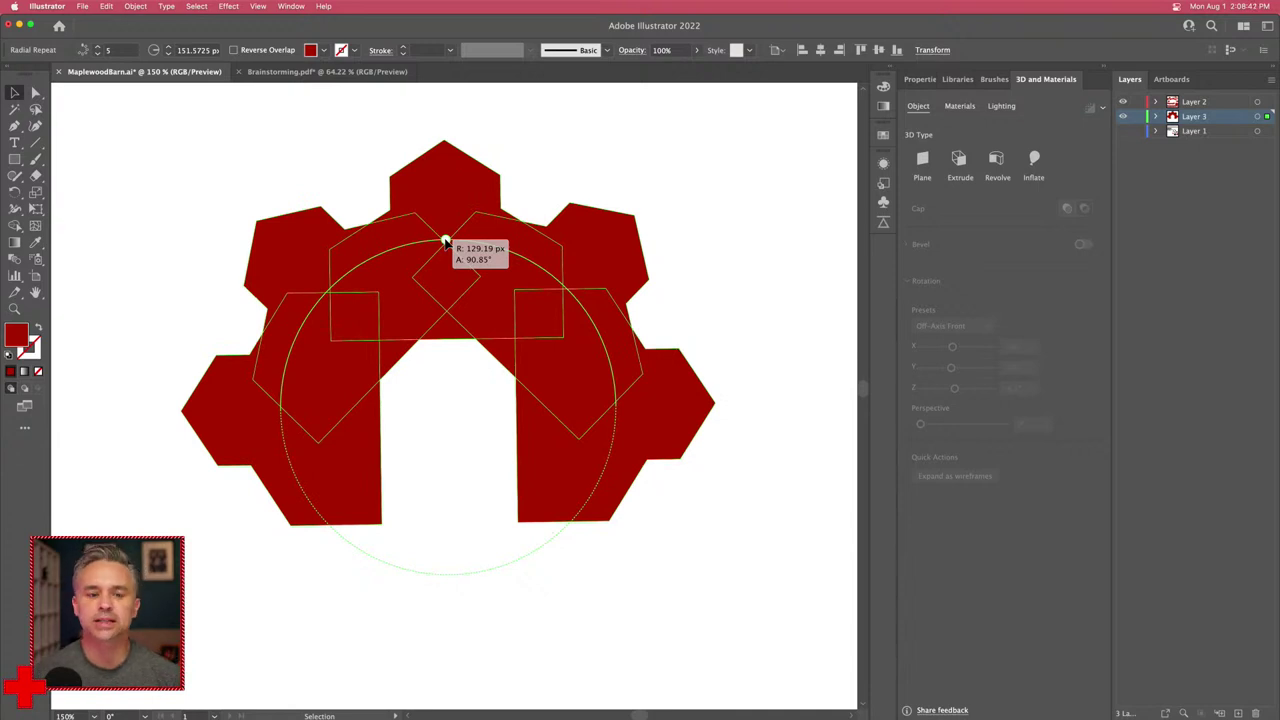
{"action": "left_click_drag", "start_coordinate": [446, 243], "coordinate": [448, 192]}
{"action": "key", "text": "super+minus"}
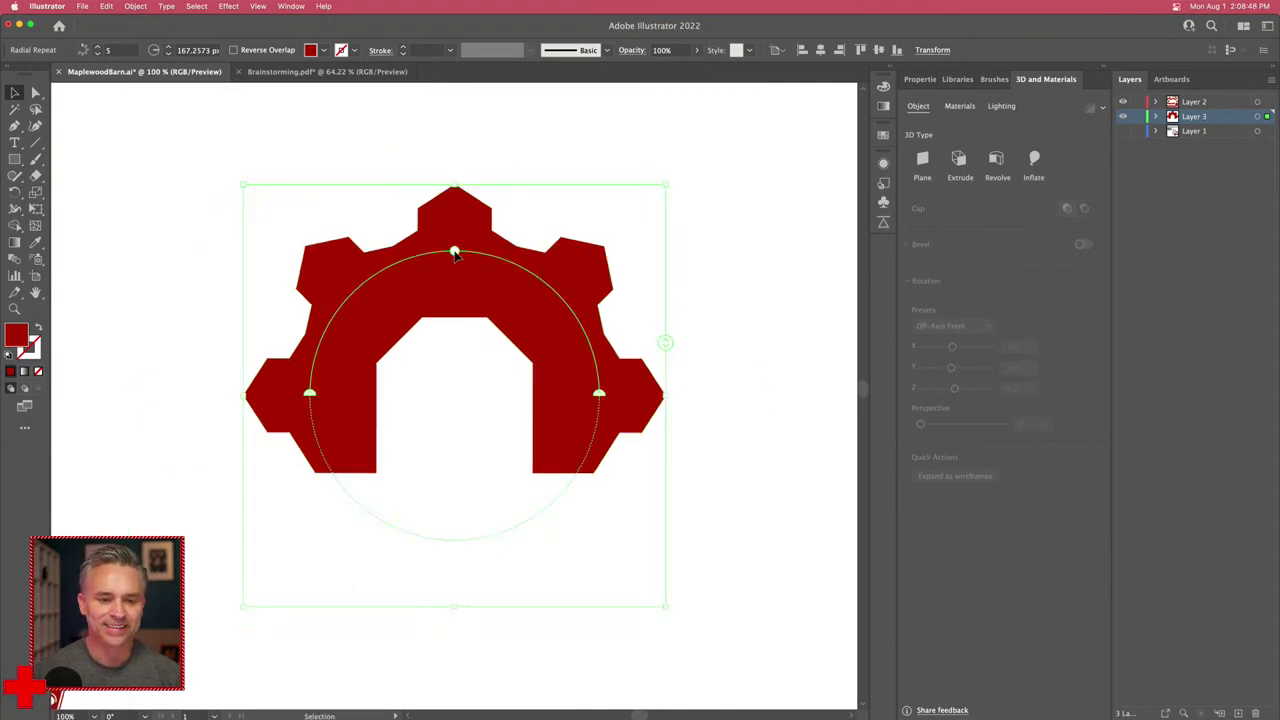
Step: Reduce the barn's radial repeat to a radius of about 134 px and place a copy of it to its right
{"action": "left_click_drag", "start_coordinate": [454, 254], "coordinate": [455, 285]}
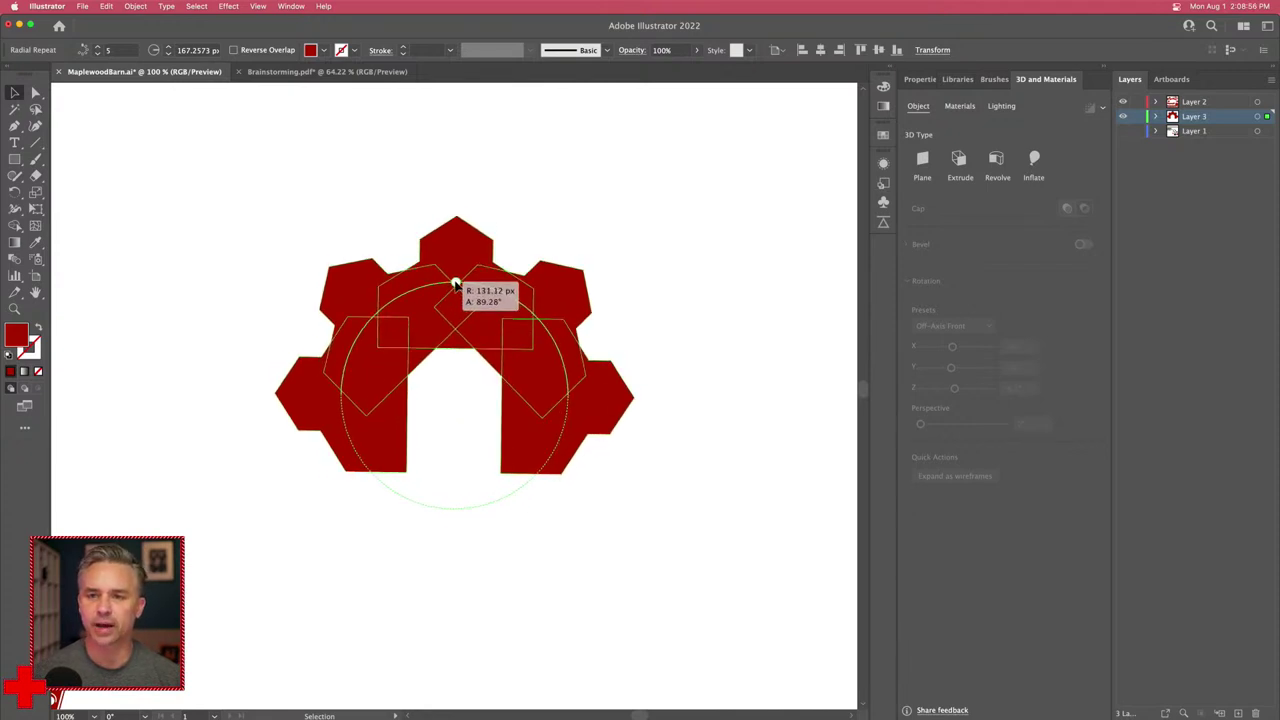
{"action": "mouse_move", "coordinate": [455, 286]}
{"action": "left_mouse_down"}
{"action": "mouse_move", "coordinate": [389, 170]}
{"action": "mouse_move", "coordinate": [560, 243]}
{"action": "mouse_move", "coordinate": [434, 280]}
{"action": "mouse_move", "coordinate": [452, 283]}
{"action": "left_mouse_up"}
{"action": "left_click_drag", "start_coordinate": [369, 300], "coordinate": [166, 243]}
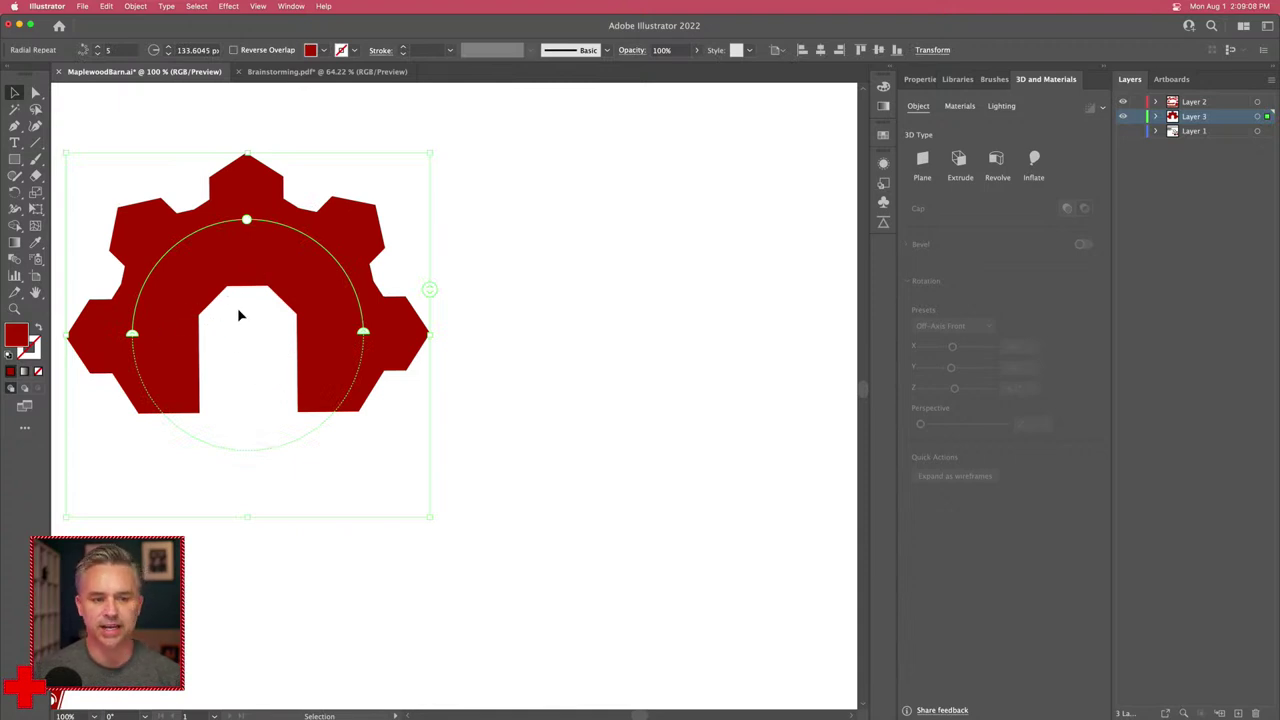
{"action": "left_click_drag", "start_coordinate": [195, 280], "coordinate": [586, 277]}
{"action": "scroll", "coordinate": [371, 249], "scroll_direction": "right", "scroll_amount": 3}
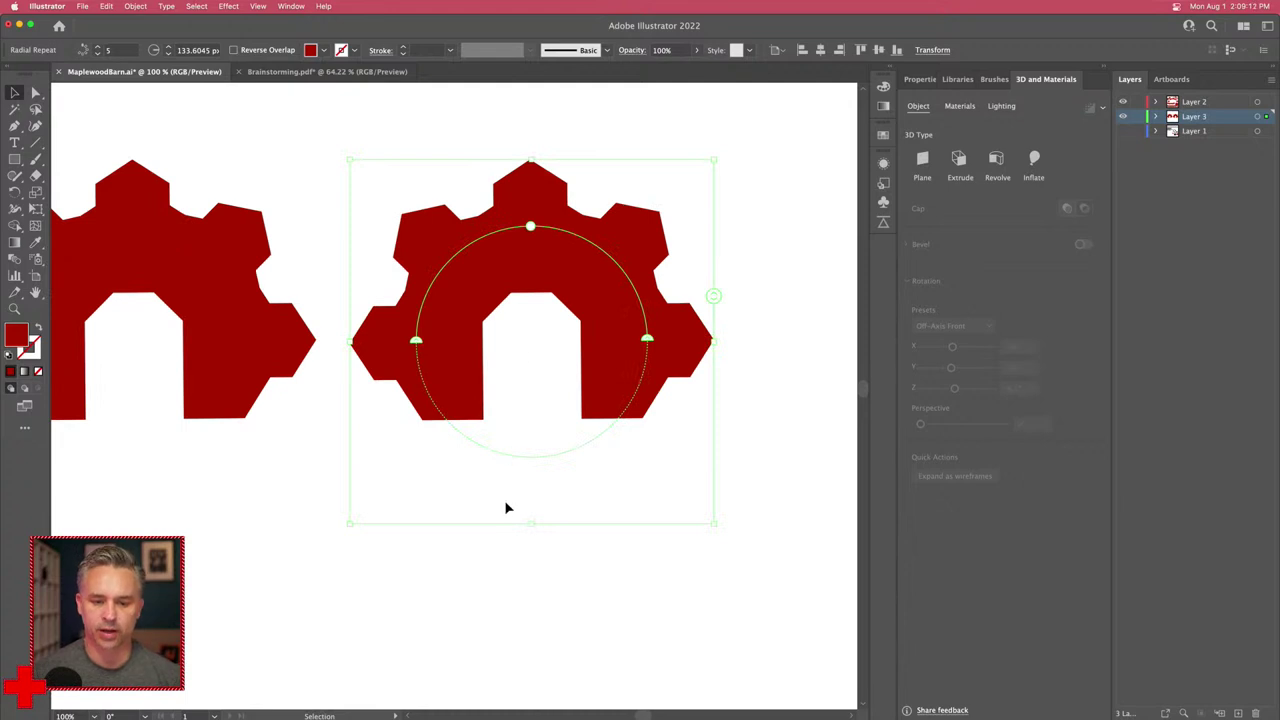
Step: Add a new layer above Layer 3 and lock Layer 3
{"action": "left_click", "coordinate": [1238, 713]}
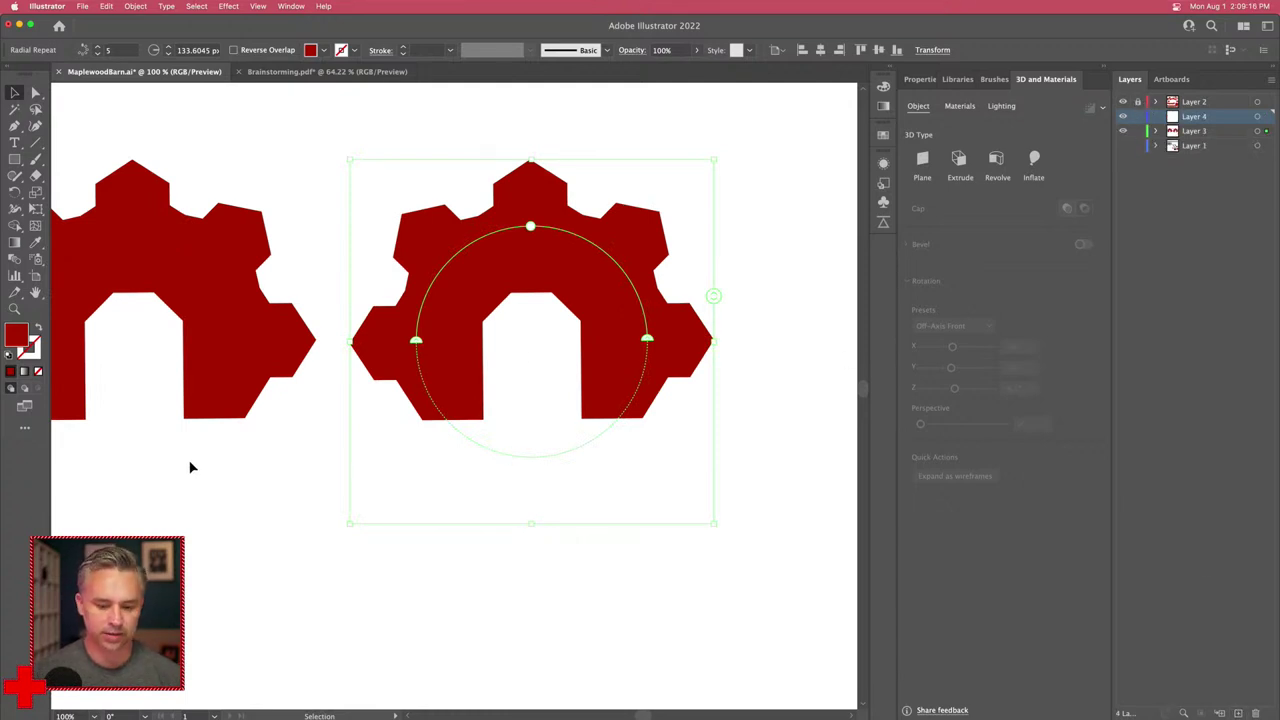
{"action": "left_click", "coordinate": [1137, 131]}
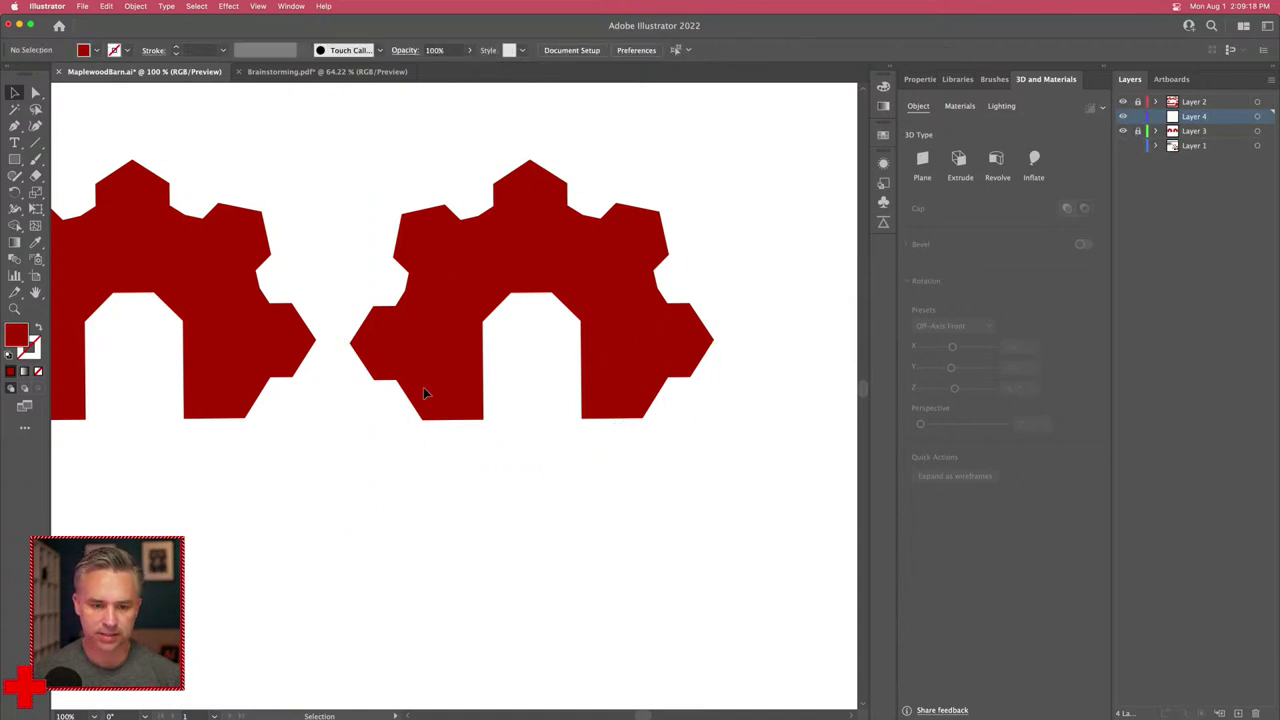
Step: With the Pen tool, start a shape on the new layer that covers the doorway opening of the right-hand copy, ending at the stem's base
{"action": "key", "text": "n"}
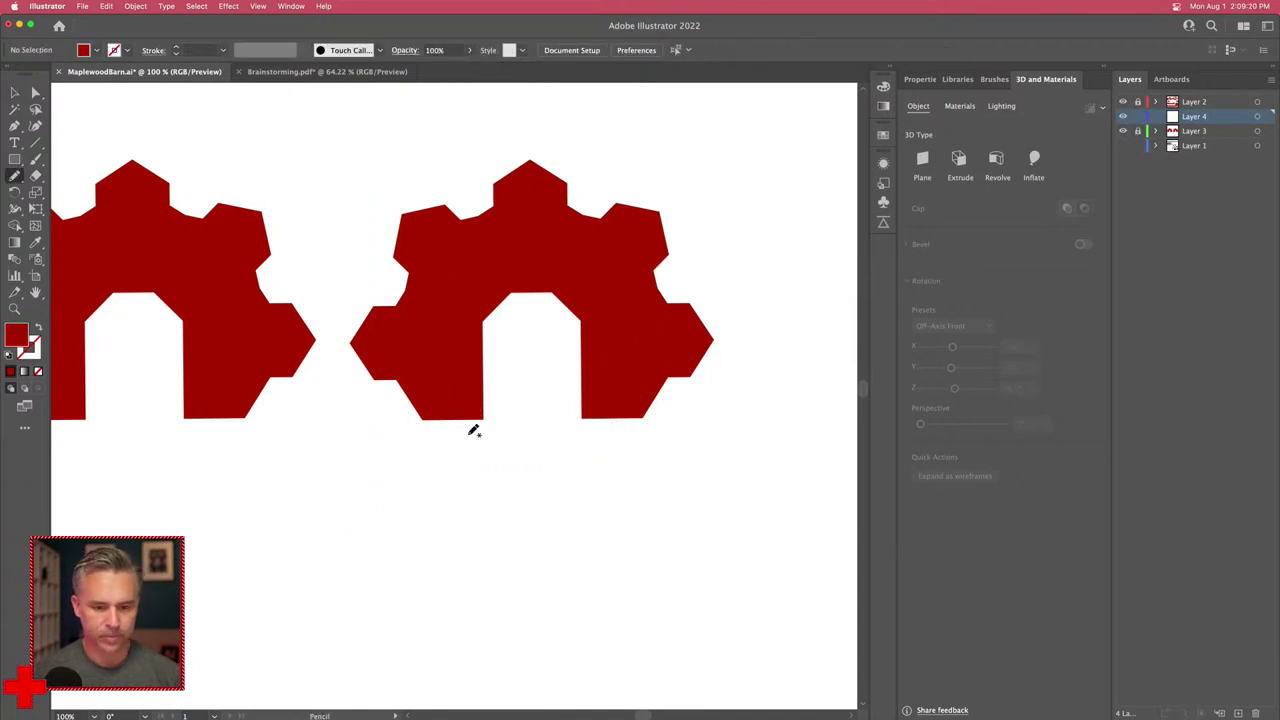
{"action": "key", "text": "p"}
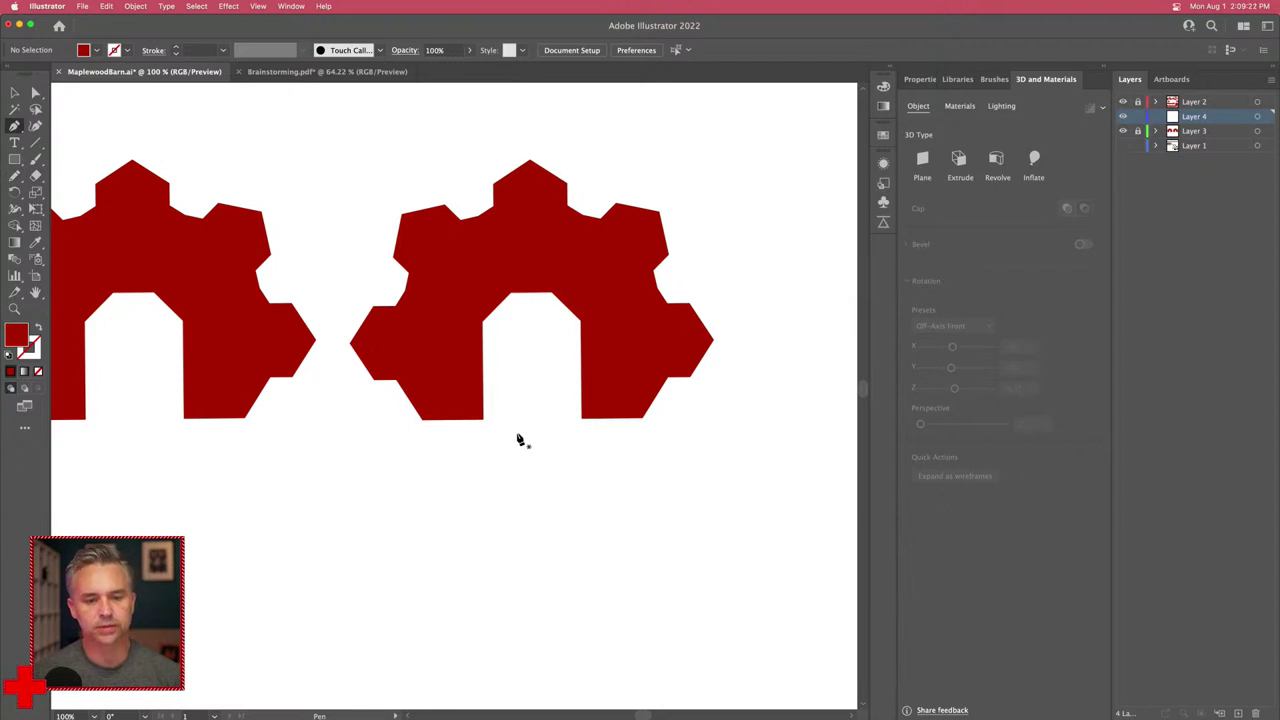
{"action": "left_click", "coordinate": [460, 407]}
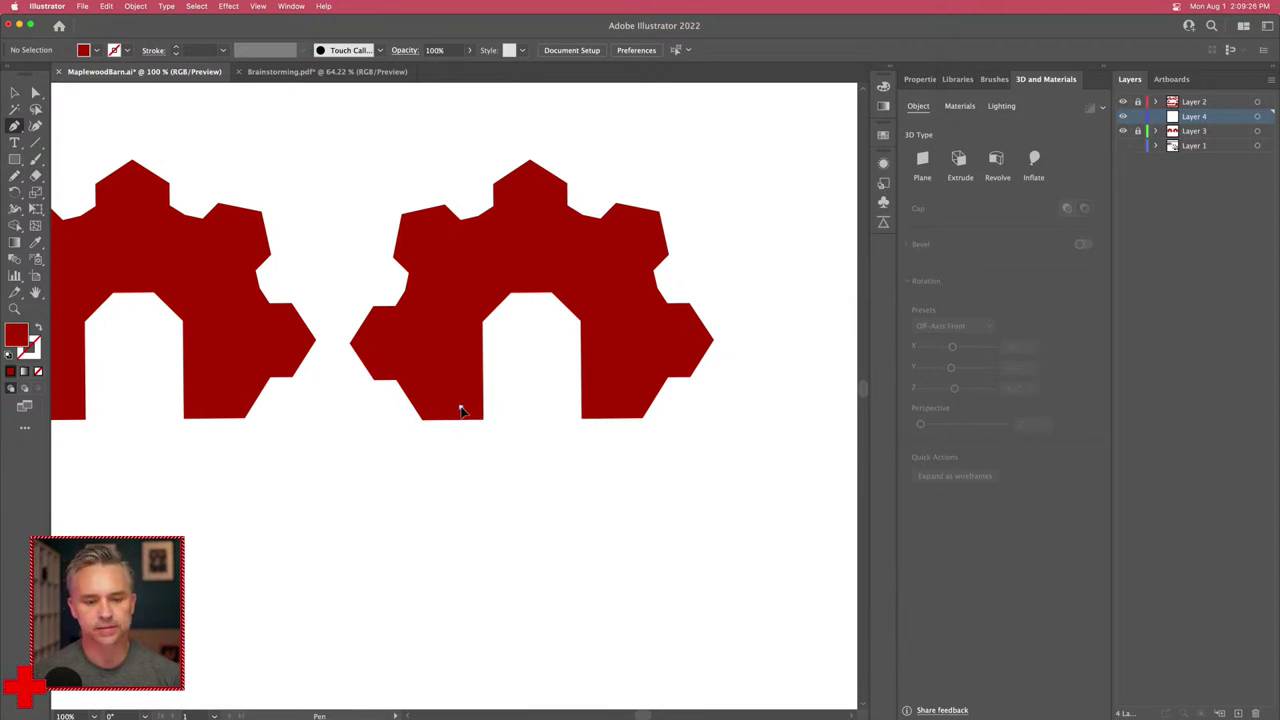
{"action": "left_click", "coordinate": [458, 266]}
{"action": "left_click", "coordinate": [581, 266]}
{"action": "left_click", "coordinate": [622, 321]}
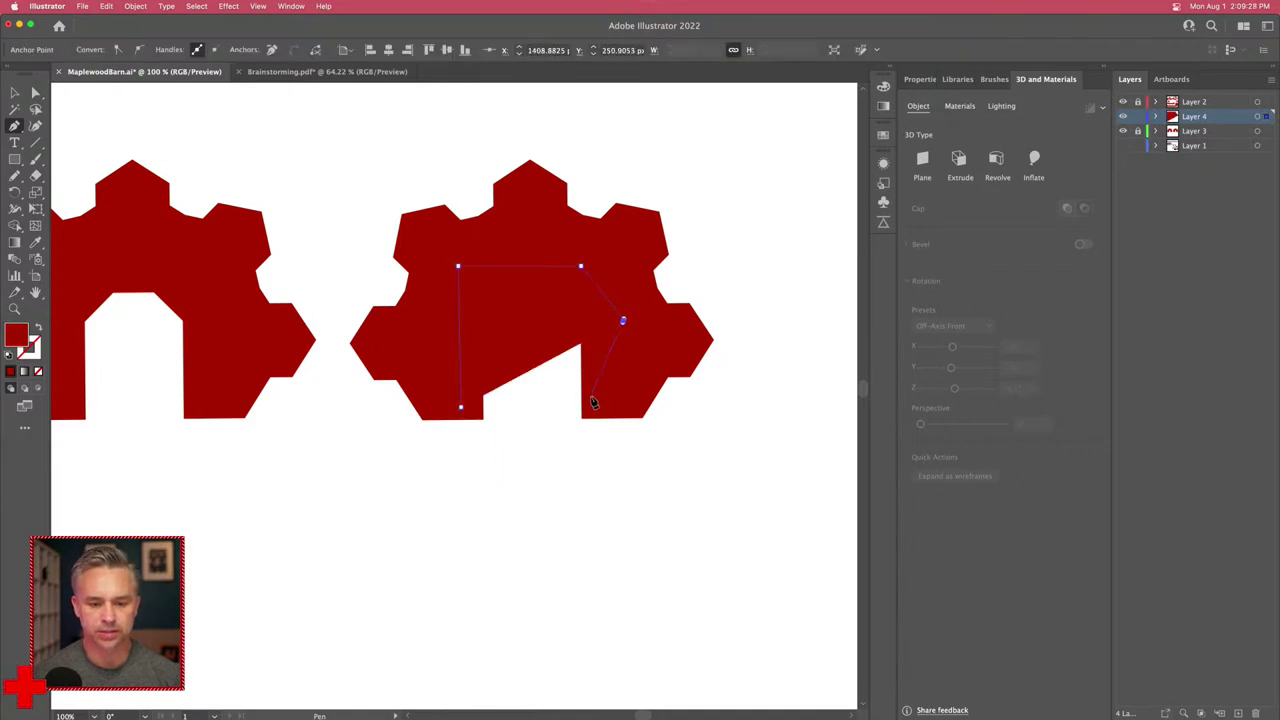
{"action": "left_click", "coordinate": [593, 401]}
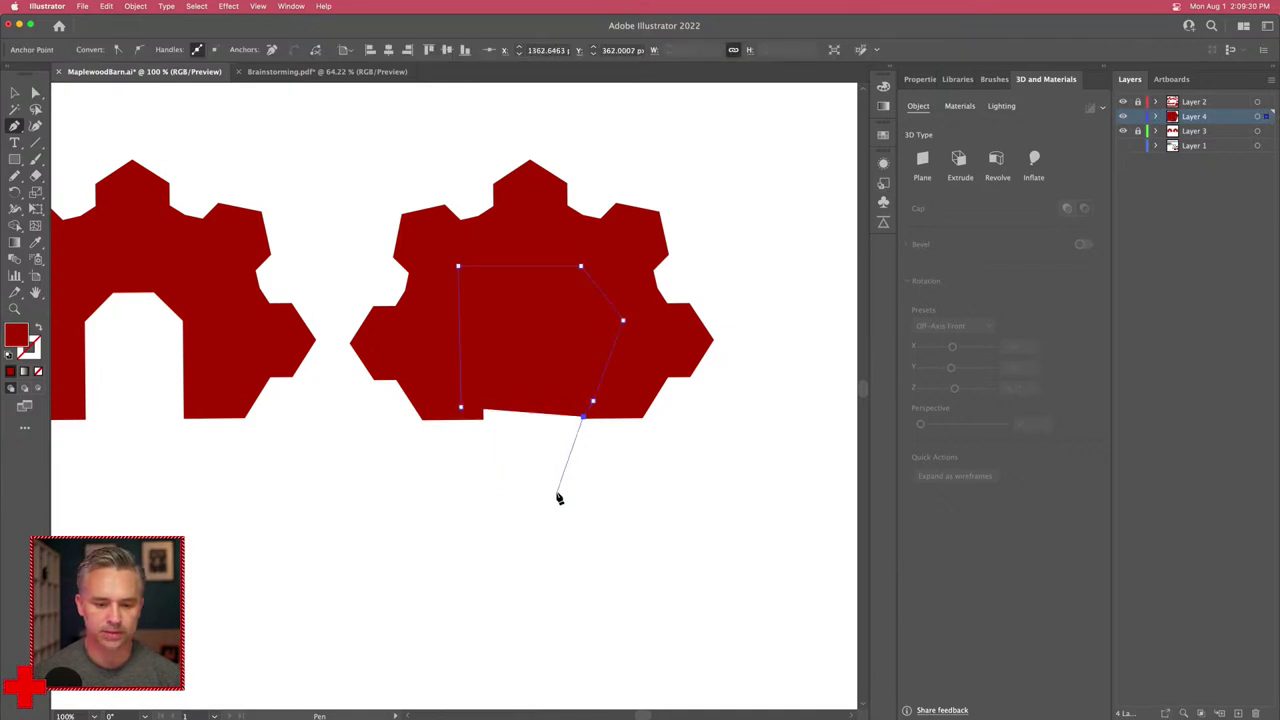
{"action": "left_click", "coordinate": [549, 432]}
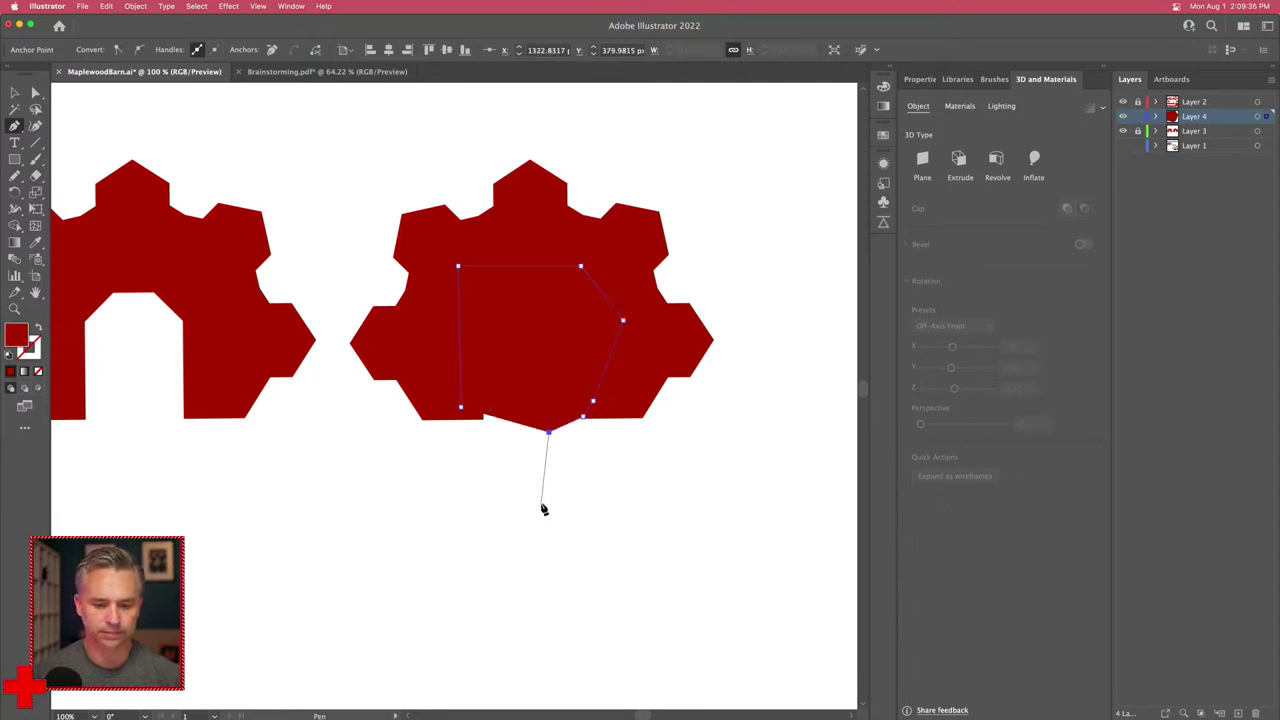
Step: Extend the path into a narrow curved stem below the leaf, bring it back up to the leaf's base, close it and deselect
{"action": "left_click", "coordinate": [545, 522]}
{"action": "left_click_drag", "start_coordinate": [548, 531], "coordinate": [569, 580]}
{"action": "left_click", "coordinate": [566, 574]}
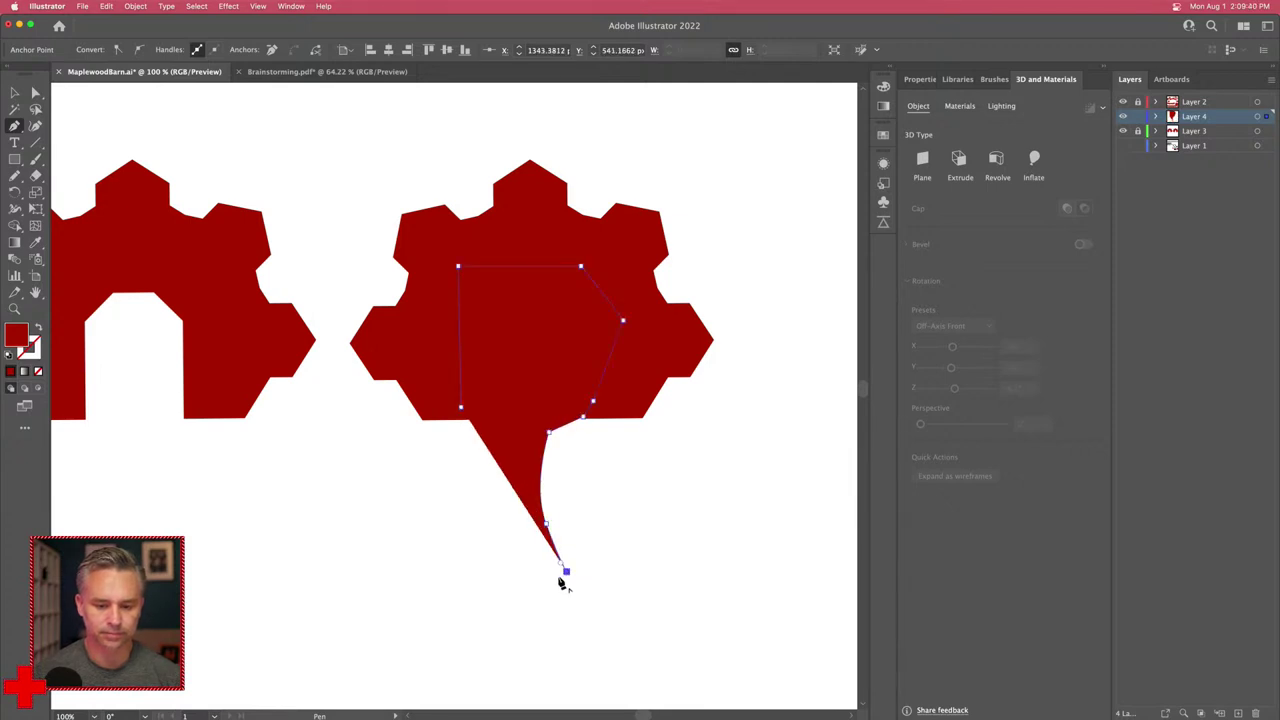
{"action": "left_click", "coordinate": [557, 575]}
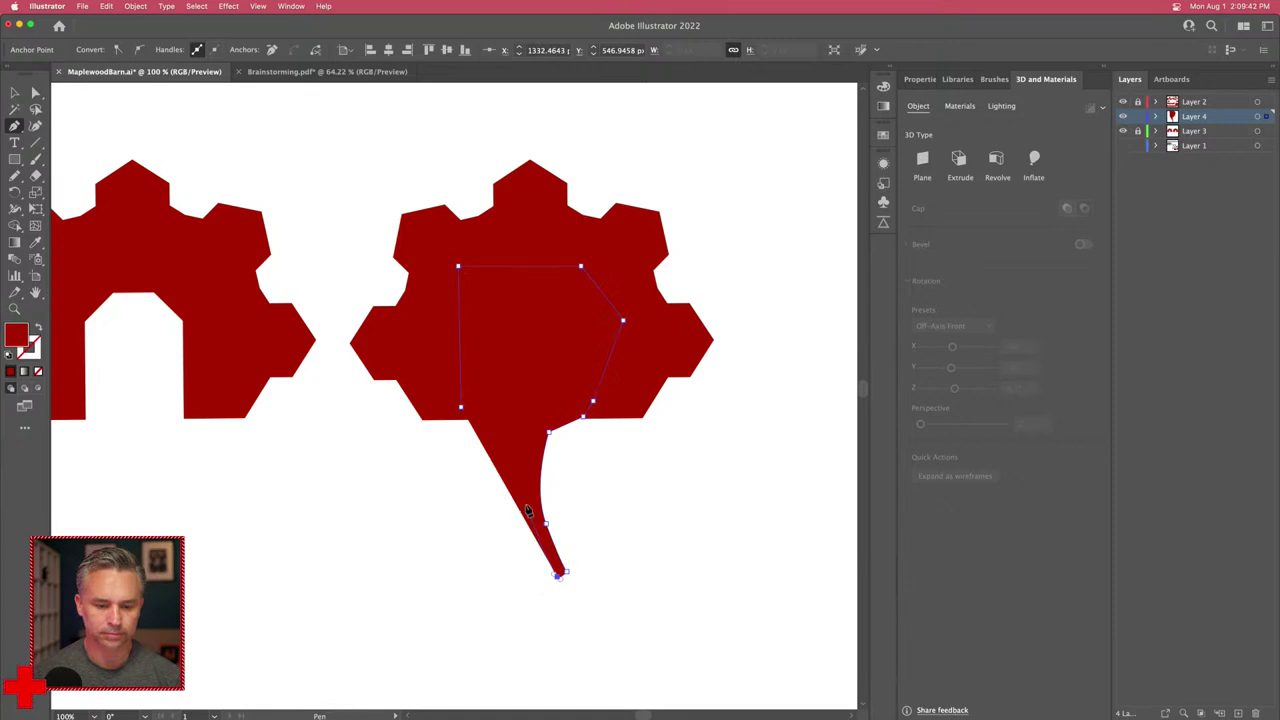
{"action": "left_click_drag", "start_coordinate": [528, 510], "coordinate": [525, 481]}
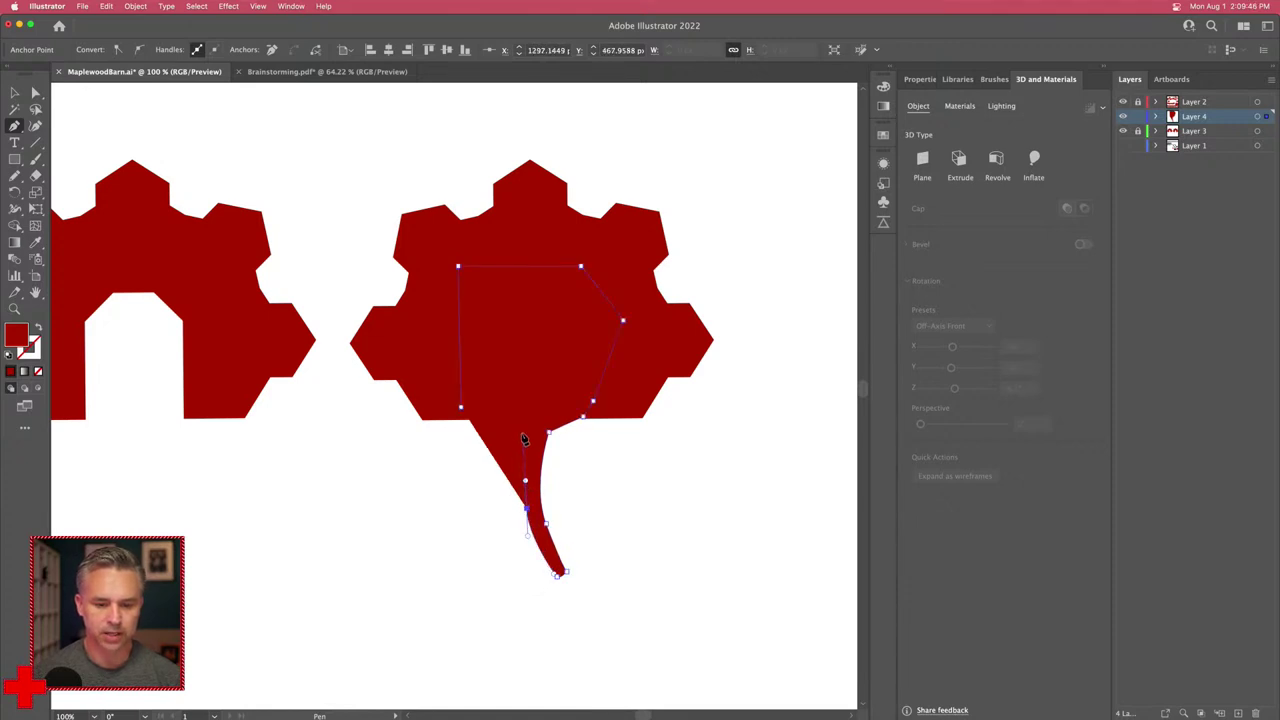
{"action": "left_click", "coordinate": [524, 432]}
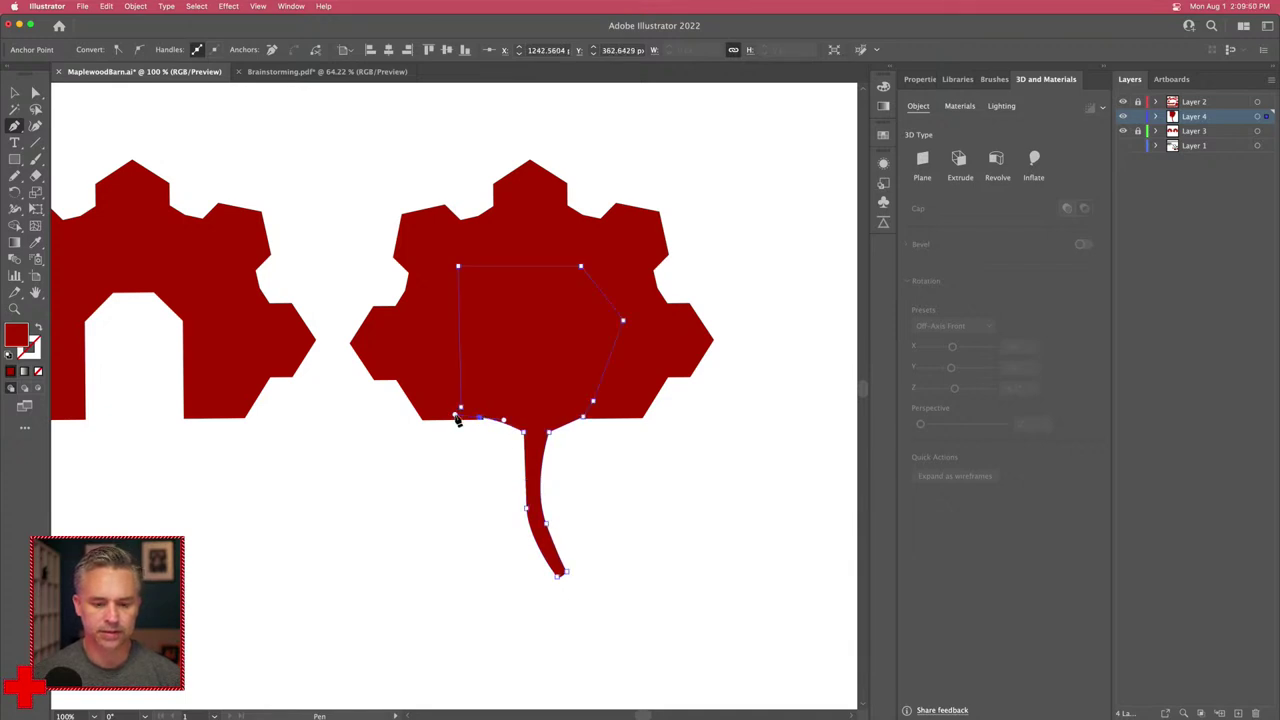
{"action": "left_click", "coordinate": [460, 410]}
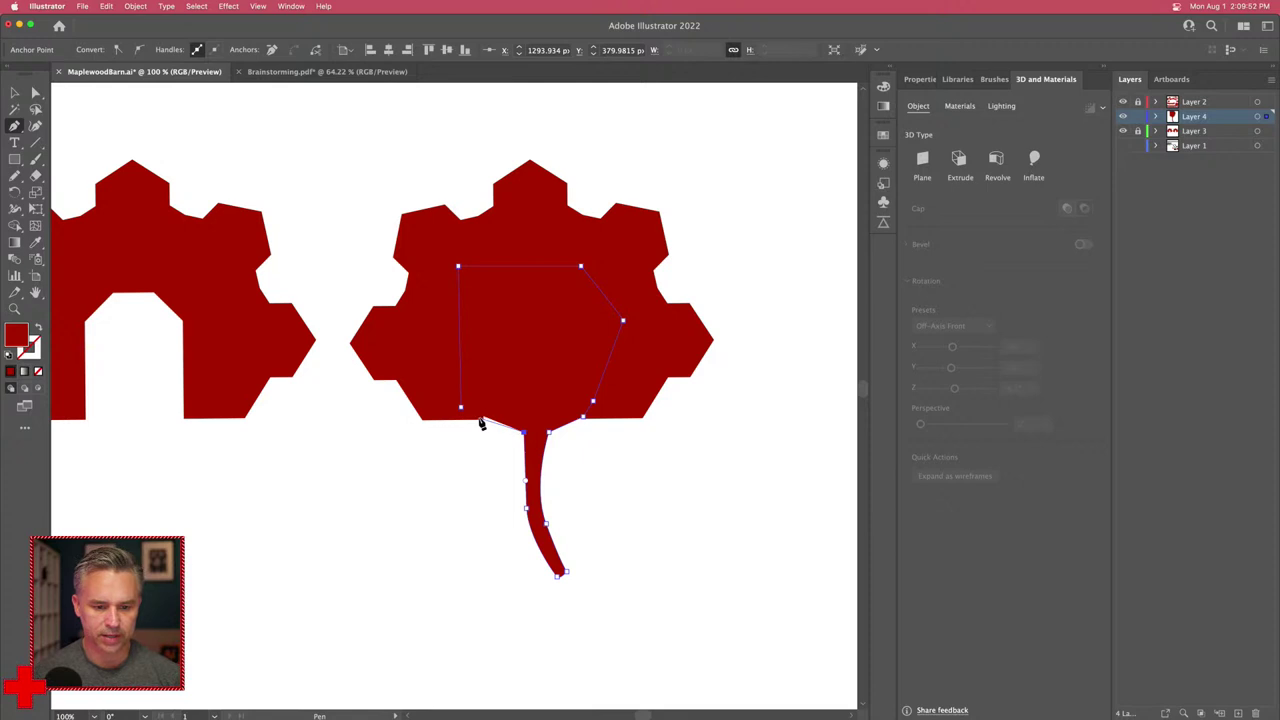
{"action": "left_click", "coordinate": [476, 418]}
{"action": "left_click", "coordinate": [461, 409]}
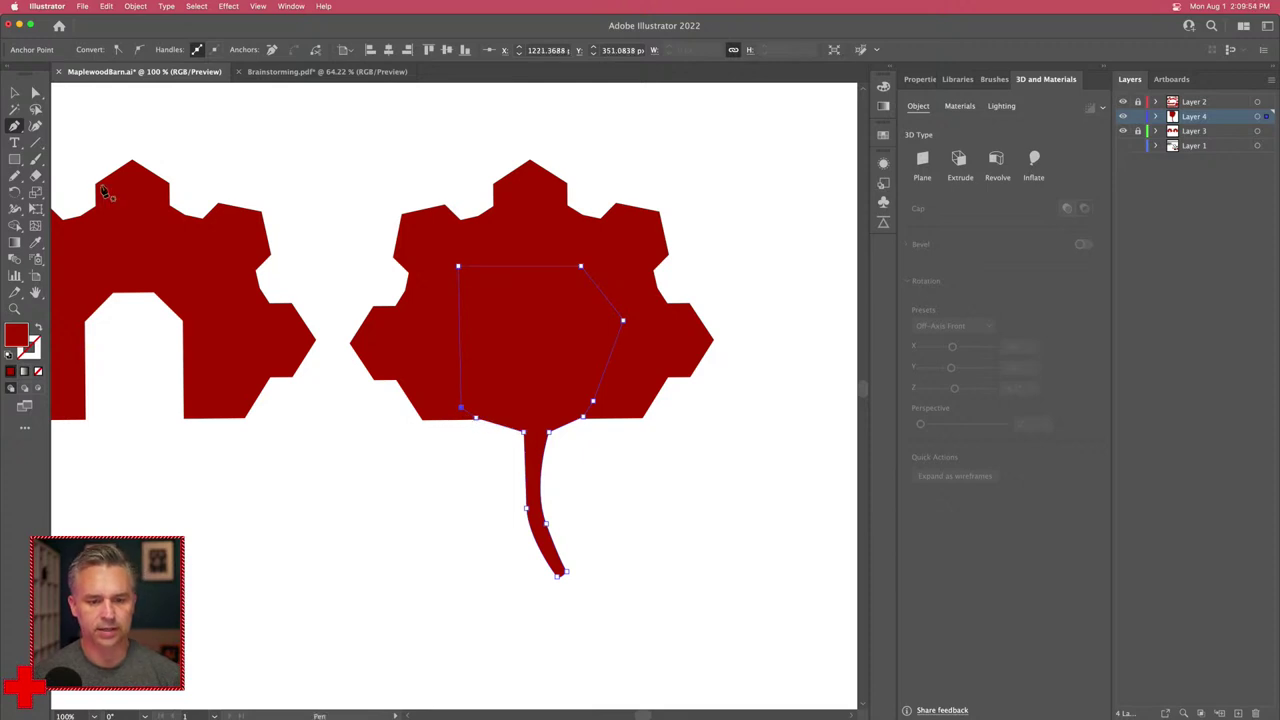
{"action": "left_click", "coordinate": [15, 92]}
{"action": "left_click", "coordinate": [247, 133]}
{"action": "key", "text": "super+minus"}
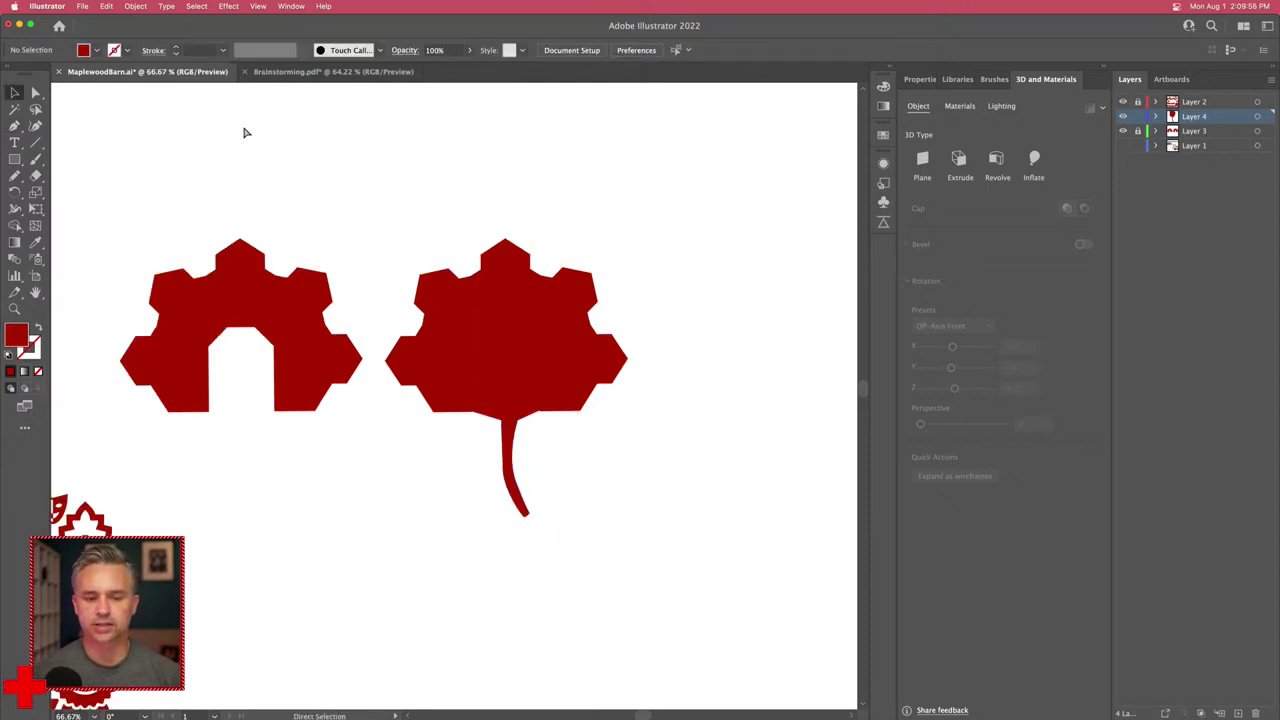
{"action": "key", "text": "super+minus"}
{"action": "key", "text": "super+minus"}
{"action": "key", "text": "super+plus"}
{"action": "key", "text": "super+plus"}
{"action": "key", "text": "super+plus"}
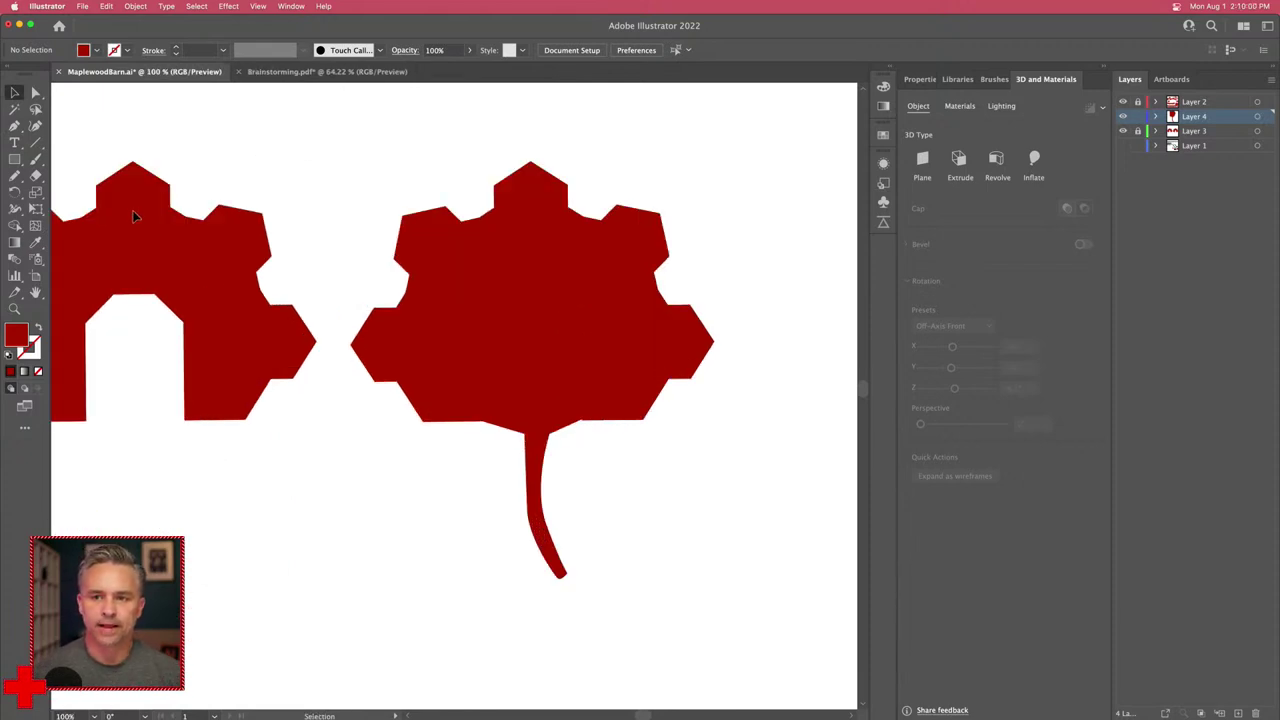
Step: Squash the stem shape vertically about its centre so that the stem is shorter
{"action": "left_click", "coordinate": [522, 468]}
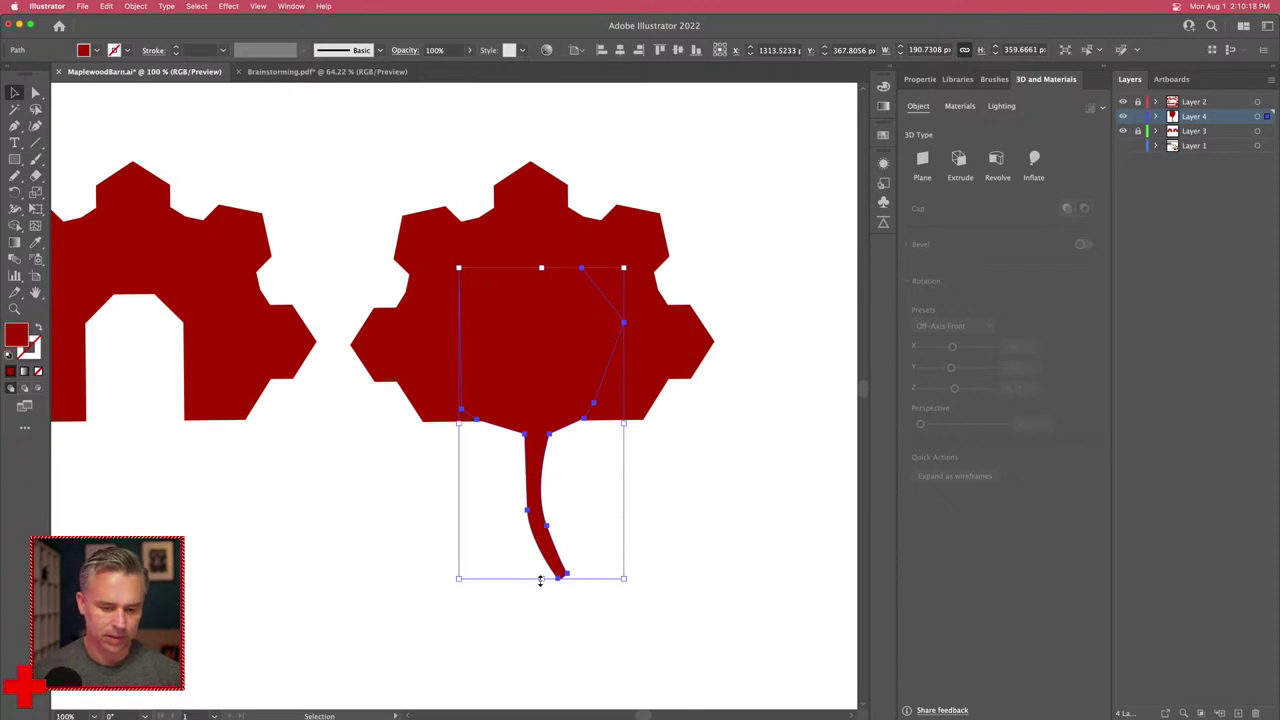
{"action": "left_click_drag", "start_coordinate": [540, 580], "coordinate": [541, 553]}
{"action": "left_click", "coordinate": [534, 362]}
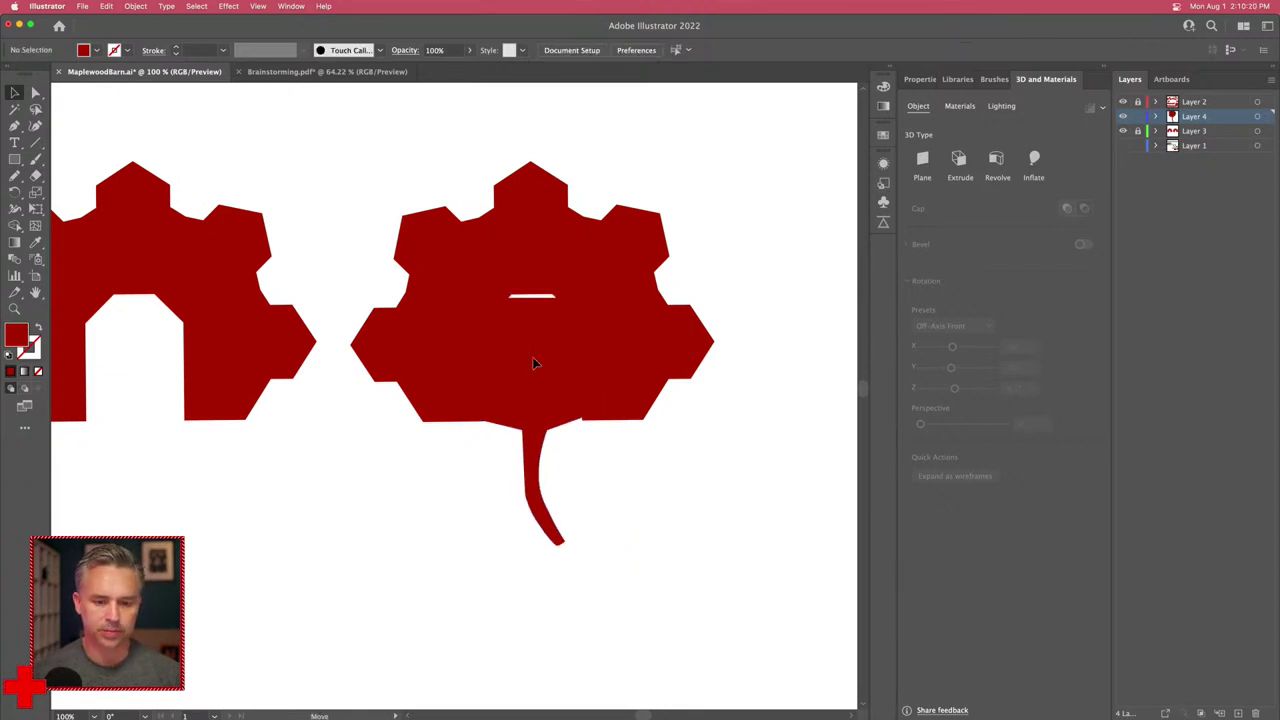
{"action": "key", "text": "super+z"}
{"action": "left_click", "coordinate": [535, 365]}
Step: Raise the two upper anchor points of the stem shape with Direct Selection to cover the gap in the leaf
{"action": "key", "text": "a"}
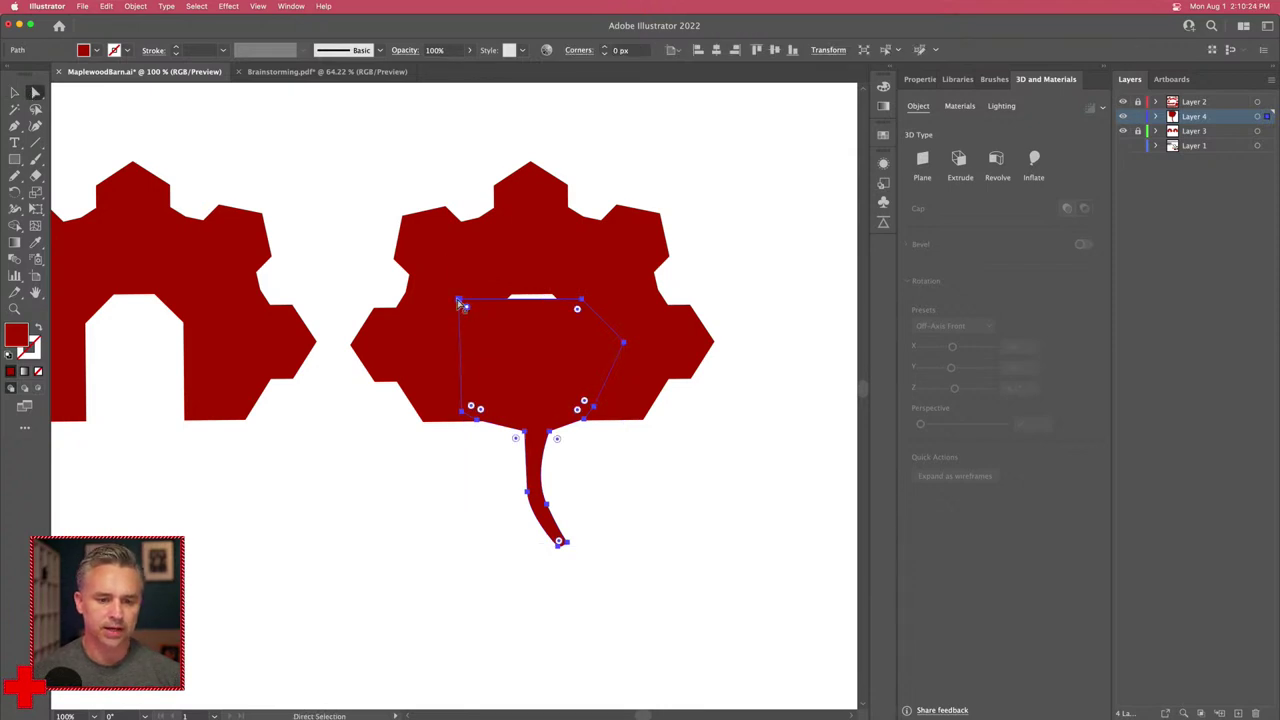
{"action": "key", "text": "super+shift+a"}
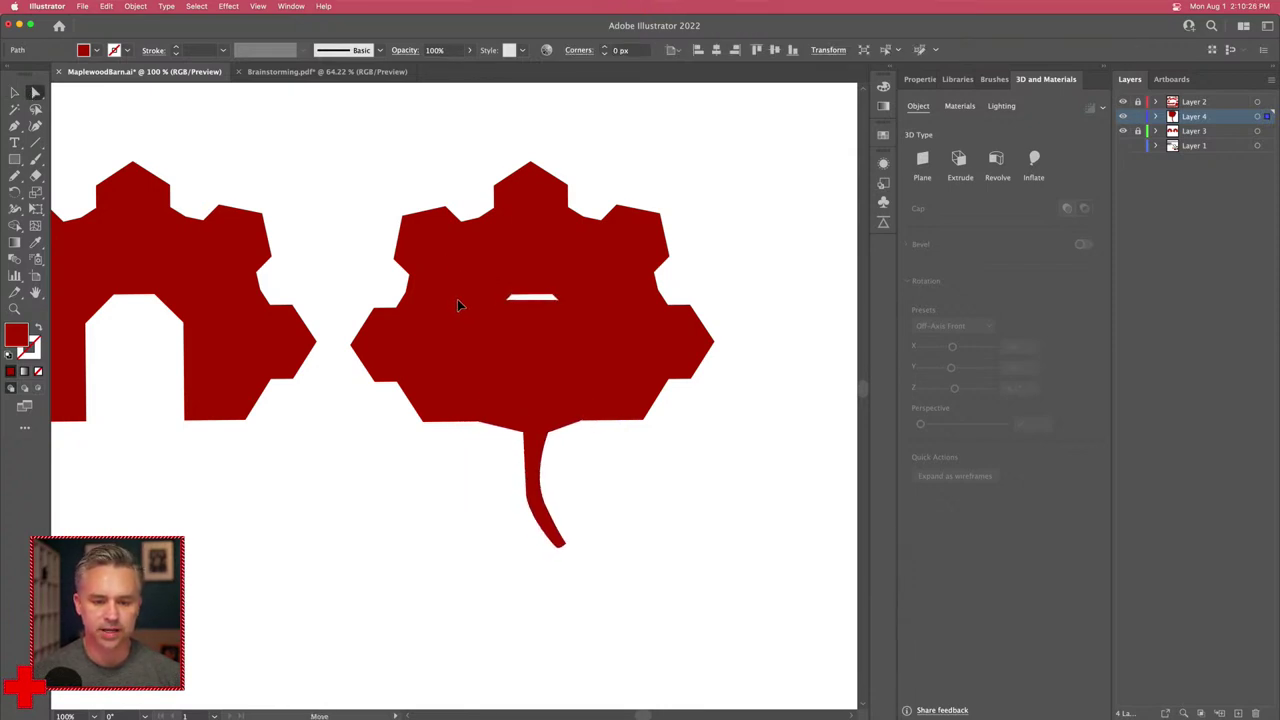
{"action": "left_click", "coordinate": [325, 222]}
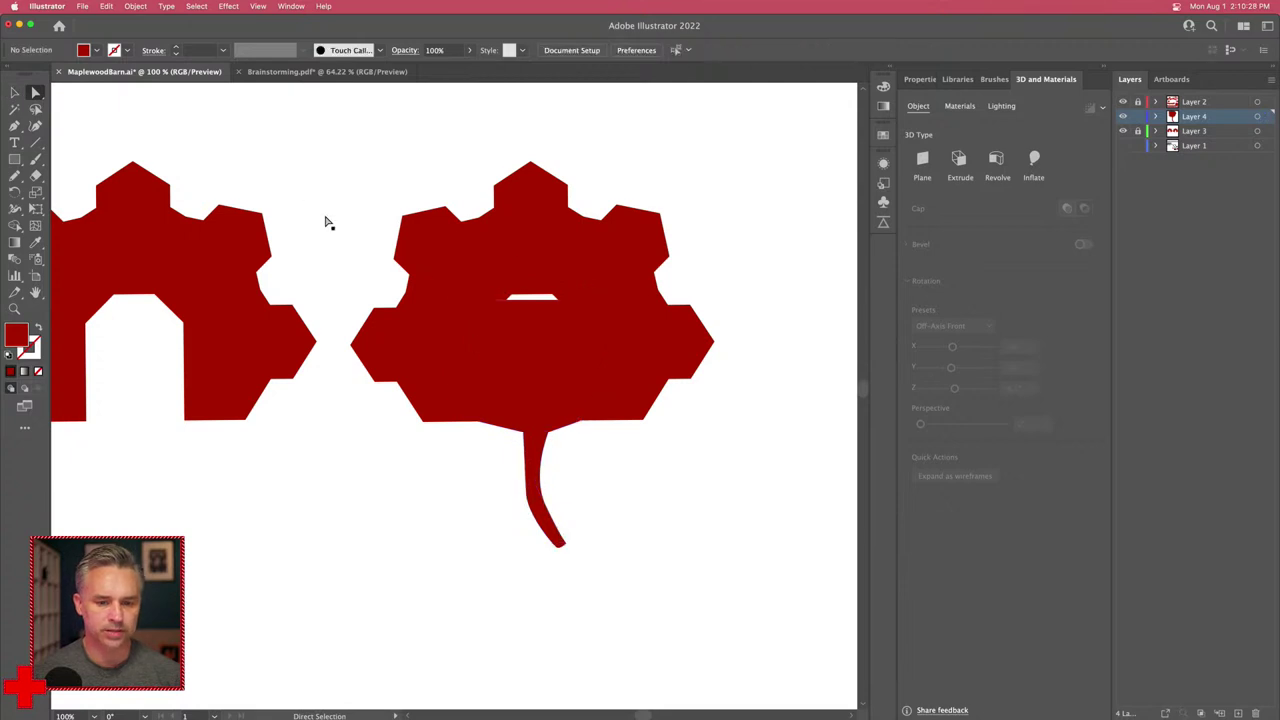
{"action": "left_click", "coordinate": [474, 338]}
{"action": "left_click_drag", "start_coordinate": [463, 300], "coordinate": [463, 268]}
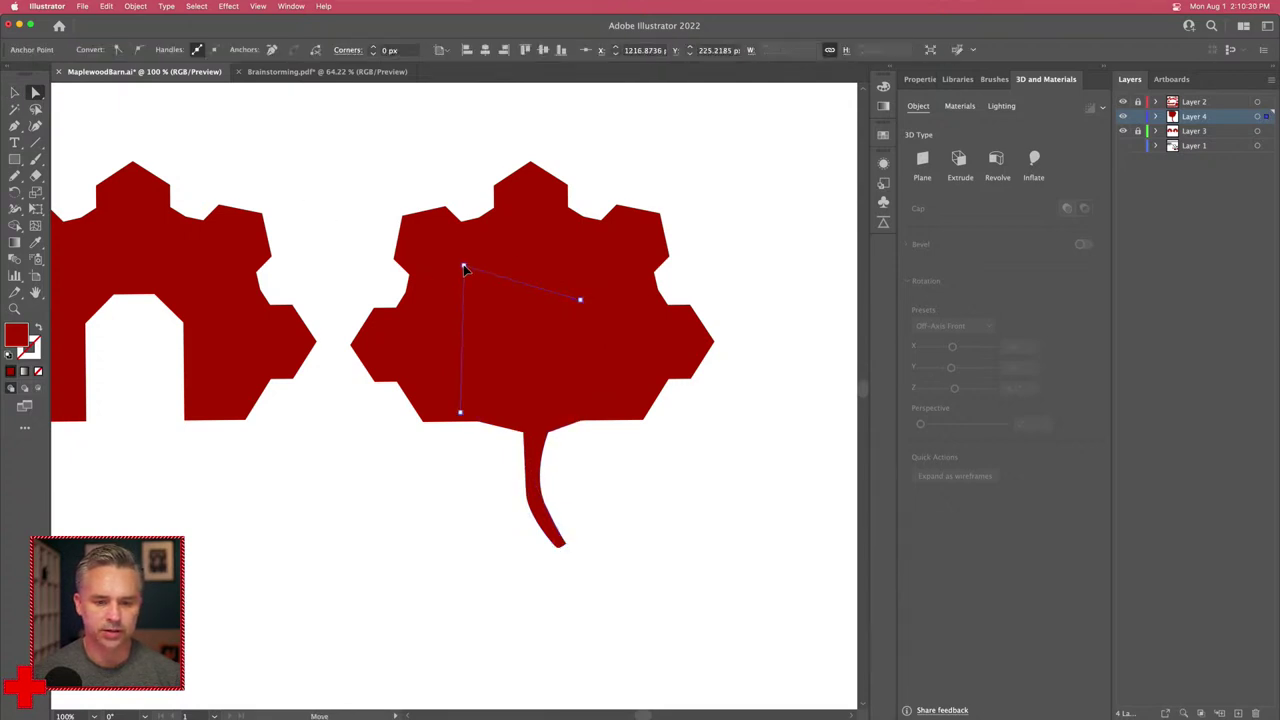
{"action": "left_click_drag", "start_coordinate": [580, 297], "coordinate": [566, 271]}
{"action": "key", "text": "super+shift+a"}
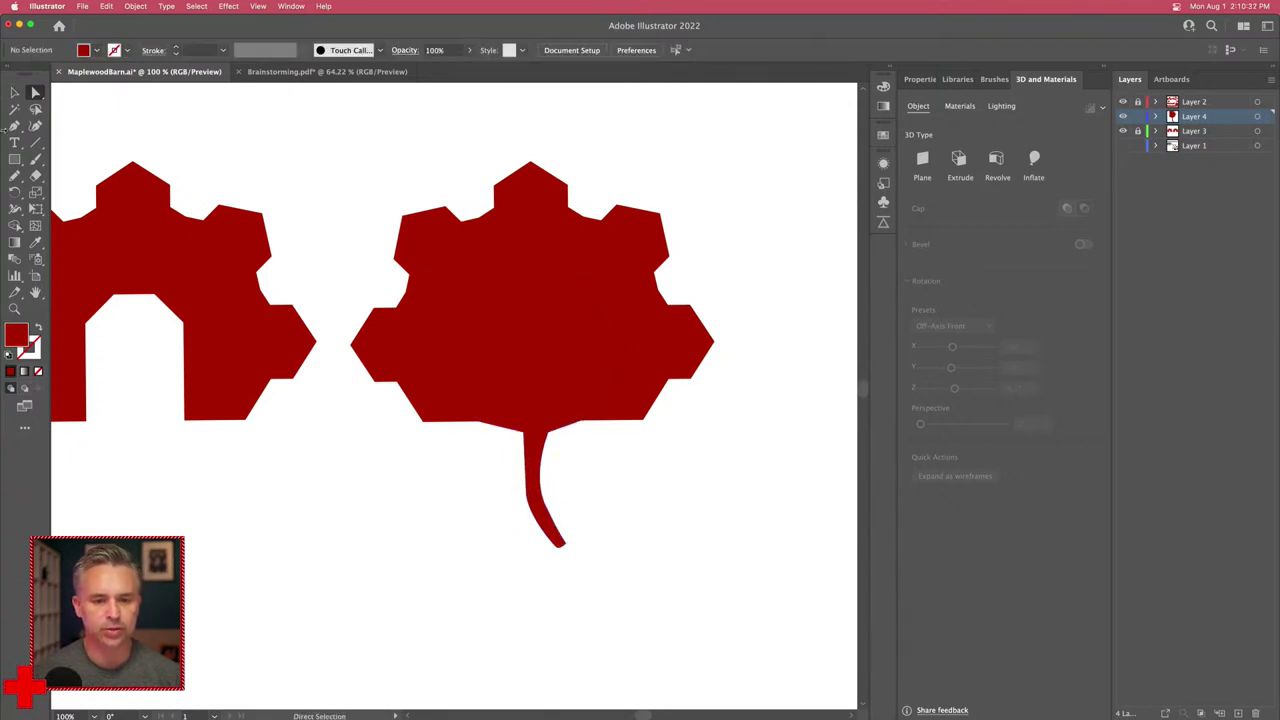
Step: Unlock Layer 3 and reduce the right-hand leaf's radial repeat to three instances
{"action": "left_click", "coordinate": [14, 92]}
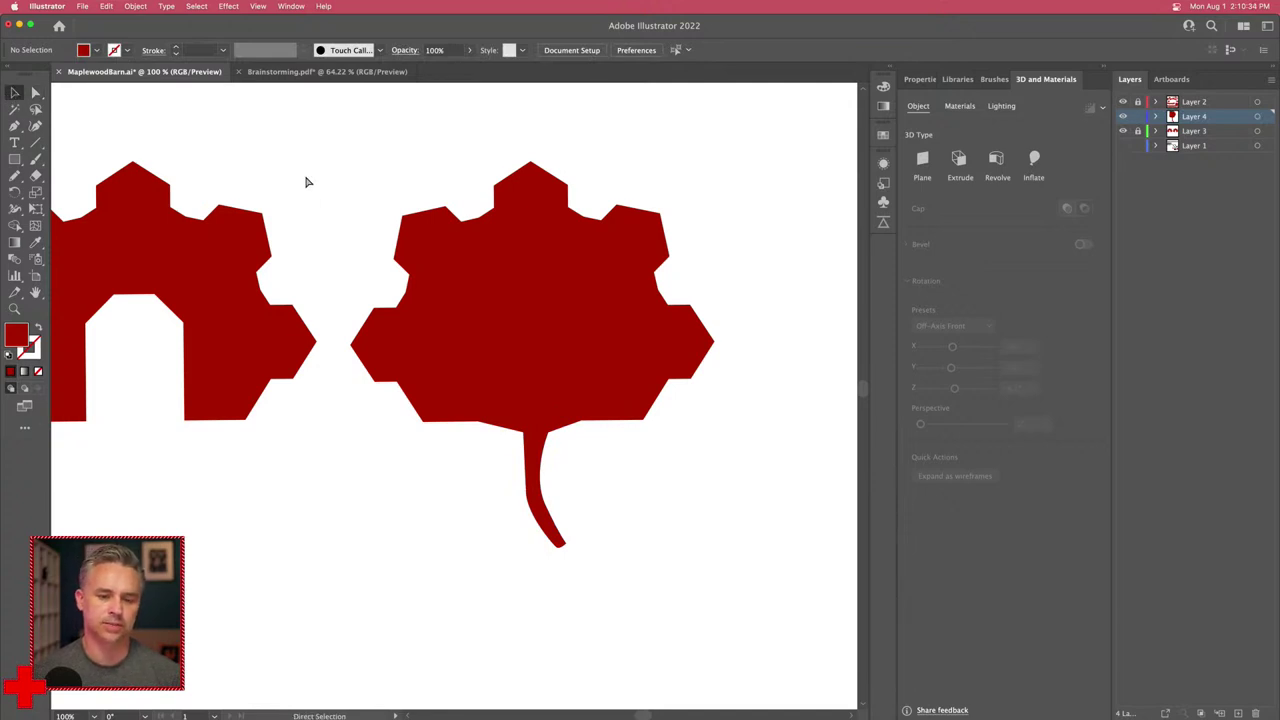
{"action": "left_click", "coordinate": [519, 287]}
{"action": "key", "text": "super+shift+a"}
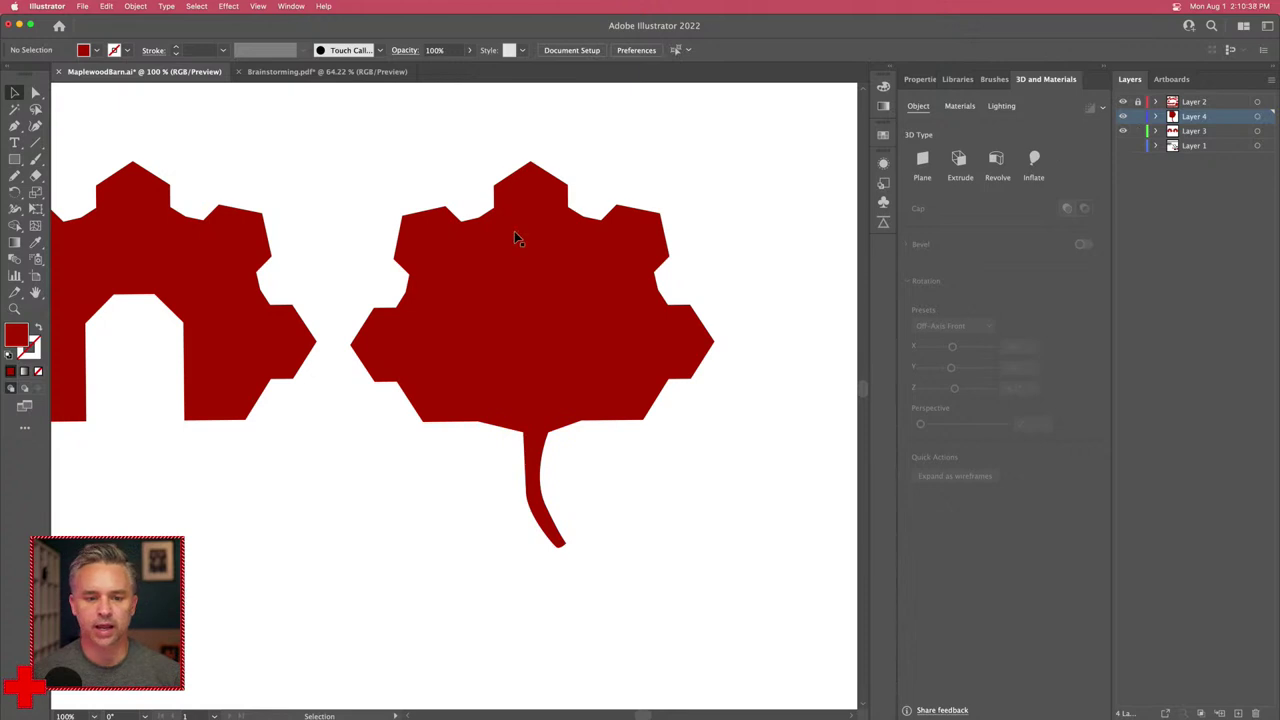
{"action": "left_click", "coordinate": [514, 232]}
{"action": "left_click", "coordinate": [135, 7]}
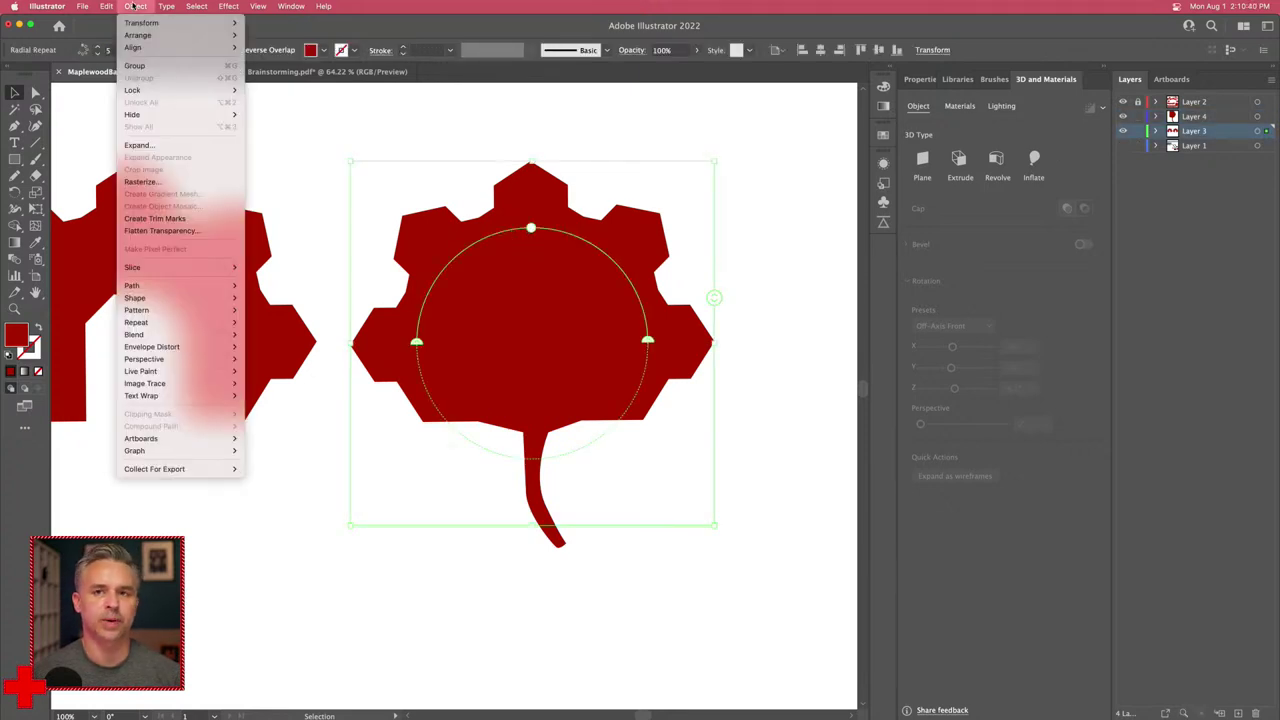
{"action": "mouse_move", "coordinate": [126, 328]}
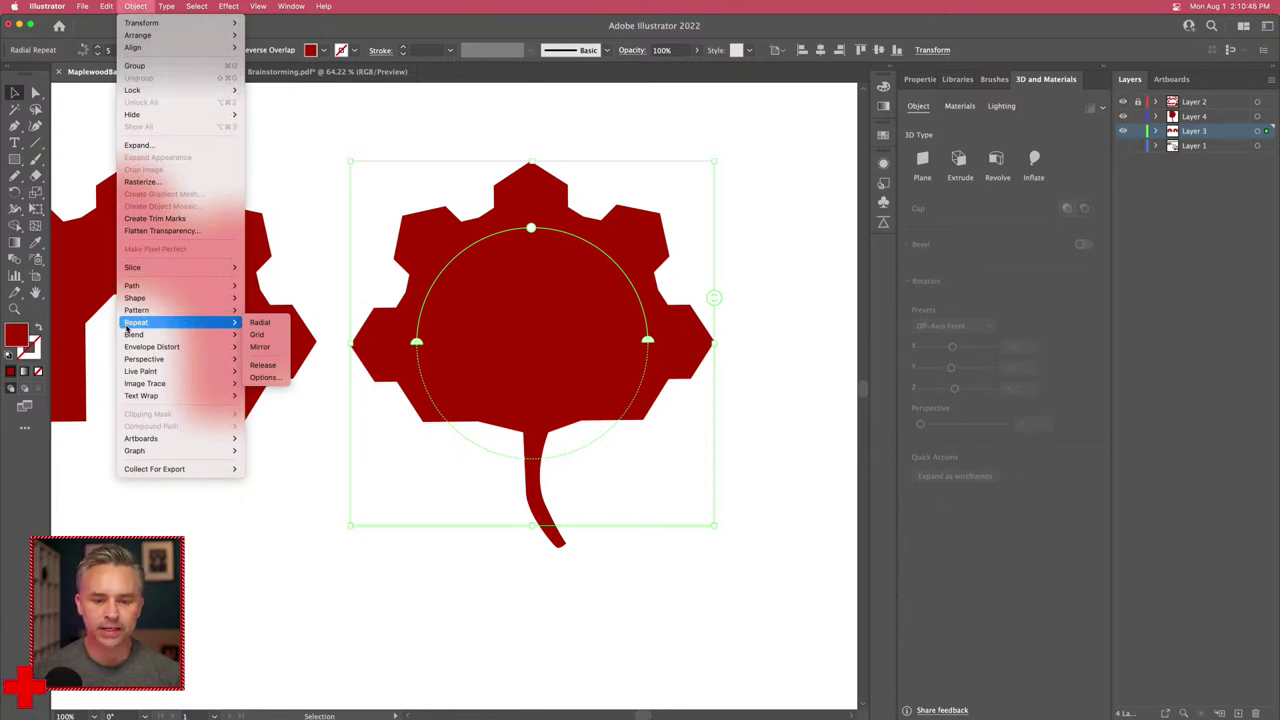
{"action": "left_click", "coordinate": [703, 294]}
{"action": "left_click_drag", "start_coordinate": [714, 300], "coordinate": [714, 316]}
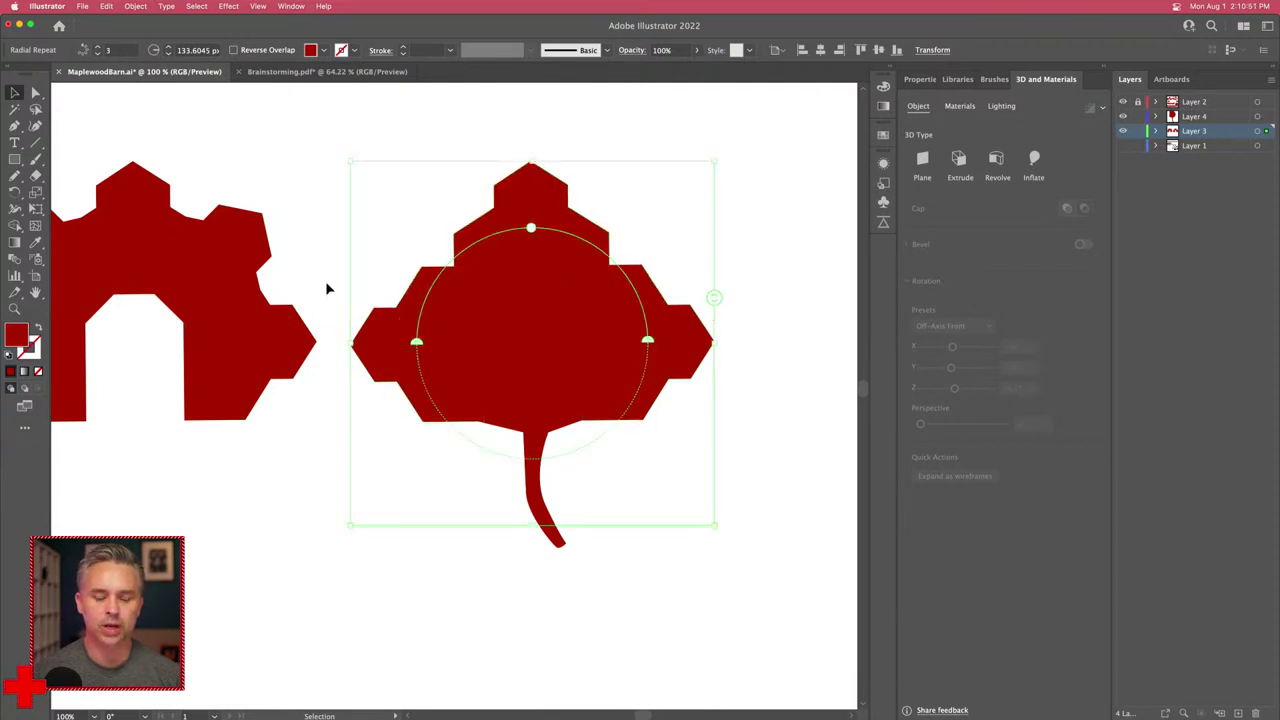
Step: Move the three-instance radial repeat slightly upward relative to the stem shape
{"action": "left_click", "coordinate": [303, 184]}
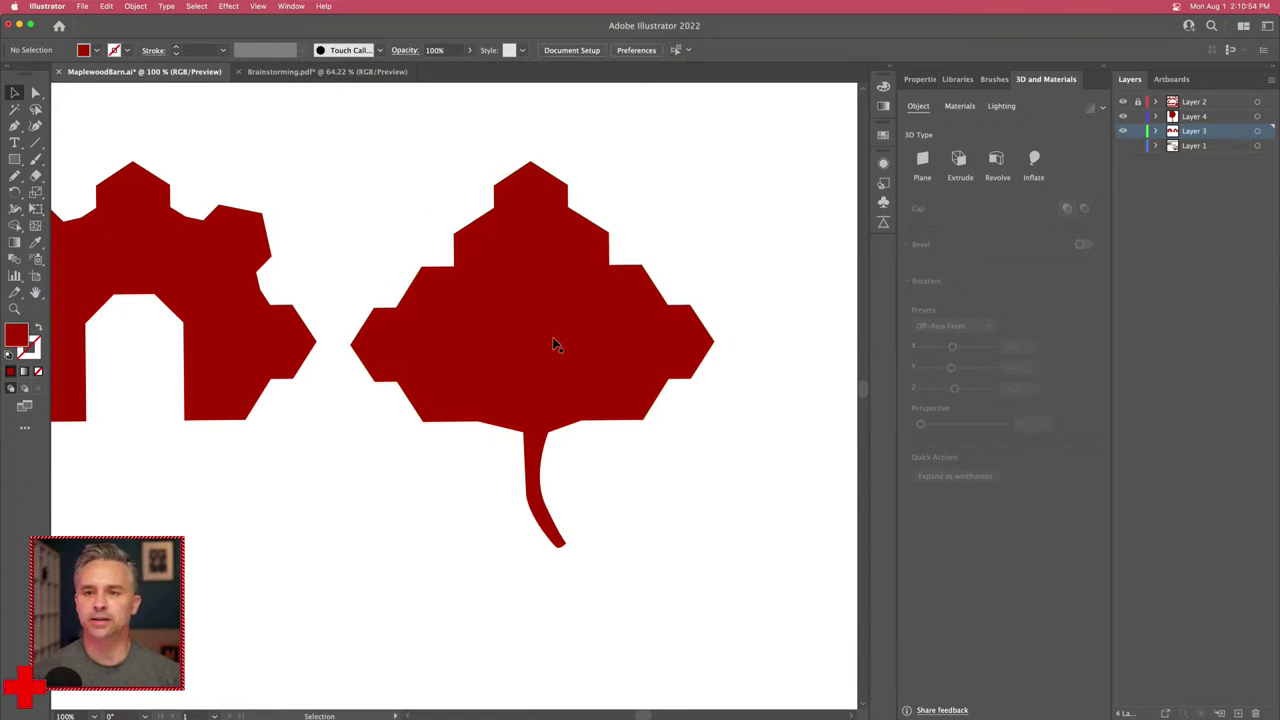
{"action": "left_click", "coordinate": [527, 248]}
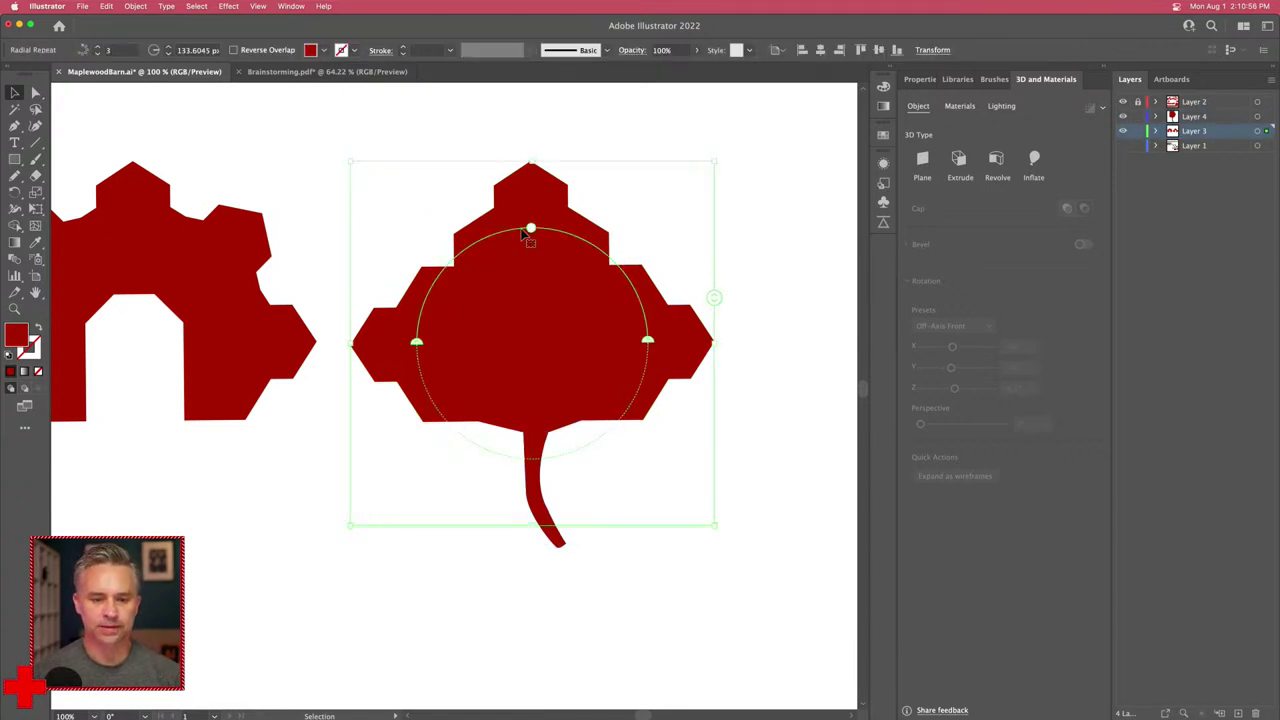
{"action": "left_click_drag", "start_coordinate": [527, 248], "coordinate": [520, 217]}
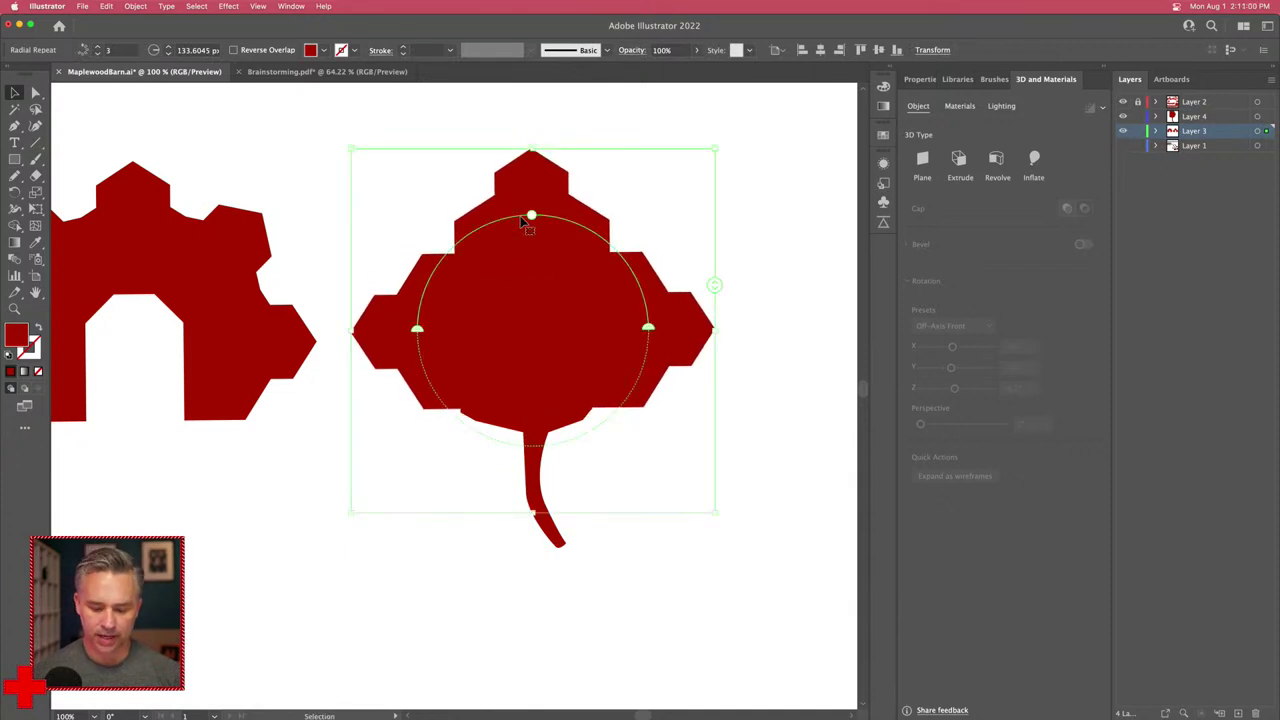
Step: Unlock Layer 2 and move the small solid maple leaf with a stem beside the large barn leaf as a shape reference
{"action": "key", "text": "super+minus"}
{"action": "left_click_drag", "start_coordinate": [417, 460], "coordinate": [566, 191]}
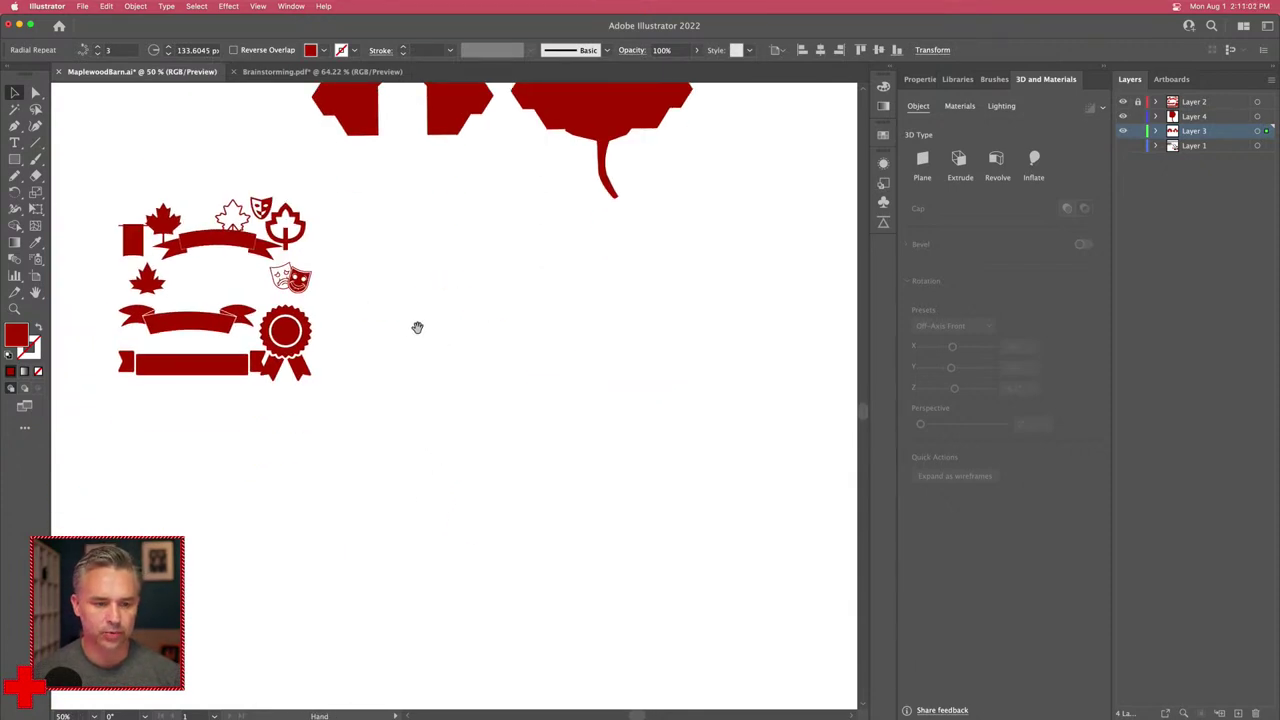
{"action": "left_click_drag", "start_coordinate": [383, 387], "coordinate": [454, 605]}
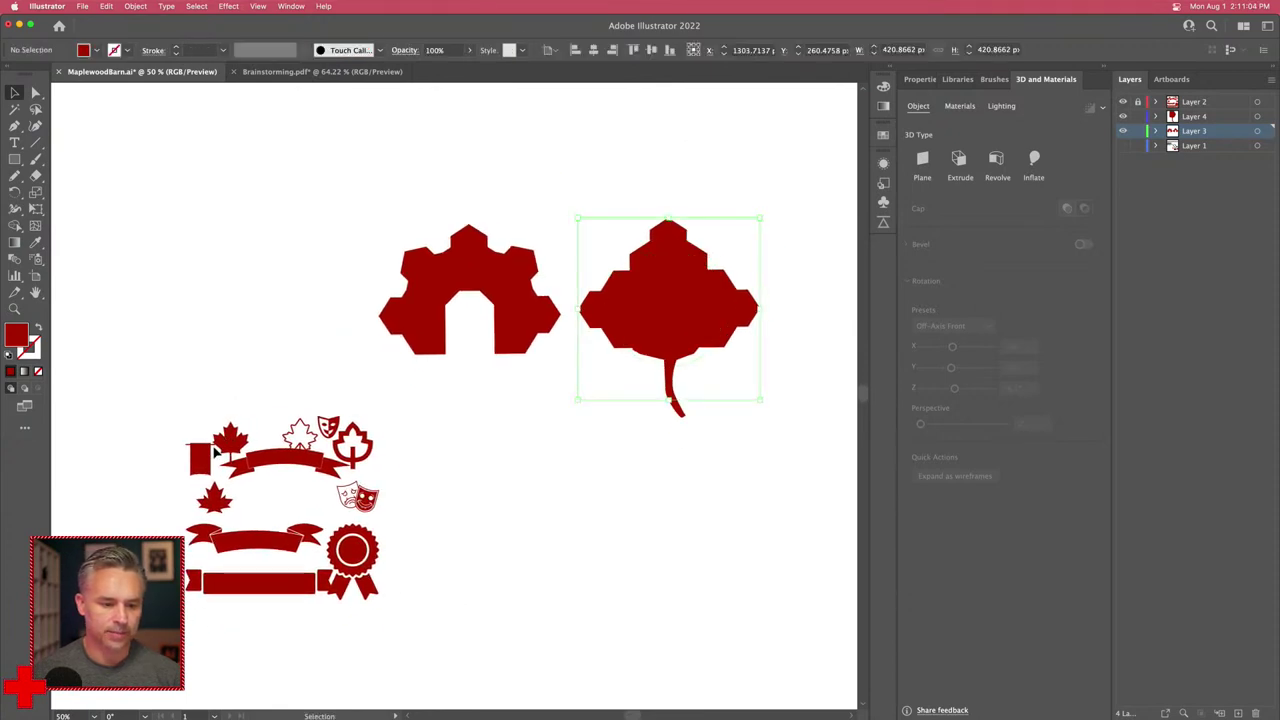
{"action": "key", "text": "shift+super+a"}
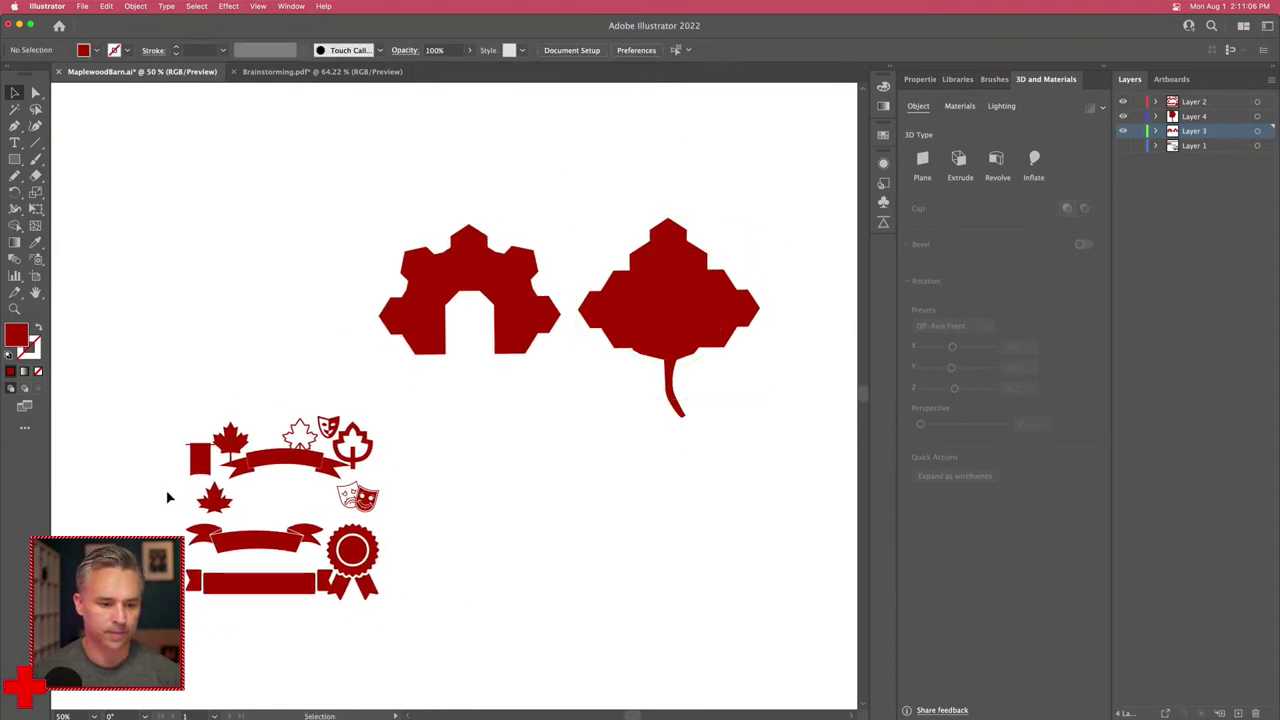
{"action": "left_click_drag", "start_coordinate": [220, 446], "coordinate": [460, 283]}
{"action": "key", "text": "super+1"}
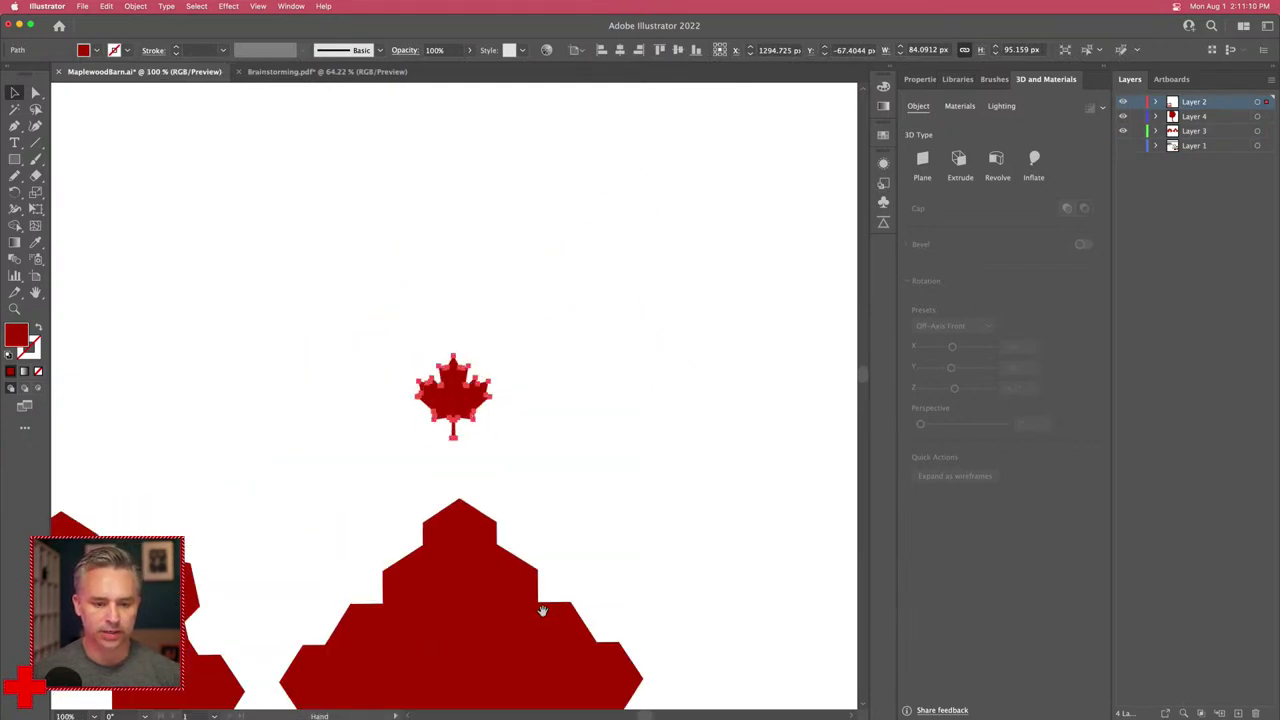
{"action": "left_click_drag", "start_coordinate": [541, 611], "coordinate": [579, 379]}
{"action": "left_click_drag", "start_coordinate": [490, 168], "coordinate": [769, 278]}
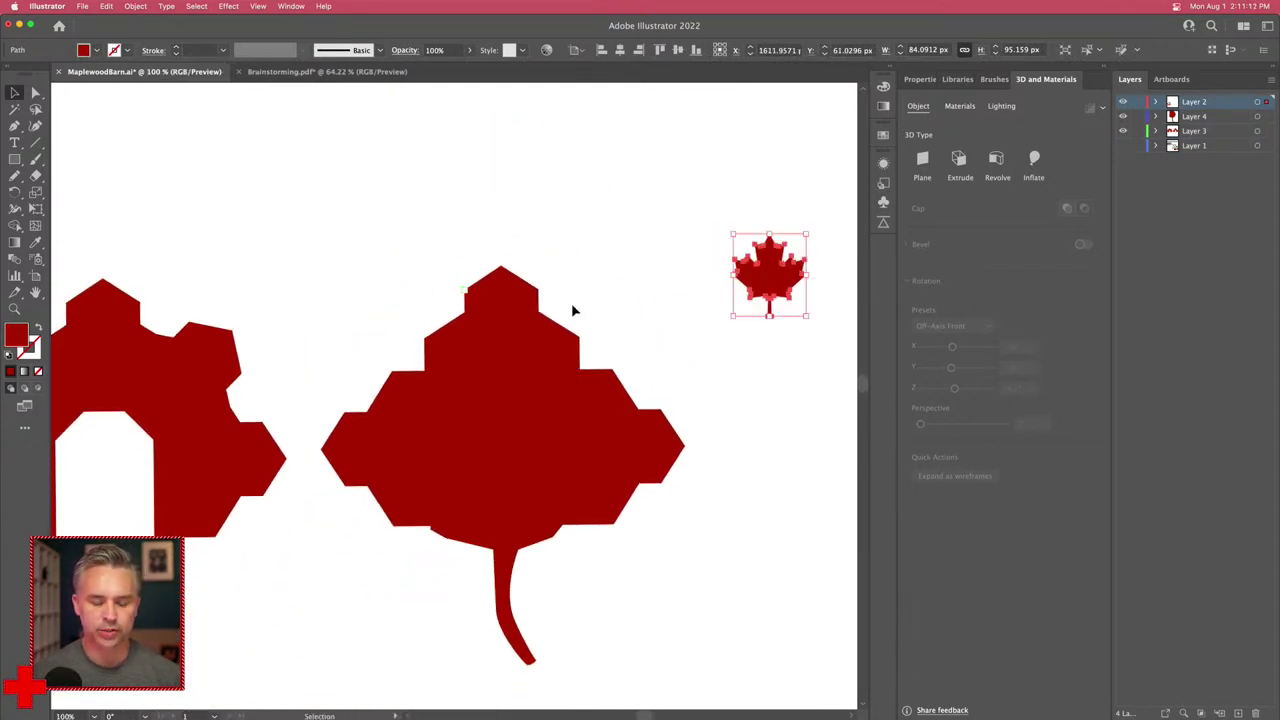
Step: Widen the barn leaf's radial repeat circle and increase it to five instances
{"action": "left_click", "coordinate": [498, 333]}
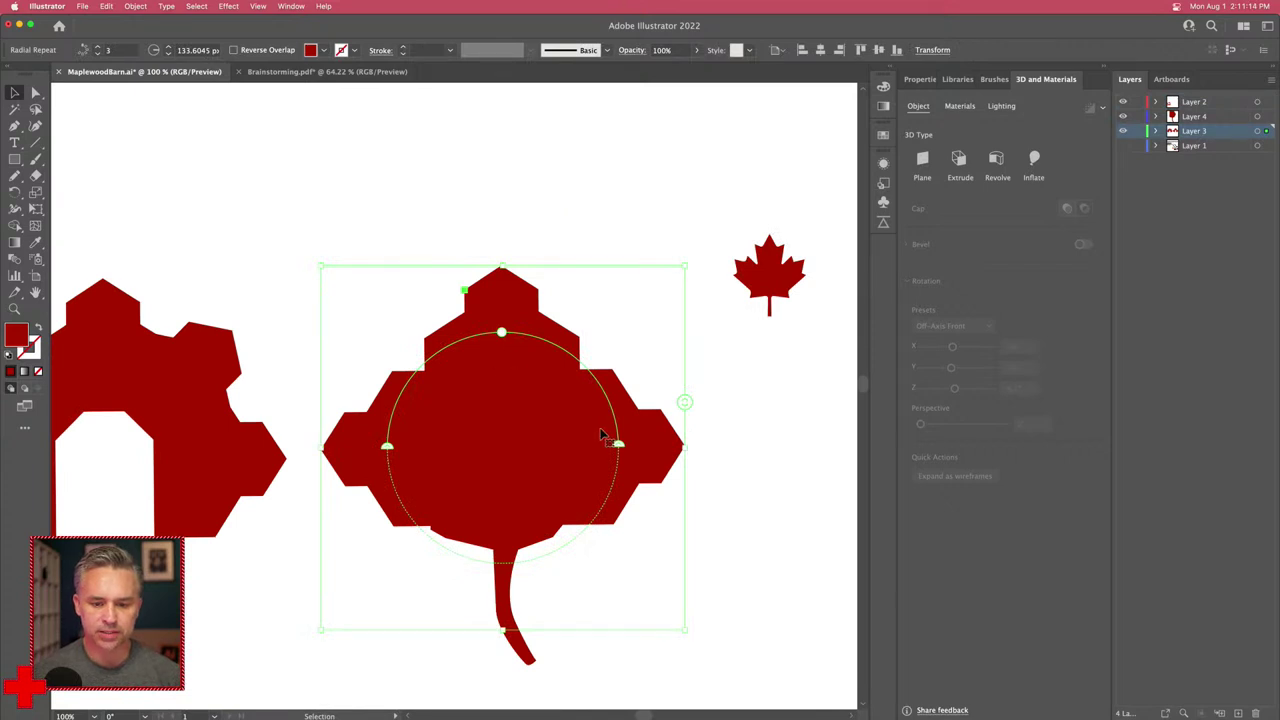
{"action": "left_click_drag", "start_coordinate": [618, 447], "coordinate": [618, 450]}
{"action": "left_click_drag", "start_coordinate": [500, 332], "coordinate": [501, 304]}
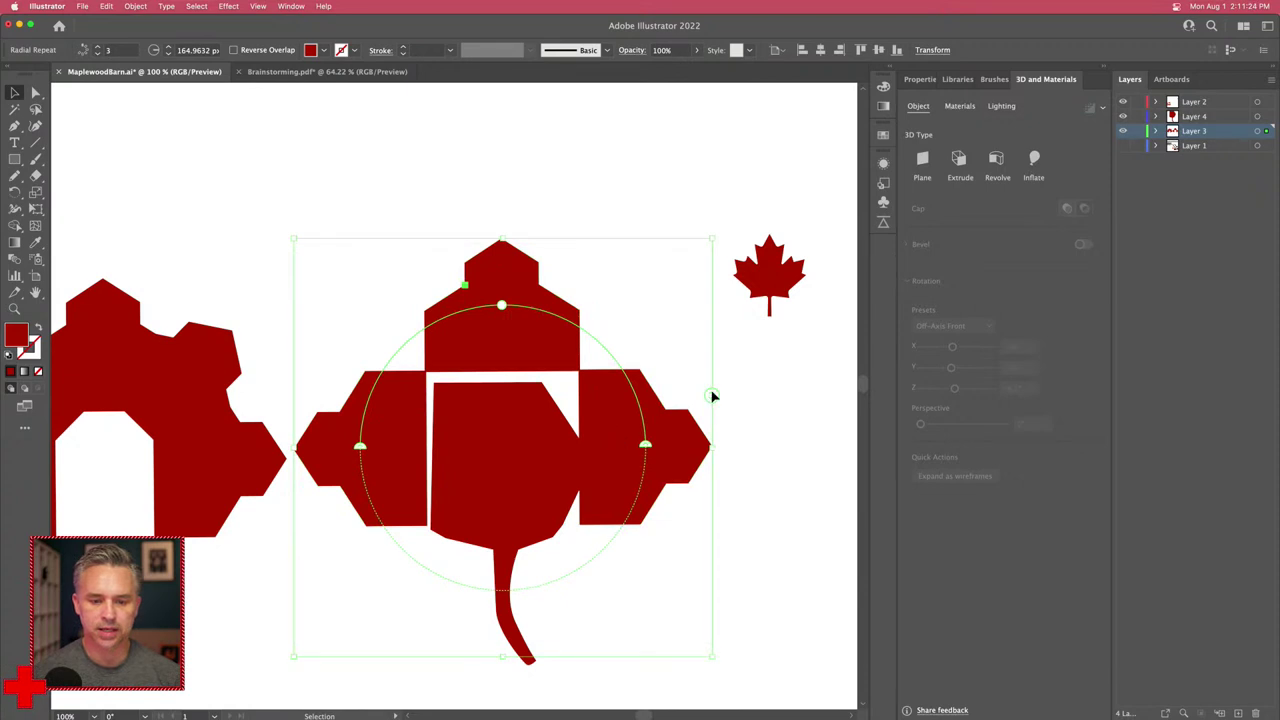
{"action": "left_click_drag", "start_coordinate": [712, 396], "coordinate": [712, 388]}
{"action": "mouse_move", "coordinate": [497, 271]}
{"action": "left_mouse_down"}
{"action": "mouse_move", "coordinate": [500, 251]}
{"action": "mouse_move", "coordinate": [492, 298]}
{"action": "mouse_move", "coordinate": [470, 286]}
{"action": "mouse_move", "coordinate": [505, 253]}
{"action": "left_mouse_up"}
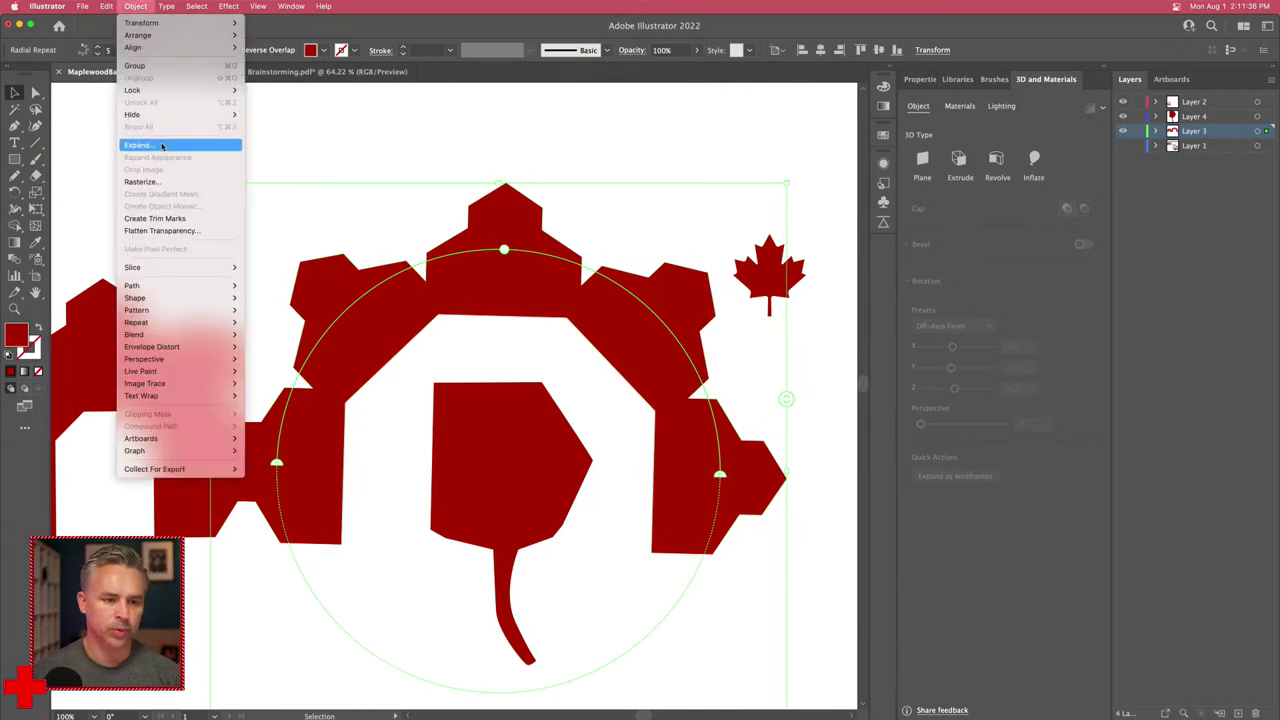
Step: Expand the five-instance radial repeat and ungroup it into separate barn shapes
{"action": "left_click", "coordinate": [145, 145]}
{"action": "left_click", "coordinate": [382, 470]}
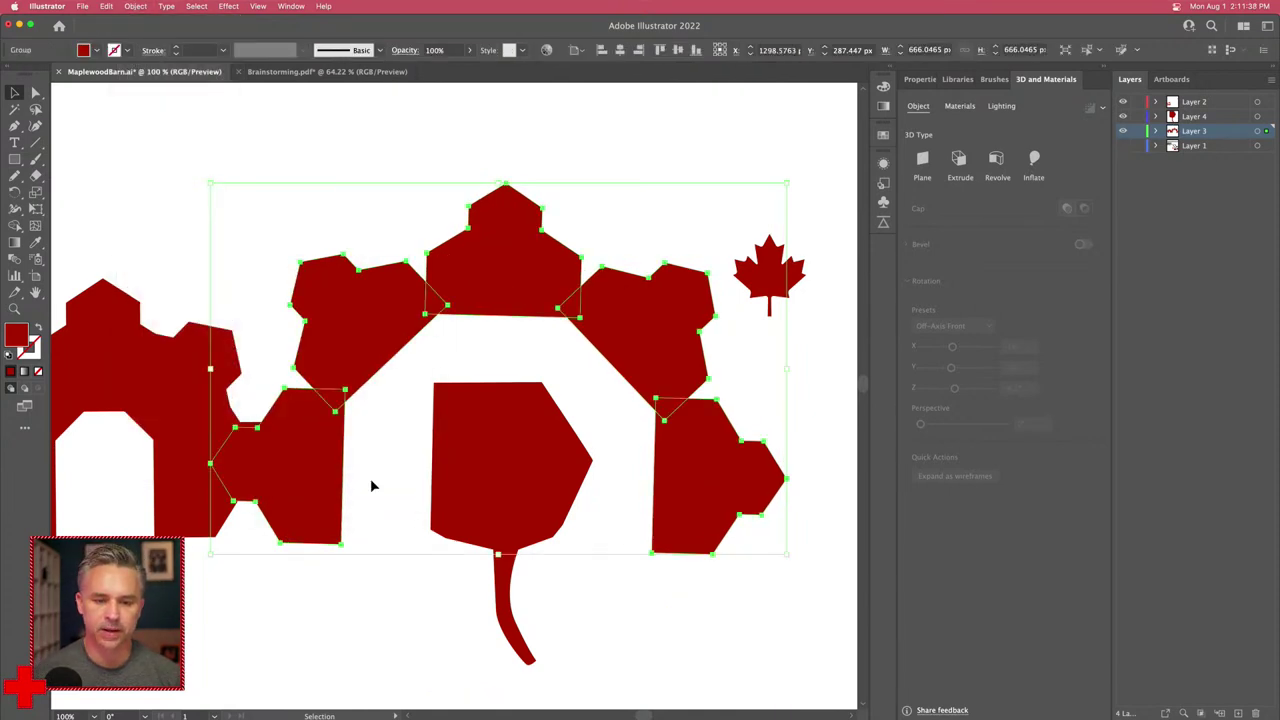
{"action": "right_click", "coordinate": [380, 299]}
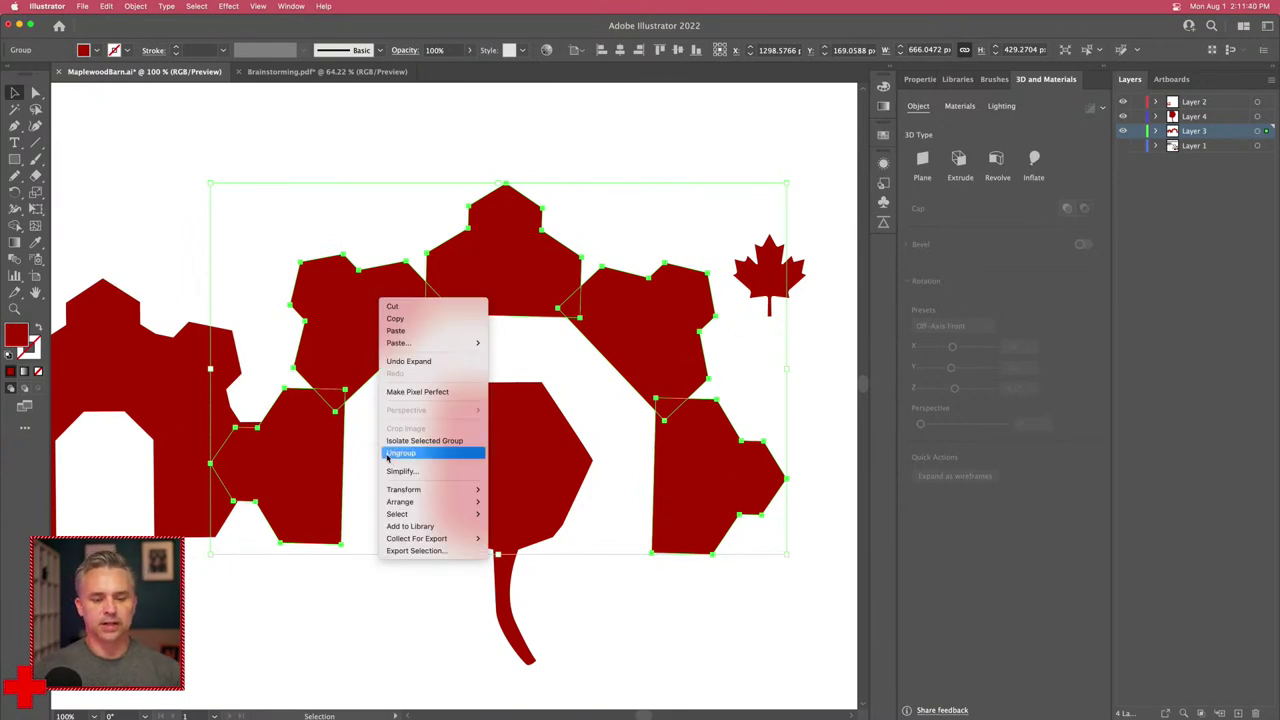
{"action": "left_click", "coordinate": [400, 453]}
{"action": "left_click", "coordinate": [330, 216]}
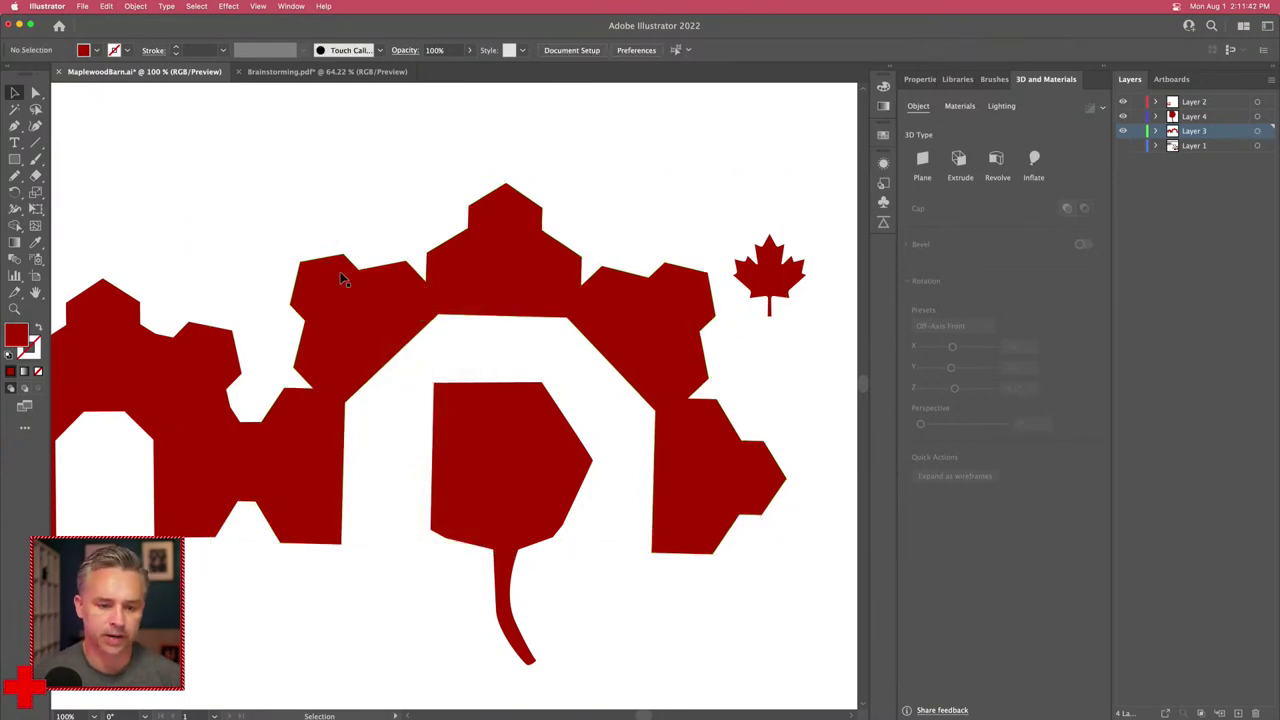
Step: Delete the two lowest barn shapes and lower the remaining three so the top one overlaps the stem shape
{"action": "left_click", "coordinate": [285, 467]}
{"action": "key", "text": "Delete"}
{"action": "left_click", "coordinate": [703, 489]}
{"action": "key", "text": "Delete"}
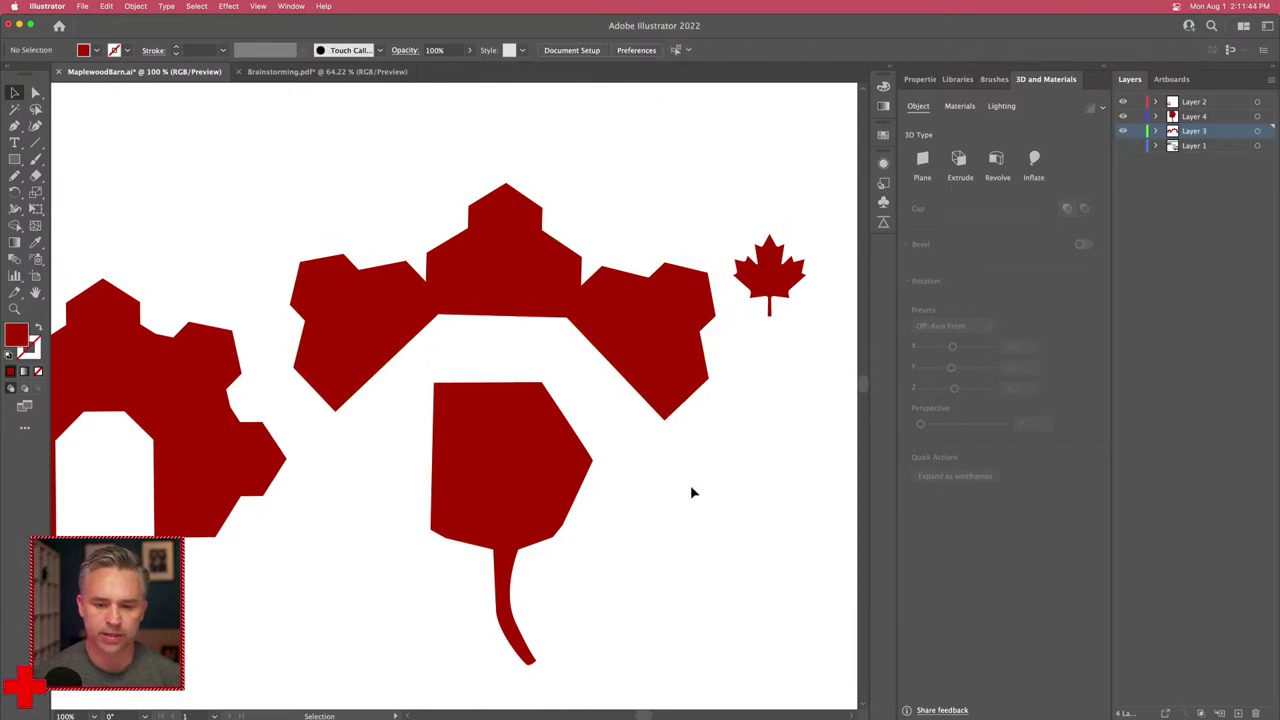
{"action": "left_click_drag", "start_coordinate": [364, 173], "coordinate": [595, 423]}
Step: Rotate the leaf's left barn shape to about 59°, scale it to about 163 px wide and tuck it against the centre
{"action": "left_click", "coordinate": [337, 440]}
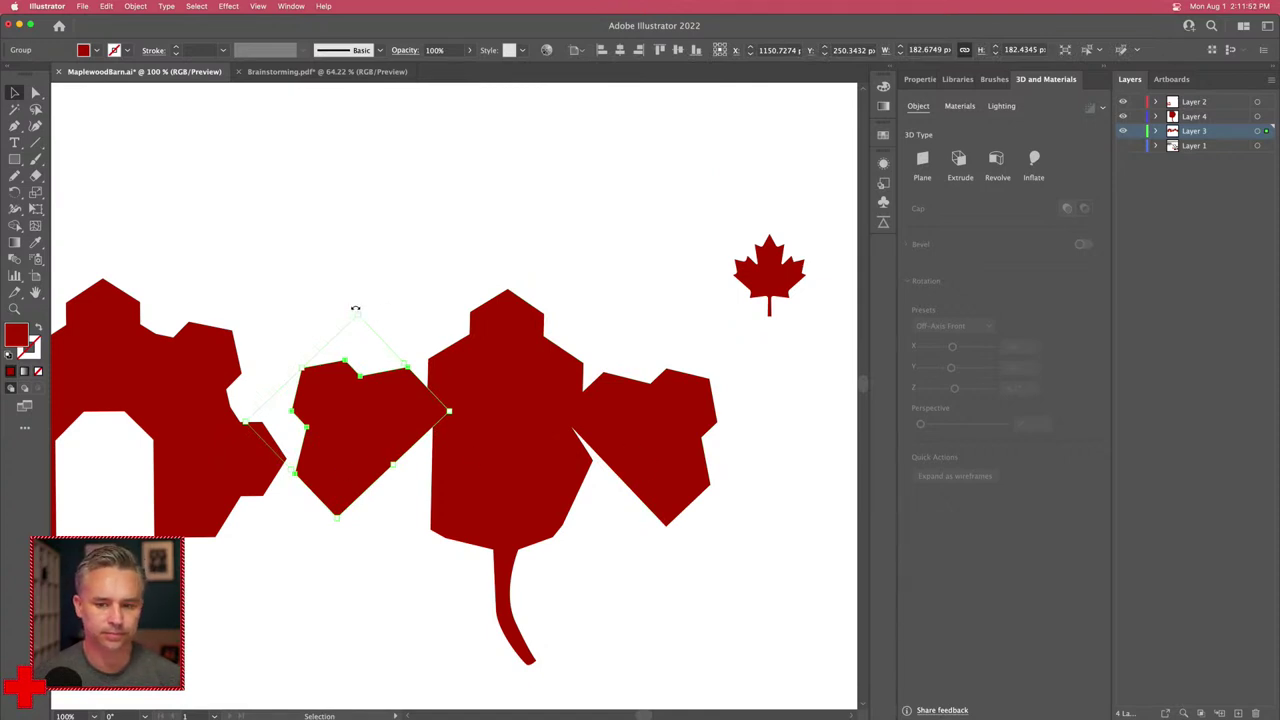
{"action": "left_click", "coordinate": [919, 79]}
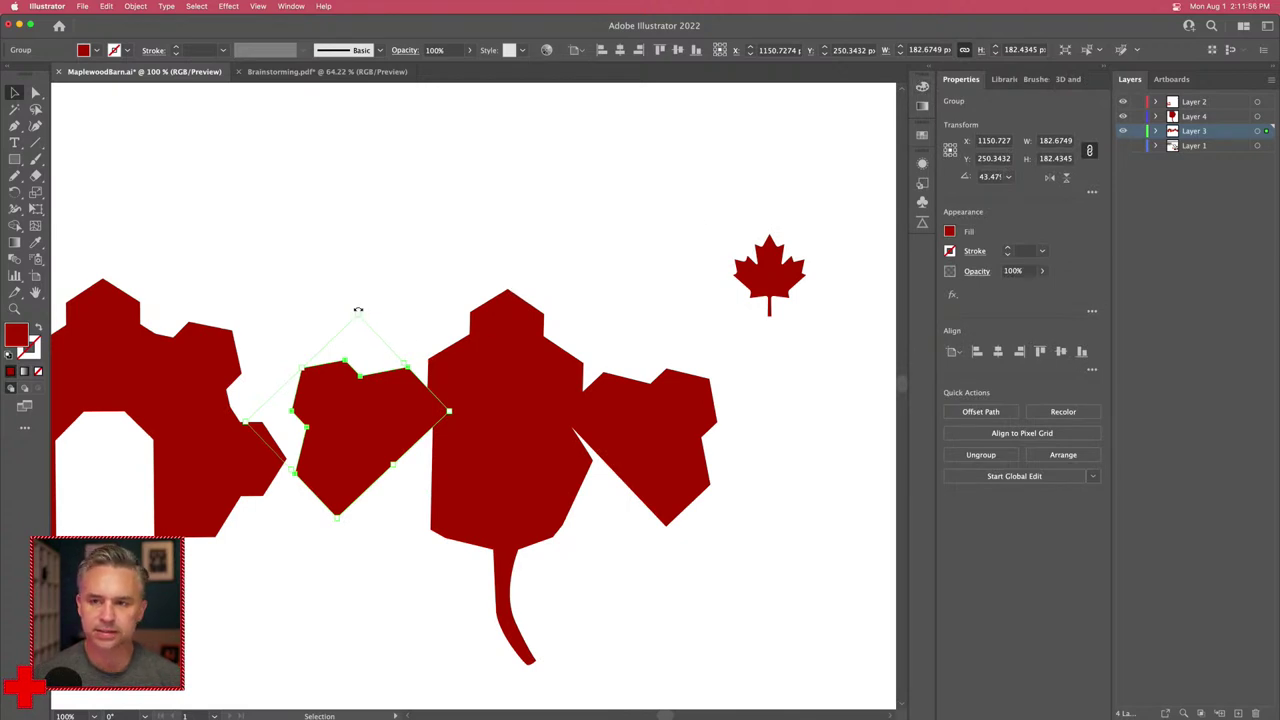
{"action": "left_click_drag", "start_coordinate": [358, 310], "coordinate": [336, 308]}
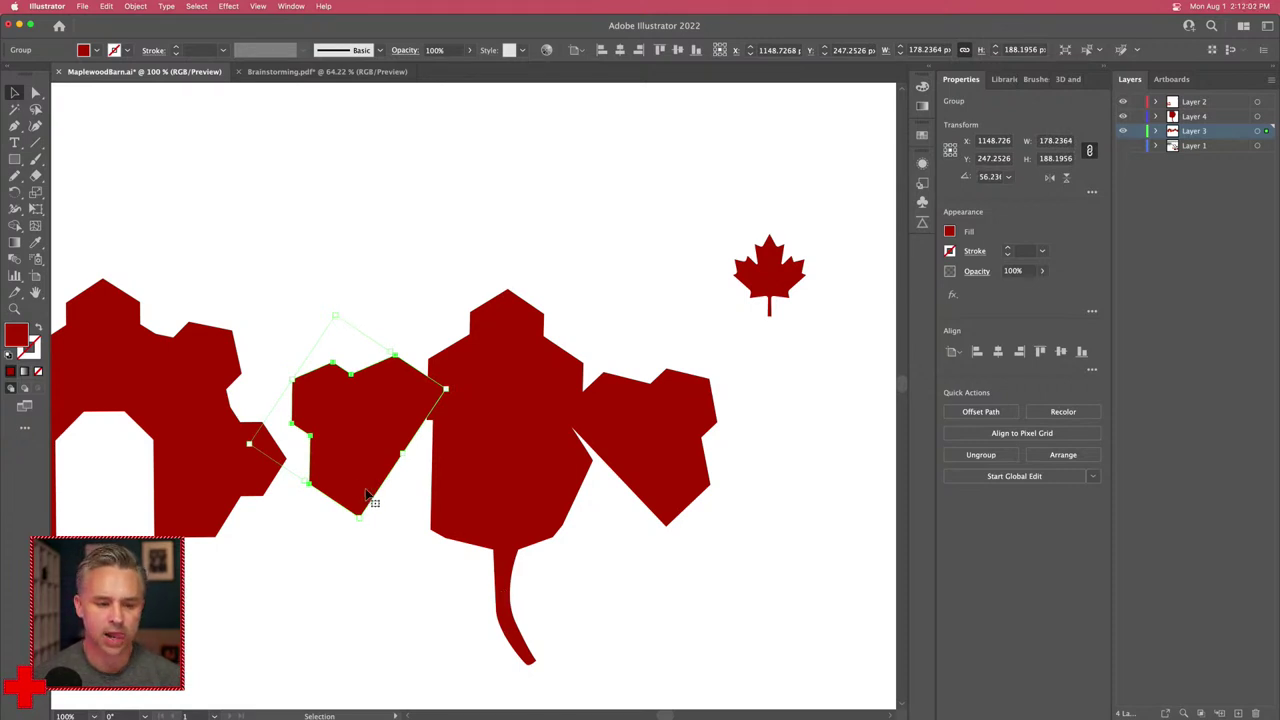
{"action": "mouse_move", "coordinate": [368, 496]}
{"action": "left_mouse_down"}
{"action": "mouse_move", "coordinate": [394, 485]}
{"action": "mouse_move", "coordinate": [381, 487]}
{"action": "left_mouse_up"}
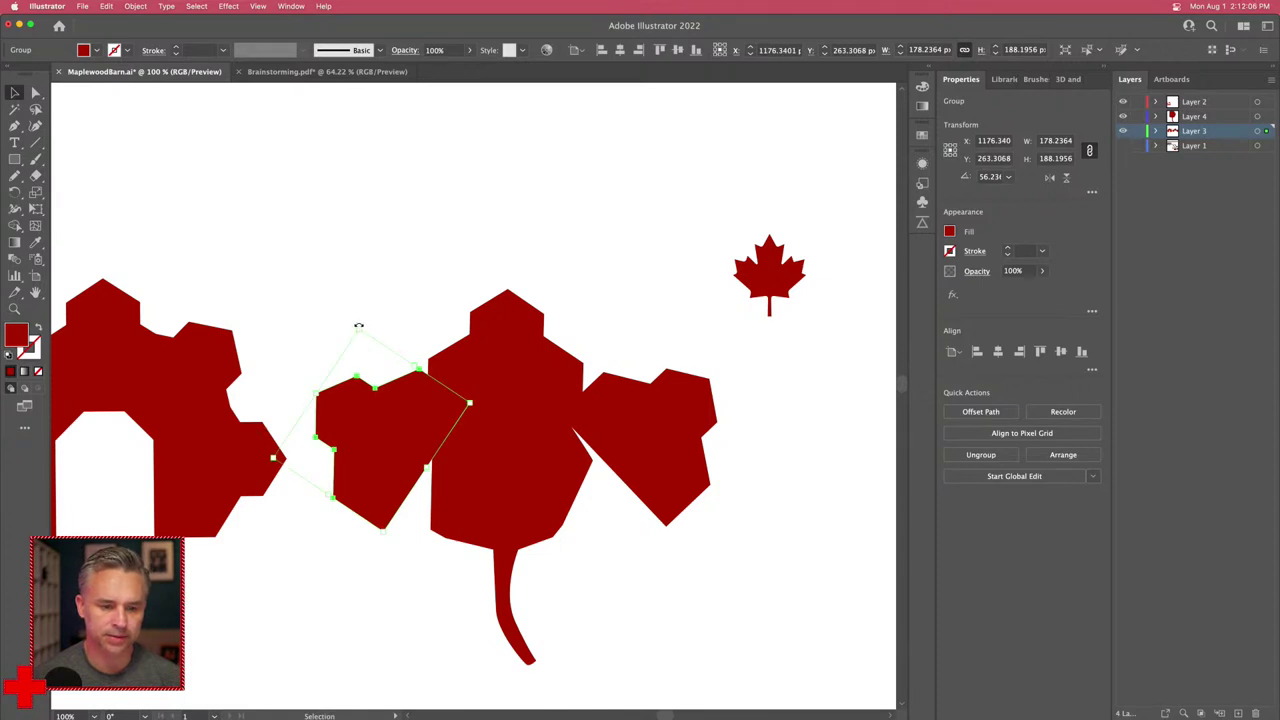
{"action": "left_click_drag", "start_coordinate": [351, 323], "coordinate": [358, 350]}
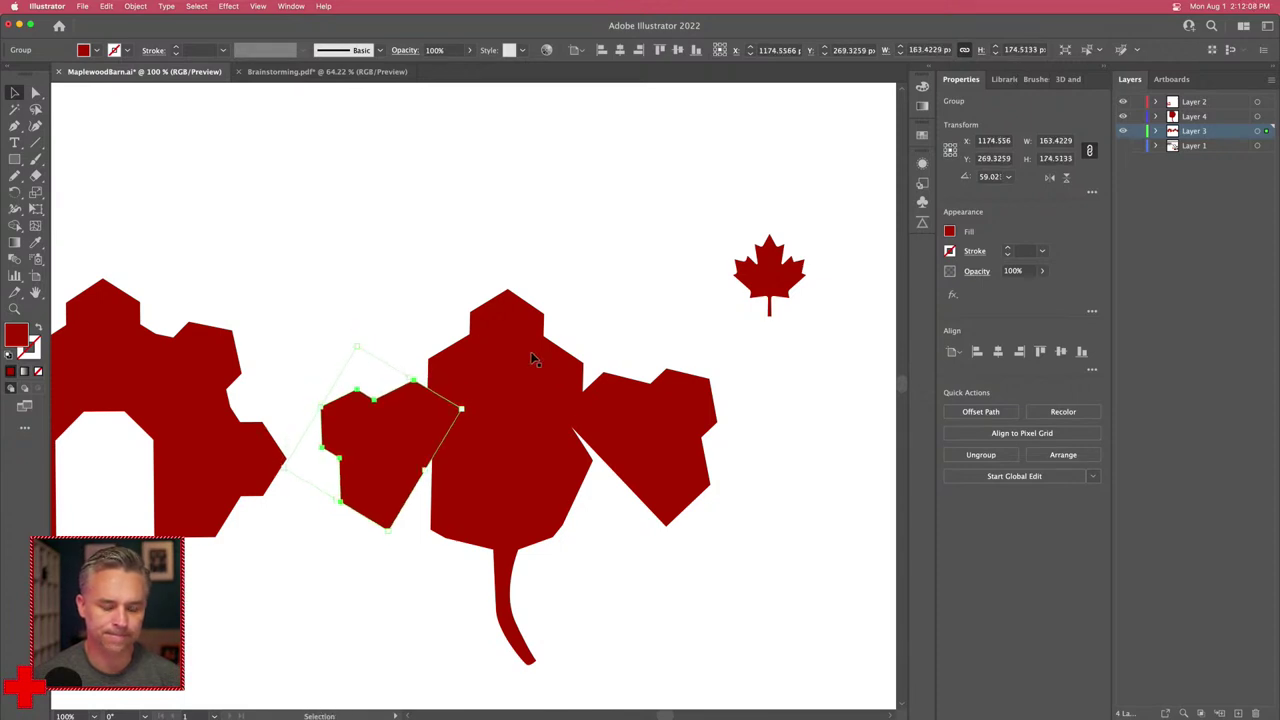
Step: Replace the leaf's right barn shape with a horizontally reflected copy of the left one, set against the centre
{"action": "left_click", "coordinate": [613, 425]}
{"action": "key", "text": "Delete"}
{"action": "left_click", "coordinate": [368, 447]}
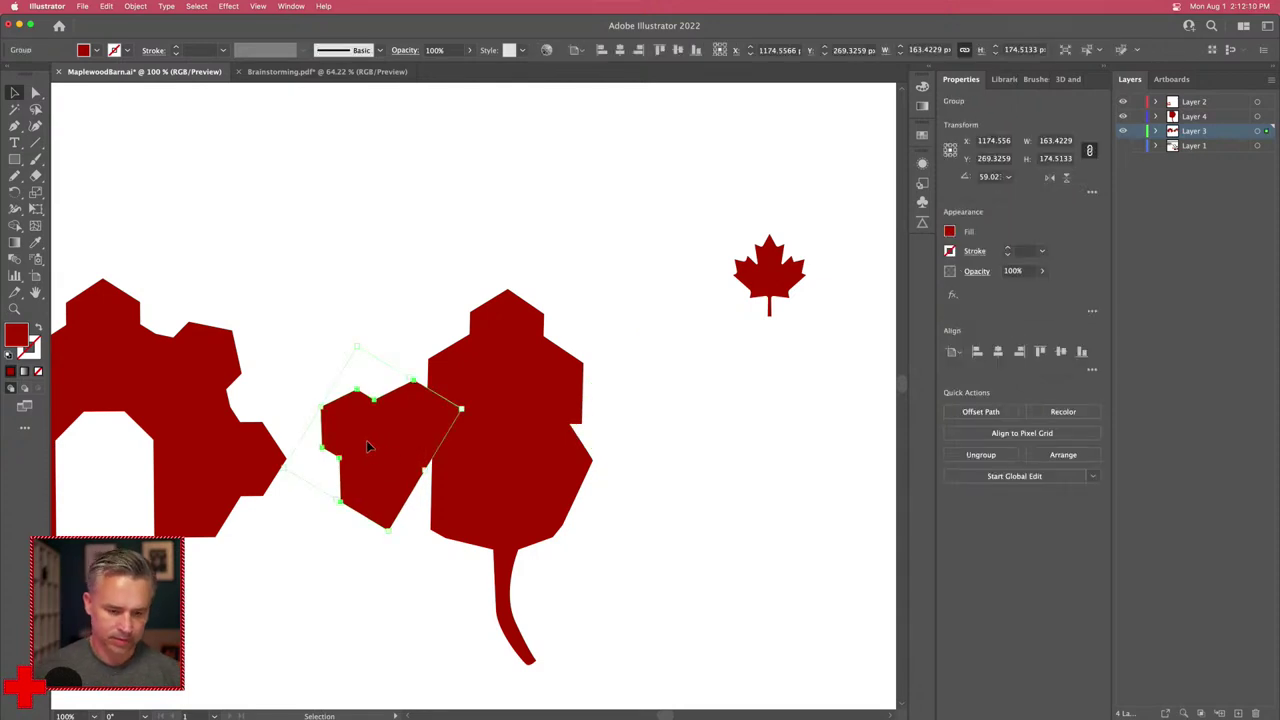
{"action": "left_click_drag", "start_coordinate": [366, 447], "coordinate": [640, 448]}
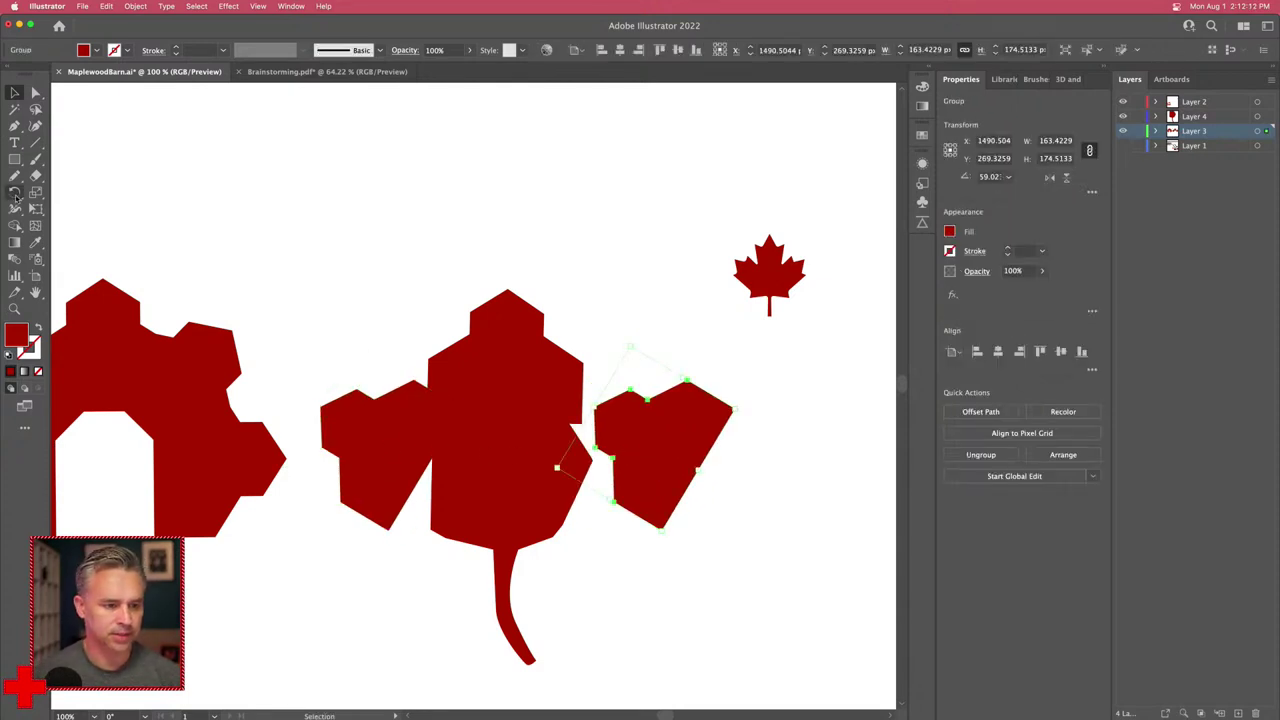
{"action": "left_click_drag", "start_coordinate": [16, 197], "coordinate": [90, 207]}
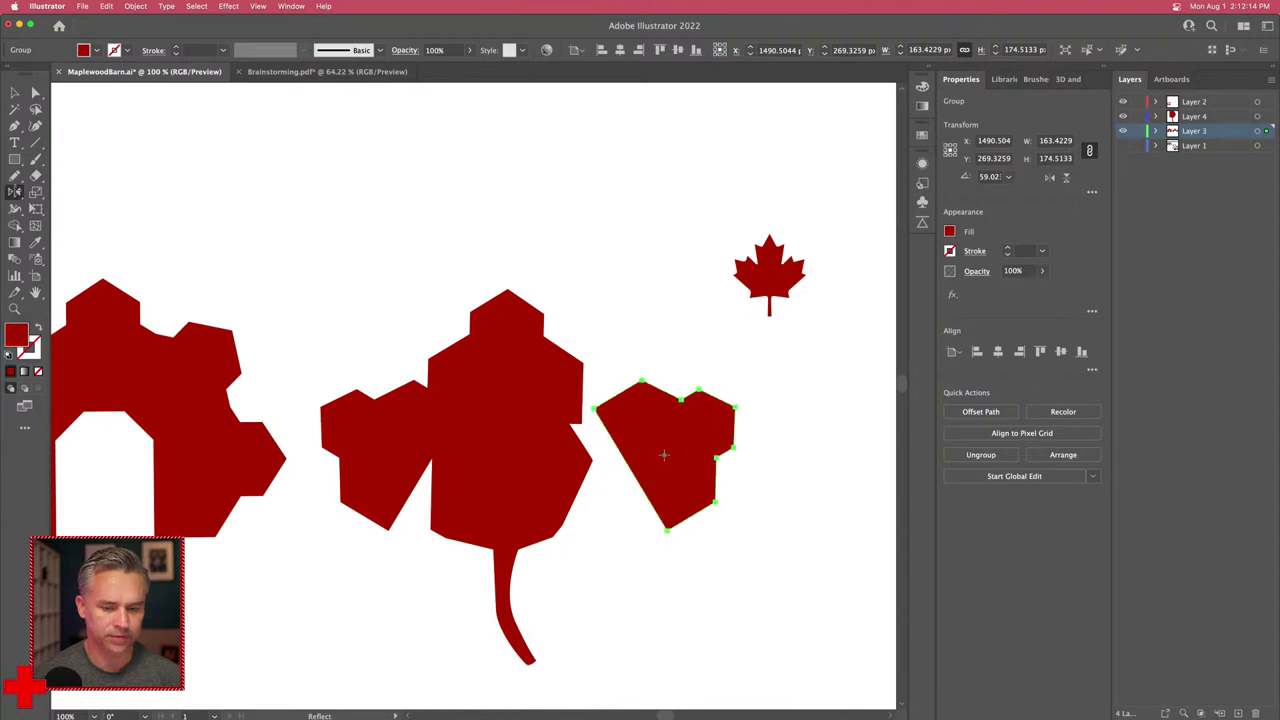
{"action": "key", "text": "v"}
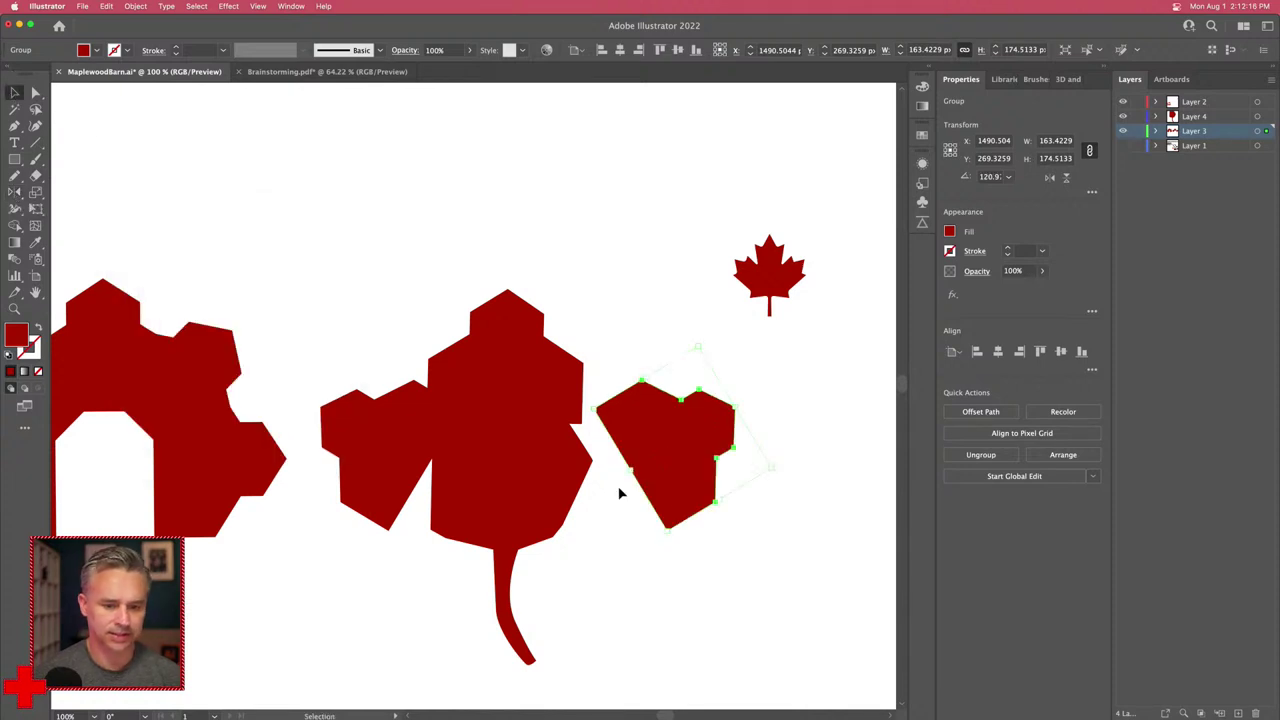
{"action": "left_click_drag", "start_coordinate": [677, 420], "coordinate": [616, 424]}
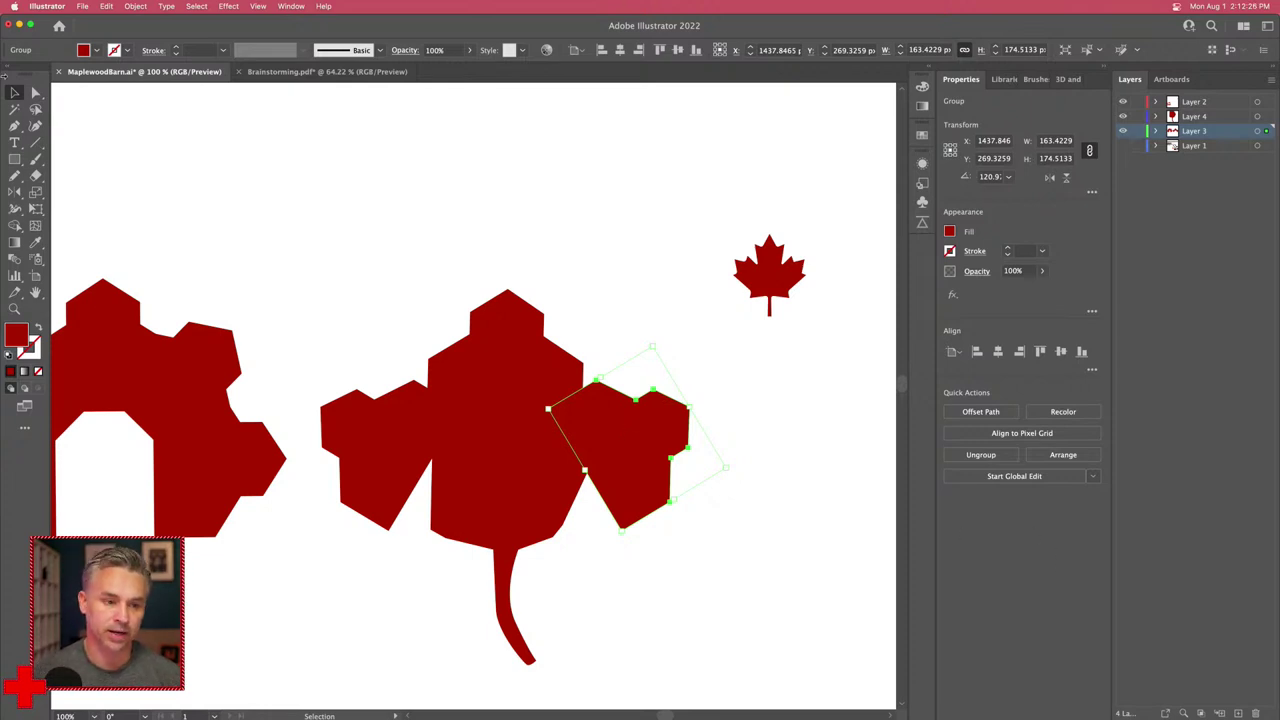
Step: Add an anchor point on the left barn shape's inner edge and pull it to the stem to fill the gap
{"action": "left_click", "coordinate": [35, 92]}
{"action": "left_click", "coordinate": [389, 534]}
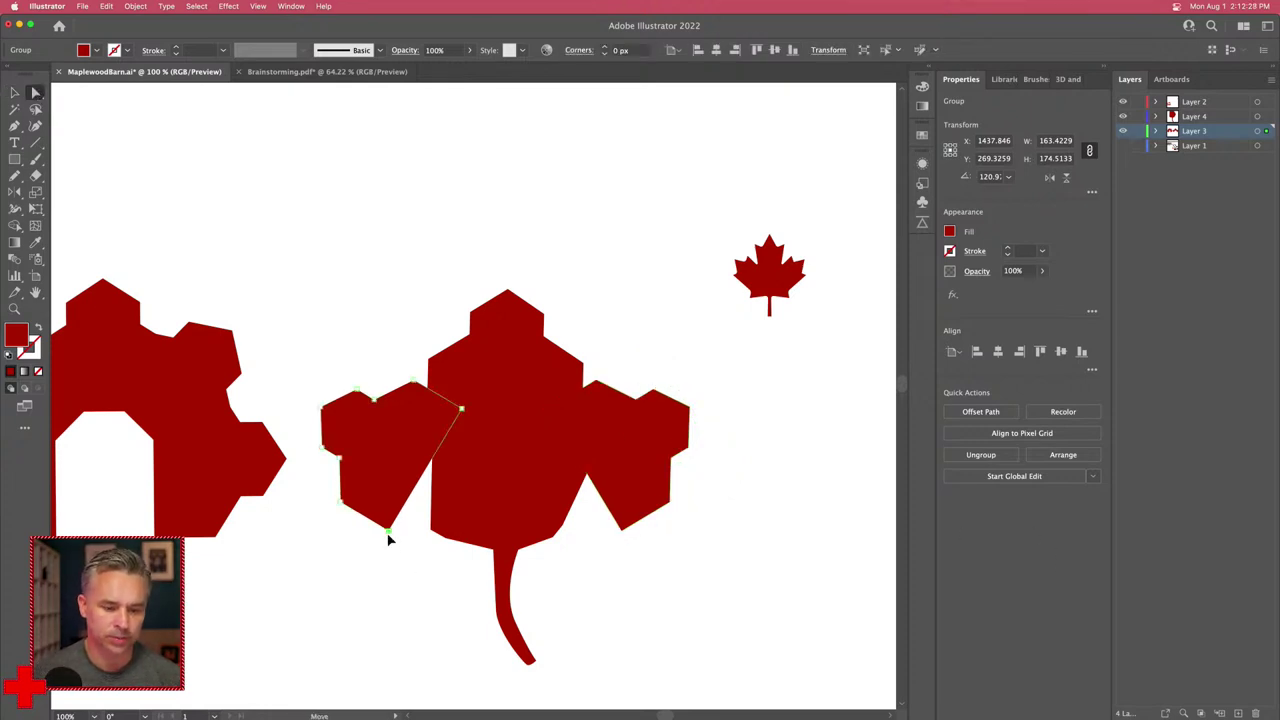
{"action": "left_click", "coordinate": [388, 534]}
{"action": "key", "text": "plus"}
{"action": "left_click", "coordinate": [391, 537]}
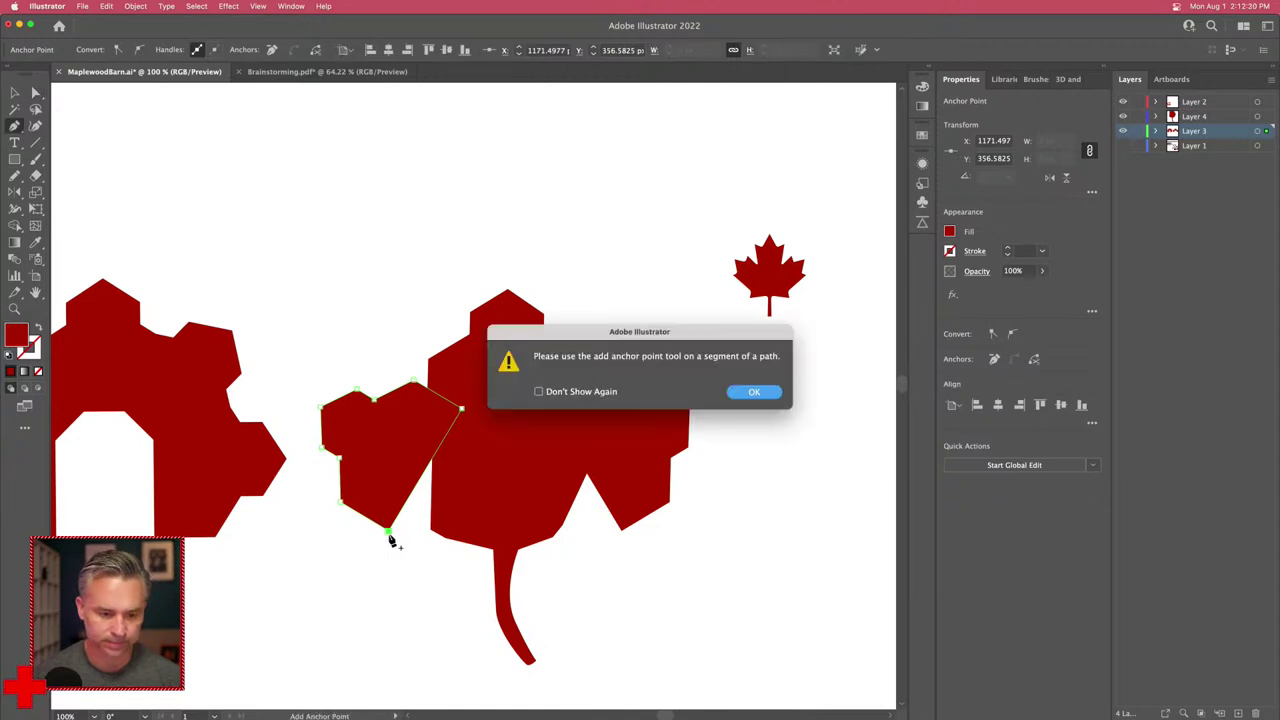
{"action": "key", "text": "Return"}
{"action": "key", "text": "minus"}
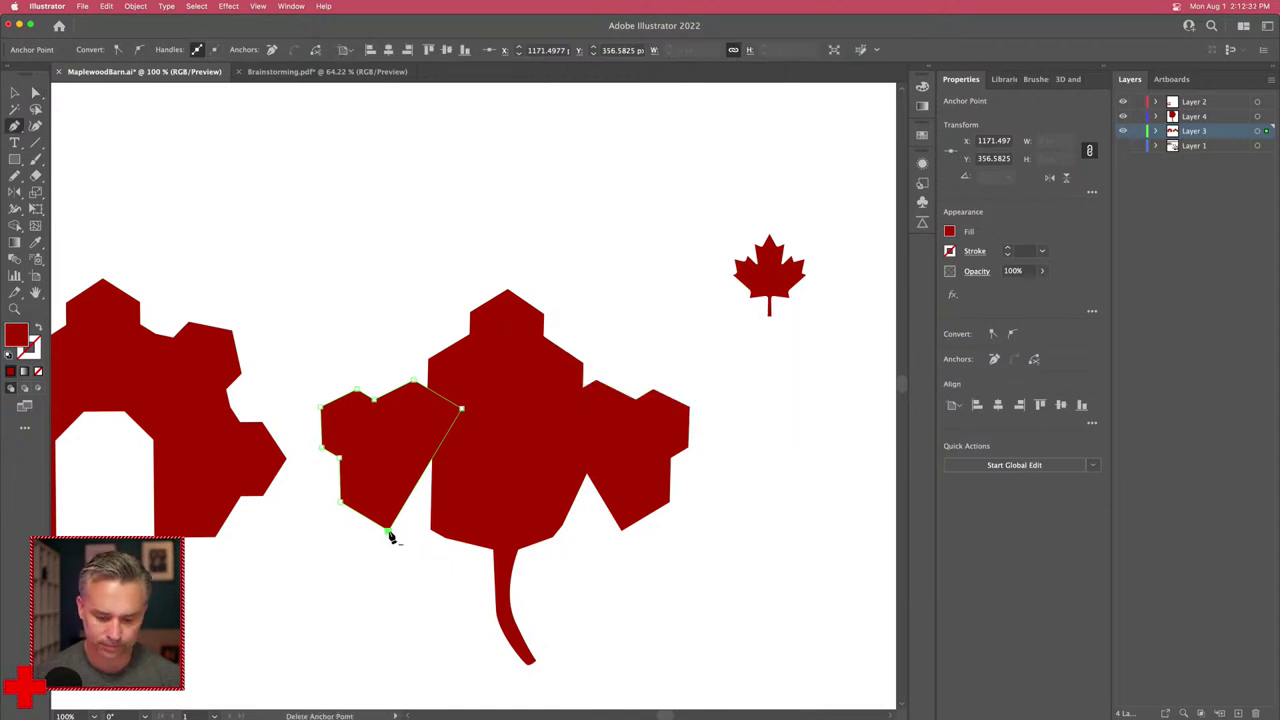
{"action": "left_click", "coordinate": [420, 481]}
{"action": "key", "text": "a"}
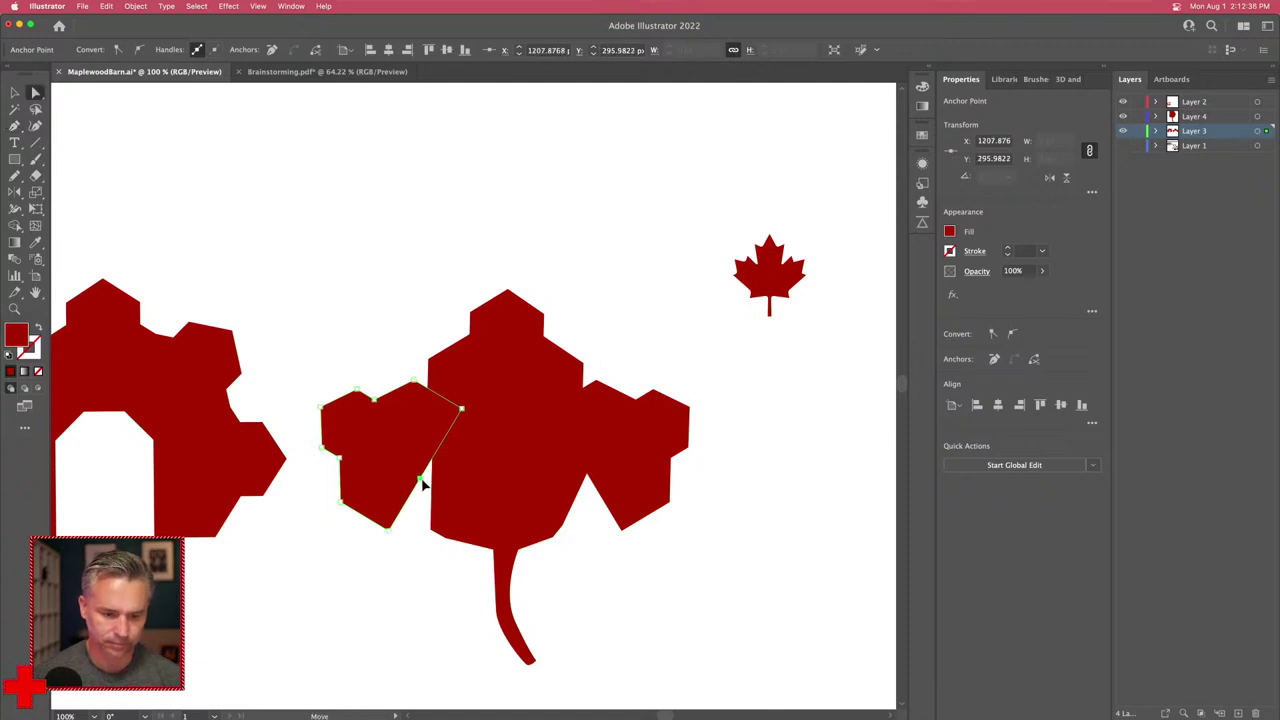
{"action": "left_click_drag", "start_coordinate": [420, 481], "coordinate": [488, 543]}
Step: Add an anchor point on the right barn shape's inner edge and pull it to the stem to fill the gap
{"action": "left_click", "coordinate": [633, 485]}
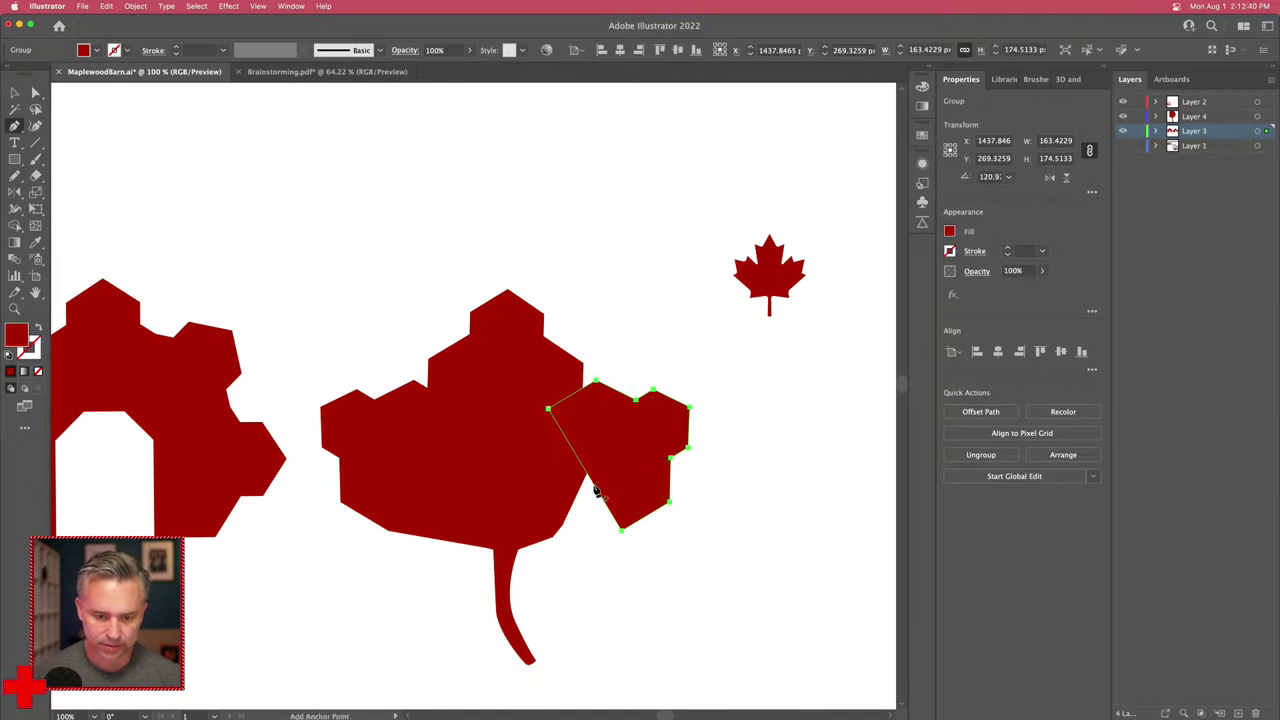
{"action": "left_click", "coordinate": [593, 486]}
{"action": "left_click_drag", "start_coordinate": [593, 486], "coordinate": [528, 537]}
{"action": "left_click", "coordinate": [14, 92]}
{"action": "left_click", "coordinate": [271, 251]}
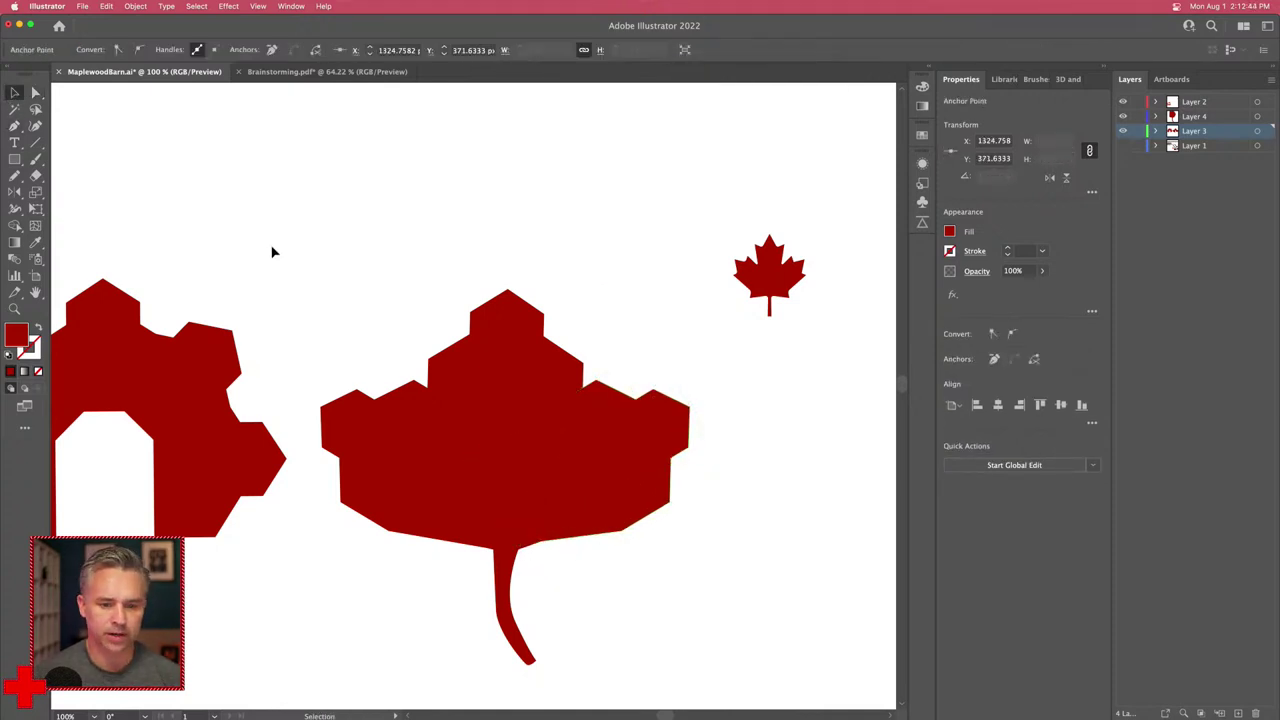
Step: Copy the barn shape inside the arched design's radial repeat and paste it as a standalone shape in the empty area above
{"action": "key", "text": "super+minus"}
{"action": "key", "text": "super+minus"}
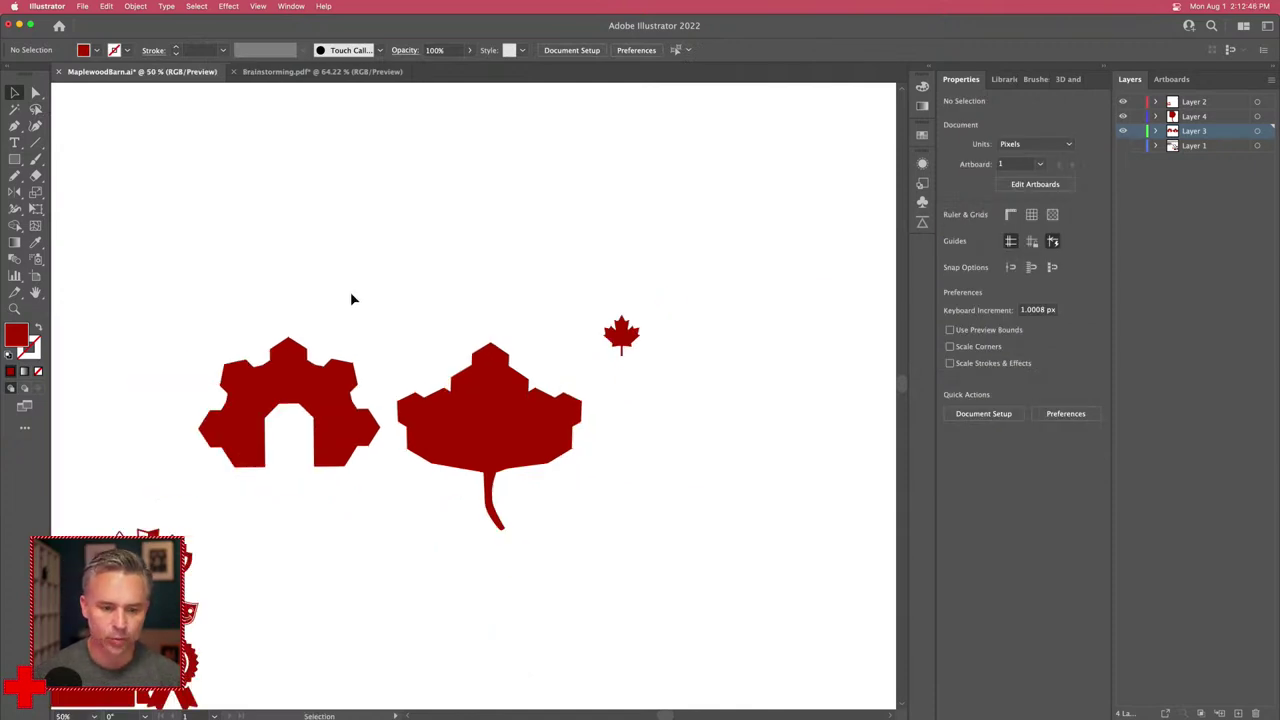
{"action": "left_click_drag", "start_coordinate": [390, 383], "coordinate": [580, 183]}
{"action": "left_click_drag", "start_coordinate": [443, 317], "coordinate": [371, 543]}
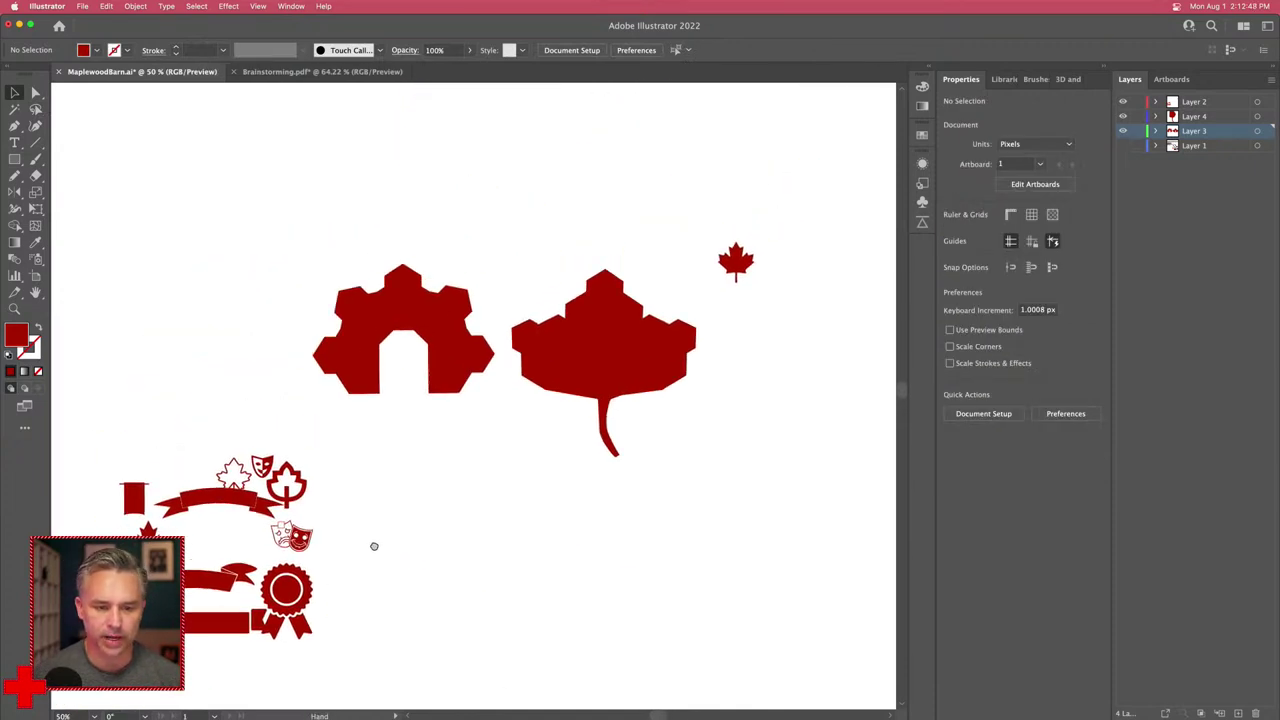
{"action": "left_click_drag", "start_coordinate": [455, 270], "coordinate": [435, 367]}
{"action": "double_click", "coordinate": [362, 399]}
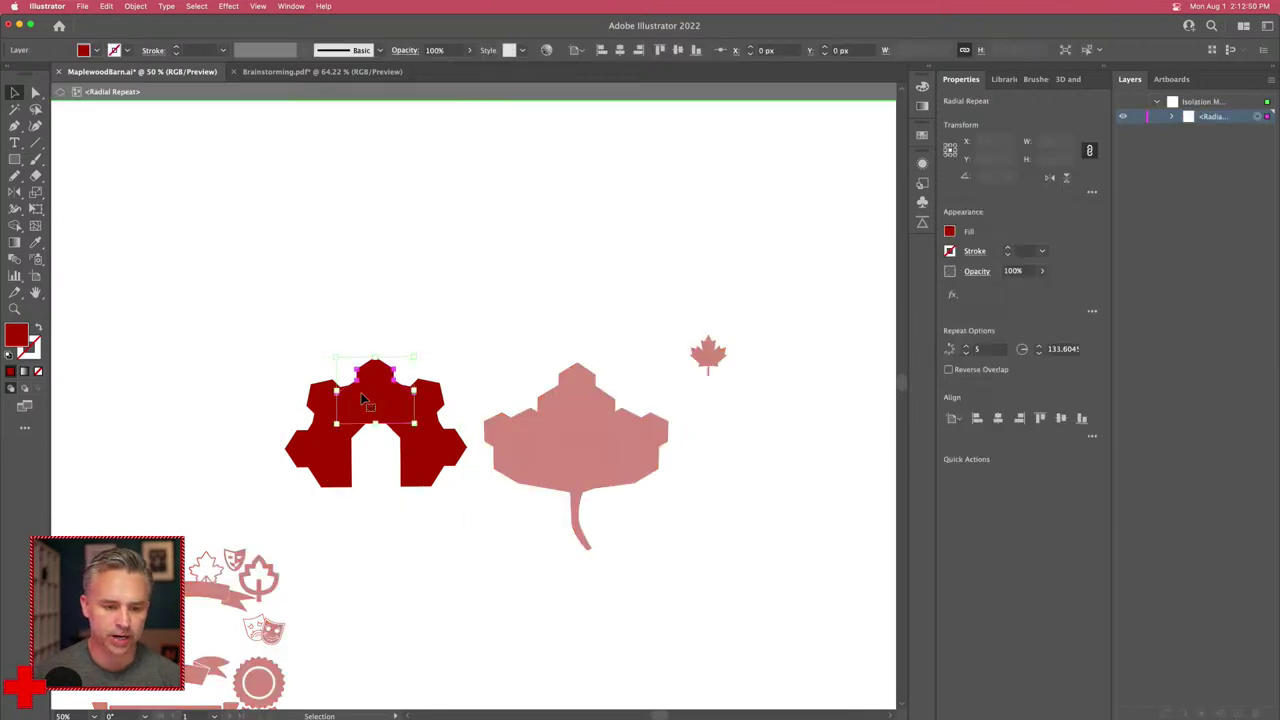
{"action": "scroll", "coordinate": [364, 397], "scroll_direction": "up", "scroll_amount": 3}
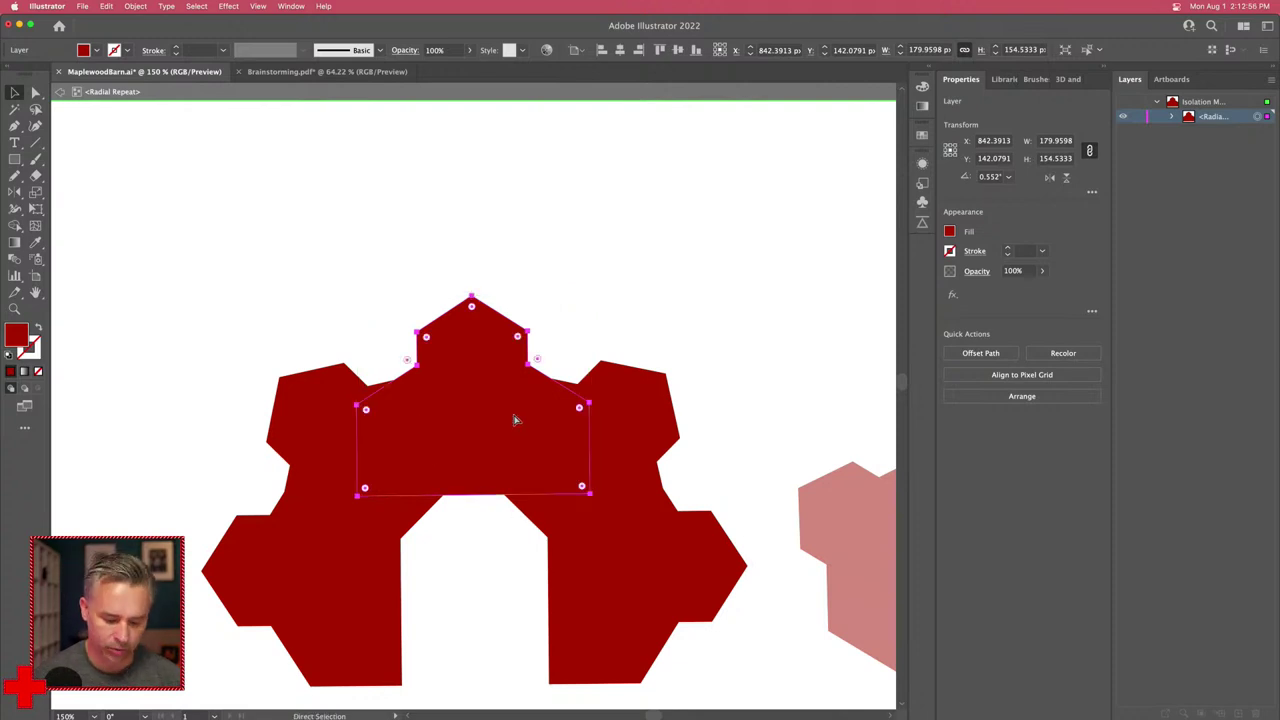
{"action": "double_click", "coordinate": [347, 256]}
{"action": "scroll", "coordinate": [347, 256], "scroll_direction": "up", "scroll_amount": 5}
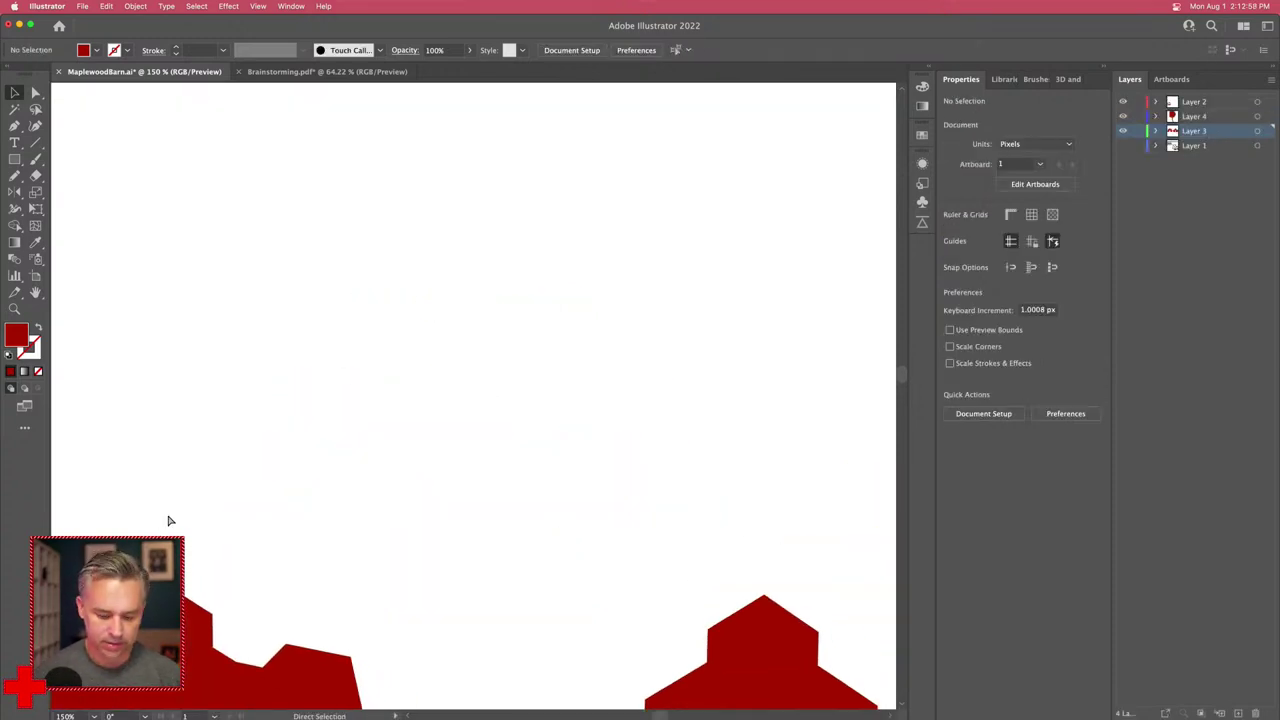
{"action": "key", "text": "ctrl+v"}
{"action": "left_click_drag", "start_coordinate": [393, 455], "coordinate": [455, 403]}
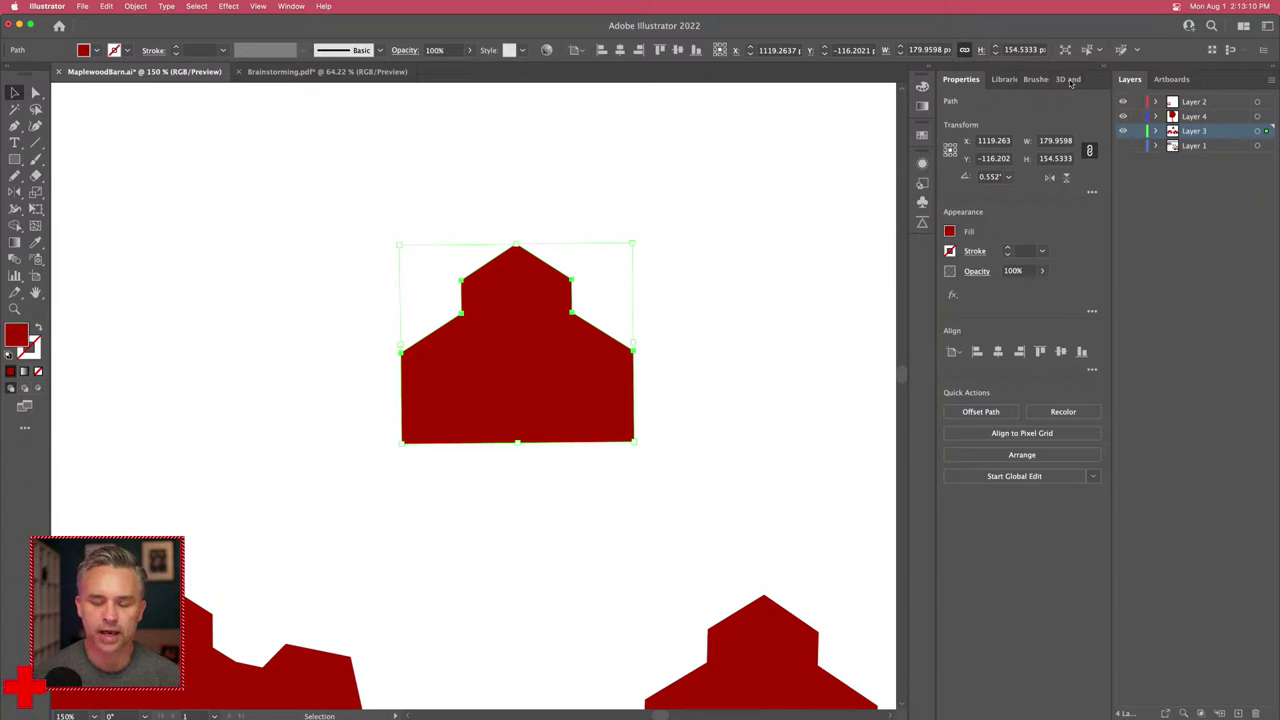
Step: Extrude the standalone barn shape in 3D to a depth of 368 px
{"action": "left_click", "coordinate": [1068, 80]}
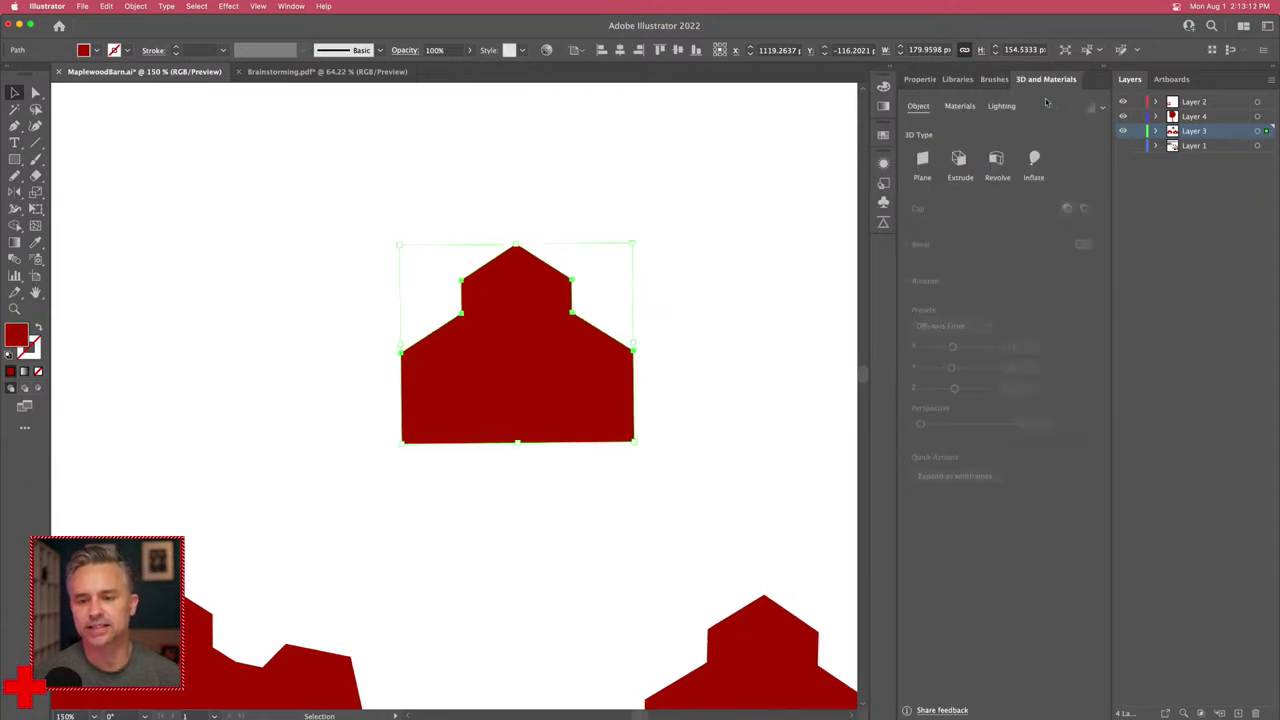
{"action": "left_click", "coordinate": [958, 158]}
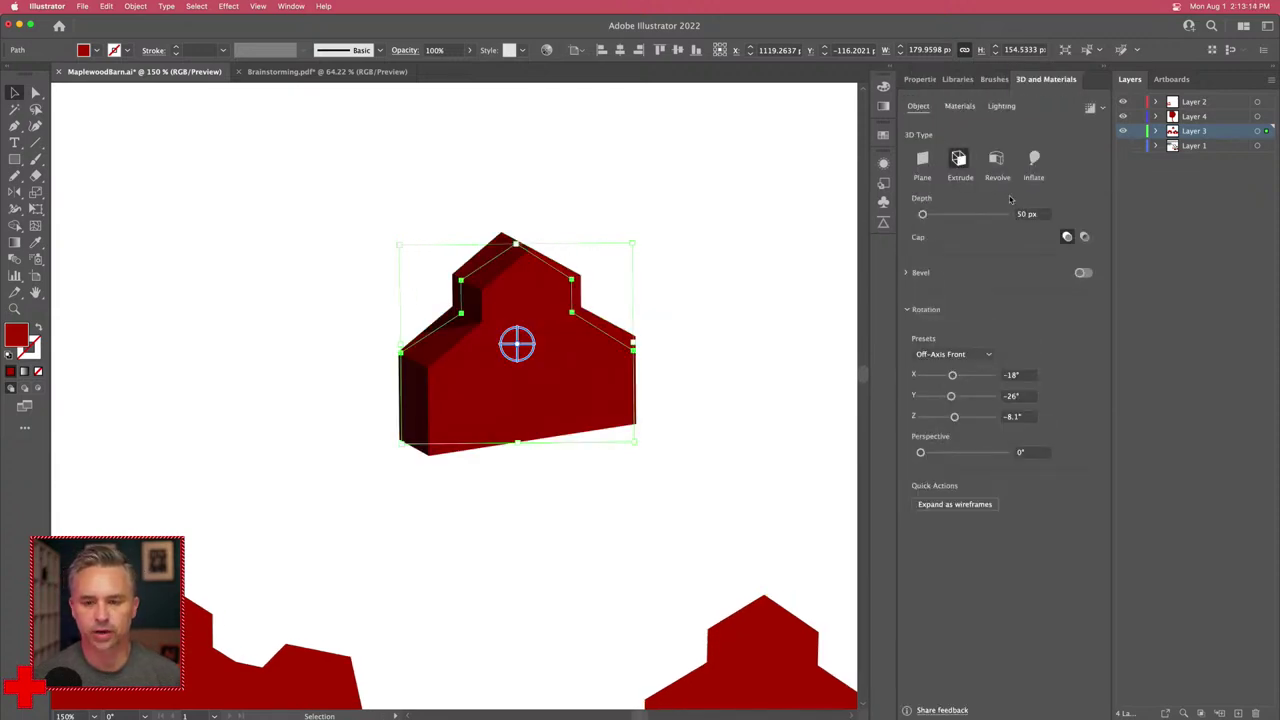
{"action": "mouse_move", "coordinate": [922, 214]}
{"action": "left_mouse_down"}
{"action": "mouse_move", "coordinate": [950, 214]}
{"action": "mouse_move", "coordinate": [936, 215]}
{"action": "left_mouse_up"}
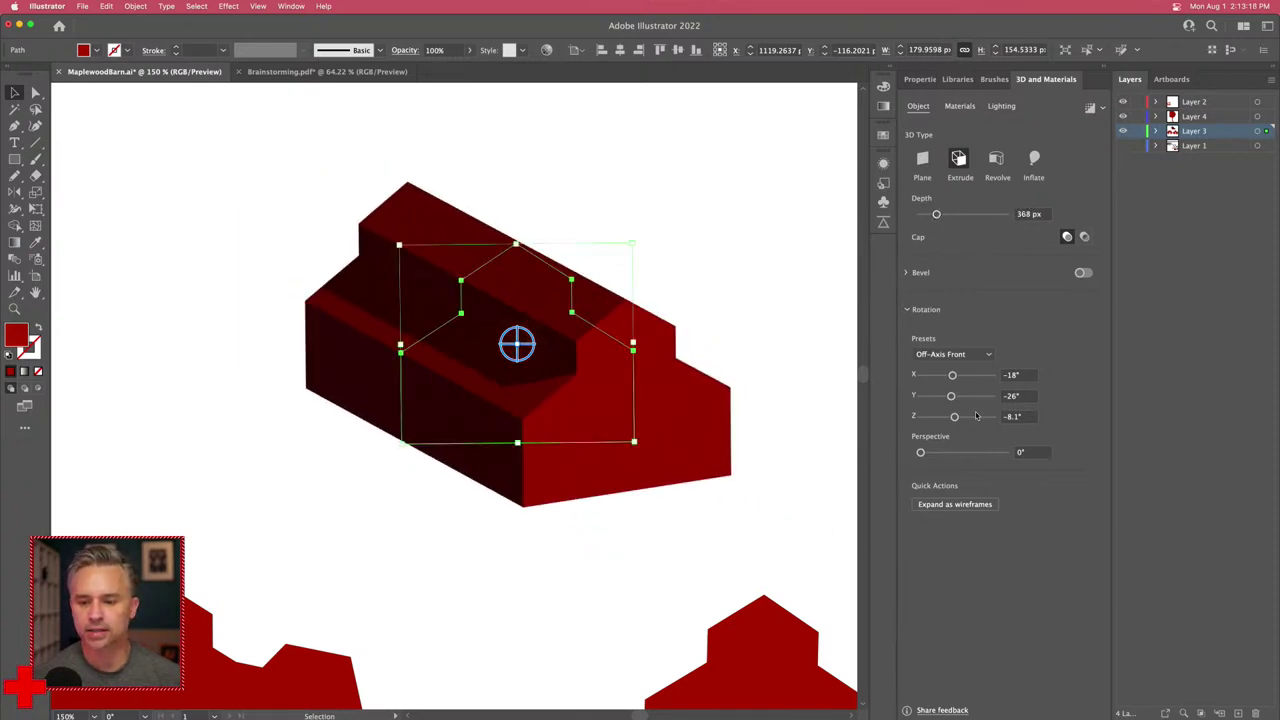
Step: Turn the extruded barn to a custom angle with strong perspective and set its light rotation to 180°
{"action": "mouse_move", "coordinate": [518, 345]}
{"action": "left_mouse_down"}
{"action": "mouse_move", "coordinate": [528, 328]}
{"action": "mouse_move", "coordinate": [513, 328]}
{"action": "left_mouse_up"}
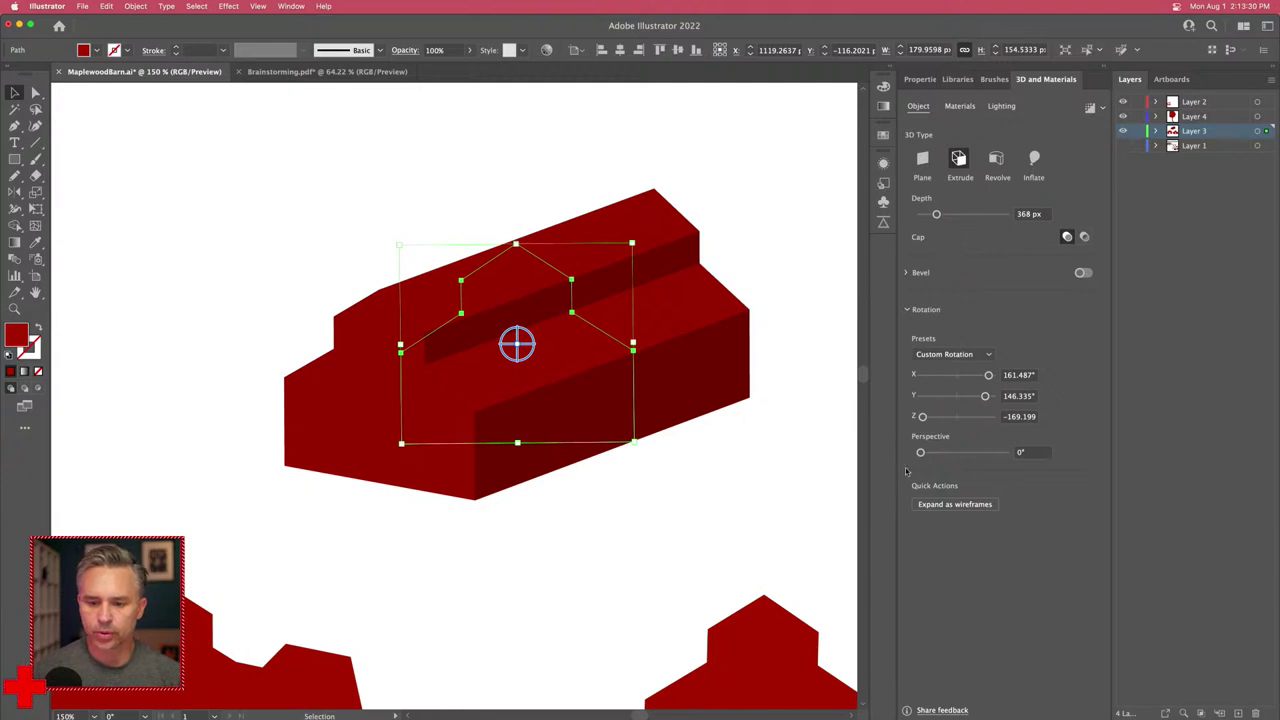
{"action": "left_click_drag", "start_coordinate": [921, 453], "coordinate": [976, 453]}
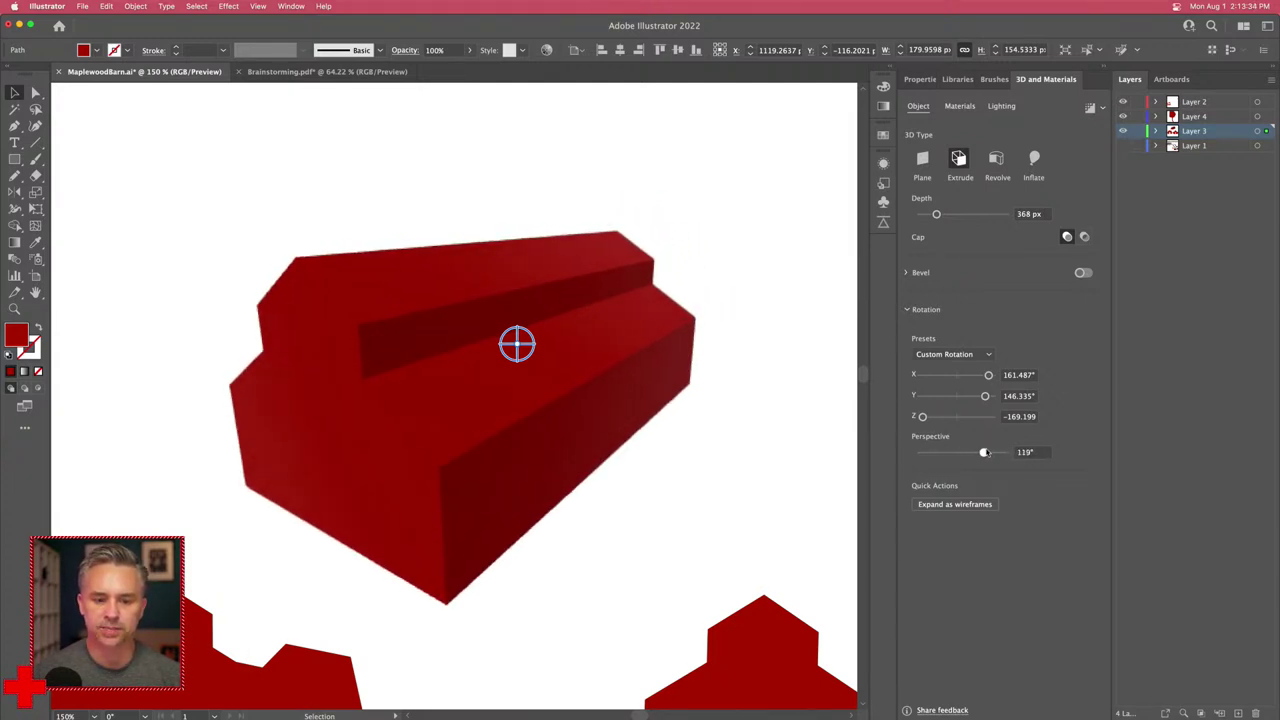
{"action": "left_click", "coordinate": [1001, 106]}
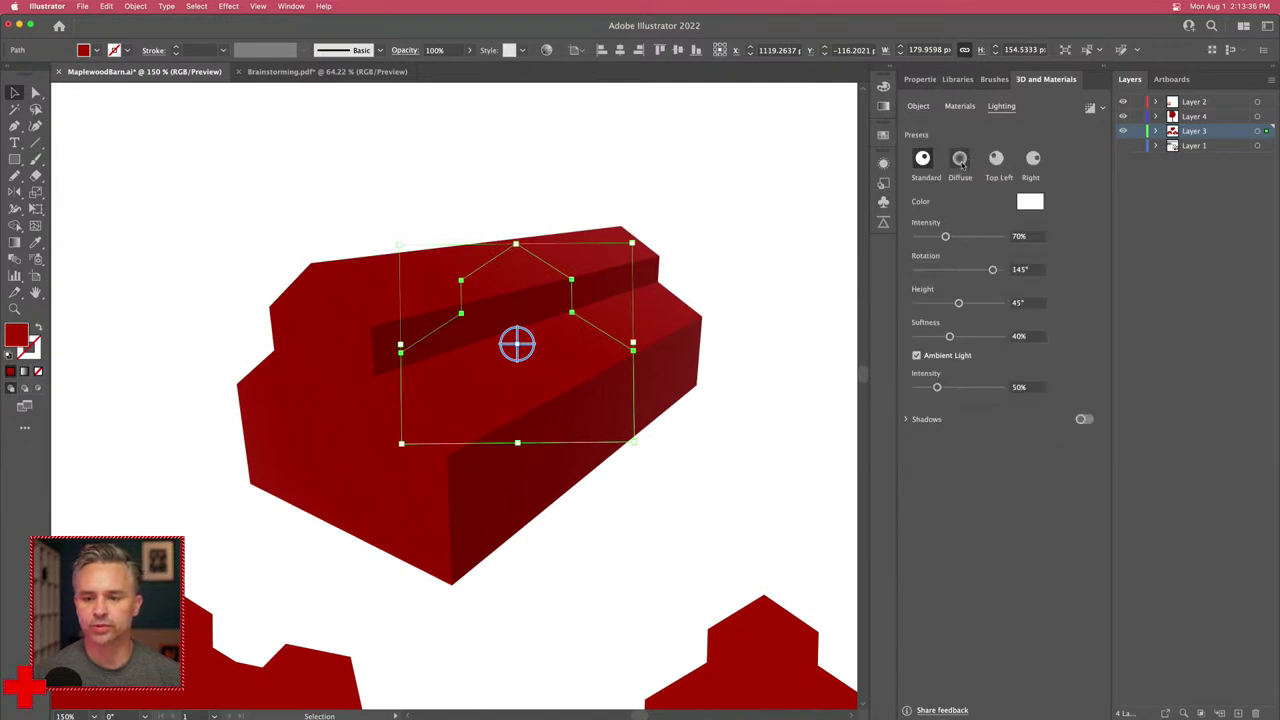
{"action": "mouse_move", "coordinate": [990, 272]}
{"action": "left_mouse_down"}
{"action": "mouse_move", "coordinate": [939, 273]}
{"action": "mouse_move", "coordinate": [1001, 278]}
{"action": "left_mouse_up"}
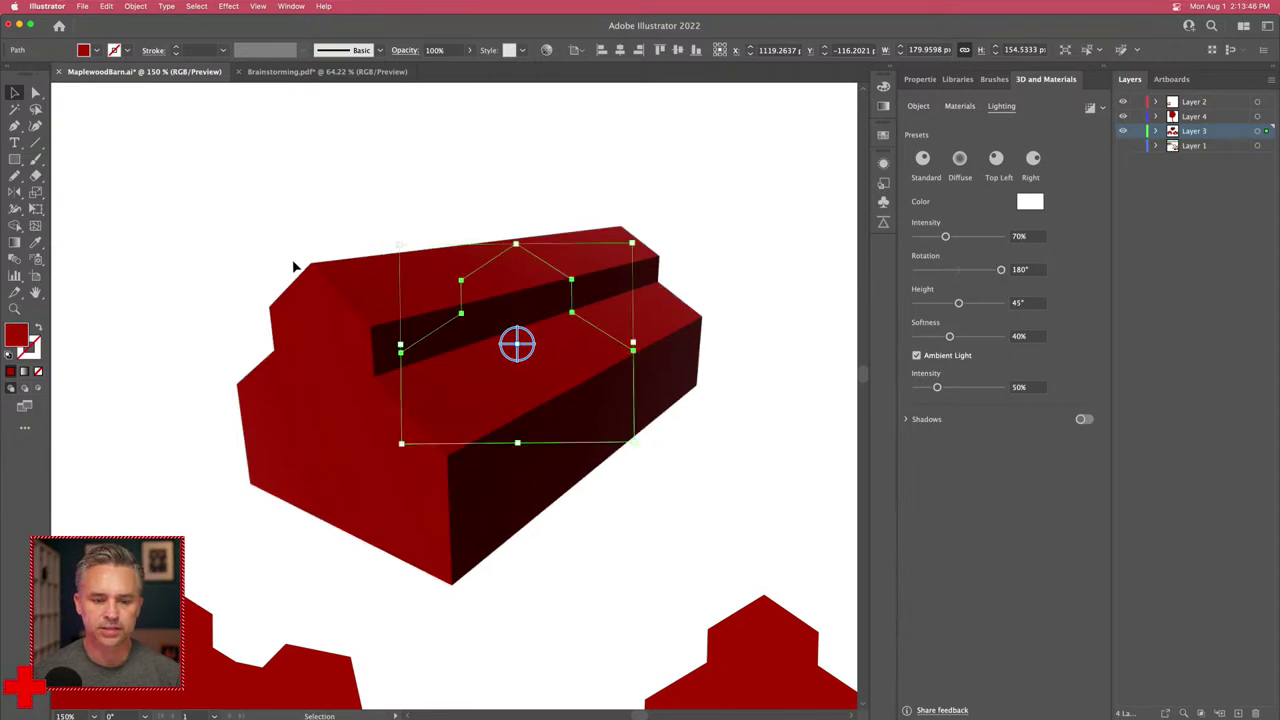
Step: Move the 3D barn aside and place a flat copy of the barn shape in the empty area beside it
{"action": "key", "text": "space"}
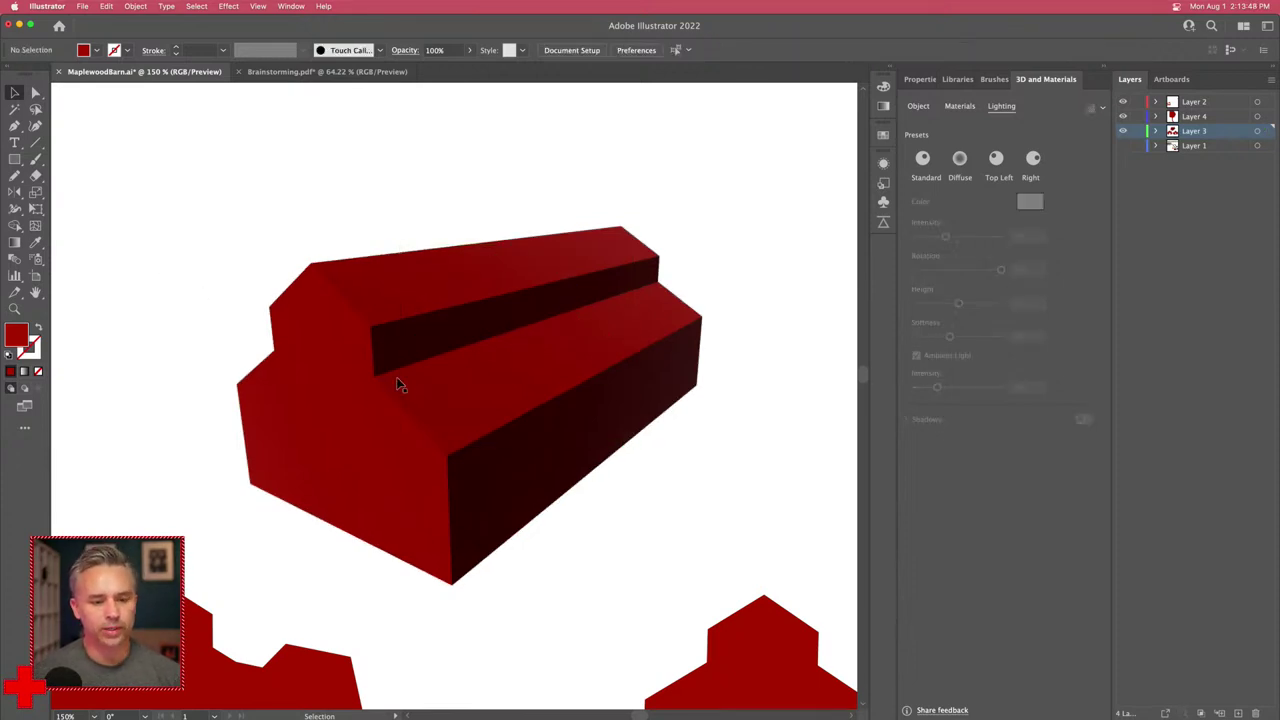
{"action": "left_click_drag", "start_coordinate": [396, 377], "coordinate": [318, 305]}
{"action": "left_click_drag", "start_coordinate": [501, 421], "coordinate": [366, 257]}
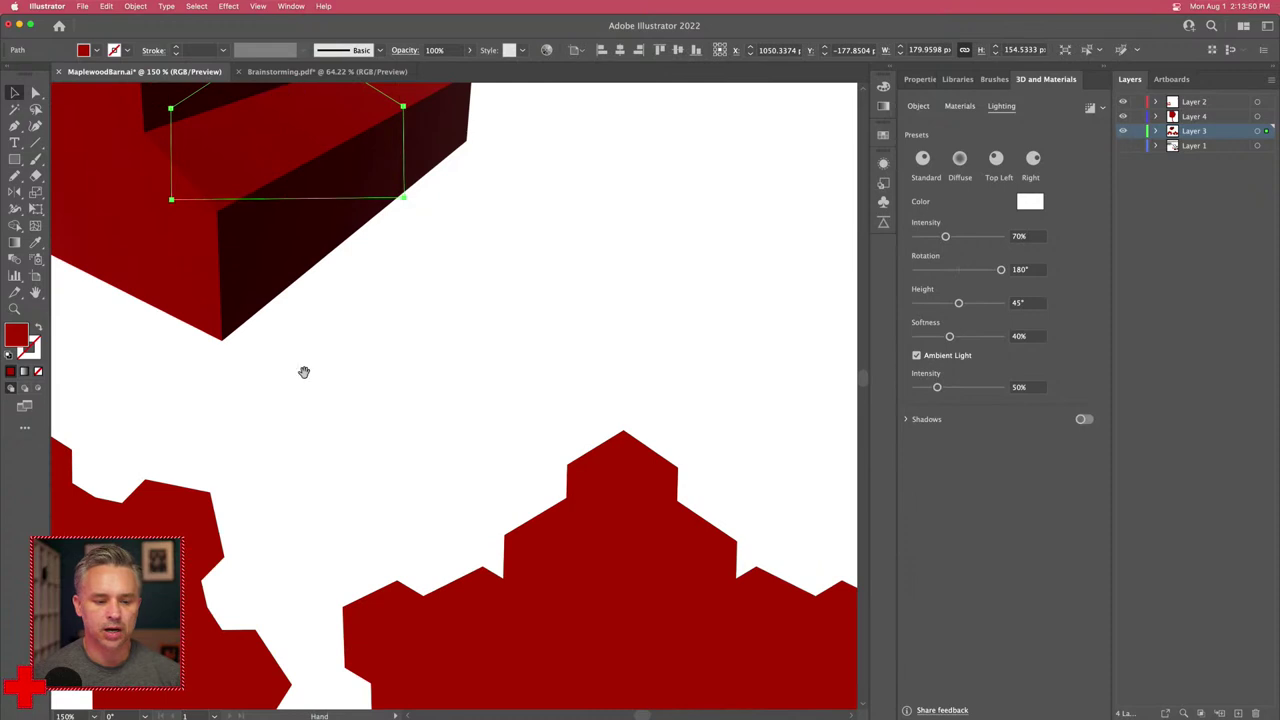
{"action": "left_click_drag", "start_coordinate": [306, 371], "coordinate": [420, 468]}
{"action": "left_click_drag", "start_coordinate": [520, 250], "coordinate": [497, 426]}
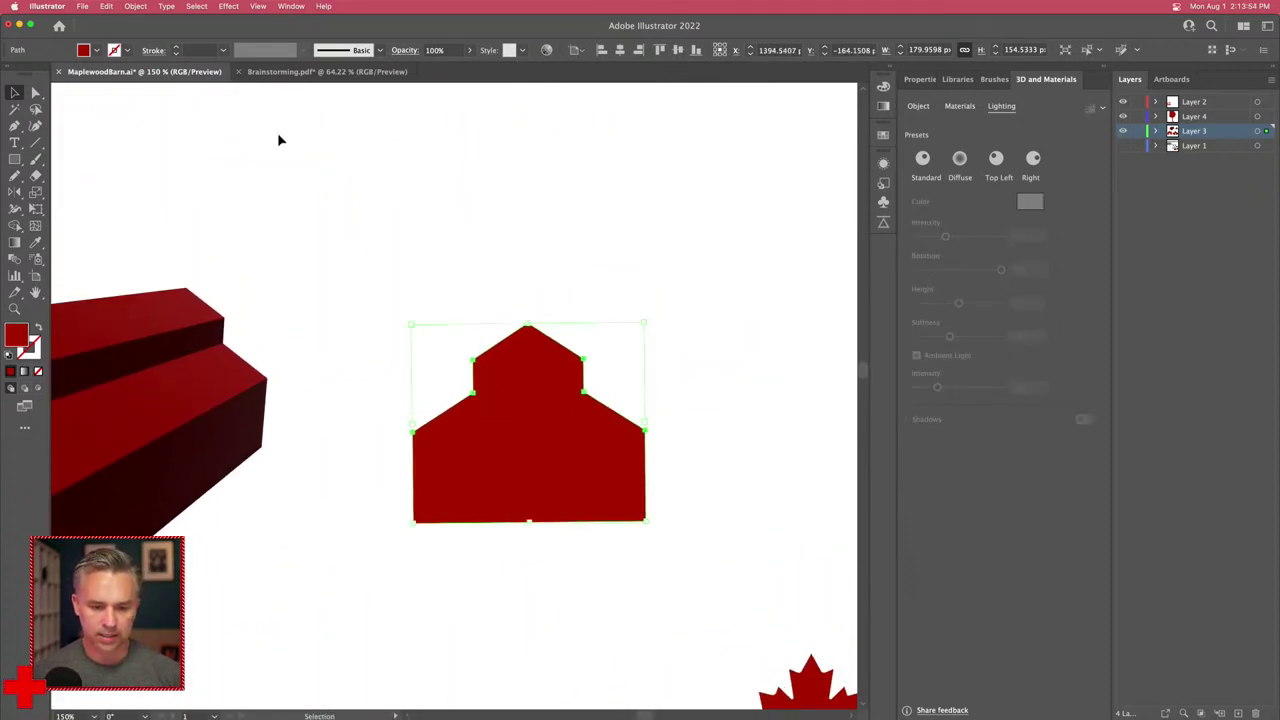
Step: Duplicate the flat barn shape straight upward so that the copy overlaps the original
{"action": "key", "text": "super+equal"}
{"action": "key", "text": "super+equal"}
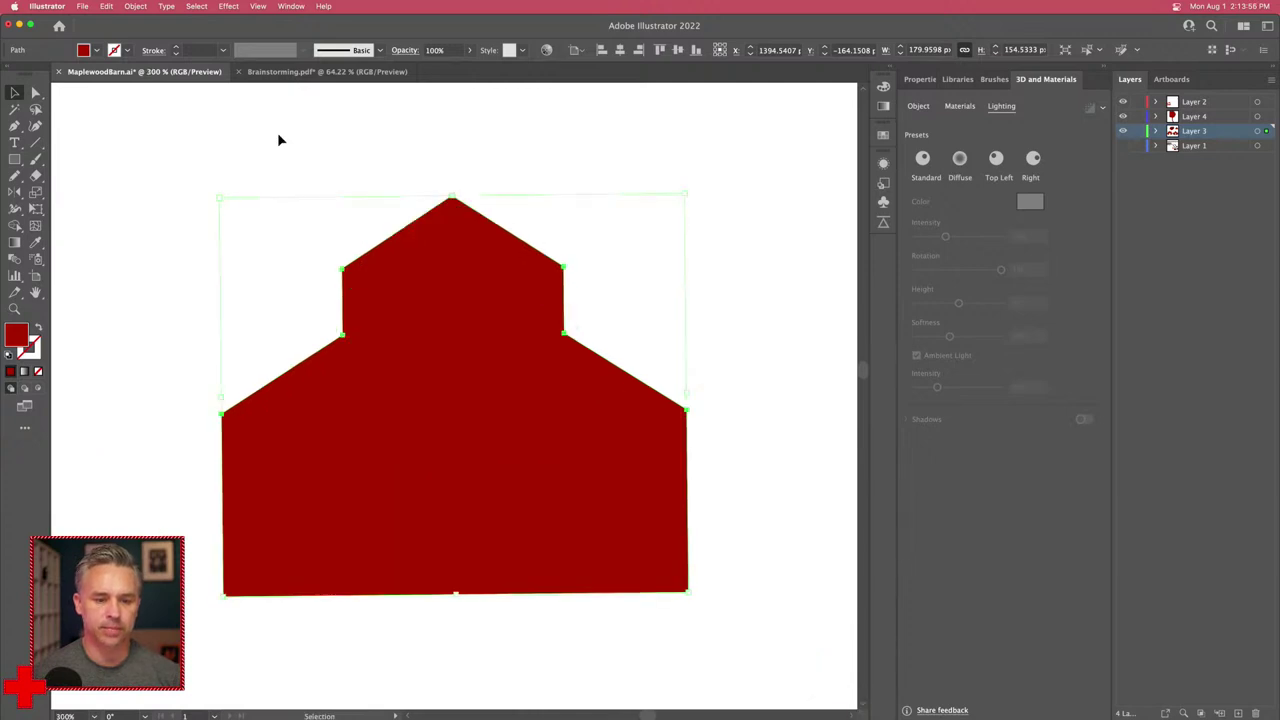
{"action": "scroll", "coordinate": [383, 269], "scroll_direction": "up", "scroll_amount": 2}
{"action": "scroll", "coordinate": [383, 269], "scroll_direction": "left", "scroll_amount": 2}
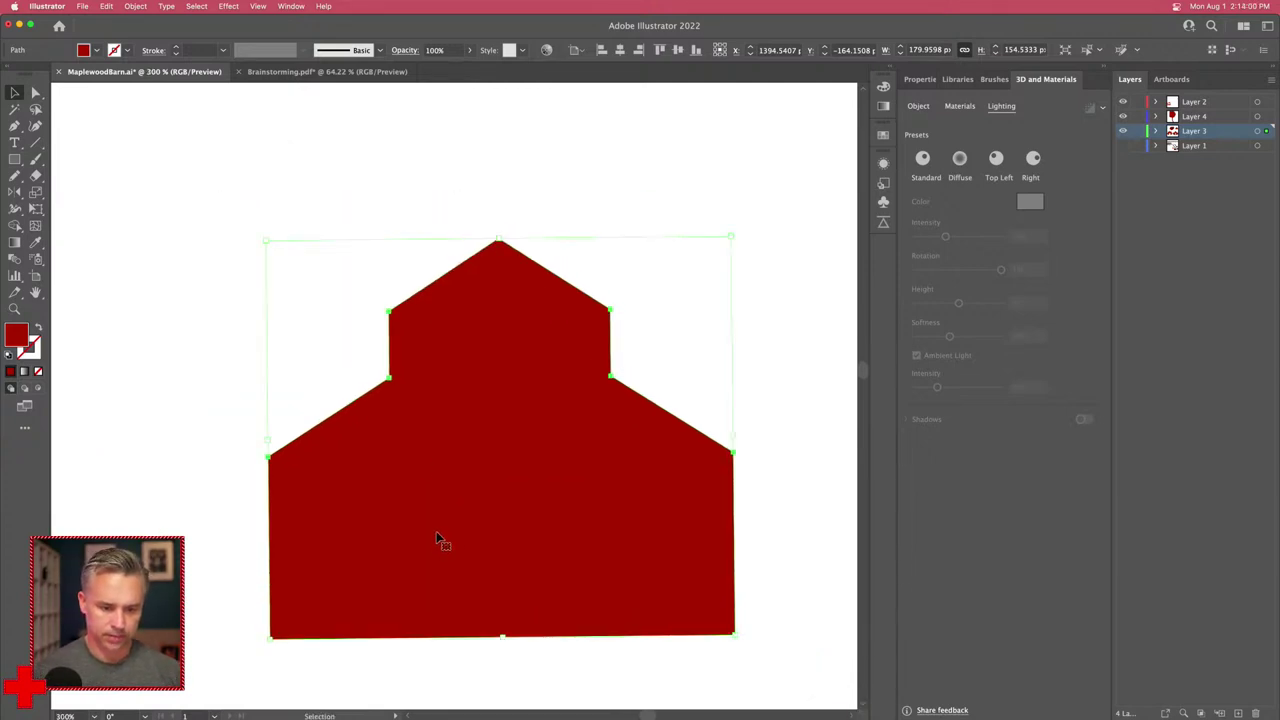
{"action": "left_click_drag", "start_coordinate": [438, 537], "coordinate": [437, 381]}
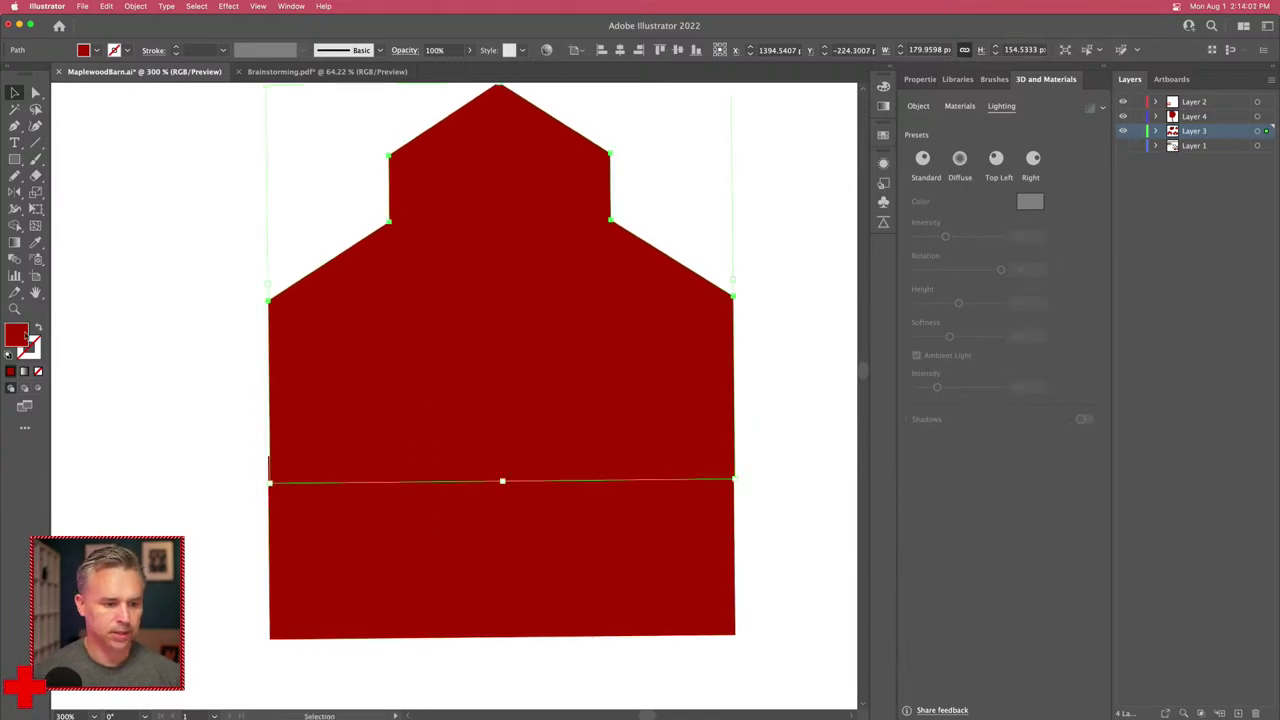
Step: Delete the two bottom corner anchor points of the upper barn copy
{"action": "left_click", "coordinate": [35, 92]}
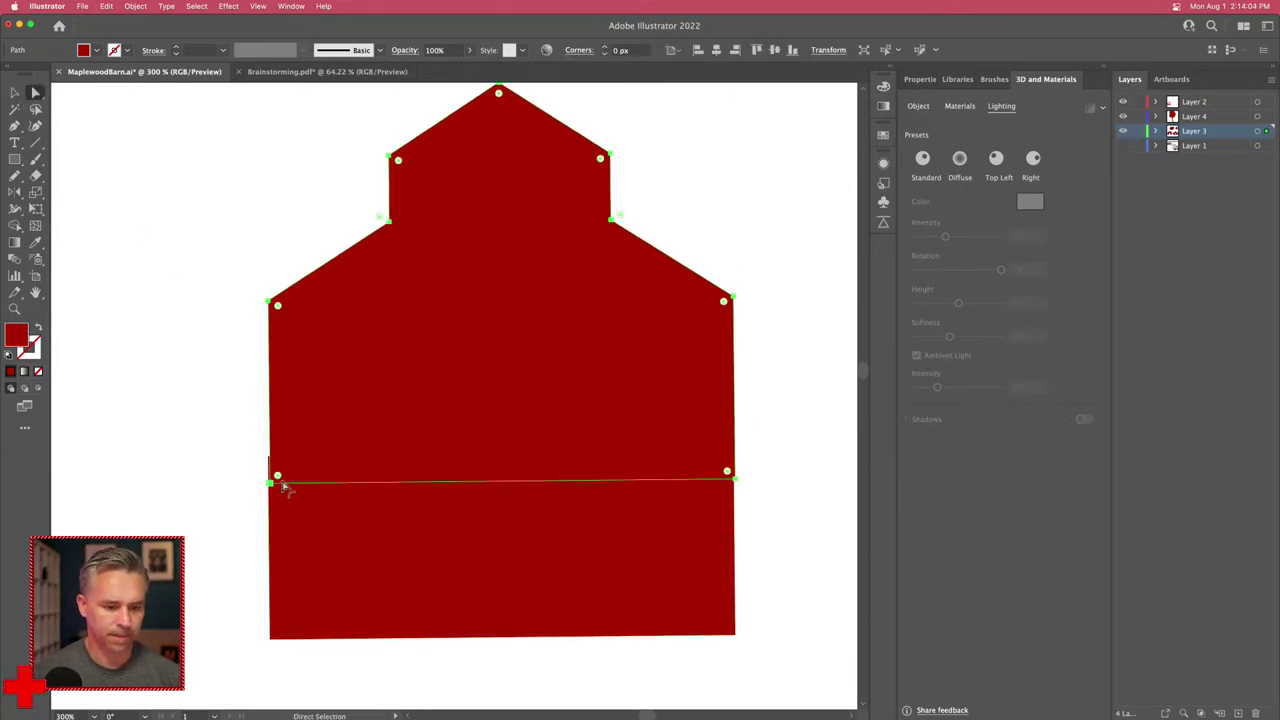
{"action": "key", "text": "minus"}
{"action": "left_click", "coordinate": [270, 483]}
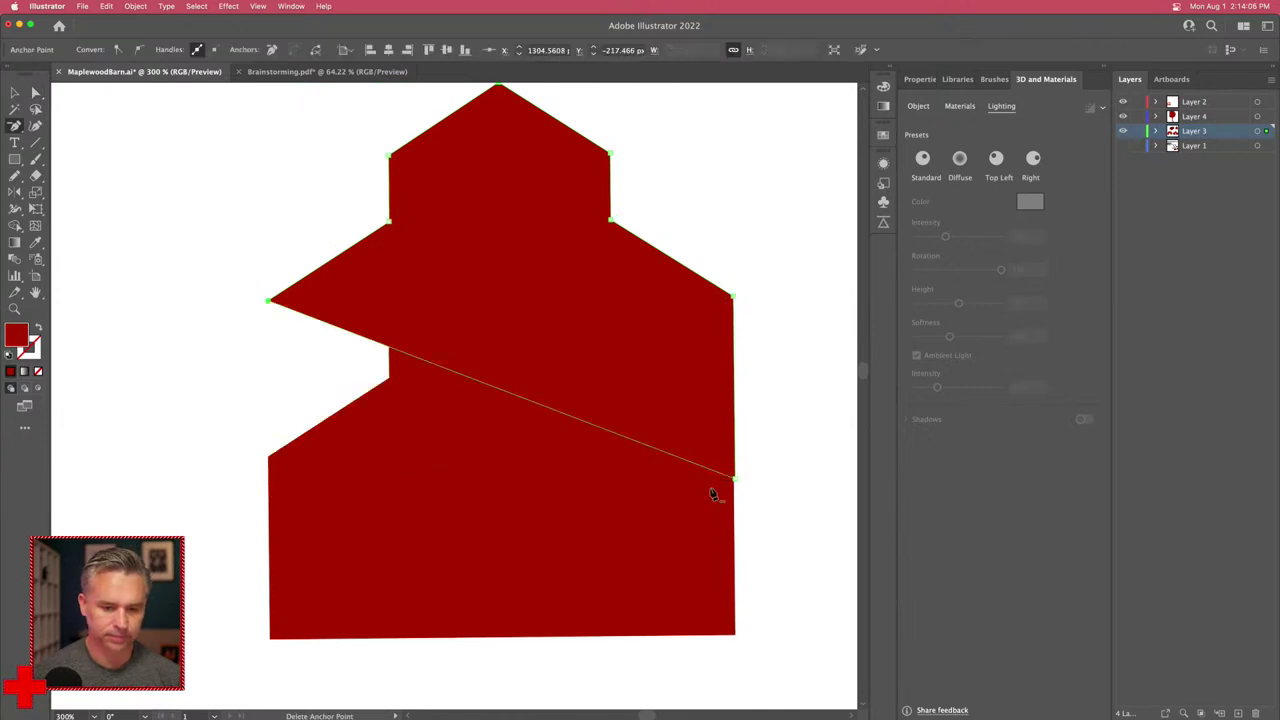
{"action": "left_click", "coordinate": [734, 482]}
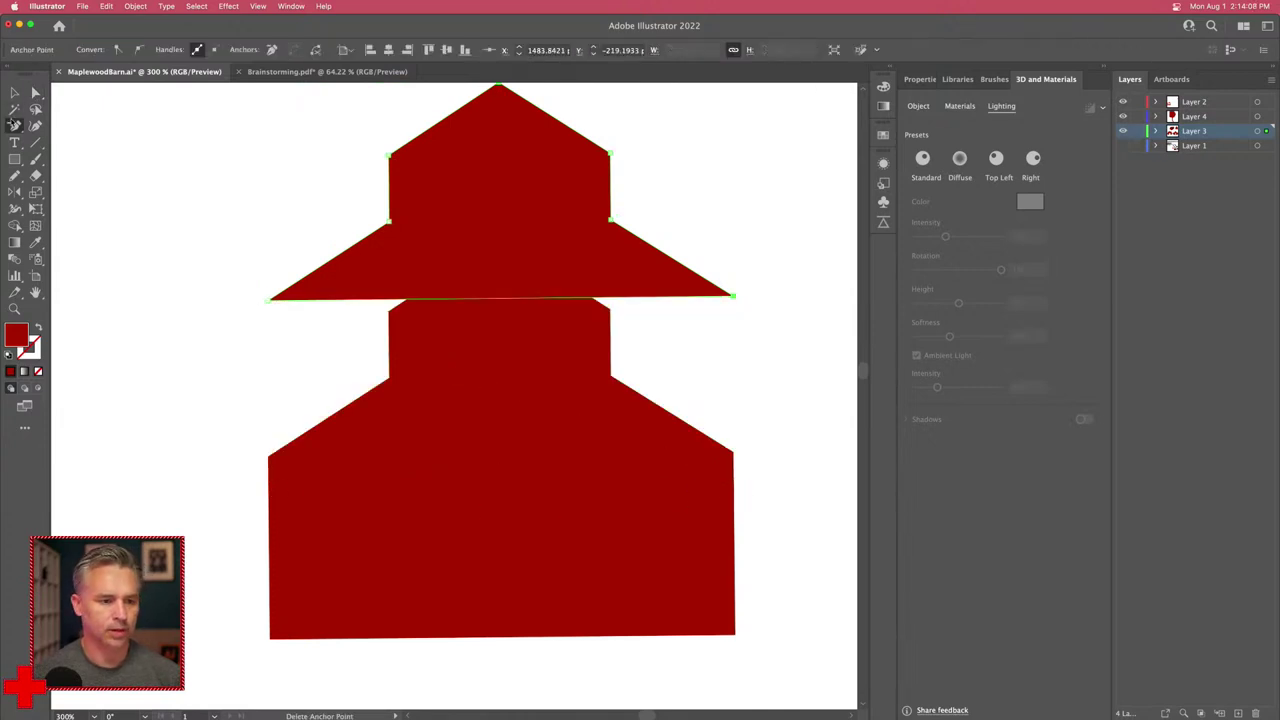
Step: Swap the upper copy's fill and stroke to leave only an outline, and colour the stroke blue 1A00BF
{"action": "left_click", "coordinate": [15, 92]}
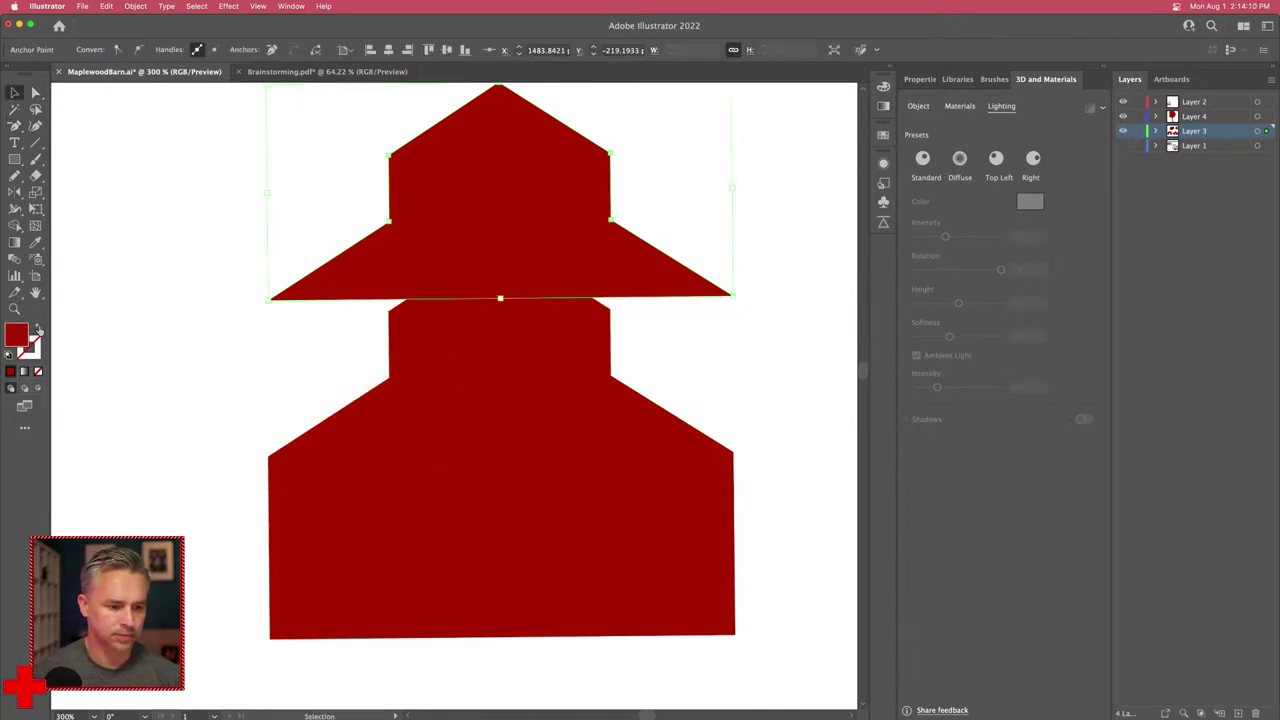
{"action": "left_click", "coordinate": [38, 328]}
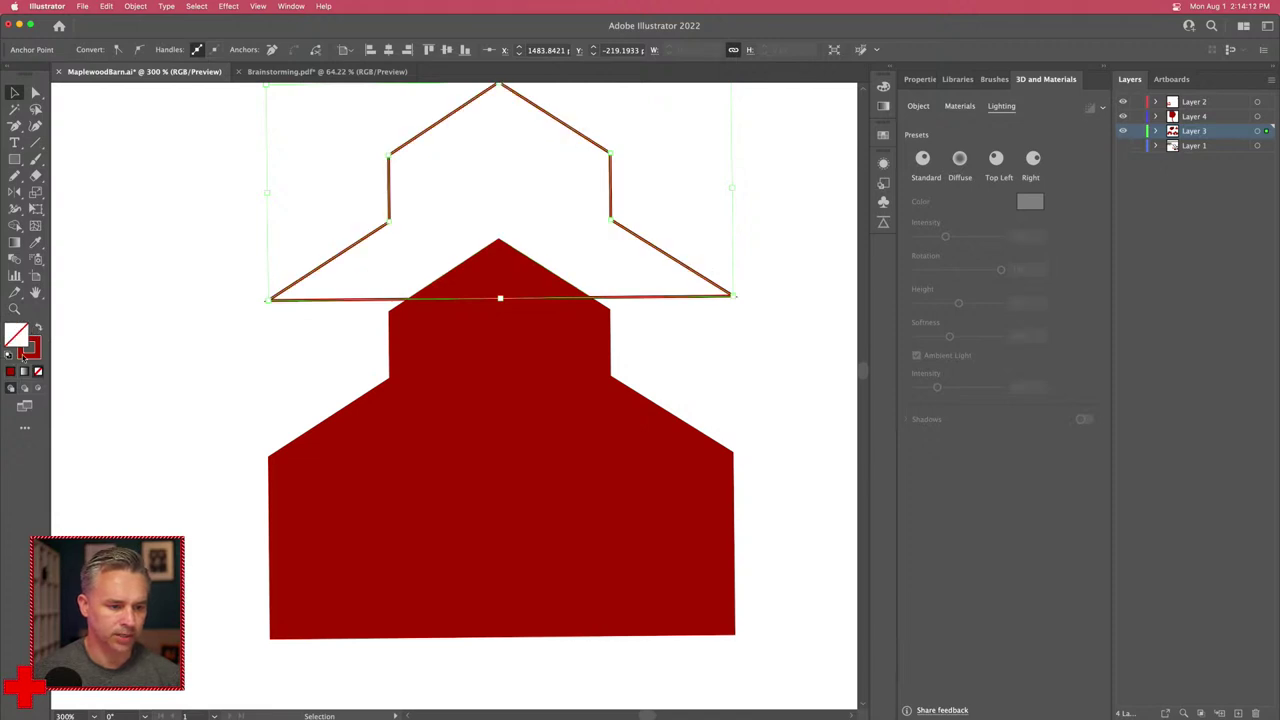
{"action": "left_click", "coordinate": [27, 352]}
{"action": "left_click", "coordinate": [810, 122]}
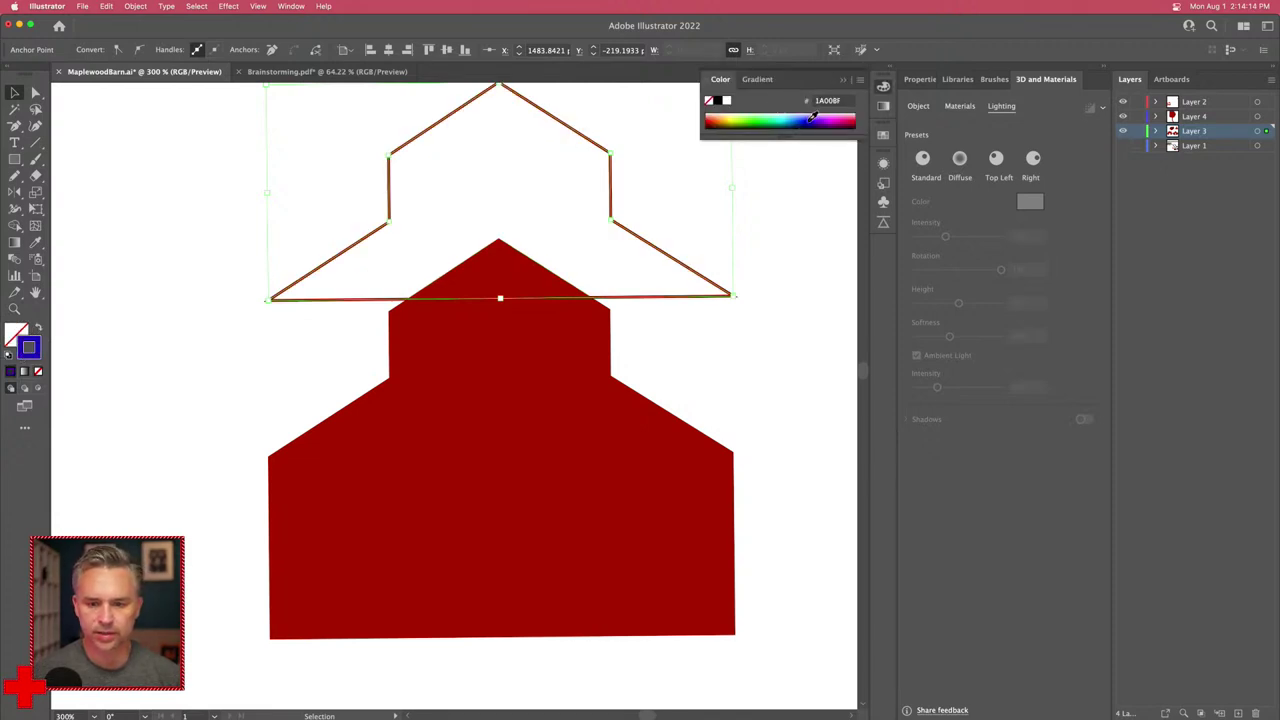
{"action": "scroll", "coordinate": [290, 186], "scroll_direction": "up", "scroll_amount": 3}
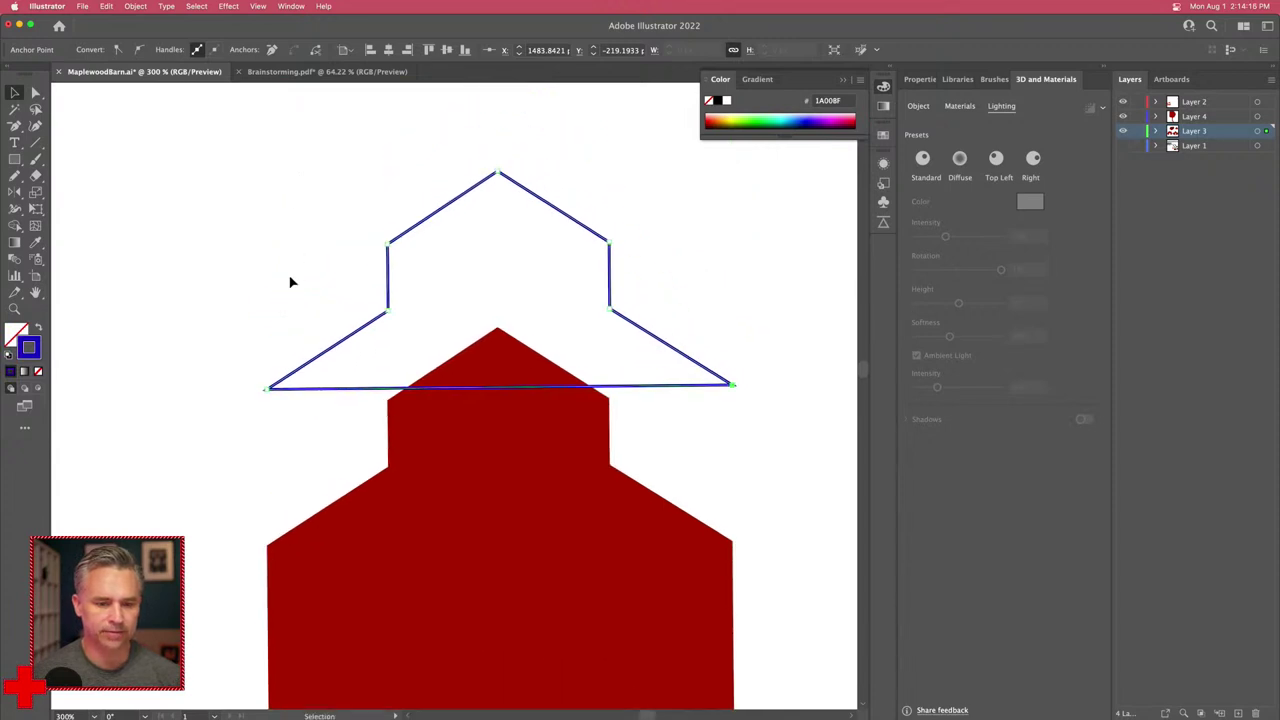
Step: Delete the outline's two vertical side segments and its bottom segment, leaving only the sloping roof lines
{"action": "key", "text": "a"}
{"action": "left_click", "coordinate": [388, 276]}
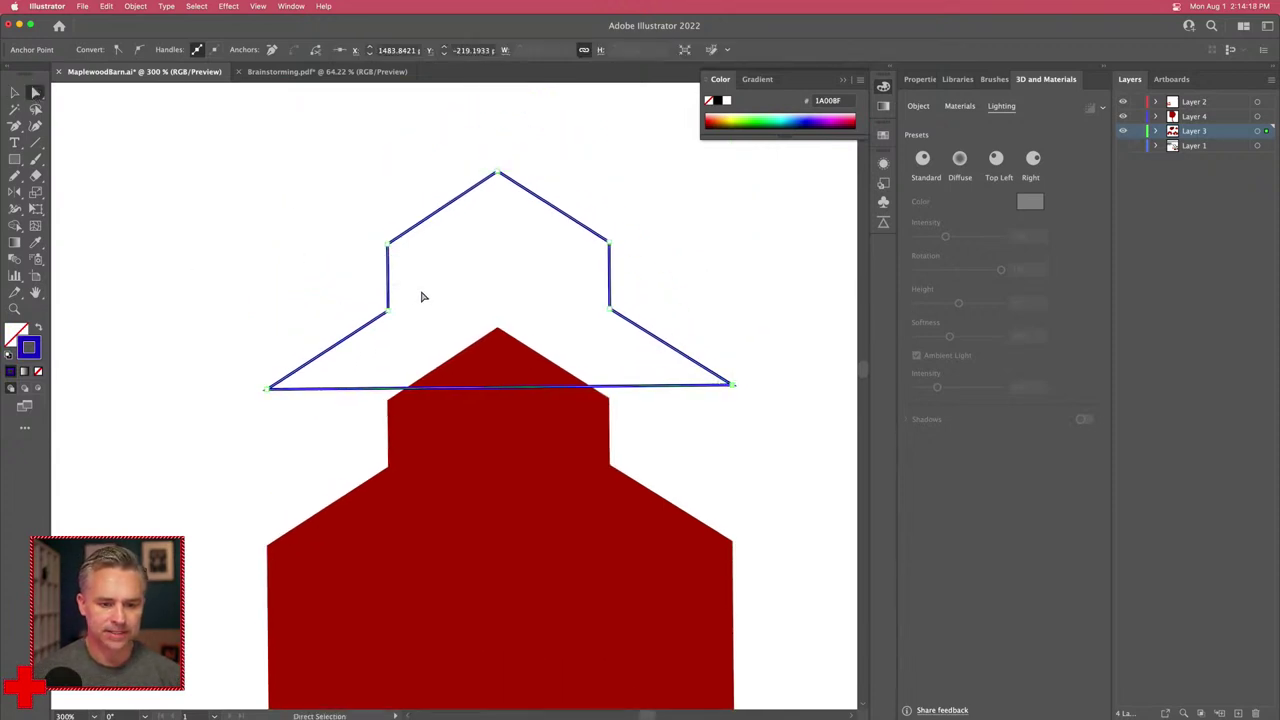
{"action": "key", "text": "Delete"}
{"action": "left_click", "coordinate": [609, 276]}
{"action": "key", "text": "Delete"}
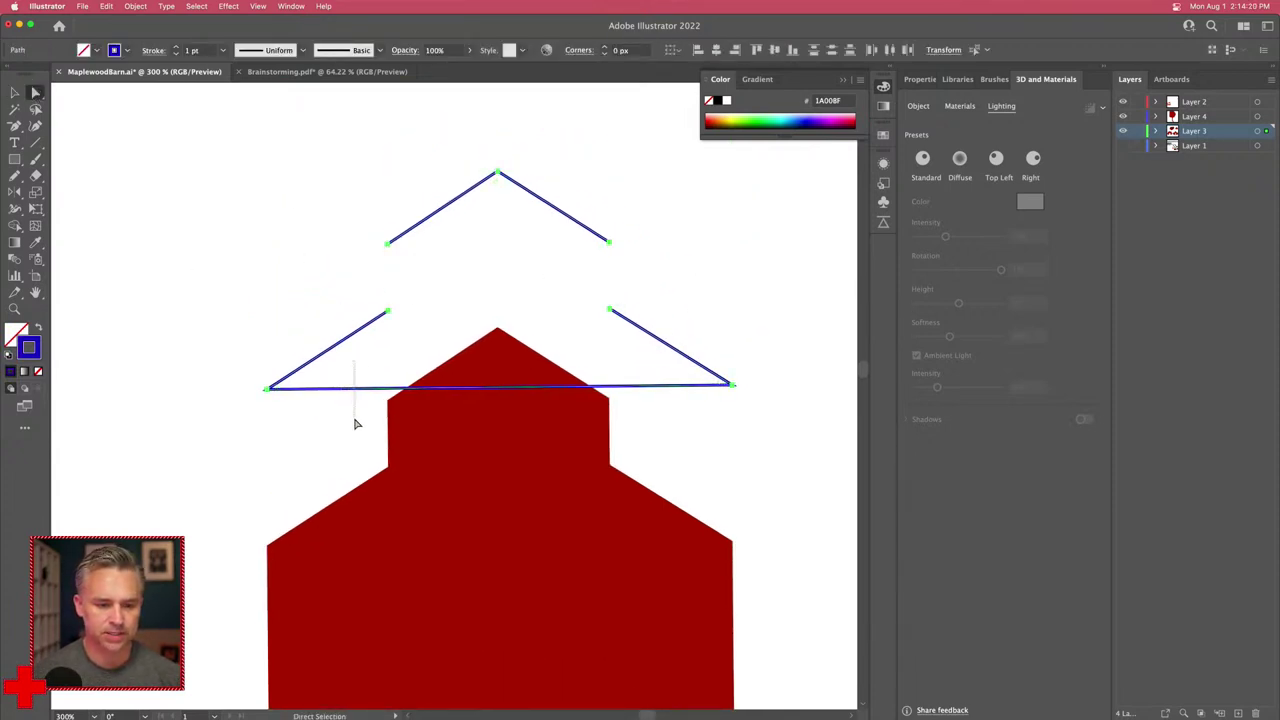
{"action": "key", "text": "Delete"}
{"action": "key", "text": "v"}
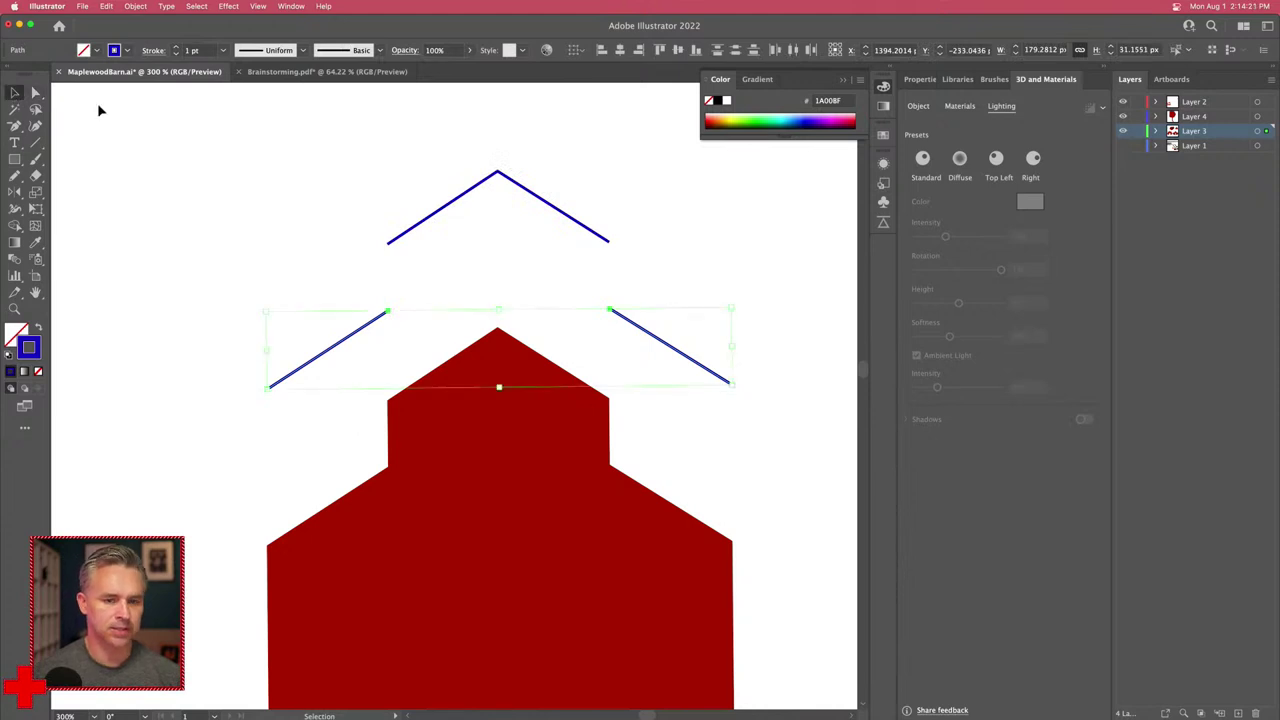
{"action": "left_click", "coordinate": [175, 47]}
{"action": "left_click", "coordinate": [175, 47]}
{"action": "left_click", "coordinate": [175, 47]}
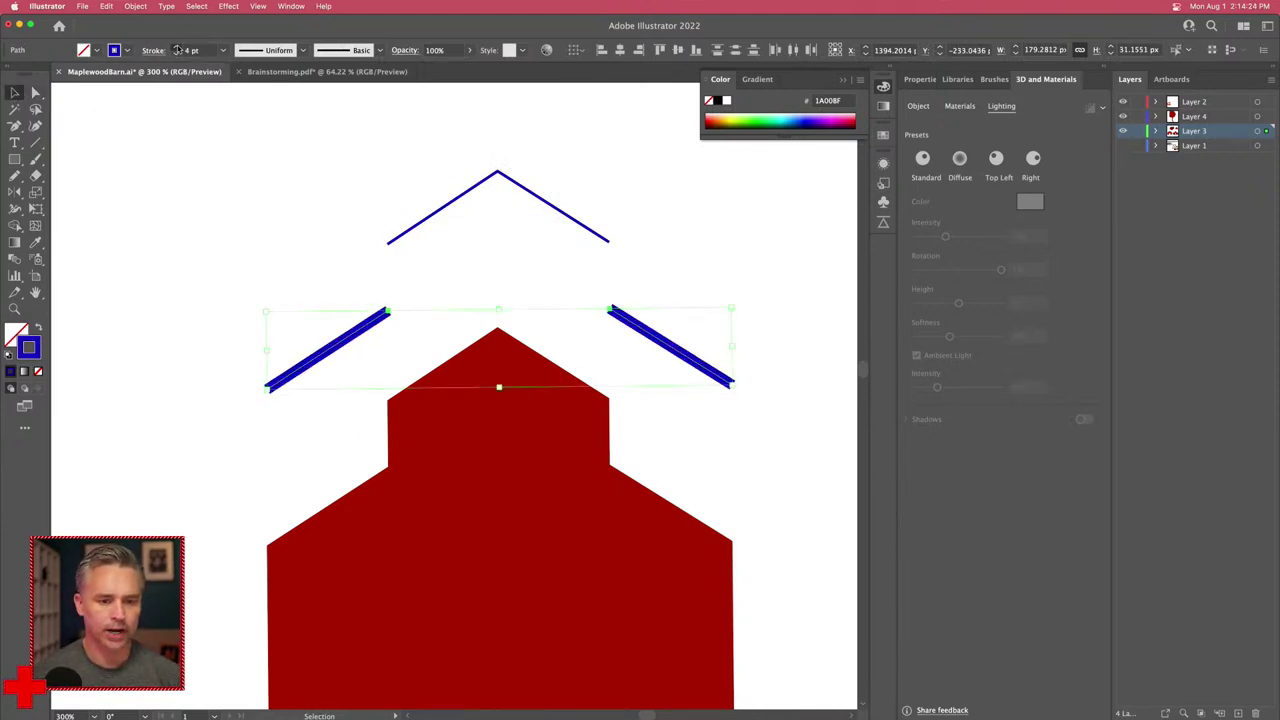
{"action": "left_click", "coordinate": [175, 47]}
{"action": "key", "text": "a"}
{"action": "key", "text": "super+z"}
{"action": "key", "text": "super+z"}
{"action": "key", "text": "super+z"}
{"action": "key", "text": "super+z"}
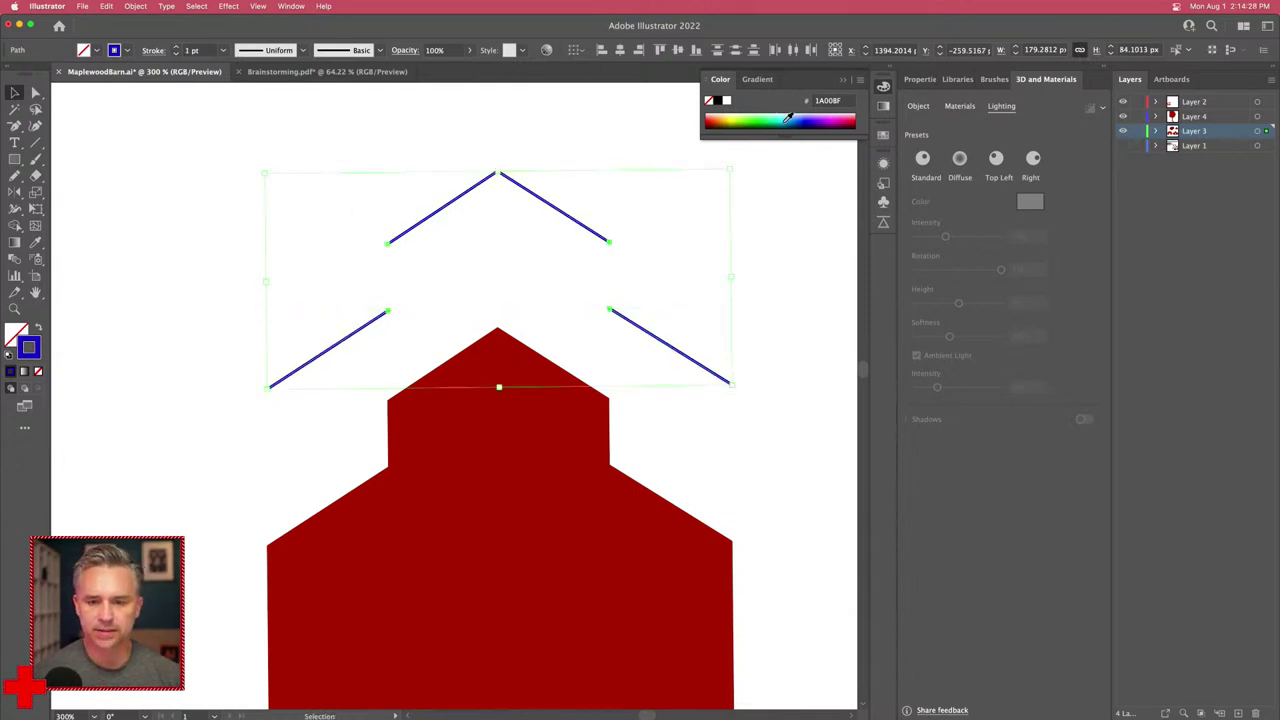
Step: Change the stroke colour of all the roof lines to dark brown 442713
{"action": "left_click", "coordinate": [889, 72]}
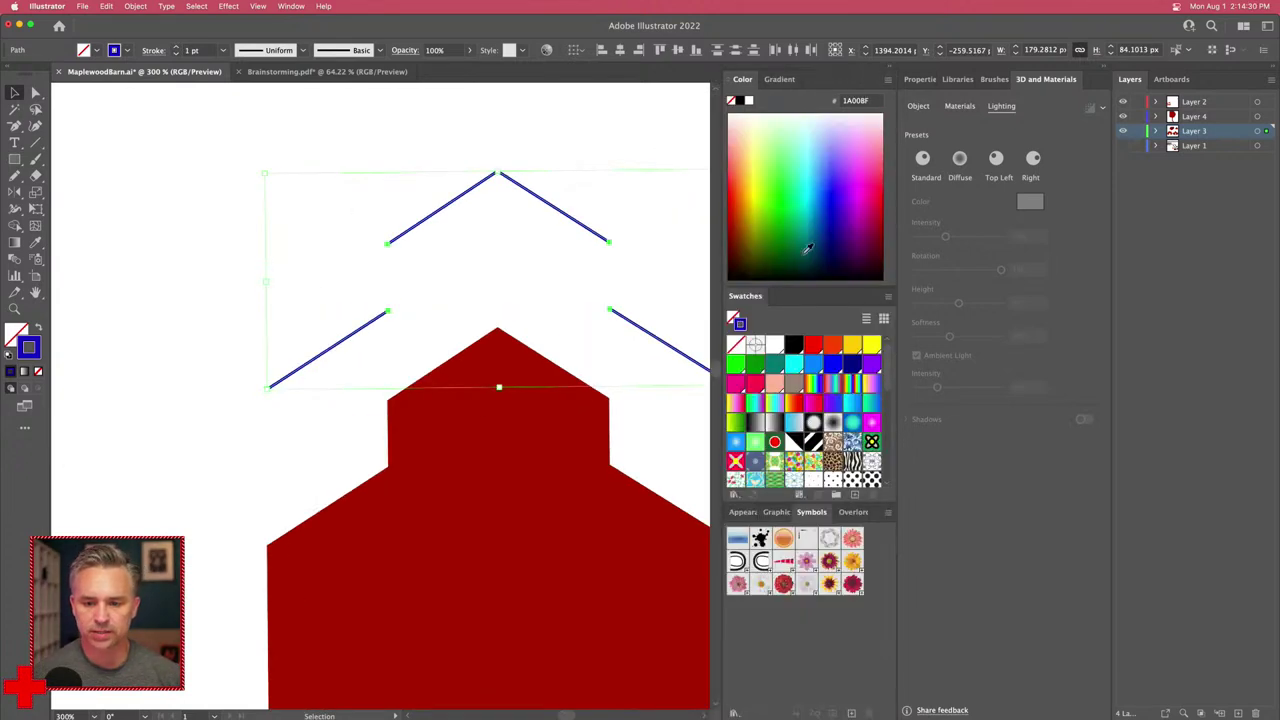
{"action": "left_click", "coordinate": [797, 385]}
{"action": "scroll", "coordinate": [805, 395], "scroll_direction": "down", "scroll_amount": 8}
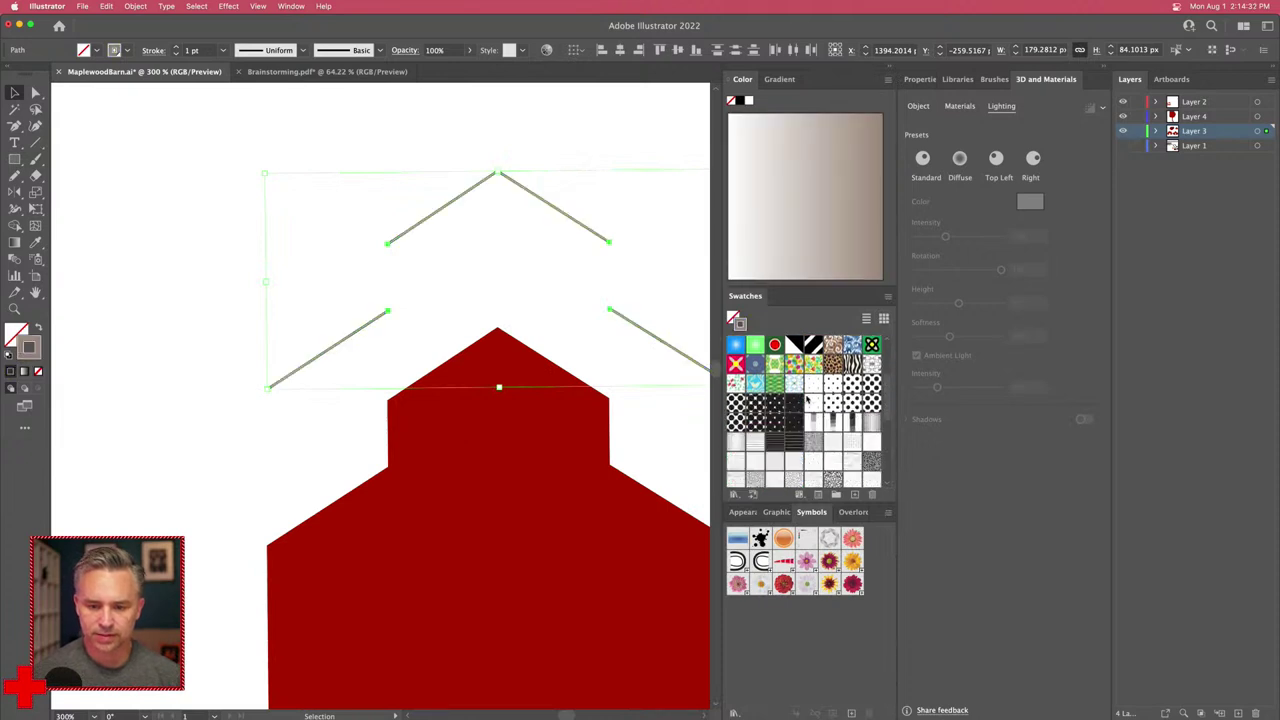
{"action": "left_click", "coordinate": [813, 433]}
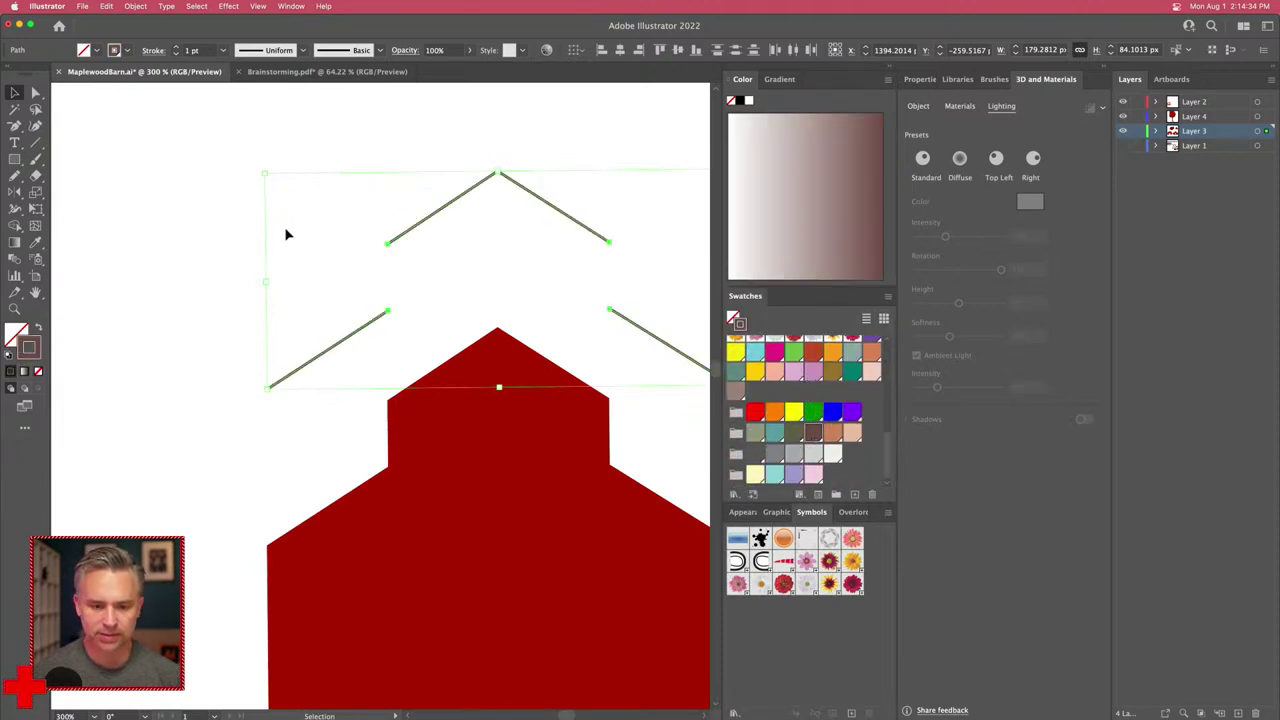
{"action": "double_click", "coordinate": [33, 341]}
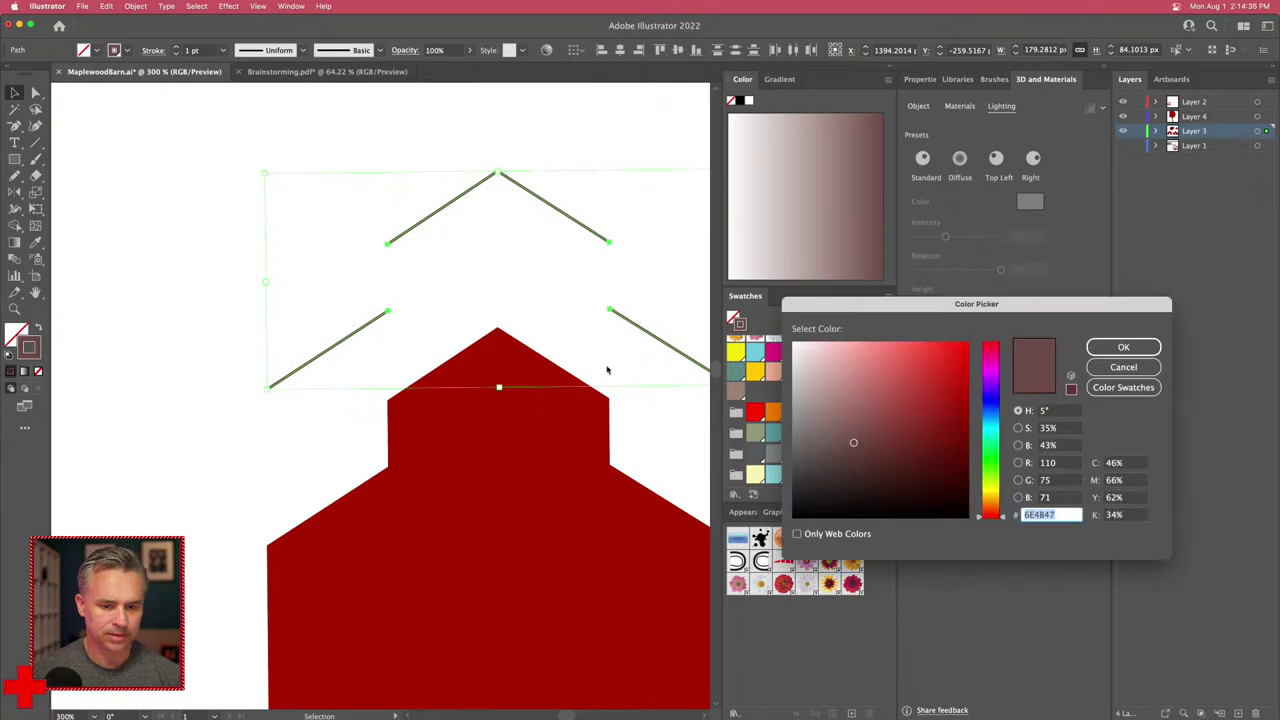
{"action": "mouse_move", "coordinate": [877, 441]}
{"action": "left_mouse_down"}
{"action": "mouse_move", "coordinate": [880, 423]}
{"action": "mouse_move", "coordinate": [913, 440]}
{"action": "left_mouse_up"}
{"action": "left_click_drag", "start_coordinate": [990, 515], "coordinate": [993, 512]}
{"action": "left_click_drag", "start_coordinate": [916, 478], "coordinate": [918, 471]}
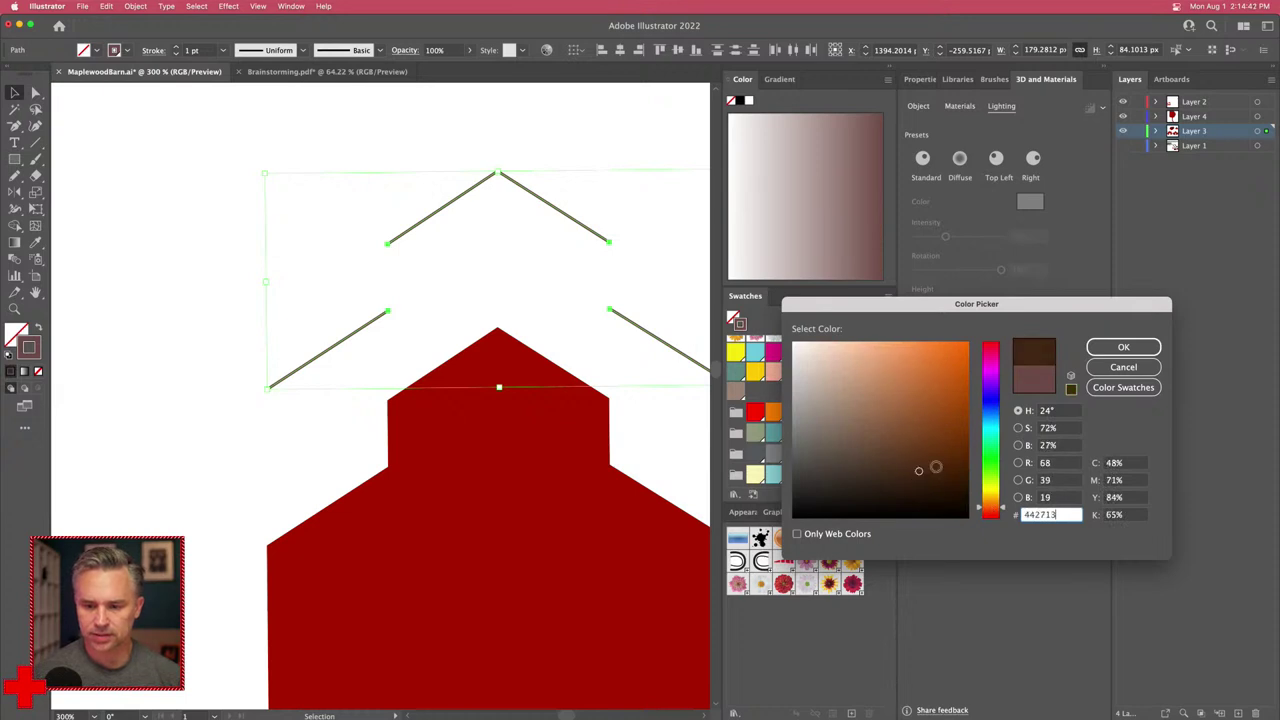
{"action": "left_click", "coordinate": [1096, 348]}
{"action": "scroll", "coordinate": [240, 154], "scroll_direction": "right", "scroll_amount": 5}
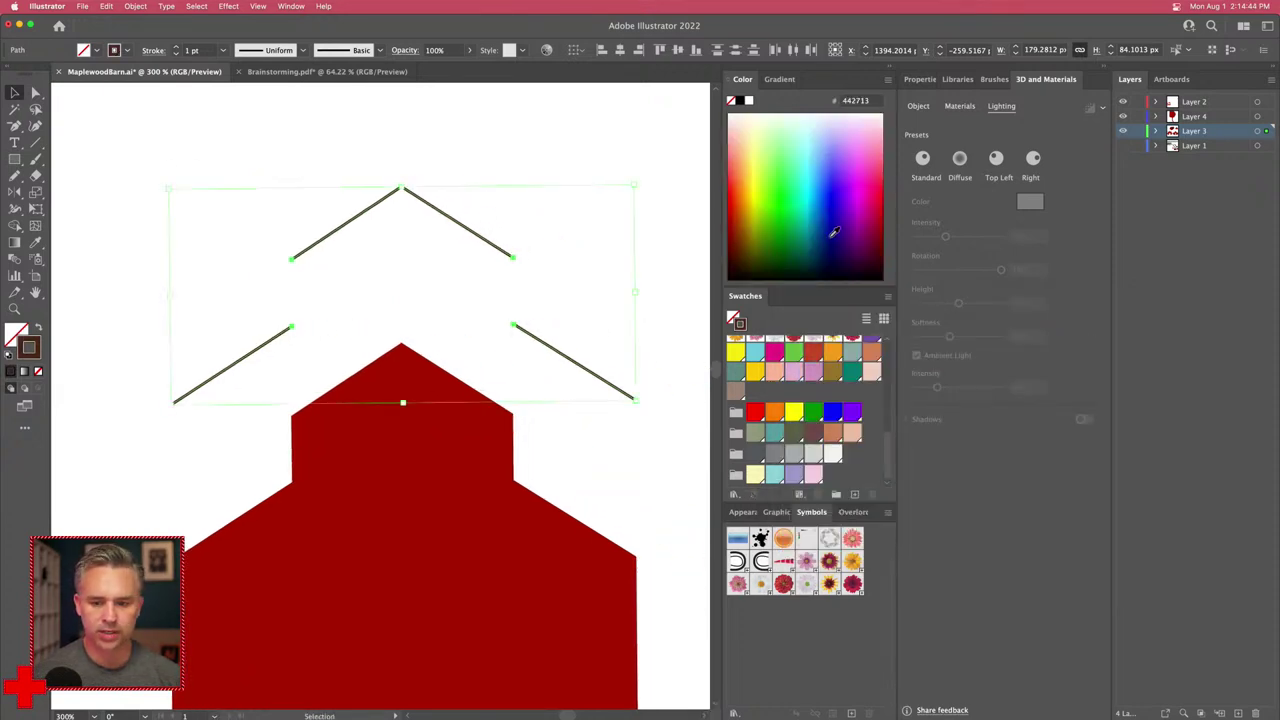
Step: Set the roof lines' stroke weight to 5 pt and move them down onto the red barn's roof edges
{"action": "left_click", "coordinate": [920, 79]}
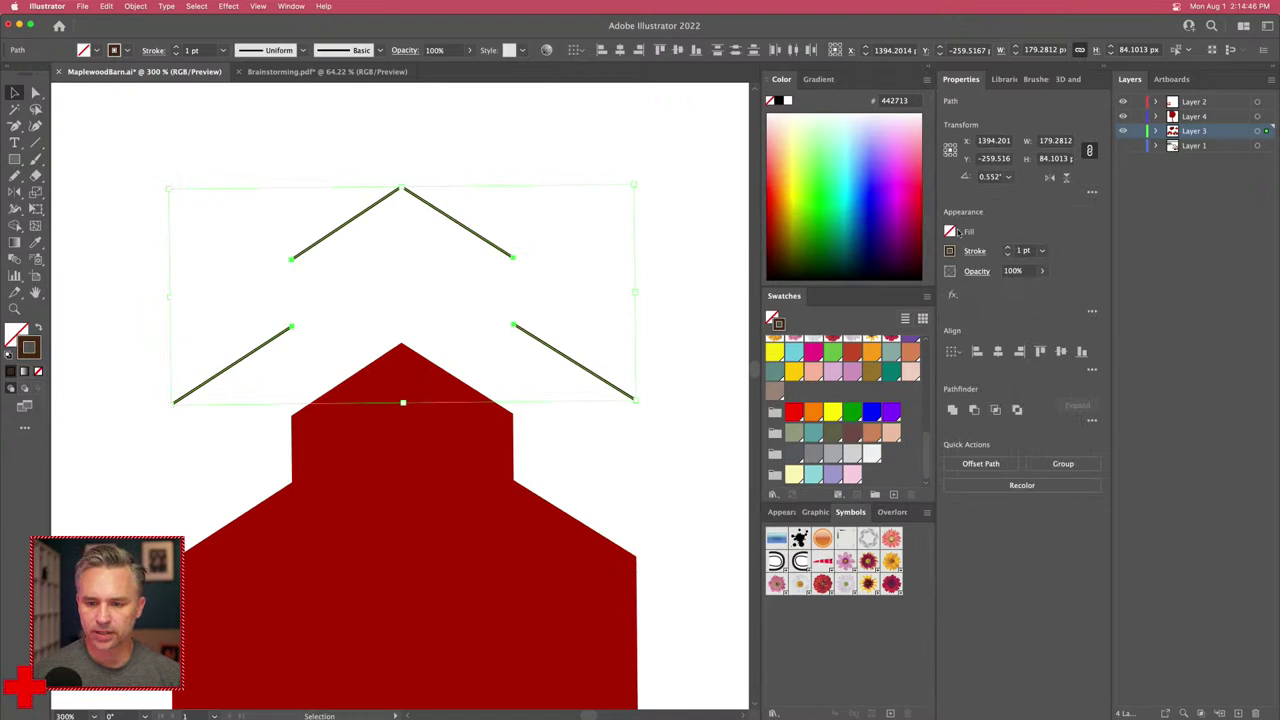
{"action": "left_click", "coordinate": [973, 251]}
{"action": "left_click", "coordinate": [882, 267]}
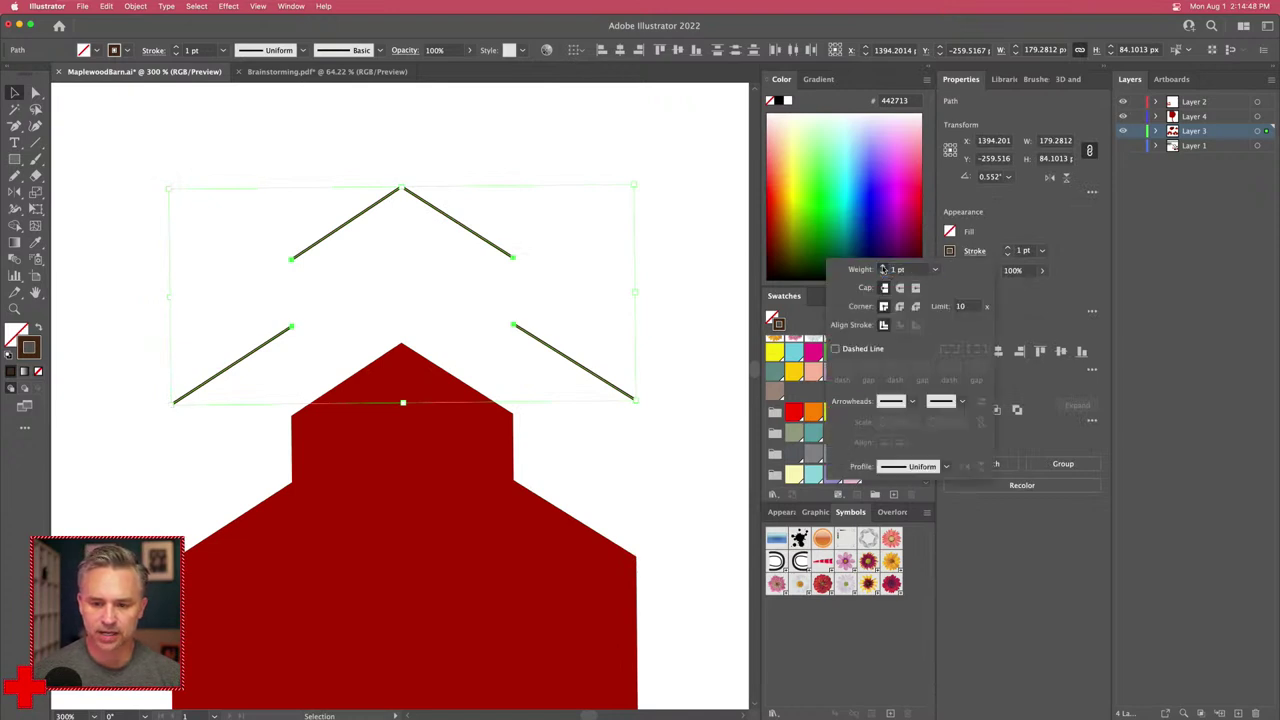
{"action": "left_click", "coordinate": [882, 267]}
{"action": "left_click", "coordinate": [882, 267]}
{"action": "left_click", "coordinate": [882, 267]}
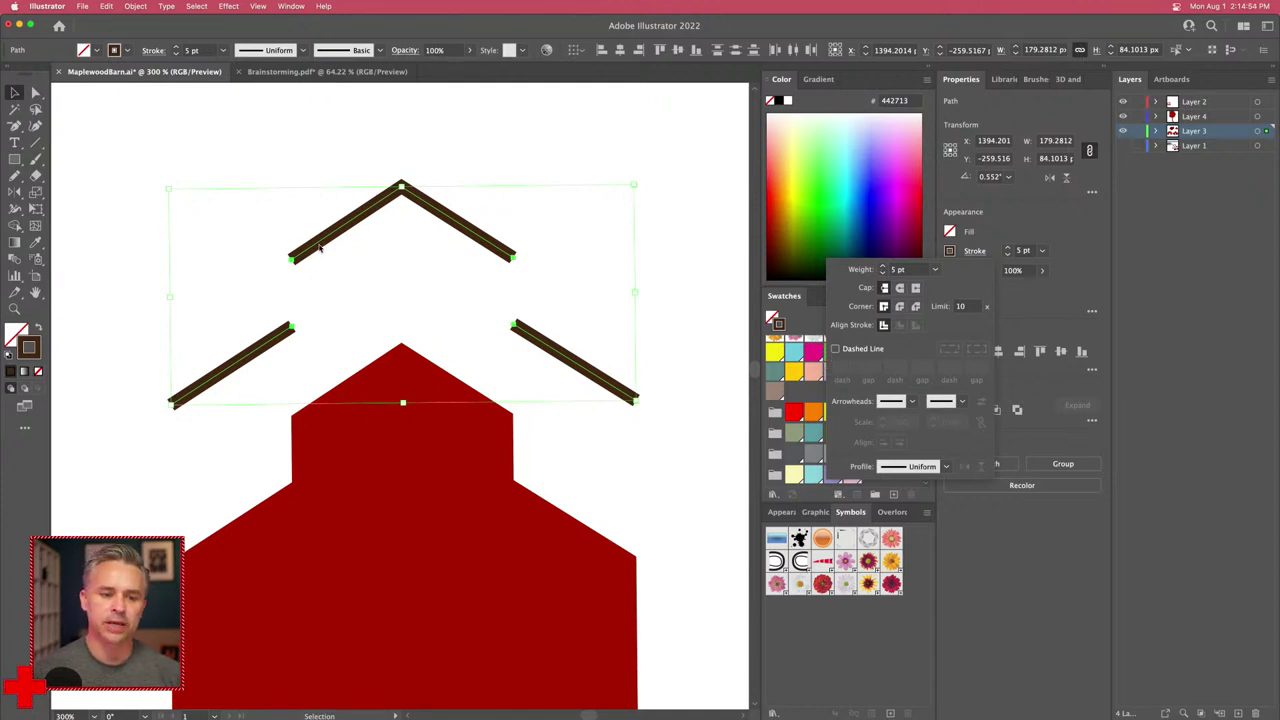
{"action": "left_click_drag", "start_coordinate": [348, 232], "coordinate": [349, 380]}
{"action": "left_click_drag", "start_coordinate": [126, 352], "coordinate": [171, 209]}
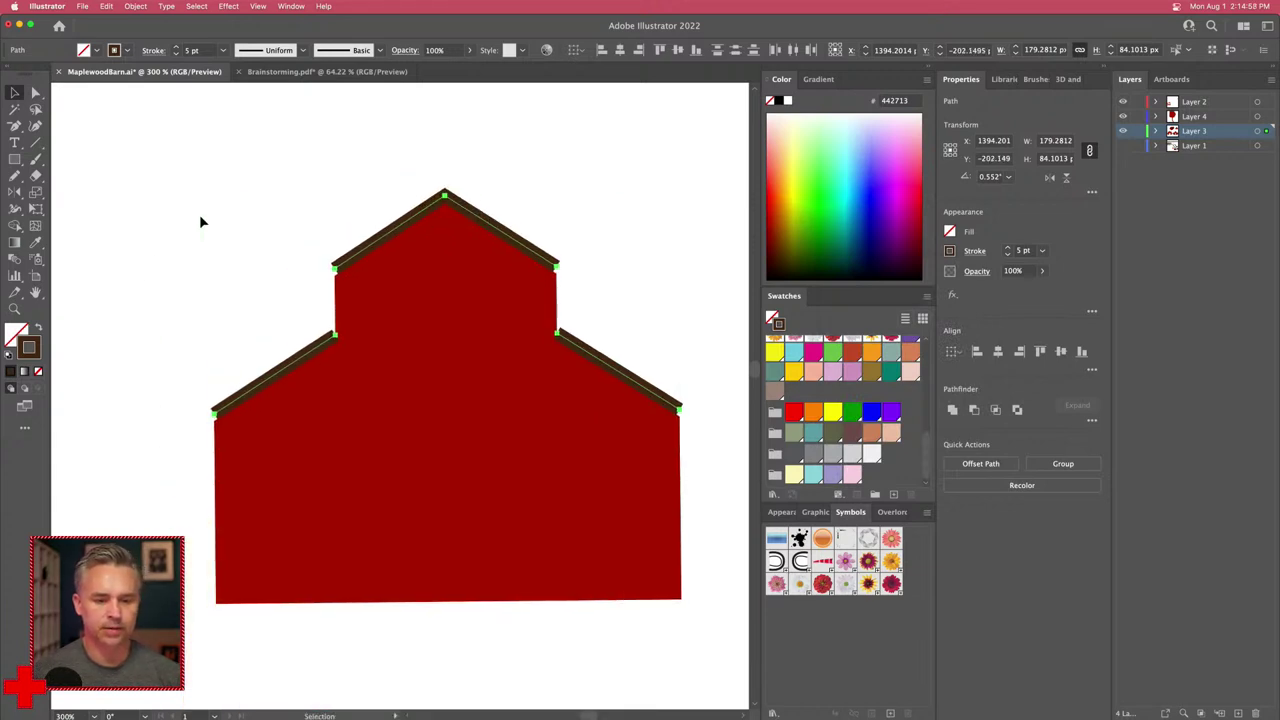
Step: Extend both lower ends of the upper roof line outward past the barn walls along the slope to form overhanging eaves
{"action": "left_click", "coordinate": [297, 142]}
{"action": "left_click", "coordinate": [35, 92]}
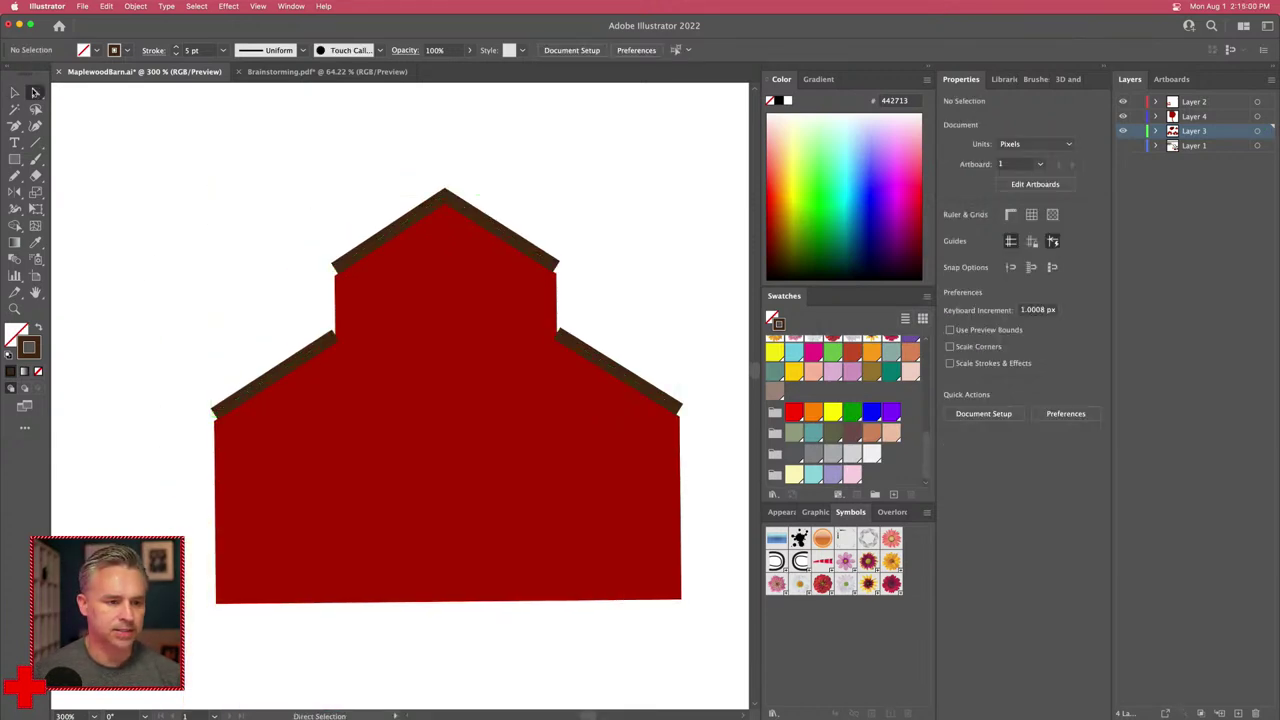
{"action": "left_click", "coordinate": [336, 271]}
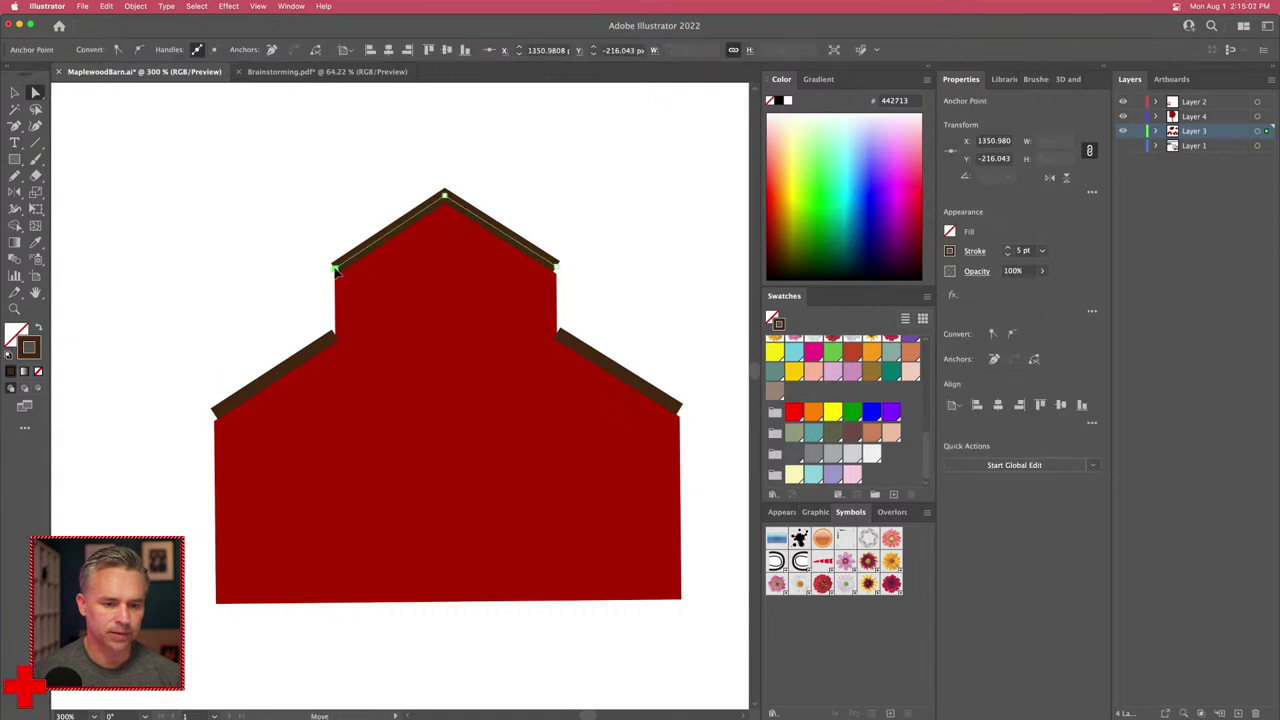
{"action": "left_click_drag", "start_coordinate": [336, 271], "coordinate": [321, 284]}
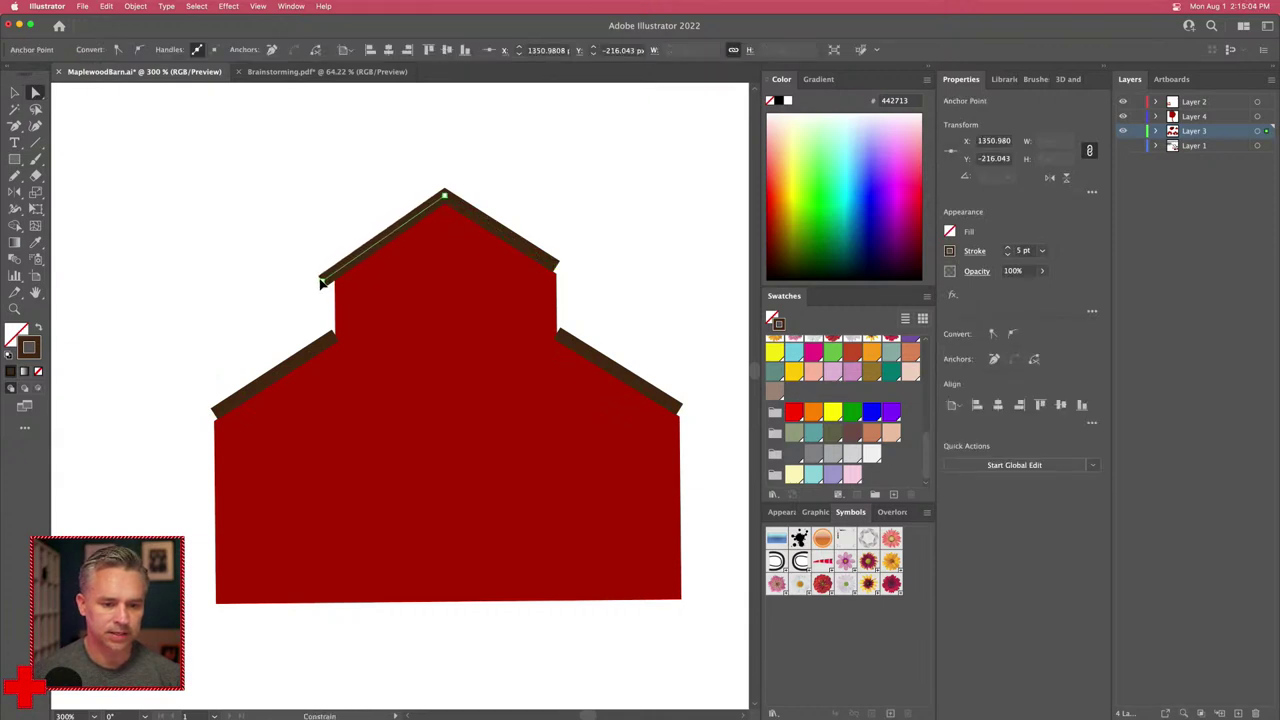
{"action": "left_click", "coordinate": [558, 267]}
{"action": "left_click_drag", "start_coordinate": [558, 267], "coordinate": [576, 282]}
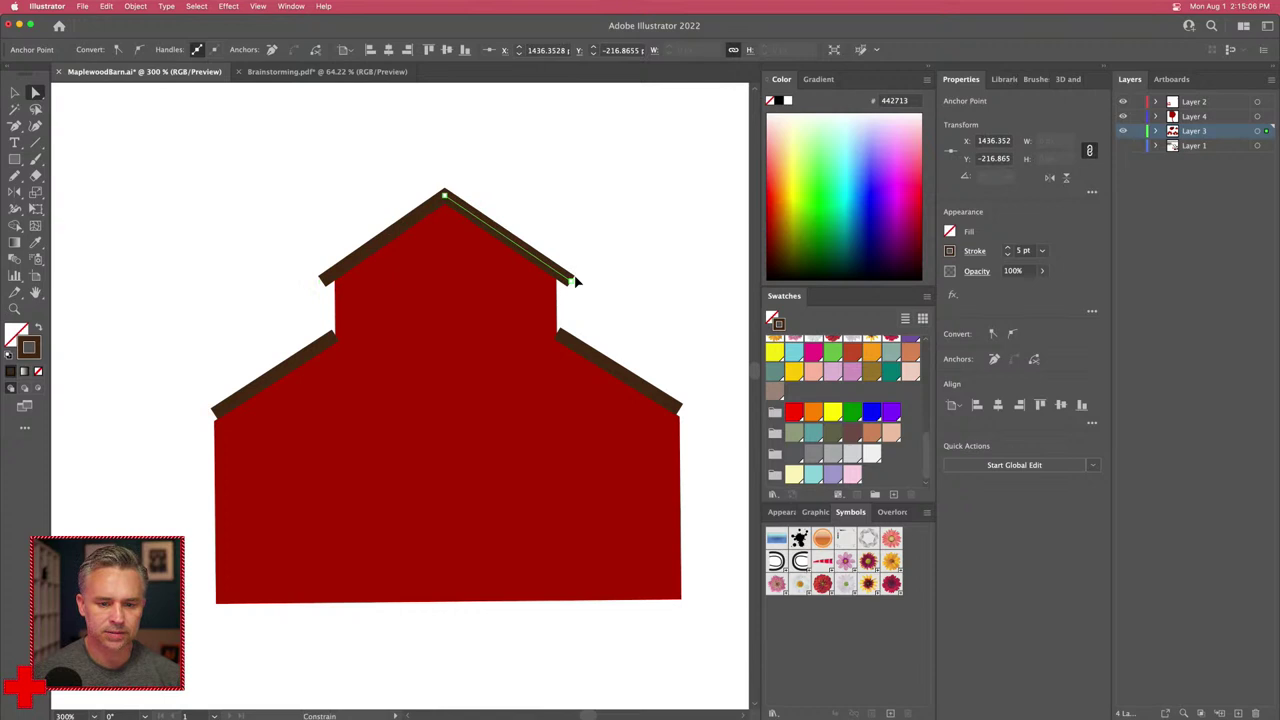
Step: Extend the outer ends of the two lower roof lines slightly past the barn's side walls
{"action": "left_click", "coordinate": [669, 409]}
{"action": "left_click_drag", "start_coordinate": [677, 417], "coordinate": [694, 422]}
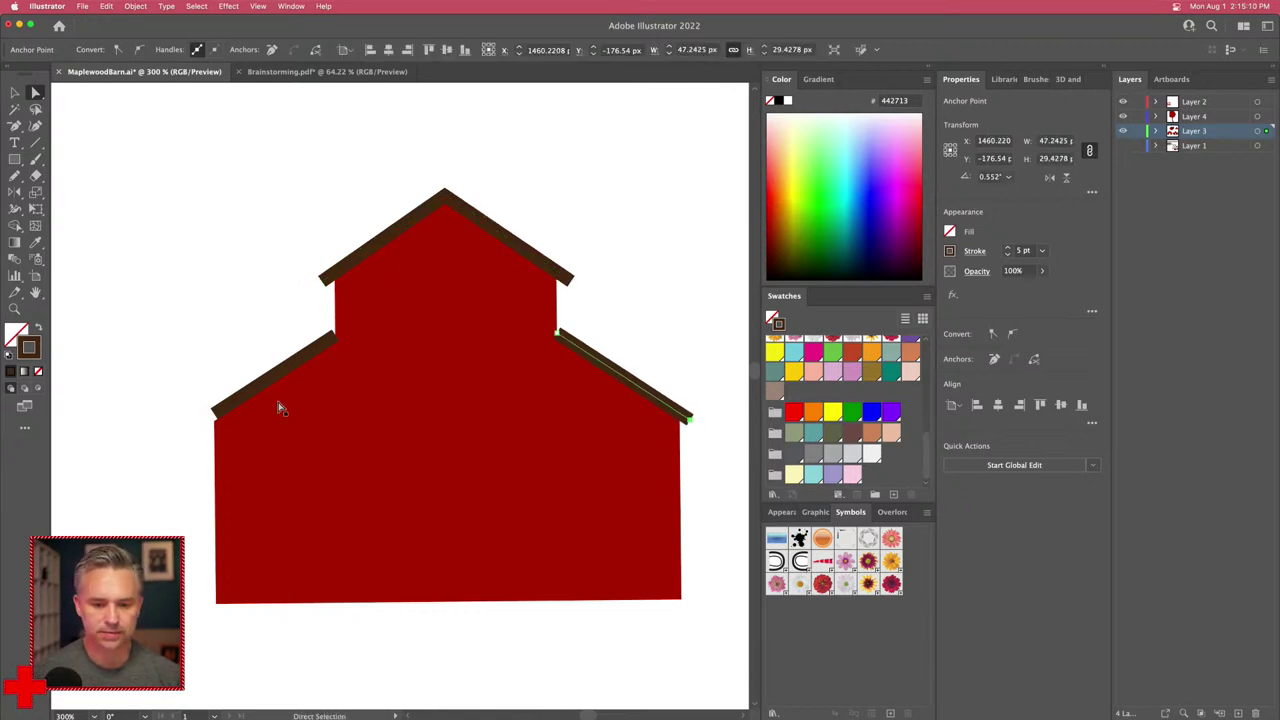
{"action": "left_click", "coordinate": [214, 414]}
{"action": "left_click_drag", "start_coordinate": [214, 416], "coordinate": [208, 424]}
Step: Group the red barn shape together with all its brown roof lines
{"action": "key", "text": "v"}
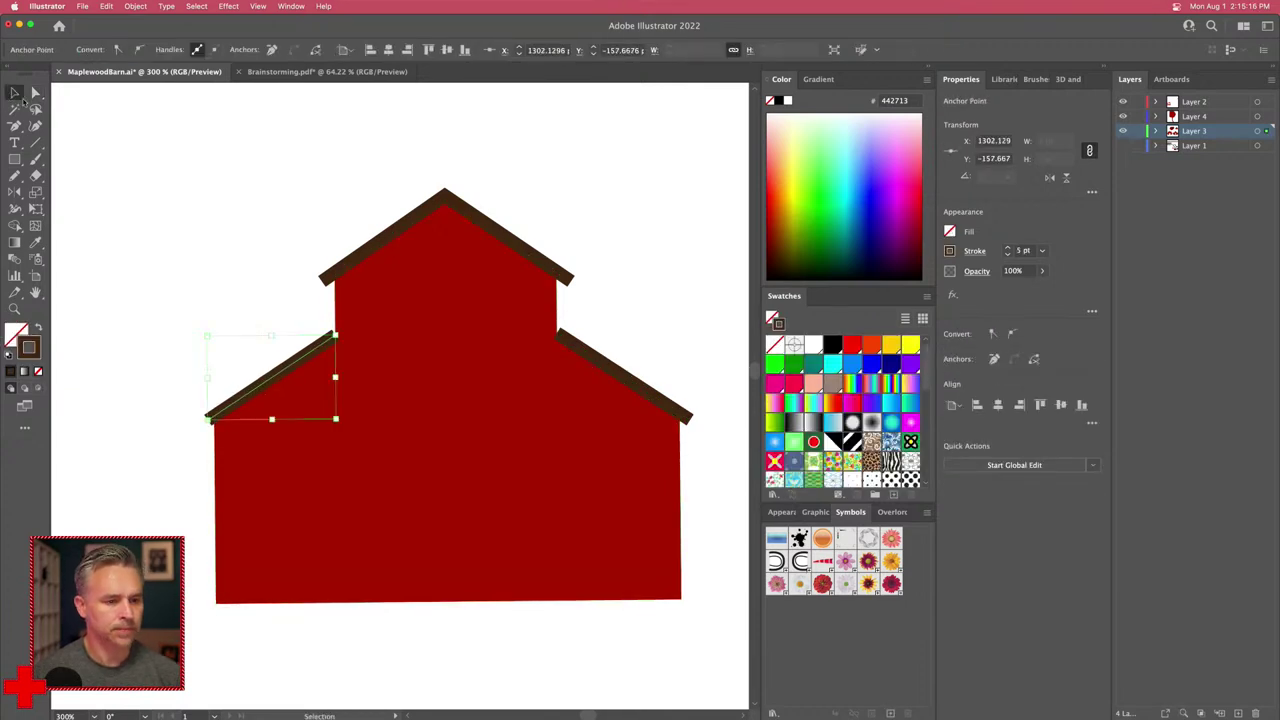
{"action": "left_click_drag", "start_coordinate": [250, 152], "coordinate": [606, 526]}
{"action": "right_click", "coordinate": [423, 329]}
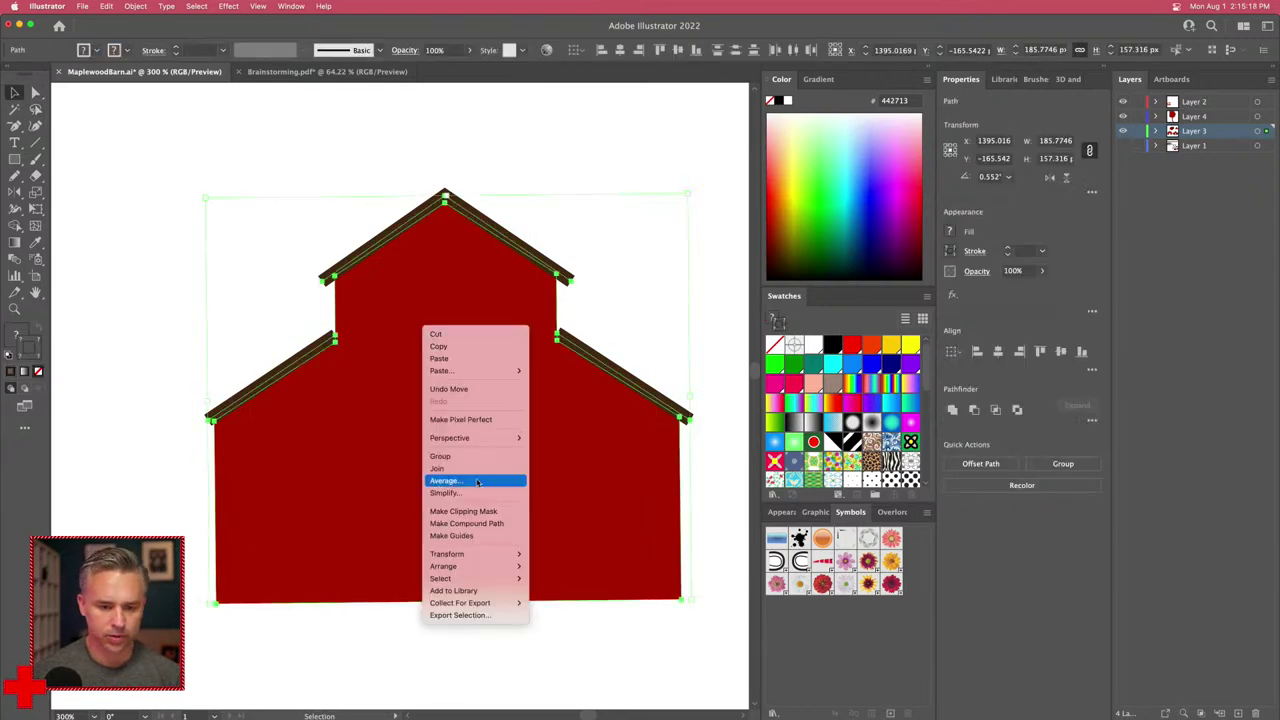
{"action": "left_click", "coordinate": [441, 456]}
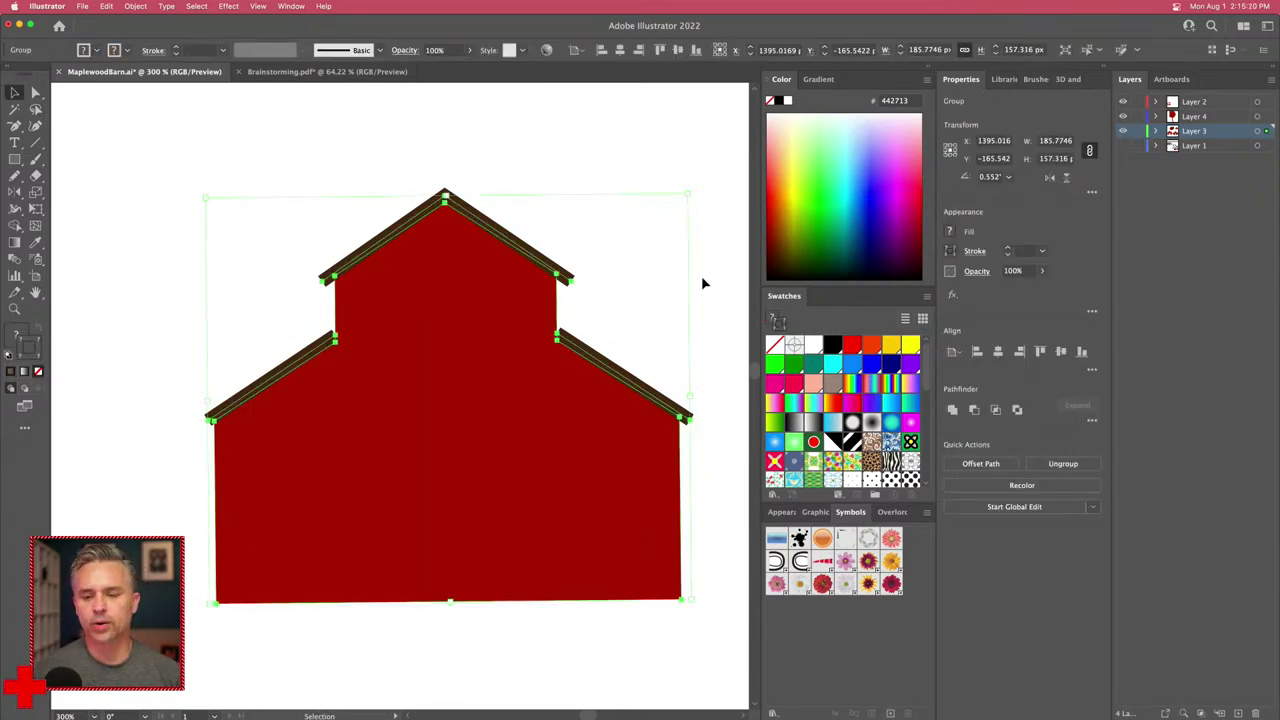
Step: Extrude the barn group in 3D and rotate it freely to about X 169°, Y 163°, Z -177°
{"action": "left_click", "coordinate": [1066, 79]}
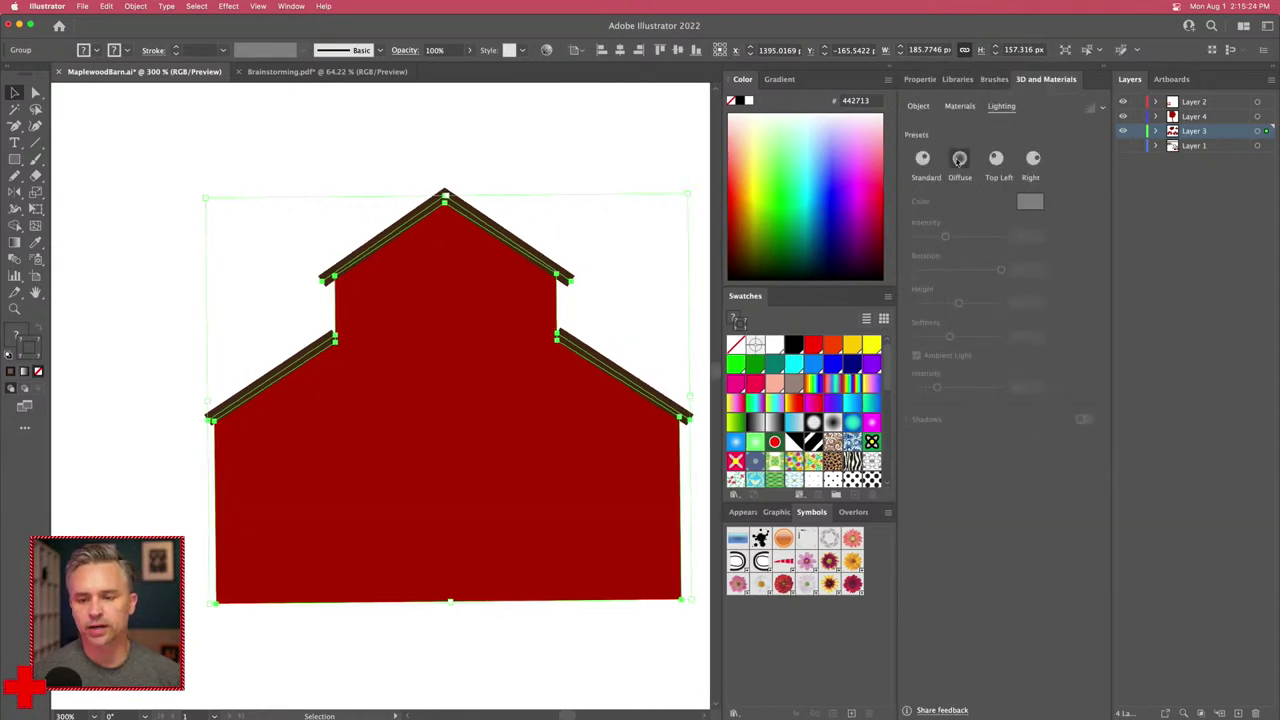
{"action": "left_click", "coordinate": [918, 106]}
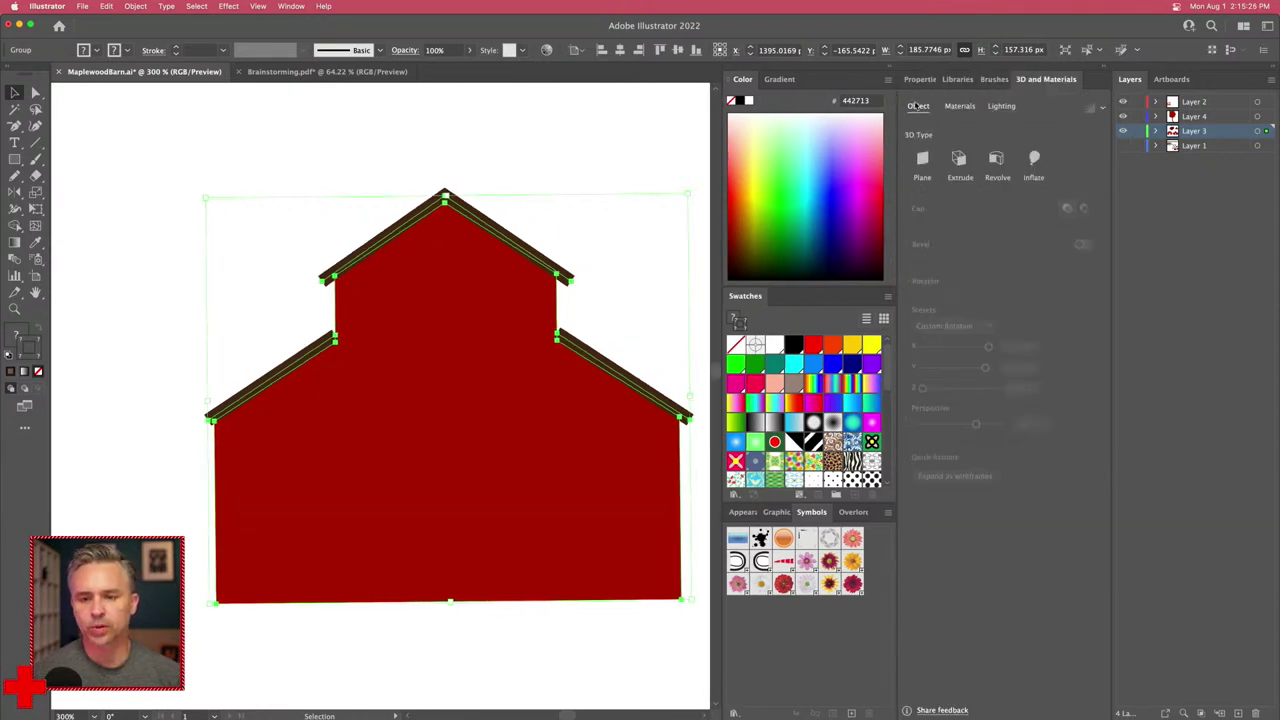
{"action": "left_click", "coordinate": [958, 159]}
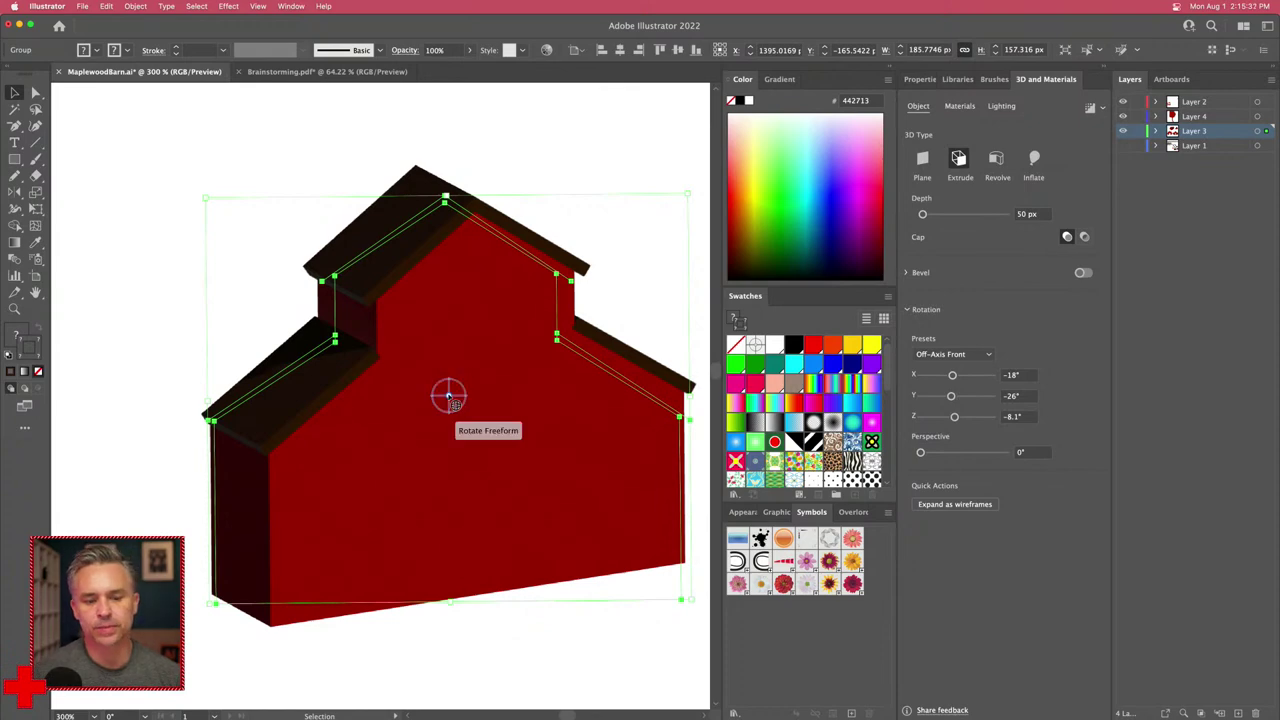
{"action": "left_click_drag", "start_coordinate": [452, 400], "coordinate": [389, 376]}
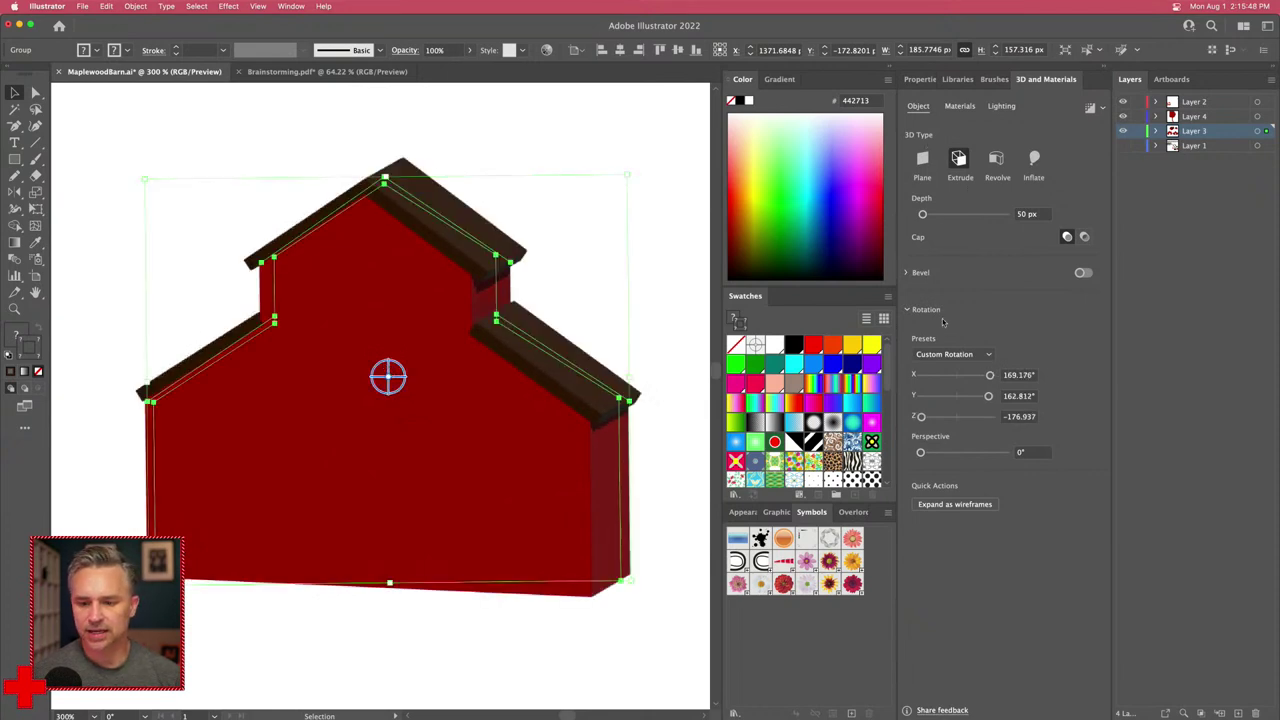
Step: Set the extruded barn's depth to 275 px and its perspective to 52°, and deselect it
{"action": "left_click_drag", "start_coordinate": [924, 215], "coordinate": [932, 215]}
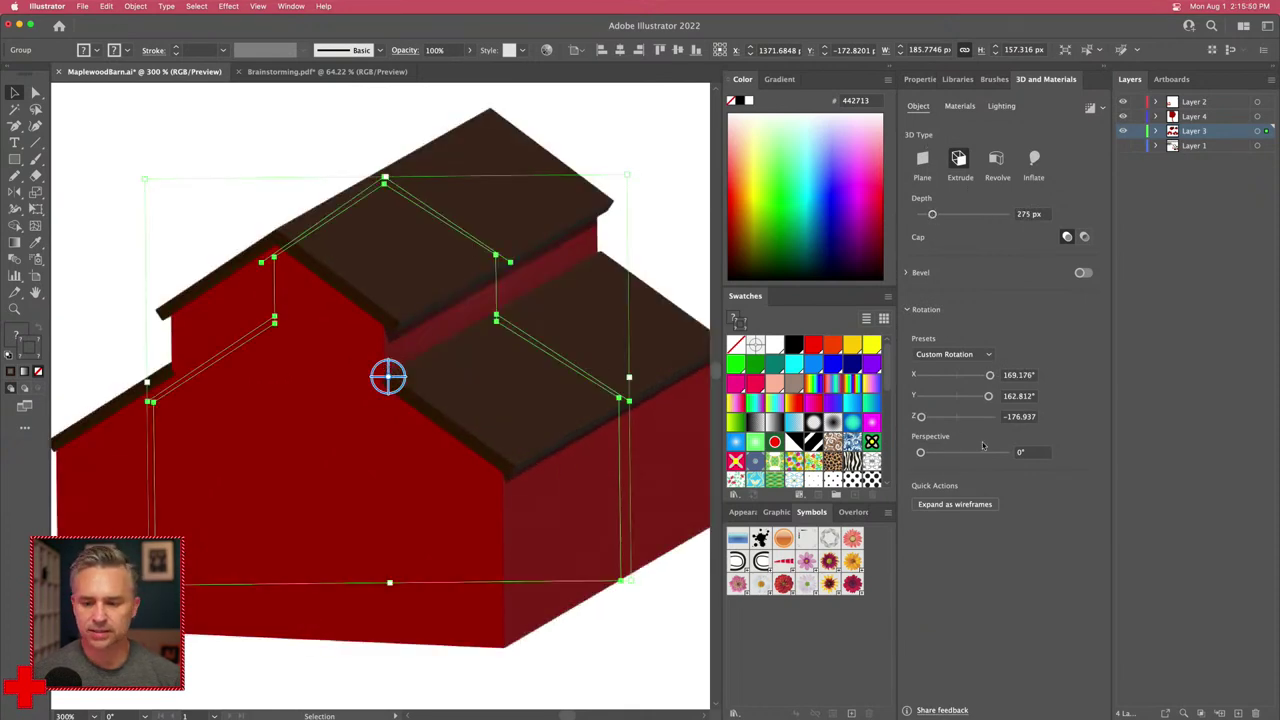
{"action": "left_click_drag", "start_coordinate": [920, 452], "coordinate": [948, 453]}
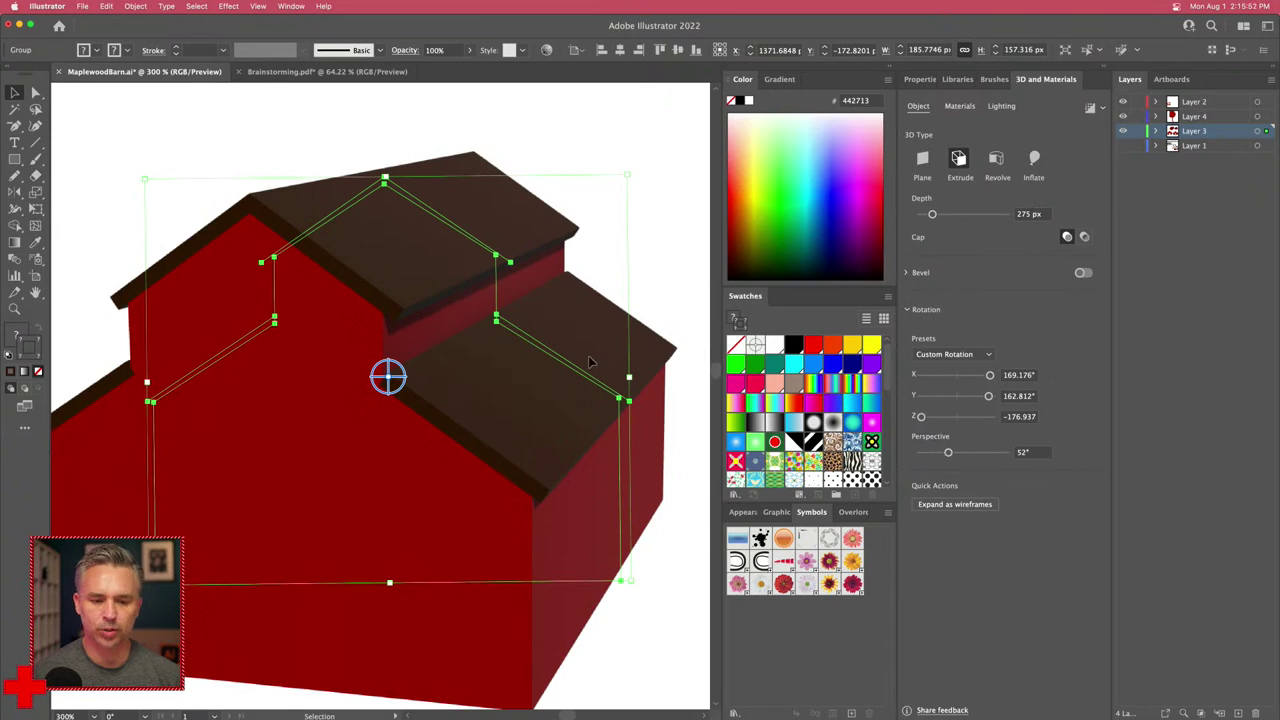
{"action": "scroll", "coordinate": [590, 362], "scroll_direction": "left", "scroll_amount": 5}
{"action": "scroll", "coordinate": [590, 362], "scroll_direction": "down", "scroll_amount": 2}
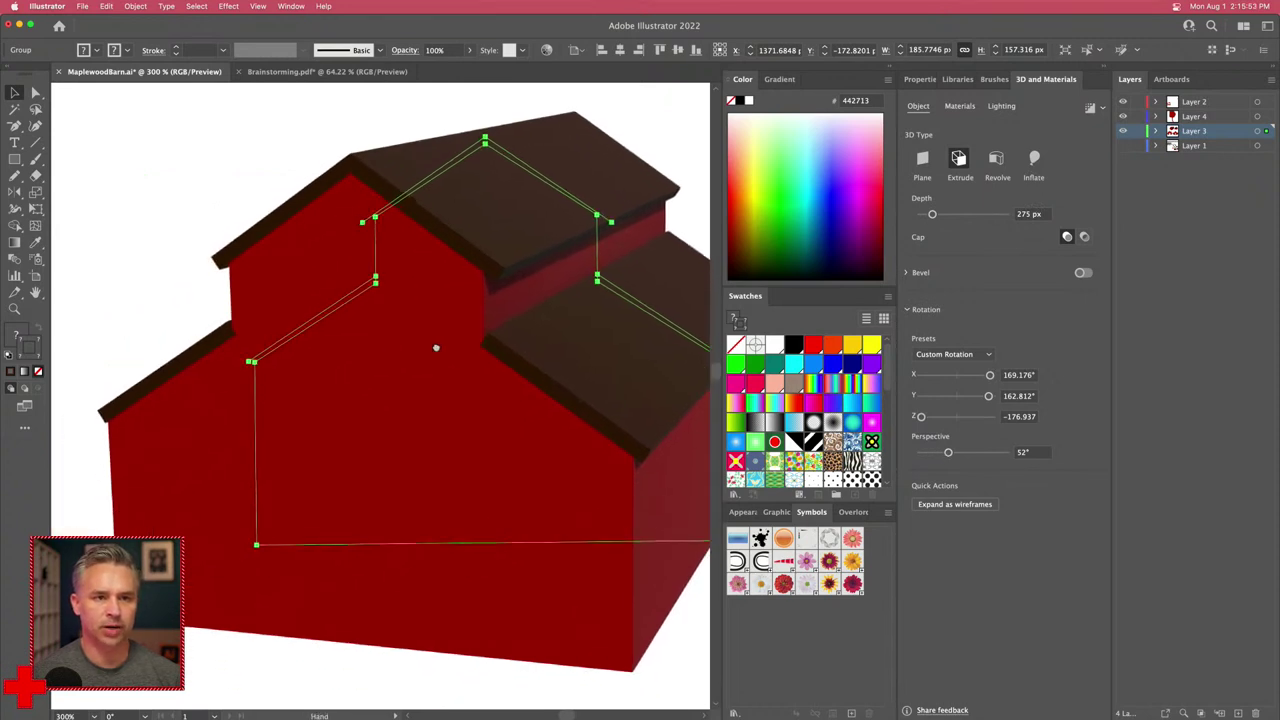
{"action": "left_click", "coordinate": [1105, 66]}
{"action": "scroll", "coordinate": [325, 245], "scroll_direction": "left", "scroll_amount": 4}
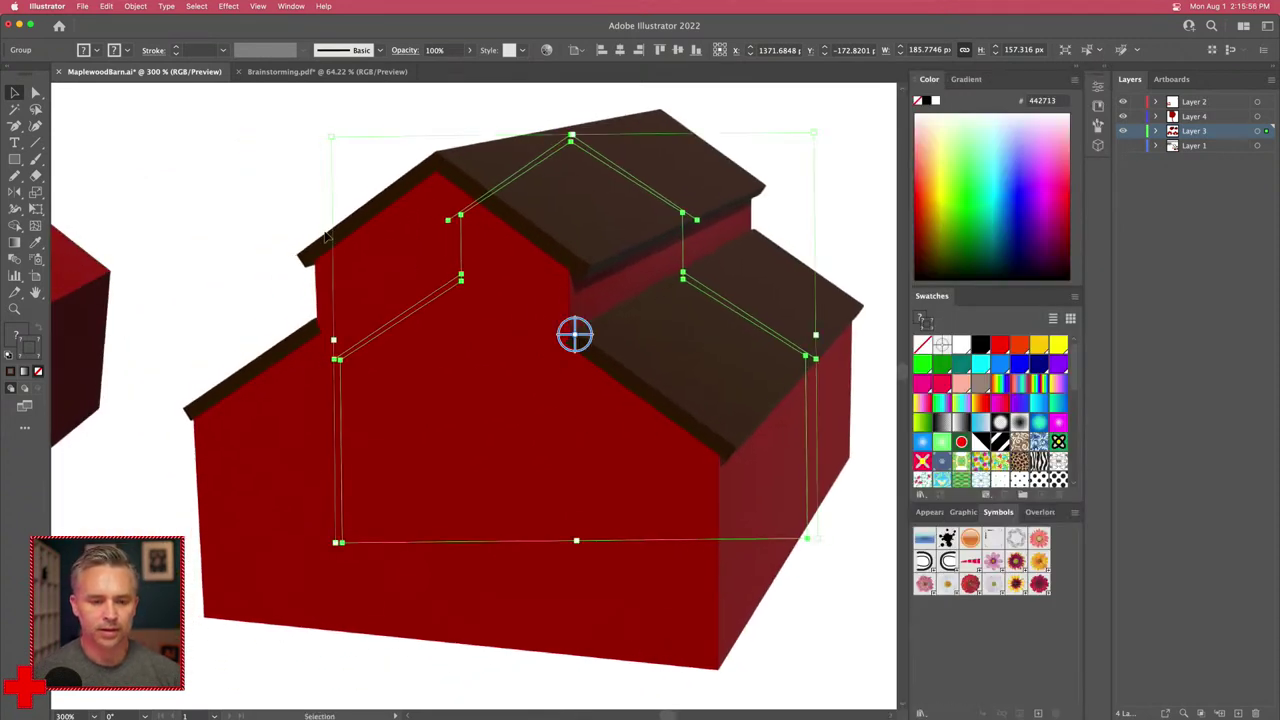
{"action": "left_click", "coordinate": [290, 200]}
{"action": "key", "text": "super+minus"}
{"action": "key", "text": "super+minus"}
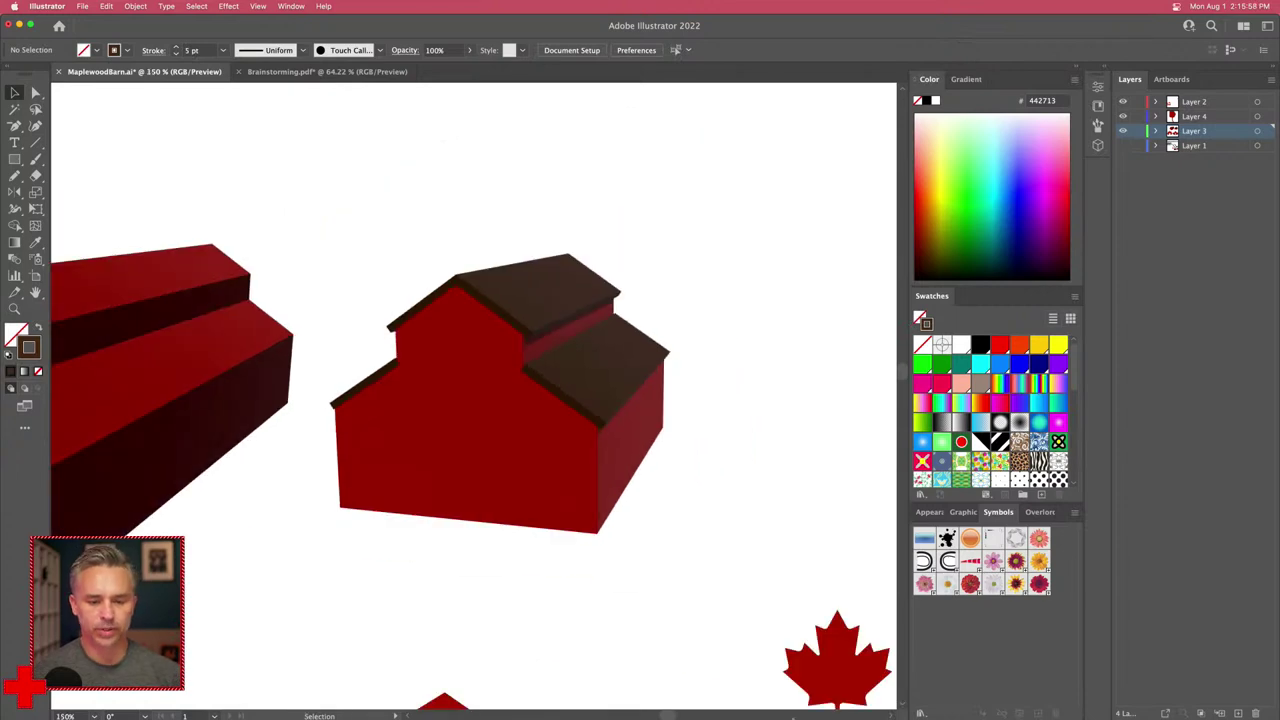
Step: Switch to Chrome to examine the barn on the Maplewood Barn Theatre home page, and return to Illustrator
{"action": "left_click", "coordinate": [694, 703]}
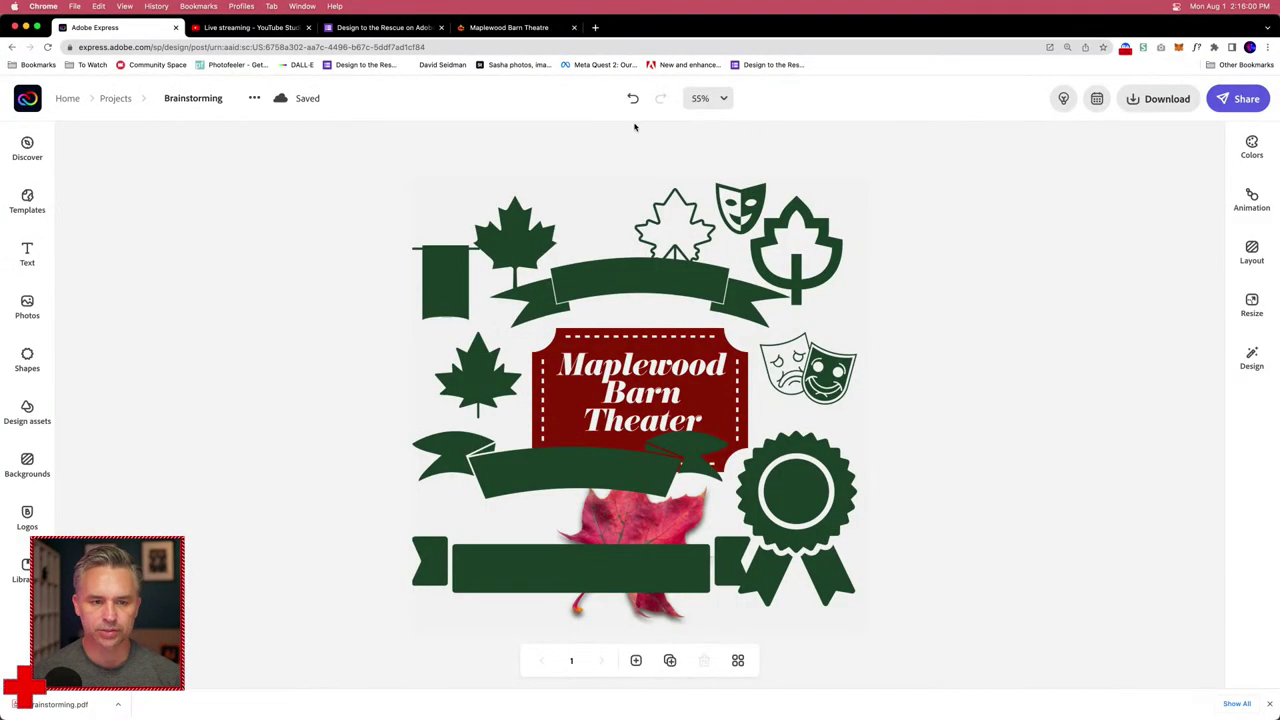
{"action": "left_click", "coordinate": [510, 27]}
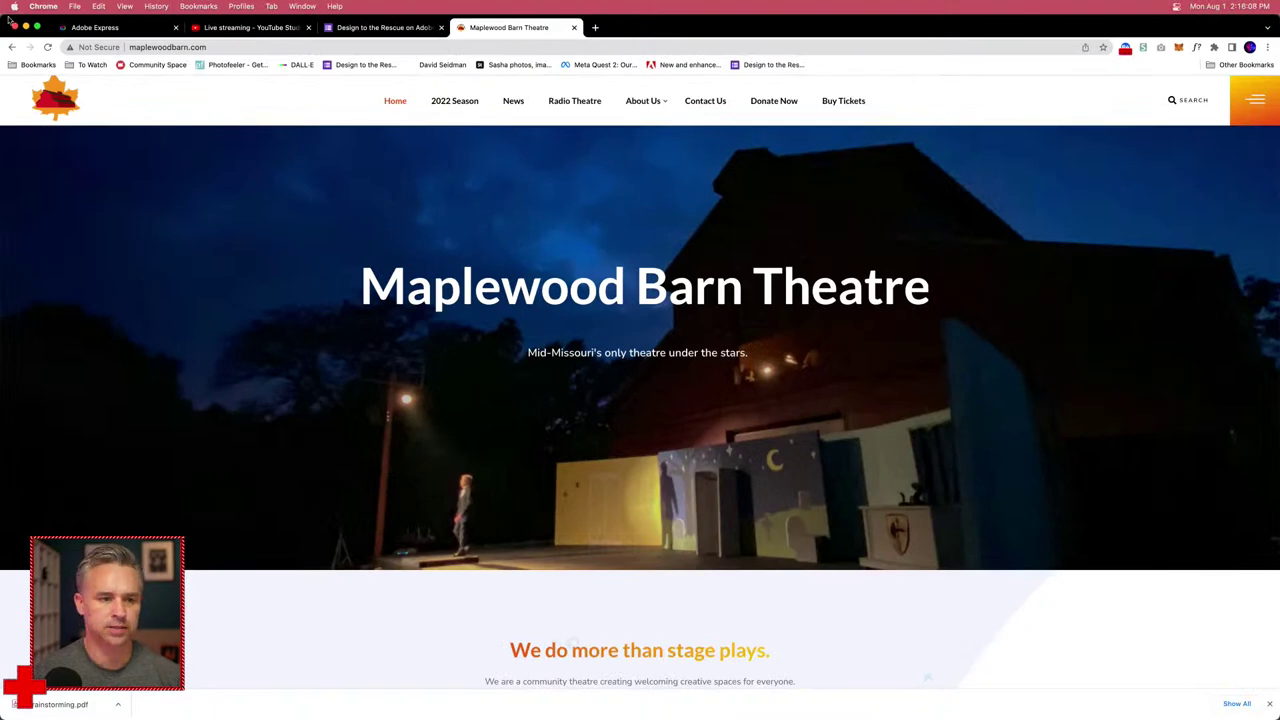
{"action": "left_click", "coordinate": [25, 27]}
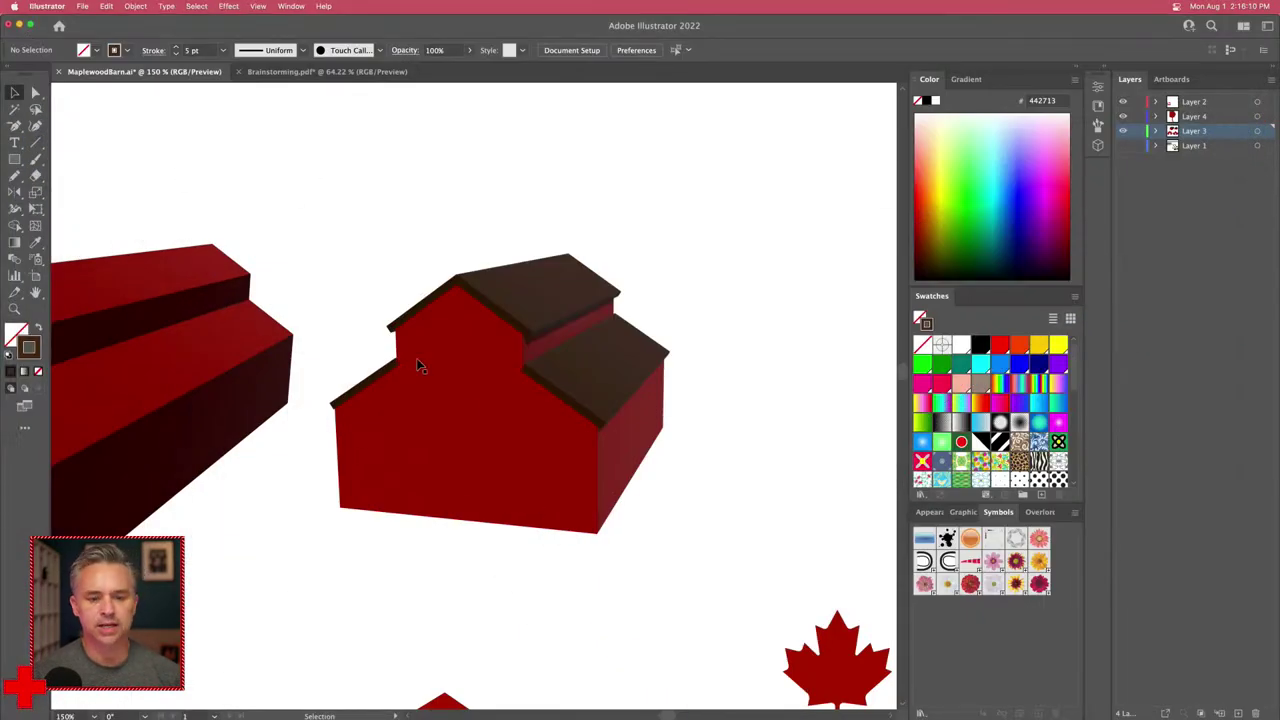
Step: Delete the older all-red 3D barn beside the brown-roofed one
{"action": "left_click", "coordinate": [465, 412]}
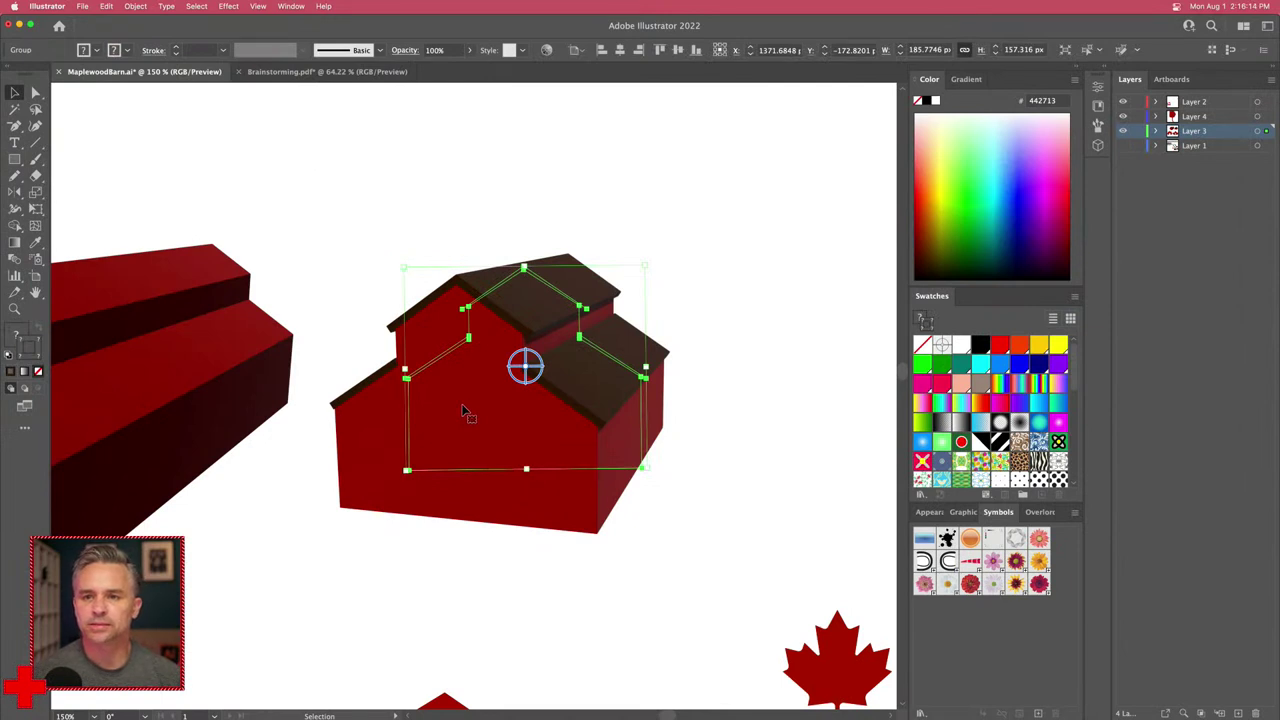
{"action": "left_click", "coordinate": [381, 210]}
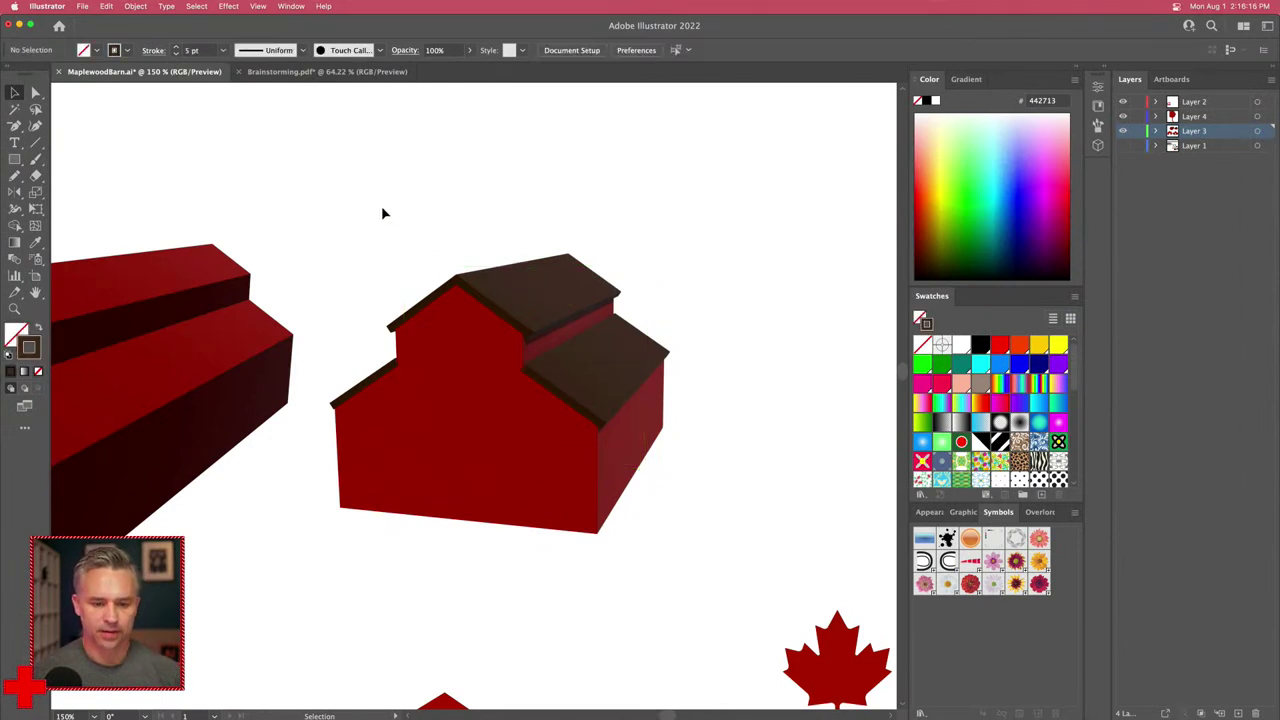
{"action": "key", "text": "super+minus"}
{"action": "key", "text": "super+minus"}
{"action": "left_click", "coordinate": [322, 358]}
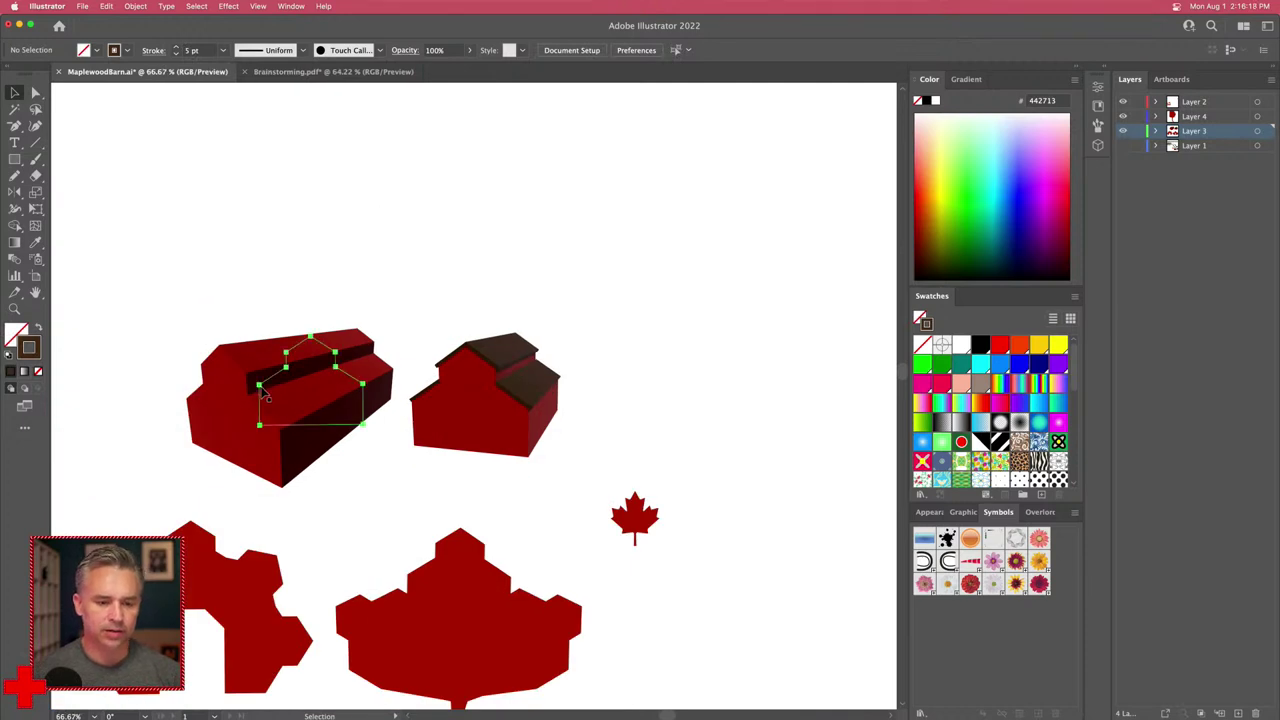
{"action": "key", "text": "Delete"}
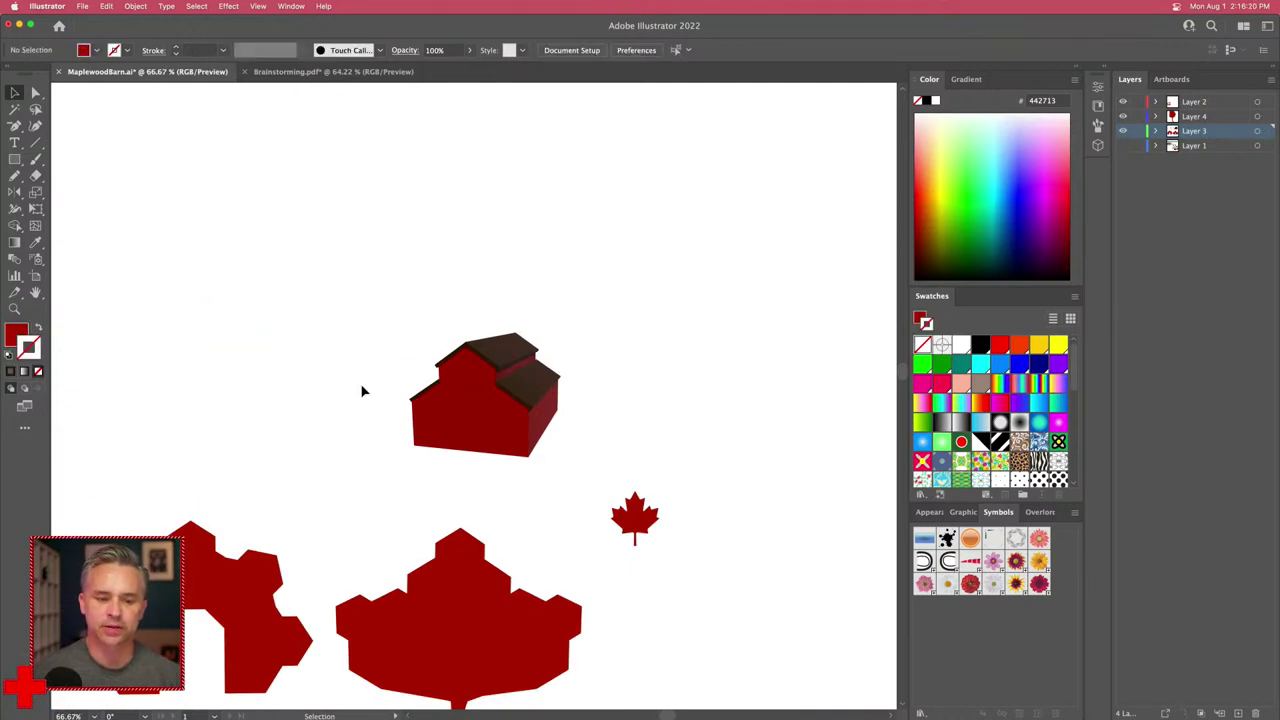
Step: Move the small red maple leaf to the empty area above and left of the 3D barn
{"action": "left_click", "coordinate": [420, 390]}
{"action": "key", "text": "super+equal"}
{"action": "key", "text": "super+equal"}
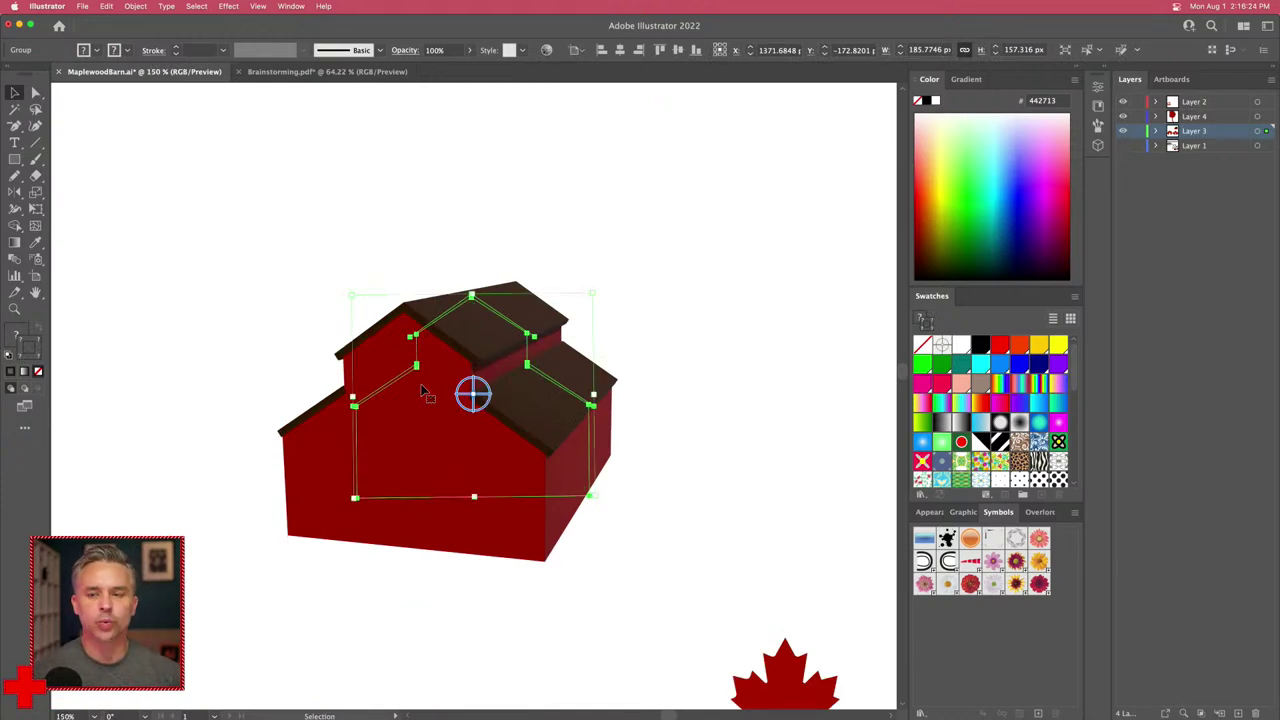
{"action": "left_click", "coordinate": [227, 262]}
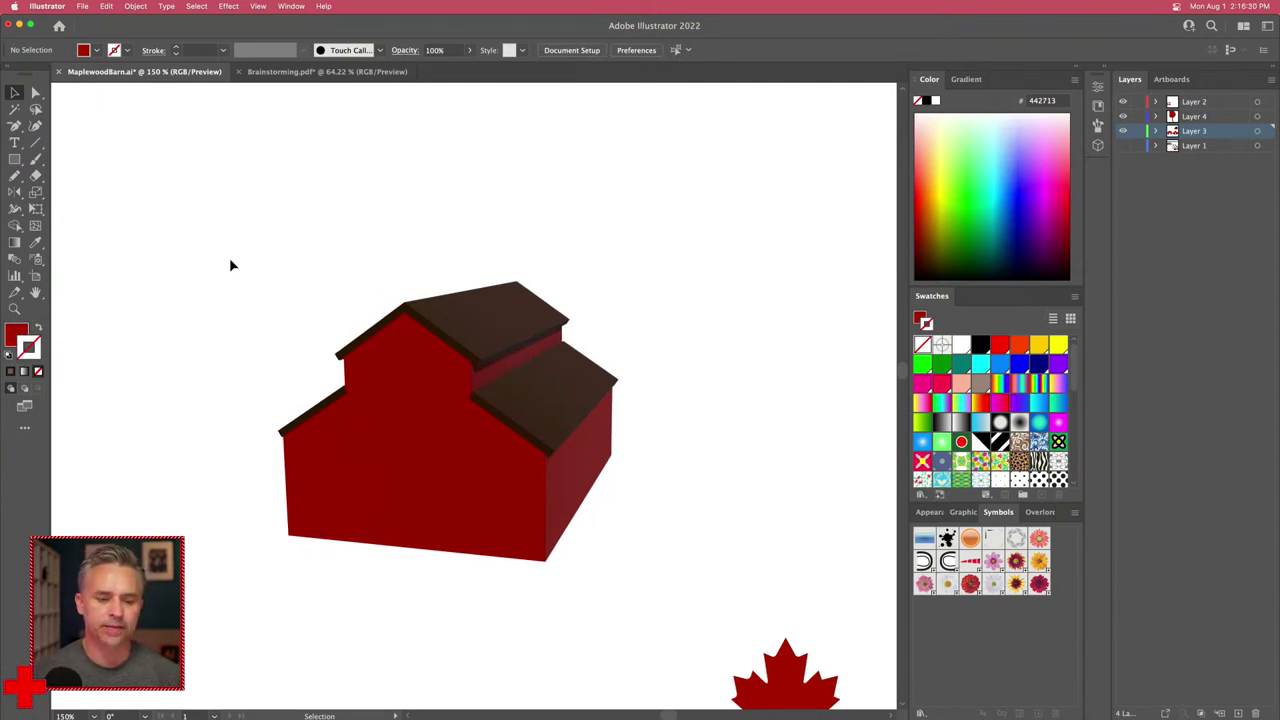
{"action": "left_click_drag", "start_coordinate": [788, 683], "coordinate": [251, 286]}
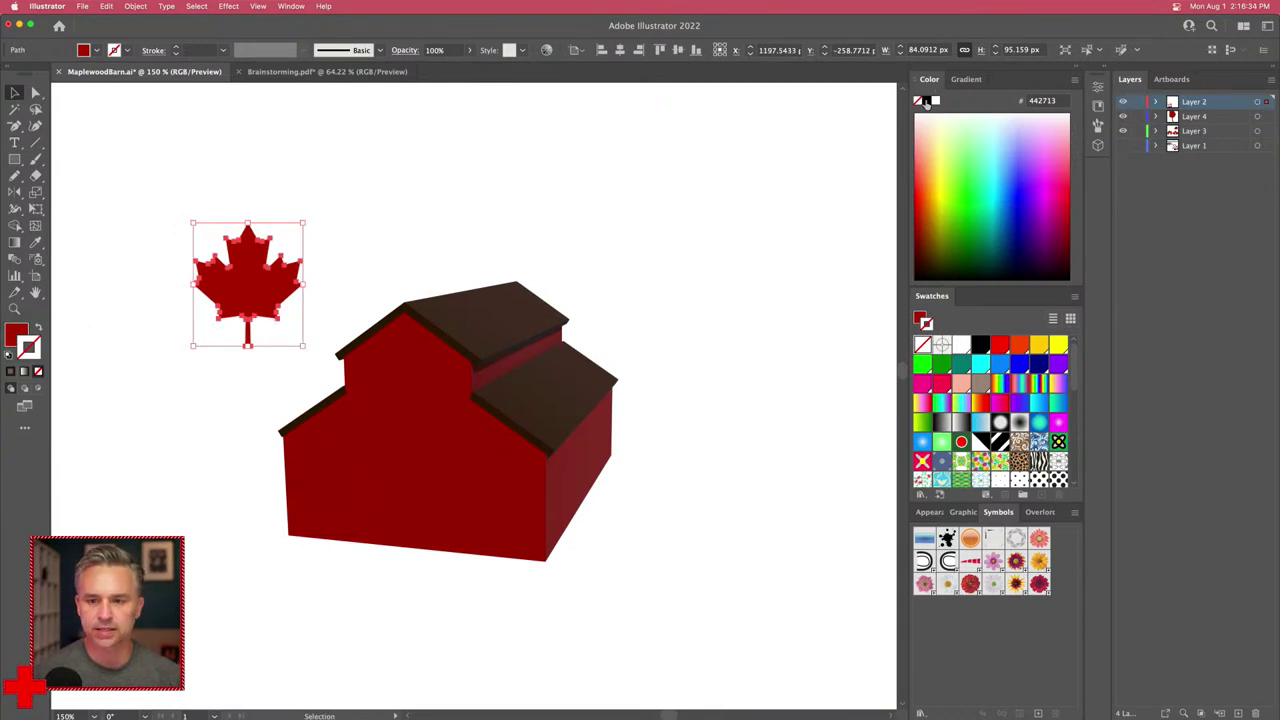
{"action": "left_click_drag", "start_coordinate": [241, 283], "coordinate": [199, 256]}
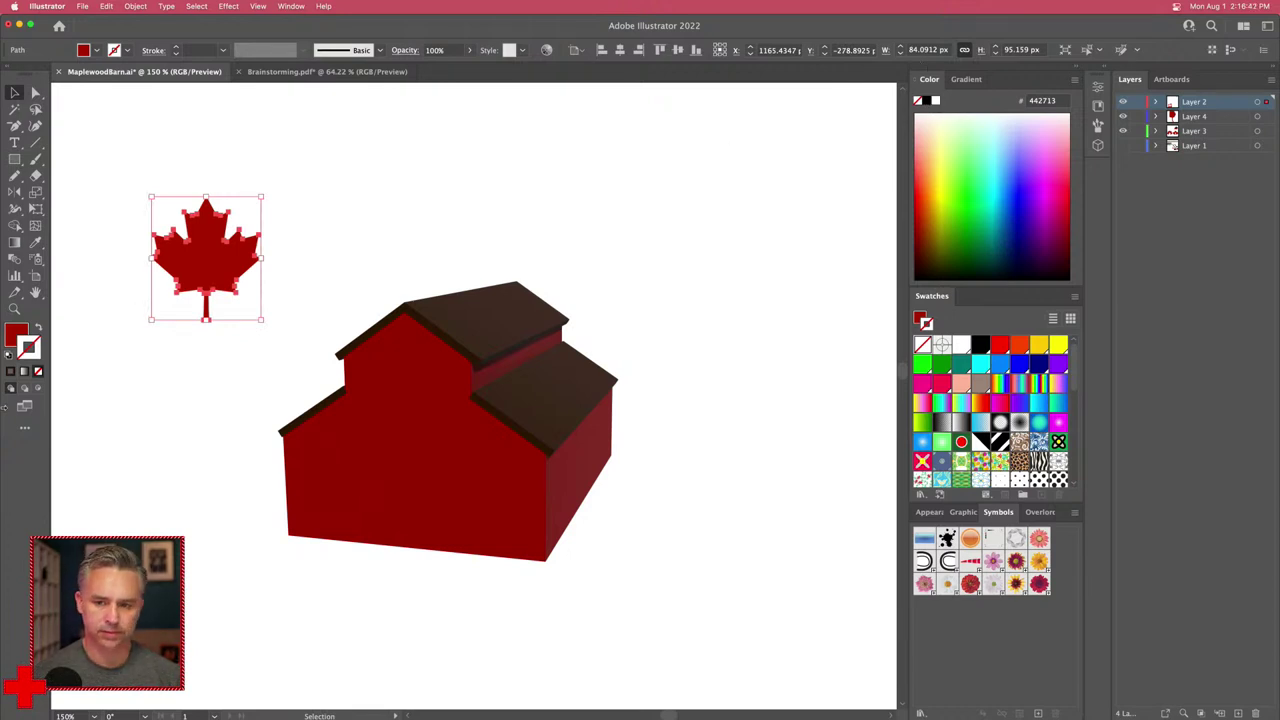
Step: Change the maple leaf's fill from red to white FFFFFF
{"action": "left_click", "coordinate": [14, 338]}
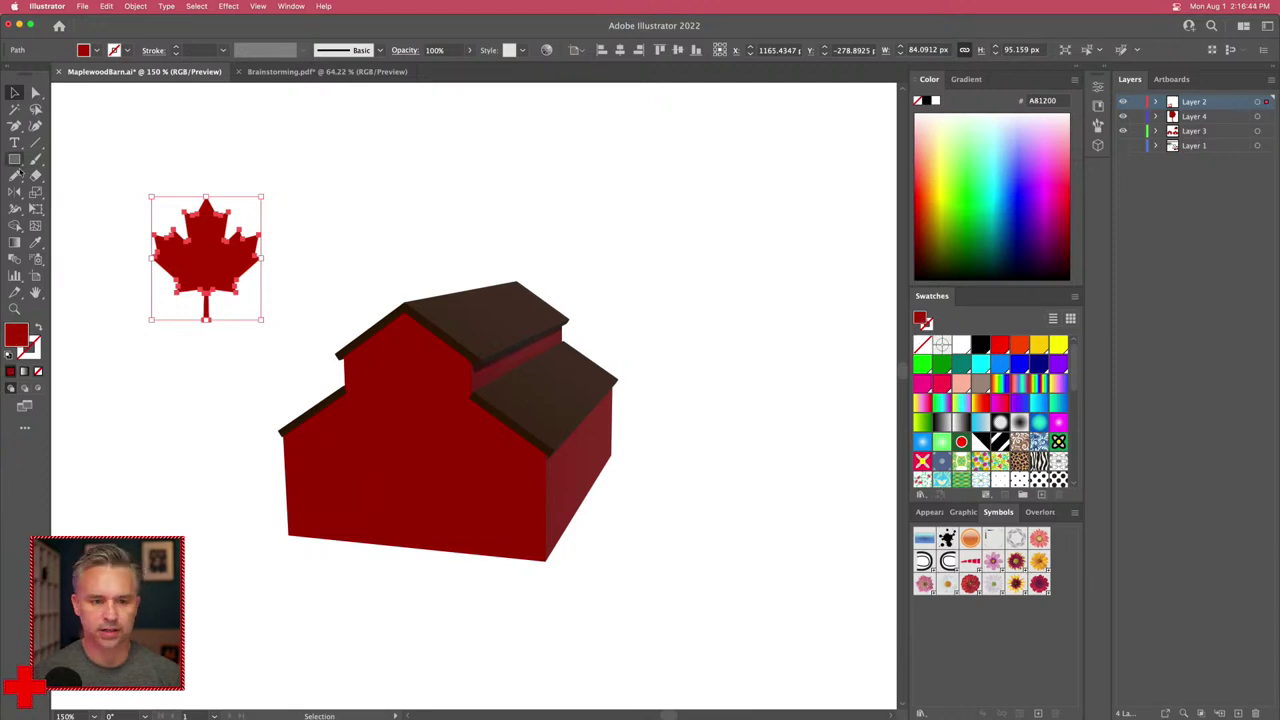
{"action": "right_click", "coordinate": [208, 250]}
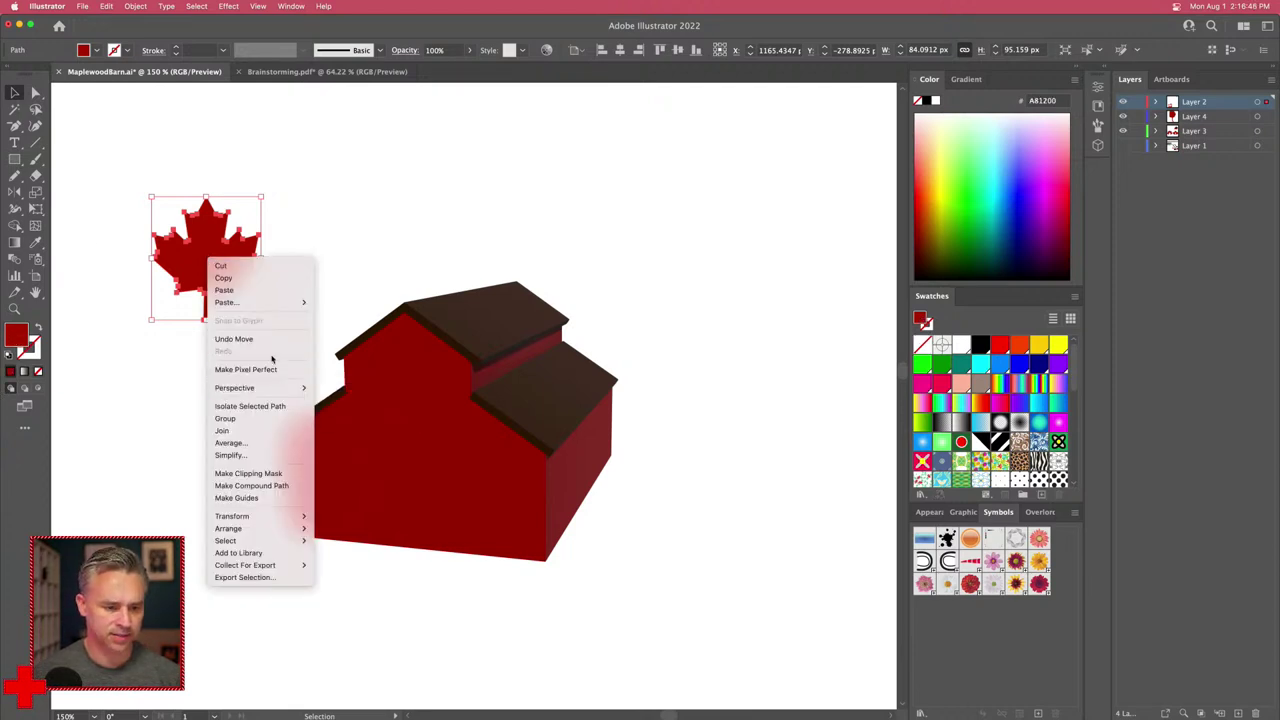
{"action": "left_click", "coordinate": [938, 154]}
{"action": "left_click", "coordinate": [935, 101]}
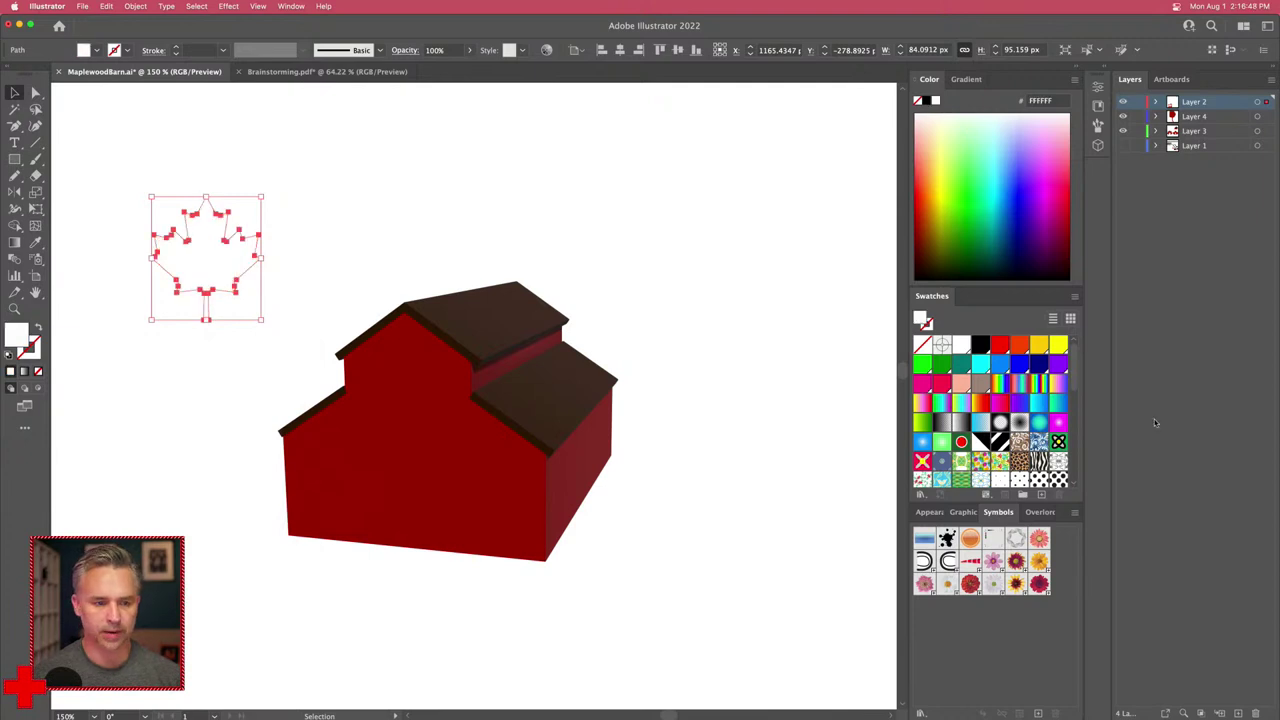
Step: Create a dynamic Movie Clip symbol named leaf from the white maple leaf
{"action": "left_click_drag", "start_coordinate": [178, 262], "coordinate": [997, 653]}
{"action": "key", "text": "BackSpace"}
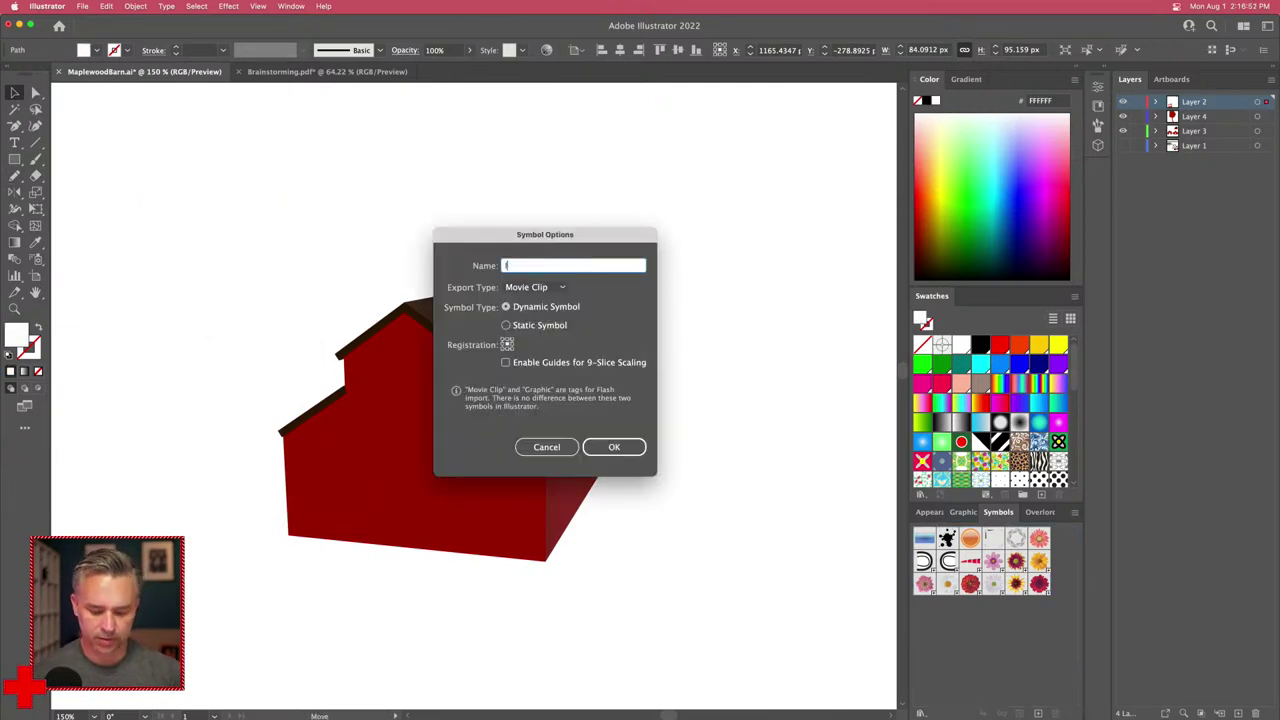
{"action": "key", "text": "Return"}
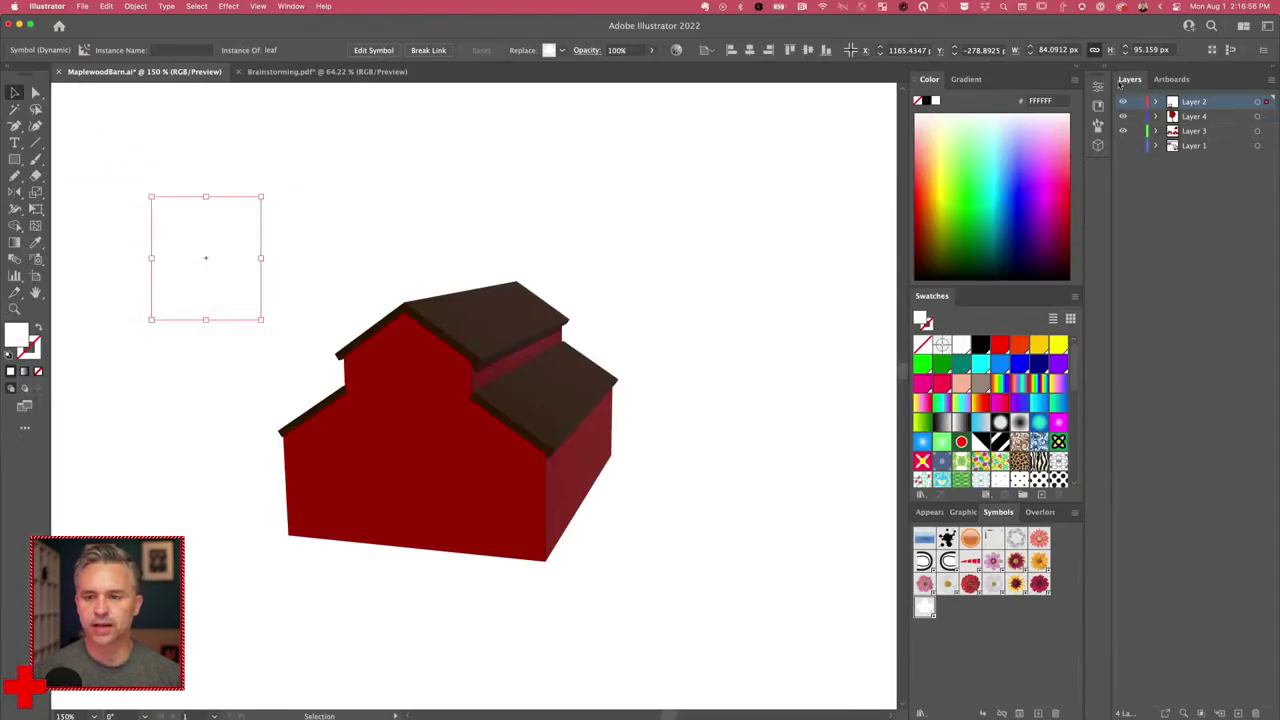
Step: Map the white leaf graphic onto the 3D barn's walls and position it on the lower centre of the front wall
{"action": "left_click", "coordinate": [1081, 68]}
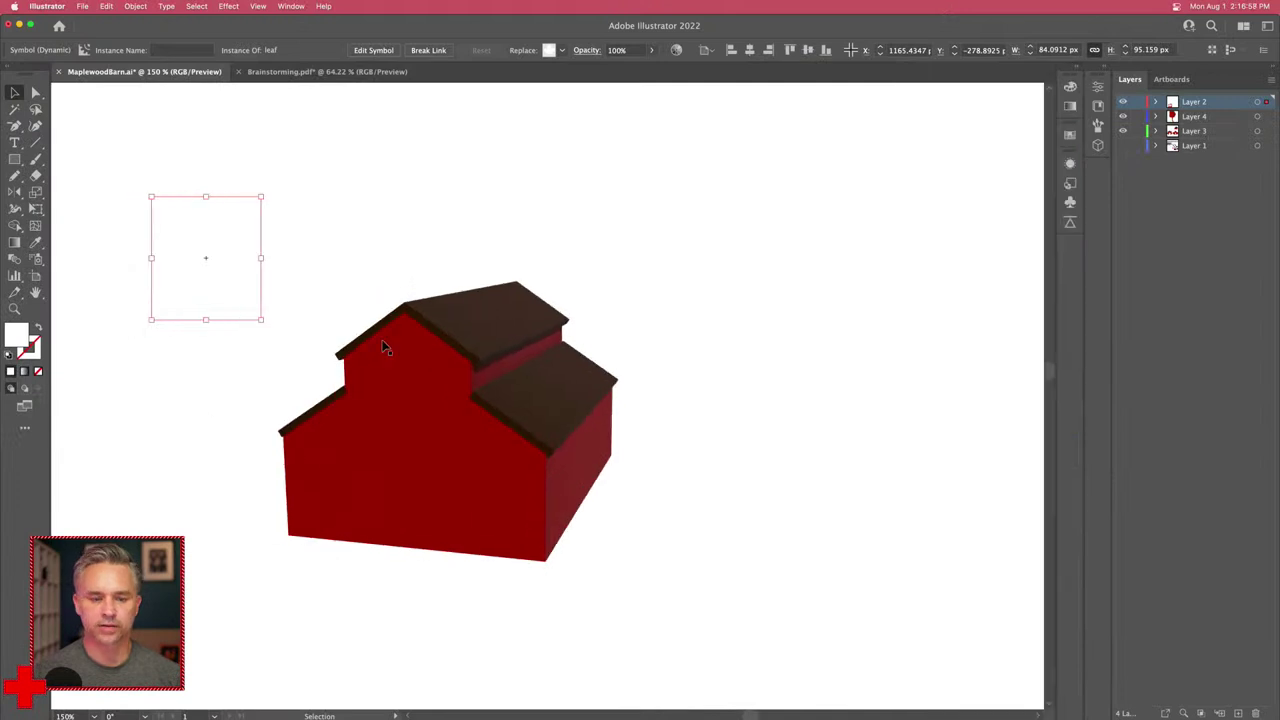
{"action": "left_click", "coordinate": [434, 400]}
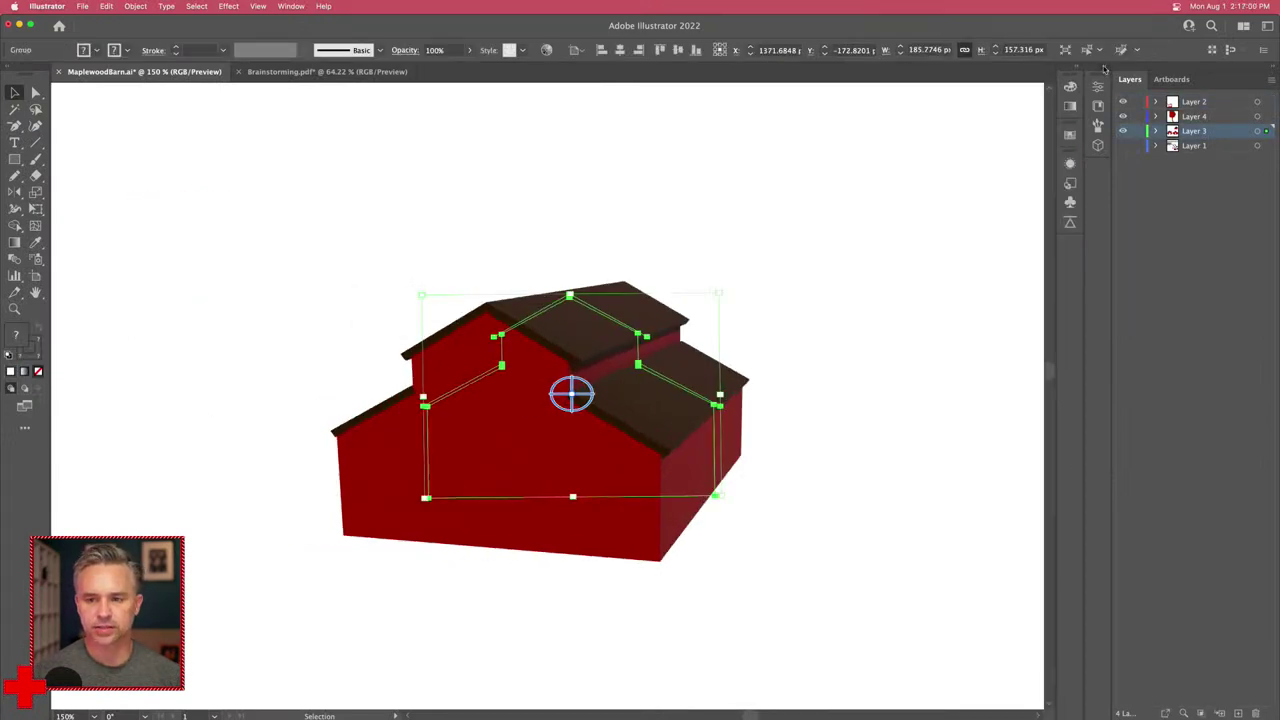
{"action": "left_click", "coordinate": [1098, 145]}
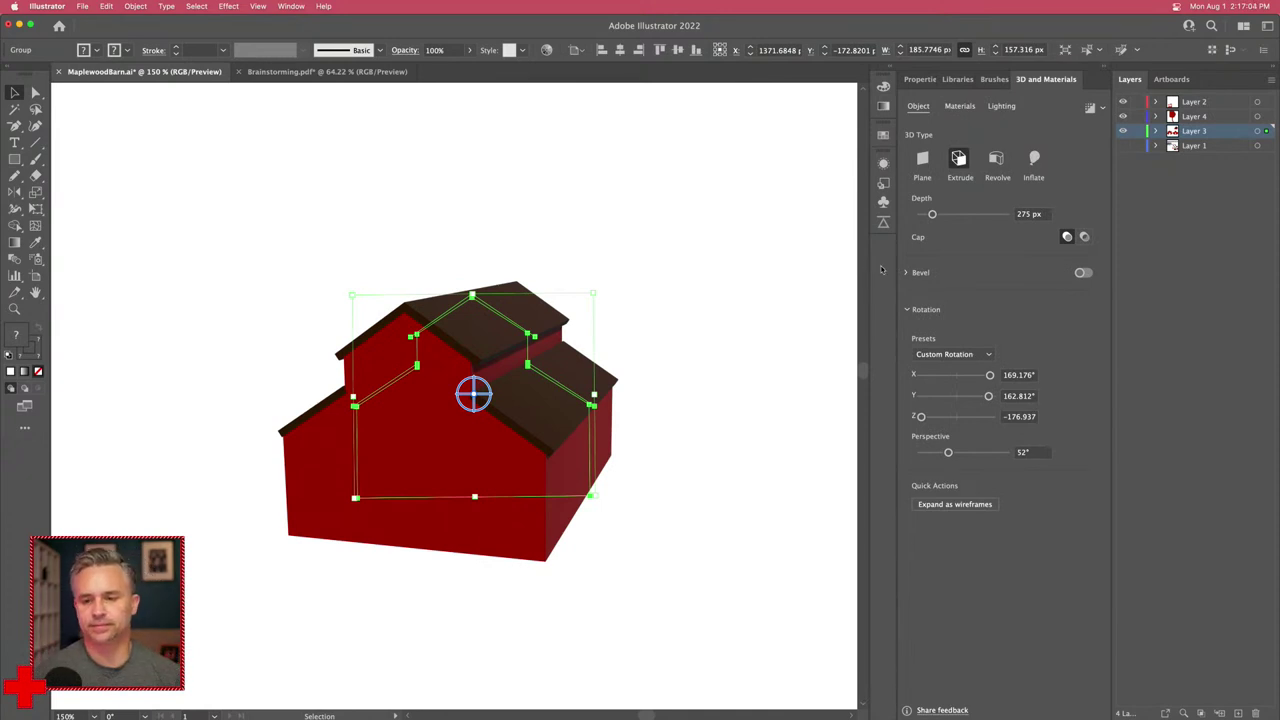
{"action": "left_click", "coordinate": [958, 108]}
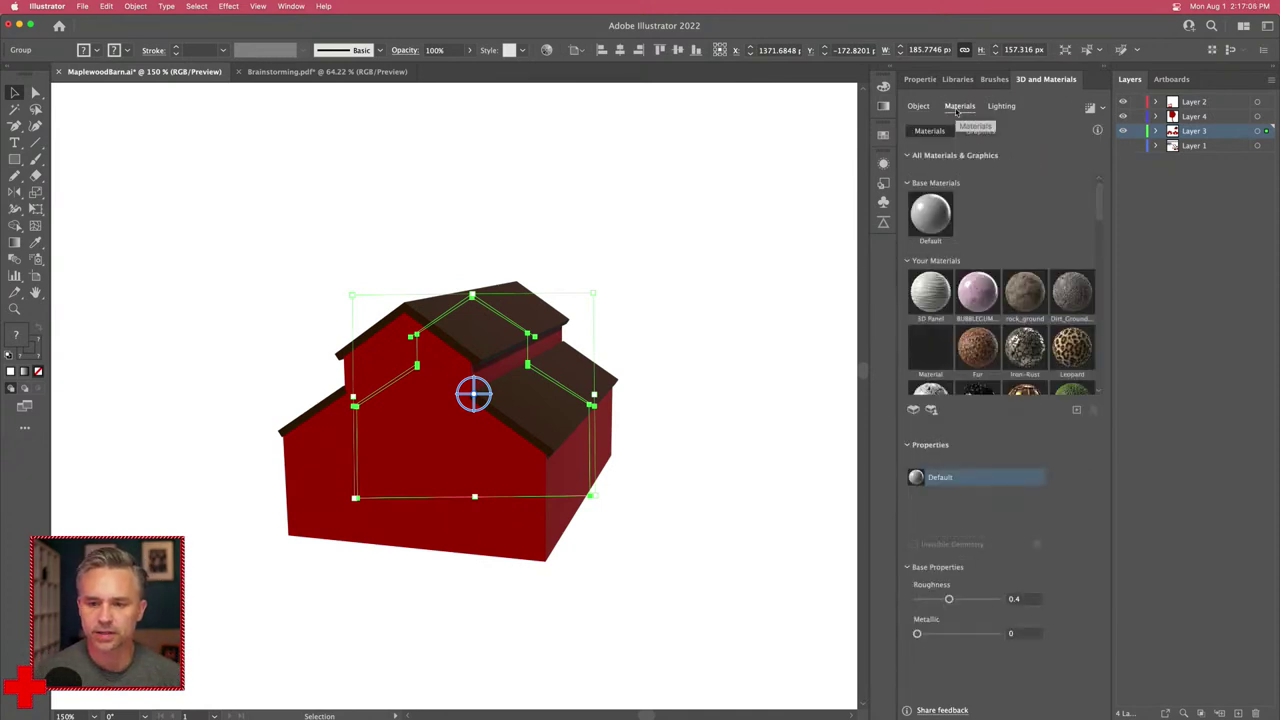
{"action": "left_click", "coordinate": [982, 132]}
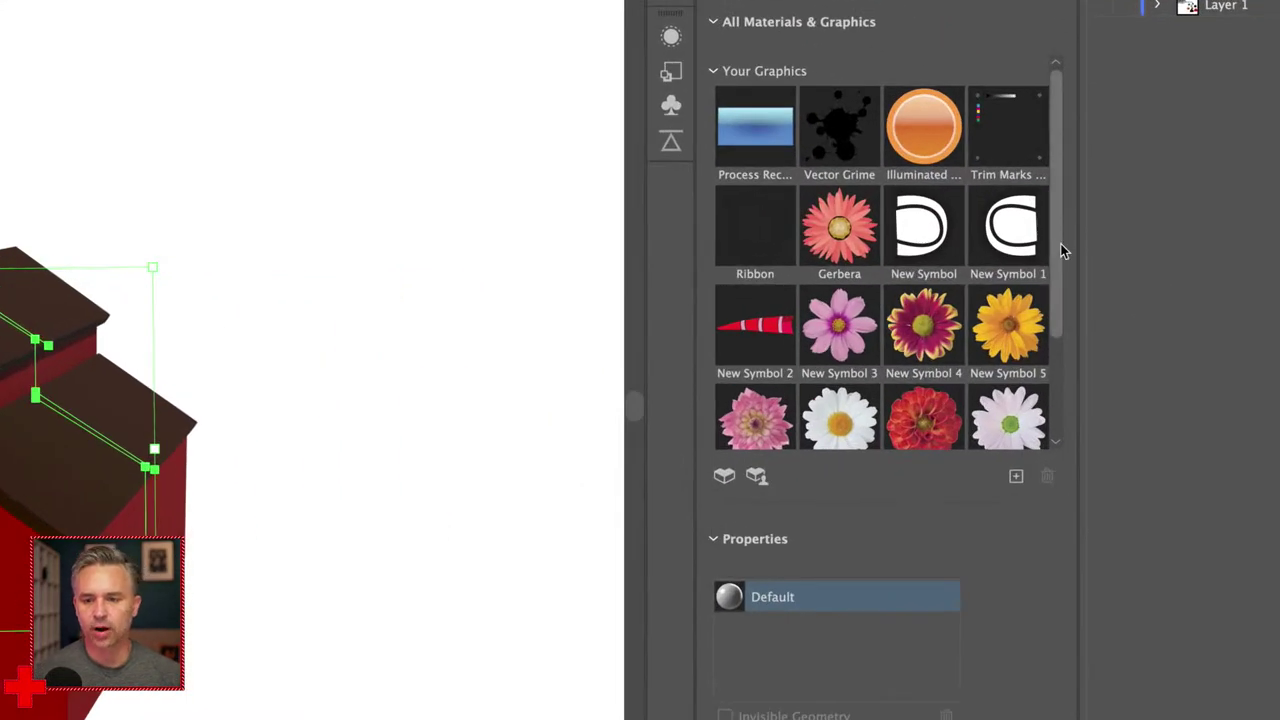
{"action": "left_click_drag", "start_coordinate": [1101, 284], "coordinate": [1102, 373]}
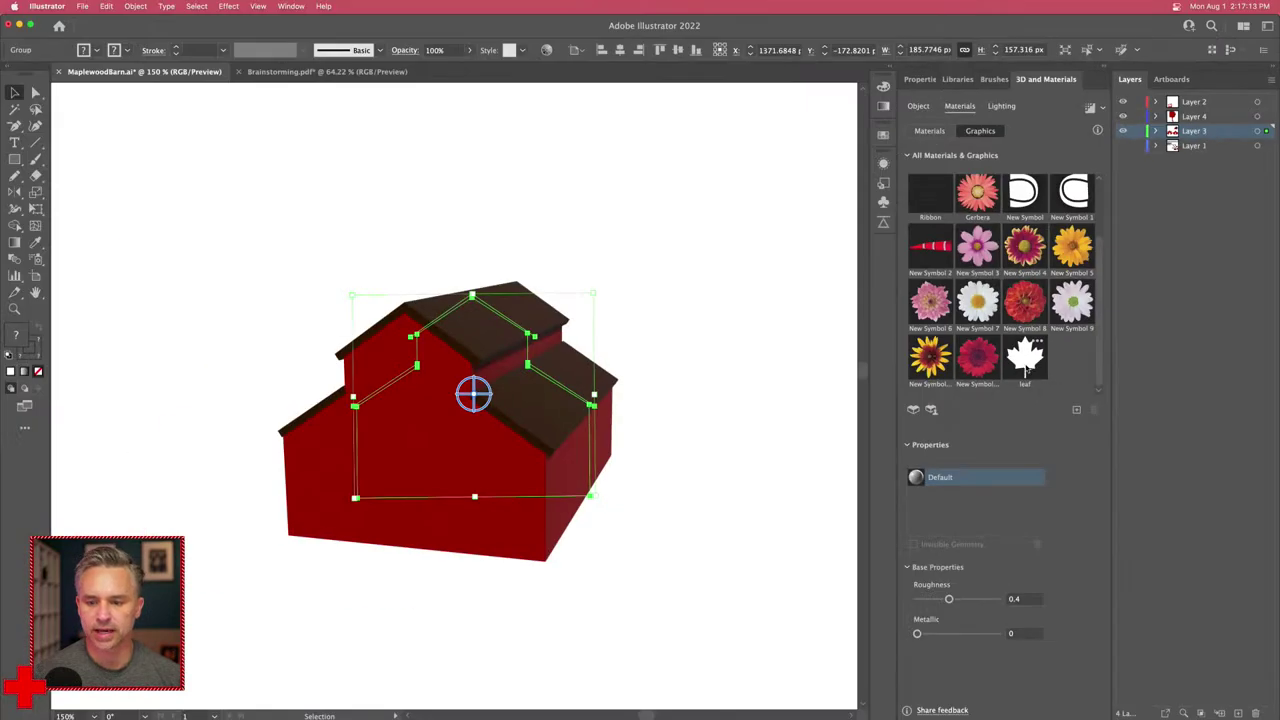
{"action": "left_click", "coordinate": [908, 392]}
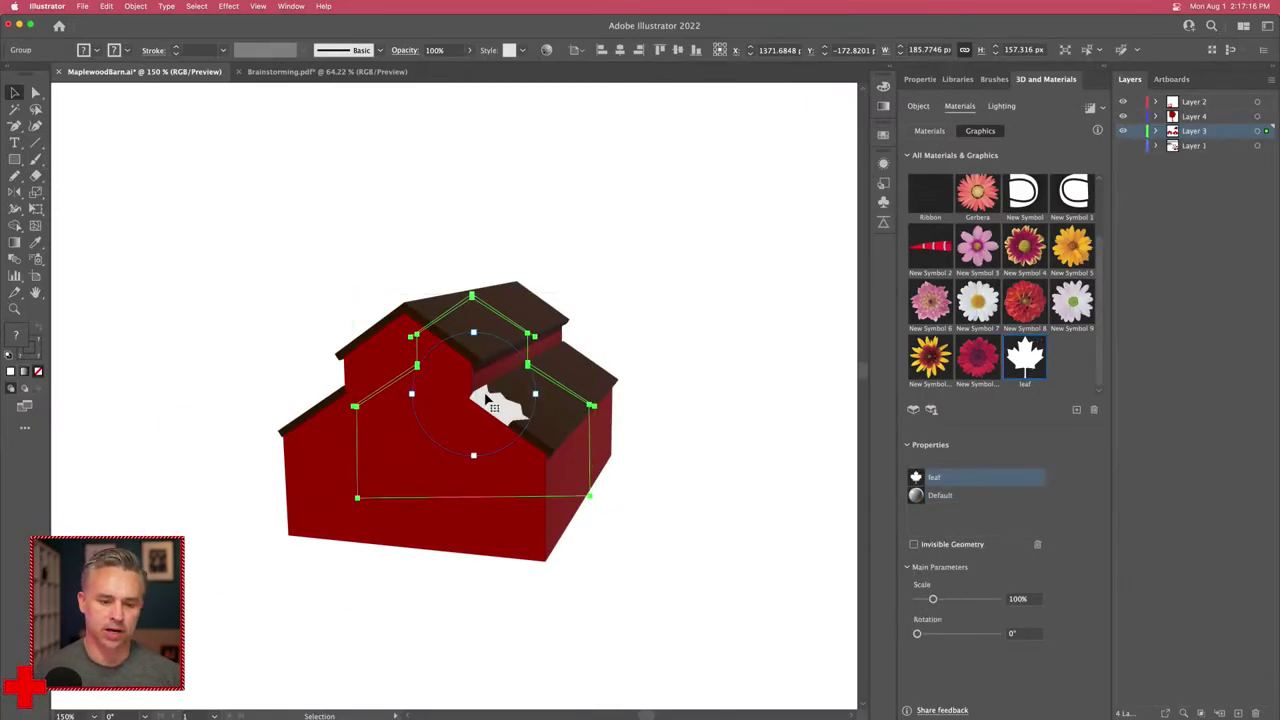
{"action": "left_click_drag", "start_coordinate": [486, 394], "coordinate": [433, 468]}
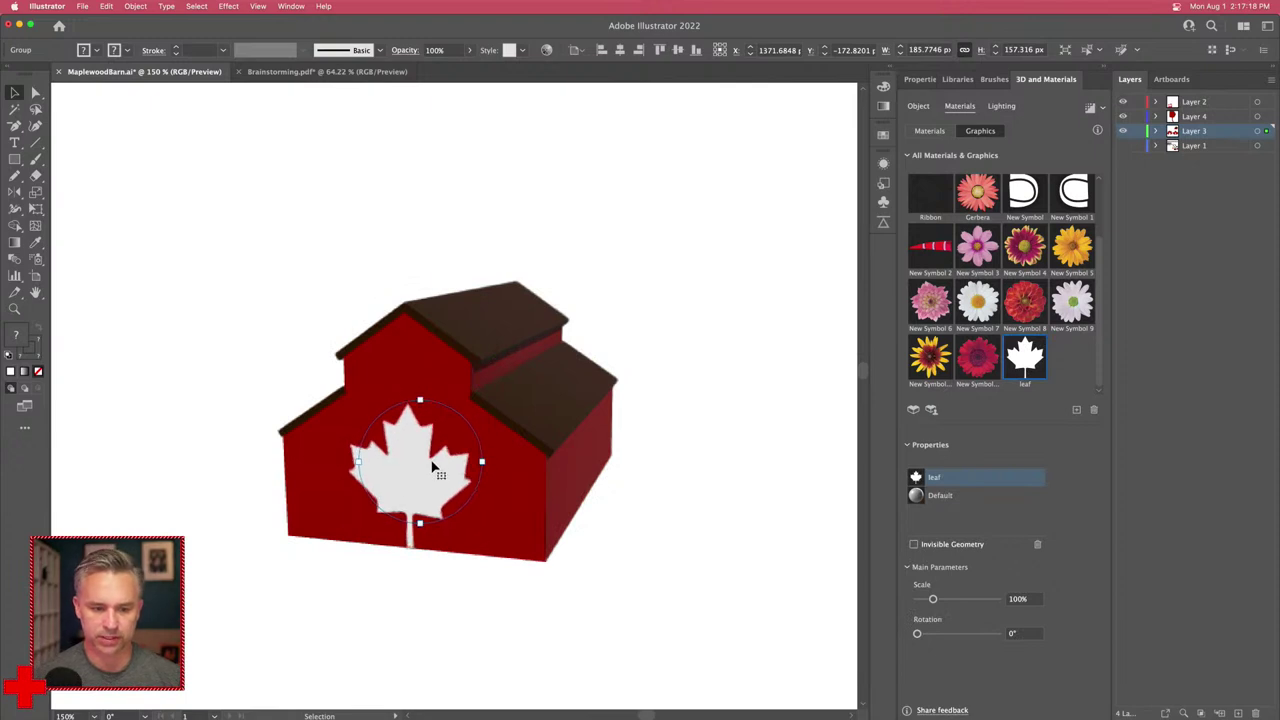
{"action": "left_click", "coordinate": [275, 247]}
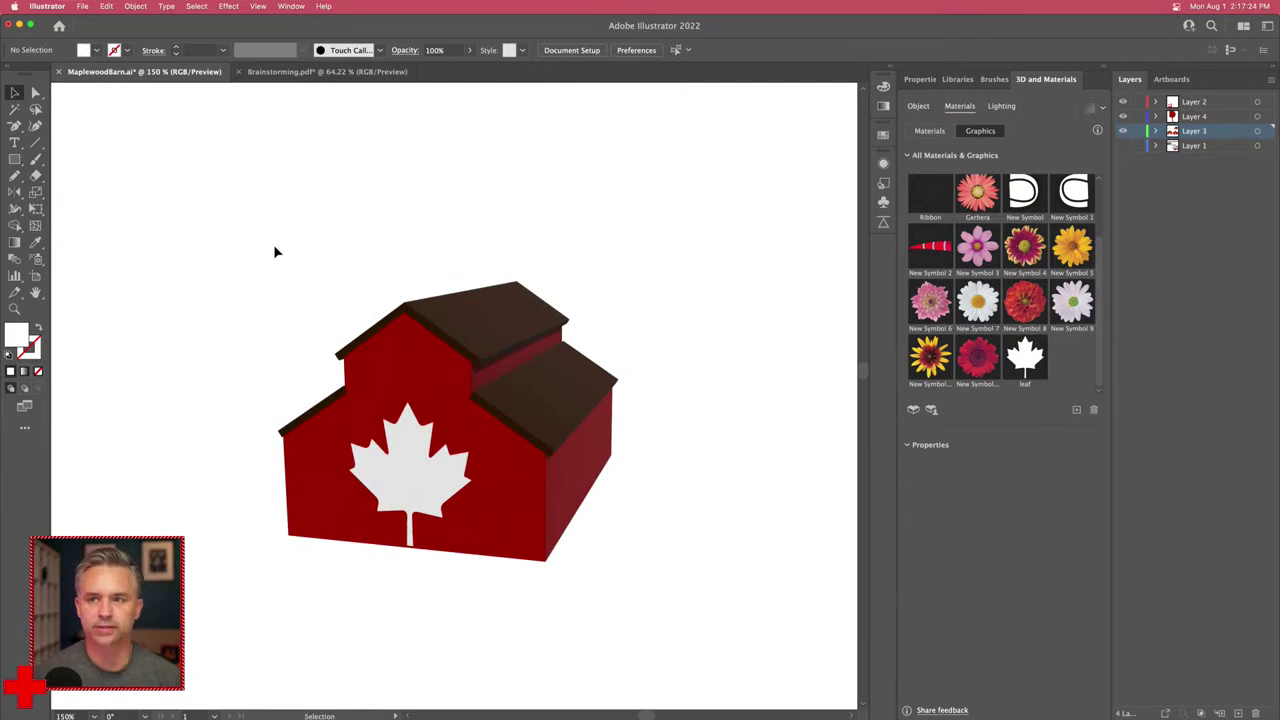
Step: Duplicate the leaf-marked 3D barn to the right of the original and rotate the copy to face almost straight forward
{"action": "scroll", "coordinate": [277, 289], "scroll_direction": "left", "scroll_amount": 2}
{"action": "key", "text": "super+minus"}
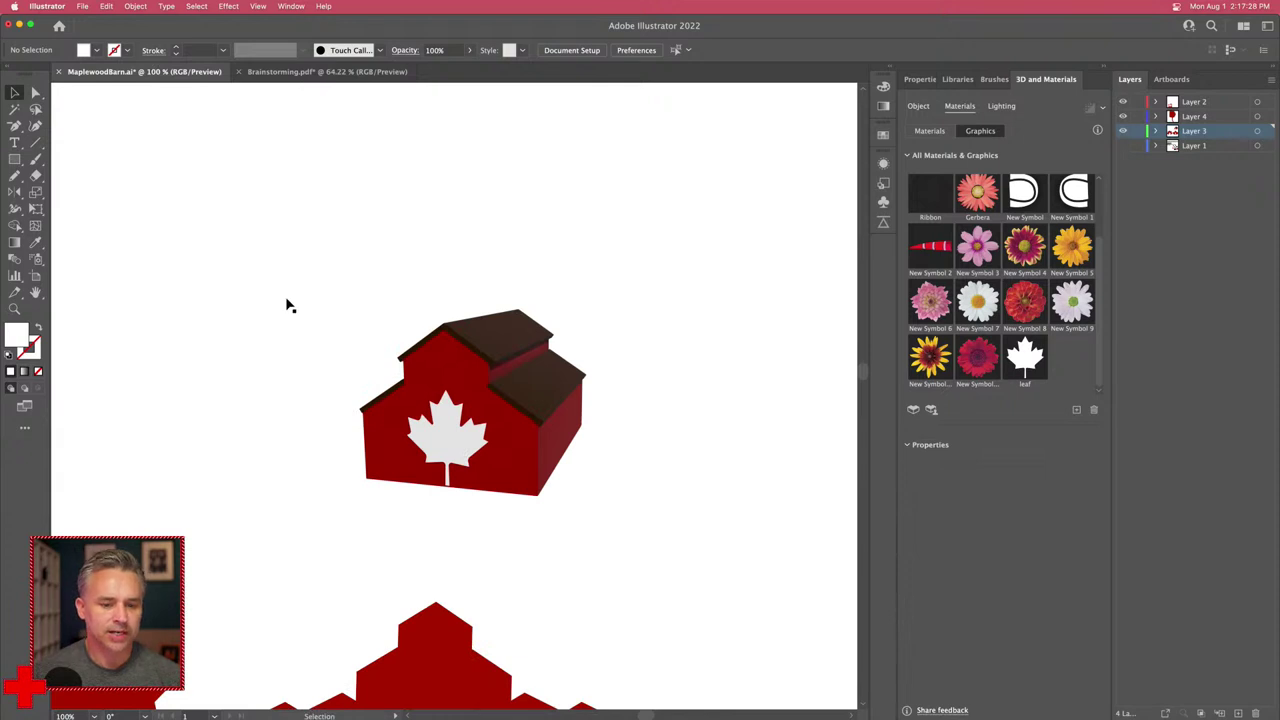
{"action": "left_click_drag", "start_coordinate": [377, 231], "coordinate": [412, 263]}
{"action": "left_click", "coordinate": [523, 298]}
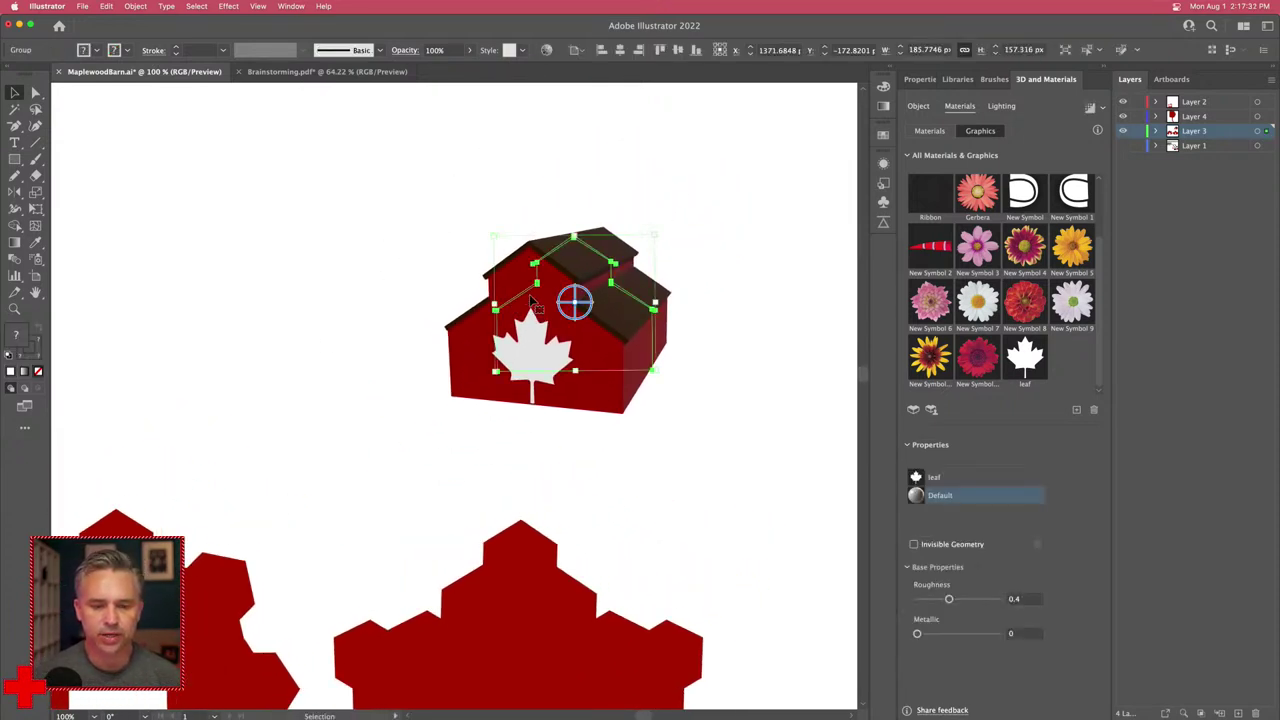
{"action": "left_click_drag", "start_coordinate": [523, 298], "coordinate": [650, 300]}
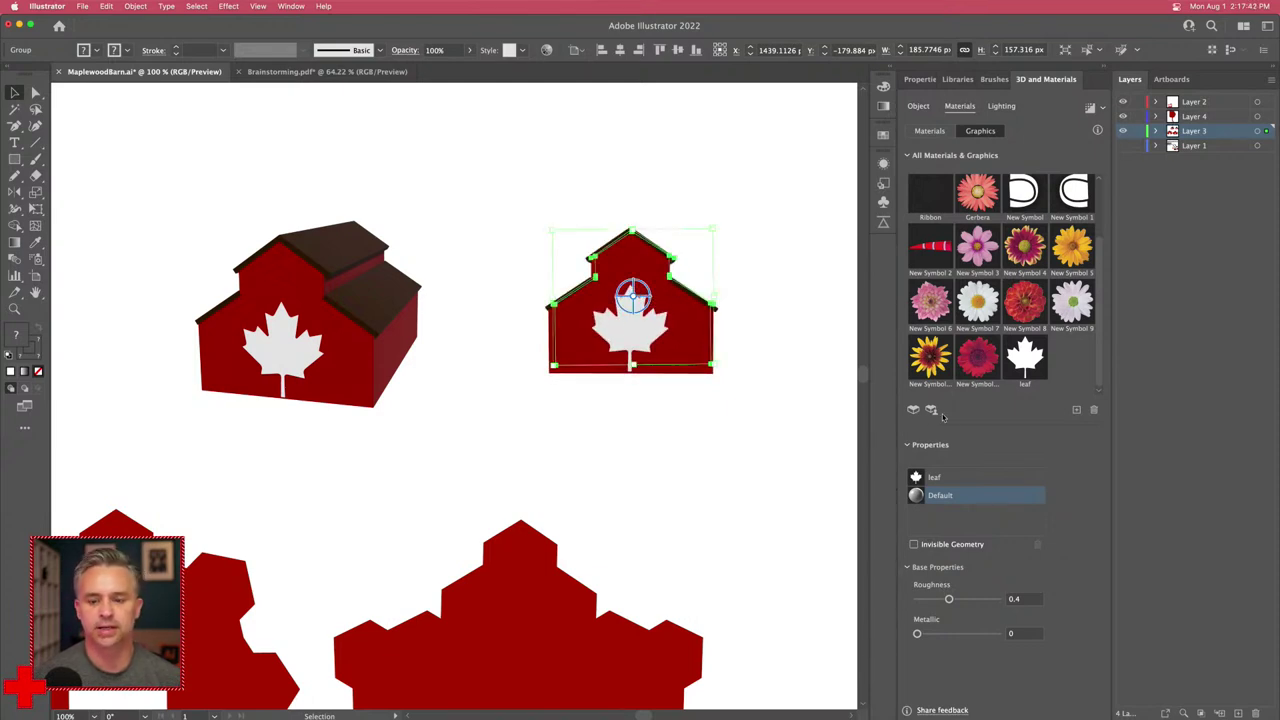
{"action": "left_click", "coordinate": [917, 107]}
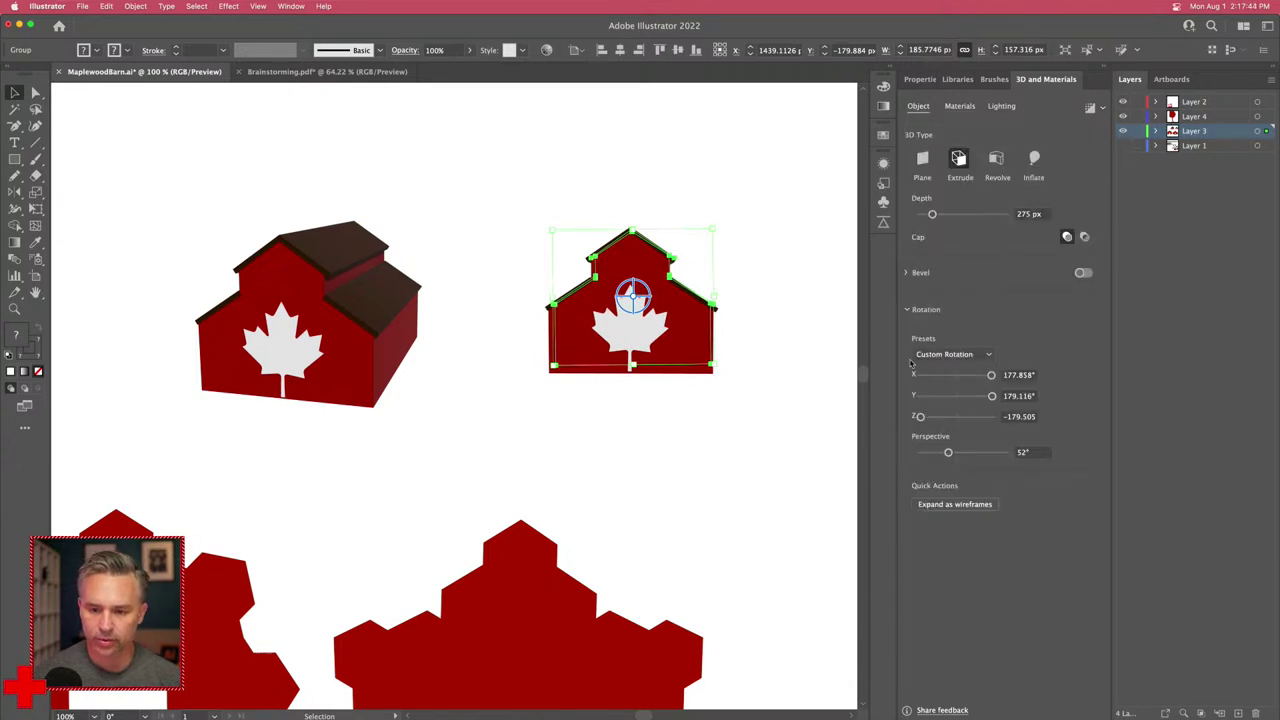
{"action": "left_click", "coordinate": [945, 354]}
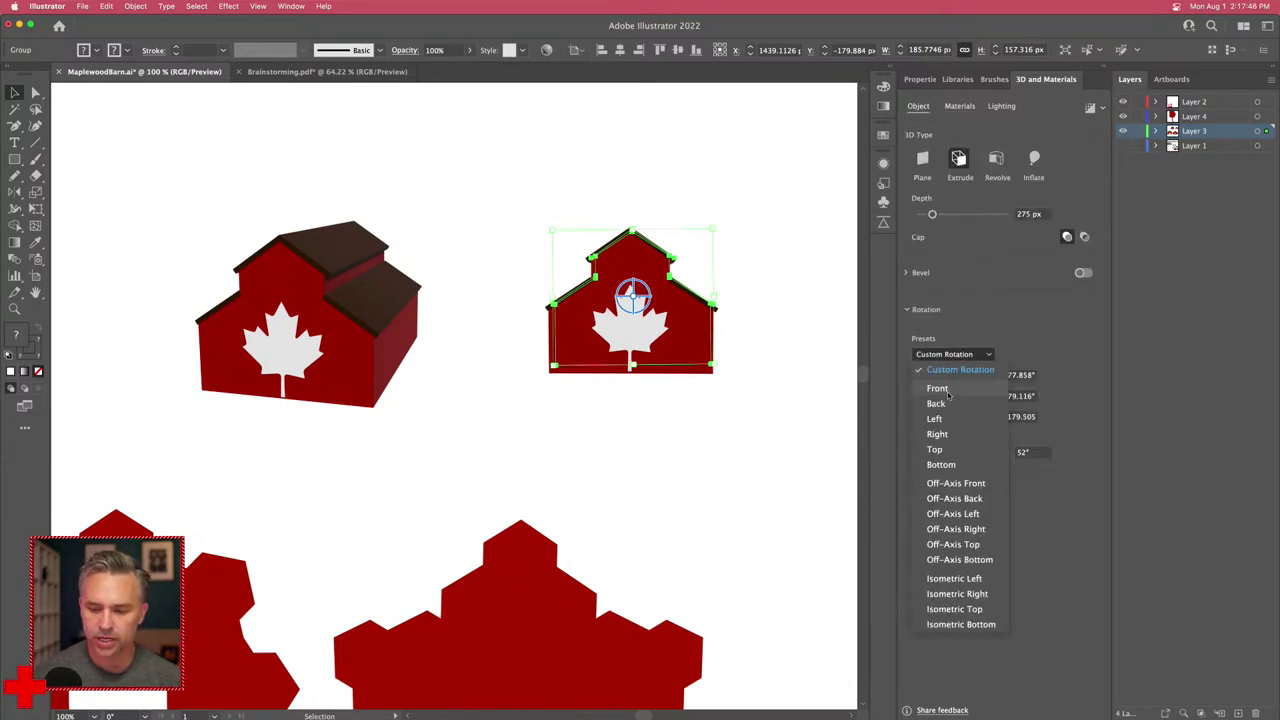
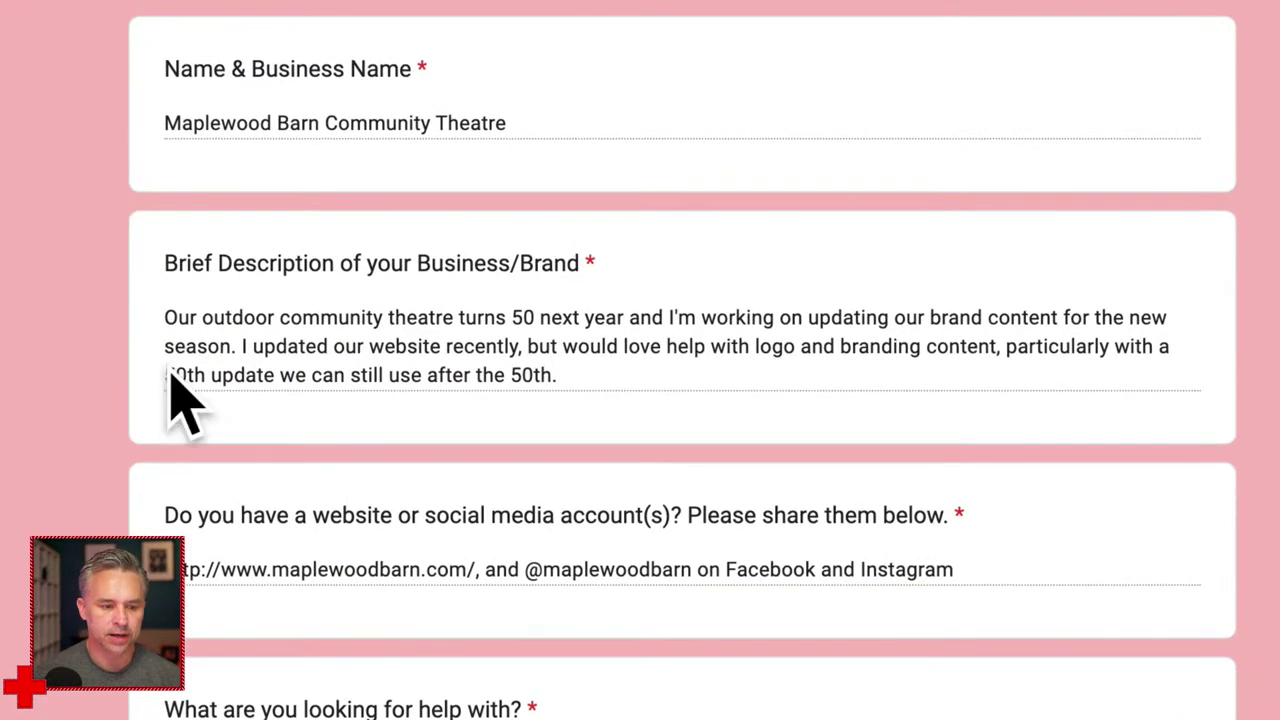
Step: Highlight the line about the 50th update in the client's brand description, and return to Illustrator
{"action": "left_click_drag", "start_coordinate": [170, 377], "coordinate": [606, 382]}
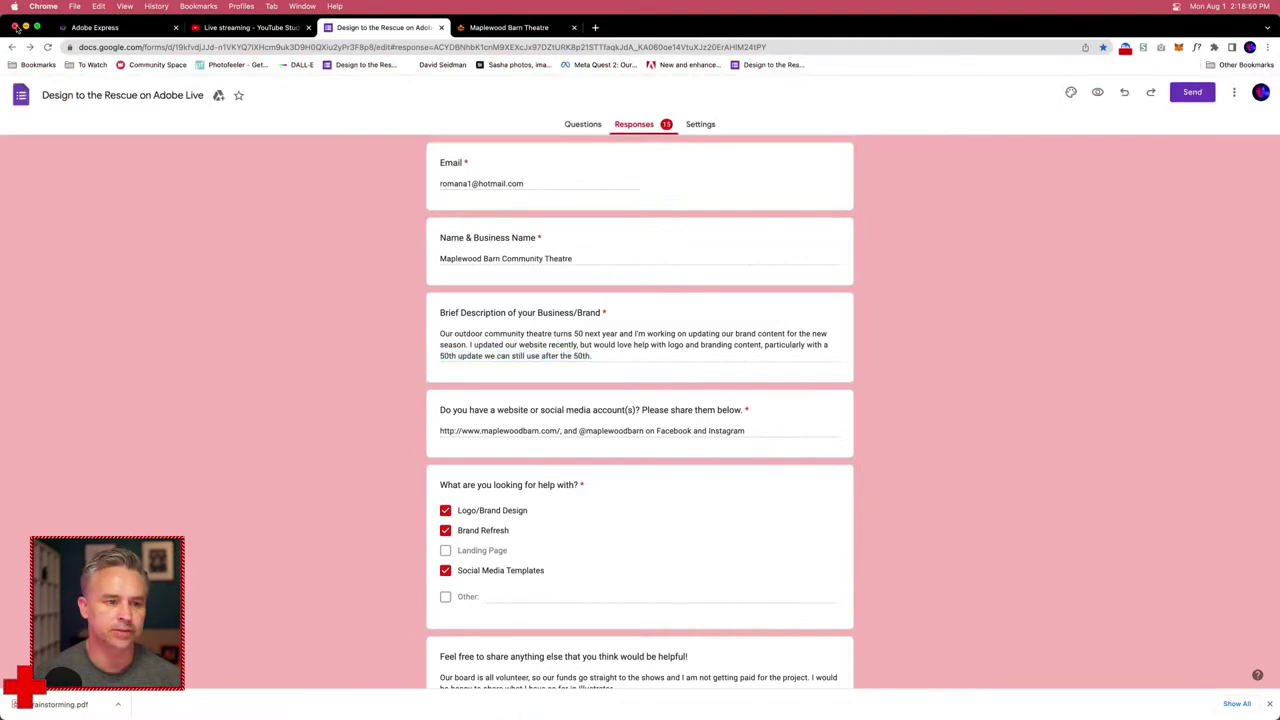
{"action": "left_click", "coordinate": [24, 28]}
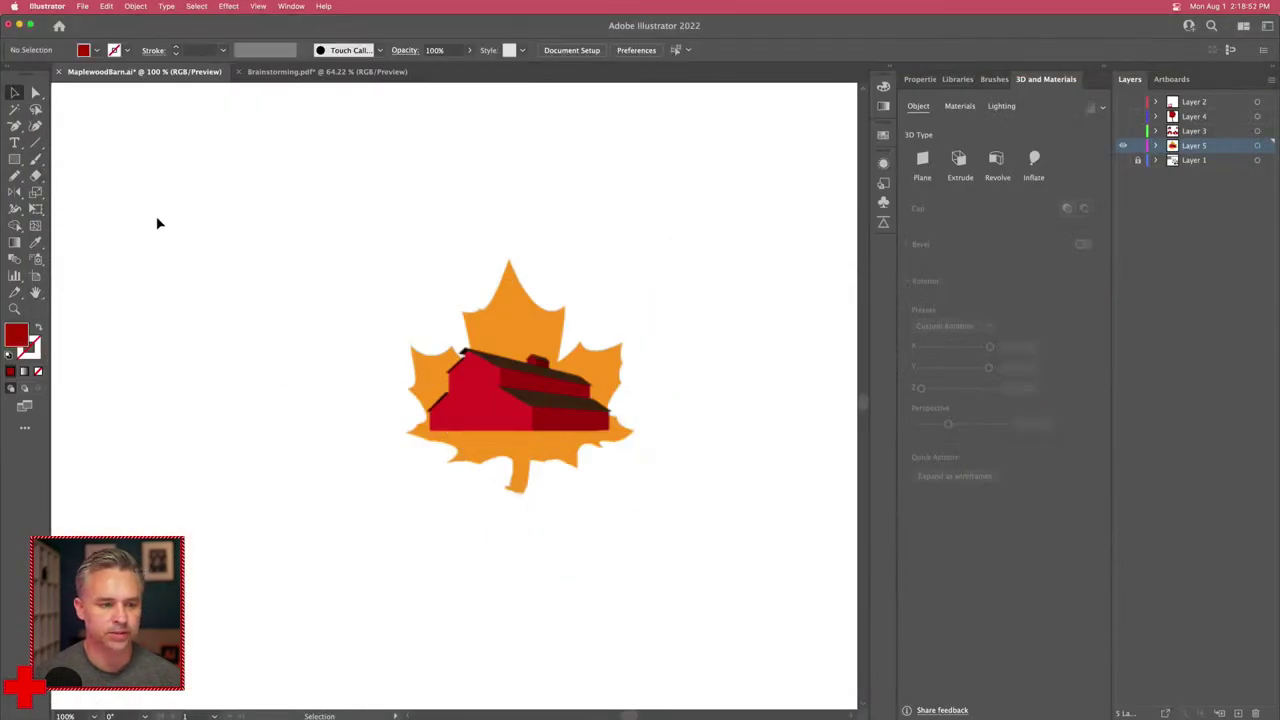
Step: Show Layer 1, Layer 4 and Layer 2 together with the orange leaf-and-barn image, keeping Layer 3 hidden
{"action": "left_click", "coordinate": [1121, 131]}
{"action": "left_click", "coordinate": [1121, 131]}
{"action": "left_click", "coordinate": [1122, 160]}
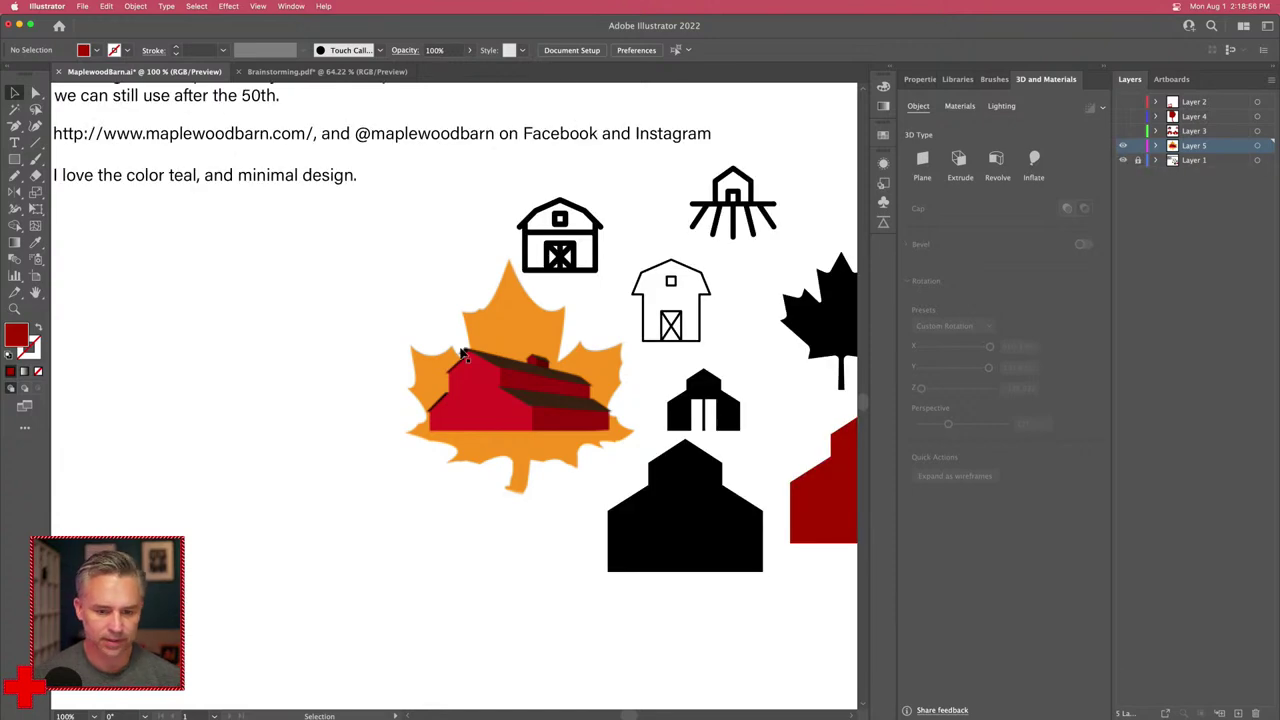
{"action": "key", "text": "super+minus"}
{"action": "key", "text": "super+minus"}
{"action": "key", "text": "super+minus"}
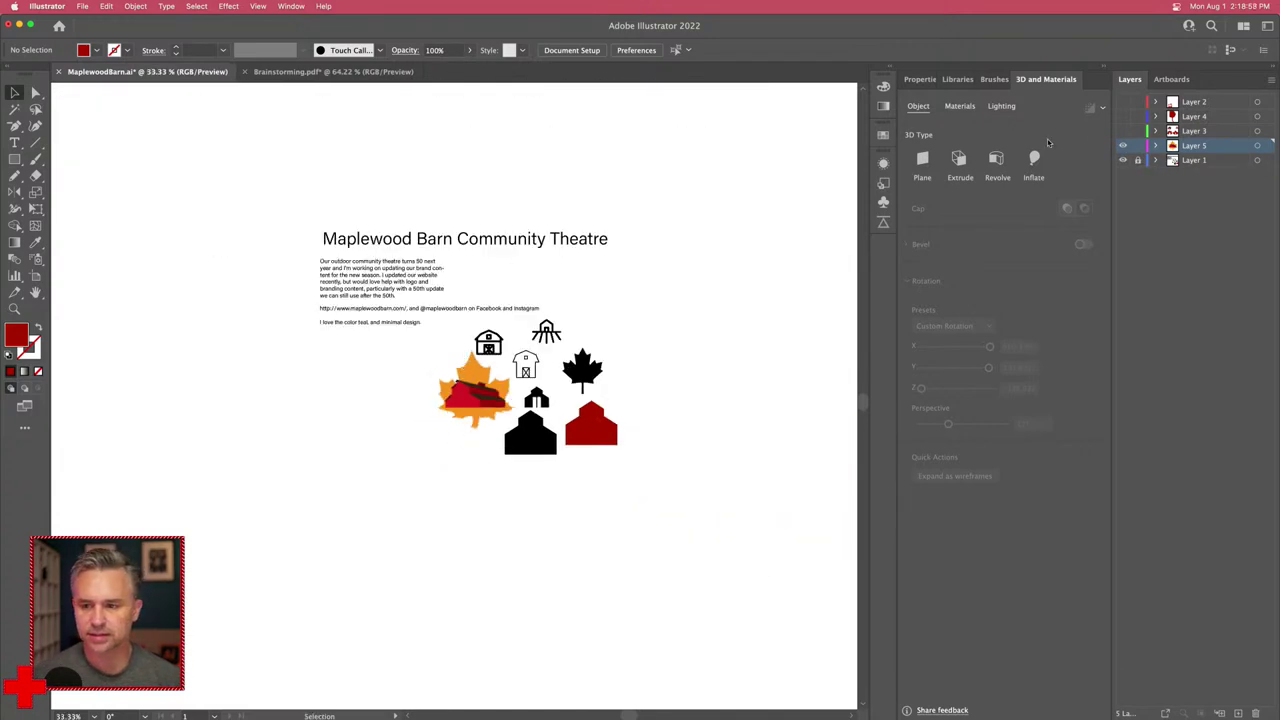
{"action": "left_click", "coordinate": [1122, 116]}
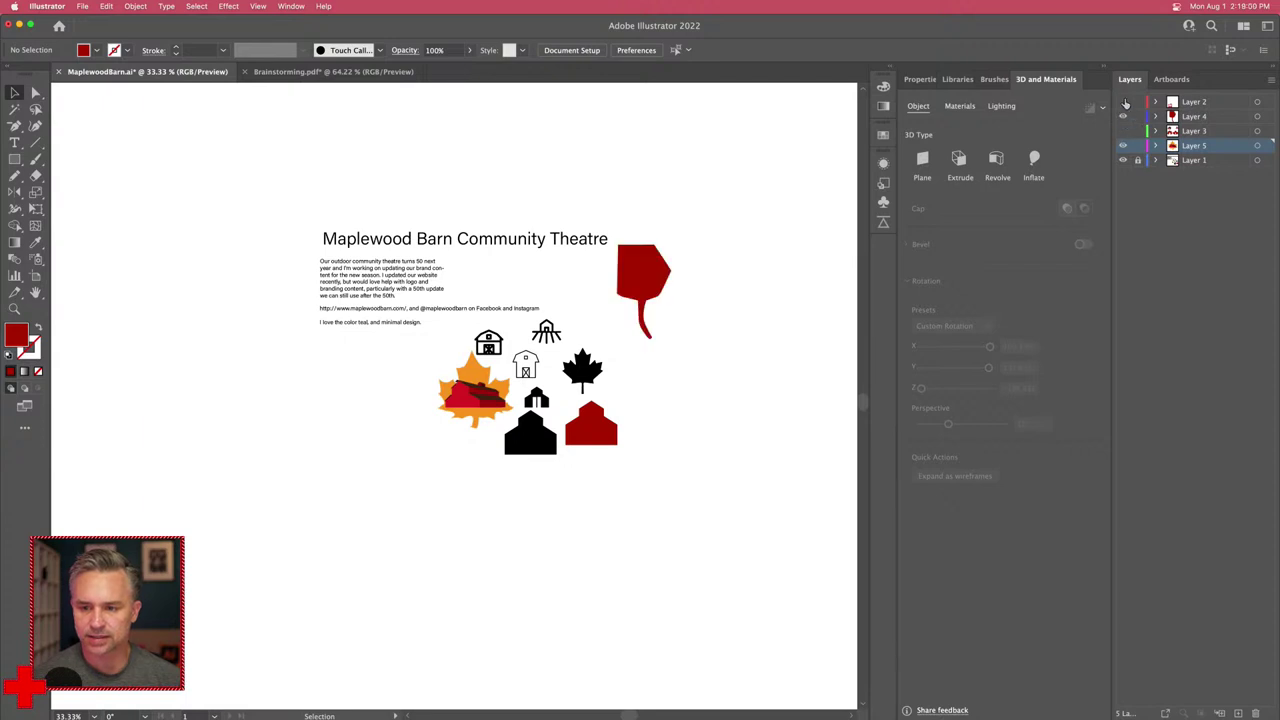
{"action": "left_click", "coordinate": [1123, 102]}
{"action": "key", "text": "super+plus"}
{"action": "key", "text": "super+plus"}
{"action": "key", "text": "super+plus"}
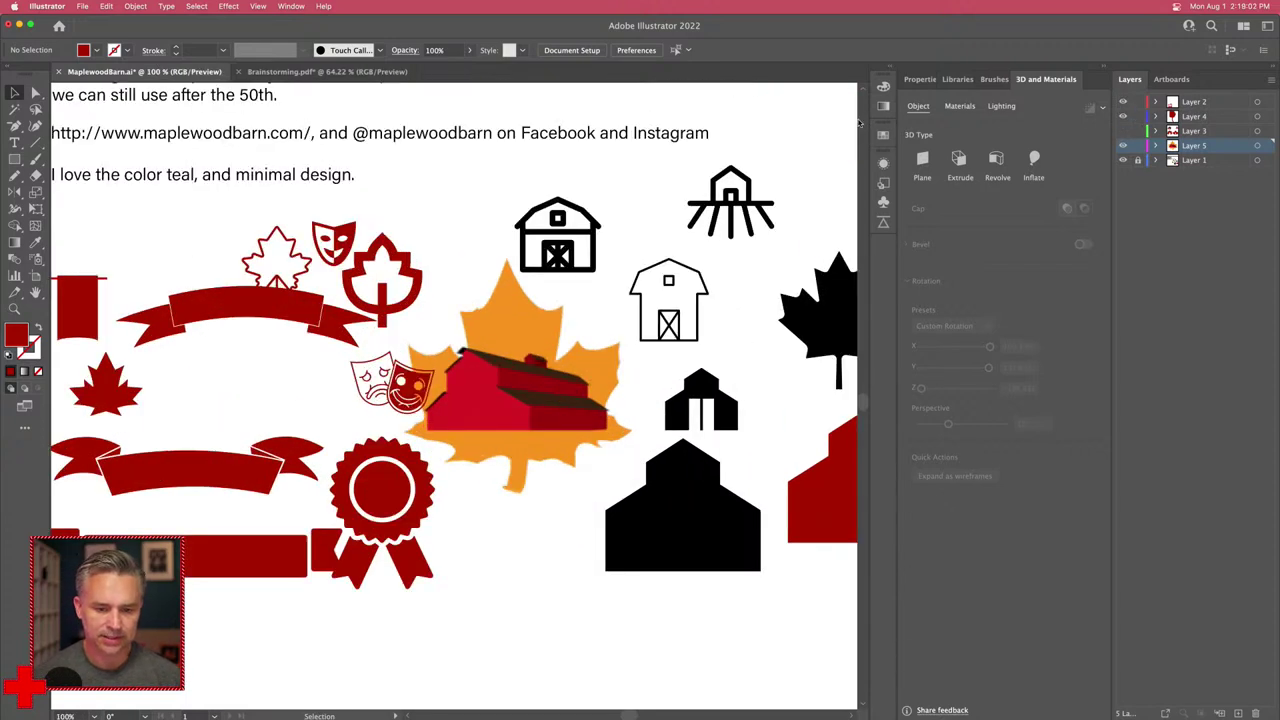
Step: Copy the upper curved ribbon banner and move the orange leaf-and-barn image to an empty area of the canvas
{"action": "left_click", "coordinate": [202, 467]}
{"action": "left_click", "coordinate": [212, 322]}
{"action": "left_click", "coordinate": [146, 322], "text": "shift"}
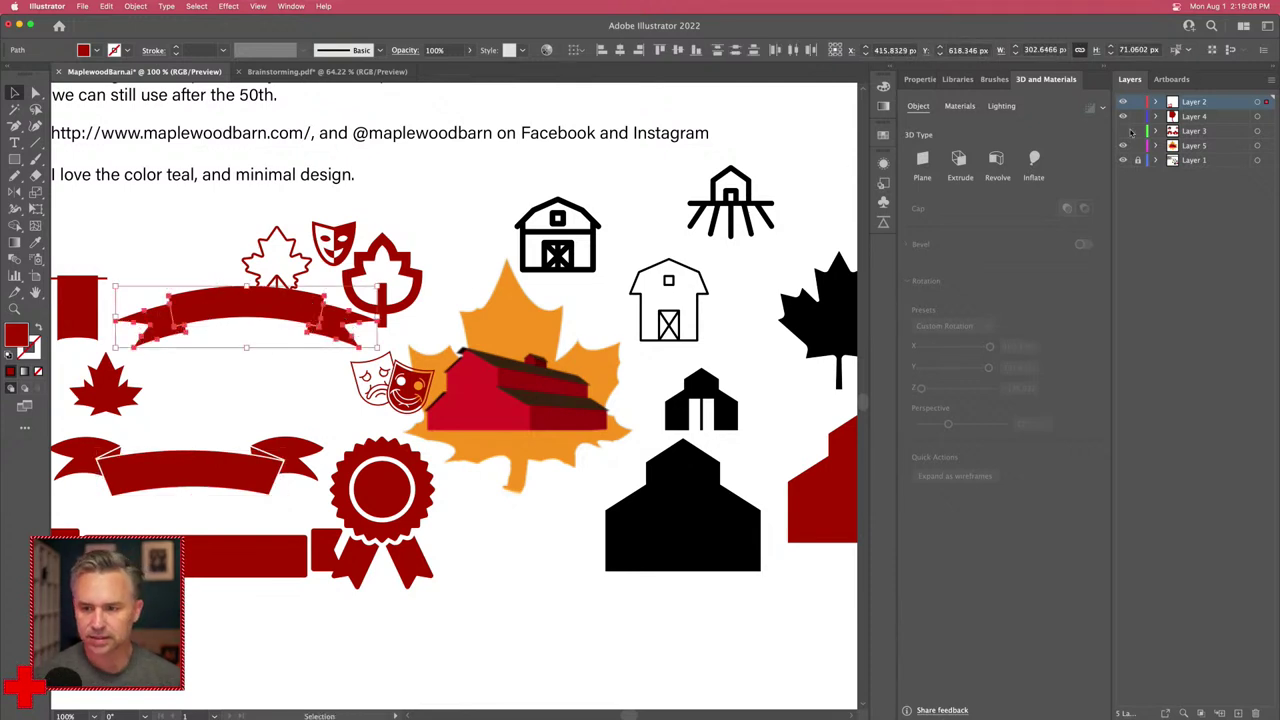
{"action": "left_click", "coordinate": [1188, 147]}
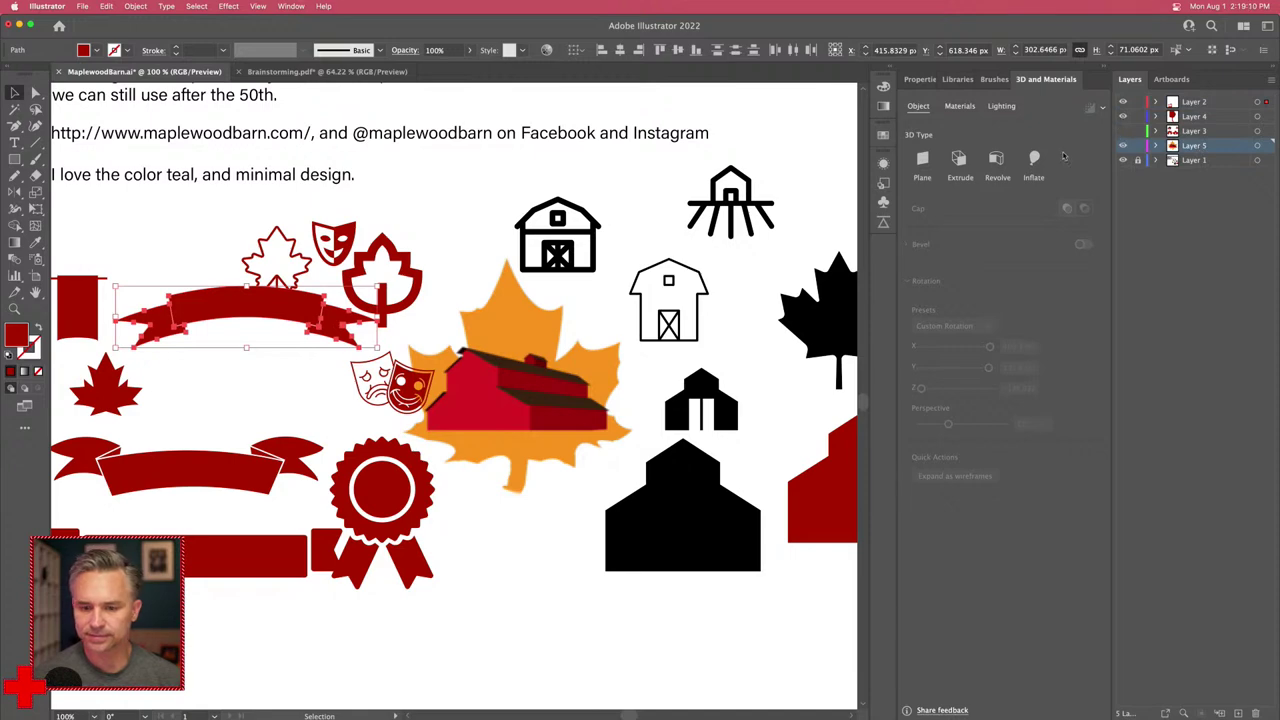
{"action": "scroll", "coordinate": [981, 236], "scroll_direction": "down", "scroll_amount": 5}
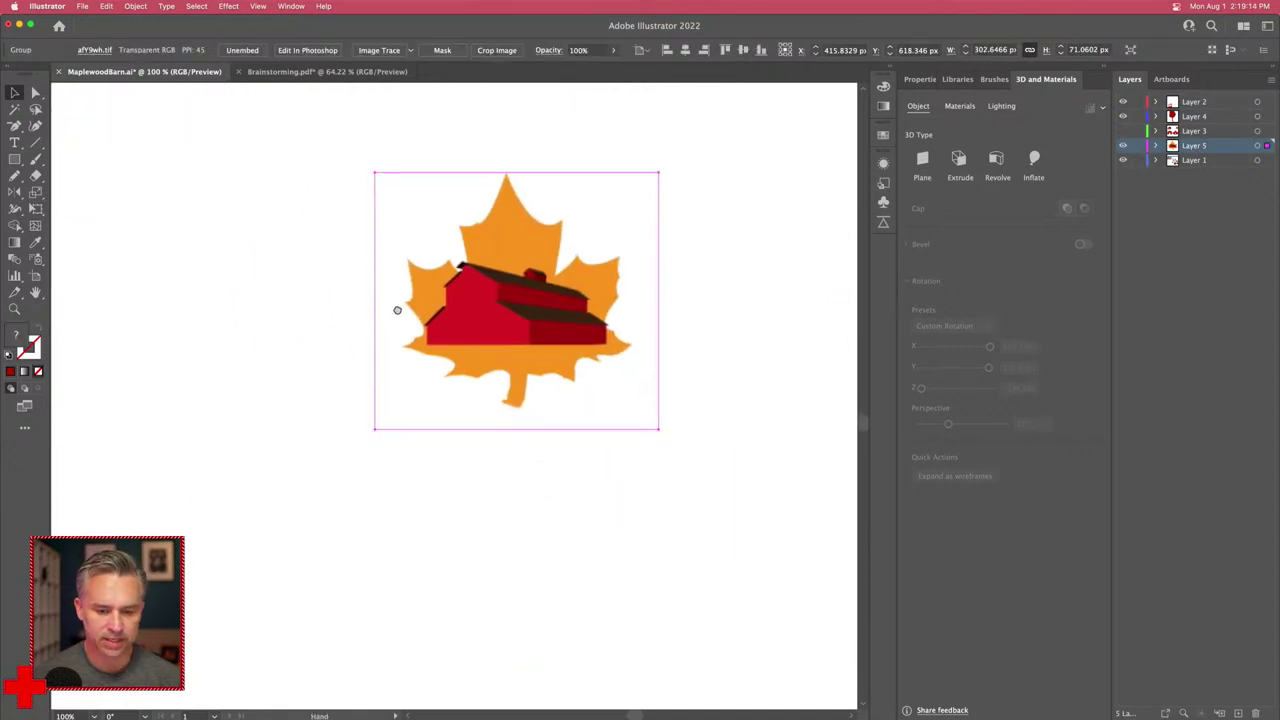
{"action": "left_click_drag", "start_coordinate": [482, 303], "coordinate": [532, 426]}
Step: Paste the curved ribbon banner on Layer 4 and place it centred just above the orange leaf
{"action": "left_click", "coordinate": [1215, 116]}
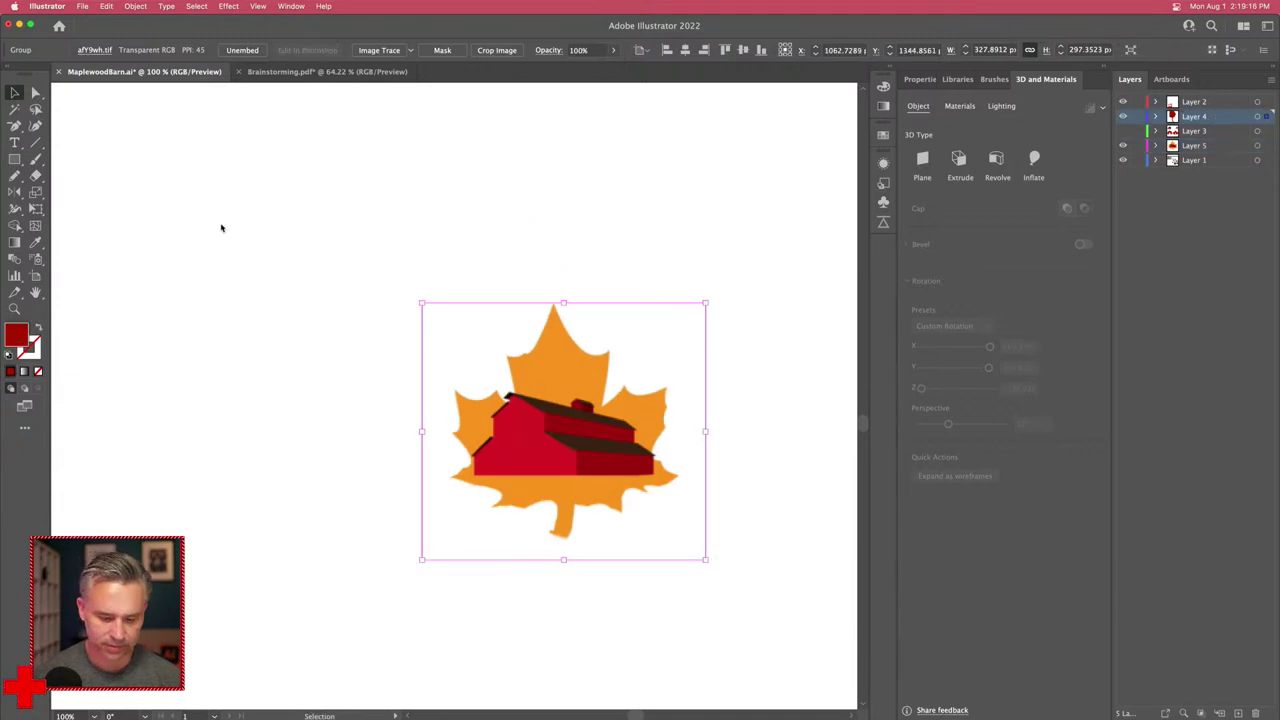
{"action": "key", "text": "cmd+v"}
{"action": "left_click_drag", "start_coordinate": [452, 402], "coordinate": [516, 274]}
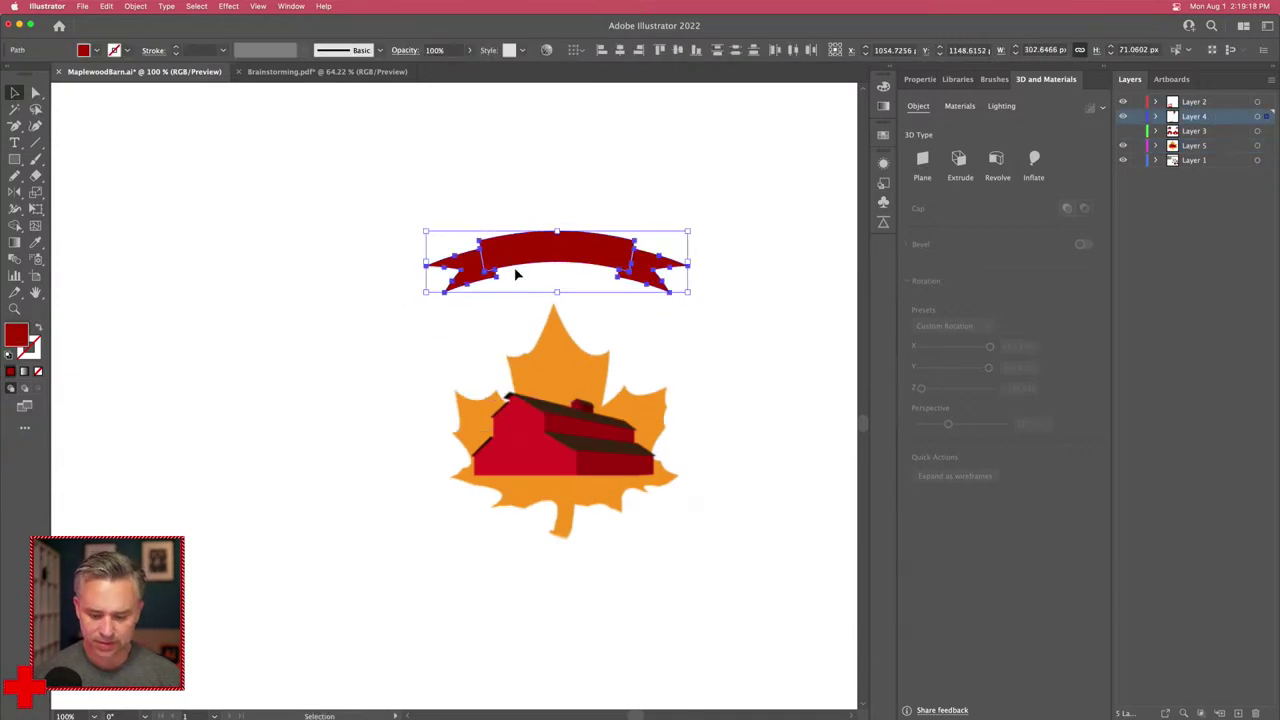
Step: Duplicate the leaf-and-barn image to the left of the original and apply an image trace to the copy
{"action": "left_click", "coordinate": [573, 395]}
{"action": "left_click_drag", "start_coordinate": [573, 395], "coordinate": [256, 395]}
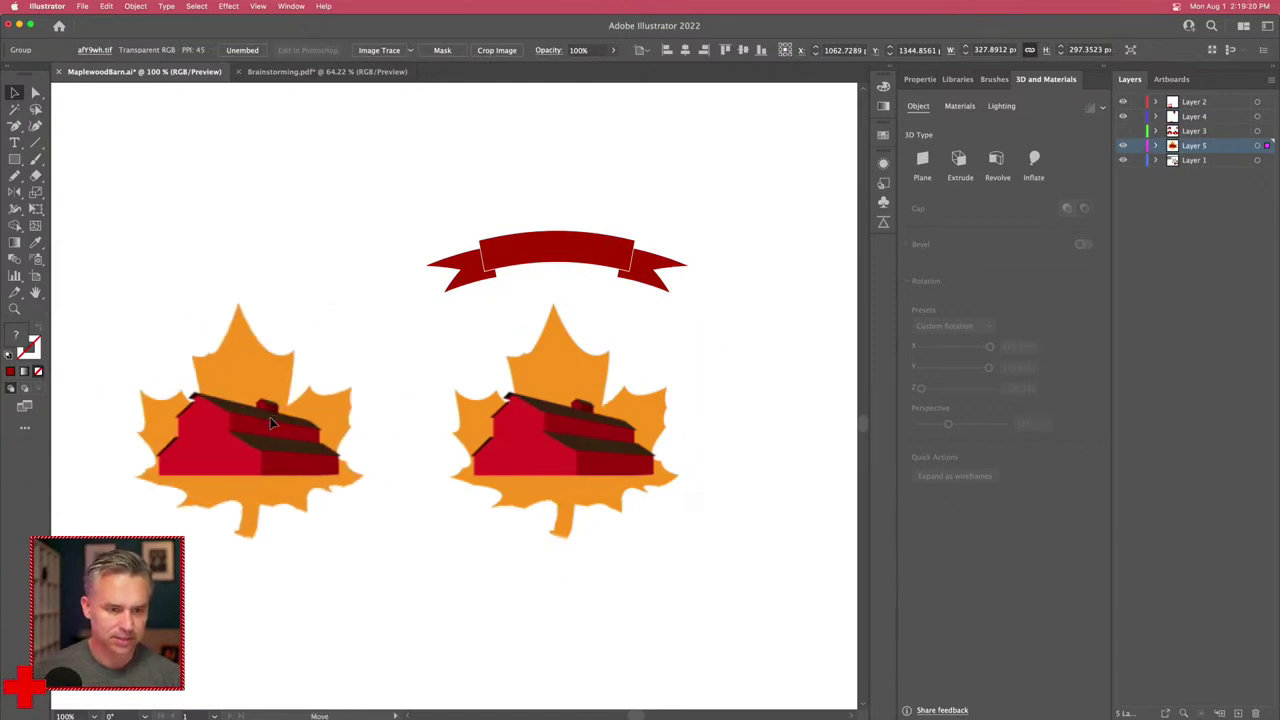
{"action": "left_click", "coordinate": [401, 50]}
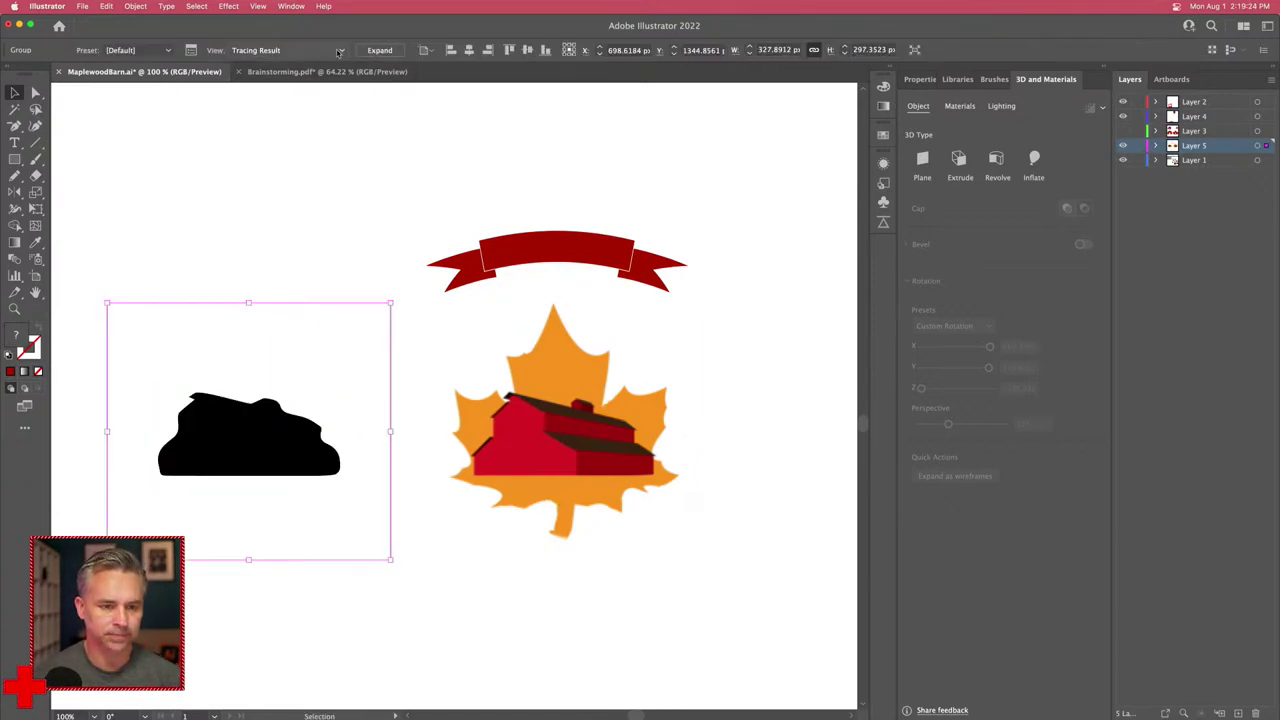
Step: Set the copy's image trace to Color mode with 27 colors
{"action": "left_click", "coordinate": [190, 50]}
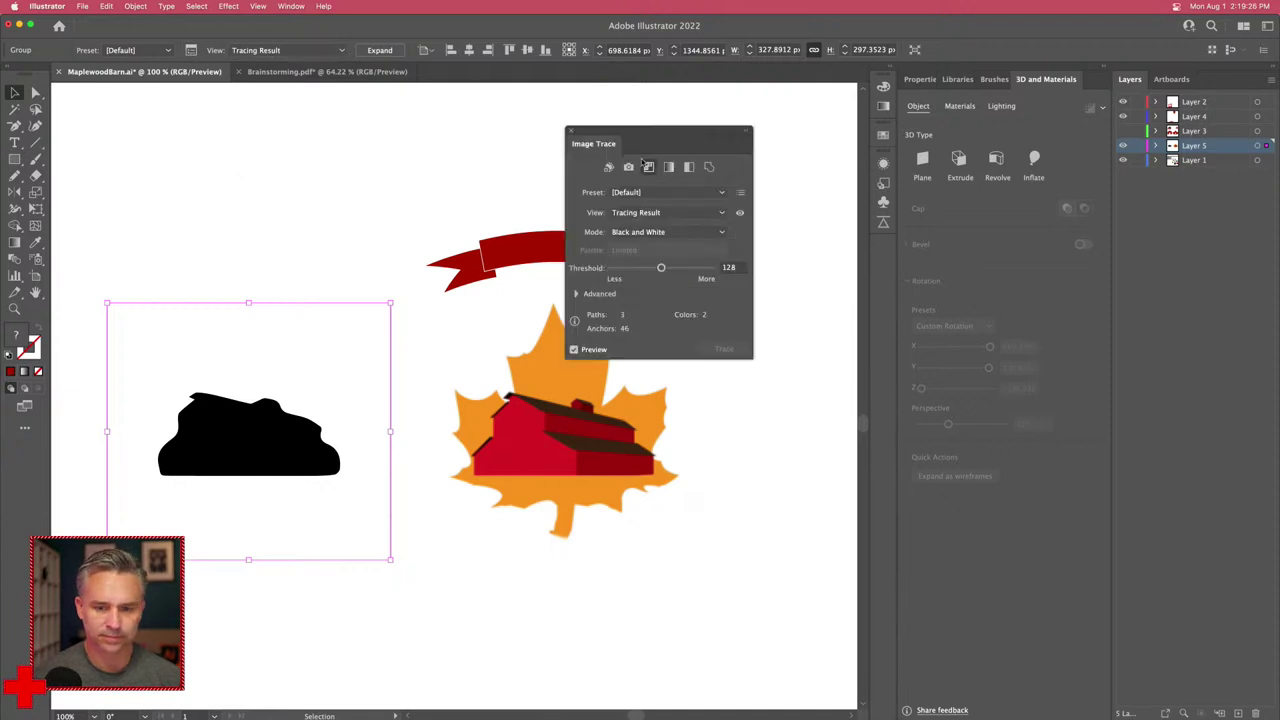
{"action": "left_click", "coordinate": [662, 233]}
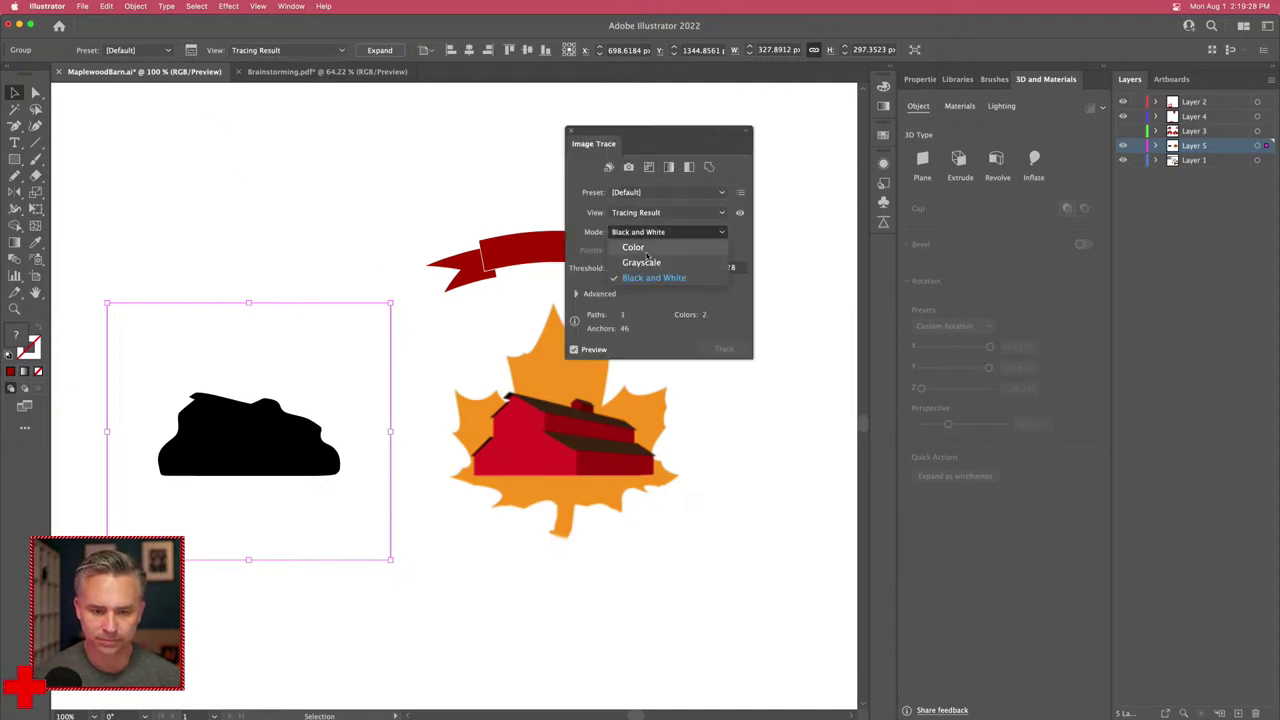
{"action": "left_click", "coordinate": [640, 247]}
{"action": "left_click", "coordinate": [618, 268]}
{"action": "left_click_drag", "start_coordinate": [619, 269], "coordinate": [700, 269]}
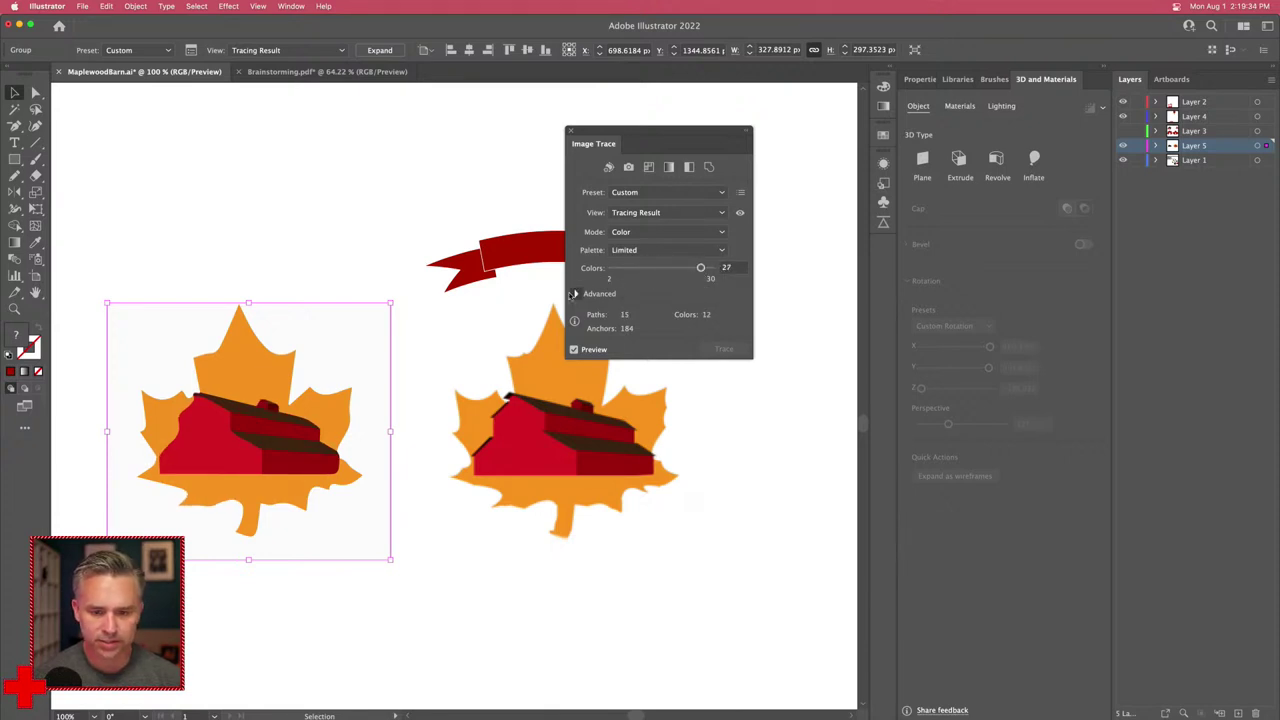
Step: Refine the image trace with paths at 76%, corners at 100%, noise at 100 px and 30 colors
{"action": "left_click", "coordinate": [576, 293]}
{"action": "mouse_move", "coordinate": [660, 312]}
{"action": "left_mouse_down"}
{"action": "mouse_move", "coordinate": [686, 312]}
{"action": "mouse_move", "coordinate": [745, 352]}
{"action": "left_mouse_up"}
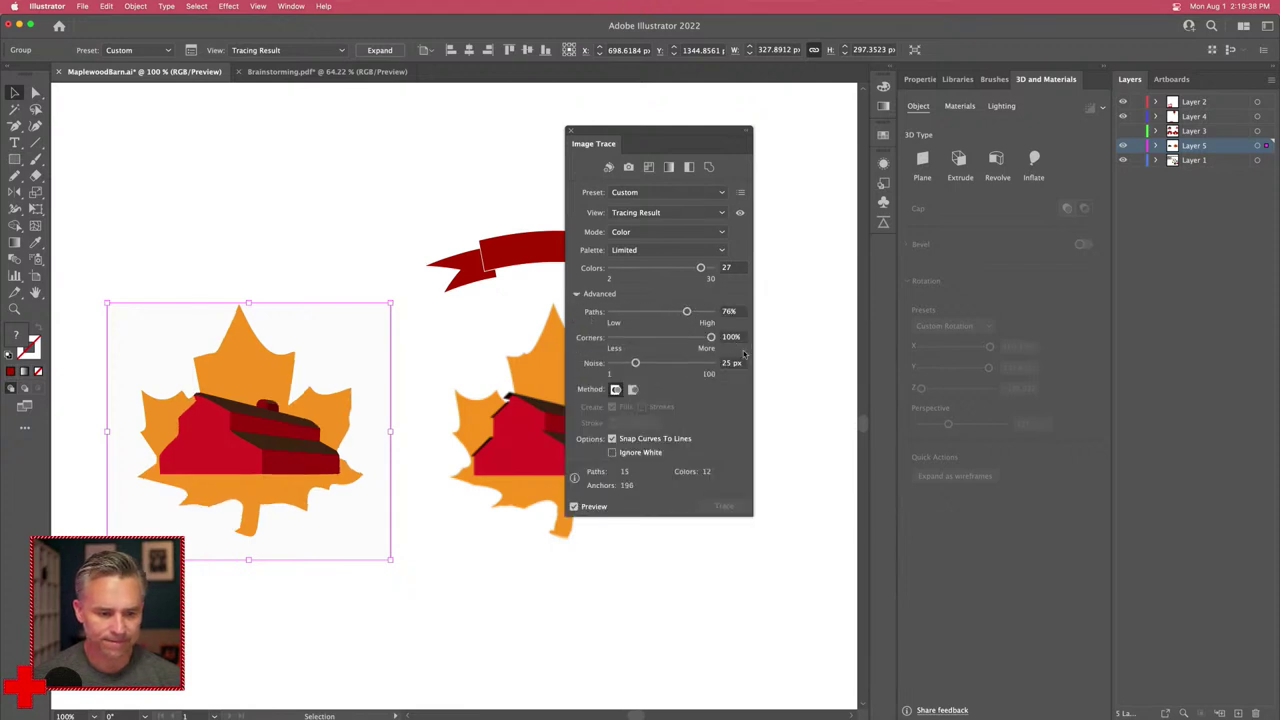
{"action": "left_click_drag", "start_coordinate": [654, 365], "coordinate": [730, 368]}
{"action": "mouse_move", "coordinate": [597, 140]}
{"action": "left_mouse_down"}
{"action": "mouse_move", "coordinate": [506, 190]}
{"action": "mouse_move", "coordinate": [485, 178]}
{"action": "left_mouse_up"}
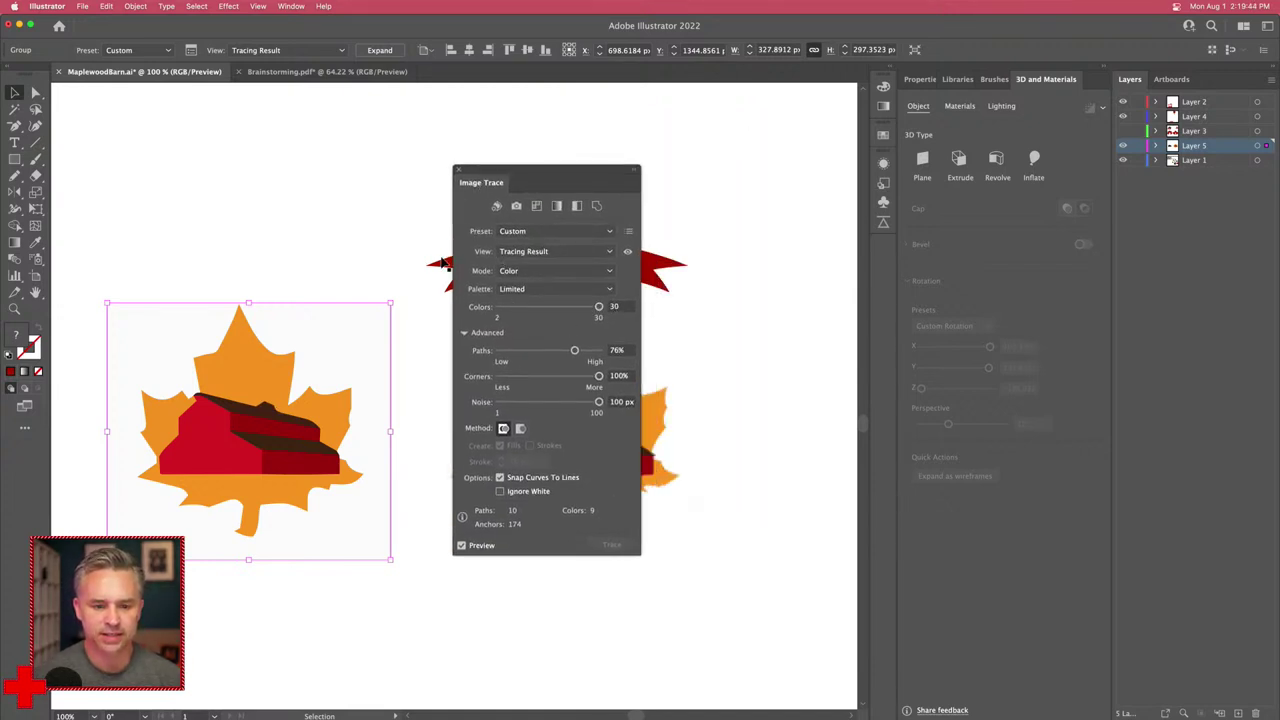
Step: Apply the High Fidelity Photo preset to the copy's image trace and expand it into vector paths
{"action": "left_click", "coordinate": [510, 271]}
{"action": "left_click", "coordinate": [510, 271]}
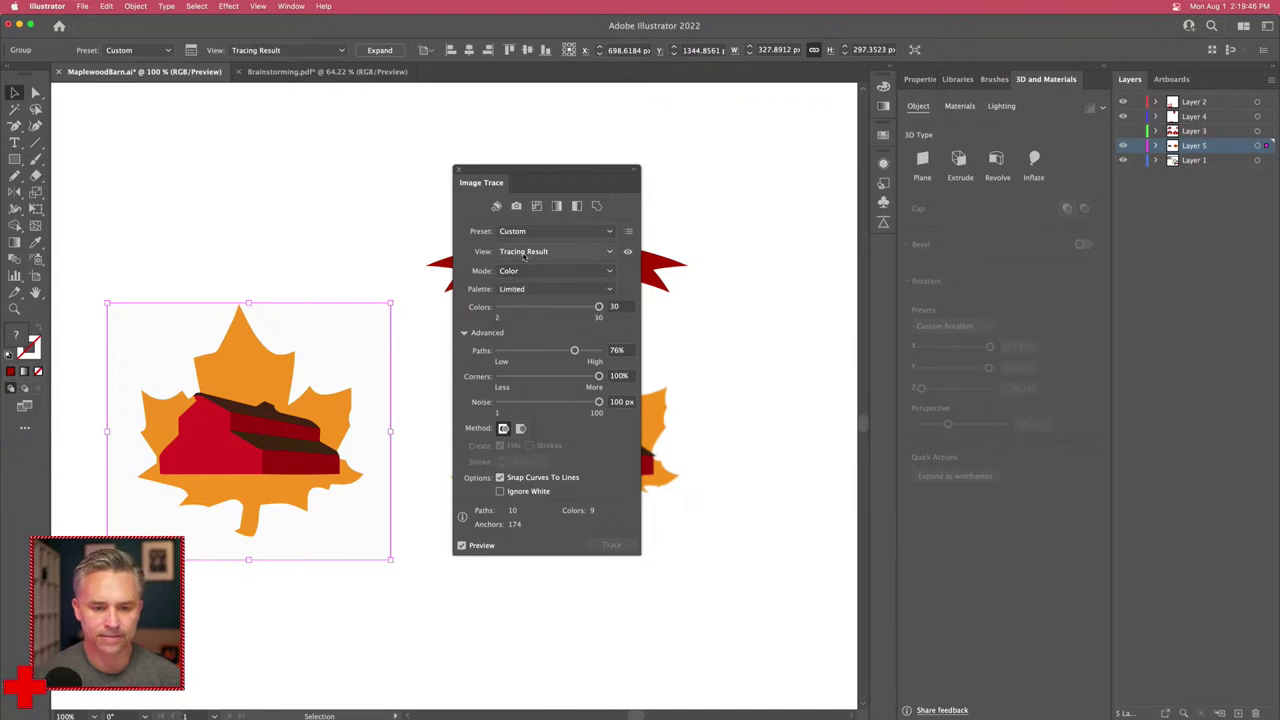
{"action": "left_click", "coordinate": [525, 251]}
{"action": "left_click", "coordinate": [479, 244]}
{"action": "left_click", "coordinate": [545, 231]}
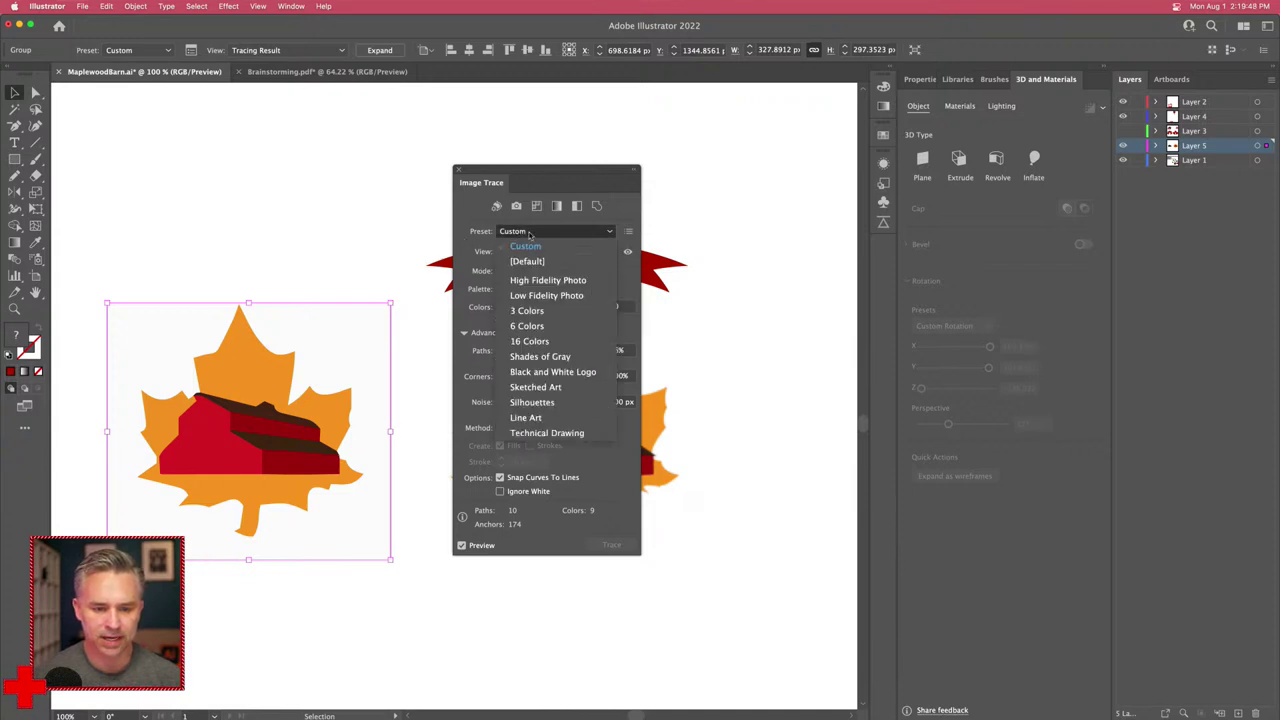
{"action": "left_click", "coordinate": [557, 283]}
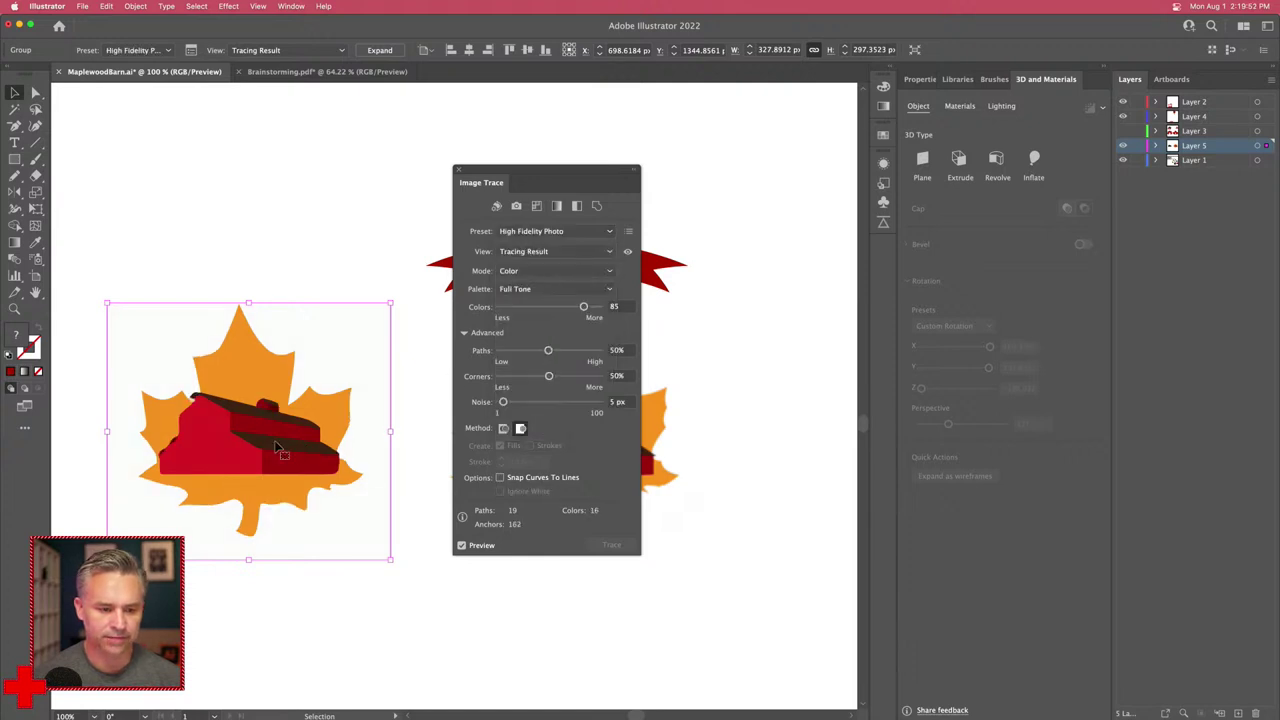
{"action": "left_click", "coordinate": [459, 171]}
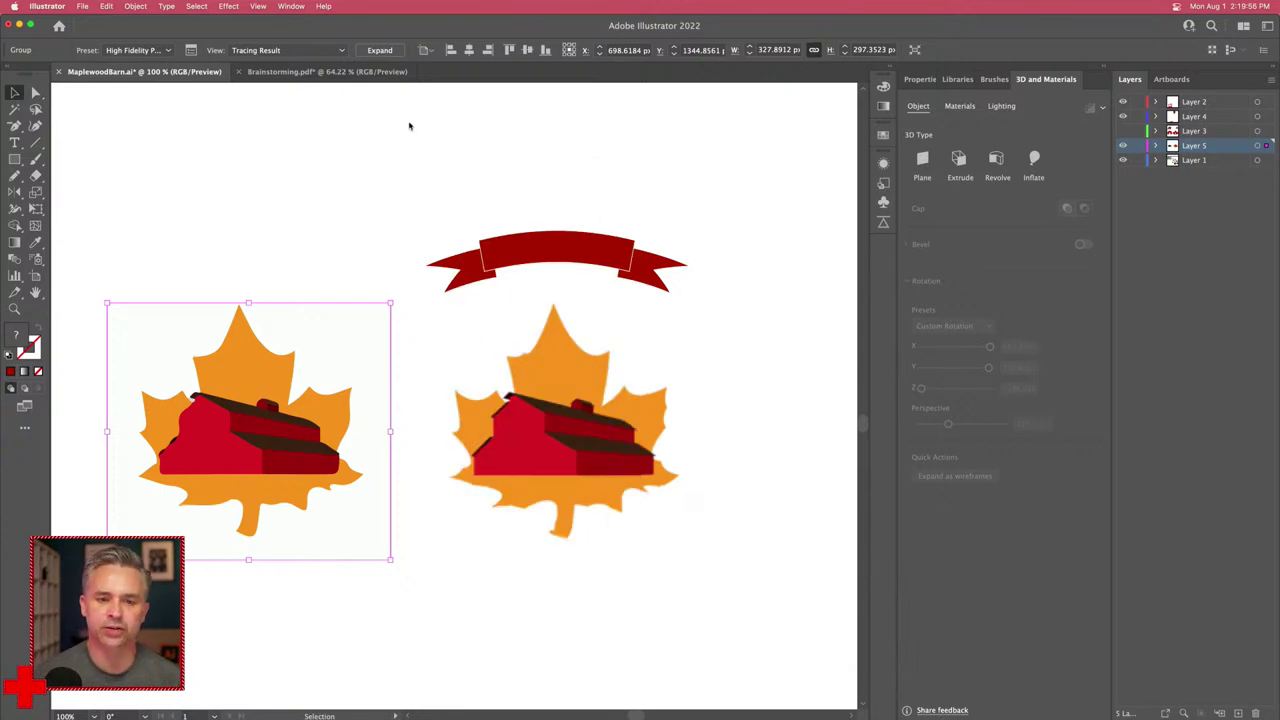
{"action": "left_click", "coordinate": [365, 50]}
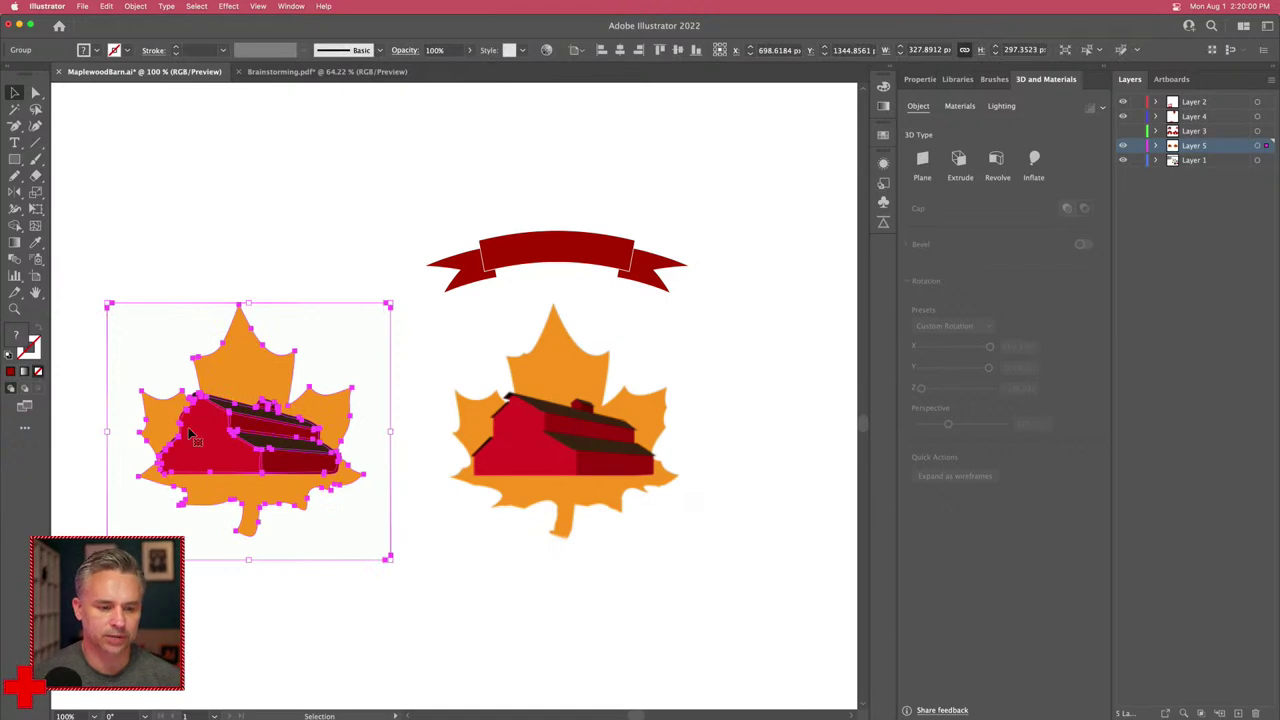
Step: Recolor the ribbon banner's centre section with the bright red sampled from the traced barn's front wall
{"action": "left_click", "coordinate": [288, 238]}
{"action": "left_click", "coordinate": [563, 252]}
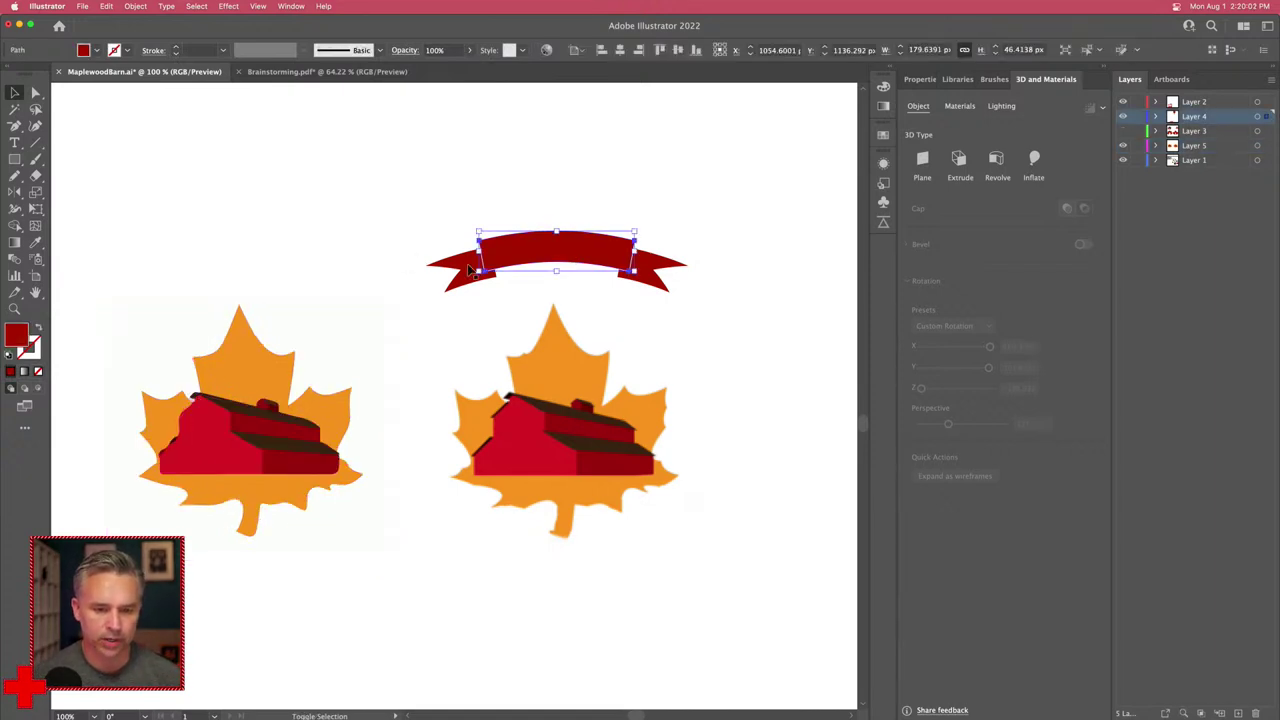
{"action": "left_click", "coordinate": [586, 277], "text": "shift"}
{"action": "left_click", "coordinate": [660, 268], "text": "shift"}
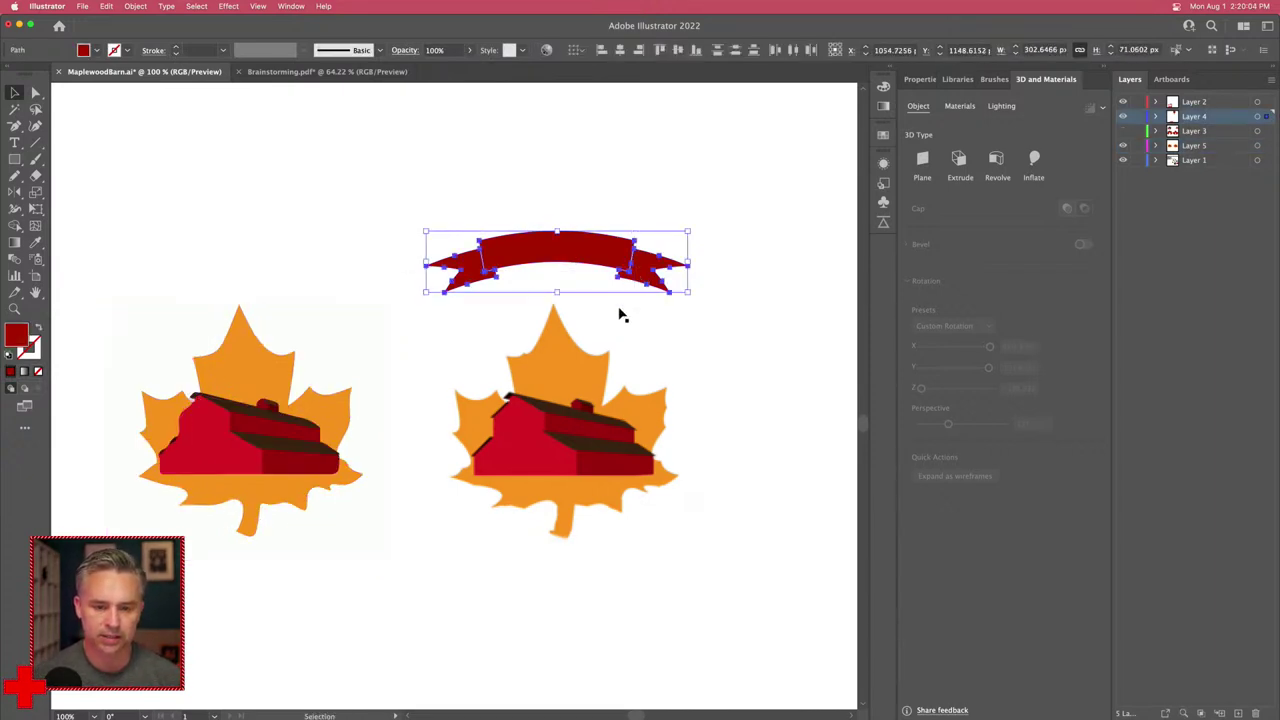
{"action": "left_click", "coordinate": [460, 163]}
{"action": "left_click", "coordinate": [582, 247]}
{"action": "key", "text": "i"}
{"action": "left_click", "coordinate": [517, 437]}
{"action": "left_click", "coordinate": [222, 442]}
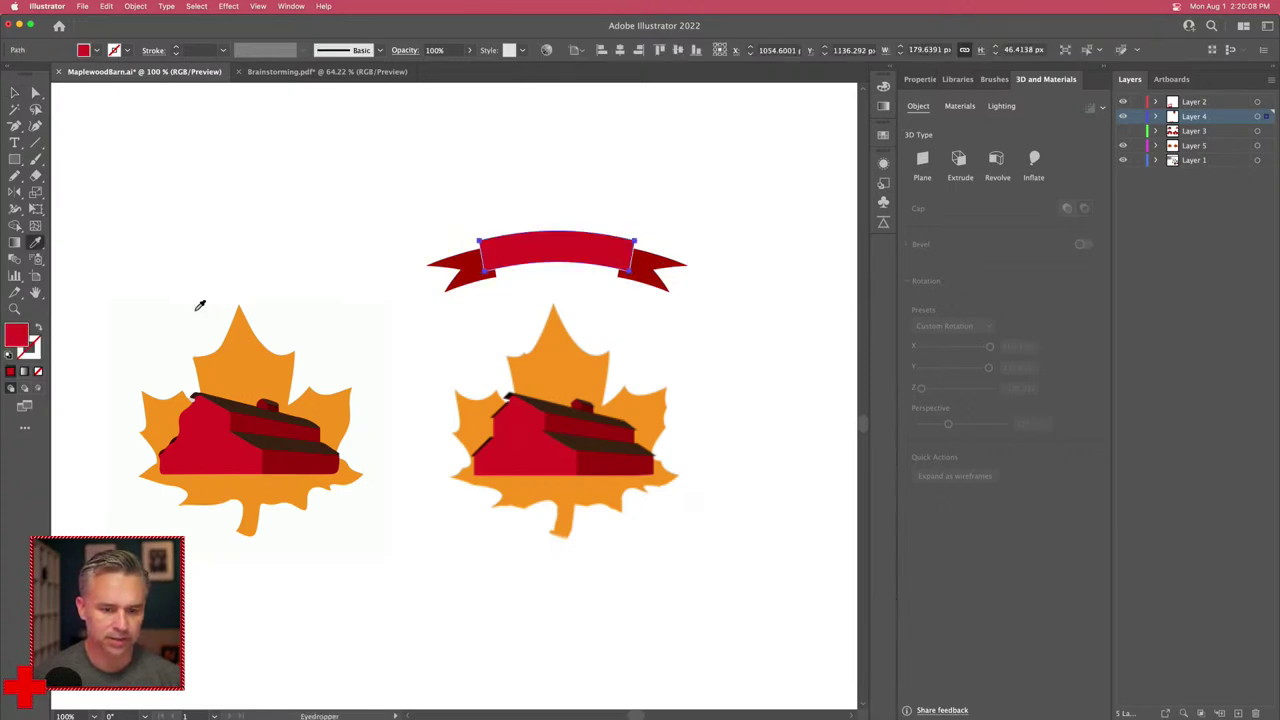
Step: Recolor both ribbon tails with the dark brown sampled from the traced barn's roof
{"action": "left_click", "coordinate": [14, 93]}
{"action": "left_click", "coordinate": [276, 211]}
{"action": "left_click", "coordinate": [458, 272]}
{"action": "left_click", "coordinate": [632, 281], "text": "shift"}
{"action": "key", "text": "i"}
{"action": "left_click", "coordinate": [253, 404]}
{"action": "left_click", "coordinate": [14, 93]}
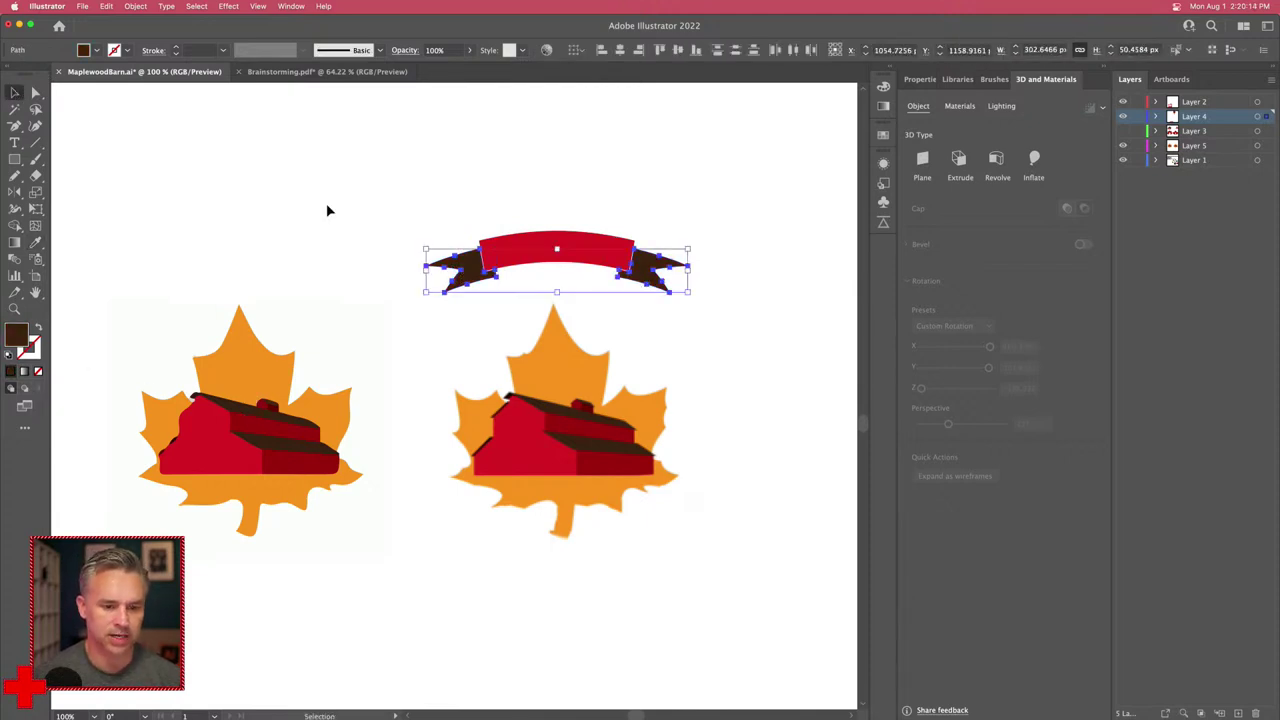
{"action": "left_click_drag", "start_coordinate": [402, 186], "coordinate": [680, 282]}
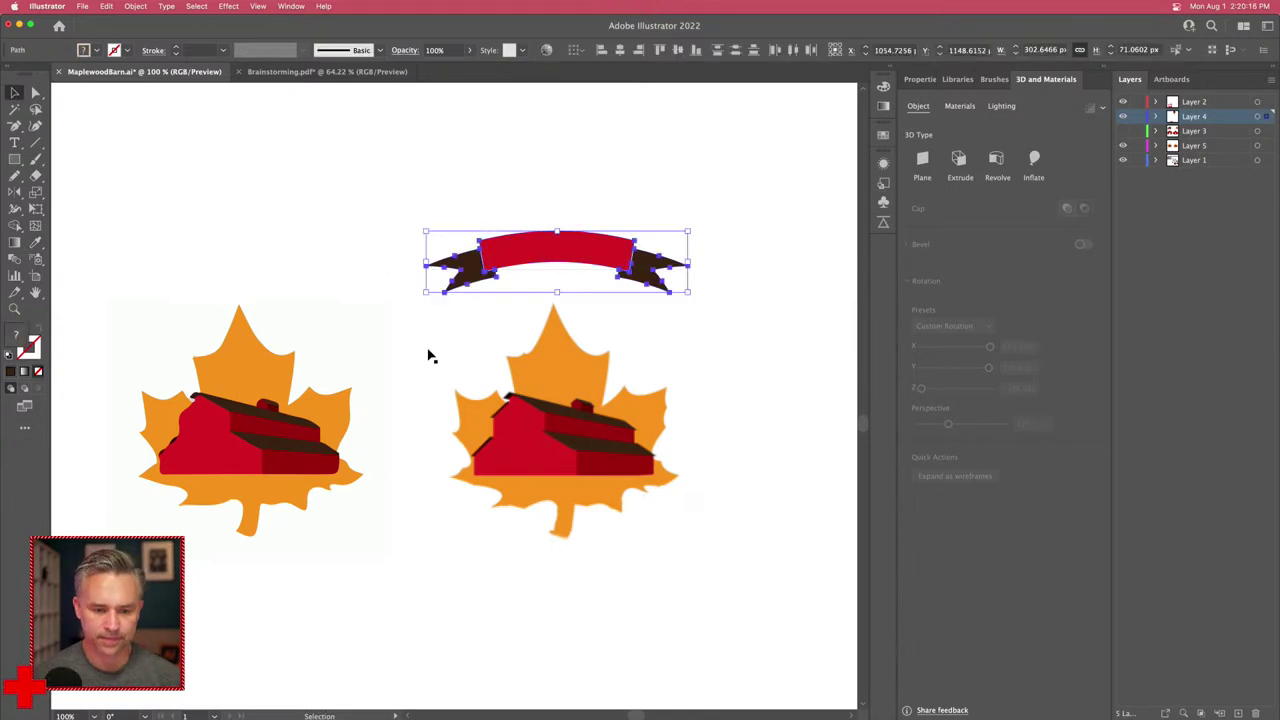
{"action": "left_click", "coordinate": [530, 430]}
{"action": "left_click", "coordinate": [528, 429]}
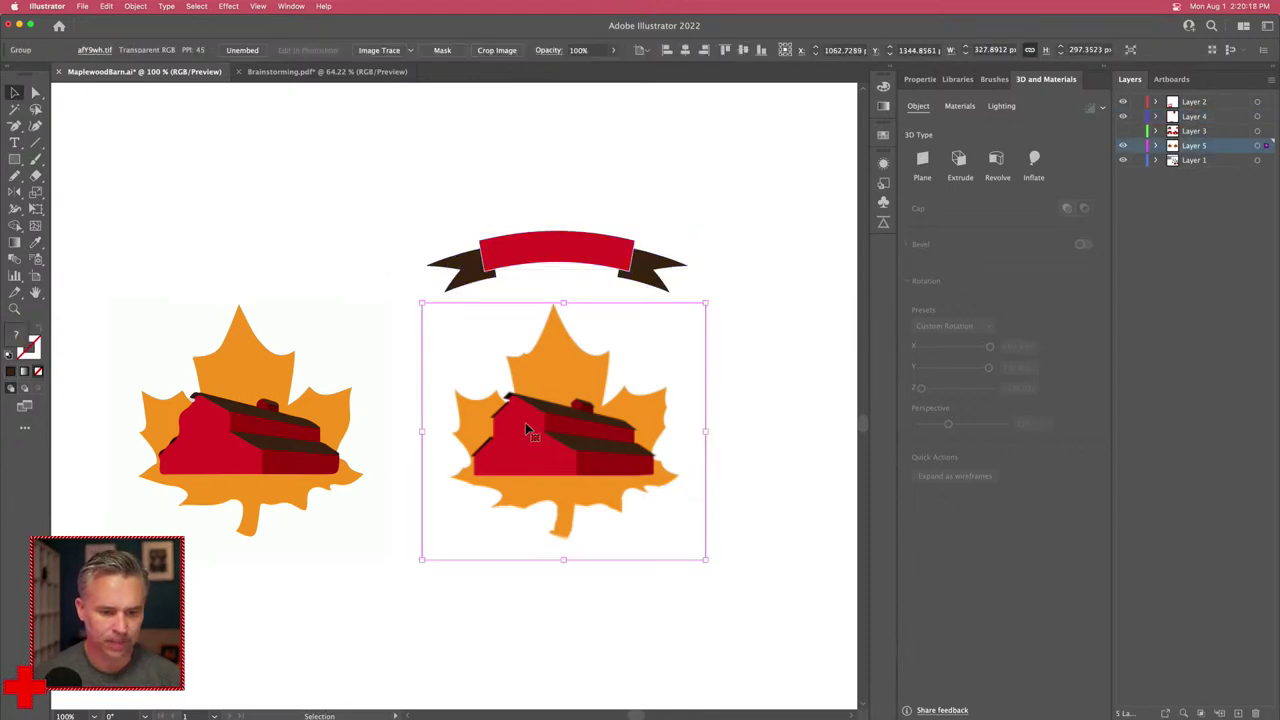
{"action": "key", "text": "a"}
{"action": "left_click_drag", "start_coordinate": [405, 196], "coordinate": [674, 282]}
{"action": "key", "text": "v"}
{"action": "left_click", "coordinate": [526, 137]}
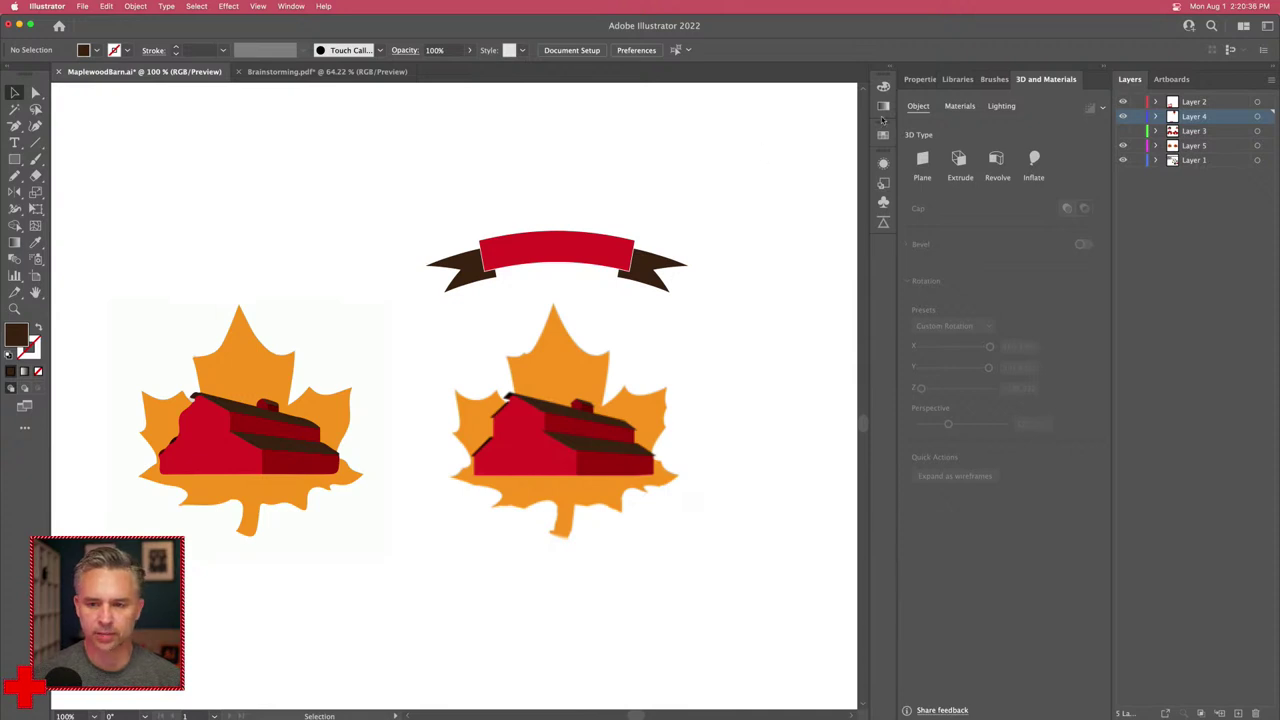
Step: Draw a horizontal line about 315 px long with a banner art brush, above and to the right of the ribbon banner
{"action": "left_click", "coordinate": [994, 79]}
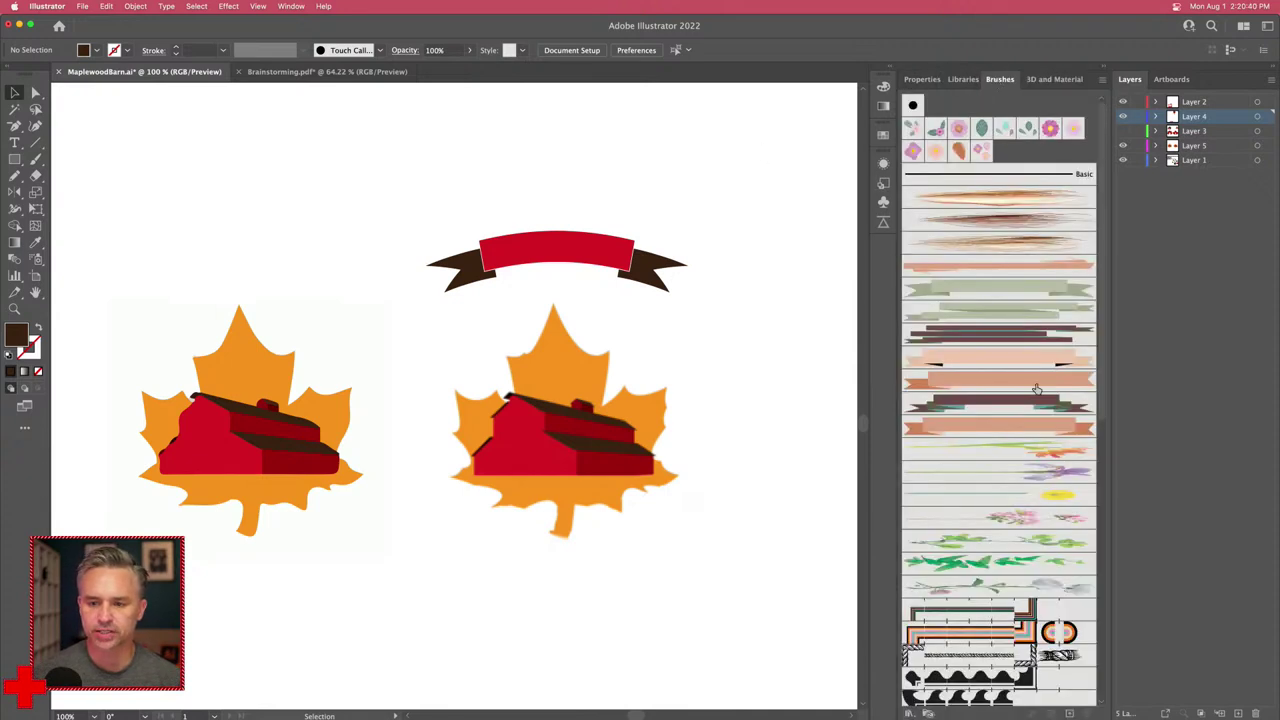
{"action": "scroll", "coordinate": [649, 220], "scroll_direction": "right", "scroll_amount": 3}
{"action": "scroll", "coordinate": [563, 289], "scroll_direction": "left", "scroll_amount": 2}
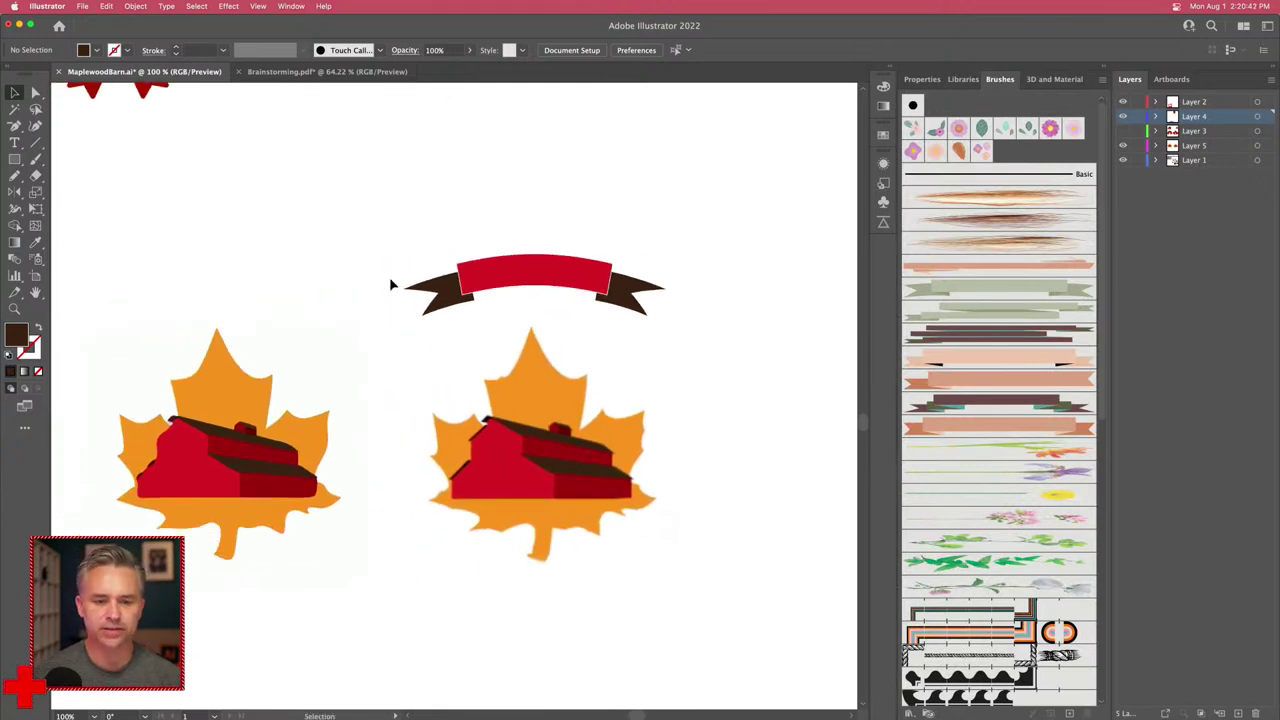
{"action": "scroll", "coordinate": [528, 234], "scroll_direction": "right", "scroll_amount": 3}
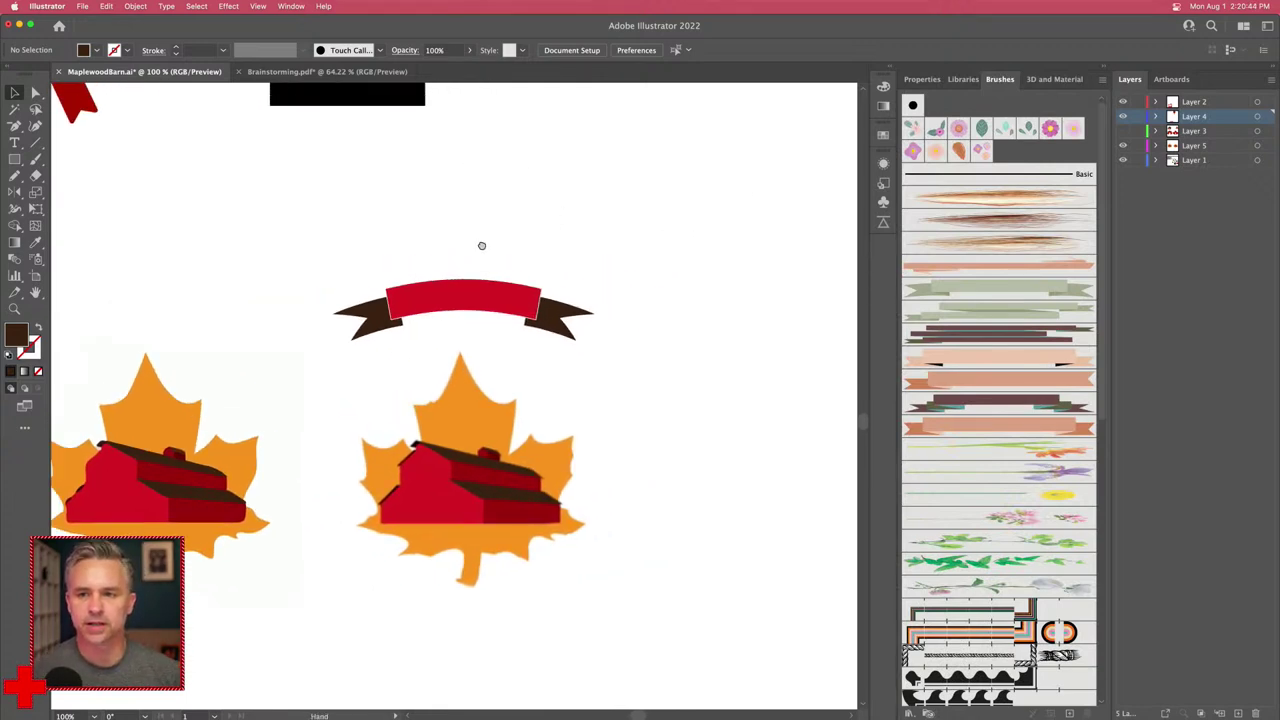
{"action": "left_click", "coordinate": [997, 380]}
{"action": "key", "text": "b"}
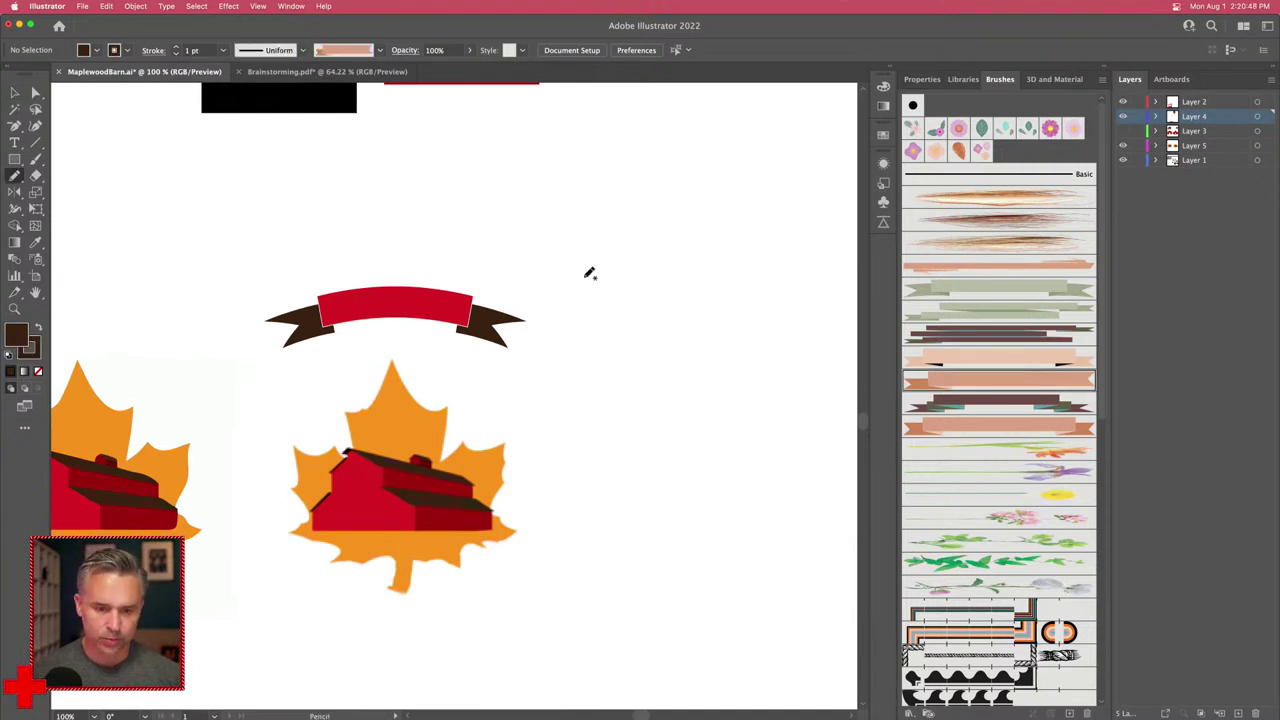
{"action": "key", "text": "backslash"}
{"action": "left_click_drag", "start_coordinate": [530, 226], "coordinate": [803, 226]}
Step: Try the different banner brushes on the line and apply the Banner1 brush
{"action": "left_click", "coordinate": [986, 405]}
{"action": "left_click", "coordinate": [986, 428]}
{"action": "left_click", "coordinate": [975, 355]}
{"action": "left_click", "coordinate": [976, 335]}
{"action": "left_click", "coordinate": [966, 312]}
{"action": "left_click", "coordinate": [958, 290]}
{"action": "left_click", "coordinate": [958, 270]}
{"action": "left_click", "coordinate": [960, 289]}
{"action": "left_click", "coordinate": [966, 312]}
{"action": "left_click", "coordinate": [976, 335]}
{"action": "left_click", "coordinate": [981, 381]}
{"action": "left_click", "coordinate": [981, 405]}
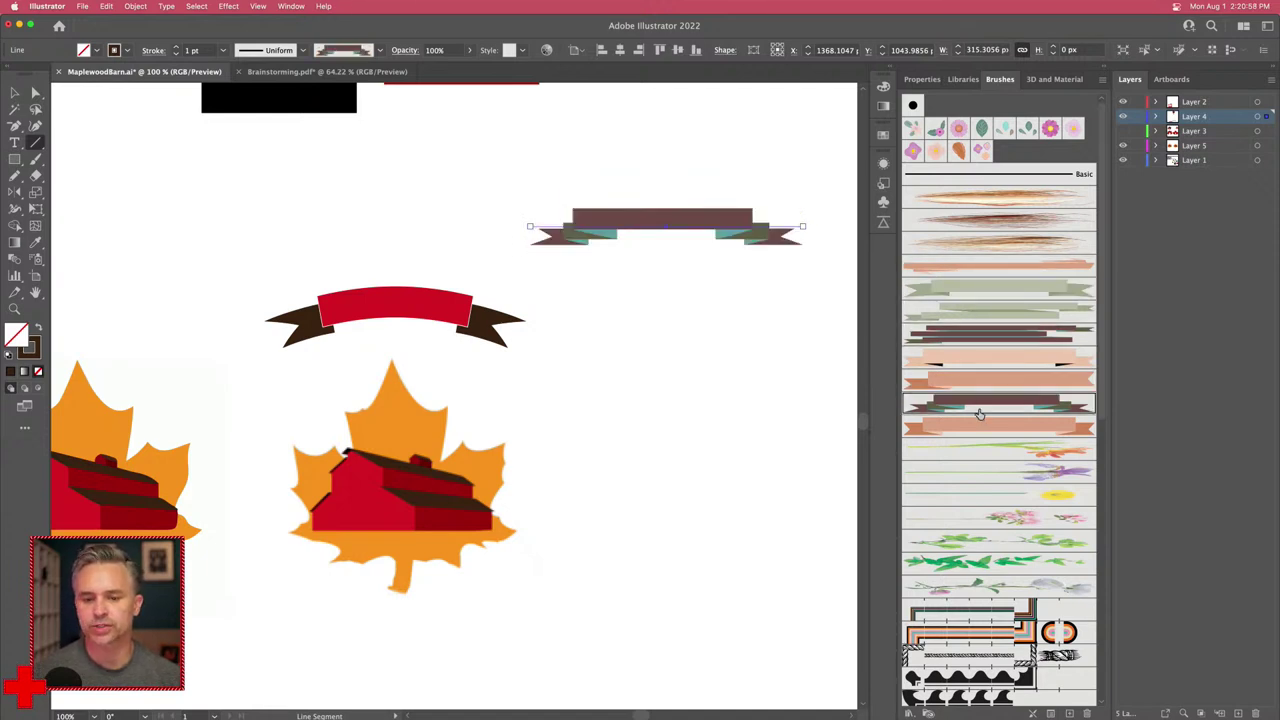
{"action": "left_click", "coordinate": [998, 425]}
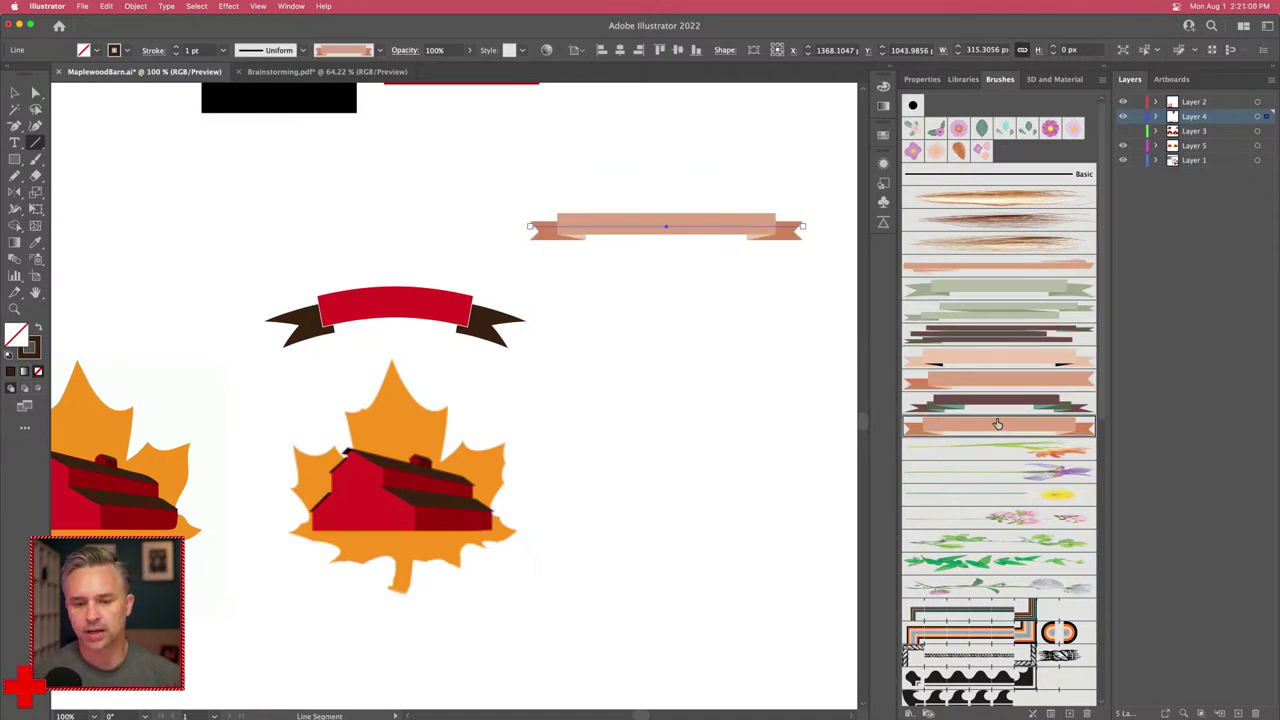
Step: Bend the middle of the banner line upward into an arch about 51 px high
{"action": "left_click", "coordinate": [35, 92]}
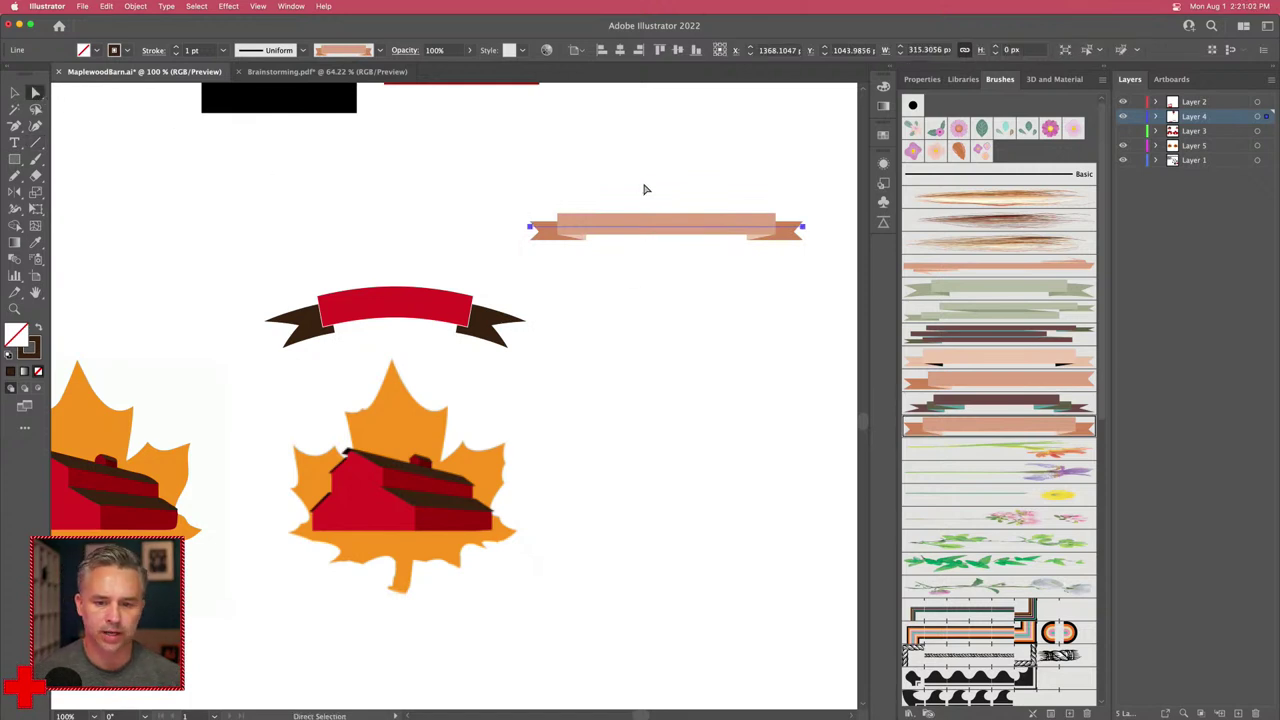
{"action": "left_click", "coordinate": [659, 236]}
{"action": "key", "text": "shift+c"}
{"action": "left_click_drag", "start_coordinate": [673, 232], "coordinate": [669, 186]}
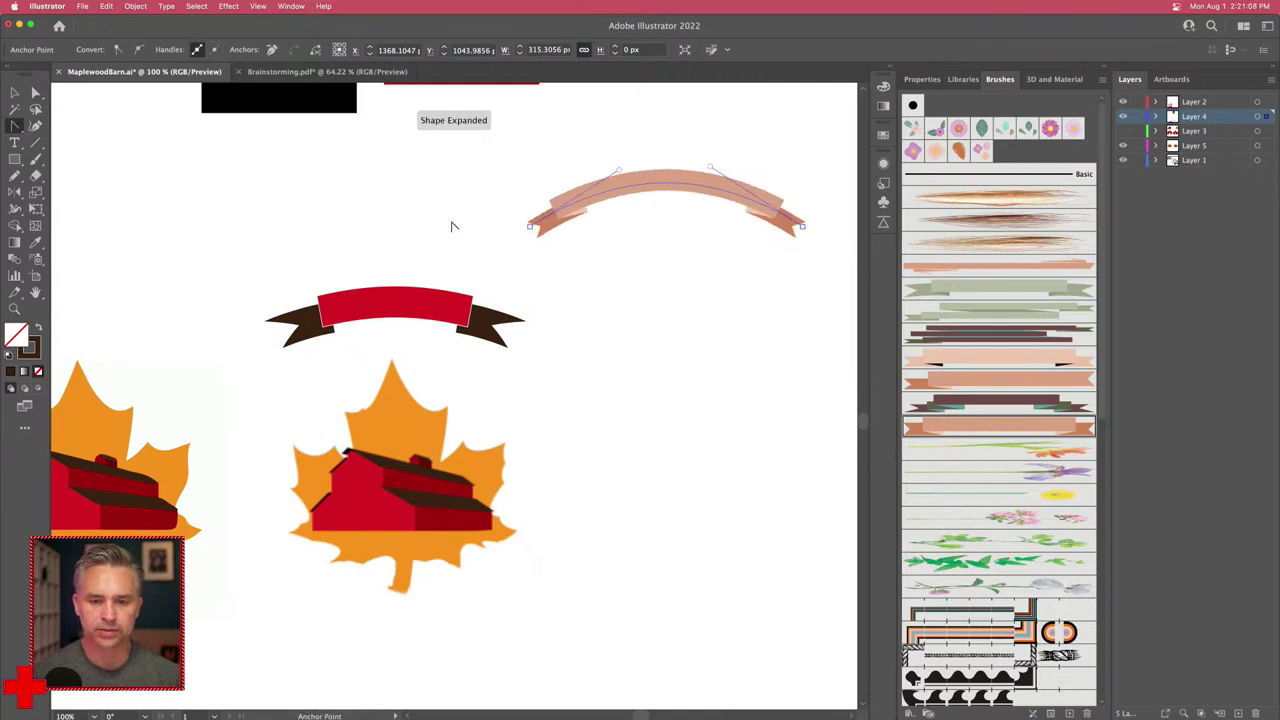
Step: Try heavier stroke weights on the arched banner, up to 3 pt, and set it to 2 pt
{"action": "left_click", "coordinate": [15, 92]}
{"action": "left_click_drag", "start_coordinate": [486, 189], "coordinate": [625, 252]}
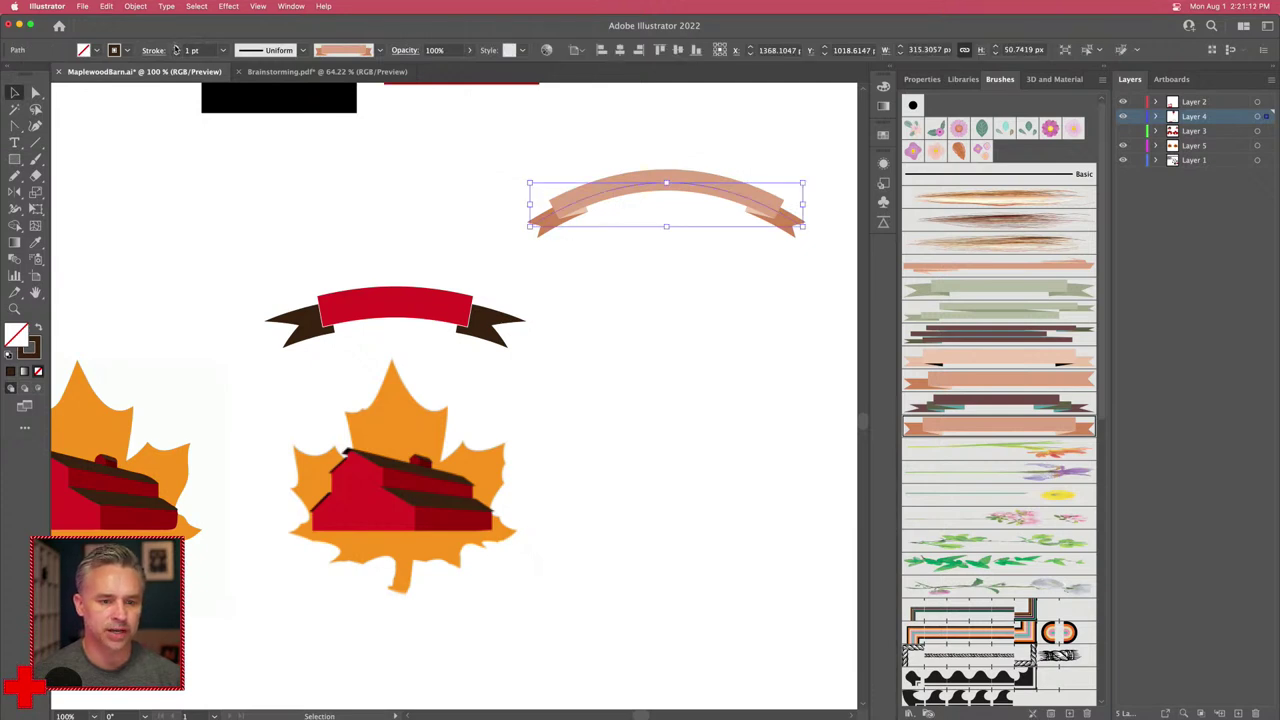
{"action": "left_click", "coordinate": [175, 49]}
{"action": "left_click", "coordinate": [175, 49]}
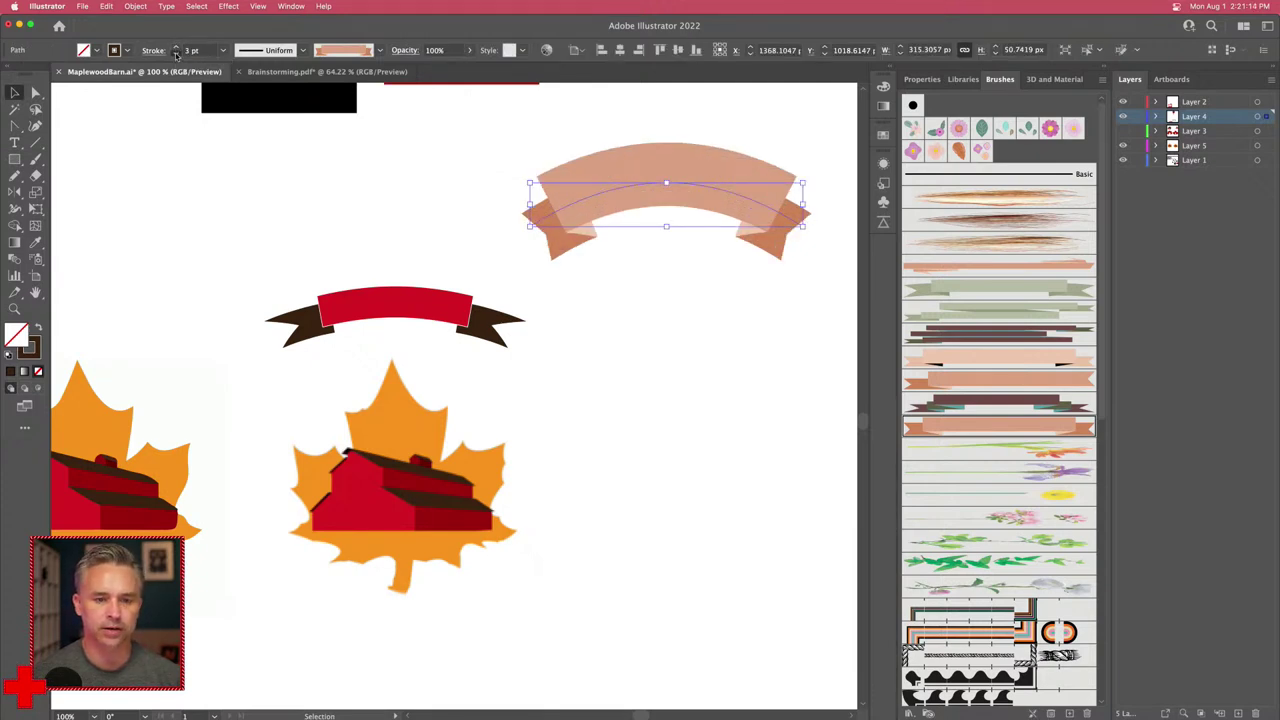
{"action": "left_click", "coordinate": [176, 54]}
{"action": "left_click", "coordinate": [176, 54]}
{"action": "left_click", "coordinate": [175, 49]}
{"action": "left_click", "coordinate": [175, 49]}
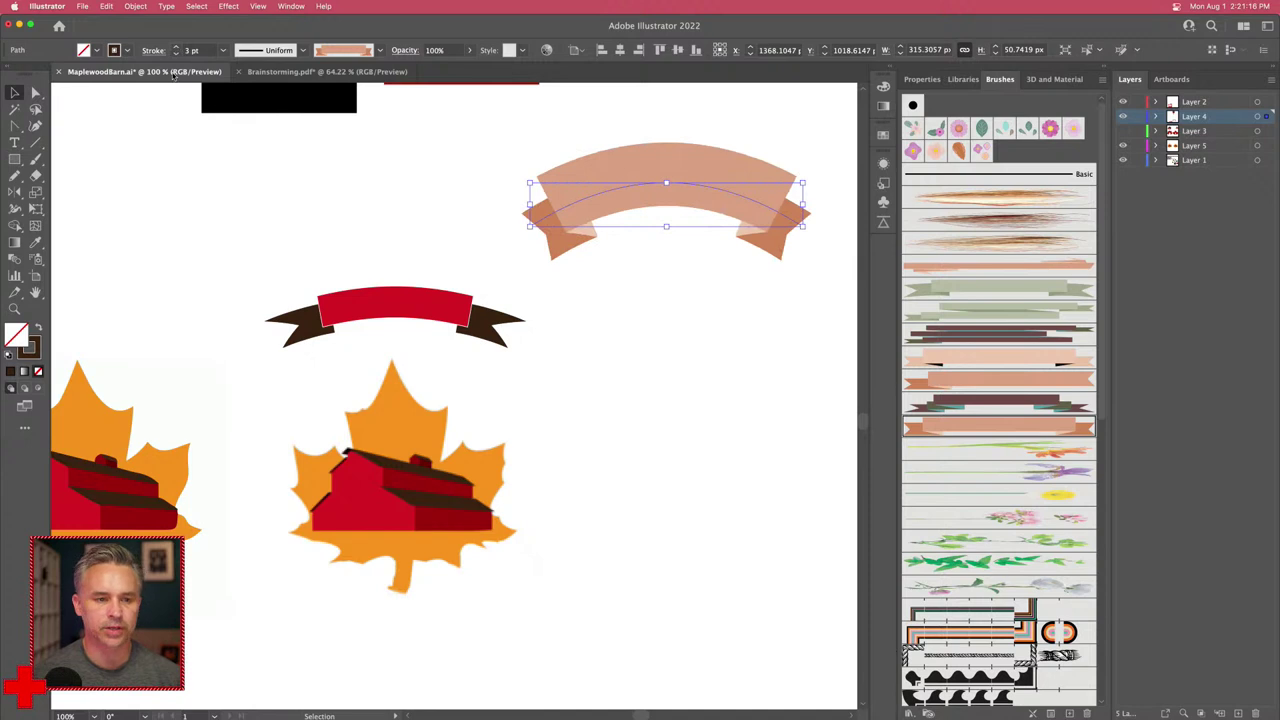
{"action": "left_click", "coordinate": [31, 345]}
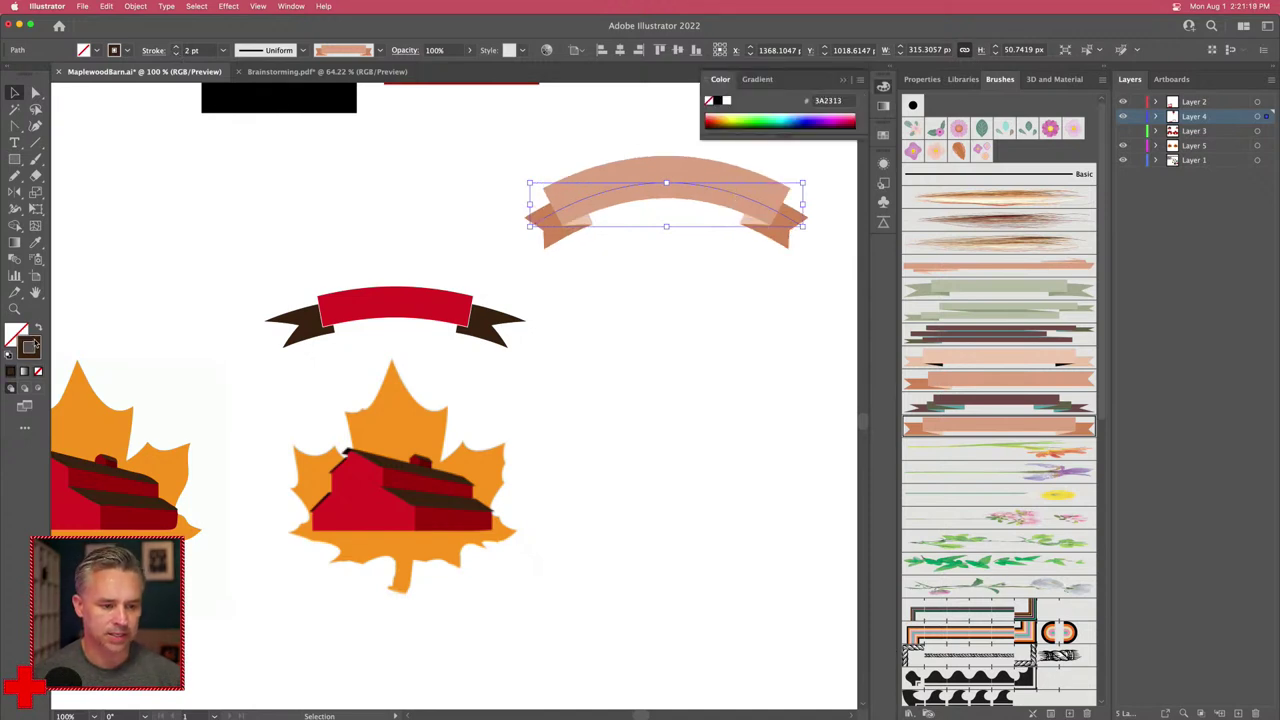
{"action": "double_click", "coordinate": [1048, 428]}
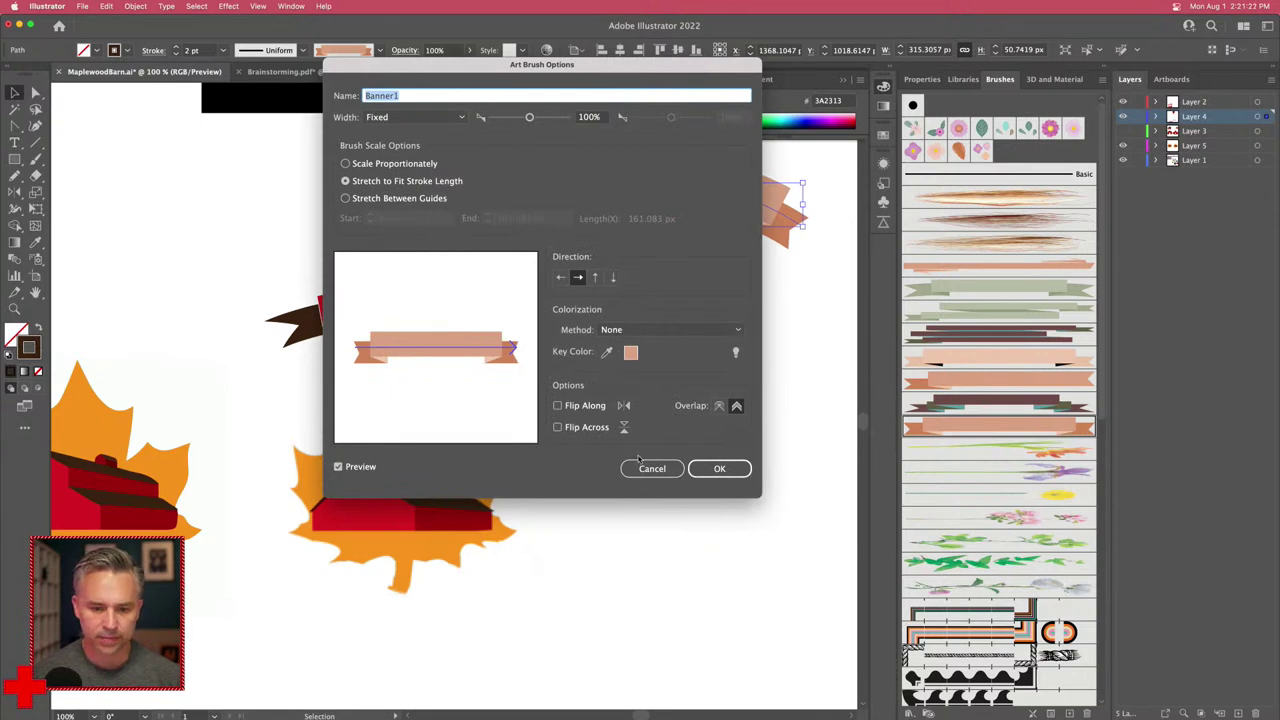
{"action": "left_click", "coordinate": [648, 467]}
{"action": "double_click", "coordinate": [27, 344]}
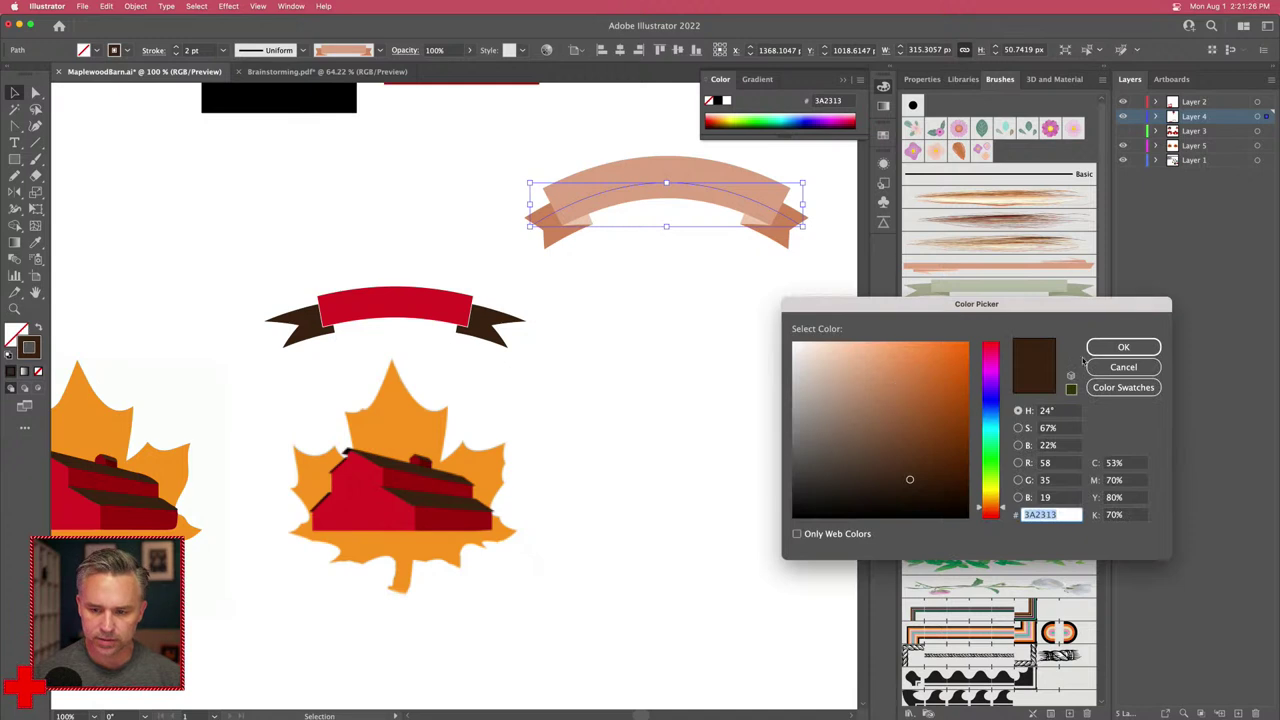
{"action": "left_click", "coordinate": [1122, 367]}
Step: Sample the barn's red, swap it to the arch's stroke color and reapply the Banner1 brush
{"action": "key", "text": "i"}
{"action": "left_click", "coordinate": [72, 501]}
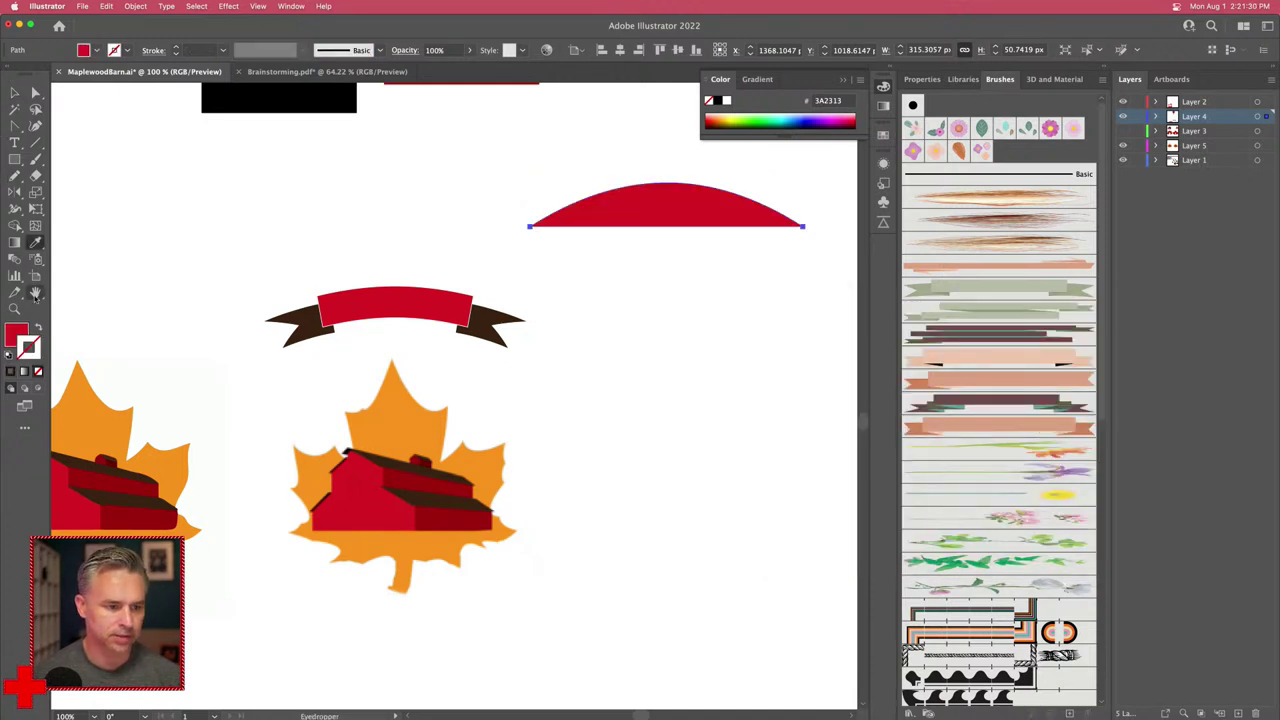
{"action": "left_click", "coordinate": [38, 329]}
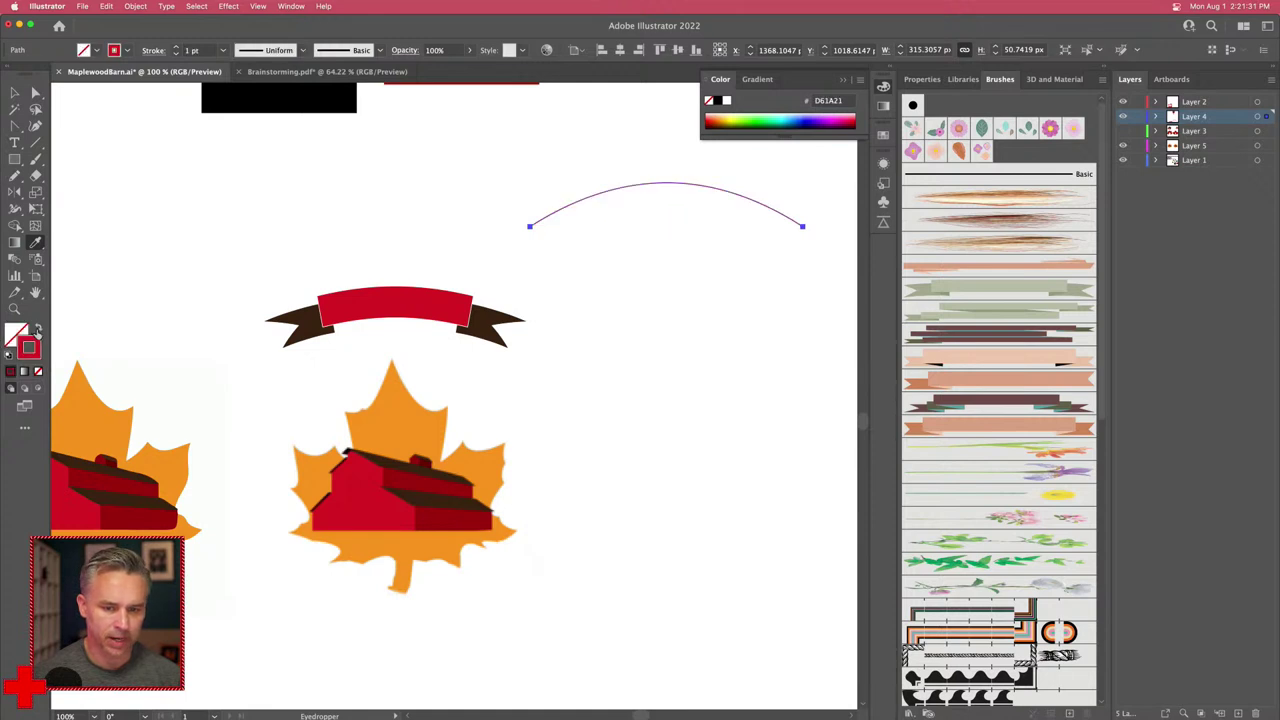
{"action": "left_click", "coordinate": [991, 427]}
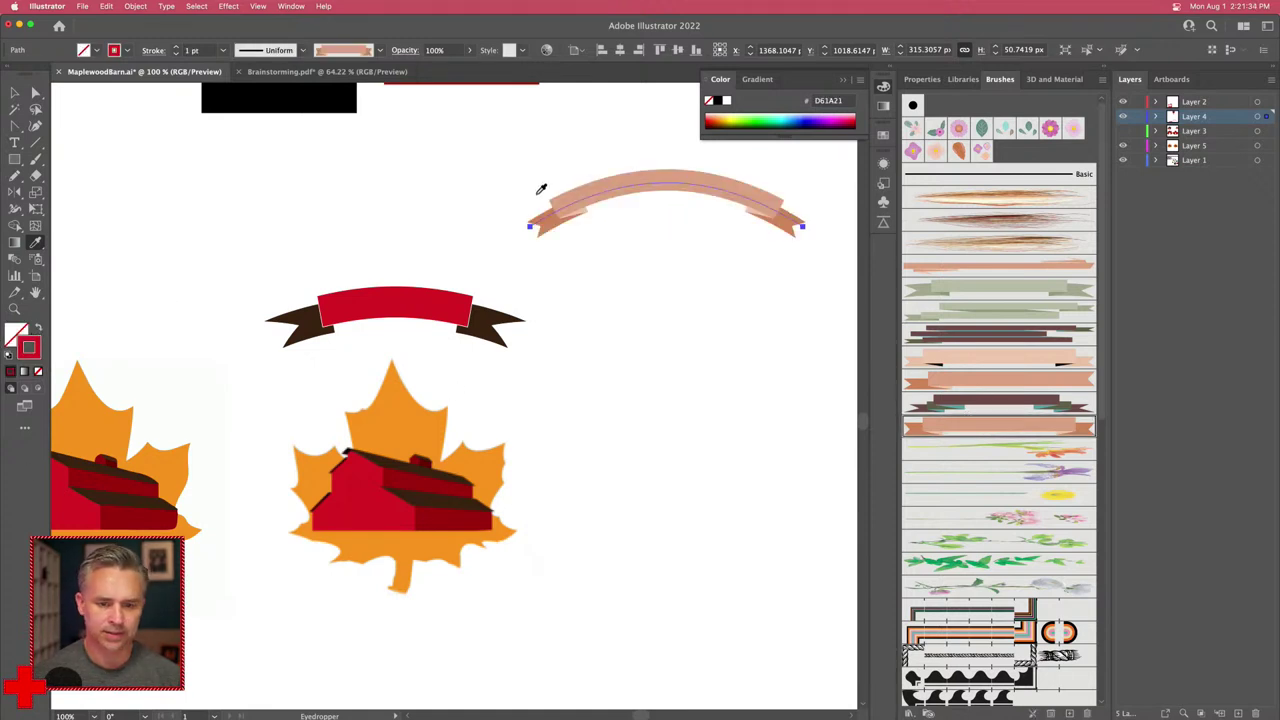
Step: Set the Banner1 brush's colorization method to Hue Shift and apply it to the arched banner
{"action": "double_click", "coordinate": [1014, 426]}
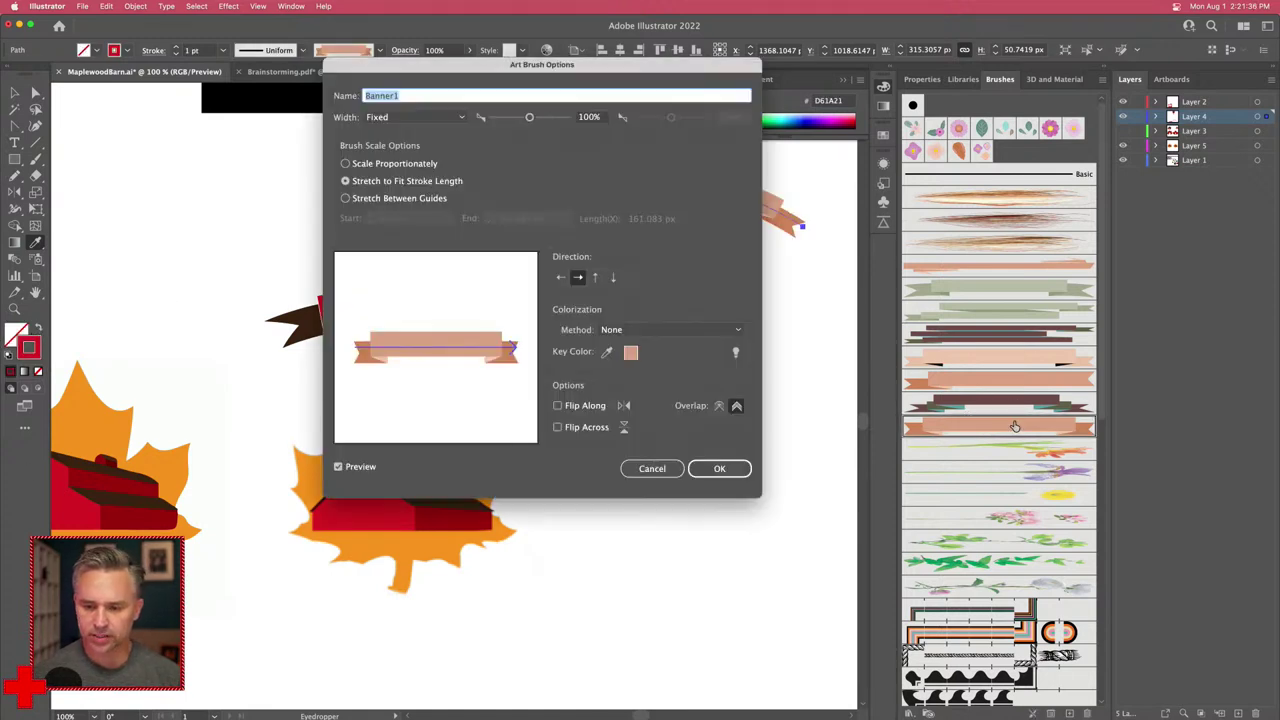
{"action": "left_click", "coordinate": [659, 330]}
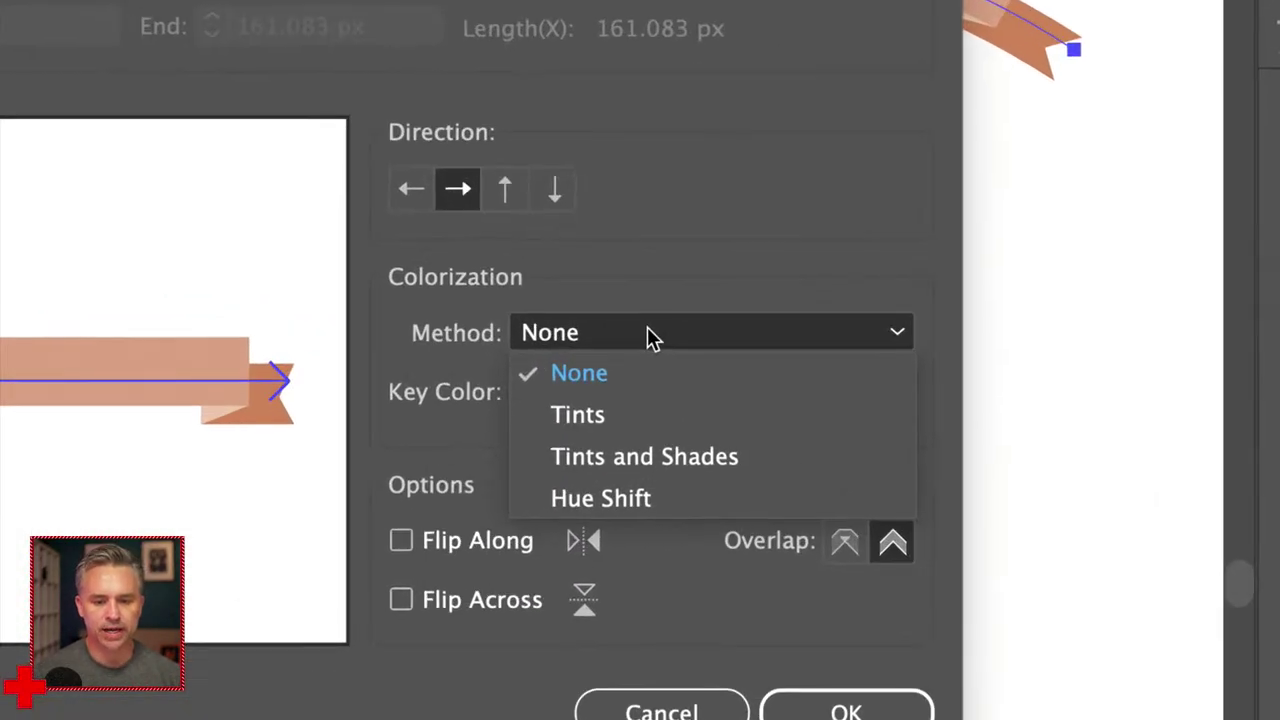
{"action": "left_click", "coordinate": [632, 390]}
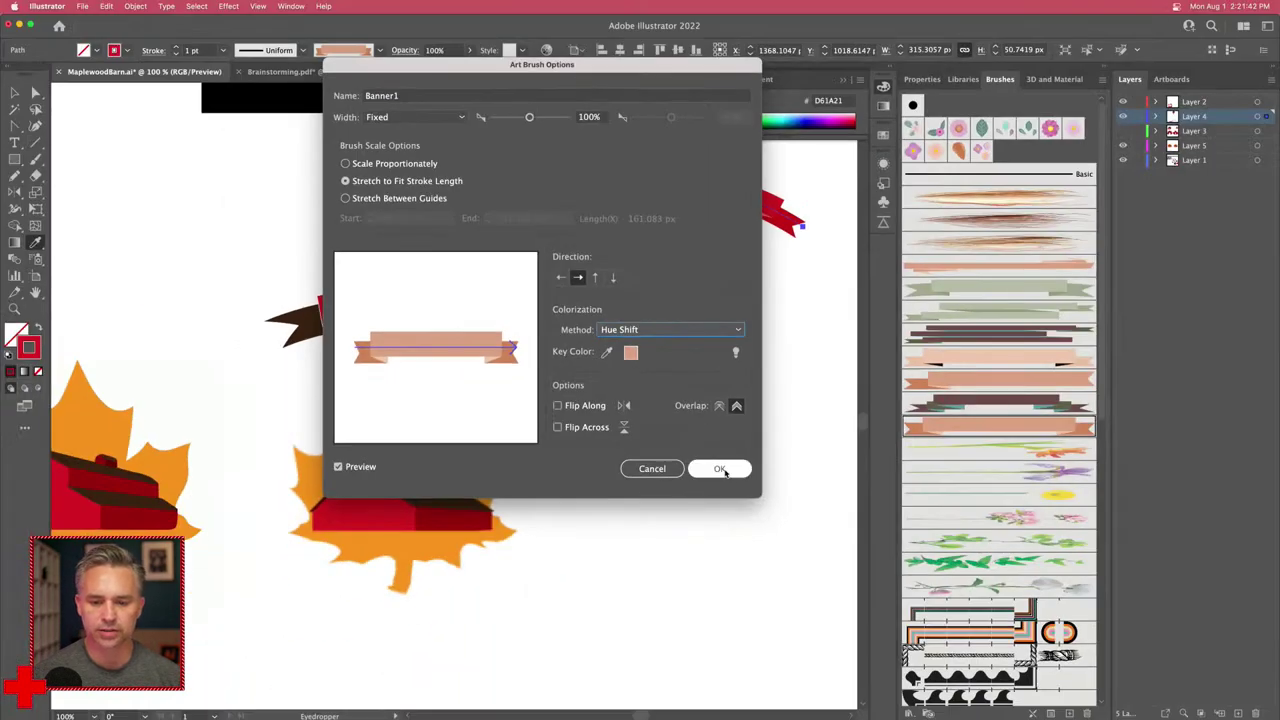
{"action": "left_click", "coordinate": [924, 554]}
{"action": "left_click", "coordinate": [516, 302]}
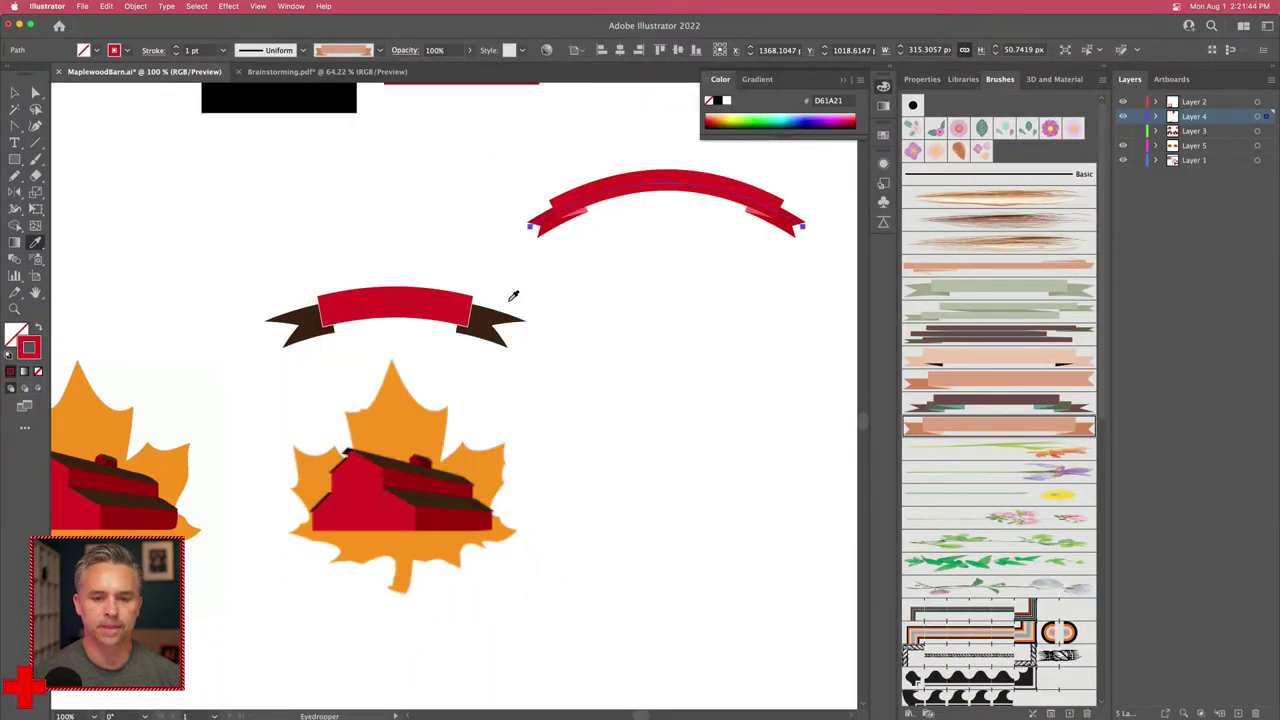
Step: Set the red arched banner's stroke weight to 2 pt and place a duplicate directly below it
{"action": "left_click", "coordinate": [176, 50]}
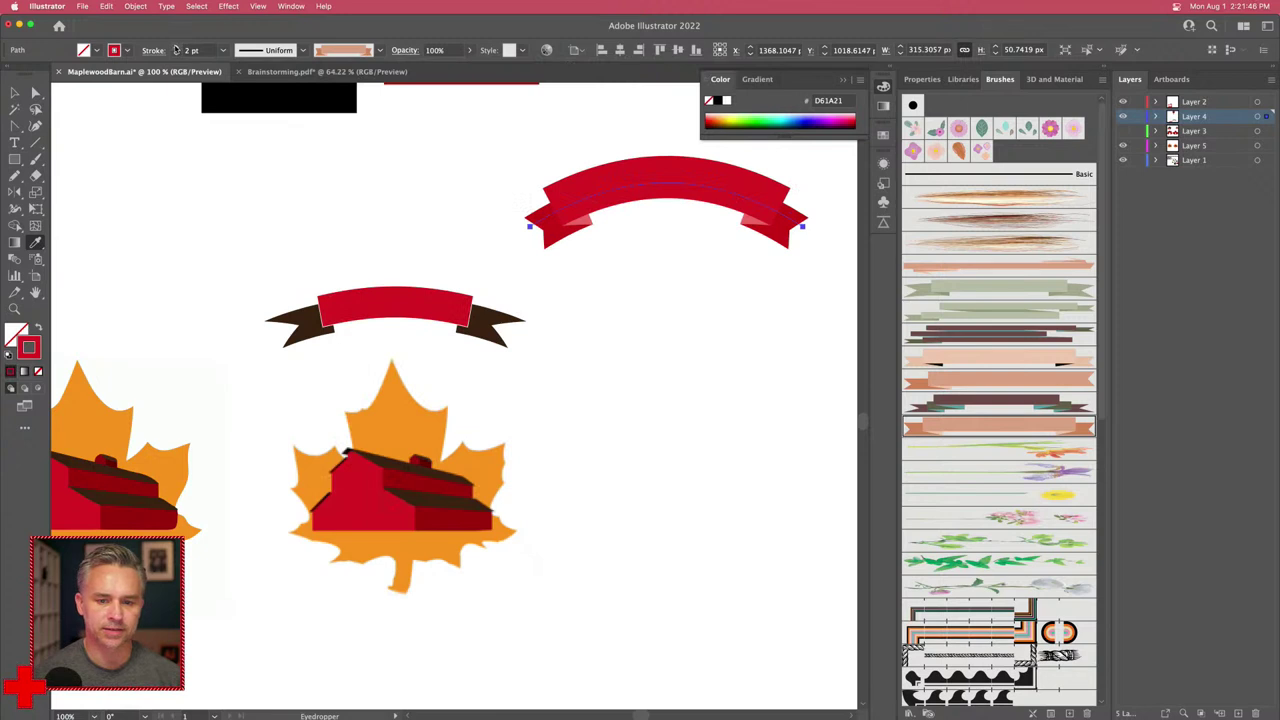
{"action": "left_click", "coordinate": [14, 92]}
{"action": "left_click_drag", "start_coordinate": [602, 208], "coordinate": [602, 376]}
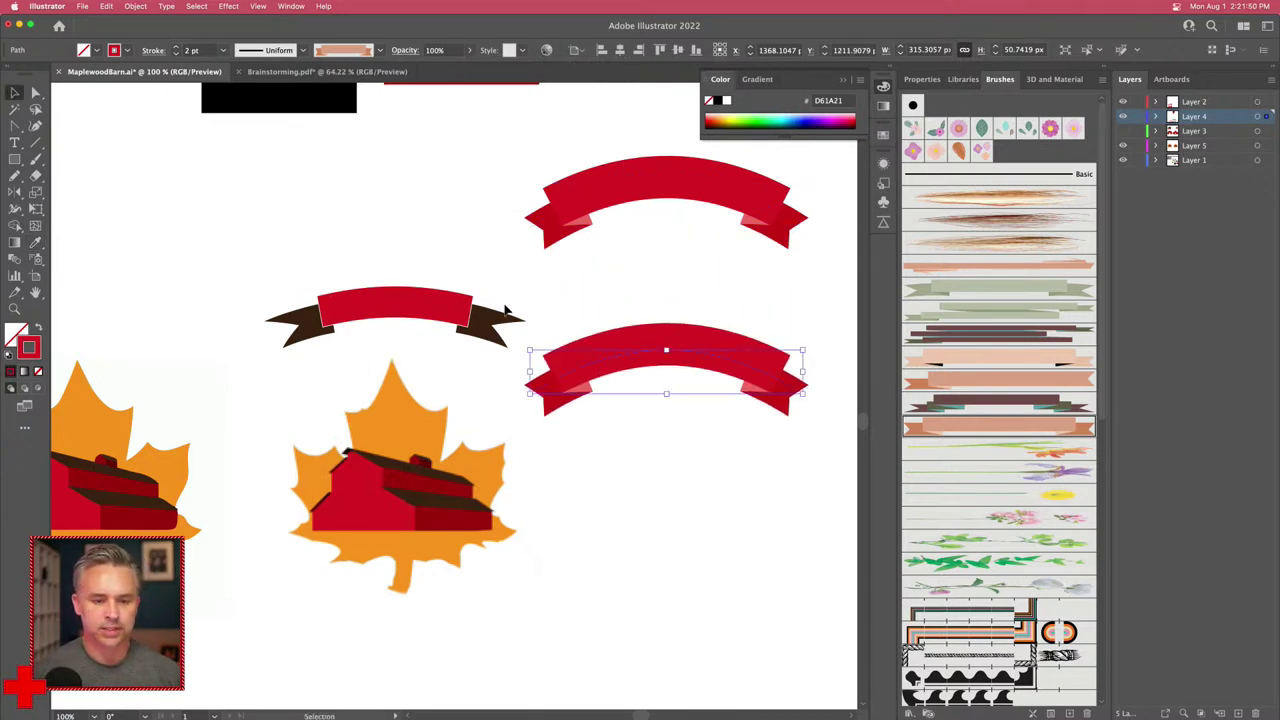
Step: Flip the lower duplicate banner vertically so that it arcs downward beneath the original
{"action": "left_click", "coordinate": [35, 92]}
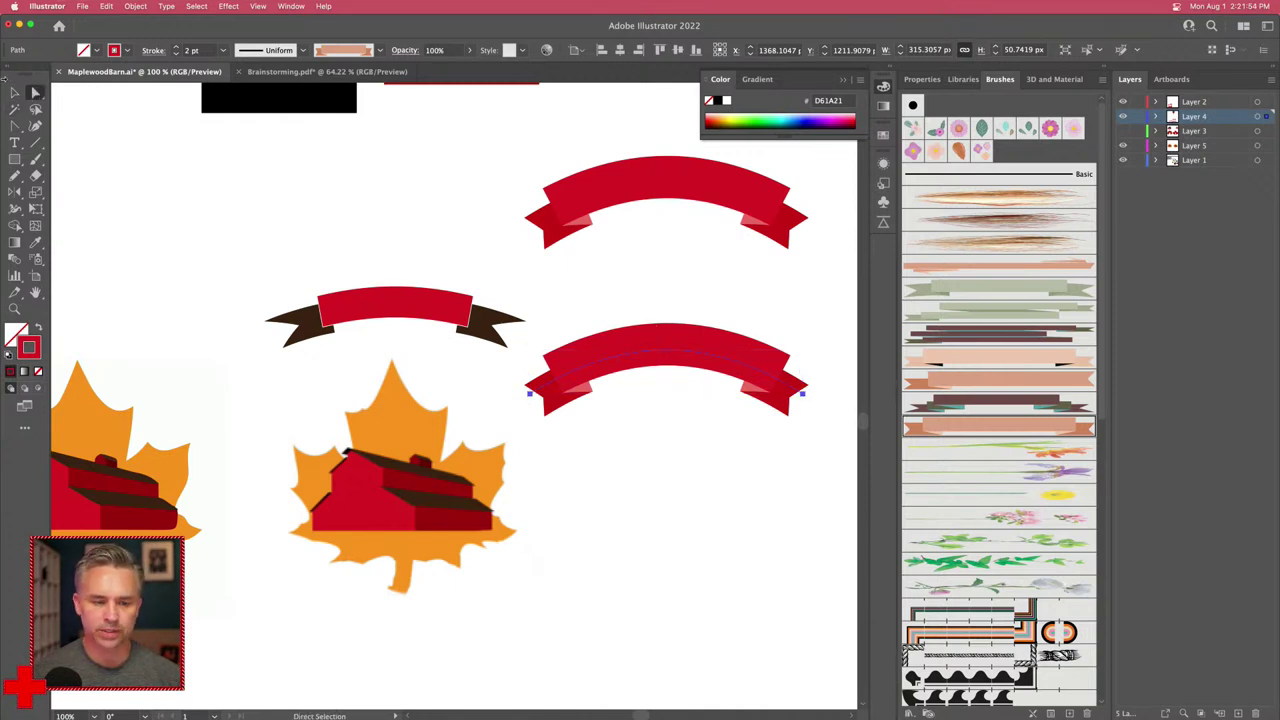
{"action": "key", "text": "v"}
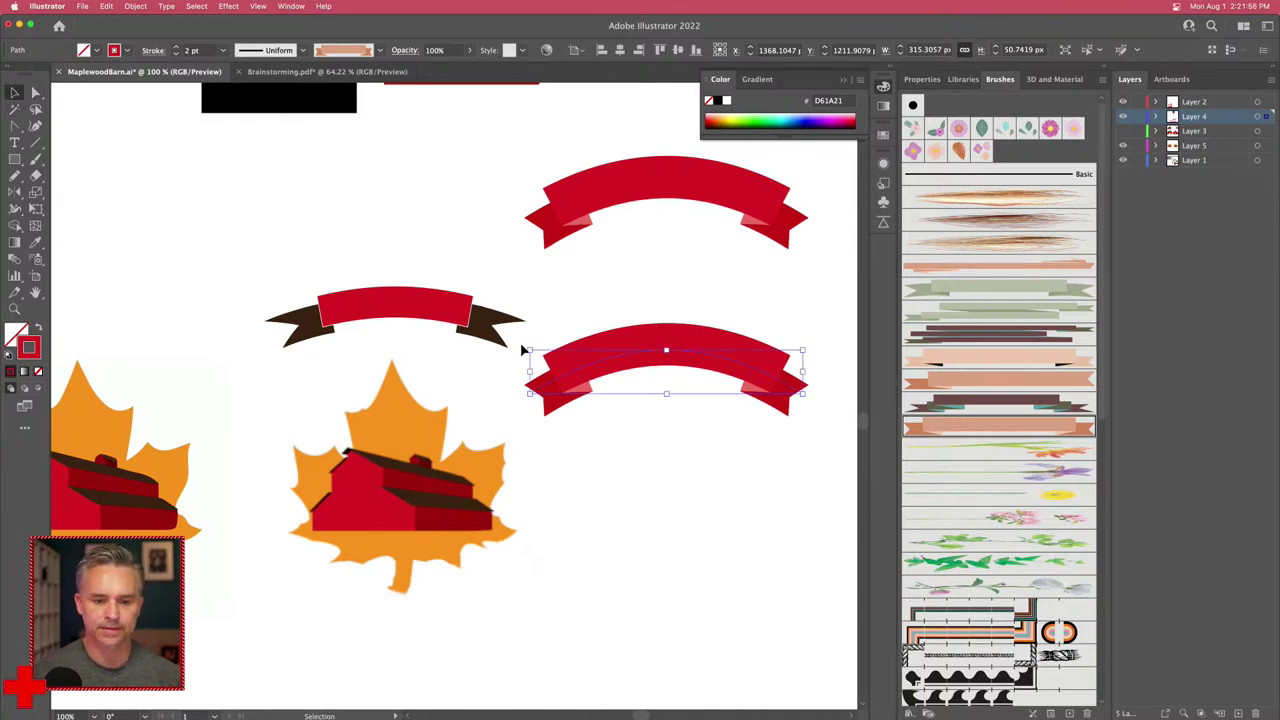
{"action": "scroll", "coordinate": [526, 317], "scroll_direction": "right", "scroll_amount": 10}
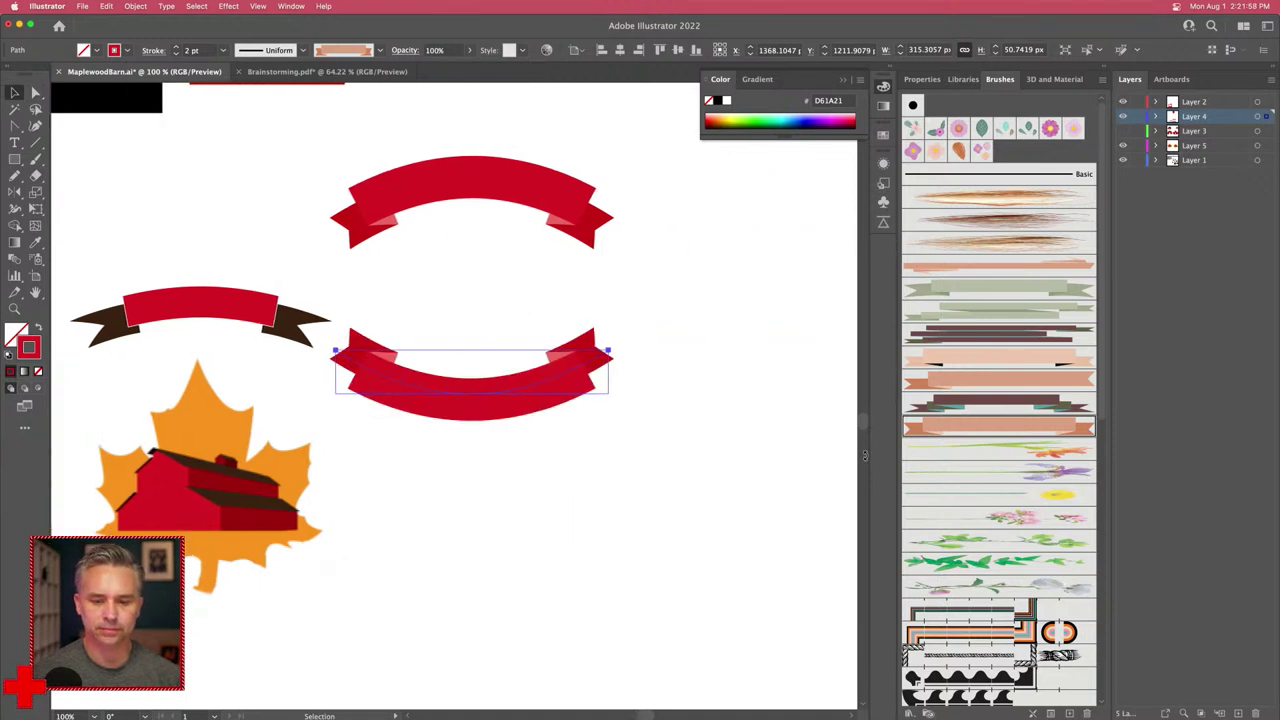
{"action": "key", "text": "space"}
{"action": "left_click_drag", "start_coordinate": [275, 316], "coordinate": [814, 403]}
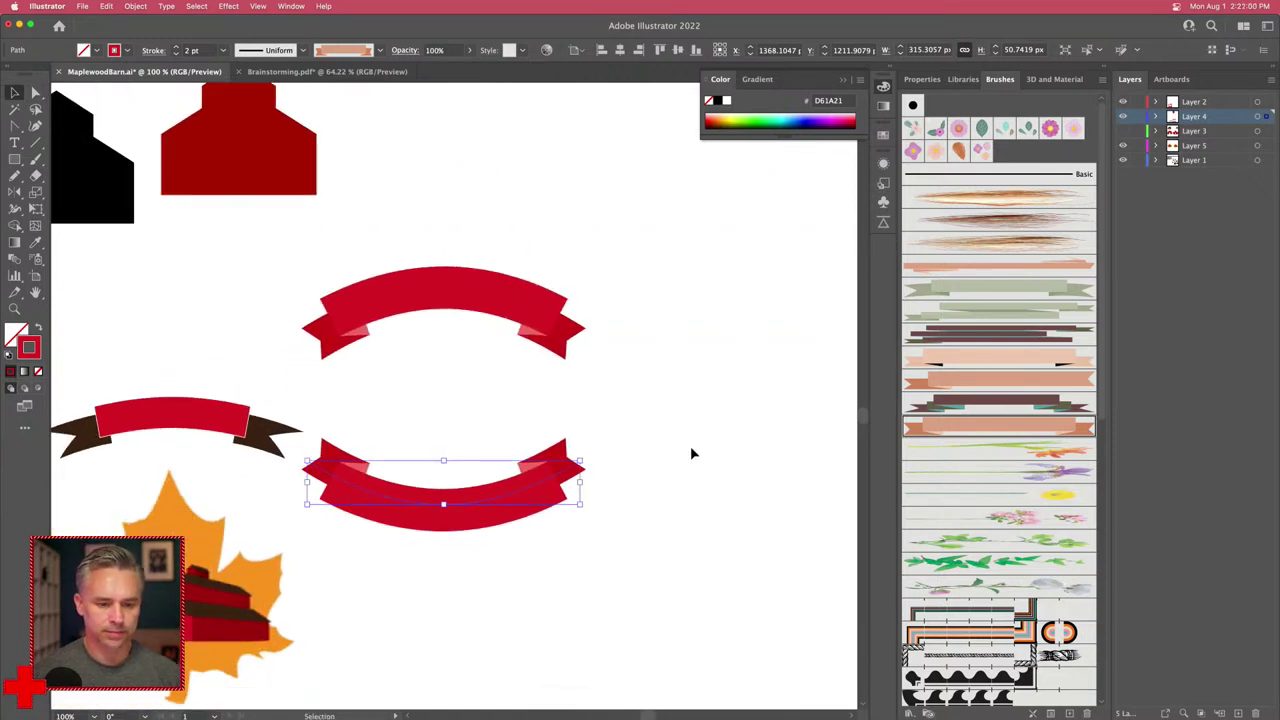
{"action": "scroll", "coordinate": [646, 363], "scroll_direction": "left", "scroll_amount": 2}
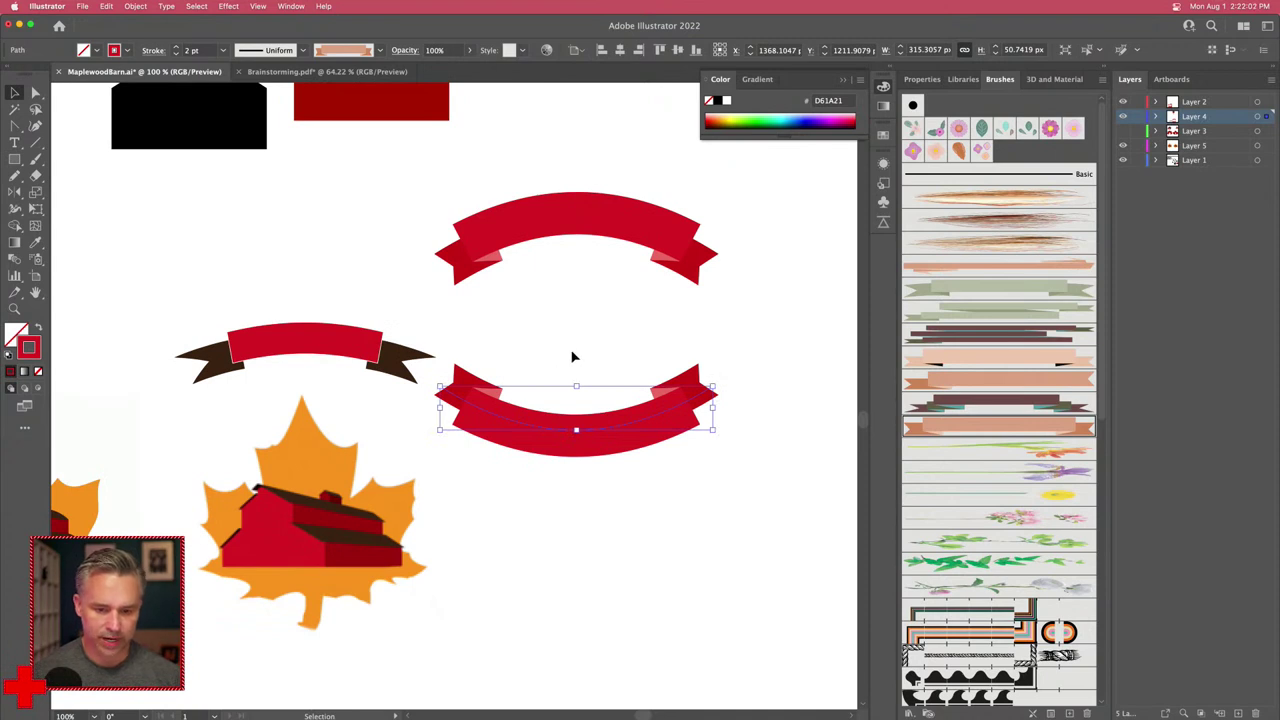
Step: Flatten the lower banner's curve by reshaping the middle of its path upward with the Anchor Point tool
{"action": "key", "text": "shift"}
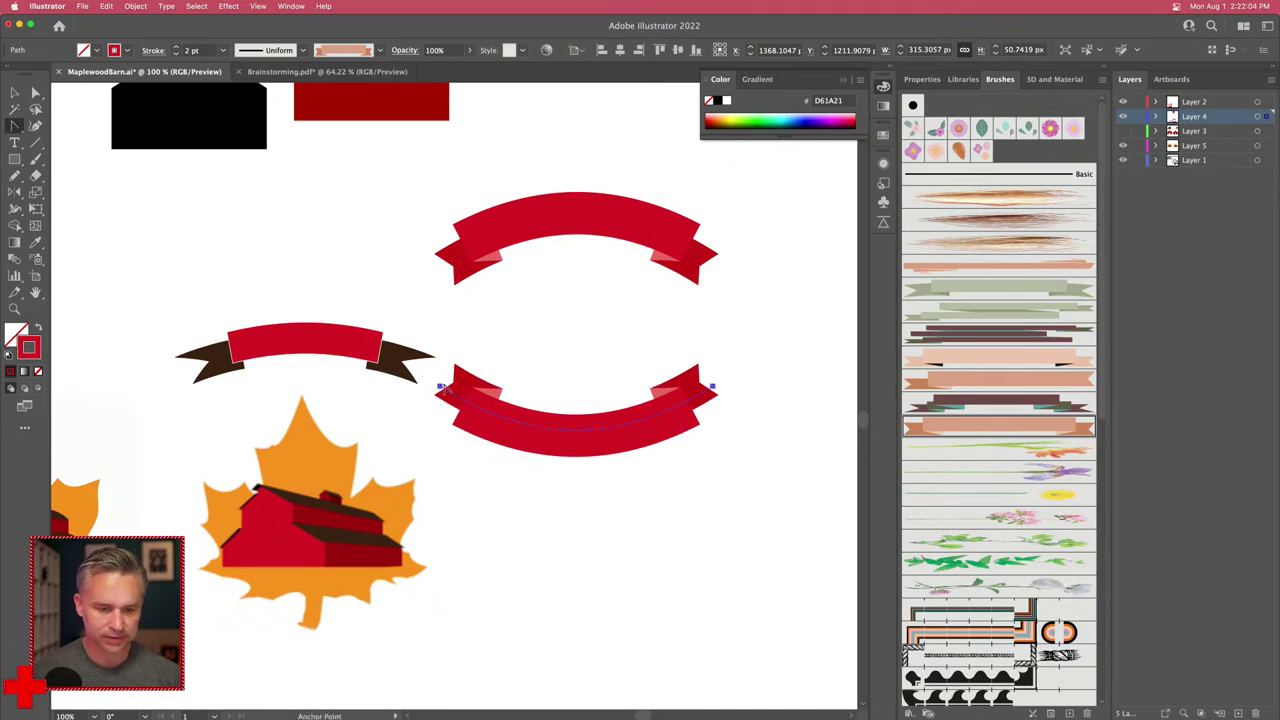
{"action": "left_click_drag", "start_coordinate": [571, 429], "coordinate": [564, 394]}
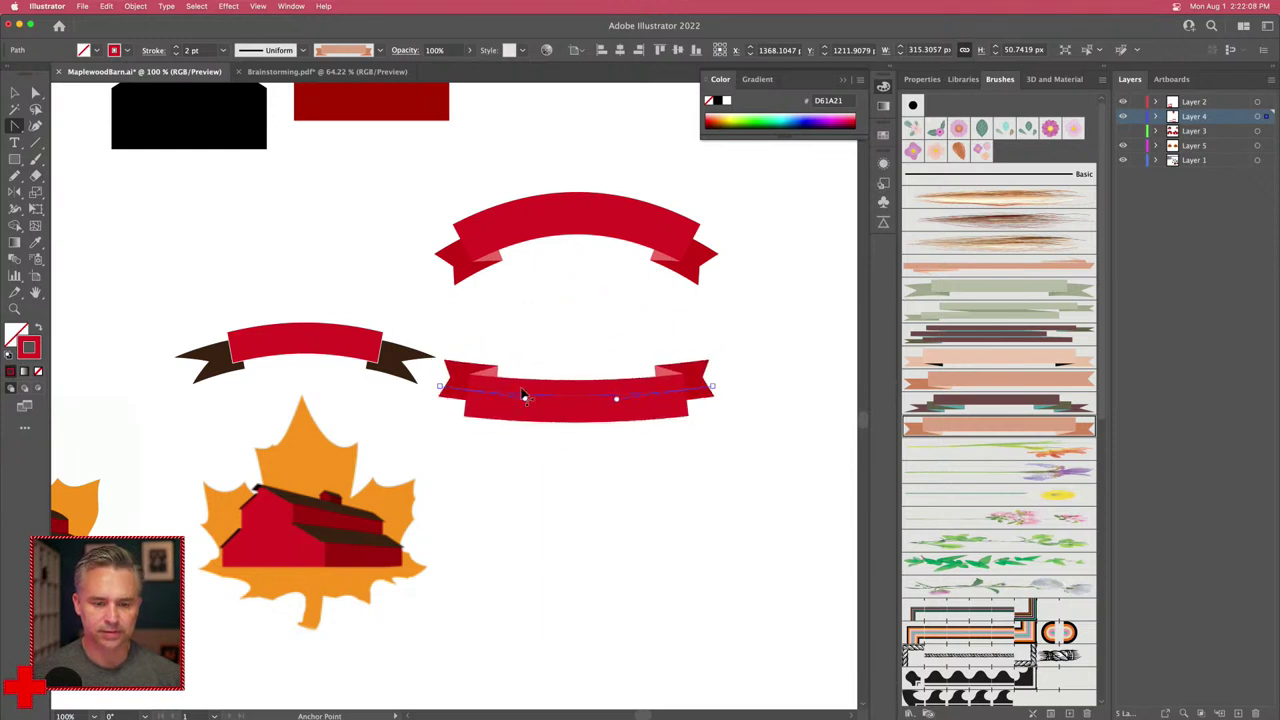
{"action": "left_click", "coordinate": [14, 93]}
Step: Add the text "Celebrating", scale it to about 58 pt and place it below the lower banner
{"action": "left_click", "coordinate": [14, 142]}
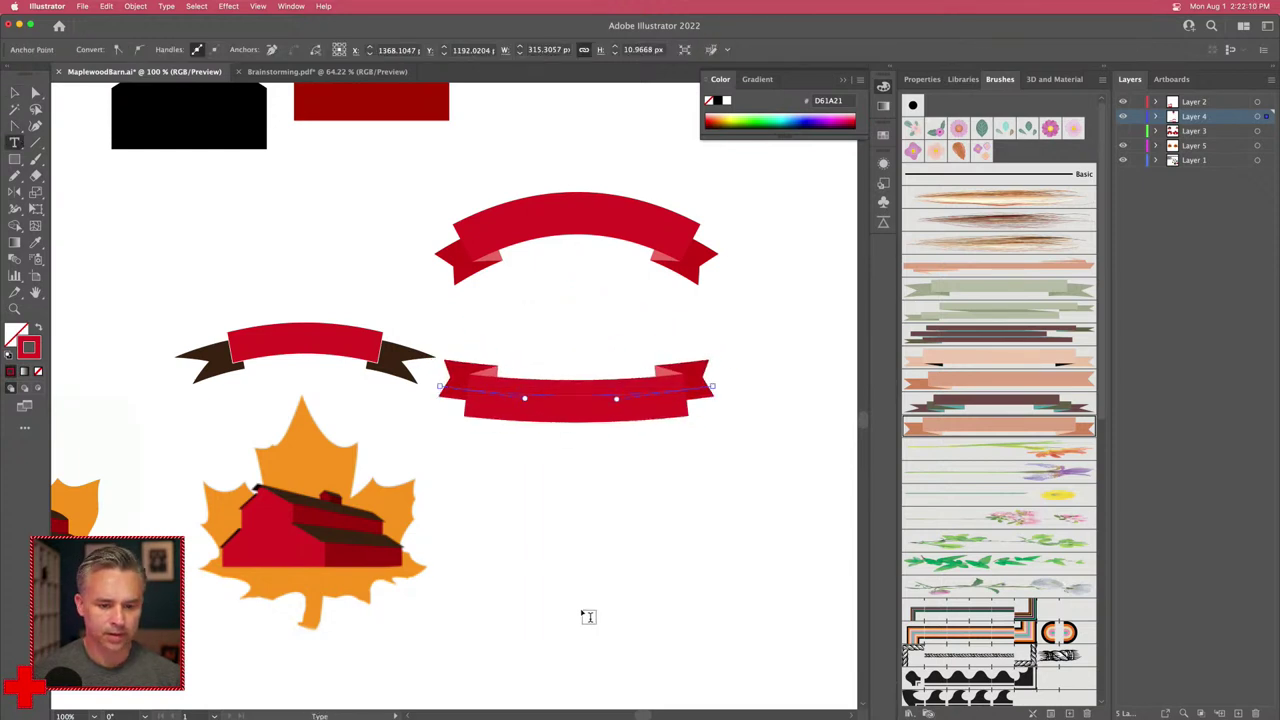
{"action": "left_click", "coordinate": [533, 548]}
{"action": "type", "text": "Celebra"}
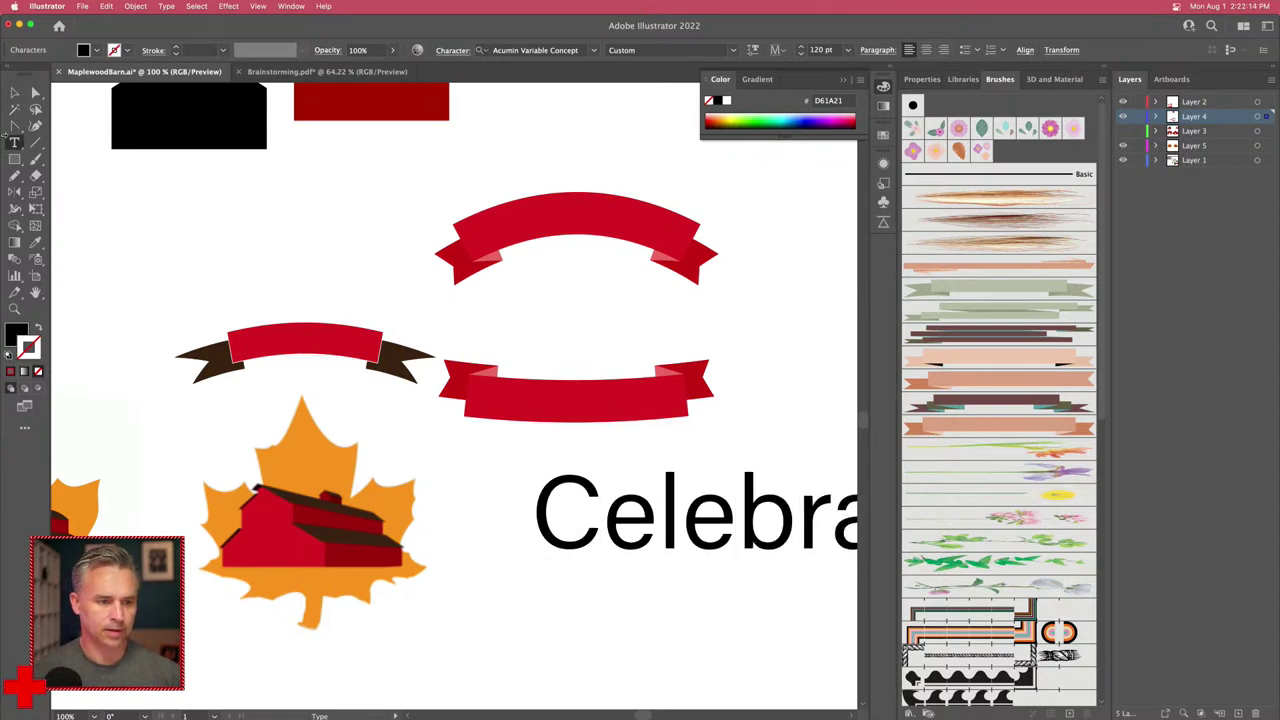
{"action": "key", "text": "Escape"}
{"action": "left_click_drag", "start_coordinate": [613, 500], "coordinate": [396, 455]}
{"action": "left_click_drag", "start_coordinate": [318, 412], "coordinate": [586, 472]}
{"action": "left_click_drag", "start_coordinate": [615, 518], "coordinate": [531, 518]}
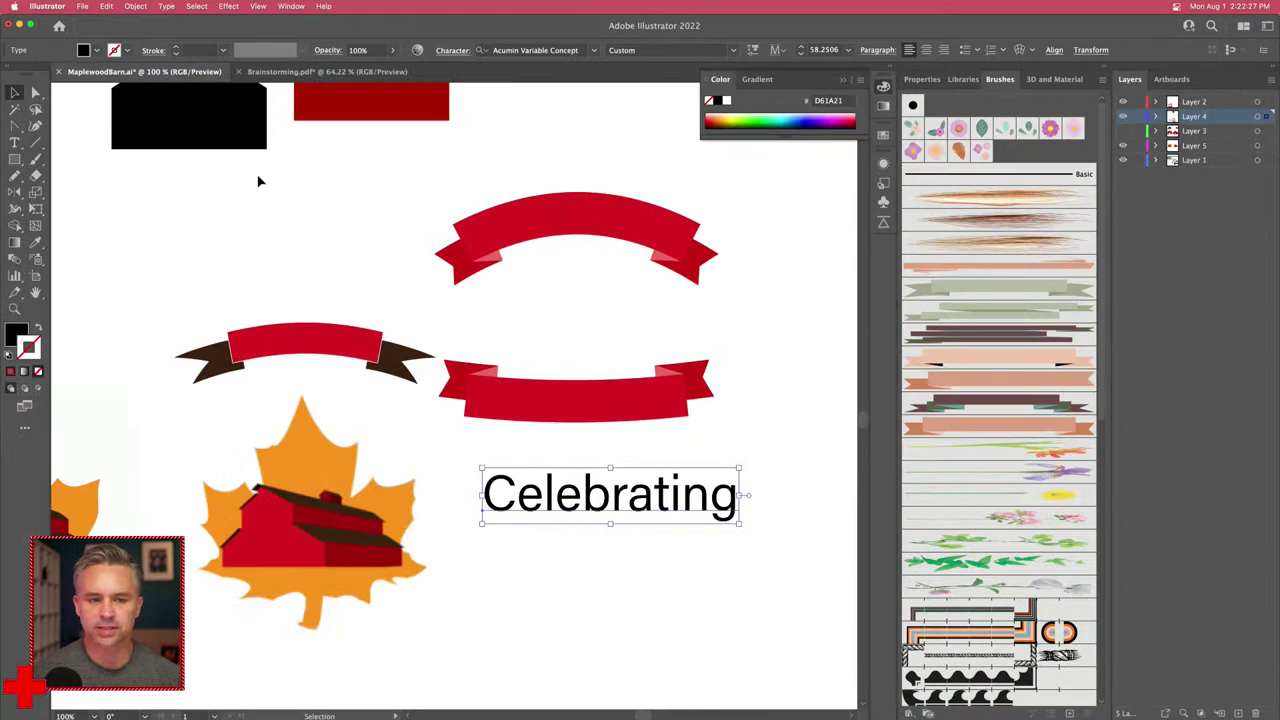
{"action": "left_click", "coordinate": [288, 190]}
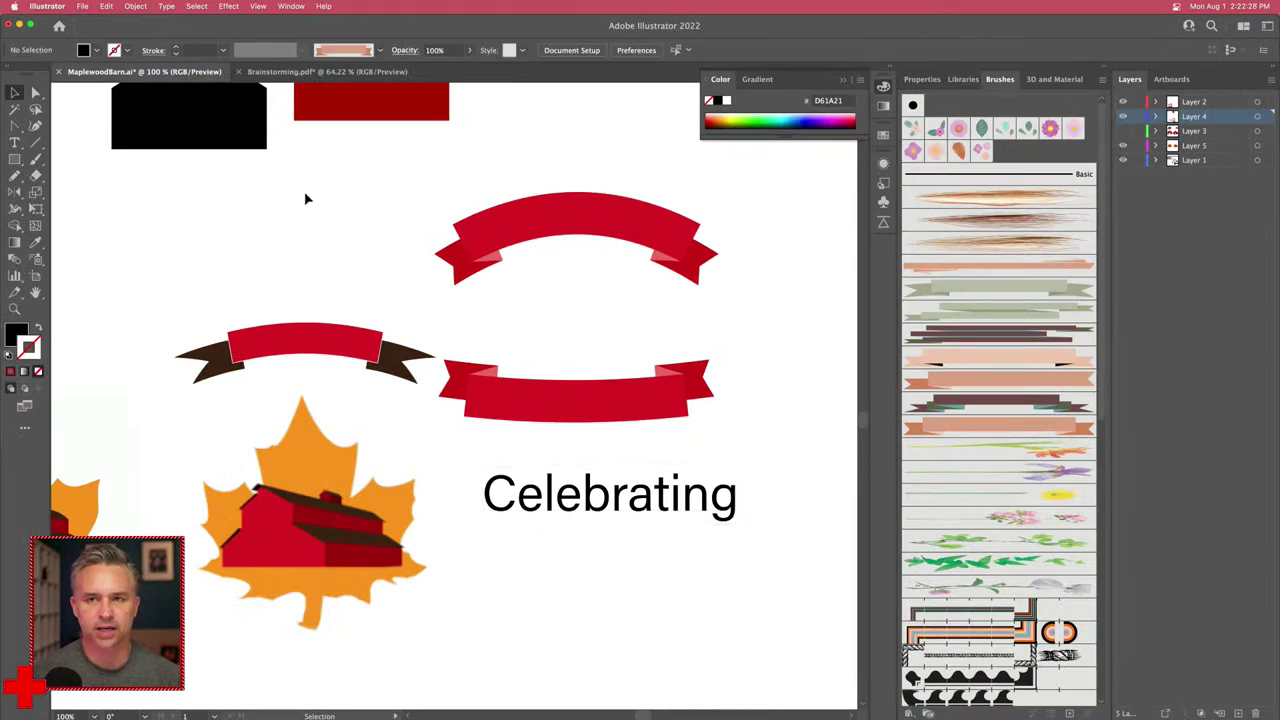
{"action": "left_click", "coordinate": [81, 6]}
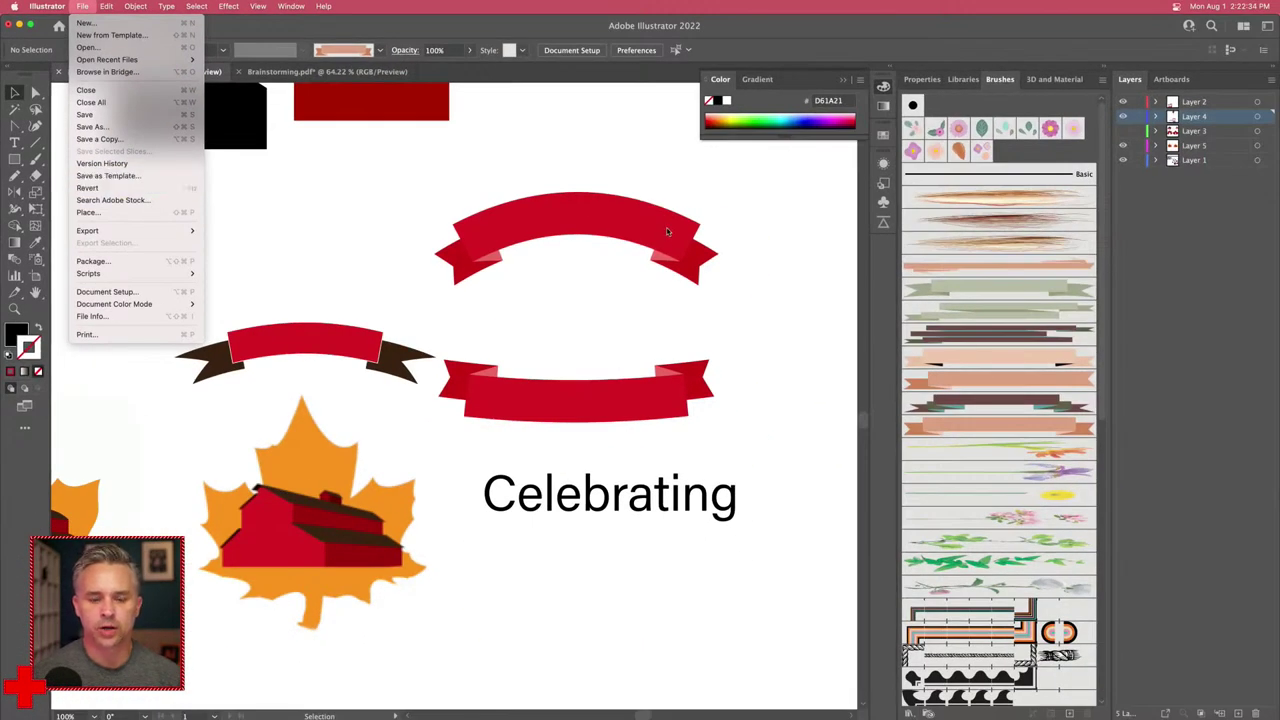
{"action": "left_click", "coordinate": [632, 335]}
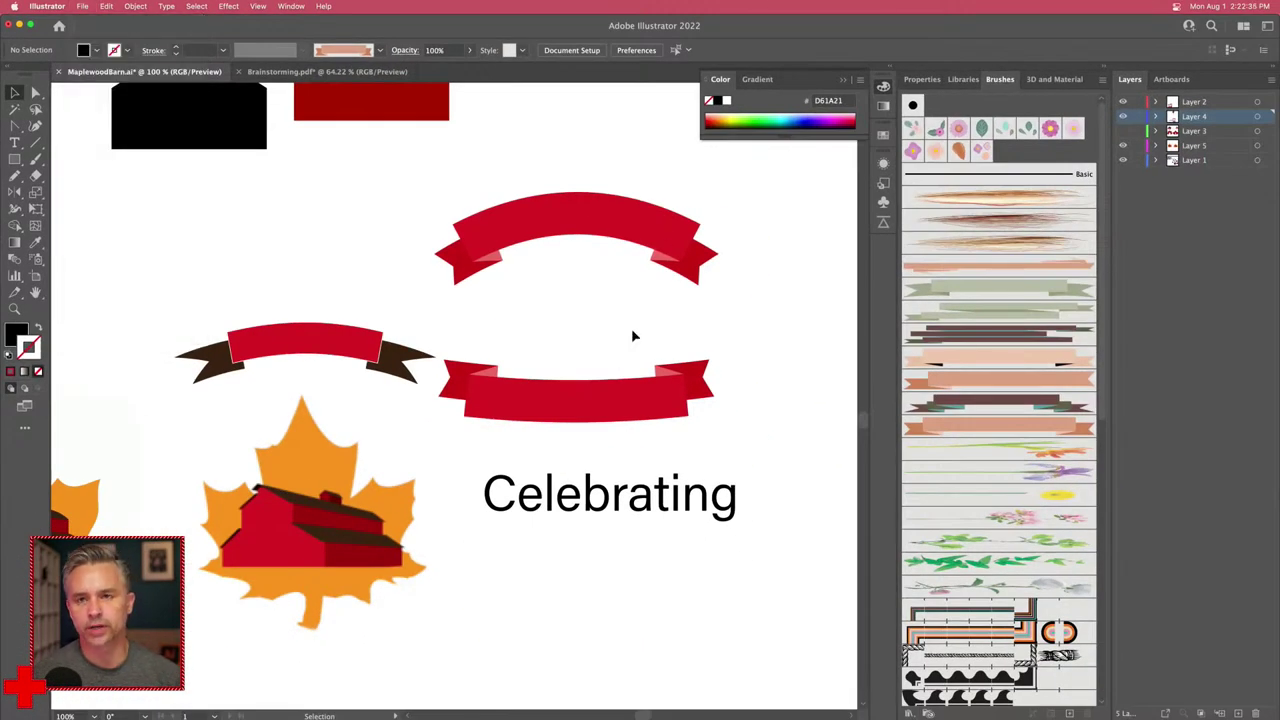
Step: Give the Celebrating text a white fill and a black stroke
{"action": "left_click", "coordinate": [612, 494]}
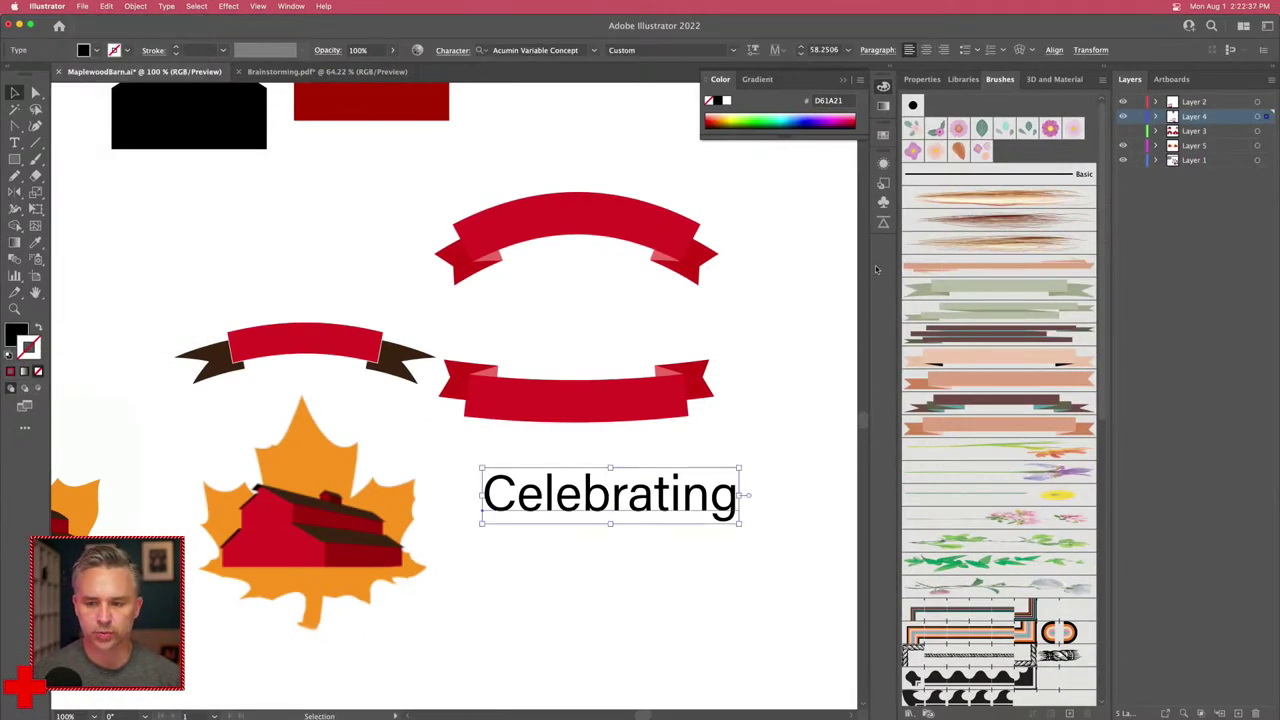
{"action": "left_click", "coordinate": [726, 102]}
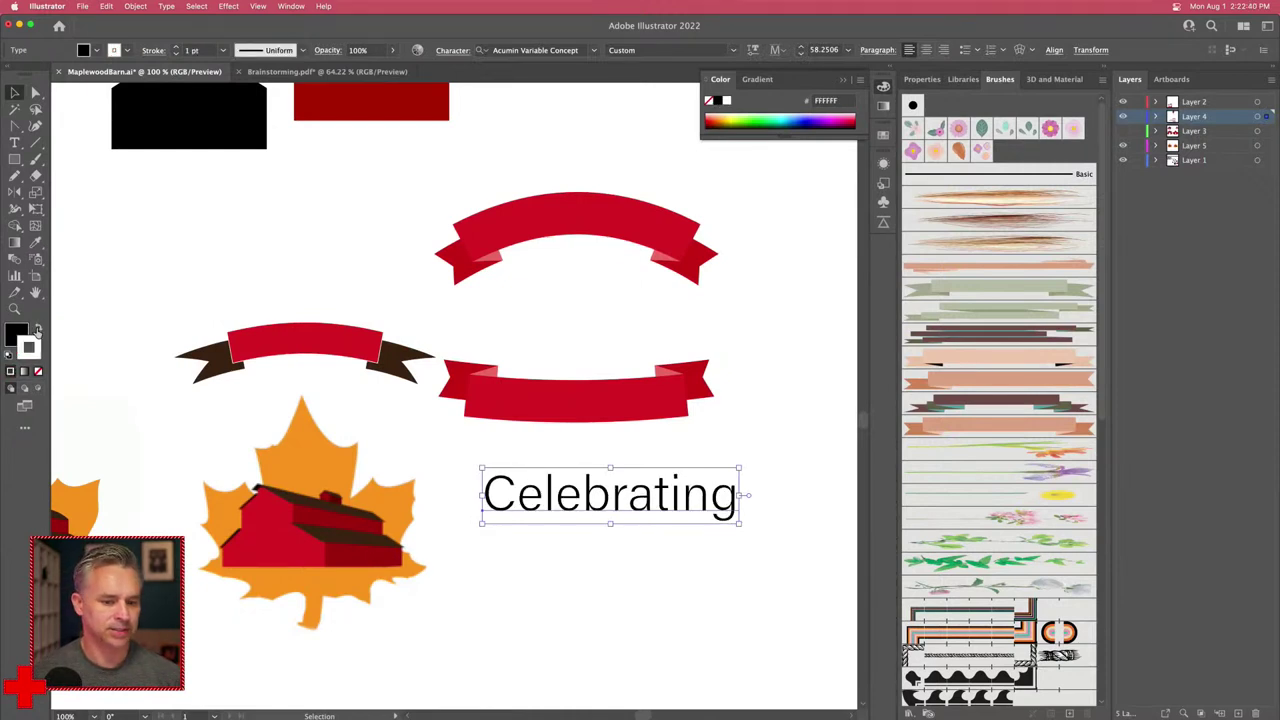
{"action": "key", "text": "shift+x"}
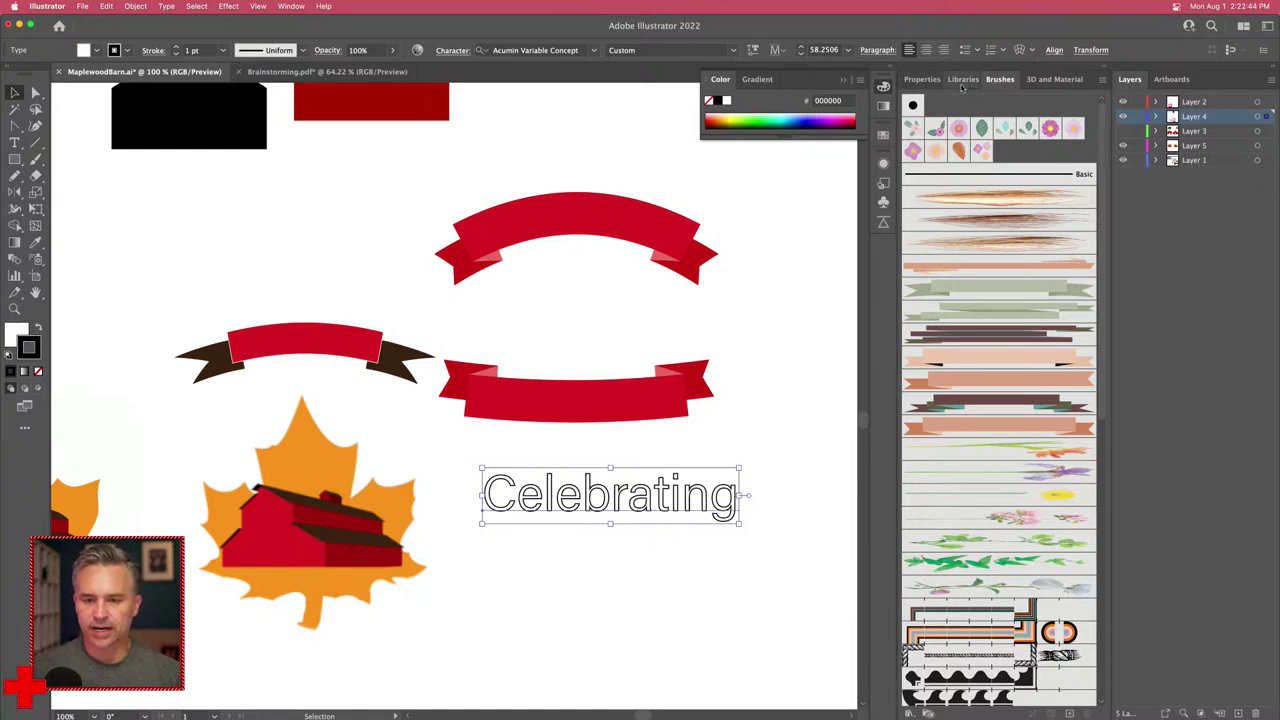
Step: Filter the font list for the Celebrating text to show only serif typefaces
{"action": "left_click", "coordinate": [920, 80]}
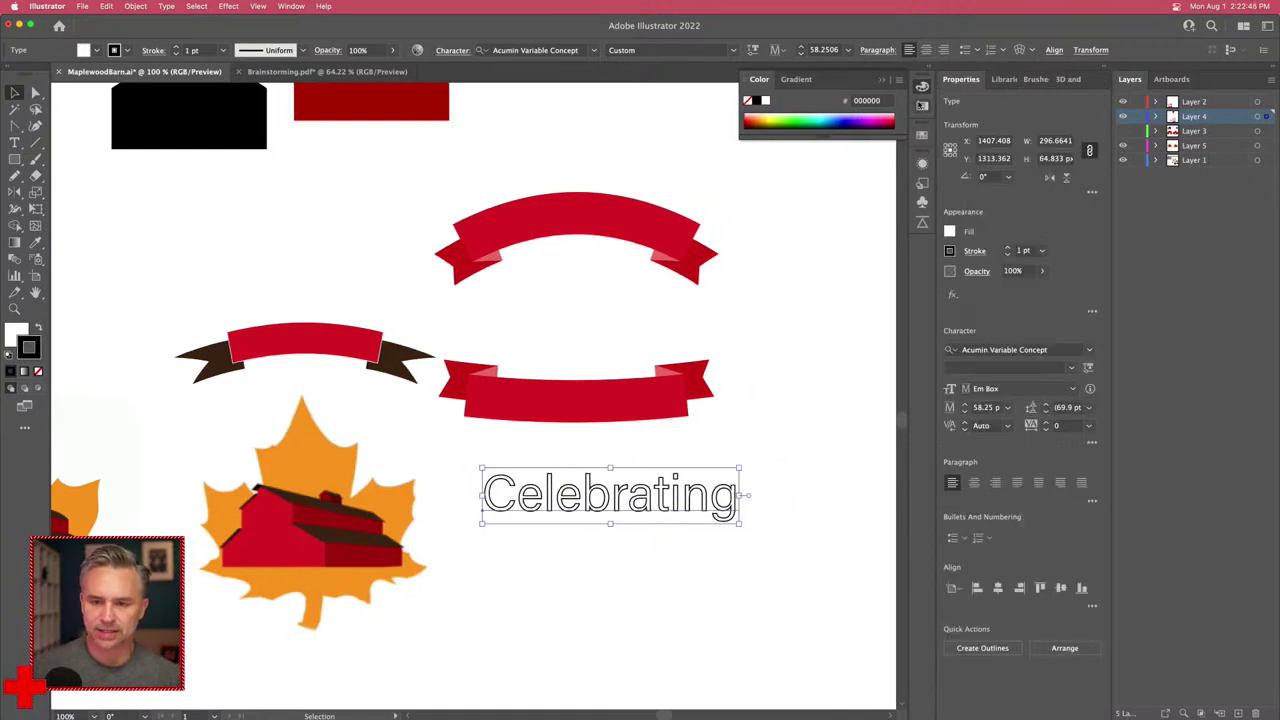
{"action": "left_click", "coordinate": [1089, 349]}
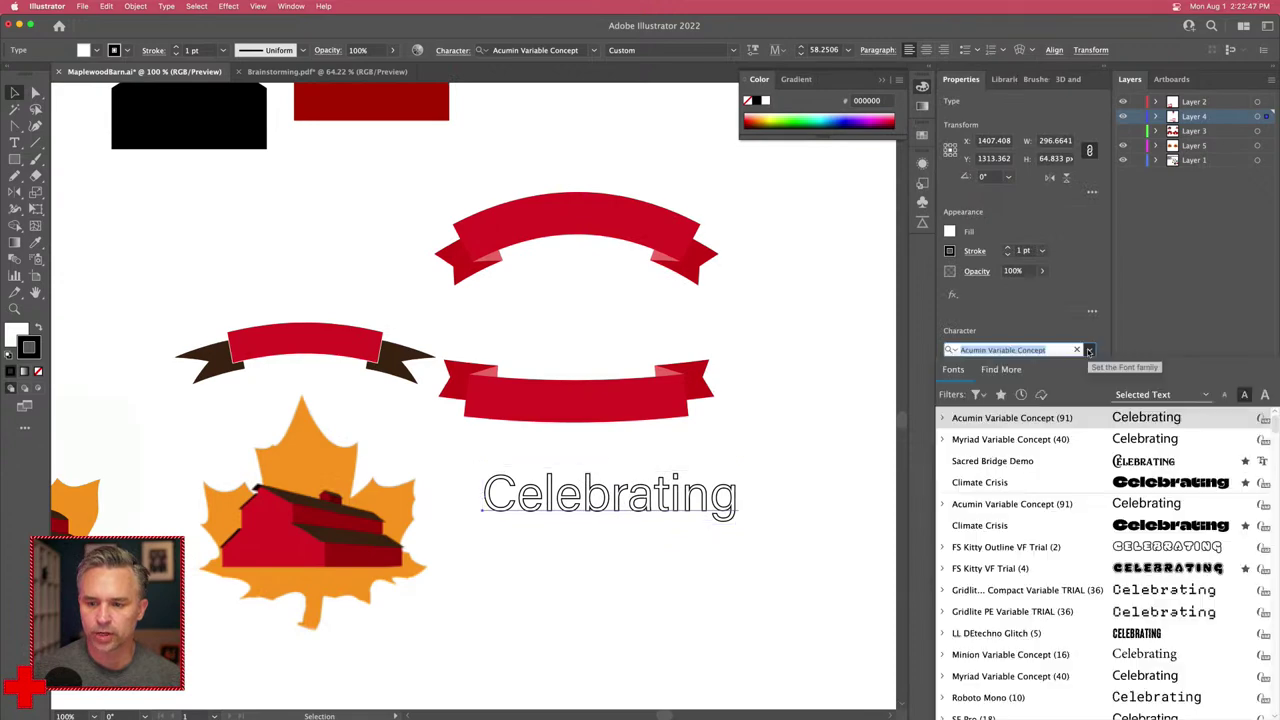
{"action": "left_click", "coordinate": [976, 394]}
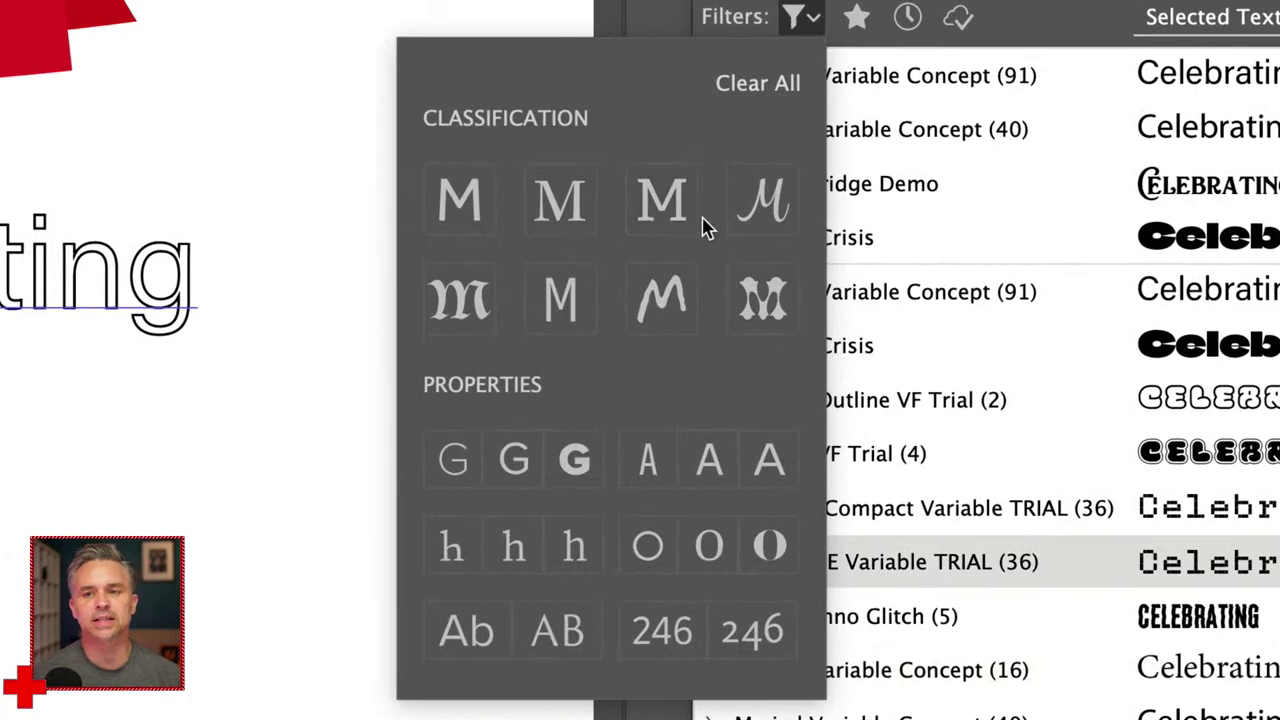
{"action": "left_click", "coordinate": [546, 224]}
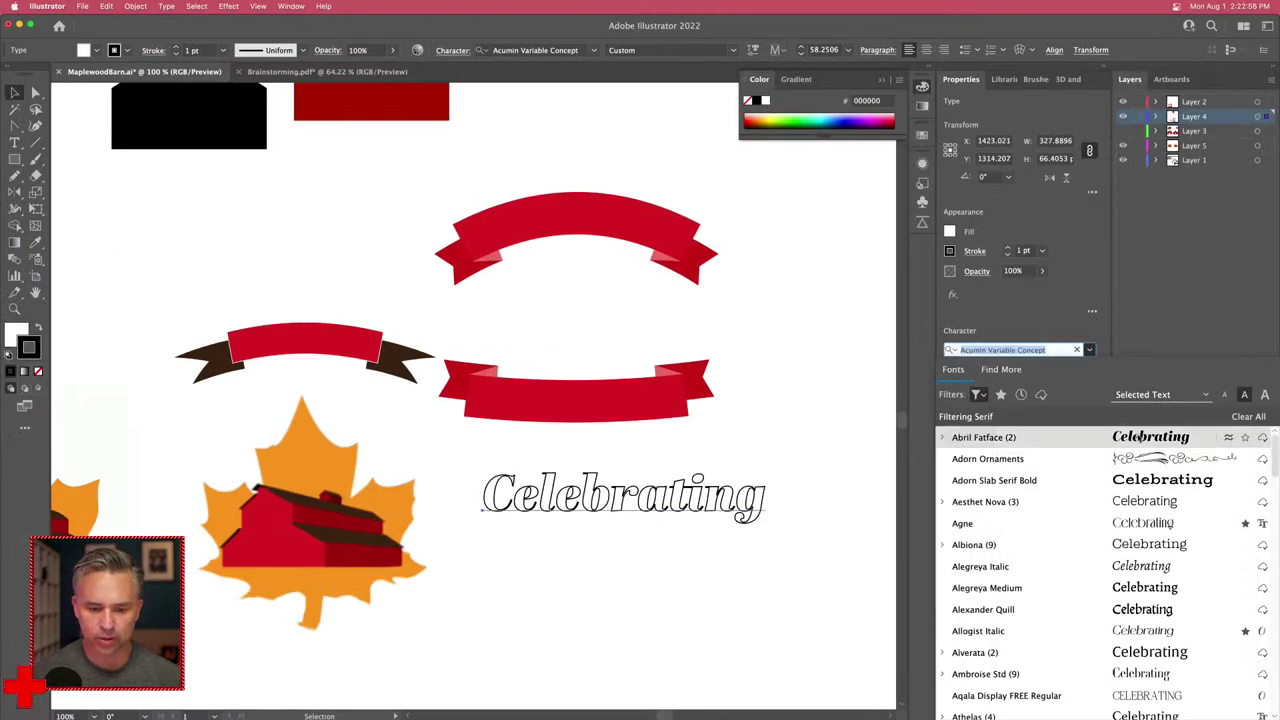
{"action": "left_click", "coordinate": [1062, 322]}
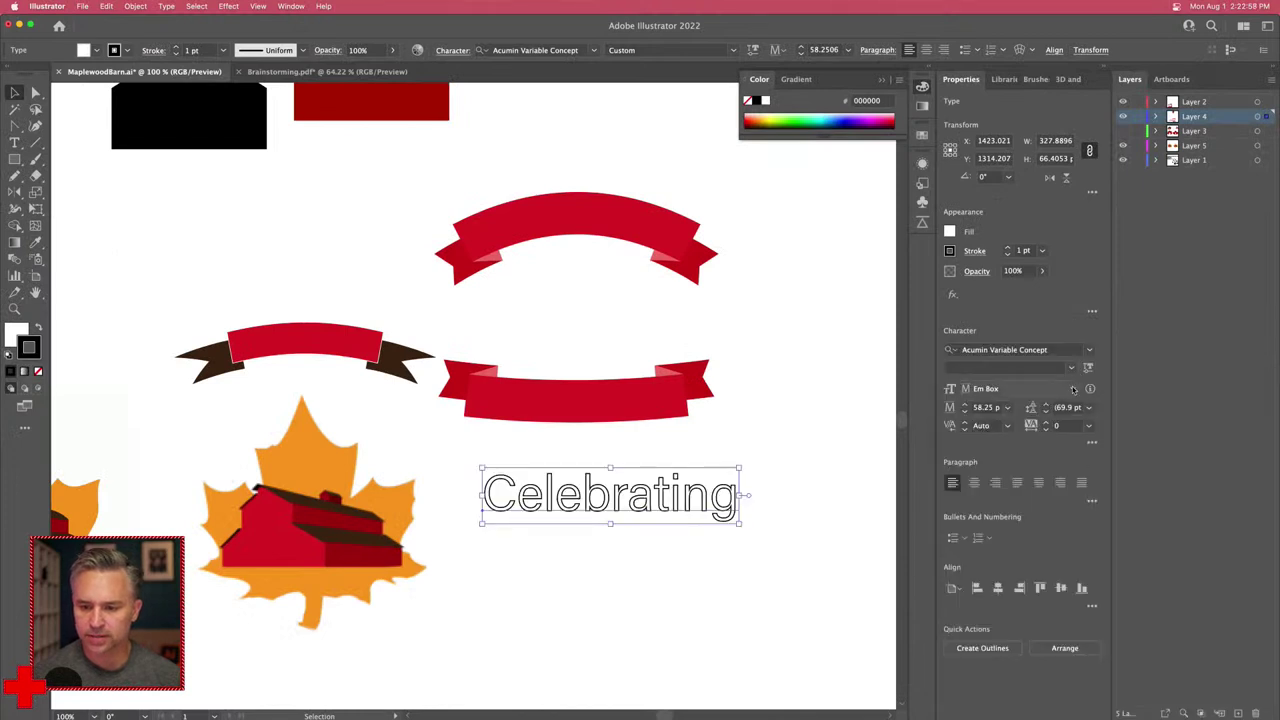
Step: Set the Celebrating text to all caps in its advanced character settings
{"action": "left_click", "coordinate": [1092, 441]}
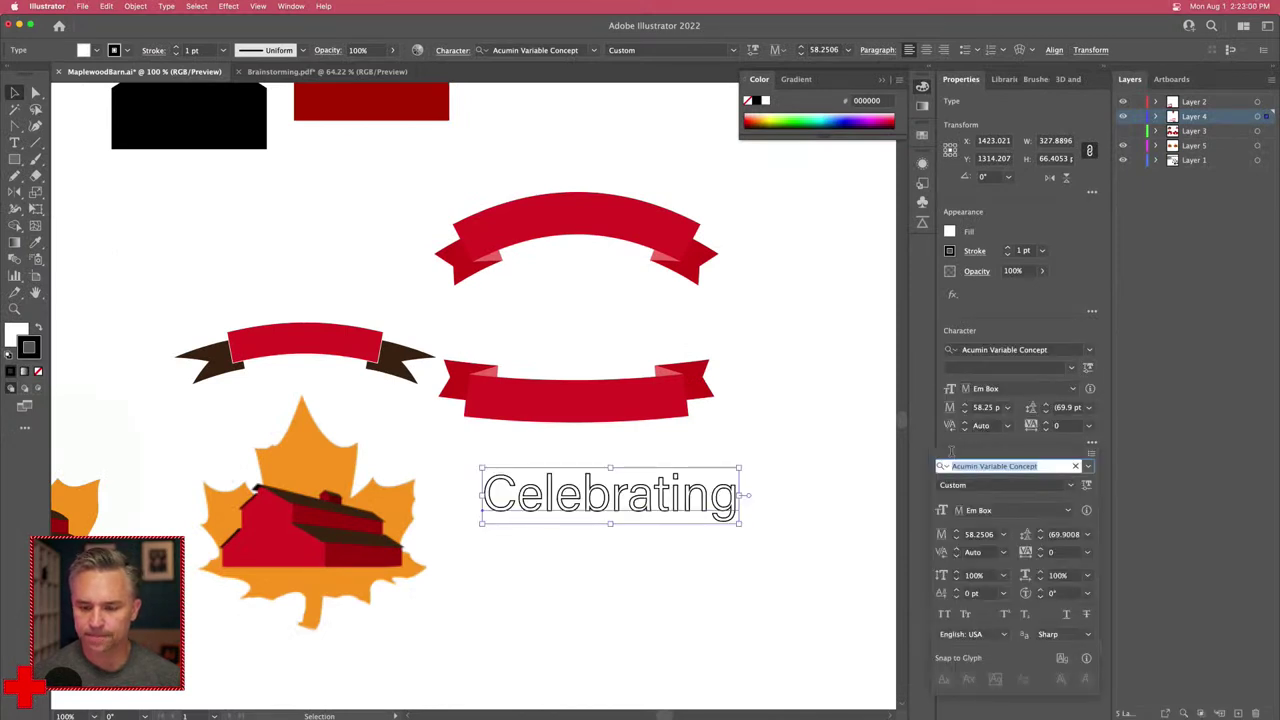
{"action": "left_click", "coordinate": [944, 615]}
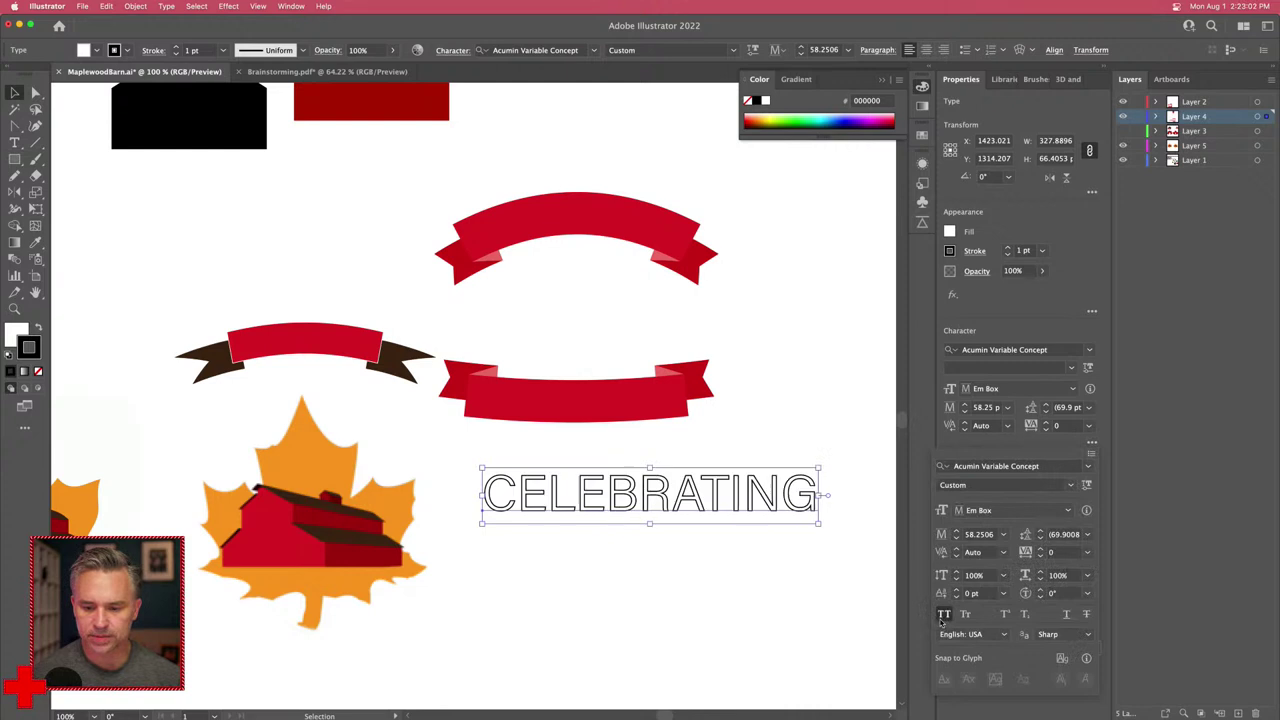
{"action": "left_click", "coordinate": [1058, 333]}
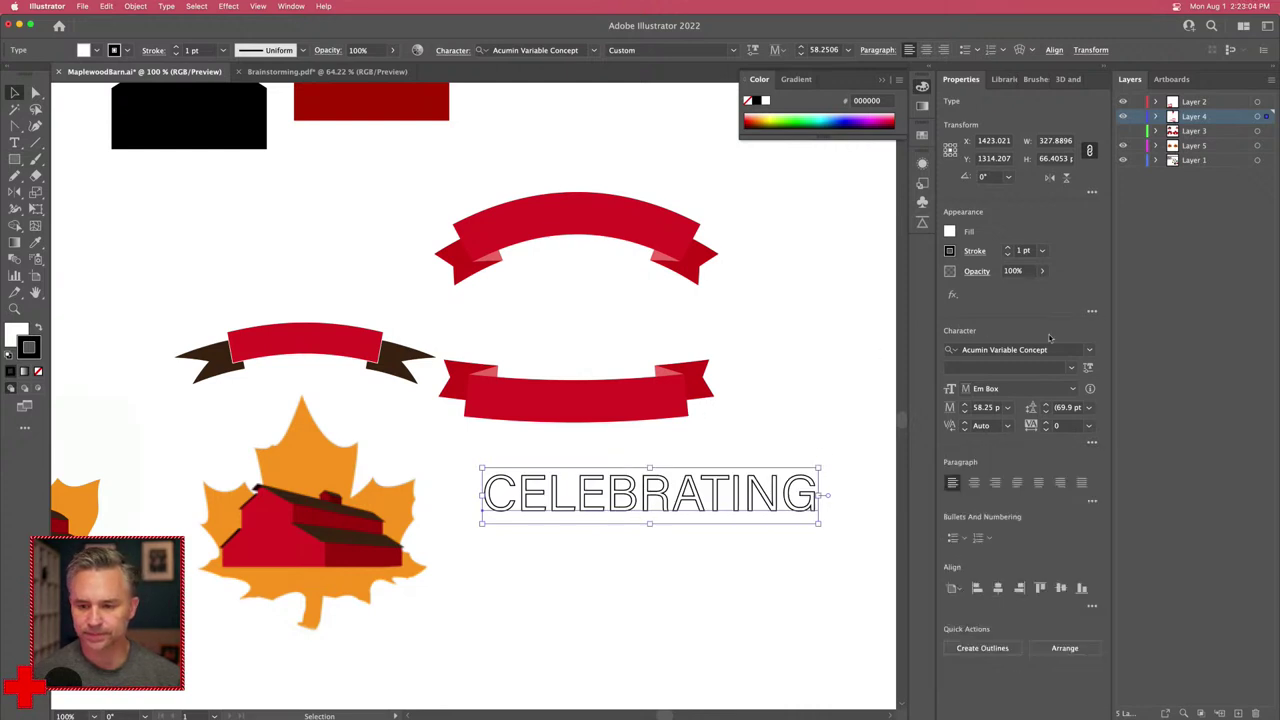
Step: Set the CELEBRATING text size to 36 pt and move it onto the upper arched red banner
{"action": "left_click", "coordinate": [1007, 407]}
{"action": "left_click", "coordinate": [1045, 608]}
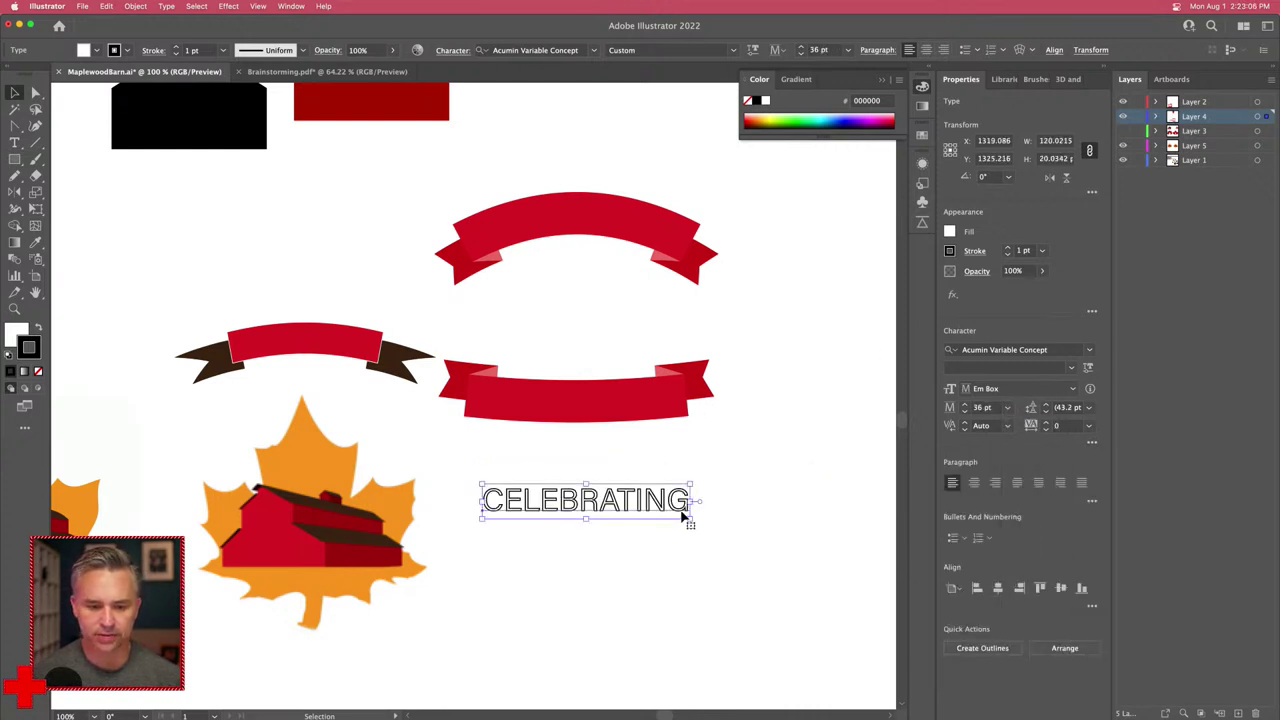
{"action": "left_click_drag", "start_coordinate": [537, 497], "coordinate": [530, 215]}
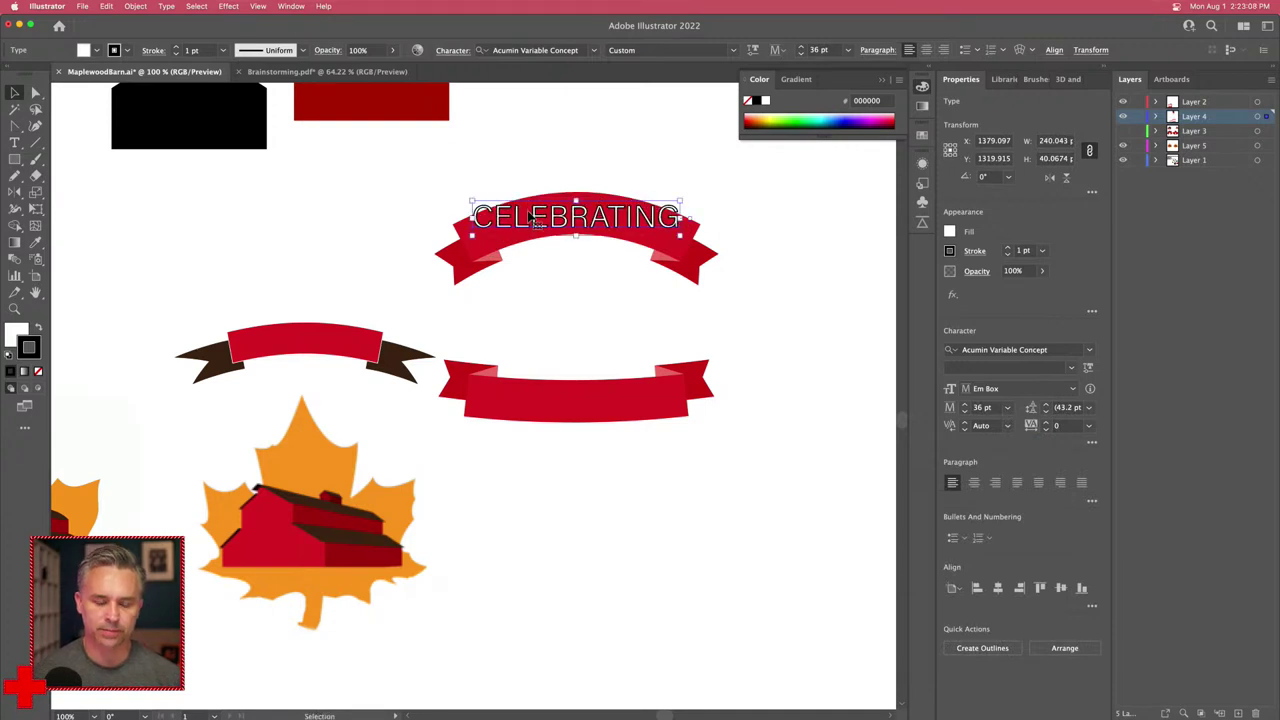
Step: Warp the CELEBRATING text into a horizontal Arc with a 27% bend so it follows the banner's curve
{"action": "key", "text": "super+equal"}
{"action": "key", "text": "super+equal"}
{"action": "scroll", "coordinate": [530, 216], "scroll_direction": "down", "scroll_amount": 3}
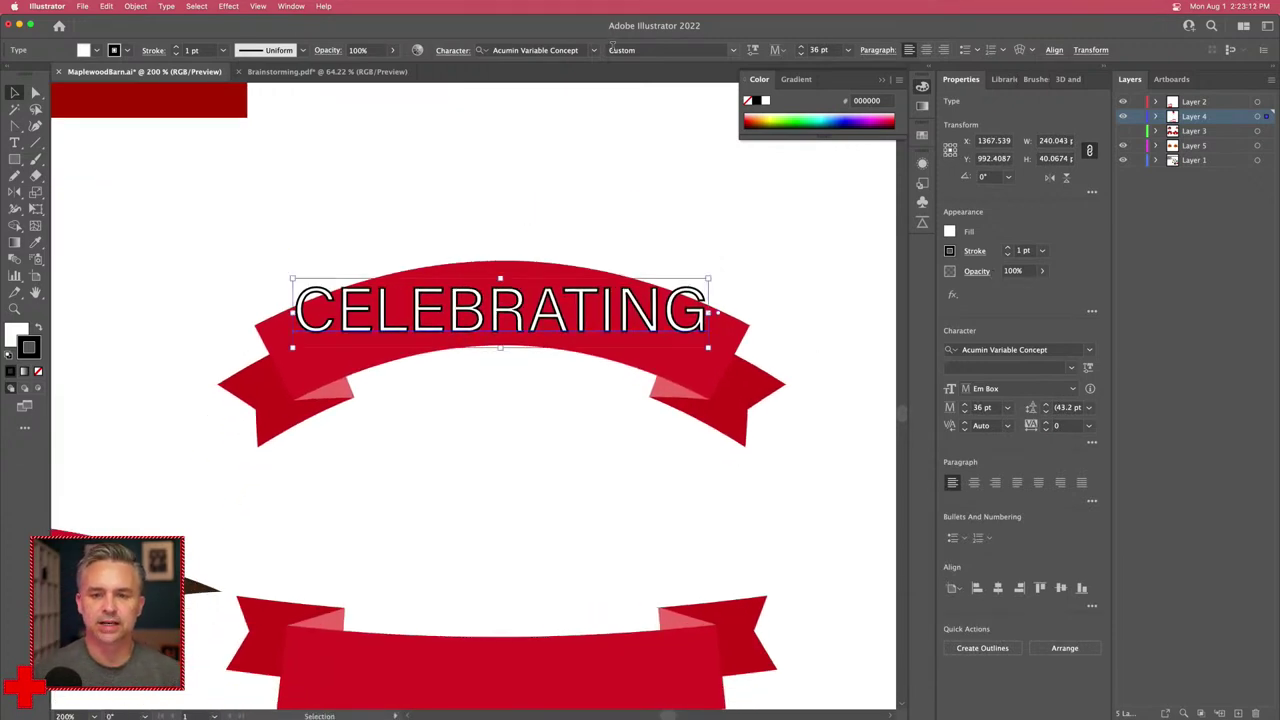
{"action": "left_click", "coordinate": [1019, 50]}
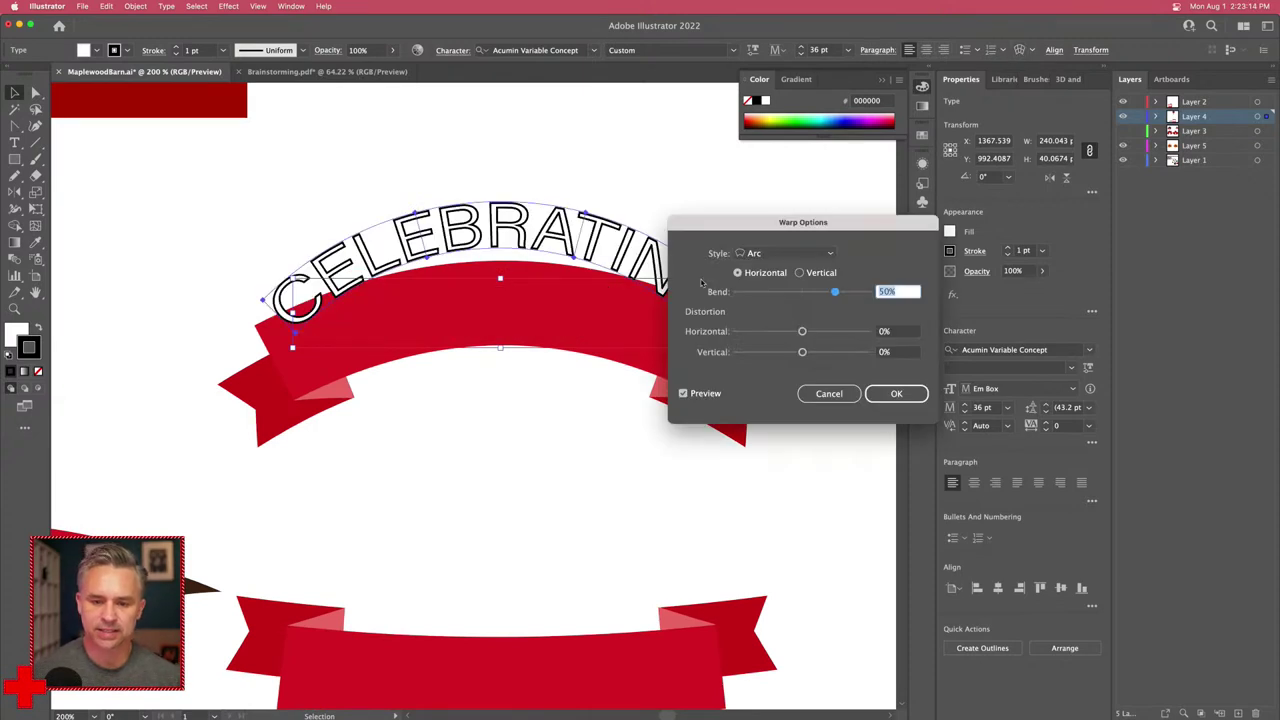
{"action": "left_click_drag", "start_coordinate": [730, 237], "coordinate": [889, 311]}
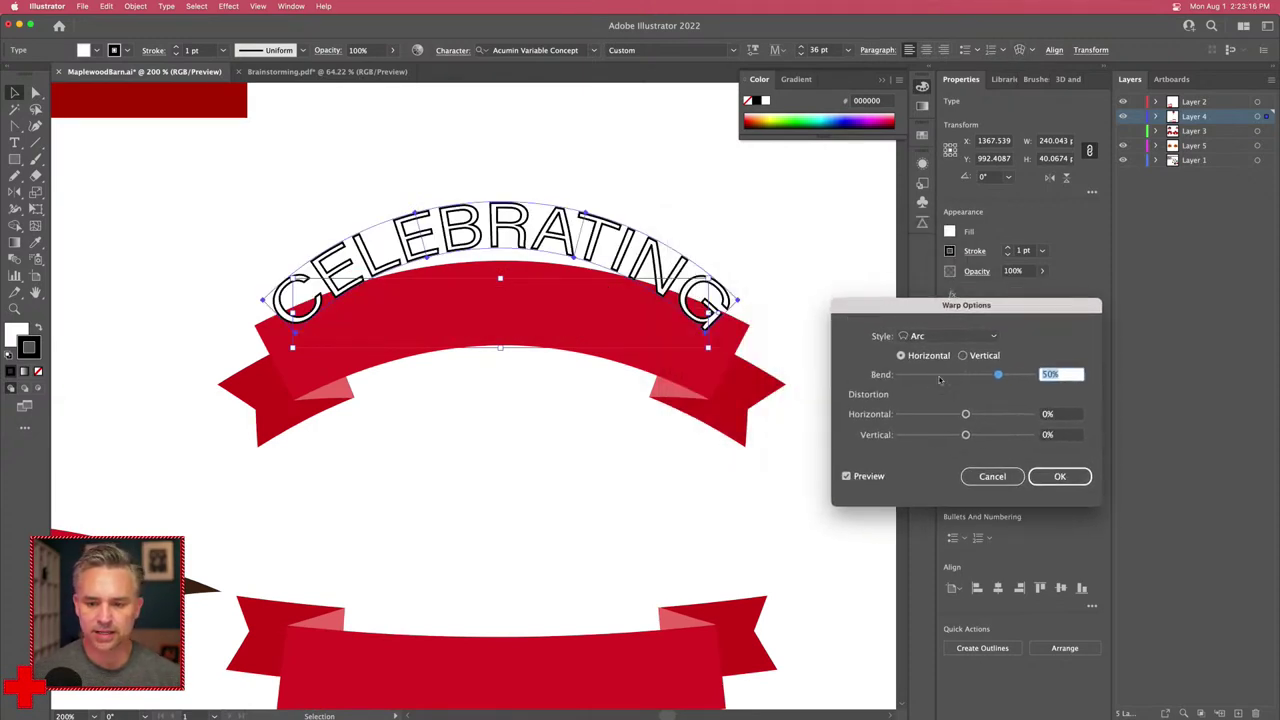
{"action": "left_click_drag", "start_coordinate": [986, 376], "coordinate": [984, 377]}
{"action": "left_click", "coordinate": [1060, 476]}
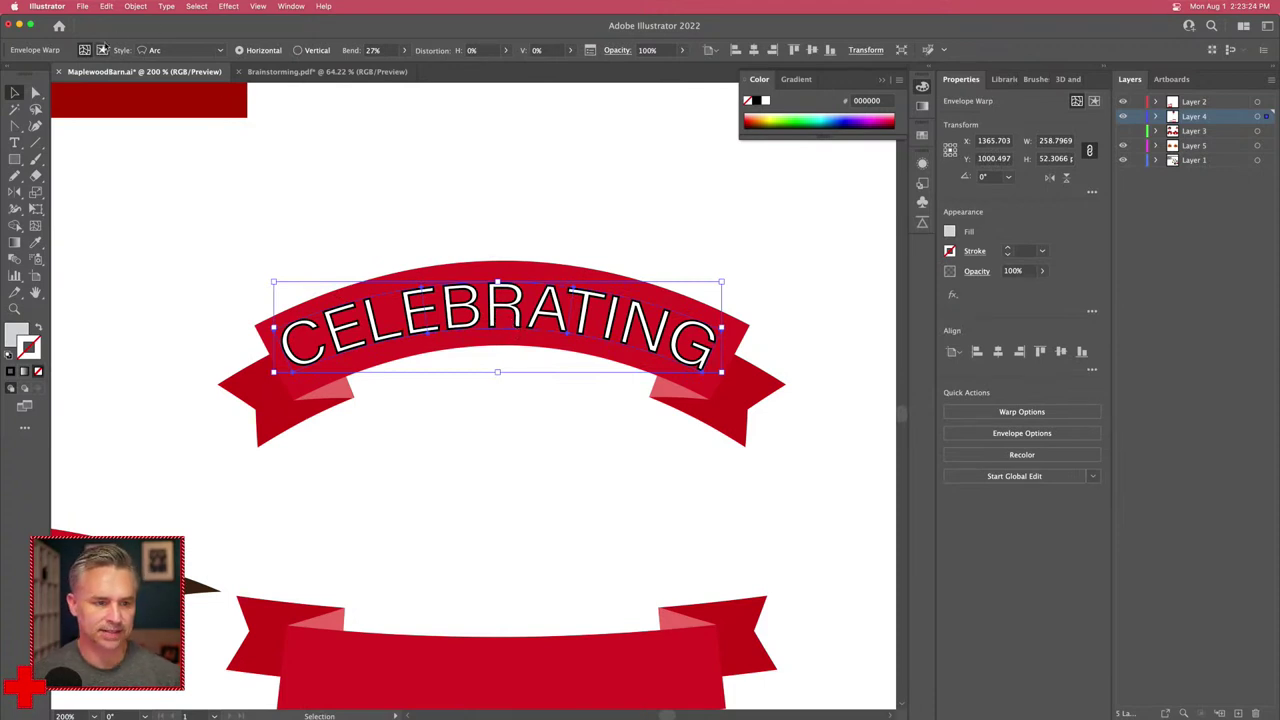
{"action": "left_click", "coordinate": [101, 50]}
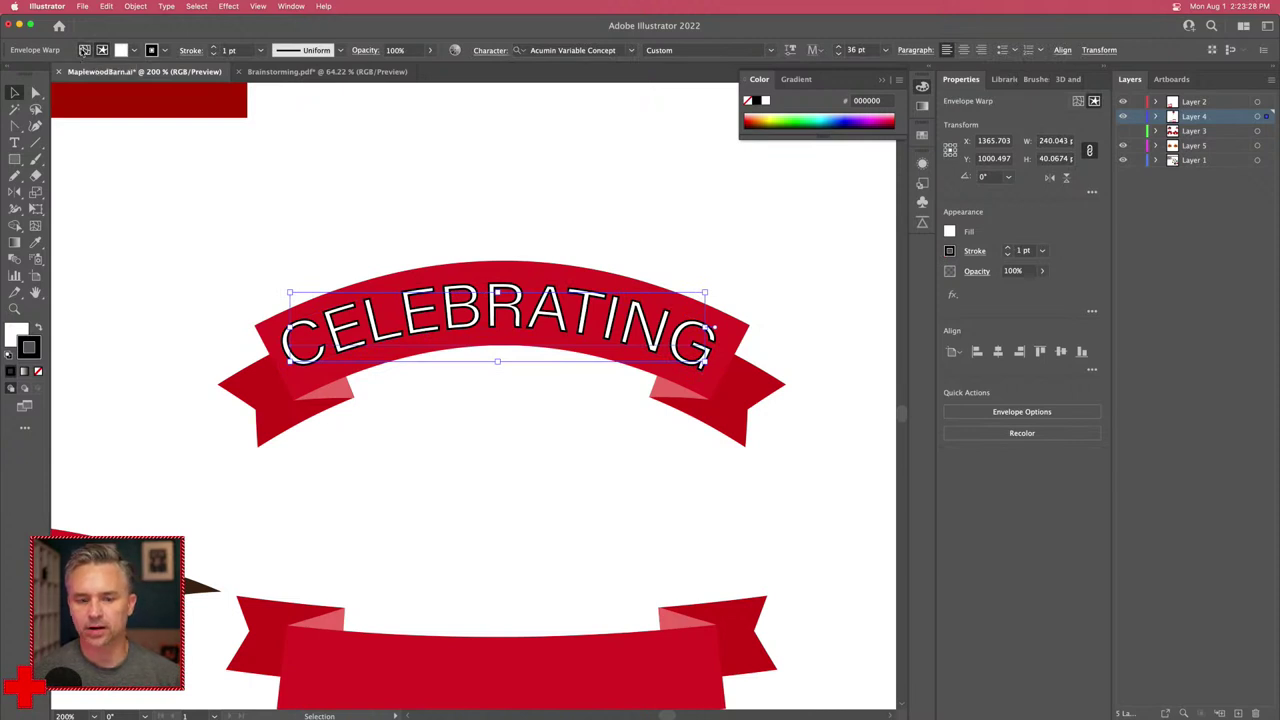
{"action": "left_click", "coordinate": [84, 50]}
{"action": "left_click", "coordinate": [152, 169]}
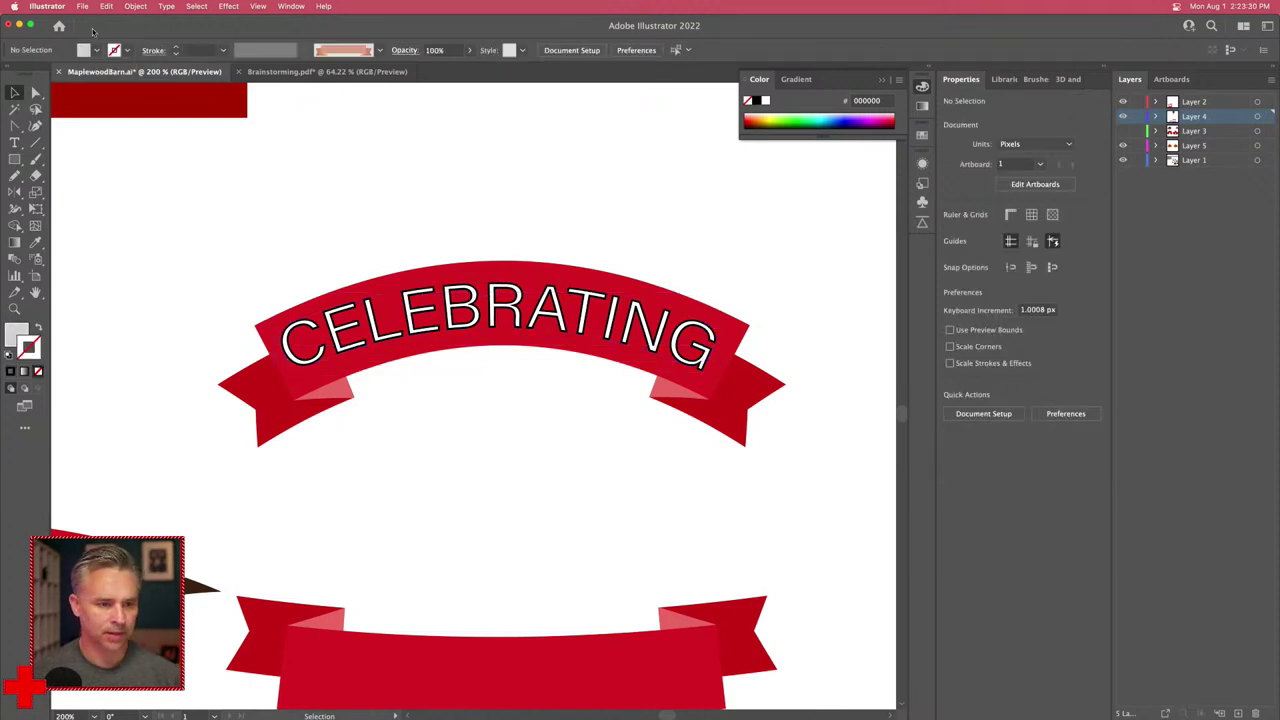
{"action": "left_click", "coordinate": [367, 345]}
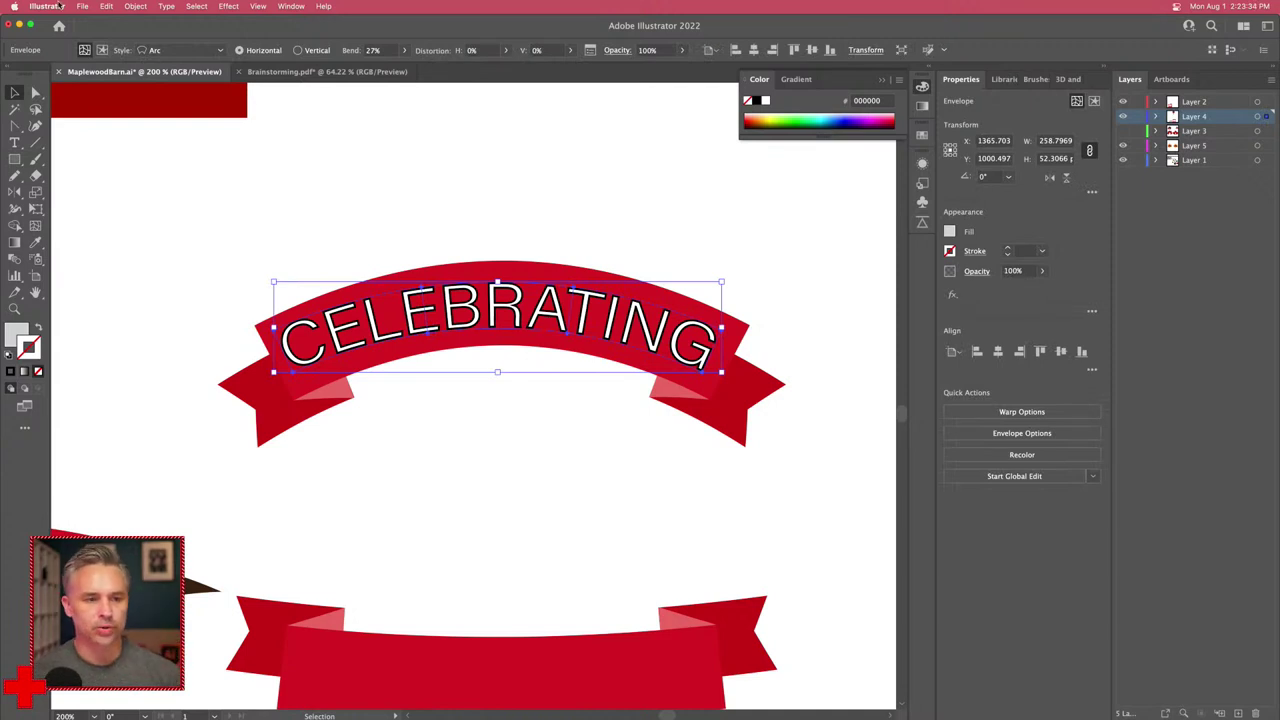
{"action": "left_click", "coordinate": [136, 6]}
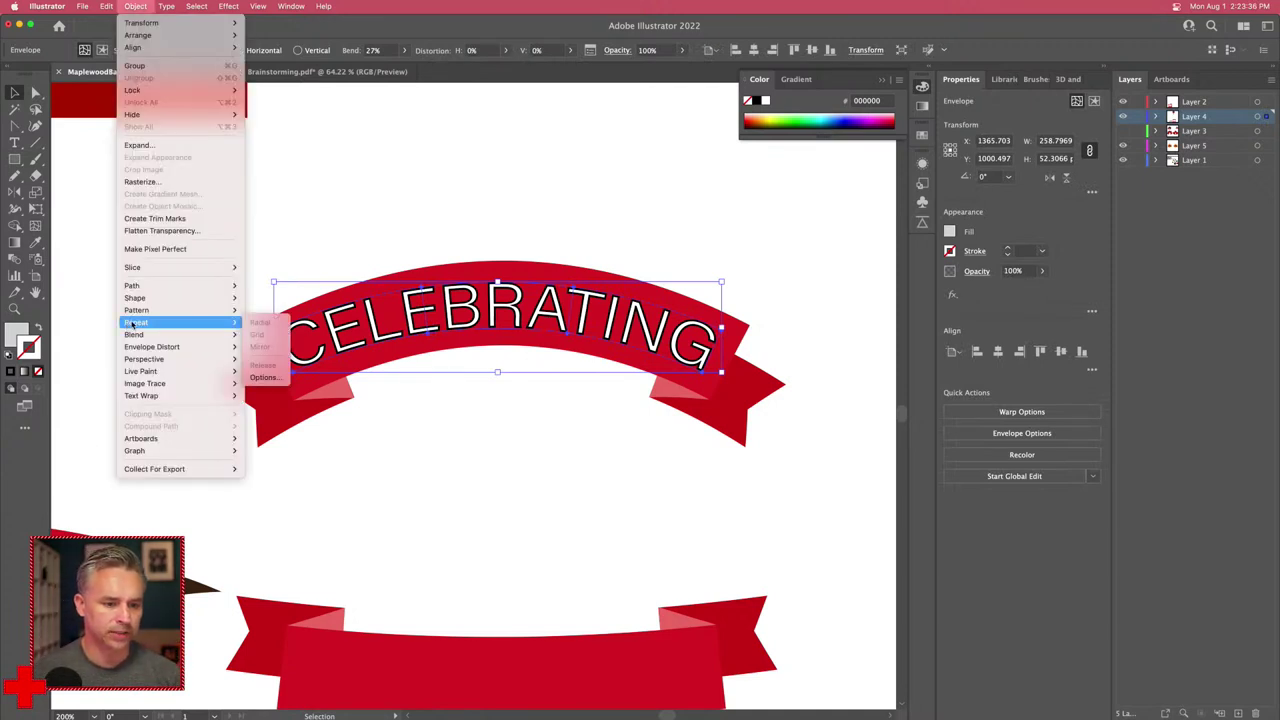
{"action": "mouse_move", "coordinate": [205, 347]}
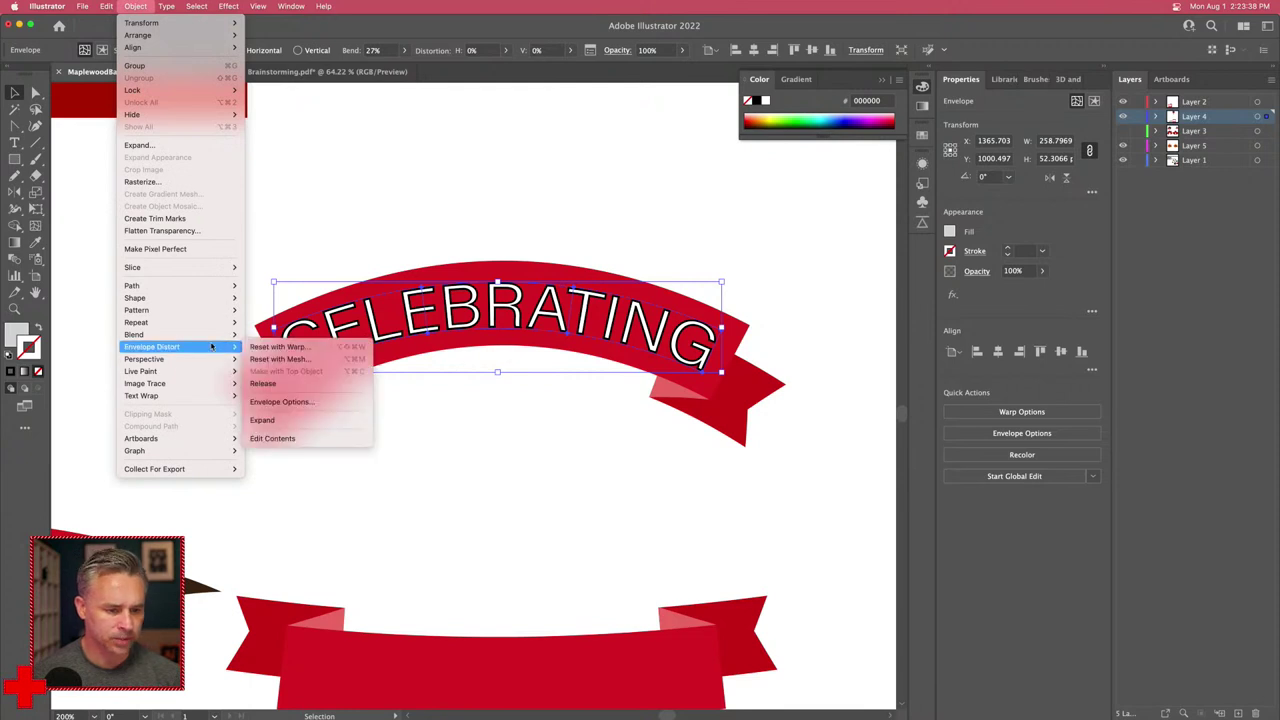
{"action": "left_click", "coordinate": [320, 209]}
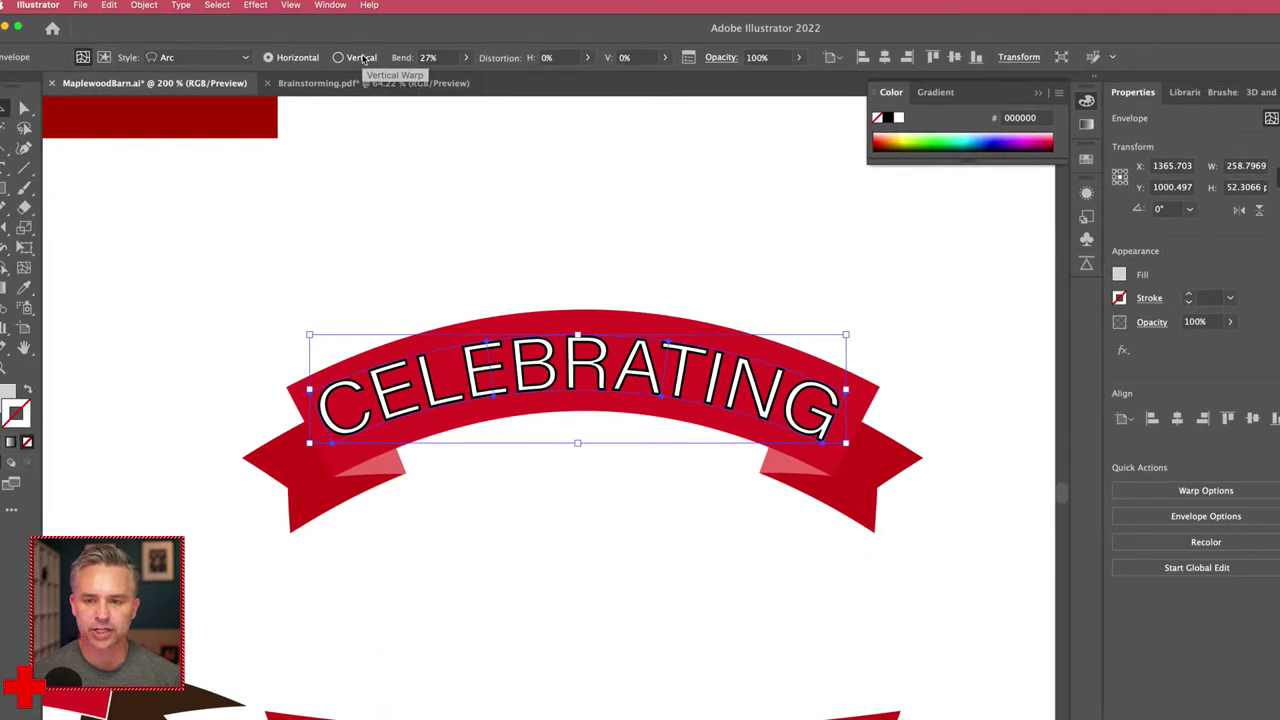
{"action": "left_click", "coordinate": [884, 57]}
{"action": "key", "text": "super+z"}
Step: Edit the contents of the text's envelope warp and set the font to Adorn Slab Serif Bold
{"action": "left_click", "coordinate": [119, 57]}
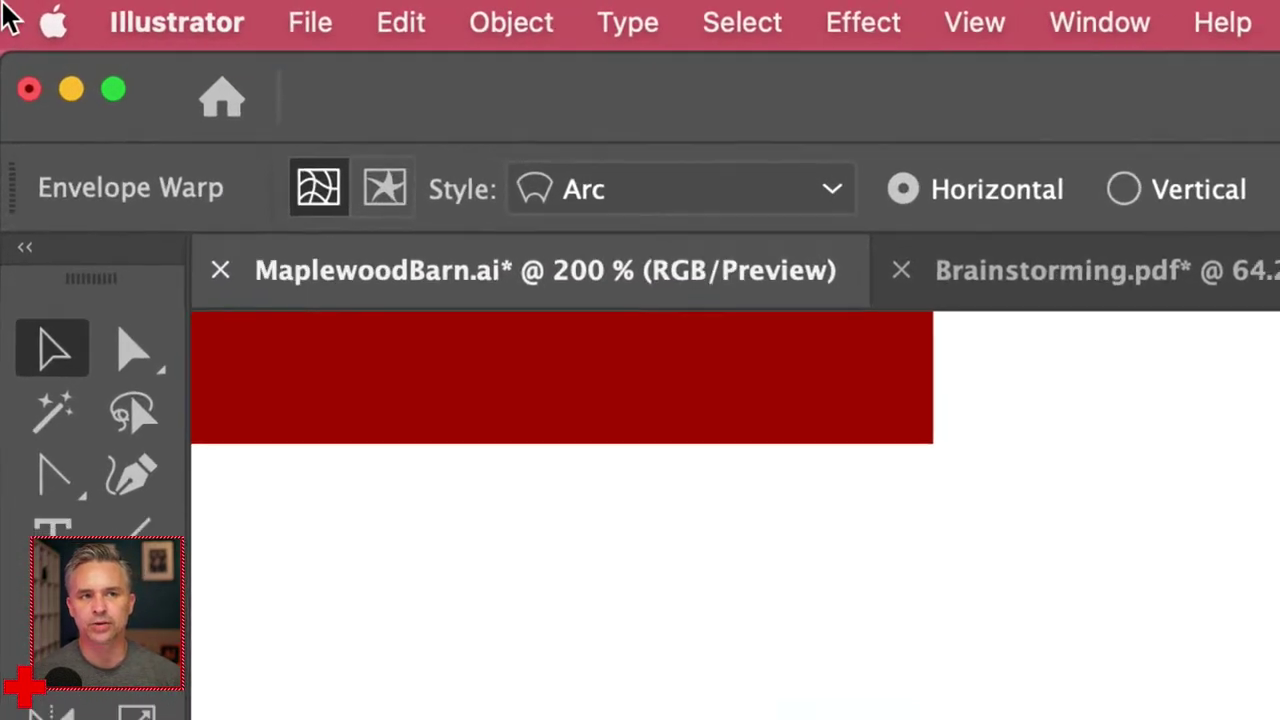
{"action": "left_click", "coordinate": [351, 169]}
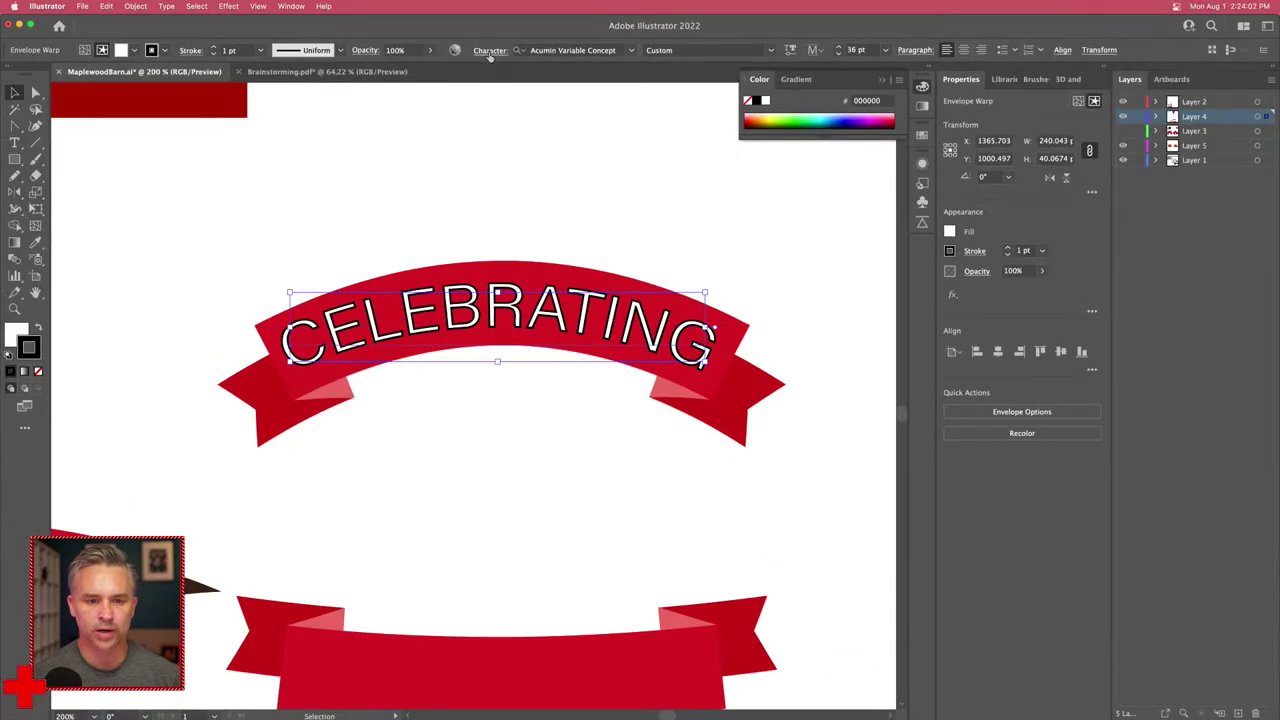
{"action": "left_click", "coordinate": [630, 51]}
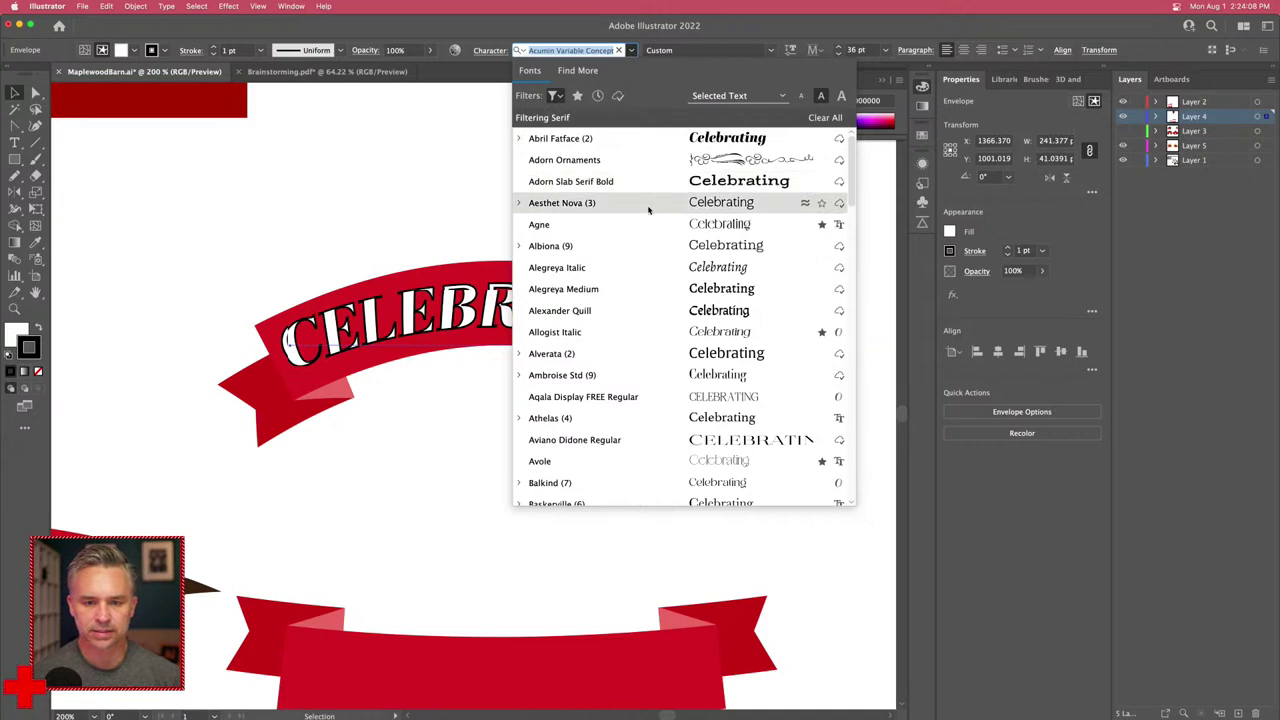
{"action": "left_click", "coordinate": [649, 184]}
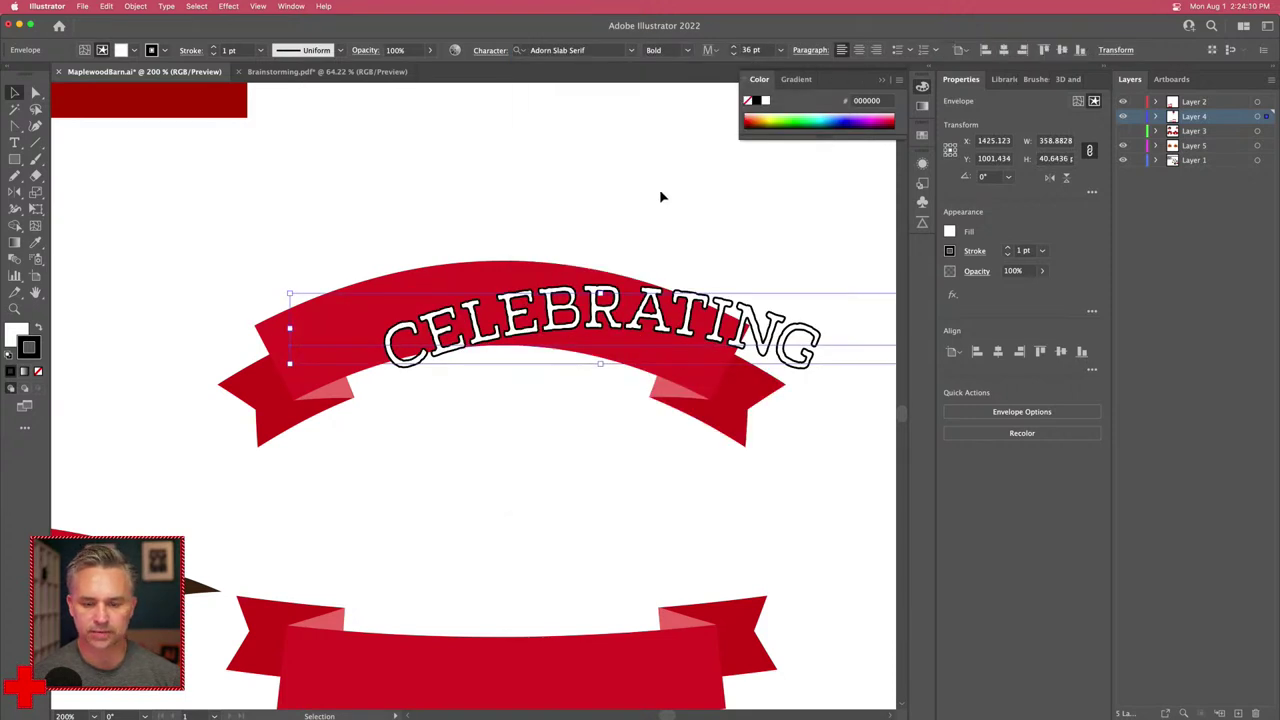
Step: Center-align the CELEBRATING text's paragraph and reposition the warped text centrally over the upper banner
{"action": "left_click", "coordinate": [858, 50]}
{"action": "left_click_drag", "start_coordinate": [218, 334], "coordinate": [423, 333]}
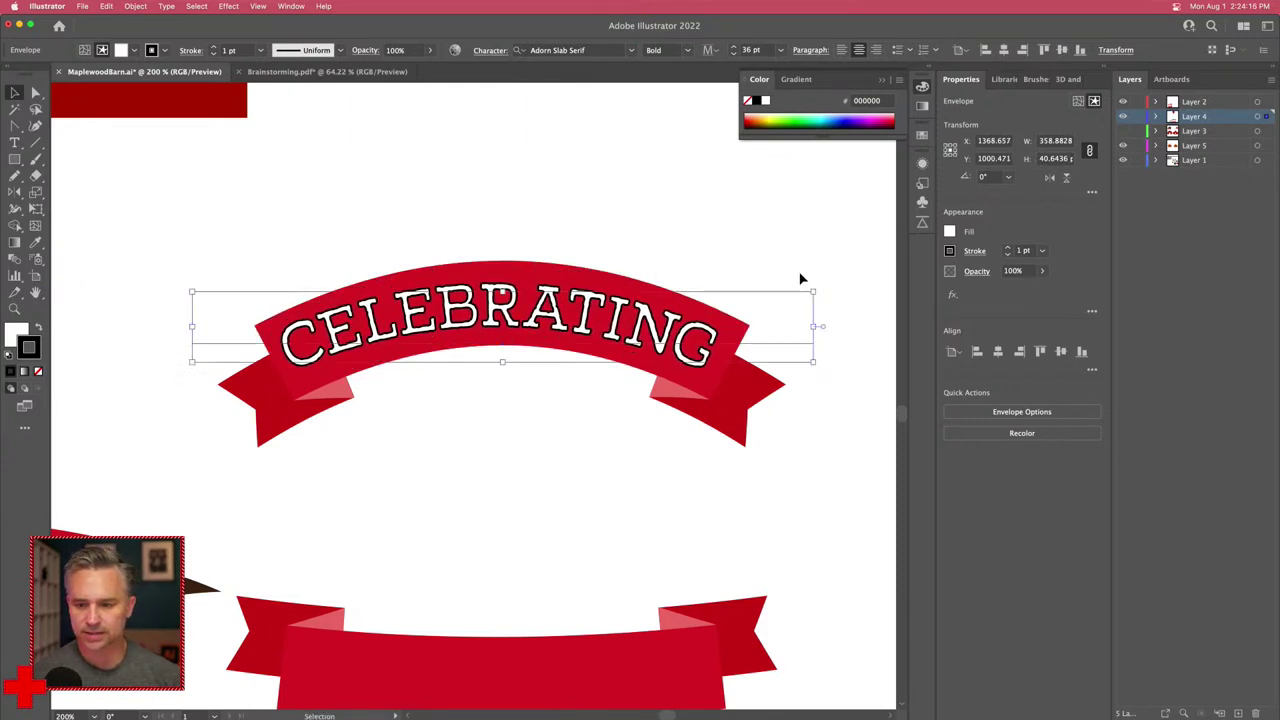
{"action": "left_click", "coordinate": [489, 52]}
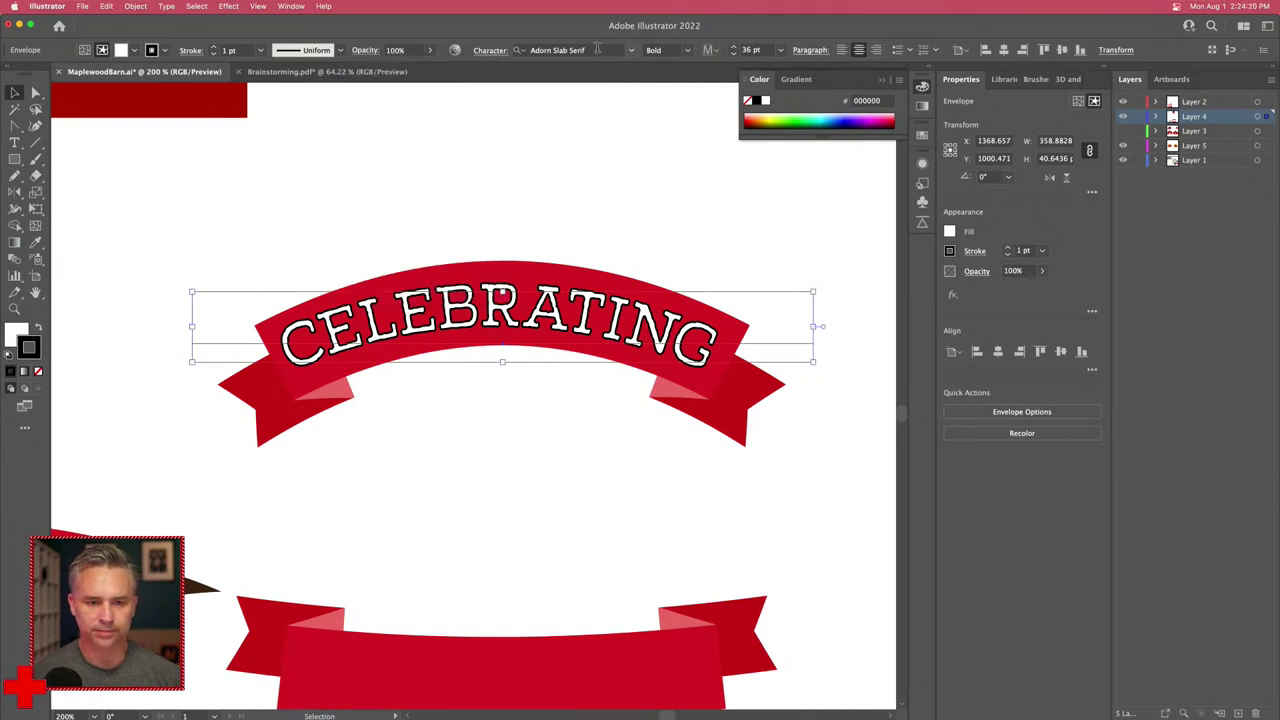
Step: Change the warped text's font to Athelas Regular and remove its stroke
{"action": "left_click", "coordinate": [632, 51]}
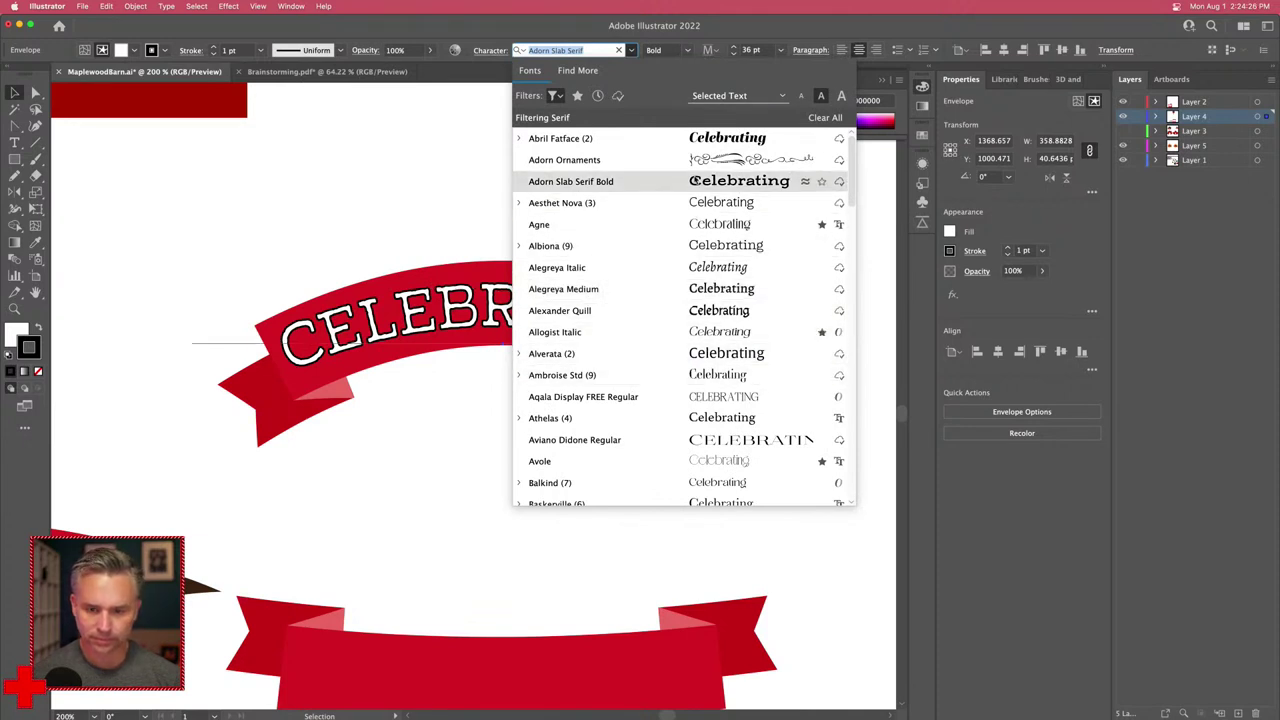
{"action": "left_click", "coordinate": [697, 420]}
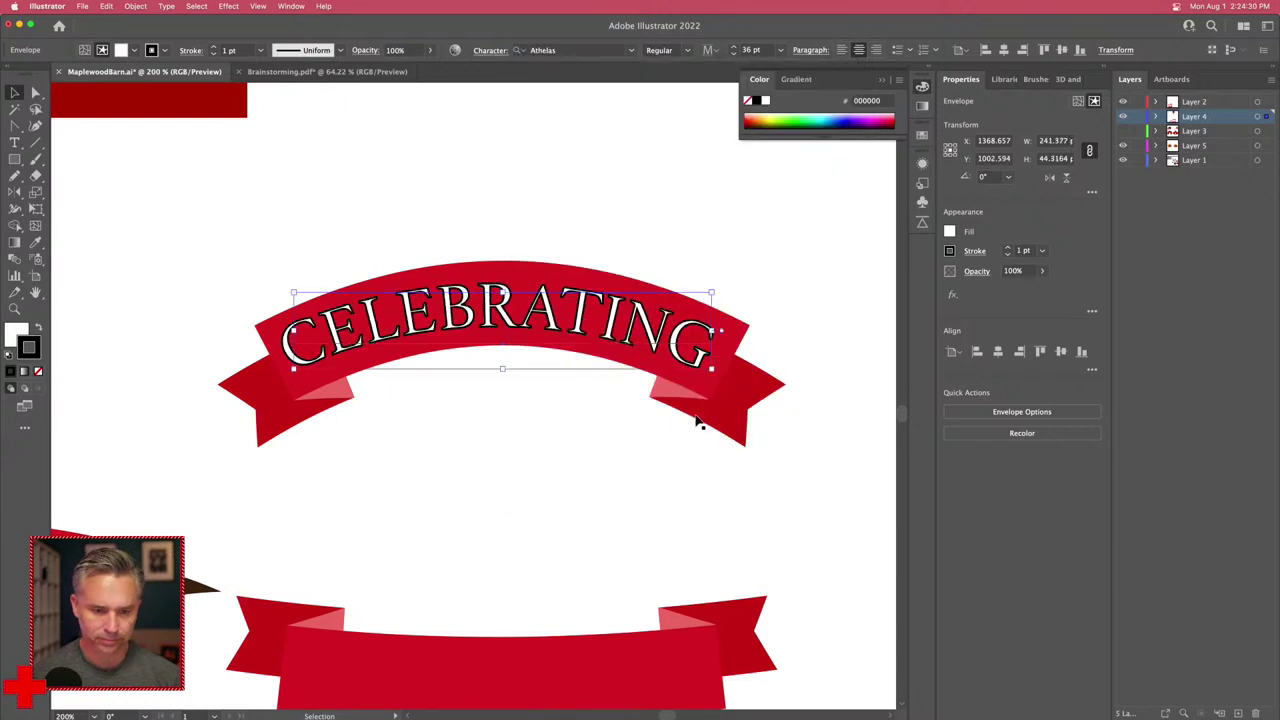
{"action": "left_click", "coordinate": [765, 102]}
{"action": "left_click", "coordinate": [38, 371]}
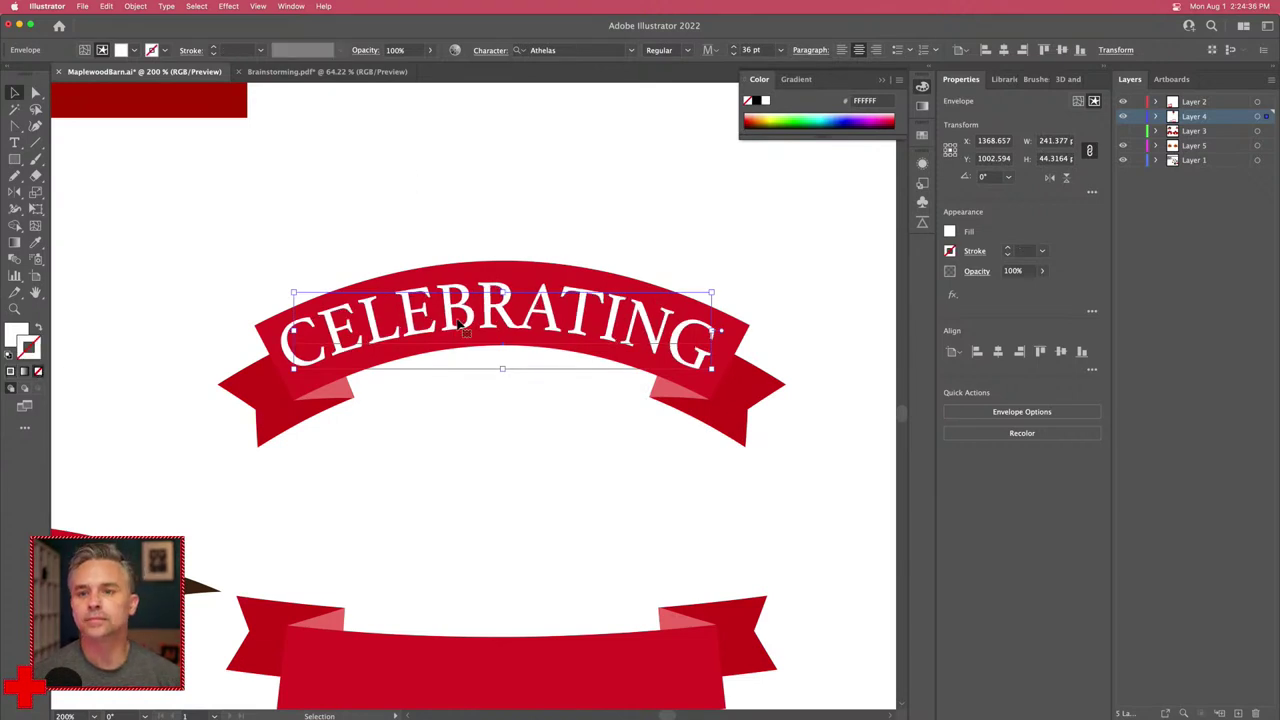
Step: Duplicate the warped CELEBRATING text onto the lower banner and change the copy's wording to YEARS
{"action": "left_click", "coordinate": [454, 229]}
{"action": "left_click_drag", "start_coordinate": [454, 229], "coordinate": [474, 112]}
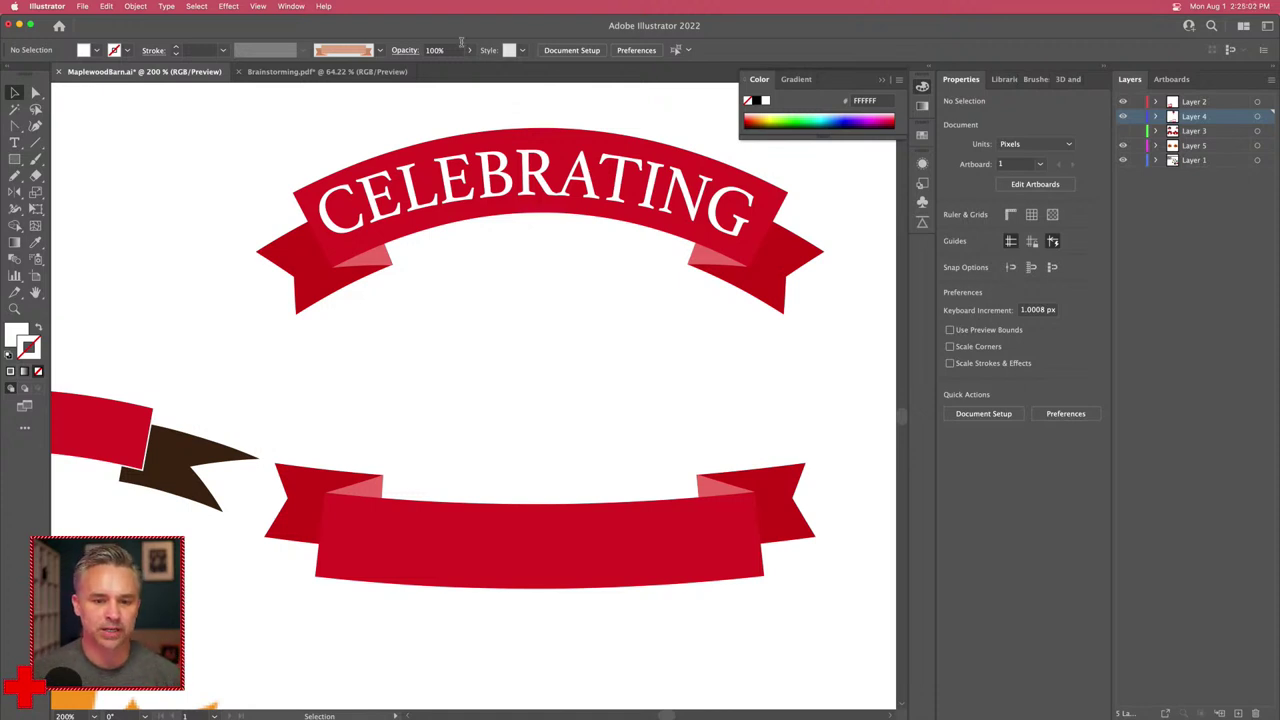
{"action": "left_click", "coordinate": [467, 215]}
{"action": "left_click_drag", "start_coordinate": [445, 220], "coordinate": [455, 541]}
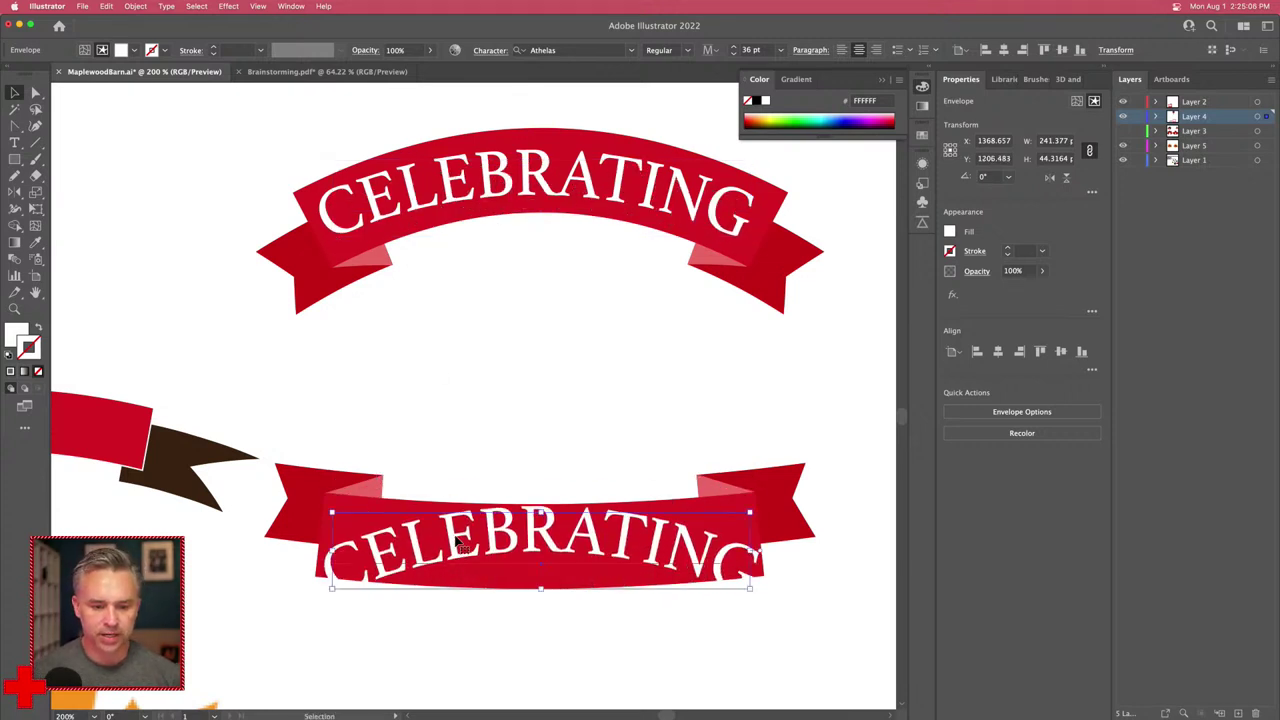
{"action": "double_click", "coordinate": [455, 541]}
{"action": "double_click", "coordinate": [500, 537]}
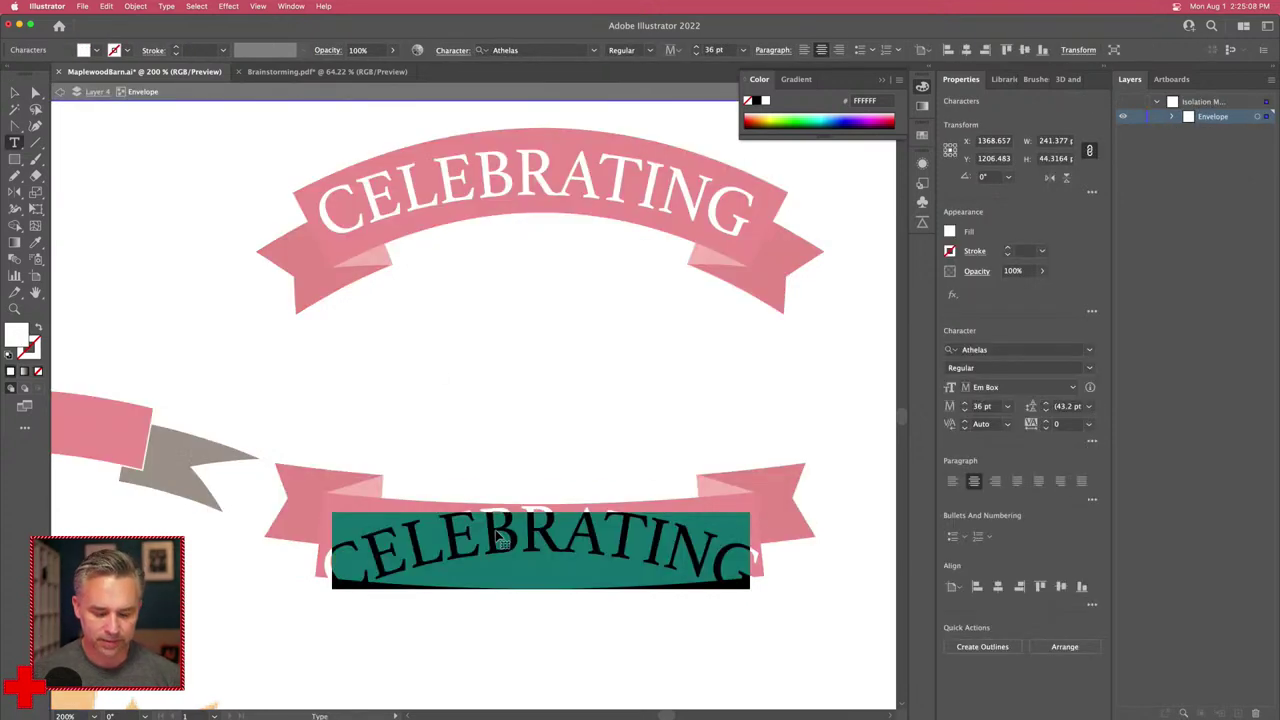
{"action": "type", "text": "YEARS"}
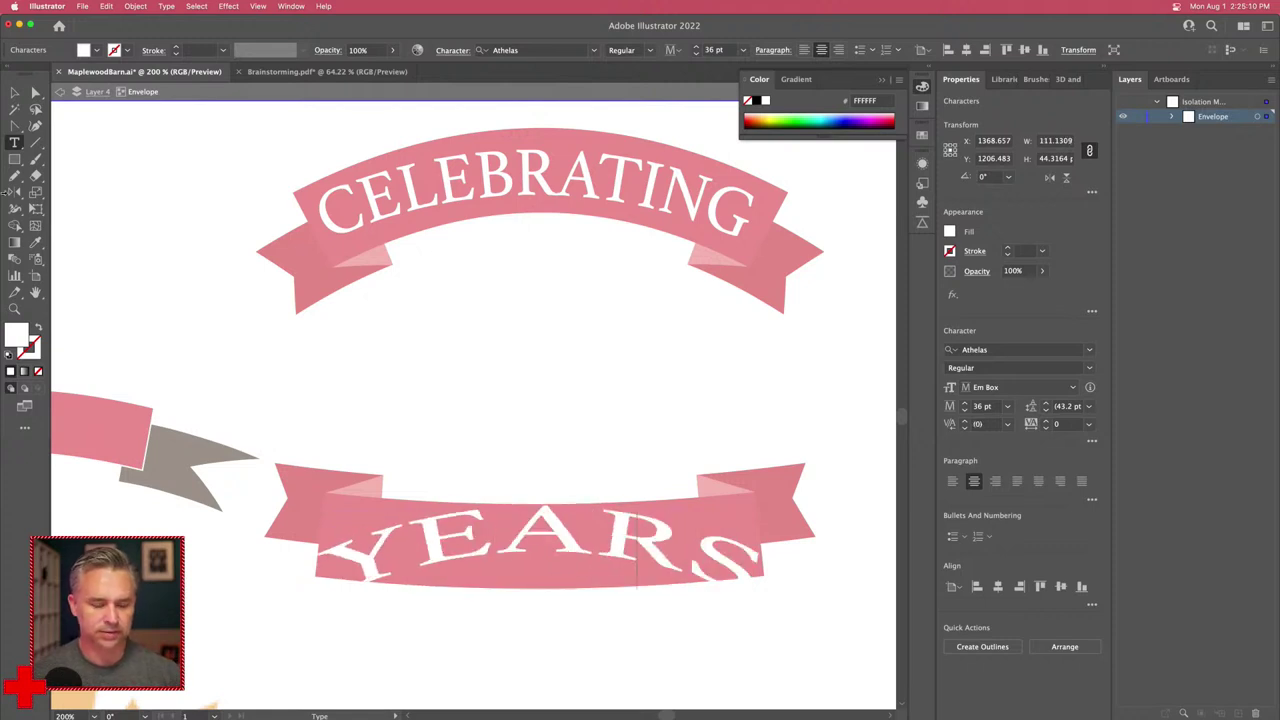
Step: Replace the warped YEARS copy with its plain, unwarped text, placed centrally on the lower banner
{"action": "left_click", "coordinate": [14, 92]}
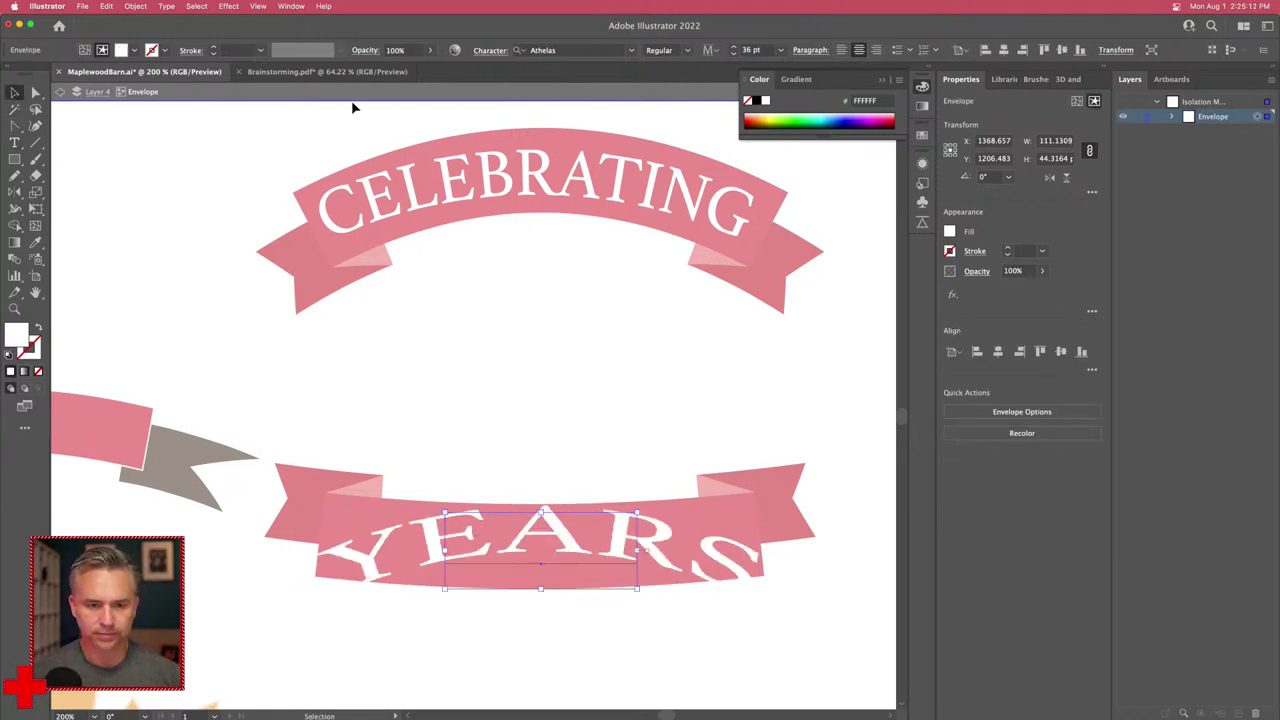
{"action": "double_click", "coordinate": [536, 535]}
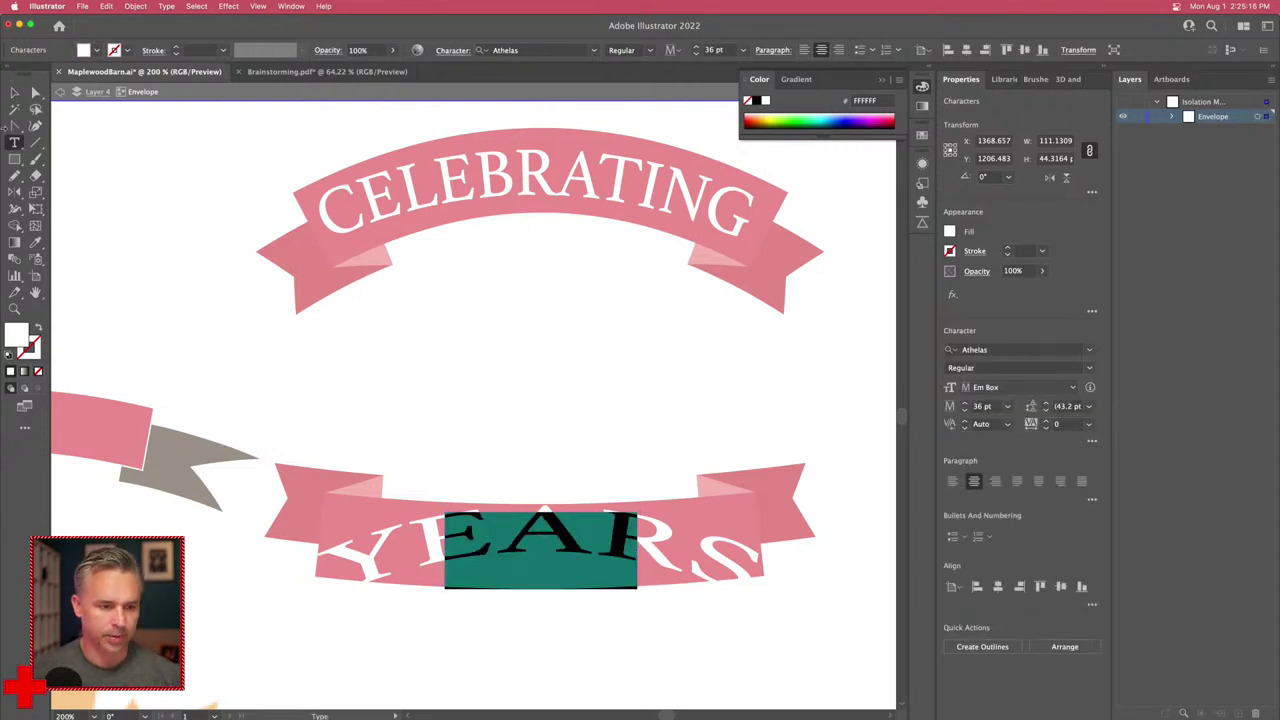
{"action": "left_click", "coordinate": [14, 92]}
{"action": "double_click", "coordinate": [205, 322]}
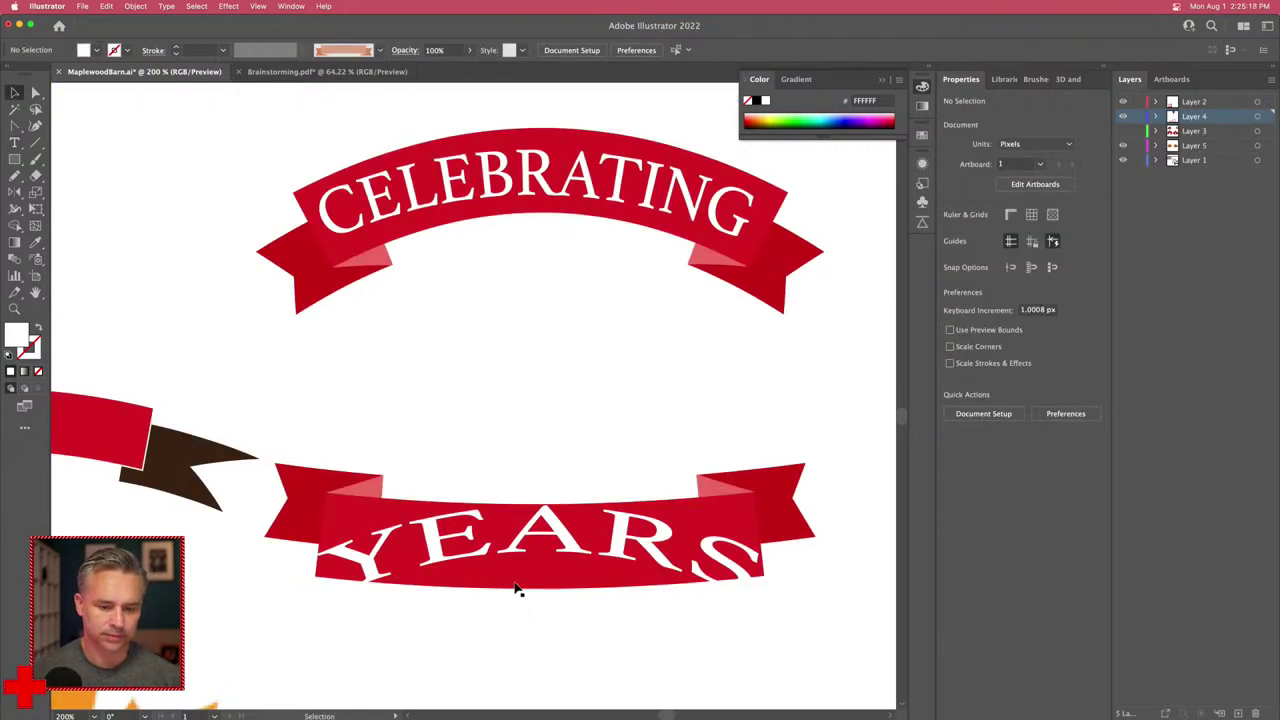
{"action": "left_click", "coordinate": [467, 545]}
{"action": "key", "text": "Delete"}
{"action": "key", "text": "ctrl+v"}
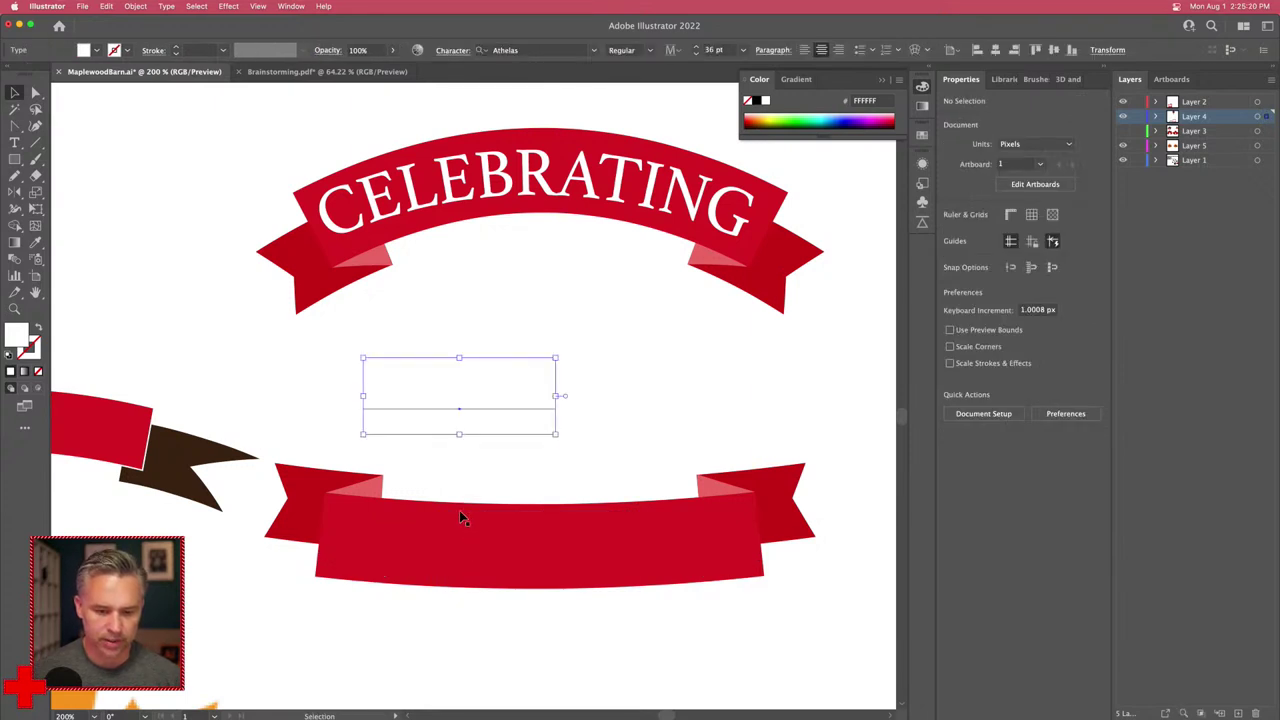
{"action": "left_click_drag", "start_coordinate": [440, 402], "coordinate": [516, 553]}
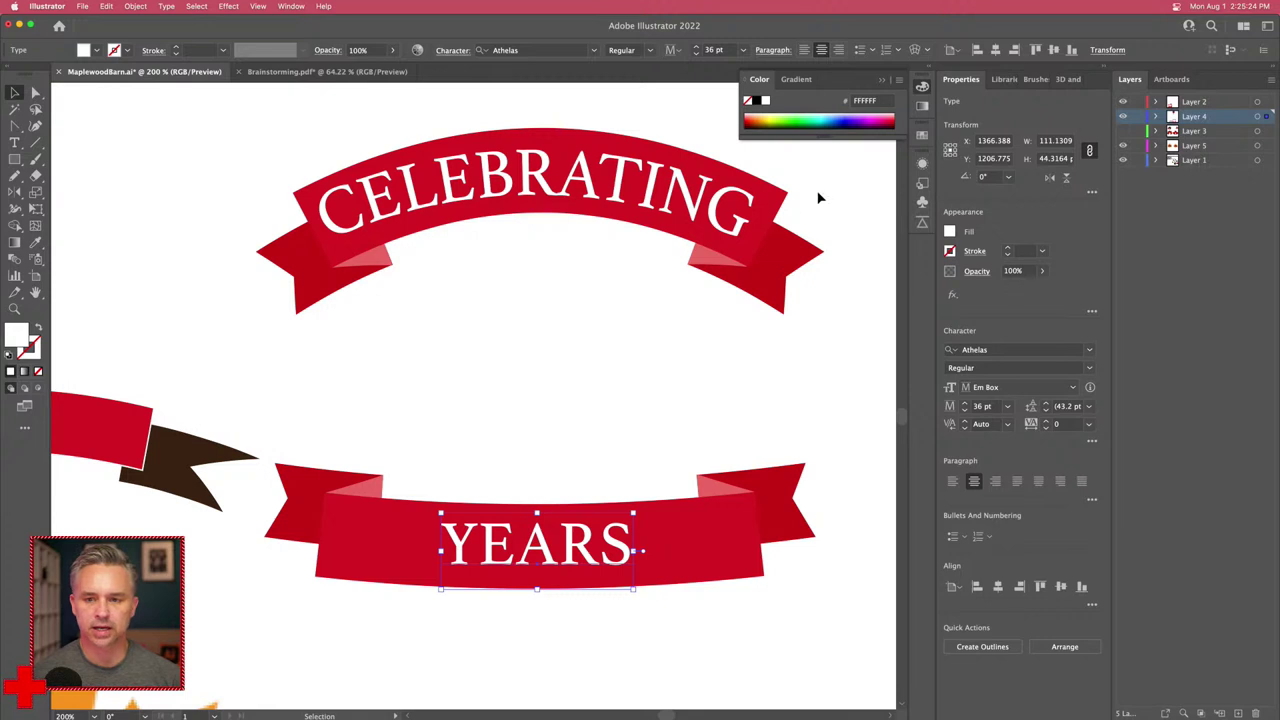
Step: Warp the YEARS text into a horizontal Arc with a -7% bend to follow the lower banner's curve
{"action": "left_click", "coordinate": [914, 49]}
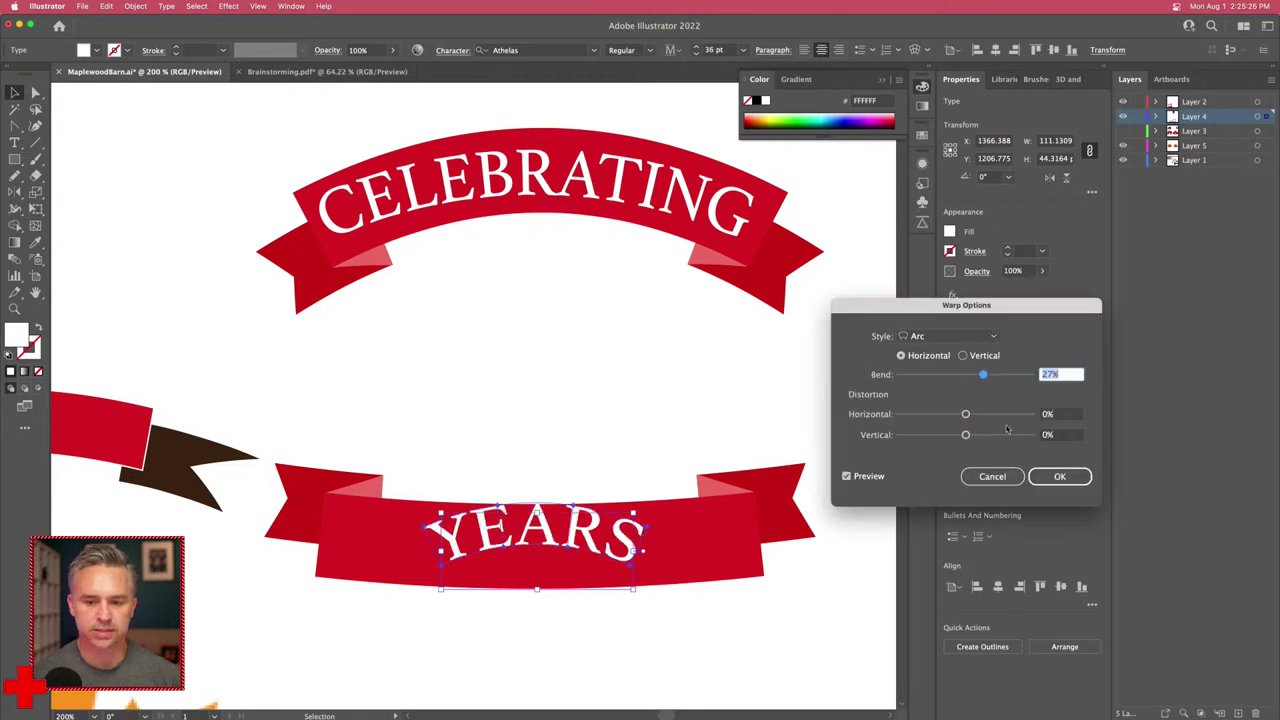
{"action": "left_click", "coordinate": [960, 375]}
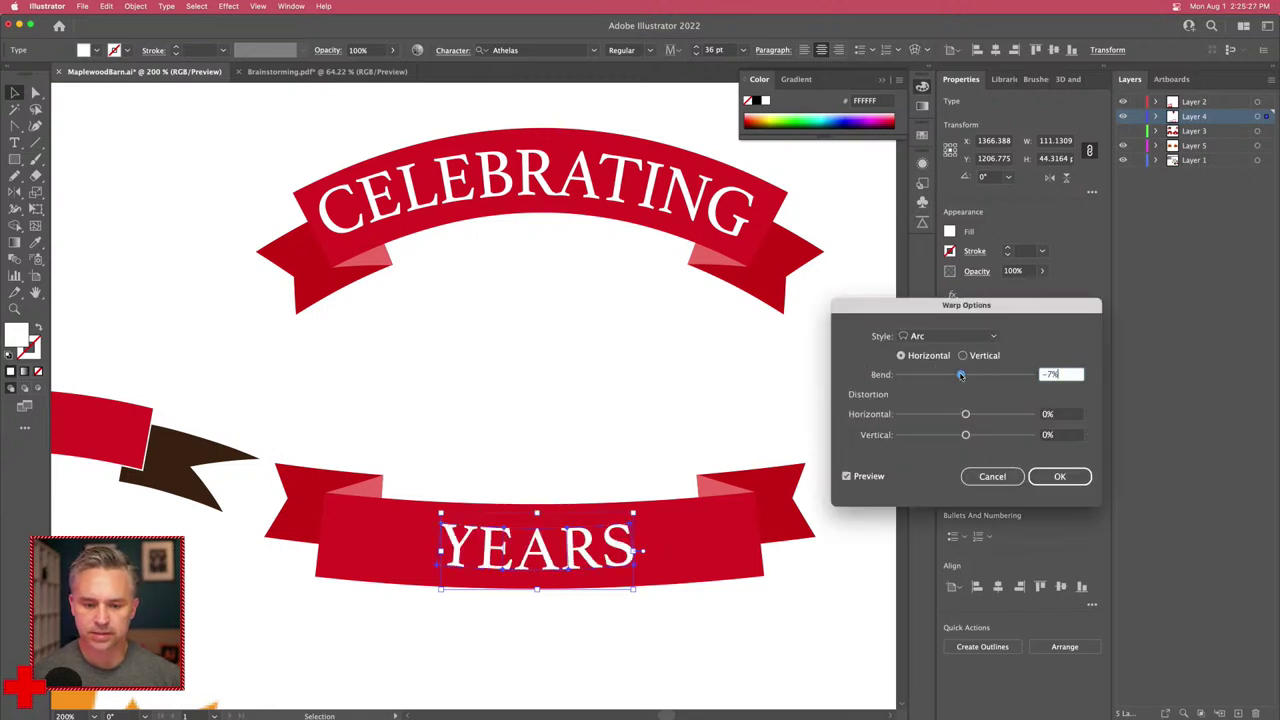
{"action": "left_click", "coordinate": [1060, 476]}
Step: Narrow the lower banner symmetrically so it fits more closely around the word YEARS
{"action": "left_click", "coordinate": [331, 549]}
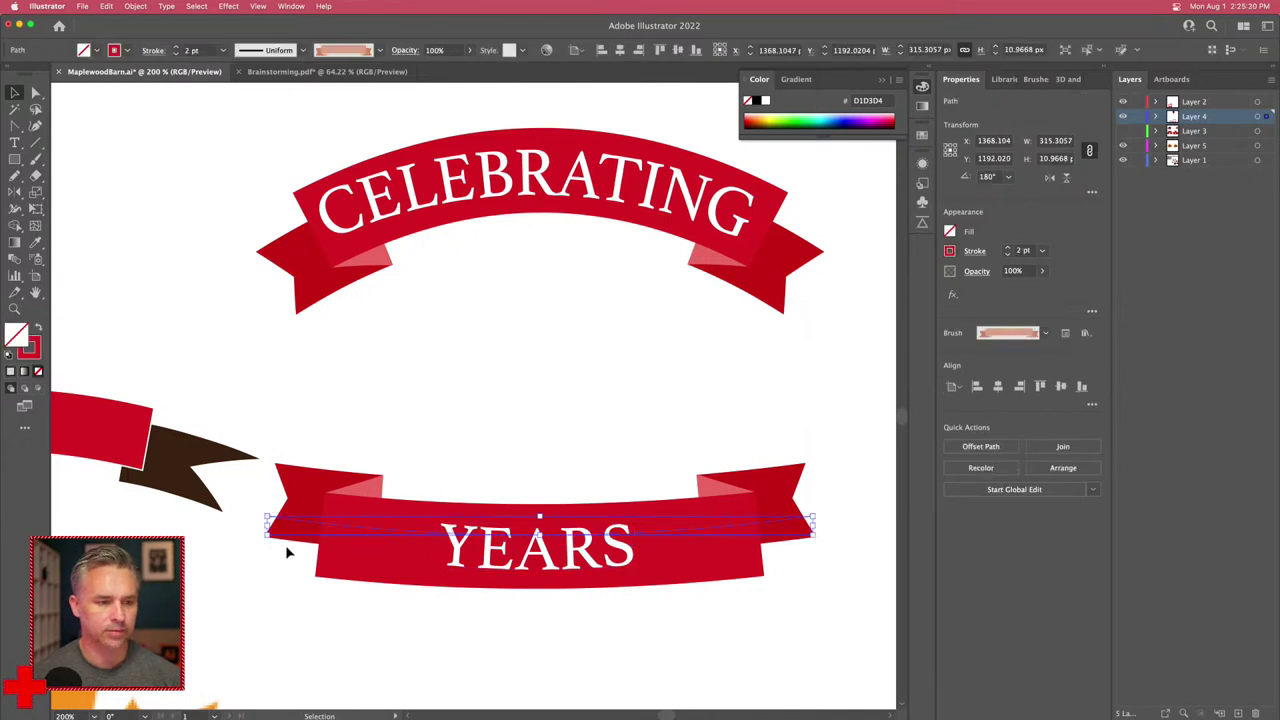
{"action": "left_click_drag", "start_coordinate": [267, 527], "coordinate": [410, 530]}
{"action": "left_click", "coordinate": [417, 401]}
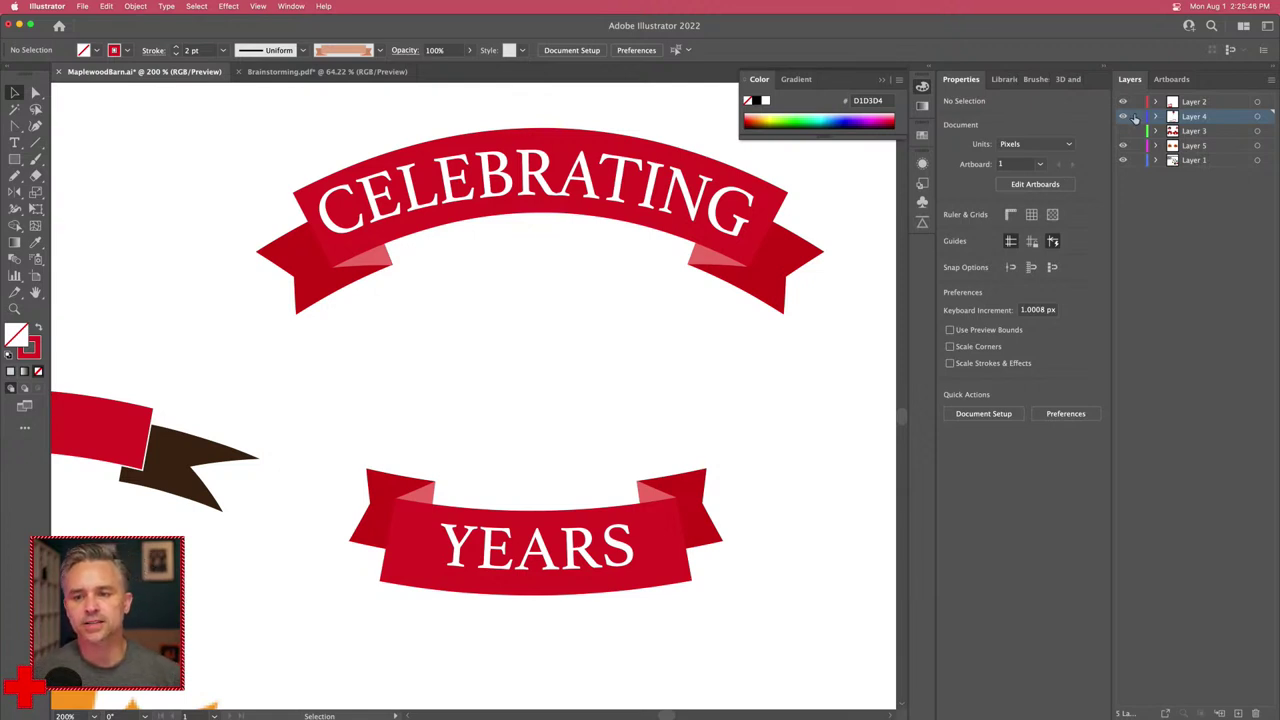
Step: Add a new layer directly above Layer 3 and lock Layers 4, 5 and 1
{"action": "left_click", "coordinate": [1192, 133]}
{"action": "left_click", "coordinate": [1238, 713]}
{"action": "left_click_drag", "start_coordinate": [1137, 161], "coordinate": [1137, 176]}
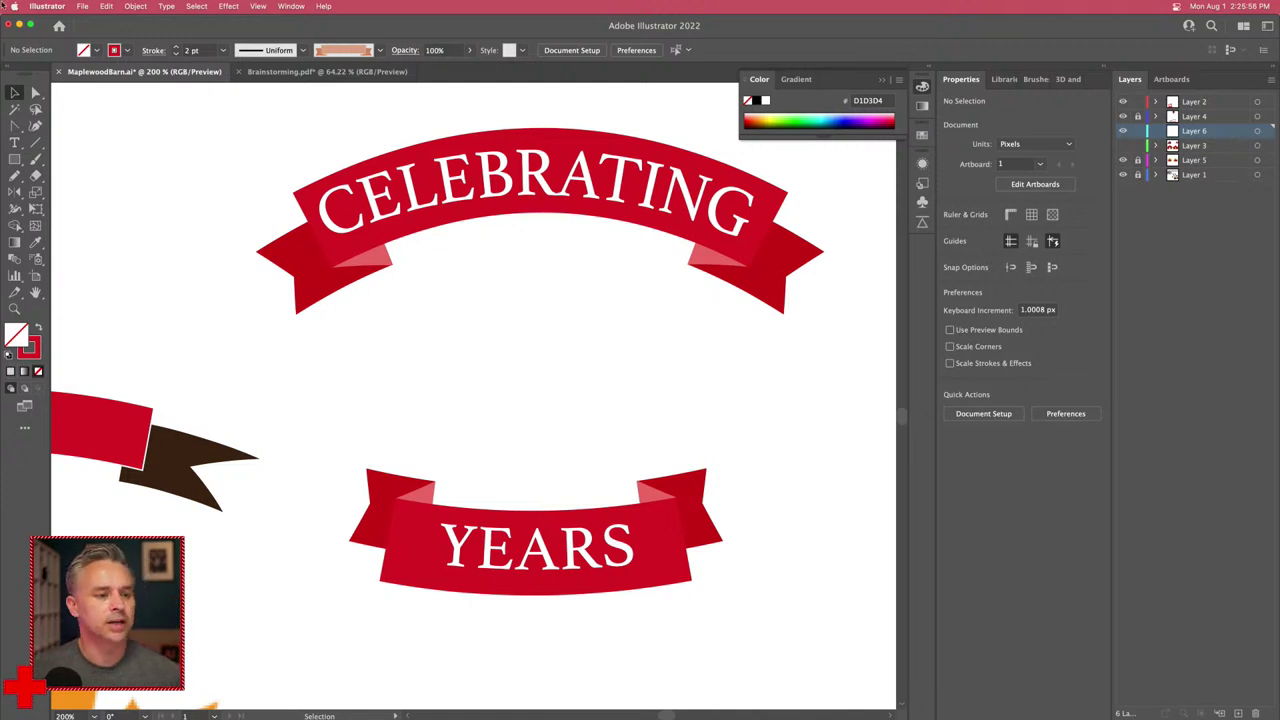
Step: Add the text 50 on the new layer in the space between the two banners
{"action": "left_click", "coordinate": [14, 143]}
{"action": "left_click", "coordinate": [403, 345]}
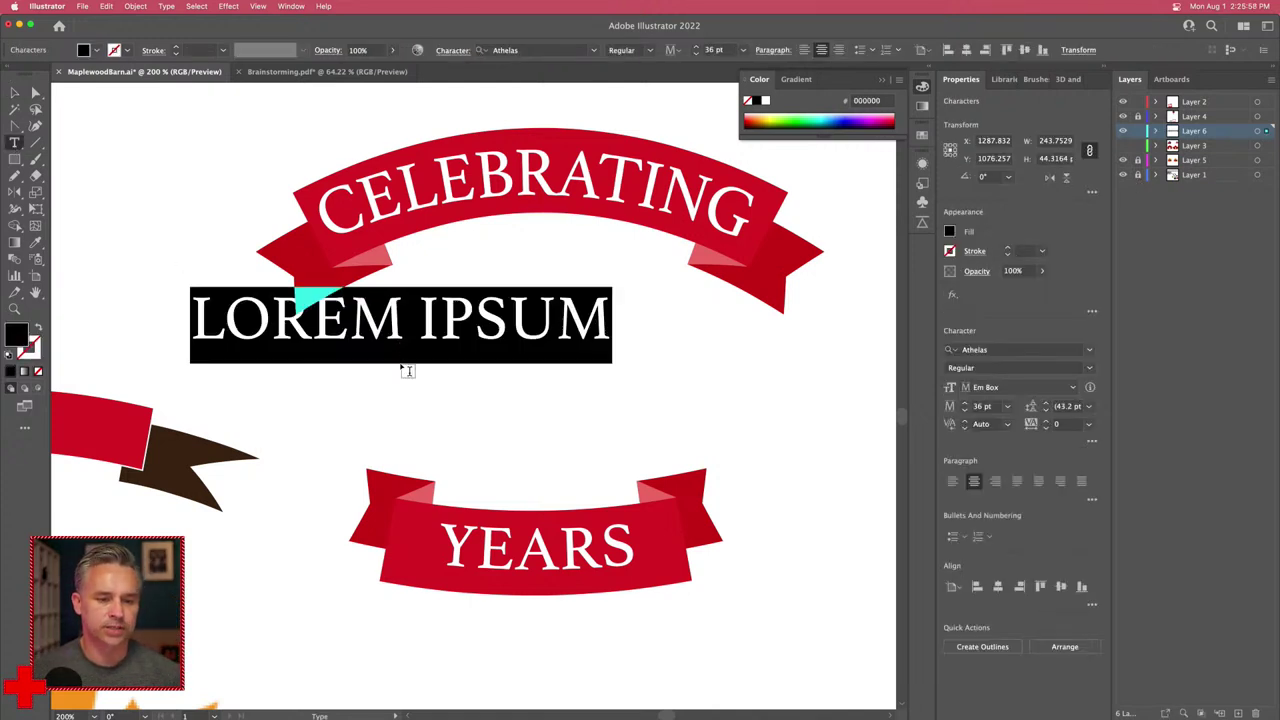
{"action": "type", "text": "50"}
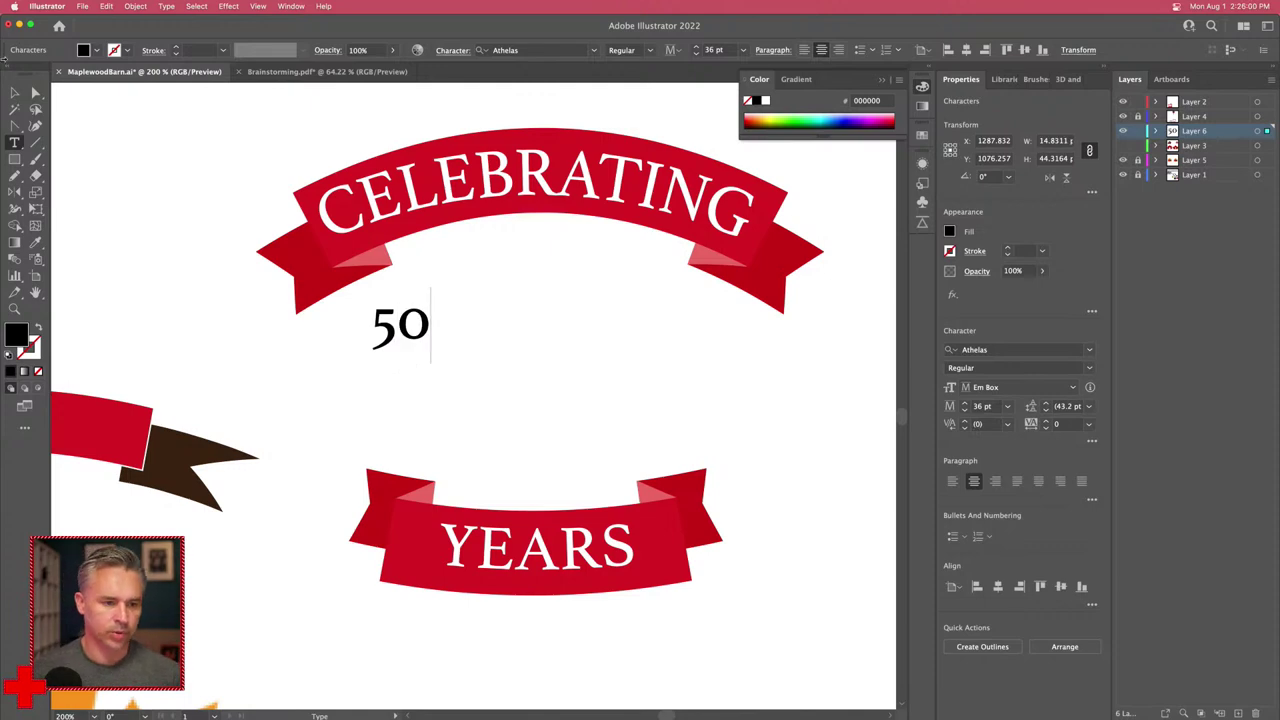
{"action": "key", "text": "Escape"}
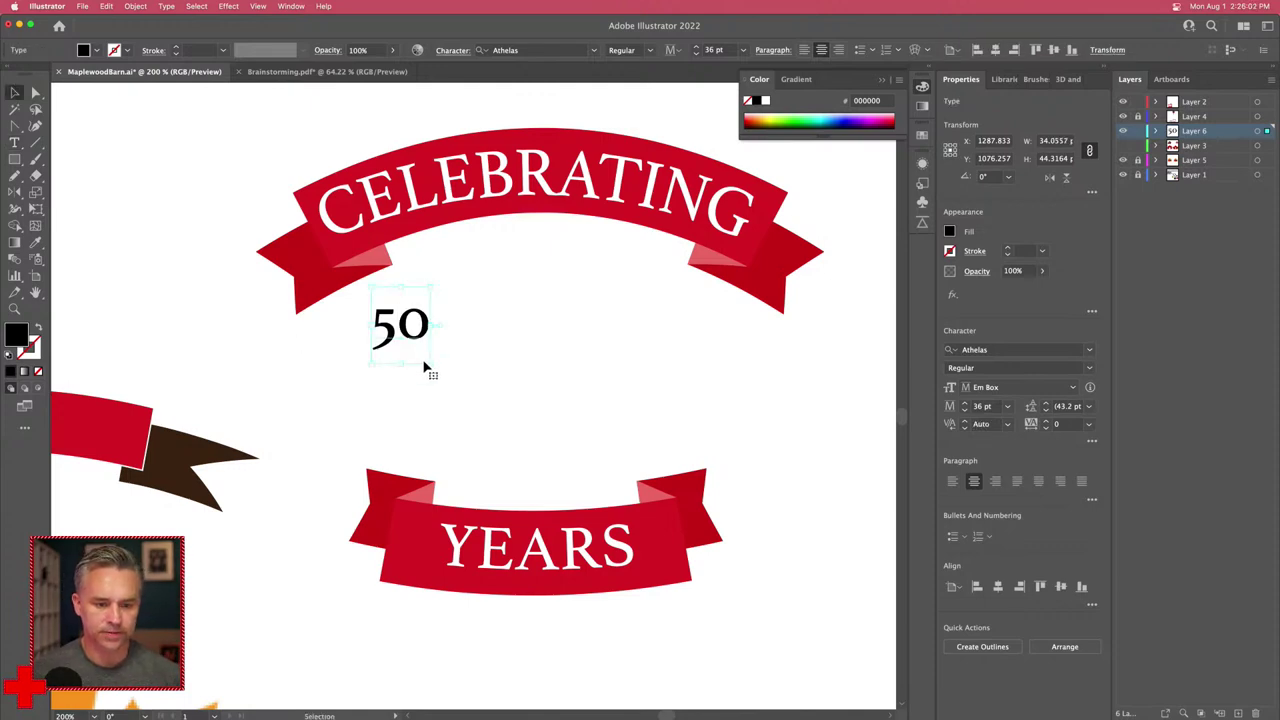
Step: Enlarge the 50 to about 359 pt and position it behind and between the CELEBRATING and YEARS banners
{"action": "left_click_drag", "start_coordinate": [428, 363], "coordinate": [890, 705]}
{"action": "scroll", "coordinate": [629, 400], "scroll_direction": "up", "scroll_amount": 5}
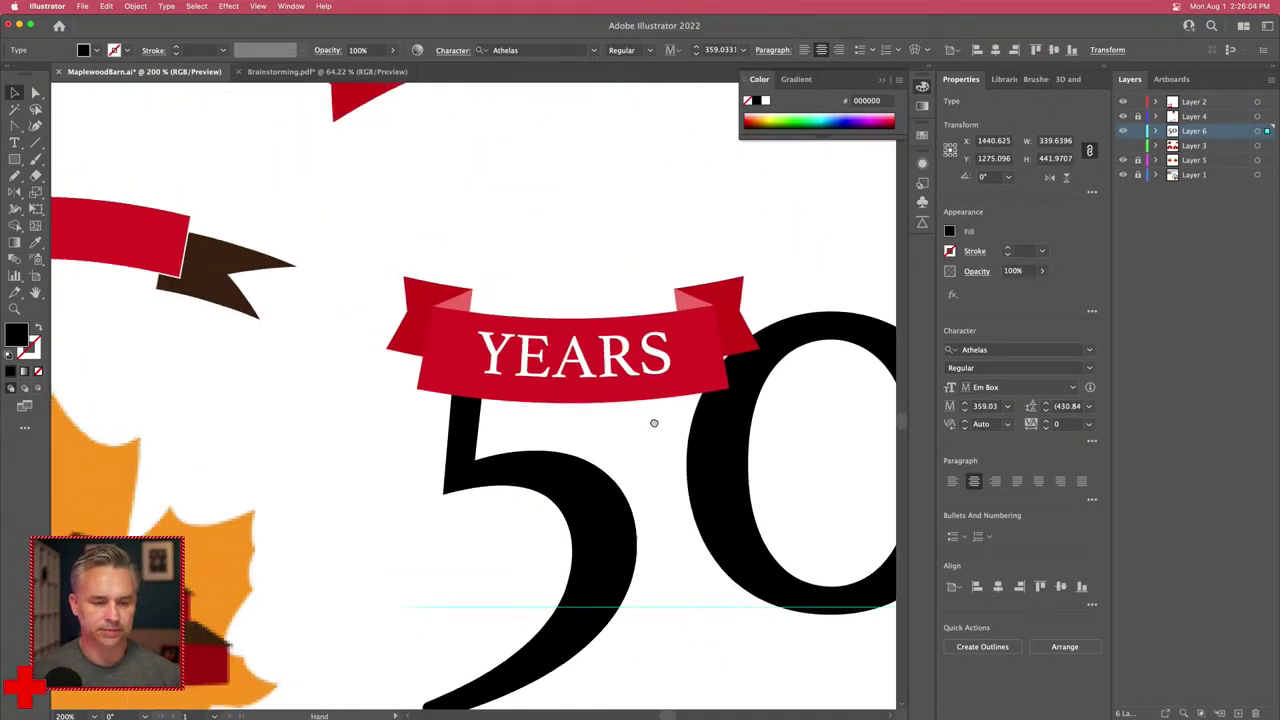
{"action": "key", "text": "super+1"}
{"action": "left_click_drag", "start_coordinate": [423, 371], "coordinate": [641, 386]}
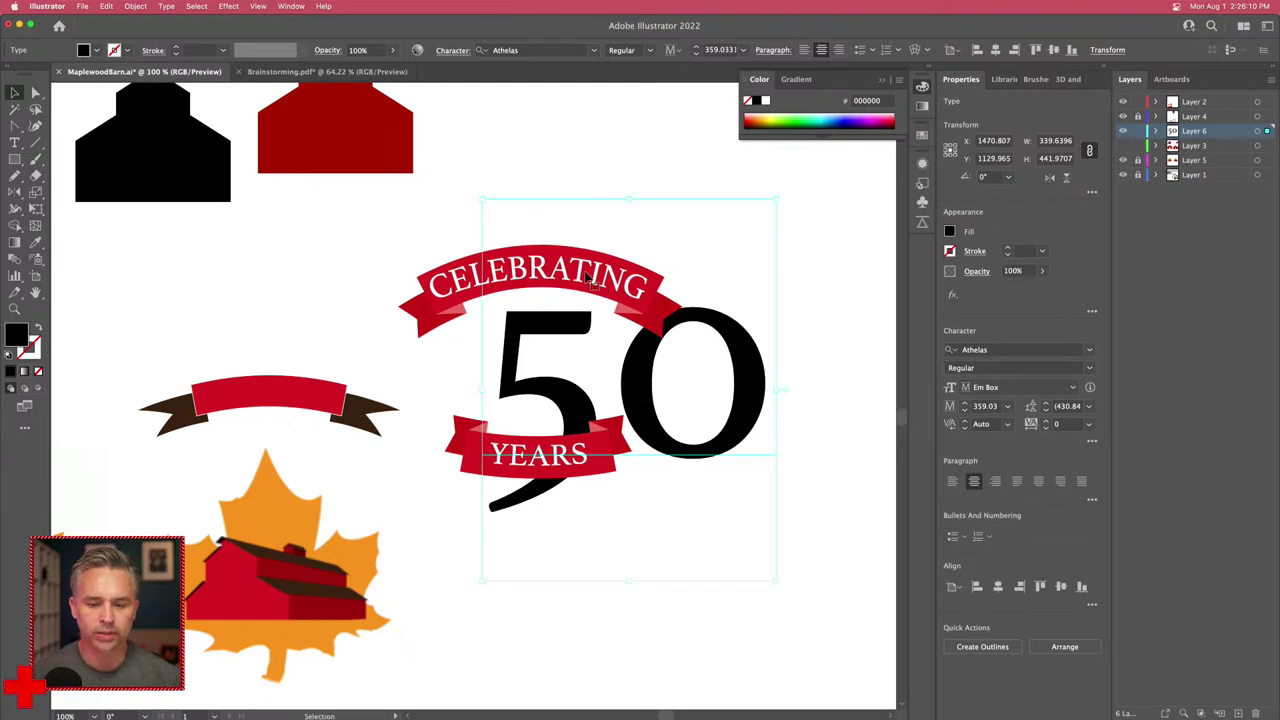
{"action": "left_click_drag", "start_coordinate": [533, 381], "coordinate": [505, 348]}
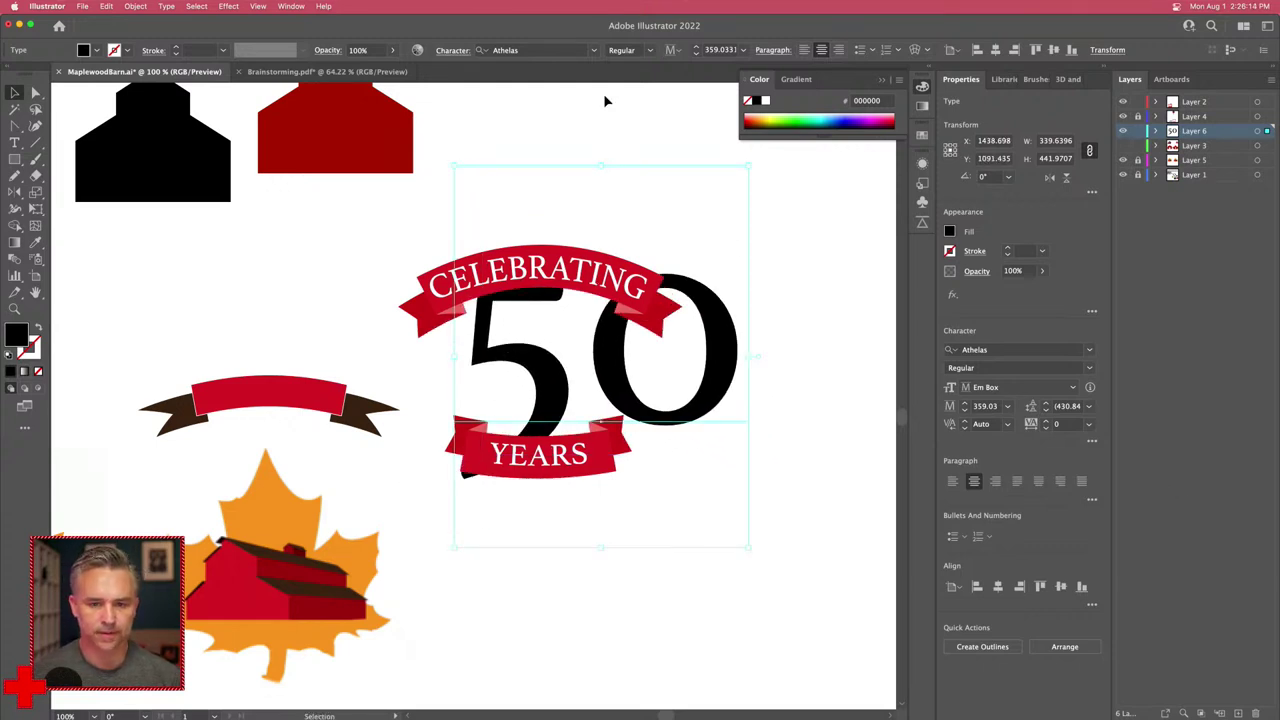
Step: Set the 50's font style to Athelas Bold
{"action": "left_click", "coordinate": [649, 50]}
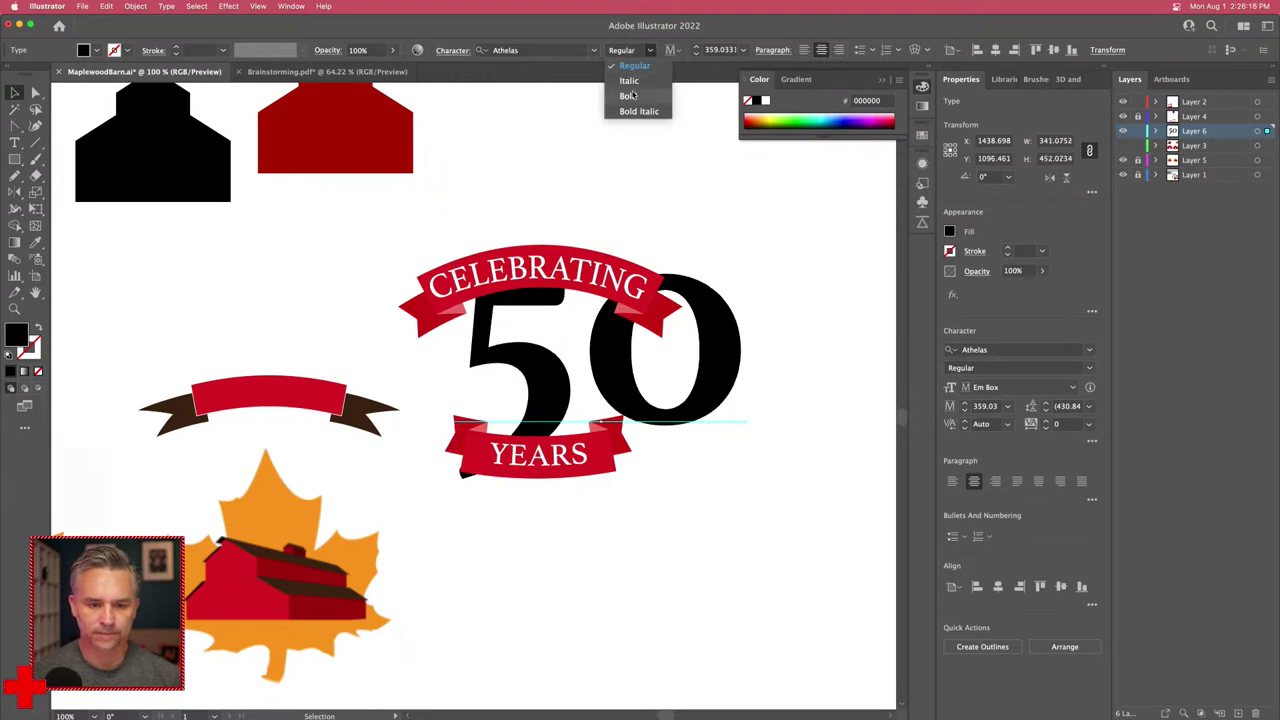
{"action": "left_click", "coordinate": [628, 96]}
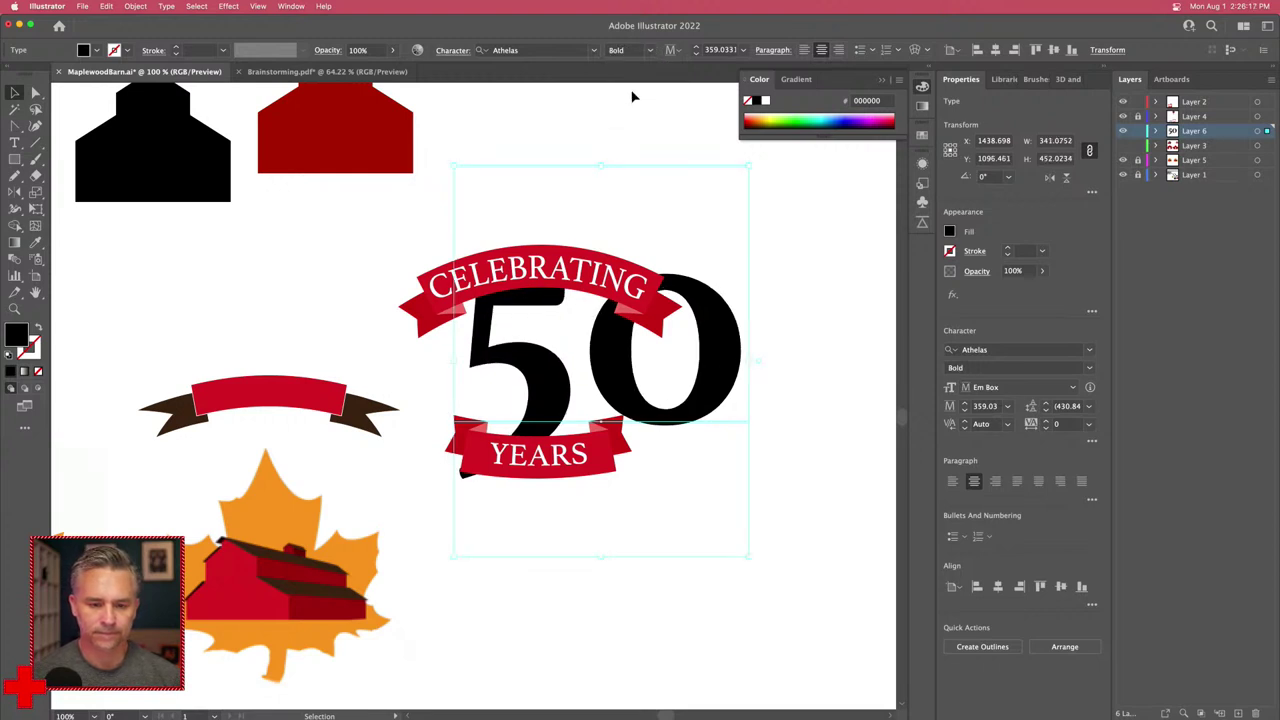
{"action": "left_click", "coordinate": [415, 227]}
Step: Apply the default white fill and black stroke to the 50
{"action": "left_click", "coordinate": [550, 300]}
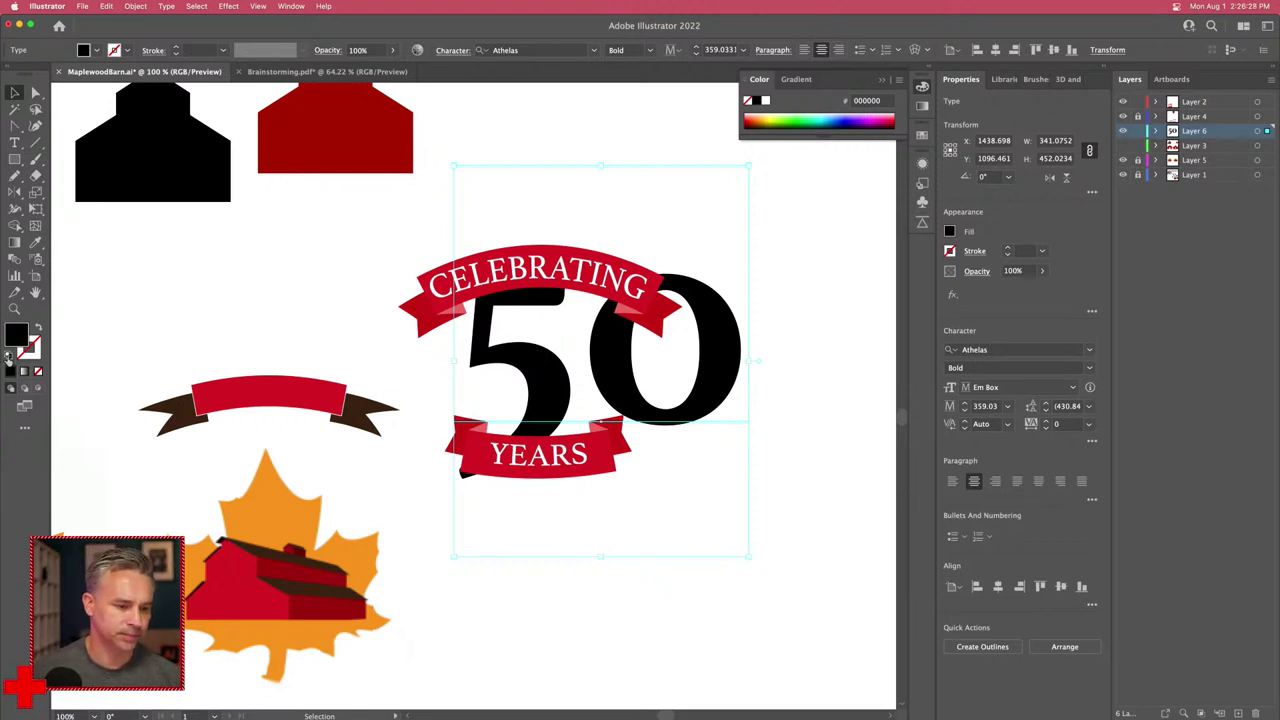
{"action": "left_click", "coordinate": [8, 355]}
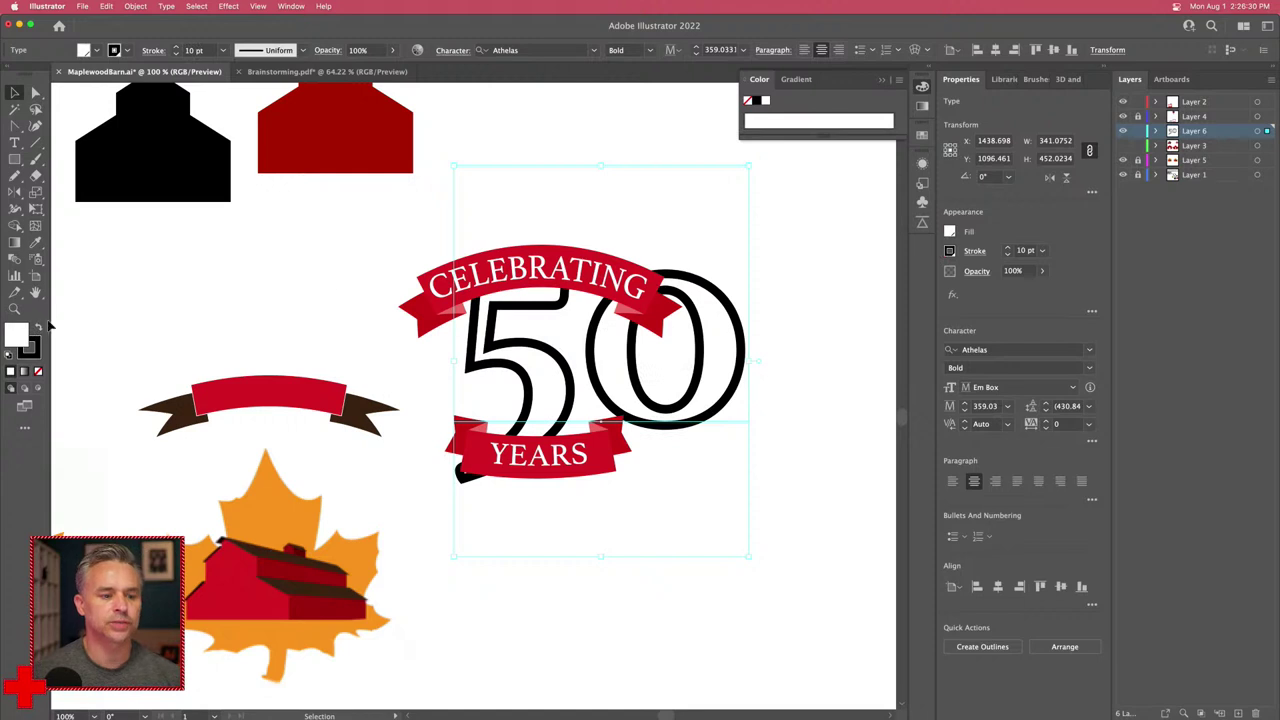
{"action": "left_click", "coordinate": [325, 282]}
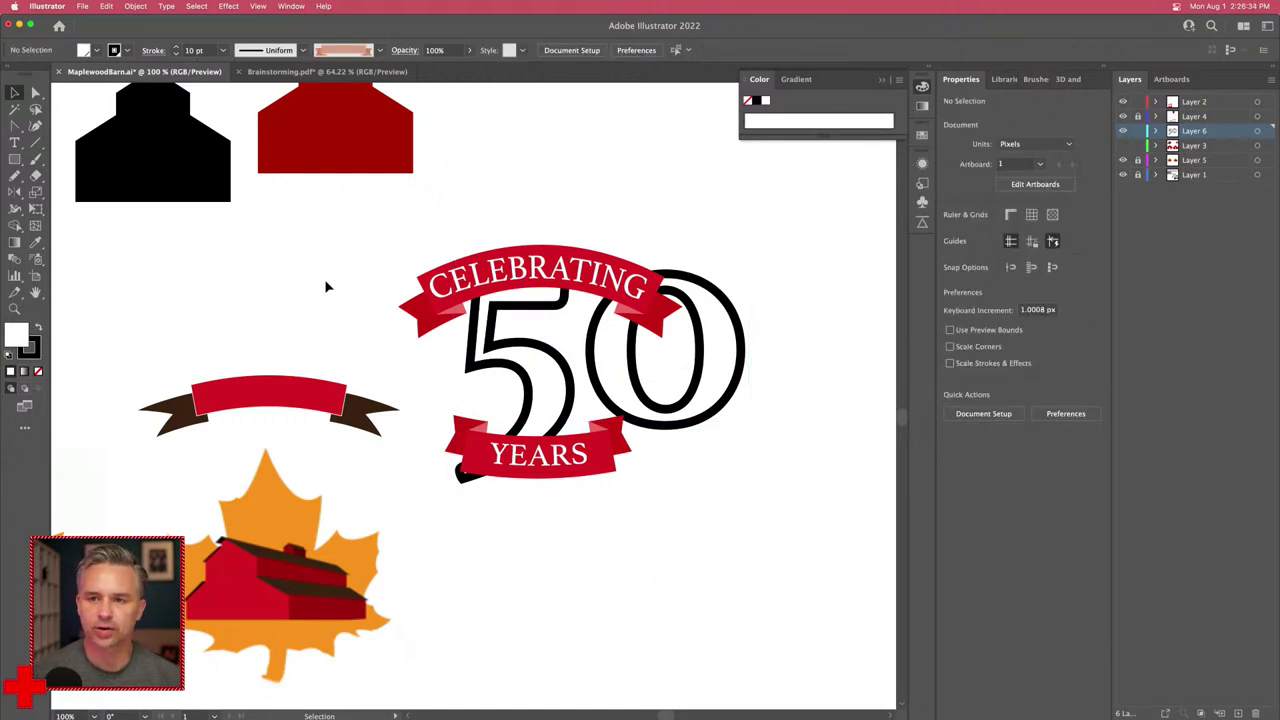
Step: Reduce the 50's black stroke weight to 4 pt
{"action": "left_click", "coordinate": [479, 279]}
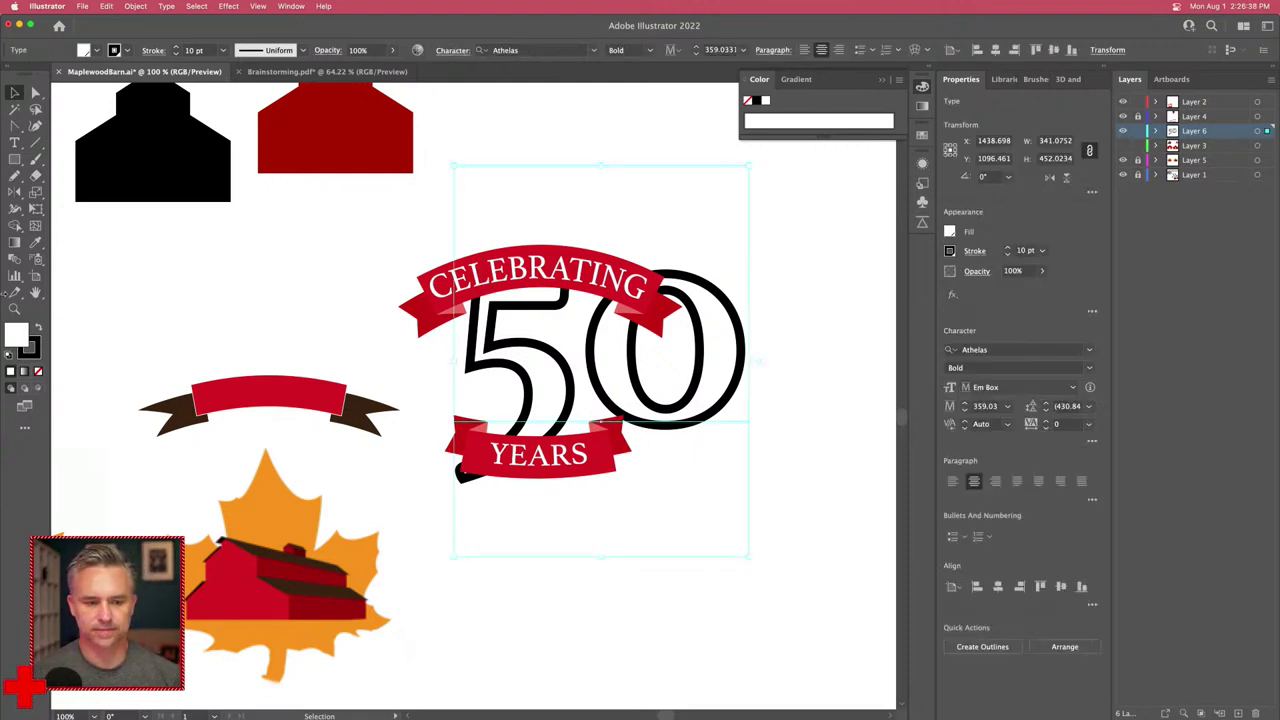
{"action": "left_click", "coordinate": [36, 342]}
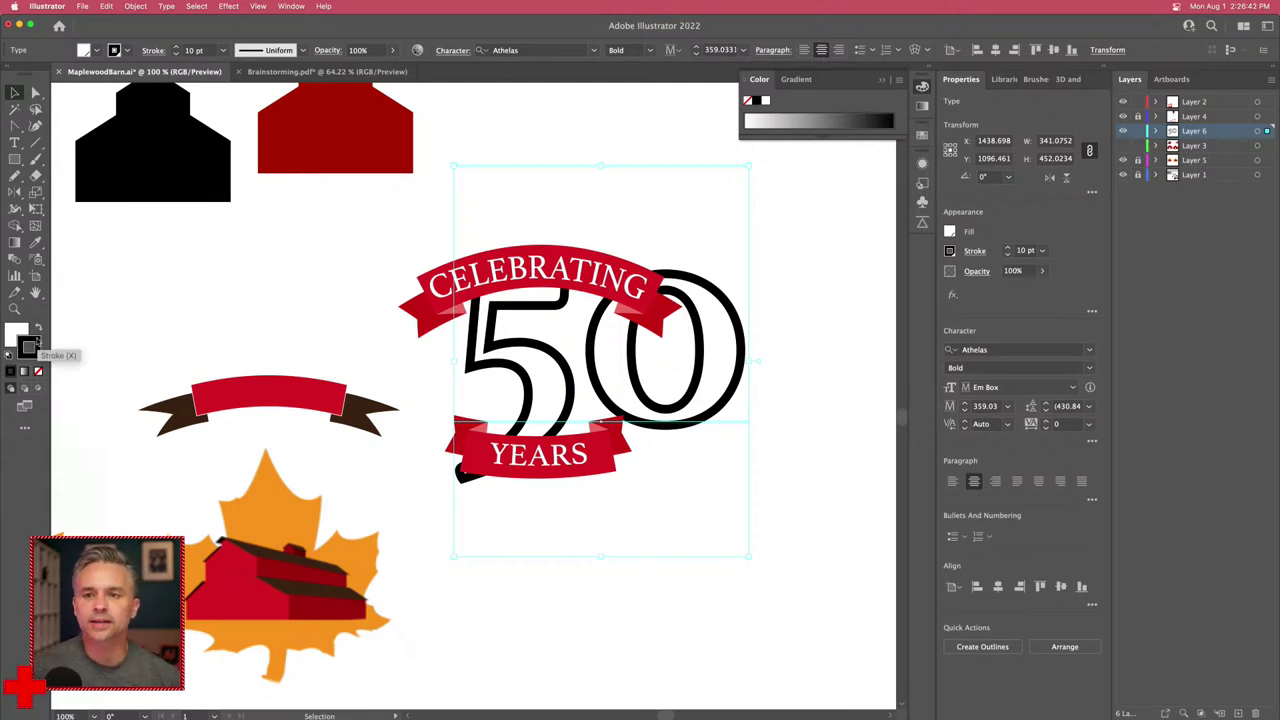
{"action": "left_click", "coordinate": [175, 54]}
{"action": "left_click", "coordinate": [175, 54]}
{"action": "left_click", "coordinate": [175, 54]}
{"action": "left_click", "coordinate": [175, 54]}
{"action": "left_click", "coordinate": [175, 54]}
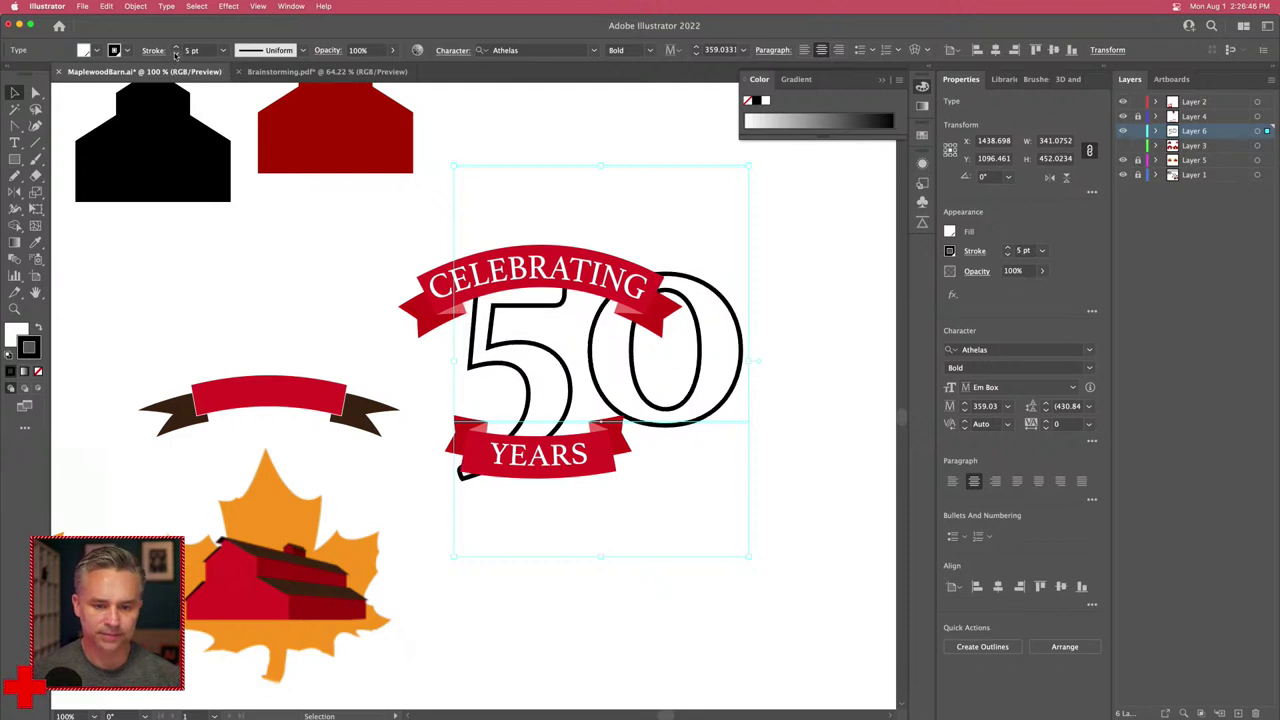
{"action": "left_click", "coordinate": [175, 54]}
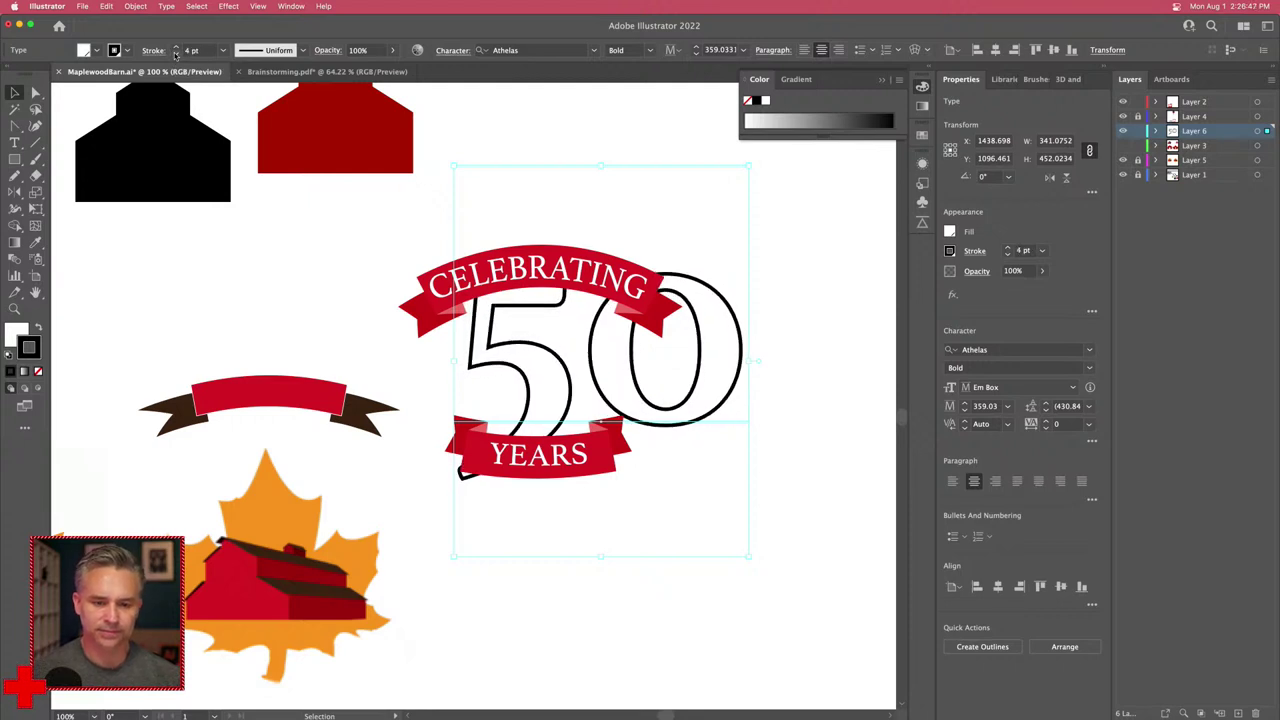
{"action": "left_click", "coordinate": [305, 264]}
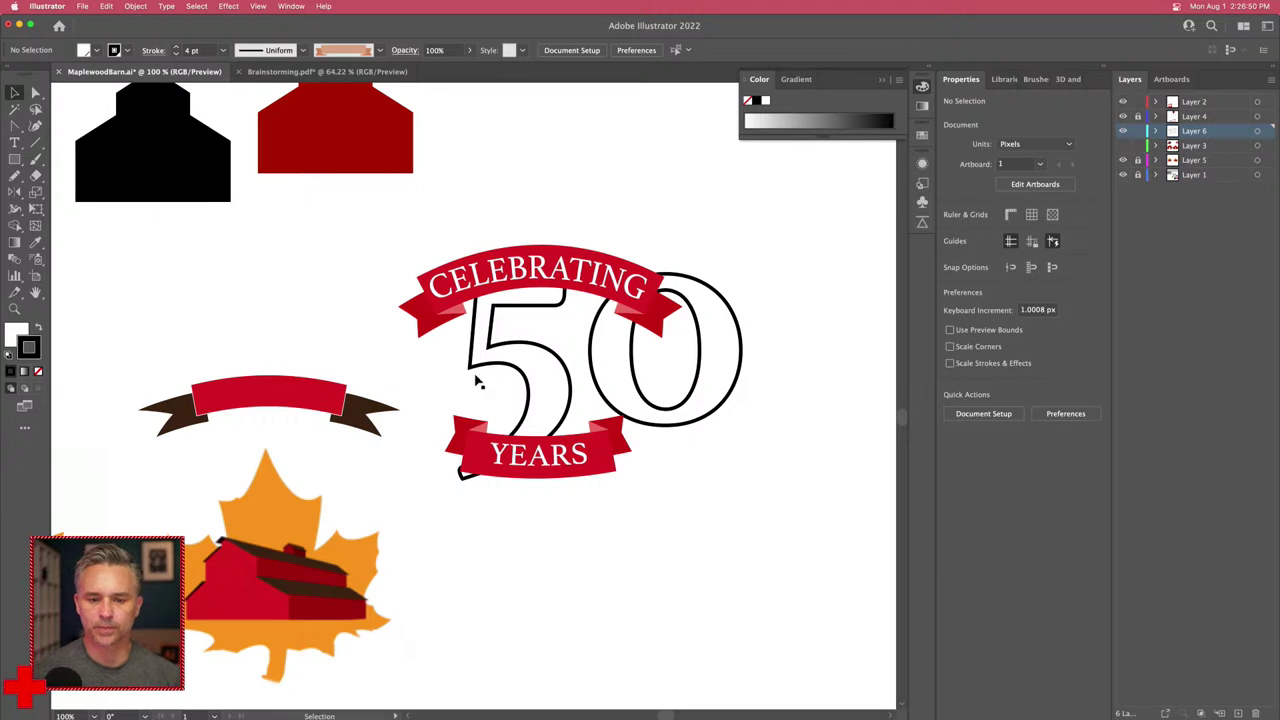
Step: Unlock Layer 4 and group the upper banner with its CELEBRATING text
{"action": "left_click", "coordinate": [1137, 118]}
{"action": "left_click", "coordinate": [600, 288]}
{"action": "left_click", "coordinate": [650, 316], "text": "shift"}
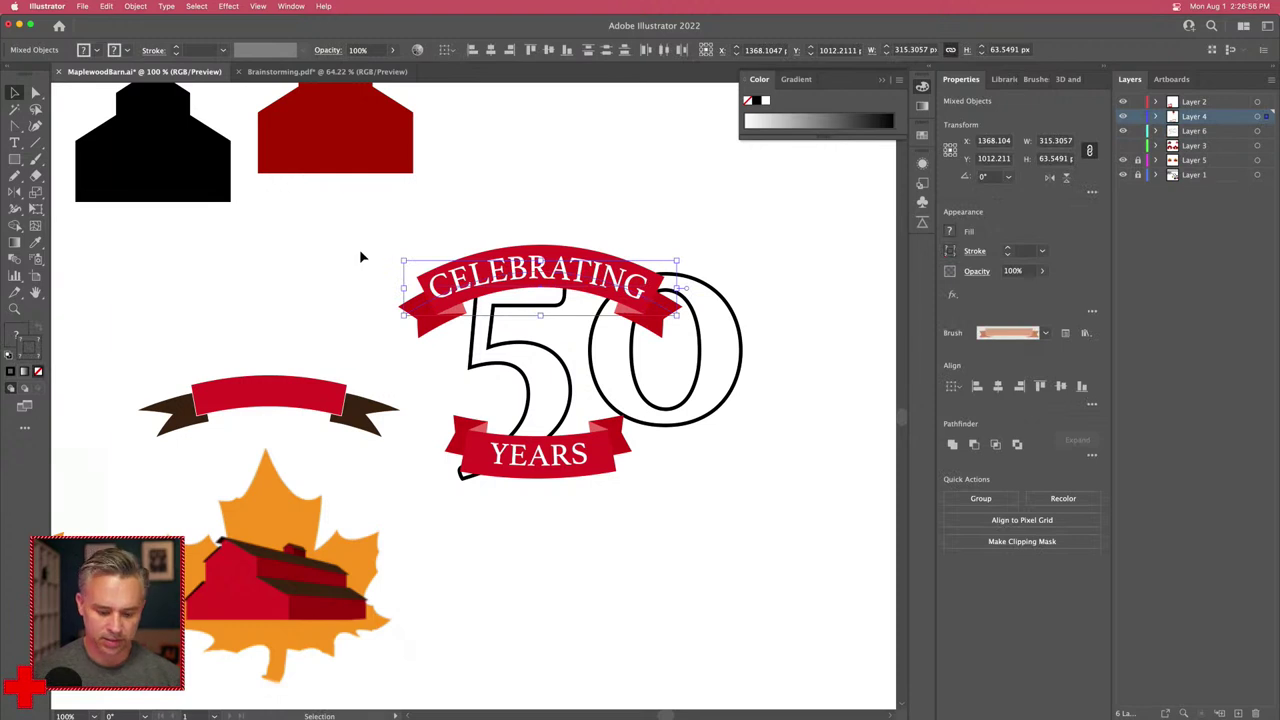
{"action": "right_click", "coordinate": [494, 277]}
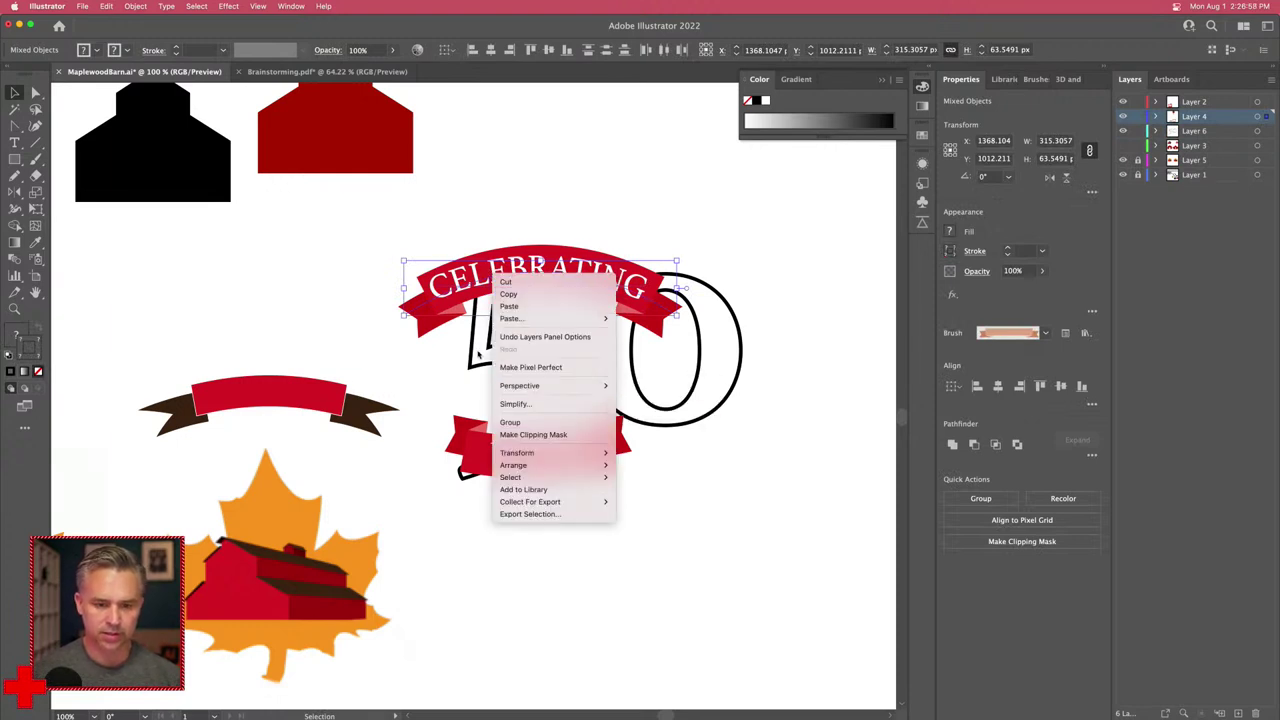
{"action": "left_click", "coordinate": [512, 423]}
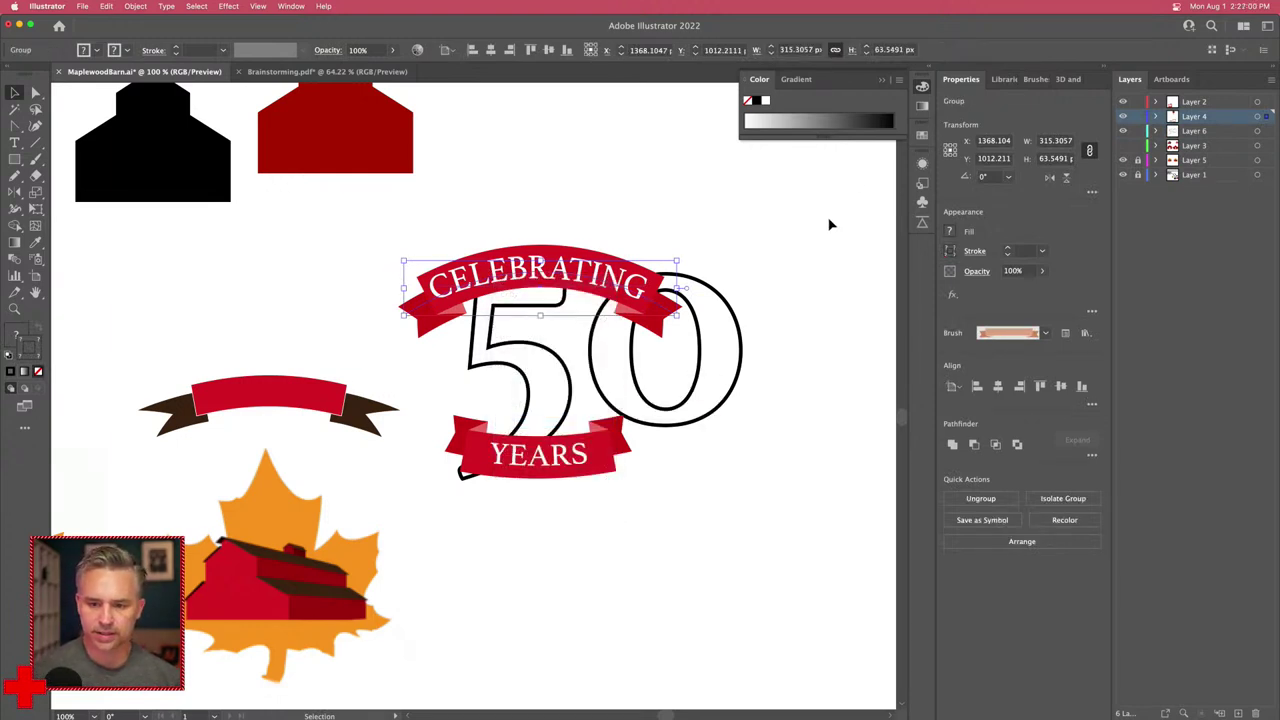
Step: Duplicate the CELEBRATING banner group, placing one over the top of the 50 and one beside it
{"action": "mouse_move", "coordinate": [398, 256]}
{"action": "left_mouse_down"}
{"action": "mouse_move", "coordinate": [392, 303]}
{"action": "mouse_move", "coordinate": [409, 256]}
{"action": "mouse_move", "coordinate": [397, 266]}
{"action": "mouse_move", "coordinate": [403, 297]}
{"action": "mouse_move", "coordinate": [438, 335]}
{"action": "mouse_move", "coordinate": [443, 163]}
{"action": "mouse_move", "coordinate": [494, 134]}
{"action": "mouse_move", "coordinate": [410, 247]}
{"action": "left_mouse_up"}
{"action": "left_click_drag", "start_coordinate": [545, 272], "coordinate": [524, 234]}
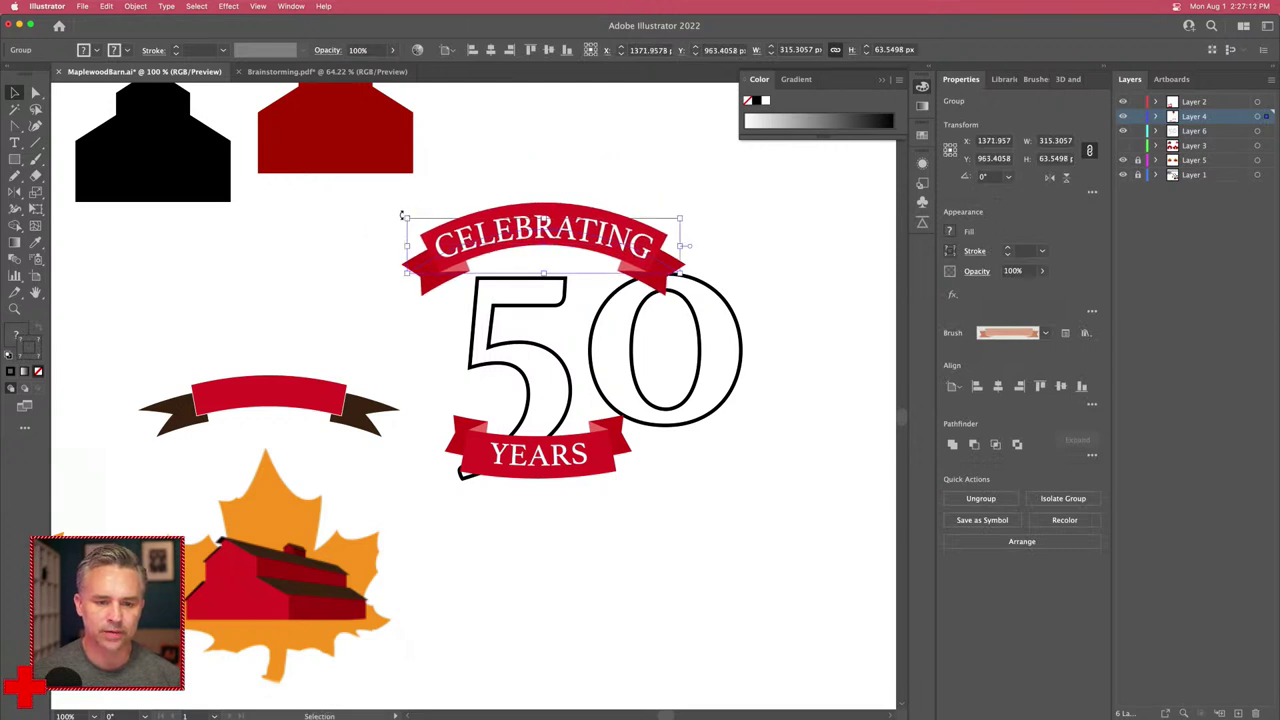
{"action": "mouse_move", "coordinate": [403, 215]}
{"action": "left_mouse_down"}
{"action": "mouse_move", "coordinate": [400, 260]}
{"action": "mouse_move", "coordinate": [404, 218]}
{"action": "left_mouse_up"}
{"action": "left_click_drag", "start_coordinate": [490, 245], "coordinate": [565, 278]}
Step: Expand the warped CELEBRATING text inside the banner group placed over the 50 into plain shapes
{"action": "double_click", "coordinate": [565, 278]}
{"action": "left_click", "coordinate": [565, 280]}
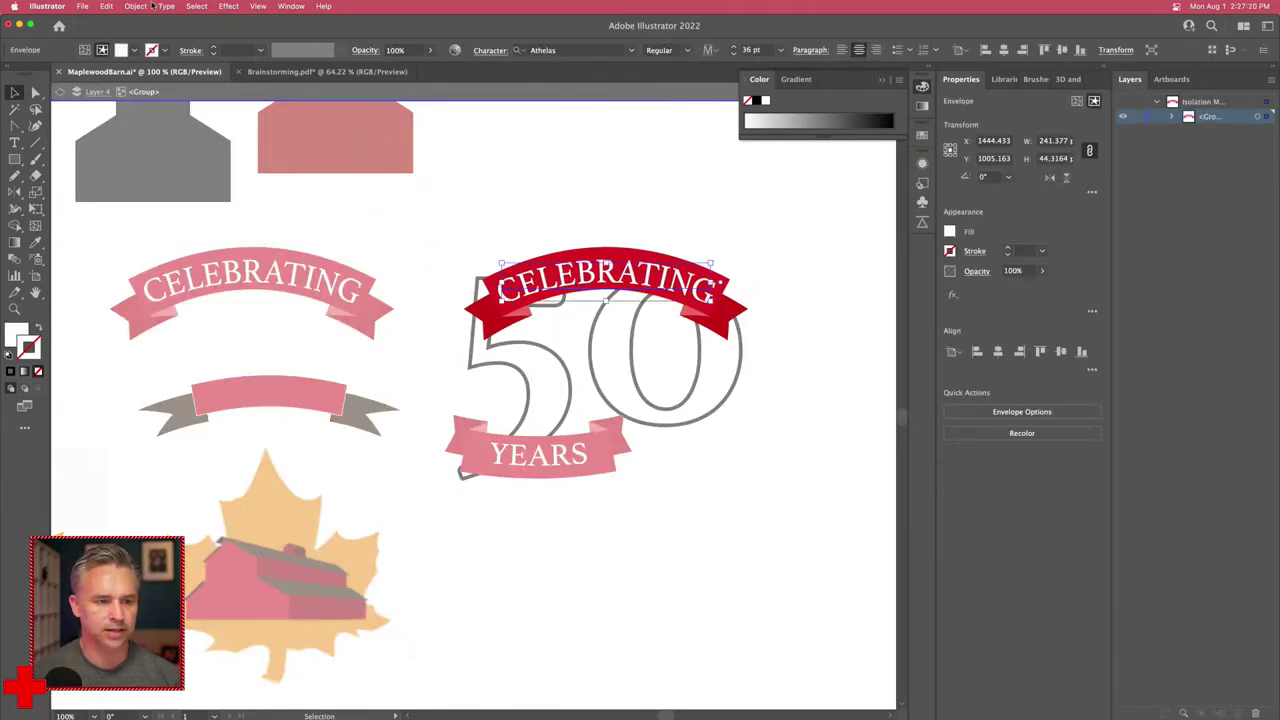
{"action": "right_click", "coordinate": [548, 288]}
{"action": "left_click", "coordinate": [590, 393]}
{"action": "left_click", "coordinate": [130, 6]}
{"action": "left_click", "coordinate": [160, 147]}
{"action": "left_click", "coordinate": [380, 469]}
{"action": "double_click", "coordinate": [480, 230]}
Step: Move the 50 down and duplicate the YEARS banner with its text, placing one beneath the spare CELEBRATING banner and one above the 0
{"action": "left_click", "coordinate": [556, 458]}
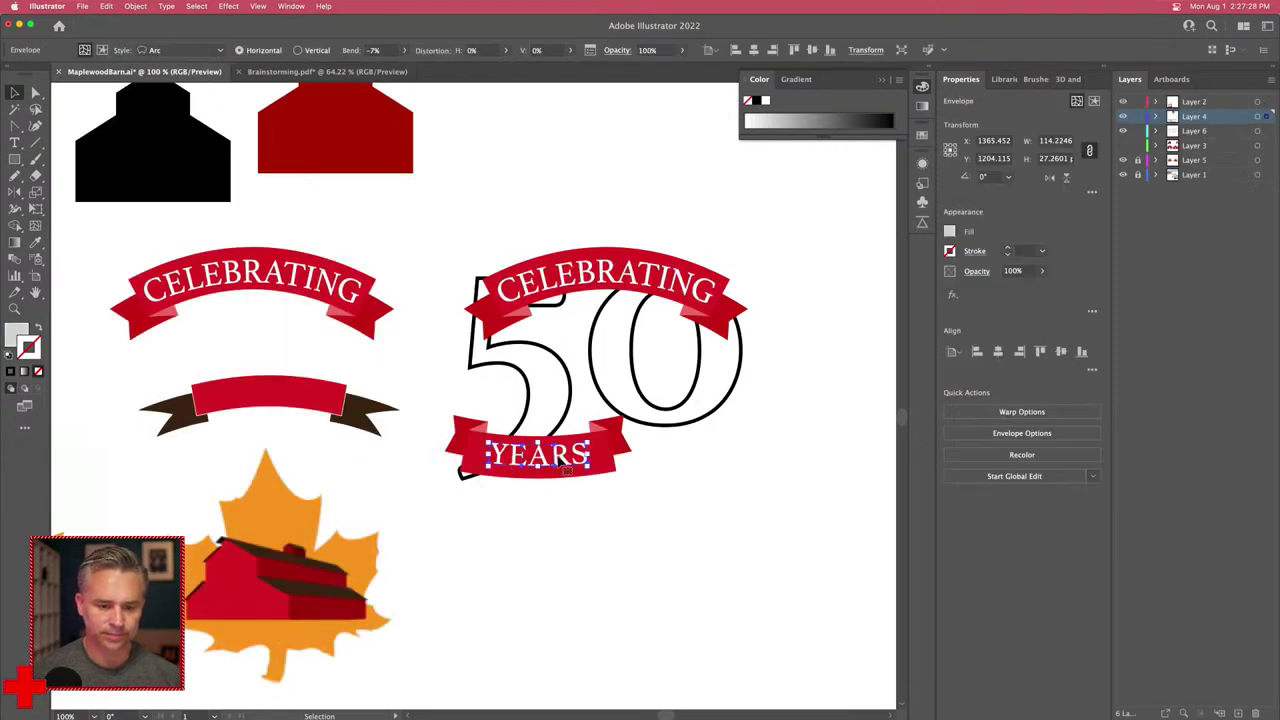
{"action": "left_click_drag", "start_coordinate": [540, 462], "coordinate": [630, 480]}
{"action": "left_click", "coordinate": [752, 362]}
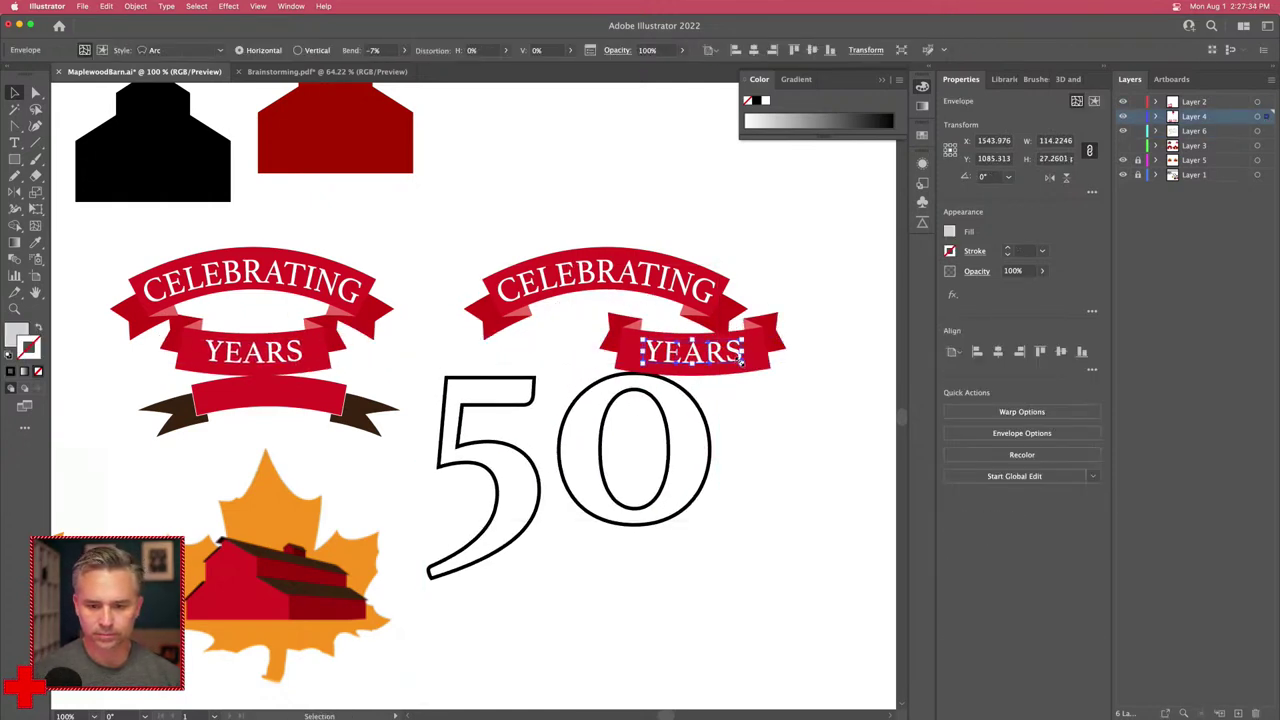
{"action": "left_click", "coordinate": [794, 403]}
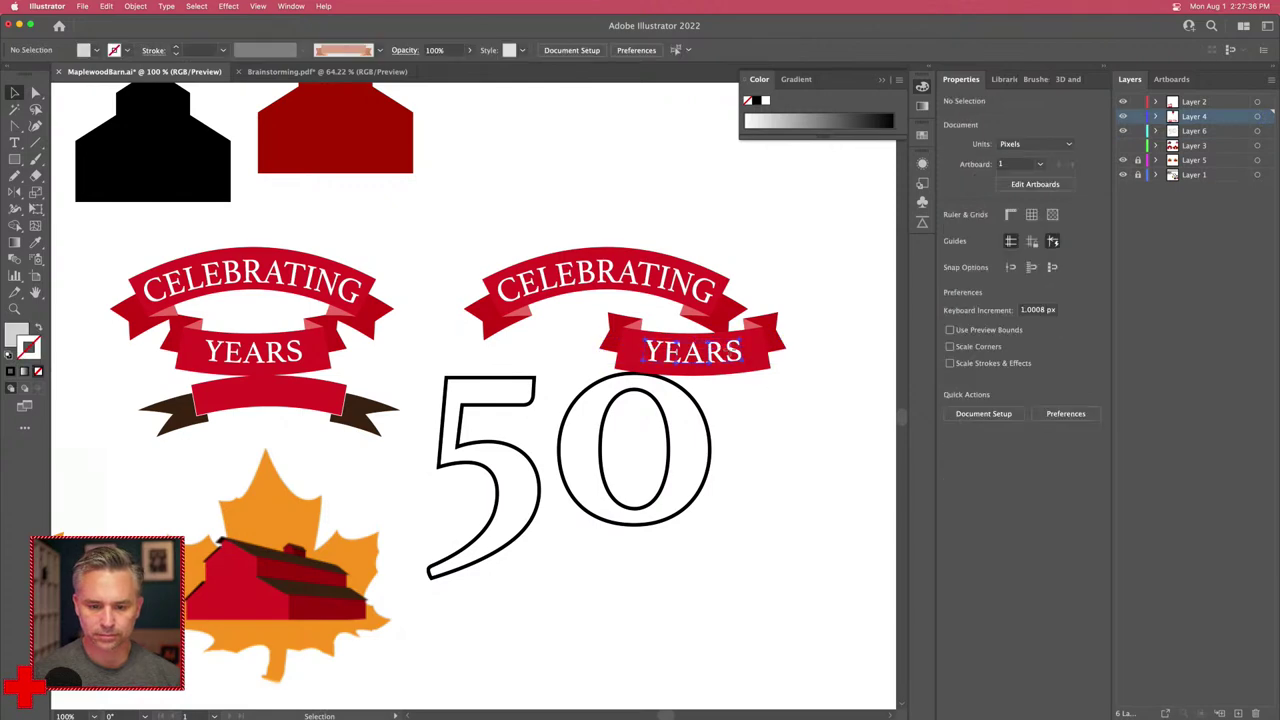
Step: Expand the warped YEARS text on the banner above the 0 into plain shapes
{"action": "left_click", "coordinate": [728, 352]}
{"action": "left_click", "coordinate": [135, 6]}
{"action": "left_click", "coordinate": [137, 145]}
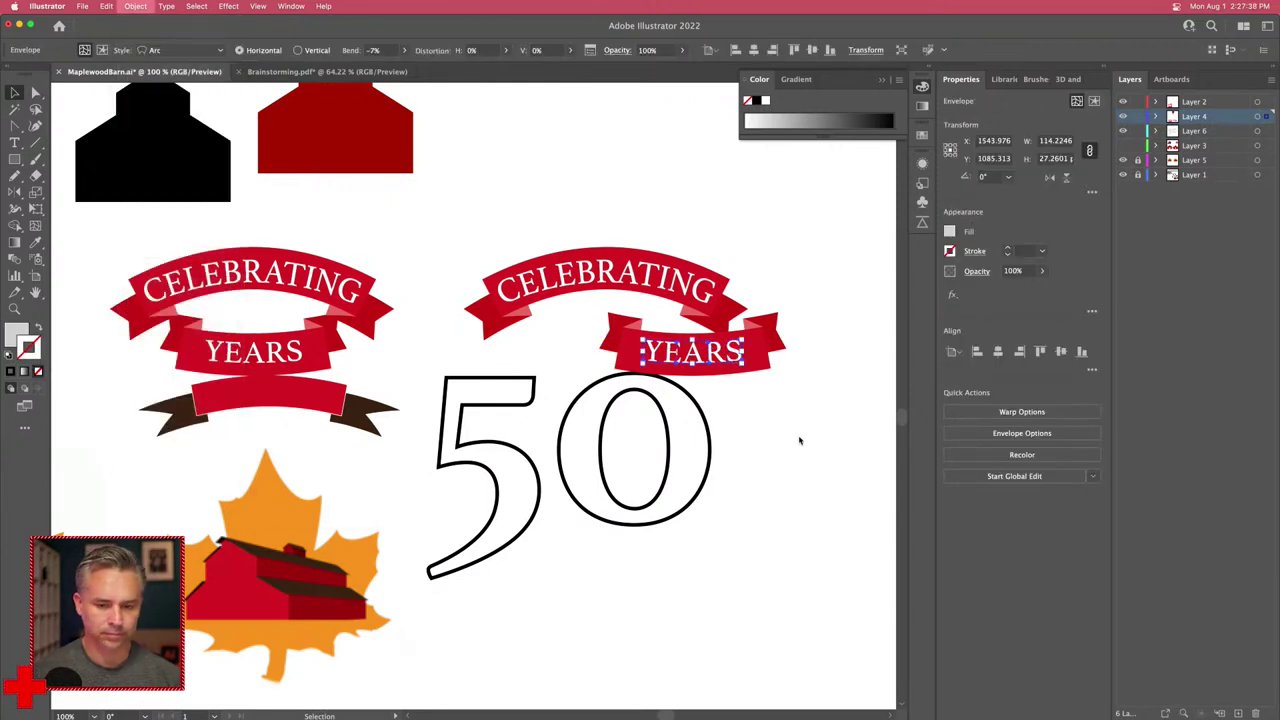
{"action": "left_click", "coordinate": [380, 470]}
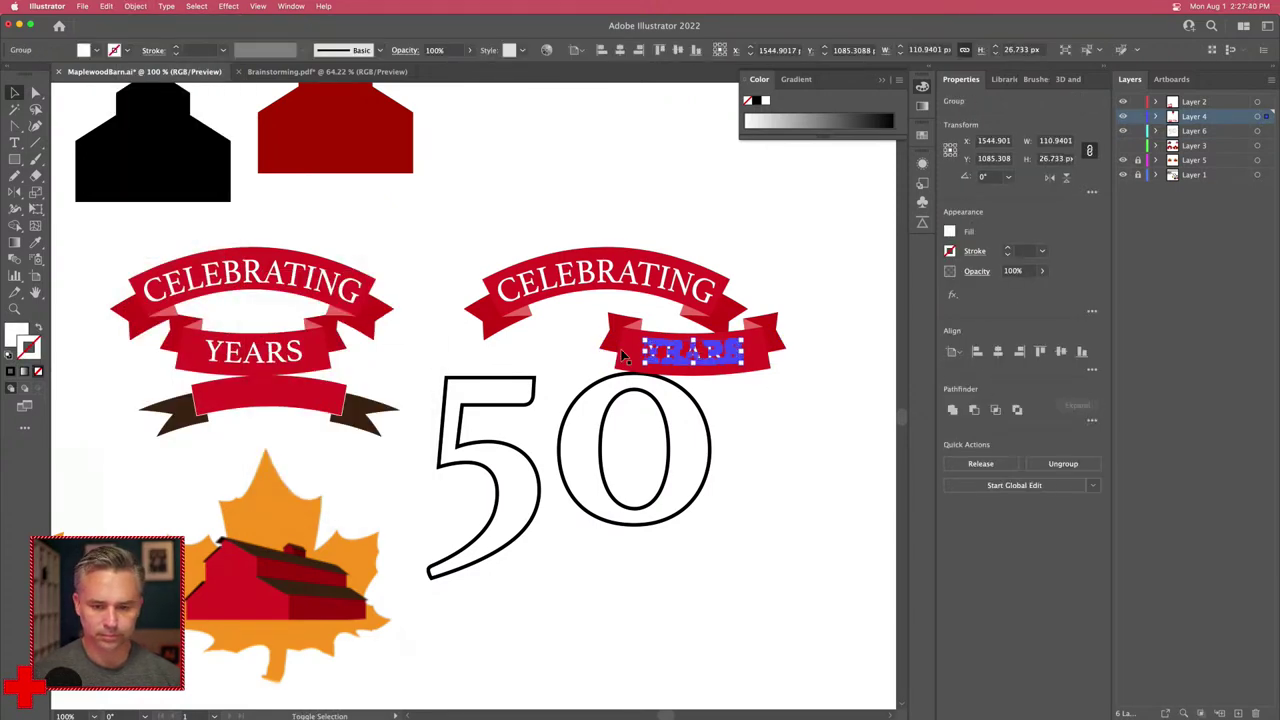
Step: Group the expanded YEARS lettering with its banner and move the group to the lower part of the 50
{"action": "left_click", "coordinate": [626, 347]}
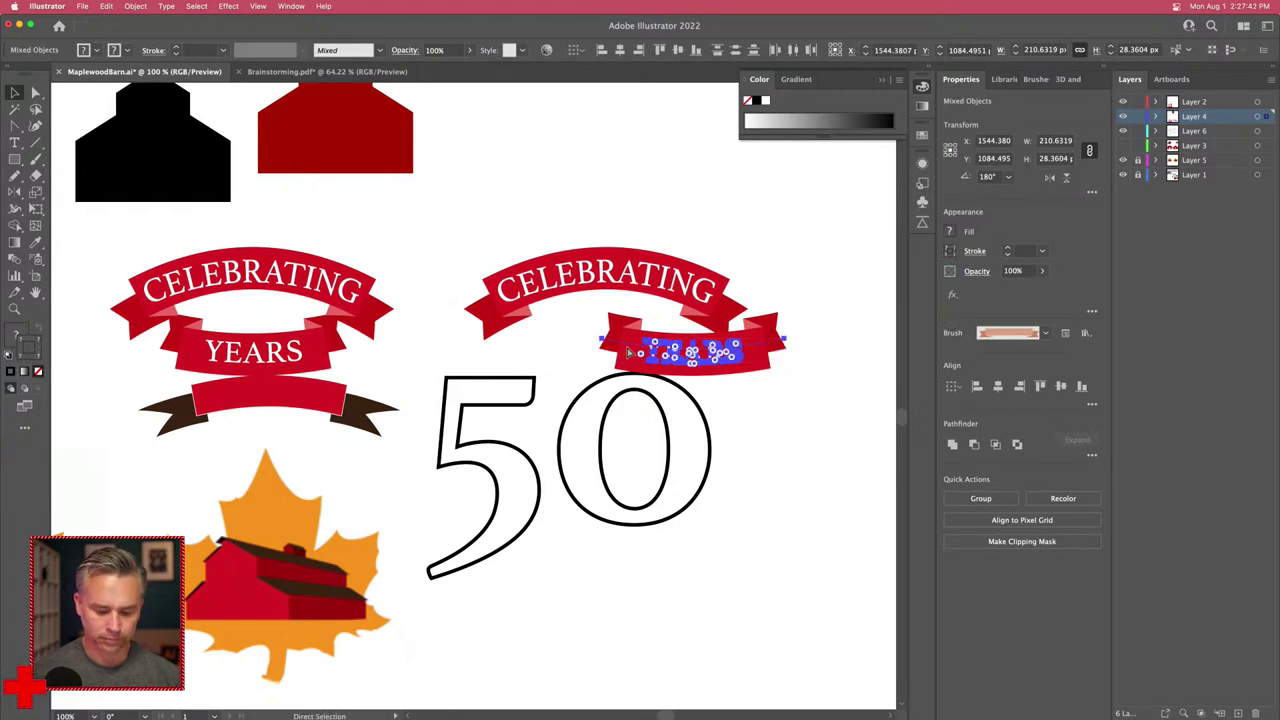
{"action": "key", "text": "super+g"}
{"action": "left_click_drag", "start_coordinate": [626, 346], "coordinate": [543, 557]}
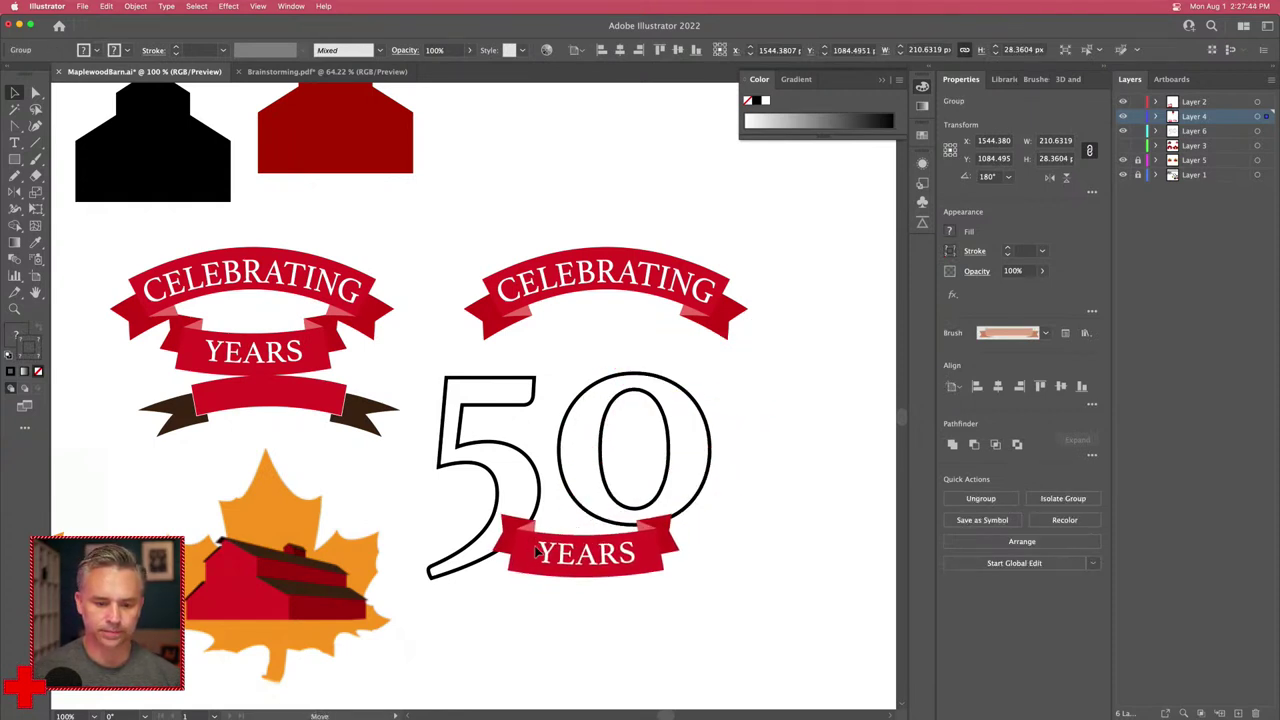
Step: Tilt the CELEBRATING banner about 15.6° across the upper corner of the 50 and place the YEARS banner across its base
{"action": "left_click_drag", "start_coordinate": [531, 270], "coordinate": [519, 243]}
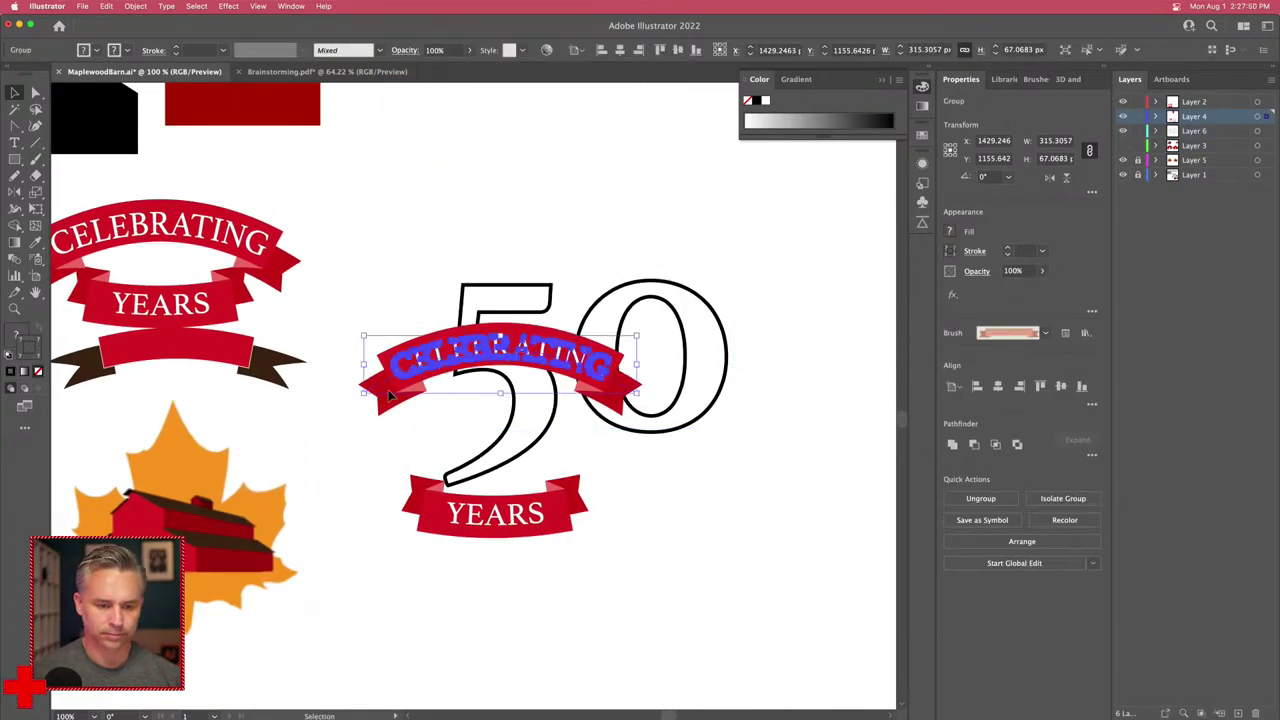
{"action": "left_click", "coordinate": [363, 340]}
{"action": "left_click_drag", "start_coordinate": [380, 402], "coordinate": [354, 366]}
{"action": "left_click_drag", "start_coordinate": [447, 380], "coordinate": [468, 298]}
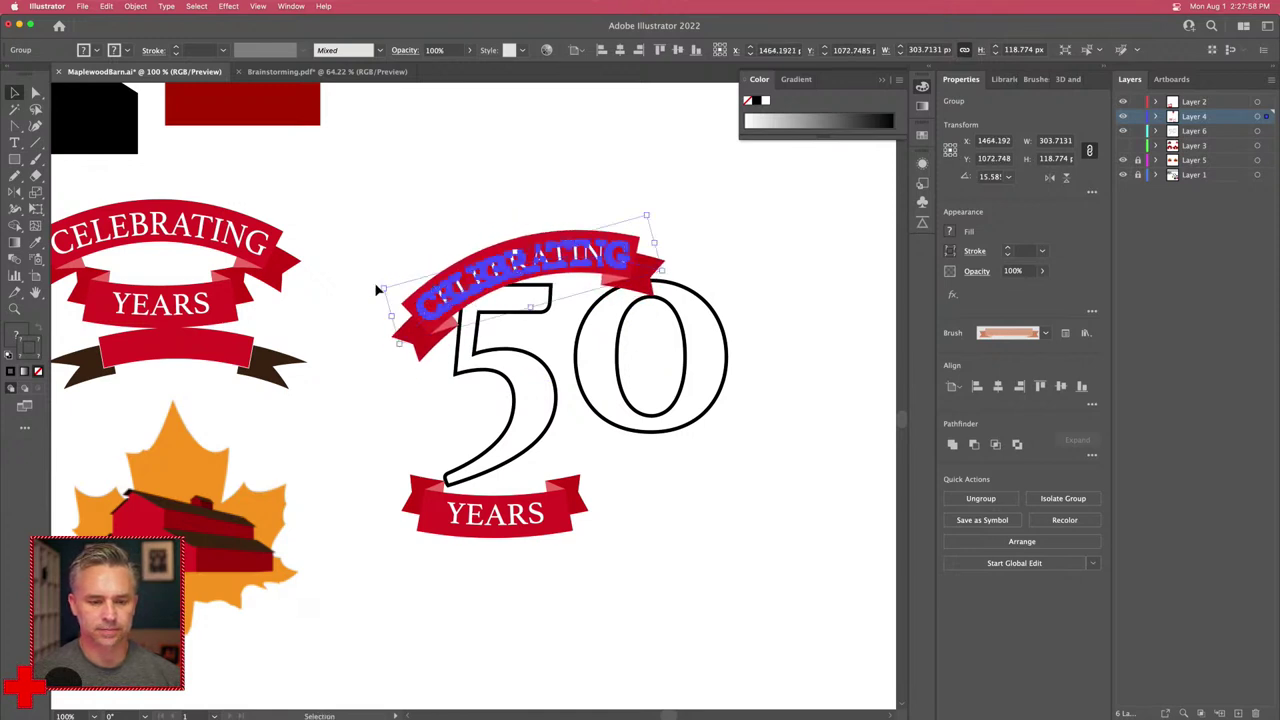
{"action": "left_click", "coordinate": [480, 513]}
{"action": "left_click_drag", "start_coordinate": [480, 513], "coordinate": [563, 428]}
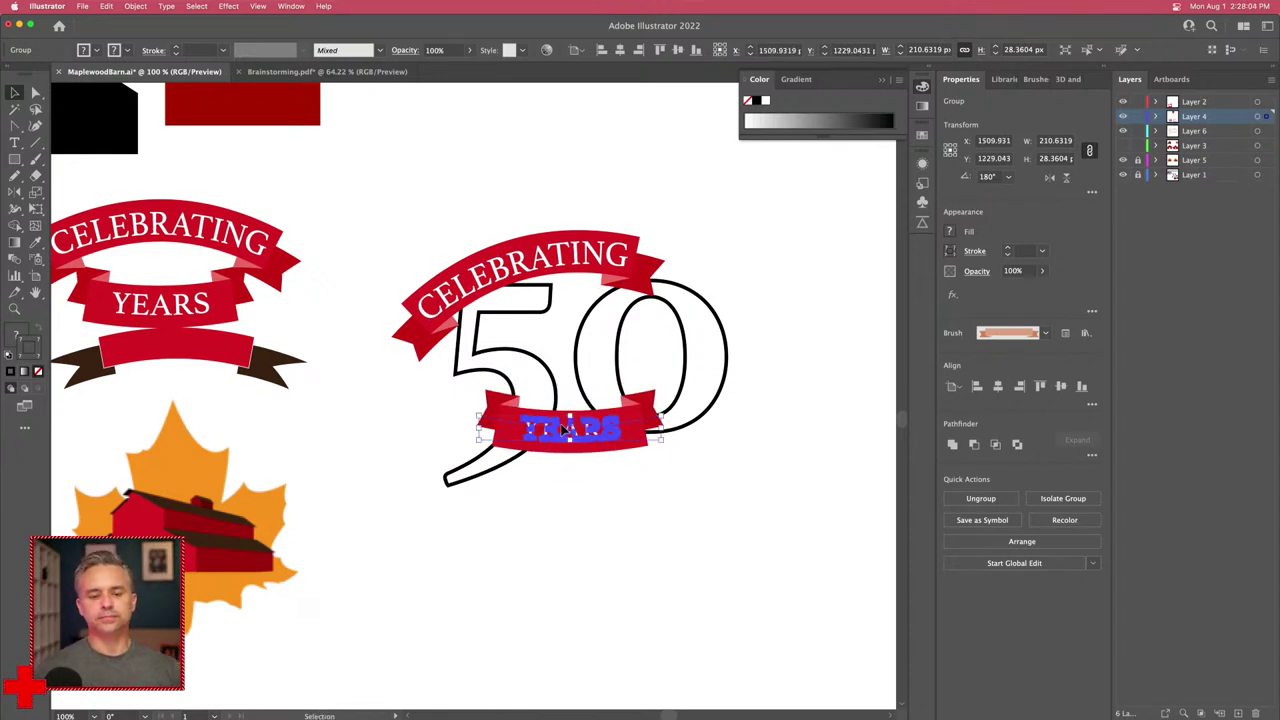
Step: Enlarge the CELEBRATING and YEARS banner groups together to about 343 px wide and shift the 50 slightly left behind them
{"action": "left_click", "coordinate": [465, 312], "text": "shift"}
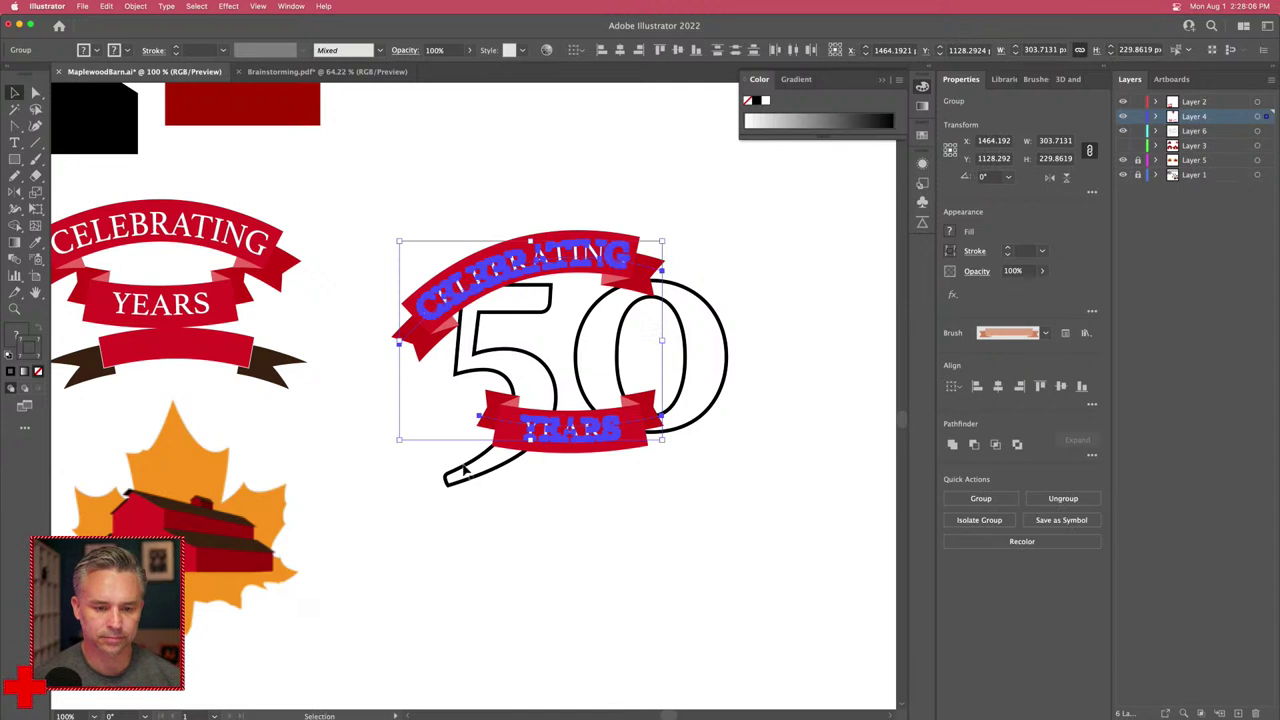
{"action": "left_click_drag", "start_coordinate": [396, 445], "coordinate": [365, 464]}
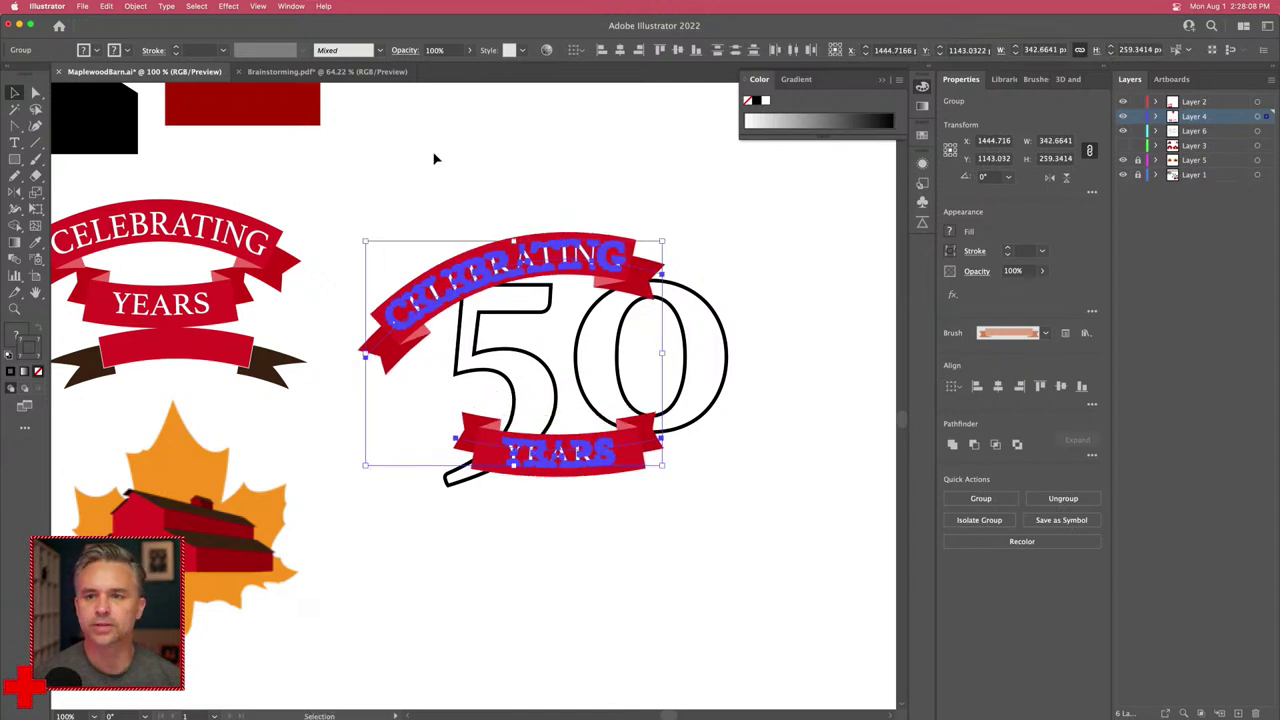
{"action": "left_click", "coordinate": [452, 166]}
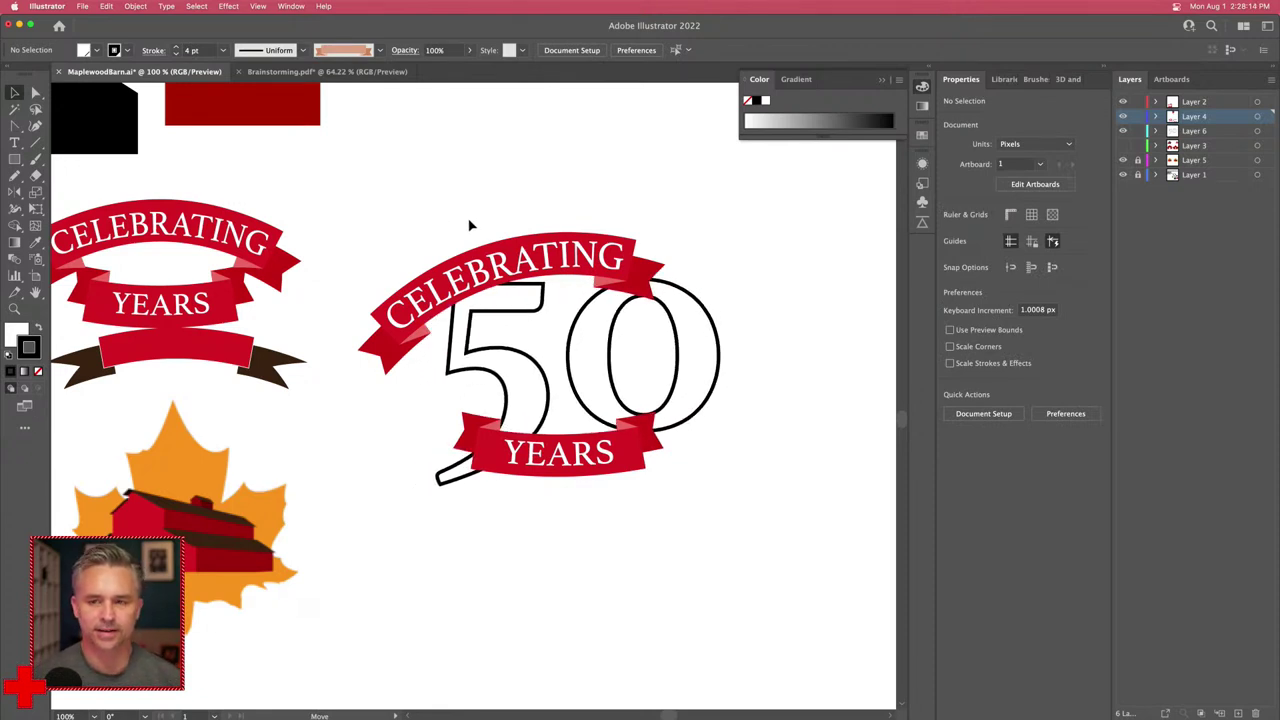
Step: Fill the 50 with the maple leaf's orange, F6931D, sampled with the Eyedropper
{"action": "left_click", "coordinate": [469, 225]}
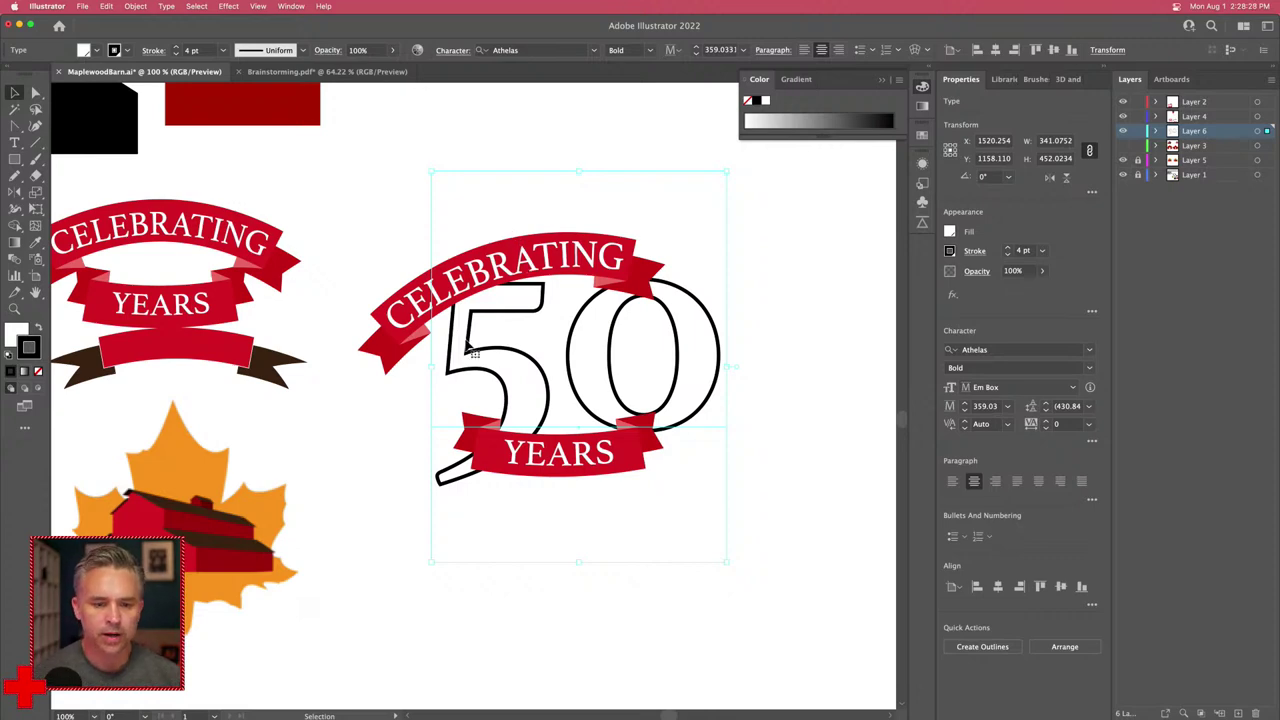
{"action": "left_click", "coordinate": [13, 334]}
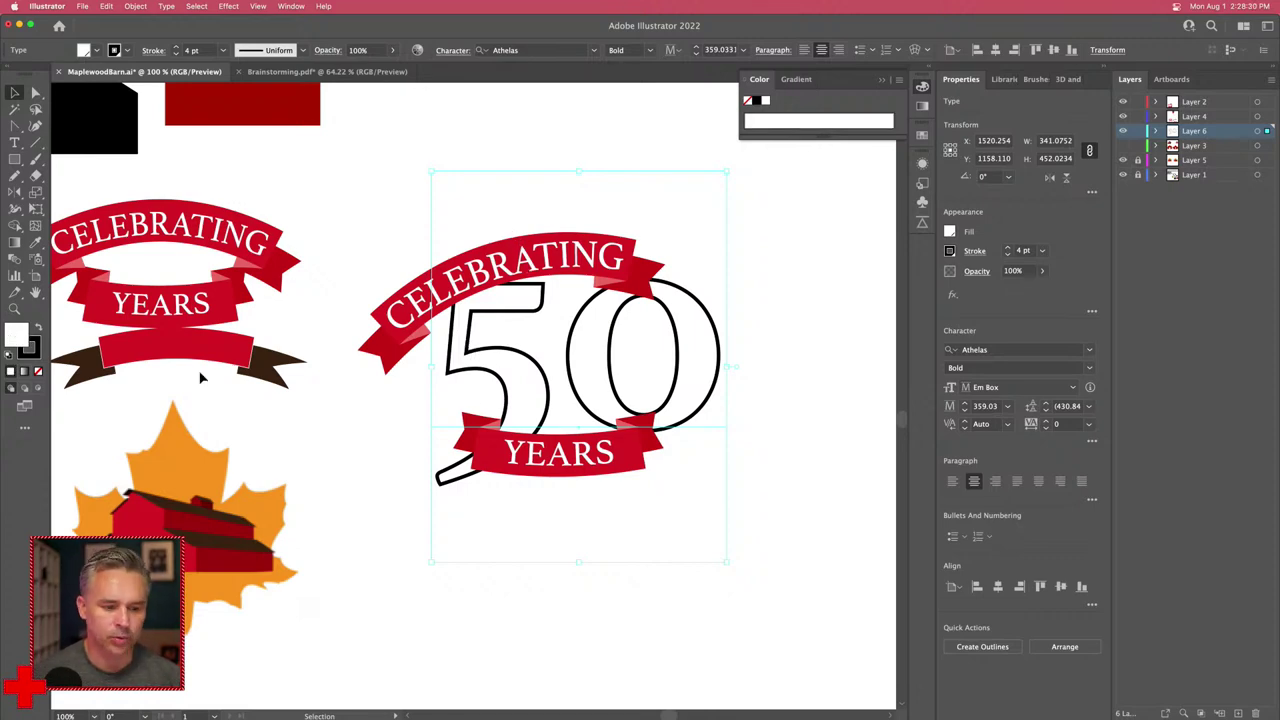
{"action": "scroll", "coordinate": [84, 355], "scroll_direction": "left", "scroll_amount": 6}
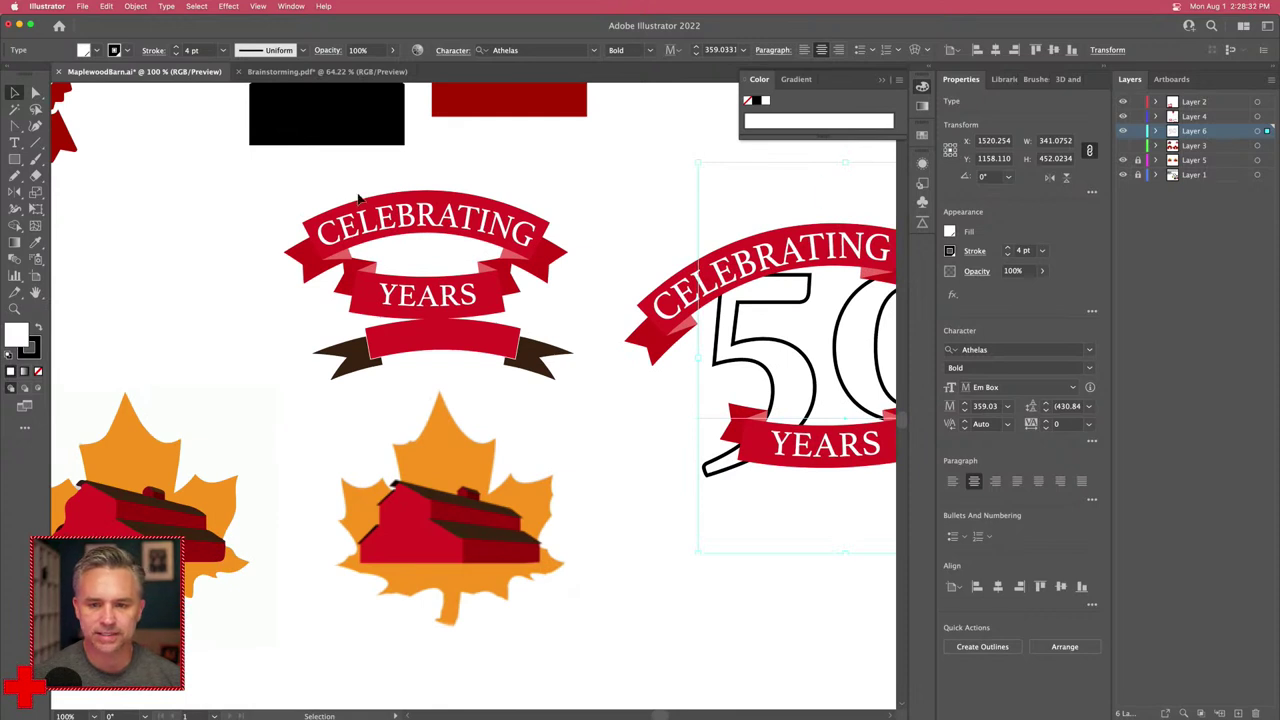
{"action": "left_click", "coordinate": [35, 242]}
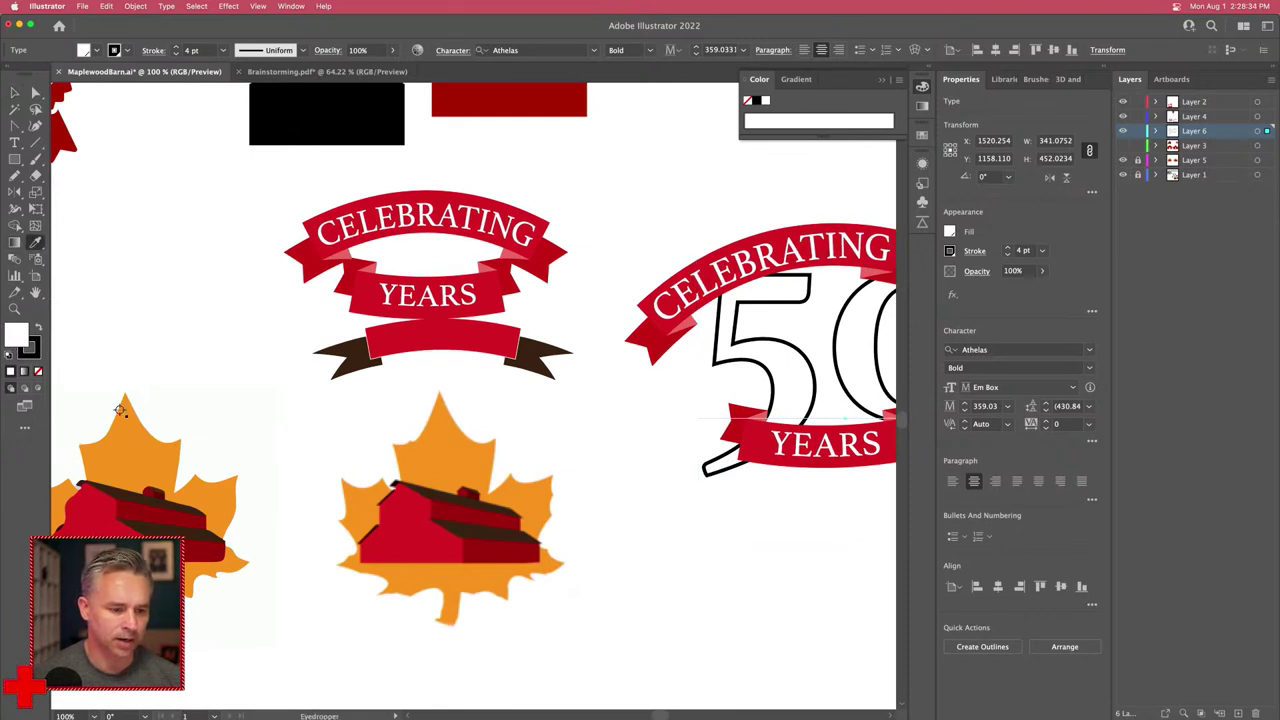
{"action": "left_click", "coordinate": [131, 455]}
{"action": "key", "text": "v"}
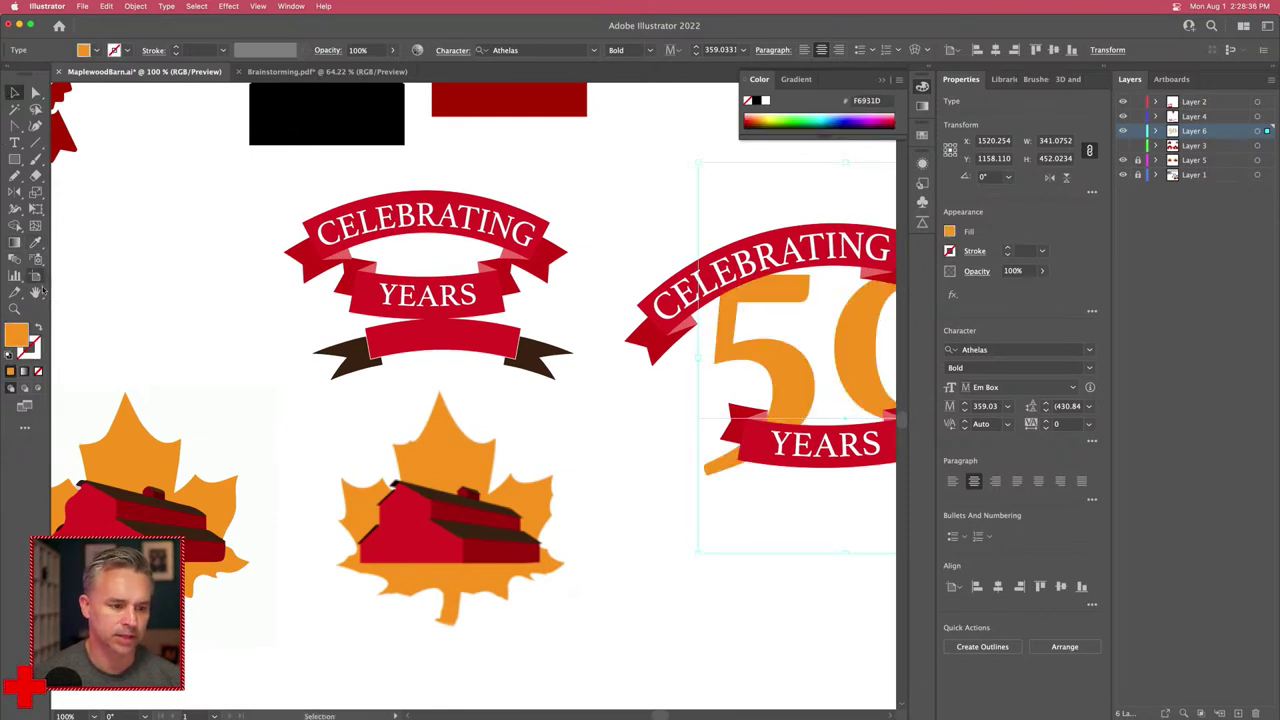
Step: Give the orange 50 a black stroke, colour 000000
{"action": "double_click", "coordinate": [30, 346]}
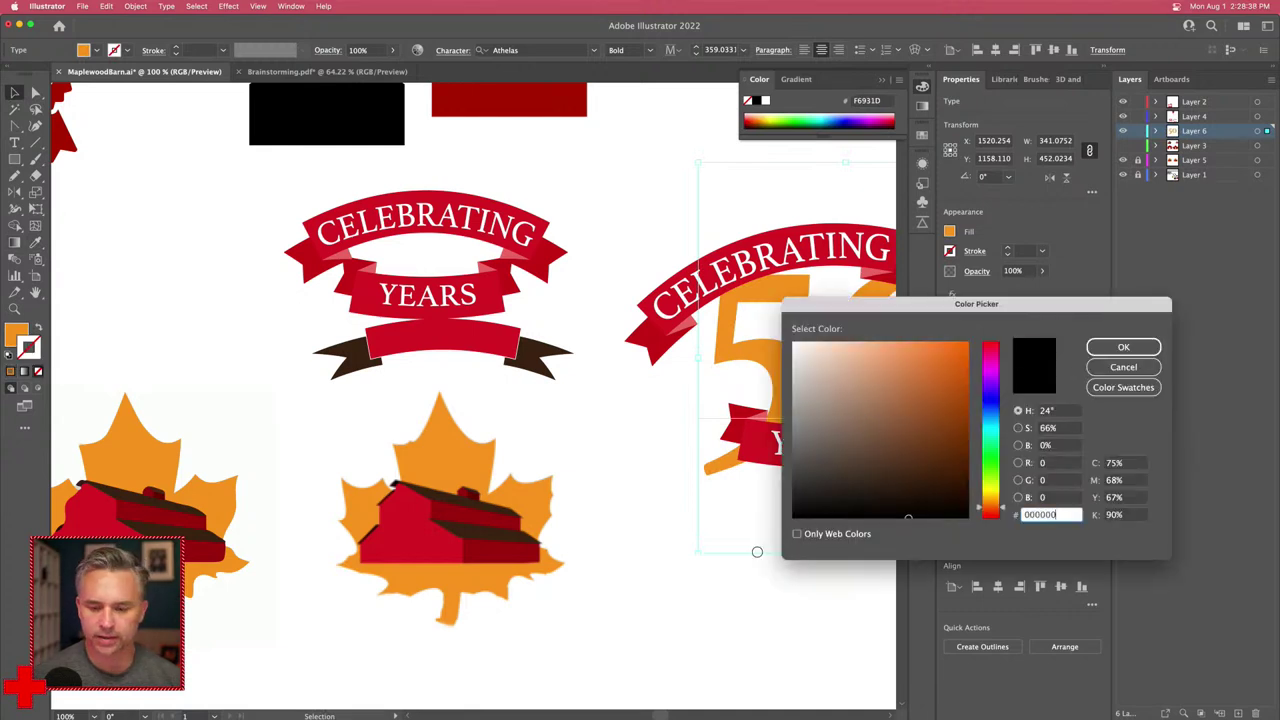
{"action": "key", "text": "Return"}
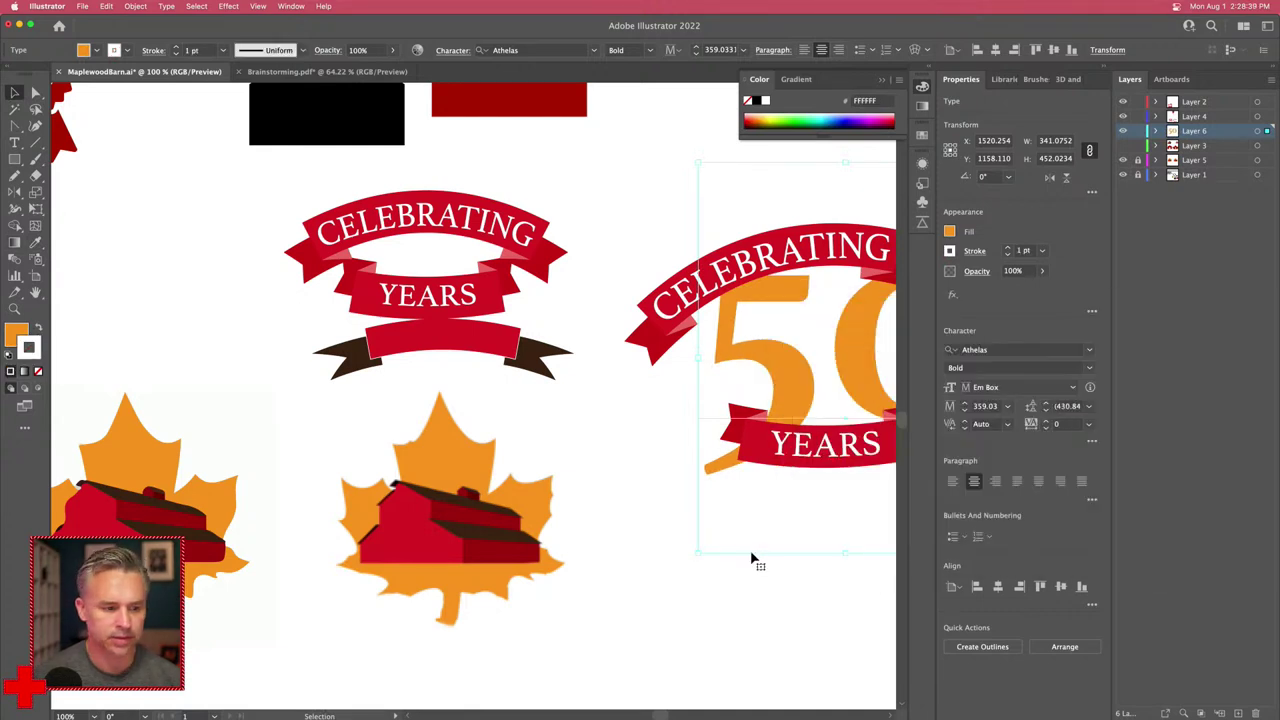
{"action": "double_click", "coordinate": [24, 352]}
{"action": "left_click", "coordinate": [795, 515]}
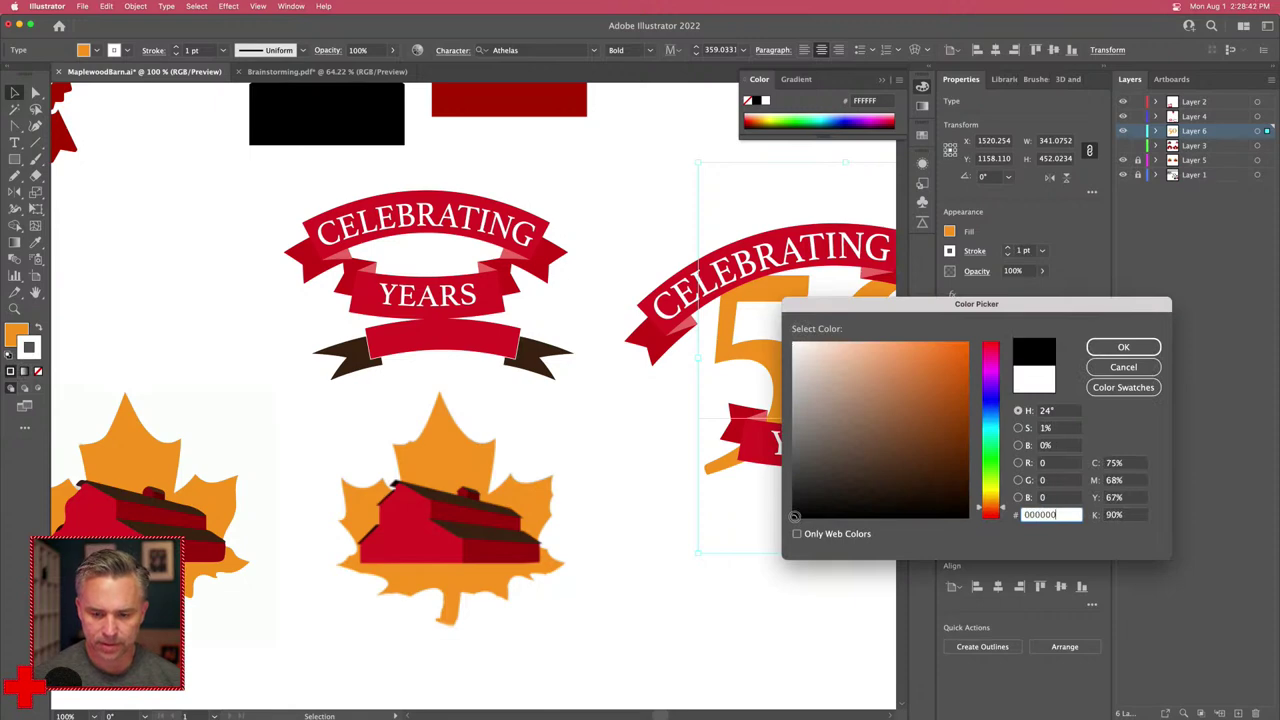
Step: Increase the 50's black stroke weight to 5 pt
{"action": "scroll", "coordinate": [700, 320], "scroll_direction": "up", "scroll_amount": 3}
{"action": "scroll", "coordinate": [700, 320], "scroll_direction": "right", "scroll_amount": 5}
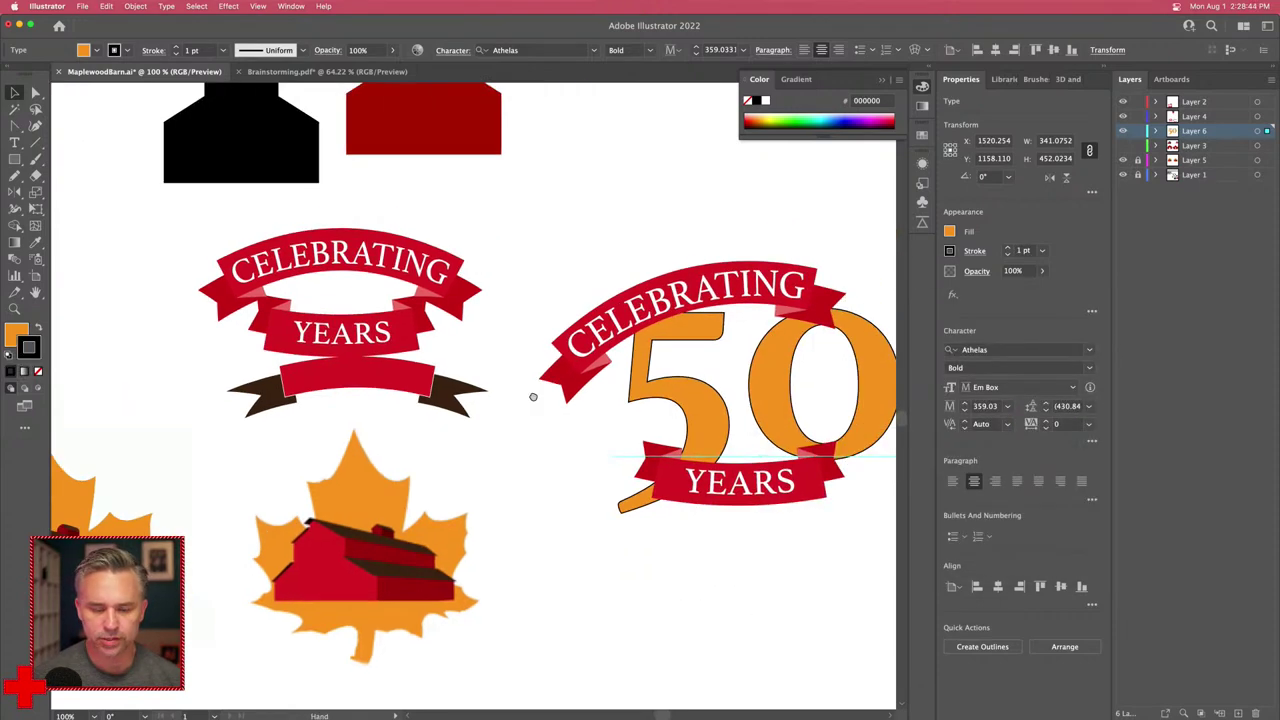
{"action": "left_click", "coordinate": [177, 47]}
{"action": "left_click", "coordinate": [177, 47]}
{"action": "left_click", "coordinate": [177, 47]}
{"action": "left_click", "coordinate": [177, 47]}
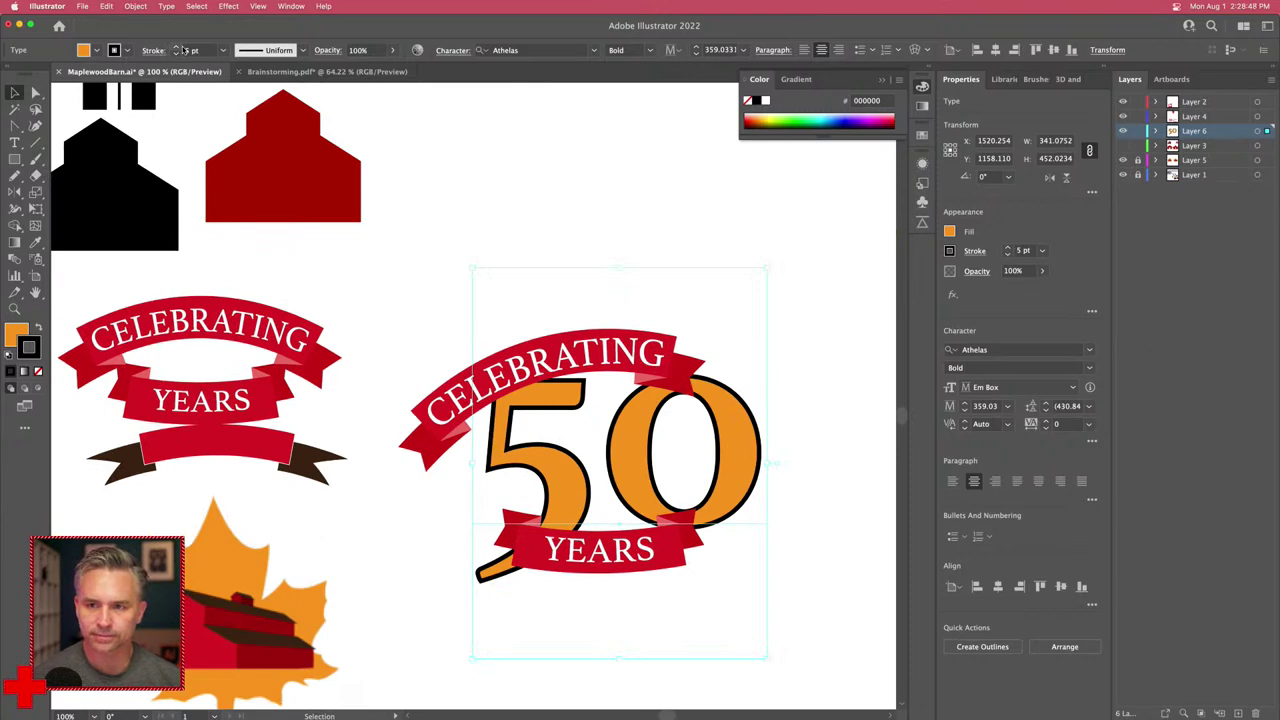
{"action": "left_click", "coordinate": [540, 249]}
{"action": "left_click_drag", "start_coordinate": [531, 249], "coordinate": [481, 148]}
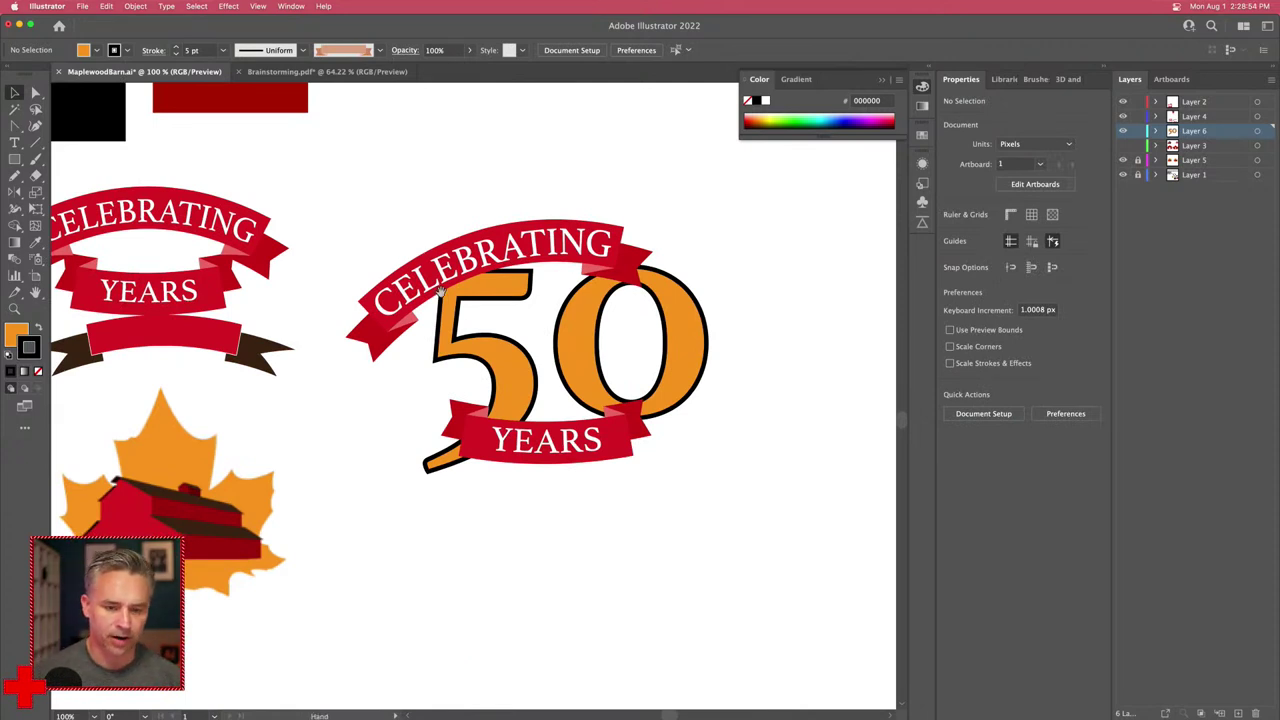
{"action": "left_click_drag", "start_coordinate": [438, 281], "coordinate": [466, 303]}
Step: Reduce the 50's black stroke weight to 3 pt and deselect it
{"action": "left_click", "coordinate": [510, 388]}
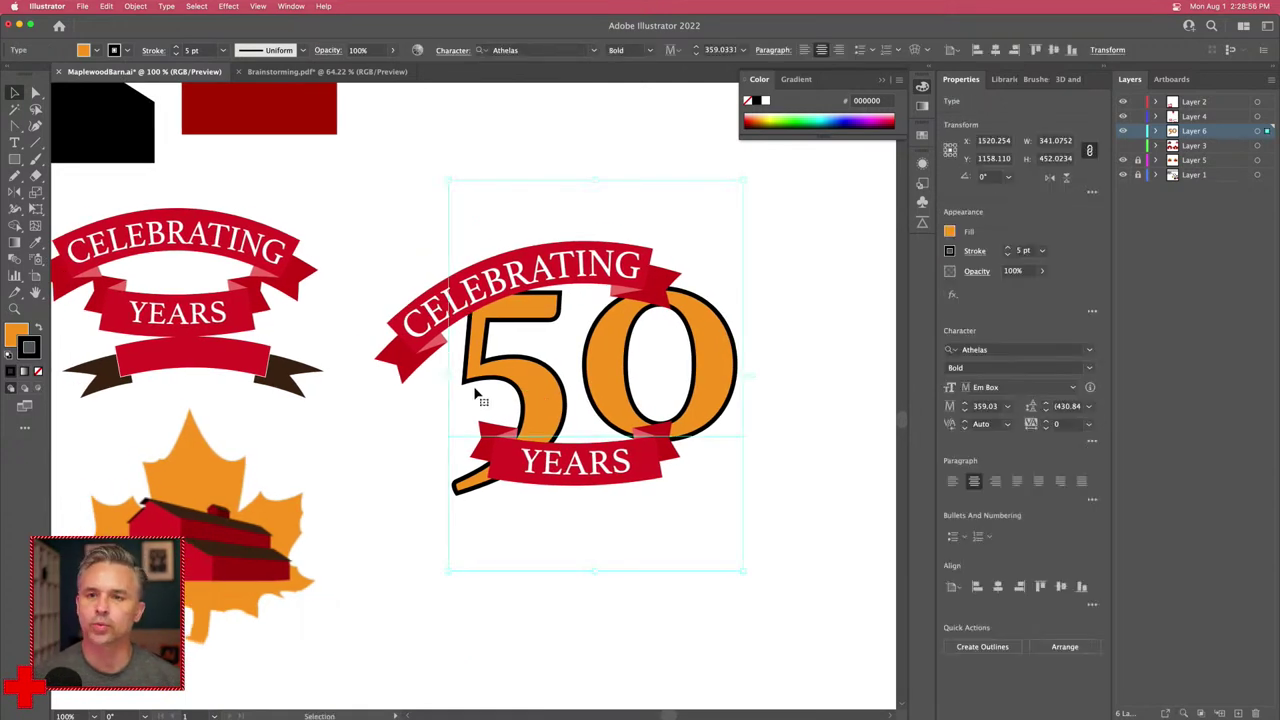
{"action": "left_click", "coordinate": [175, 54]}
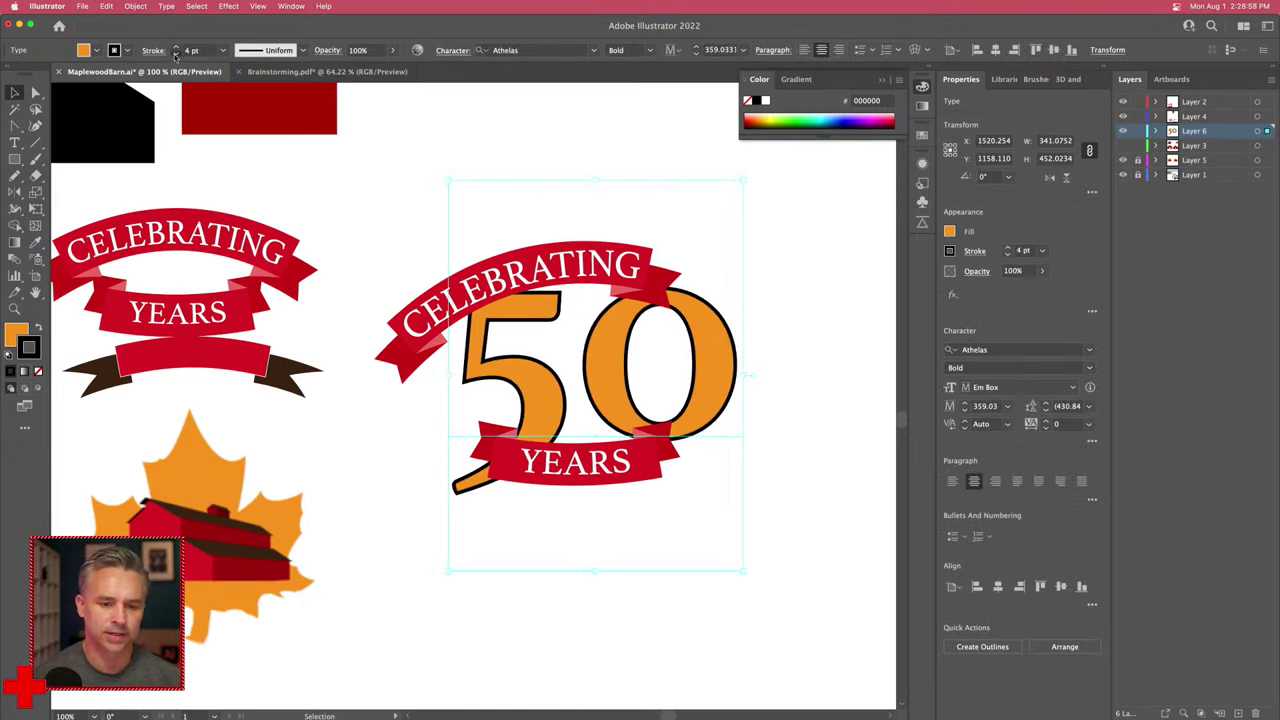
{"action": "left_click", "coordinate": [175, 54]}
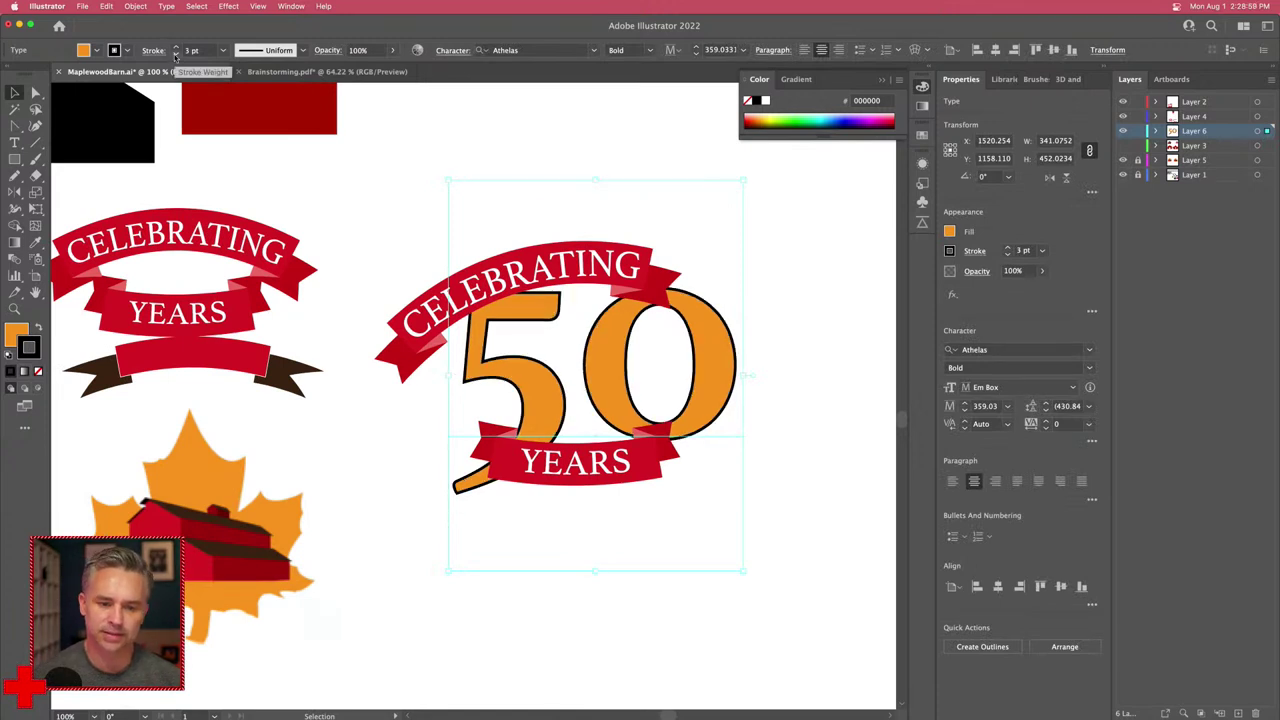
{"action": "left_click", "coordinate": [427, 242]}
Step: Isolate the tilted CELEBRATING group, expand the appearance of its ribbon brush path, and exit isolation
{"action": "left_click", "coordinate": [449, 290]}
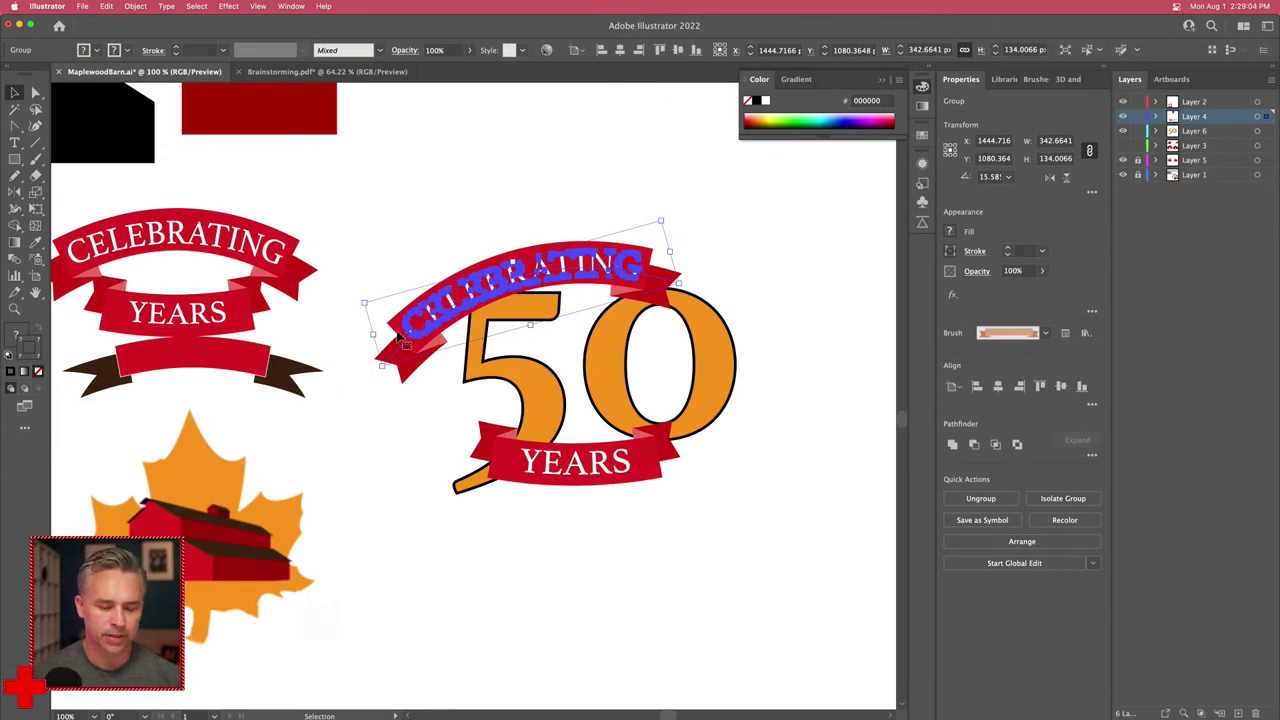
{"action": "left_click", "coordinate": [380, 330]}
{"action": "left_click", "coordinate": [398, 365]}
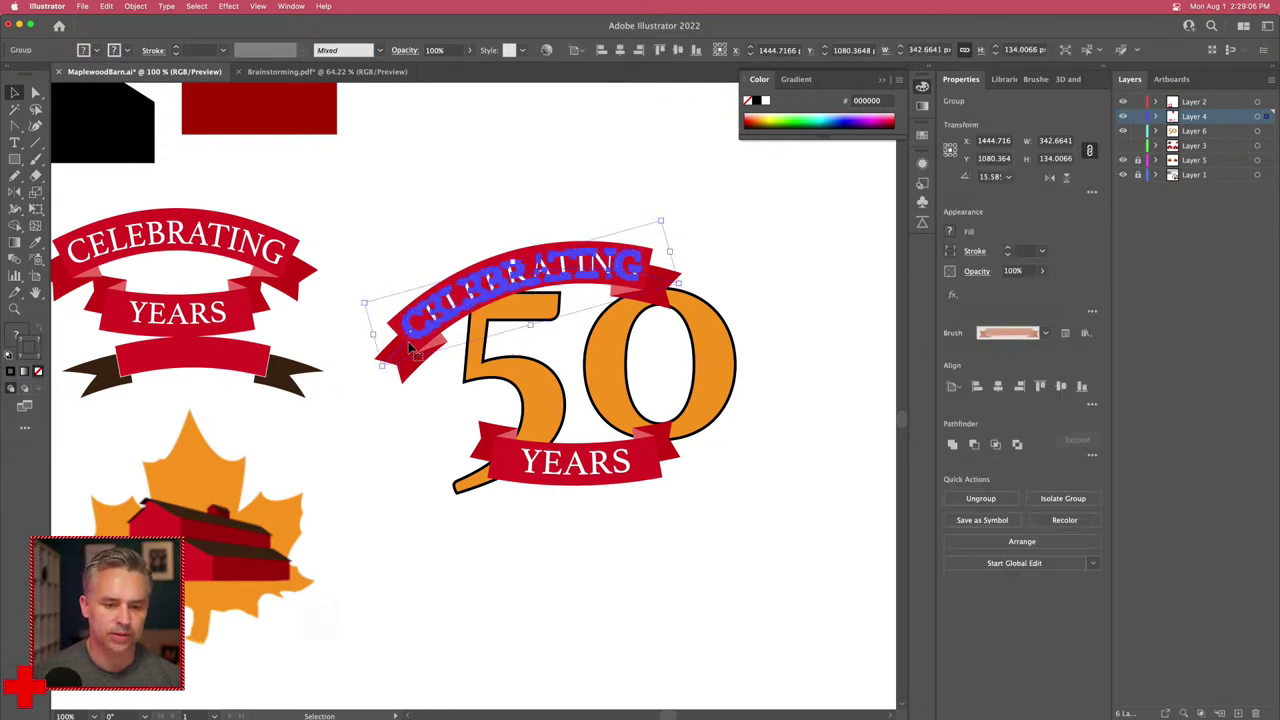
{"action": "double_click", "coordinate": [408, 341]}
{"action": "left_click", "coordinate": [408, 355]}
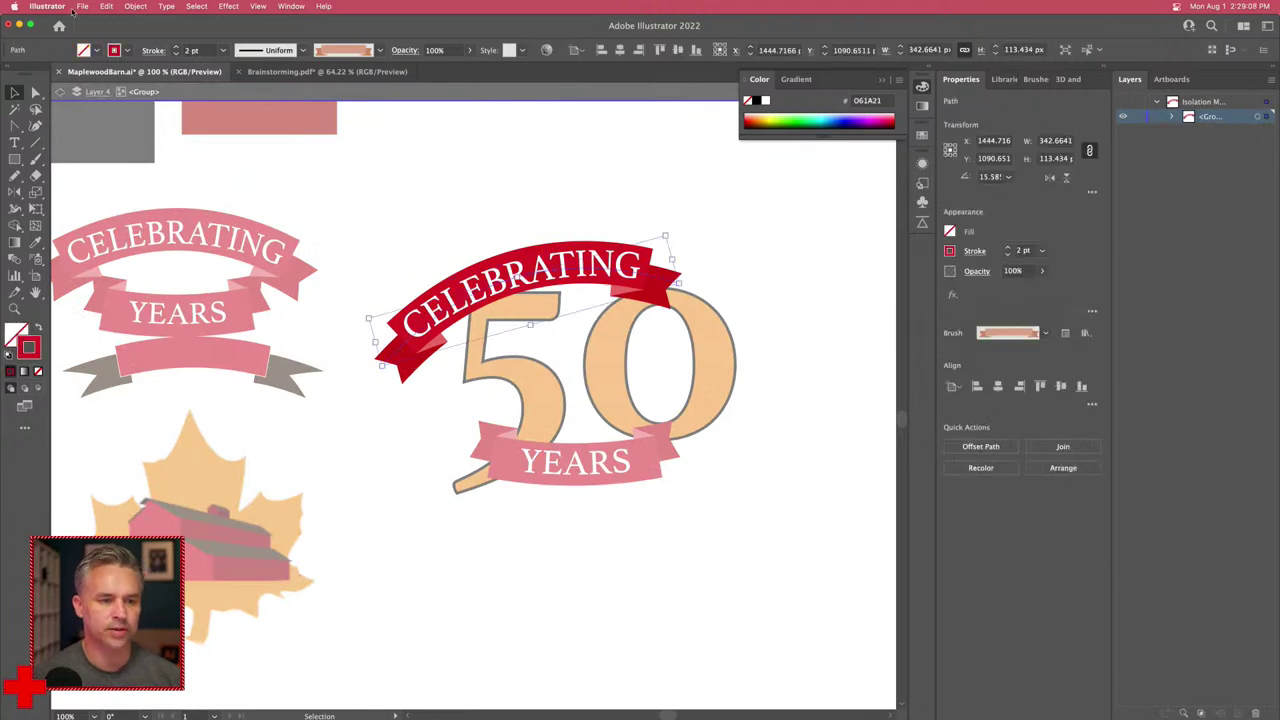
{"action": "left_click", "coordinate": [137, 6]}
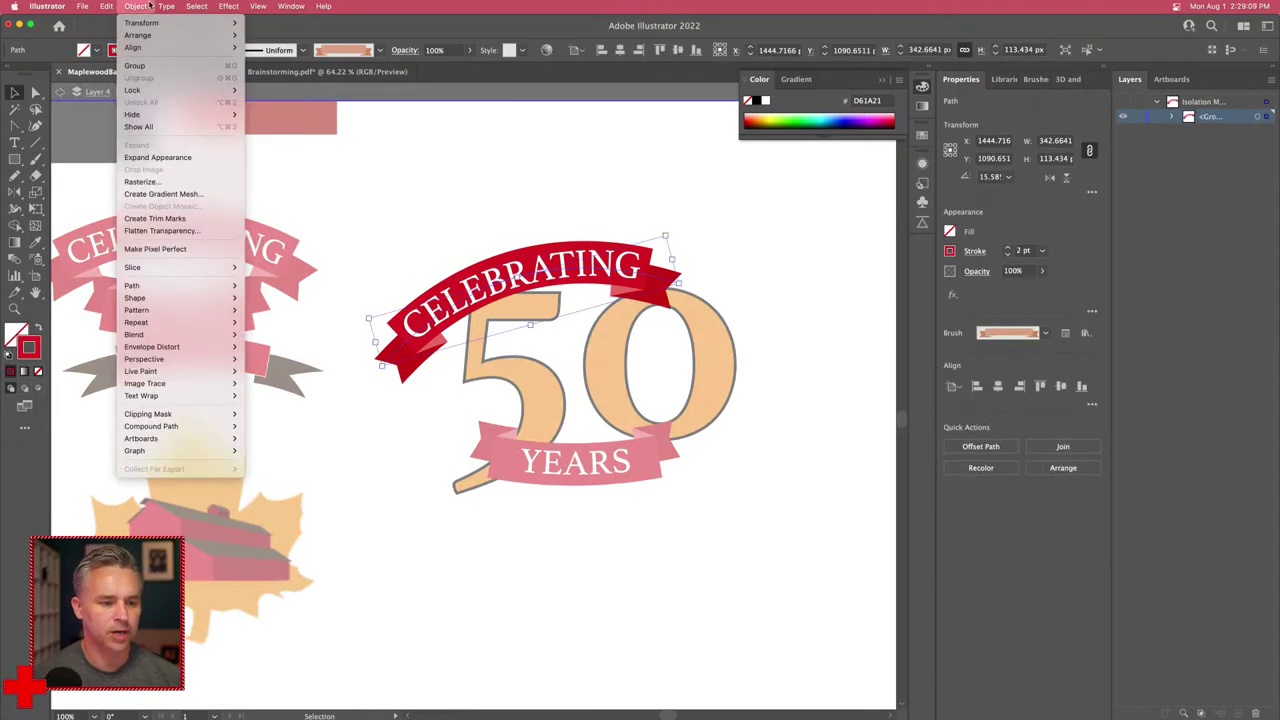
{"action": "left_click", "coordinate": [150, 157]}
{"action": "key", "text": "super+equal"}
{"action": "key", "text": "super+equal"}
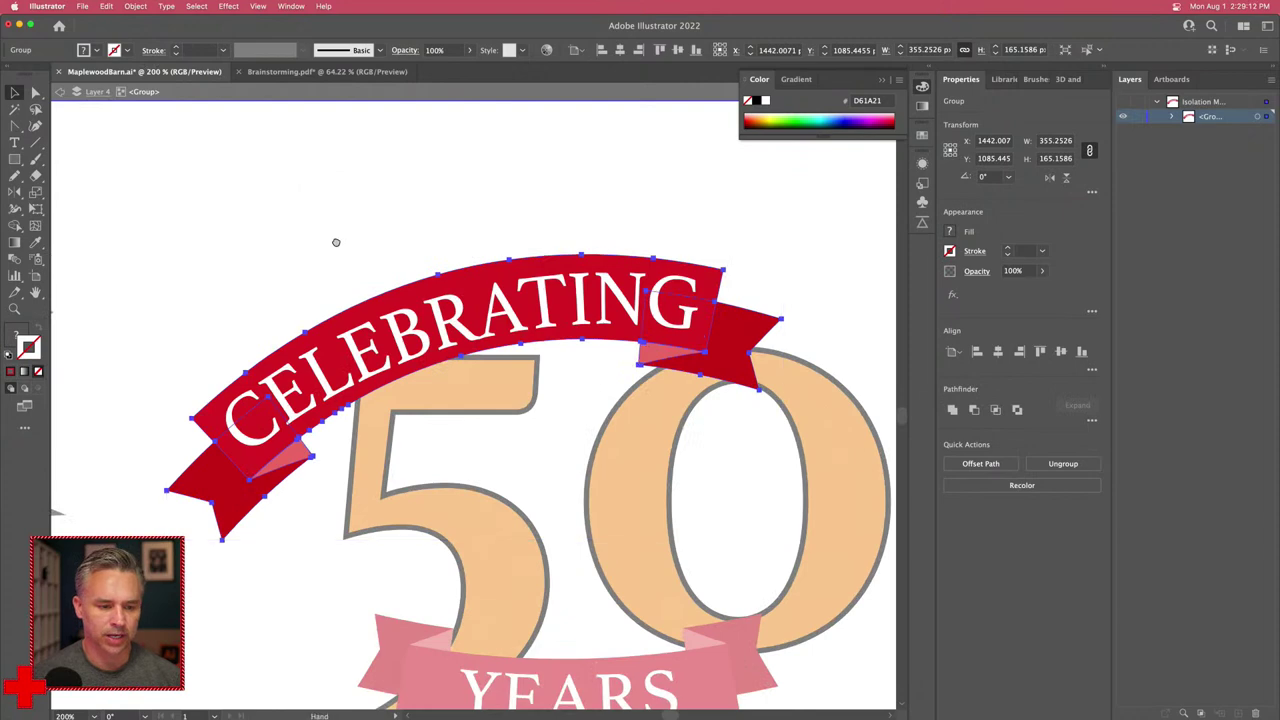
{"action": "scroll", "coordinate": [337, 246], "scroll_direction": "down", "scroll_amount": 2}
{"action": "key", "text": "super+minus"}
{"action": "key", "text": "super+minus"}
{"action": "key", "text": "super+minus"}
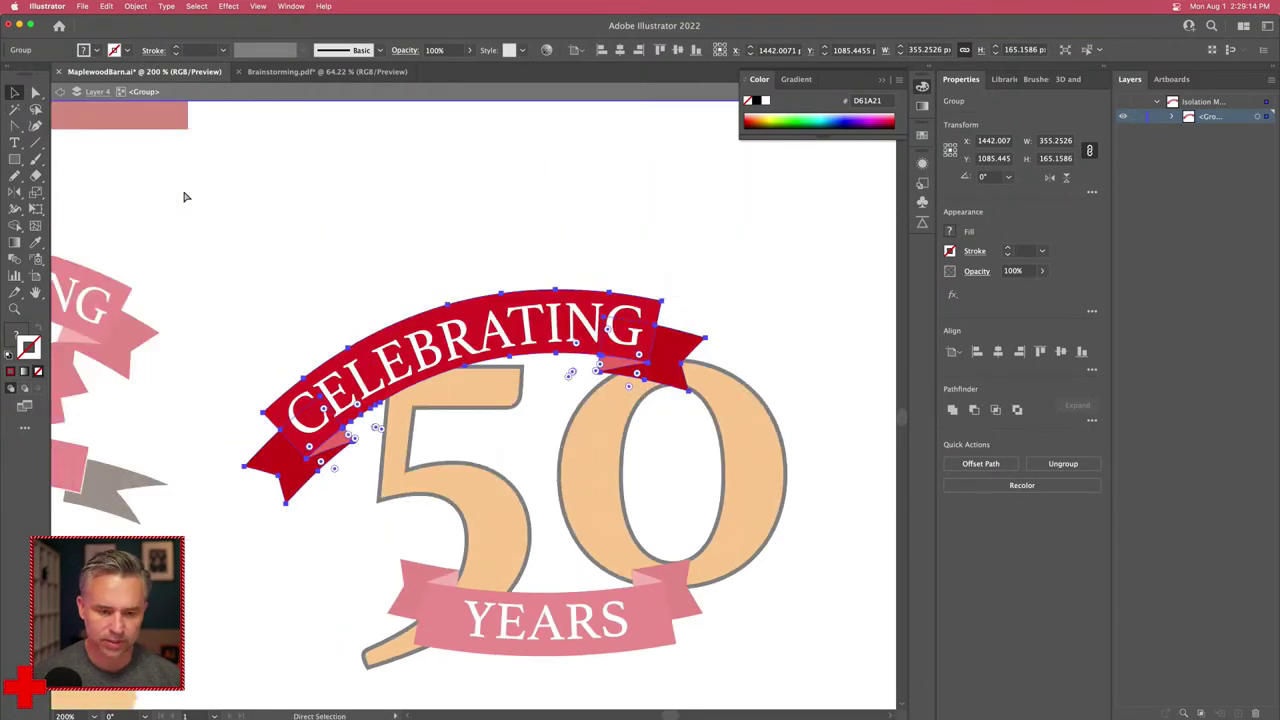
{"action": "scroll", "coordinate": [448, 383], "scroll_direction": "left", "scroll_amount": 5}
{"action": "double_click", "coordinate": [448, 383]}
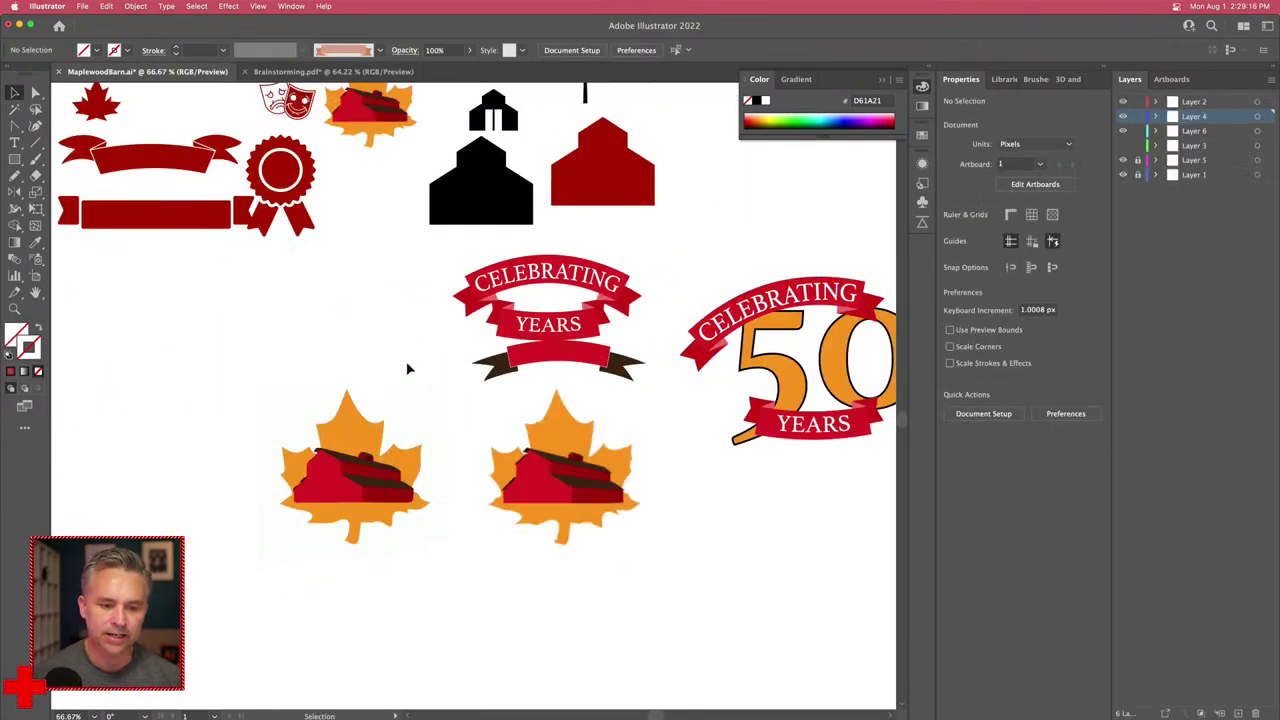
Step: Show the Swatches and create a new colour group from the colours of the barn-and-maple-leaf artwork on the pale background
{"action": "key", "text": "v"}
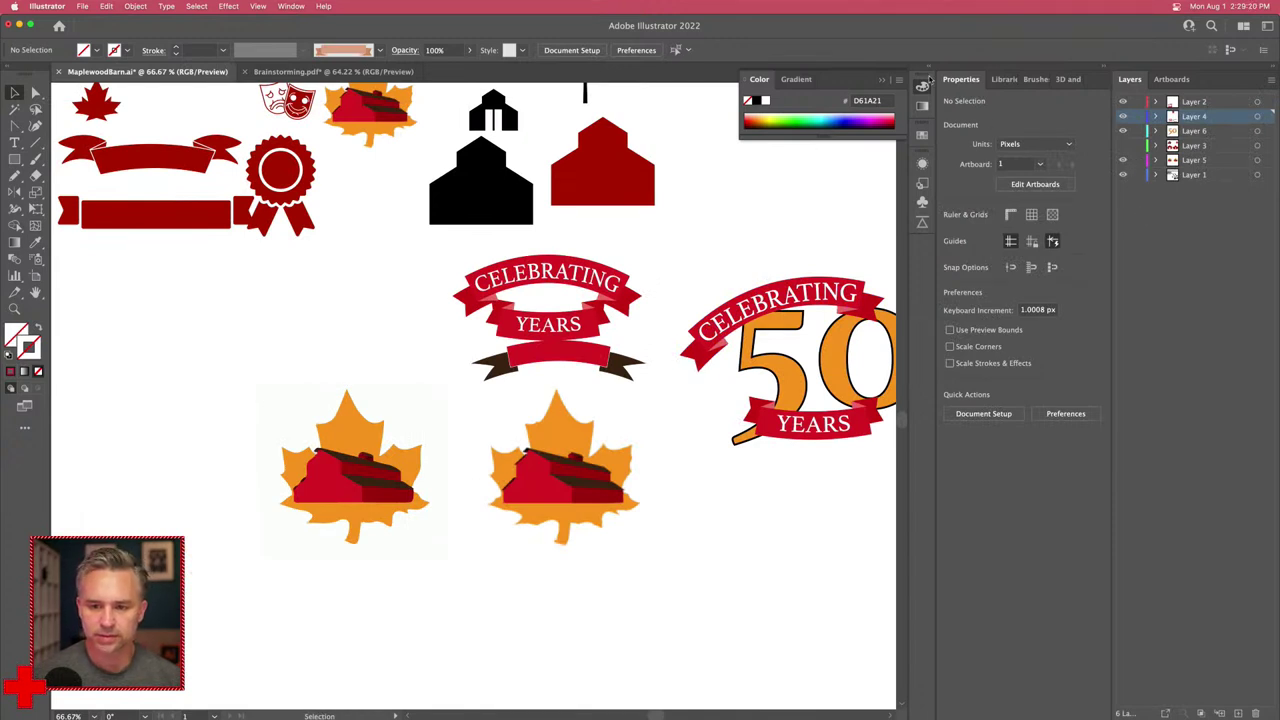
{"action": "left_click", "coordinate": [928, 68]}
{"action": "left_click_drag", "start_coordinate": [252, 387], "coordinate": [428, 572]}
{"action": "key", "text": "super+equal"}
{"action": "key", "text": "super+equal"}
{"action": "key", "text": "super+equal"}
{"action": "key", "text": "super+equal"}
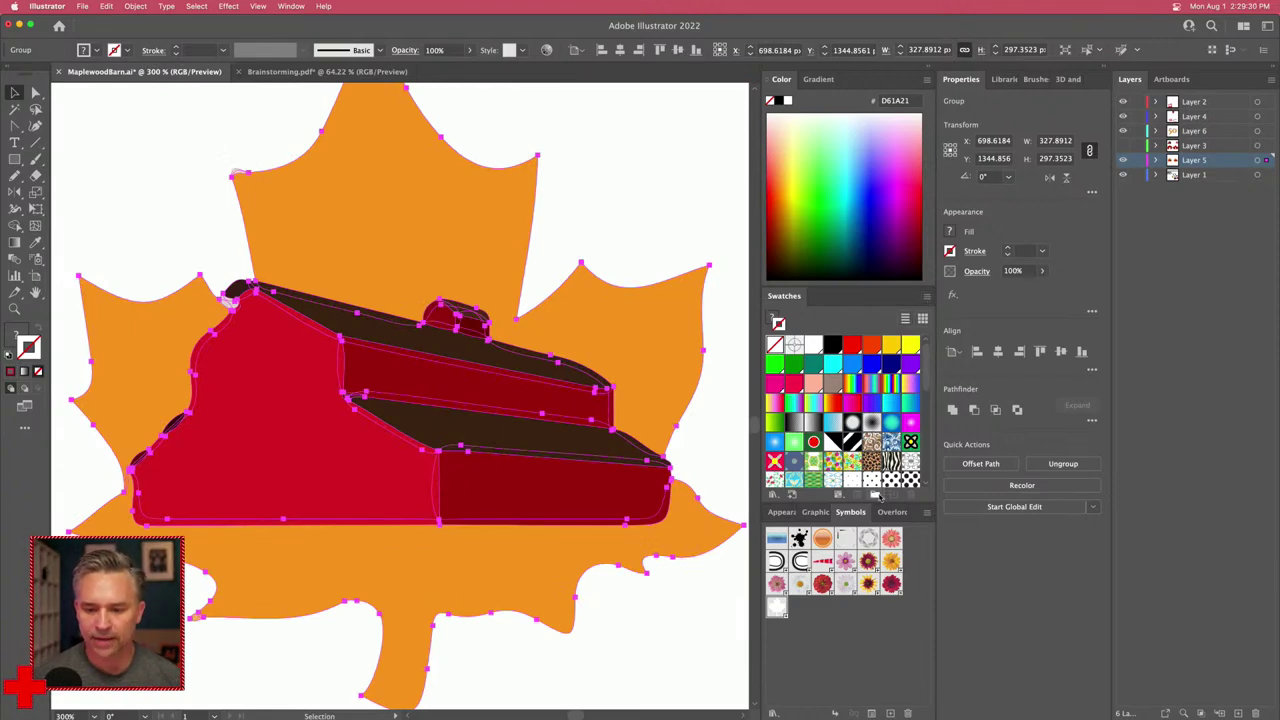
{"action": "scroll", "coordinate": [882, 455], "scroll_direction": "down", "scroll_amount": 5}
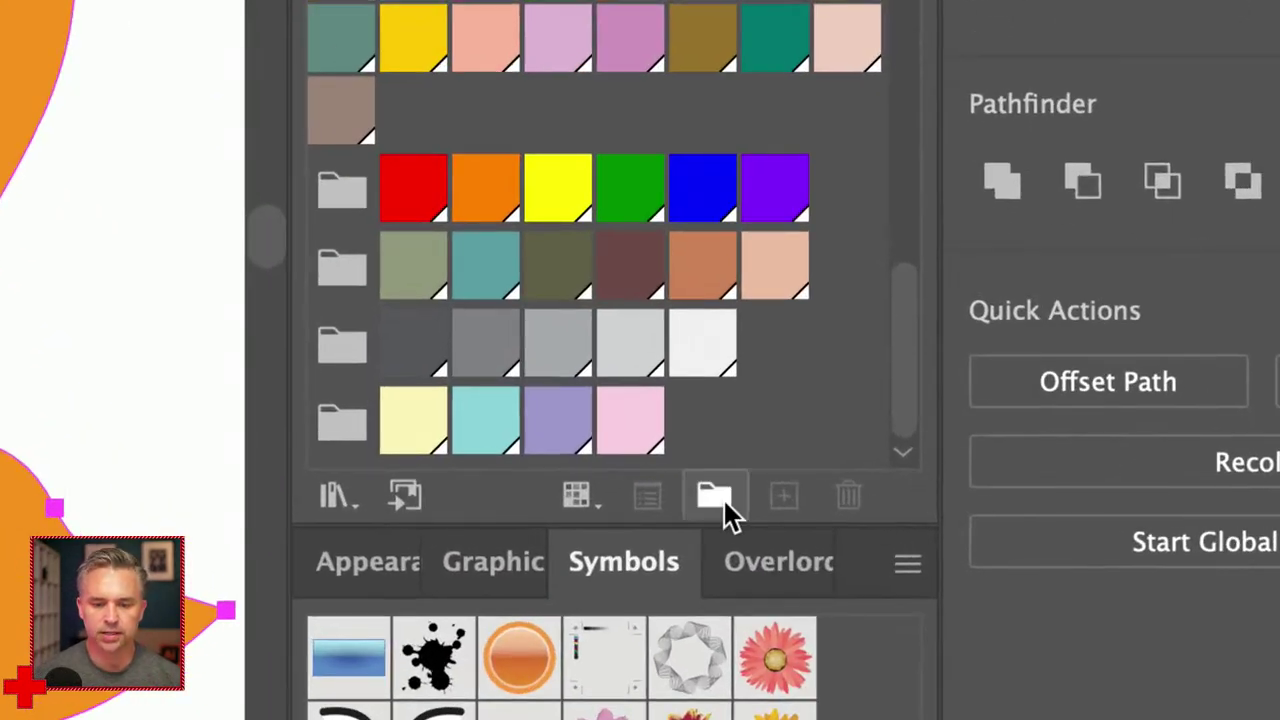
{"action": "left_click", "coordinate": [874, 494]}
{"action": "left_click", "coordinate": [323, 330]}
{"action": "scroll", "coordinate": [628, 378], "scroll_direction": "down", "scroll_amount": 2}
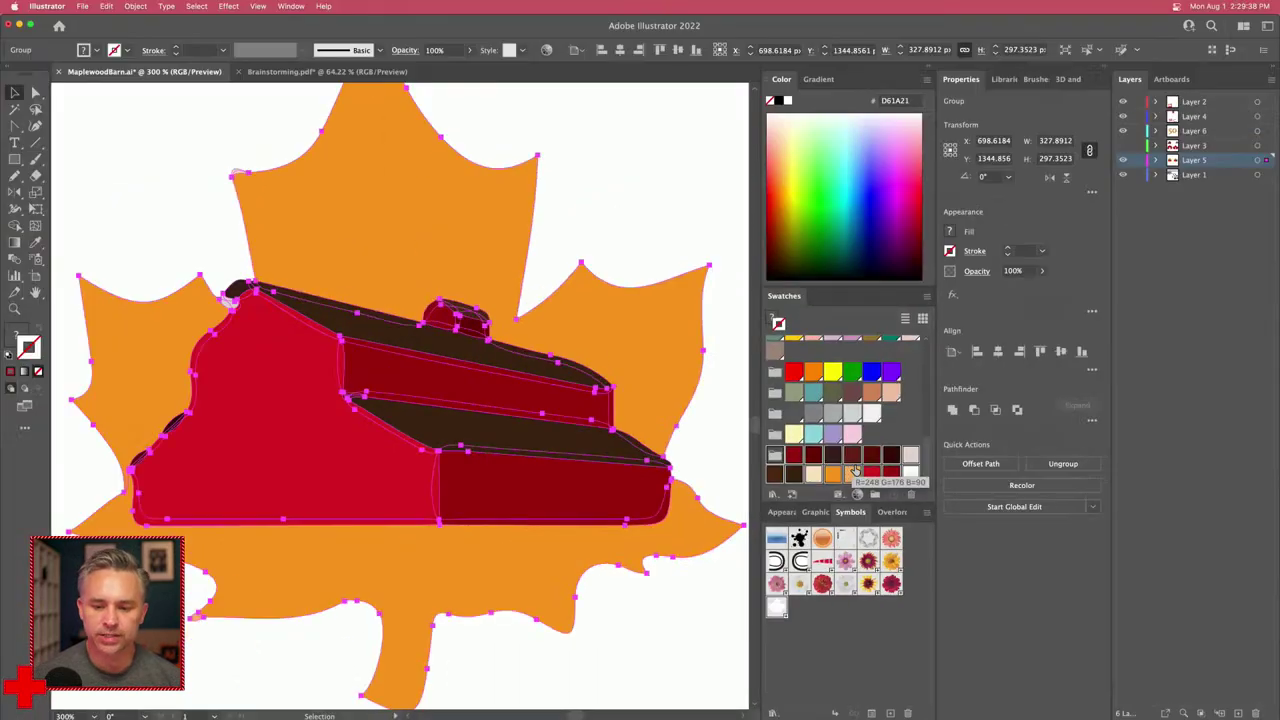
{"action": "left_click", "coordinate": [875, 494]}
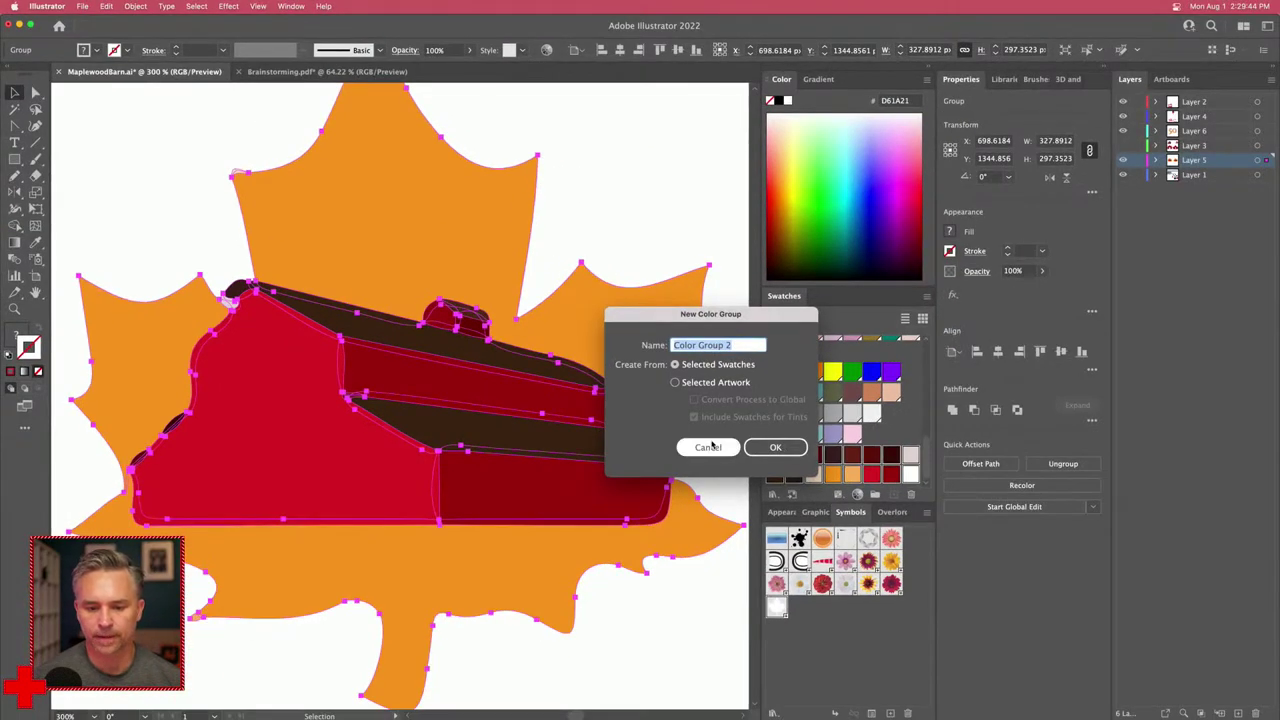
{"action": "left_click", "coordinate": [685, 585]}
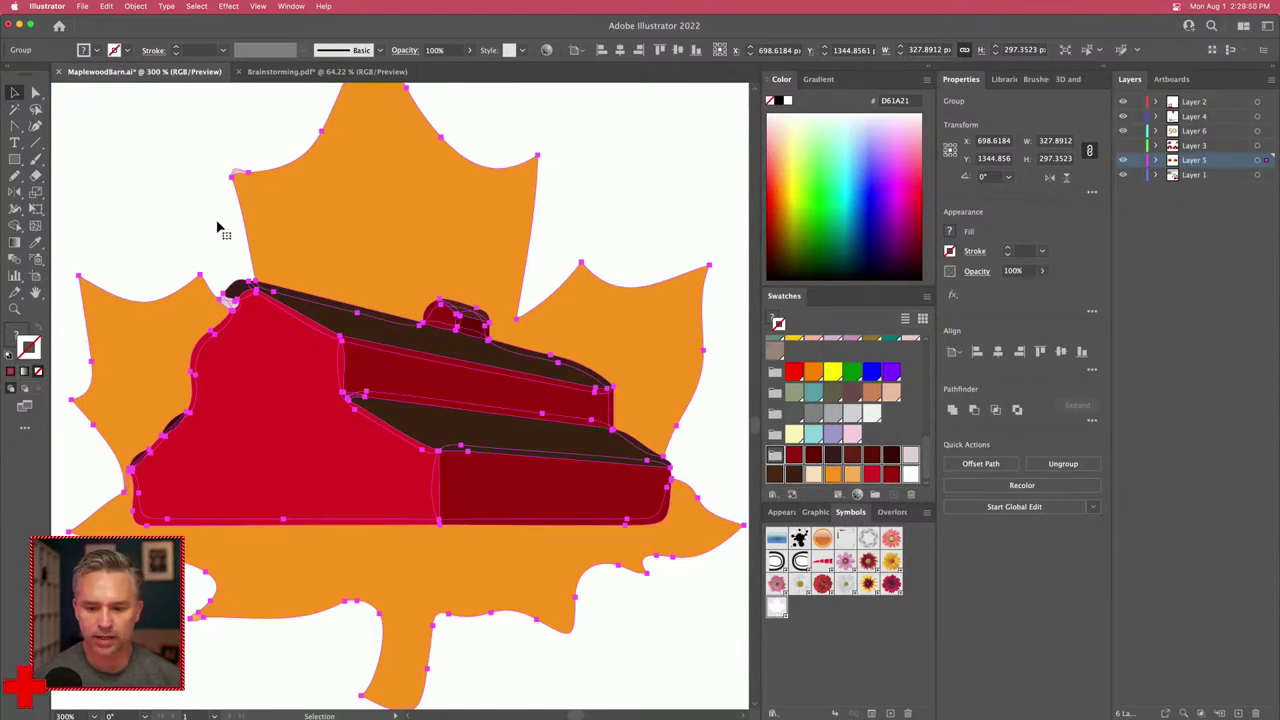
Step: Isolate the tilted CELEBRATING ribbon, select both tail groups, and try a brown 4B2813 stroke on them before undoing it
{"action": "key", "text": "super+minus"}
{"action": "key", "text": "super+minus"}
{"action": "left_click", "coordinate": [140, 215]}
{"action": "scroll", "coordinate": [466, 251], "scroll_direction": "up", "scroll_amount": 10}
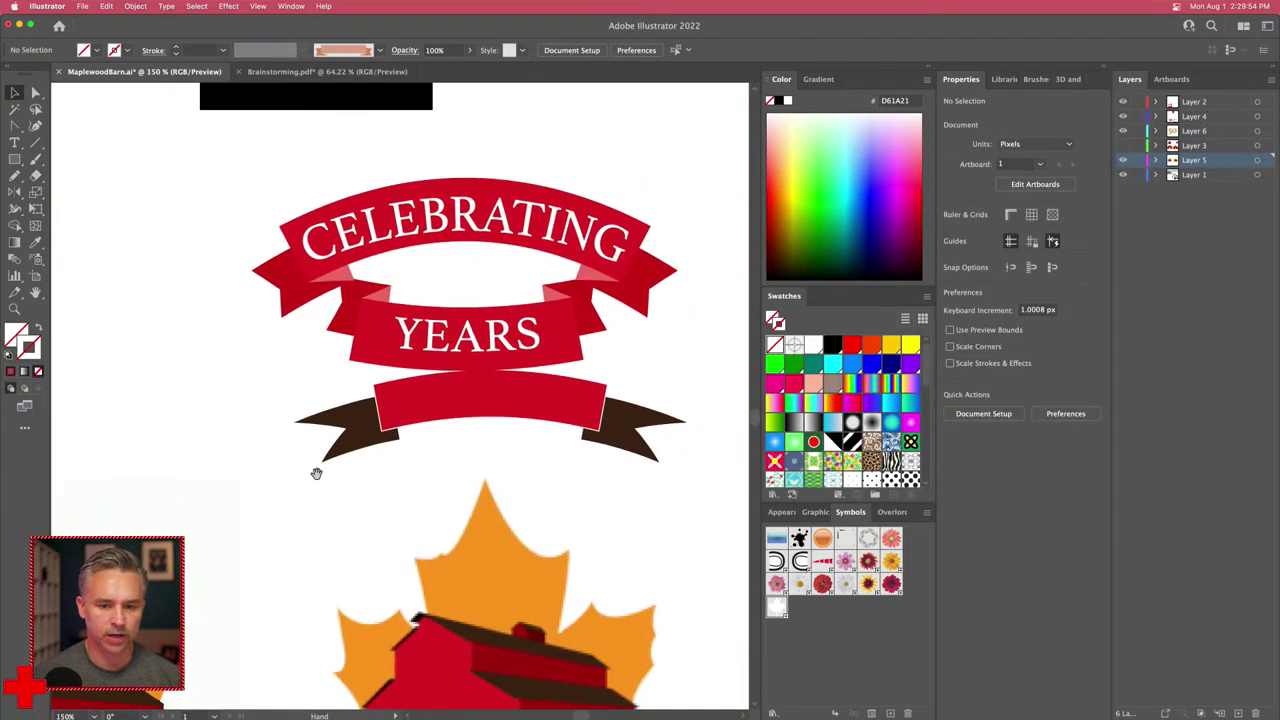
{"action": "scroll", "coordinate": [469, 349], "scroll_direction": "right", "scroll_amount": 10}
{"action": "scroll", "coordinate": [223, 406], "scroll_direction": "down", "scroll_amount": 6}
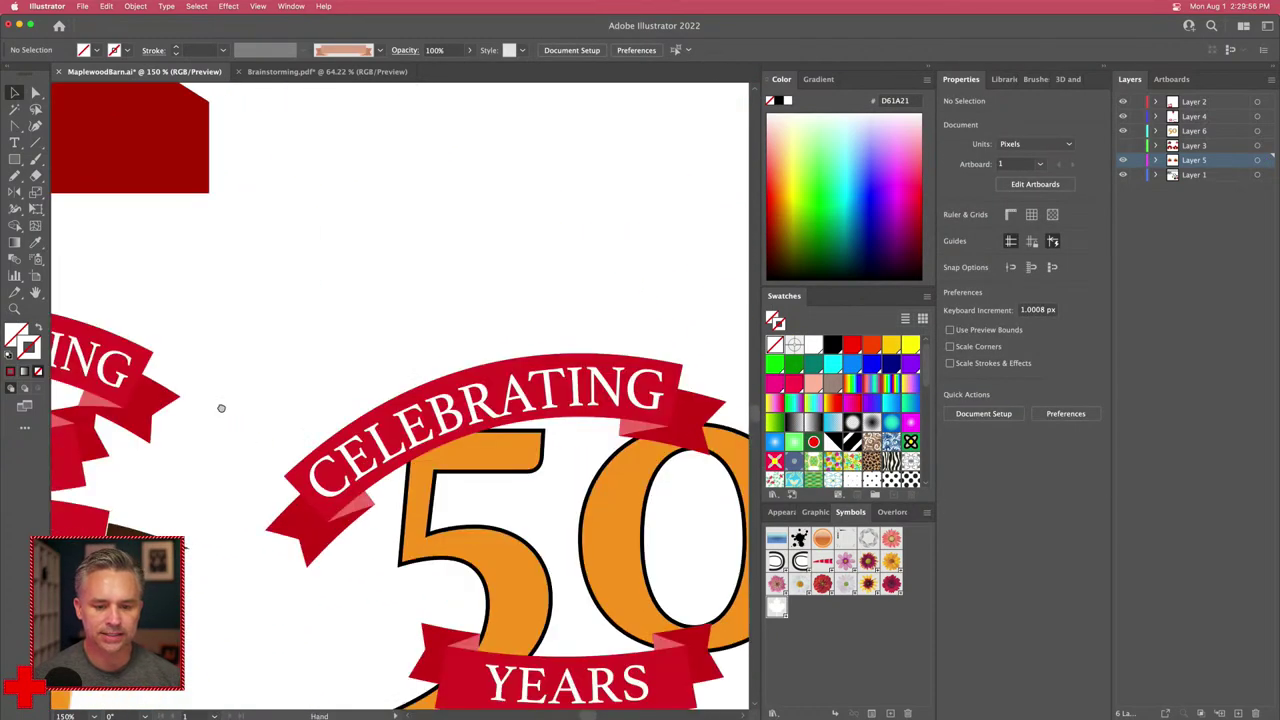
{"action": "double_click", "coordinate": [329, 405]}
{"action": "left_click", "coordinate": [340, 414]}
{"action": "key", "text": "Delete"}
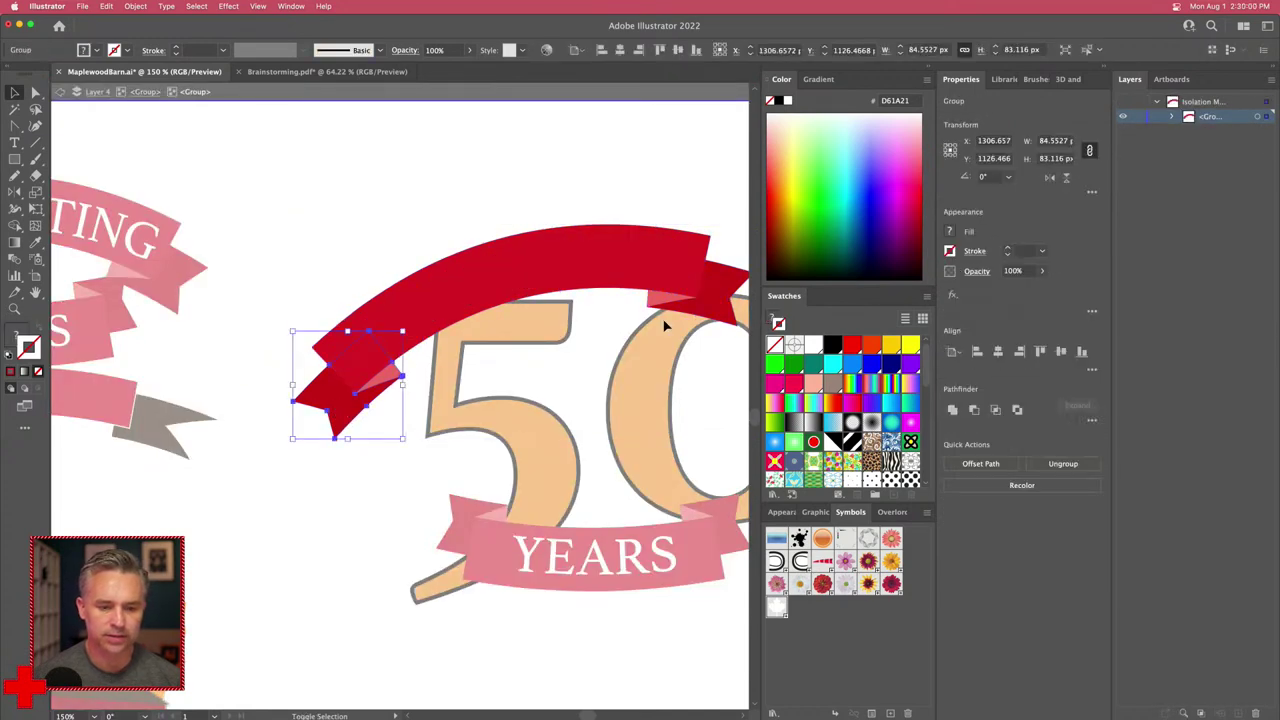
{"action": "left_click", "coordinate": [662, 318]}
{"action": "scroll", "coordinate": [853, 459], "scroll_direction": "down", "scroll_amount": 5}
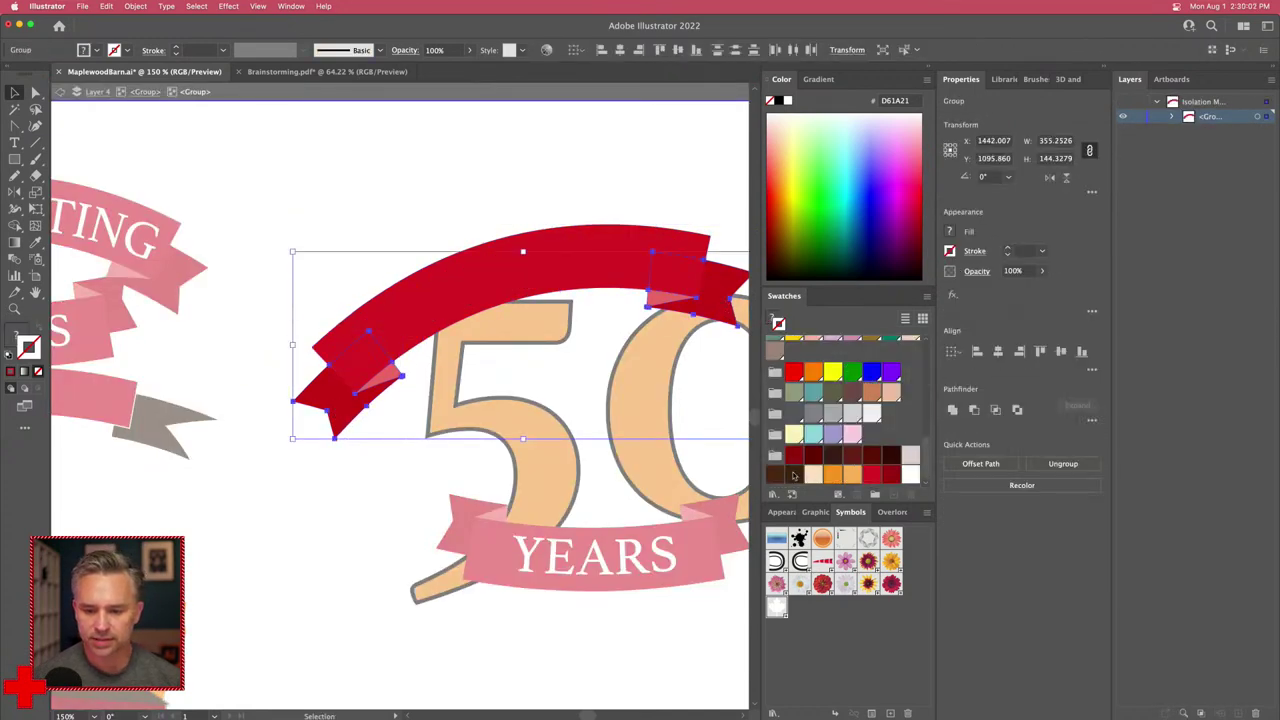
{"action": "left_click", "coordinate": [773, 478]}
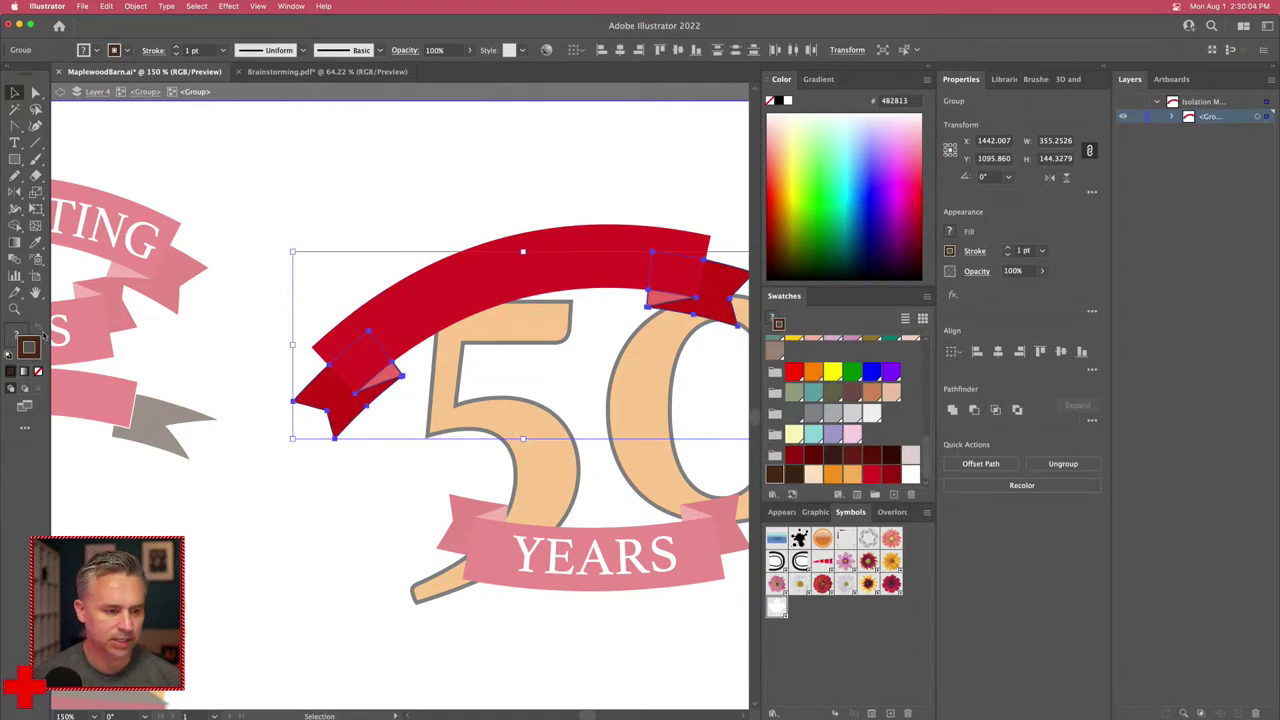
{"action": "key", "text": "slash"}
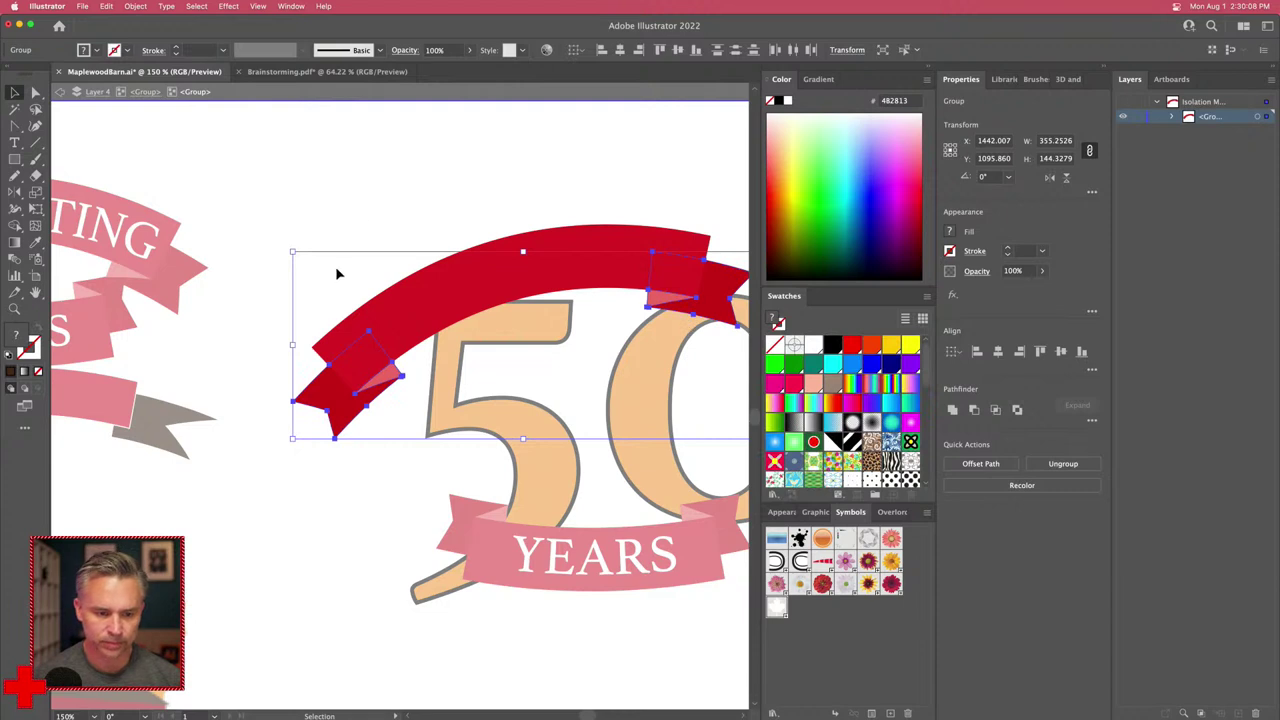
Step: Ungroup both tail groups of the isolated CELEBRATING ribbon and select only the two forked tail shapes
{"action": "right_click", "coordinate": [318, 389]}
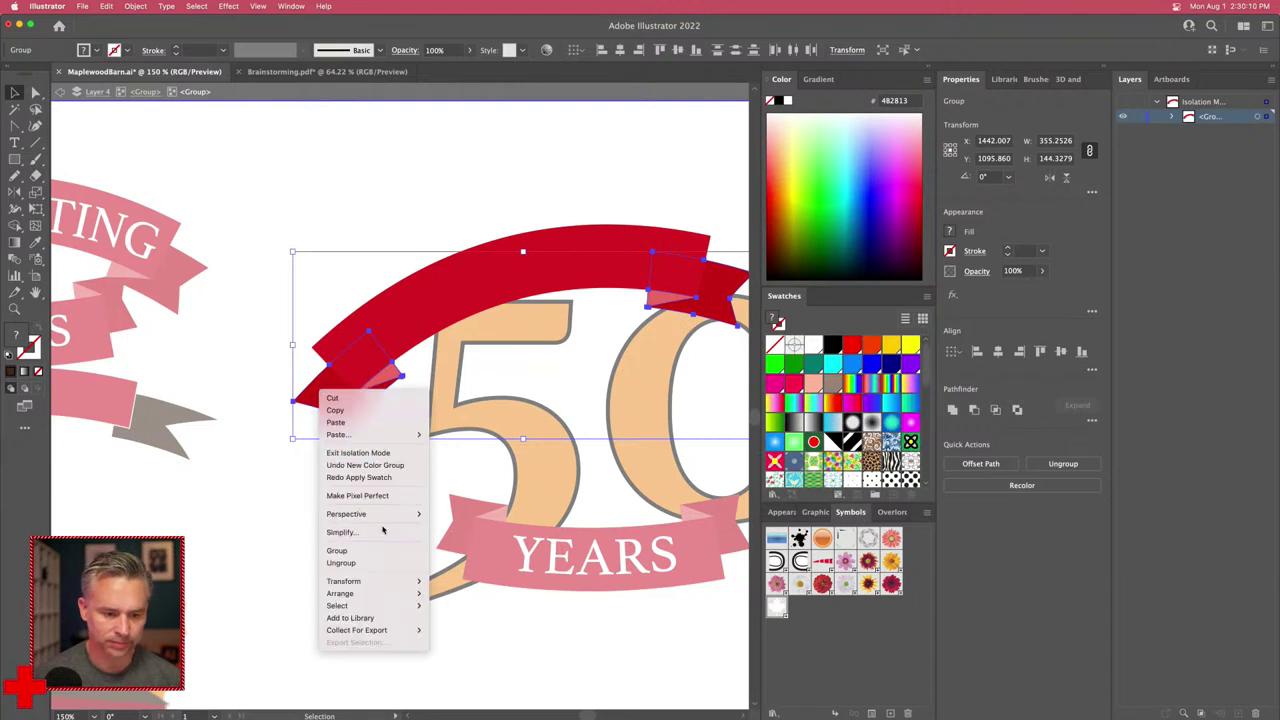
{"action": "left_click", "coordinate": [340, 563]}
{"action": "left_click", "coordinate": [335, 470]}
{"action": "left_click", "coordinate": [328, 408]}
{"action": "left_click", "coordinate": [648, 302], "text": "shift"}
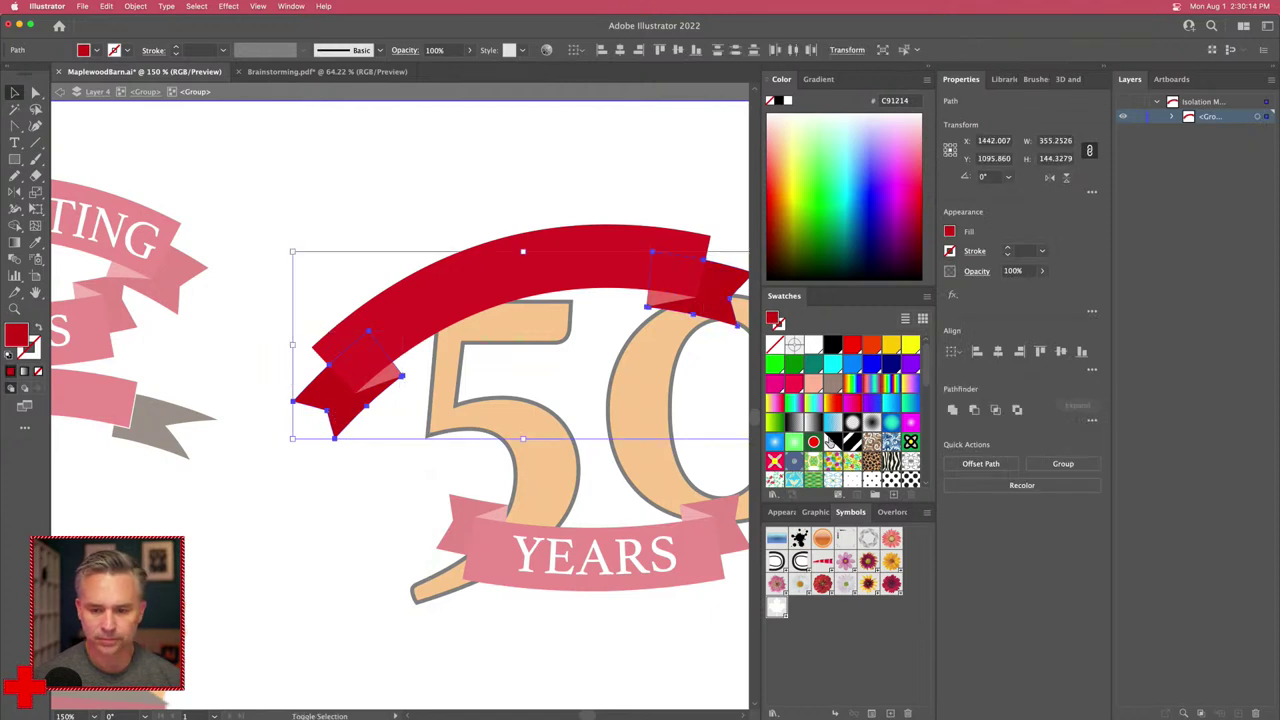
Step: Fill both tails of the tilted CELEBRATING ribbon with brown 4B2813 and exit isolation
{"action": "scroll", "coordinate": [846, 392], "scroll_direction": "down", "scroll_amount": 5}
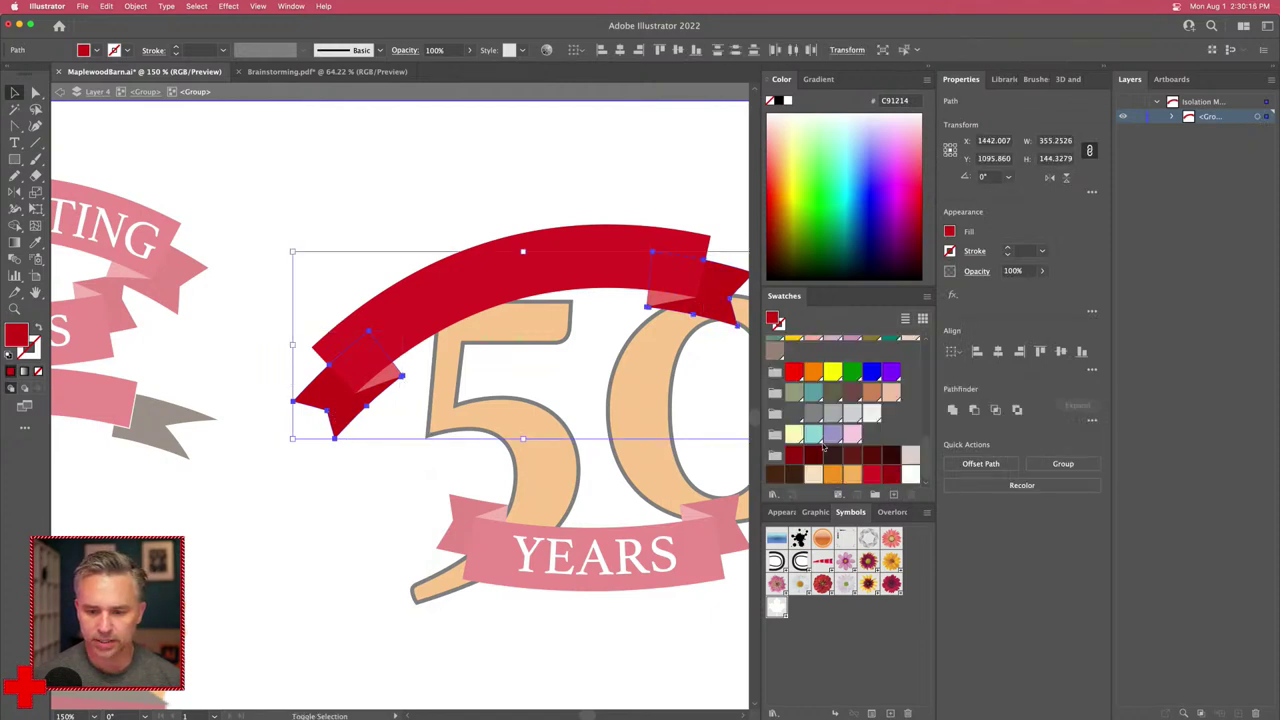
{"action": "left_click", "coordinate": [773, 476]}
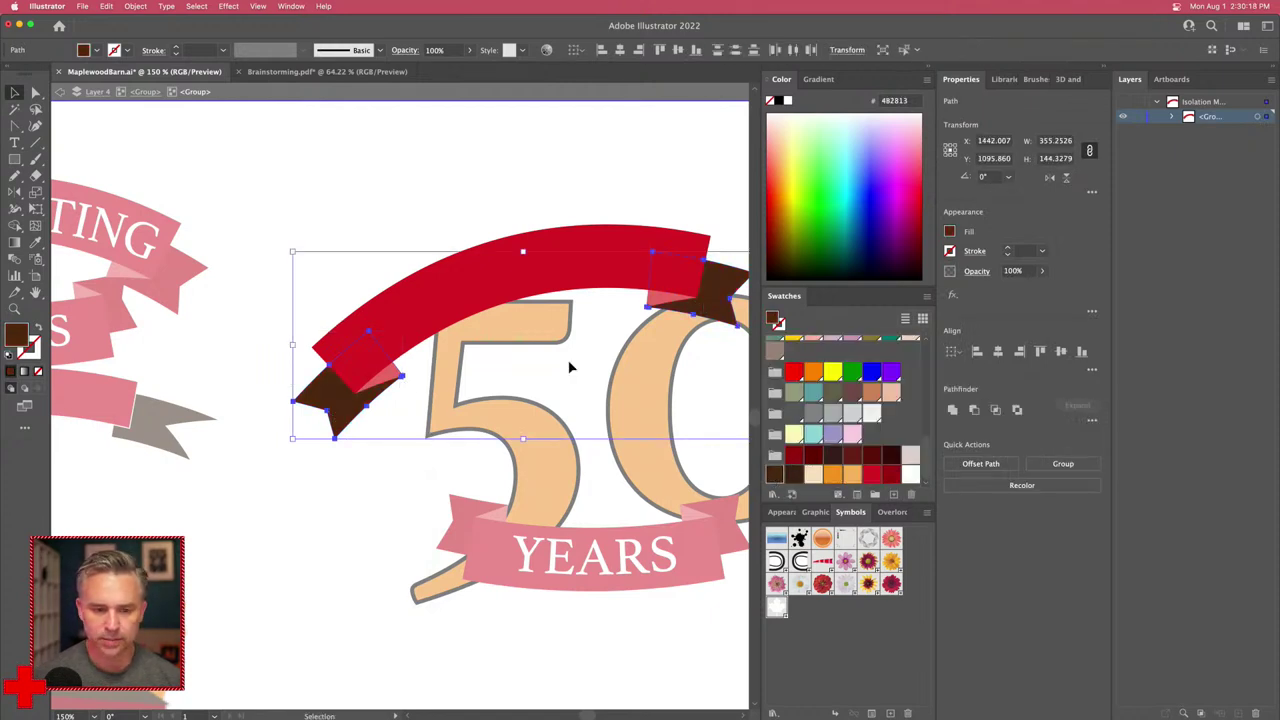
{"action": "left_click", "coordinate": [308, 190]}
{"action": "double_click", "coordinate": [308, 190]}
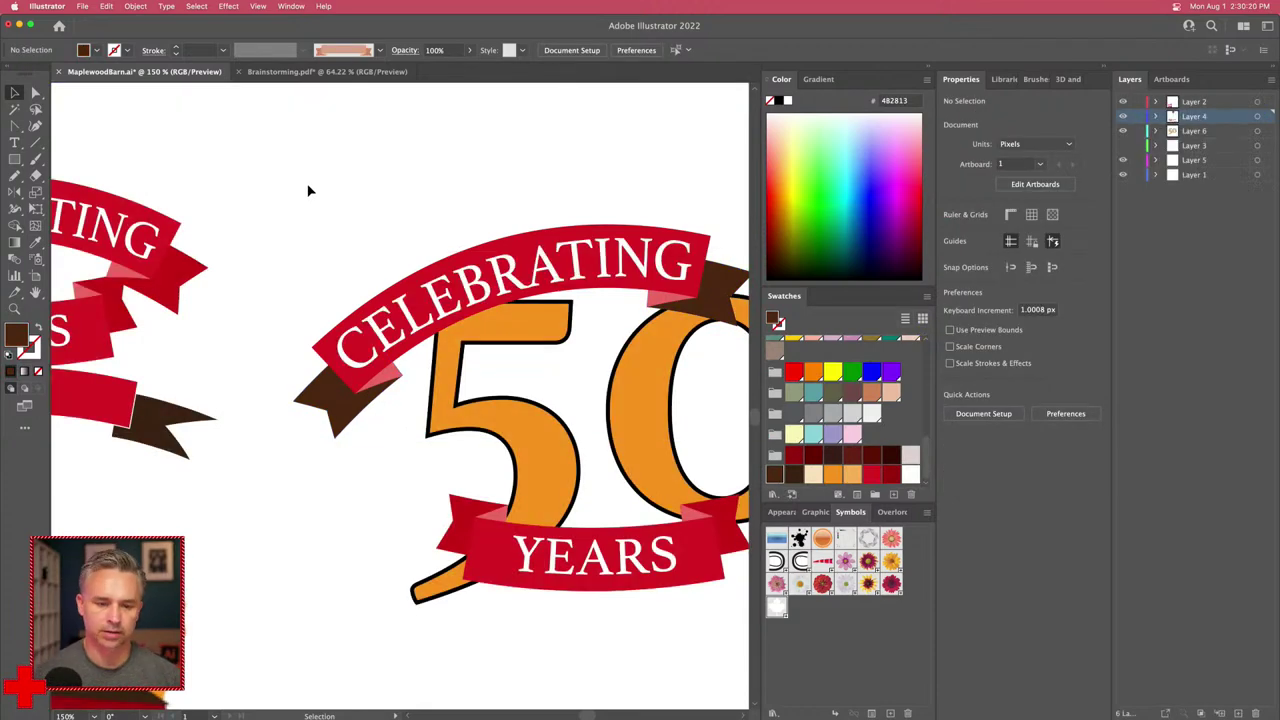
{"action": "key", "text": "super+minus"}
{"action": "key", "text": "super+minus"}
{"action": "left_click_drag", "start_coordinate": [391, 334], "coordinate": [473, 300]}
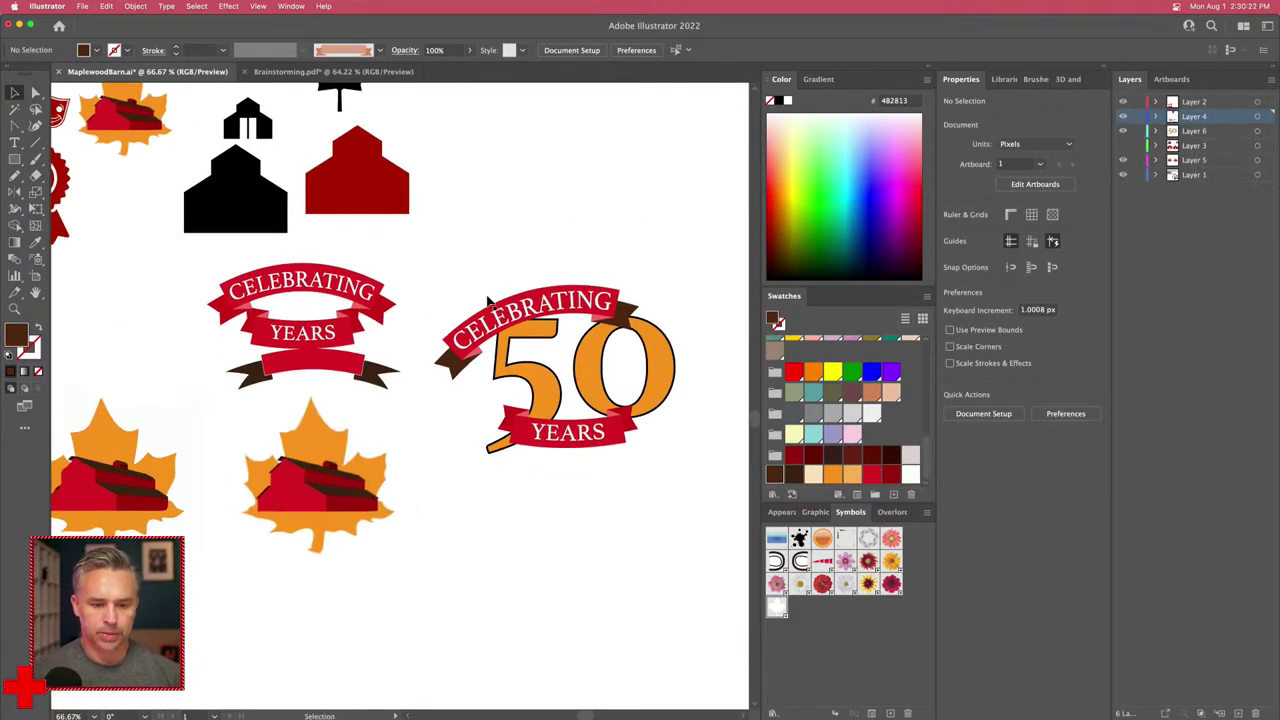
Step: Undo the brown tail fill, fill the CELEBRATING ribbon's tails with dark red 950F0E, and exit isolation
{"action": "double_click", "coordinate": [491, 301]}
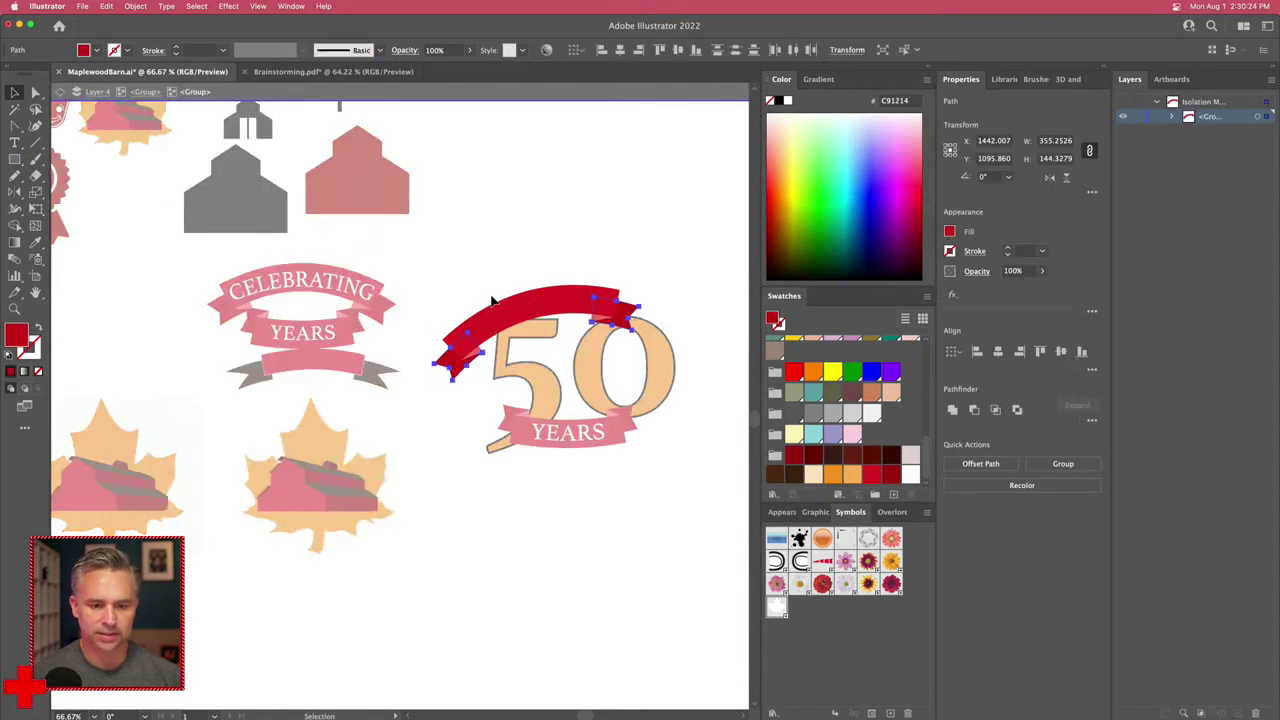
{"action": "key", "text": "super+plus"}
{"action": "key", "text": "v"}
{"action": "key", "text": "super+plus"}
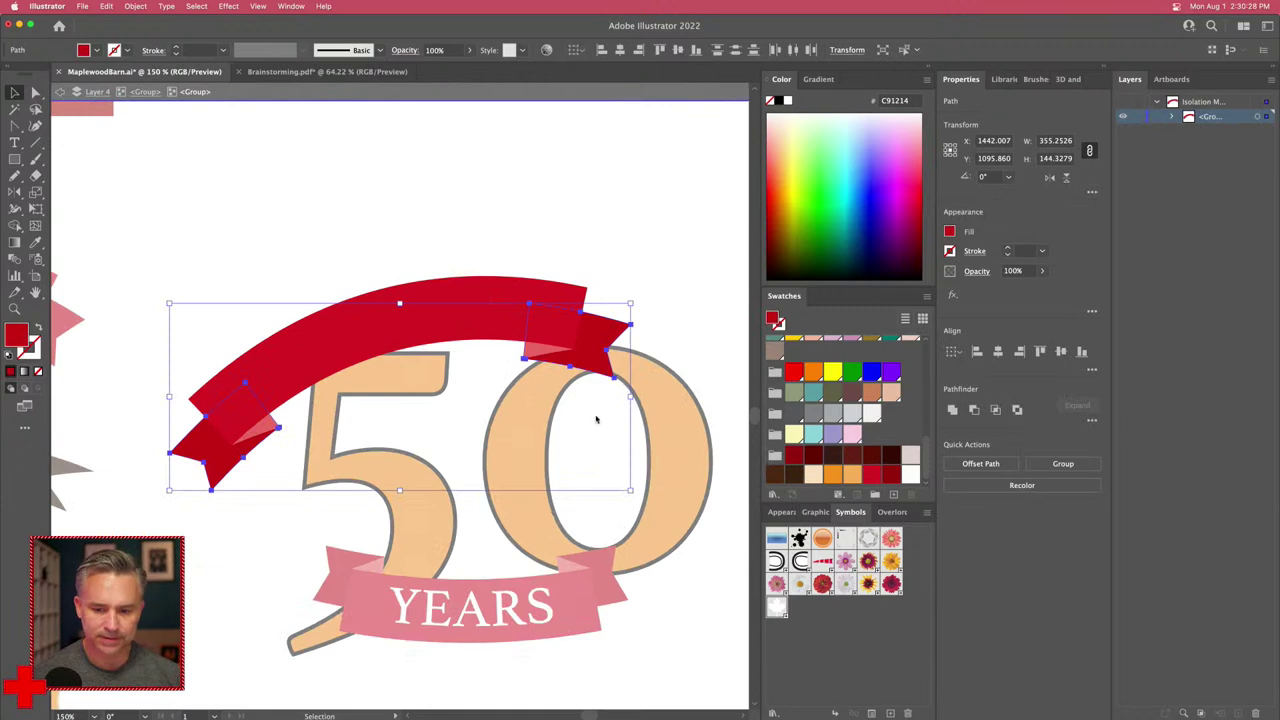
{"action": "left_click", "coordinate": [869, 462]}
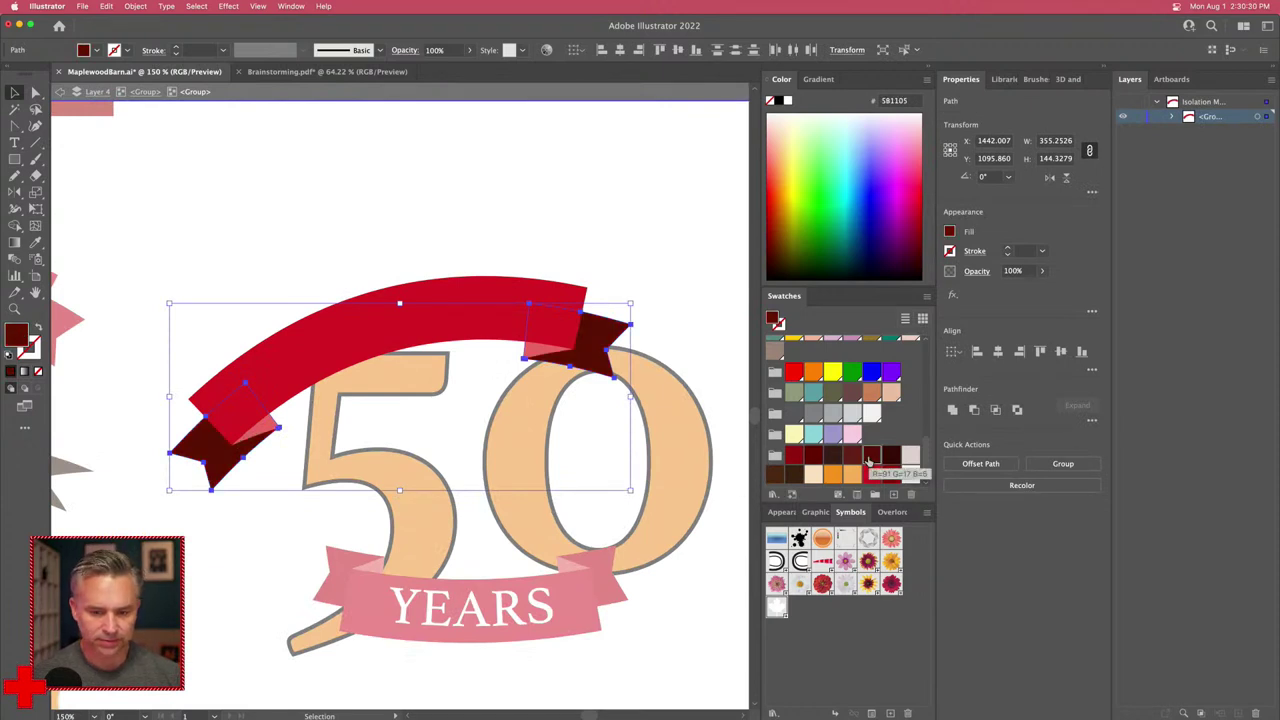
{"action": "left_click", "coordinate": [795, 459]}
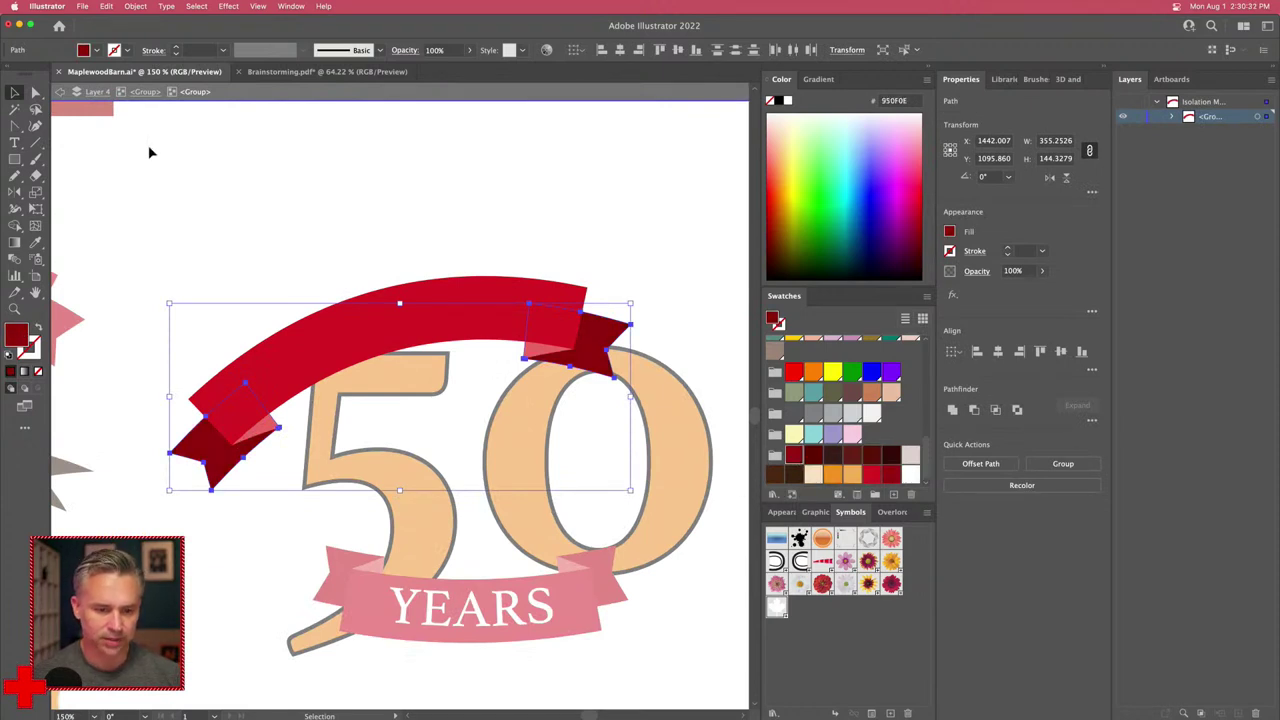
{"action": "double_click", "coordinate": [198, 215]}
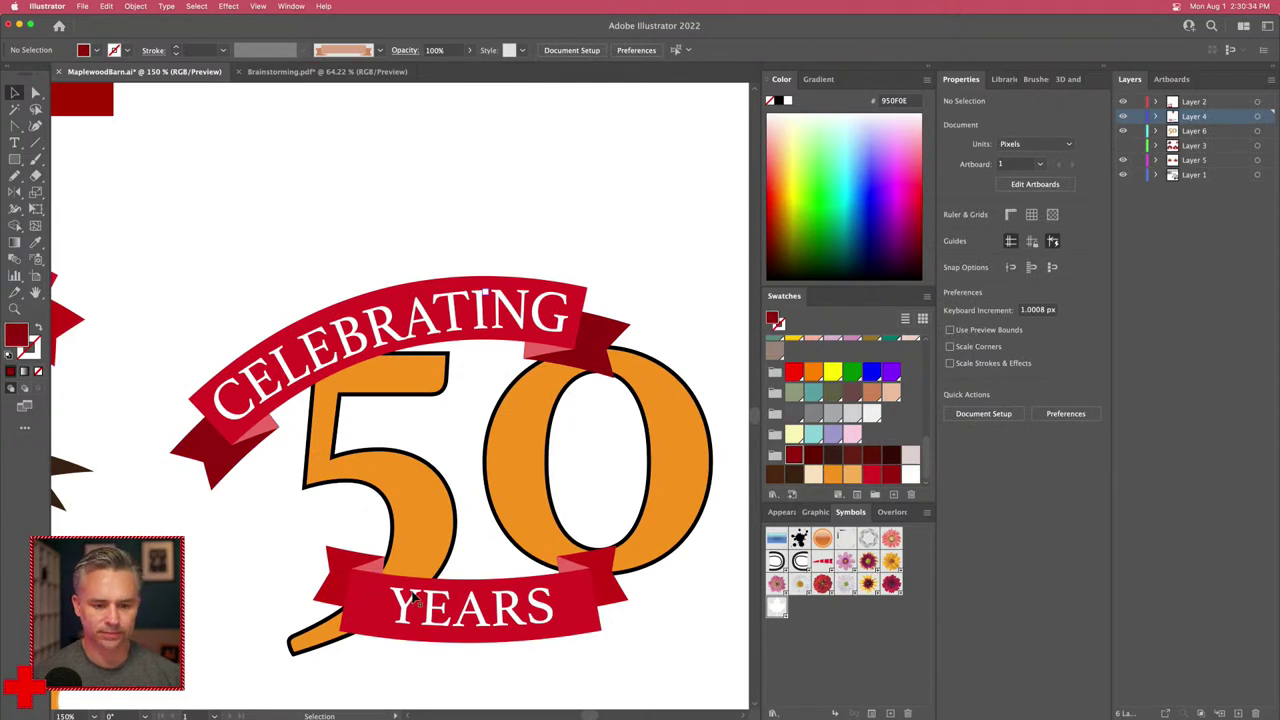
Step: Change the orange 50's outline colour to brown 4B2813 and deselect it
{"action": "left_click", "coordinate": [382, 482]}
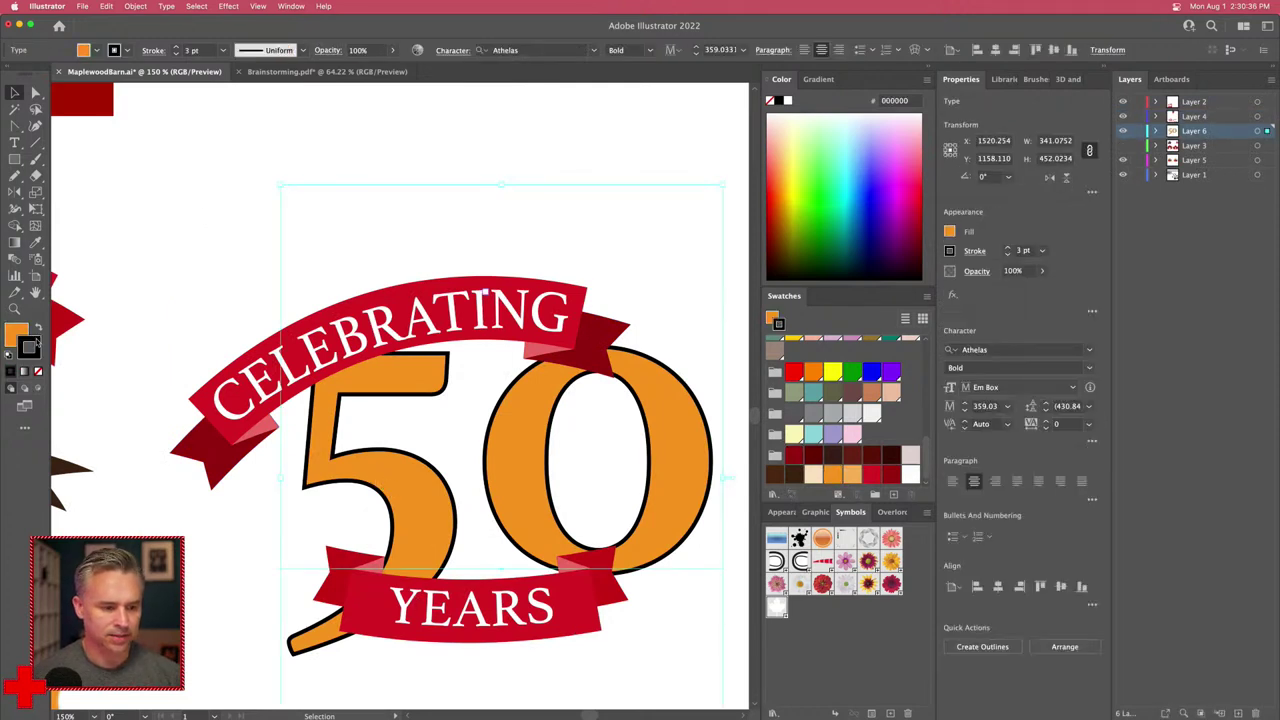
{"action": "left_click", "coordinate": [775, 474]}
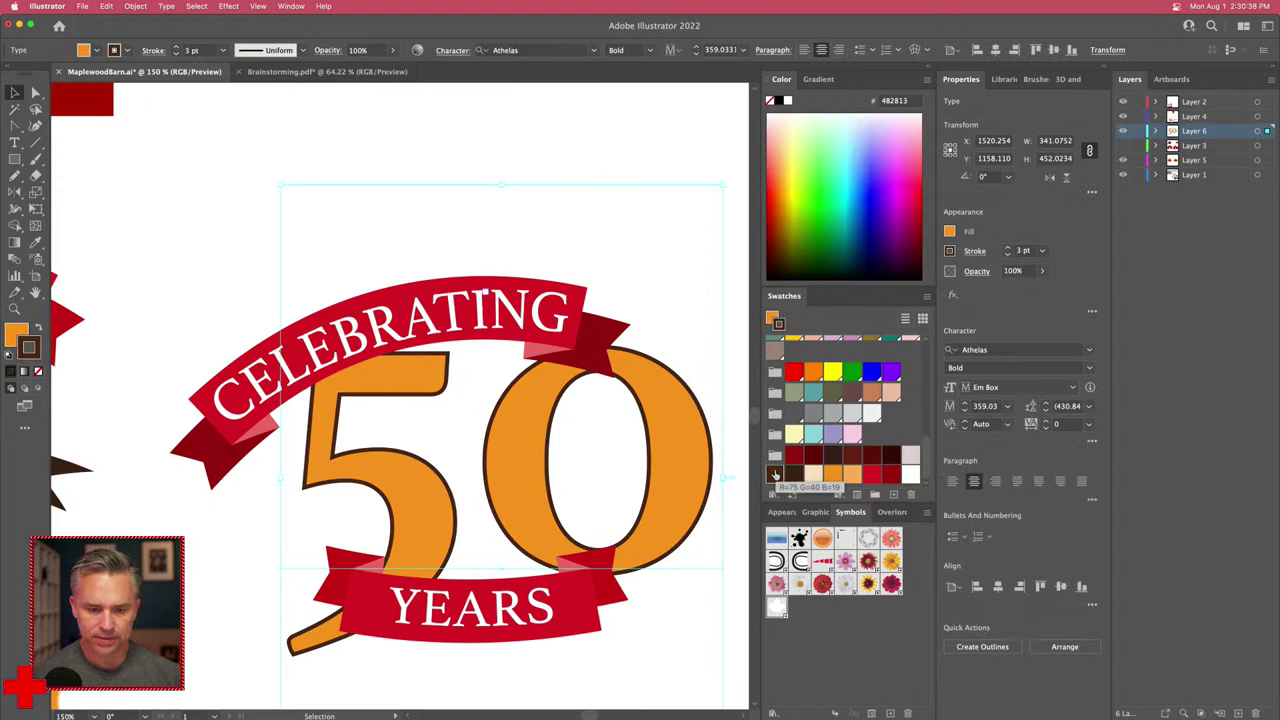
{"action": "left_click", "coordinate": [191, 191]}
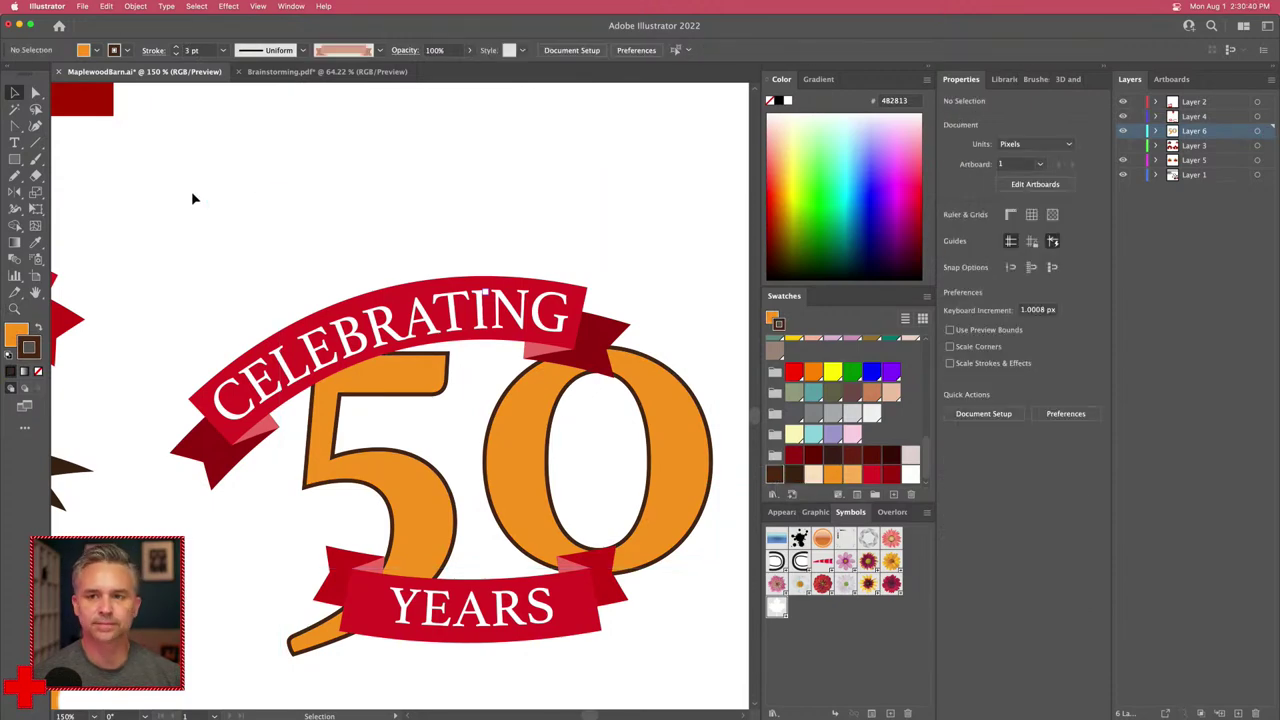
Step: Isolate the YEARS group below the 50 and expand the appearance of its ribbon brush path
{"action": "key", "text": "super+minus"}
{"action": "key", "text": "super+minus"}
{"action": "key", "text": "space"}
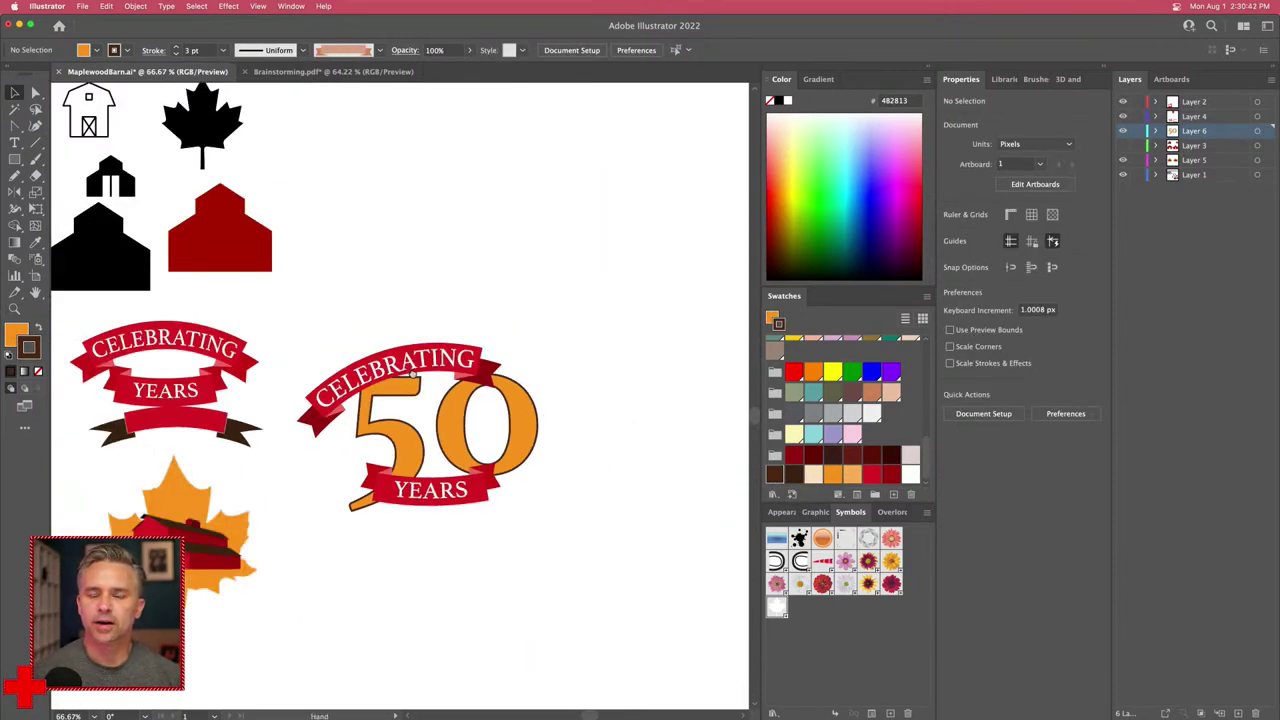
{"action": "left_click_drag", "start_coordinate": [407, 370], "coordinate": [488, 432]}
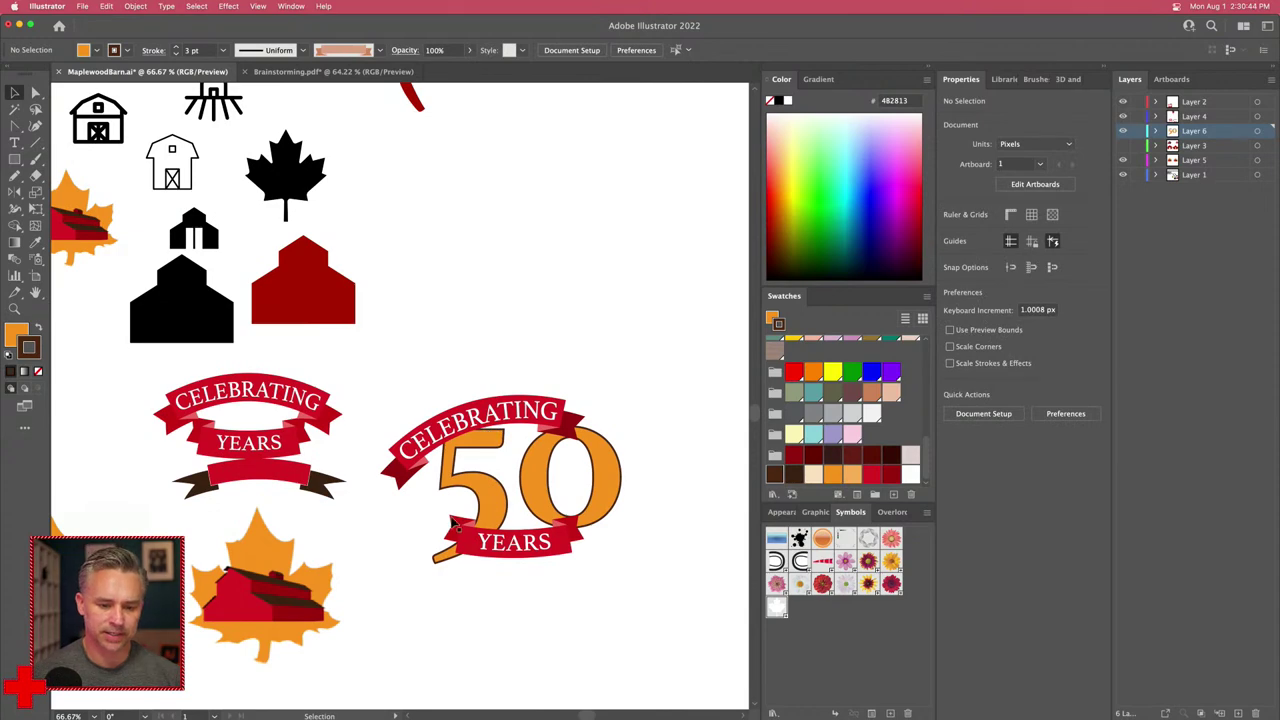
{"action": "left_click", "coordinate": [462, 537]}
{"action": "double_click", "coordinate": [457, 541]}
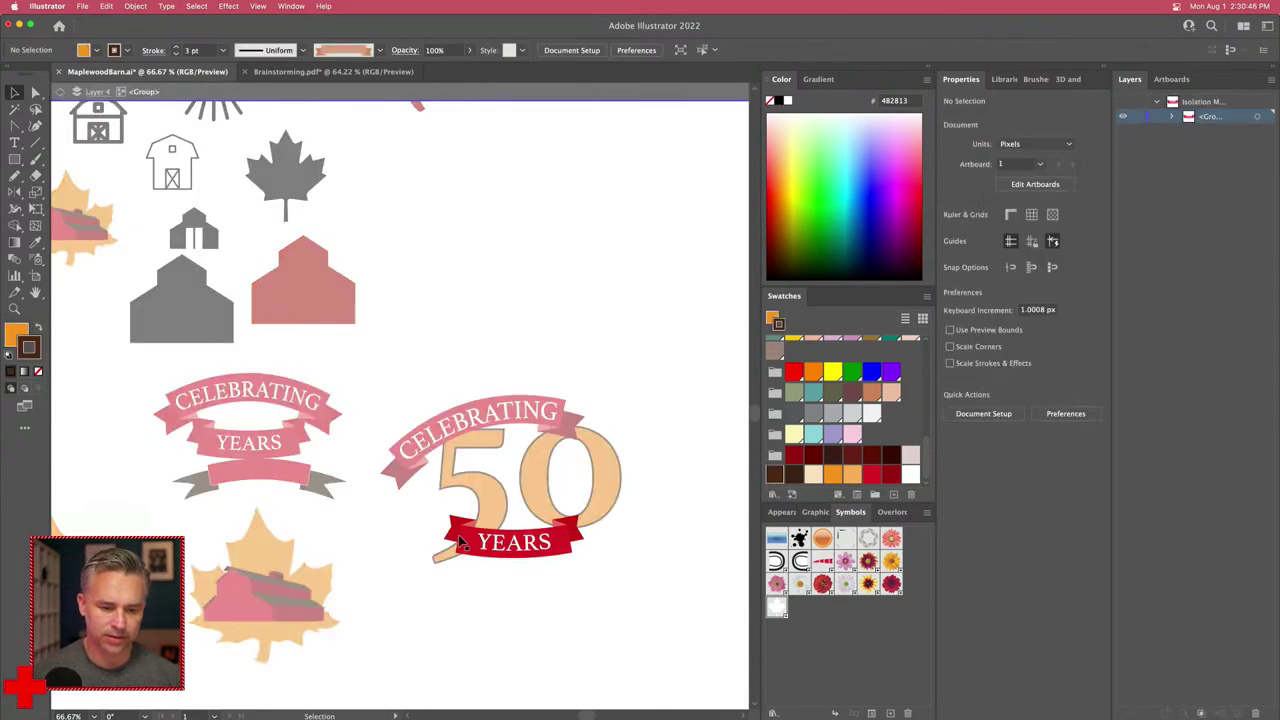
{"action": "key", "text": "super+equal"}
{"action": "key", "text": "super+equal"}
{"action": "left_click_drag", "start_coordinate": [303, 303], "coordinate": [415, 517]}
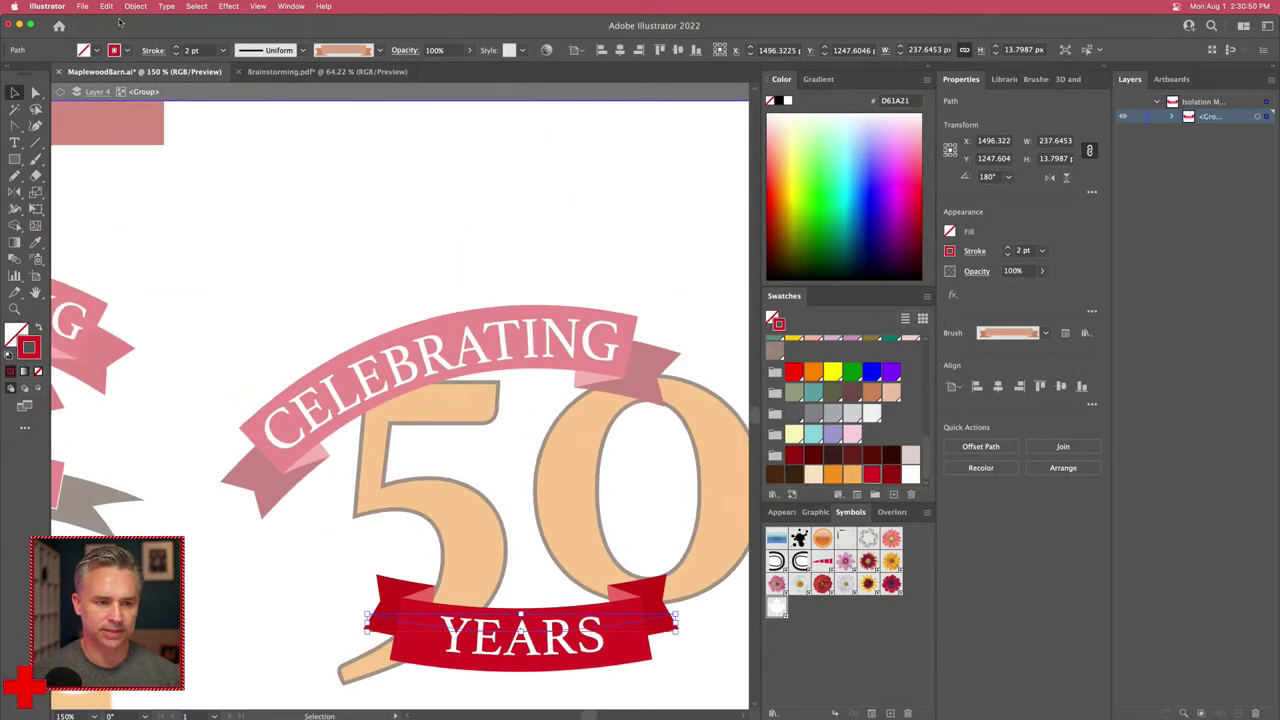
{"action": "left_click", "coordinate": [135, 6]}
{"action": "left_click", "coordinate": [158, 157]}
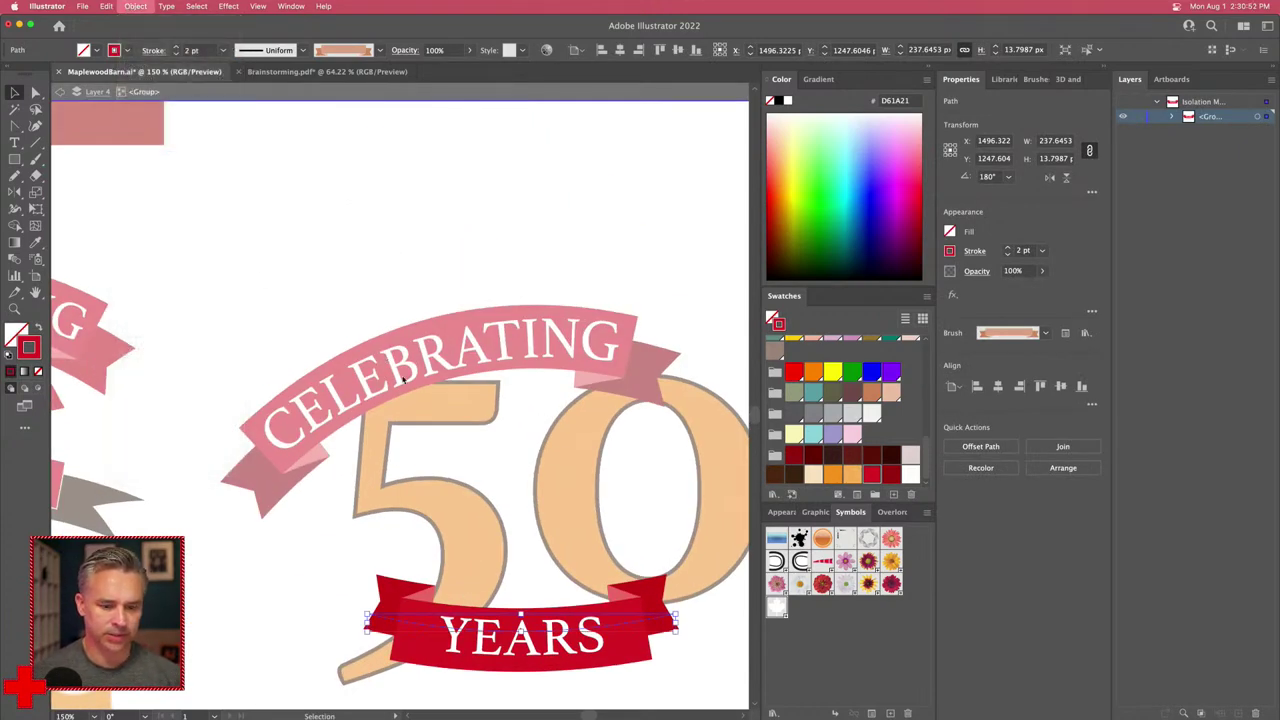
Step: Ungroup the expanded YEARS ribbon into separate parts and deselect them
{"action": "scroll", "coordinate": [320, 455], "scroll_direction": "down", "scroll_amount": 5}
{"action": "scroll", "coordinate": [320, 455], "scroll_direction": "right", "scroll_amount": 3}
{"action": "right_click", "coordinate": [322, 458]}
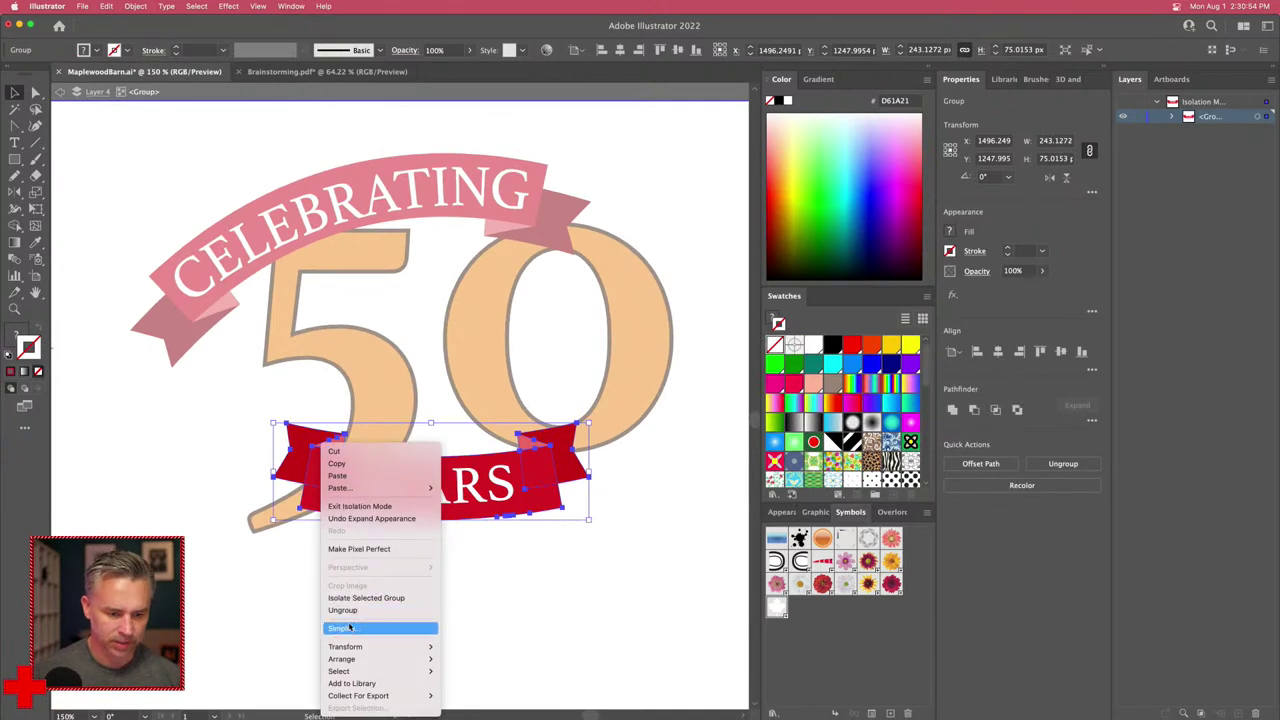
{"action": "left_click", "coordinate": [355, 610]}
{"action": "left_click", "coordinate": [211, 421]}
Step: Fill the YEARS ribbon's left tail with the dark red swatch and exit isolation
{"action": "left_click", "coordinate": [297, 453]}
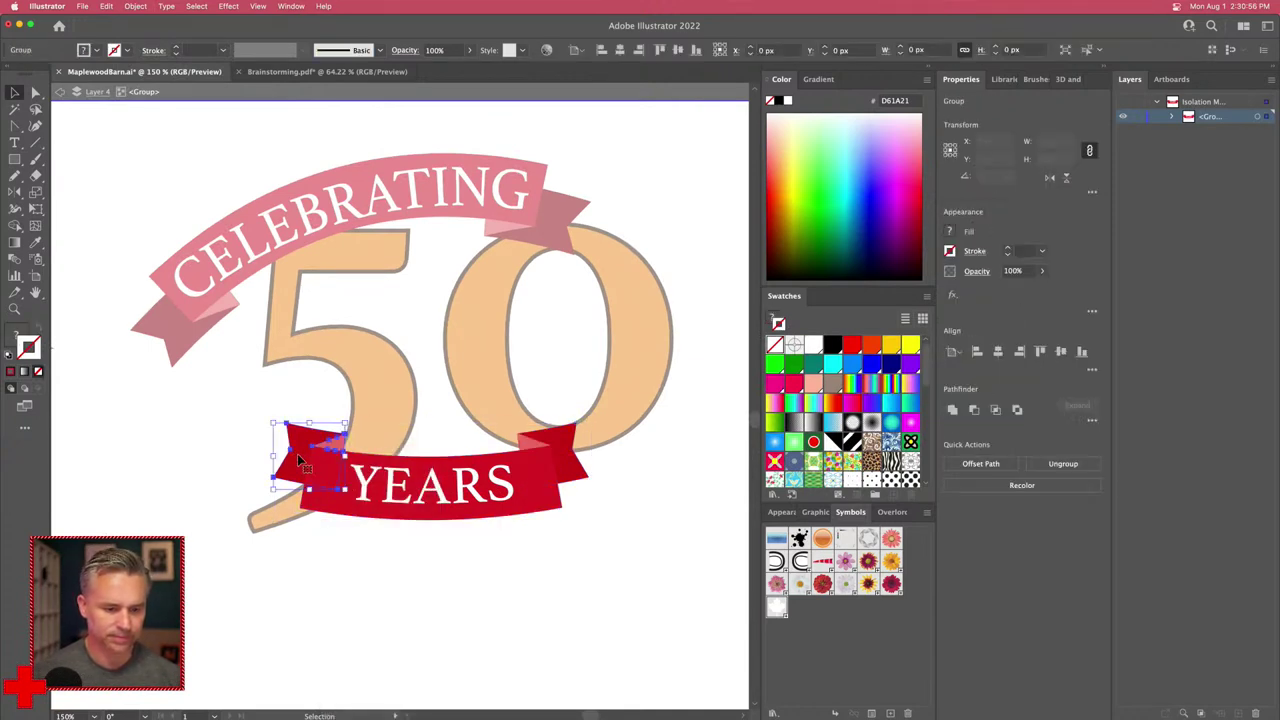
{"action": "double_click", "coordinate": [297, 453]}
{"action": "left_click", "coordinate": [297, 453]}
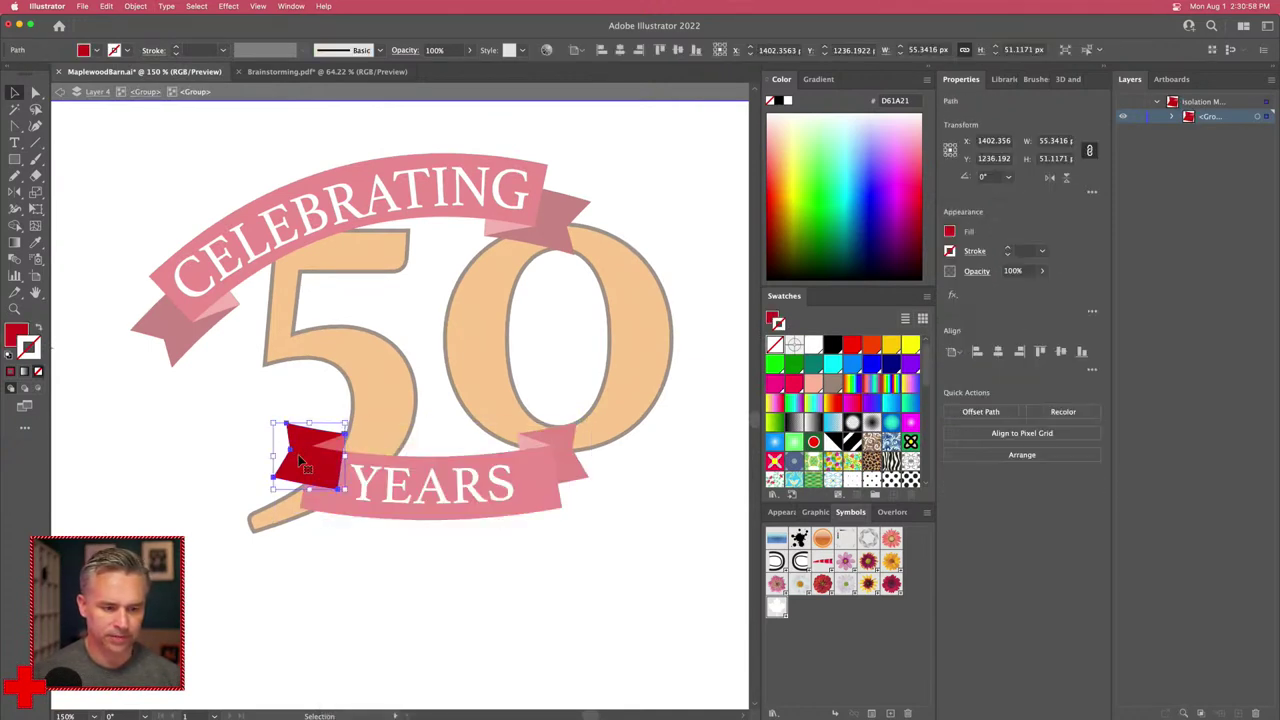
{"action": "scroll", "coordinate": [845, 400], "scroll_direction": "down", "scroll_amount": 5}
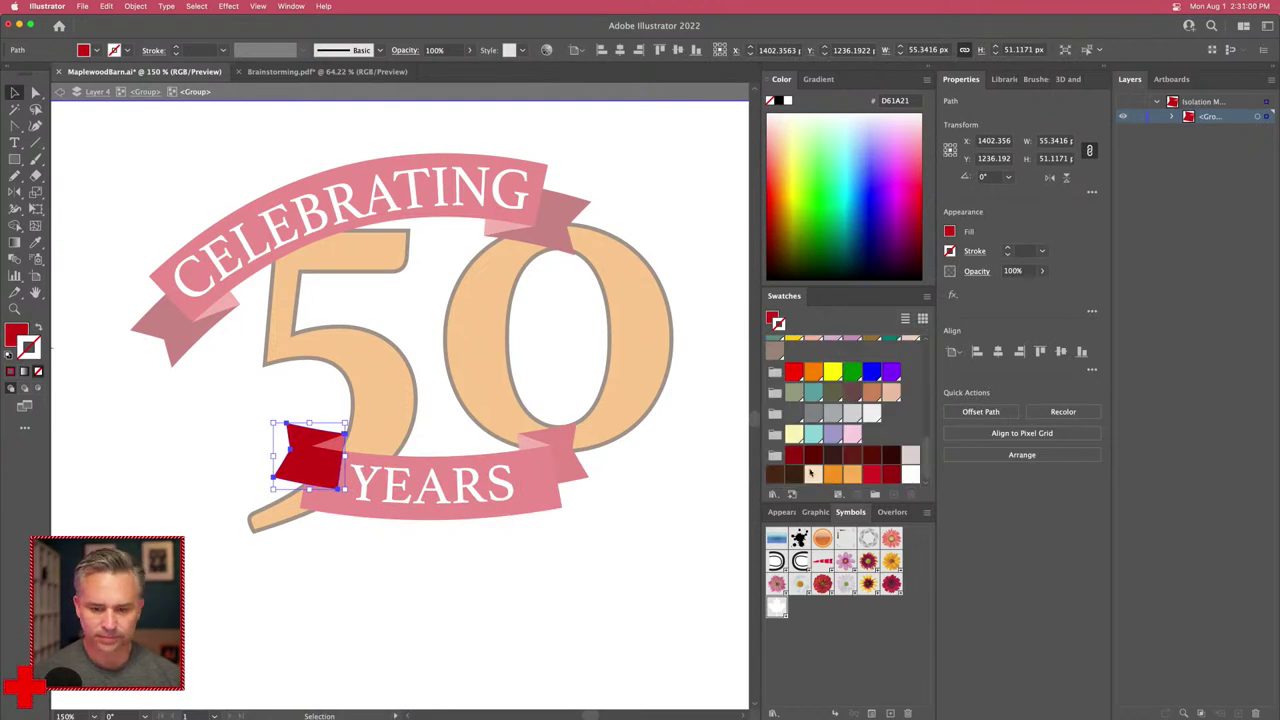
{"action": "left_click", "coordinate": [793, 456]}
{"action": "left_click", "coordinate": [38, 327]}
{"action": "left_click", "coordinate": [38, 371]}
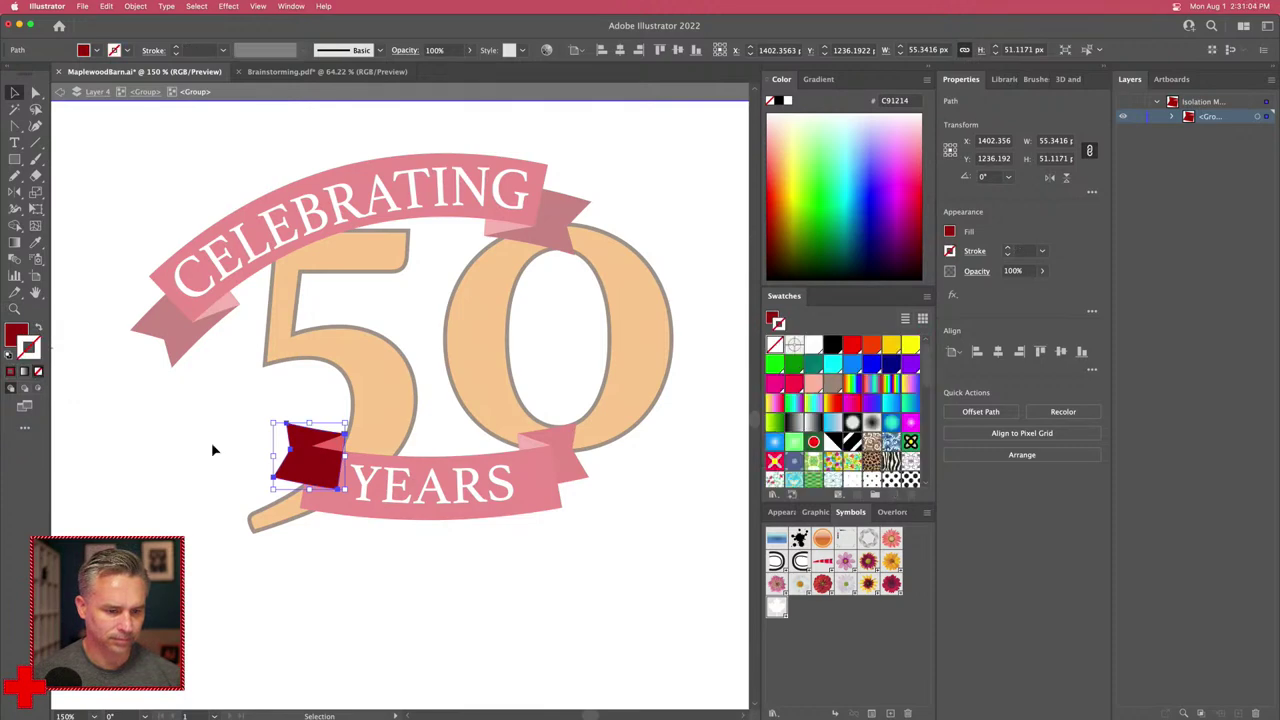
{"action": "left_click", "coordinate": [485, 455]}
{"action": "key", "text": "Escape"}
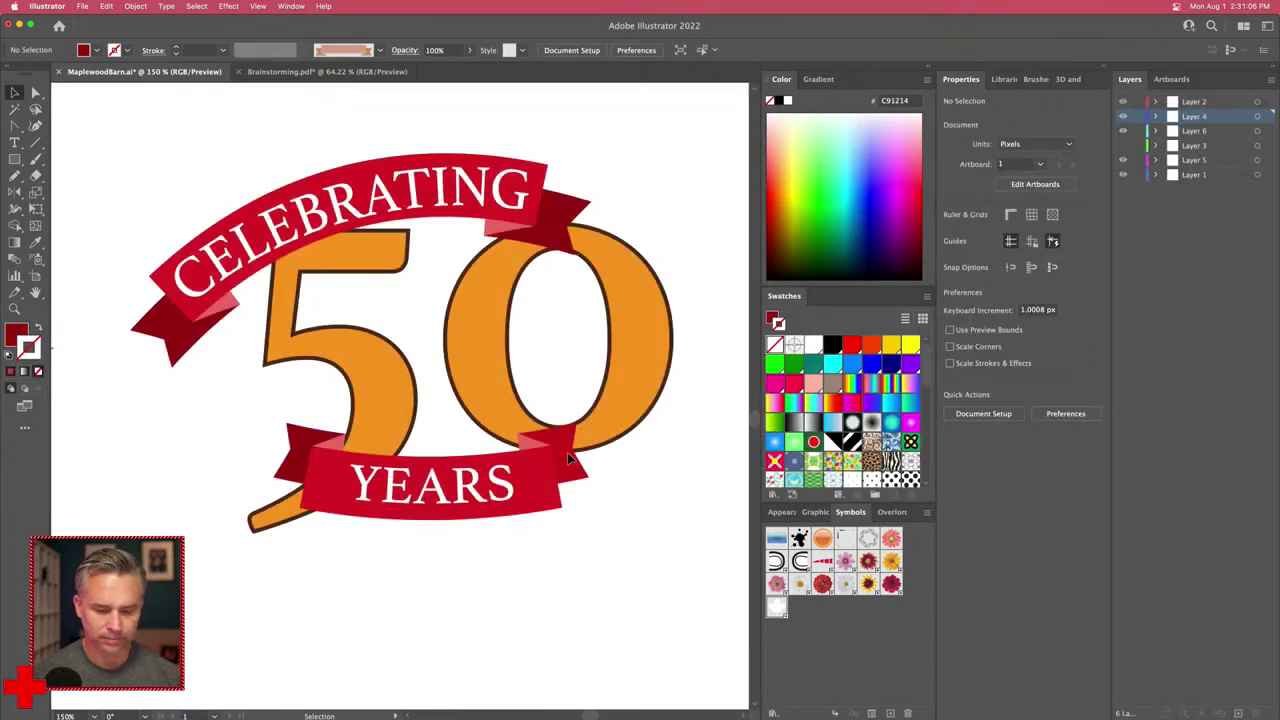
Step: Isolate the YEARS ribbon's right tail, fill it with dark red 950F0E, and exit isolation
{"action": "left_click", "coordinate": [567, 457]}
{"action": "double_click", "coordinate": [567, 462]}
{"action": "left_click", "coordinate": [567, 462]}
{"action": "left_click", "coordinate": [12, 338]}
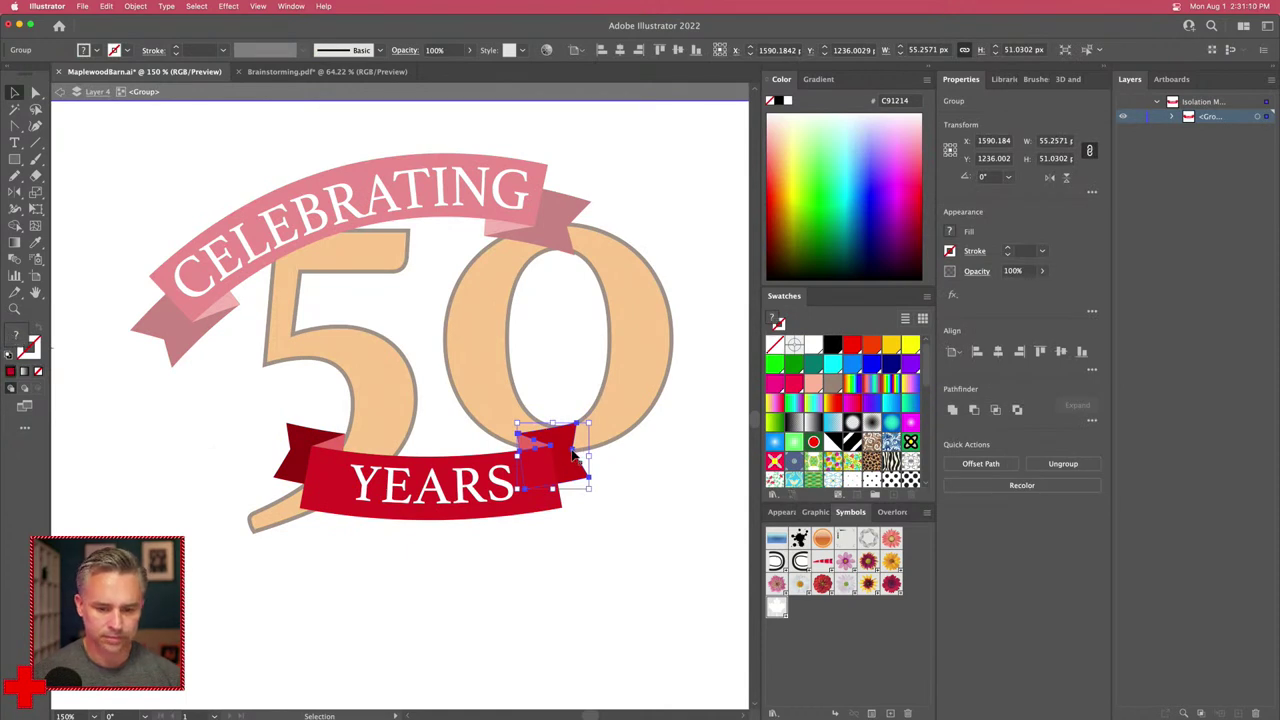
{"action": "double_click", "coordinate": [573, 455]}
{"action": "left_click", "coordinate": [572, 456]}
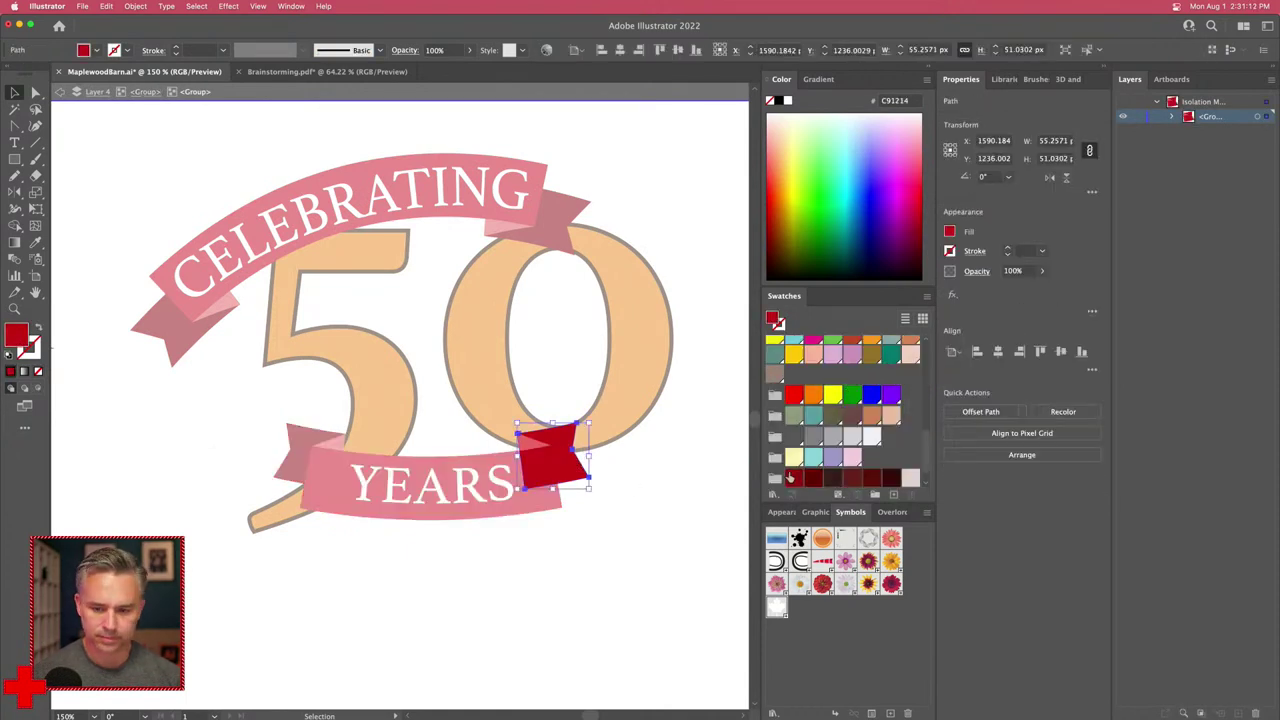
{"action": "left_click", "coordinate": [793, 479]}
{"action": "double_click", "coordinate": [192, 432]}
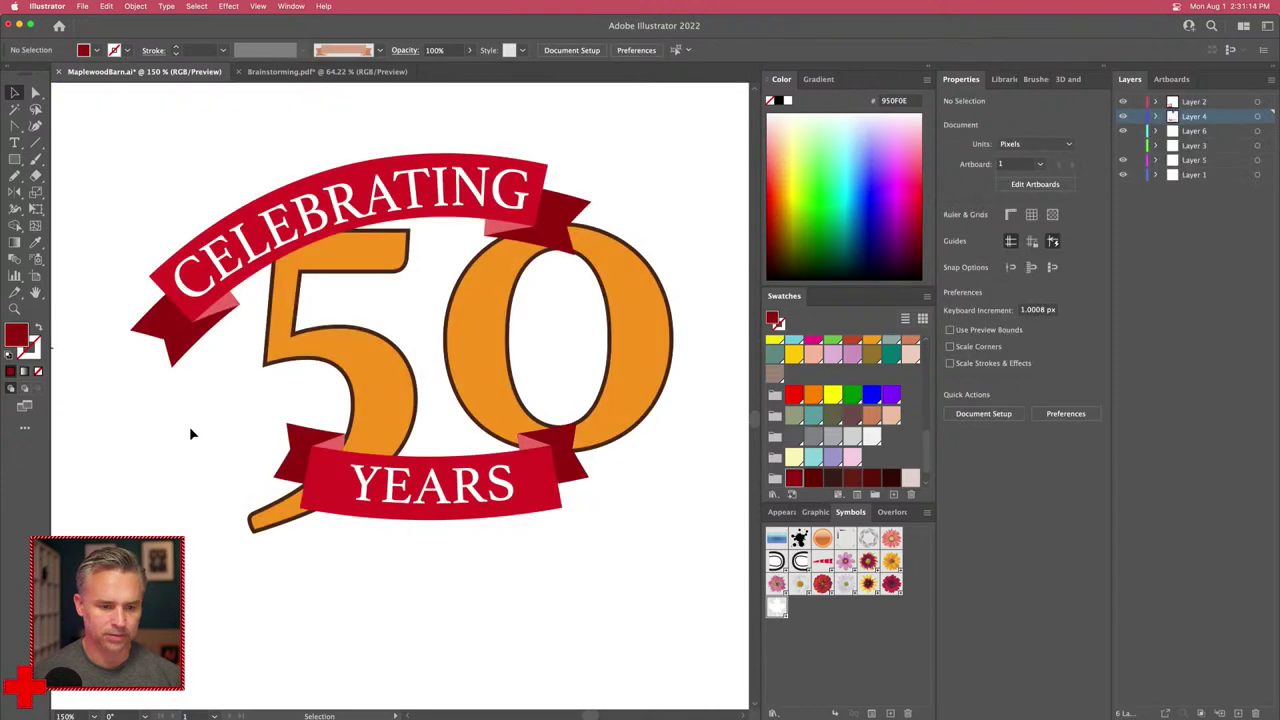
Step: Move the YEARS ribbon up and slightly right so it overlaps the lower part of the 50
{"action": "key", "text": "super+minus"}
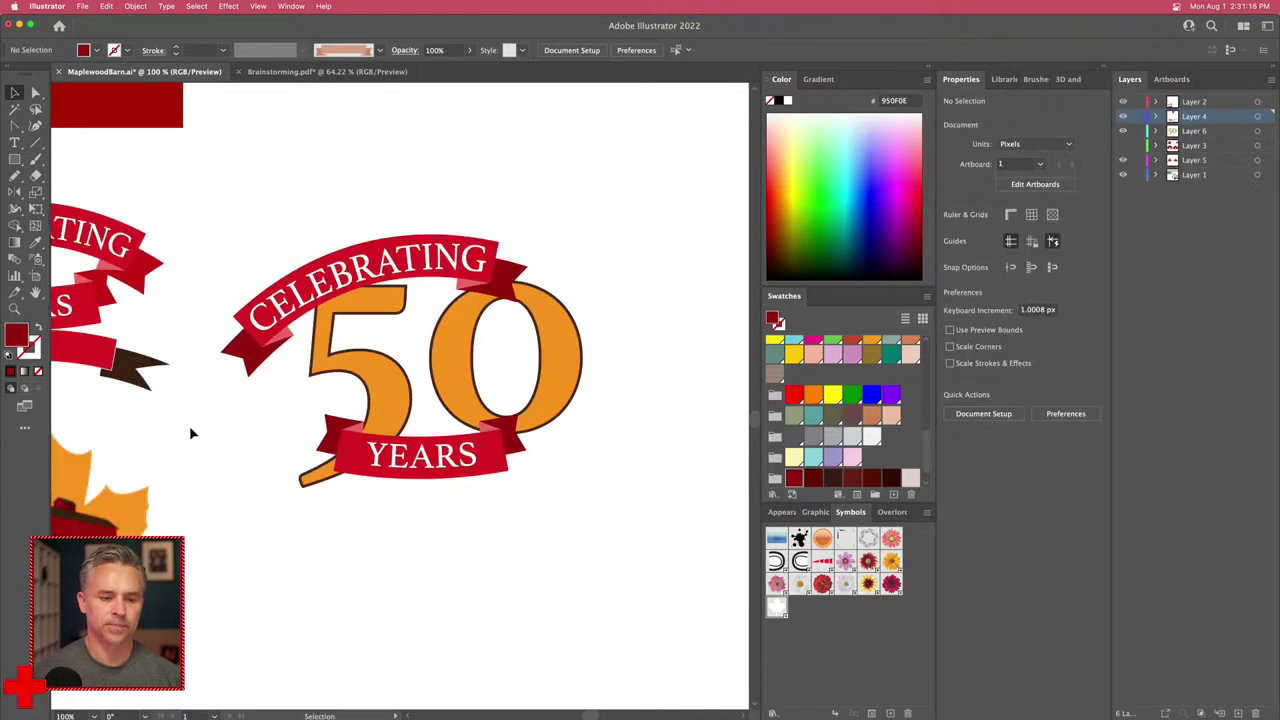
{"action": "scroll", "coordinate": [450, 290], "scroll_direction": "up", "scroll_amount": 2}
{"action": "left_click", "coordinate": [460, 288]}
{"action": "left_click", "coordinate": [430, 303]}
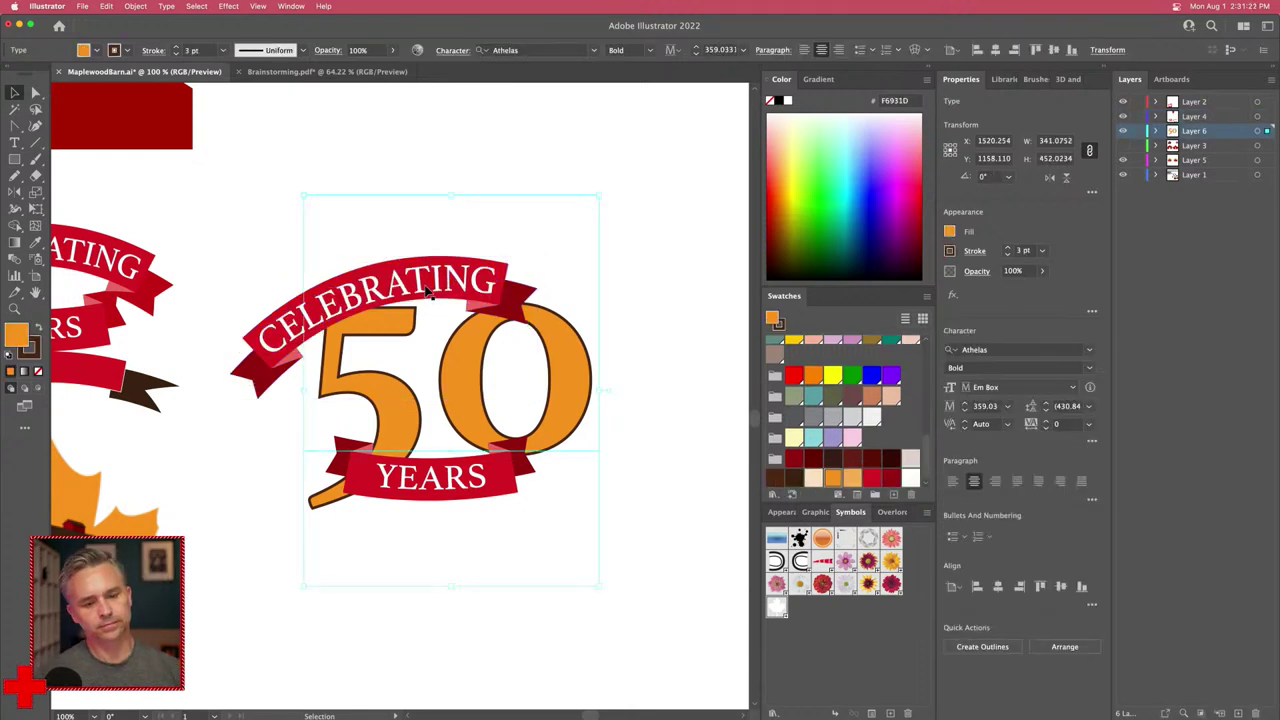
{"action": "key", "text": "super+minus"}
{"action": "scroll", "coordinate": [440, 277], "scroll_direction": "up", "scroll_amount": 2}
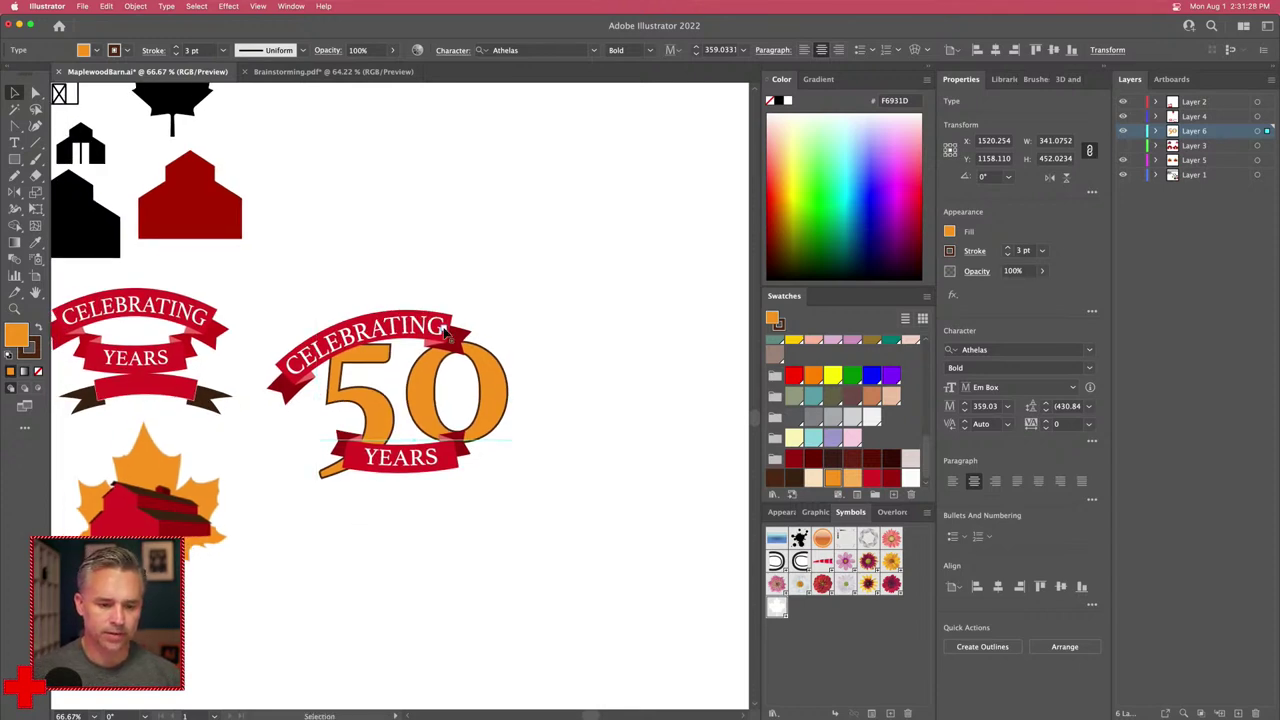
{"action": "left_click", "coordinate": [388, 468]}
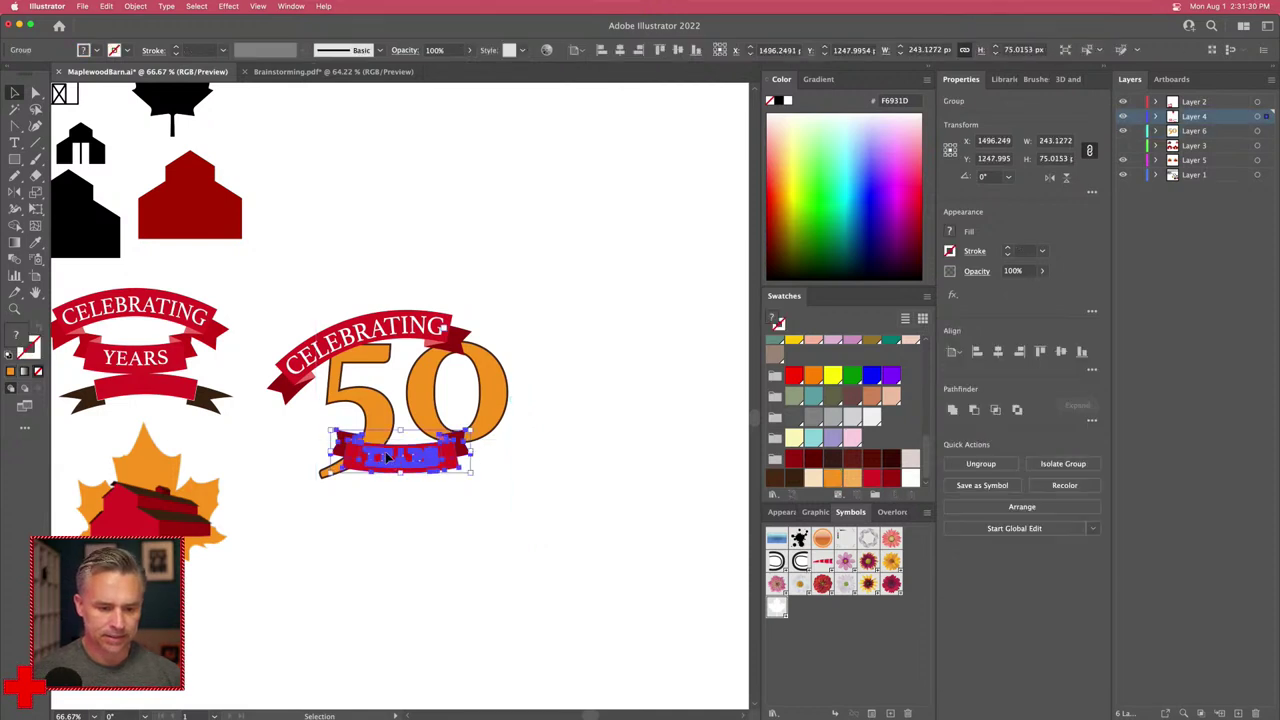
{"action": "left_click_drag", "start_coordinate": [357, 452], "coordinate": [365, 424]}
{"action": "left_click", "coordinate": [365, 424]}
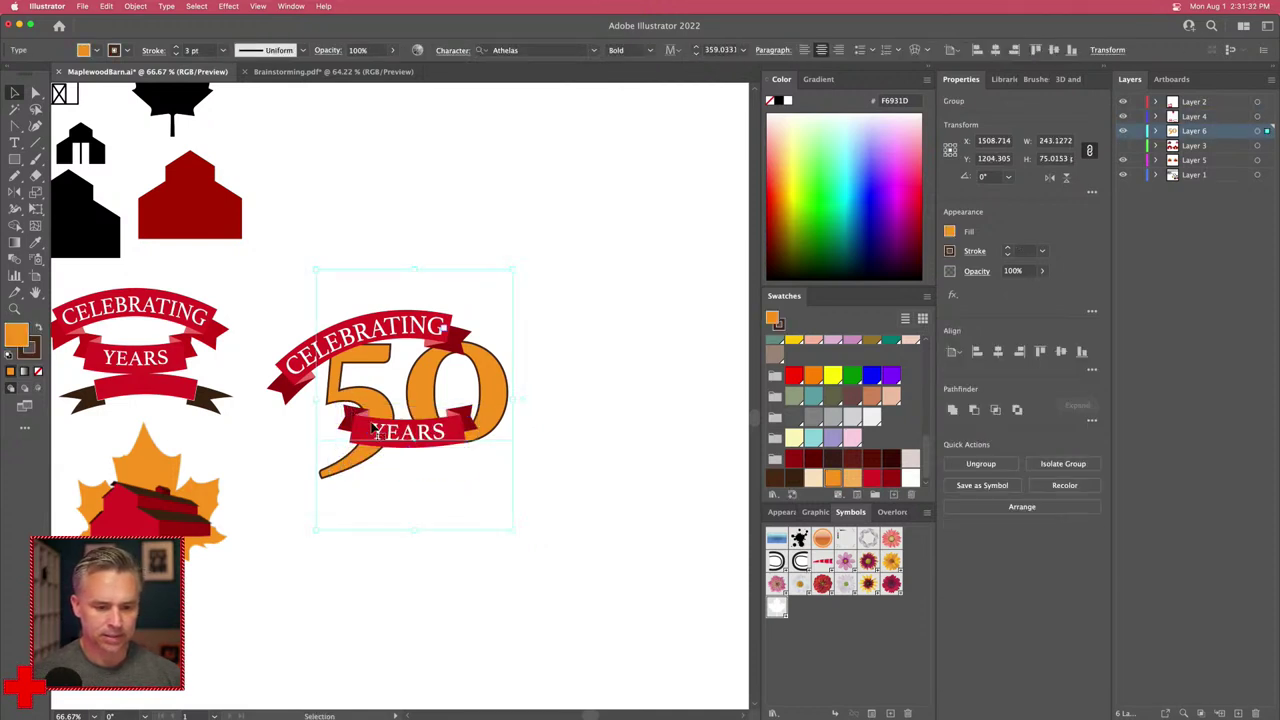
Step: Rotate the CELEBRATING ribbon clockwise so it arches more evenly, and position it centrally across the top of the 50
{"action": "mouse_move", "coordinate": [360, 333]}
{"action": "left_mouse_down"}
{"action": "mouse_move", "coordinate": [392, 316]}
{"action": "mouse_move", "coordinate": [380, 326]}
{"action": "left_mouse_up"}
{"action": "left_click_drag", "start_coordinate": [283, 298], "coordinate": [290, 283]}
{"action": "left_click_drag", "start_coordinate": [377, 332], "coordinate": [388, 324]}
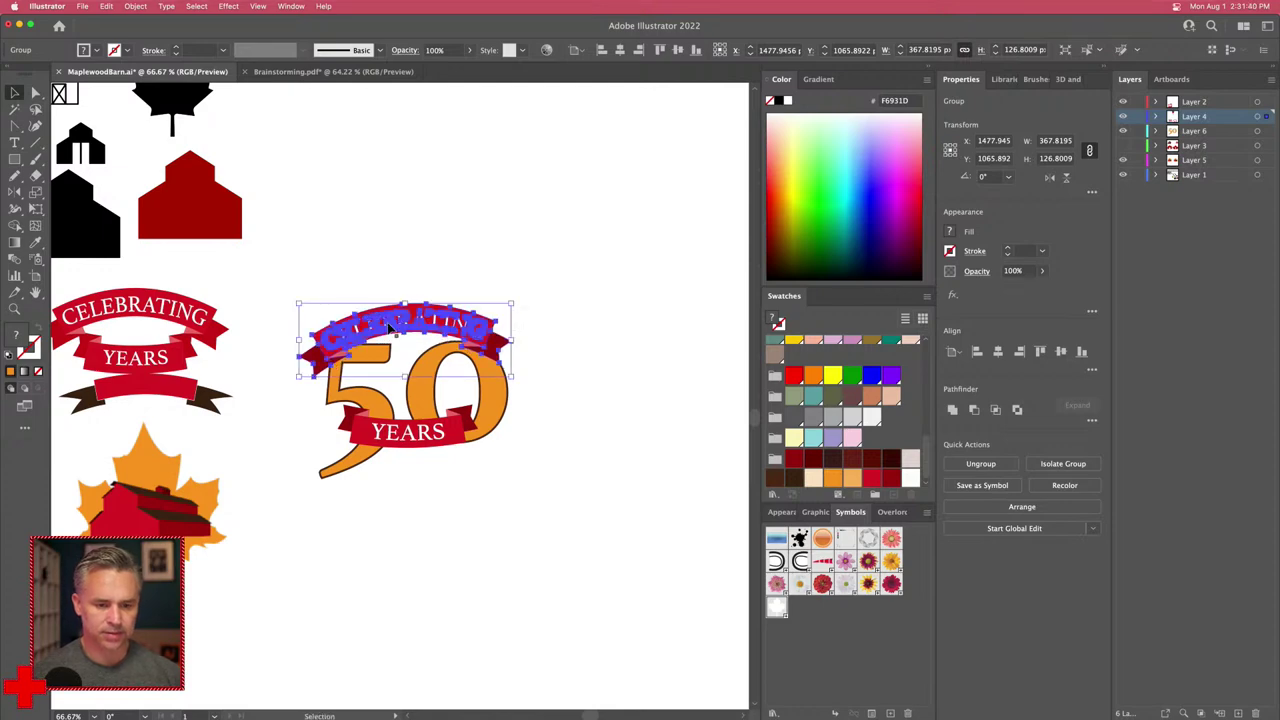
{"action": "key", "text": "super+equal"}
{"action": "key", "text": "super+equal"}
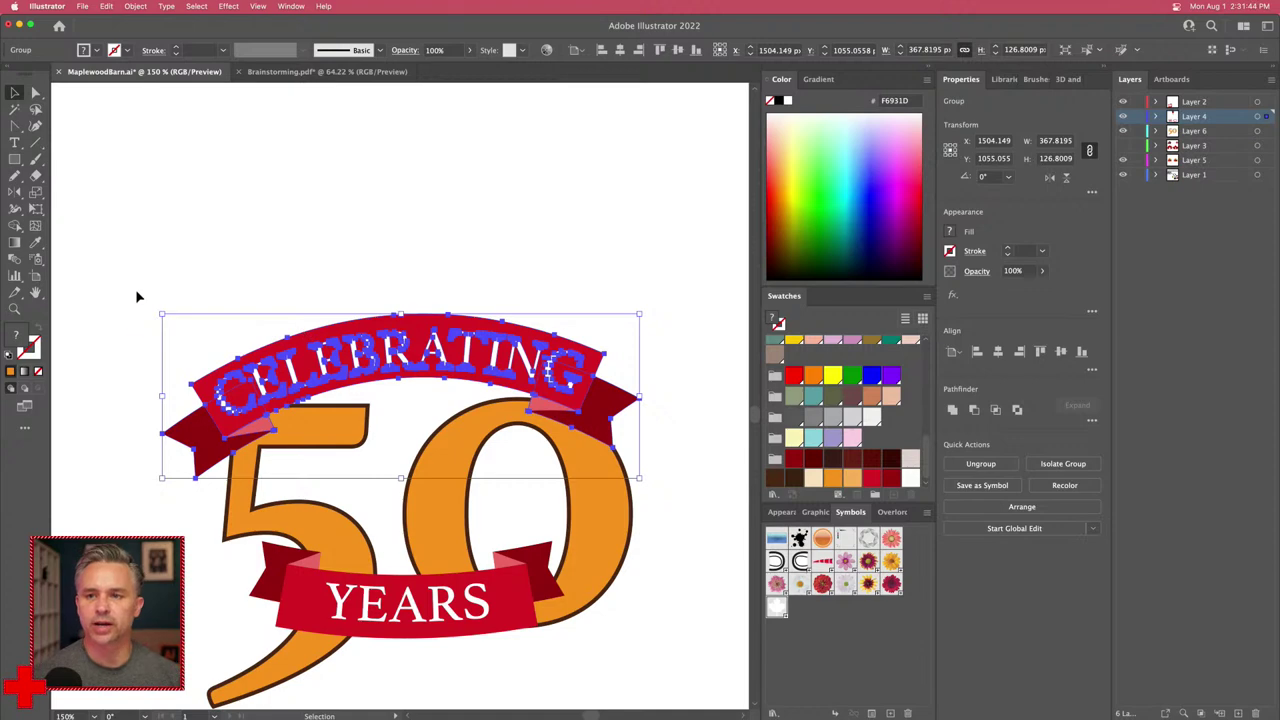
Step: Ungroup the CELEBRATING banner and the YEARS banner to separate their lettering from their ribbons
{"action": "right_click", "coordinate": [361, 358]}
{"action": "left_click", "coordinate": [409, 512]}
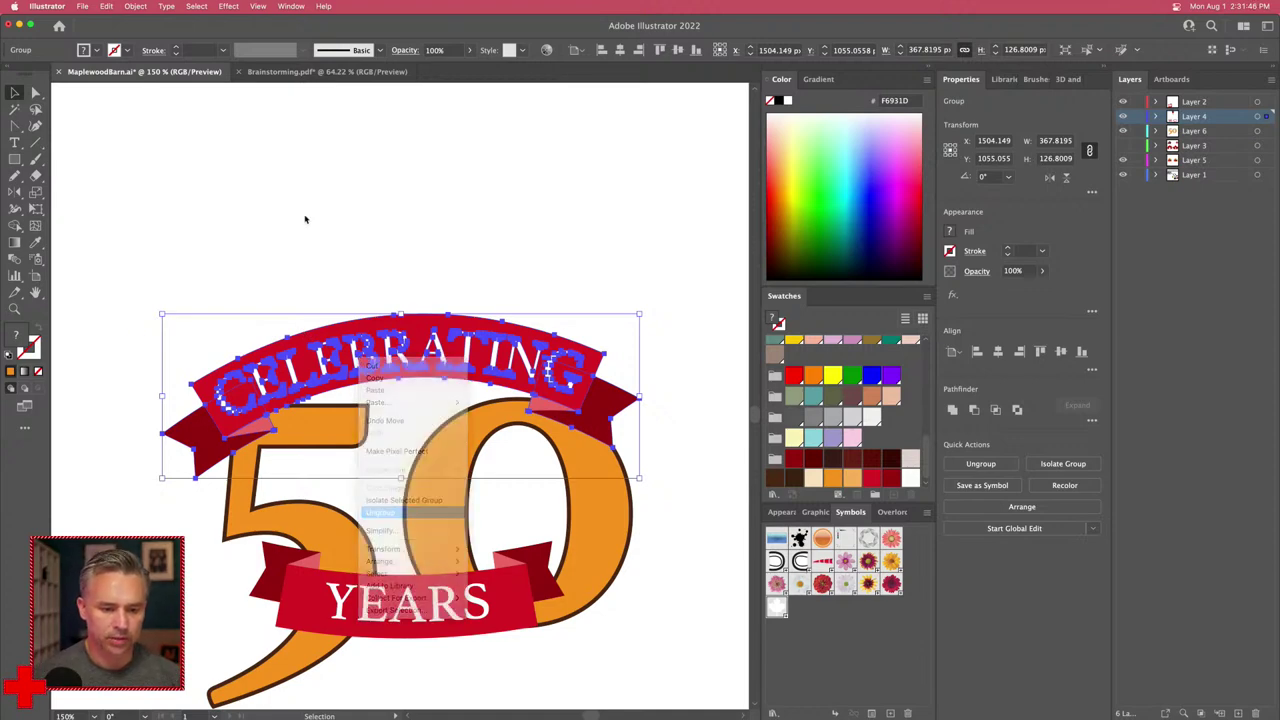
{"action": "left_click", "coordinate": [306, 217]}
{"action": "left_click", "coordinate": [420, 605]}
{"action": "right_click", "coordinate": [374, 604]}
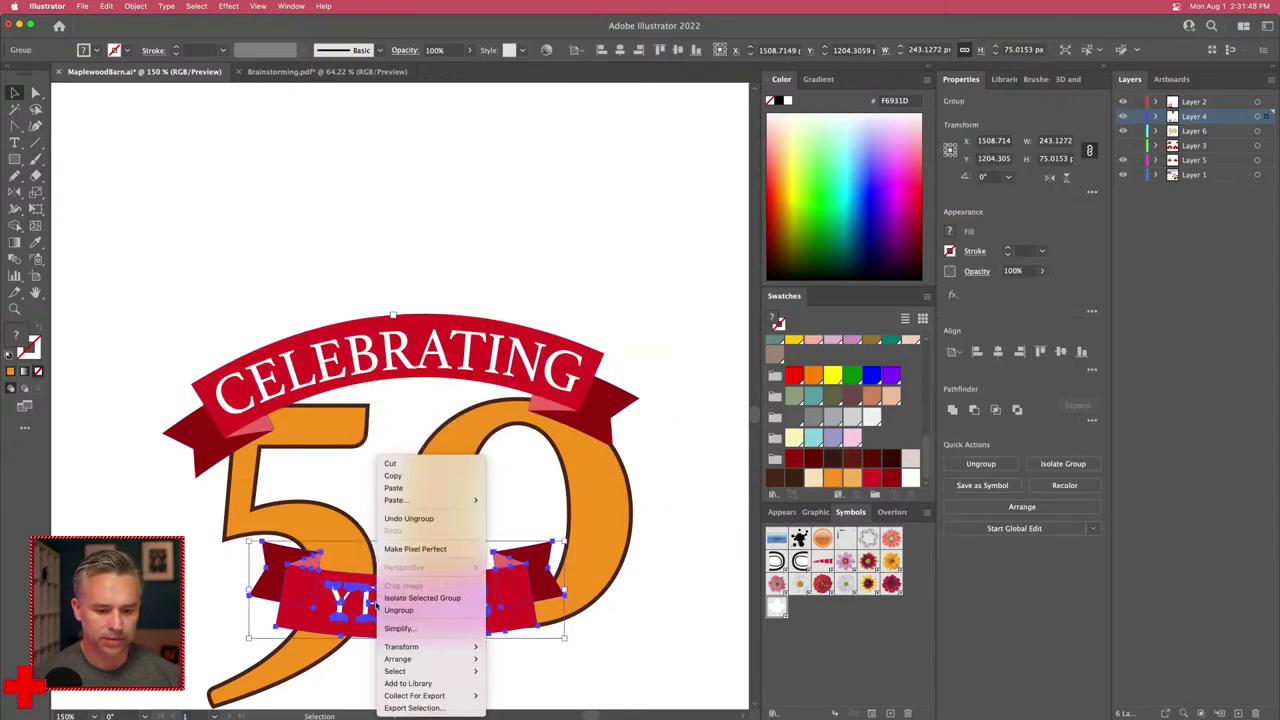
{"action": "left_click", "coordinate": [398, 610]}
{"action": "left_click", "coordinate": [243, 257]}
{"action": "scroll", "coordinate": [525, 207], "scroll_direction": "down", "scroll_amount": 3}
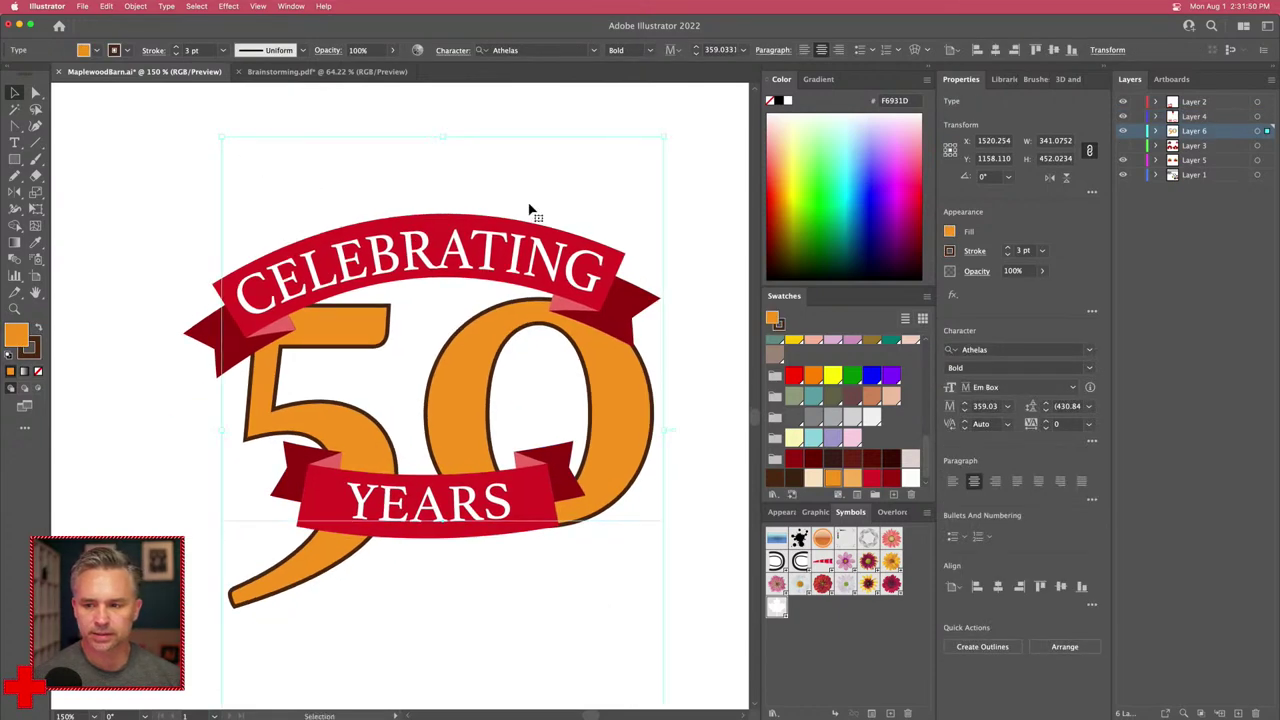
Step: Gather the whole emblem in place on Layer 6 with the other layers hidden, and expand that layer's contents
{"action": "left_click", "coordinate": [97, 203]}
{"action": "left_click_drag", "start_coordinate": [160, 177], "coordinate": [673, 619]}
{"action": "key", "text": "a"}
{"action": "key", "text": "Delete"}
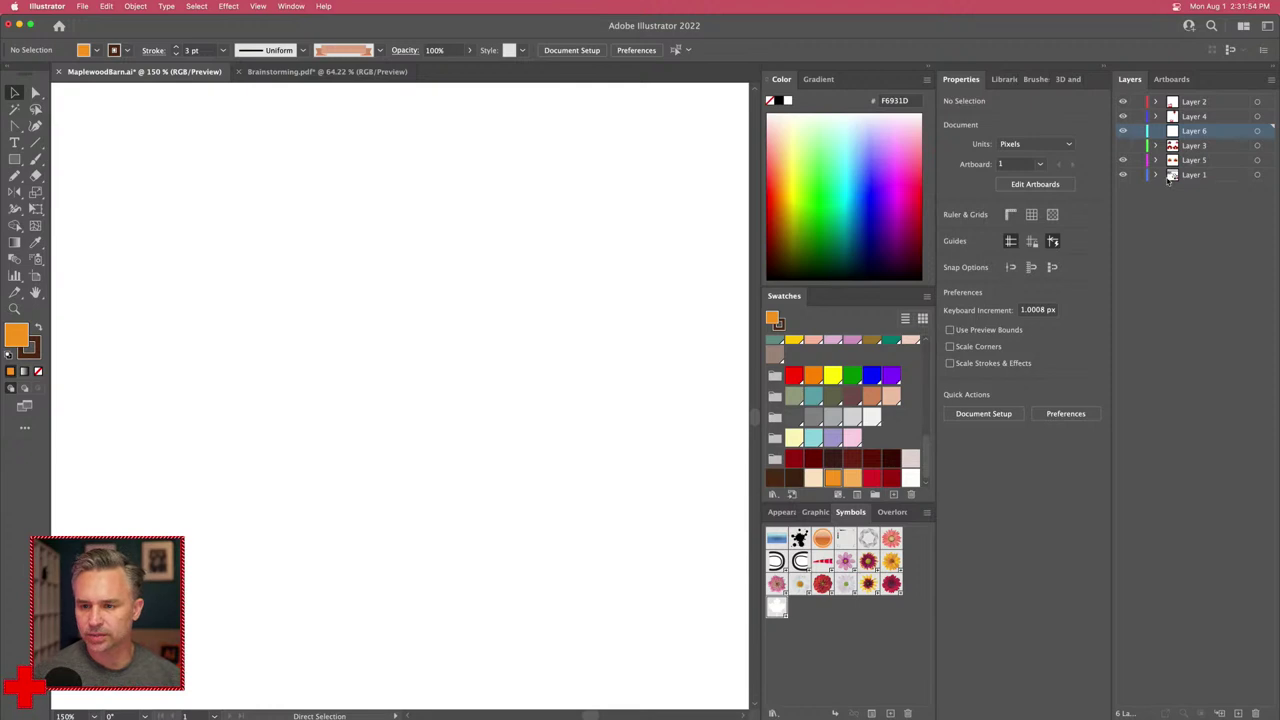
{"action": "key", "text": "super+z"}
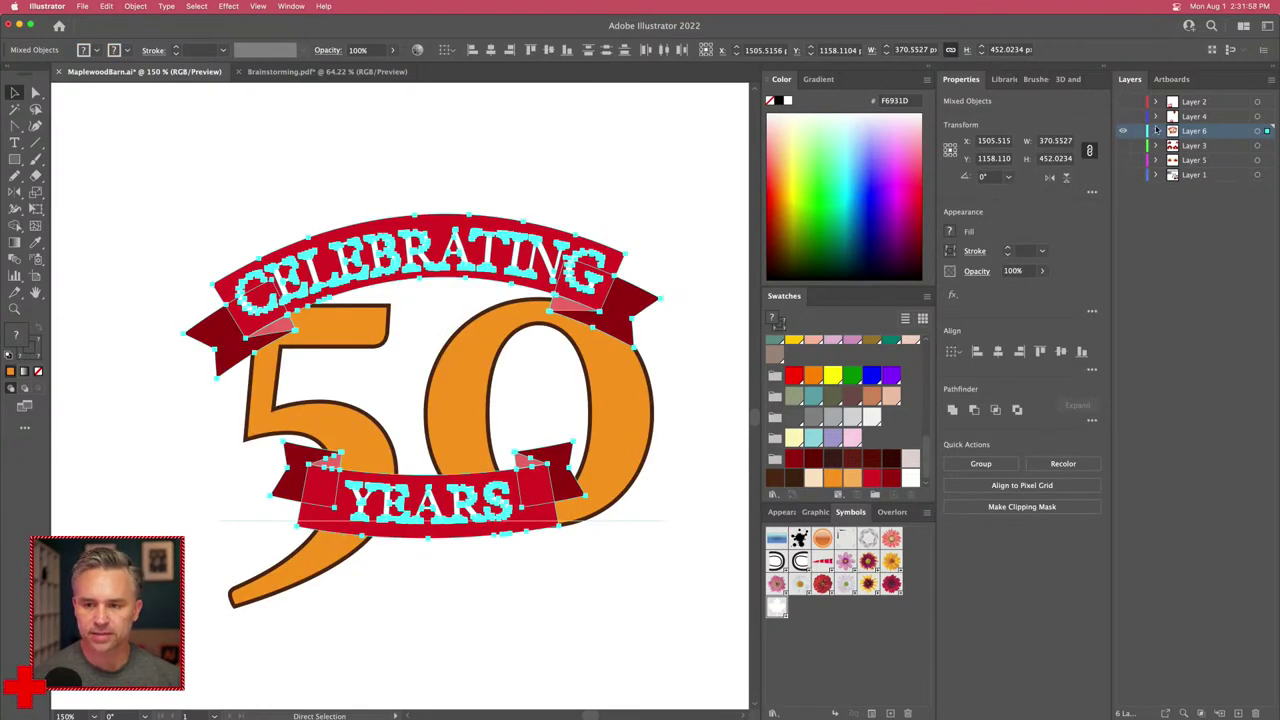
{"action": "left_click", "coordinate": [1156, 131]}
{"action": "key", "text": "v"}
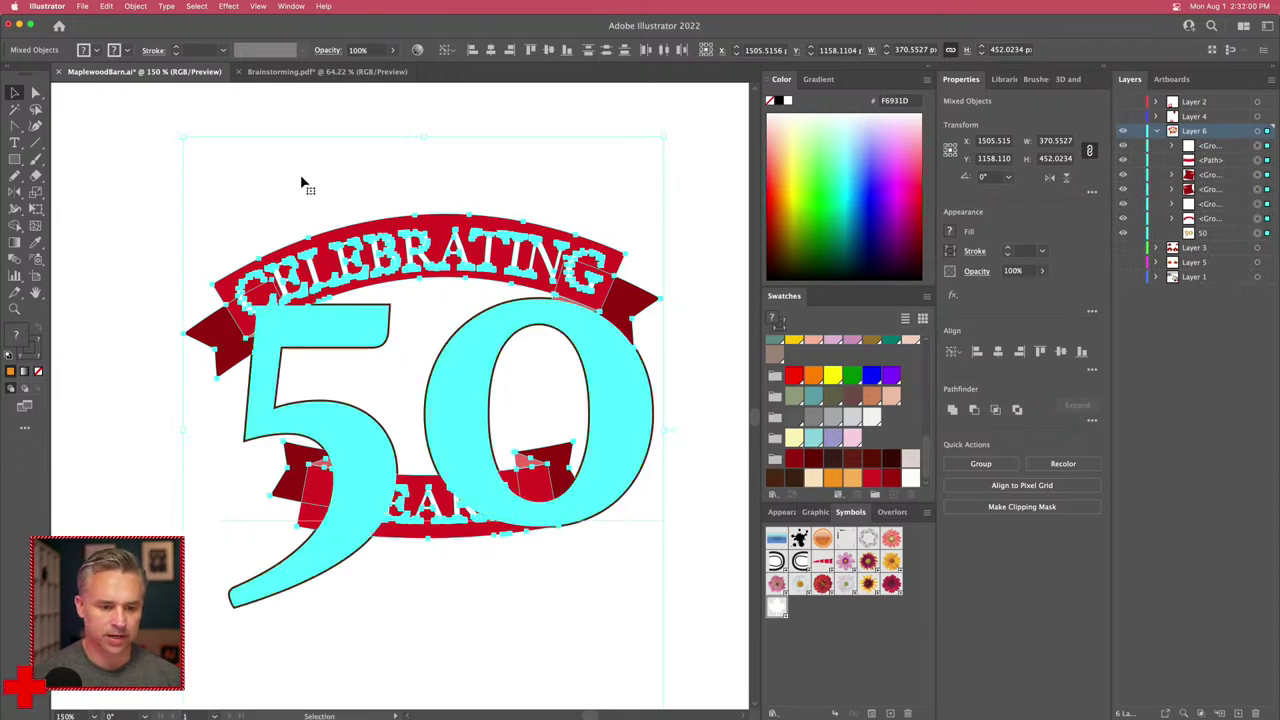
{"action": "left_click", "coordinate": [140, 368]}
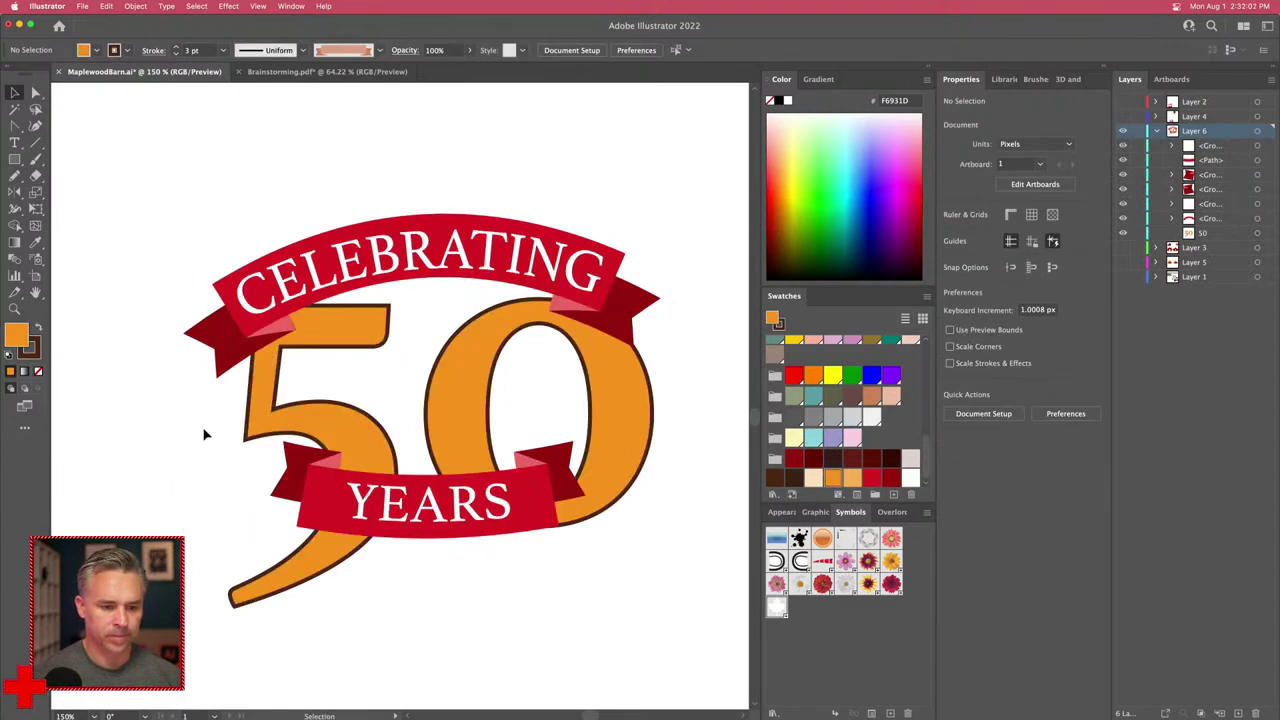
Step: Convert the 50 text to outlines and deselect it
{"action": "left_click", "coordinate": [305, 425]}
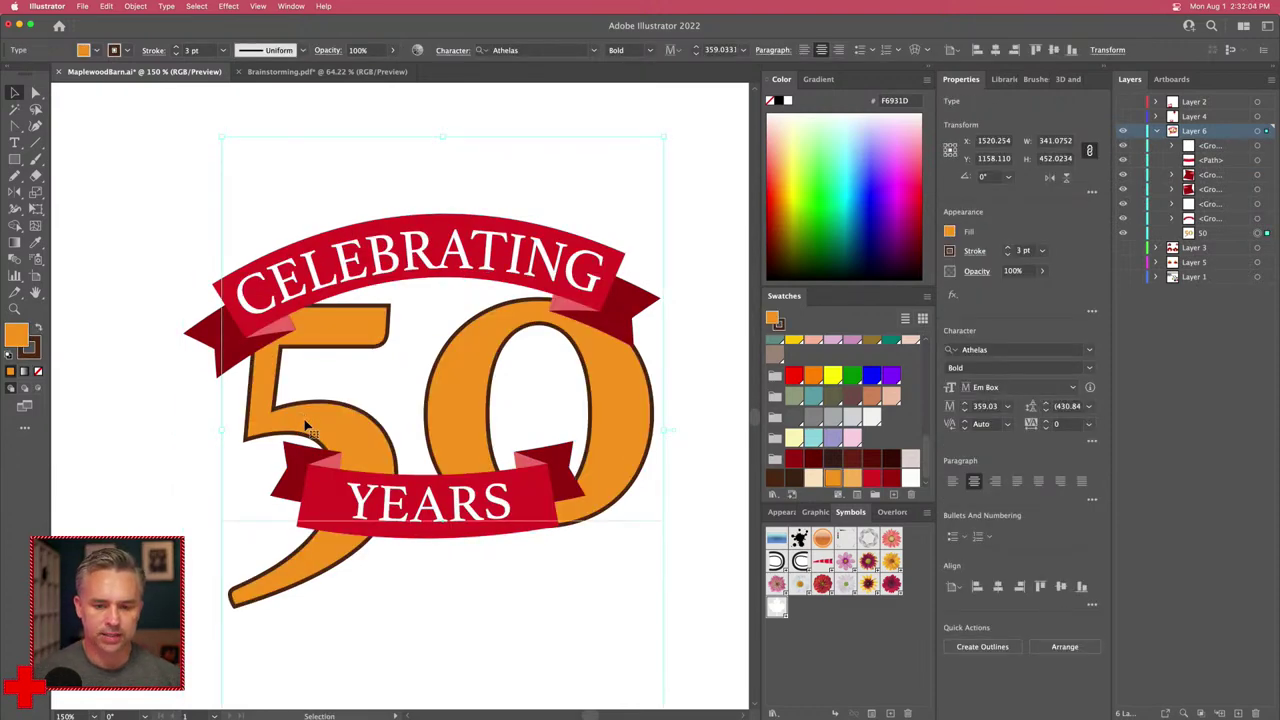
{"action": "right_click", "coordinate": [306, 425]}
{"action": "left_click", "coordinate": [338, 536]}
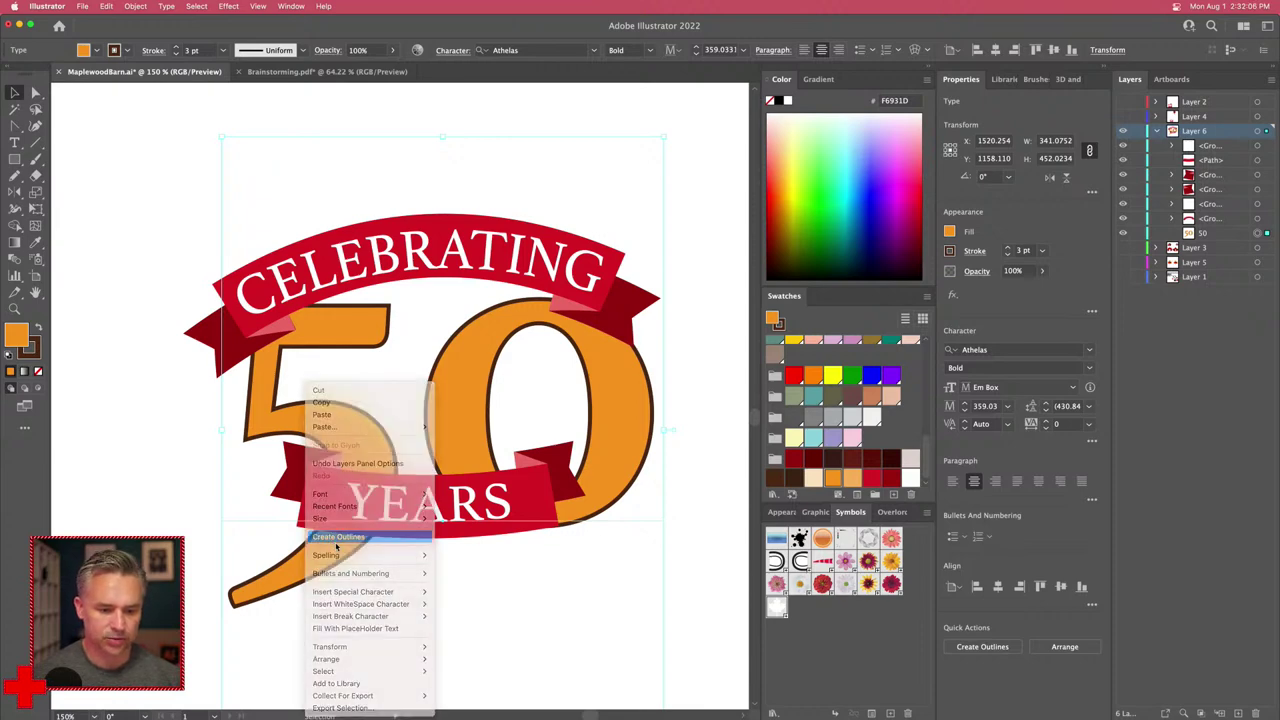
{"action": "left_click", "coordinate": [152, 352]}
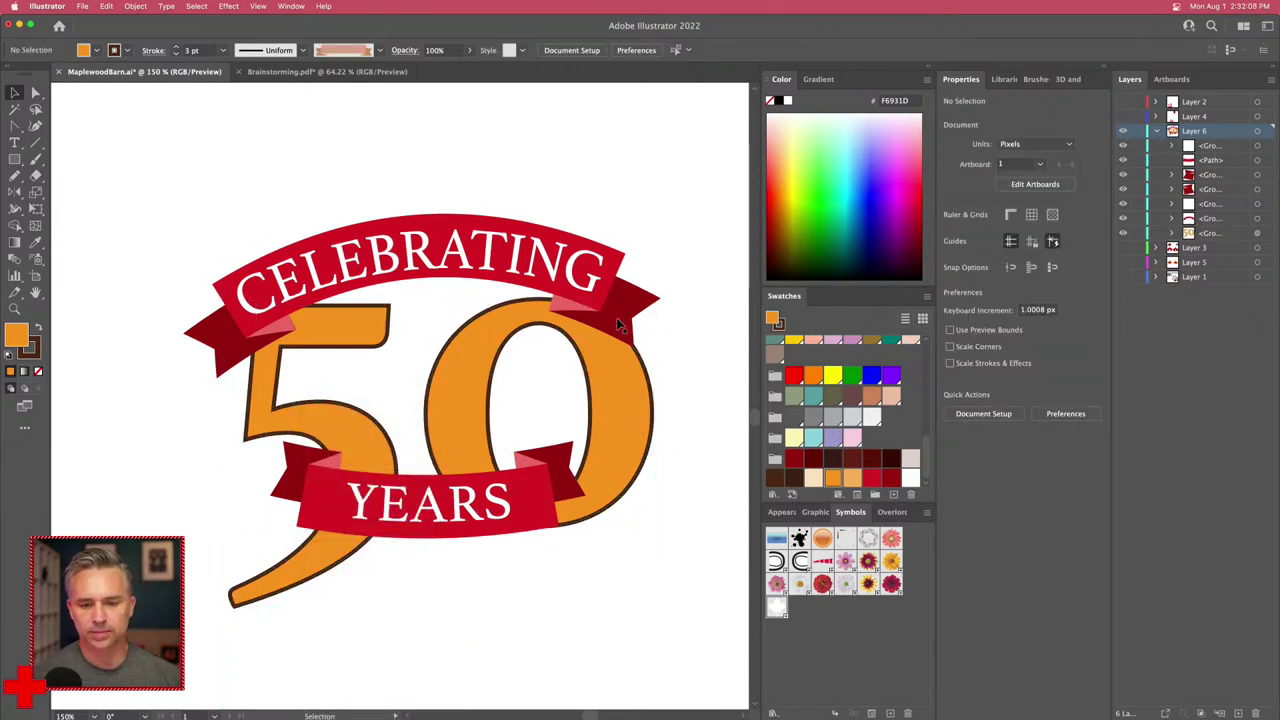
Step: Ungroup the CELEBRATING ribbon into separate paths and deselect them
{"action": "left_click", "coordinate": [578, 282]}
{"action": "right_click", "coordinate": [578, 282]}
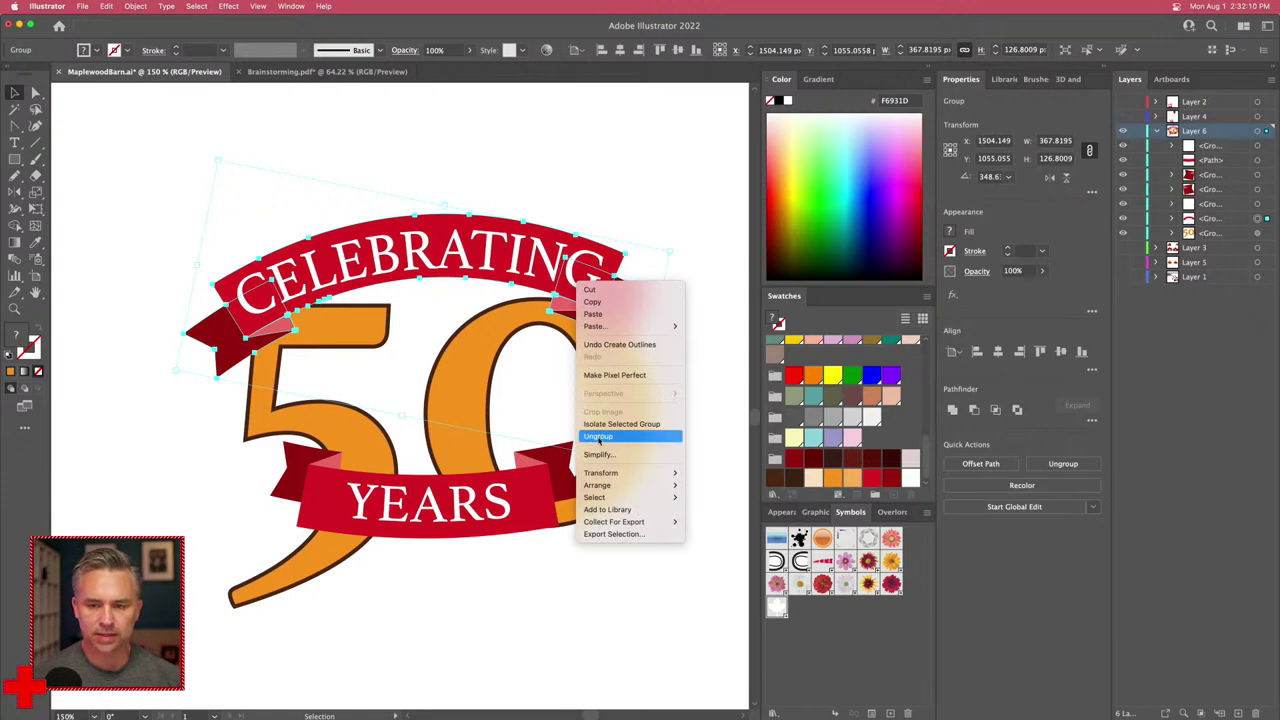
{"action": "left_click", "coordinate": [598, 436]}
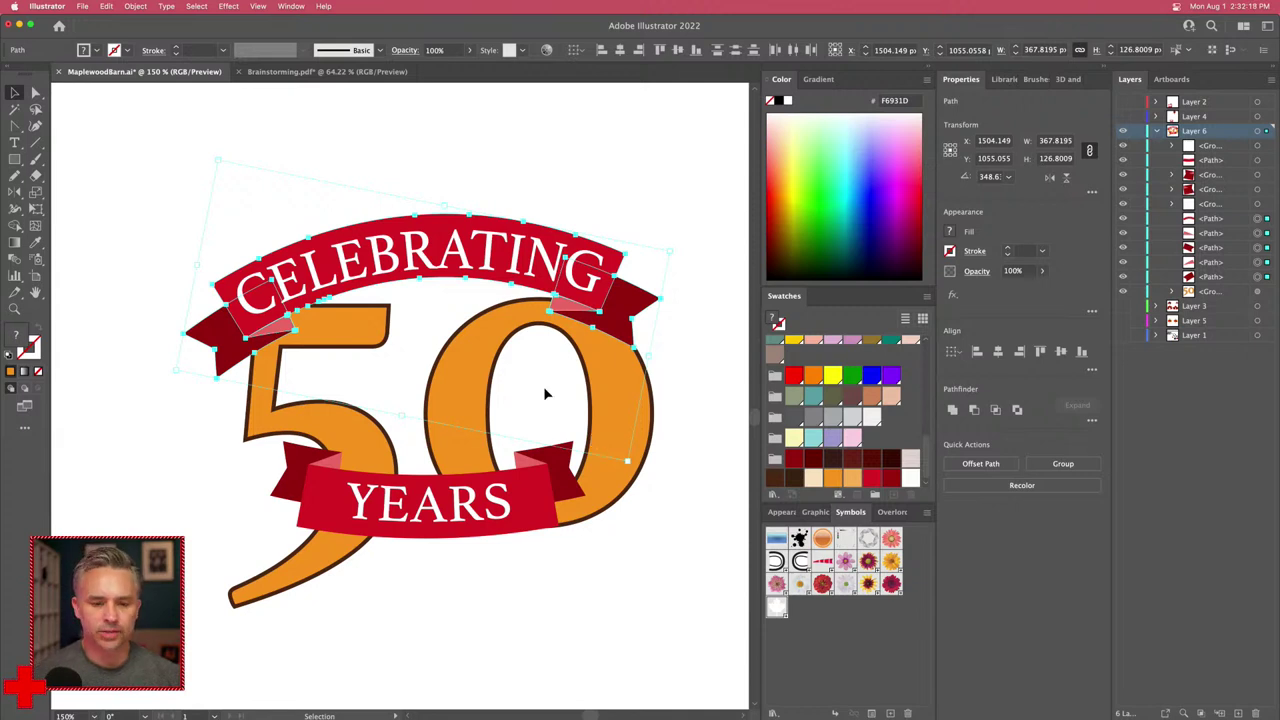
{"action": "right_click", "coordinate": [364, 254]}
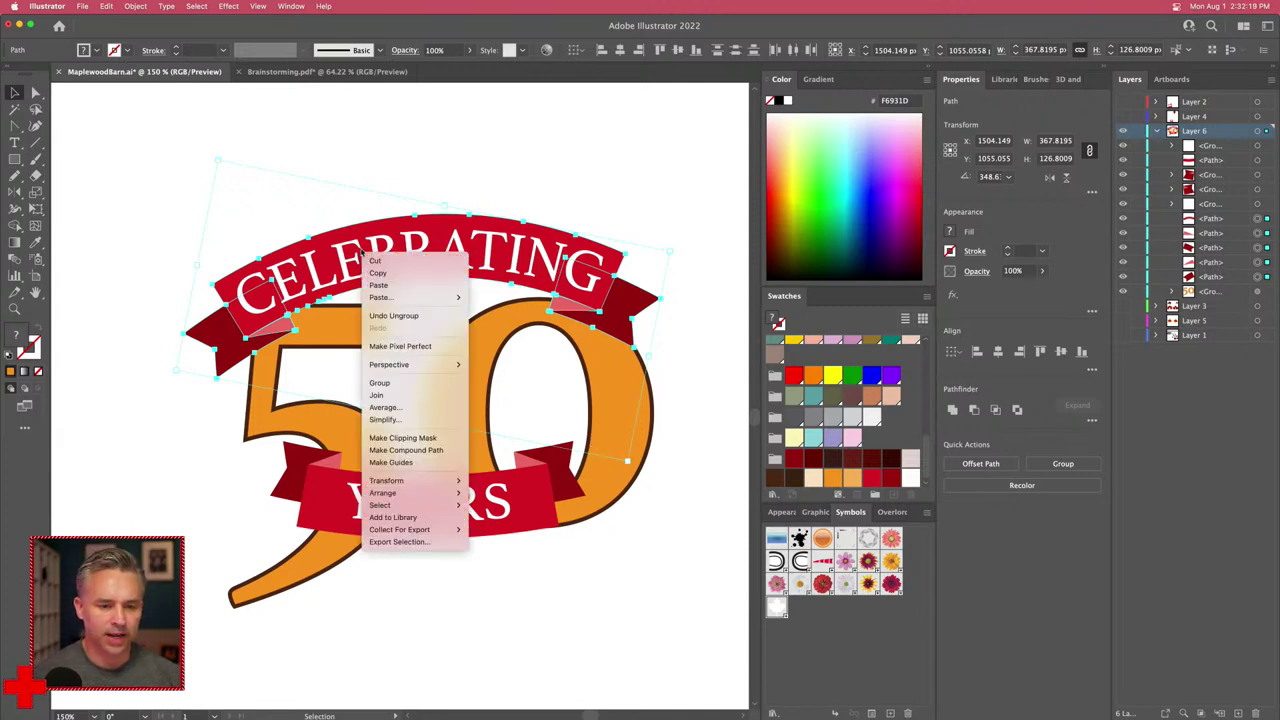
{"action": "left_click", "coordinate": [167, 428]}
Step: Move the CELEBRATING ribbon's right tail and fold paths below the 50 group in Layer 6's stacking order
{"action": "left_click", "coordinate": [355, 515]}
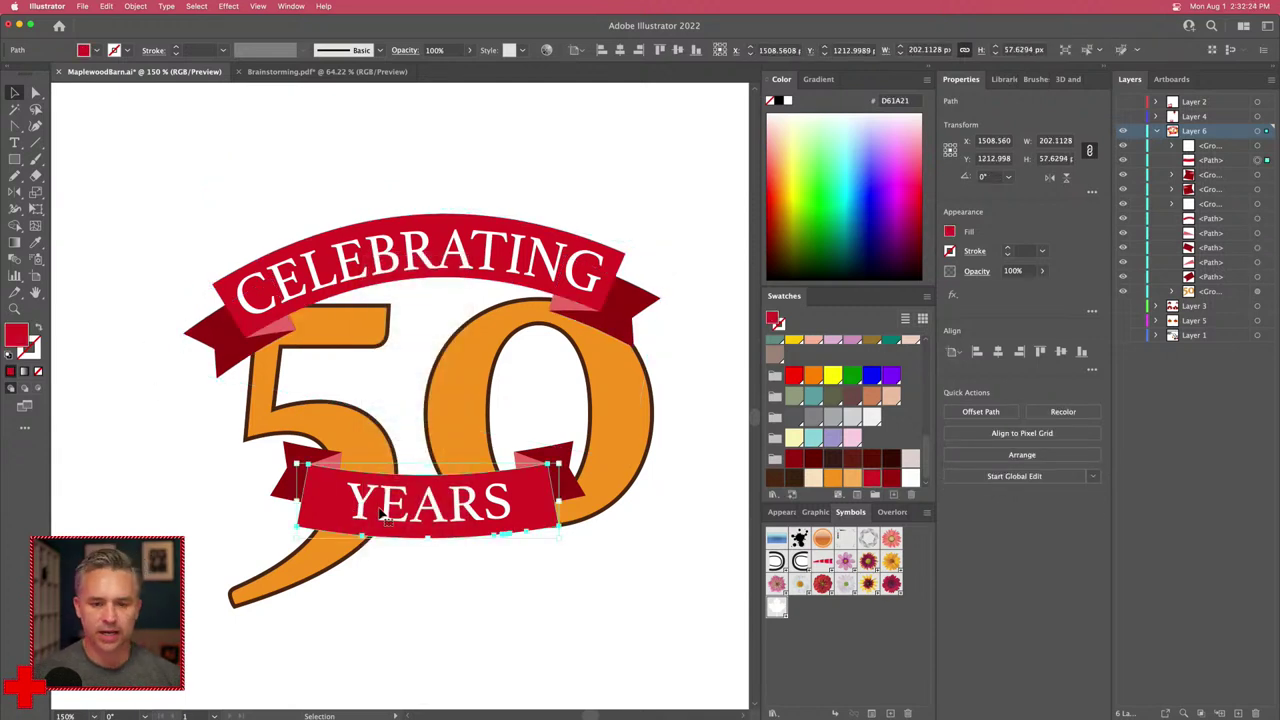
{"action": "left_click", "coordinate": [616, 297]}
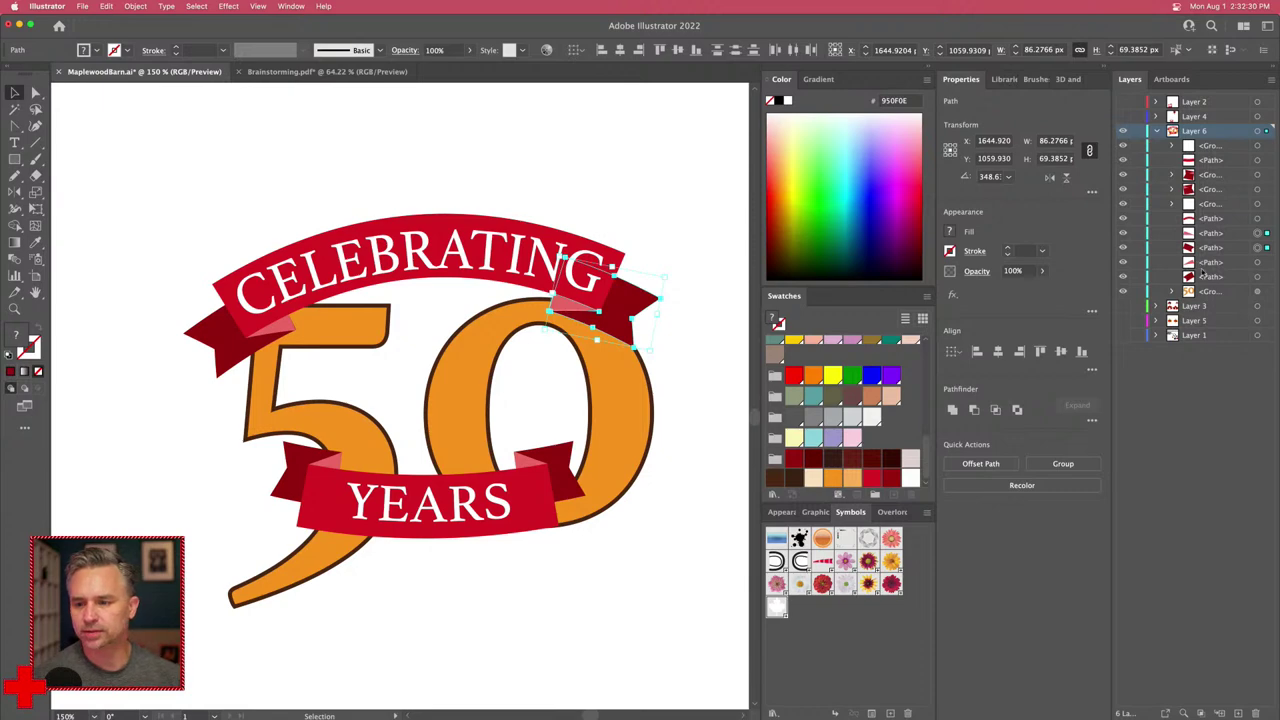
{"action": "left_click", "coordinate": [1211, 248]}
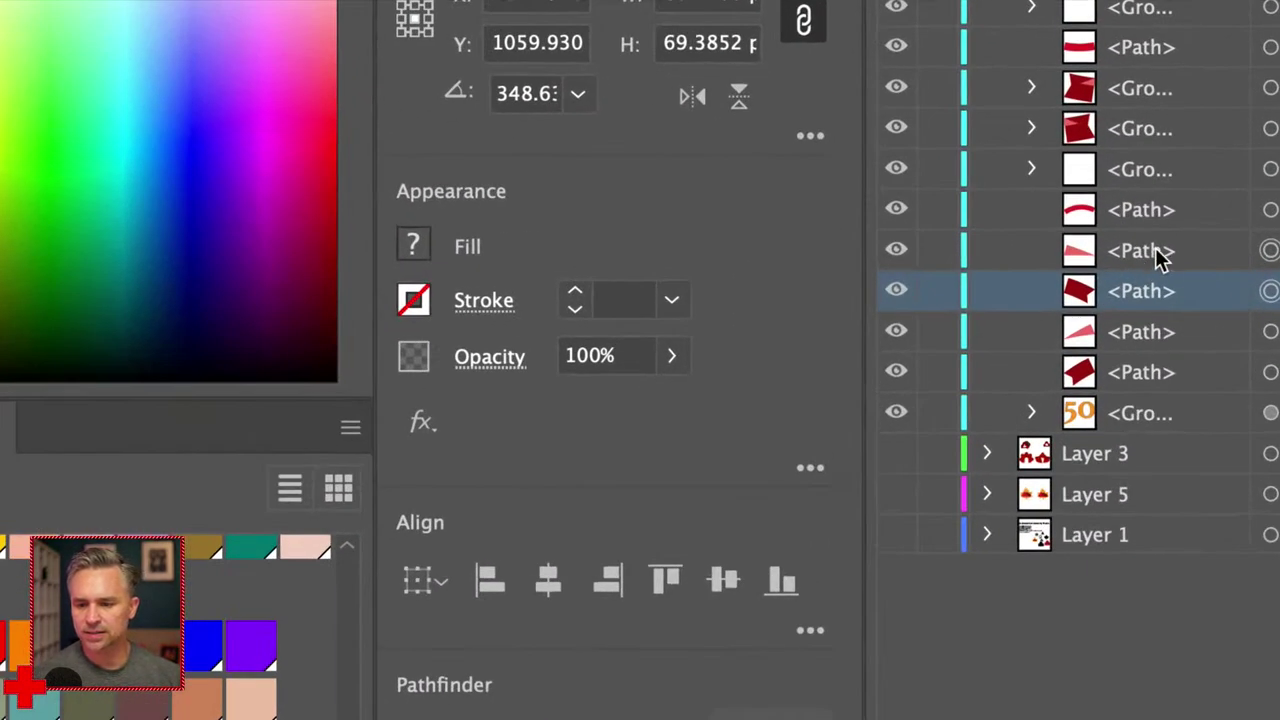
{"action": "left_click", "coordinate": [1213, 234], "text": "shift"}
{"action": "left_click_drag", "start_coordinate": [1116, 292], "coordinate": [1123, 420]}
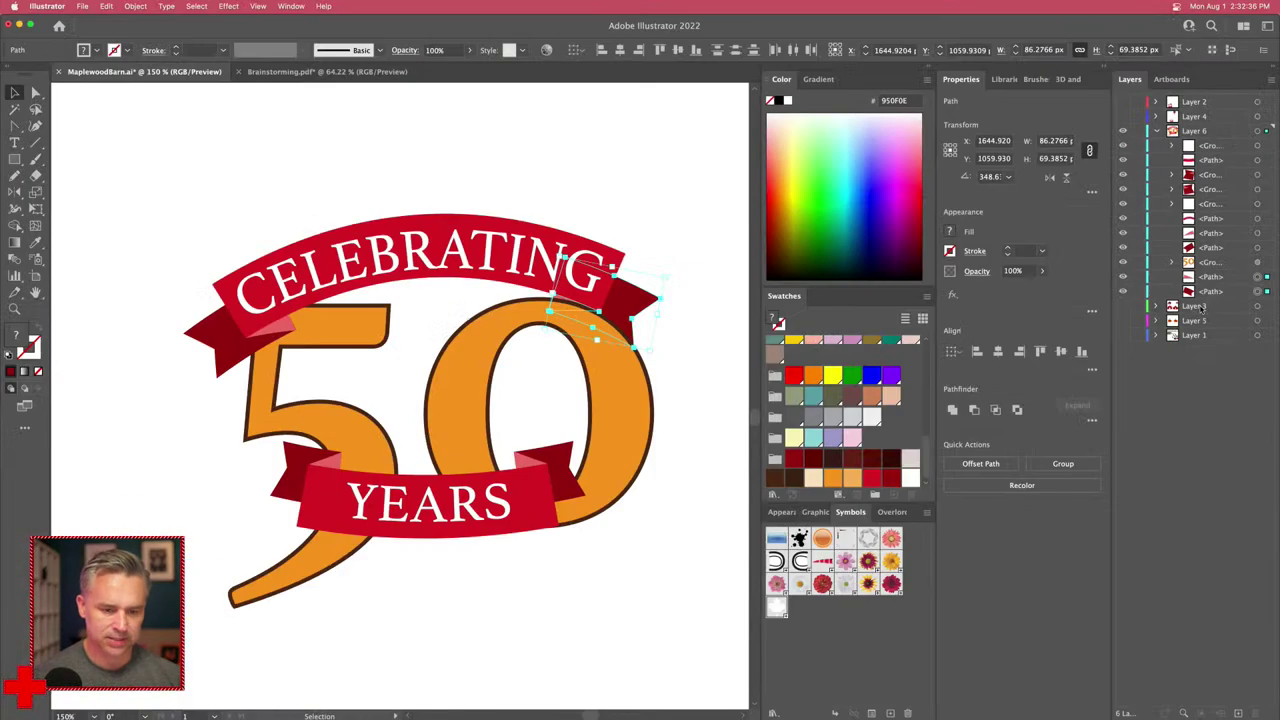
{"action": "left_click", "coordinate": [371, 166]}
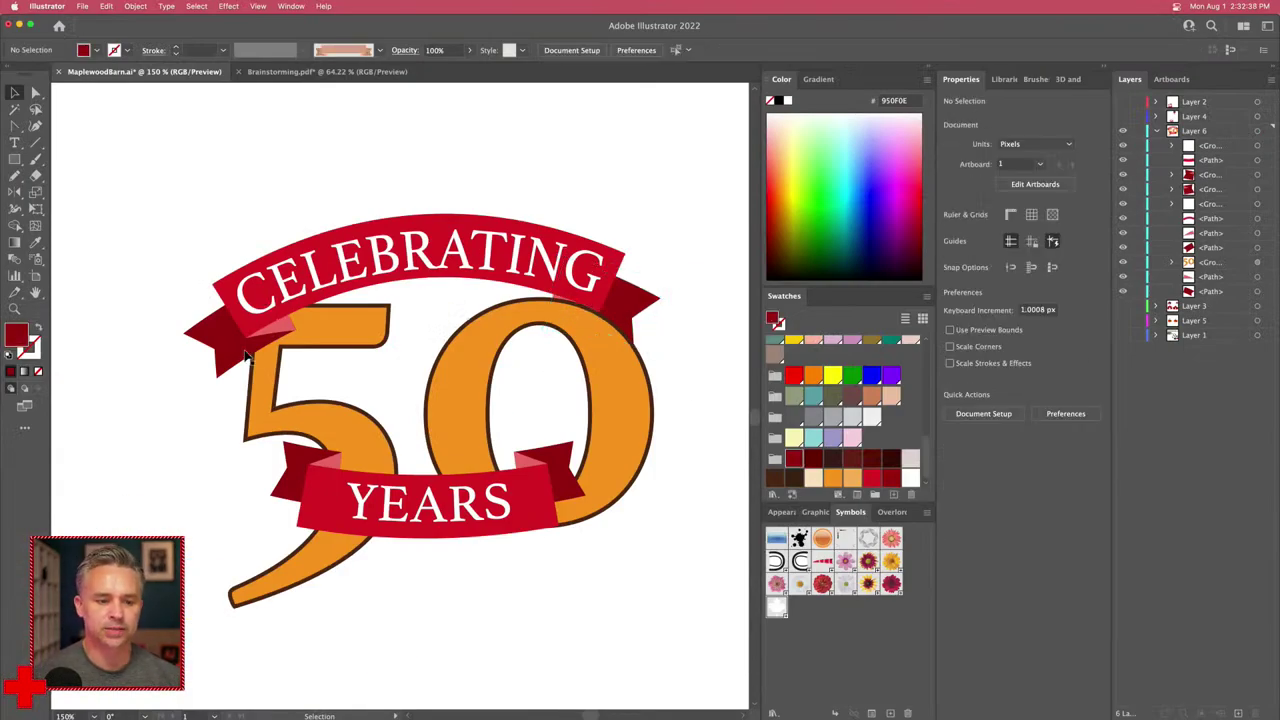
Step: Select the CELEBRATING ribbon's left fold and tail and place both paths behind the 50
{"action": "left_click", "coordinate": [284, 325]}
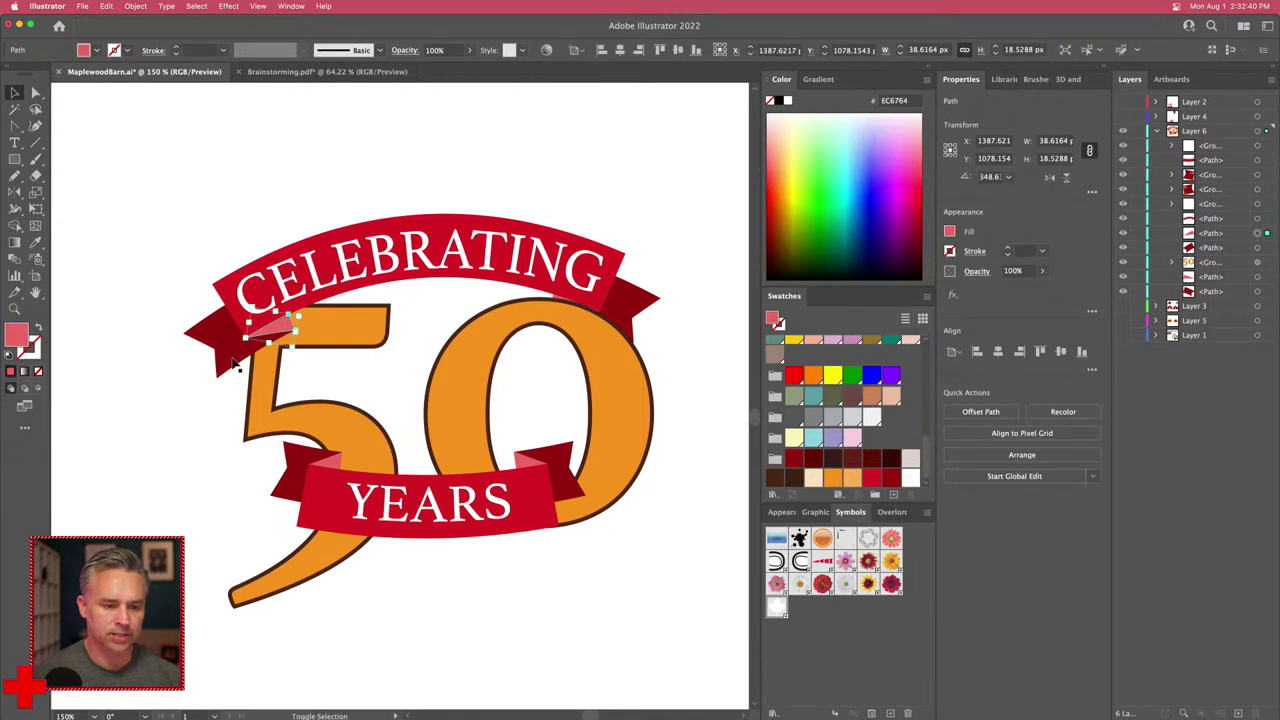
{"action": "key", "text": "a"}
{"action": "left_click", "coordinate": [232, 362]}
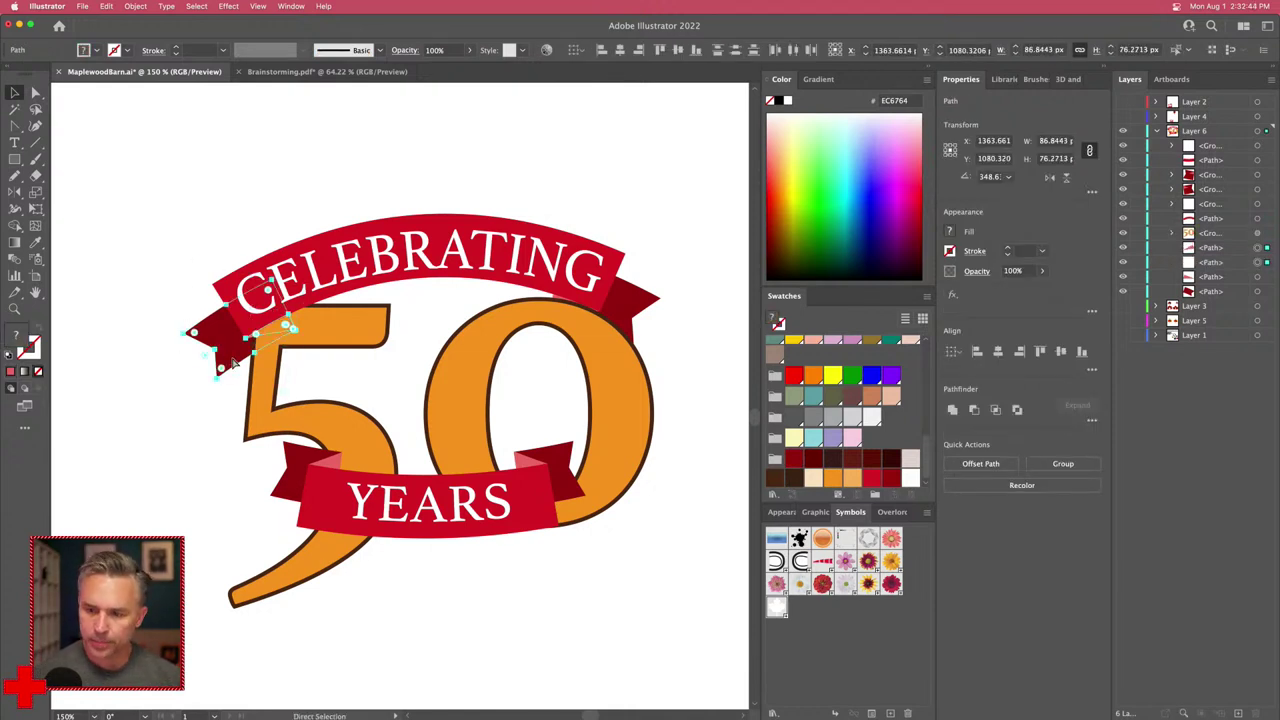
{"action": "key", "text": "v"}
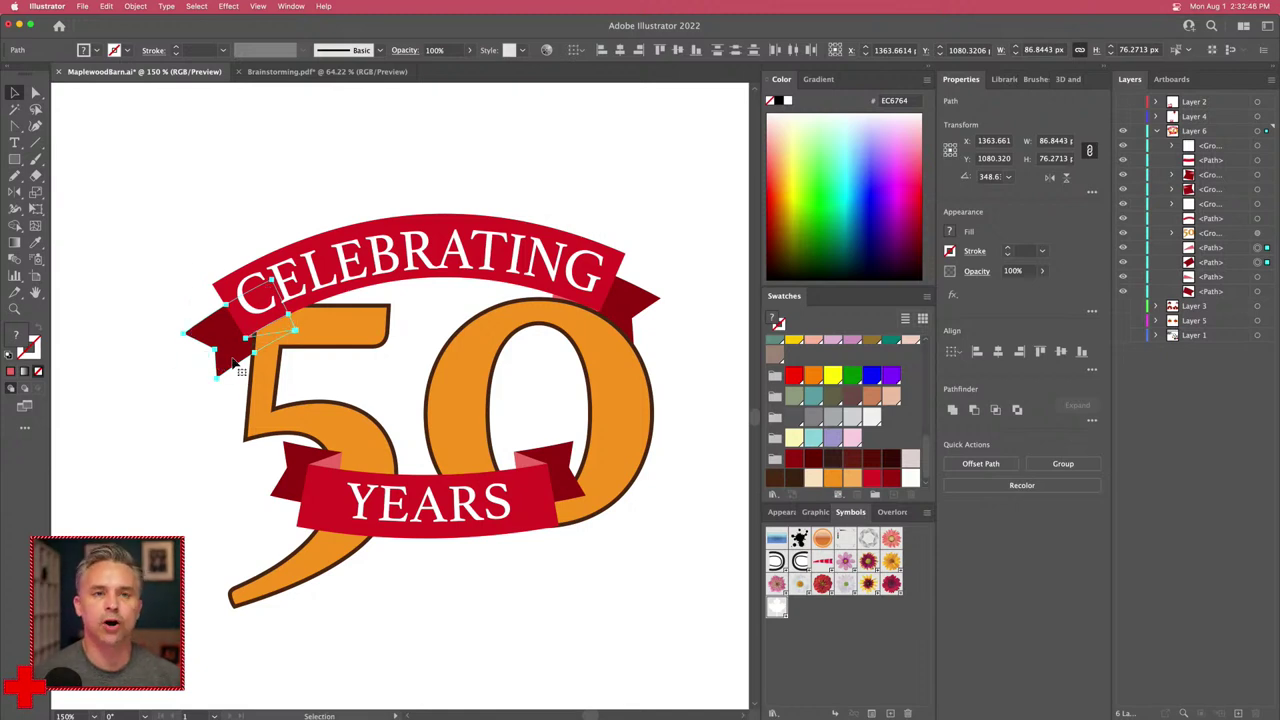
{"action": "left_click", "coordinate": [180, 223]}
{"action": "left_click", "coordinate": [340, 338]}
{"action": "right_click", "coordinate": [340, 338]}
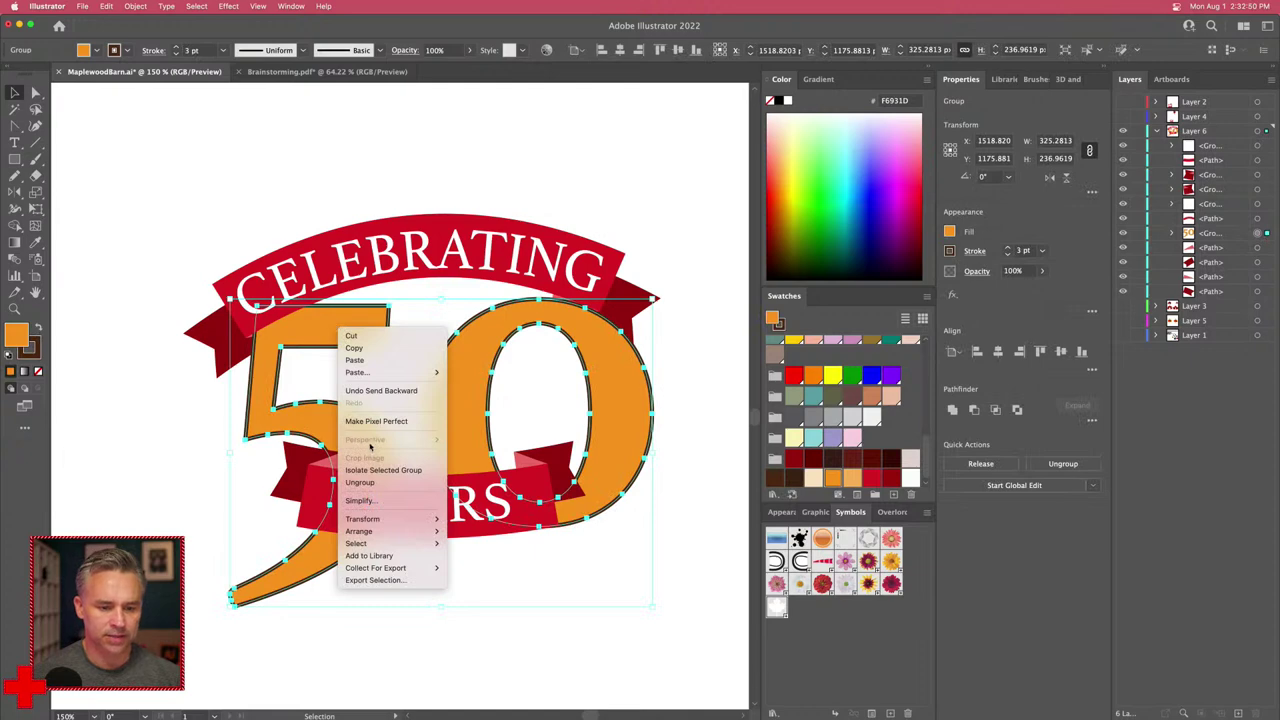
{"action": "left_click", "coordinate": [372, 483]}
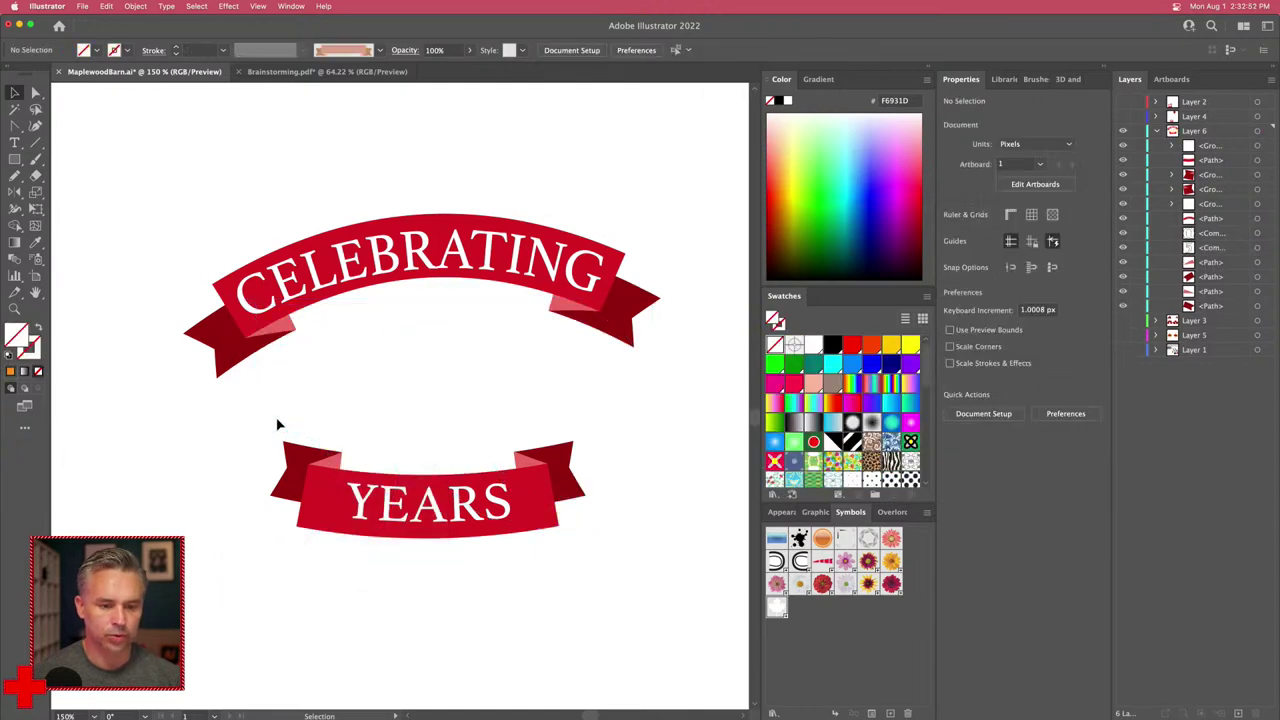
{"action": "key", "text": "ctrl+z"}
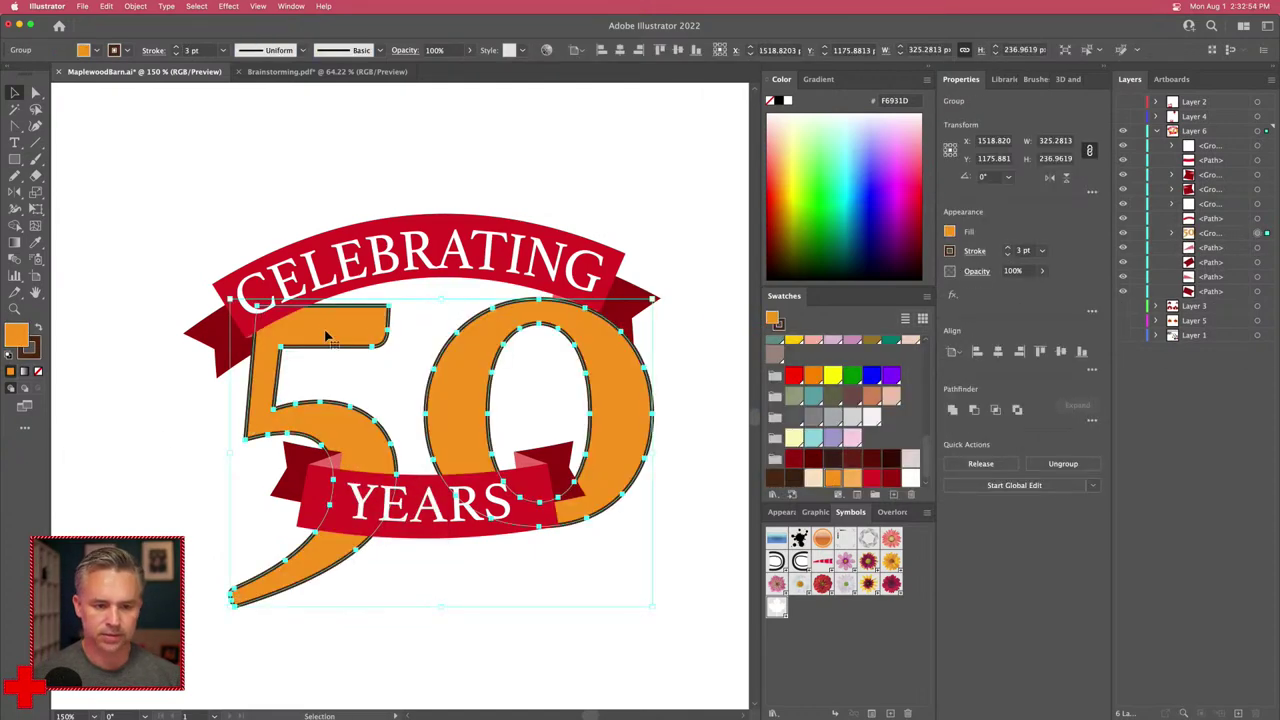
Step: Isolate the 50 group, shift the 5 slightly right and the 0 slightly left to tighten them, and exit isolation
{"action": "left_click", "coordinate": [1172, 233]}
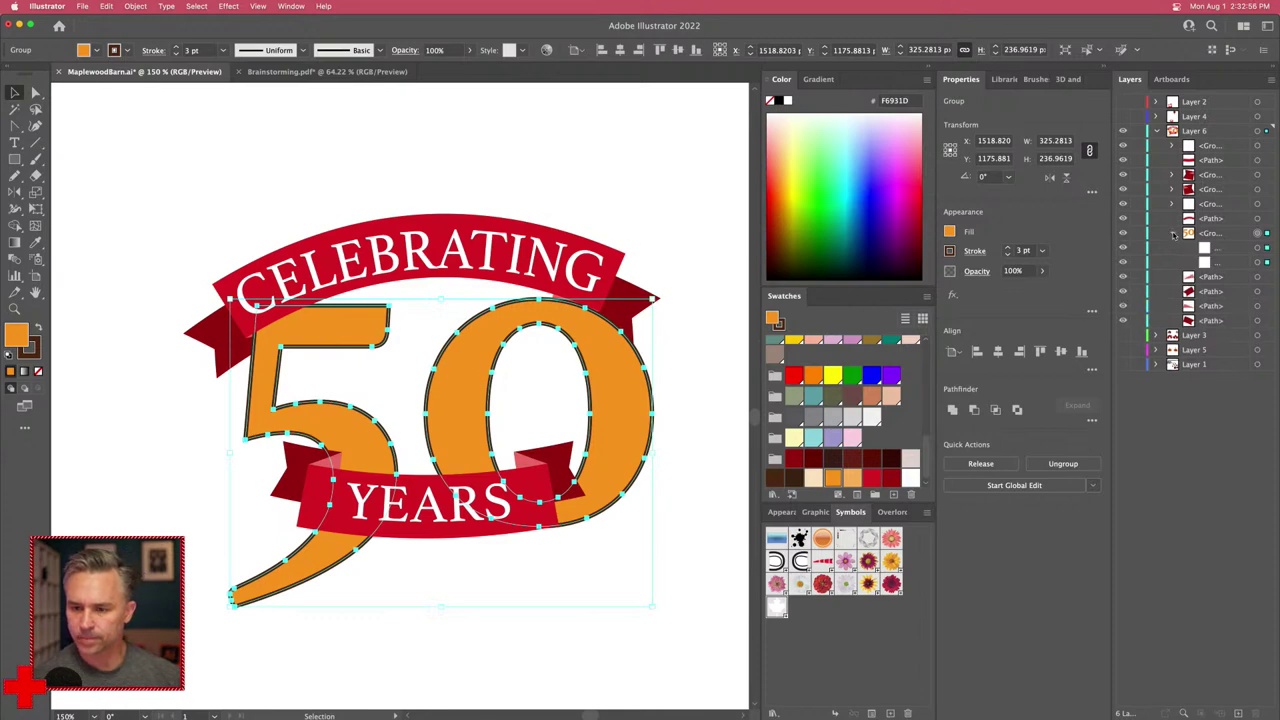
{"action": "left_click", "coordinate": [187, 440]}
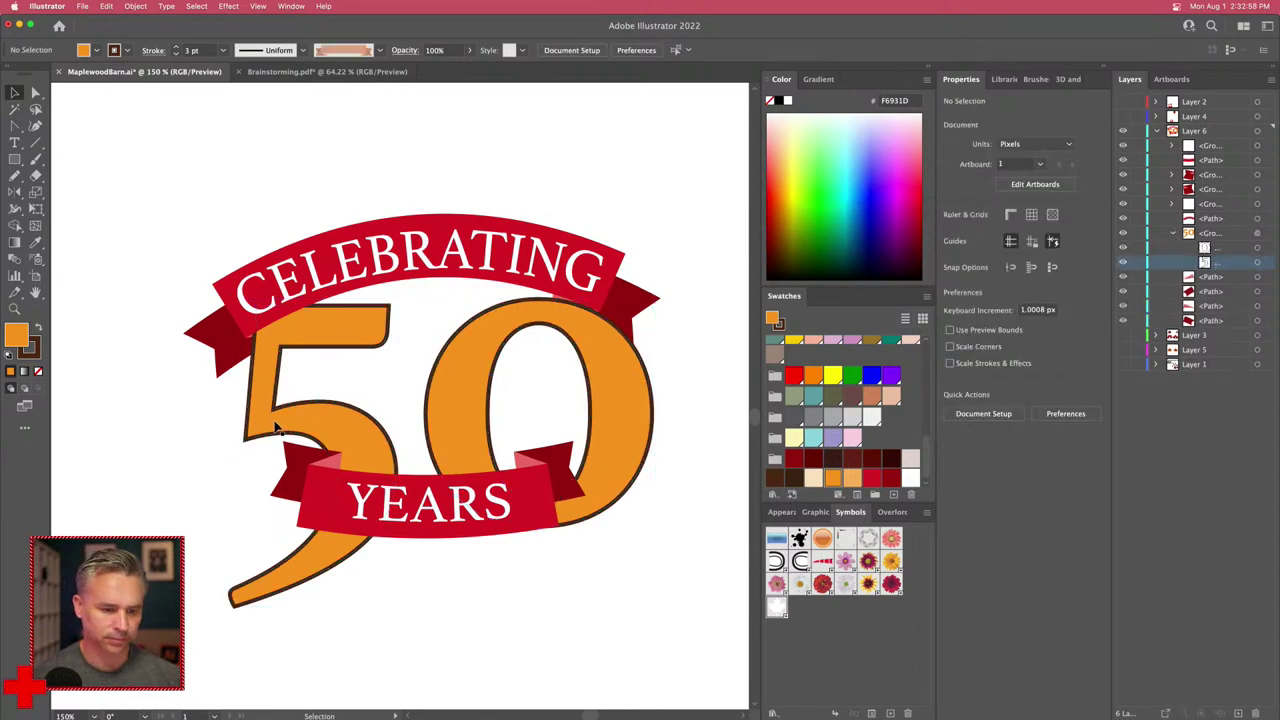
{"action": "double_click", "coordinate": [274, 421]}
{"action": "left_click_drag", "start_coordinate": [274, 421], "coordinate": [290, 421]}
{"action": "left_click_drag", "start_coordinate": [500, 373], "coordinate": [484, 381]}
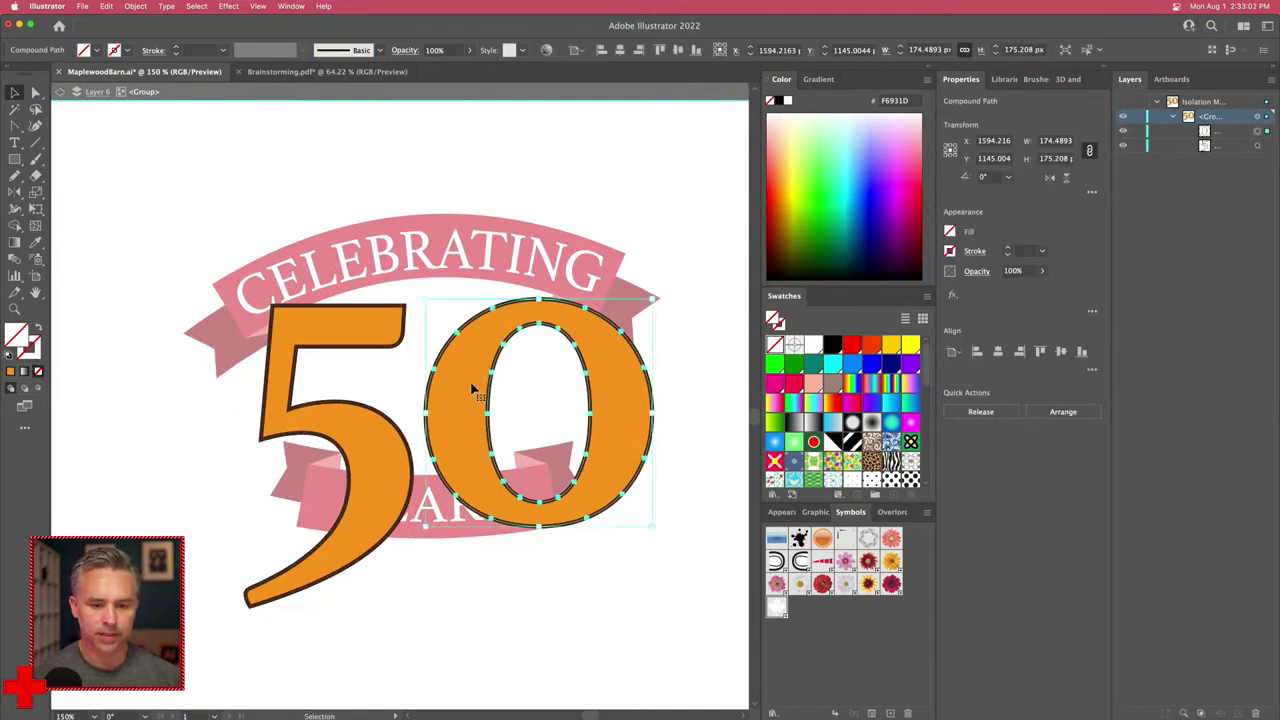
{"action": "double_click", "coordinate": [209, 262]}
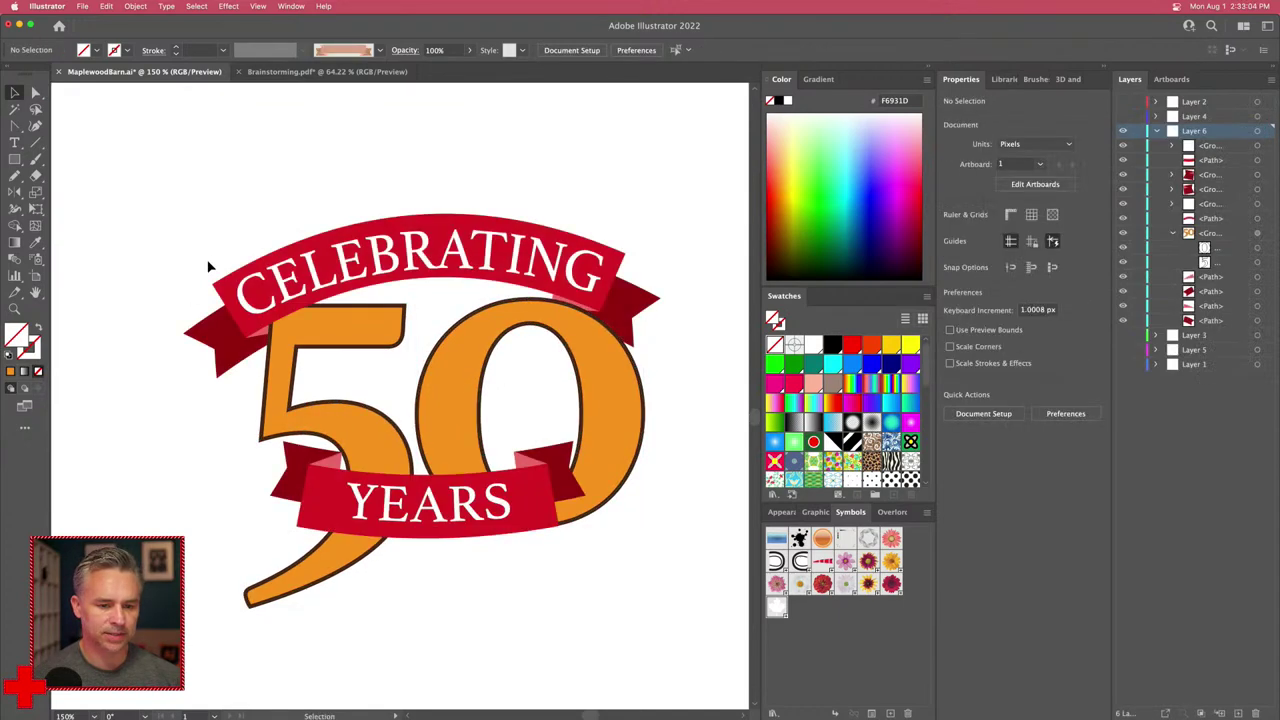
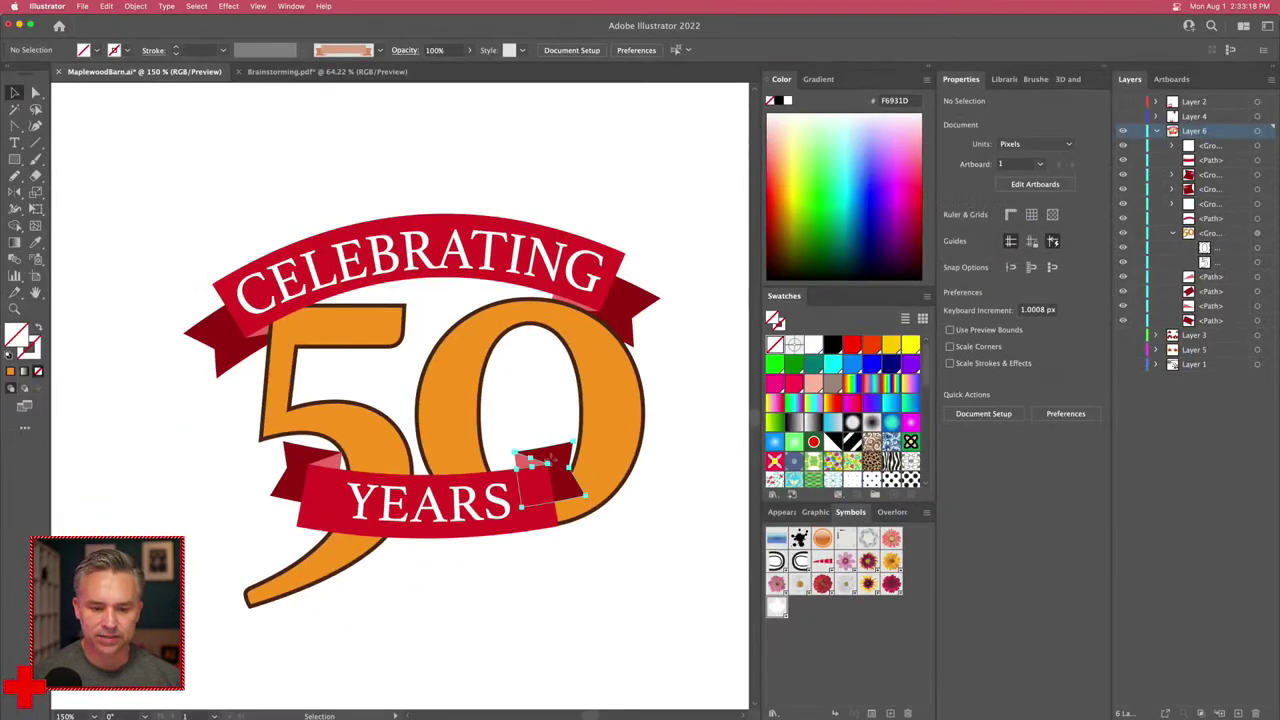
Step: Move the YEARS ribbon's right tail group below the 50 group in Layer 6's stacking order and deselect it
{"action": "left_click", "coordinate": [530, 460]}
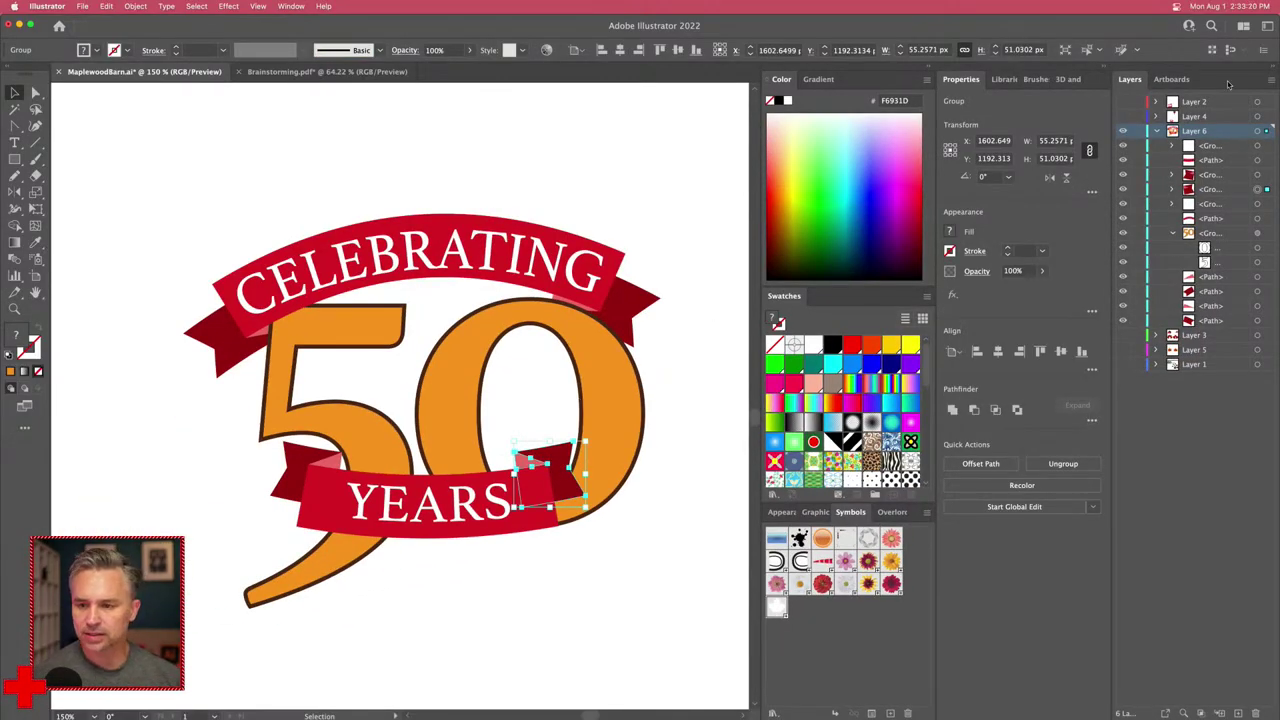
{"action": "left_click_drag", "start_coordinate": [1222, 188], "coordinate": [1200, 283]}
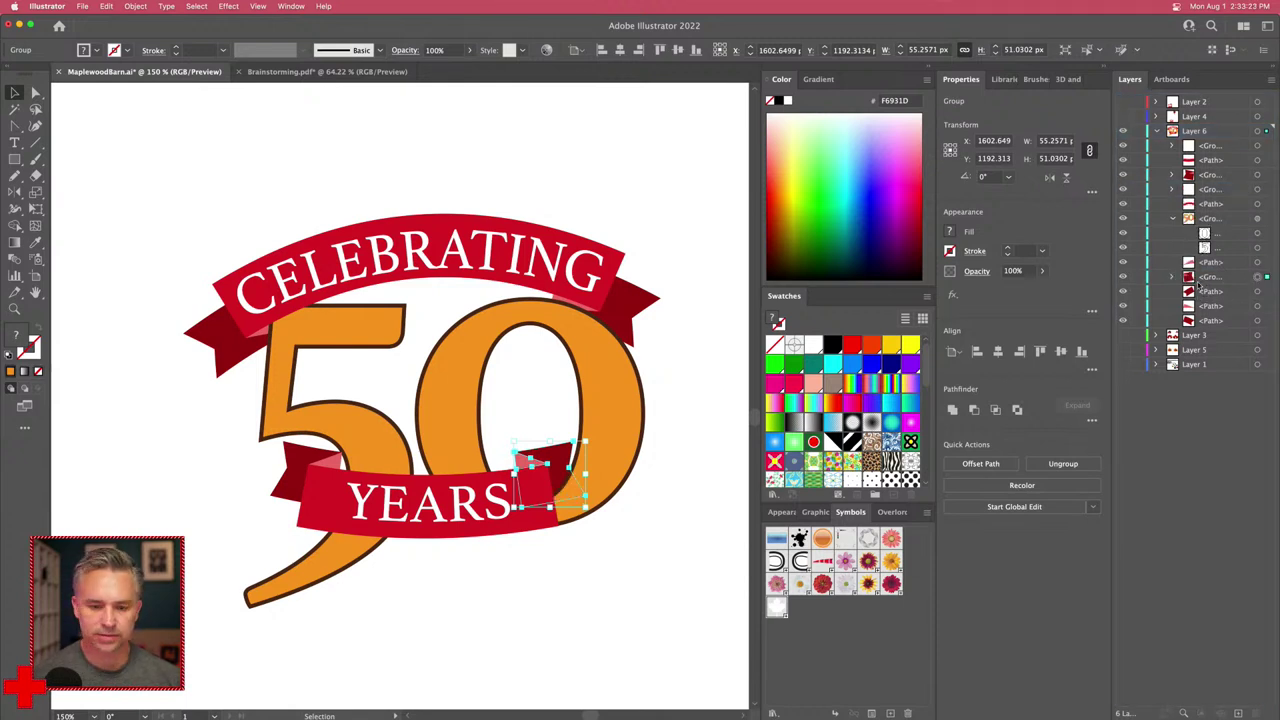
{"action": "left_click", "coordinate": [593, 556]}
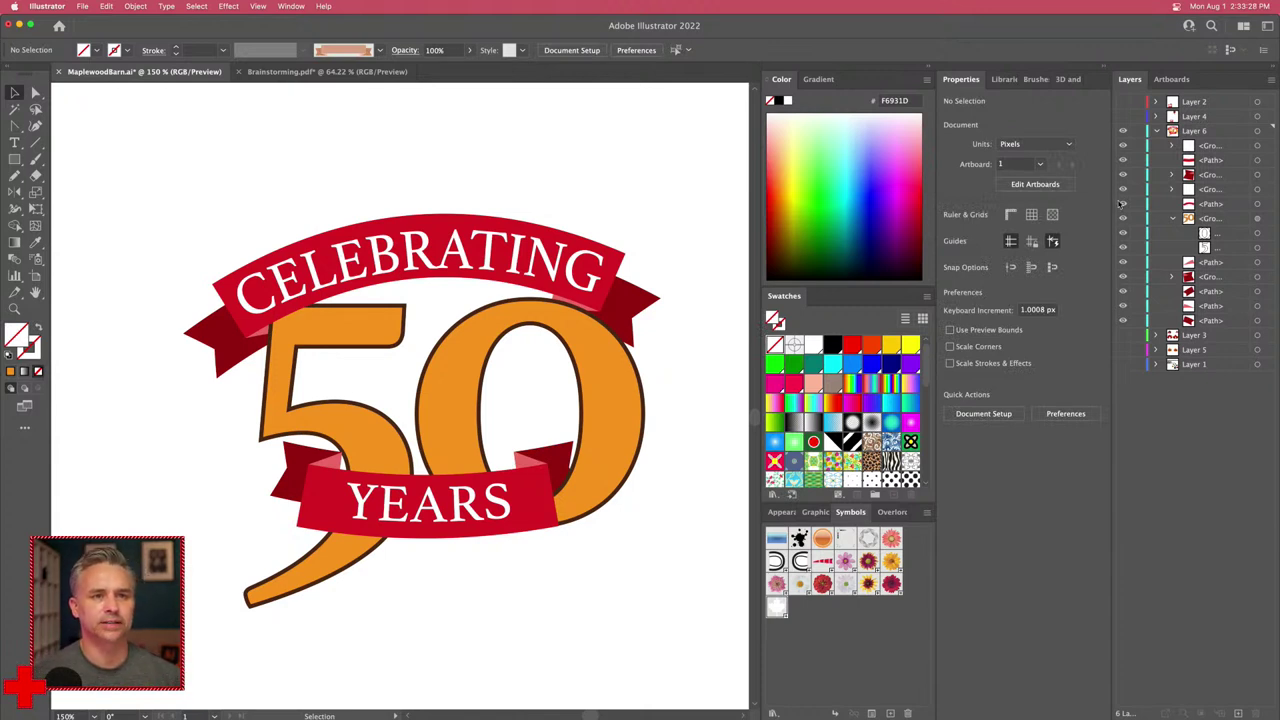
Step: Select the whole YEARS ribbon with its text and tails, rotate it about 4.9° counterclockwise and reposition it across the 50
{"action": "left_click", "coordinate": [456, 518]}
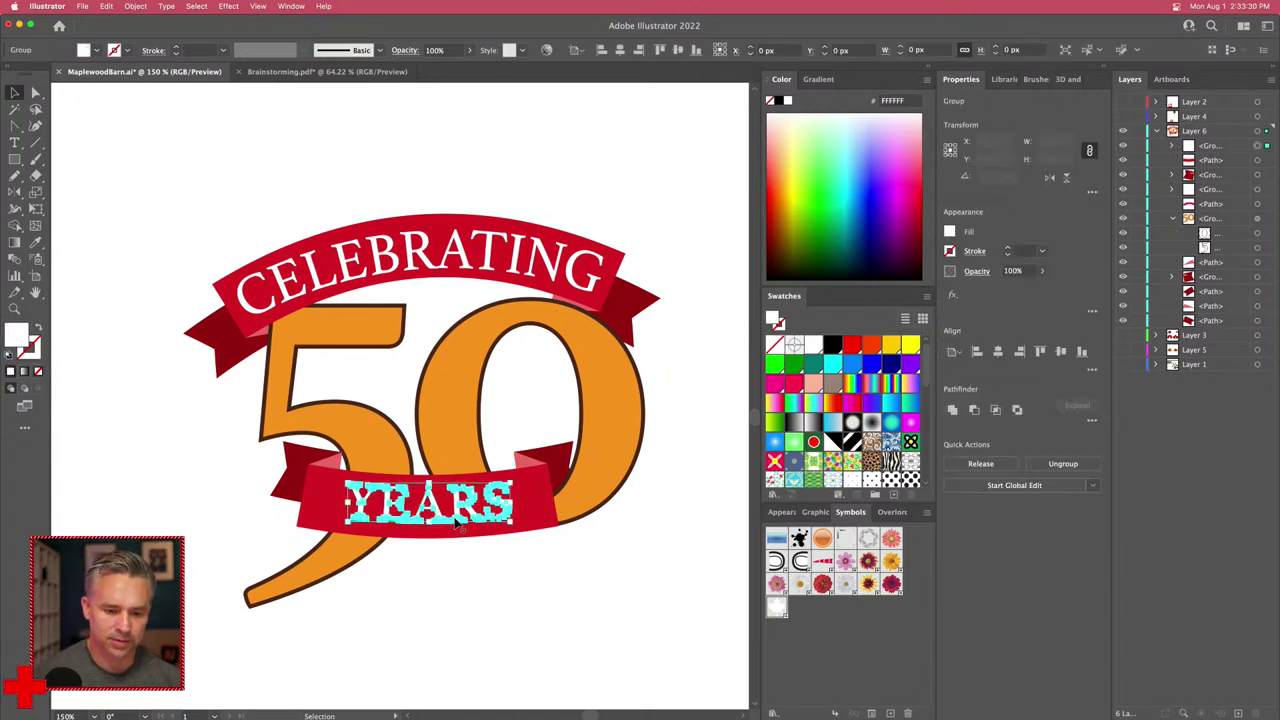
{"action": "left_click", "coordinate": [338, 463], "text": "shift"}
{"action": "left_click", "coordinate": [530, 462], "text": "shift"}
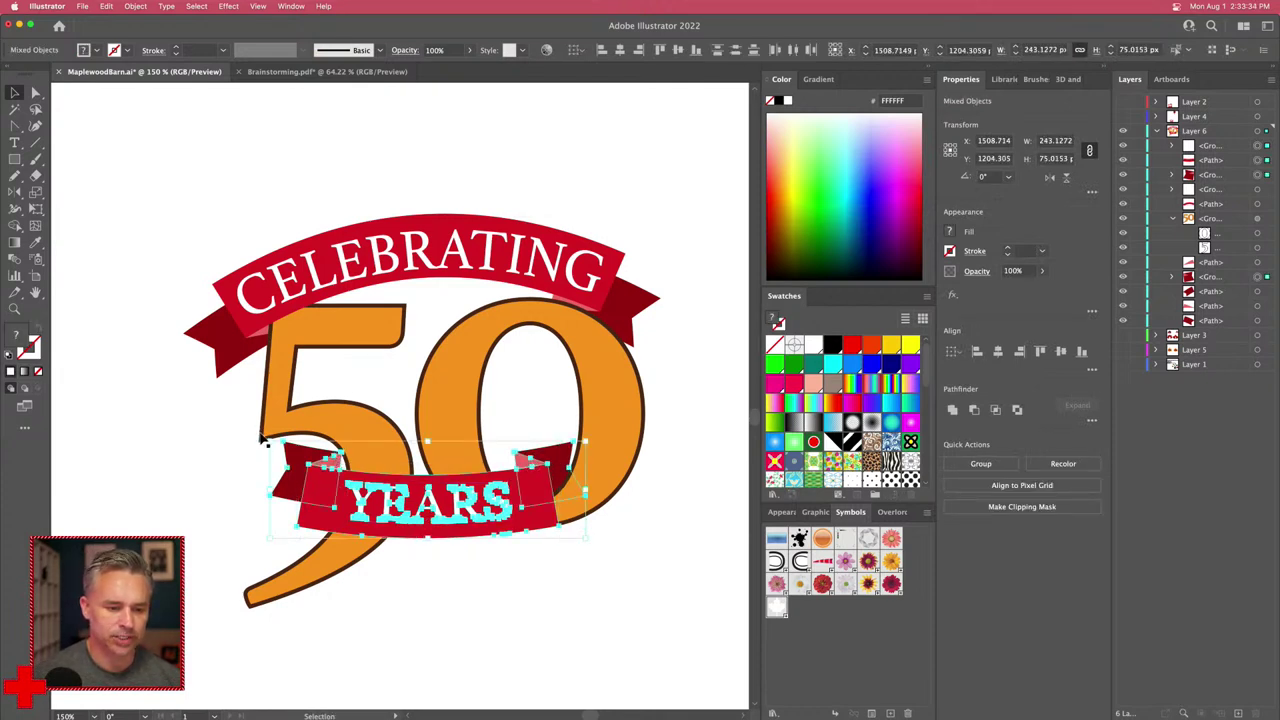
{"action": "left_click_drag", "start_coordinate": [586, 494], "coordinate": [580, 466]}
{"action": "left_click_drag", "start_coordinate": [403, 507], "coordinate": [371, 512]}
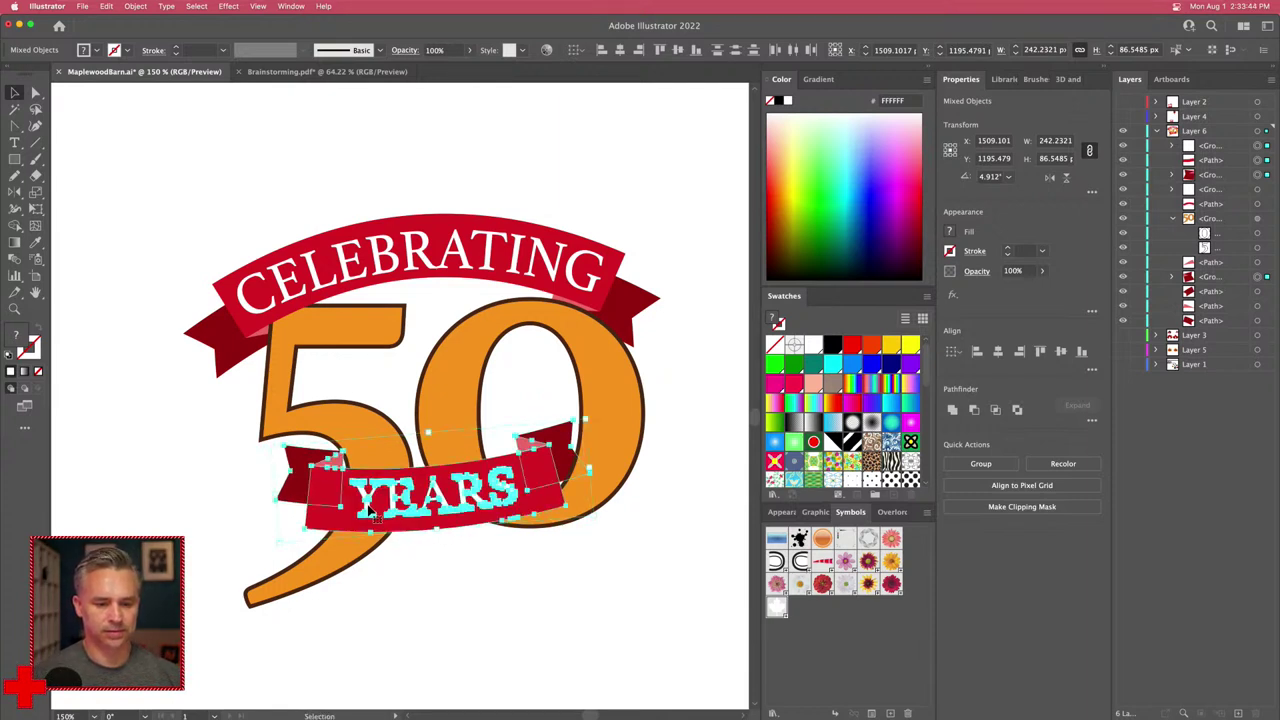
{"action": "left_click", "coordinate": [189, 461]}
Step: Move the YEARS ribbon's left tail group below the 50 group in Layer 6 and deselect it
{"action": "left_click", "coordinate": [330, 455]}
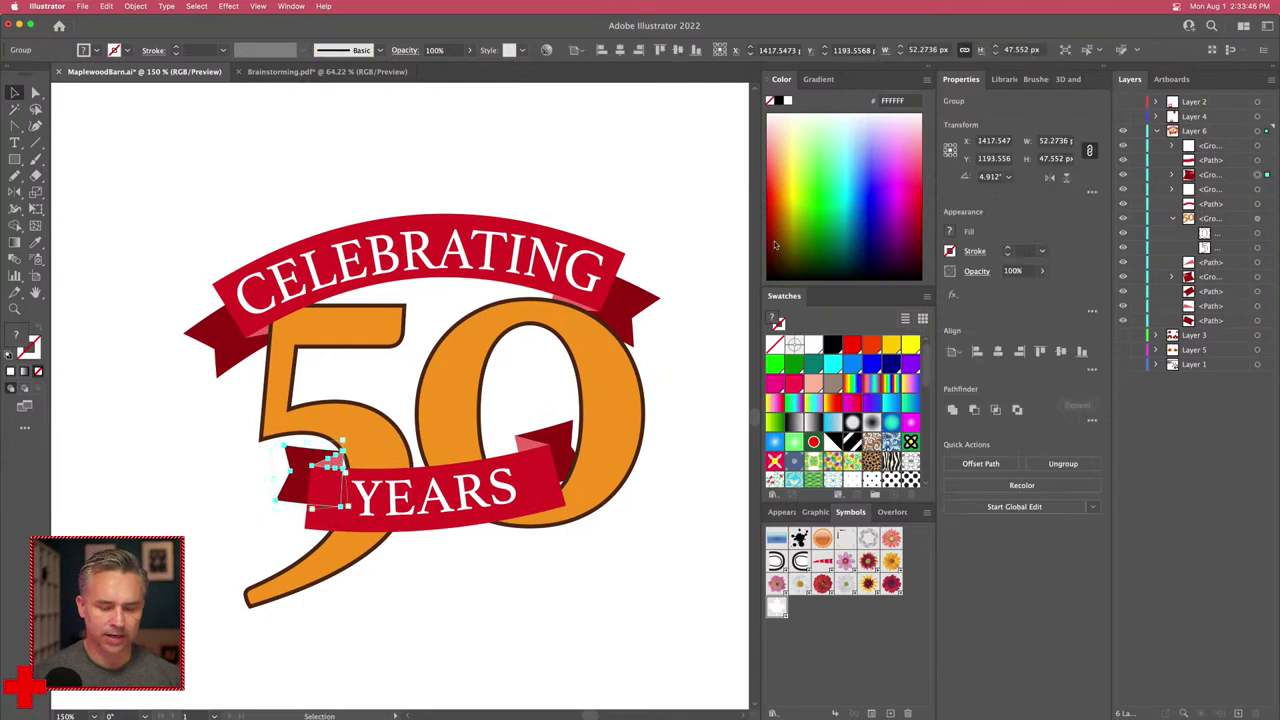
{"action": "left_click", "coordinate": [1176, 175]}
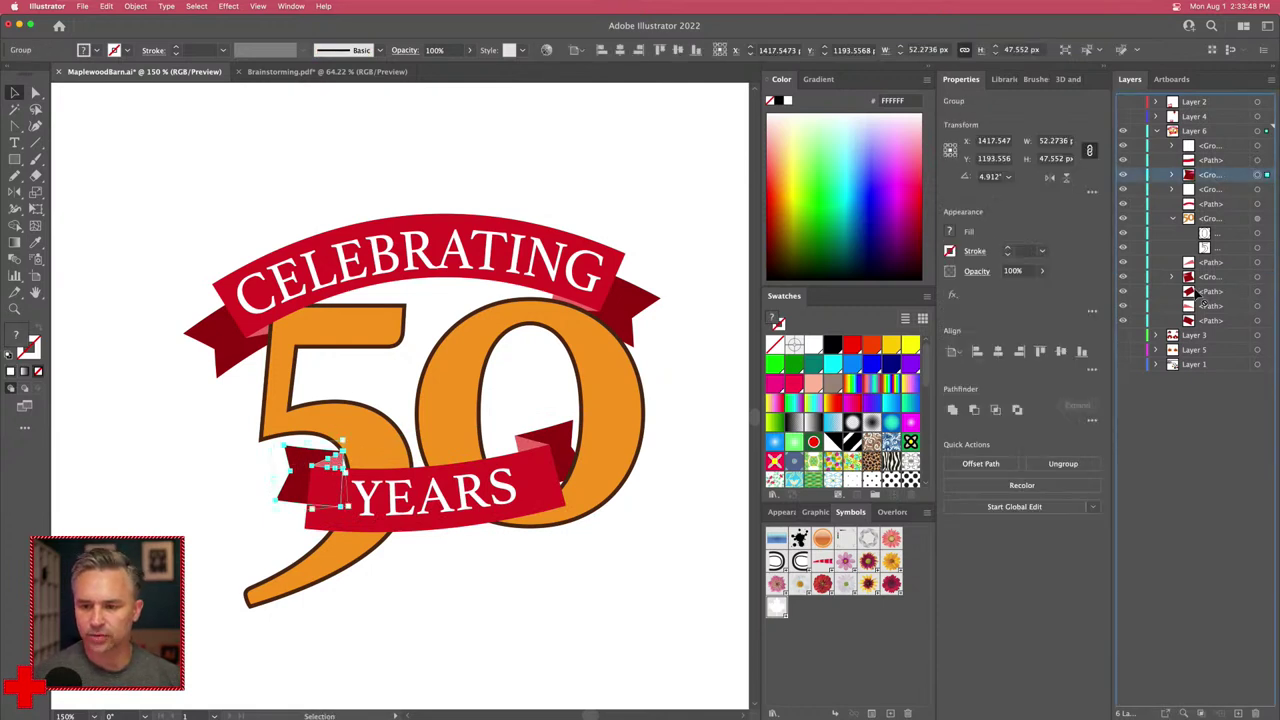
{"action": "left_click_drag", "start_coordinate": [1210, 175], "coordinate": [1210, 283]}
{"action": "left_click", "coordinate": [245, 468]}
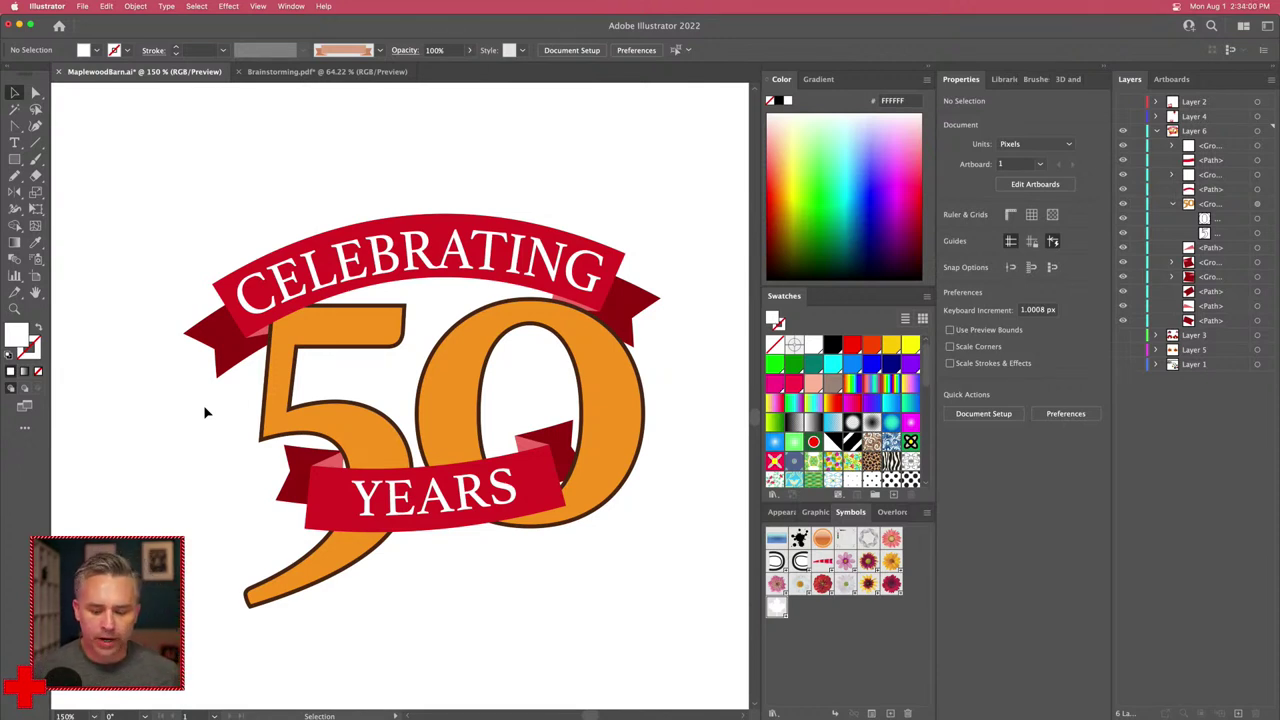
Step: Collapse and hide Layer 6, and make Layer 3 with the barn artwork visible and active
{"action": "key", "text": "super+minus"}
{"action": "left_click_drag", "start_coordinate": [166, 374], "coordinate": [231, 430]}
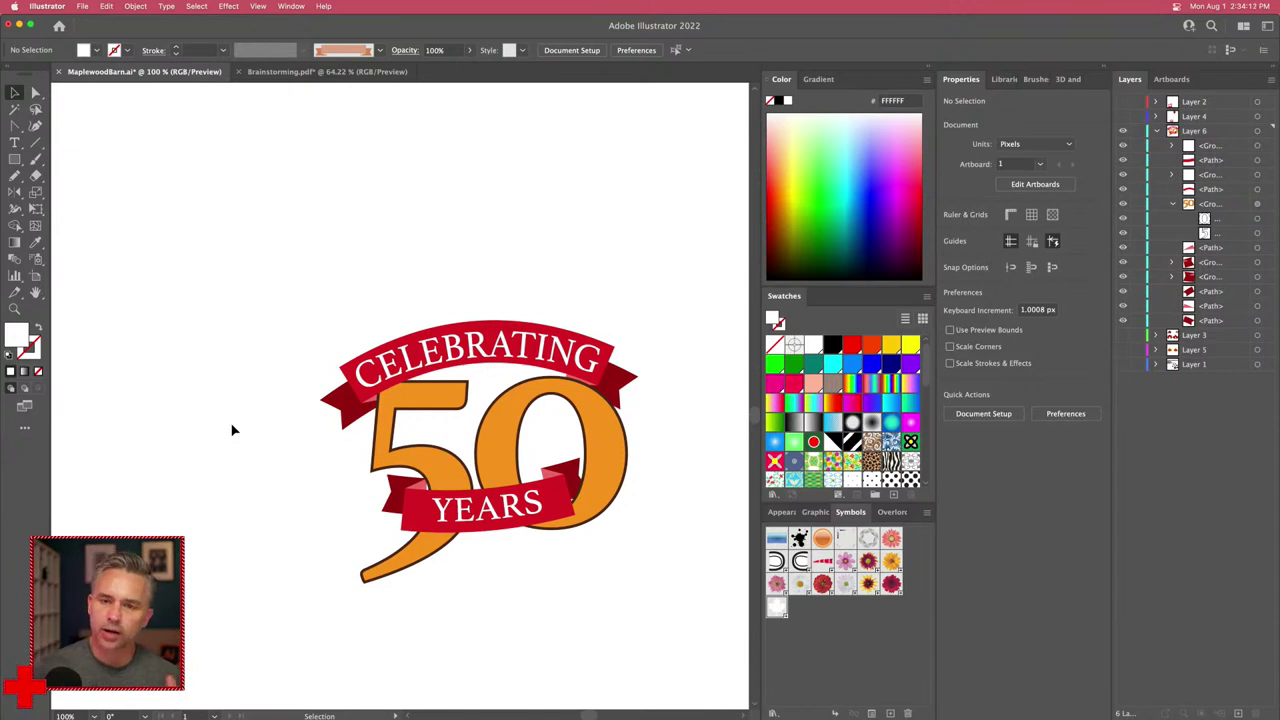
{"action": "key", "text": "super+minus"}
{"action": "key", "text": "super+minus"}
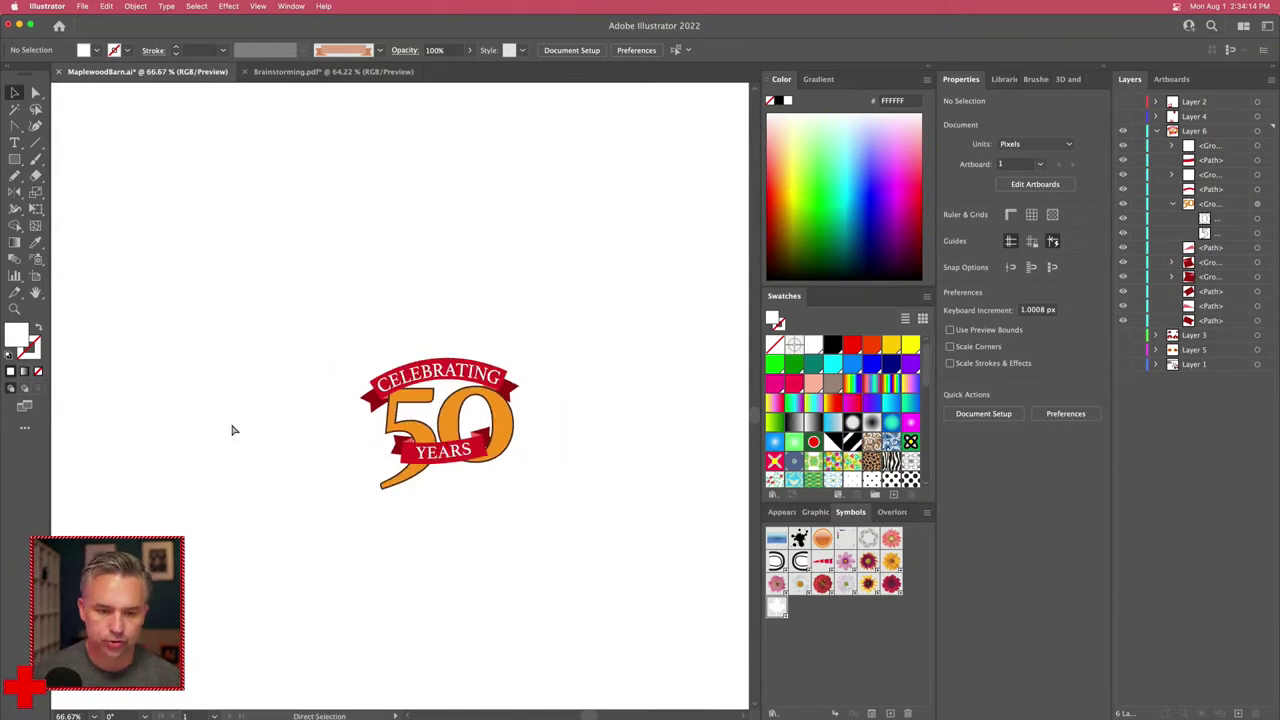
{"action": "left_click", "coordinate": [1157, 131]}
{"action": "left_click", "coordinate": [1122, 131]}
{"action": "left_click", "coordinate": [1122, 145]}
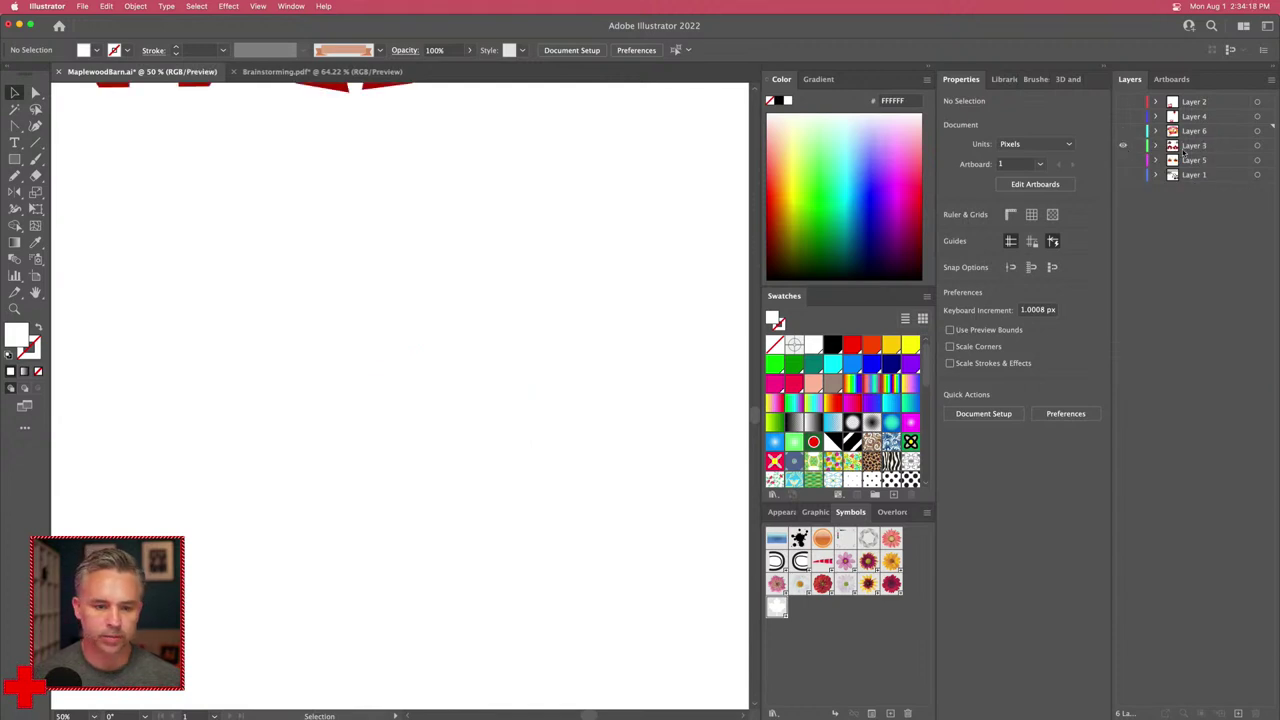
{"action": "left_click", "coordinate": [1190, 146]}
{"action": "scroll", "coordinate": [314, 171], "scroll_direction": "up", "scroll_amount": 10}
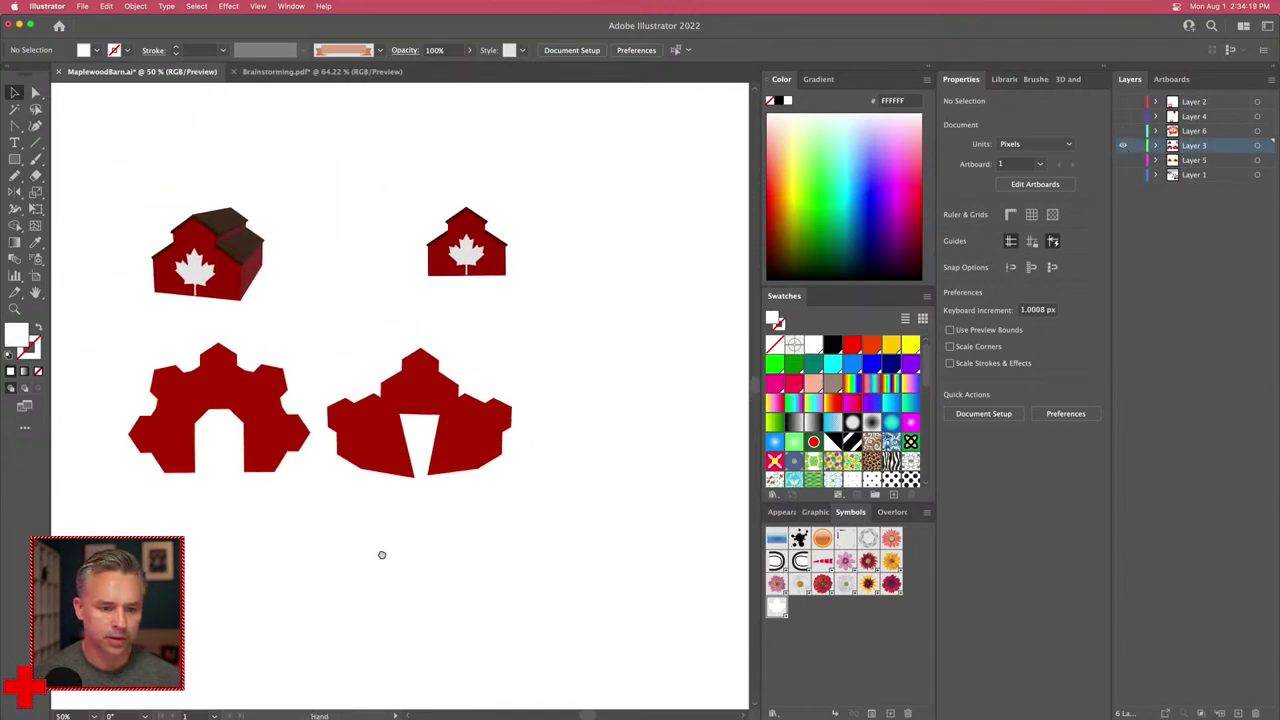
Step: Duplicate the front-facing maple leaf barn to its right and copy the duplicate
{"action": "left_click", "coordinate": [457, 274]}
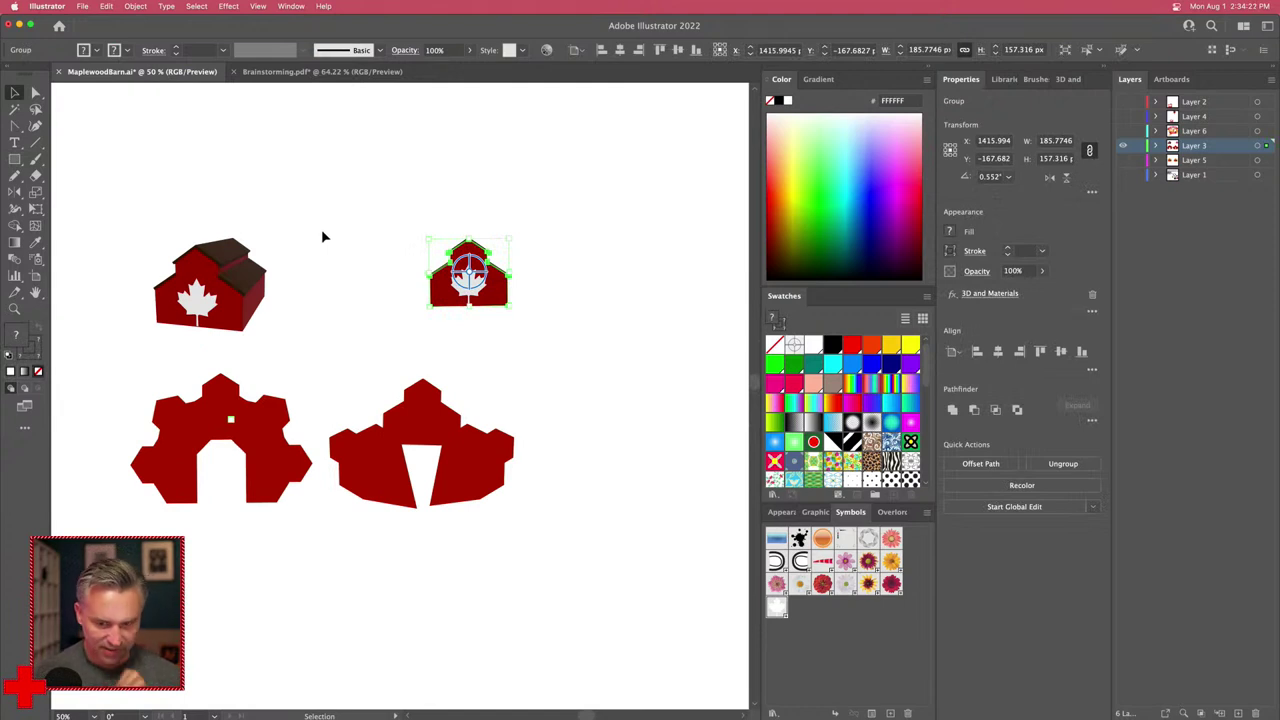
{"action": "left_click_drag", "start_coordinate": [452, 278], "coordinate": [617, 280], "text": "alt+shift"}
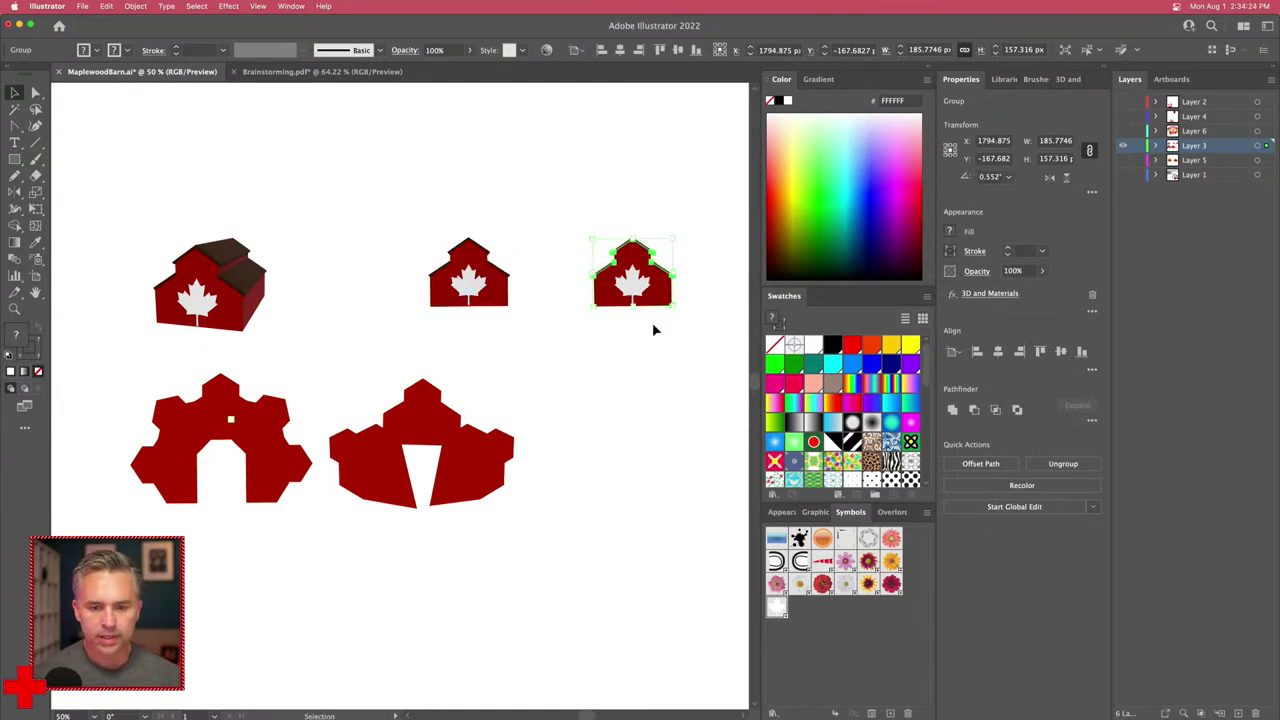
{"action": "key", "text": "a"}
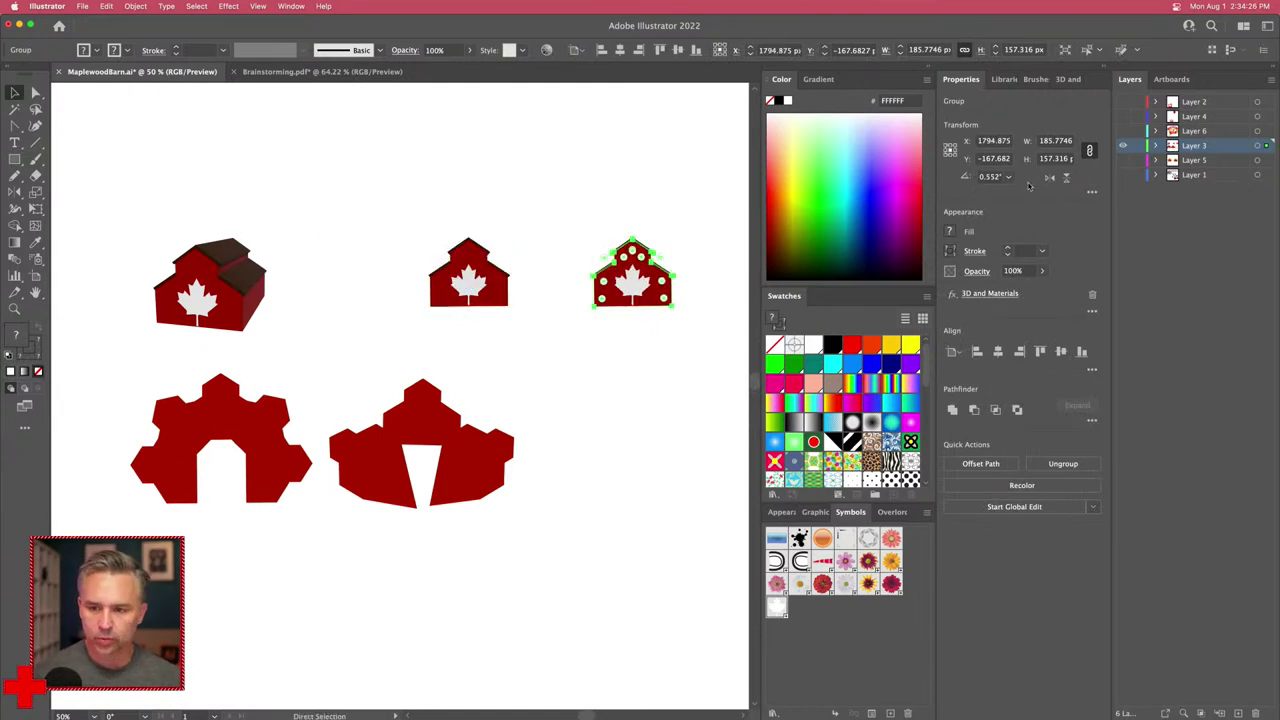
Step: Switch visibility from Layer 3 to Layer 6 and paste the barn there, positioned over the top of the CELEBRATING ribbon
{"action": "left_click", "coordinate": [1121, 148]}
{"action": "left_click", "coordinate": [1122, 131]}
{"action": "scroll", "coordinate": [645, 436], "scroll_direction": "left", "scroll_amount": 5}
{"action": "left_click_drag", "start_coordinate": [191, 271], "coordinate": [554, 300]}
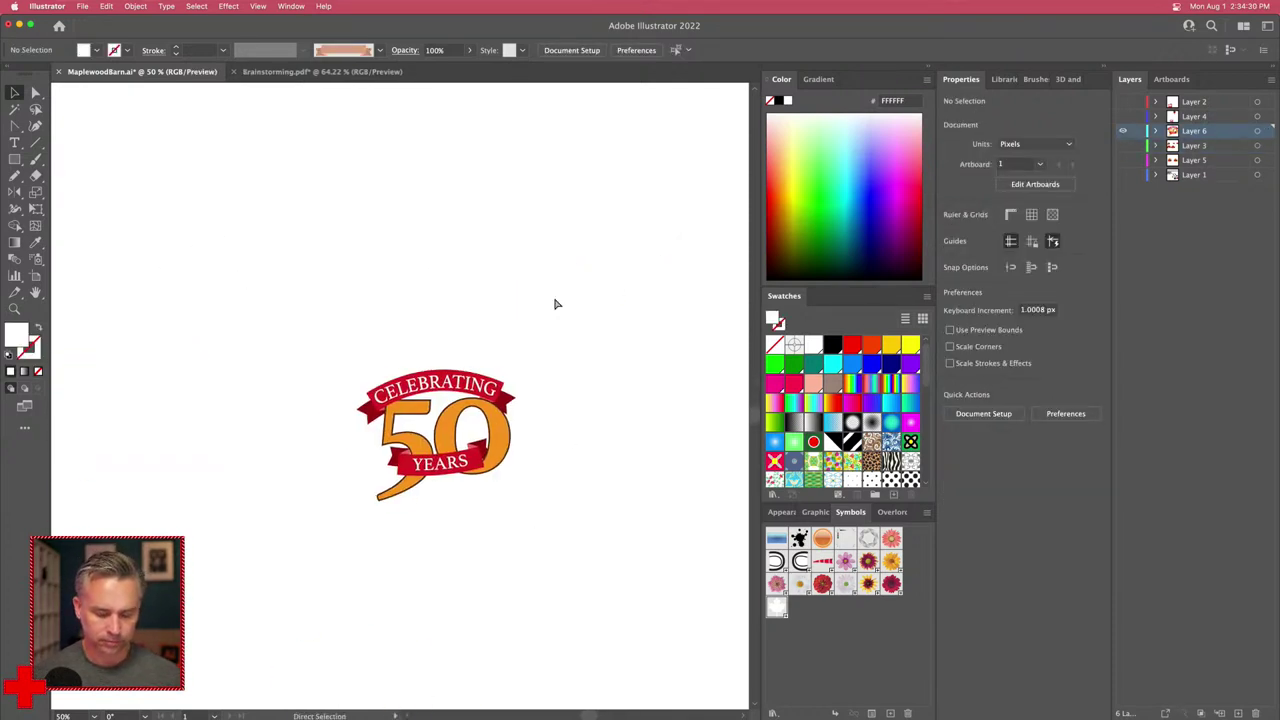
{"action": "key", "text": "super+equal"}
{"action": "key", "text": "super+equal"}
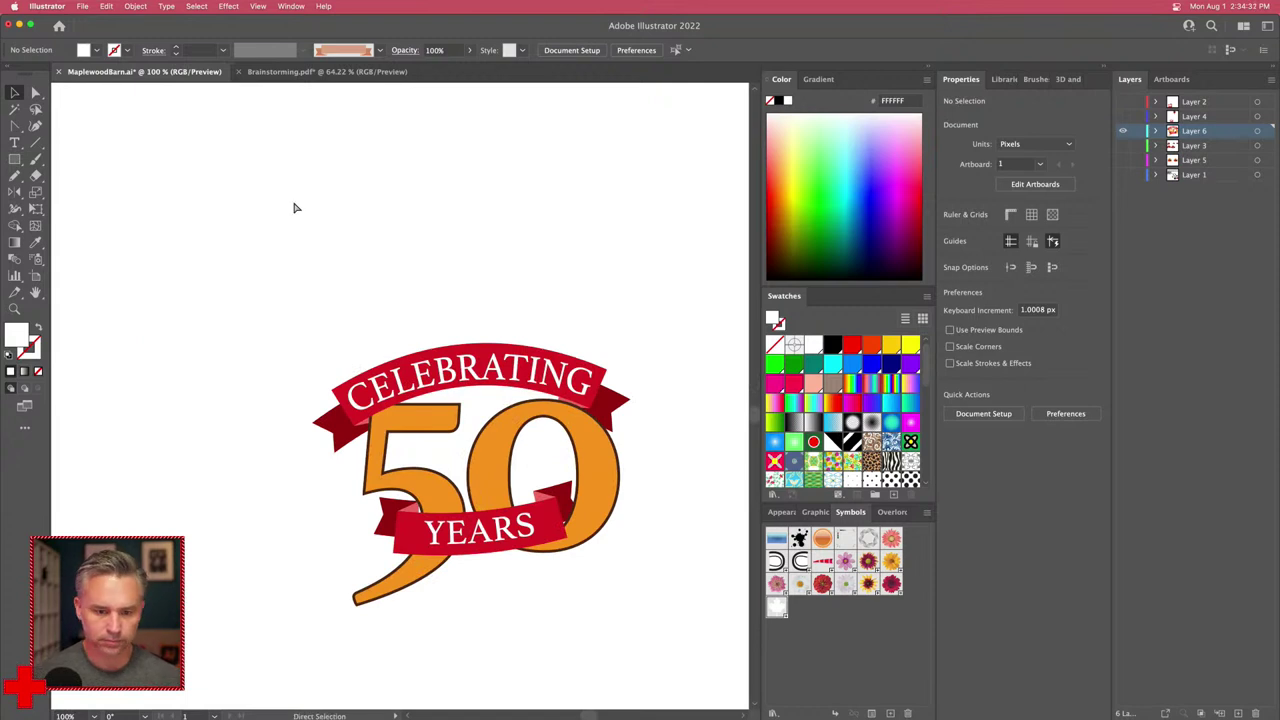
{"action": "key", "text": "super+v"}
{"action": "left_click_drag", "start_coordinate": [401, 350], "coordinate": [454, 270]}
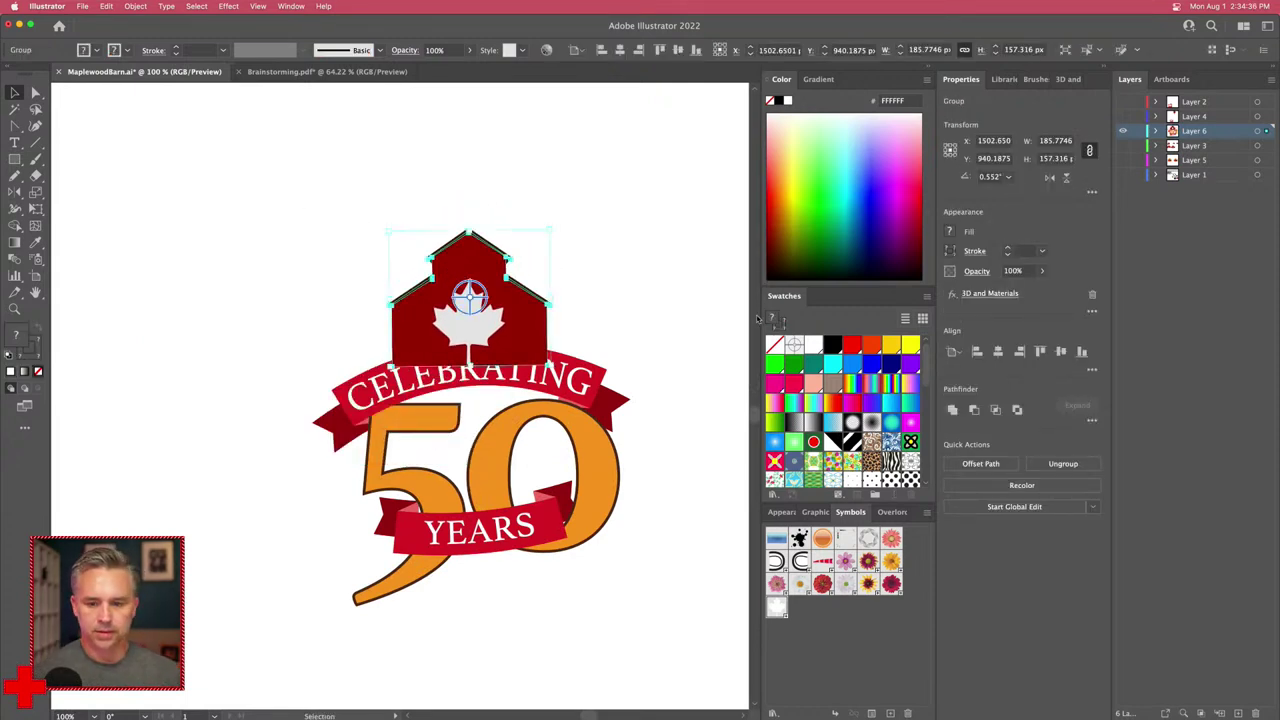
Step: Delete the 3D and Materials effect from the pasted barn's appearance and deselect the barn
{"action": "left_click", "coordinate": [778, 512]}
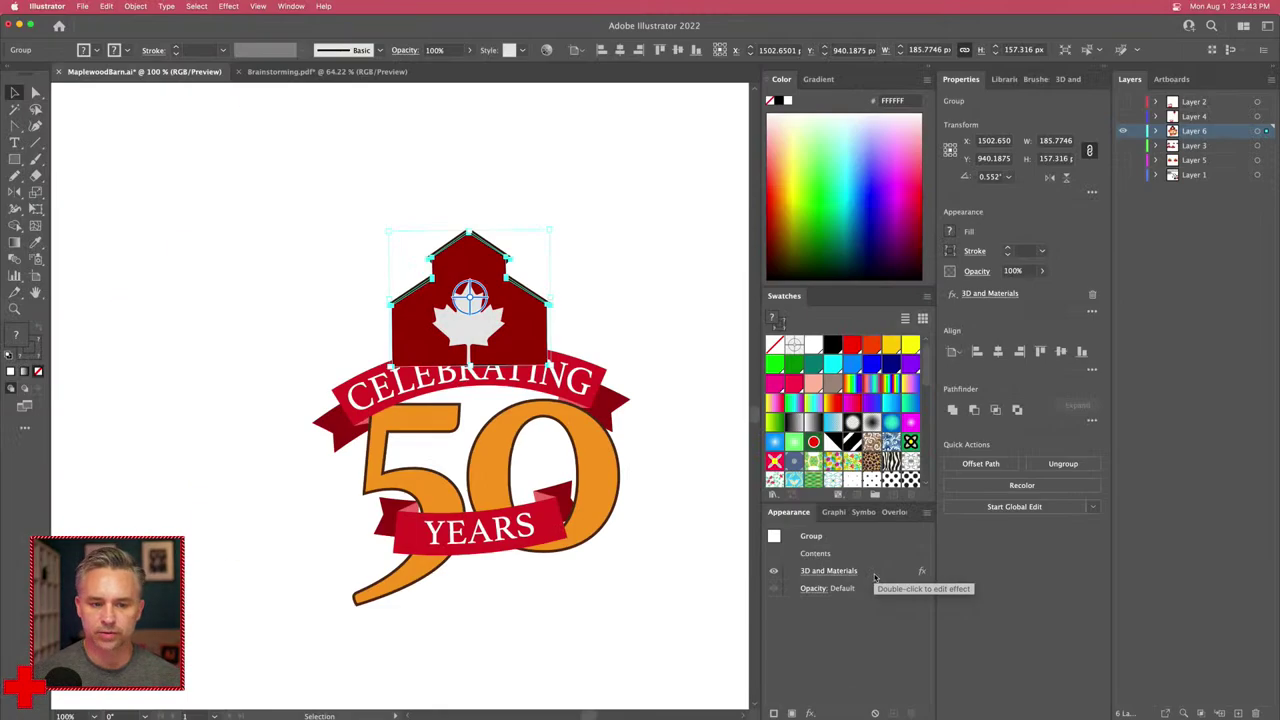
{"action": "left_click", "coordinate": [843, 494]}
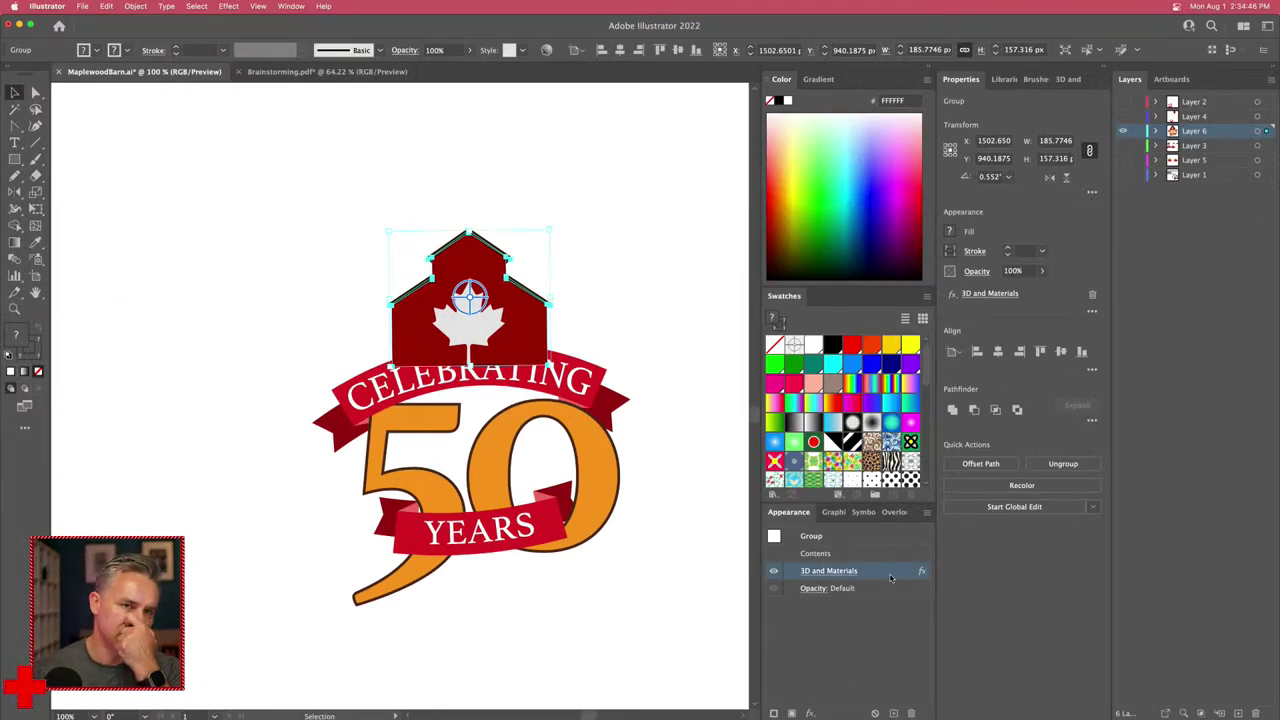
{"action": "left_click", "coordinate": [910, 713]}
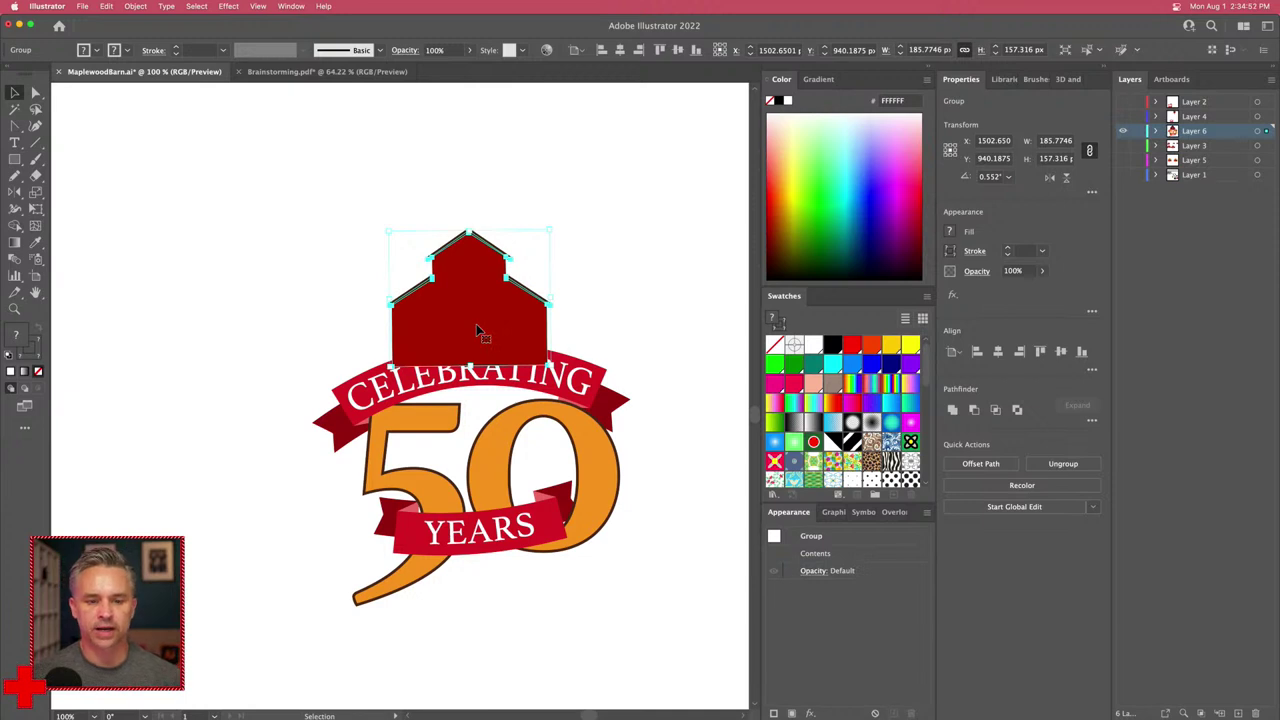
{"action": "left_click", "coordinate": [290, 260]}
Step: Scale the barn down to about 118 × 100 px and place it centred behind the CELEBRATING ribbon's upper edge
{"action": "left_click", "coordinate": [423, 309]}
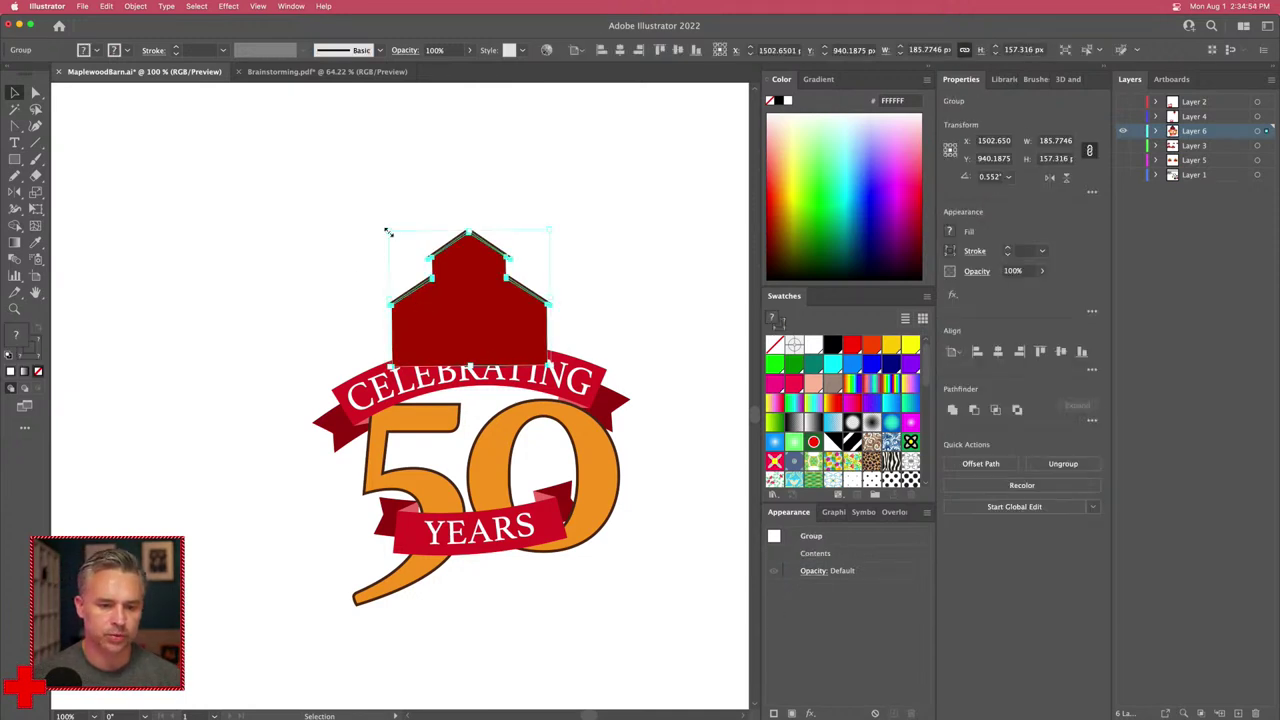
{"action": "left_click_drag", "start_coordinate": [392, 232], "coordinate": [420, 256]}
{"action": "left_click_drag", "start_coordinate": [458, 298], "coordinate": [467, 326]}
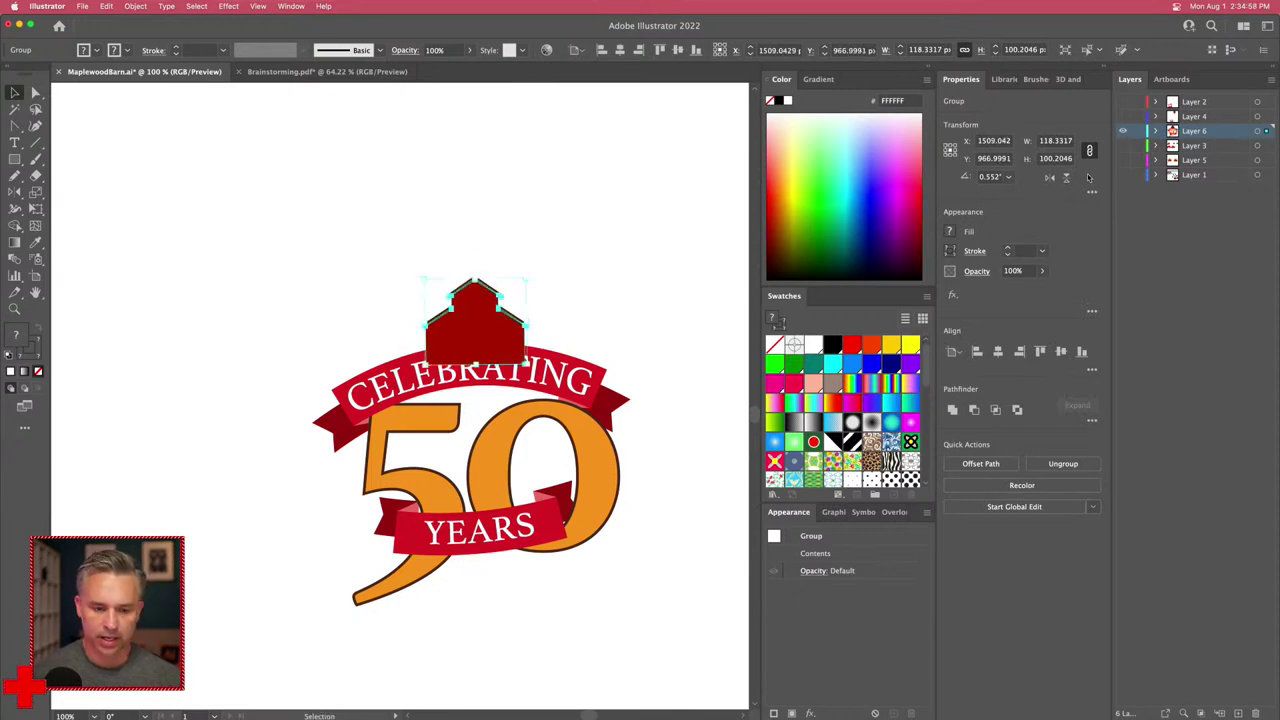
{"action": "key", "text": "super+bracketleft"}
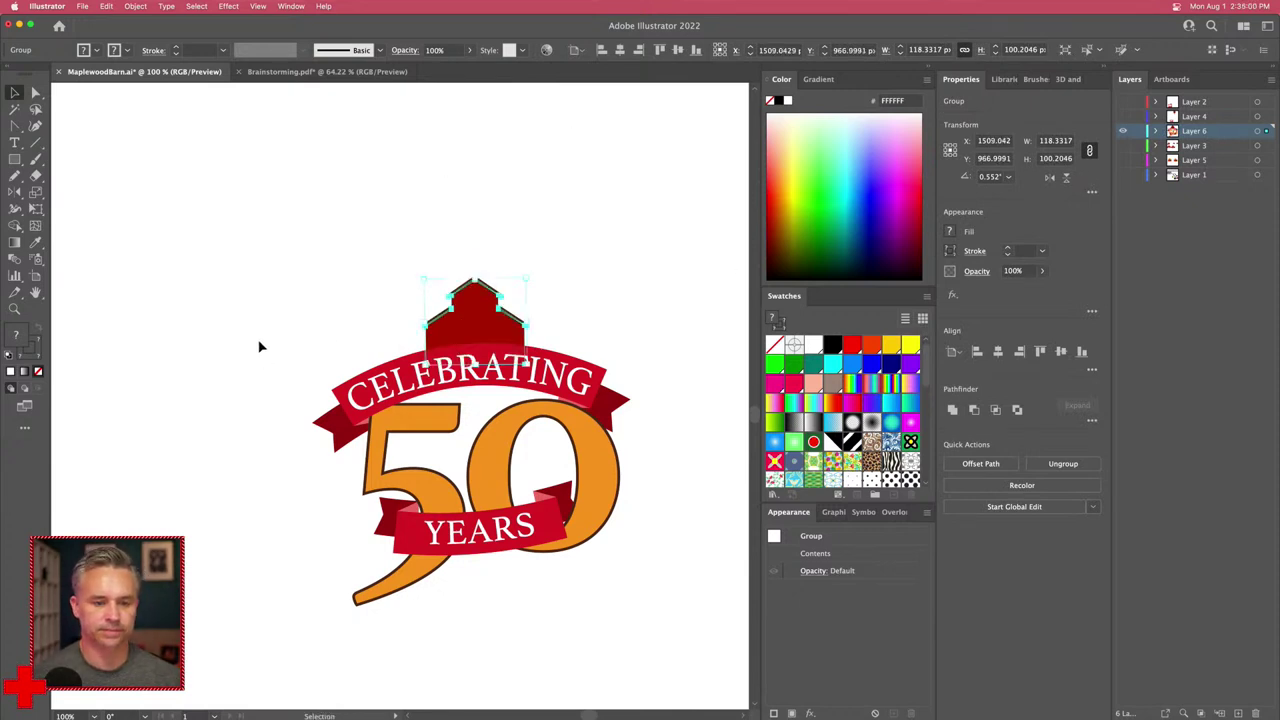
{"action": "key", "text": "super+equal"}
{"action": "key", "text": "super+equal"}
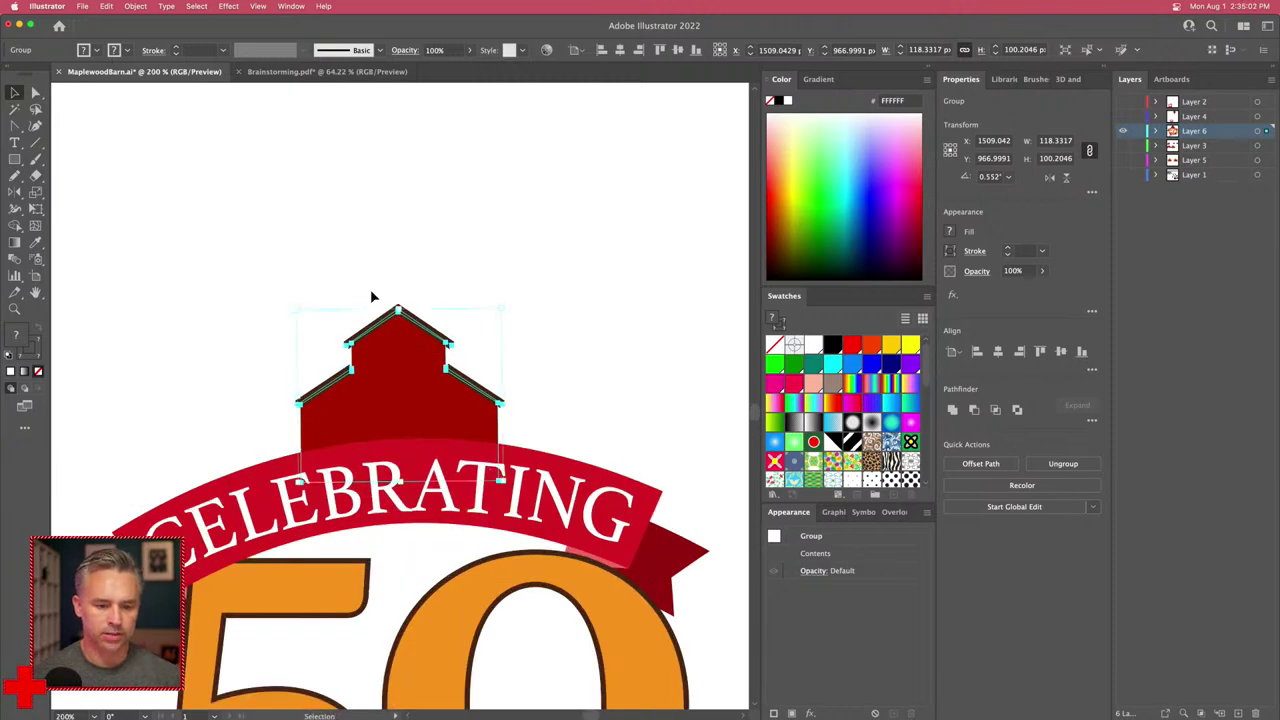
Step: Draw a door rectangle about 36 × 36 px on the barn's lower centre and fill it with dark brown 482813
{"action": "left_click_drag", "start_coordinate": [370, 289], "coordinate": [418, 313]}
{"action": "key", "text": "m"}
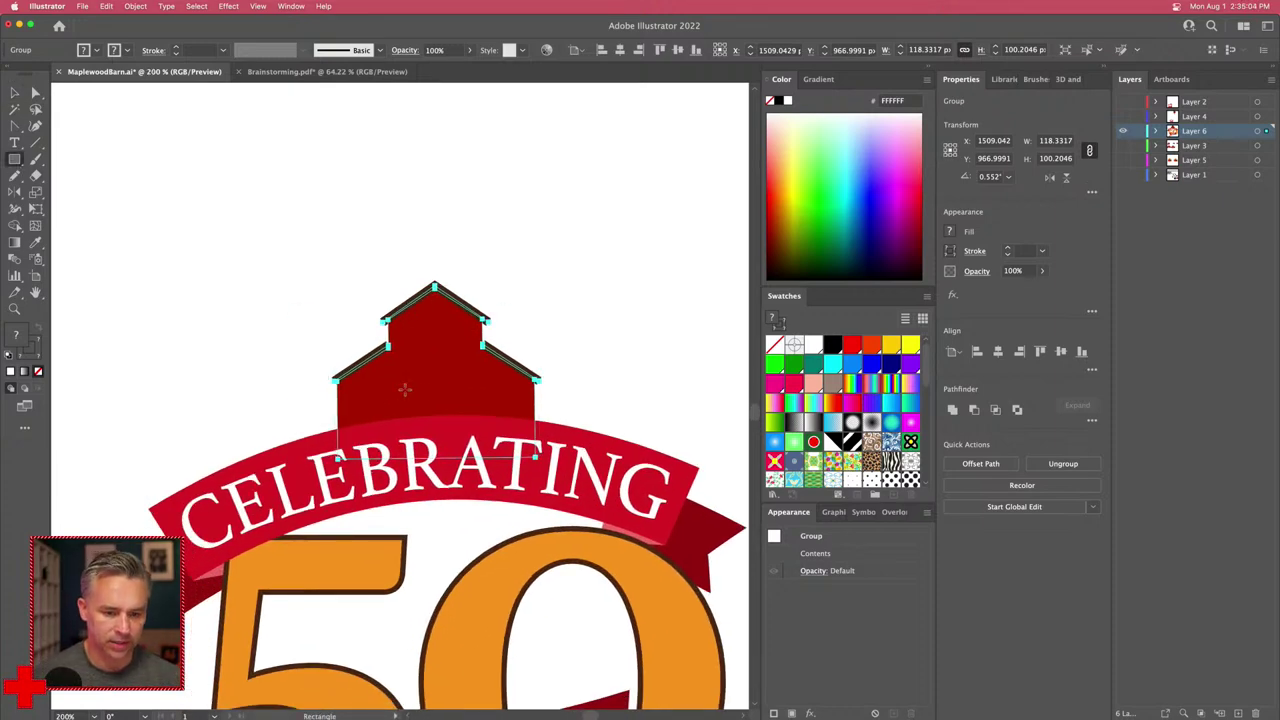
{"action": "mouse_move", "coordinate": [405, 387]}
{"action": "left_mouse_down"}
{"action": "mouse_move", "coordinate": [480, 450]}
{"action": "mouse_move", "coordinate": [468, 450]}
{"action": "left_mouse_up"}
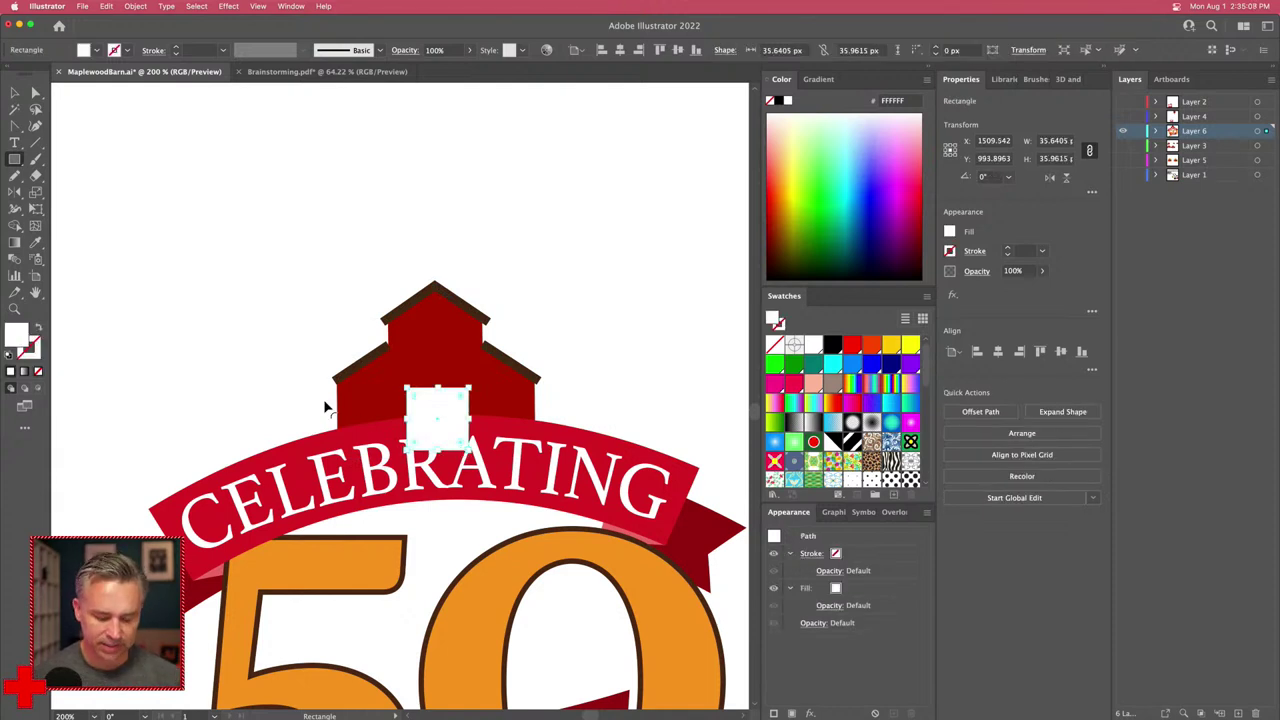
{"action": "scroll", "coordinate": [900, 416], "scroll_direction": "down", "scroll_amount": 5}
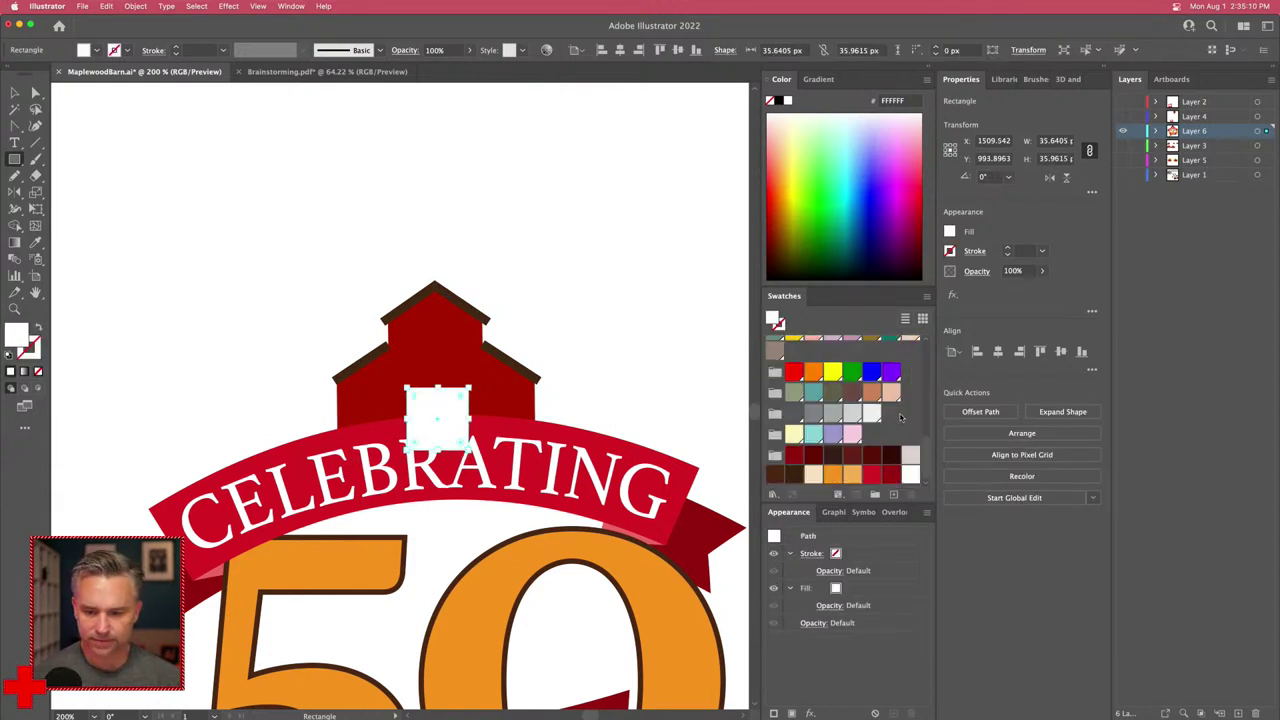
{"action": "left_click", "coordinate": [774, 478]}
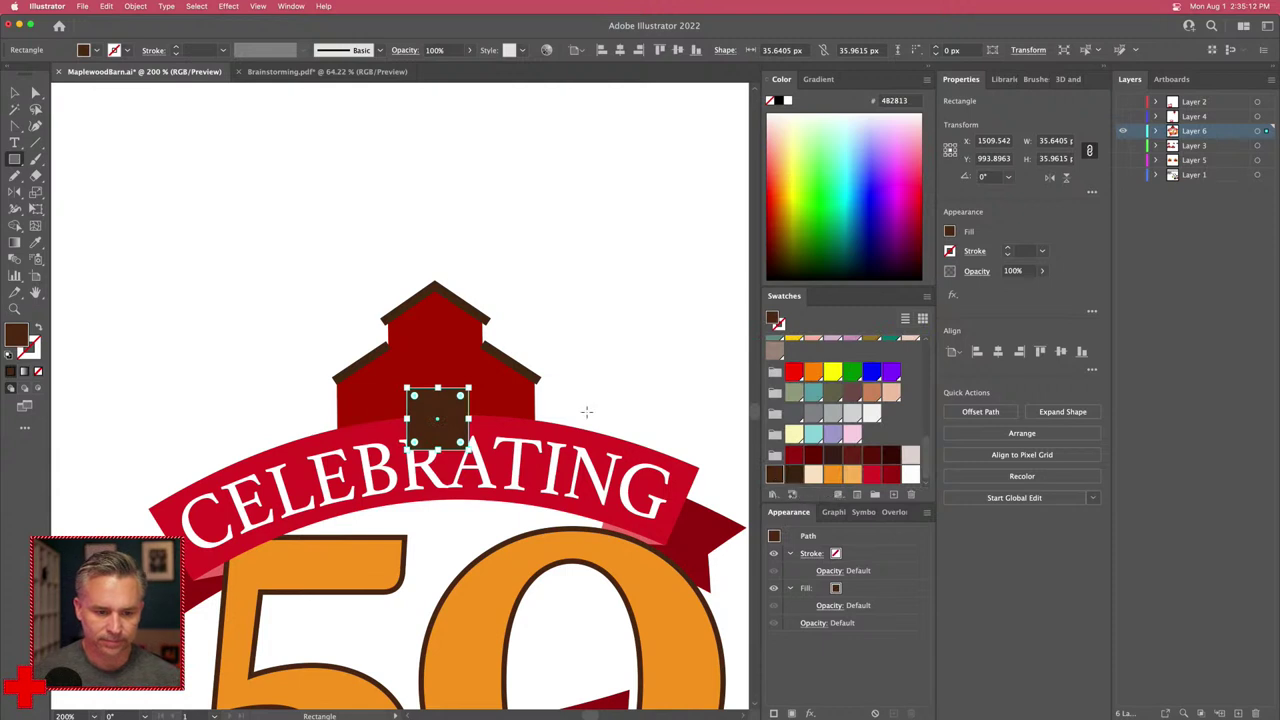
Step: Place the brown door behind the CELEBRATING ribbon, in front of the barn, and deselect everything
{"action": "left_click", "coordinate": [12, 93]}
{"action": "left_click_drag", "start_coordinate": [265, 251], "coordinate": [503, 400]}
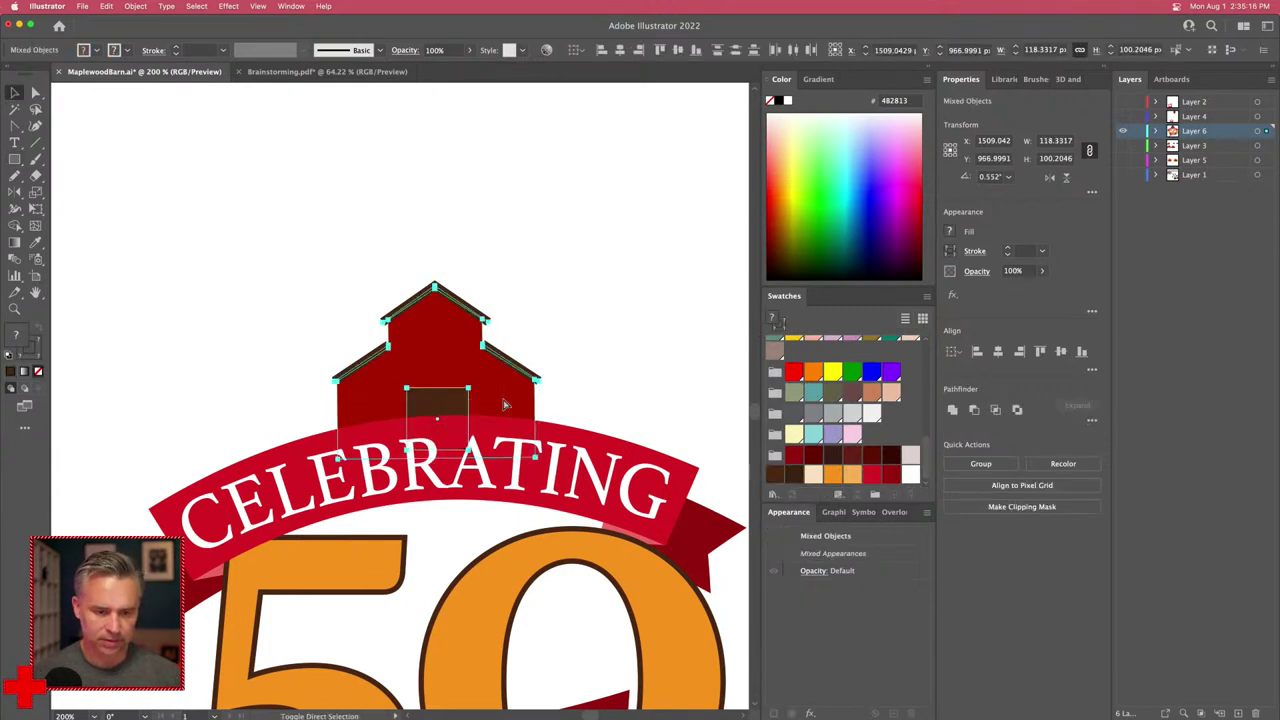
{"action": "left_click", "coordinate": [254, 351]}
{"action": "left_click_drag", "start_coordinate": [254, 351], "coordinate": [260, 237]}
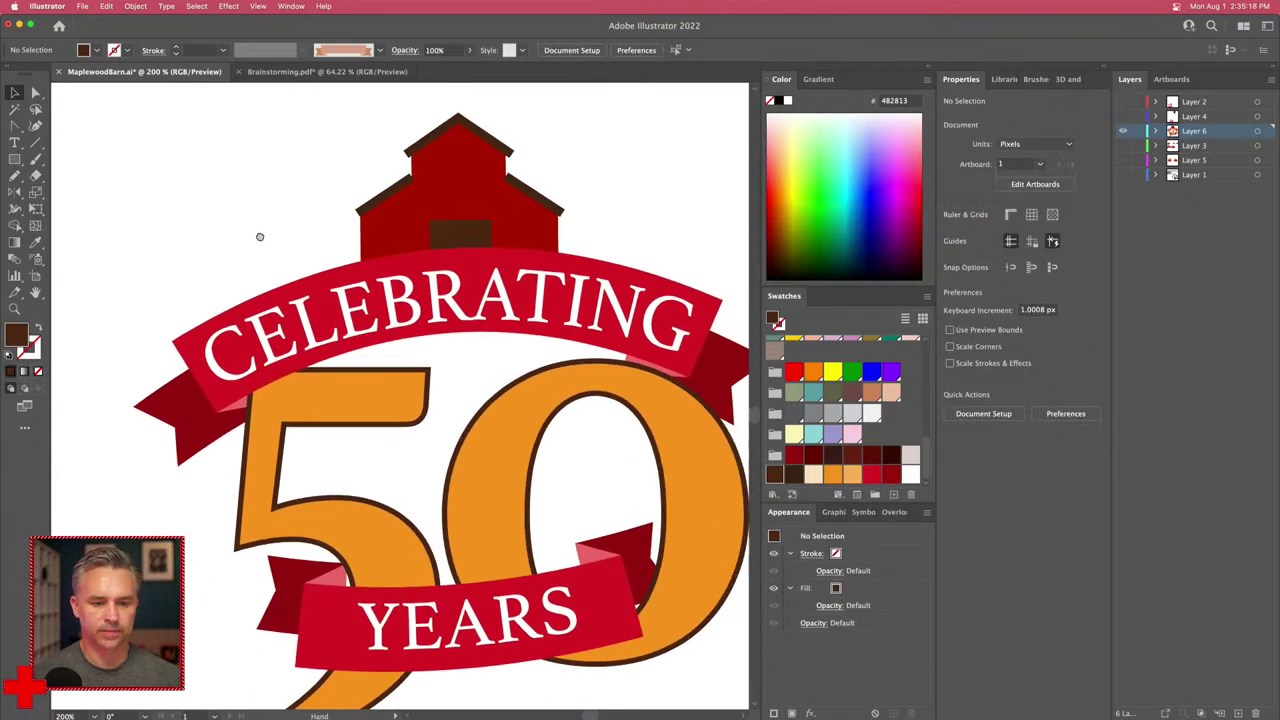
{"action": "key", "text": "super+minus"}
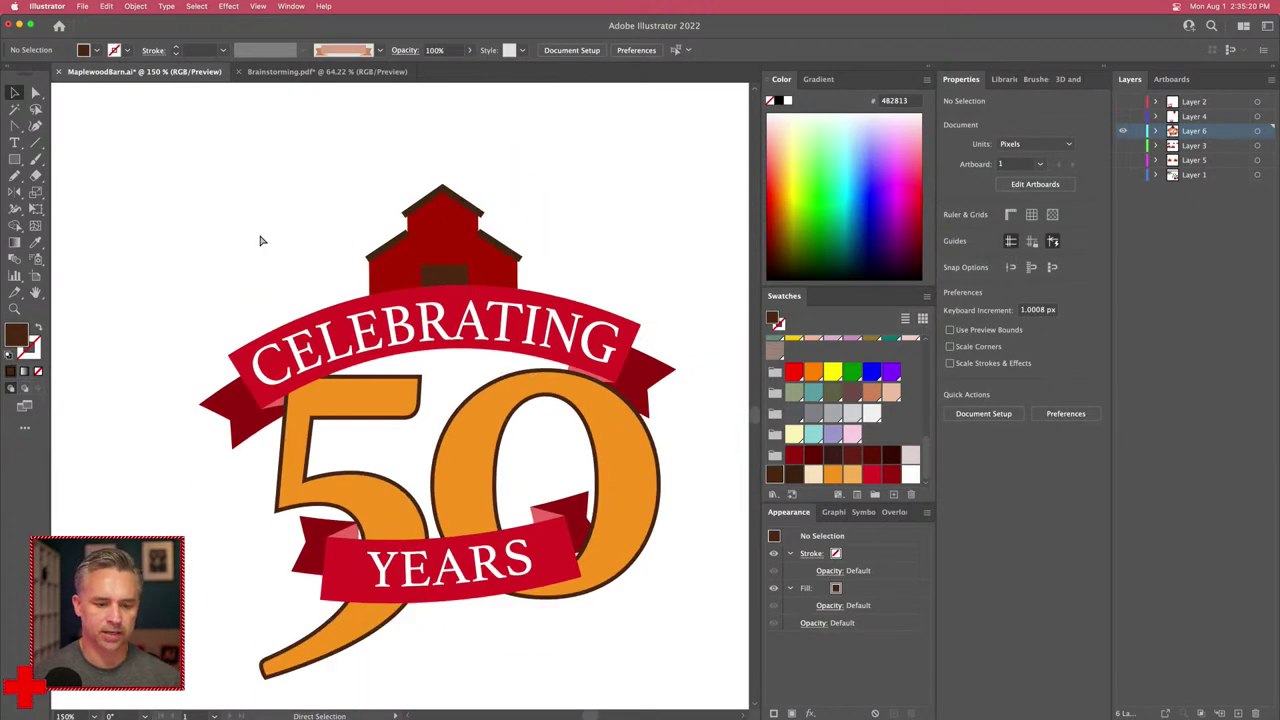
{"action": "key", "text": "super+minus"}
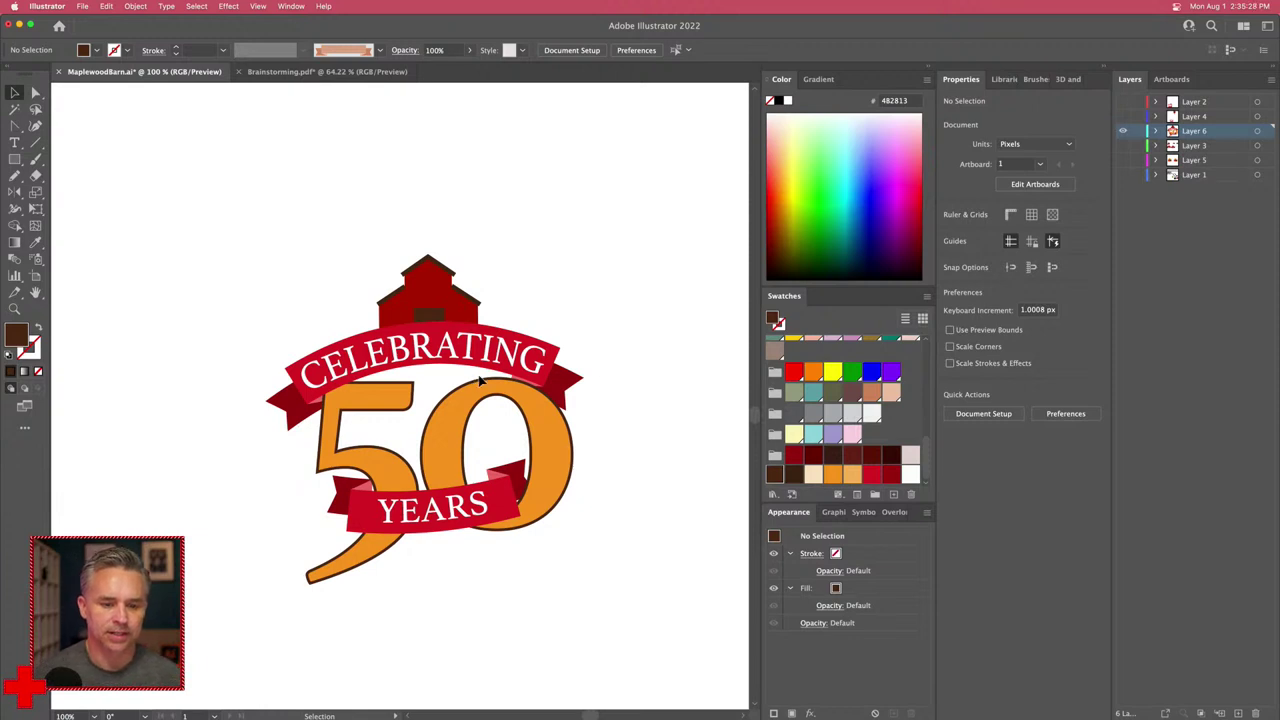
Step: Remove the brown stroke from the large orange 50 and deselect it
{"action": "left_click", "coordinate": [457, 418]}
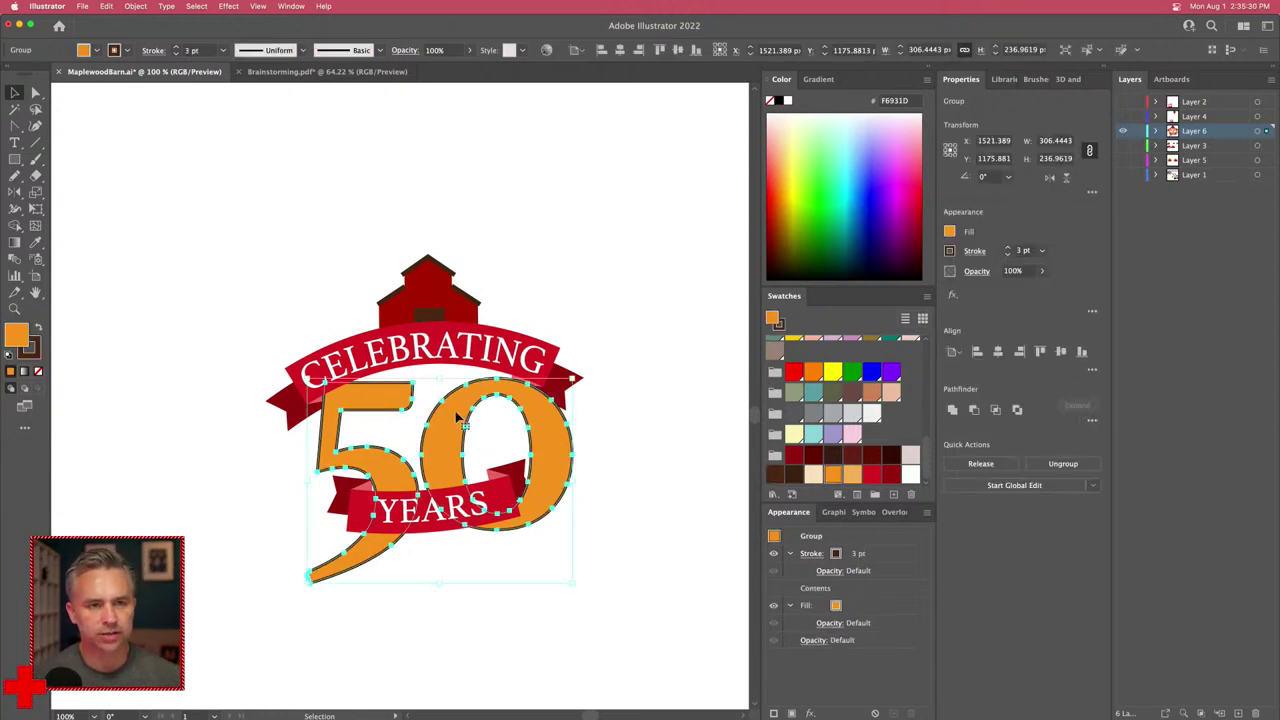
{"action": "left_click", "coordinate": [31, 345]}
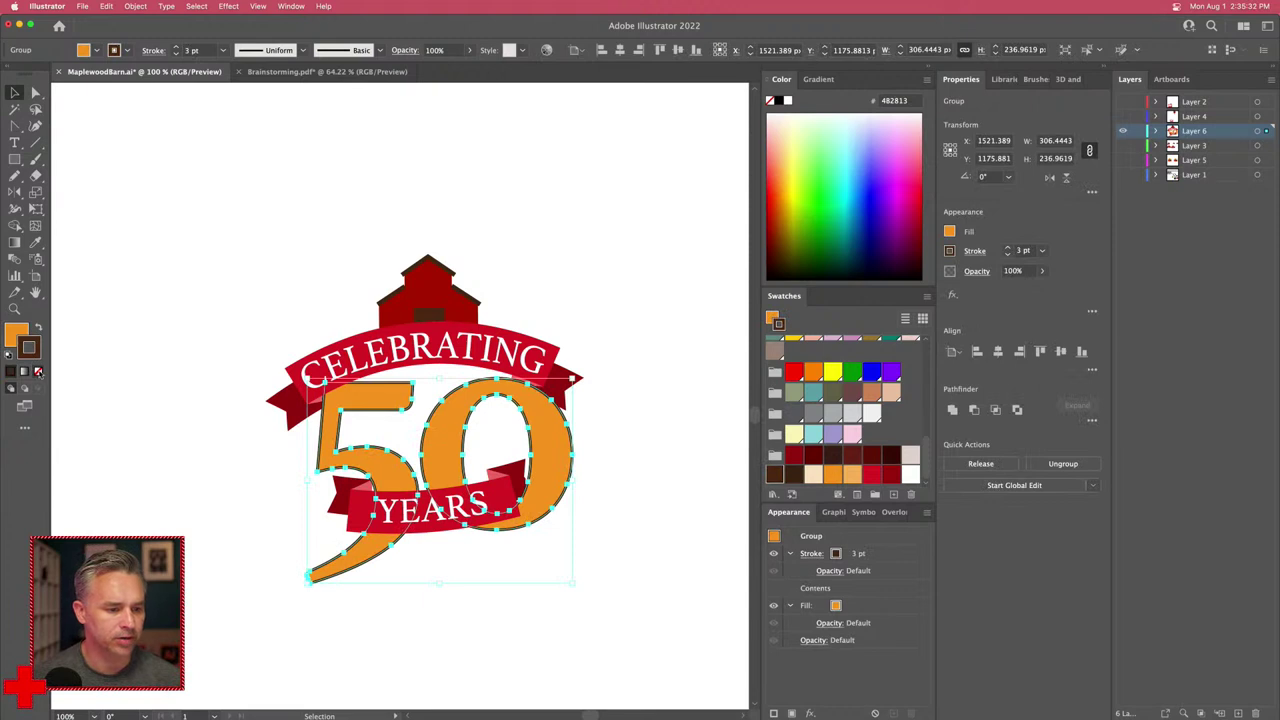
{"action": "key", "text": "slash"}
{"action": "left_click", "coordinate": [160, 410]}
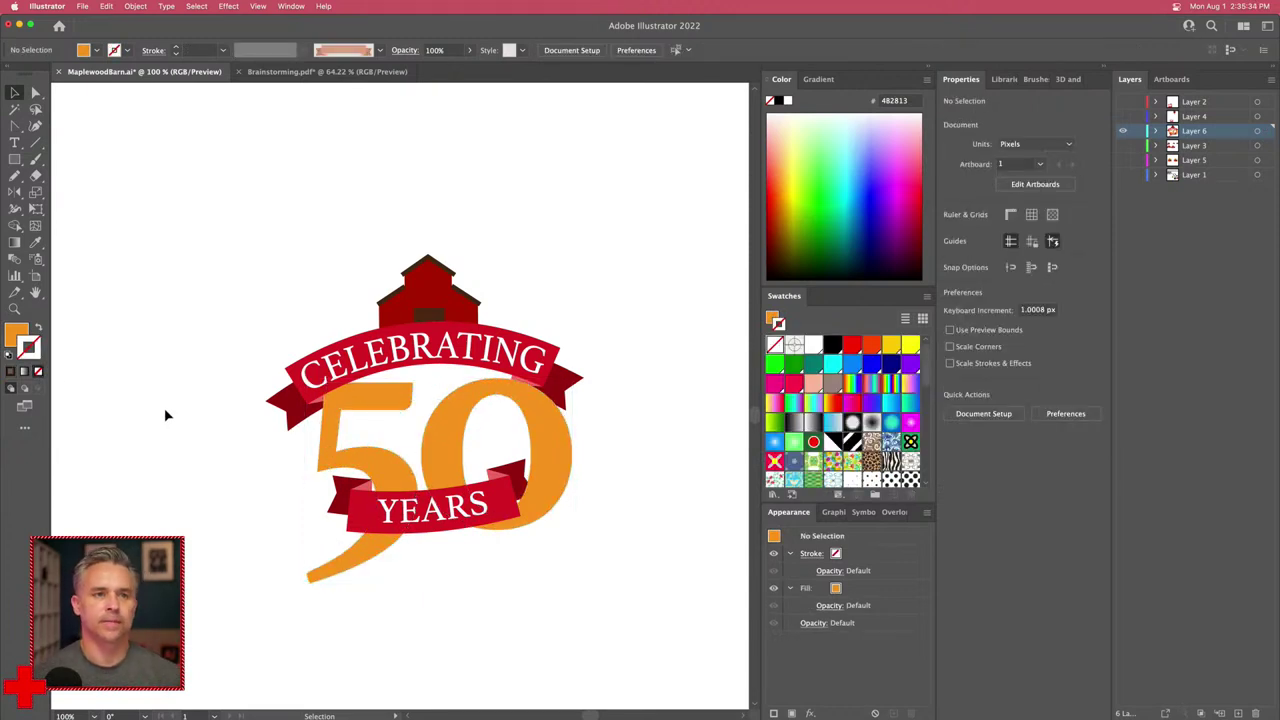
Step: Pick up the 50's orange fill and darken it to R 175, G 91, B 0 for the shadow shapes
{"action": "key", "text": "super+equal"}
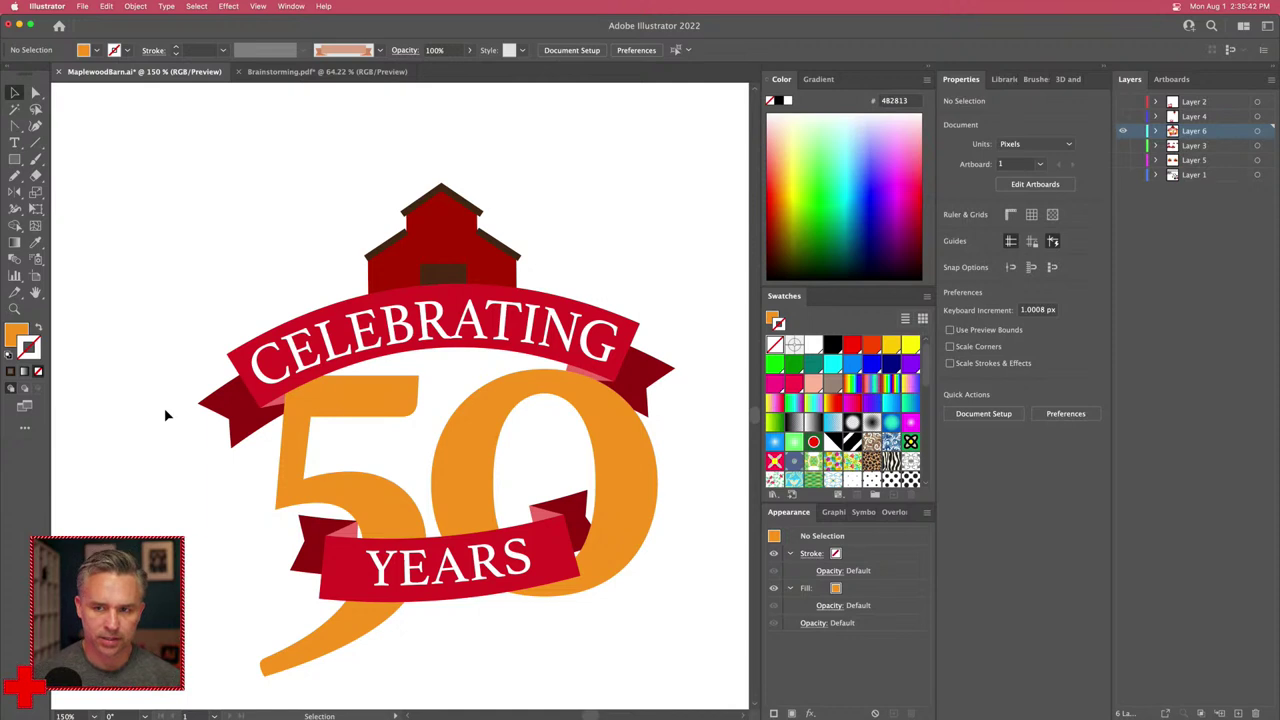
{"action": "key", "text": "super+equal"}
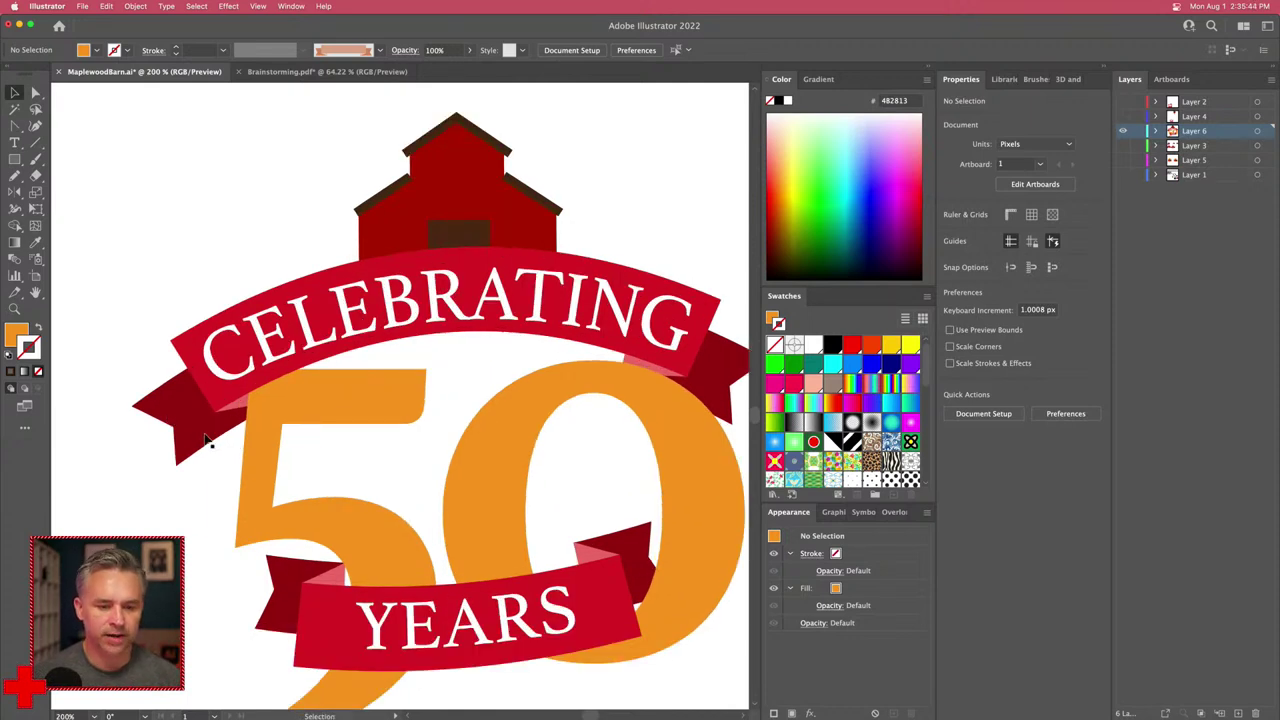
{"action": "scroll", "coordinate": [205, 440], "scroll_direction": "down", "scroll_amount": 2}
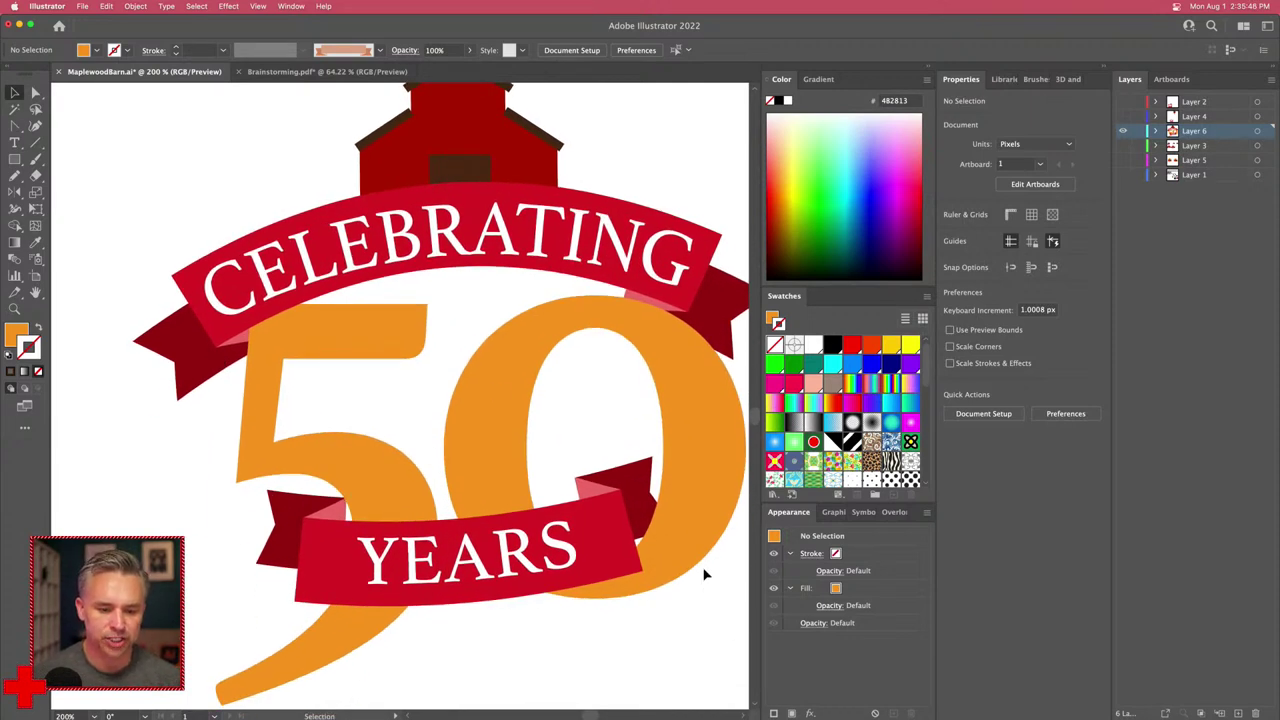
{"action": "left_click_drag", "start_coordinate": [270, 305], "coordinate": [337, 380]}
{"action": "key", "text": "super+equal"}
{"action": "left_click", "coordinate": [212, 337]}
{"action": "key", "text": "p"}
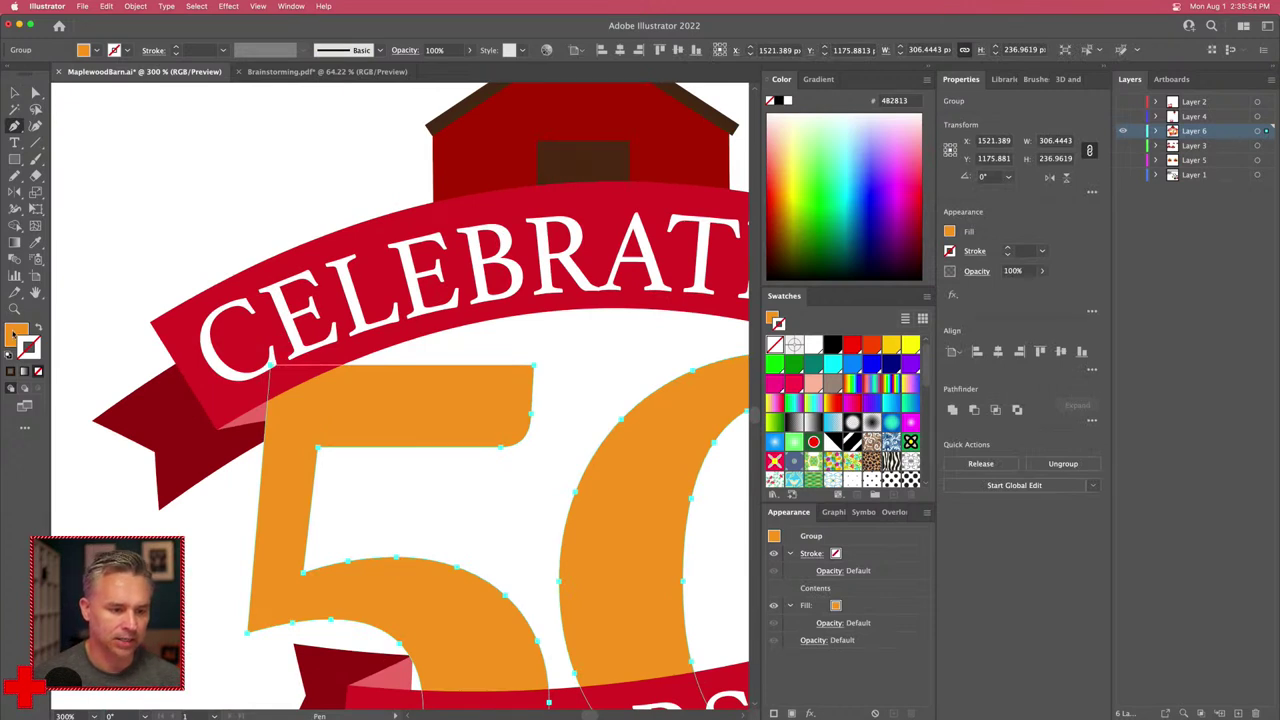
{"action": "left_click", "coordinate": [14, 92]}
{"action": "left_click", "coordinate": [135, 333]}
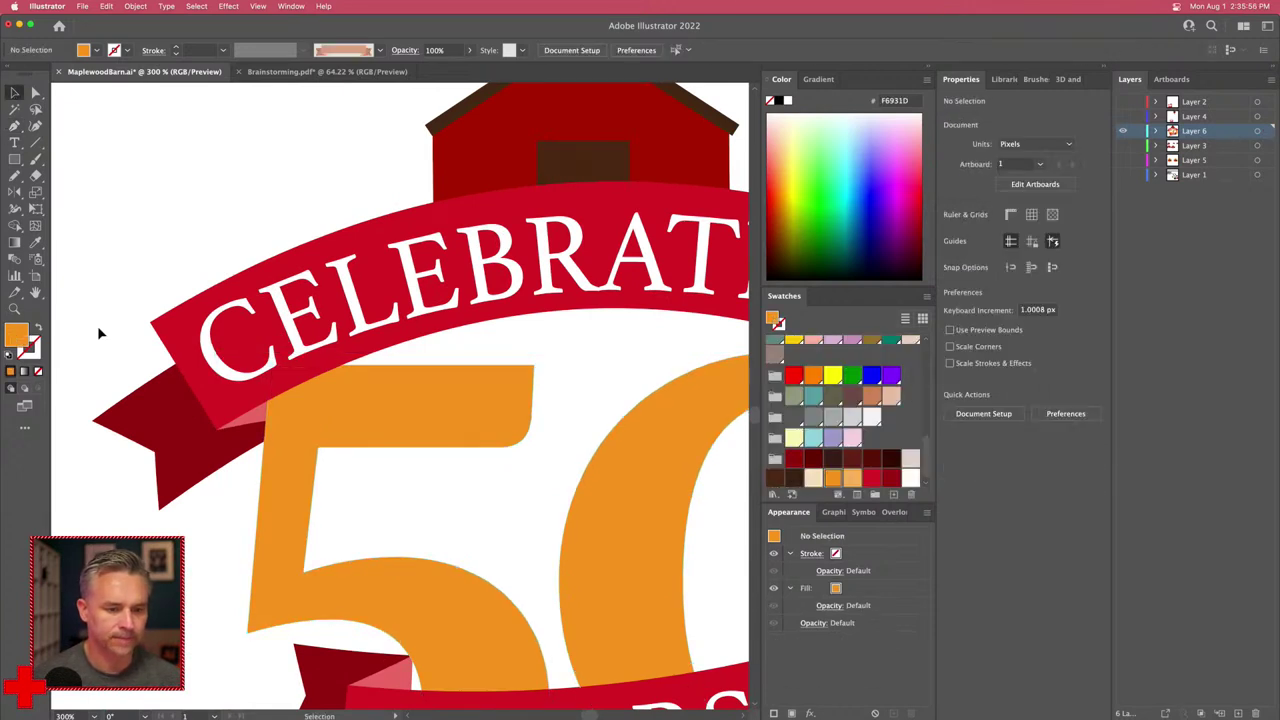
{"action": "key", "text": "p"}
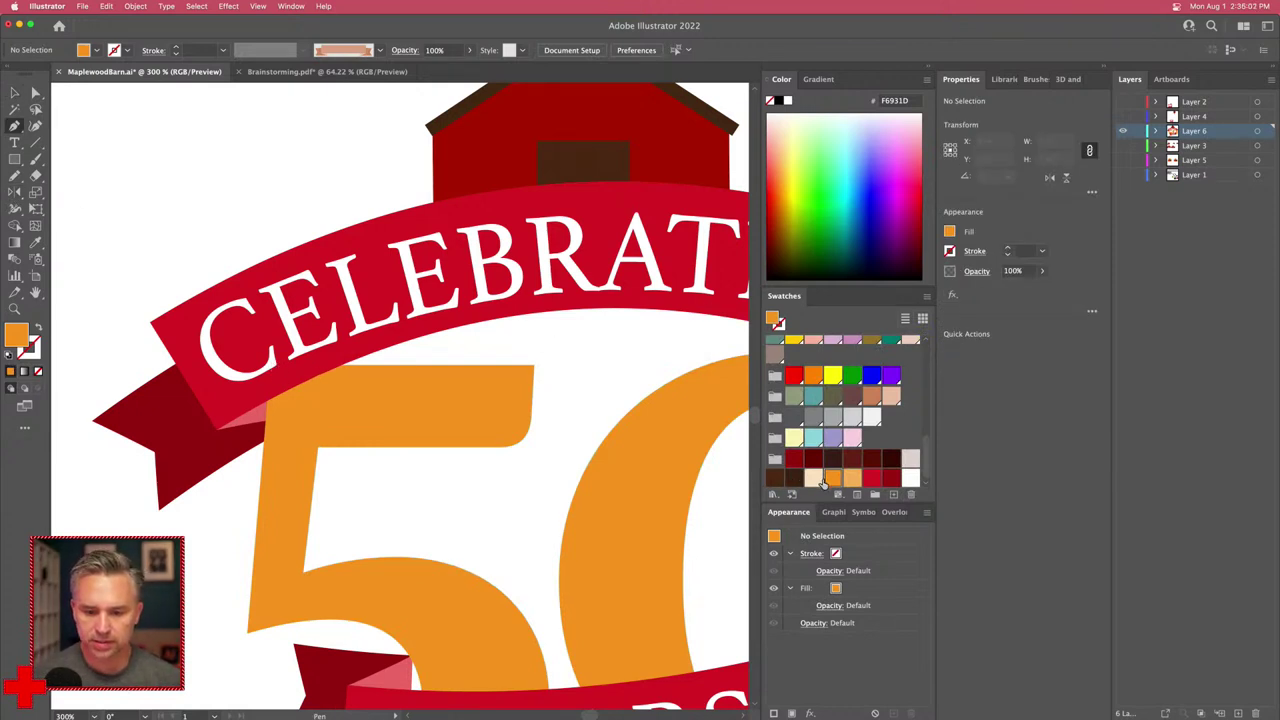
{"action": "double_click", "coordinate": [15, 336]}
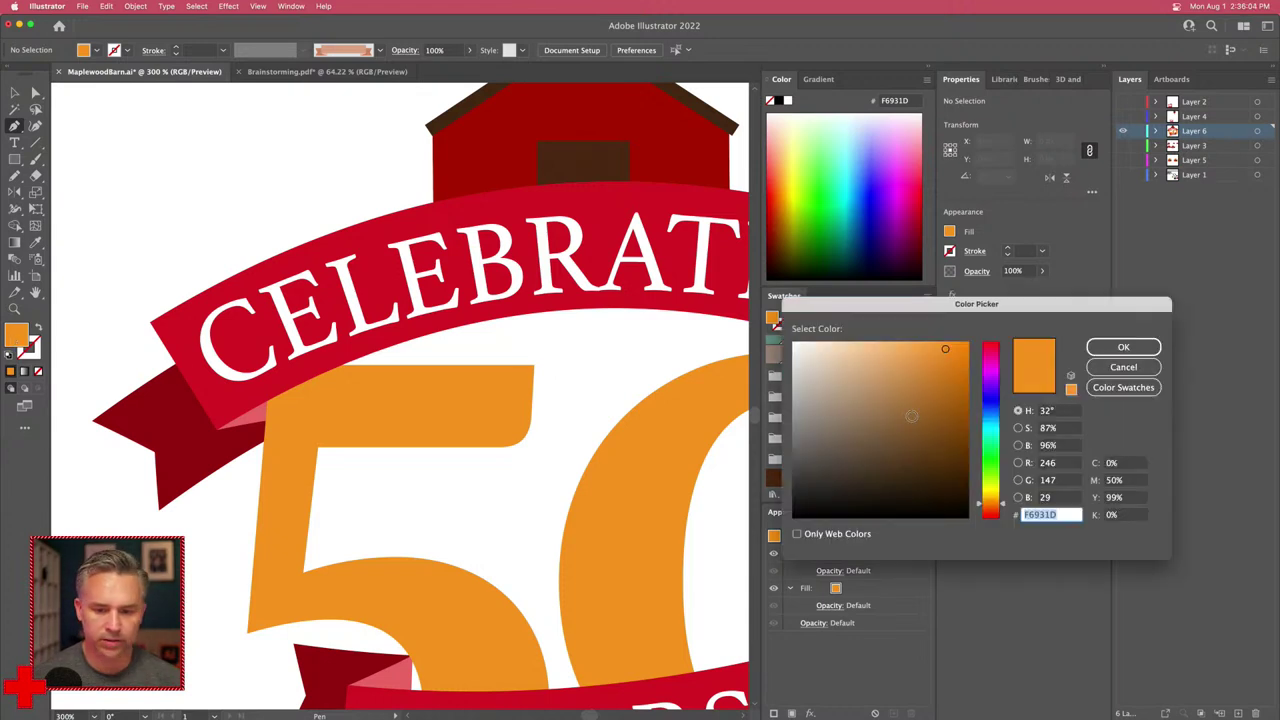
{"action": "left_click_drag", "start_coordinate": [962, 385], "coordinate": [968, 397]}
{"action": "key", "text": "Return"}
Step: Draw a triangular shadow about 45 × 22 px with the Pen tool over the upper-left corner of the 5
{"action": "left_click", "coordinate": [271, 366]}
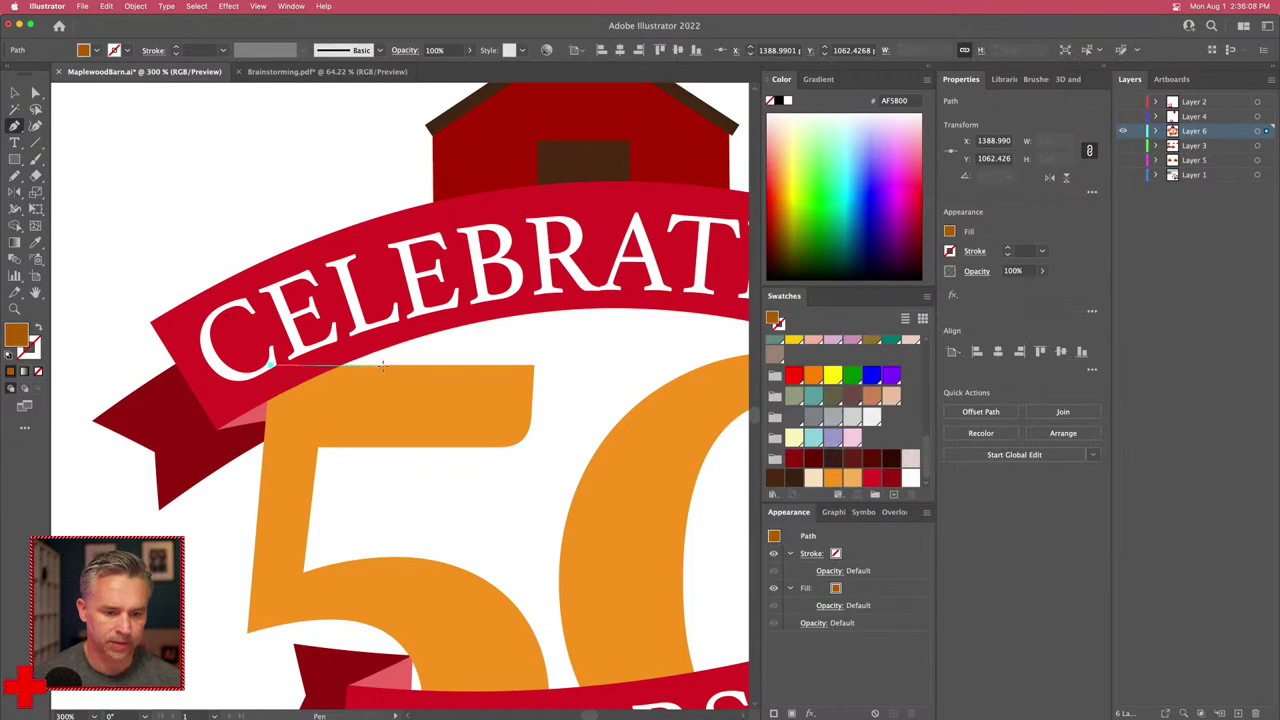
{"action": "left_click", "coordinate": [382, 366]}
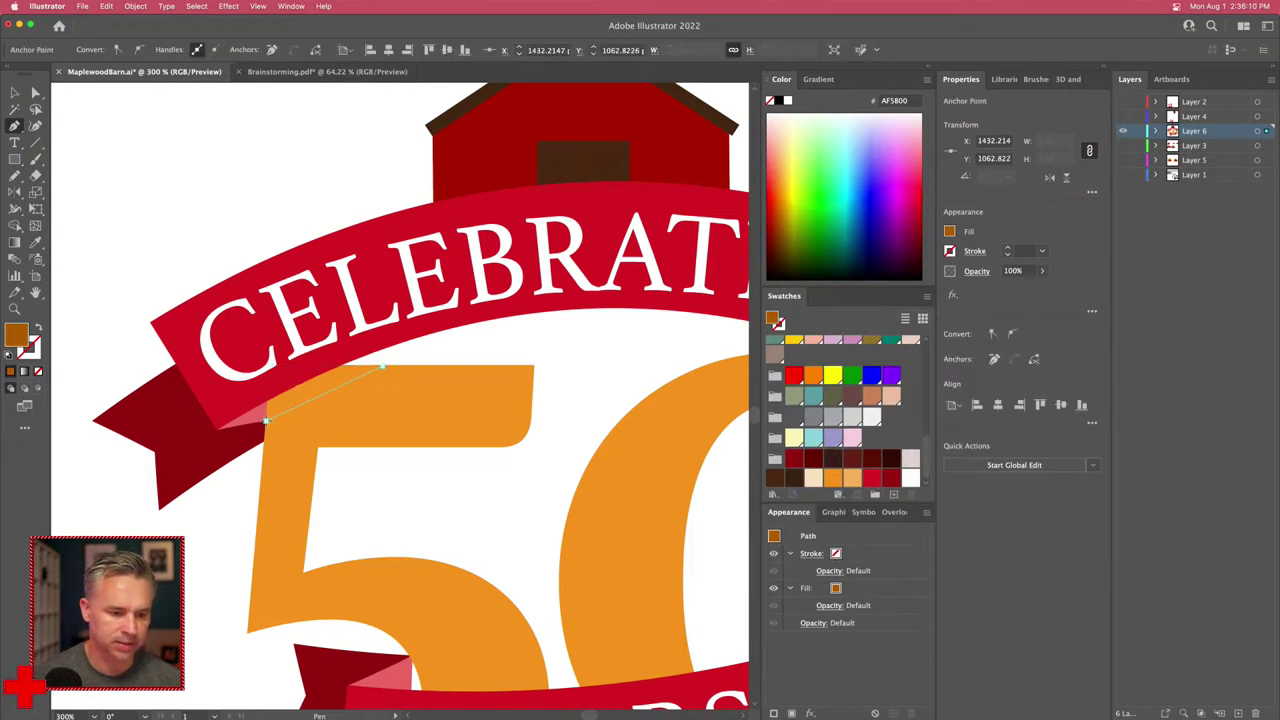
{"action": "left_click", "coordinate": [265, 421]}
{"action": "left_click", "coordinate": [15, 93]}
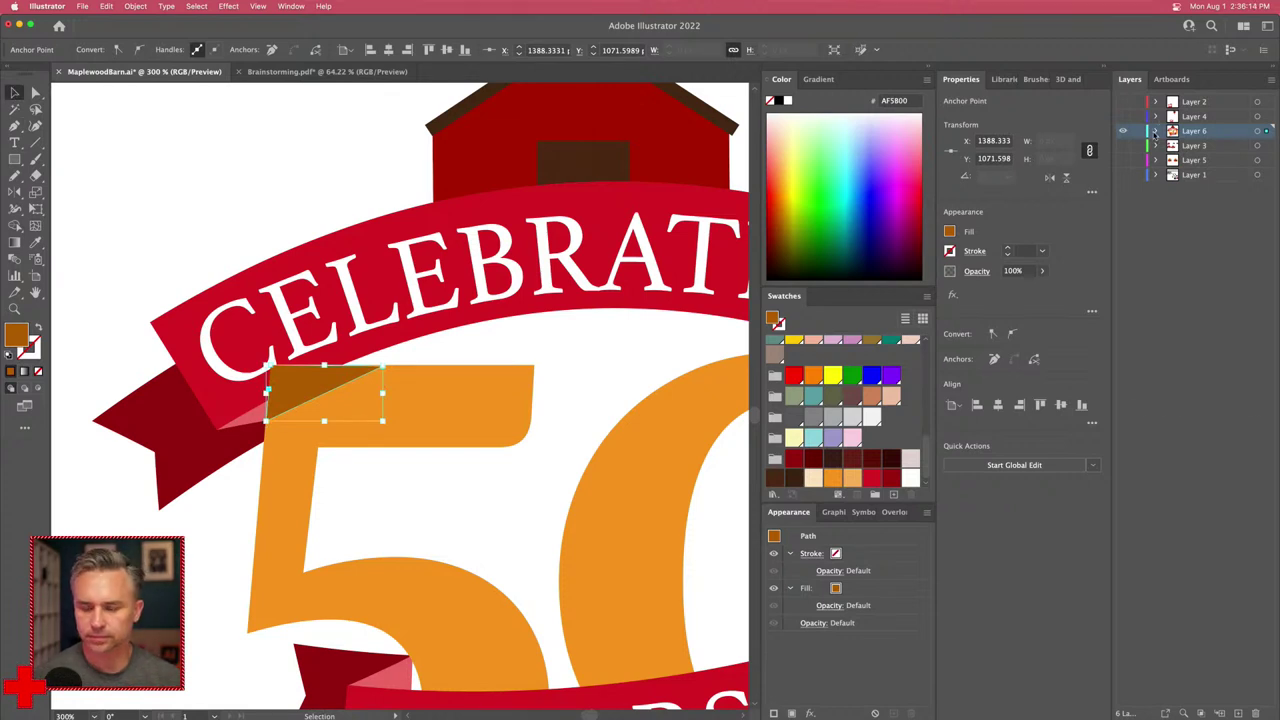
Step: Reorder the shadow path within Layer 6 so it sits beneath the CELEBRATING ribbon and above the 50
{"action": "left_click", "coordinate": [1155, 131]}
{"action": "left_click_drag", "start_coordinate": [1212, 150], "coordinate": [1212, 205]}
{"action": "scroll", "coordinate": [264, 262], "scroll_direction": "down", "scroll_amount": 5}
{"action": "scroll", "coordinate": [264, 262], "scroll_direction": "right", "scroll_amount": 5}
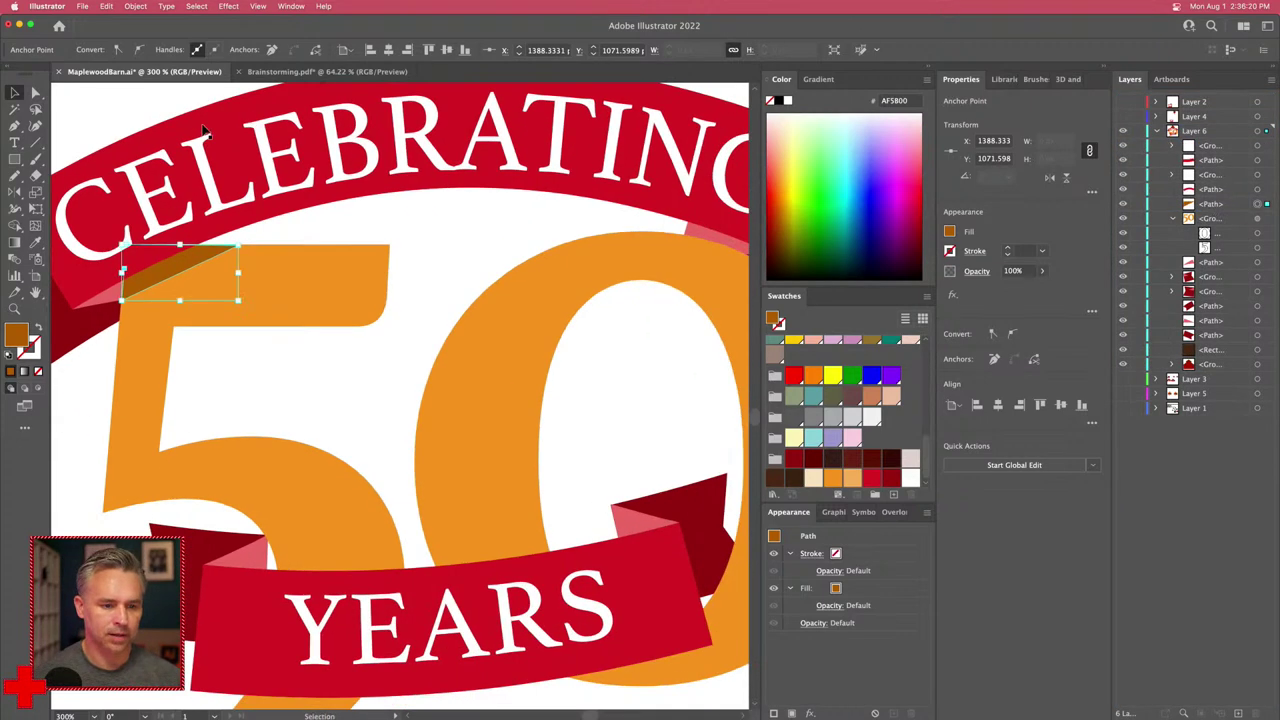
{"action": "left_click", "coordinate": [143, 277]}
{"action": "left_click", "coordinate": [157, 247]}
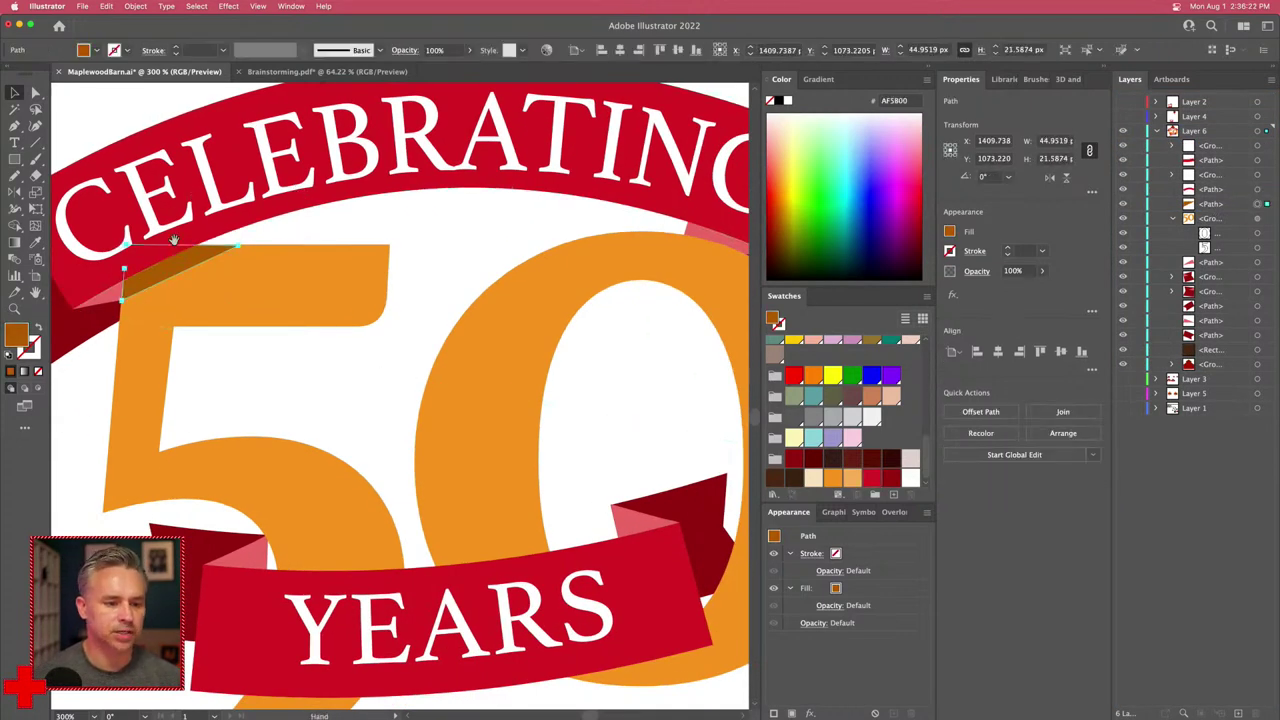
Step: Bend the shadow's lower edge to follow the ribbon's curve and fit its end anchors to the edges of the 5
{"action": "key", "text": "super+equal"}
{"action": "key", "text": "super+equal"}
{"action": "key", "text": "super+equal"}
{"action": "key", "text": "super+equal"}
{"action": "key", "text": "v"}
{"action": "key", "text": "shift+c"}
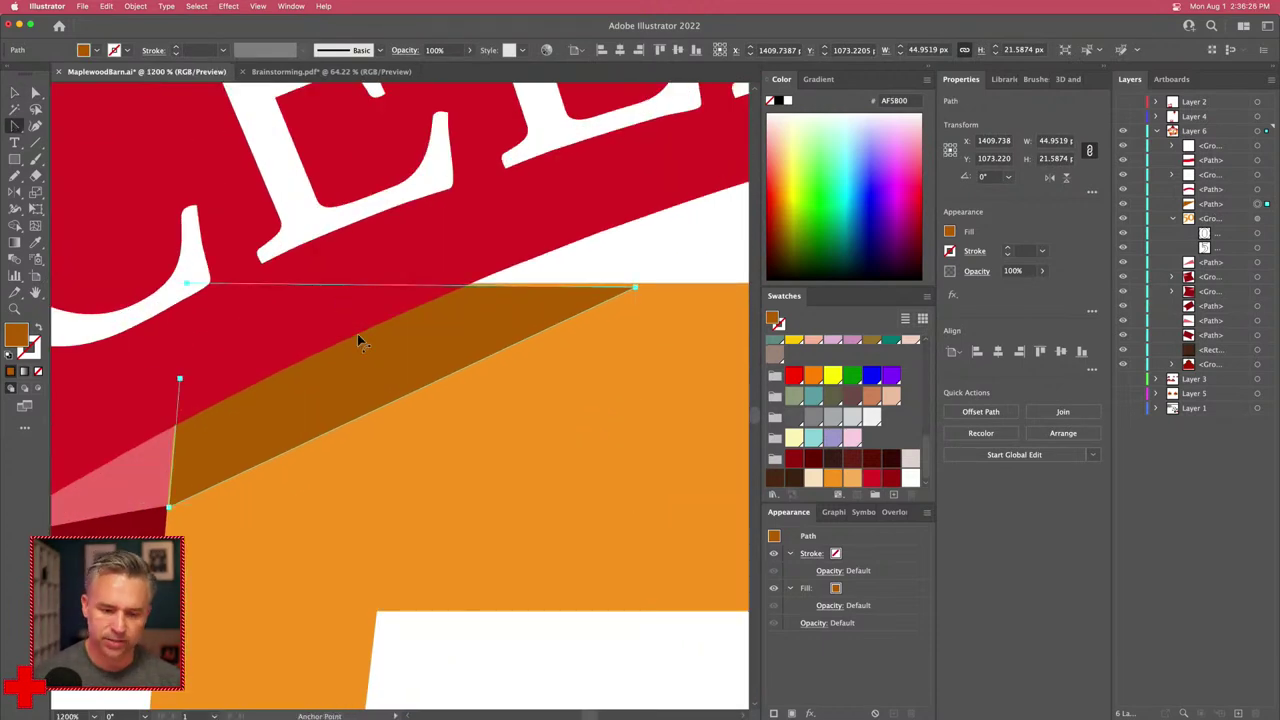
{"action": "left_click_drag", "start_coordinate": [390, 408], "coordinate": [390, 400]}
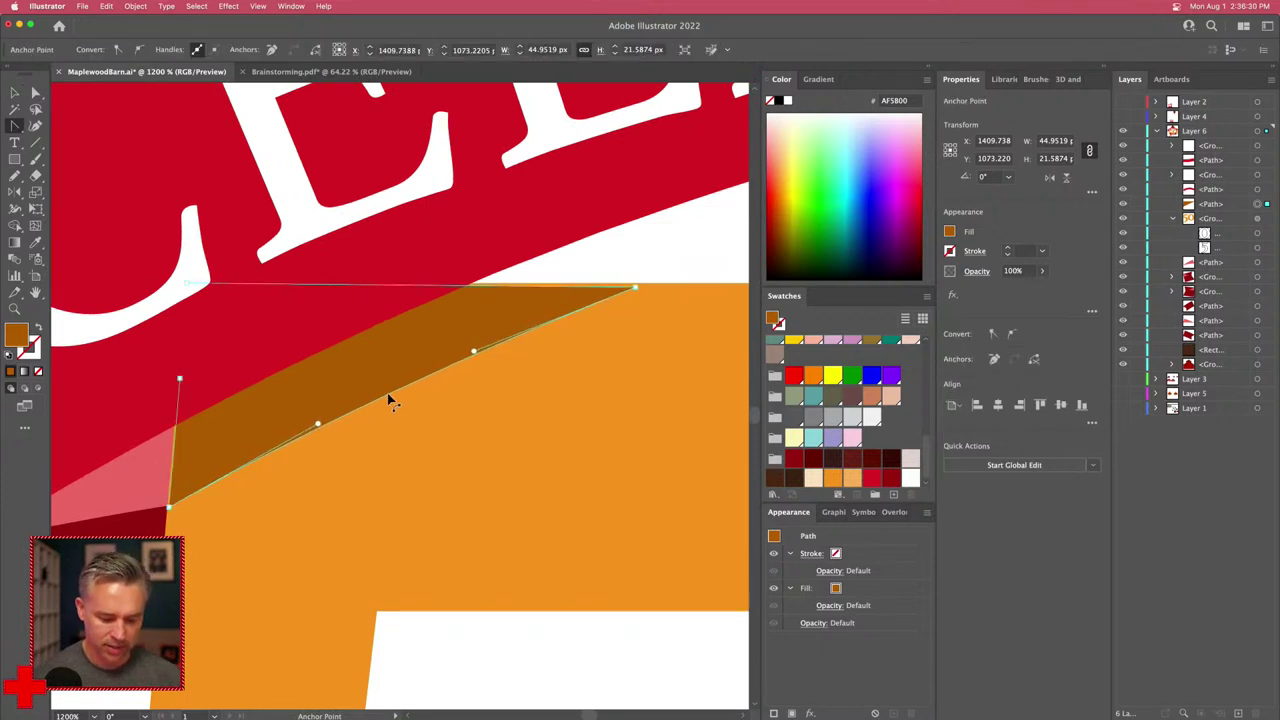
{"action": "left_click", "coordinate": [35, 91]}
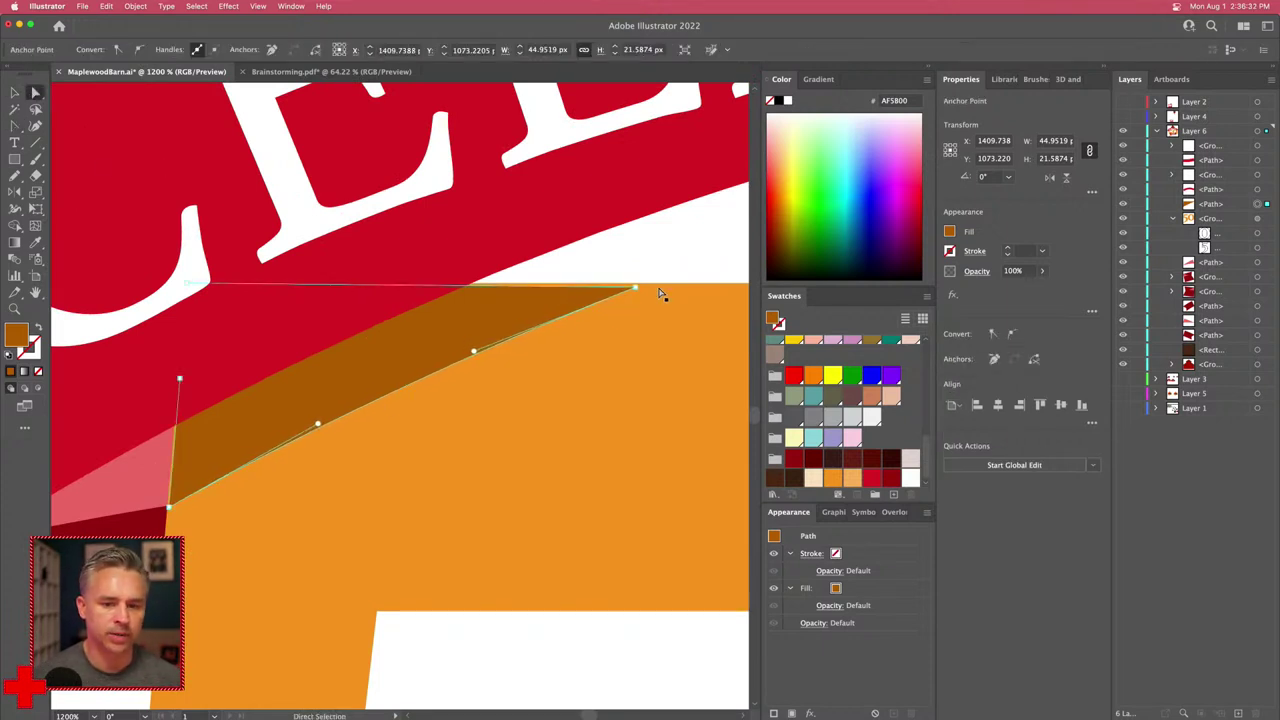
{"action": "left_click", "coordinate": [634, 288]}
{"action": "left_click_drag", "start_coordinate": [634, 290], "coordinate": [645, 285]}
{"action": "left_click", "coordinate": [172, 499]}
{"action": "left_click", "coordinate": [14, 92]}
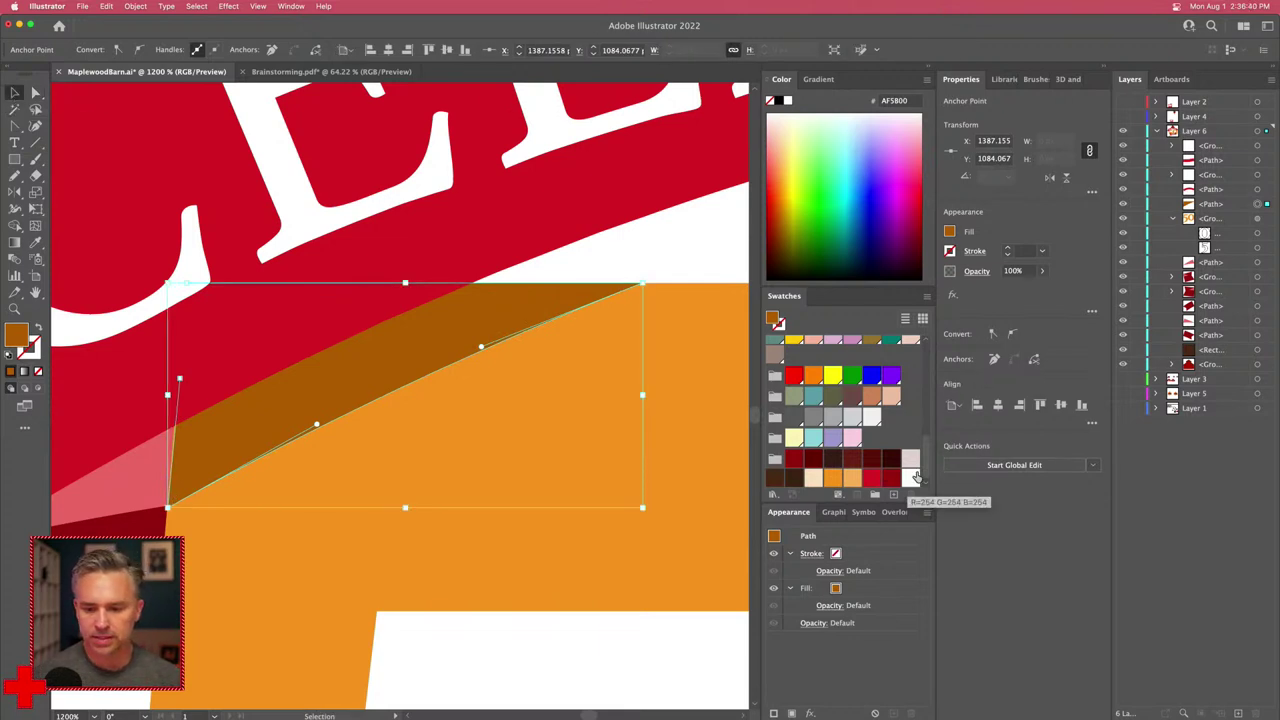
Step: Save the shadow's fill as a global RGB swatch, R=175 G=91 B=0, and deselect the shadow
{"action": "scroll", "coordinate": [918, 470], "scroll_direction": "down", "scroll_amount": 1}
{"action": "left_click", "coordinate": [894, 494]}
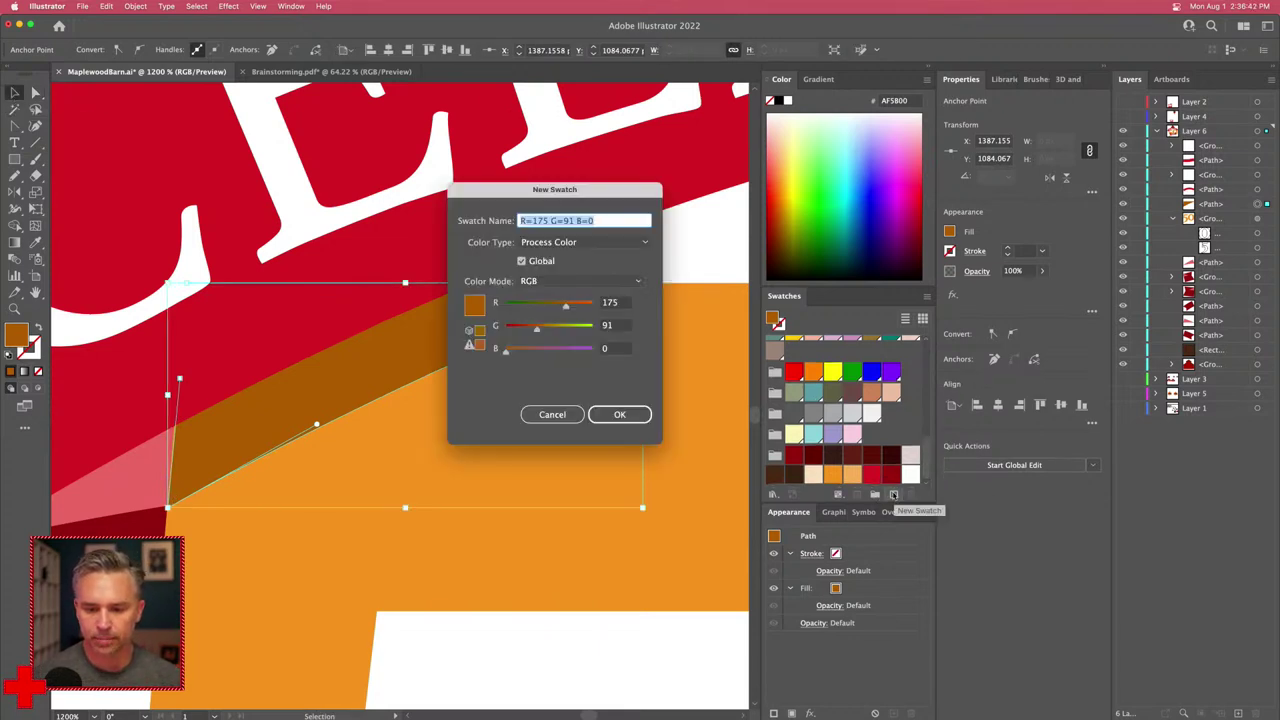
{"action": "left_click", "coordinate": [617, 414]}
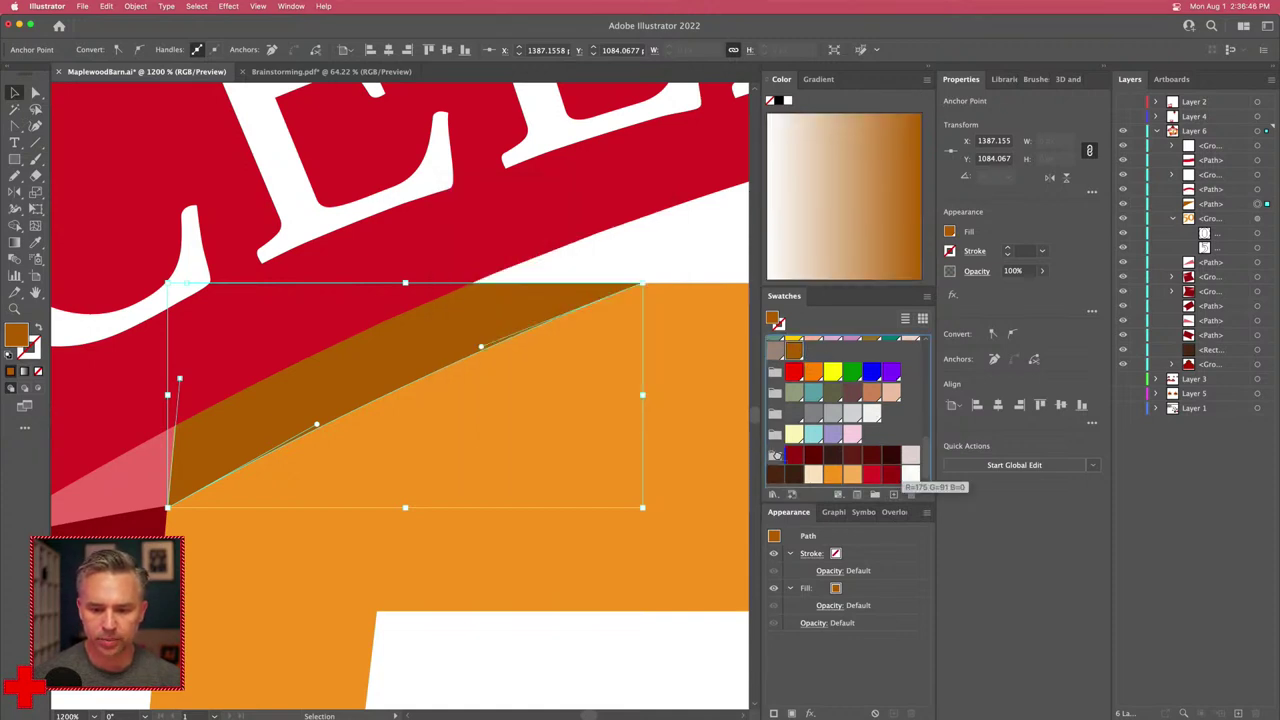
{"action": "scroll", "coordinate": [780, 457], "scroll_direction": "down", "scroll_amount": 1}
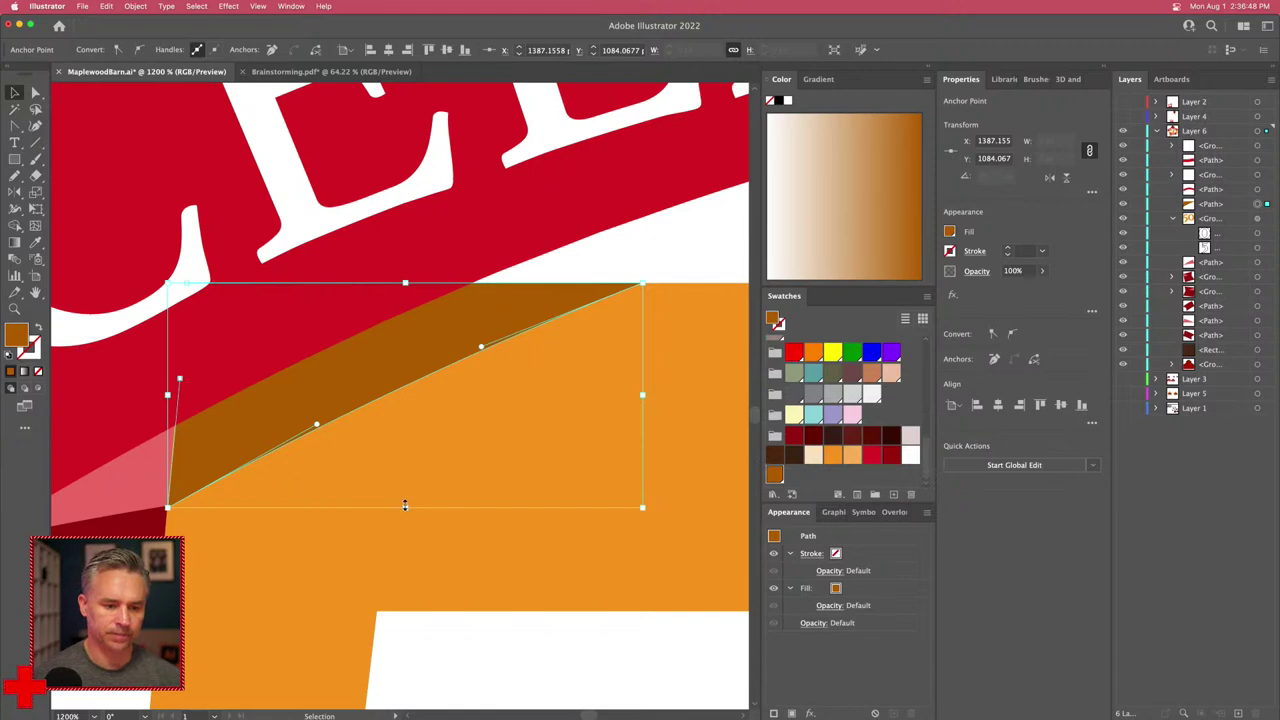
{"action": "key", "text": "a"}
{"action": "key", "text": "super+minus"}
{"action": "key", "text": "super+minus"}
{"action": "key", "text": "super+minus"}
{"action": "key", "text": "super+minus"}
{"action": "key", "text": "super+minus"}
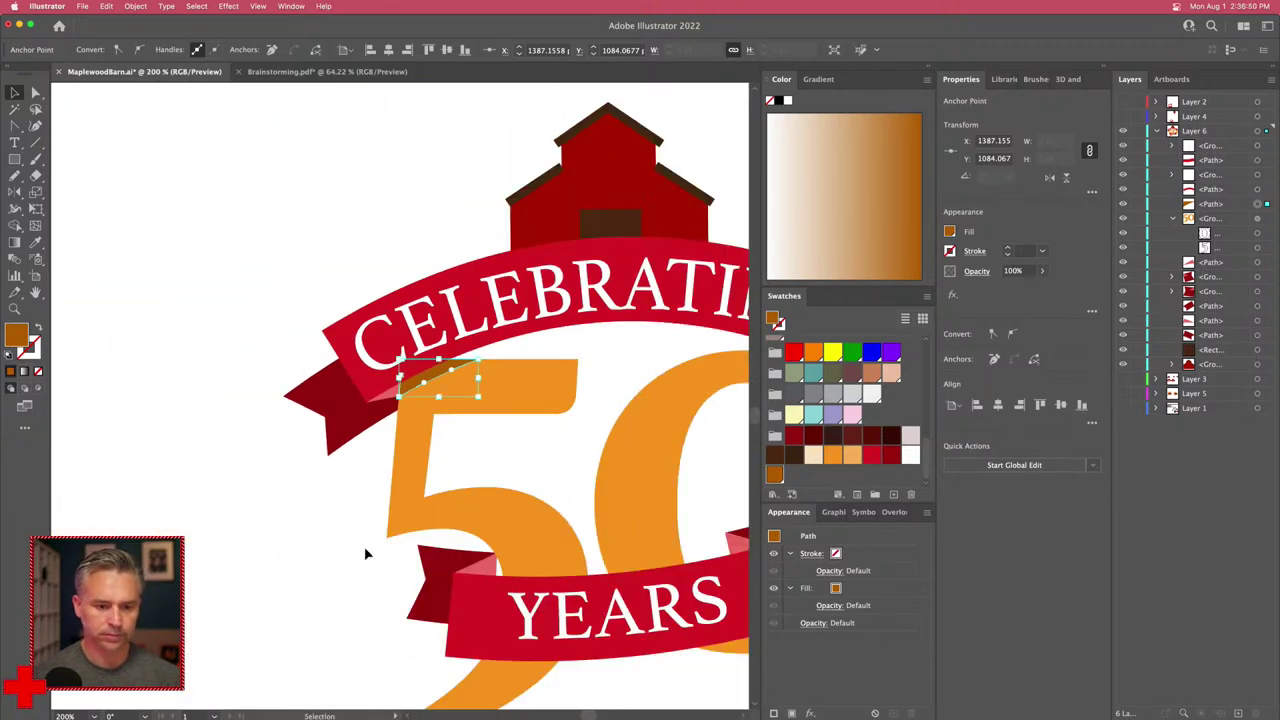
{"action": "left_click", "coordinate": [386, 574]}
Step: Draw a closed dark orange shadow with the Pen tool below the lower-right end of the YEARS ribbon, following the 0's bottom curve
{"action": "scroll", "coordinate": [300, 520], "scroll_direction": "right", "scroll_amount": 5}
{"action": "scroll", "coordinate": [300, 520], "scroll_direction": "down", "scroll_amount": 2}
{"action": "key", "text": "v"}
{"action": "key", "text": "super+plus"}
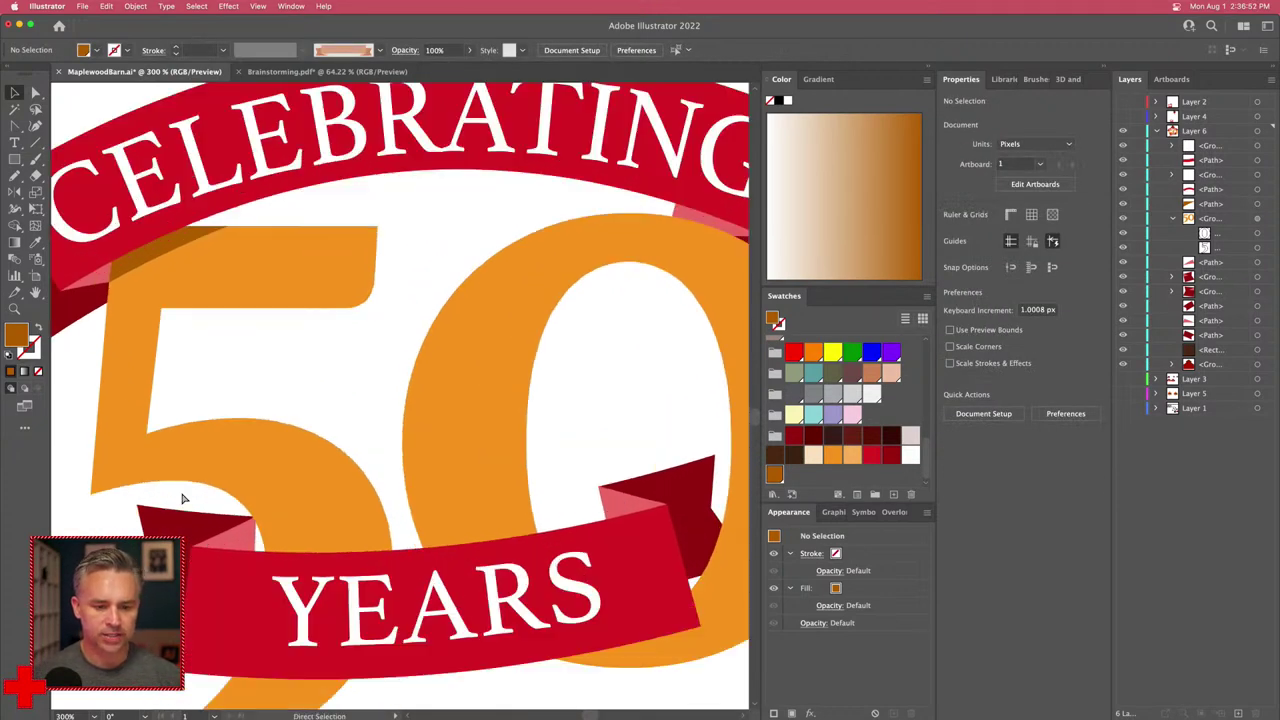
{"action": "scroll", "coordinate": [182, 497], "scroll_direction": "down", "scroll_amount": 3}
{"action": "scroll", "coordinate": [182, 497], "scroll_direction": "right", "scroll_amount": 2}
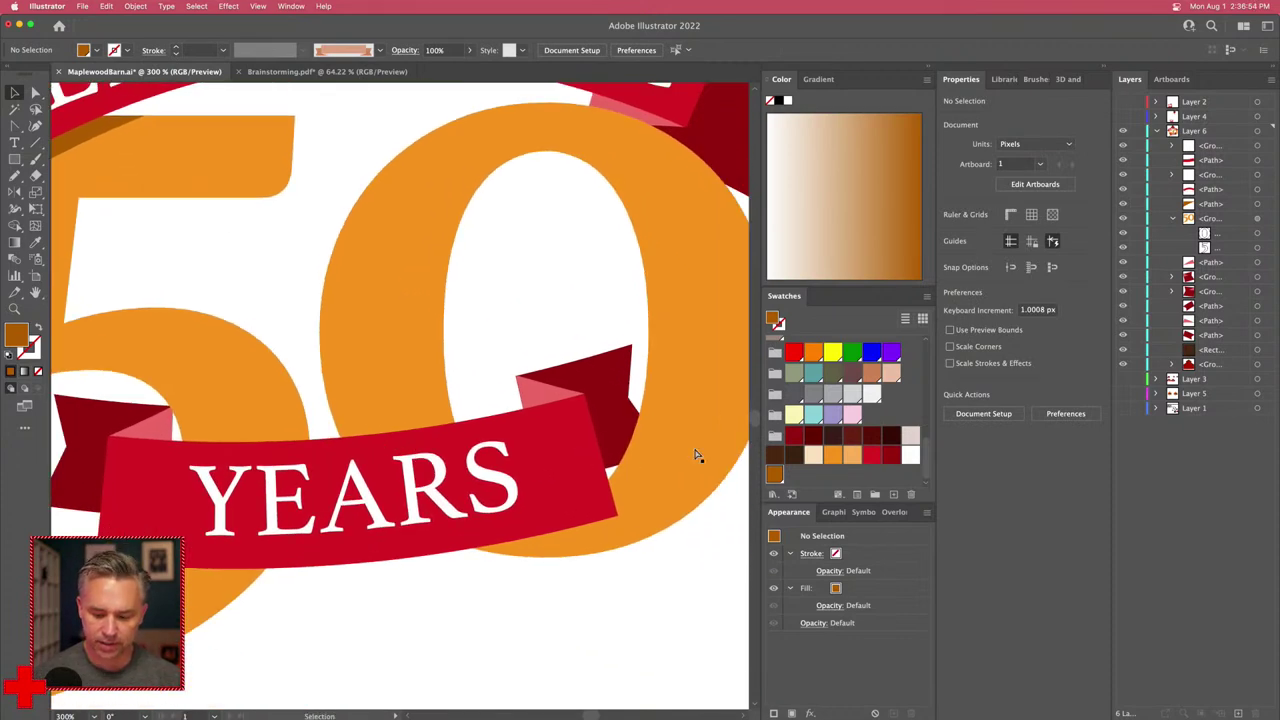
{"action": "key", "text": "super+plus"}
{"action": "key", "text": "super+plus"}
{"action": "left_click_drag", "start_coordinate": [517, 457], "coordinate": [310, 367]}
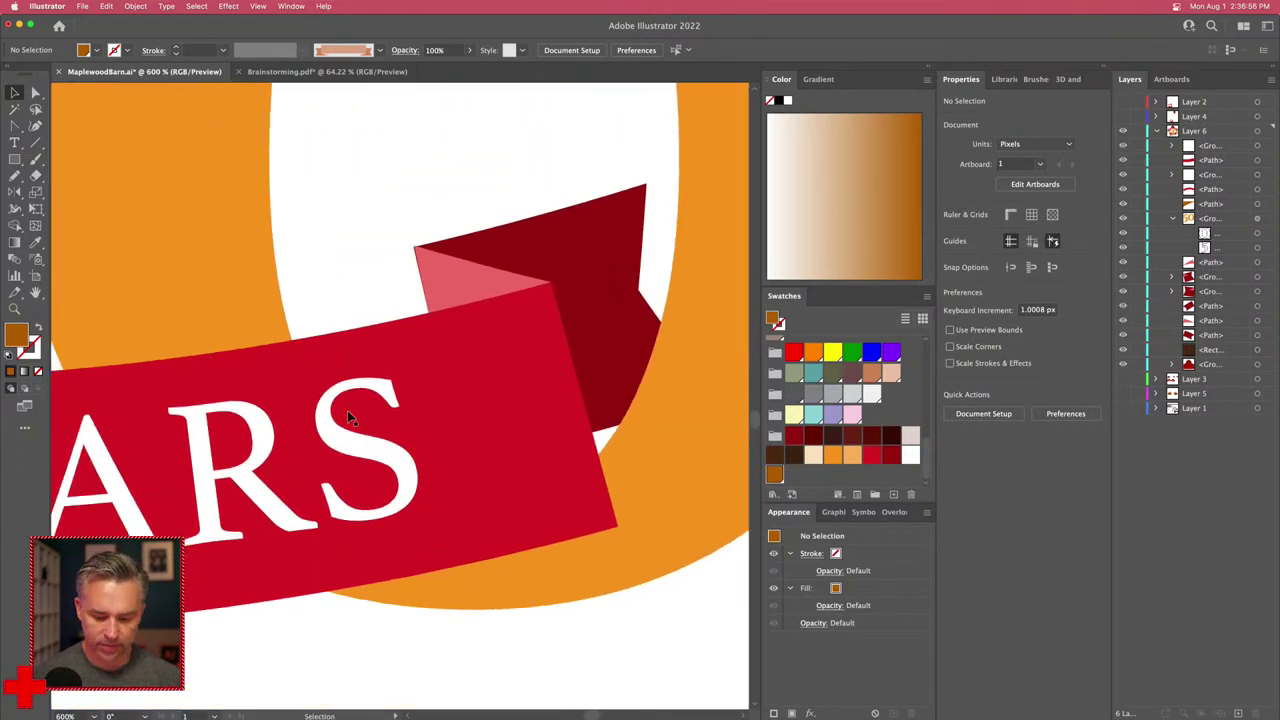
{"action": "key", "text": "p"}
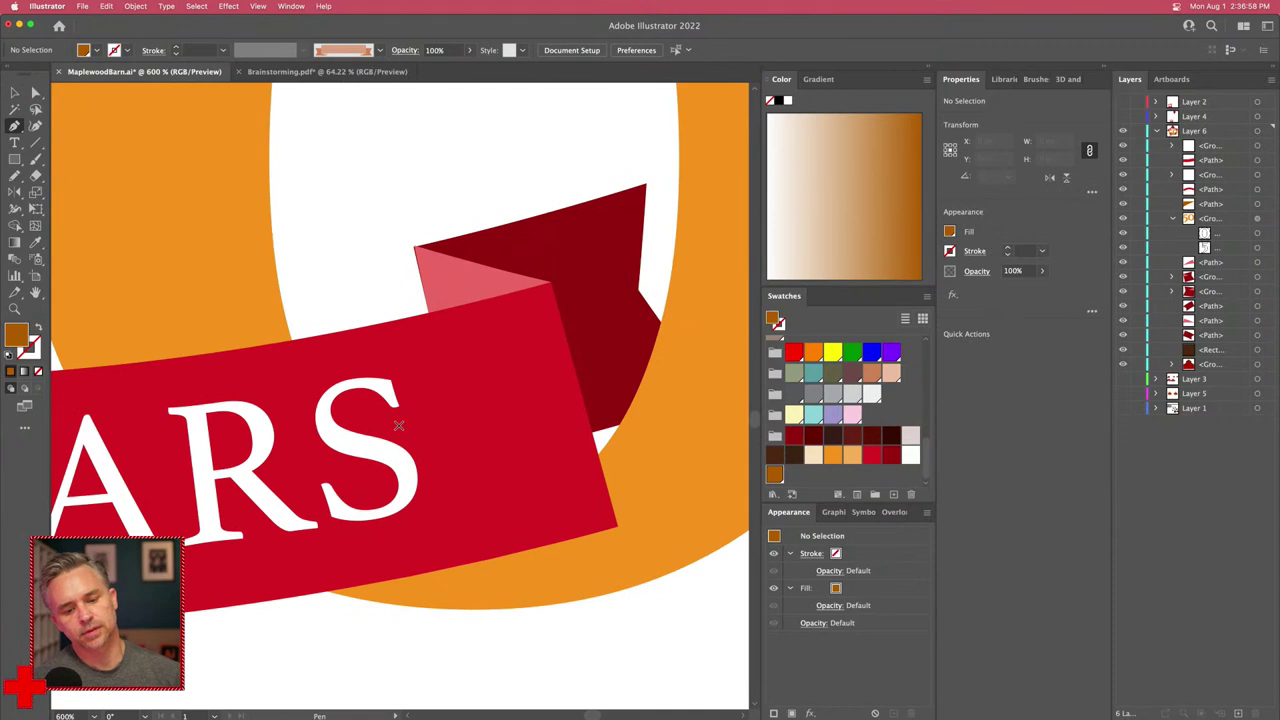
{"action": "left_click", "coordinate": [580, 504]}
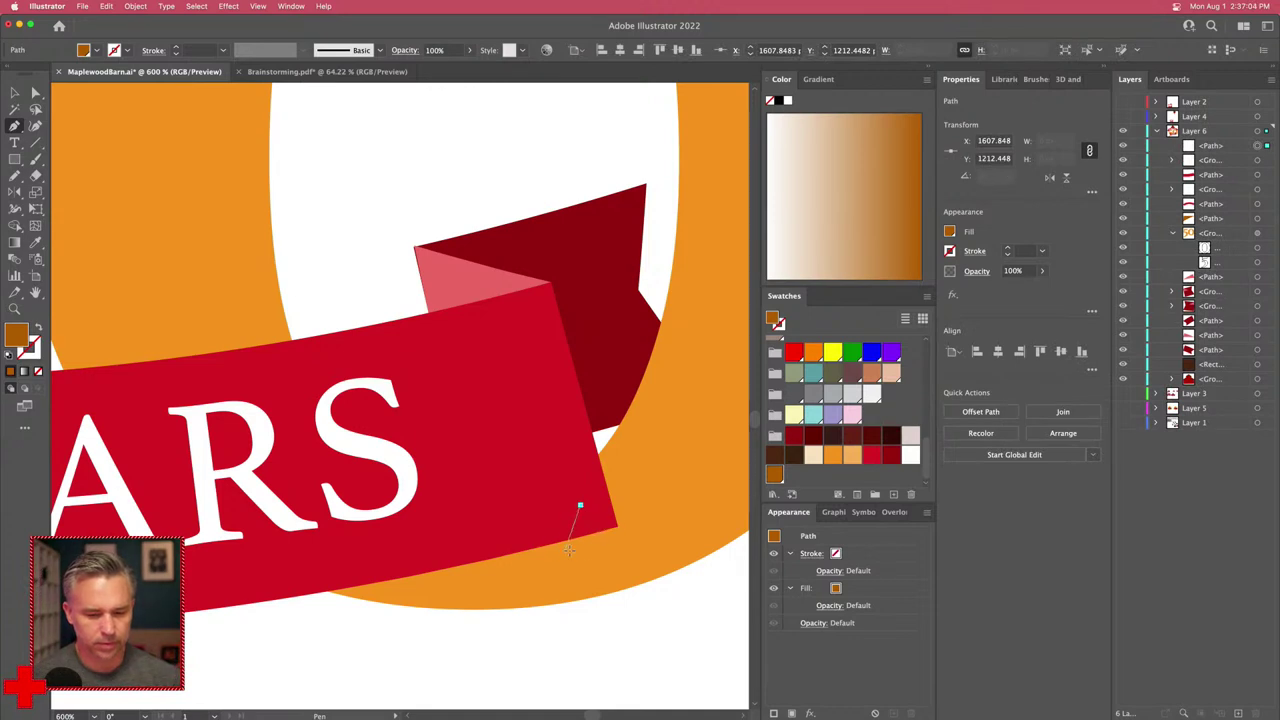
{"action": "left_click", "coordinate": [589, 561]}
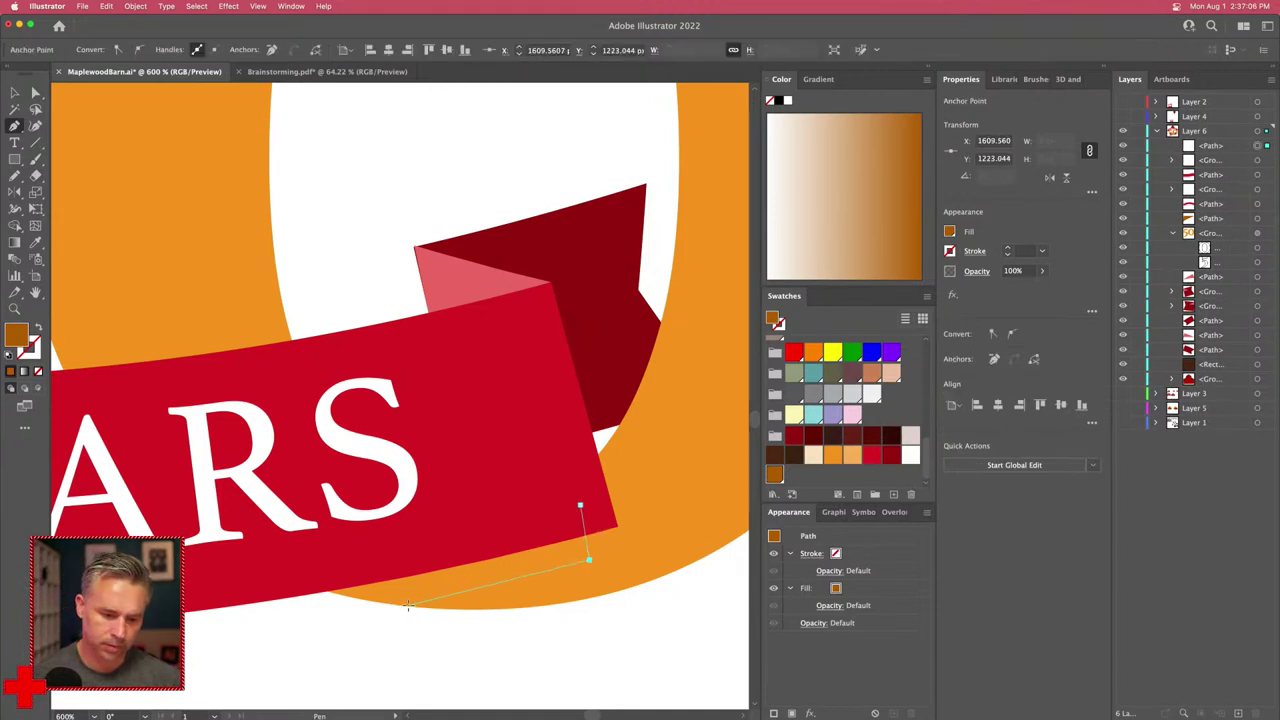
{"action": "left_click", "coordinate": [420, 605]}
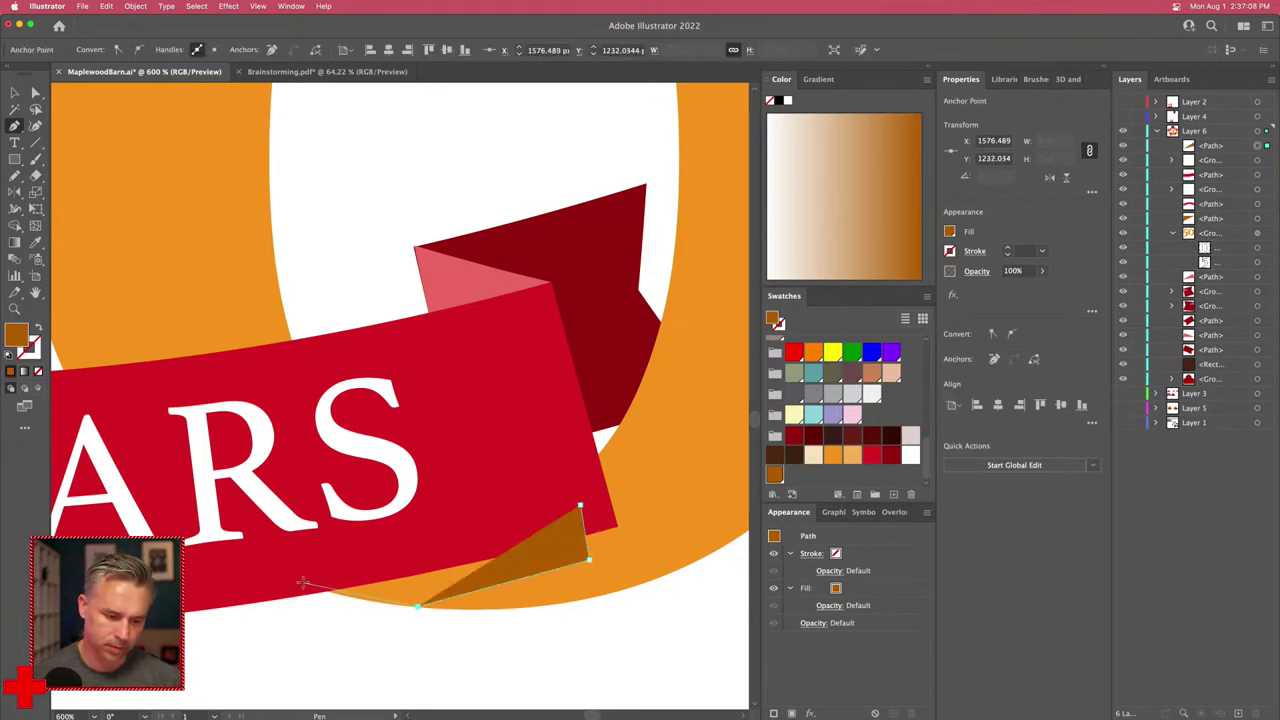
{"action": "left_click", "coordinate": [302, 582]}
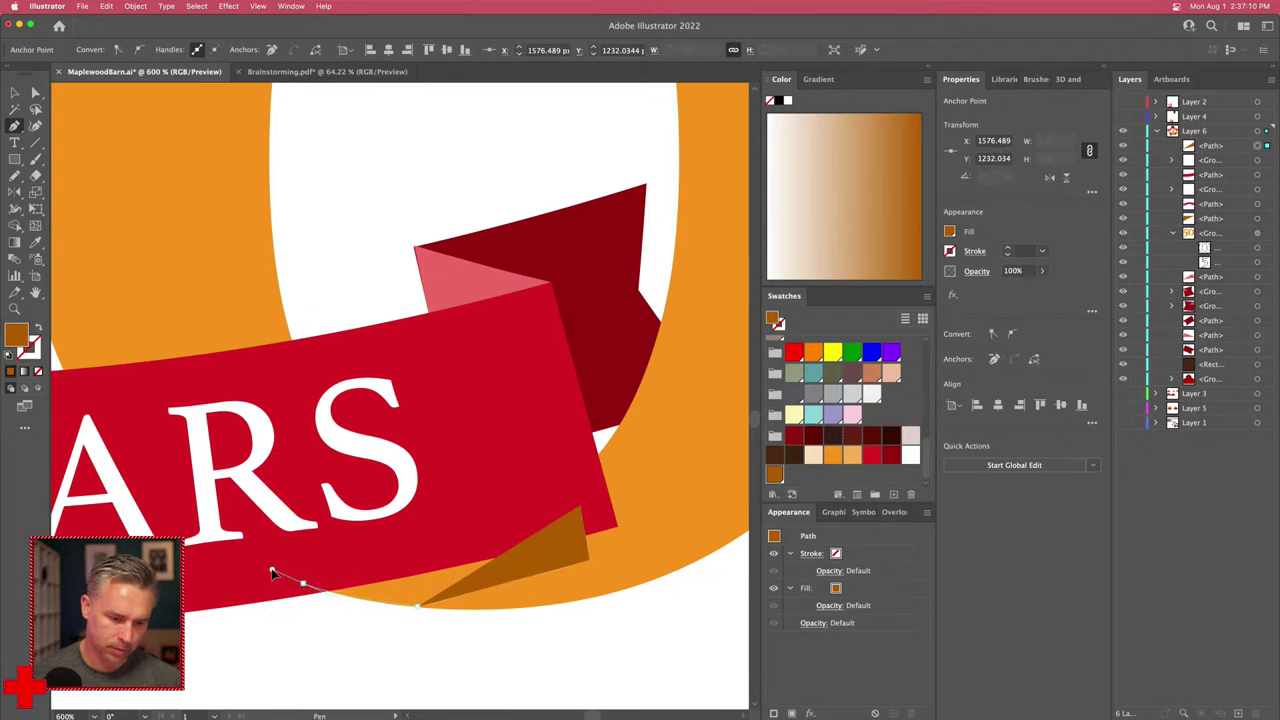
{"action": "left_click", "coordinate": [580, 507]}
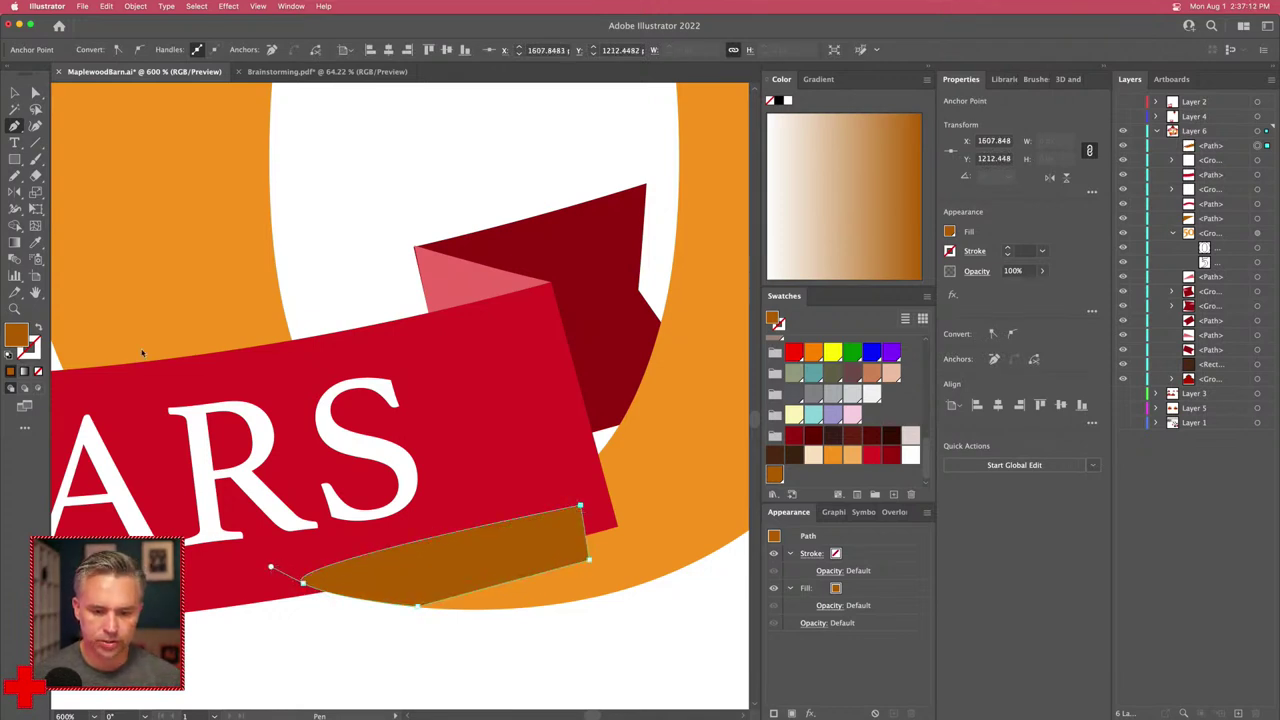
Step: Reorder the new shadow path within Layer 6 so it sits beneath the YEARS ribbon and above the 50
{"action": "left_click", "coordinate": [13, 92]}
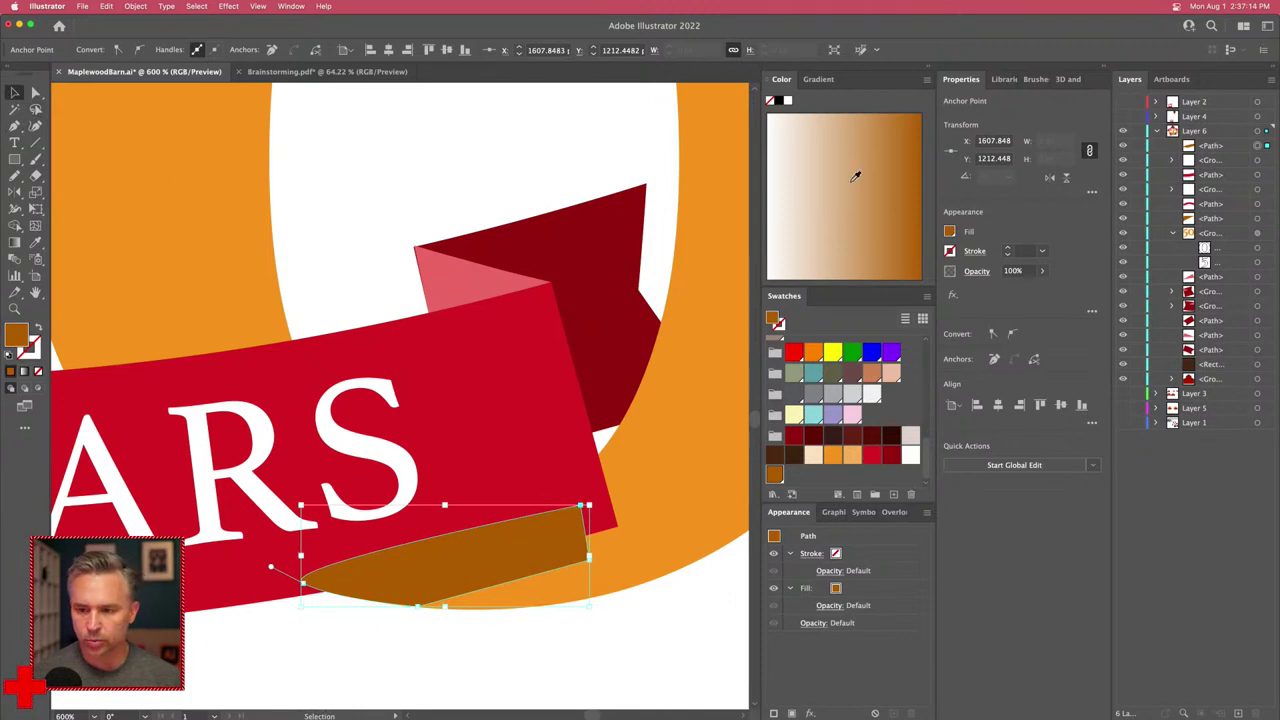
{"action": "left_click_drag", "start_coordinate": [1203, 150], "coordinate": [1220, 204]}
{"action": "key", "text": "super+minus"}
{"action": "key", "text": "super+minus"}
{"action": "key", "text": "super+minus"}
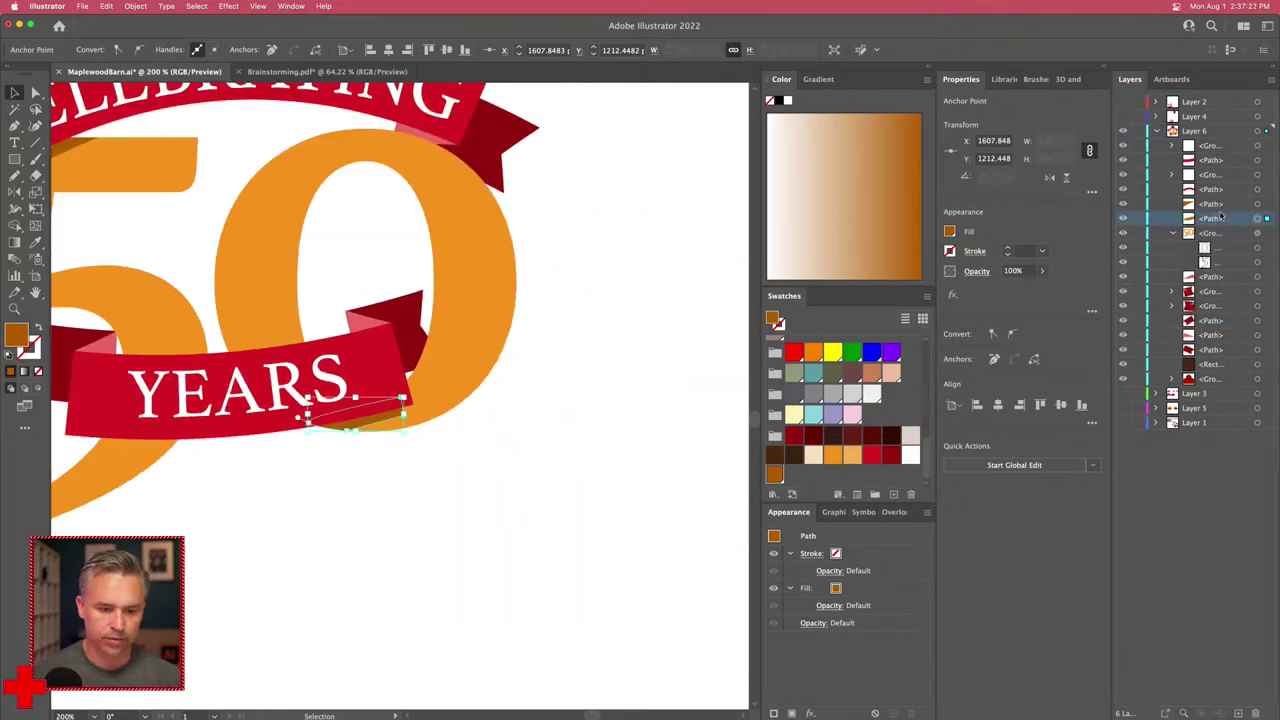
Step: Fit the artboard in view, collapse Layer 6 and make Layer 1 visible
{"action": "key", "text": "super+0"}
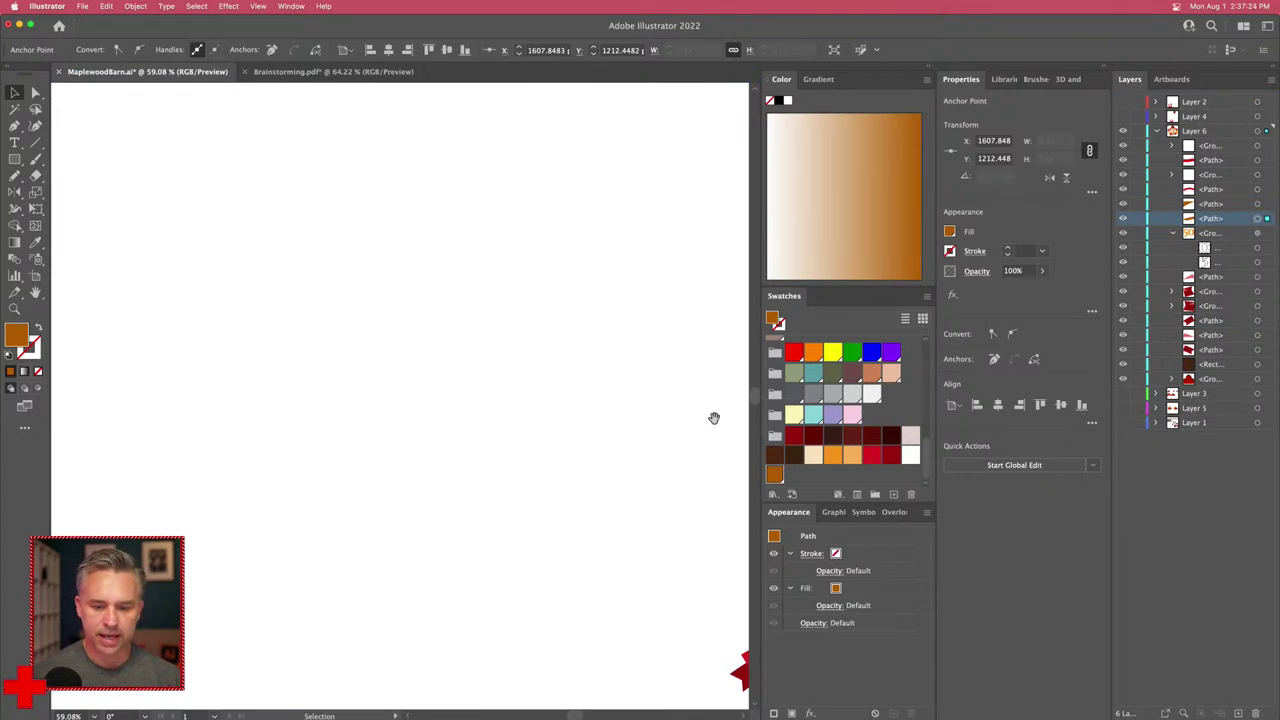
{"action": "left_click_drag", "start_coordinate": [591, 557], "coordinate": [306, 377]}
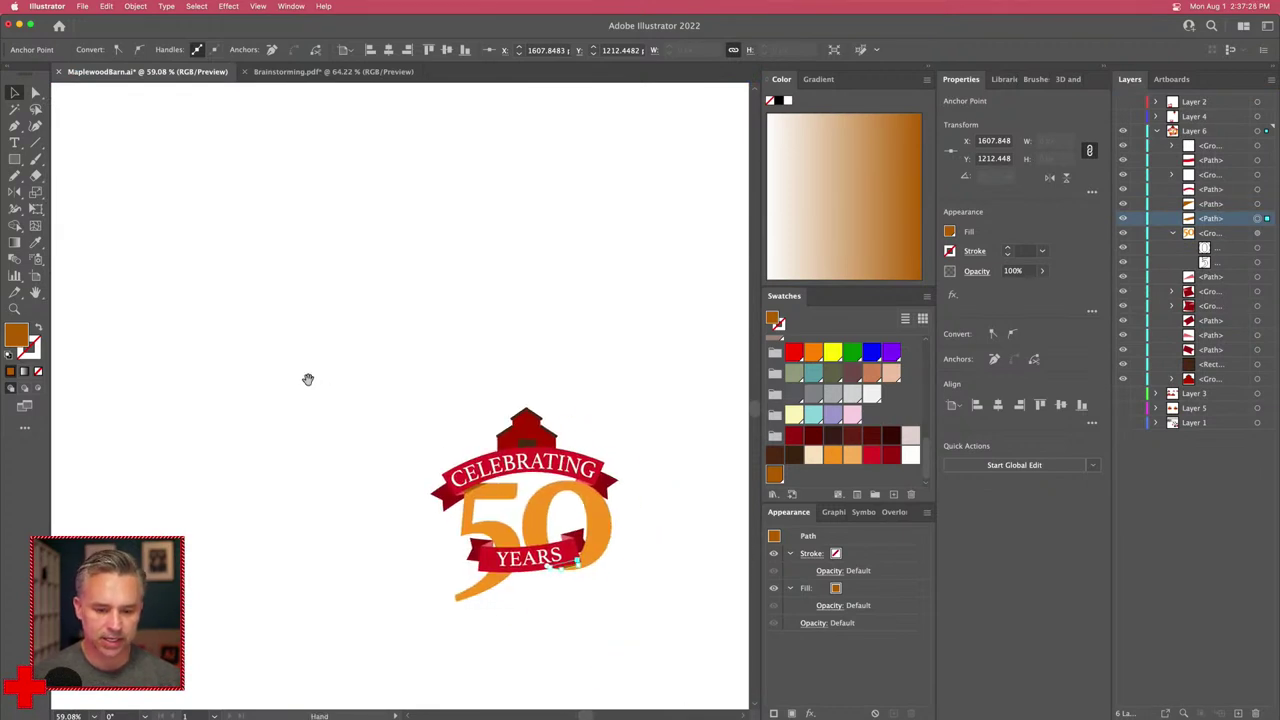
{"action": "left_click", "coordinate": [1157, 131]}
{"action": "left_click", "coordinate": [1122, 175]}
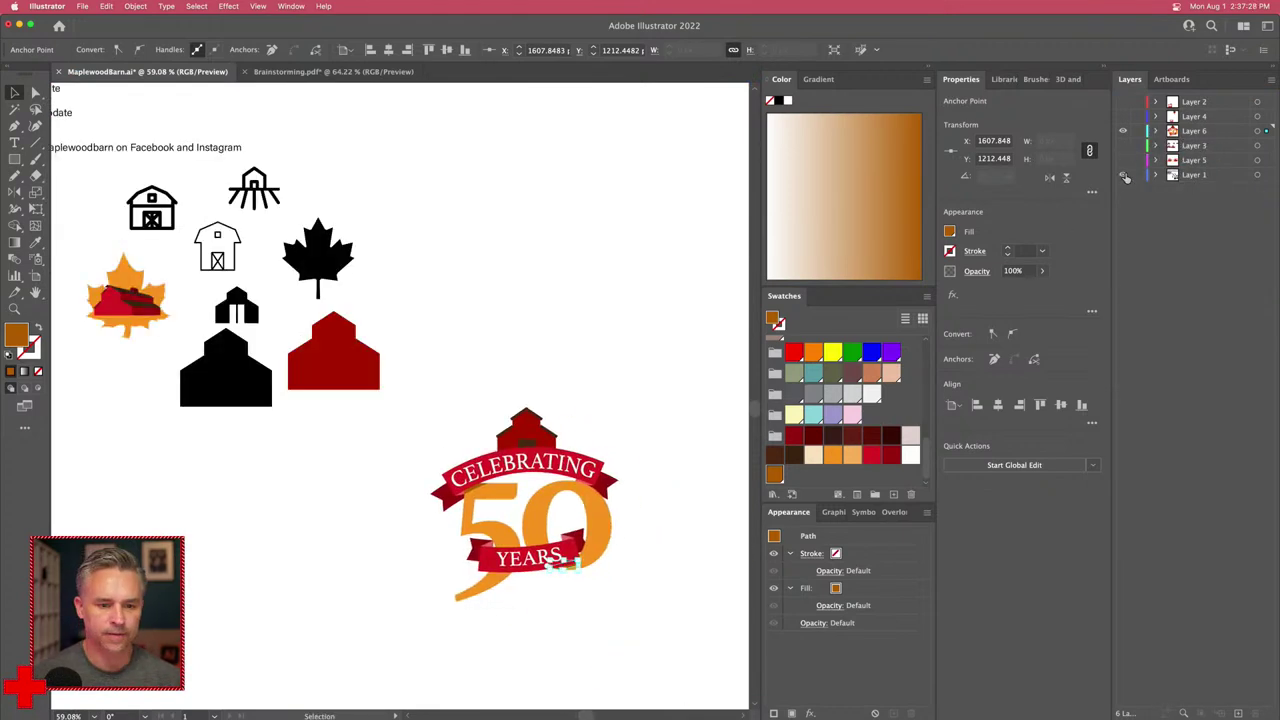
Step: Review the Maplewood Barn Community Theatre title, brief and barn sketches on Layer 1 alongside the emblem
{"action": "scroll", "coordinate": [329, 375], "scroll_direction": "up", "scroll_amount": 5}
{"action": "scroll", "coordinate": [329, 375], "scroll_direction": "left", "scroll_amount": 5}
{"action": "left_click", "coordinate": [263, 248]}
{"action": "left_click_drag", "start_coordinate": [417, 326], "coordinate": [195, 110]}
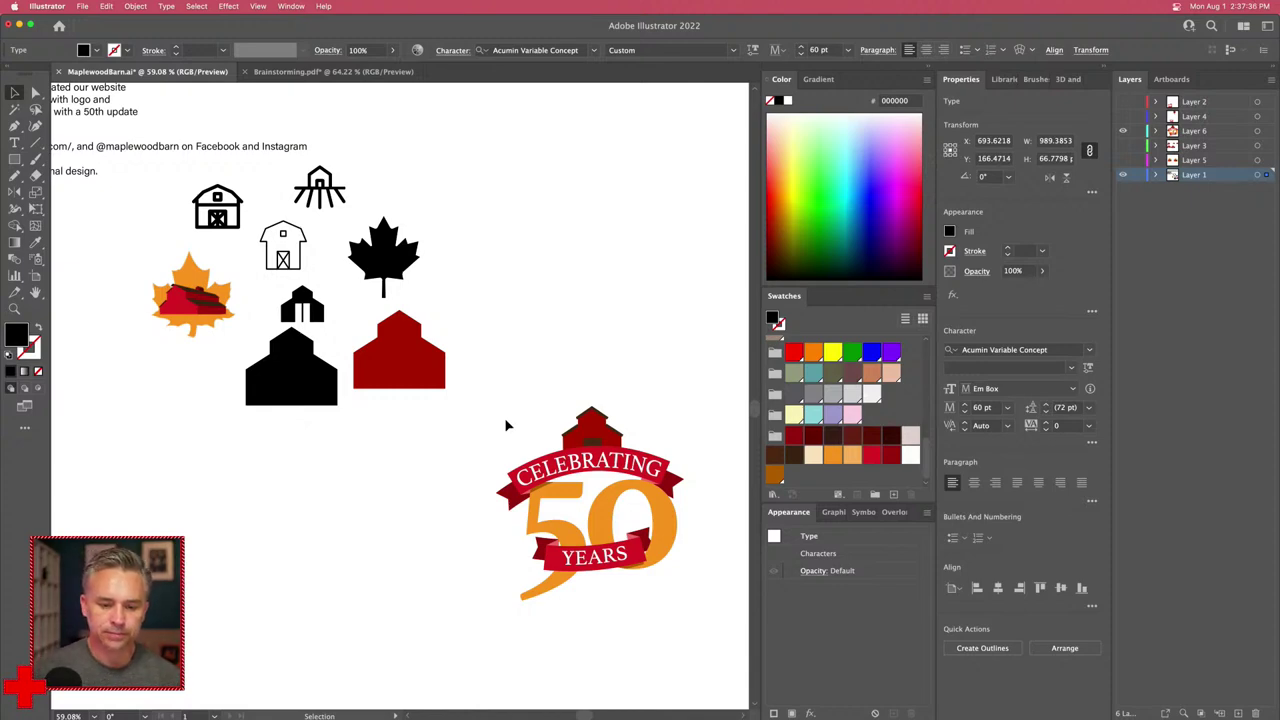
{"action": "scroll", "coordinate": [380, 340], "scroll_direction": "up", "scroll_amount": 6}
{"action": "scroll", "coordinate": [380, 340], "scroll_direction": "left", "scroll_amount": 4}
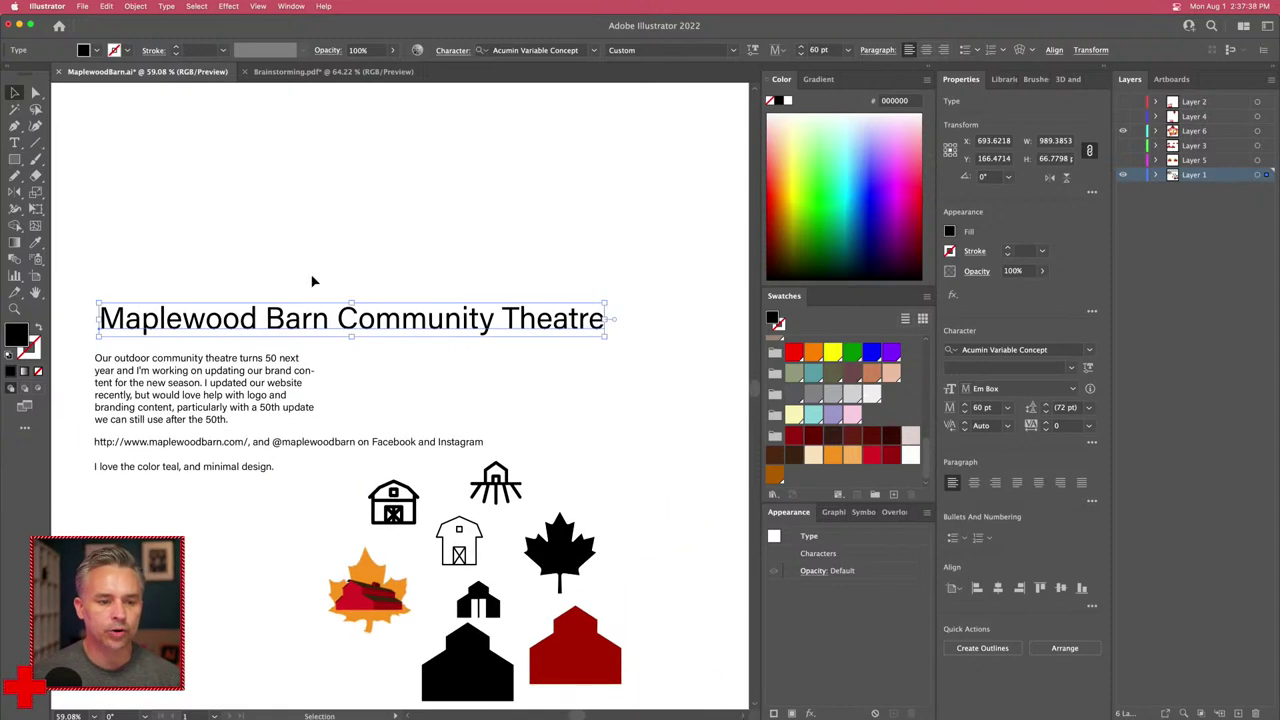
{"action": "left_click", "coordinate": [544, 412]}
{"action": "scroll", "coordinate": [286, 251], "scroll_direction": "down", "scroll_amount": 9}
{"action": "scroll", "coordinate": [286, 251], "scroll_direction": "right", "scroll_amount": 9}
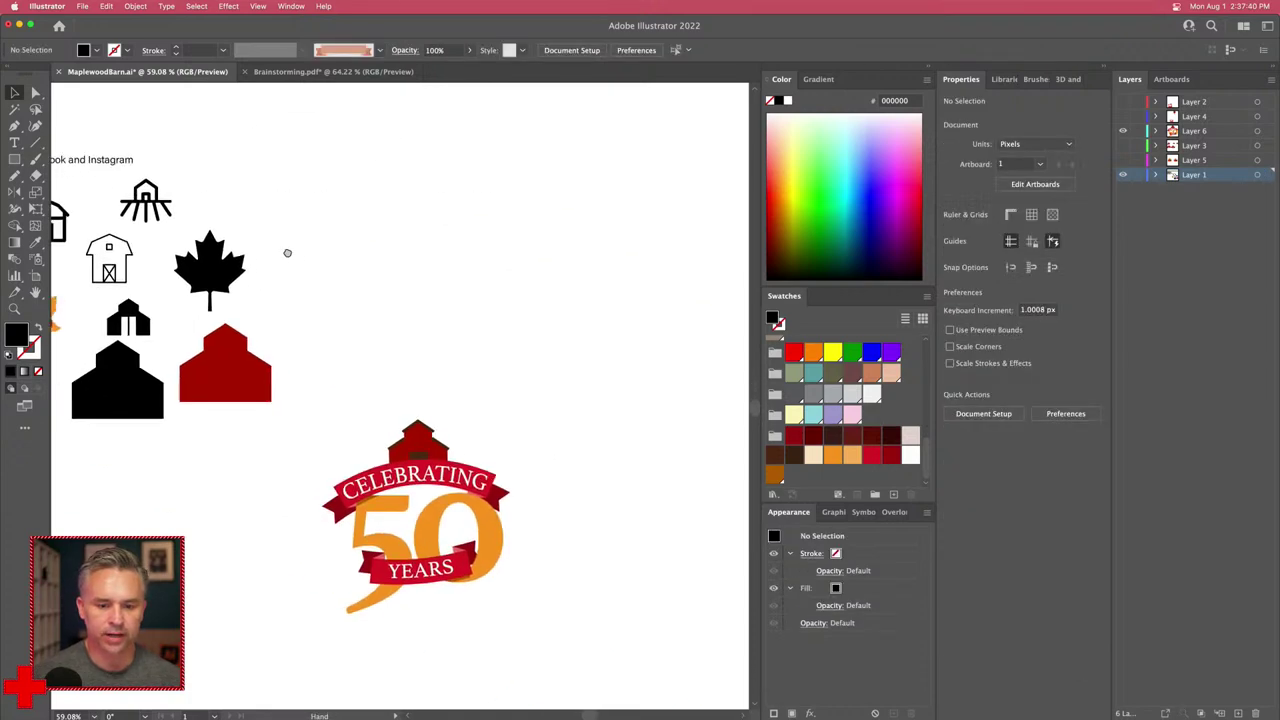
Step: Select the whole Celebrating 50 Years emblem, including the barn and ribbons, and group it
{"action": "key", "text": "super+equal"}
{"action": "key", "text": "super+equal"}
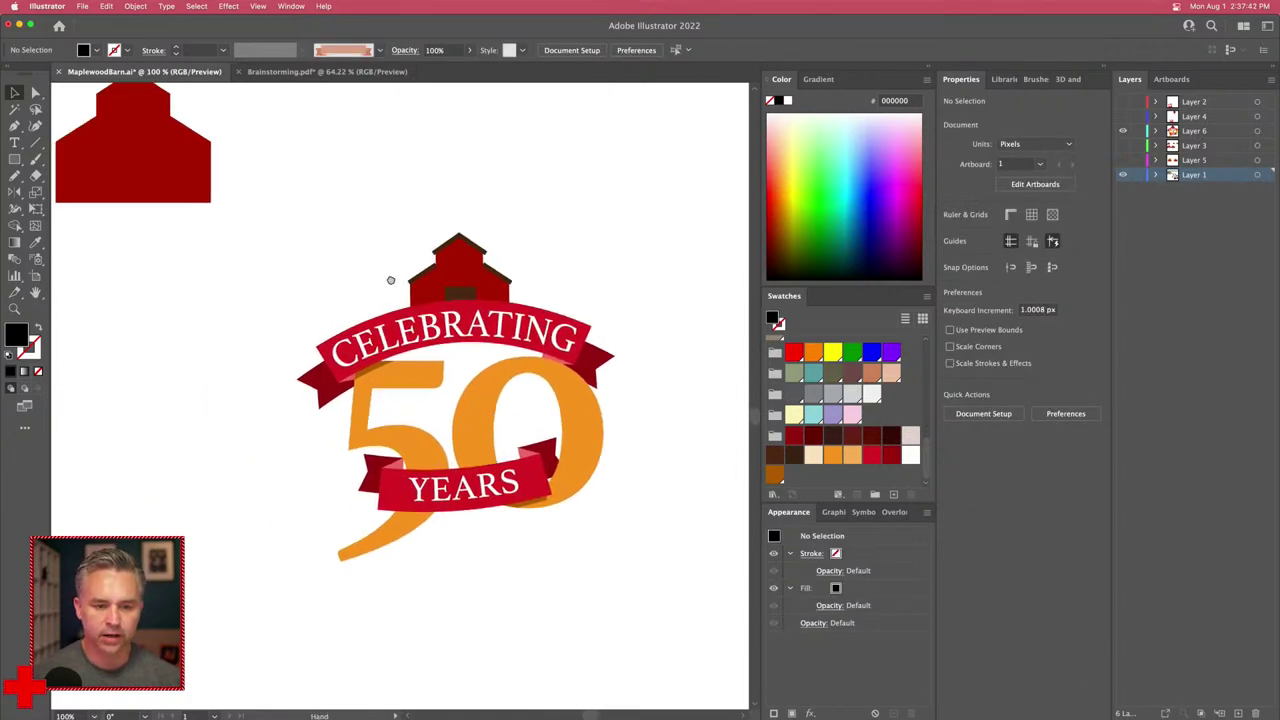
{"action": "left_click_drag", "start_coordinate": [288, 224], "coordinate": [692, 655]}
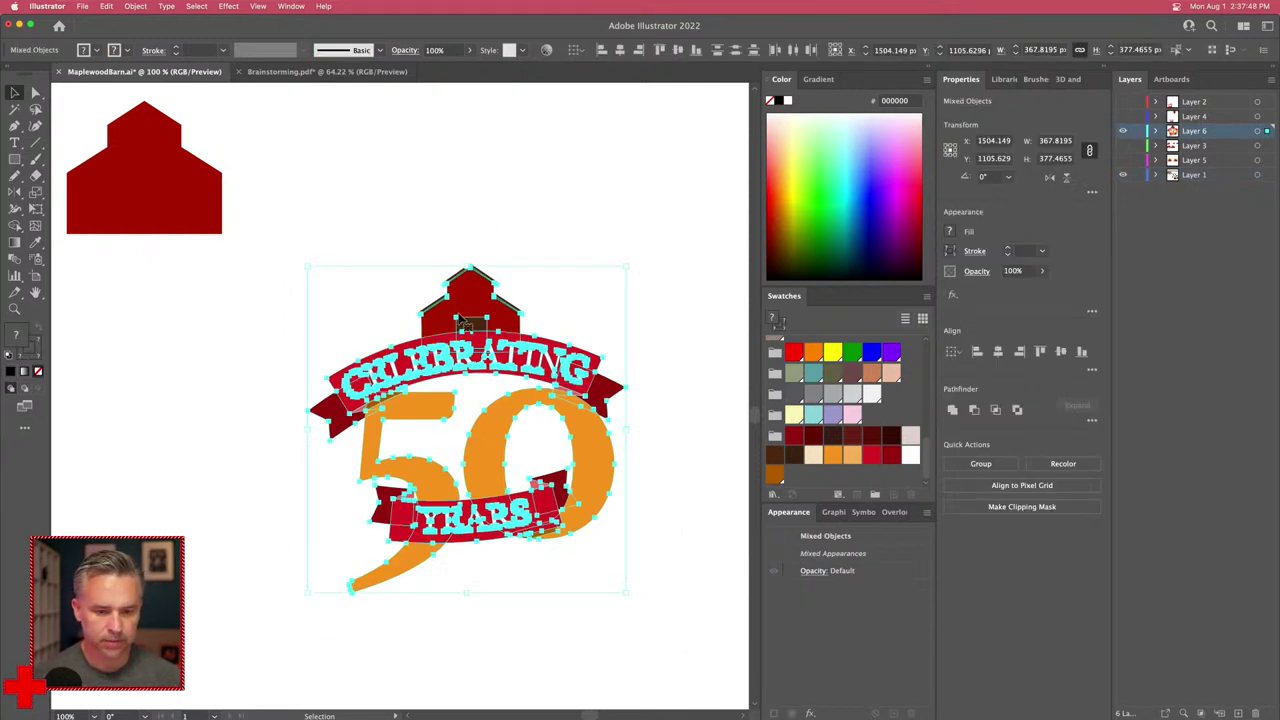
{"action": "right_click", "coordinate": [456, 306]}
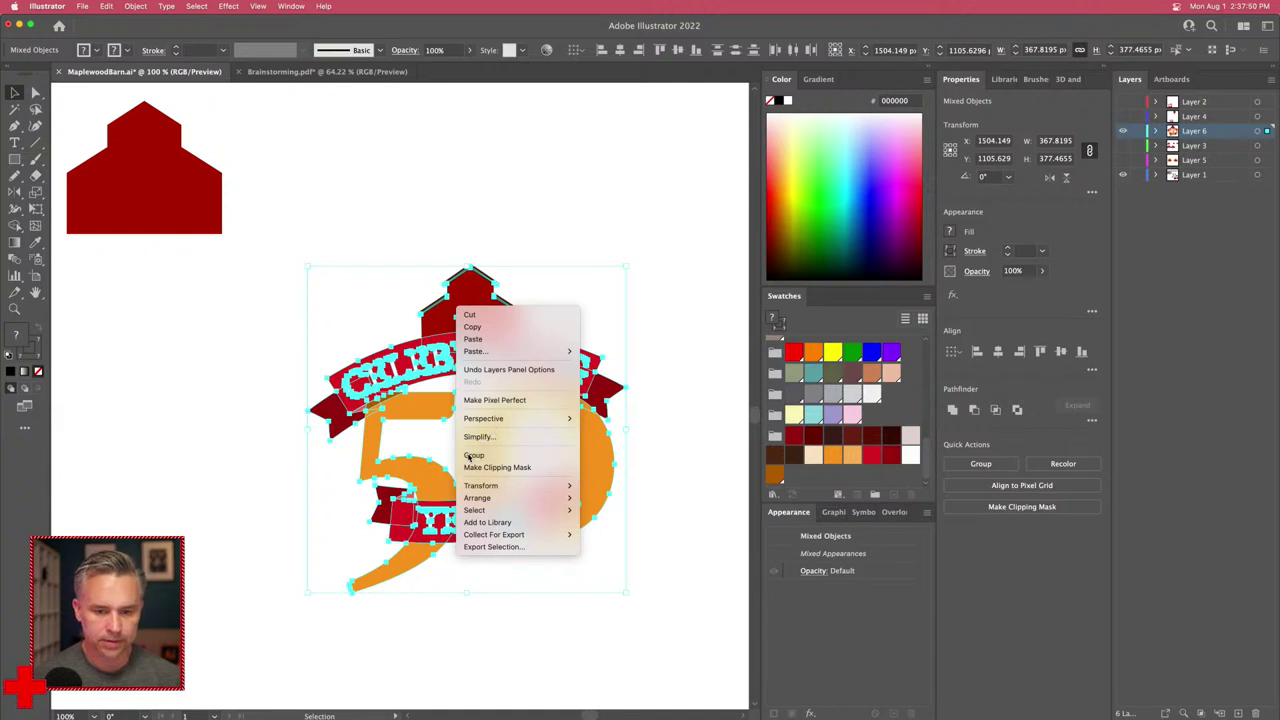
{"action": "left_click", "coordinate": [472, 455]}
{"action": "left_click", "coordinate": [291, 6]}
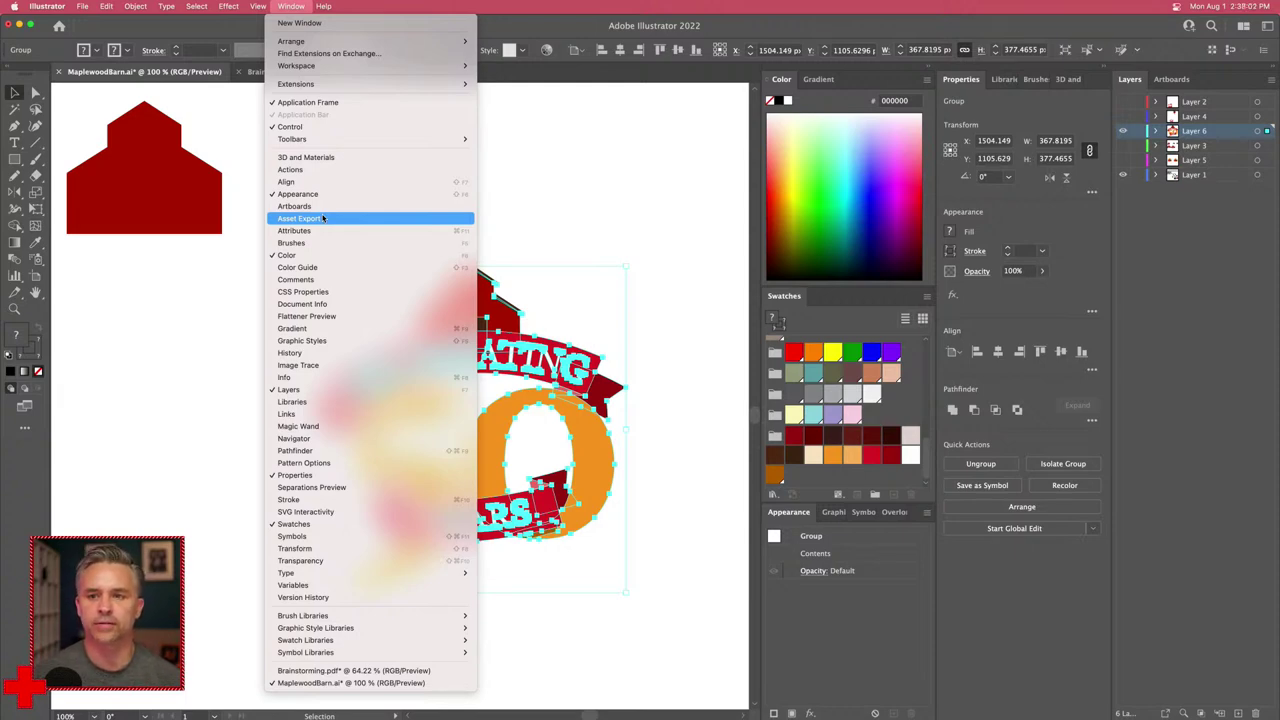
{"action": "left_click", "coordinate": [102, 326]}
{"action": "left_click", "coordinate": [14, 126]}
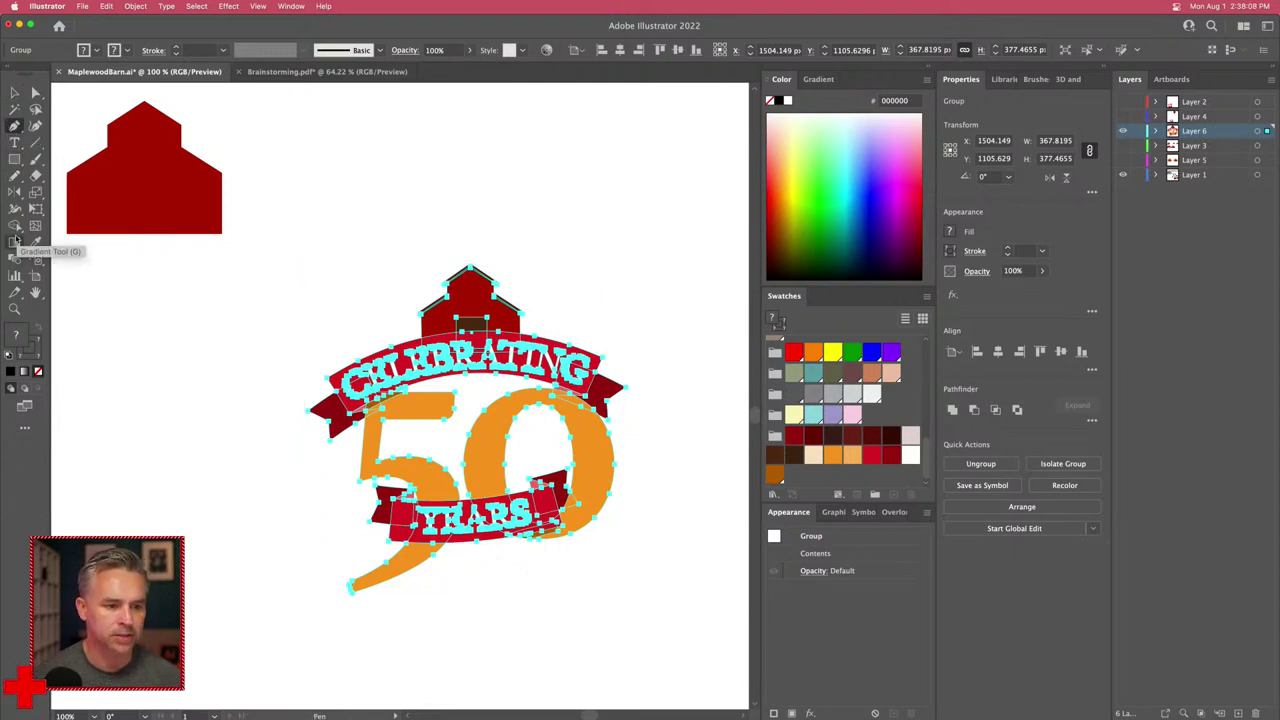
{"action": "left_click", "coordinate": [15, 176]}
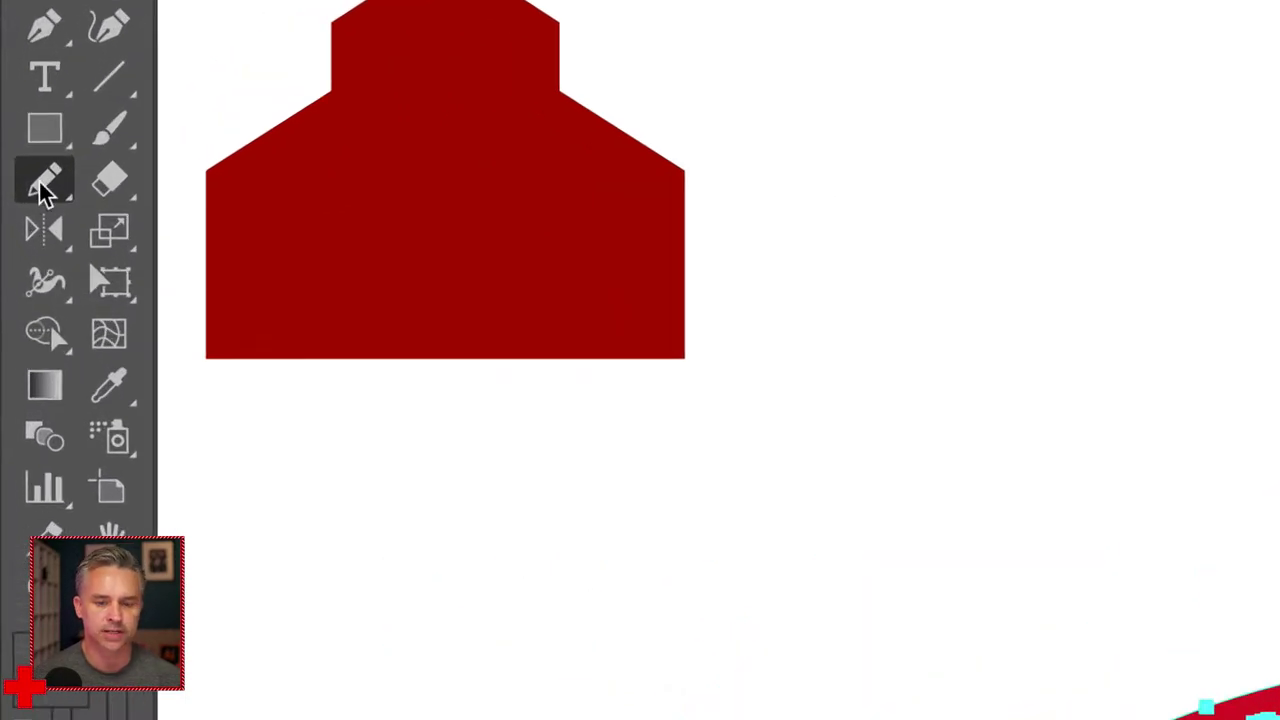
{"action": "double_click", "coordinate": [15, 177]}
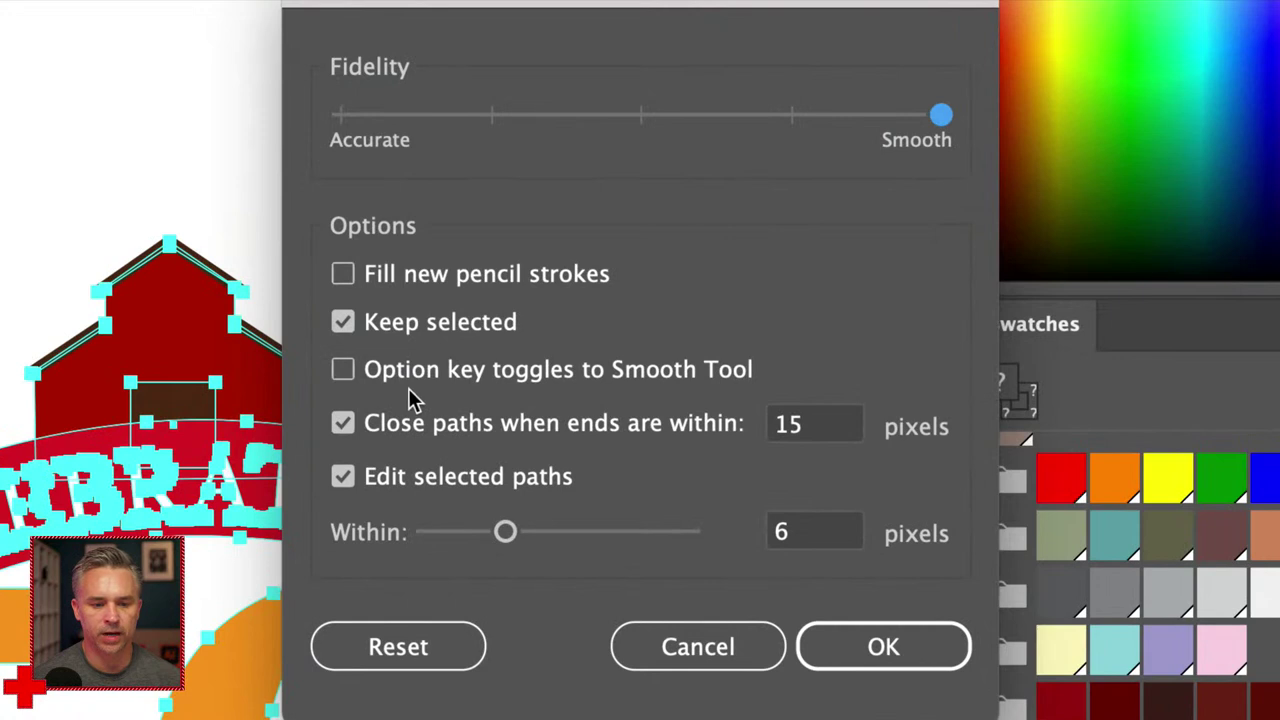
{"action": "left_click", "coordinate": [534, 314]}
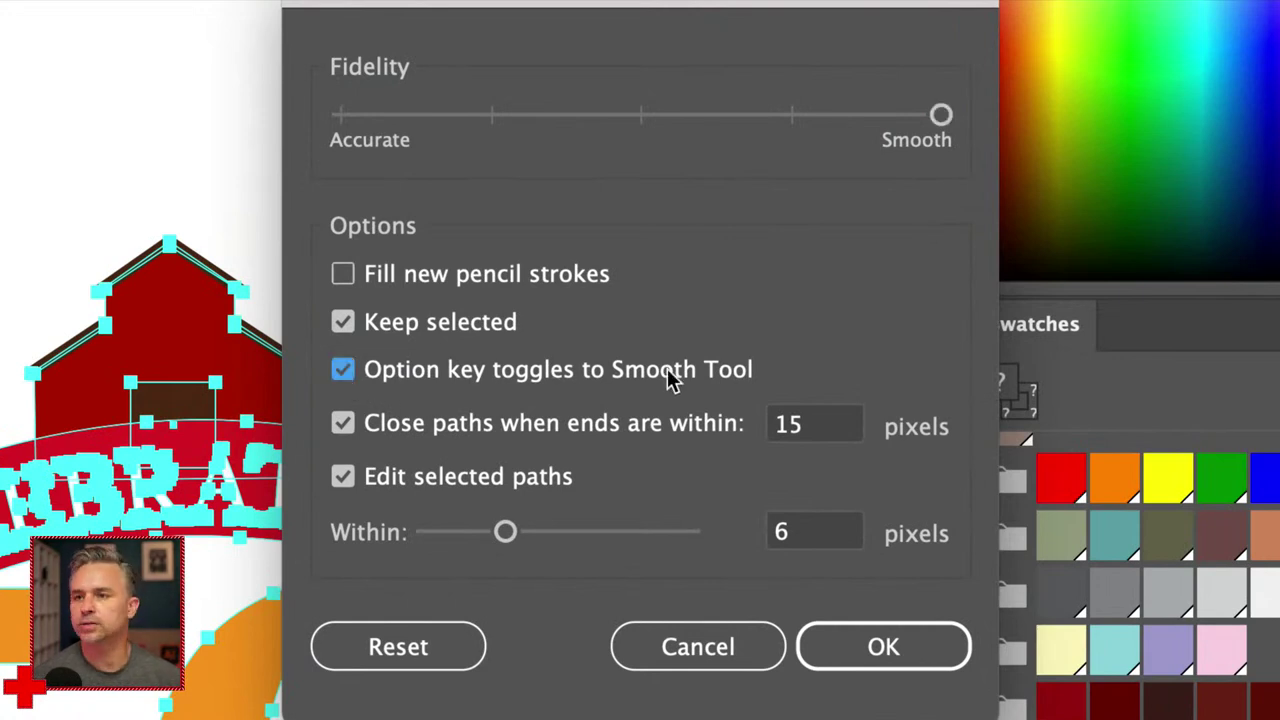
{"action": "left_click", "coordinate": [343, 372]}
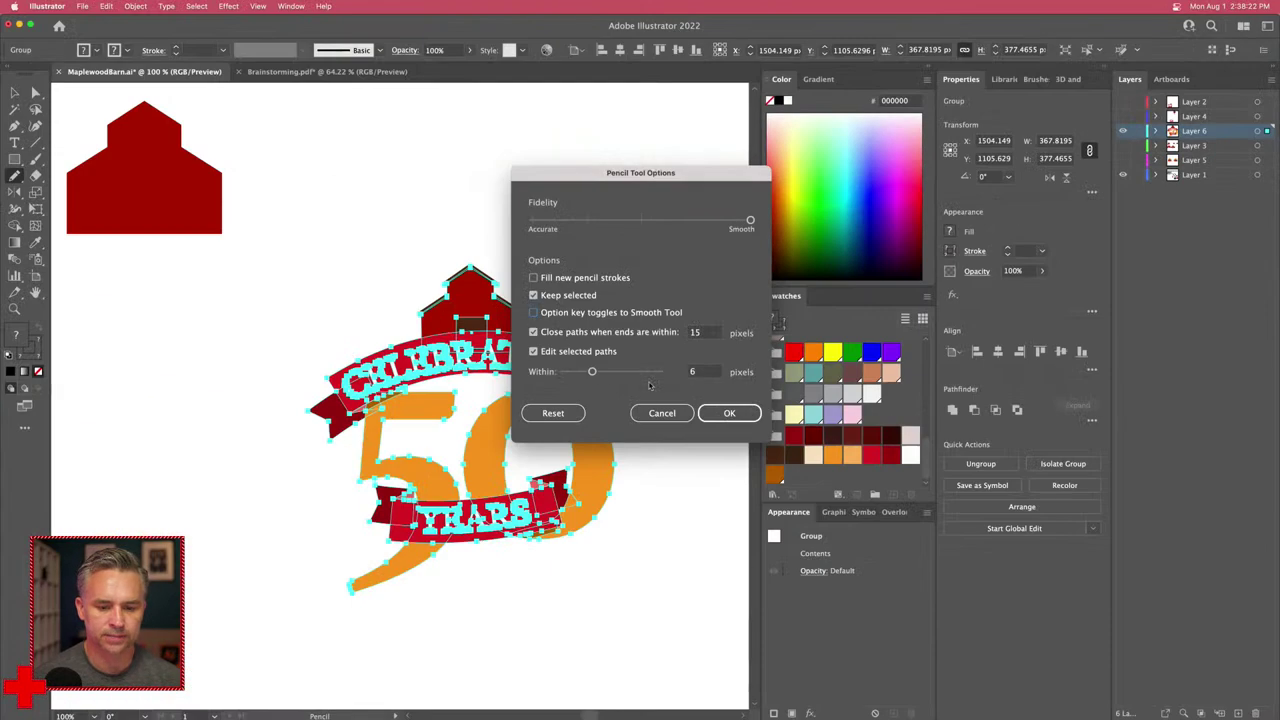
{"action": "left_click", "coordinate": [698, 647]}
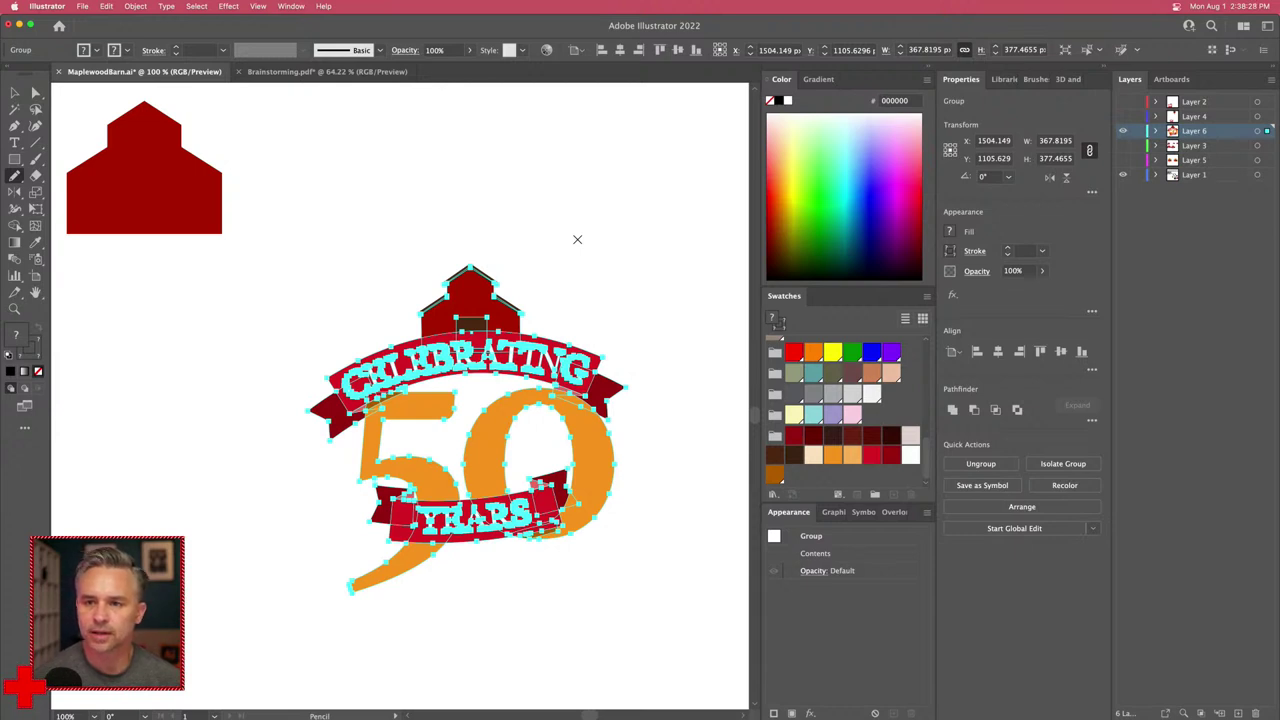
Step: Deselect the emblem and enter its group in isolation mode at the YEARS ribbon
{"action": "left_click", "coordinate": [15, 92]}
{"action": "left_click", "coordinate": [371, 242]}
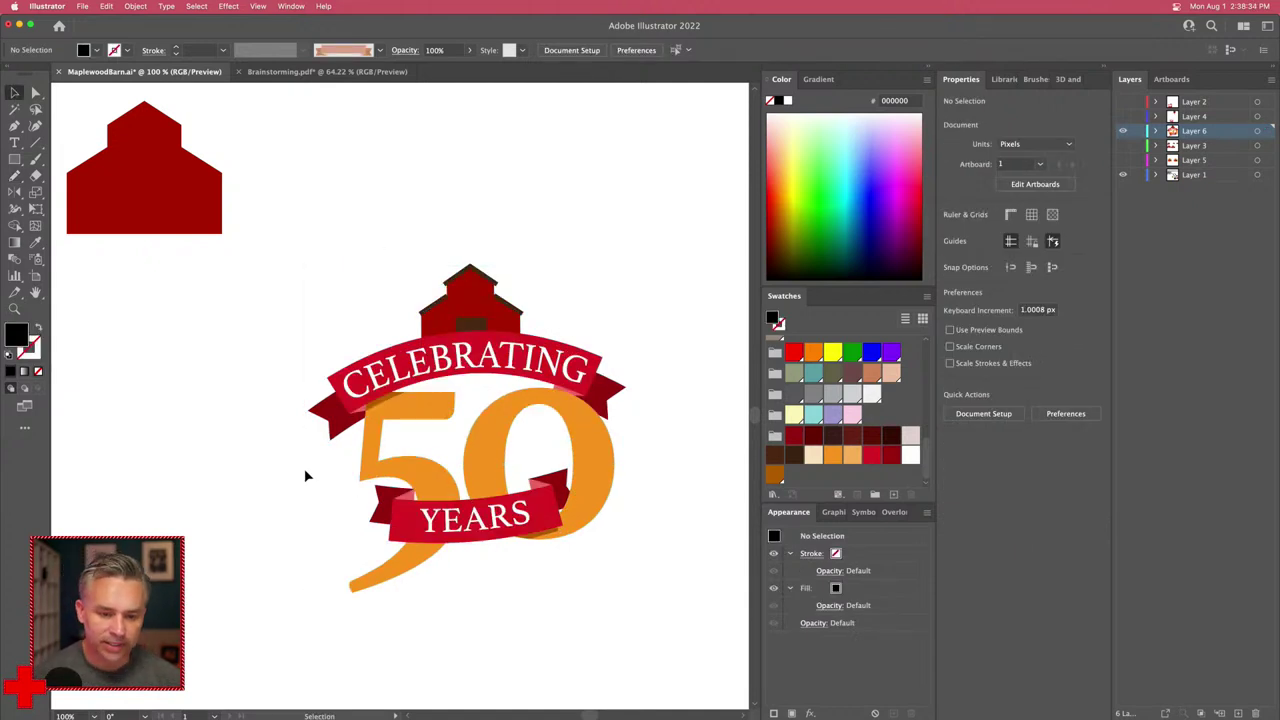
{"action": "scroll", "coordinate": [306, 476], "scroll_direction": "up", "scroll_amount": 5}
{"action": "left_click_drag", "start_coordinate": [303, 477], "coordinate": [231, 222]}
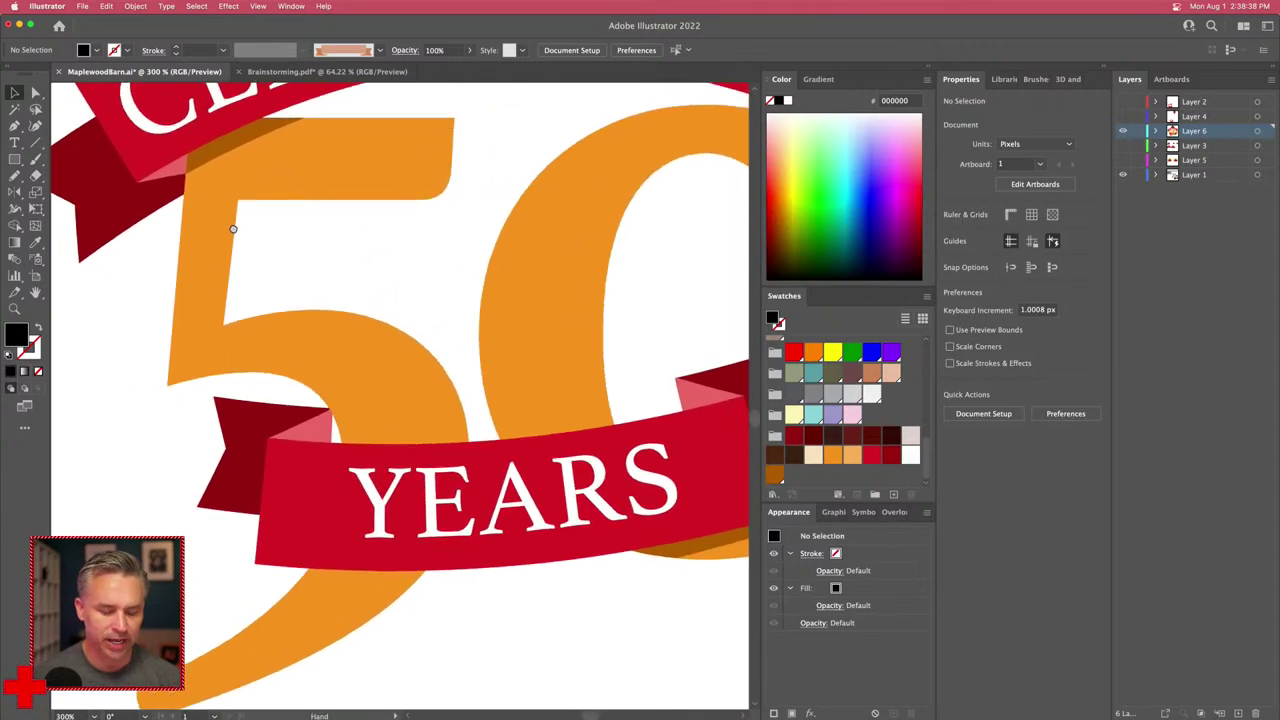
{"action": "scroll", "coordinate": [373, 608], "scroll_direction": "up", "scroll_amount": 2}
{"action": "scroll", "coordinate": [420, 494], "scroll_direction": "up", "scroll_amount": 1}
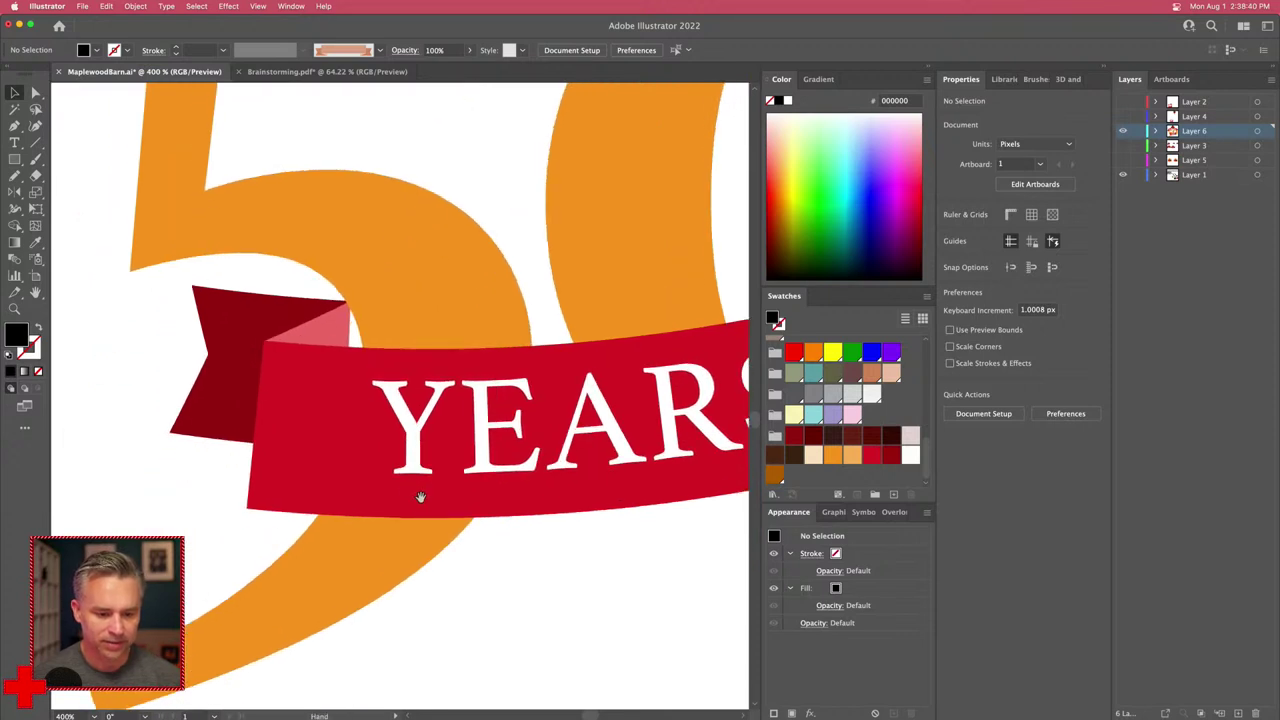
{"action": "double_click", "coordinate": [366, 486]}
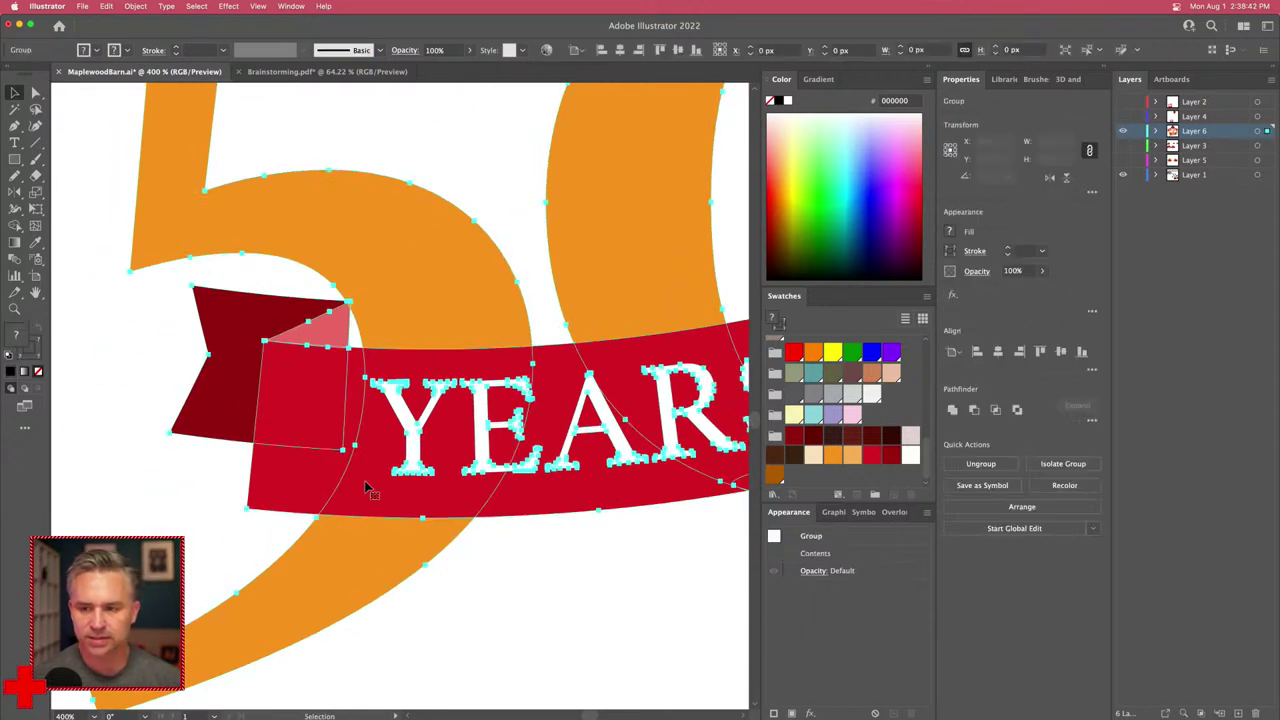
Step: Draw a closed black four-point shadow shape, about 53 by 16 px, across the 5's tail along the YEARS ribbon's lower edge with the Pen tool
{"action": "key", "text": "p"}
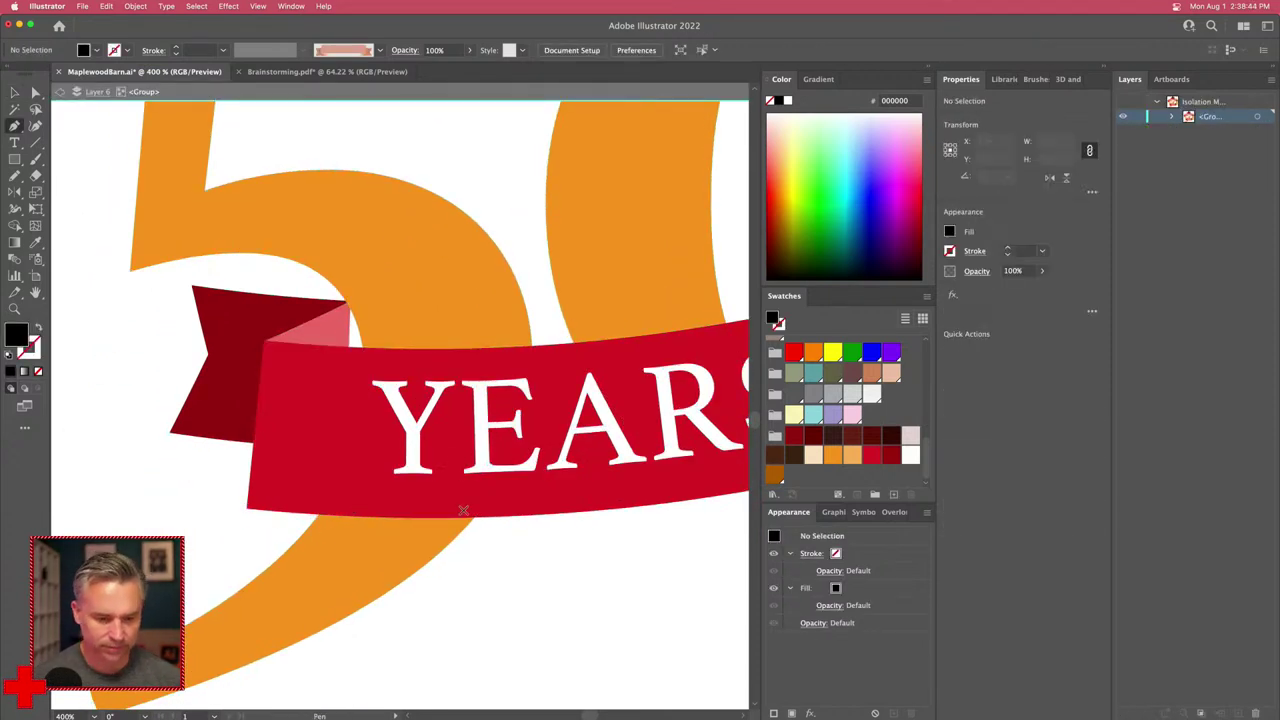
{"action": "left_click", "coordinate": [478, 510]}
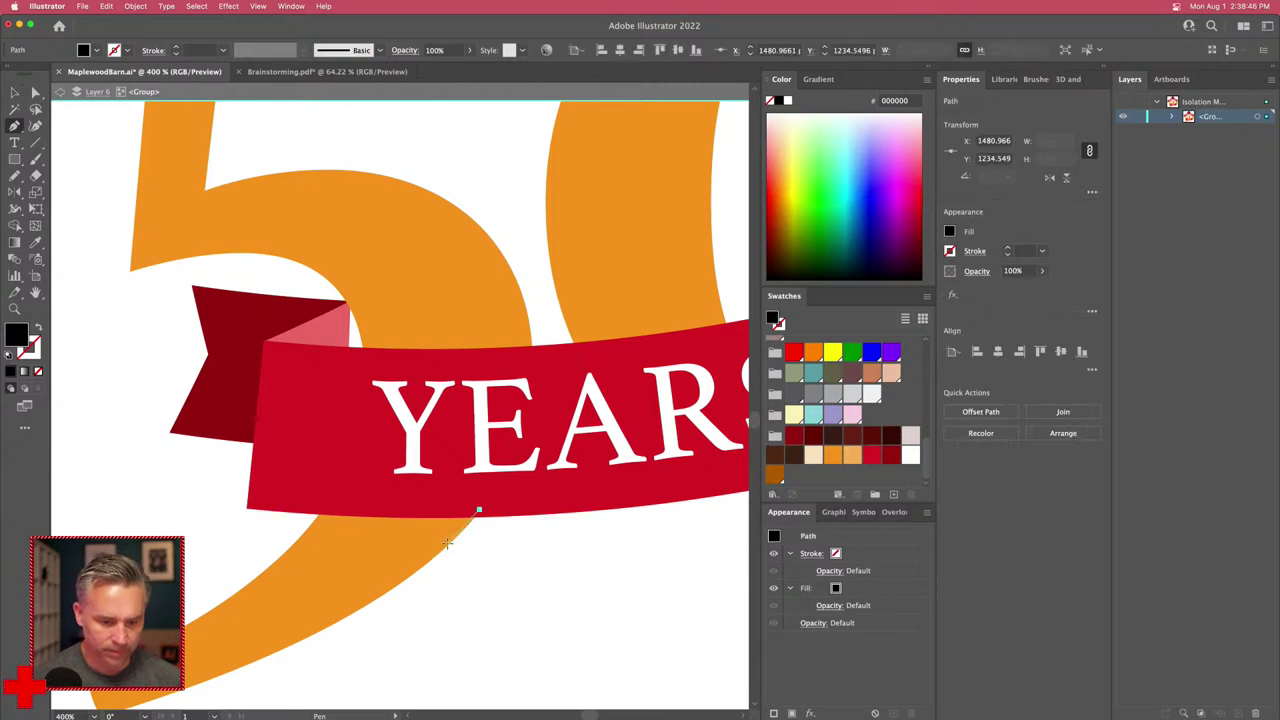
{"action": "left_click", "coordinate": [477, 513], "text": "super"}
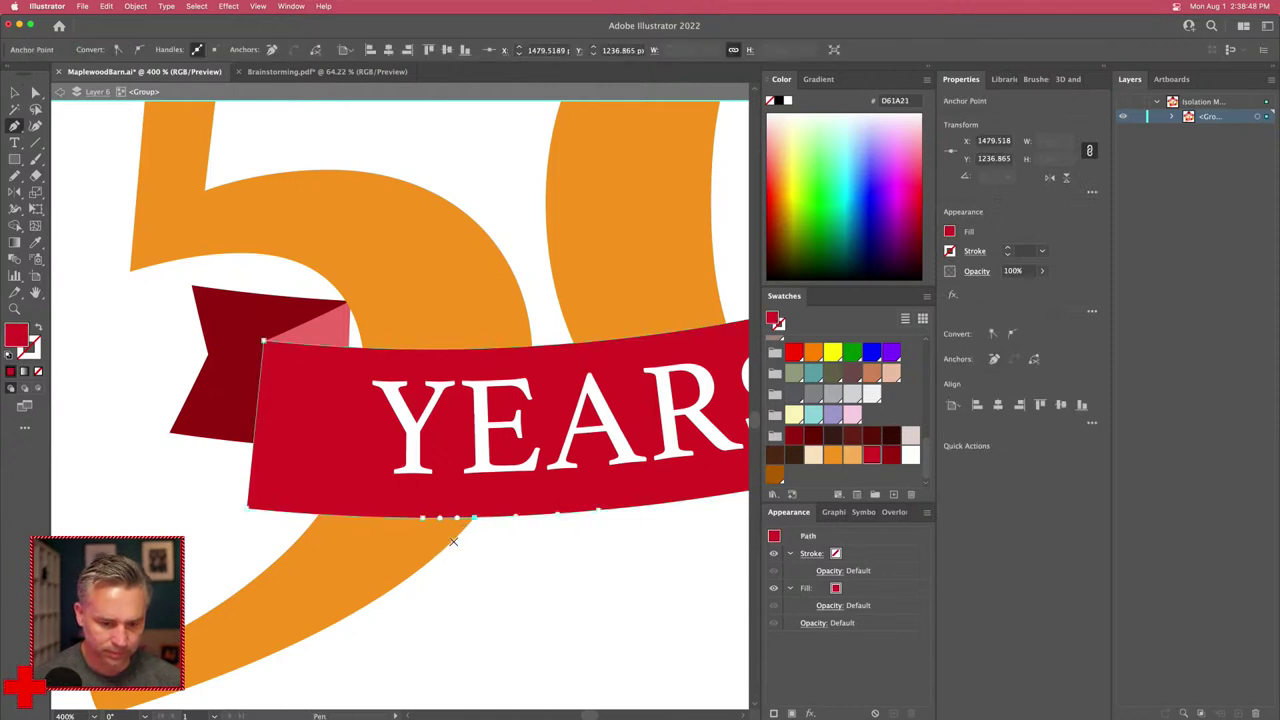
{"action": "key", "text": "super+z"}
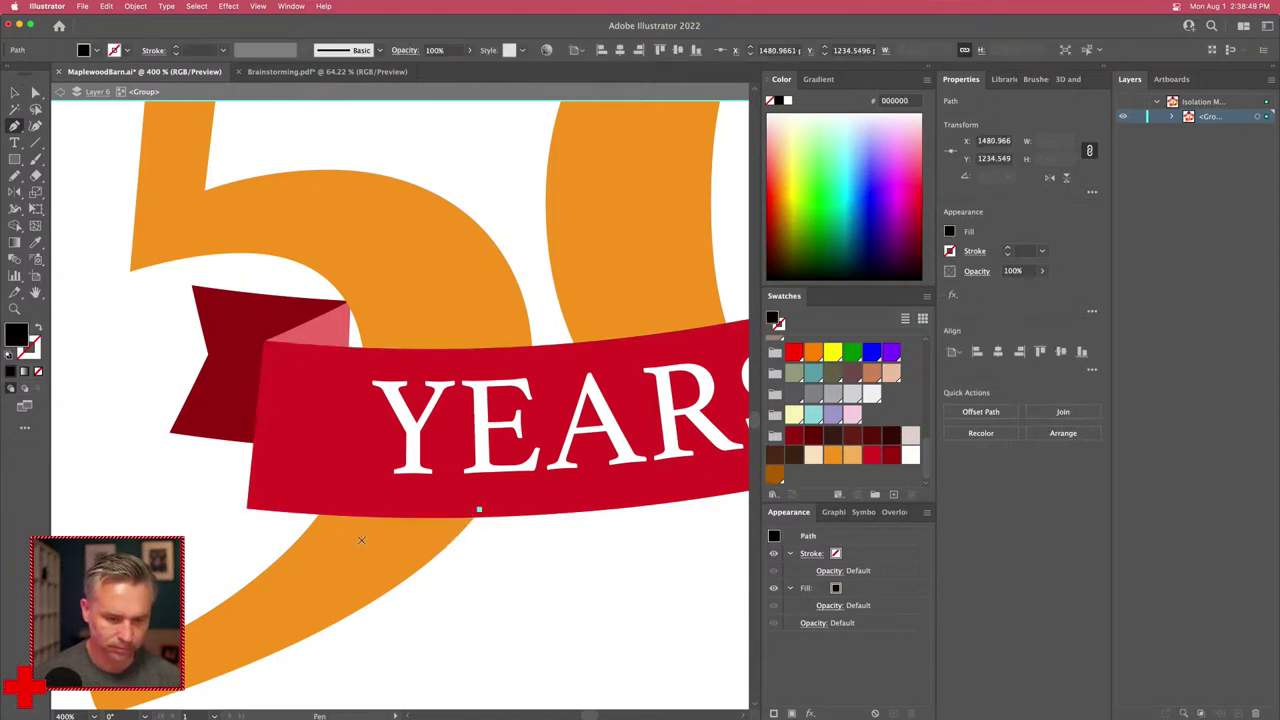
{"action": "left_click", "coordinate": [433, 557]}
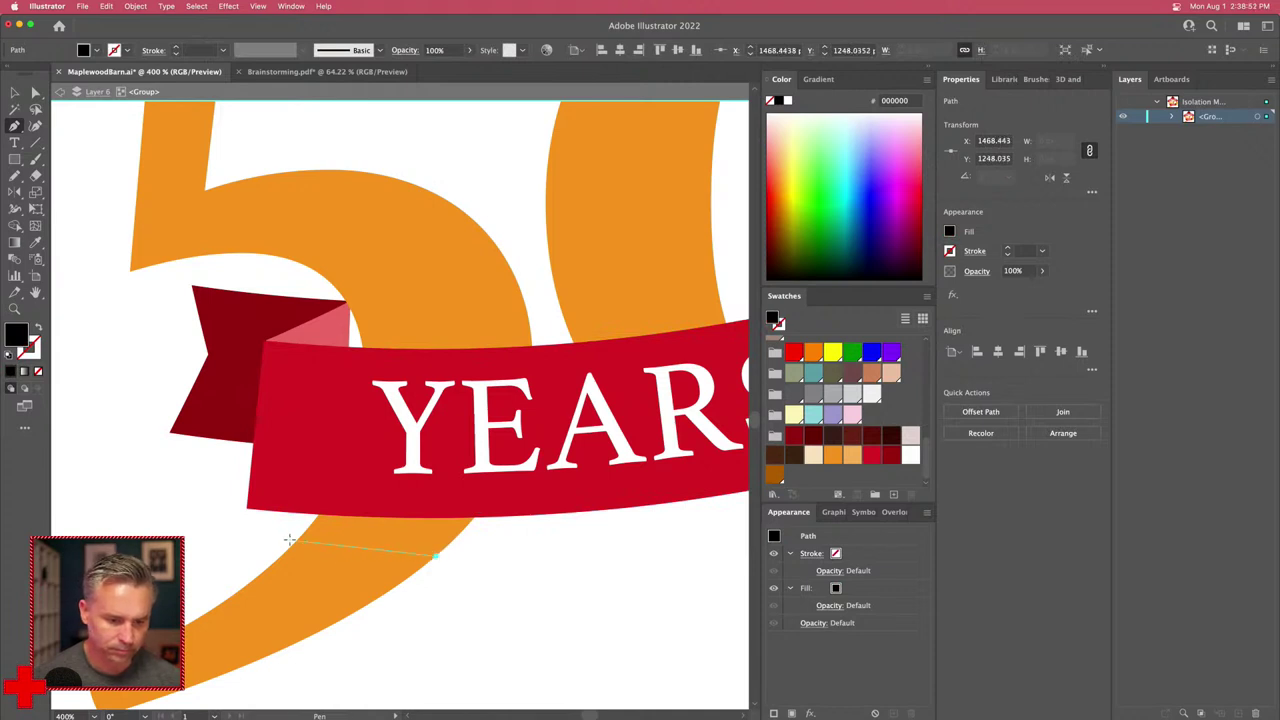
{"action": "left_click", "coordinate": [297, 545]}
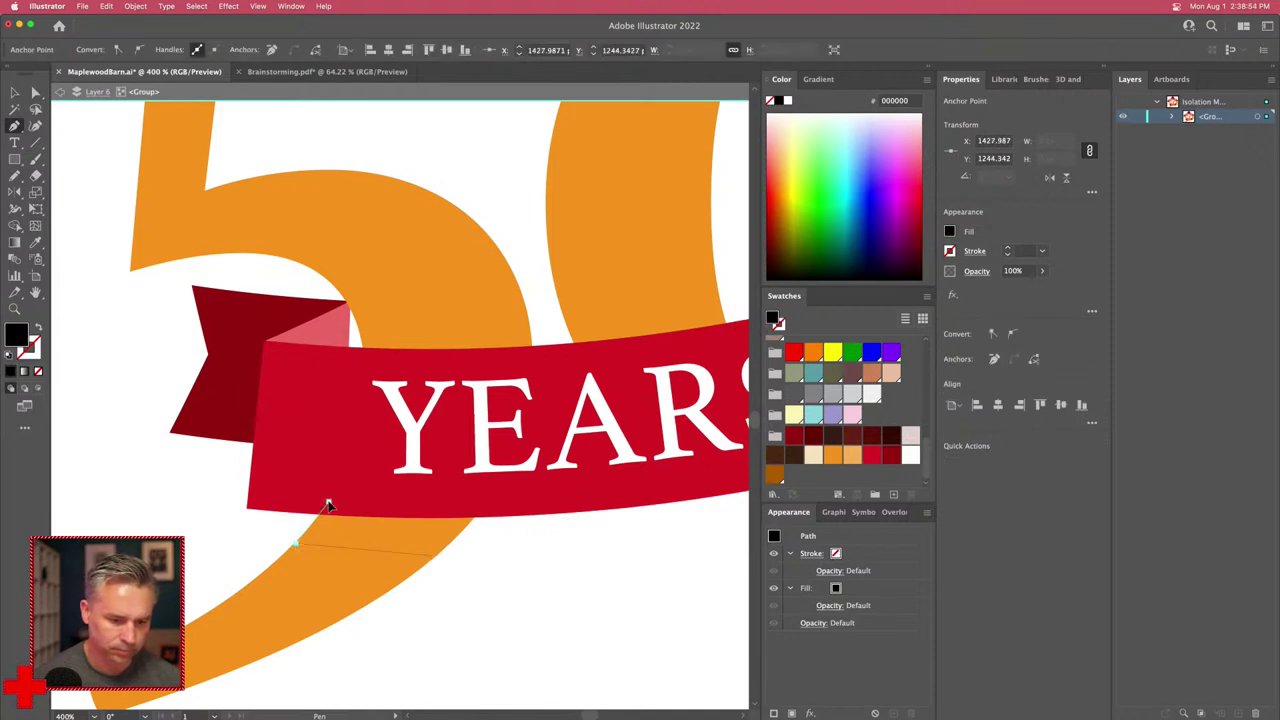
{"action": "left_click", "coordinate": [328, 502]}
{"action": "left_click", "coordinate": [479, 510]}
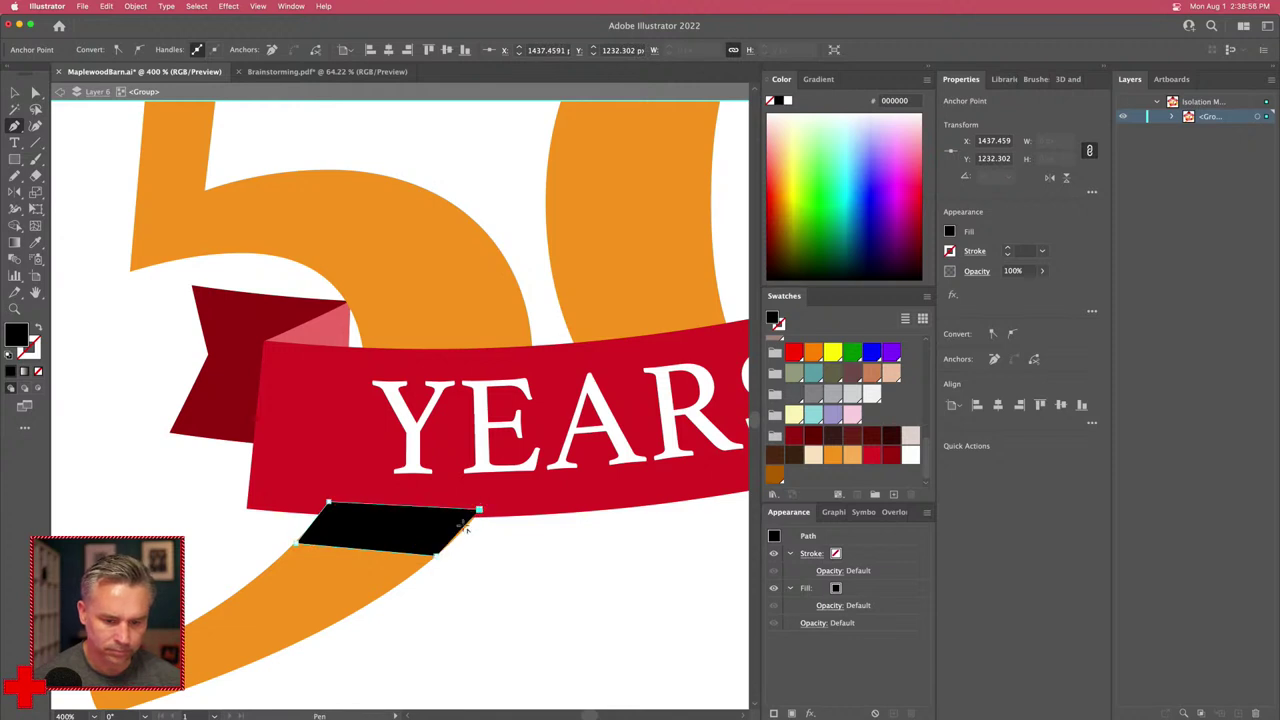
Step: Bend the black shadow shape's right edge to follow the outer curve of the 5's tail
{"action": "left_click", "coordinate": [436, 557]}
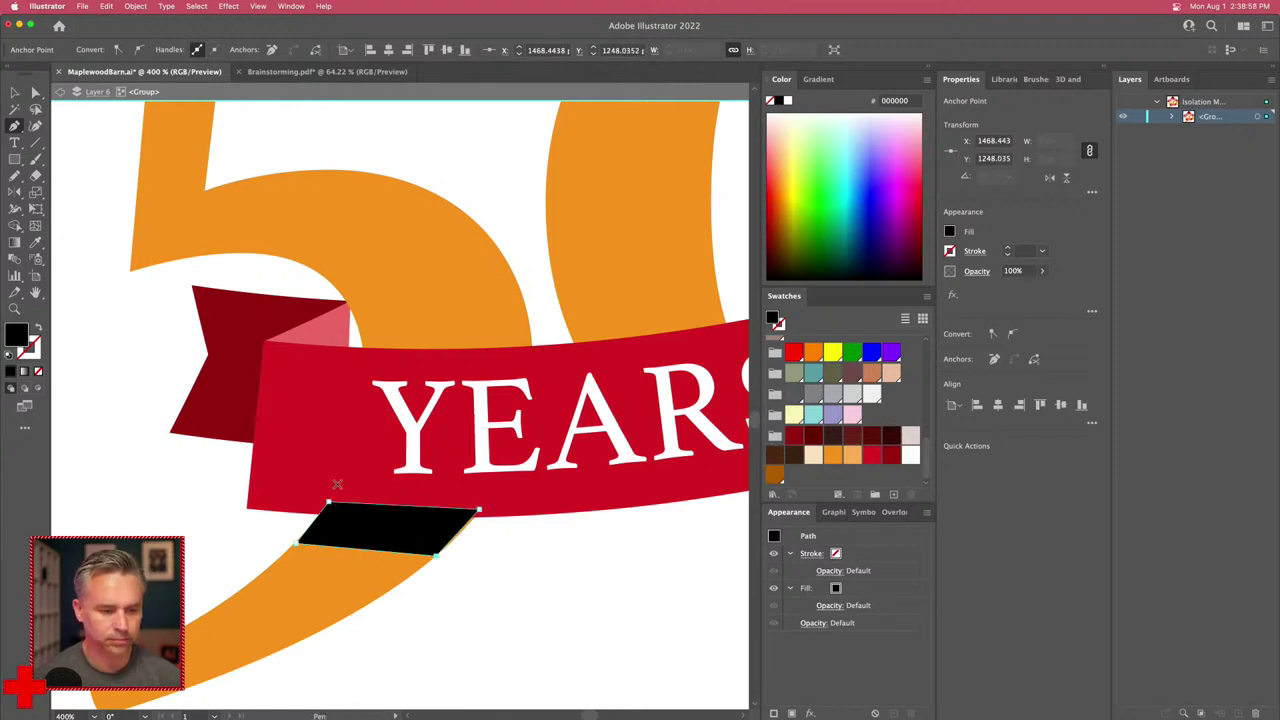
{"action": "key", "text": "super+equal"}
{"action": "key", "text": "super+equal"}
{"action": "left_click_drag", "start_coordinate": [340, 486], "coordinate": [386, 523]}
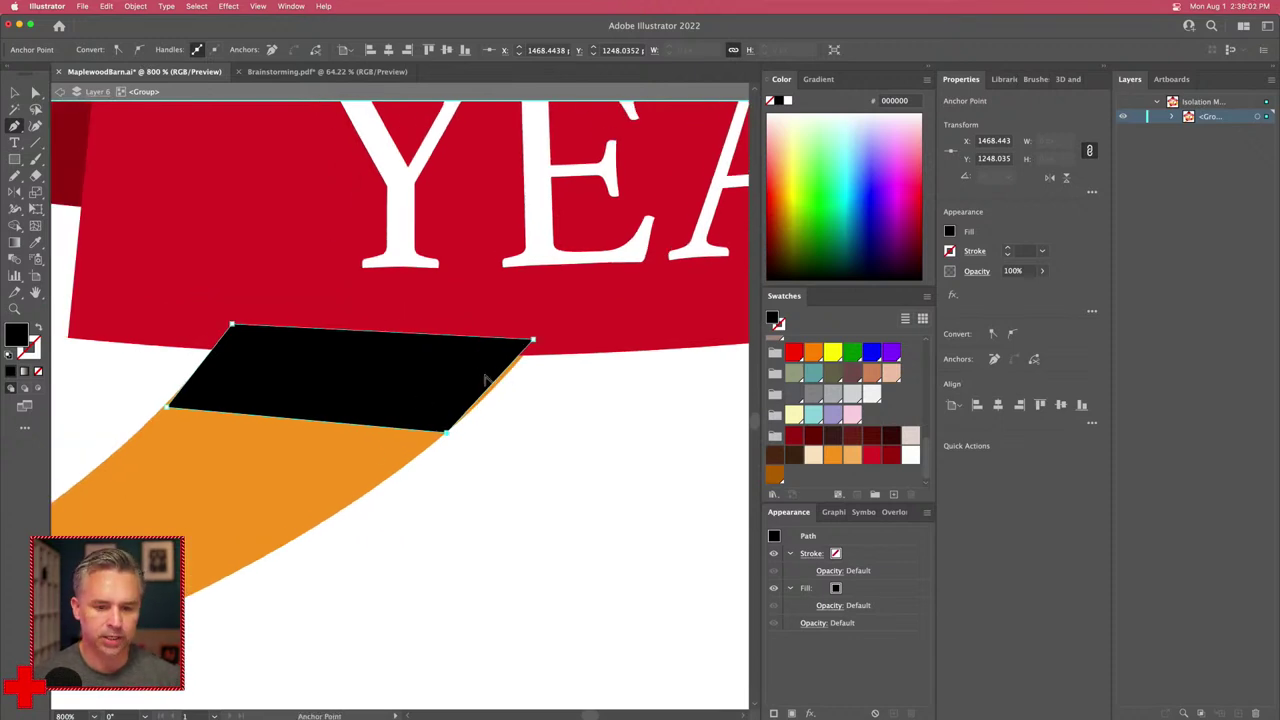
{"action": "left_click", "coordinate": [286, 403]}
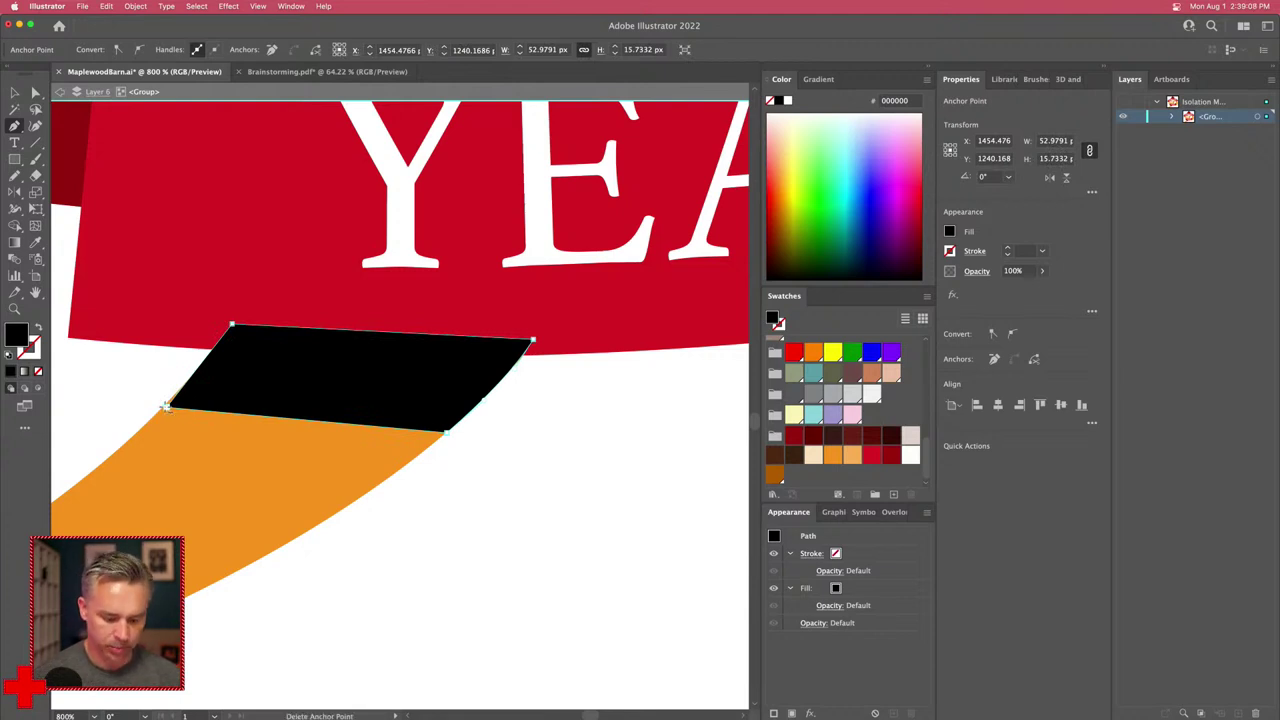
Step: Move the shadow shape's lower-left anchor point slightly outward onto the inner edge of the 5's tail
{"action": "key", "text": "shift+v"}
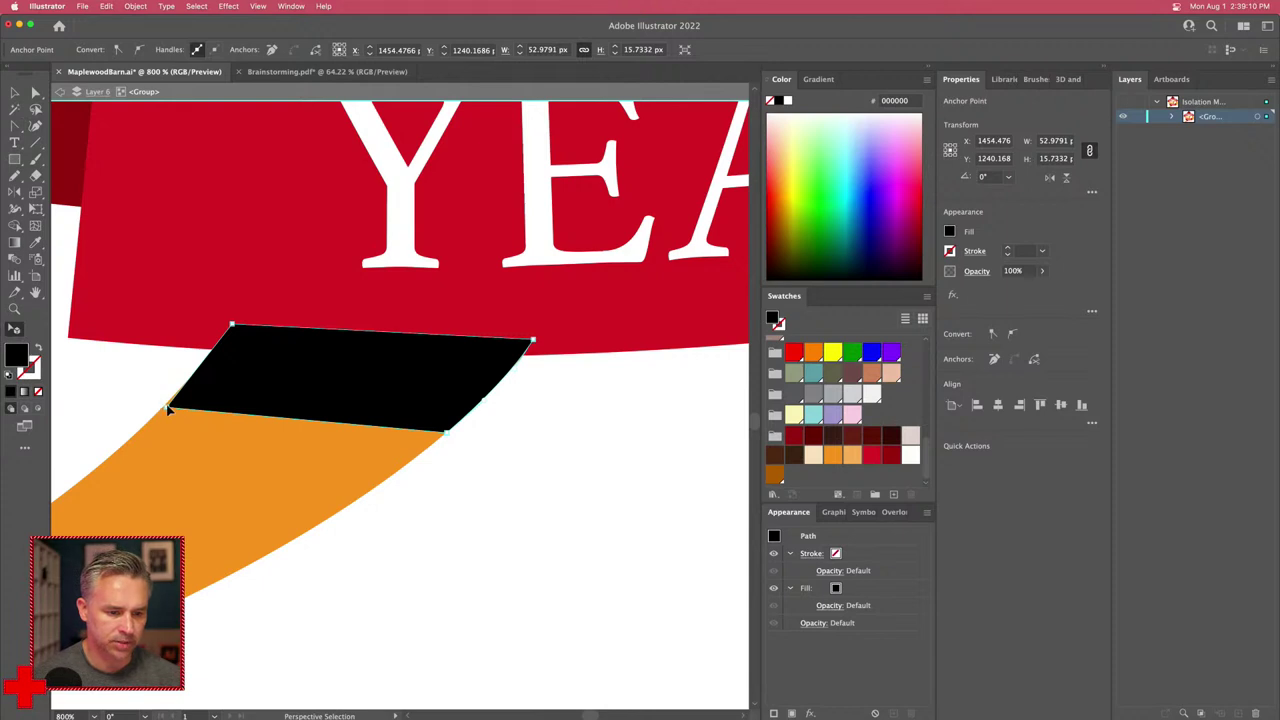
{"action": "left_click", "coordinate": [169, 411]}
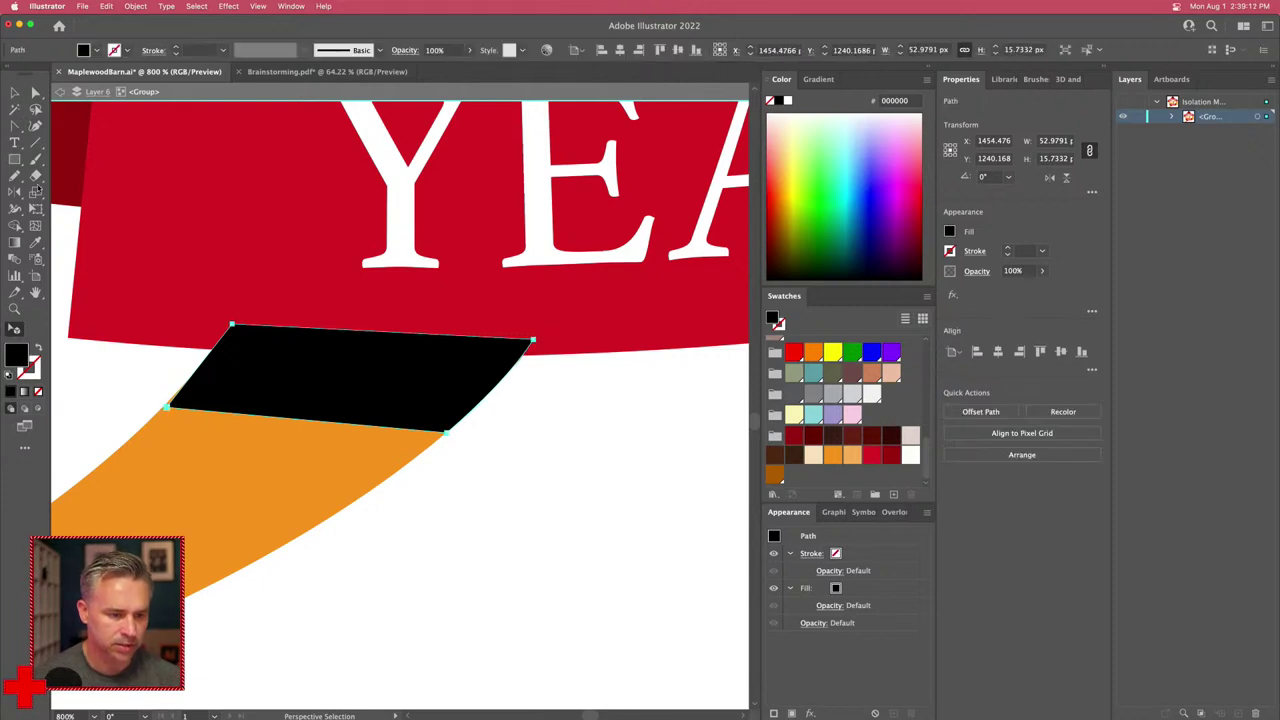
{"action": "left_click", "coordinate": [35, 92]}
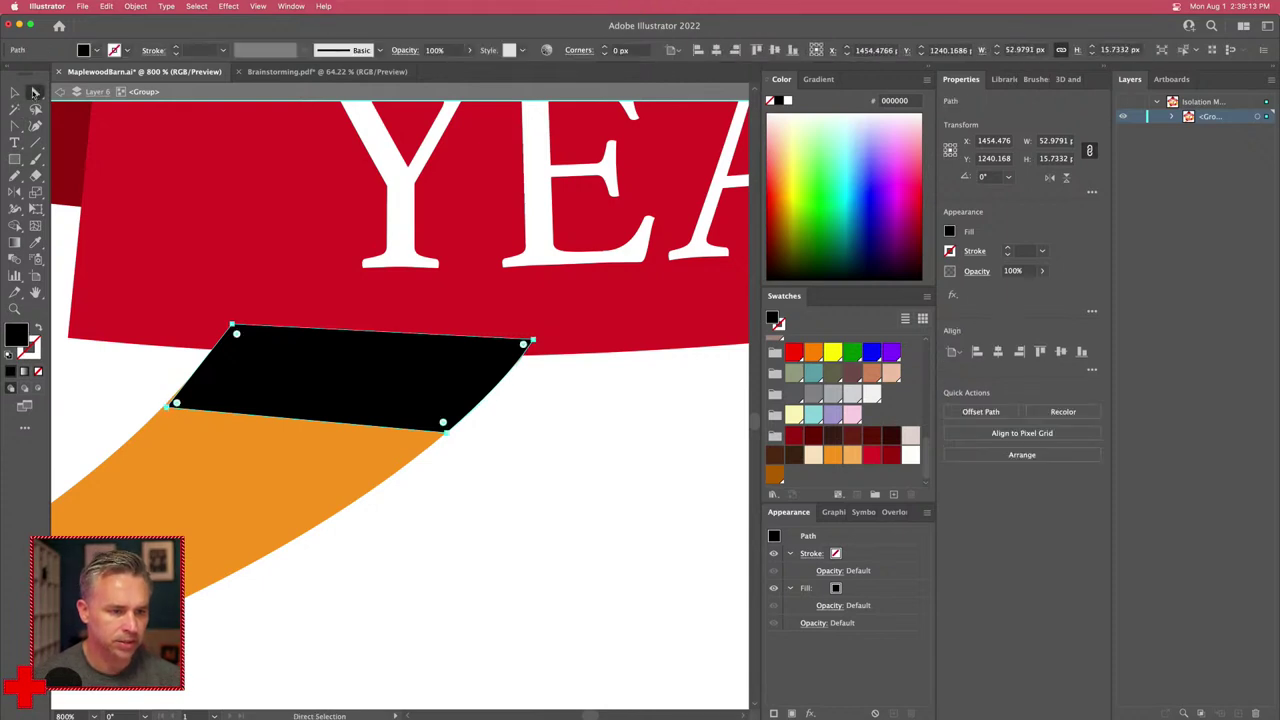
{"action": "left_click", "coordinate": [158, 408]}
{"action": "left_click", "coordinate": [164, 409]}
{"action": "left_click_drag", "start_coordinate": [163, 408], "coordinate": [168, 400]}
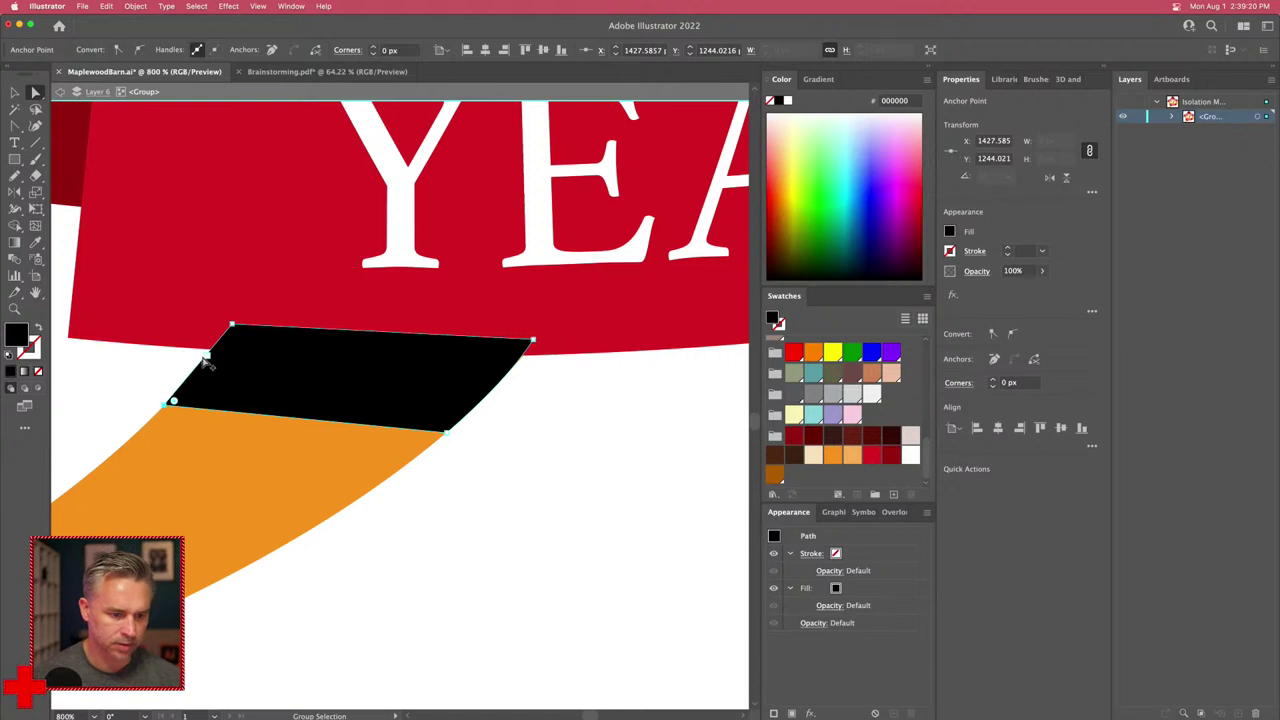
Step: Bend the shadow shape's straight lower edge into a curve matching the YEARS ribbon's lower edge
{"action": "key", "text": "alt"}
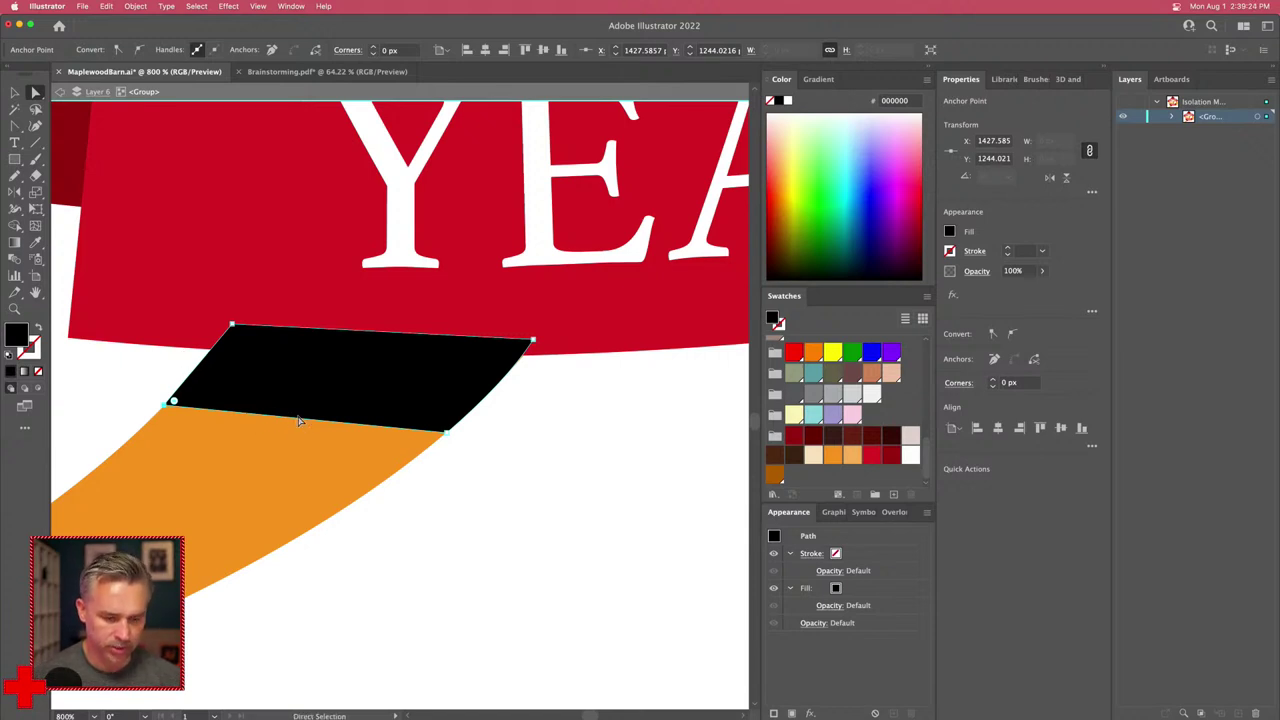
{"action": "key", "text": "p"}
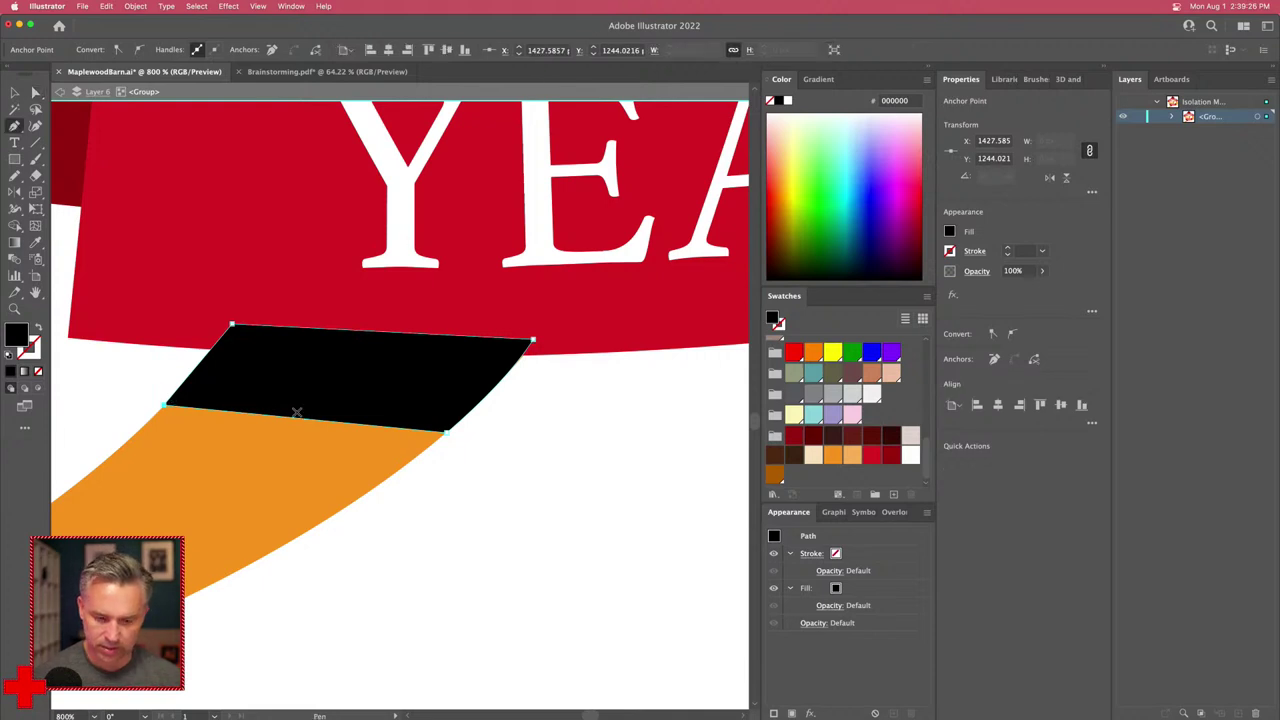
{"action": "key", "text": "alt"}
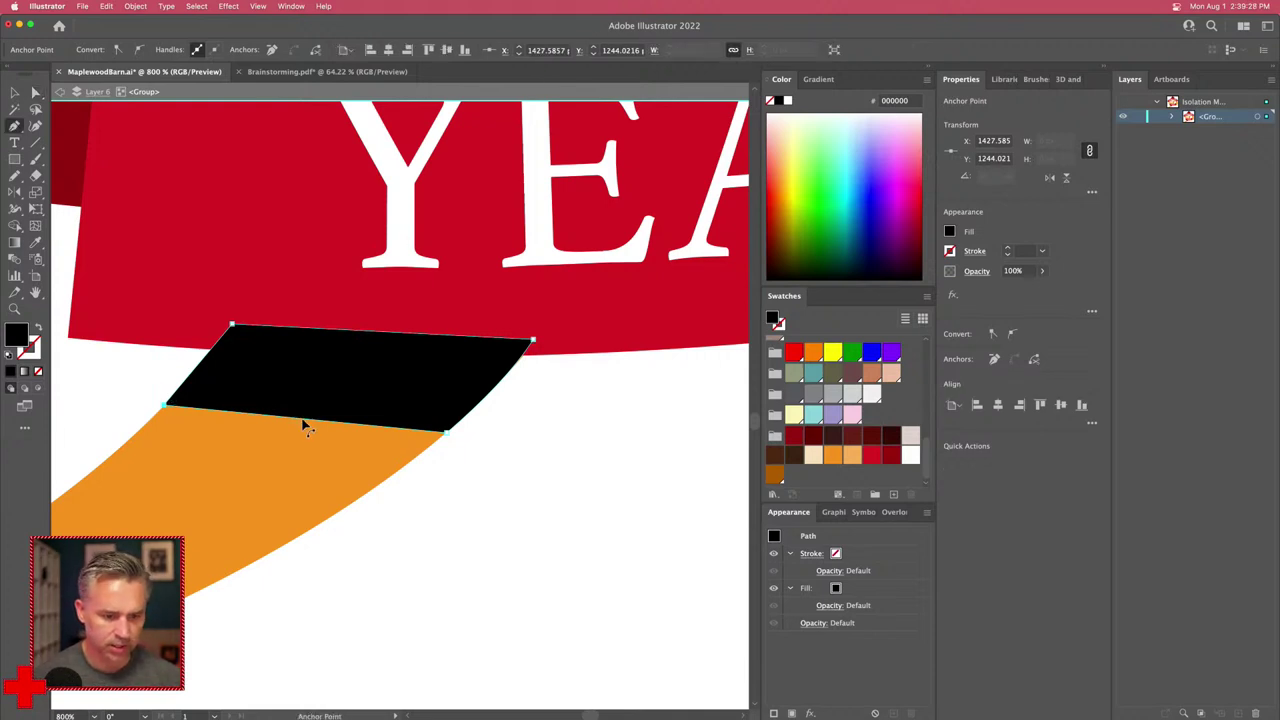
Step: Curve the lower and outer side edges of the black shadow shape under the YEARS banner and fill it with the dark orange-brown swatch
{"action": "left_click_drag", "start_coordinate": [305, 425], "coordinate": [305, 432]}
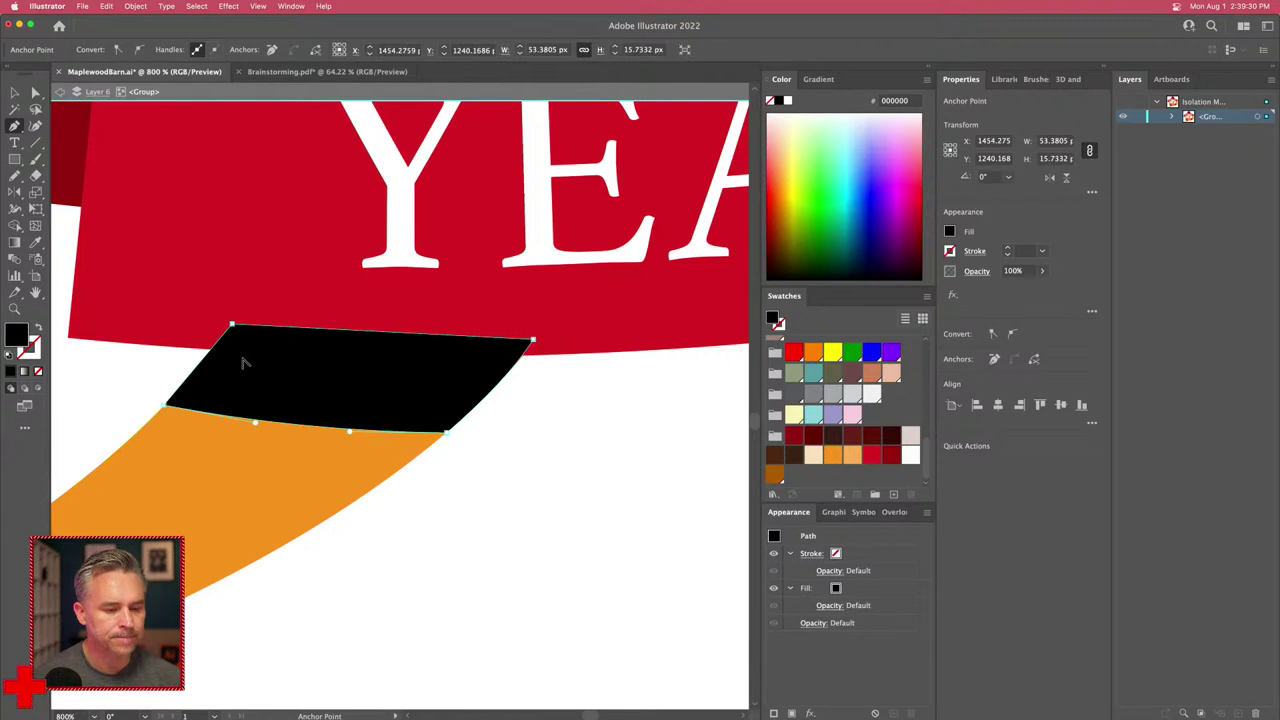
{"action": "mouse_move", "coordinate": [200, 365]}
{"action": "left_mouse_down"}
{"action": "mouse_move", "coordinate": [230, 372]}
{"action": "mouse_move", "coordinate": [211, 363]}
{"action": "left_mouse_up"}
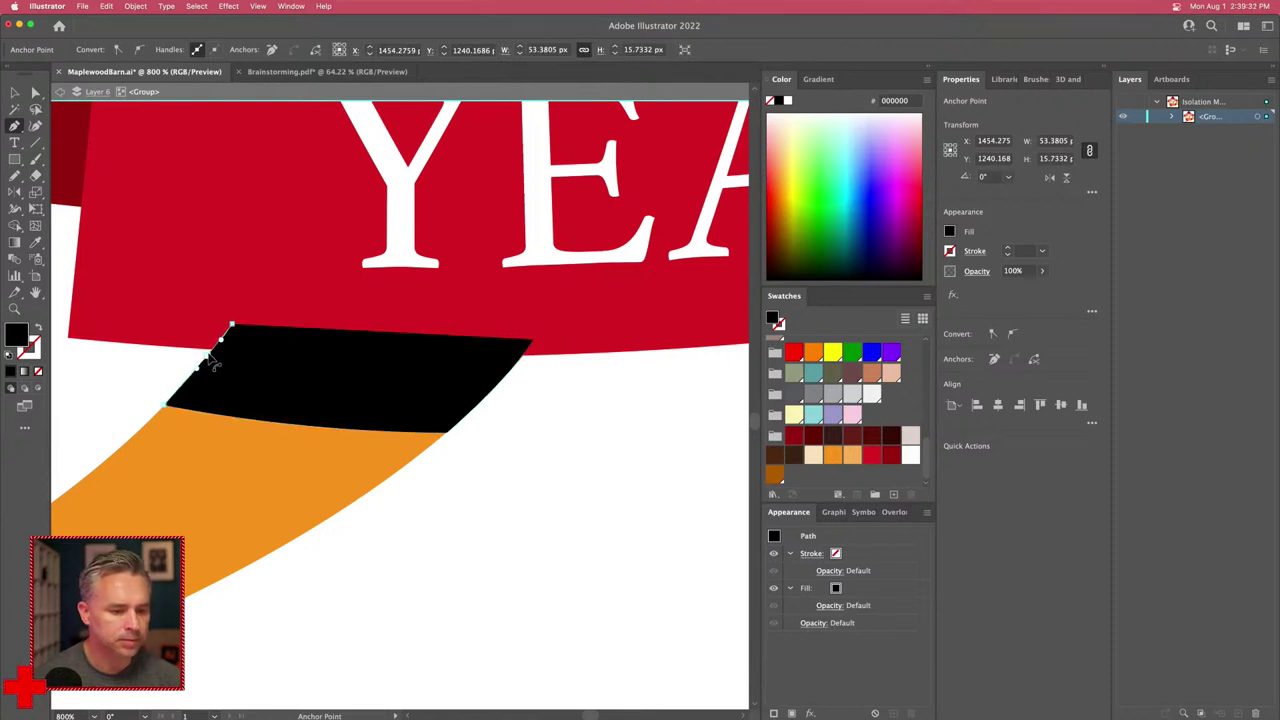
{"action": "left_click", "coordinate": [14, 92]}
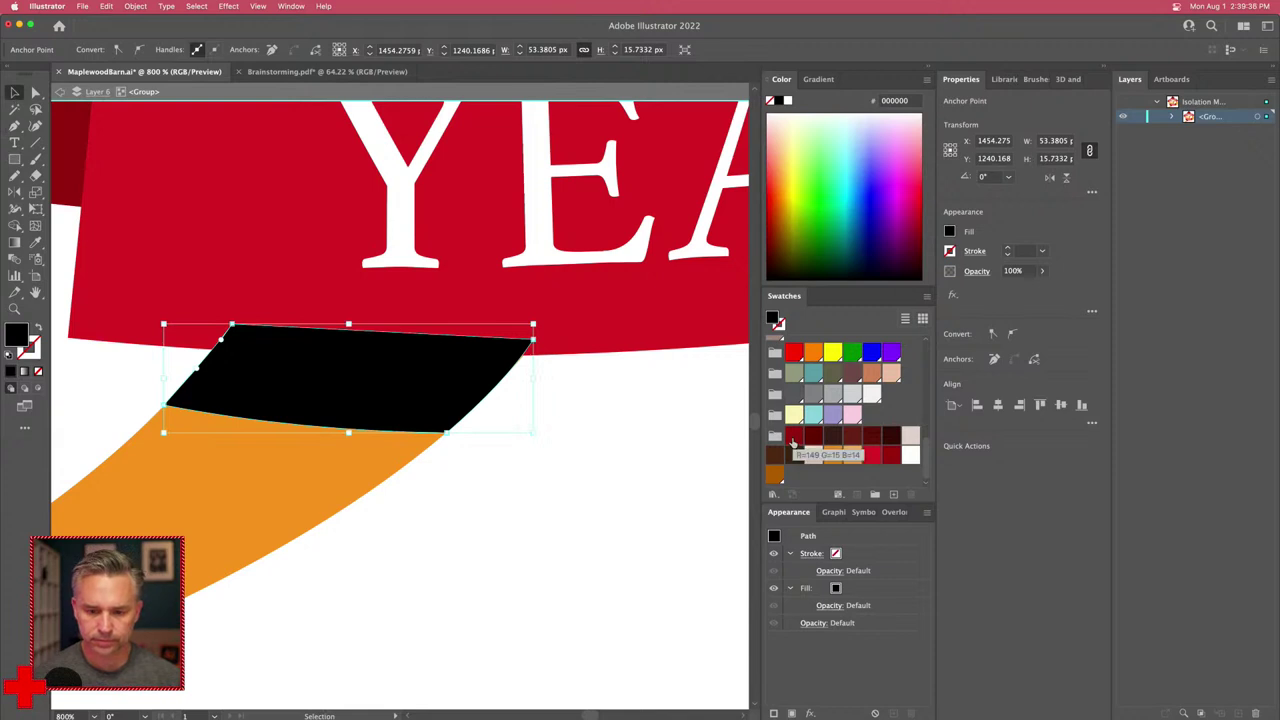
{"action": "left_click", "coordinate": [775, 476]}
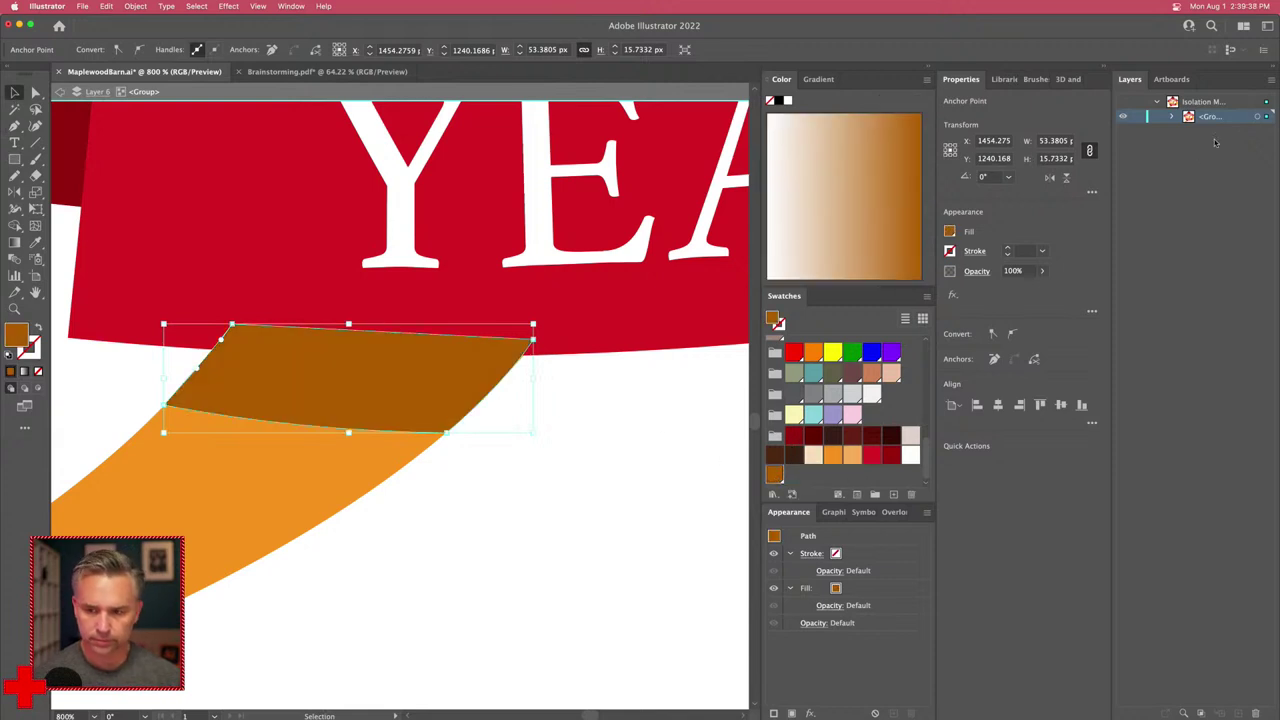
Step: Reorder the shadow shape behind the YEARS banner but in front of the numerals, and exit isolation mode
{"action": "left_click", "coordinate": [1171, 117]}
{"action": "left_click_drag", "start_coordinate": [1235, 131], "coordinate": [1233, 241]}
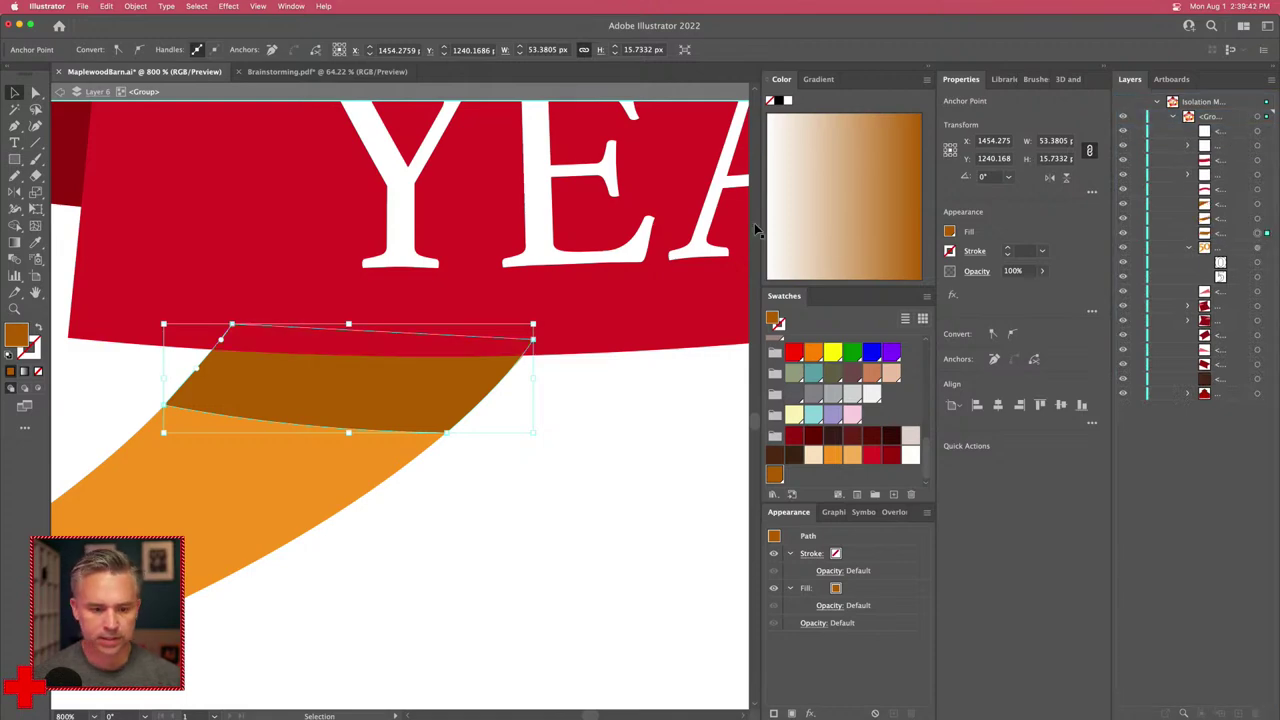
{"action": "key", "text": "super+0"}
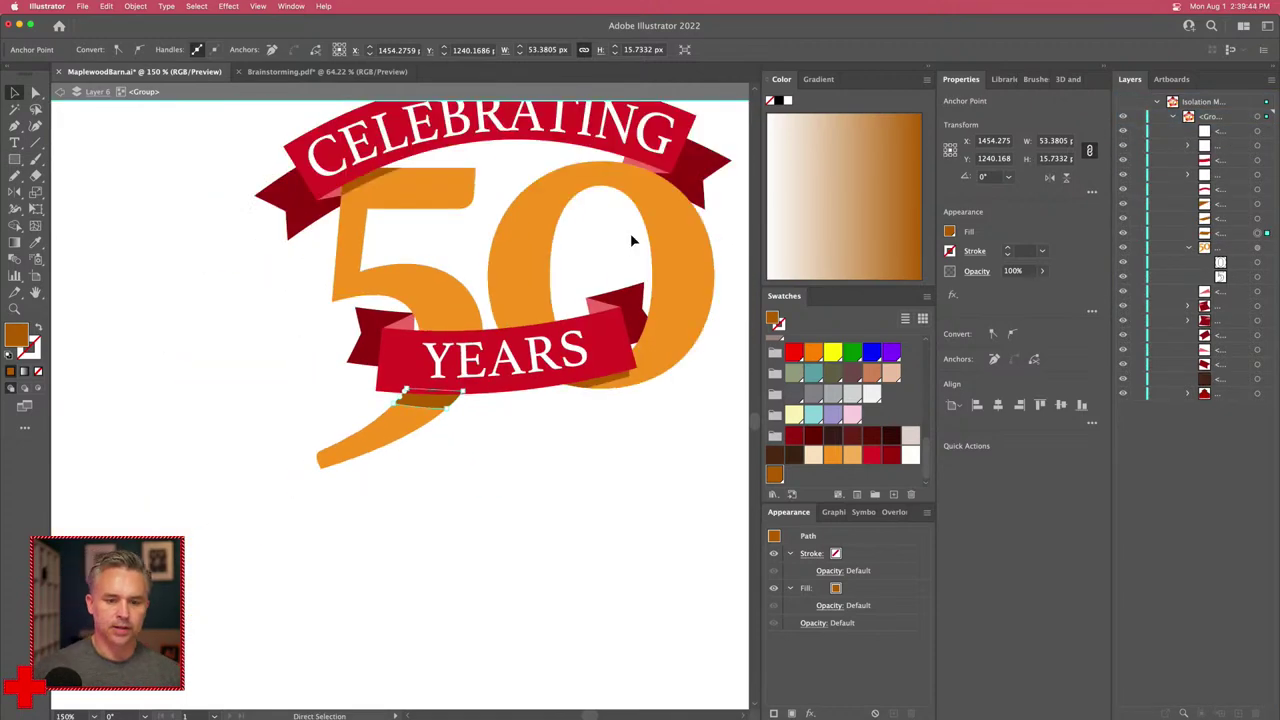
{"action": "left_click", "coordinate": [408, 450]}
{"action": "scroll", "coordinate": [491, 409], "scroll_direction": "up", "scroll_amount": 5}
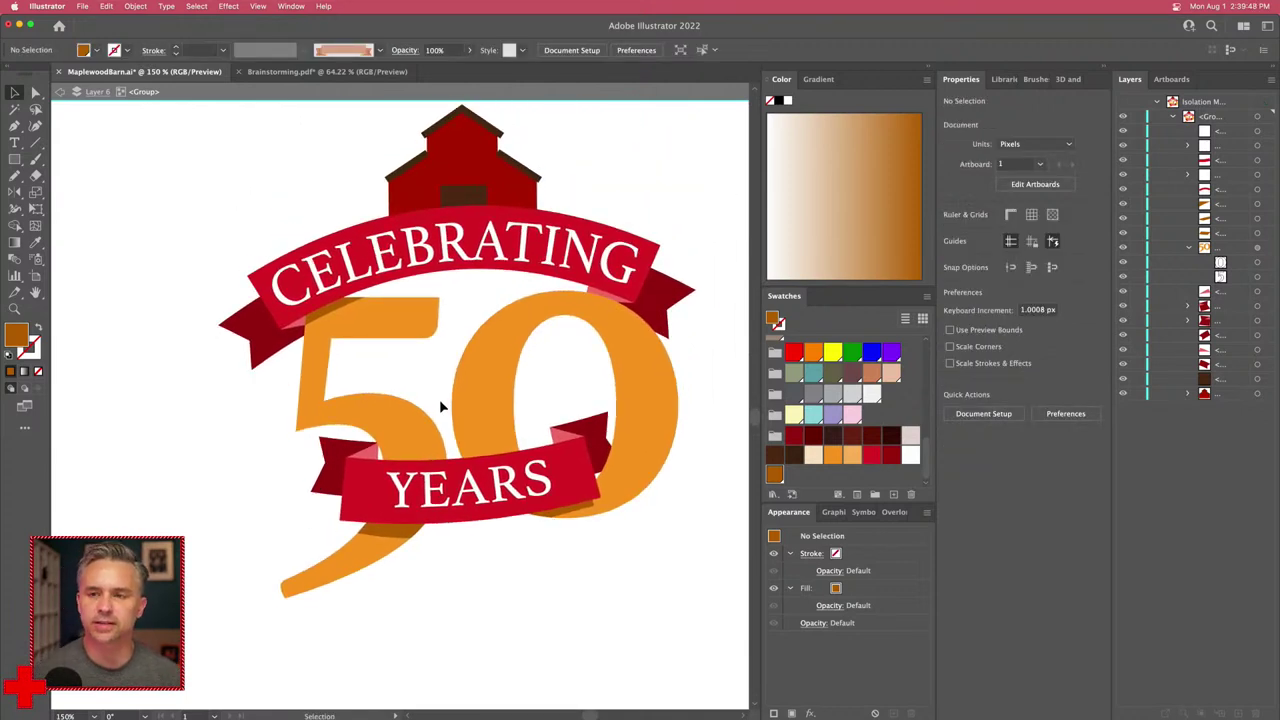
{"action": "double_click", "coordinate": [137, 168]}
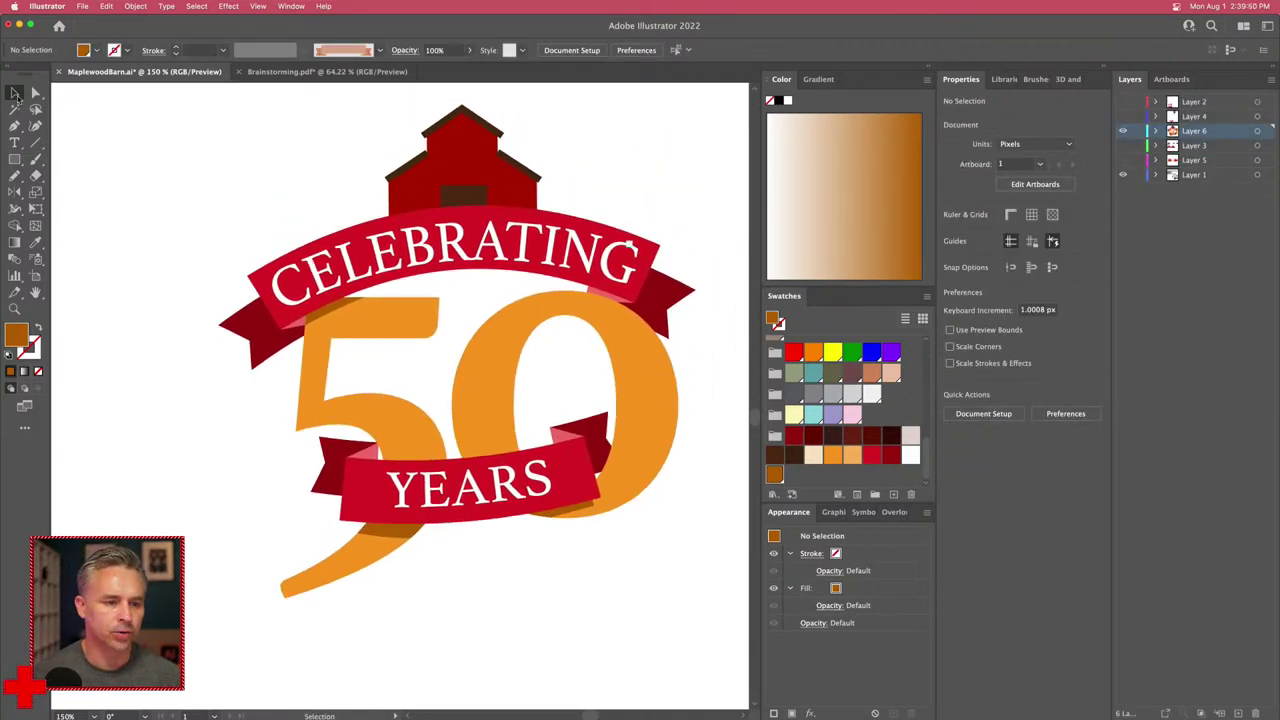
Step: Add the complete 50-year badge group as an asset for export
{"action": "left_click", "coordinate": [432, 266]}
{"action": "left_click", "coordinate": [278, 6]}
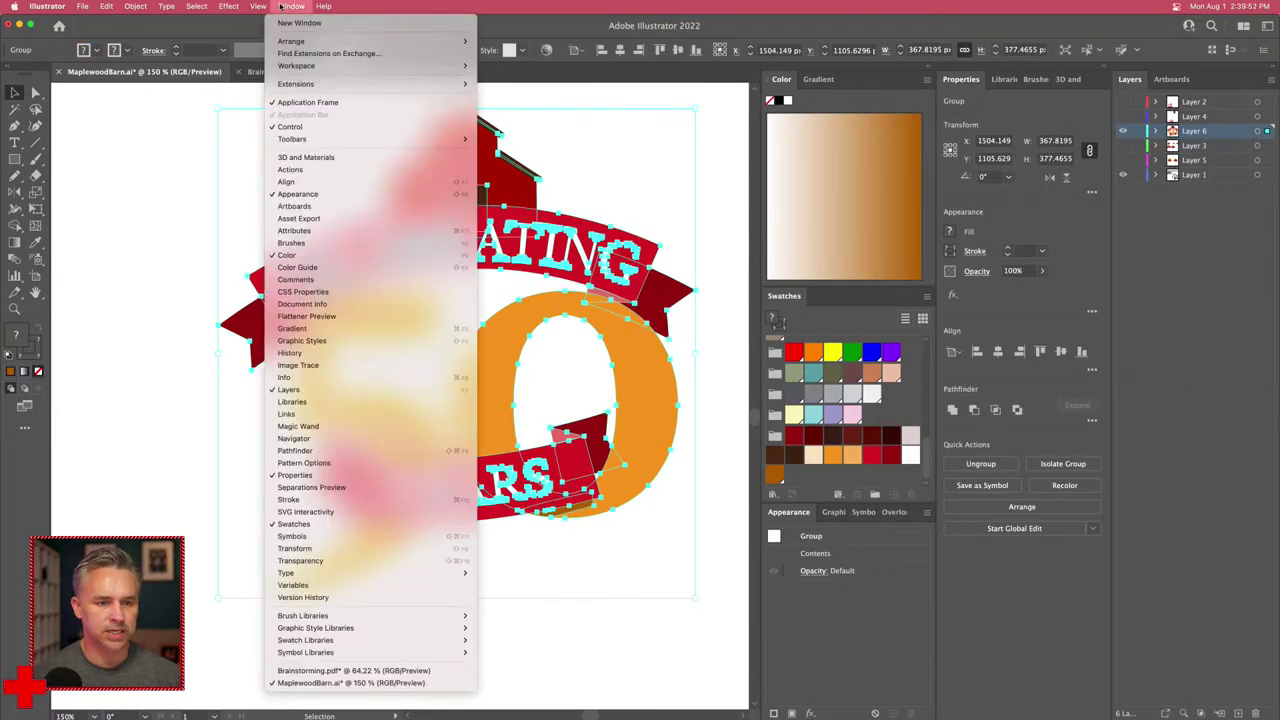
{"action": "left_click", "coordinate": [378, 218]}
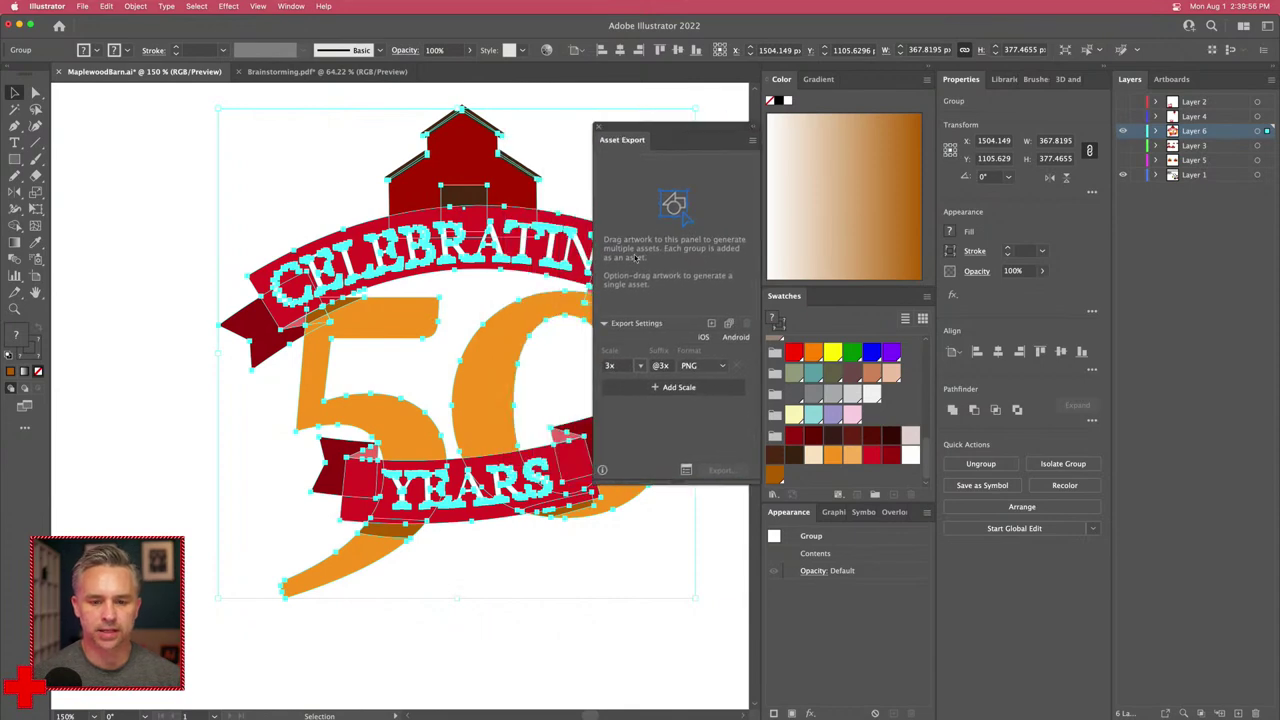
{"action": "left_click_drag", "start_coordinate": [478, 248], "coordinate": [625, 205]}
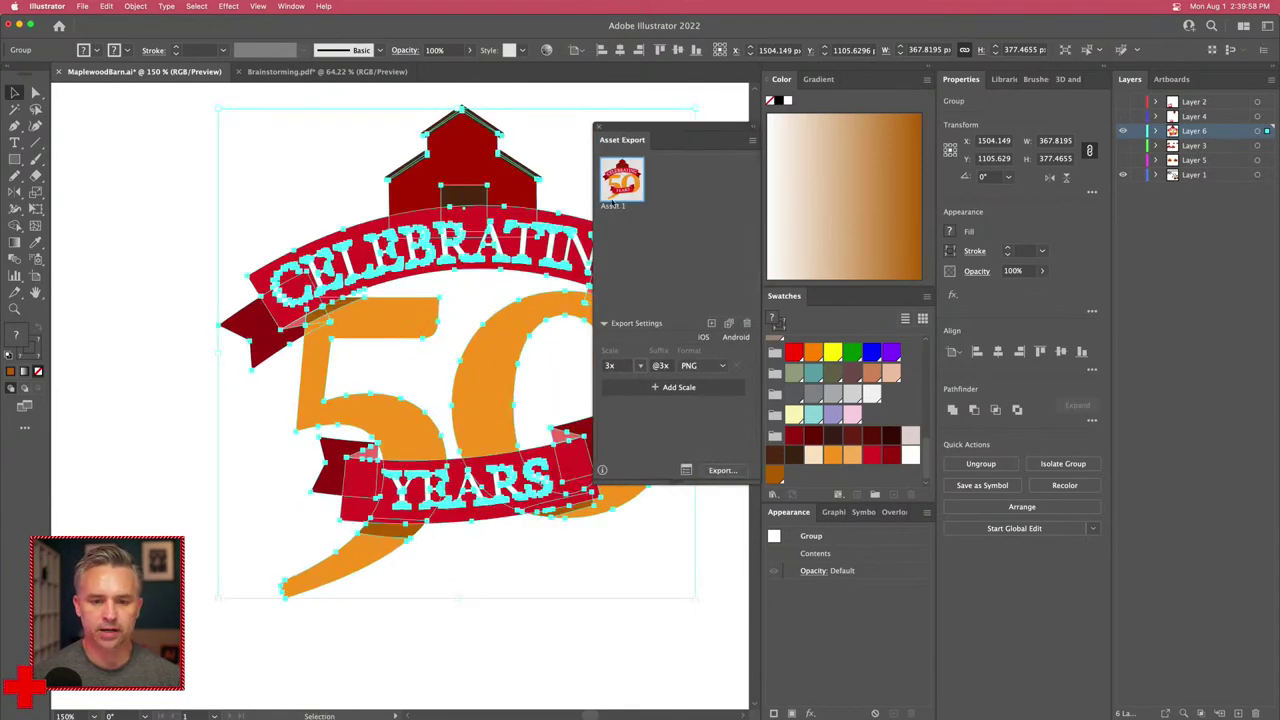
Step: Rename the badge asset as 50YRS and export it as a 3x PNG
{"action": "double_click", "coordinate": [617, 206]}
{"action": "type", "text": "50"}
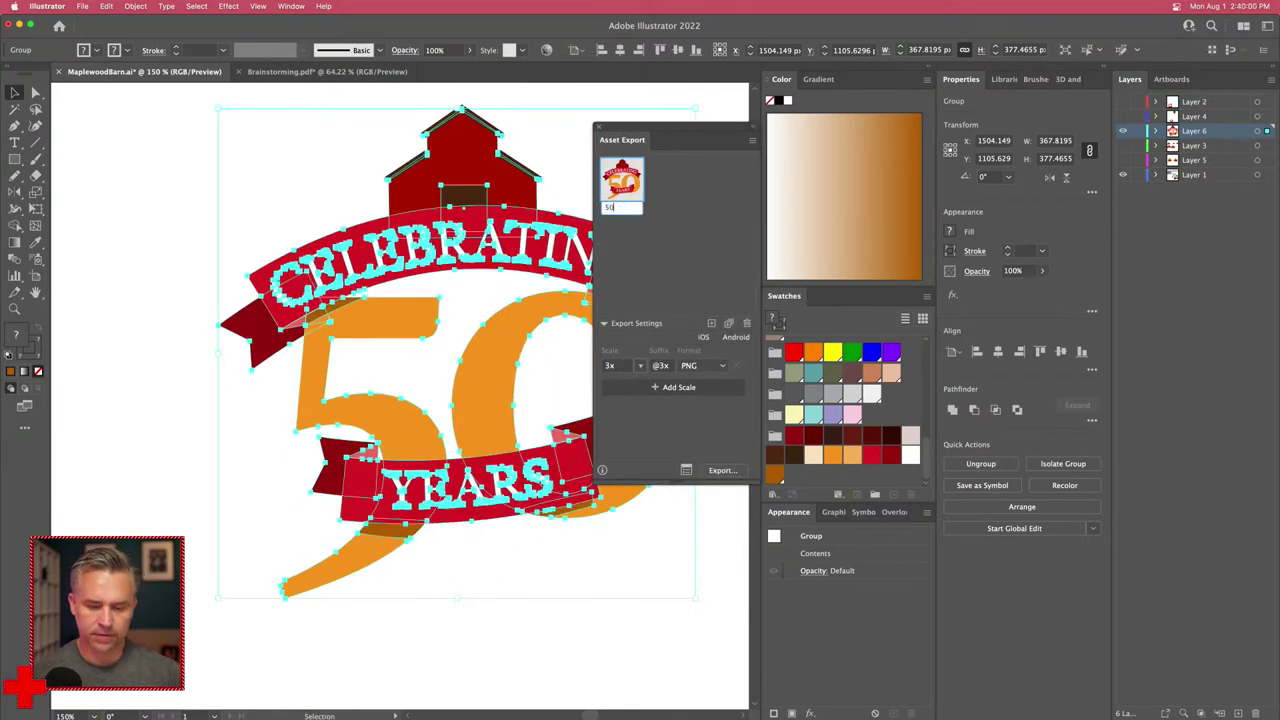
{"action": "type", "text": "YRS"}
{"action": "key", "text": "Return"}
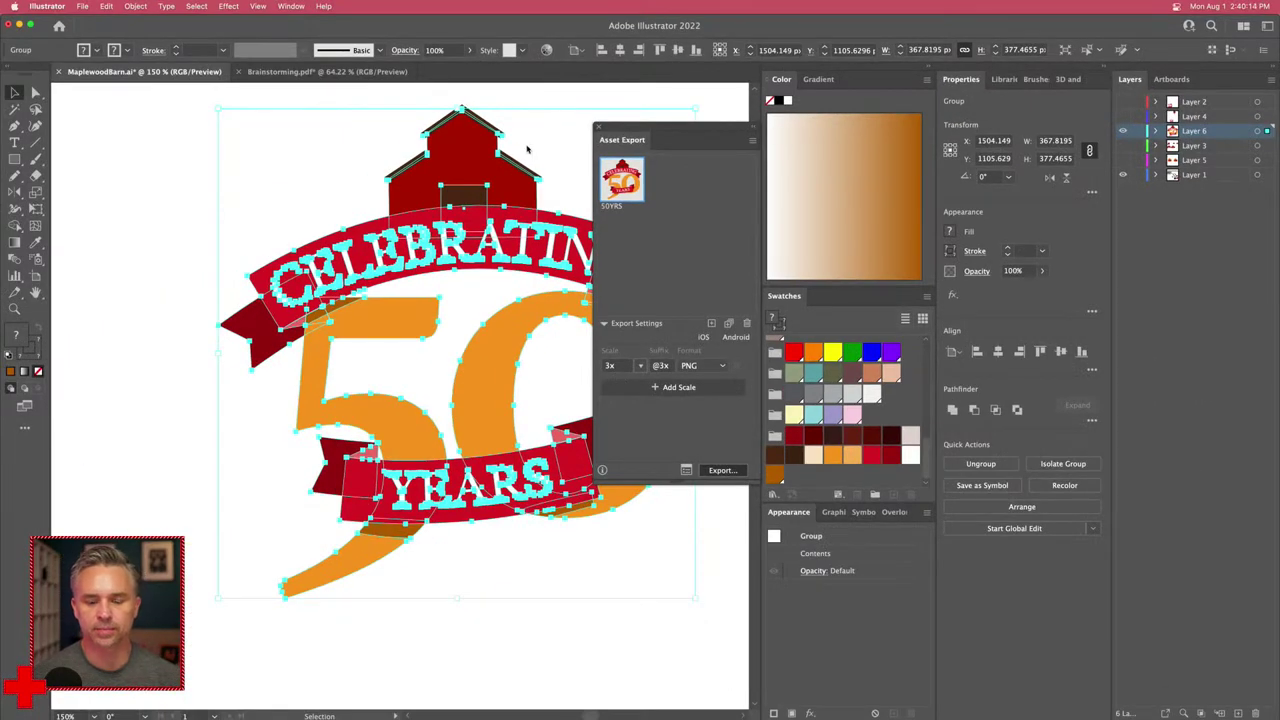
{"action": "key", "text": "Return"}
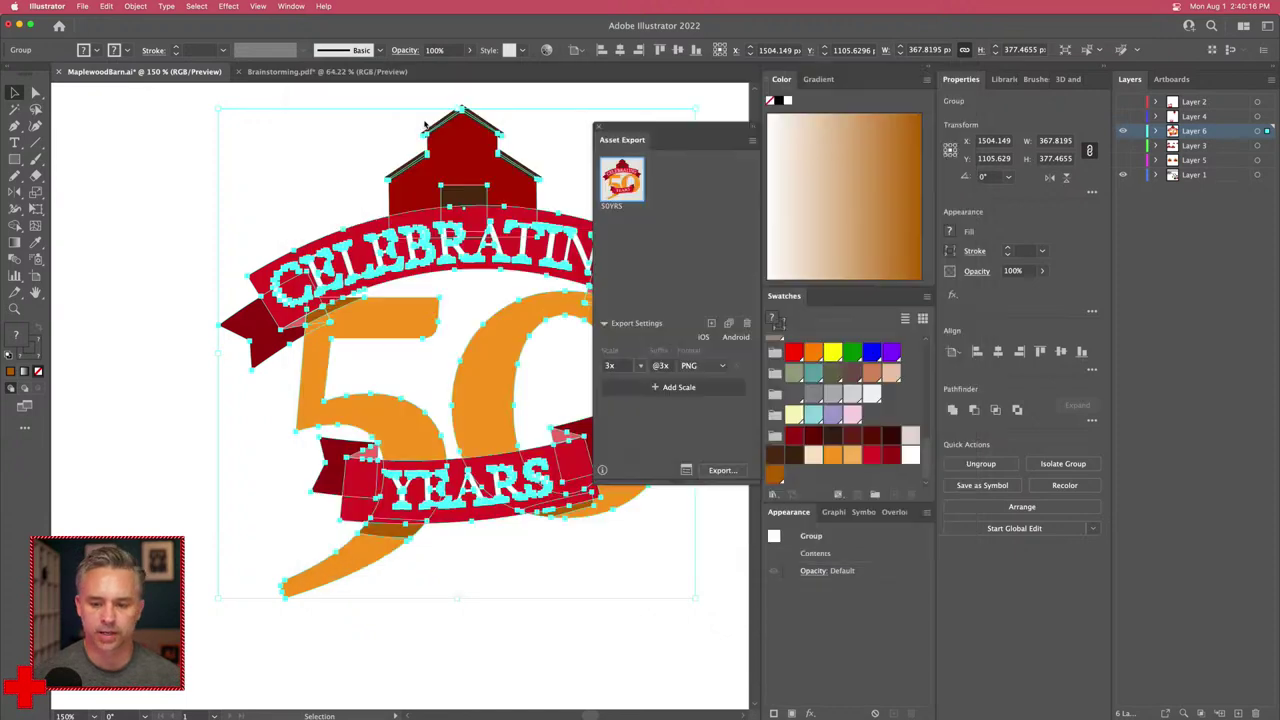
Step: Deselect the badge, dock the Asset Export panel in the Properties group, and widen that group
{"action": "left_click_drag", "start_coordinate": [623, 133], "coordinate": [635, 172]}
{"action": "left_click", "coordinate": [165, 197]}
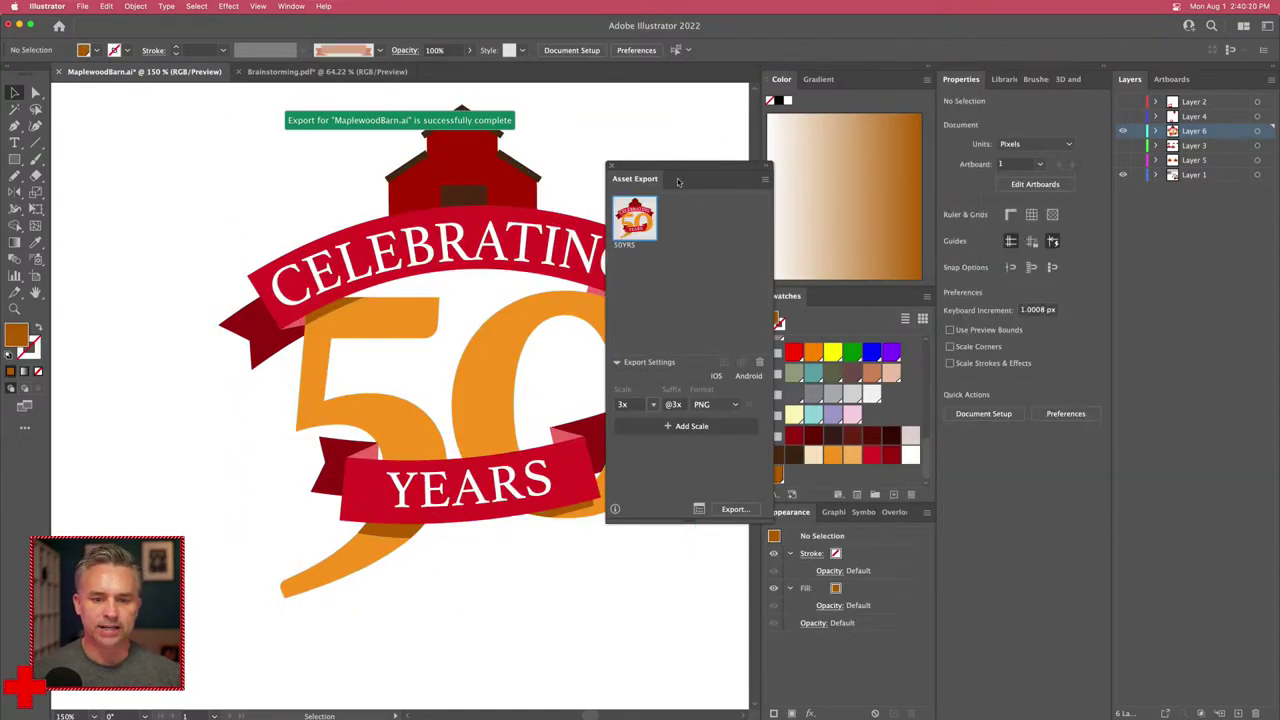
{"action": "key", "text": "super+minus"}
{"action": "key", "text": "super+minus"}
{"action": "key", "text": "super+minus"}
{"action": "left_click_drag", "start_coordinate": [501, 222], "coordinate": [750, 471]}
{"action": "left_click_drag", "start_coordinate": [513, 464], "coordinate": [473, 418]}
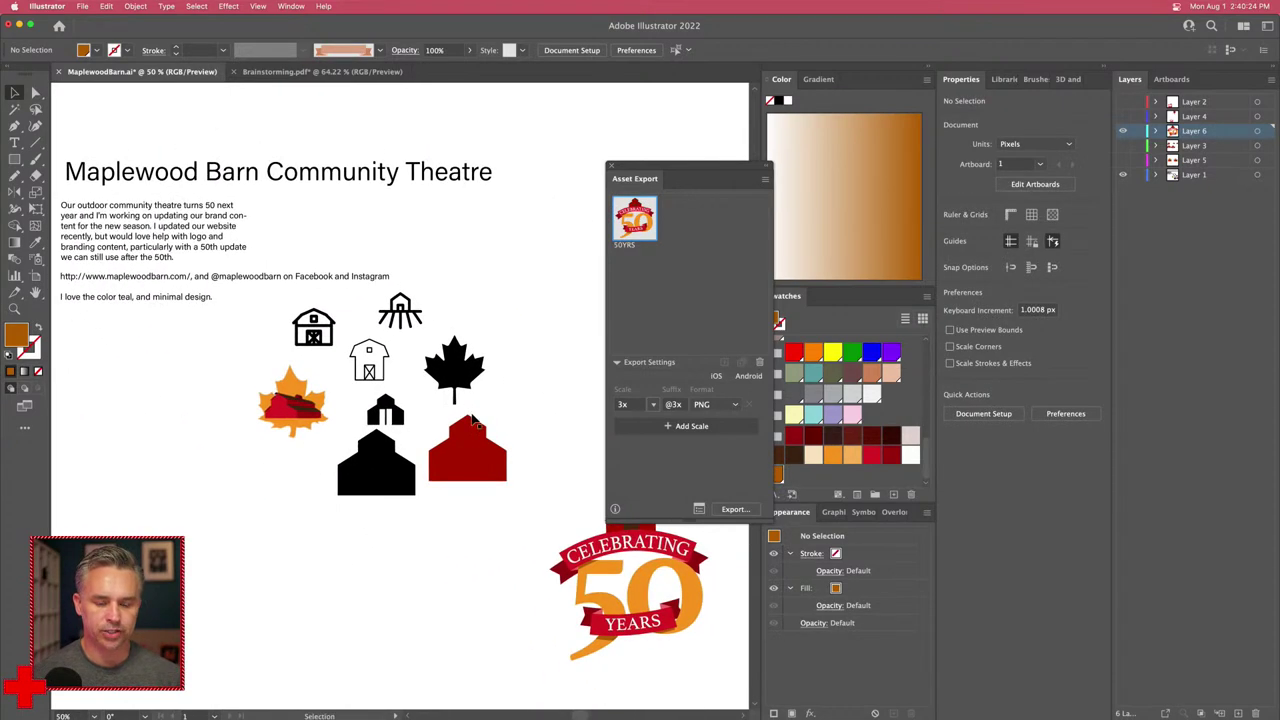
{"action": "left_click_drag", "start_coordinate": [626, 174], "coordinate": [1010, 80]}
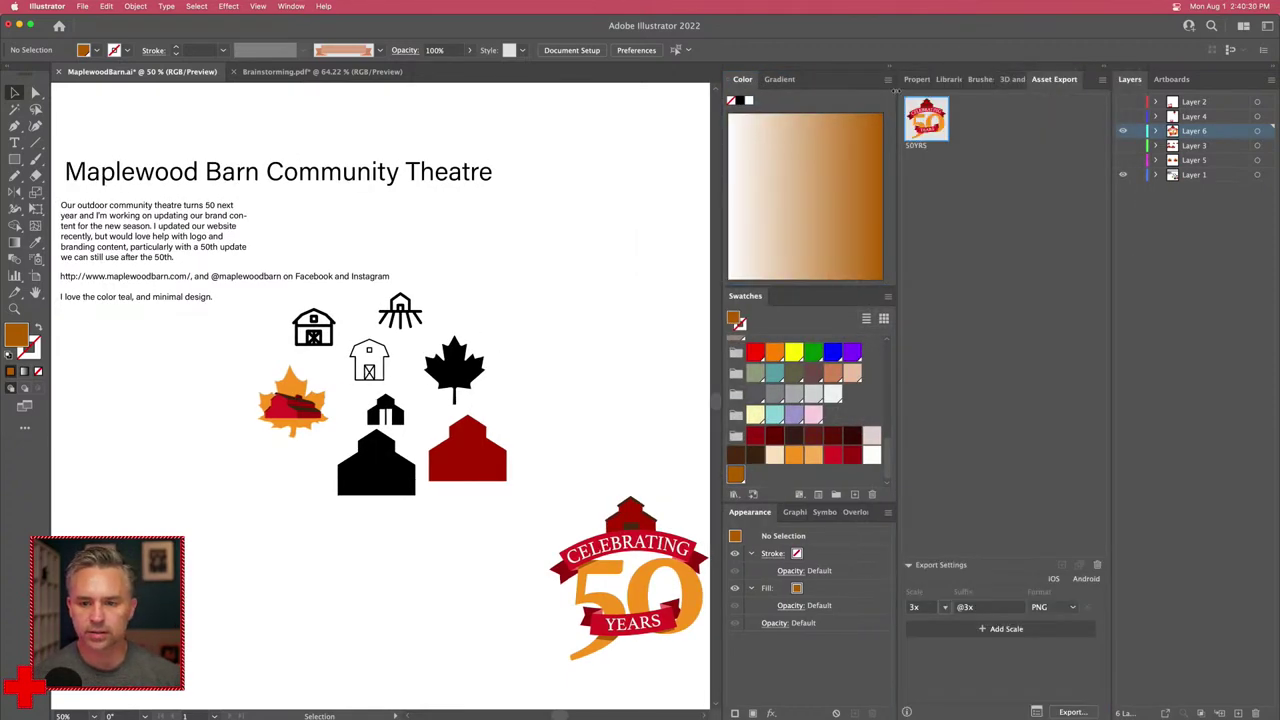
{"action": "left_click_drag", "start_coordinate": [897, 91], "coordinate": [861, 91]}
Step: Duplicate the 50-year badge so that one copy sits directly above the other
{"action": "left_click_drag", "start_coordinate": [486, 326], "coordinate": [278, 271]}
{"action": "left_click_drag", "start_coordinate": [440, 541], "coordinate": [467, 243]}
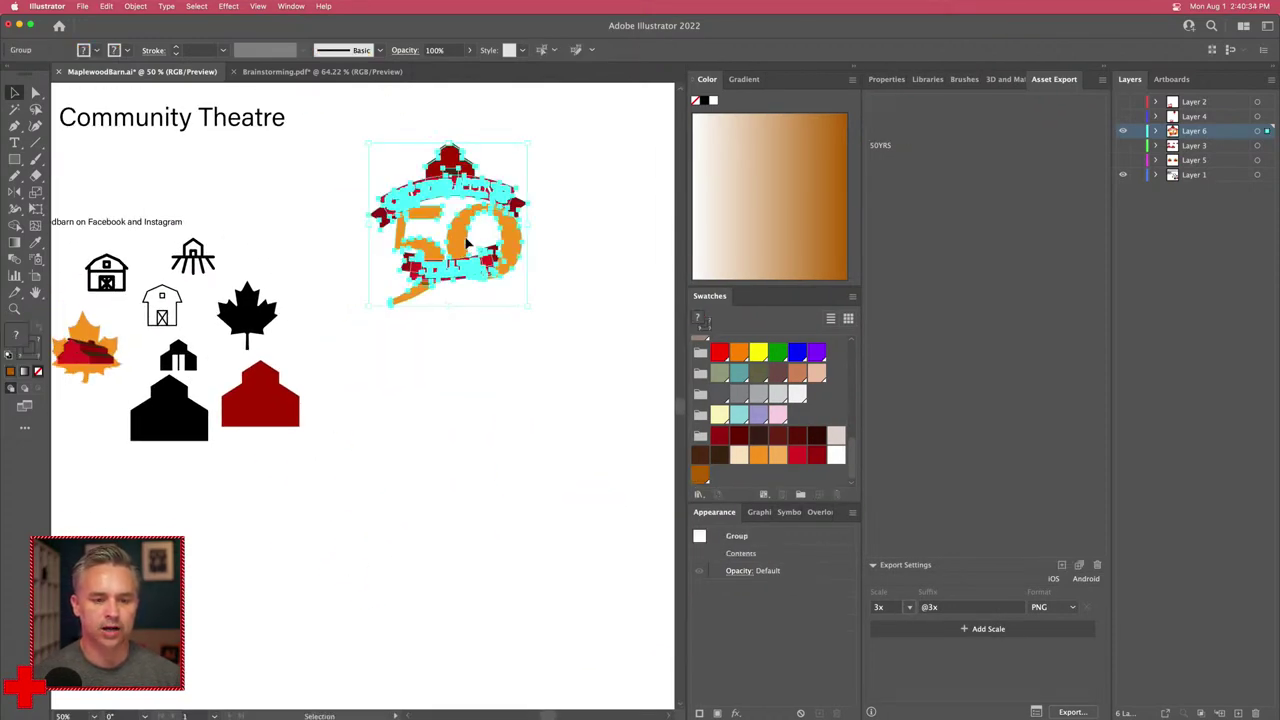
{"action": "key", "text": "super+shift+v"}
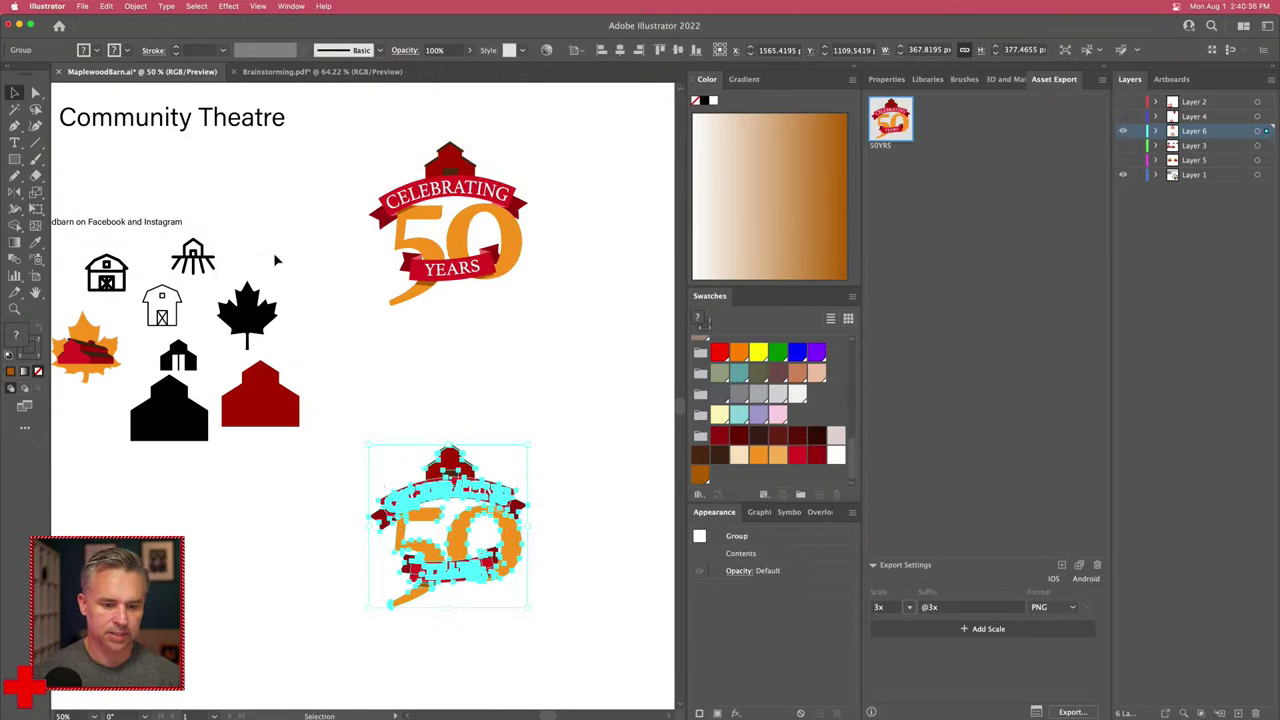
Step: Place a copy of the Maplewood Barn Community Theatre headline over the bottom of the lower badge
{"action": "scroll", "coordinate": [298, 356], "scroll_direction": "up", "scroll_amount": 2}
{"action": "scroll", "coordinate": [298, 356], "scroll_direction": "left", "scroll_amount": 4}
{"action": "key", "text": "super+shift+a"}
{"action": "left_click_drag", "start_coordinate": [170, 160], "coordinate": [521, 508]}
{"action": "scroll", "coordinate": [293, 450], "scroll_direction": "down", "scroll_amount": 2}
{"action": "left_click_drag", "start_coordinate": [293, 450], "coordinate": [307, 558]}
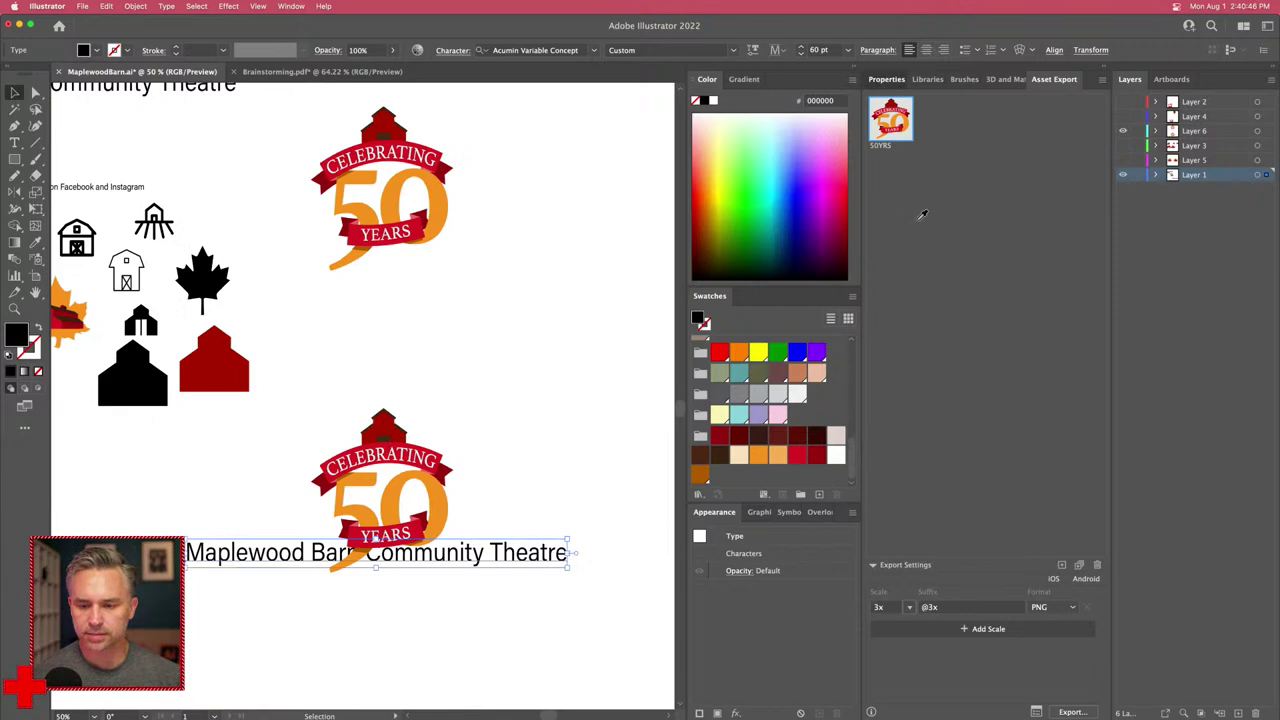
Step: Set the copied headline's font to Abril Fatface Regular
{"action": "left_click", "coordinate": [886, 79]}
{"action": "left_click", "coordinate": [1090, 351]}
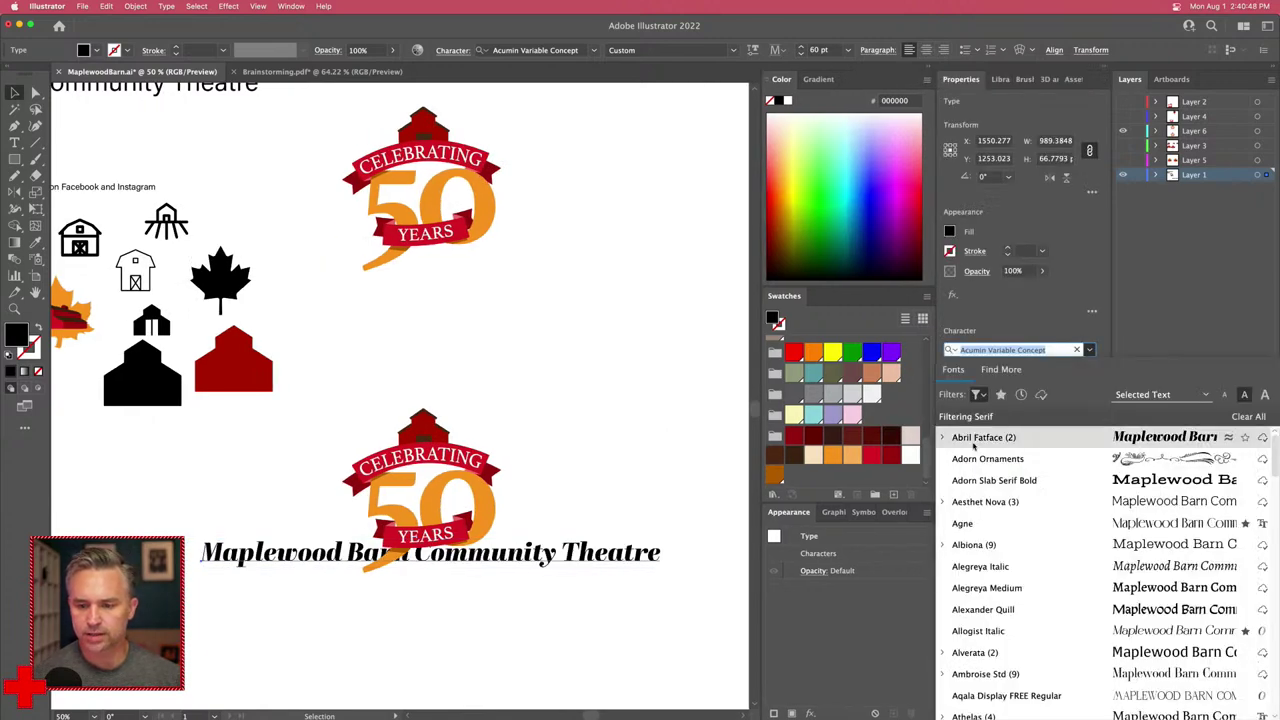
{"action": "left_click", "coordinate": [1025, 437]}
{"action": "left_click", "coordinate": [1090, 369]}
{"action": "left_click", "coordinate": [974, 398]}
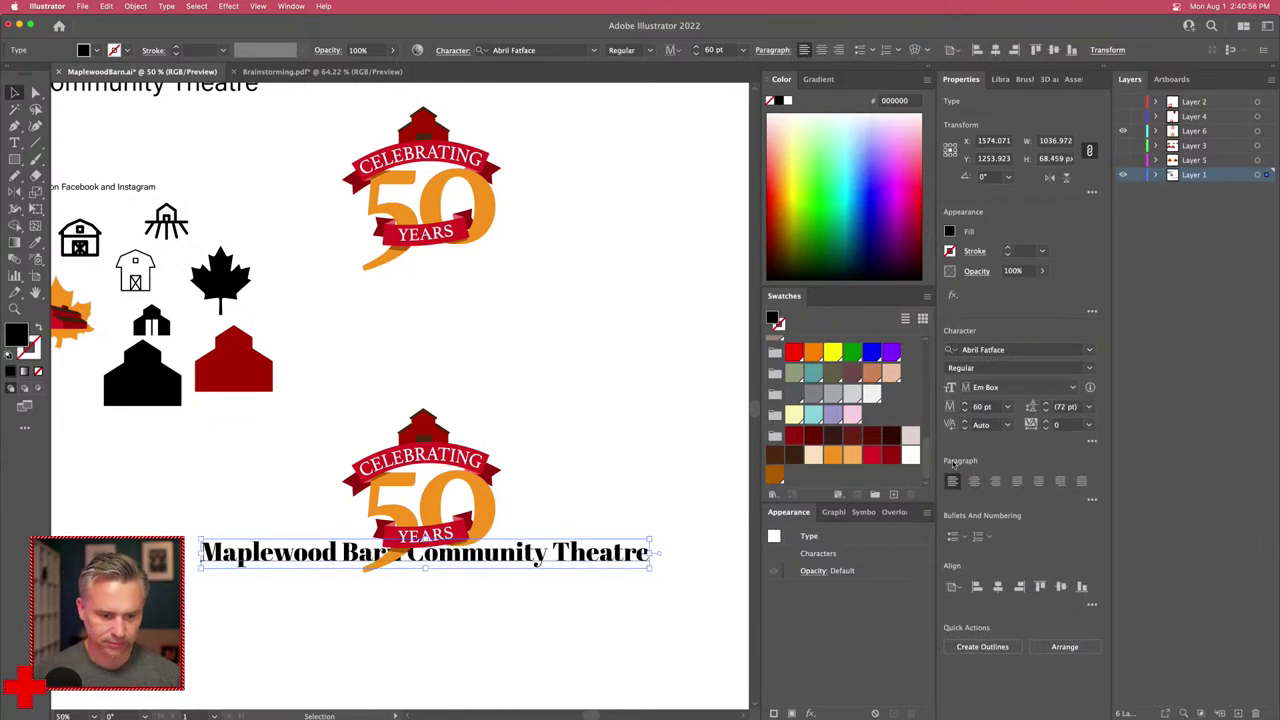
Step: Move the headline to the top of the lower badge and cut "Community Theatre" out of its text
{"action": "left_click_drag", "start_coordinate": [226, 551], "coordinate": [223, 428]}
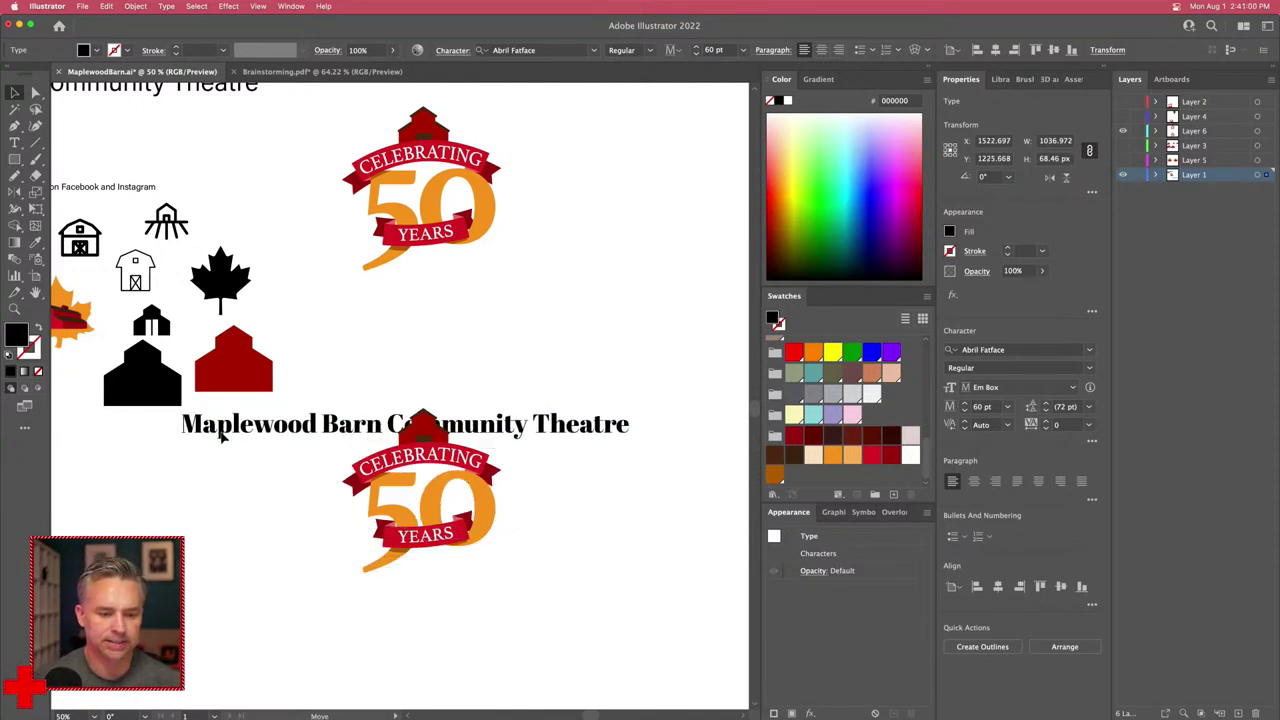
{"action": "double_click", "coordinate": [318, 424]}
{"action": "left_click_drag", "start_coordinate": [386, 422], "coordinate": [628, 424]}
{"action": "key", "text": "super+c"}
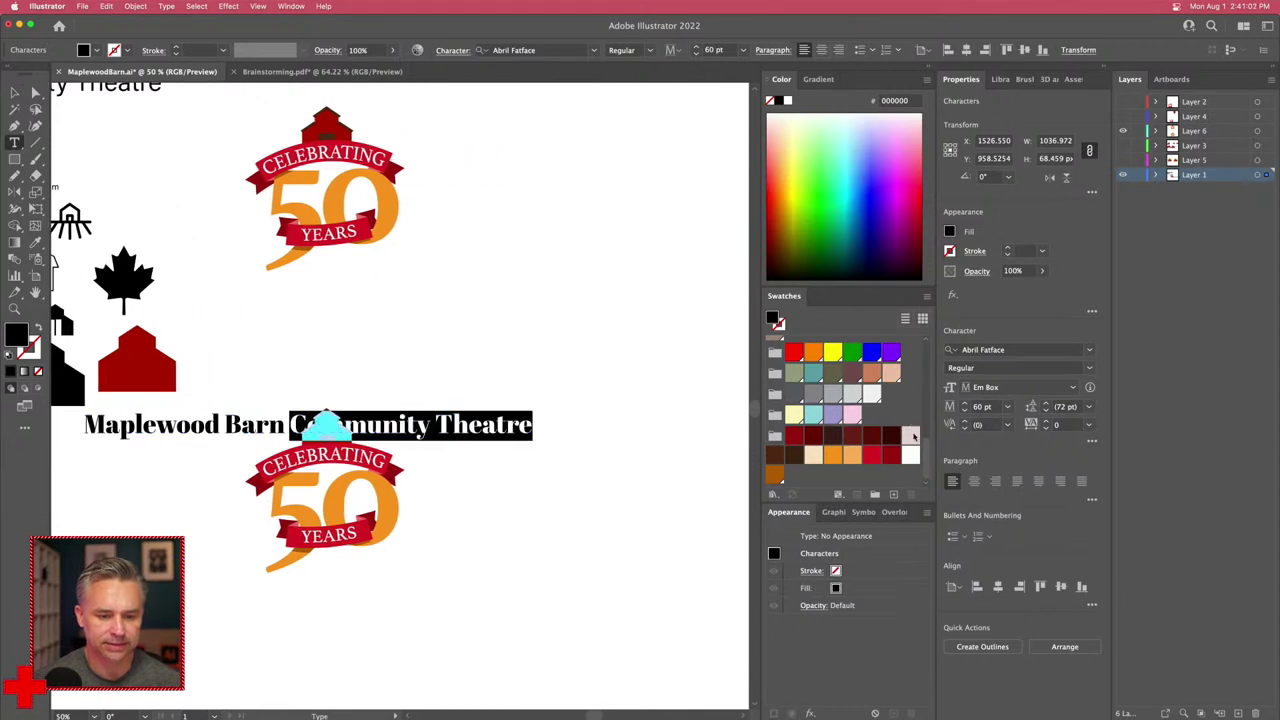
{"action": "key", "text": "BackSpace"}
{"action": "key", "text": "Escape"}
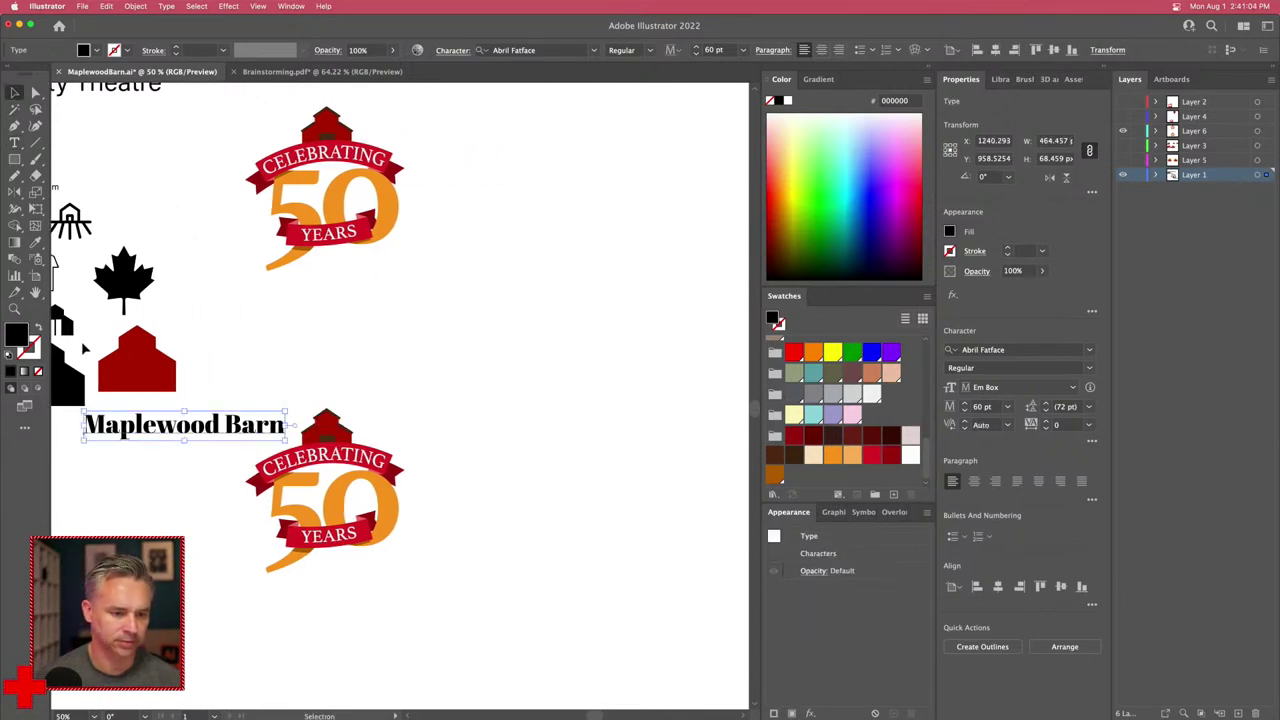
Step: Move "Maplewood Barn" between the two badges and place "Community Theatre" as a separate text line beneath it
{"action": "left_click_drag", "start_coordinate": [150, 426], "coordinate": [449, 349]}
{"action": "left_click", "coordinate": [448, 376]}
{"action": "key", "text": "super+v"}
{"action": "left_click_drag", "start_coordinate": [380, 392], "coordinate": [459, 377]}
Step: Center-align the paragraphs of both text lines and shift them to the right
{"action": "left_click_drag", "start_coordinate": [490, 287], "coordinate": [546, 402]}
{"action": "left_click", "coordinate": [821, 50]}
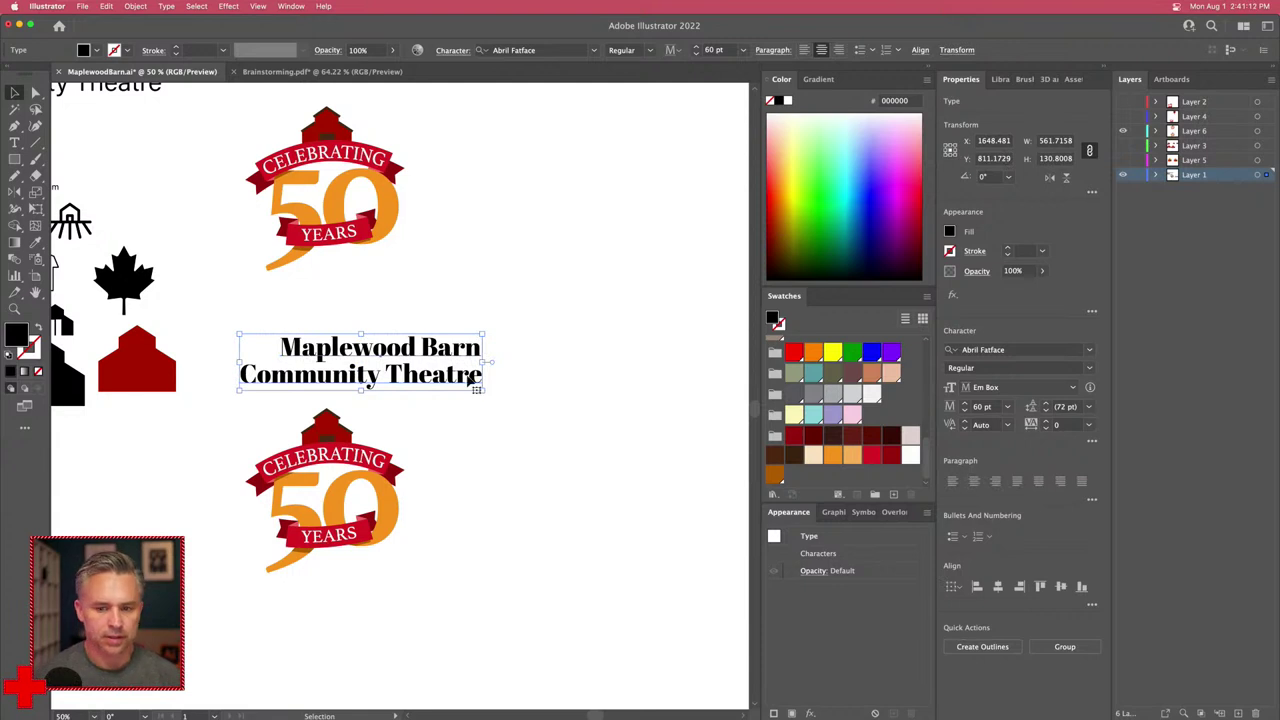
{"action": "left_click_drag", "start_coordinate": [313, 378], "coordinate": [449, 390]}
{"action": "left_click", "coordinate": [263, 331]}
Step: Enlarge "Maplewood Barn" to about 117 pt and position it centered just above "Community Theatre"
{"action": "triple_click", "coordinate": [394, 366]}
{"action": "left_click_drag", "start_coordinate": [397, 372], "coordinate": [300, 385]}
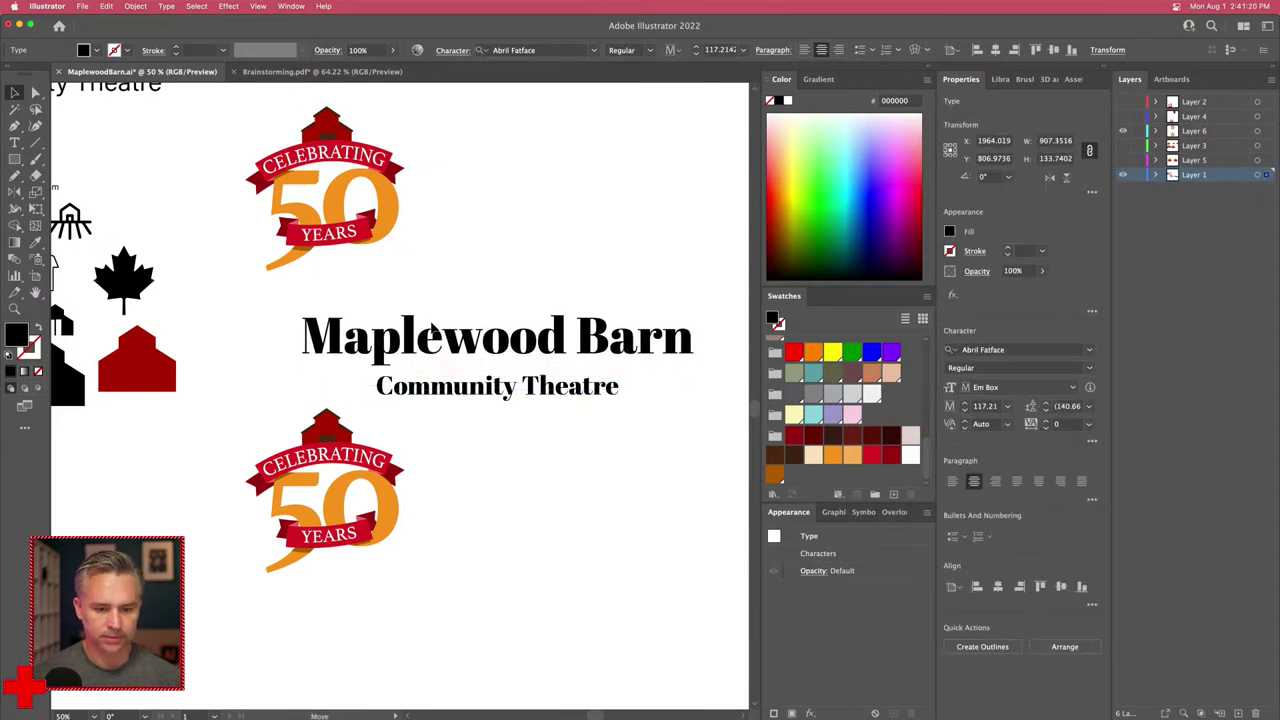
{"action": "left_click_drag", "start_coordinate": [463, 333], "coordinate": [457, 317]}
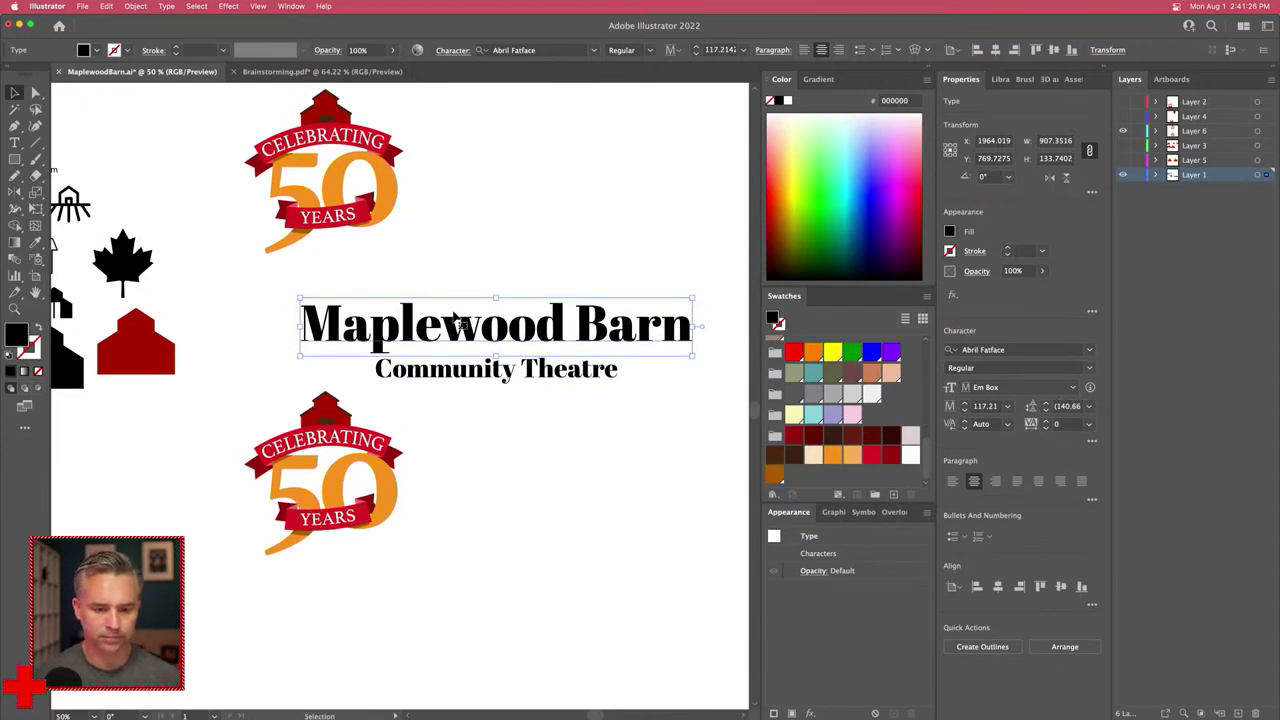
Step: Fill "Community Theatre" with dark red 980A0D and "Maplewood Barn" with orange F6931D
{"action": "left_click", "coordinate": [459, 377]}
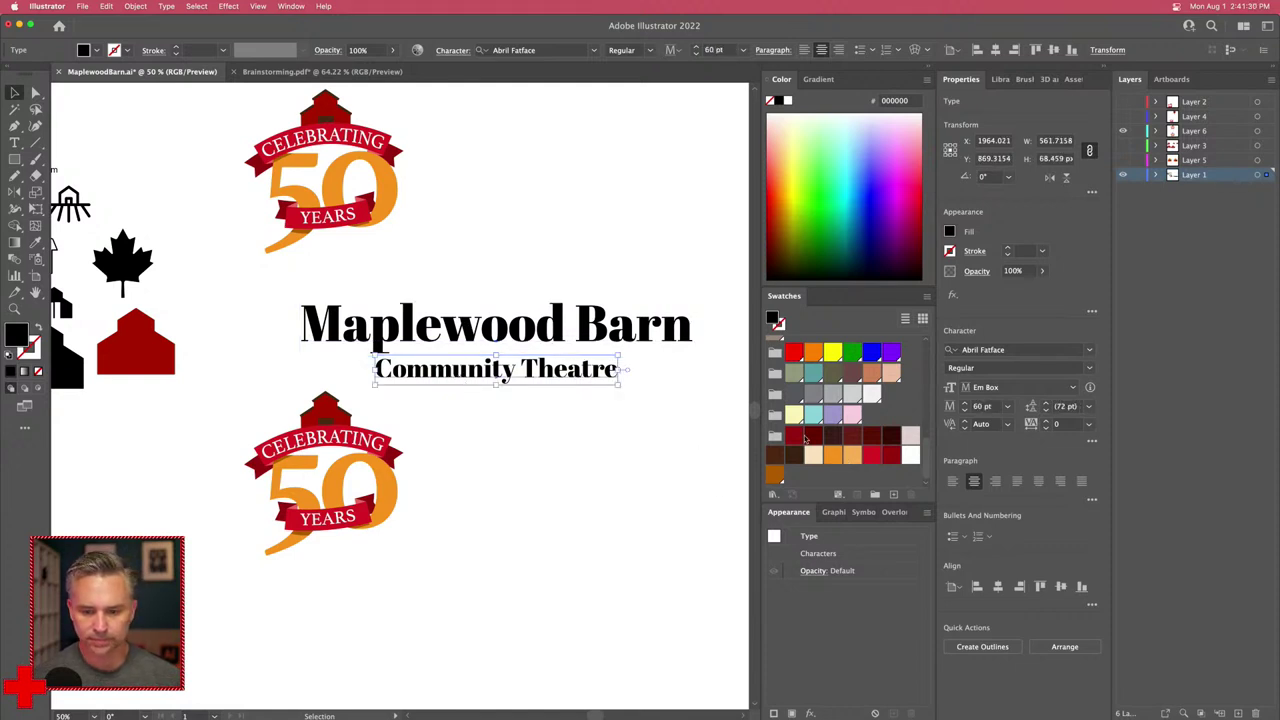
{"action": "left_click", "coordinate": [886, 456]}
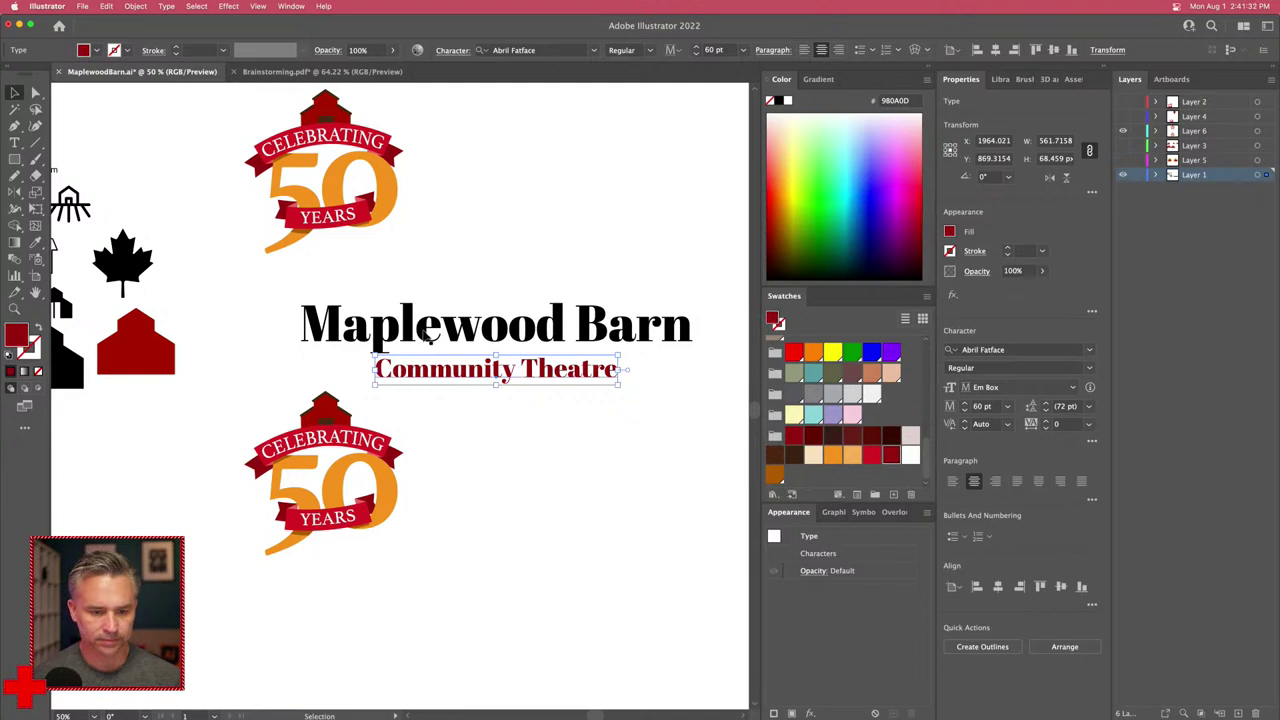
{"action": "left_click", "coordinate": [428, 335]}
{"action": "left_click", "coordinate": [829, 457]}
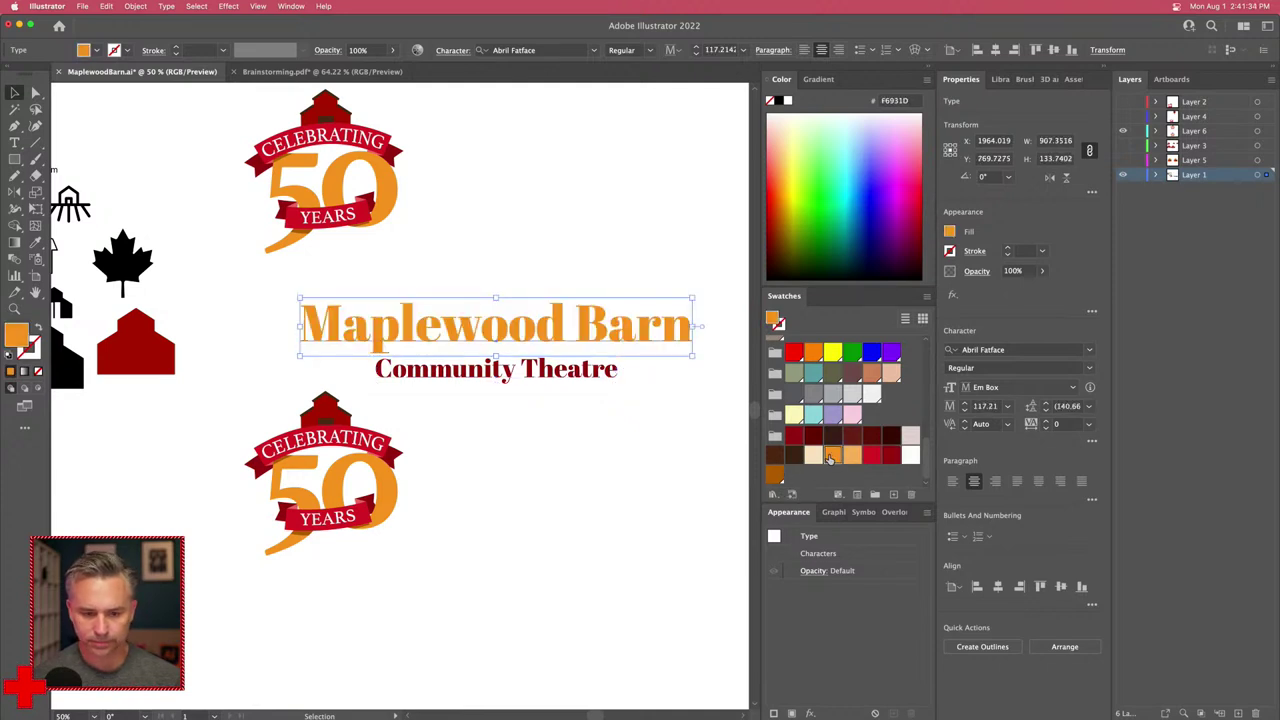
{"action": "left_click", "coordinate": [540, 259]}
Step: Move both text lines lower on the canvas and place the lower badge directly above them
{"action": "scroll", "coordinate": [383, 191], "scroll_direction": "down", "scroll_amount": 2}
{"action": "scroll", "coordinate": [383, 191], "scroll_direction": "right", "scroll_amount": 2}
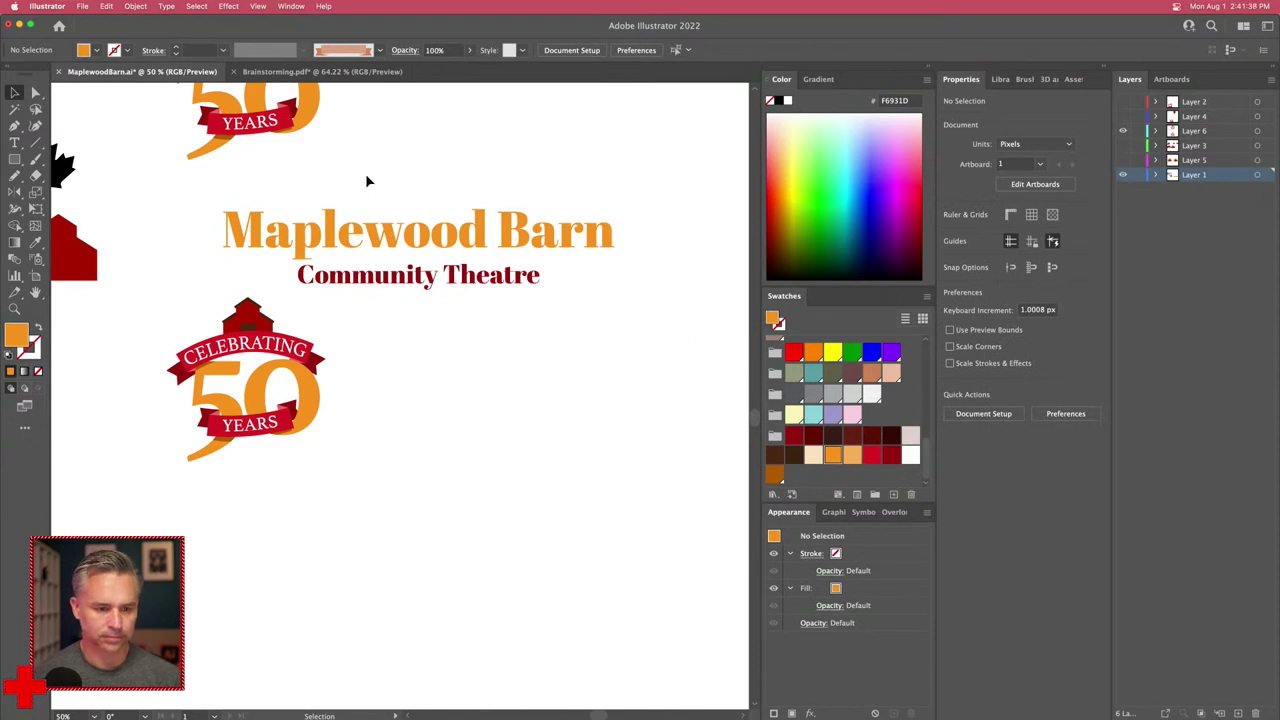
{"action": "left_click", "coordinate": [426, 290]}
{"action": "left_click_drag", "start_coordinate": [426, 290], "coordinate": [490, 556]}
{"action": "left_click", "coordinate": [245, 390]}
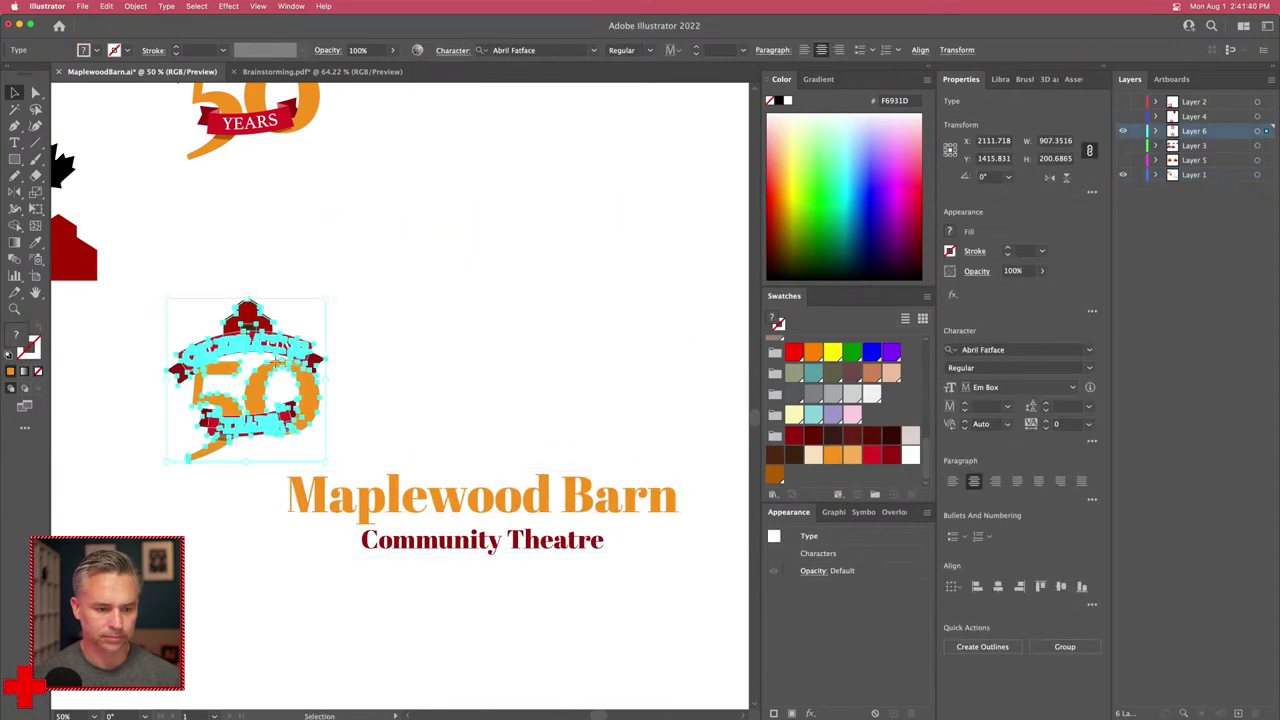
{"action": "left_click_drag", "start_coordinate": [245, 390], "coordinate": [452, 384]}
Step: Move "Maplewood Barn" up across the top of the badge and align the badge and both text lines on their horizontal centers
{"action": "left_click", "coordinate": [380, 488]}
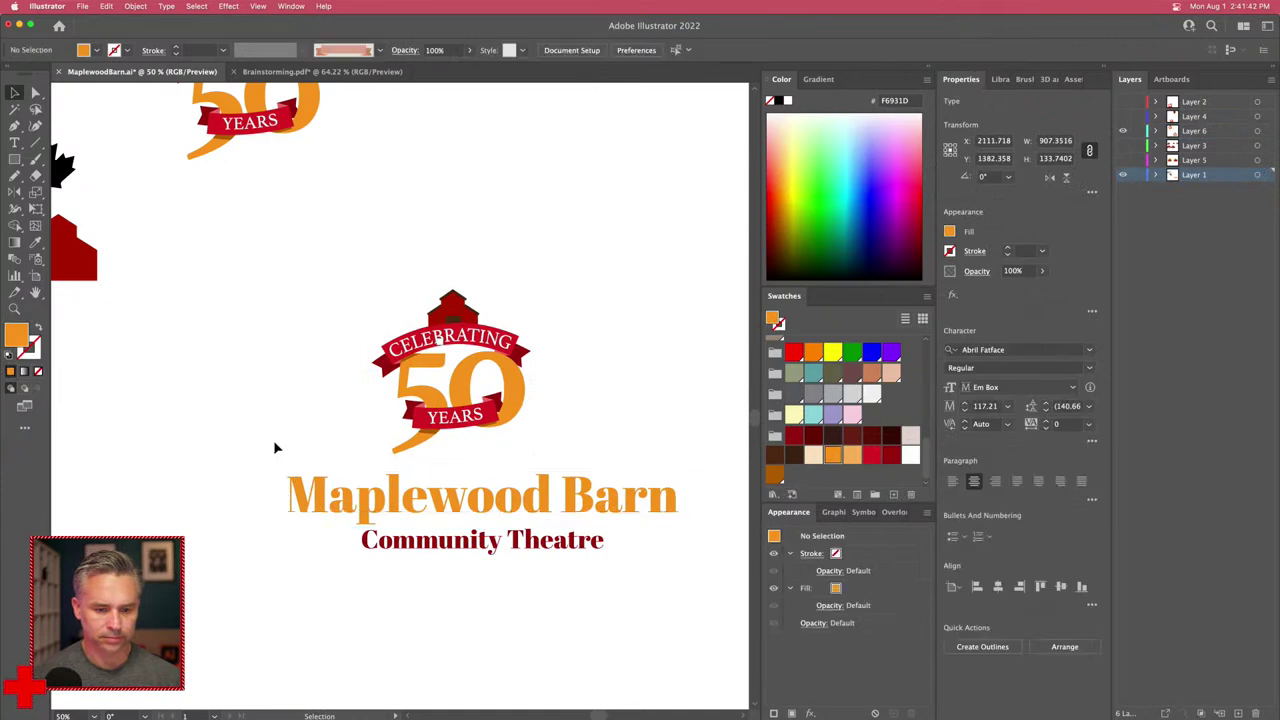
{"action": "left_click", "coordinate": [257, 429]}
{"action": "left_click_drag", "start_coordinate": [334, 494], "coordinate": [335, 333]}
{"action": "left_click", "coordinate": [334, 333]}
{"action": "mouse_move", "coordinate": [417, 341]}
{"action": "left_mouse_down"}
{"action": "mouse_move", "coordinate": [440, 389]}
{"action": "mouse_move", "coordinate": [391, 294]}
{"action": "mouse_move", "coordinate": [420, 342]}
{"action": "left_mouse_up"}
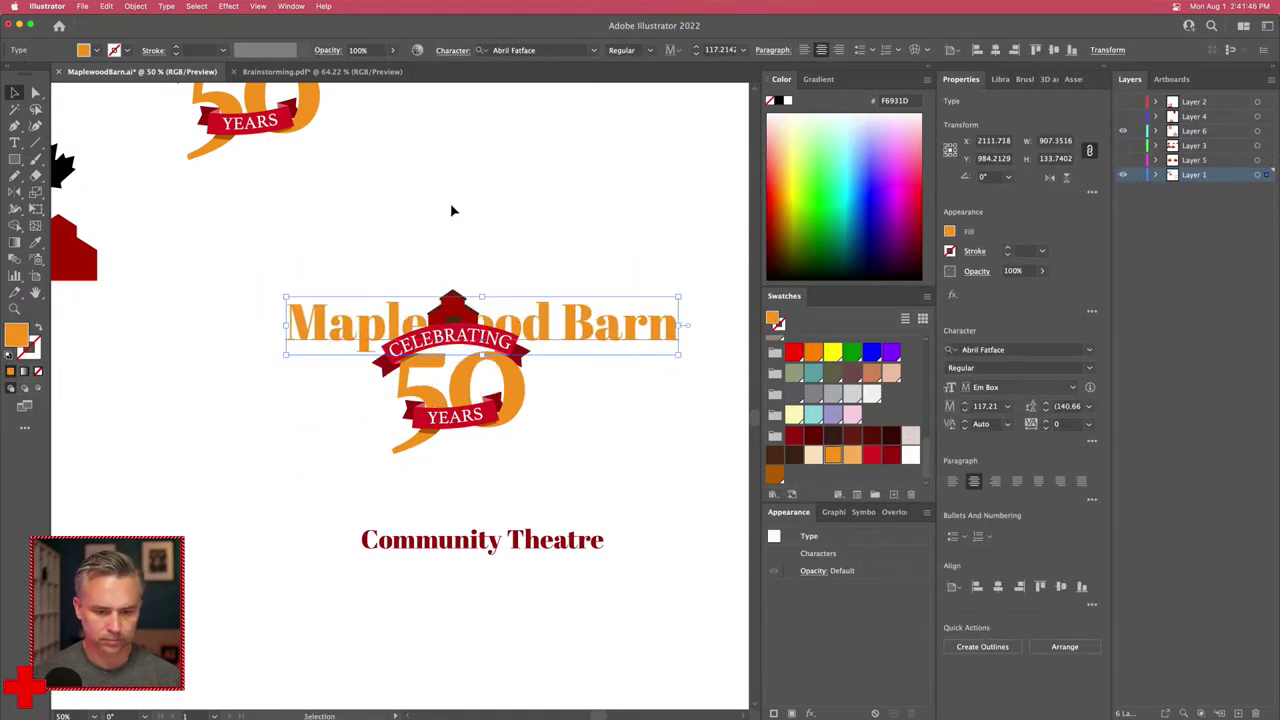
{"action": "left_click_drag", "start_coordinate": [445, 208], "coordinate": [566, 629]}
{"action": "left_click", "coordinate": [490, 49]}
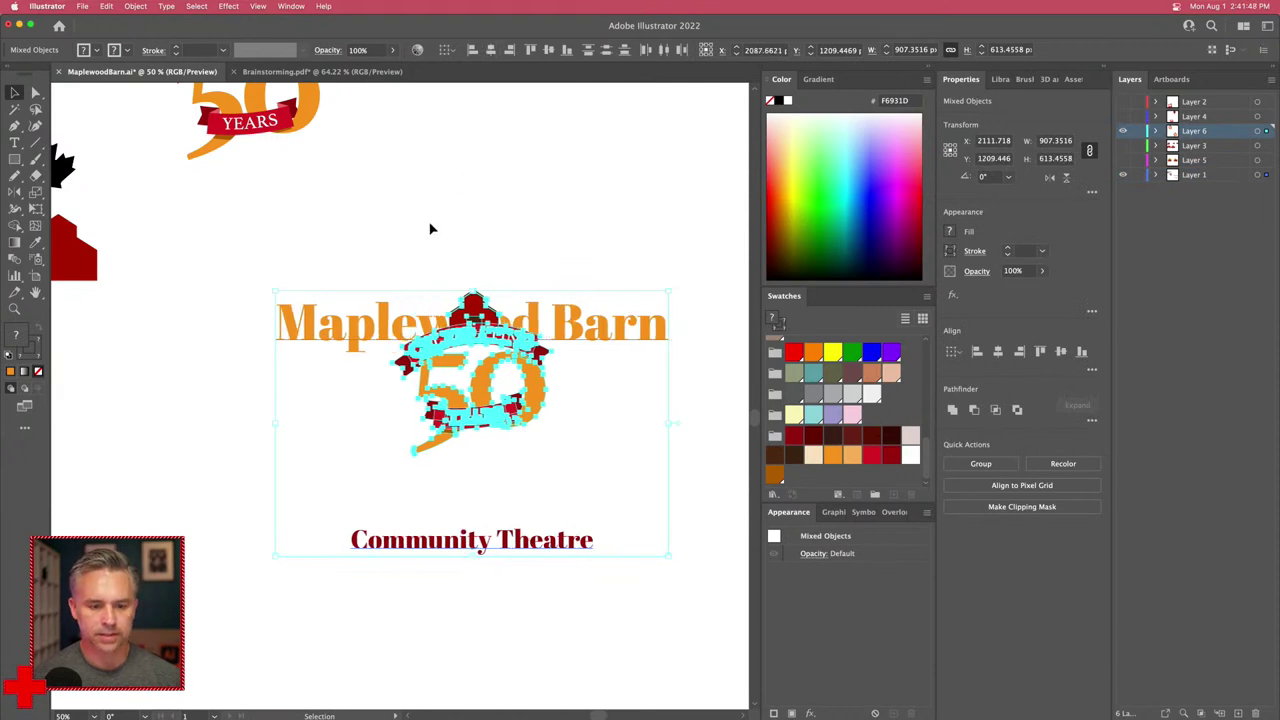
Step: Lower the badge to sit just beneath "Maplewood Barn" and raise "Community Theatre" until it overlaps the badge's lower end
{"action": "left_click", "coordinate": [400, 209]}
{"action": "left_click_drag", "start_coordinate": [447, 352], "coordinate": [447, 392]}
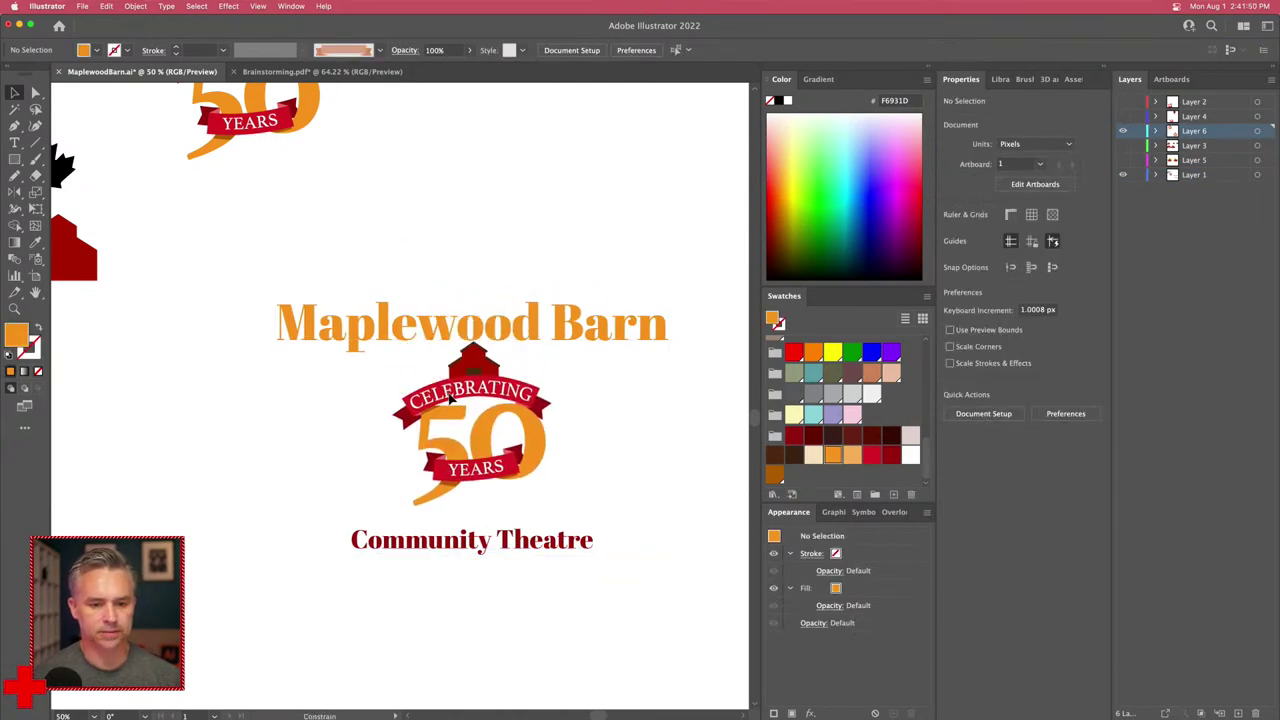
{"action": "left_click", "coordinate": [405, 552]}
{"action": "left_click", "coordinate": [405, 557]}
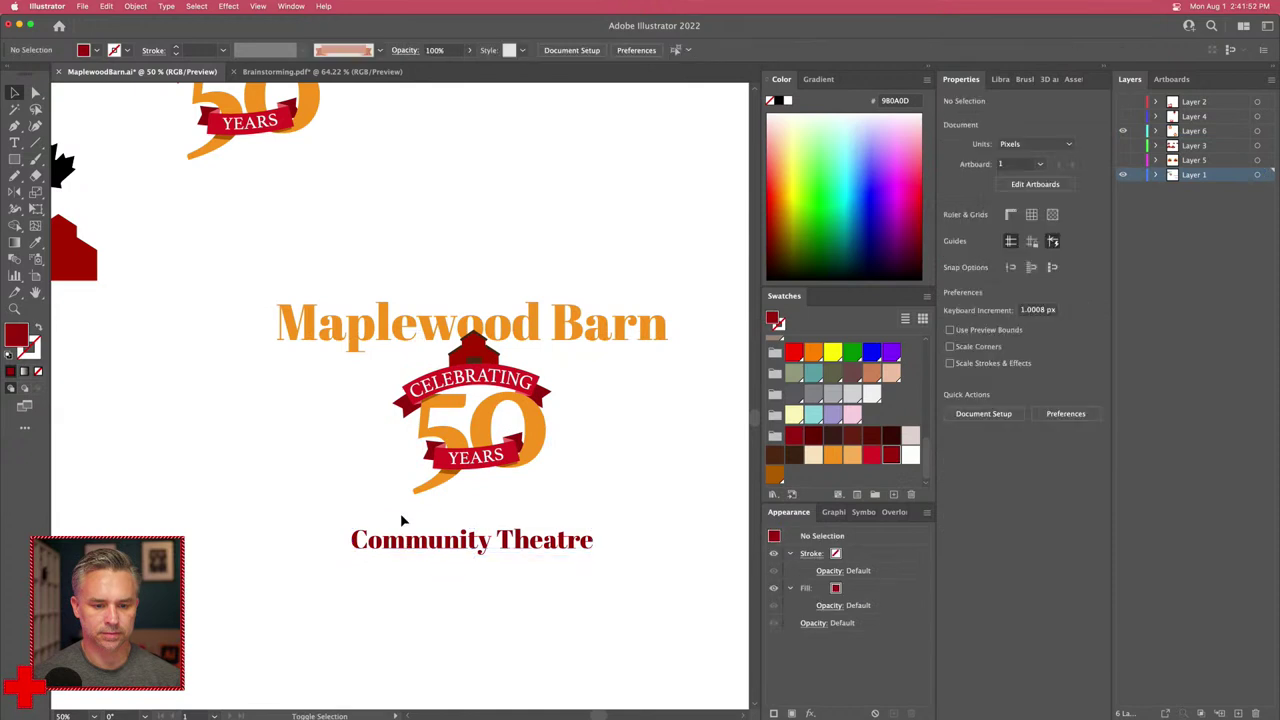
{"action": "left_click_drag", "start_coordinate": [400, 540], "coordinate": [395, 485]}
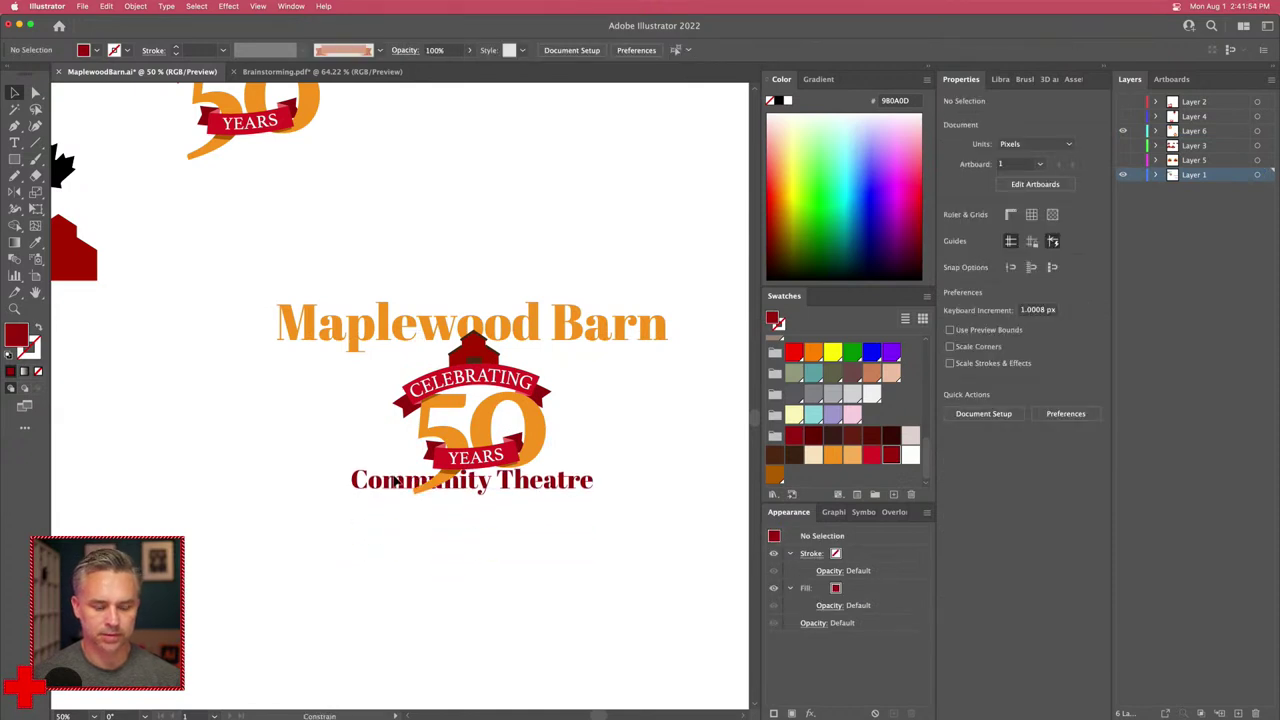
Step: Cut the "Community Theatre" text and paste it in front, in the same place, on Layer 6
{"action": "left_click", "coordinate": [395, 483]}
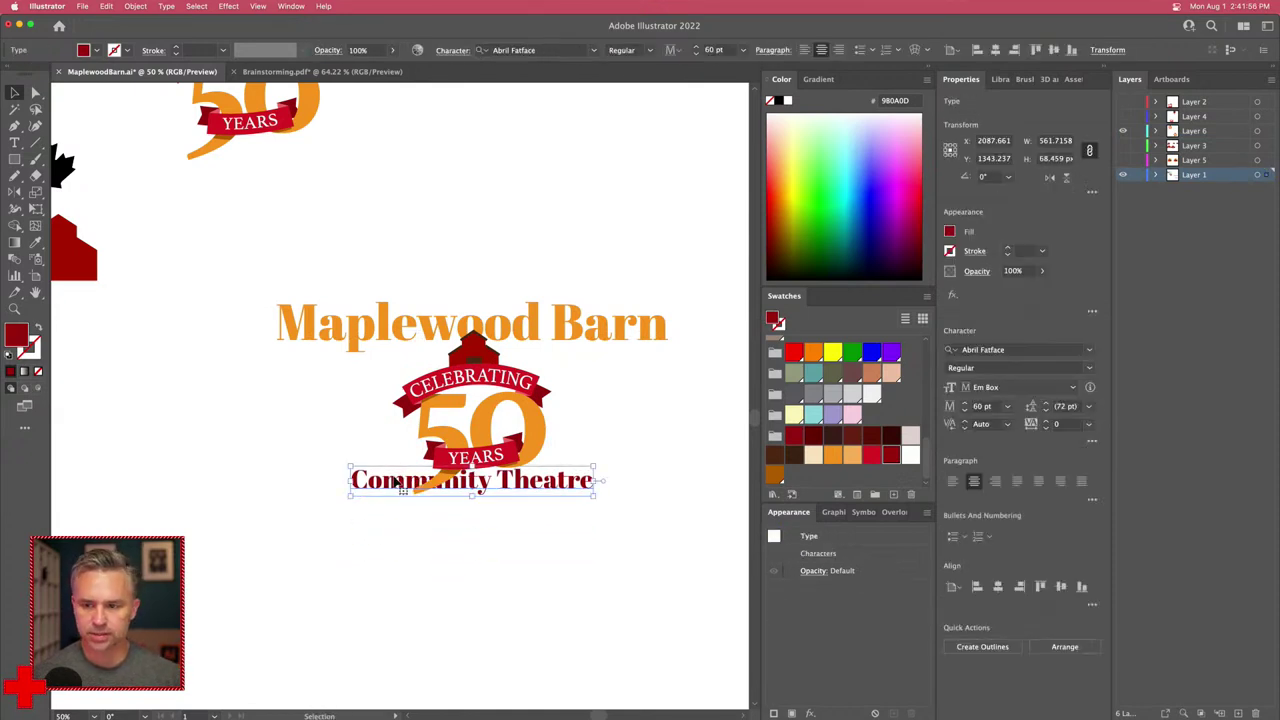
{"action": "key", "text": "BackSpace"}
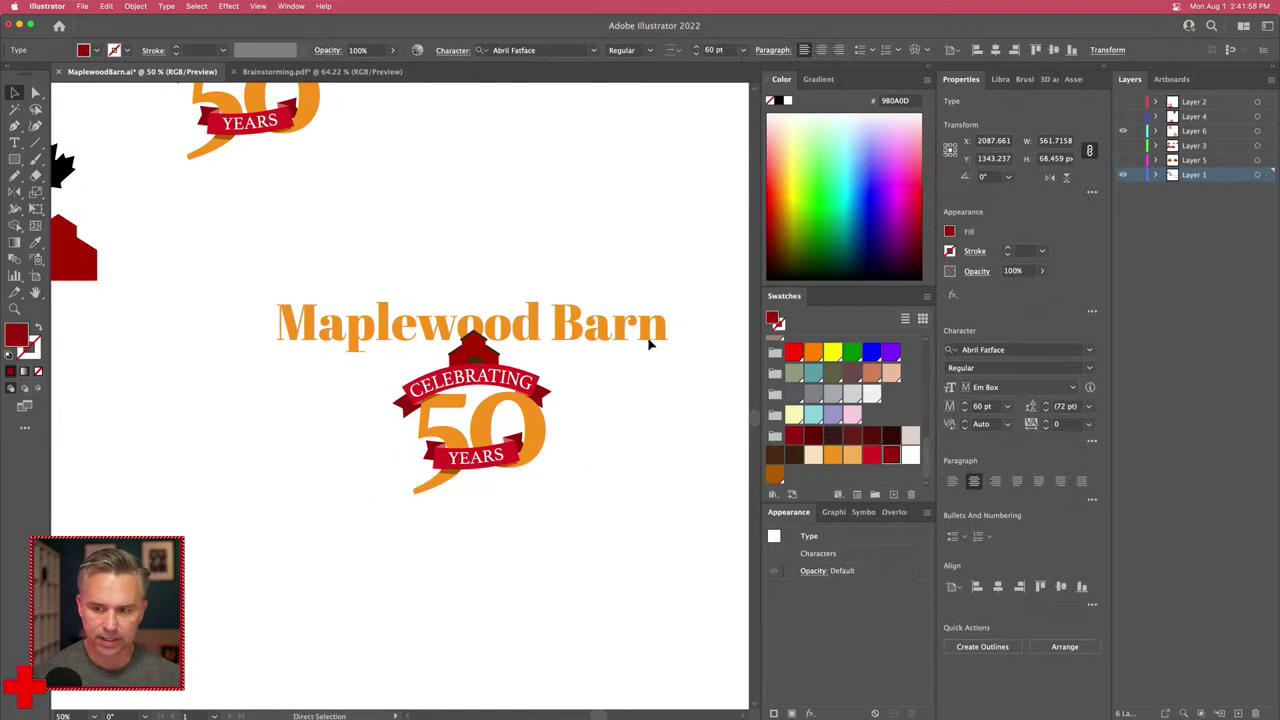
{"action": "left_click", "coordinate": [1230, 134]}
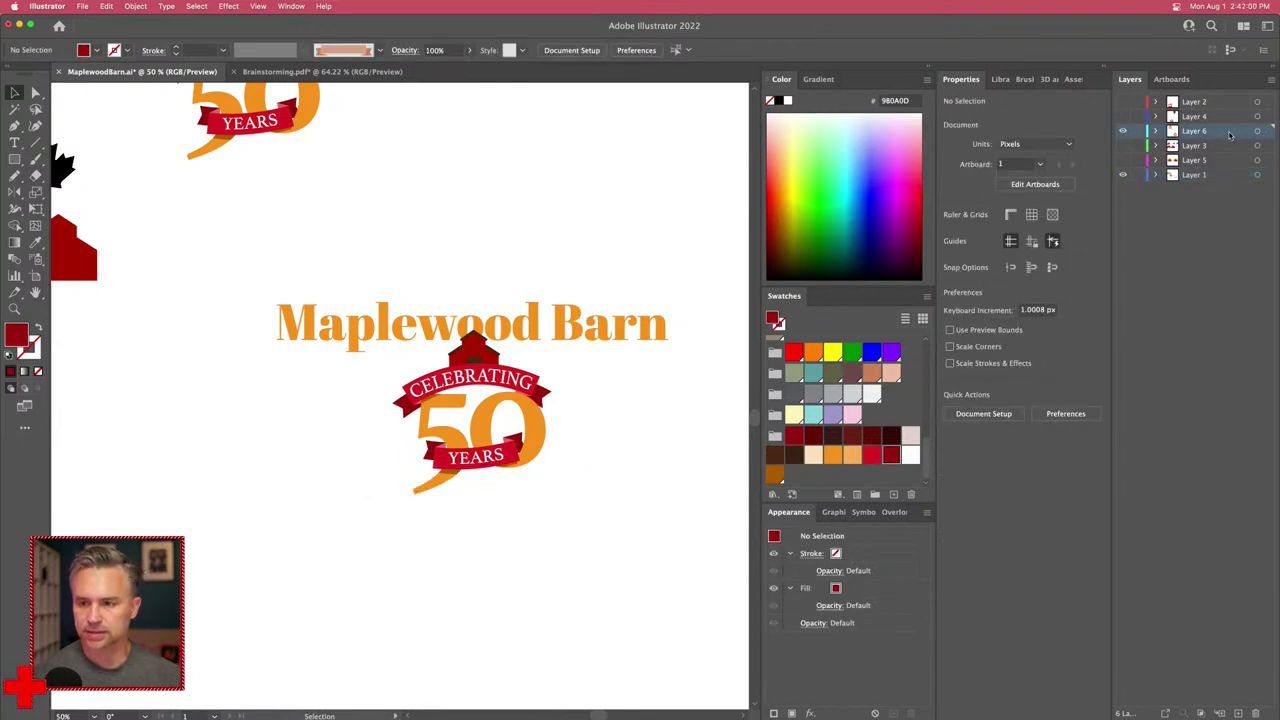
{"action": "key", "text": "super+f"}
{"action": "left_click", "coordinate": [242, 477]}
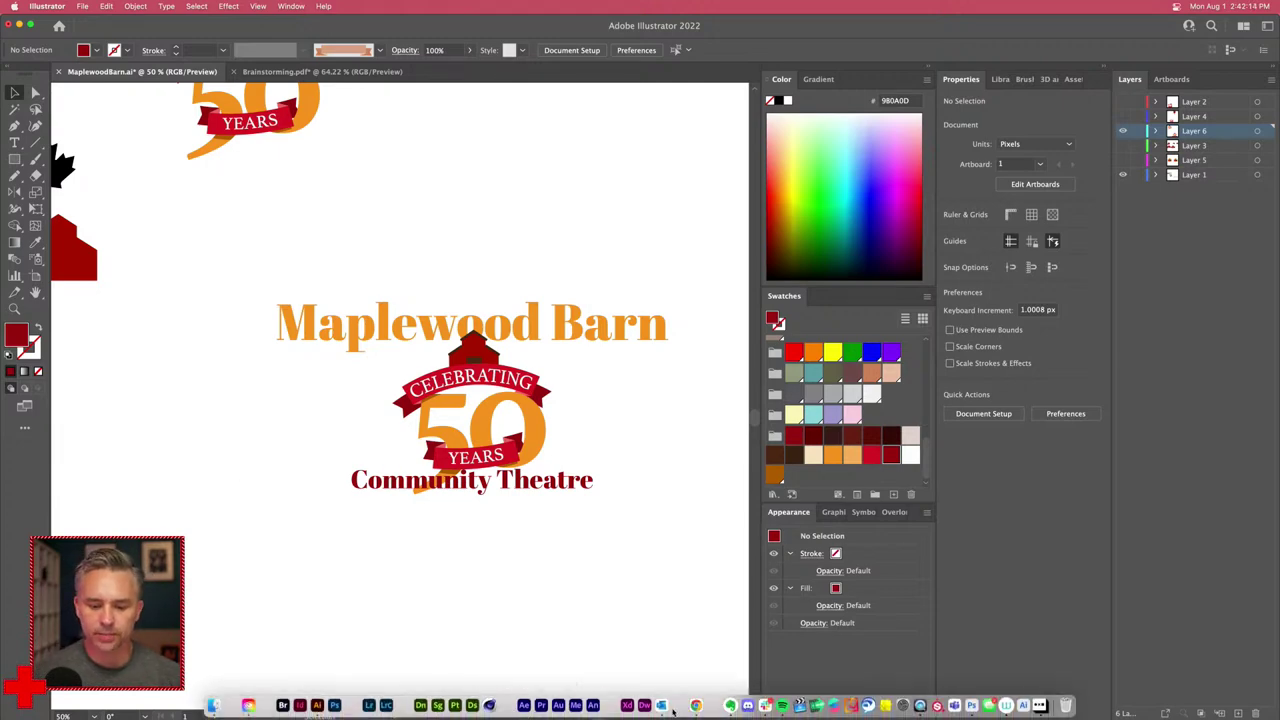
Step: Switch to Adobe Express in Chrome and create a new Logo project from its home page
{"action": "left_click", "coordinate": [695, 706]}
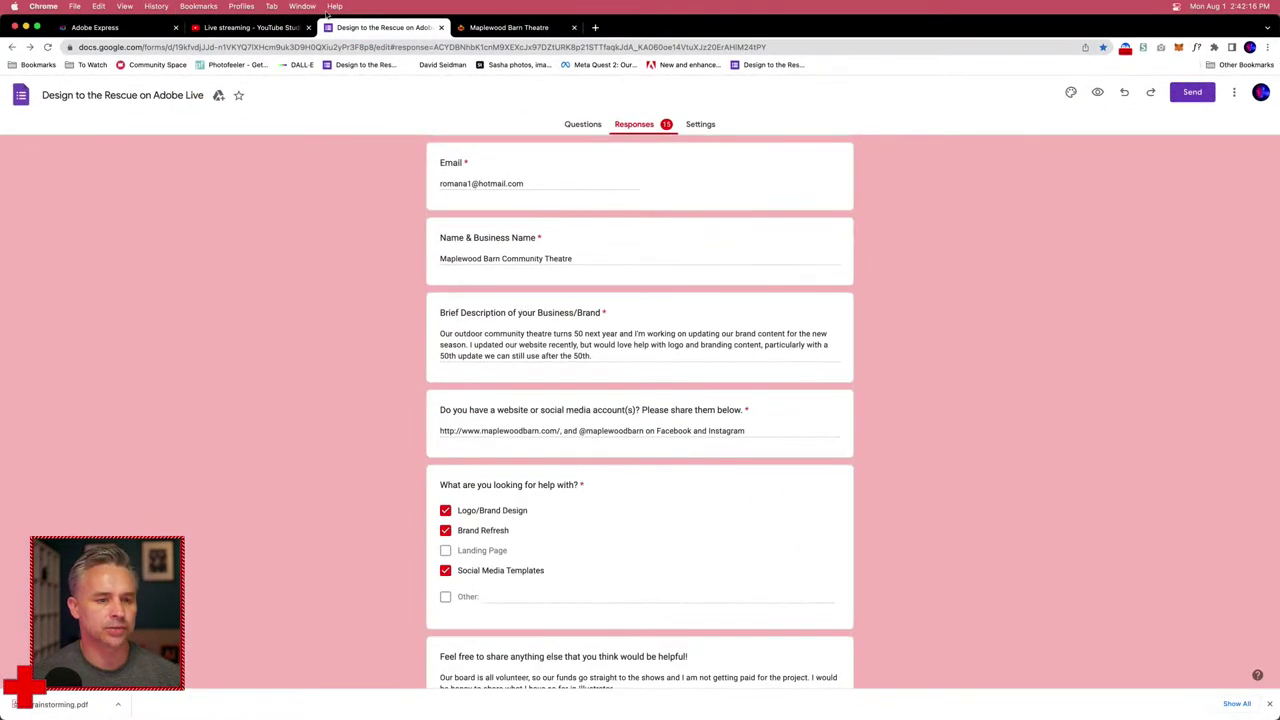
{"action": "left_click", "coordinate": [92, 27]}
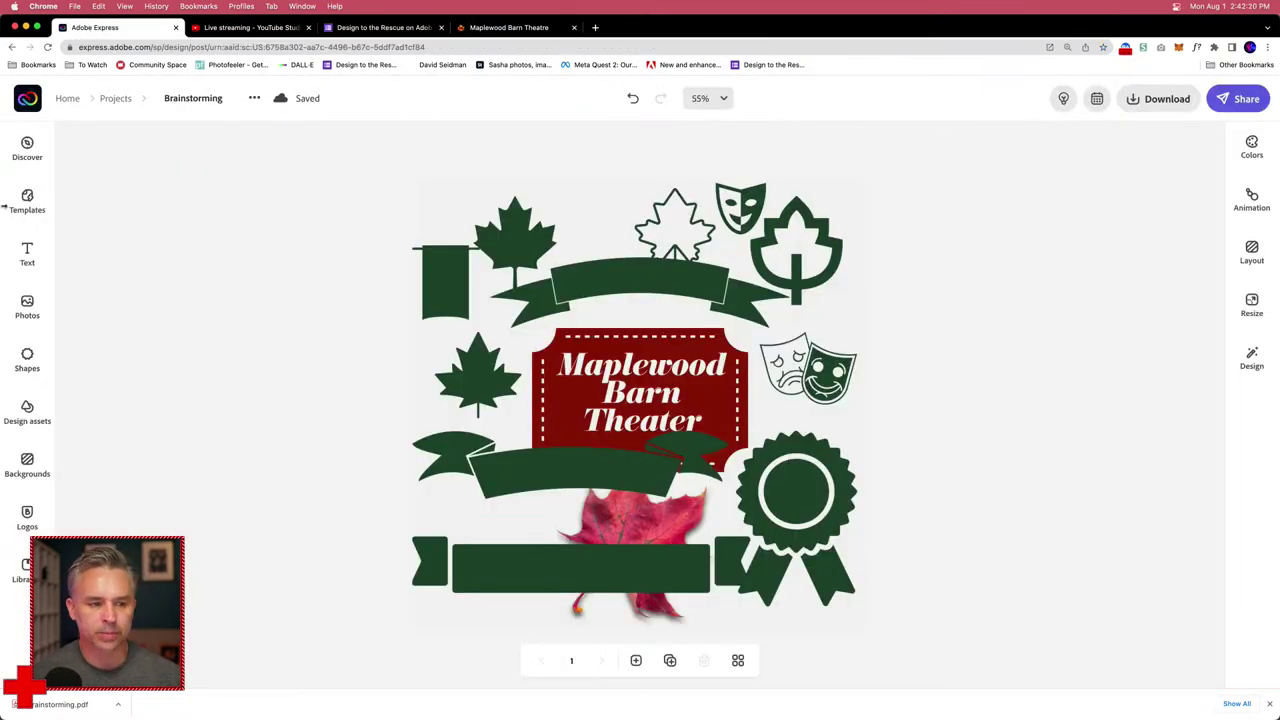
{"action": "left_click", "coordinate": [27, 98]}
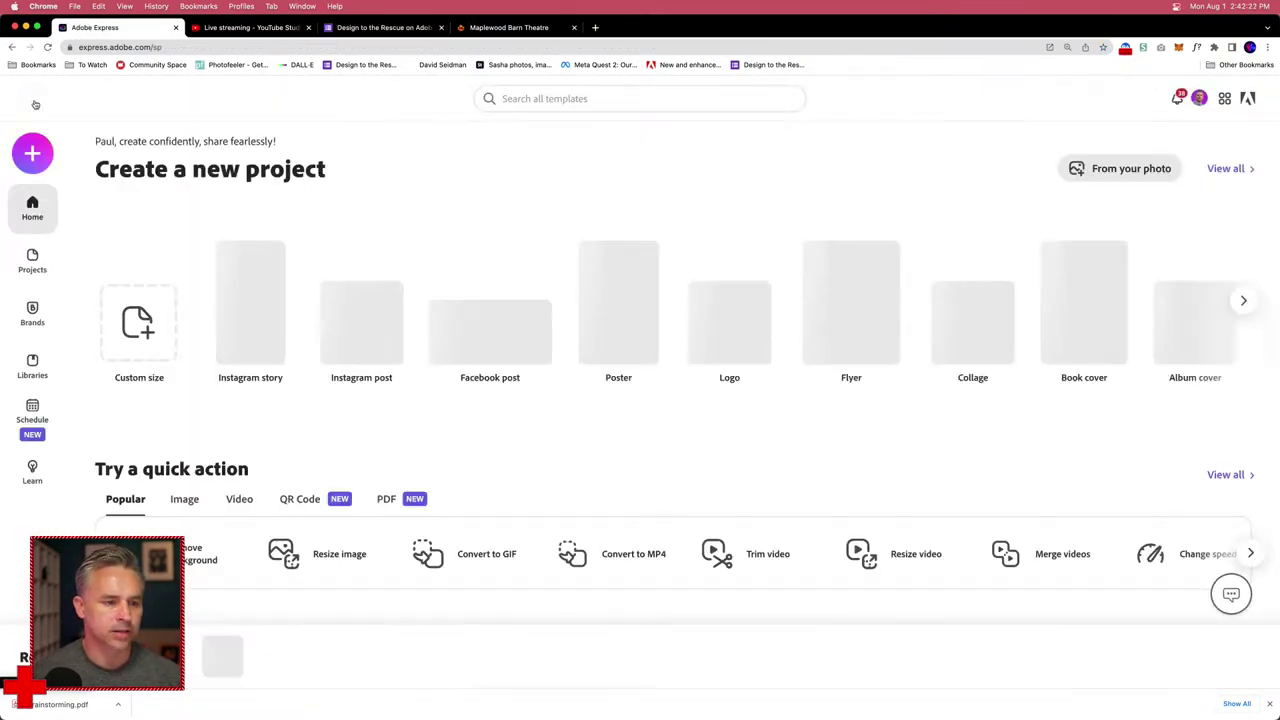
{"action": "left_click", "coordinate": [32, 153]}
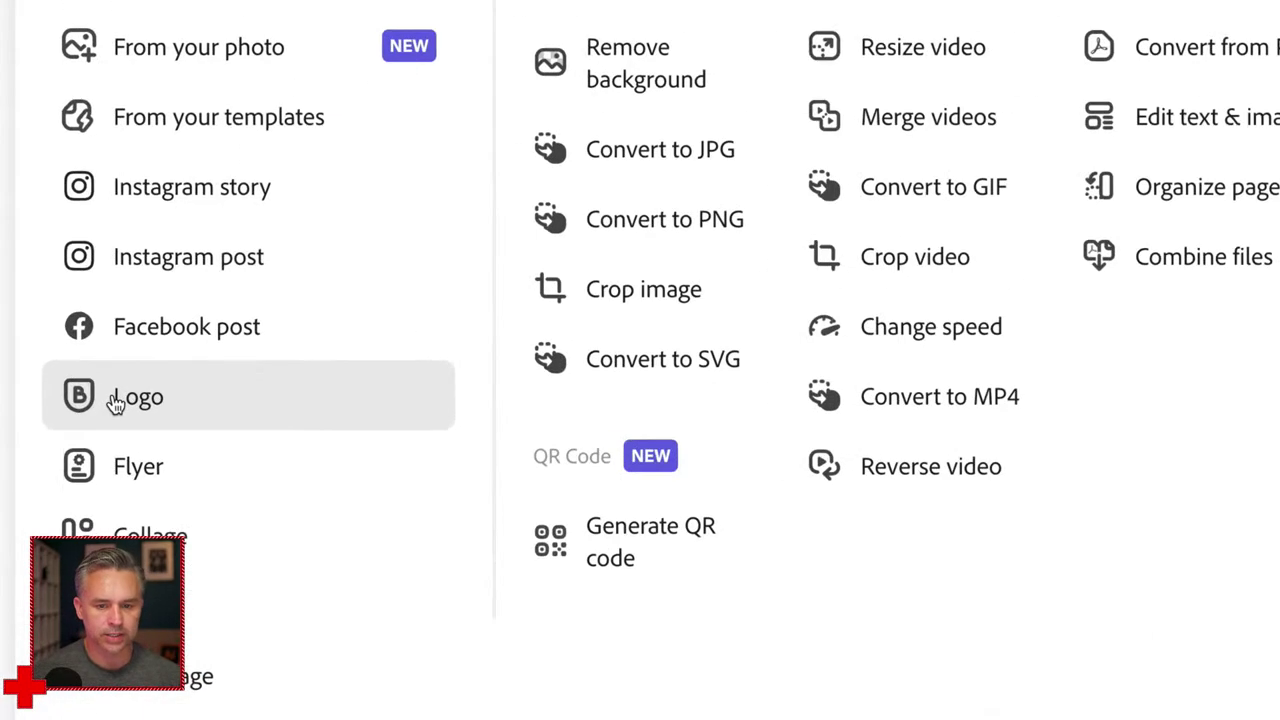
{"action": "left_click", "coordinate": [116, 400]}
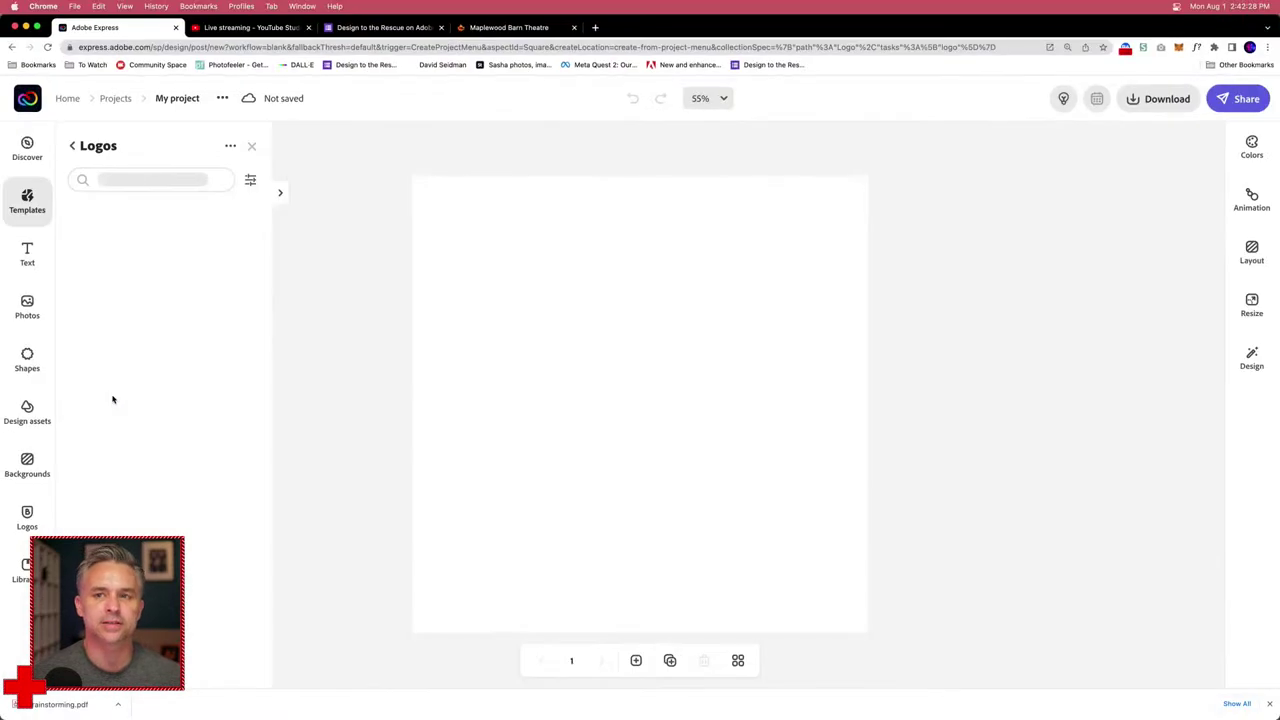
Step: Browse the logo templates, search them for "theater", and look through the matching designs
{"action": "scroll", "coordinate": [100, 240], "scroll_direction": "down", "scroll_amount": 2}
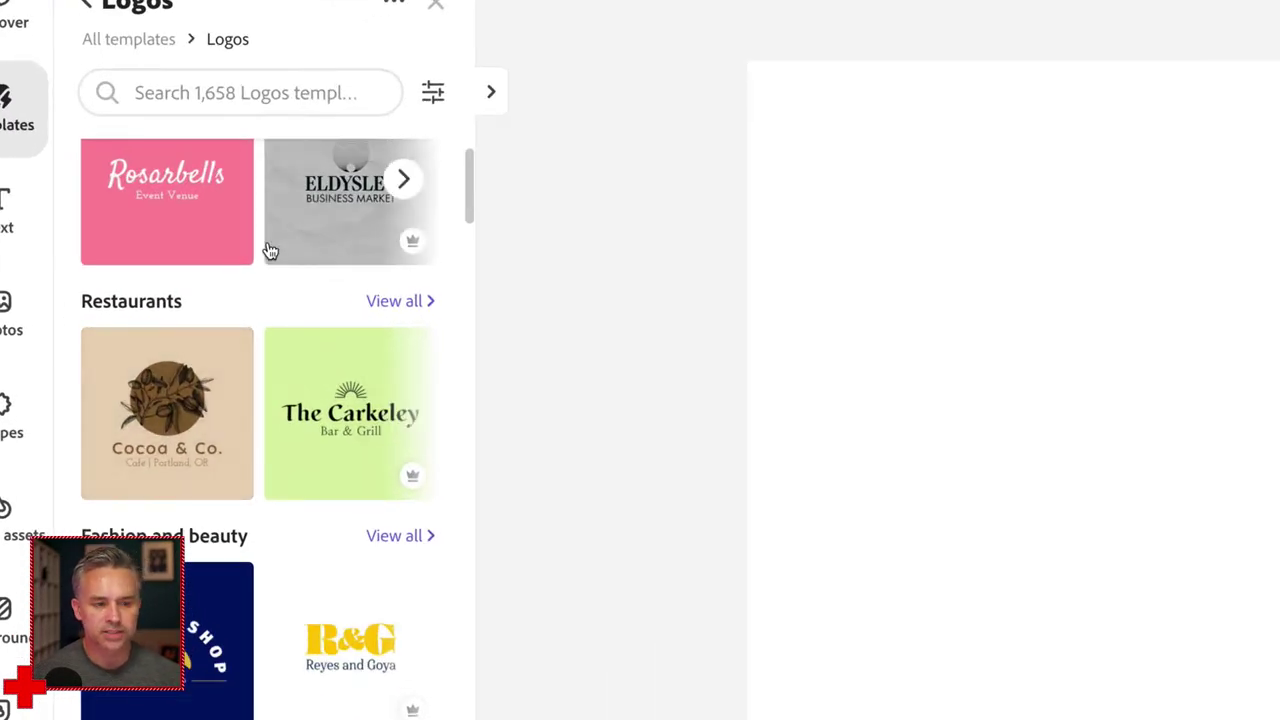
{"action": "scroll", "coordinate": [170, 260], "scroll_direction": "down", "scroll_amount": 1}
{"action": "scroll", "coordinate": [200, 260], "scroll_direction": "down", "scroll_amount": 10}
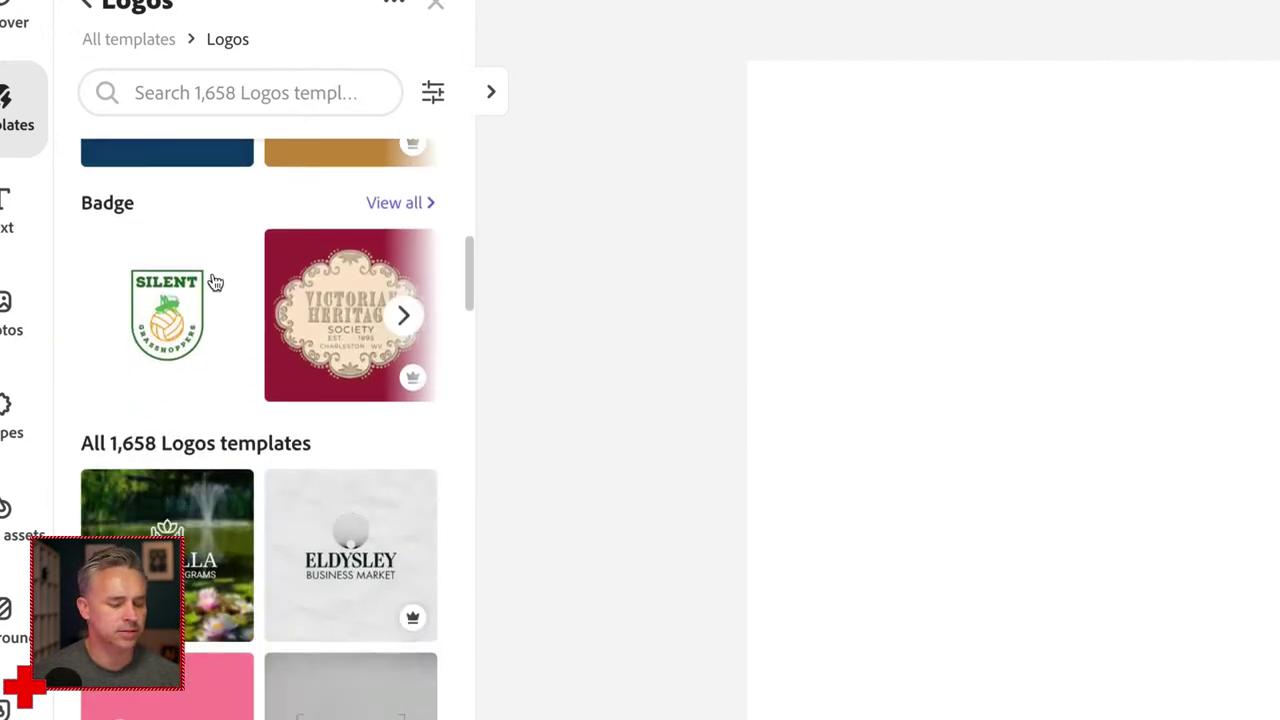
{"action": "scroll", "coordinate": [214, 283], "scroll_direction": "down", "scroll_amount": 7}
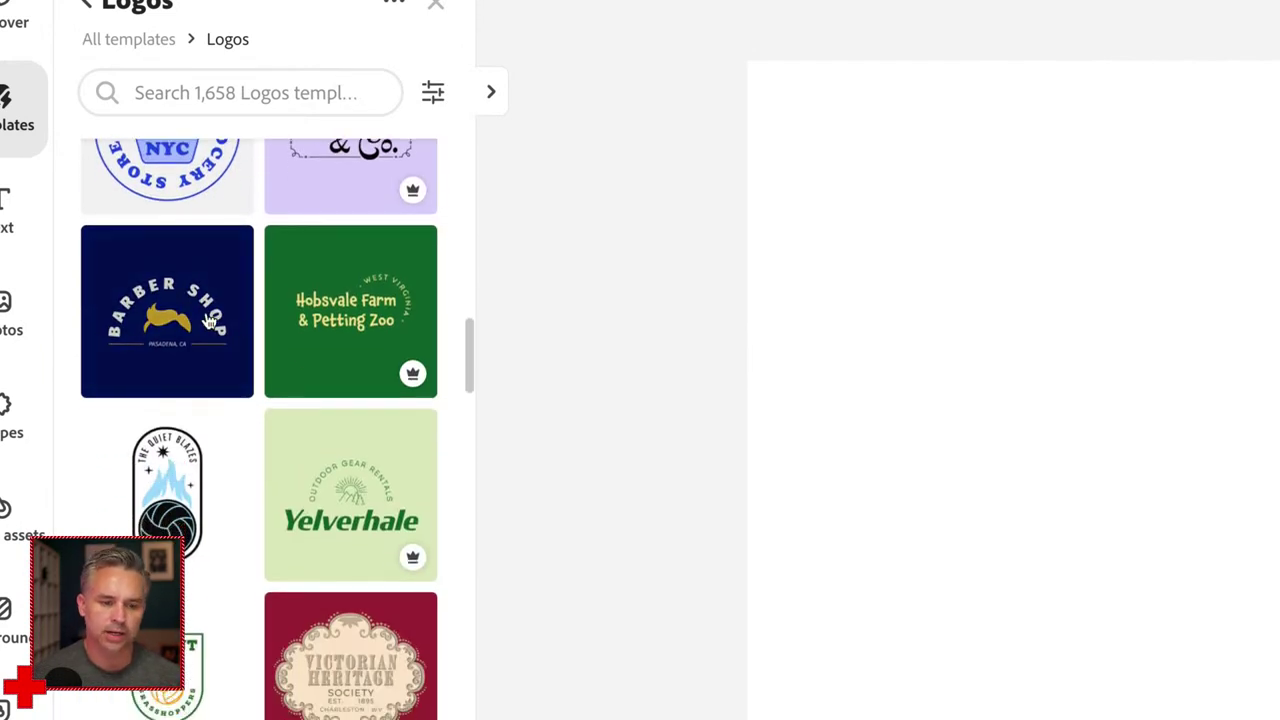
{"action": "left_click", "coordinate": [200, 92]}
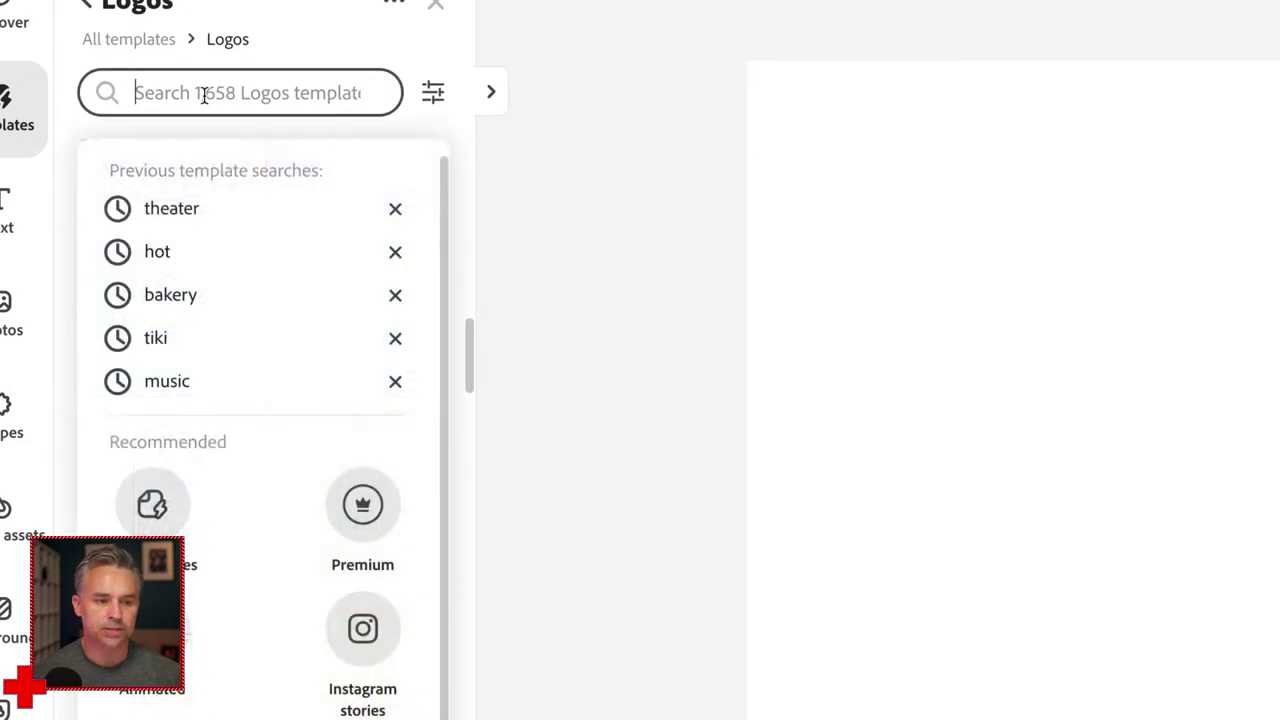
{"action": "type", "text": "TEHATE"}
{"action": "key", "text": "BackSpace"}
{"action": "key", "text": "BackSpace"}
{"action": "key", "text": "BackSpace"}
{"action": "key", "text": "BackSpace"}
{"action": "key", "text": "BackSpace"}
{"action": "key", "text": "BackSpace"}
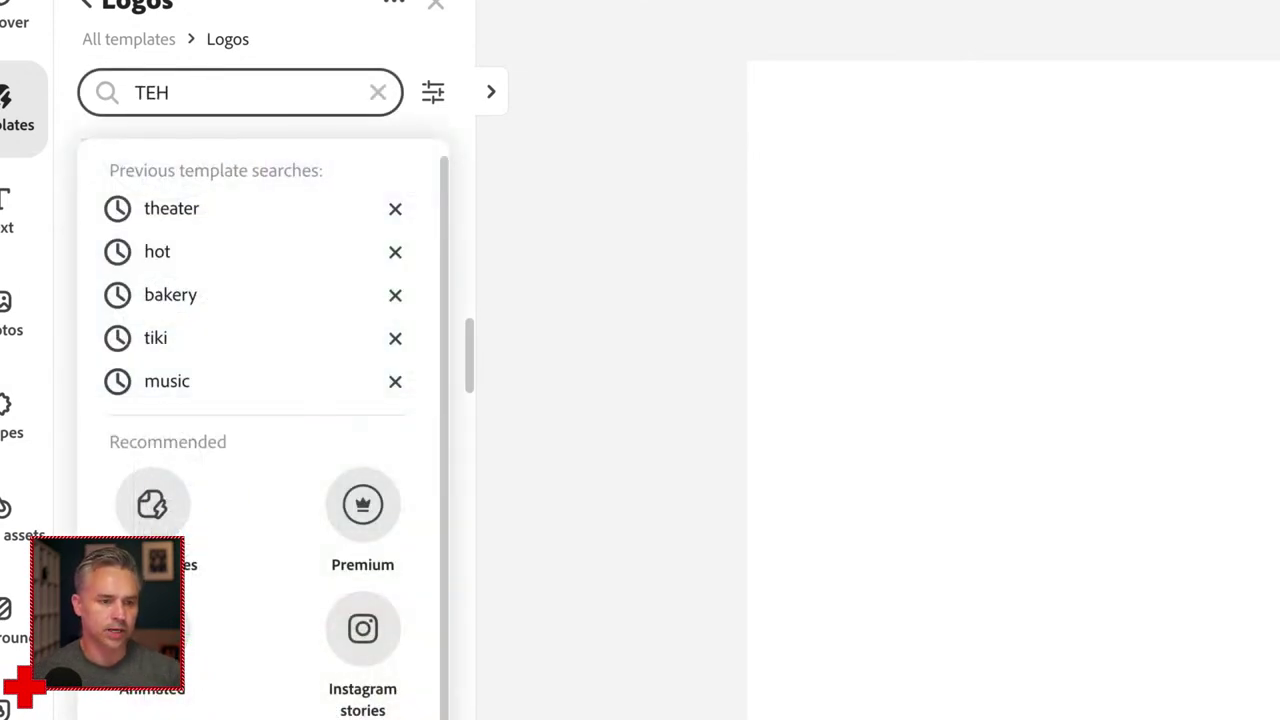
{"action": "type", "text": "theater"}
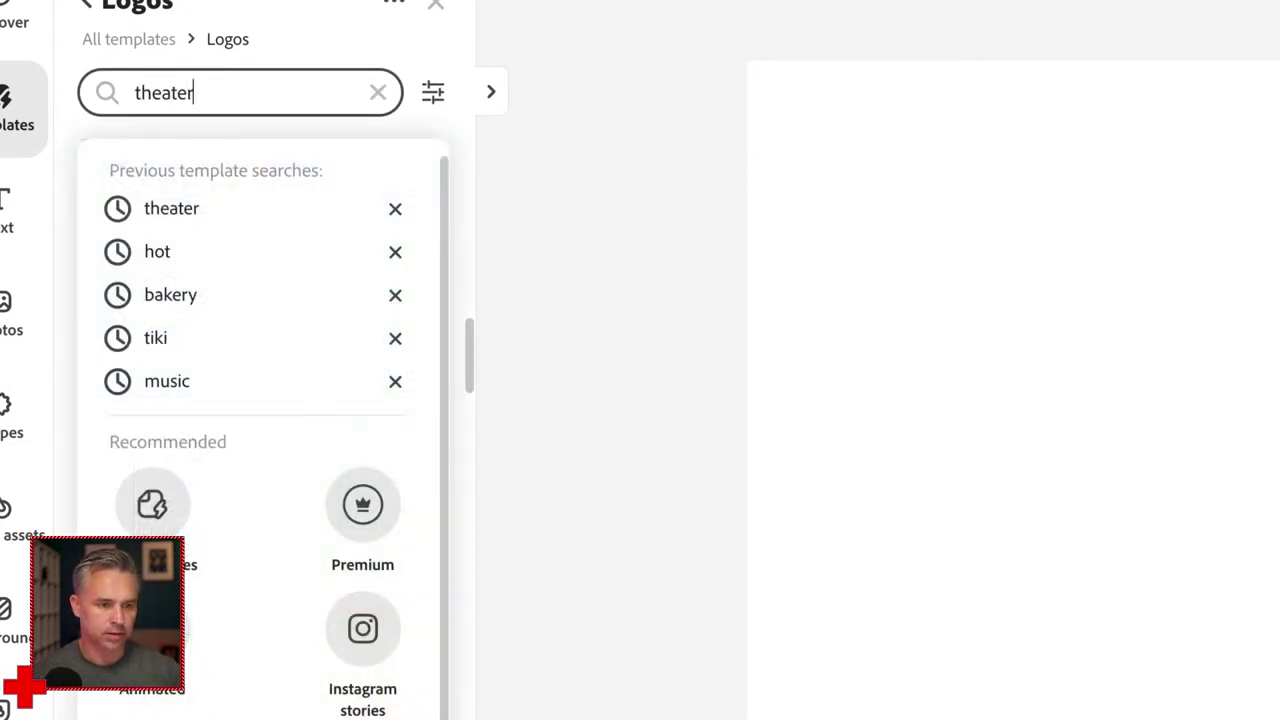
{"action": "key", "text": "Return"}
{"action": "scroll", "coordinate": [229, 320], "scroll_direction": "down", "scroll_amount": 3}
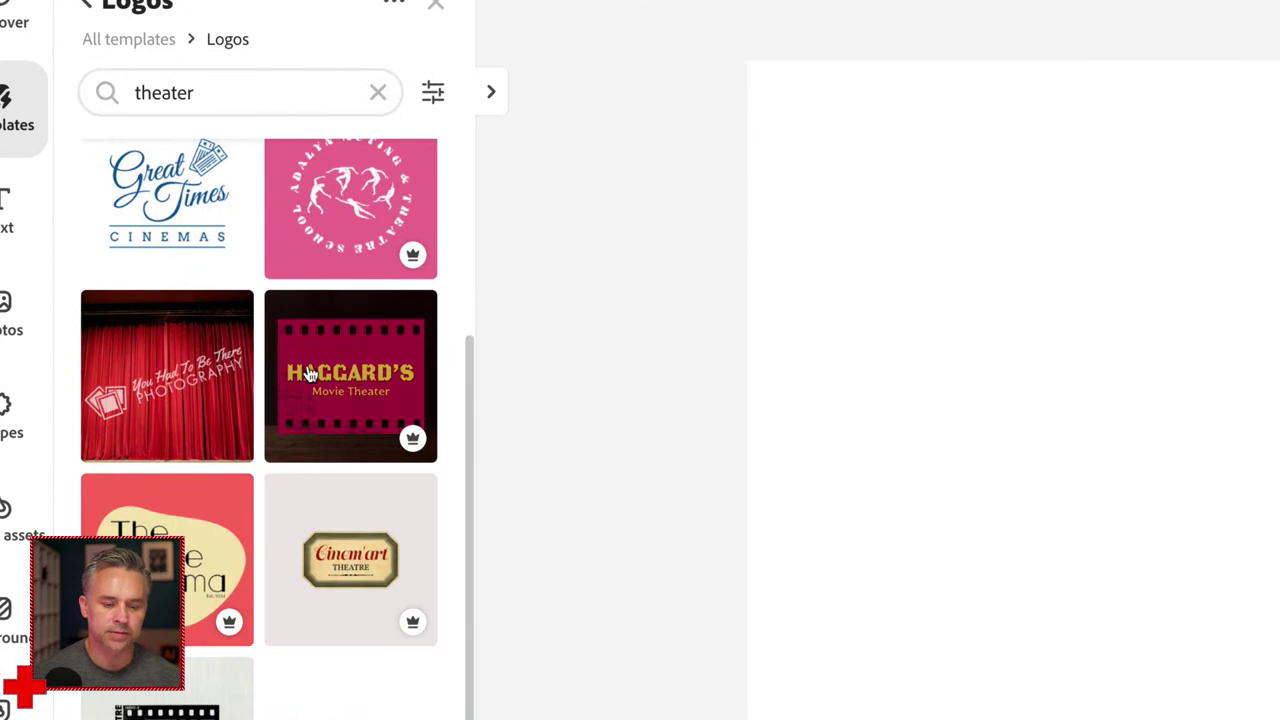
{"action": "scroll", "coordinate": [300, 270], "scroll_direction": "up", "scroll_amount": 3}
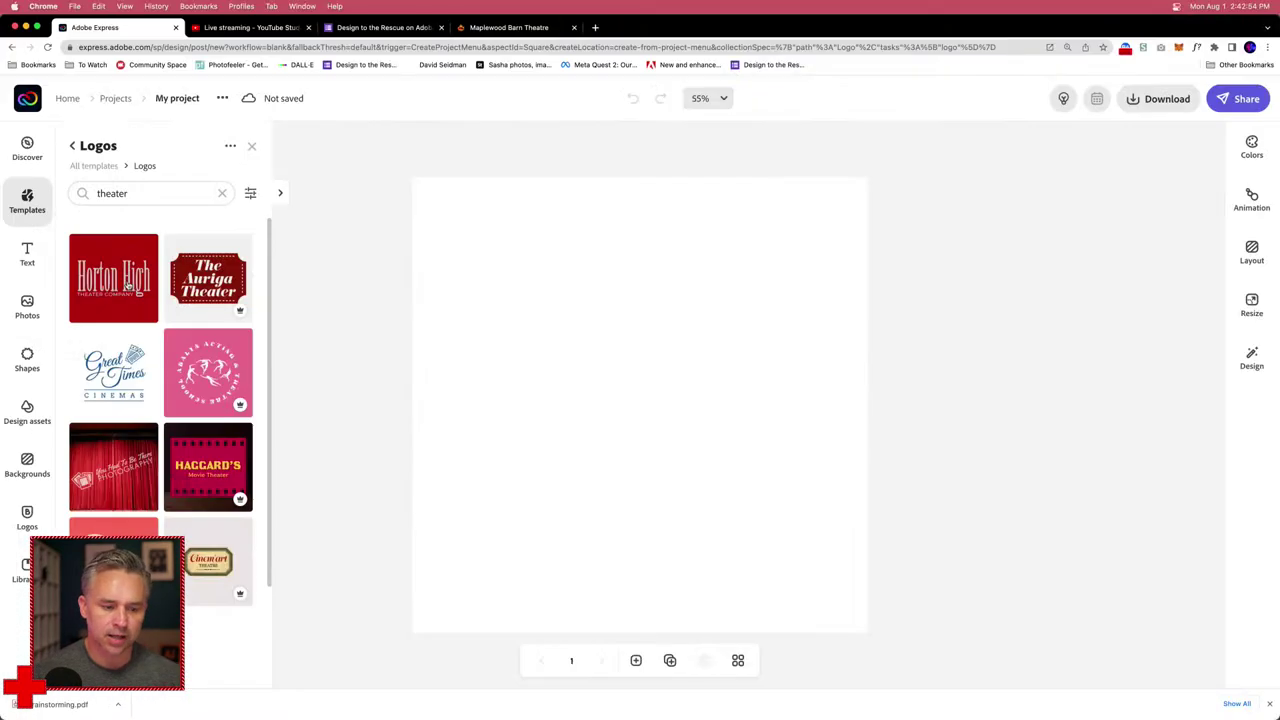
Step: Clear the template search and open the navy Barber Shop logo template with the arched title
{"action": "left_click", "coordinate": [220, 193]}
{"action": "scroll", "coordinate": [121, 383], "scroll_direction": "down", "scroll_amount": 2}
{"action": "scroll", "coordinate": [121, 383], "scroll_direction": "down", "scroll_amount": 4}
{"action": "left_click", "coordinate": [113, 257]}
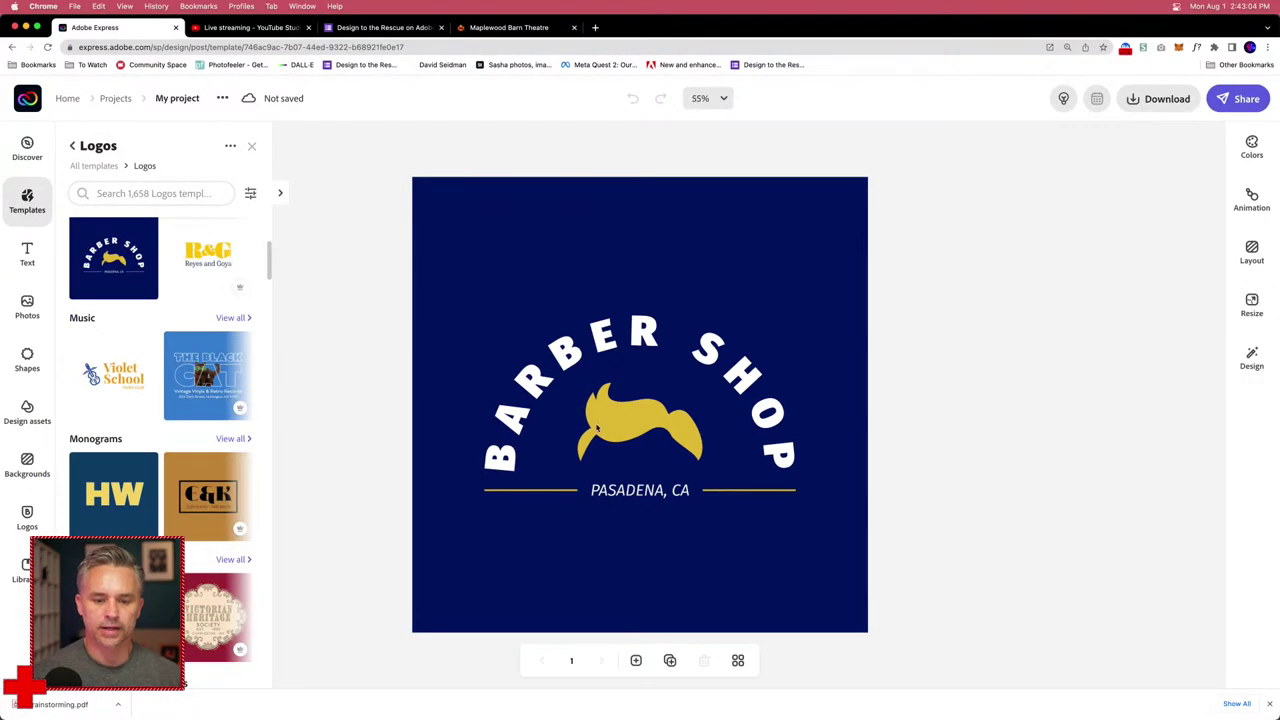
Step: Return to Illustrator and place a copy of the whole badge-and-text lockup directly below the original
{"action": "left_click", "coordinate": [26, 27]}
{"action": "left_click_drag", "start_coordinate": [378, 247], "coordinate": [338, 274]}
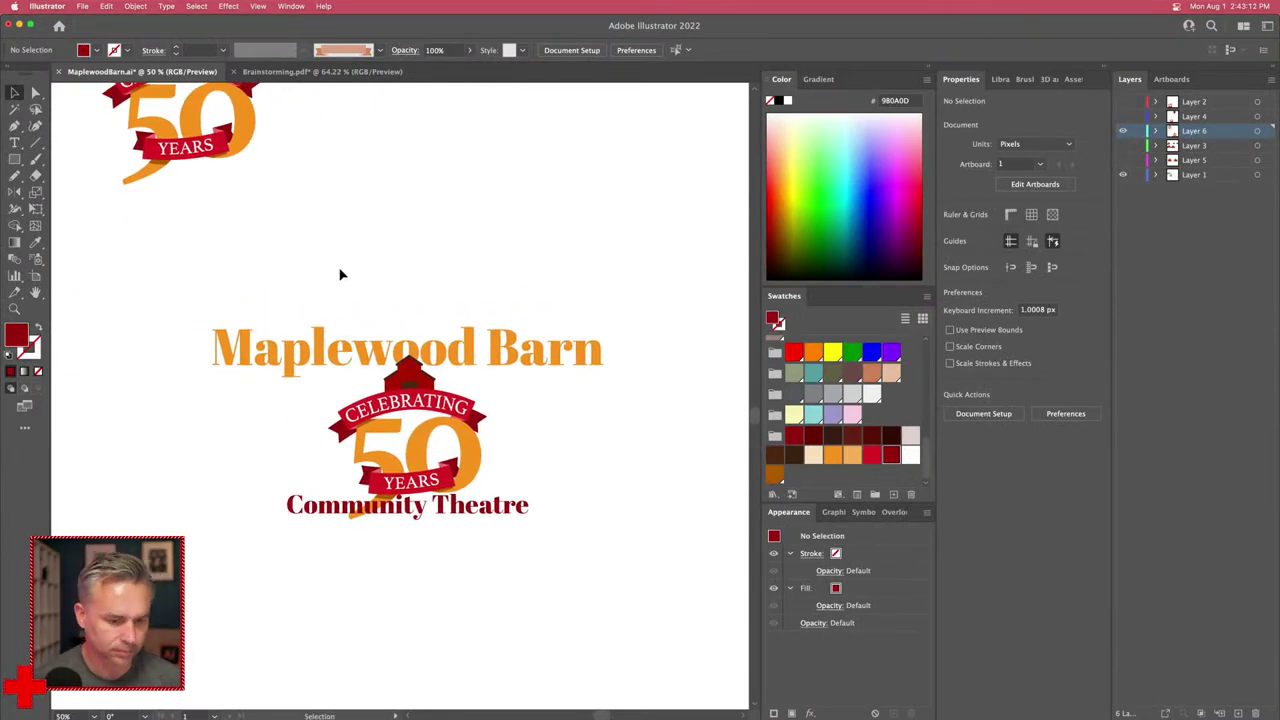
{"action": "left_click_drag", "start_coordinate": [176, 268], "coordinate": [648, 655]}
{"action": "scroll", "coordinate": [350, 254], "scroll_direction": "down", "scroll_amount": 3}
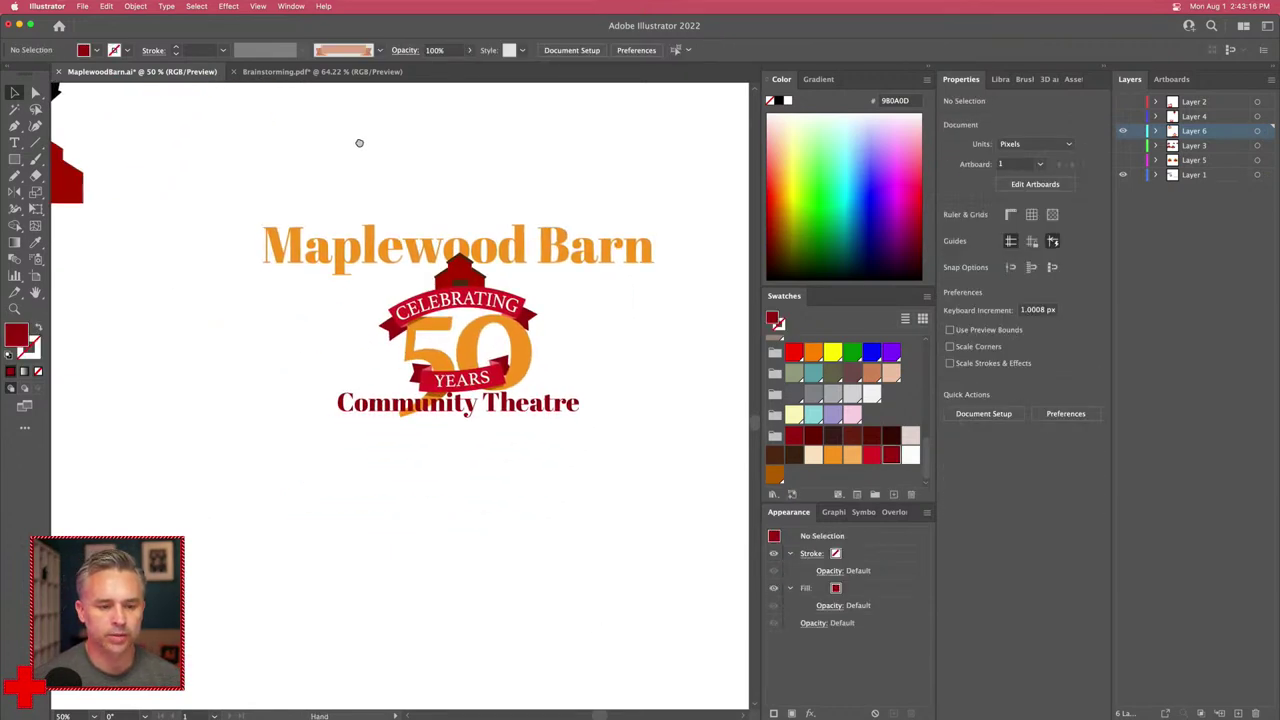
{"action": "left_click", "coordinate": [354, 202]}
{"action": "left_click_drag", "start_coordinate": [277, 163], "coordinate": [531, 423]}
{"action": "left_click_drag", "start_coordinate": [494, 306], "coordinate": [456, 677]}
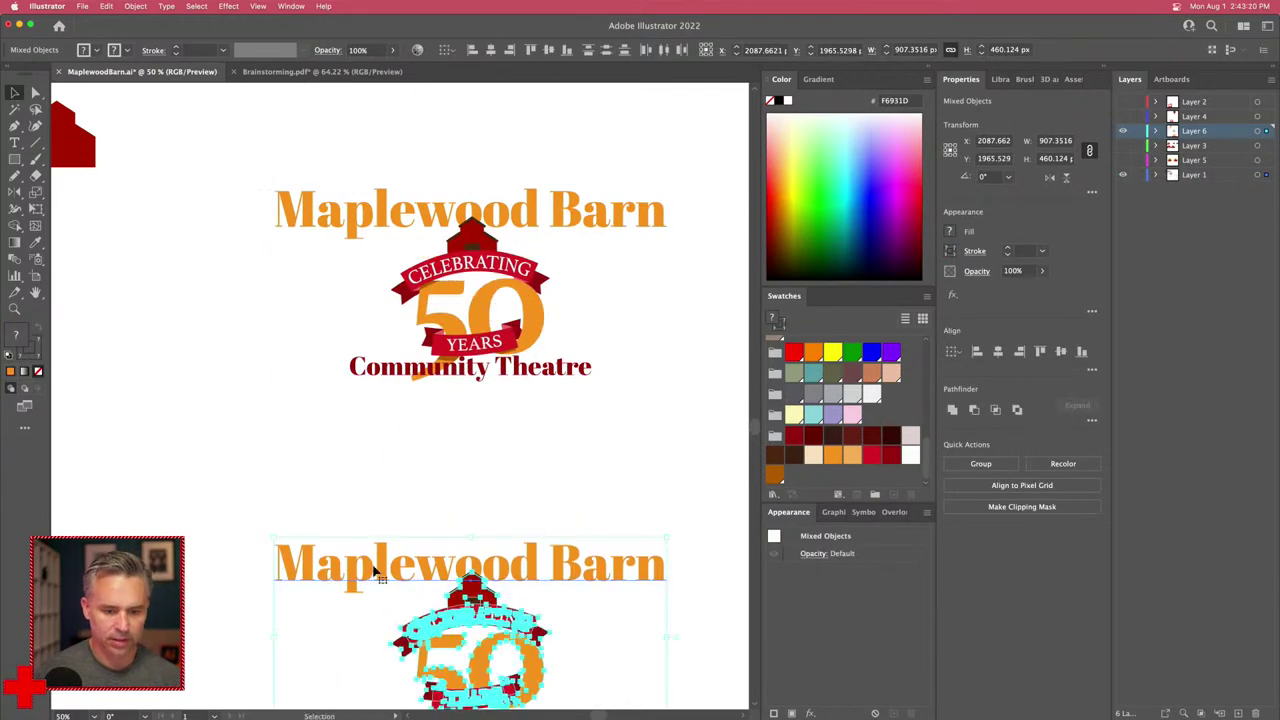
Step: Set the "Maplewood Barn" text in the lower lockup copy to All Caps
{"action": "scroll", "coordinate": [400, 400], "scroll_direction": "down", "scroll_amount": 5}
{"action": "scroll", "coordinate": [249, 251], "scroll_direction": "up", "scroll_amount": 1}
{"action": "left_click", "coordinate": [249, 251]}
{"action": "left_click", "coordinate": [297, 313]}
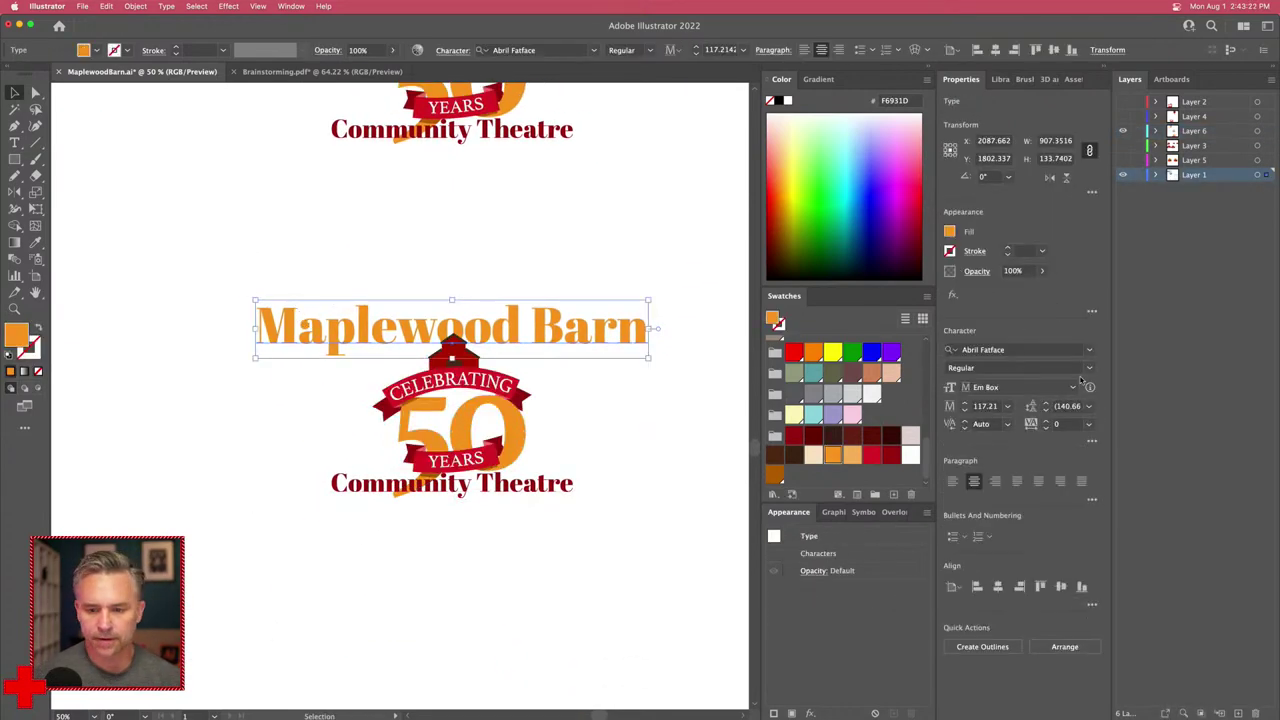
{"action": "left_click", "coordinate": [1091, 442]}
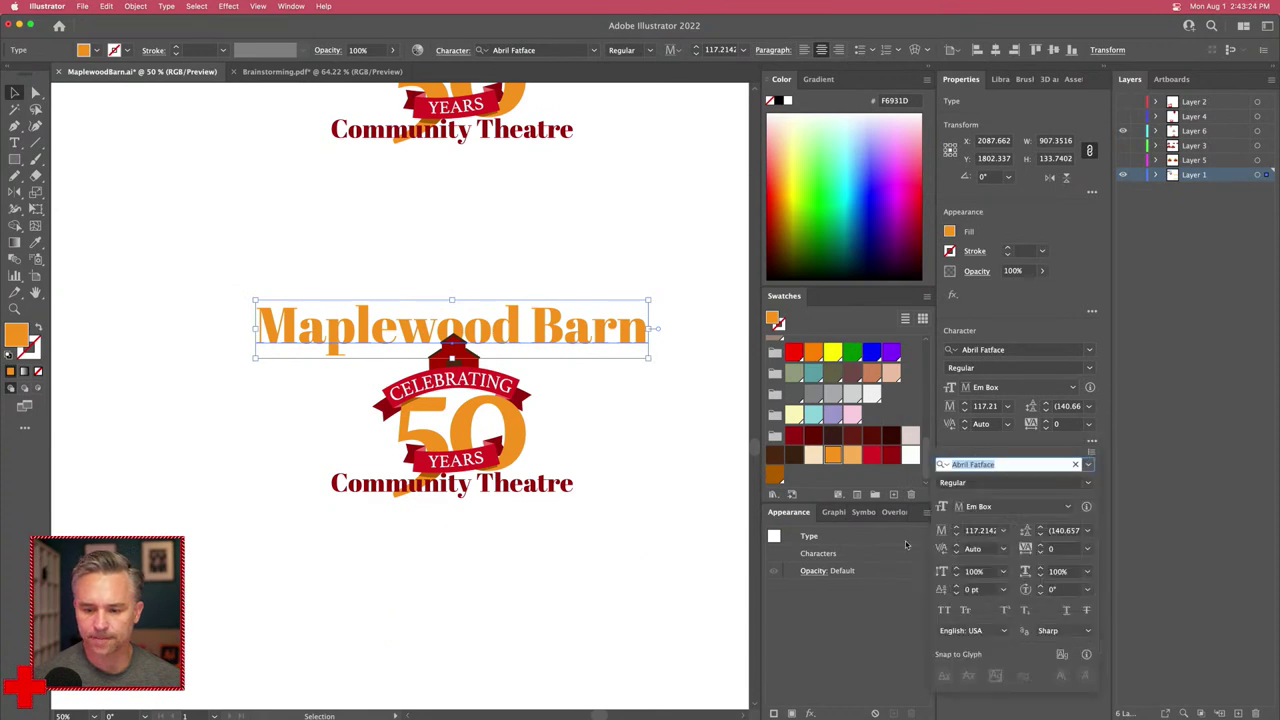
{"action": "left_click", "coordinate": [944, 610]}
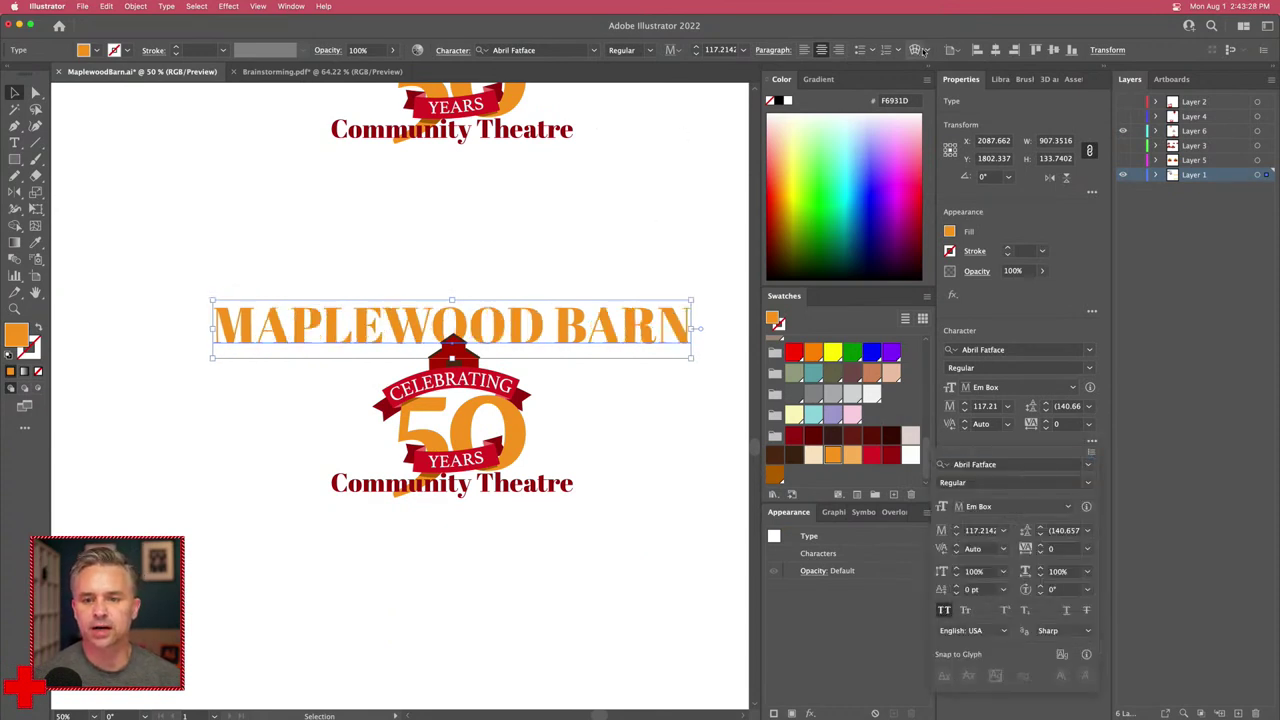
Step: Warp the lower "MAPLEWOOD BARN" text with a horizontal Arc style and a 67% bend
{"action": "left_click", "coordinate": [913, 50]}
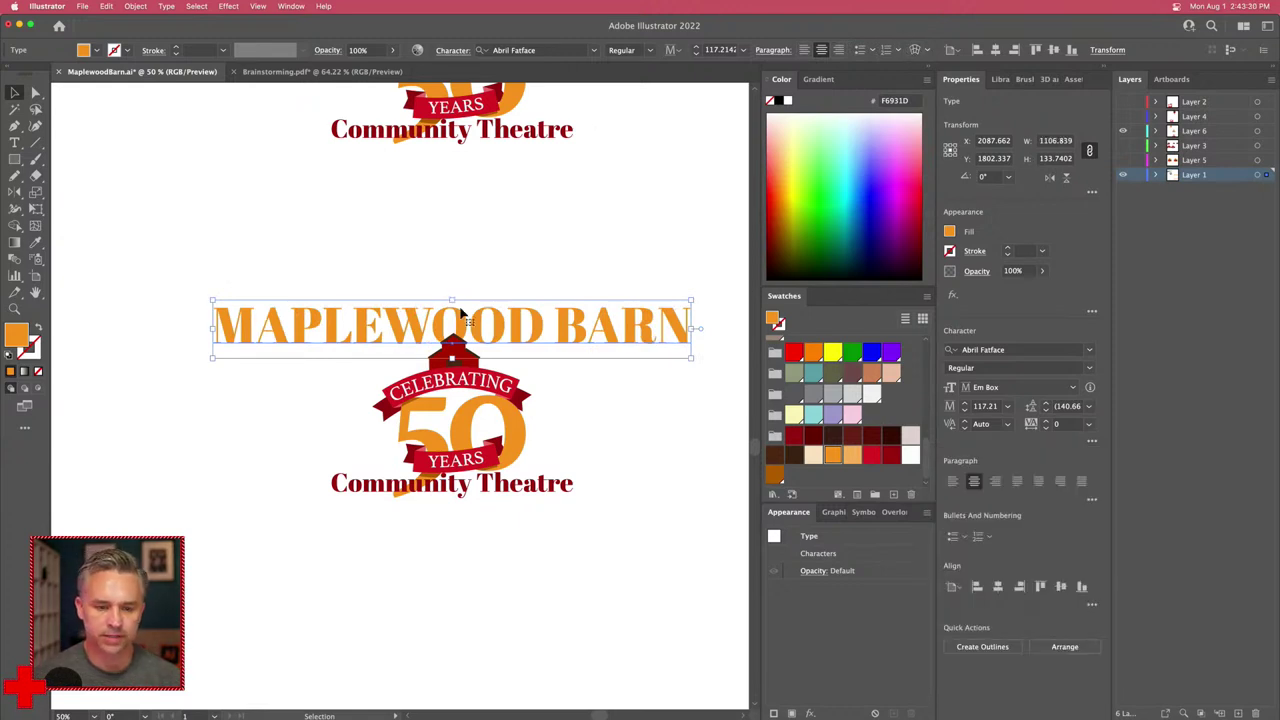
{"action": "left_click", "coordinate": [914, 50]}
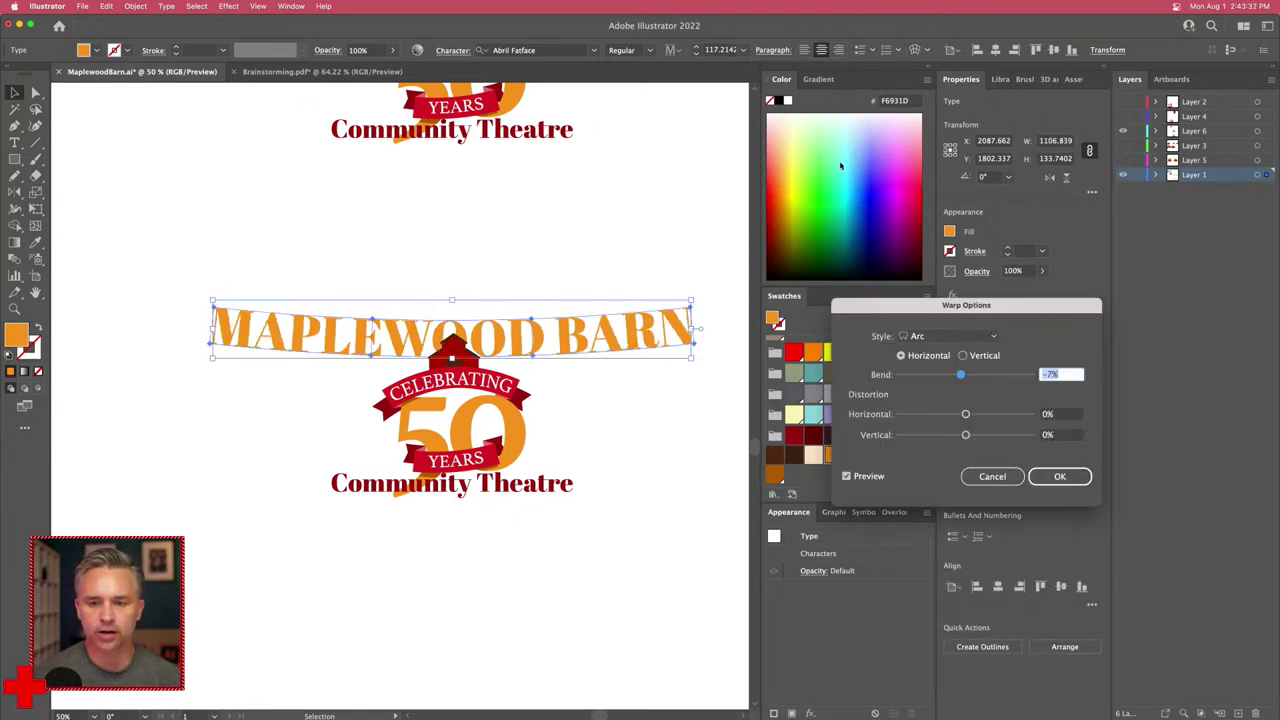
{"action": "left_click_drag", "start_coordinate": [884, 305], "coordinate": [421, 374]}
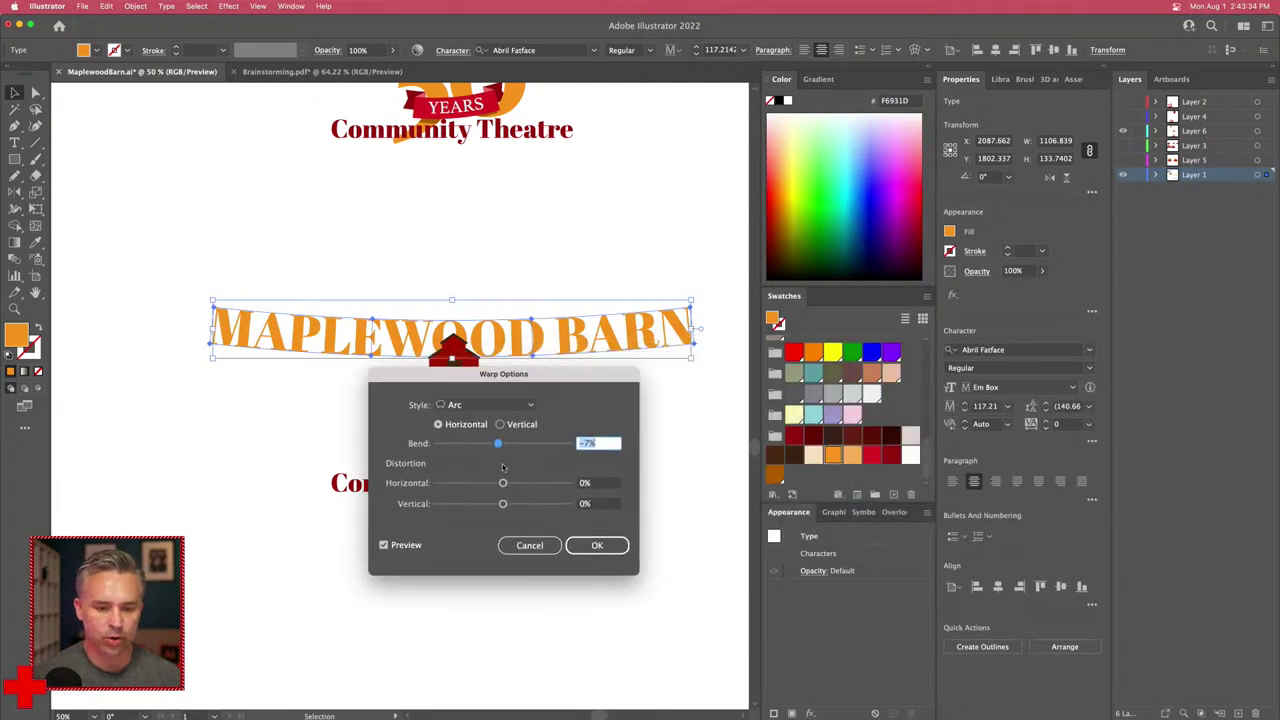
{"action": "left_click_drag", "start_coordinate": [498, 443], "coordinate": [545, 443]}
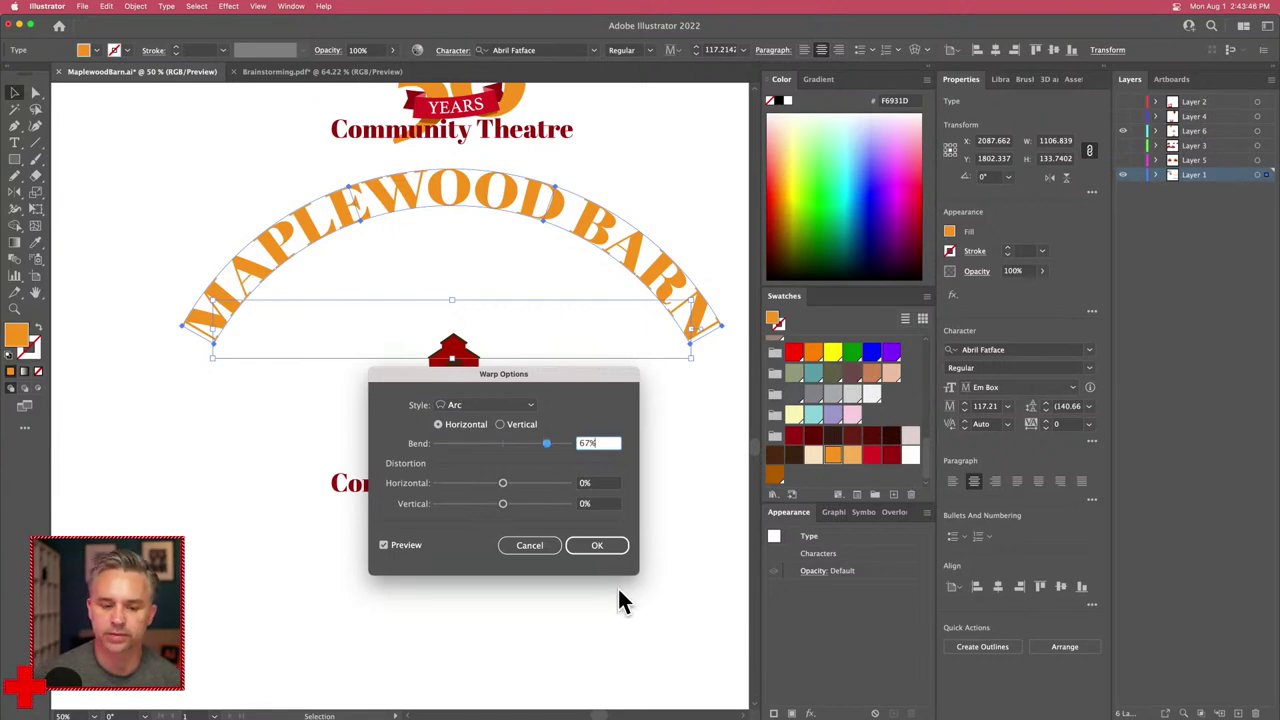
{"action": "left_click", "coordinate": [594, 545]}
{"action": "left_click", "coordinate": [150, 202]}
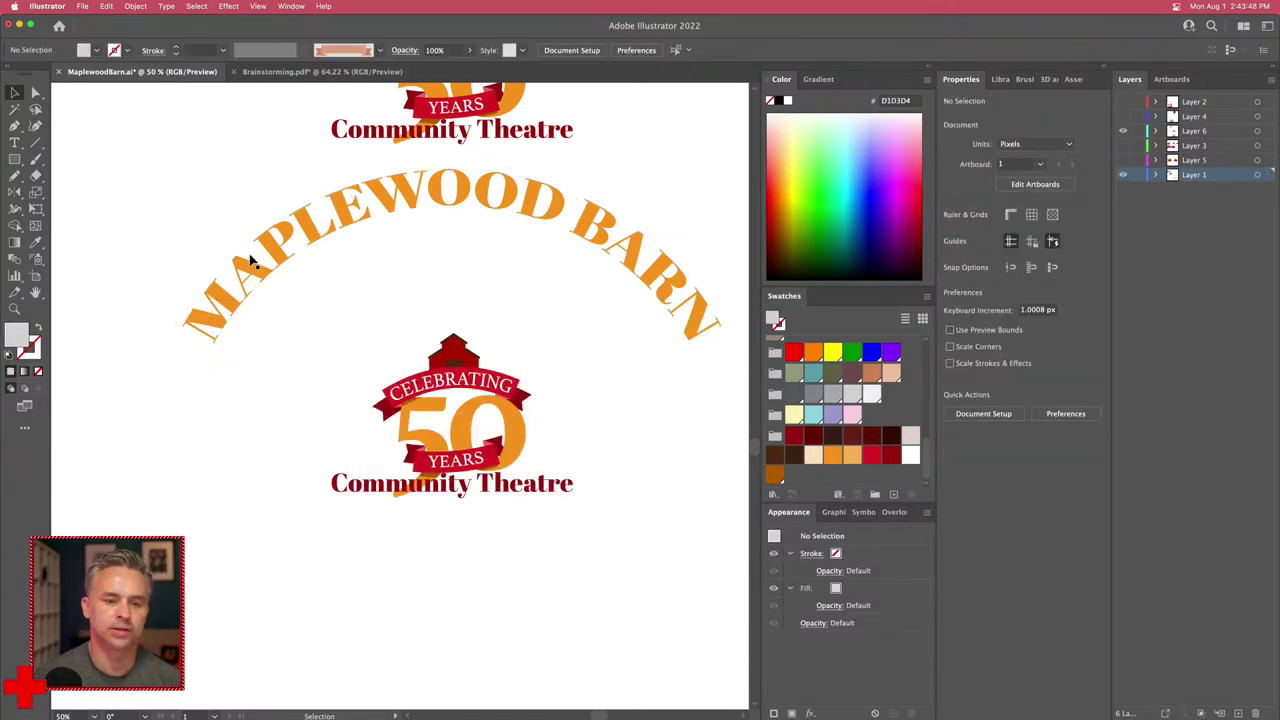
Step: Scale down the arched "MAPLEWOOD BARN" text and move it down to sit close over the lower badge
{"action": "left_click_drag", "start_coordinate": [250, 260], "coordinate": [257, 405]}
{"action": "left_click_drag", "start_coordinate": [193, 311], "coordinate": [219, 329]}
{"action": "left_click_drag", "start_coordinate": [355, 395], "coordinate": [346, 360]}
Step: Move the 50-year badge below the lower "Community Theatre" text and ungroup it
{"action": "left_click", "coordinate": [476, 393]}
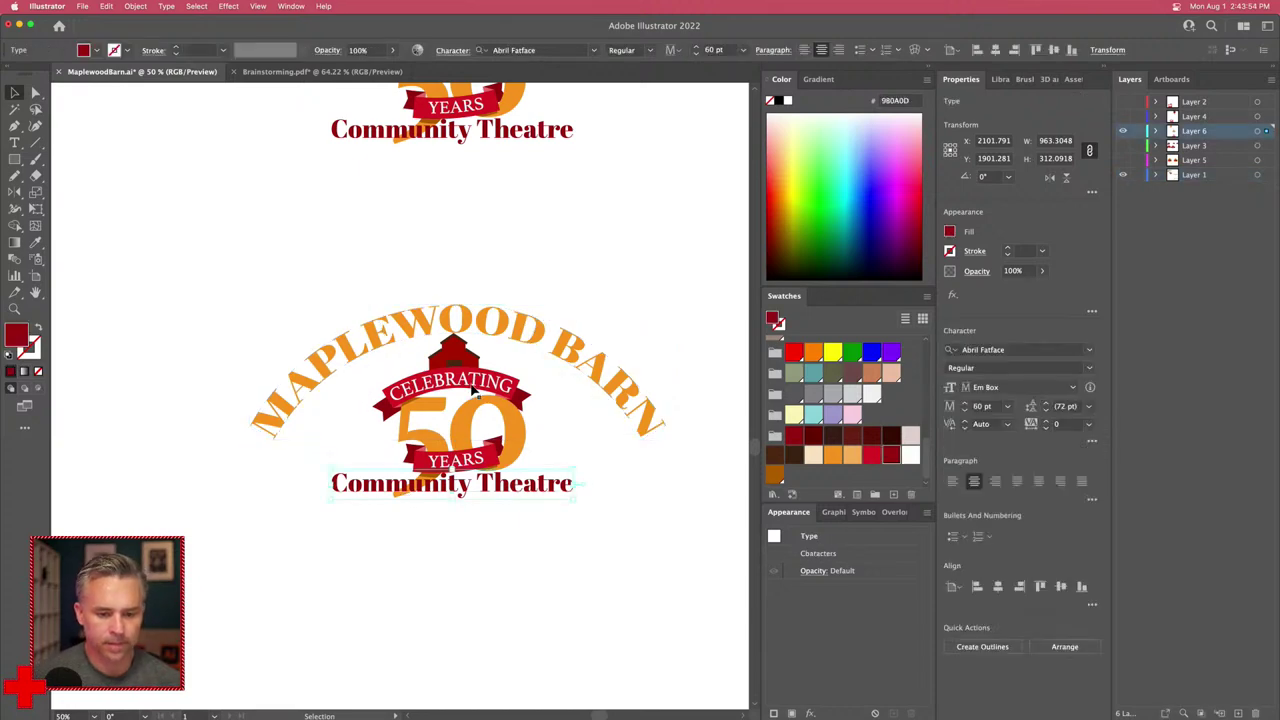
{"action": "left_click", "coordinate": [476, 393]}
{"action": "left_click_drag", "start_coordinate": [476, 393], "coordinate": [446, 553]}
{"action": "right_click", "coordinate": [446, 553]}
{"action": "left_click", "coordinate": [288, 570]}
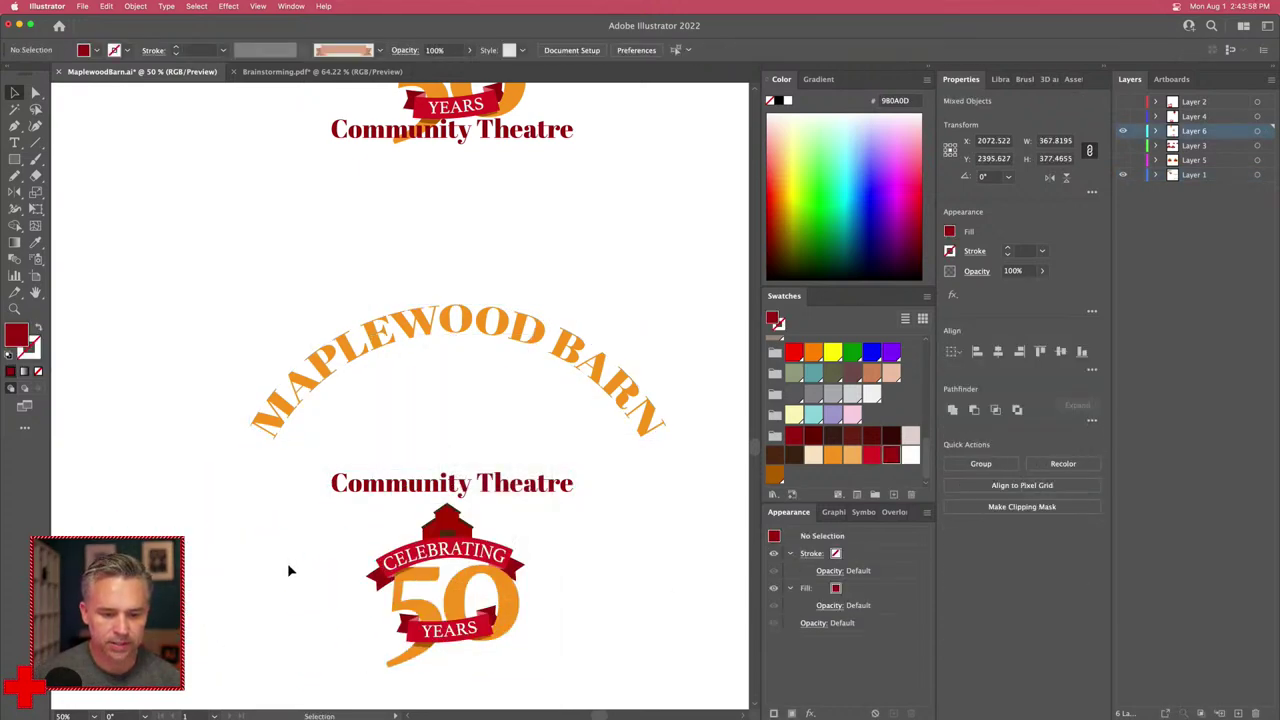
Step: Delete the ribbons, the "CELEBRATING" and "YEARS" text and the number 50 from the lower badge, keeping only the barn
{"action": "left_click_drag", "start_coordinate": [288, 570], "coordinate": [306, 511]}
{"action": "left_click", "coordinate": [421, 510]}
{"action": "key", "text": "Delete"}
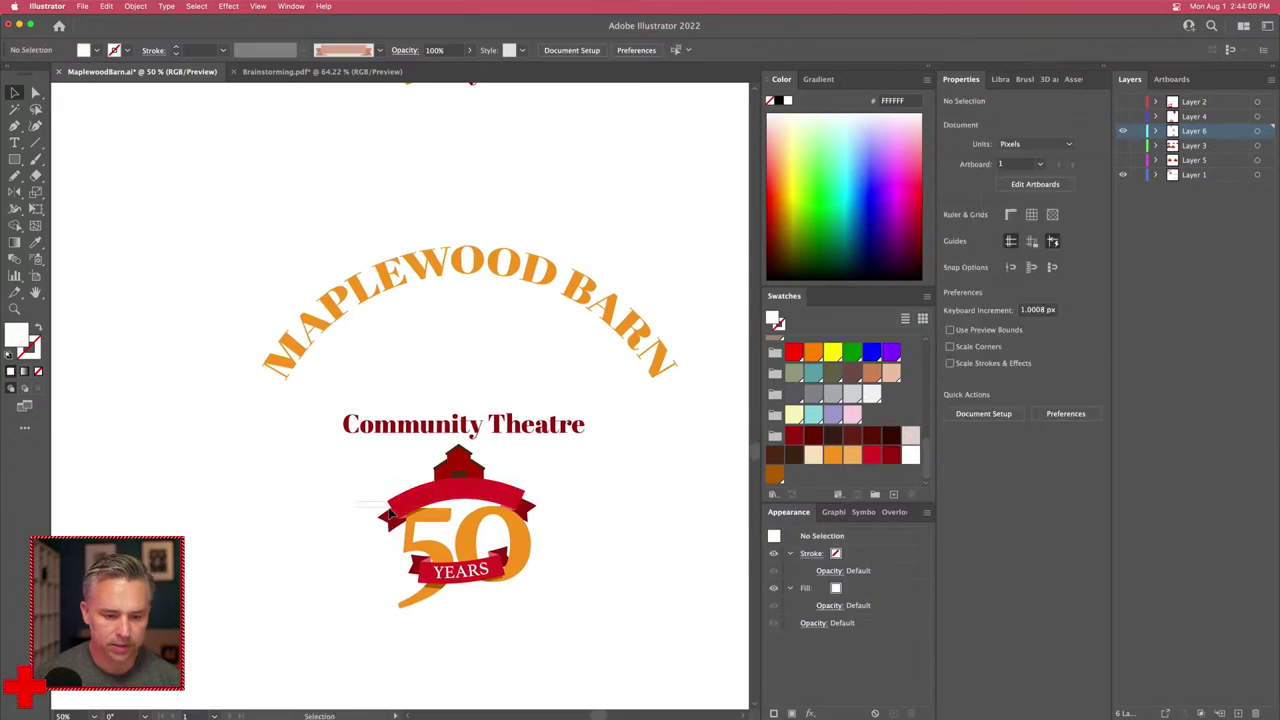
{"action": "left_click", "coordinate": [535, 523]}
{"action": "key", "text": "Delete"}
{"action": "left_click_drag", "start_coordinate": [340, 537], "coordinate": [586, 634]}
{"action": "key", "text": "Delete"}
Step: Enlarge the barn and centre it between the arched "MAPLEWOOD BARN" and the "Community Theatre" text
{"action": "left_click_drag", "start_coordinate": [396, 448], "coordinate": [391, 309]}
{"action": "left_click_drag", "start_coordinate": [464, 338], "coordinate": [463, 301]}
{"action": "left_click", "coordinate": [399, 346]}
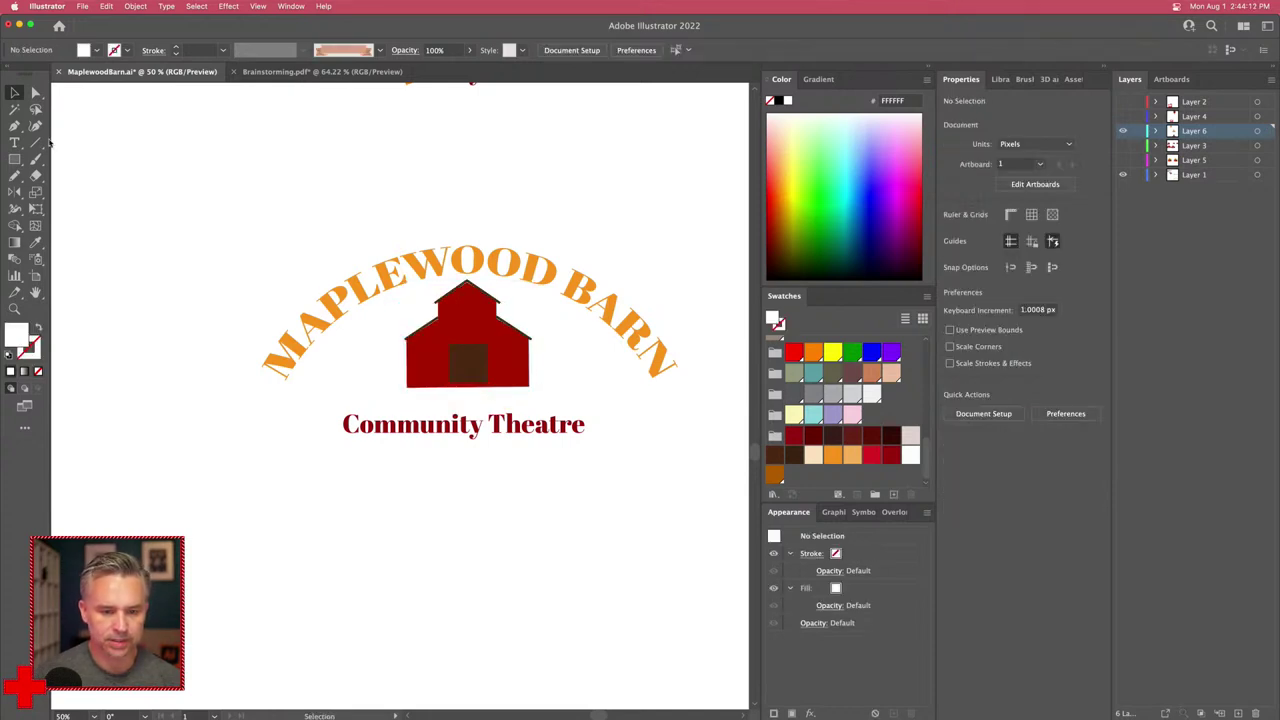
Step: Shift the barn's brown door down slightly toward the base of the red wall
{"action": "left_click", "coordinate": [35, 92]}
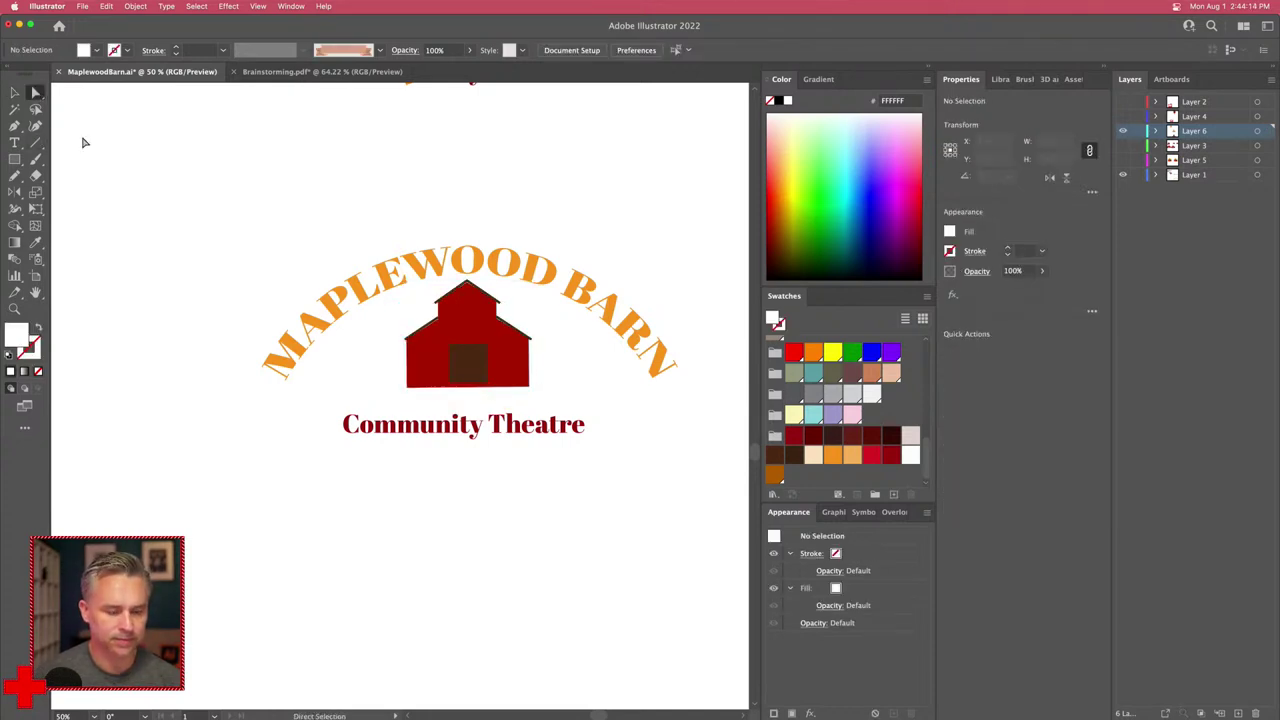
{"action": "left_click", "coordinate": [479, 375]}
{"action": "left_click", "coordinate": [337, 380]}
{"action": "key", "text": "v"}
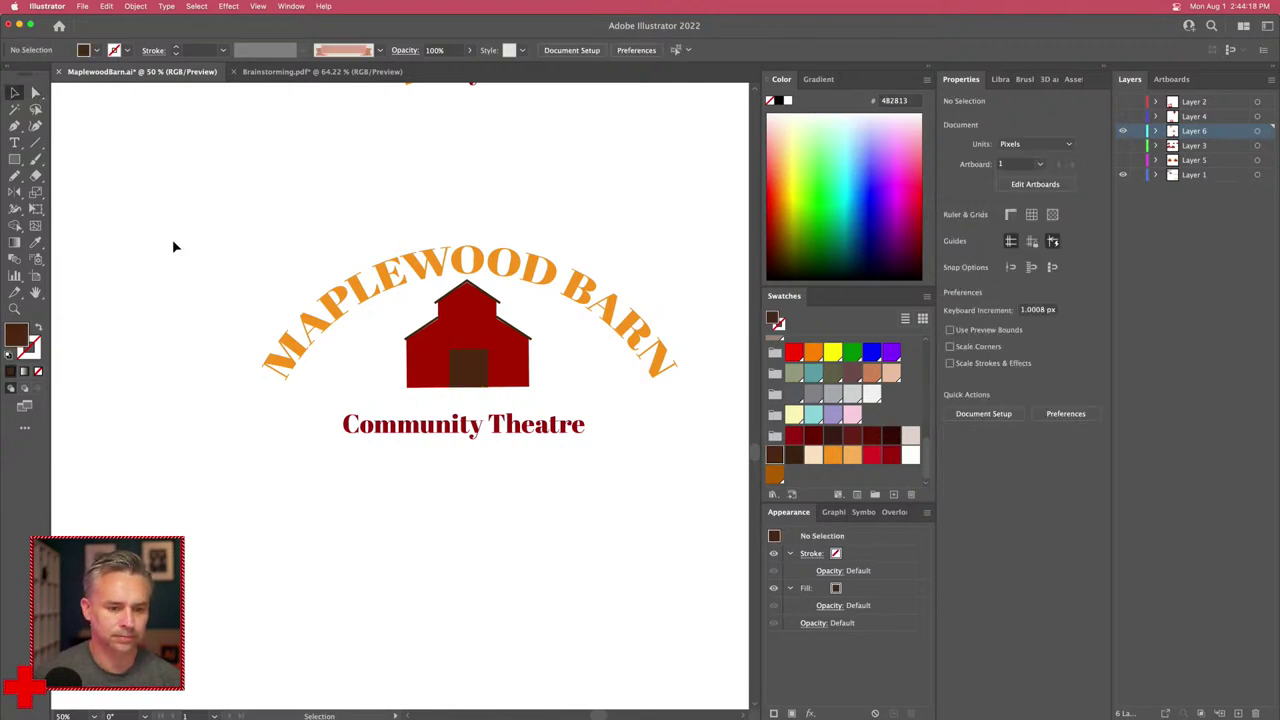
Step: Set the "Community Theatre" text below the barn to All Caps
{"action": "left_click", "coordinate": [372, 425]}
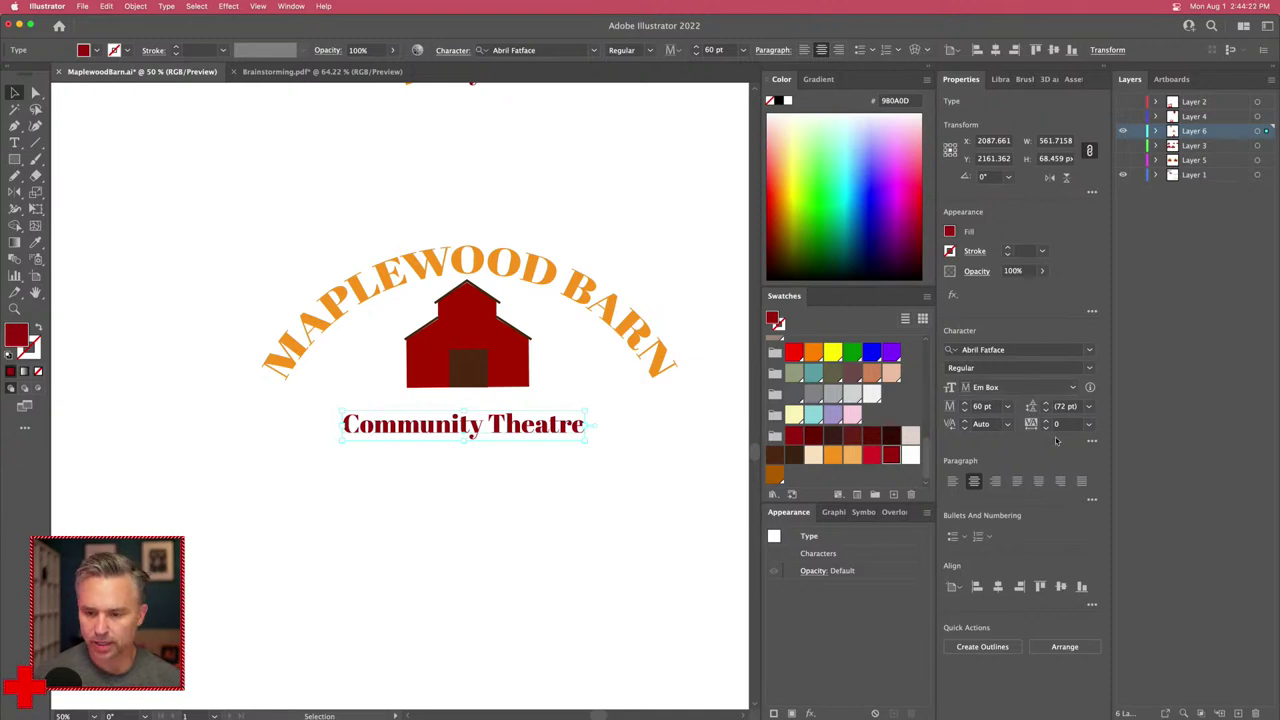
{"action": "left_click", "coordinate": [1091, 441]}
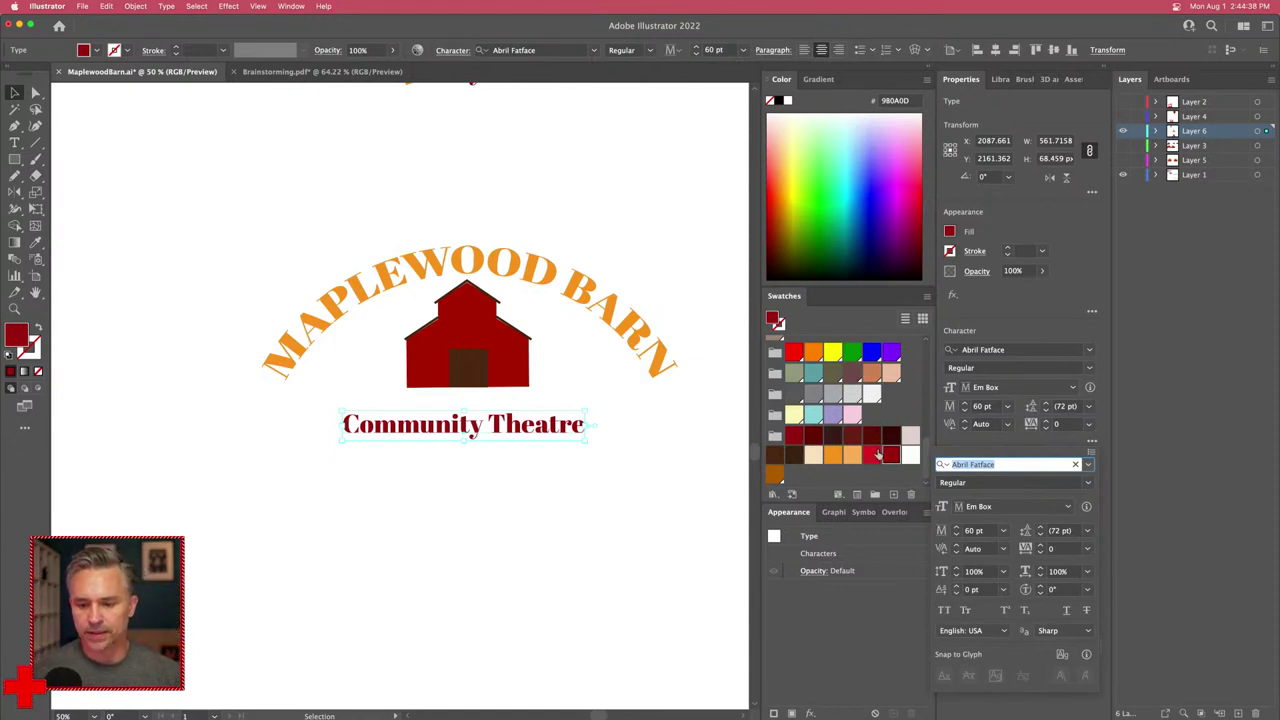
{"action": "left_click", "coordinate": [944, 610]}
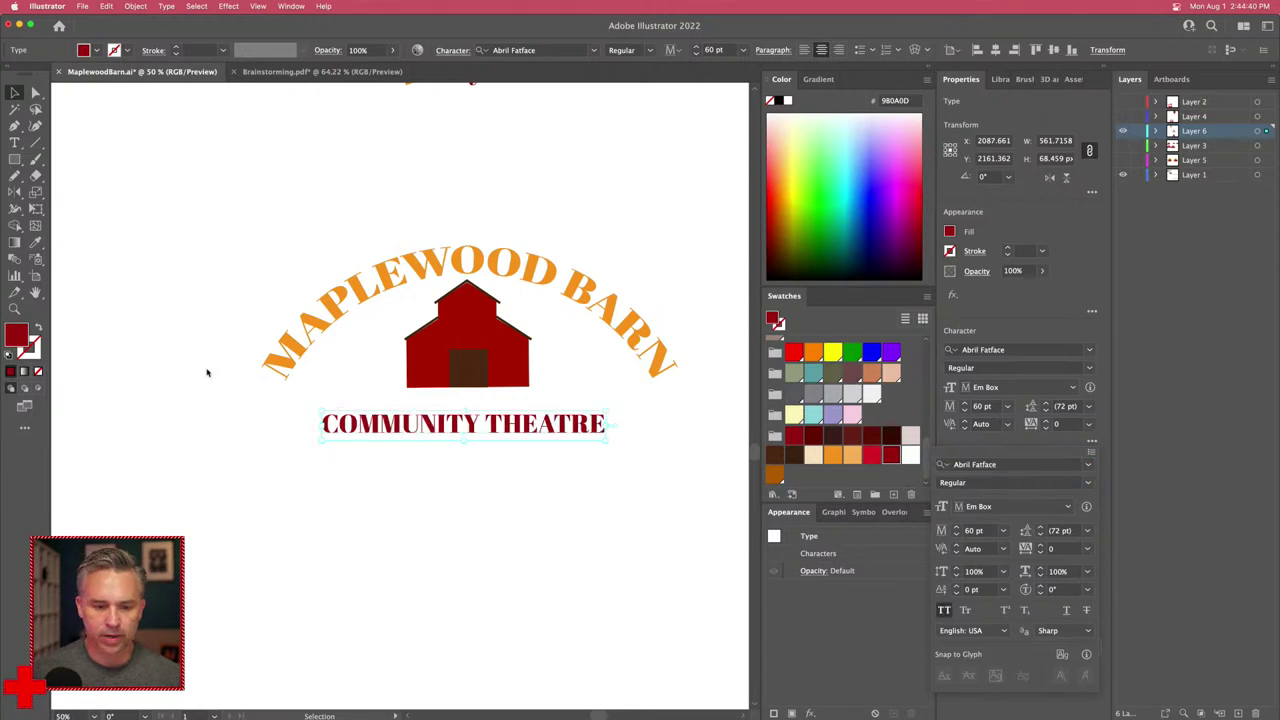
{"action": "left_click", "coordinate": [405, 422]}
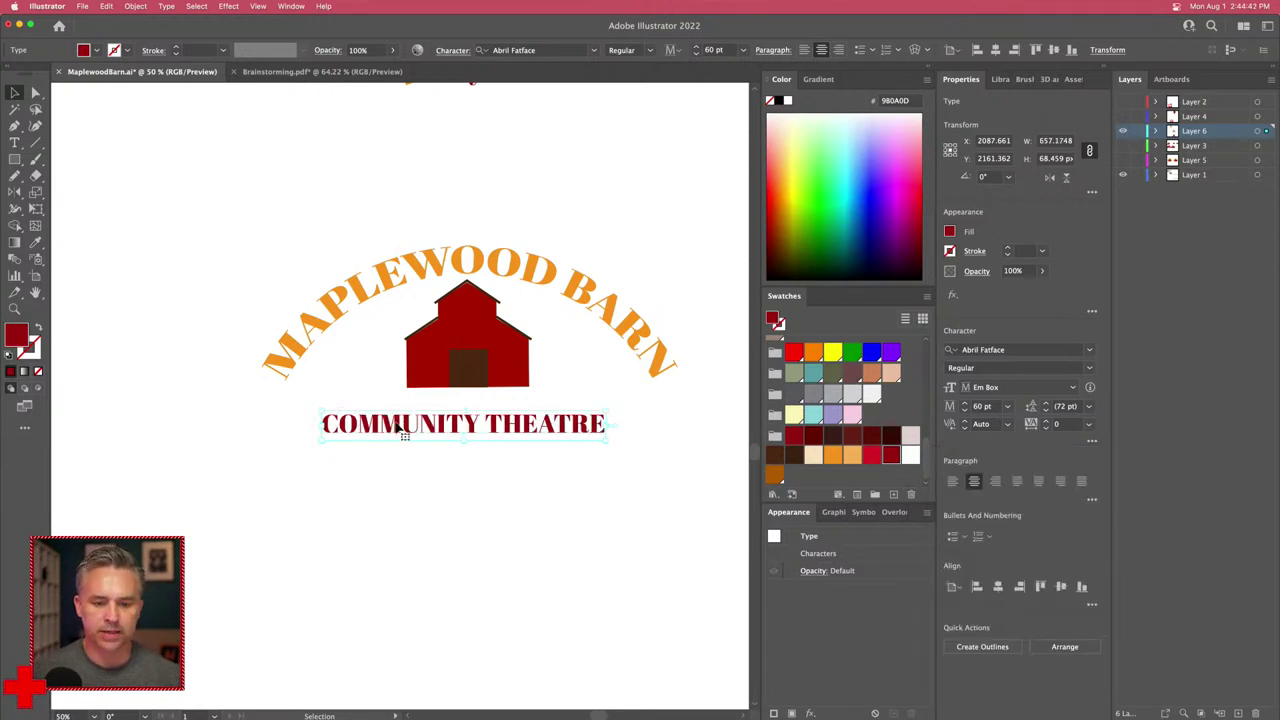
Step: Preview alternative fonts for the "COMMUNITY THEATRE" text using the Serif, Slab Serif and Sans Serif filters
{"action": "left_click", "coordinate": [1089, 349]}
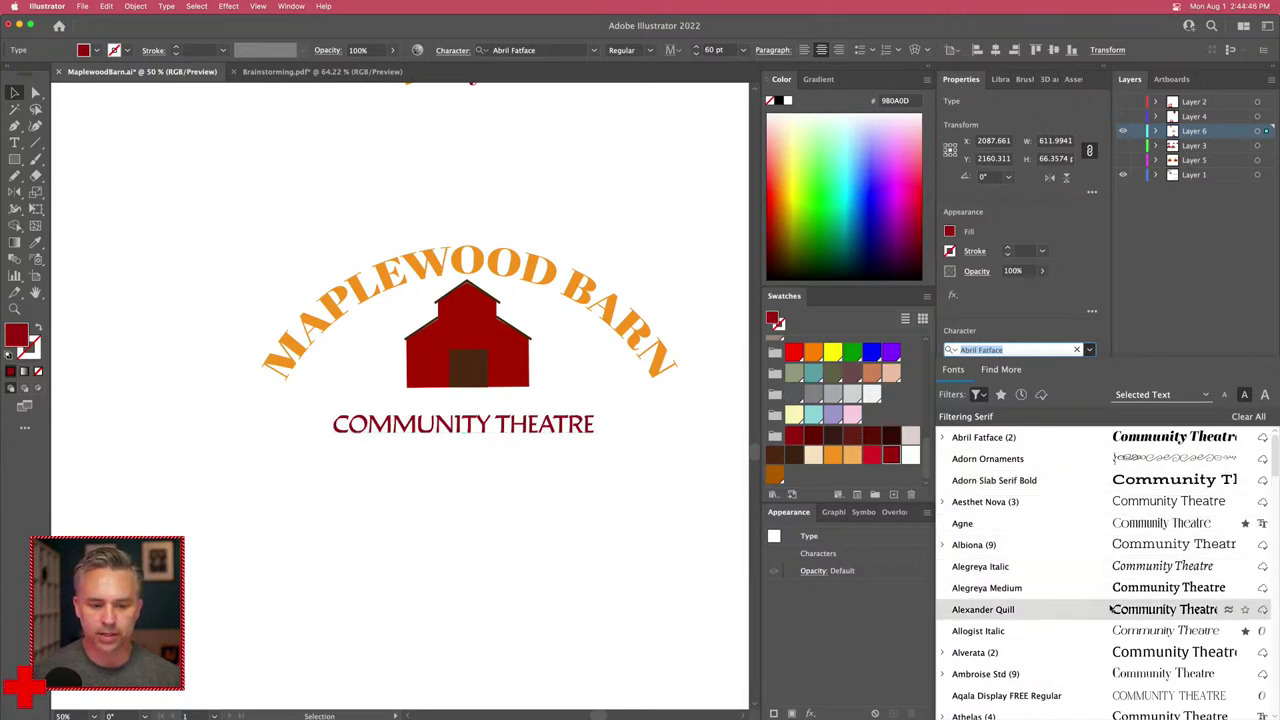
{"action": "scroll", "coordinate": [1116, 648], "scroll_direction": "down", "scroll_amount": 3}
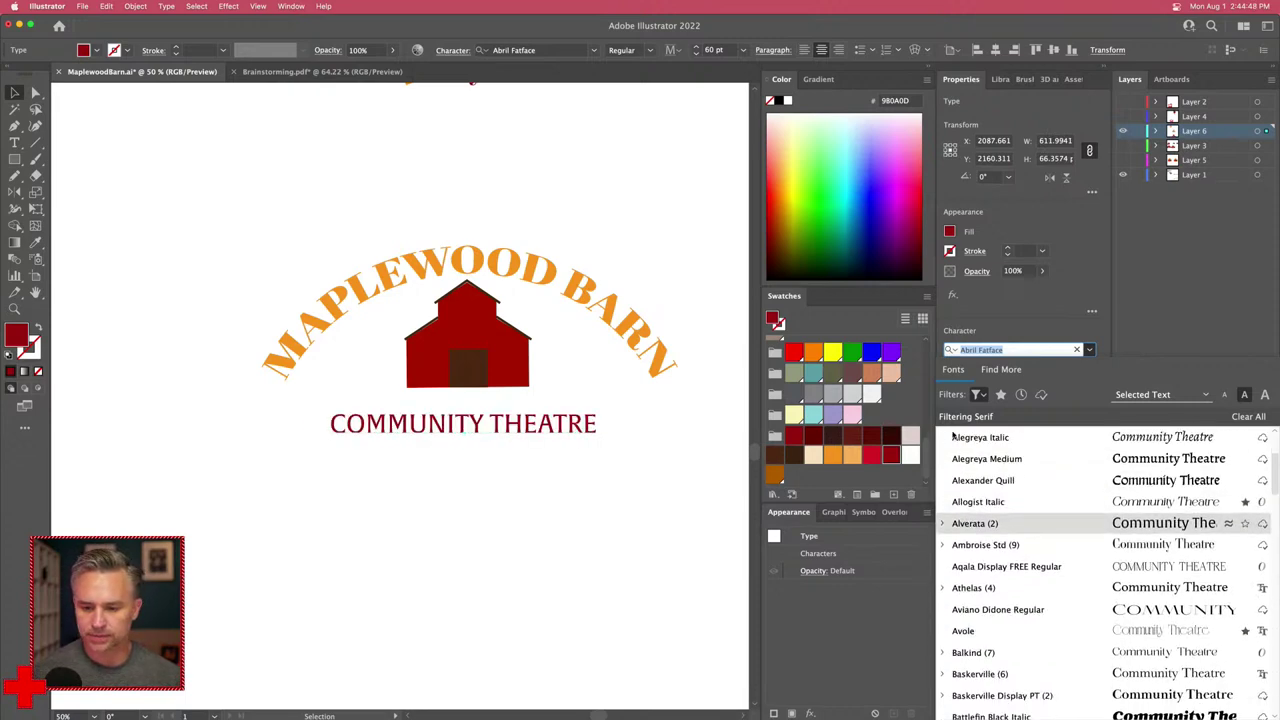
{"action": "left_click", "coordinate": [978, 395]}
{"action": "left_click", "coordinate": [922, 468]}
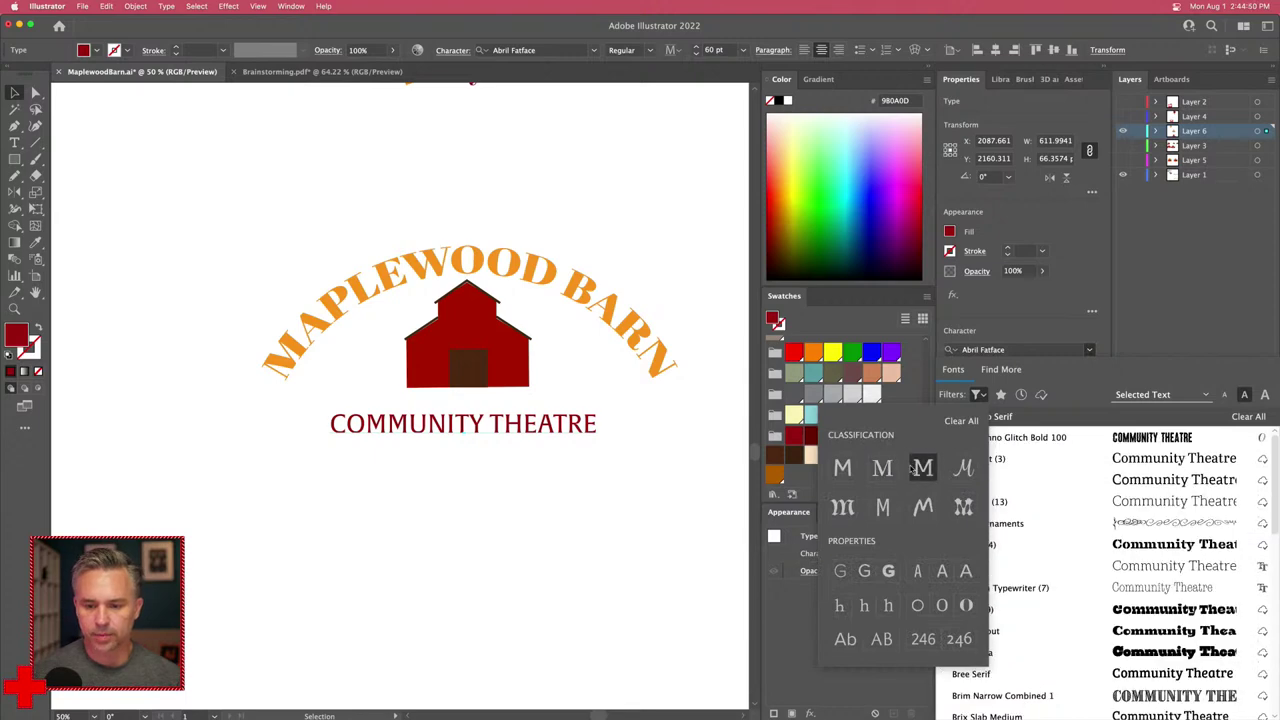
{"action": "left_click", "coordinate": [940, 385]}
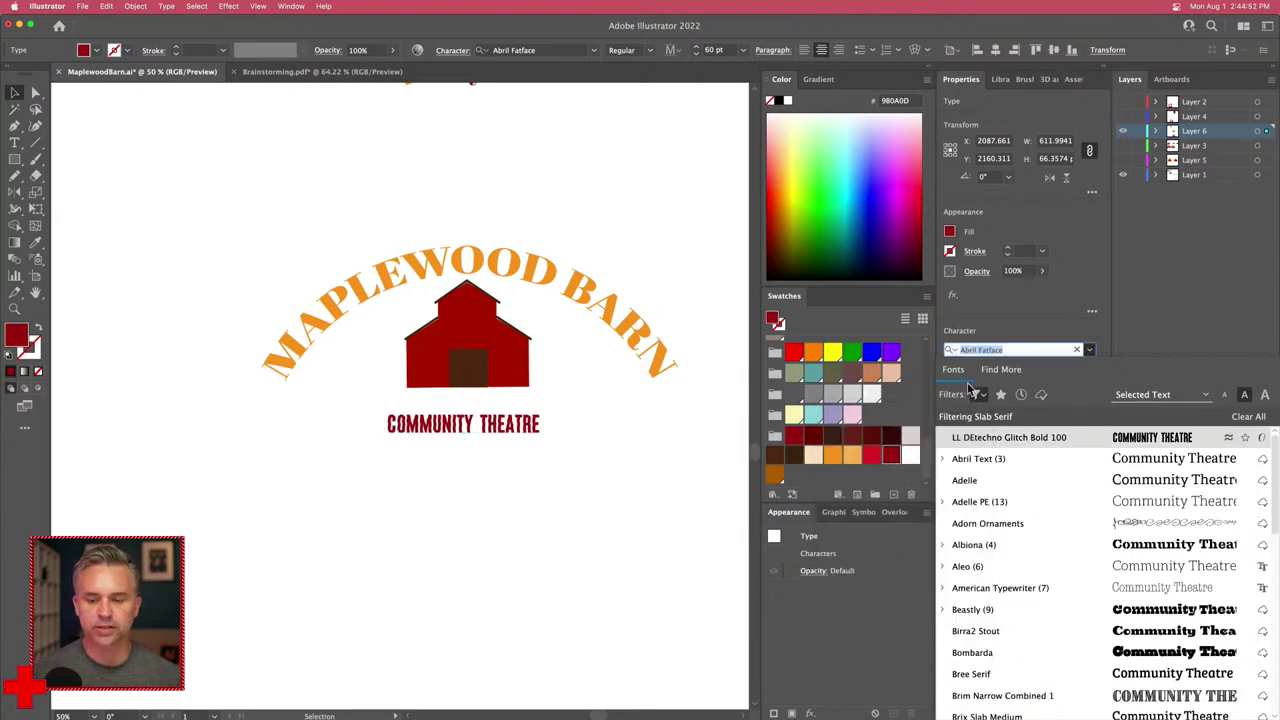
{"action": "left_click", "coordinate": [976, 394]}
{"action": "left_click", "coordinate": [842, 468]}
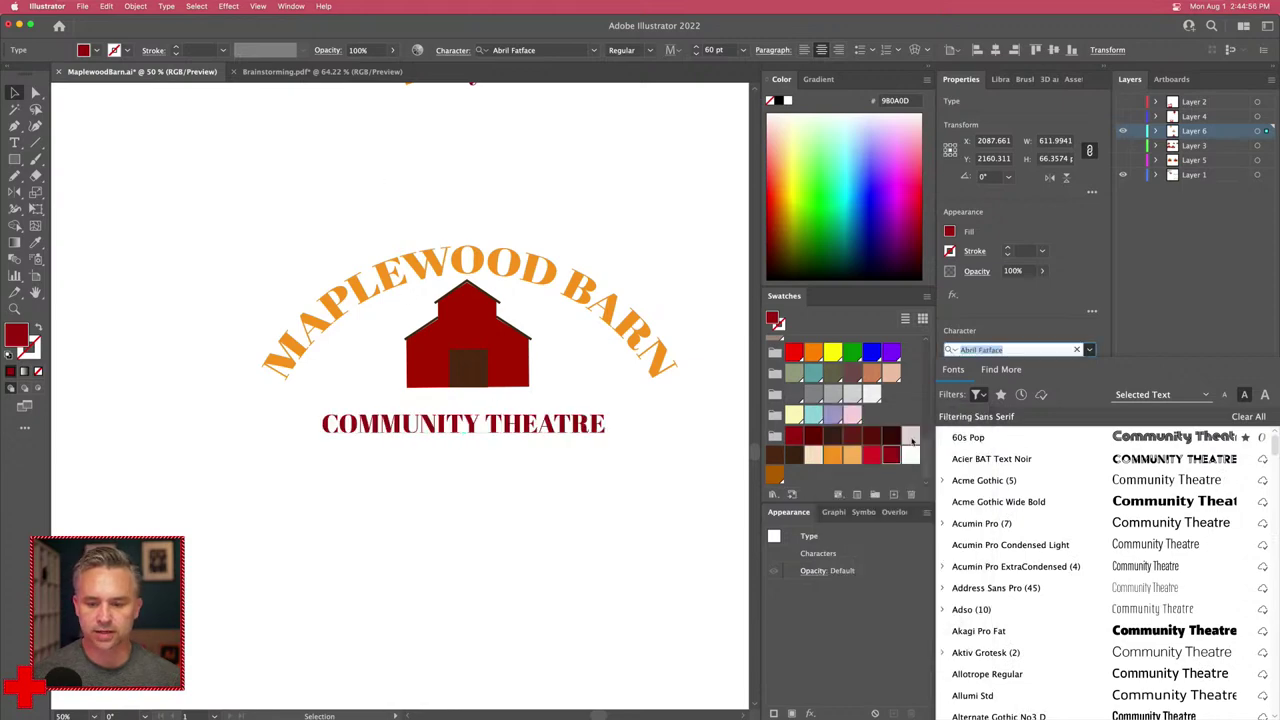
{"action": "left_click", "coordinate": [980, 395]}
{"action": "left_click", "coordinate": [677, 281]}
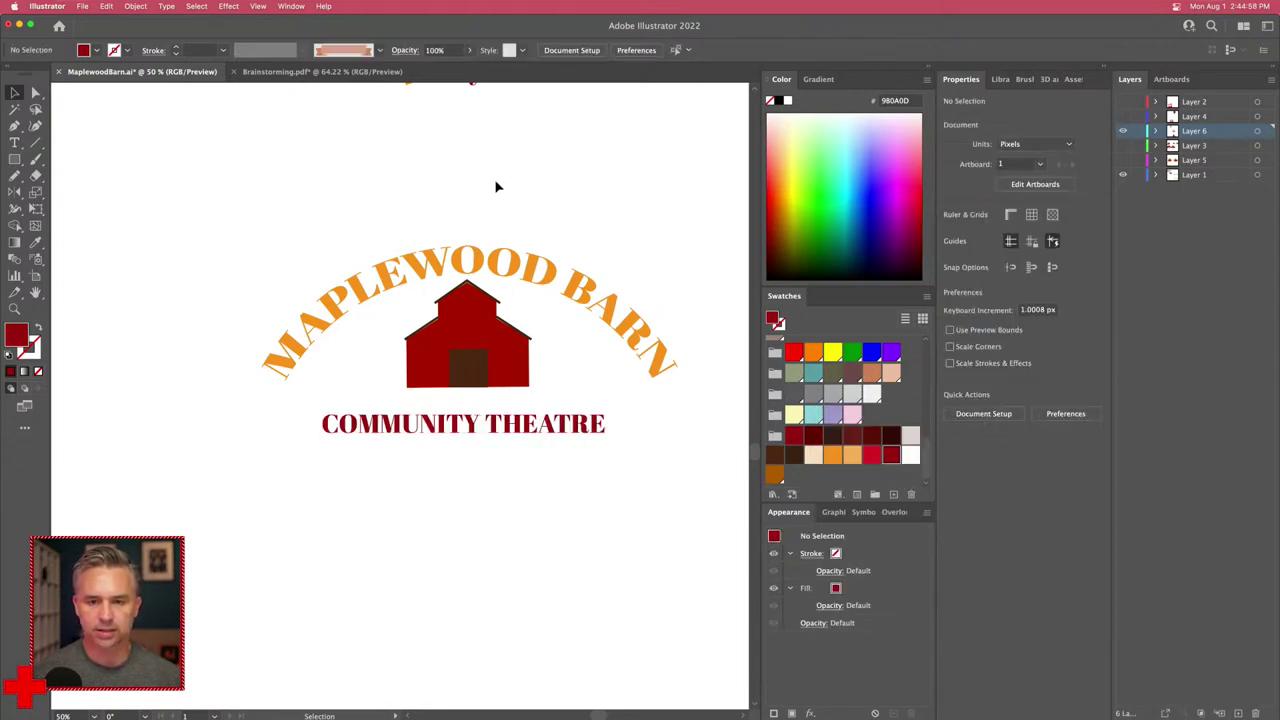
Step: Review the Maplewood Barn Community Theatre brief and the barn and maple leaf reference icons beside it
{"action": "key", "text": "super+minus"}
{"action": "key", "text": "super+minus"}
{"action": "key", "text": "super+minus"}
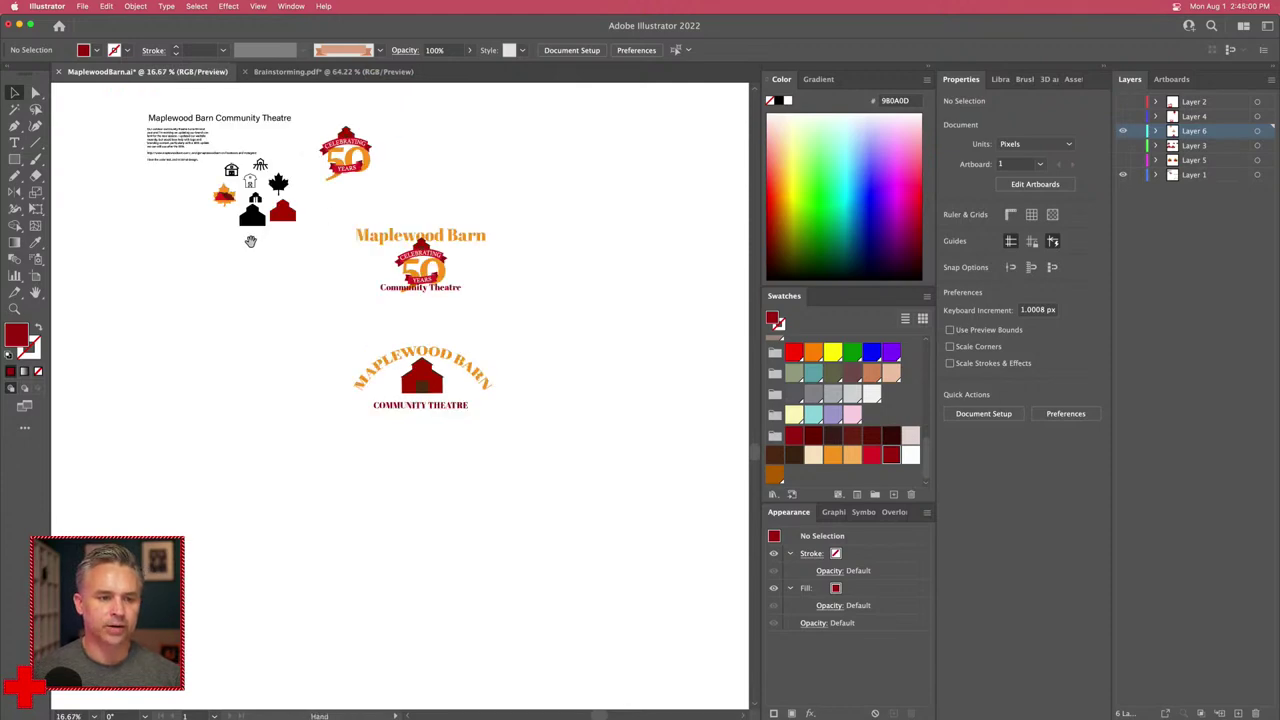
{"action": "scroll", "coordinate": [332, 410], "scroll_direction": "up", "scroll_amount": 5}
{"action": "scroll", "coordinate": [332, 410], "scroll_direction": "left", "scroll_amount": 4}
{"action": "key", "text": "super+equal"}
{"action": "key", "text": "super+equal"}
{"action": "key", "text": "super+equal"}
{"action": "key", "text": "super+equal"}
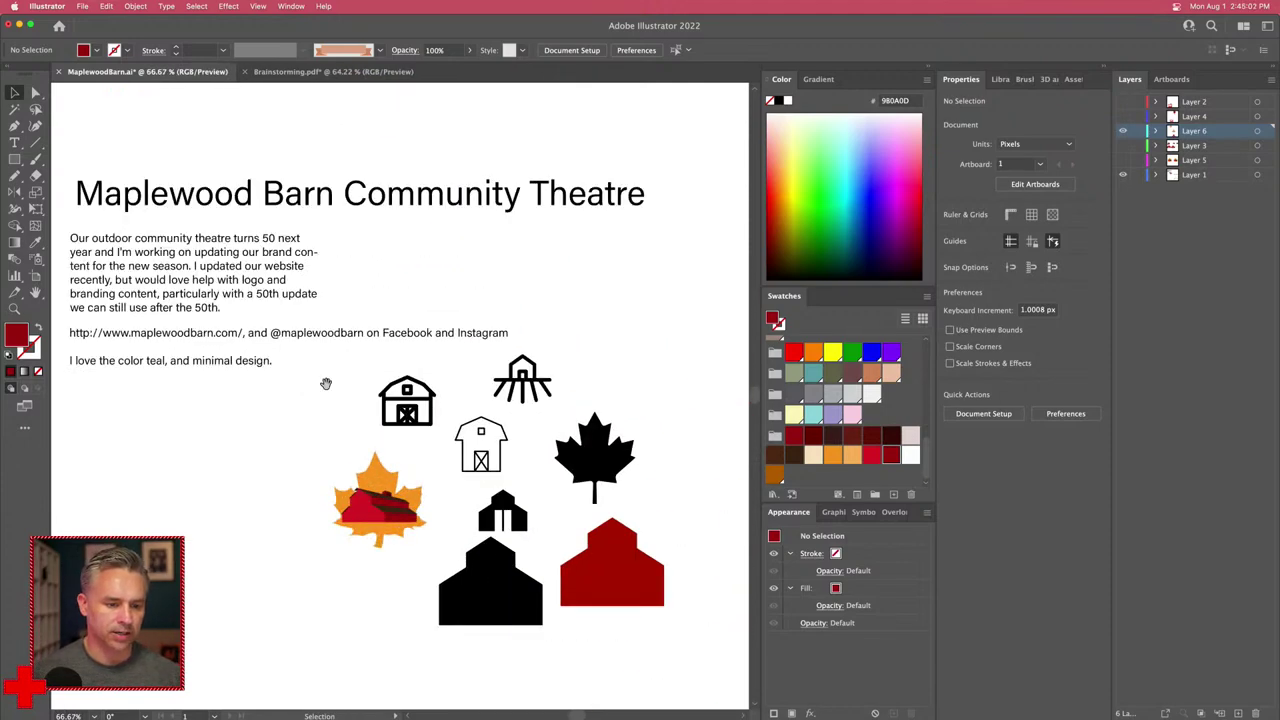
{"action": "left_click_drag", "start_coordinate": [227, 391], "coordinate": [262, 388]}
Step: Compare the badge lockup with the straight title against the arched barn variation below it
{"action": "scroll", "coordinate": [277, 400], "scroll_direction": "down", "scroll_amount": 5}
{"action": "scroll", "coordinate": [277, 400], "scroll_direction": "right", "scroll_amount": 10}
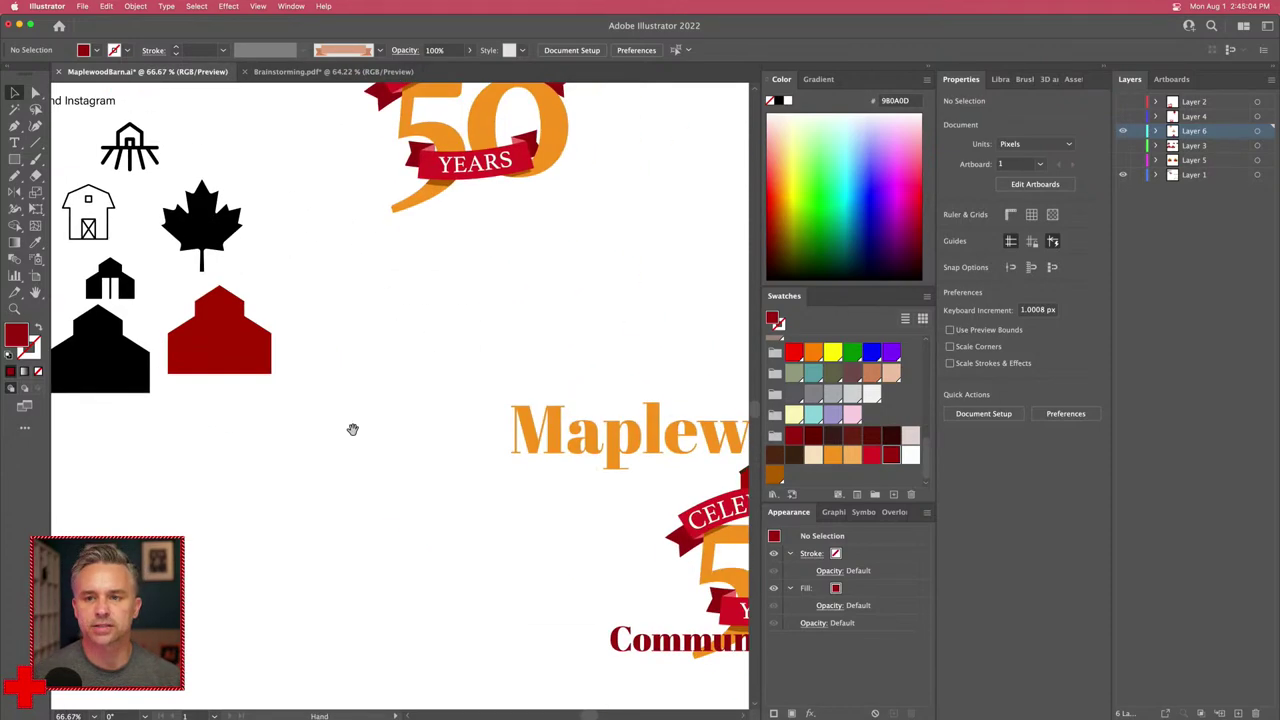
{"action": "scroll", "coordinate": [268, 407], "scroll_direction": "right", "scroll_amount": 8}
{"action": "scroll", "coordinate": [268, 407], "scroll_direction": "up", "scroll_amount": 2}
{"action": "scroll", "coordinate": [206, 449], "scroll_direction": "left", "scroll_amount": 4}
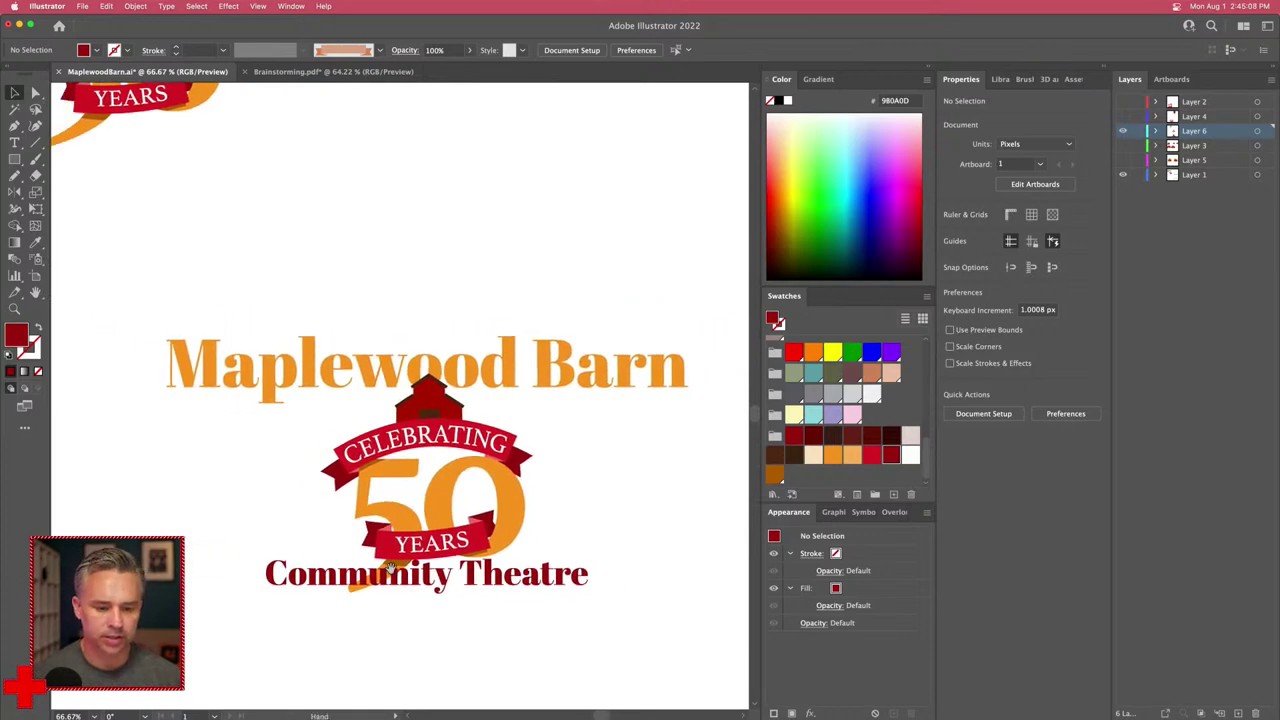
{"action": "scroll", "coordinate": [222, 299], "scroll_direction": "down", "scroll_amount": 10}
{"action": "scroll", "coordinate": [394, 282], "scroll_direction": "up", "scroll_amount": 1}
{"action": "scroll", "coordinate": [393, 282], "scroll_direction": "up", "scroll_amount": 2}
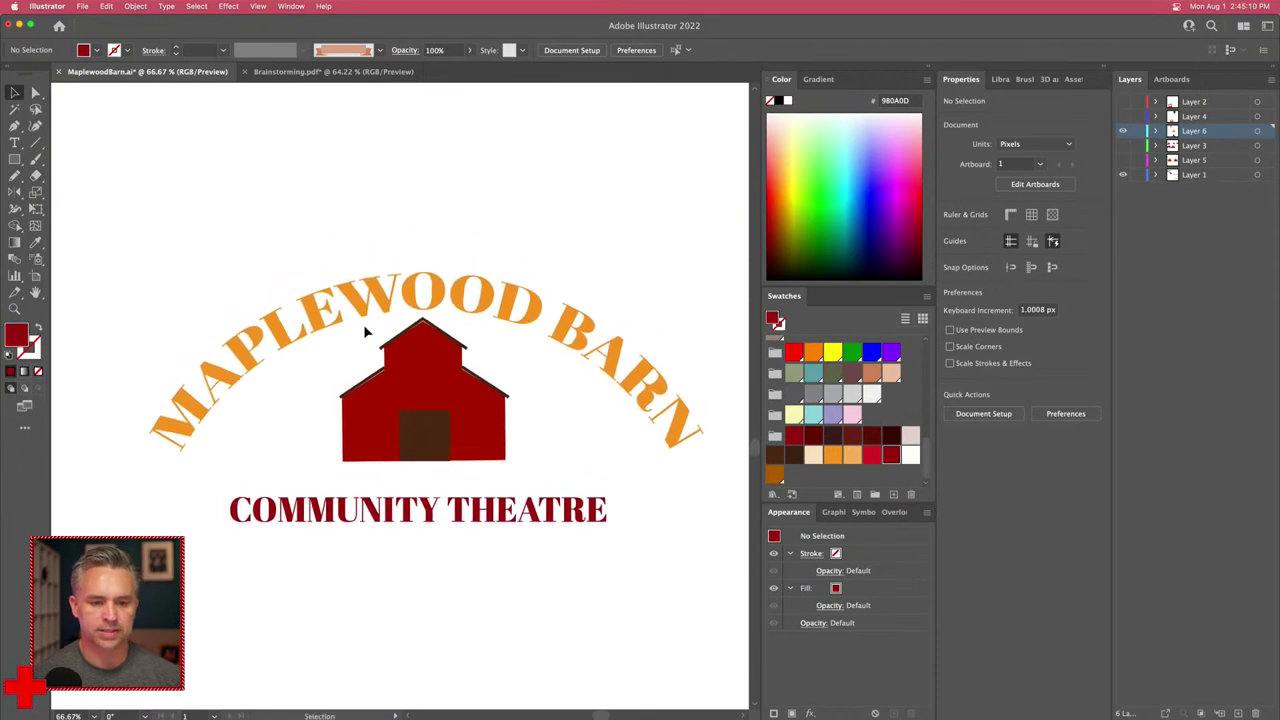
Step: Ungroup the enlarged barn and select its red wall shape for anchor-point editing
{"action": "key", "text": "super+equal"}
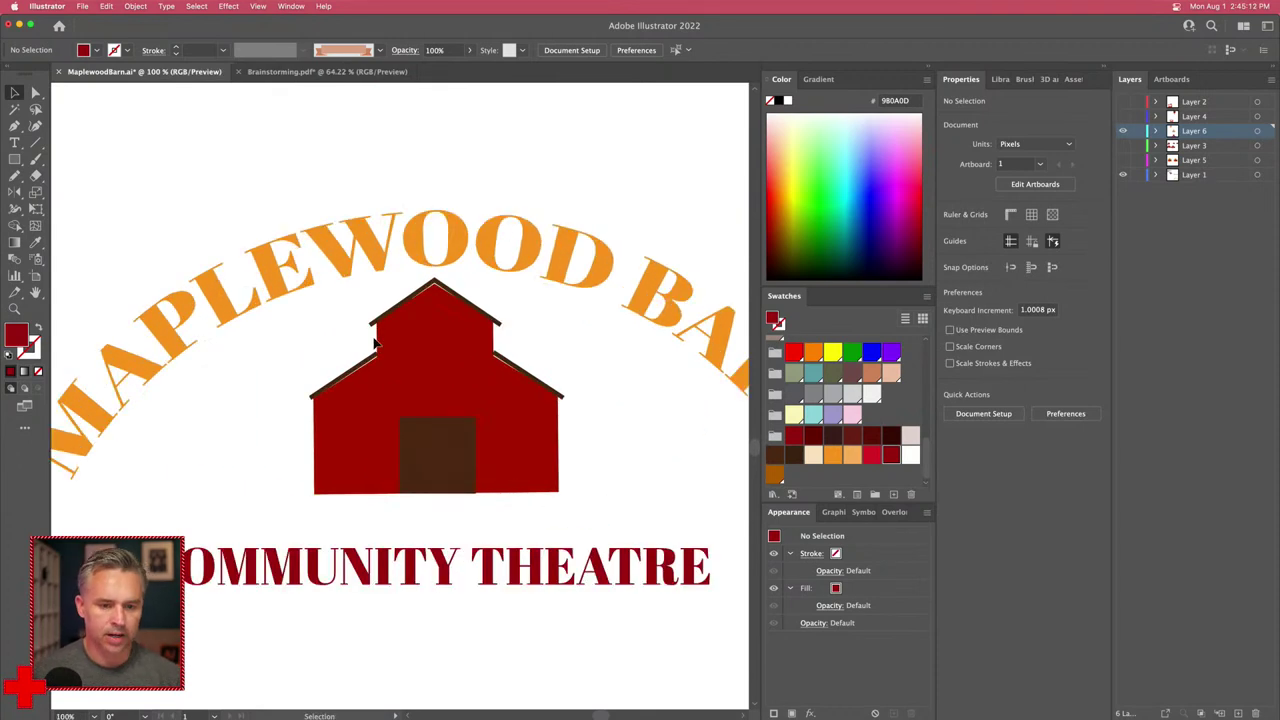
{"action": "left_click", "coordinate": [428, 327]}
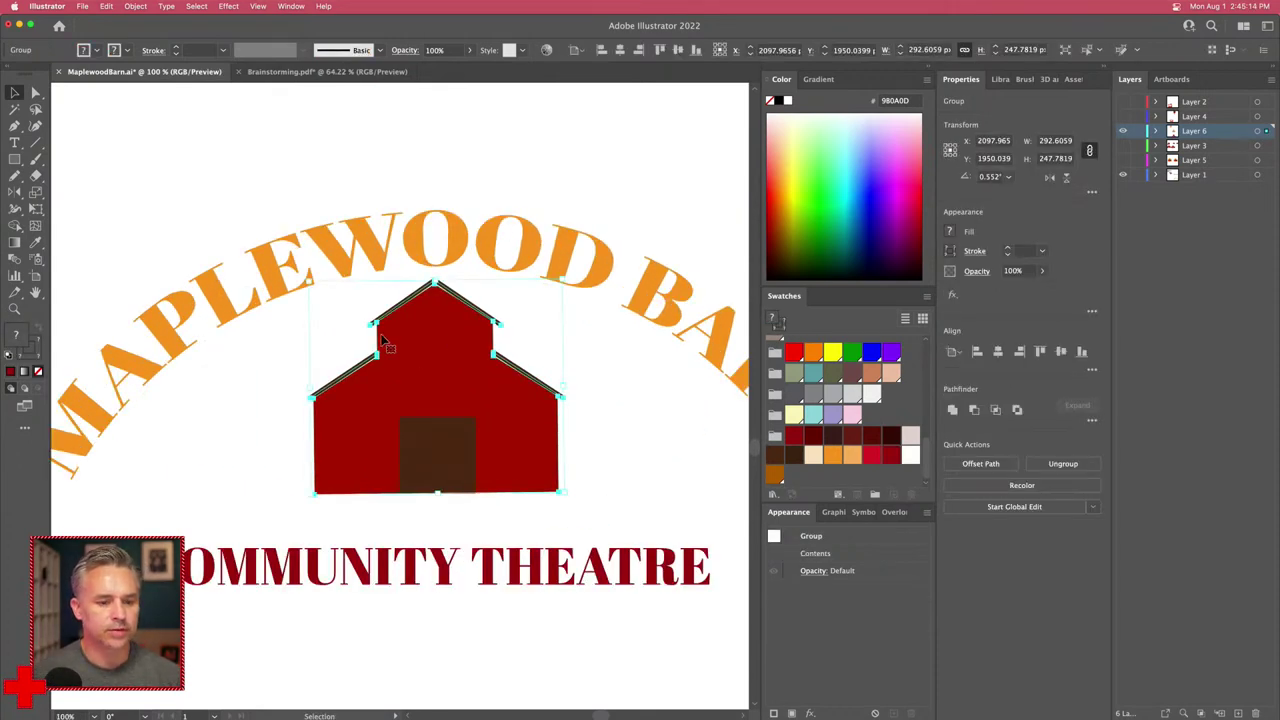
{"action": "right_click", "coordinate": [392, 339]}
{"action": "left_click", "coordinate": [414, 494]}
{"action": "key", "text": "a"}
{"action": "key", "text": "super+shift+a"}
{"action": "left_click", "coordinate": [428, 341]}
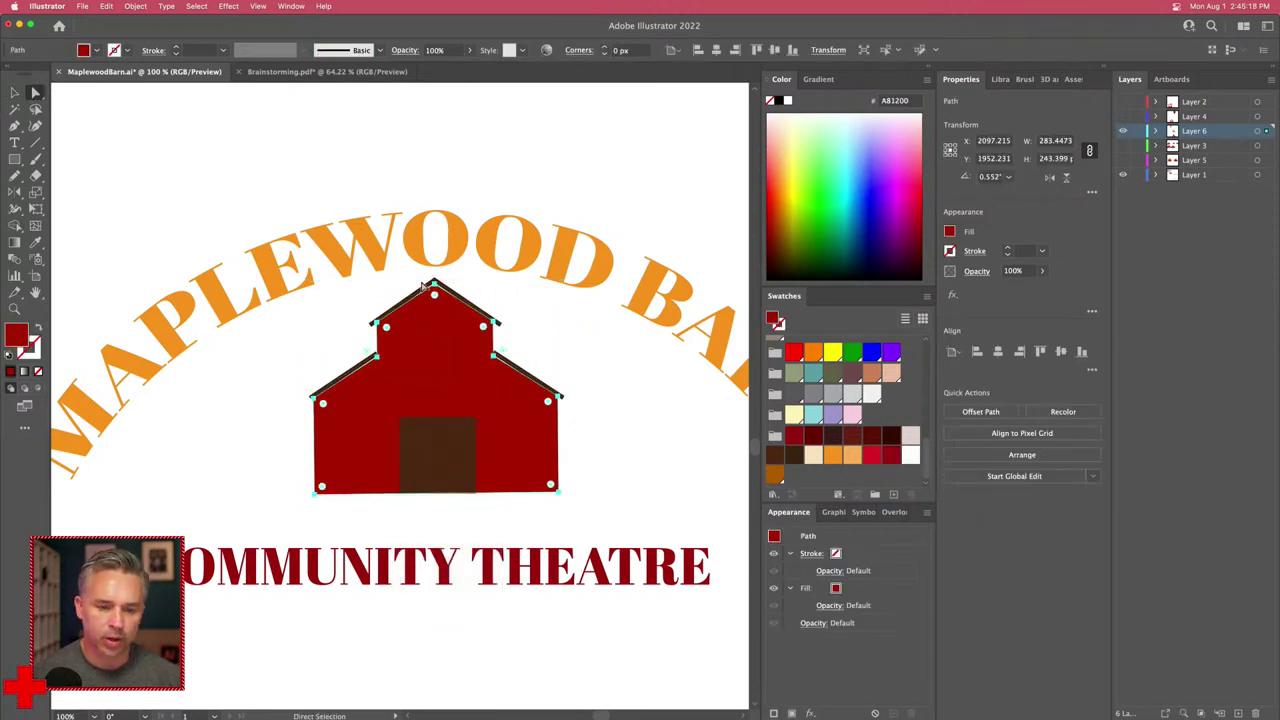
Step: Raise the red wall's peak anchor and left inner corner anchor to close the gaps under the roof lines
{"action": "left_click", "coordinate": [433, 287]}
{"action": "left_click", "coordinate": [433, 286]}
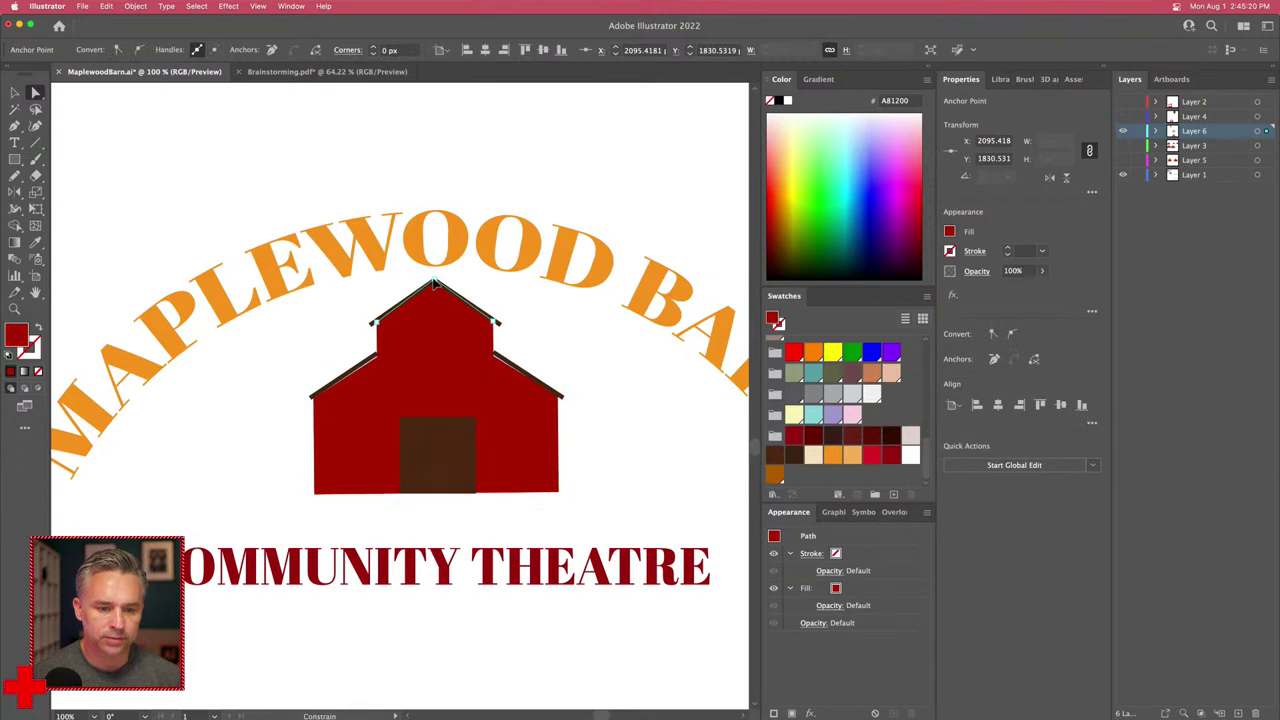
{"action": "left_click_drag", "start_coordinate": [433, 286], "coordinate": [433, 283]}
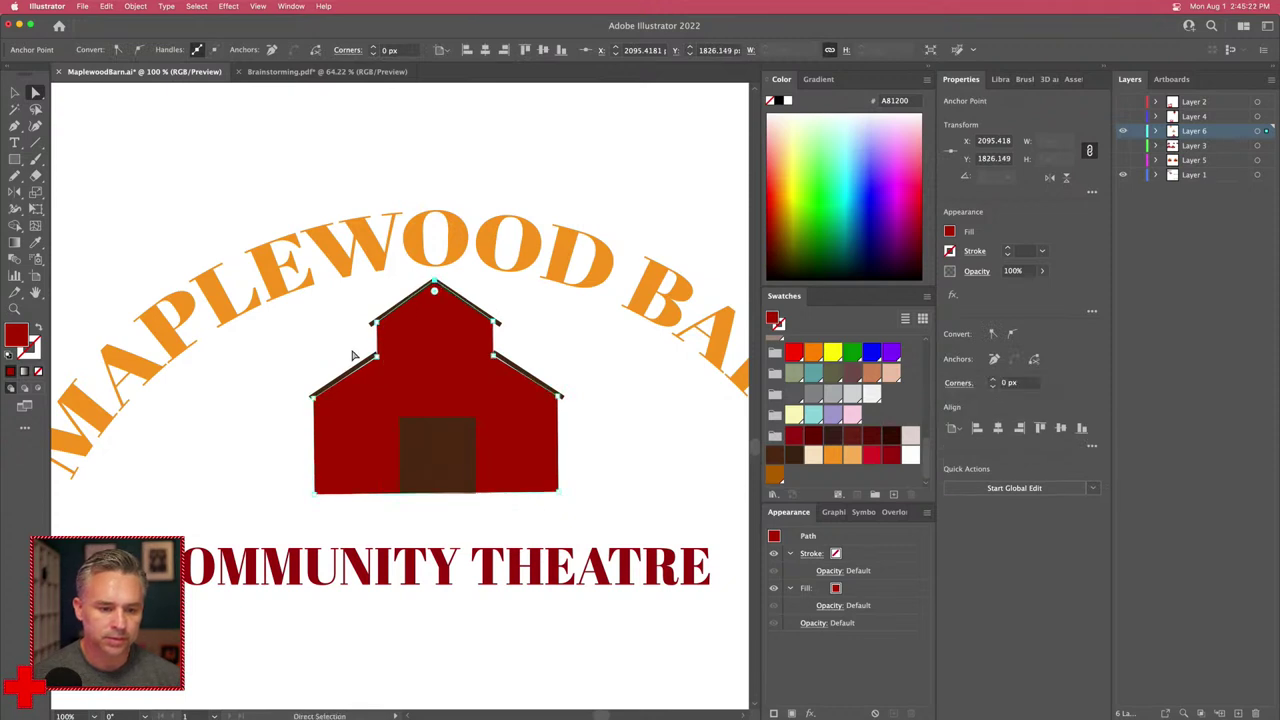
{"action": "left_click_drag", "start_coordinate": [378, 352], "coordinate": [378, 349]}
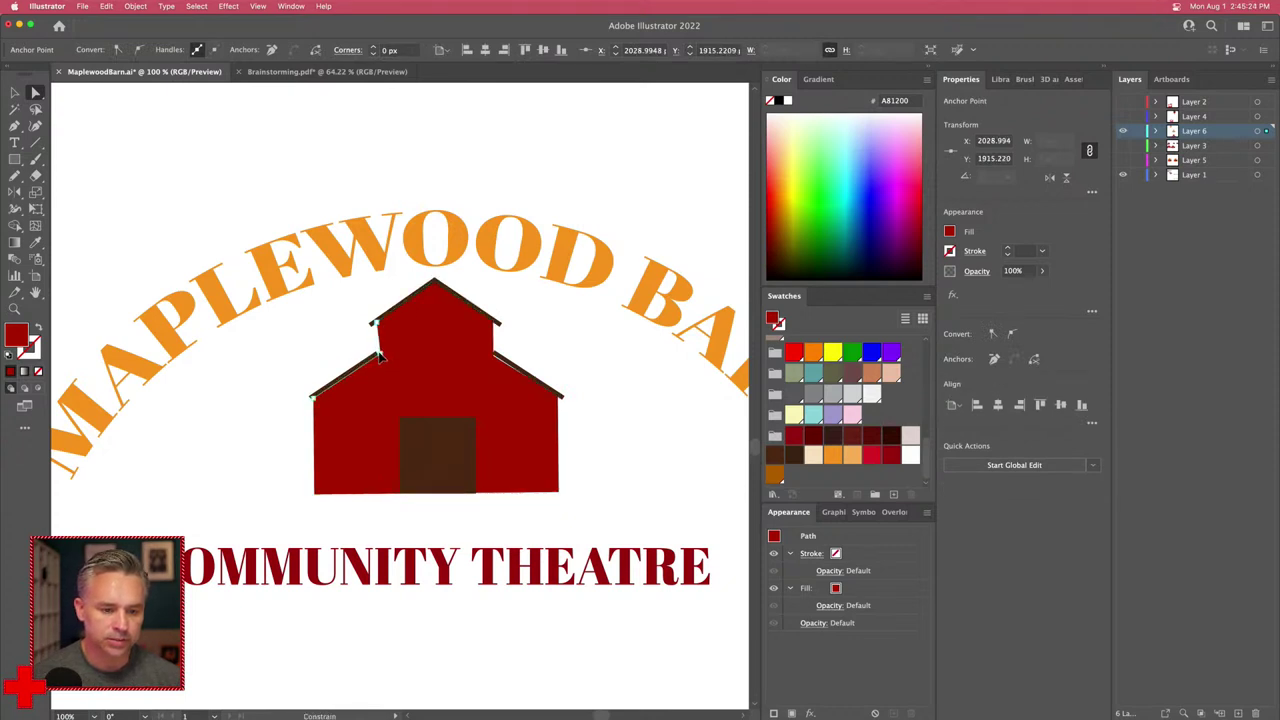
Step: Raise the red wall's right inner corner anchor to about Y 1908 px, closing the gap under the lower right roof line
{"action": "left_click", "coordinate": [473, 358]}
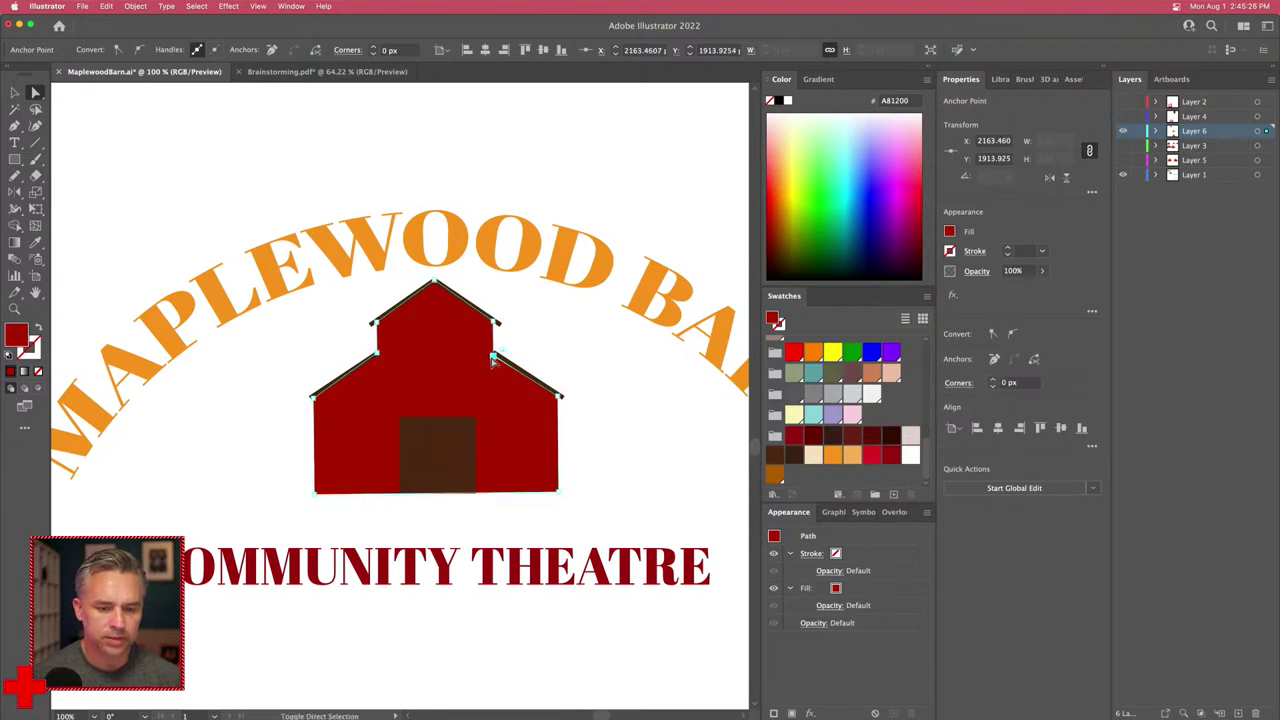
{"action": "key", "text": "super+shift+a"}
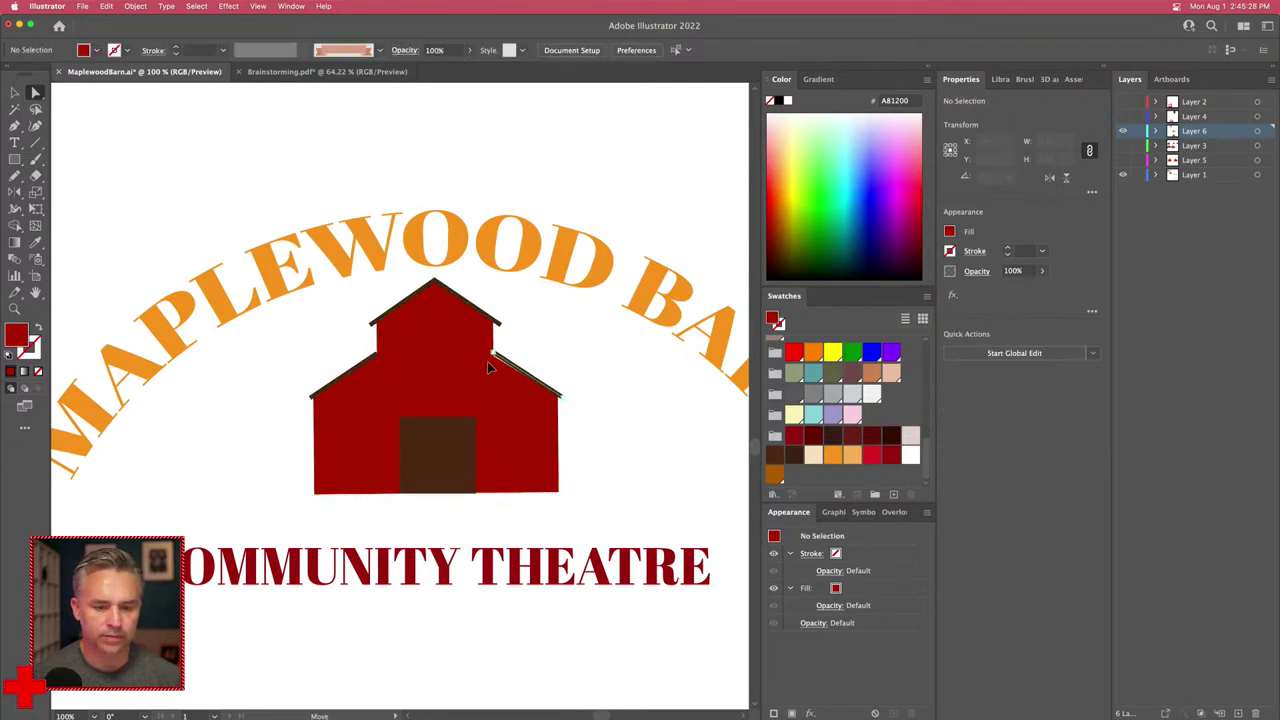
{"action": "left_click", "coordinate": [490, 358]}
{"action": "key", "text": "super+equal"}
{"action": "key", "text": "super+equal"}
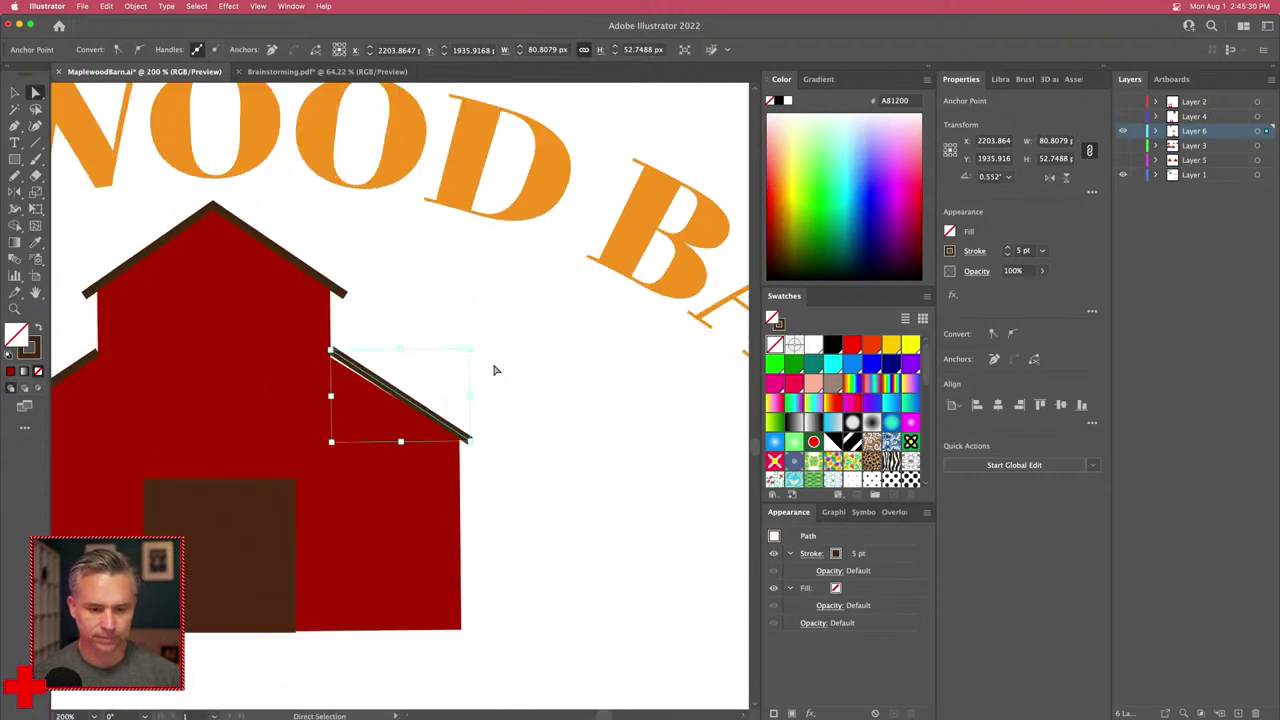
{"action": "left_click", "coordinate": [338, 380]}
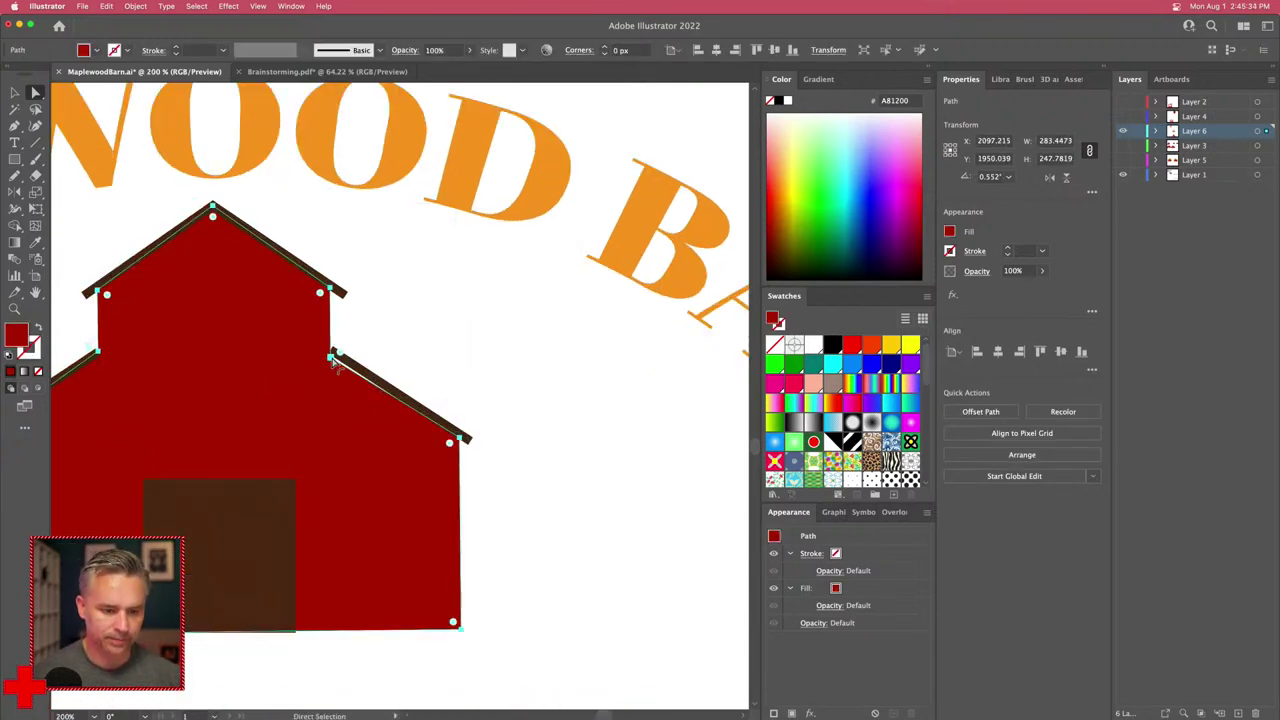
{"action": "left_click", "coordinate": [394, 334]}
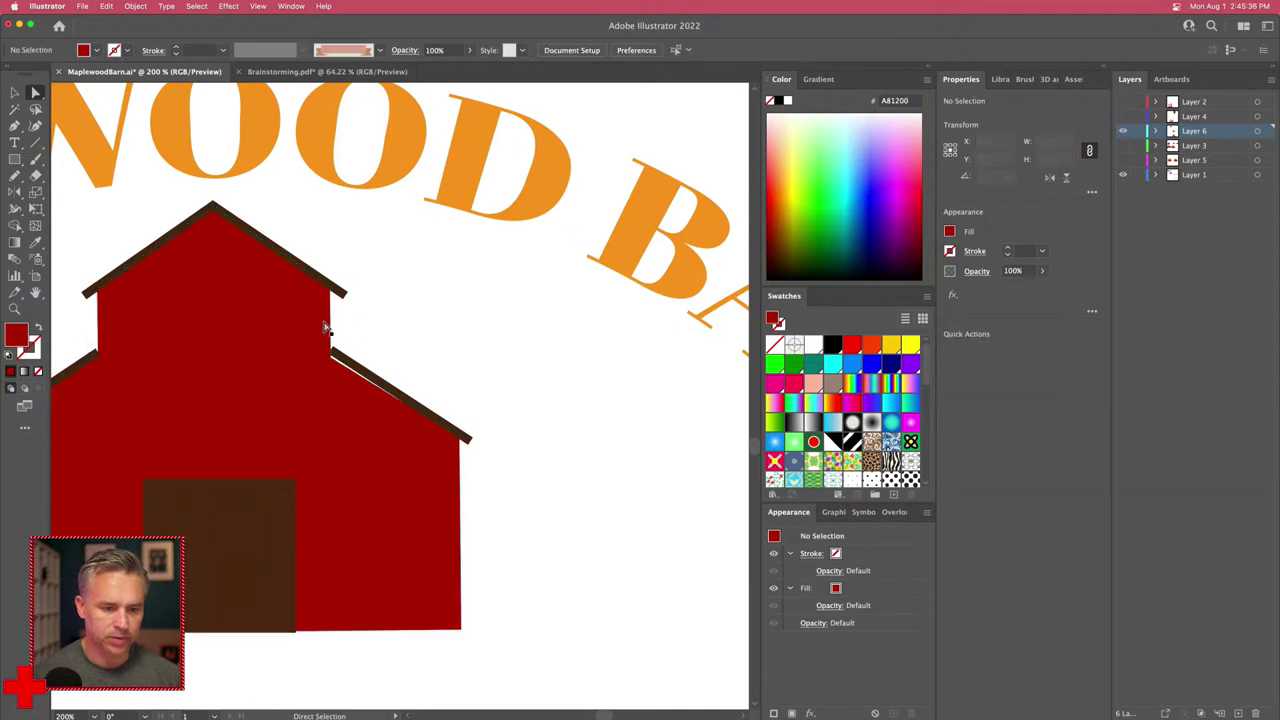
{"action": "left_click", "coordinate": [330, 340]}
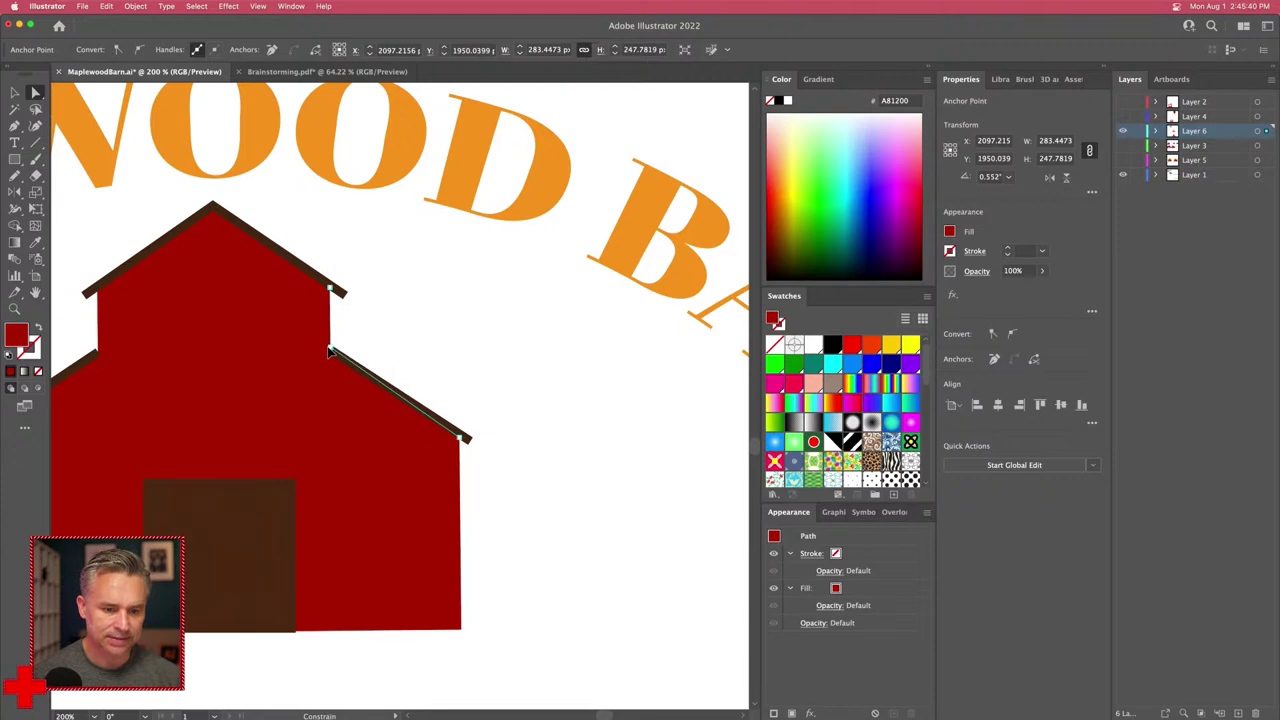
{"action": "key", "text": "v"}
{"action": "scroll", "coordinate": [330, 234], "scroll_direction": "left", "scroll_amount": 5}
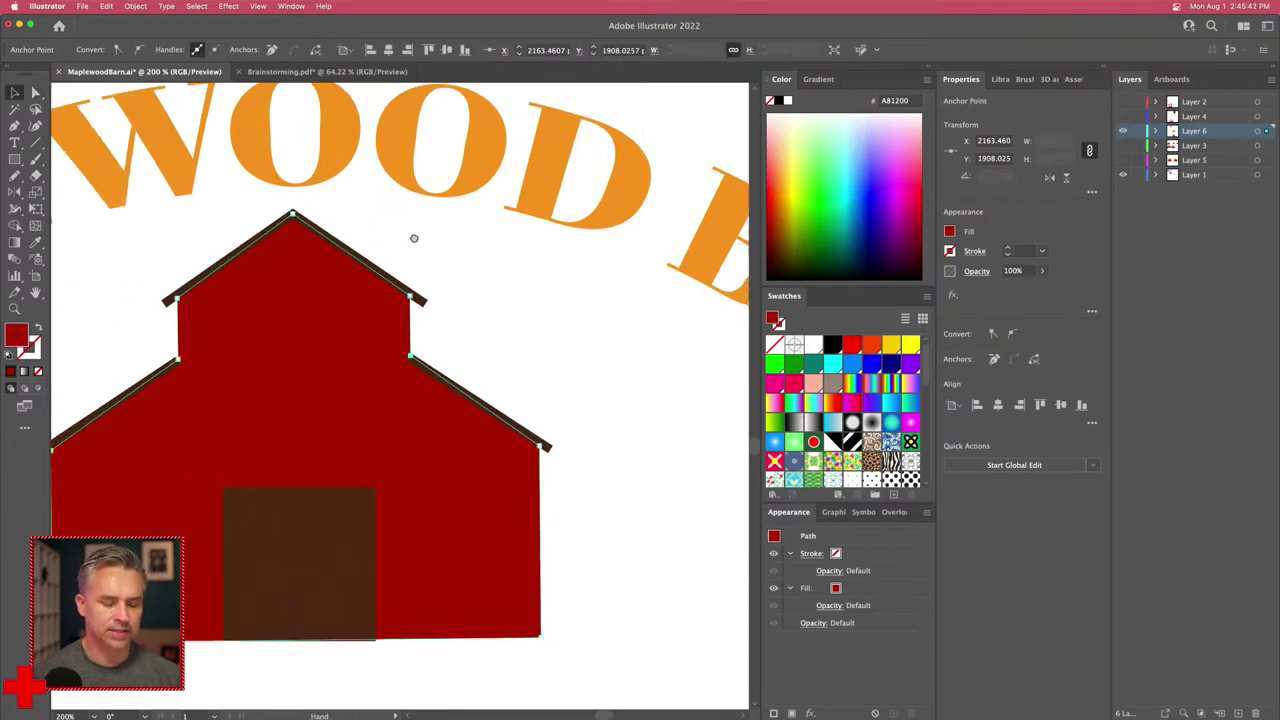
{"action": "key", "text": "super+minus"}
{"action": "key", "text": "super+minus"}
{"action": "key", "text": "super+minus"}
{"action": "scroll", "coordinate": [334, 251], "scroll_direction": "up", "scroll_amount": 3}
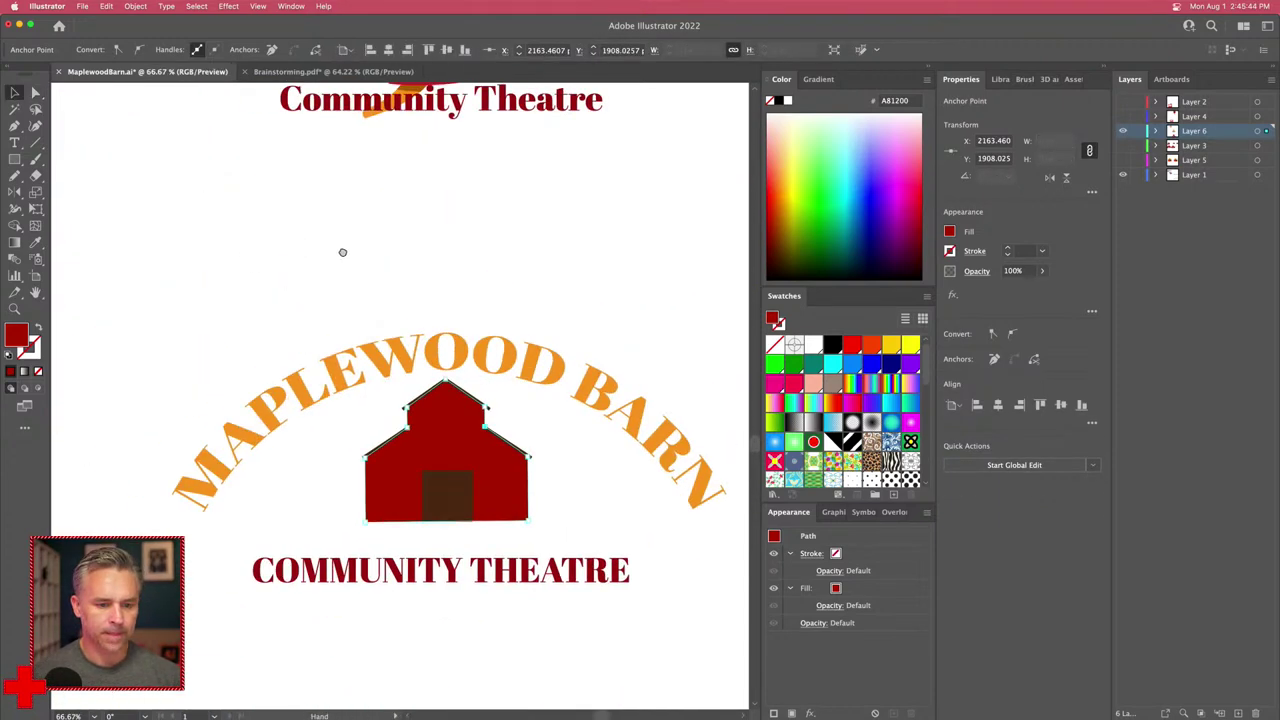
Step: Edit the contents of the arched MAPLEWOOD BARN envelope and recolor its text from orange to the teal green swatch
{"action": "left_click", "coordinate": [329, 366]}
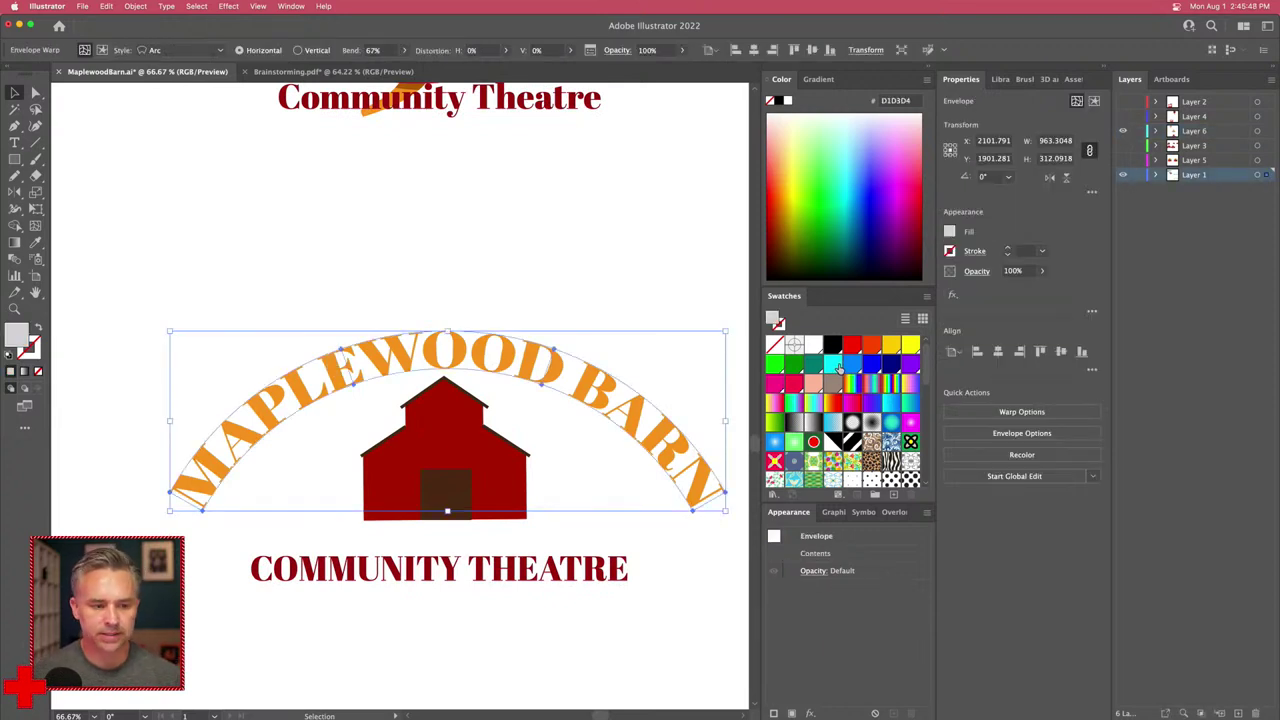
{"action": "double_click", "coordinate": [378, 364]}
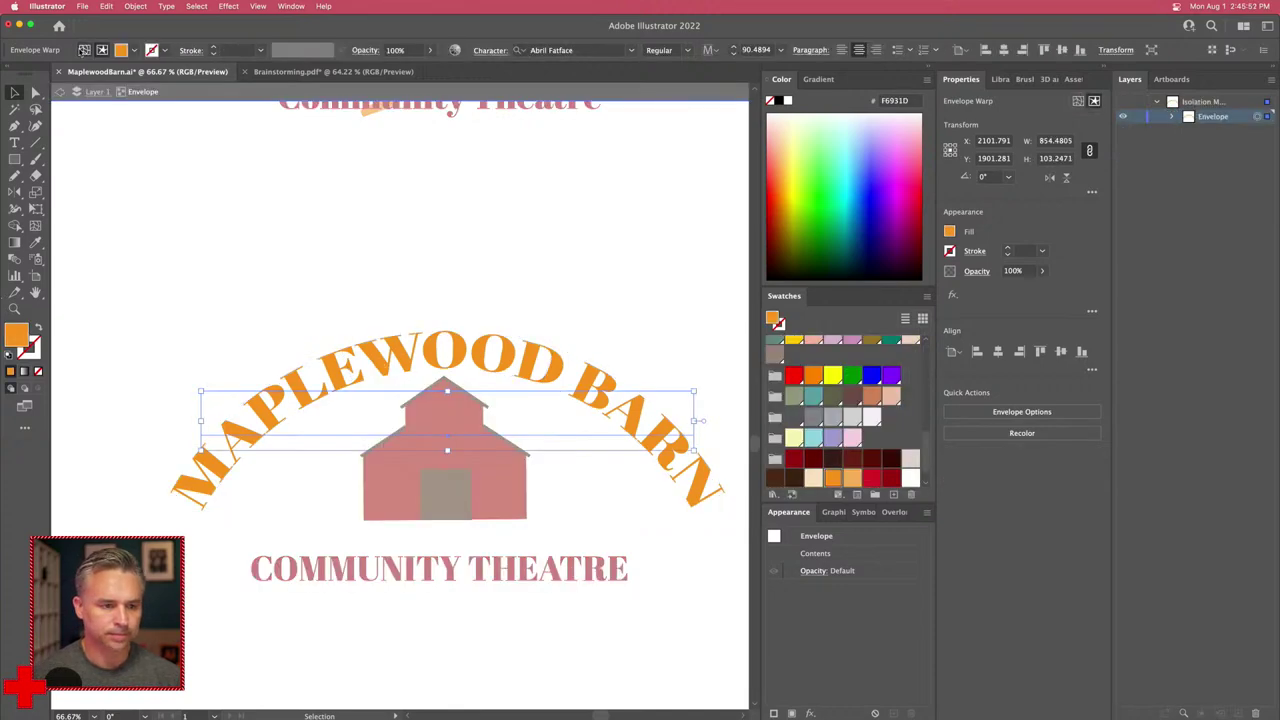
{"action": "double_click", "coordinate": [210, 202]}
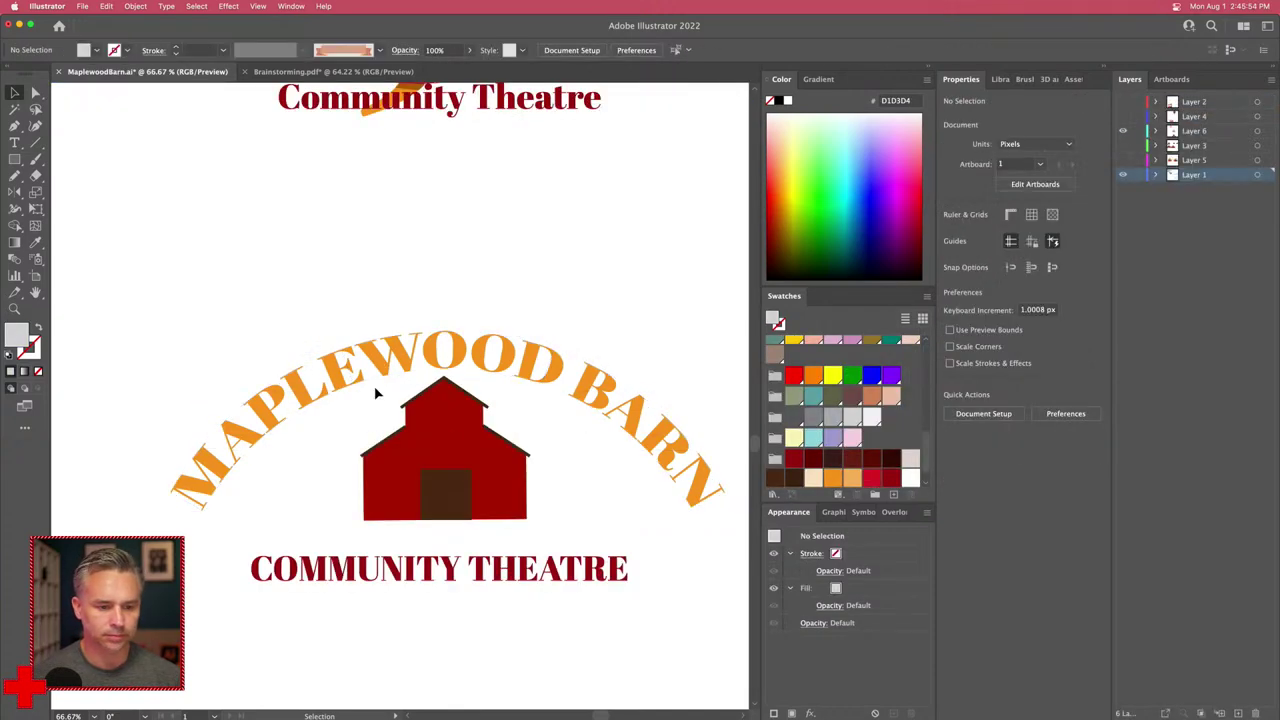
{"action": "left_click", "coordinate": [102, 49]}
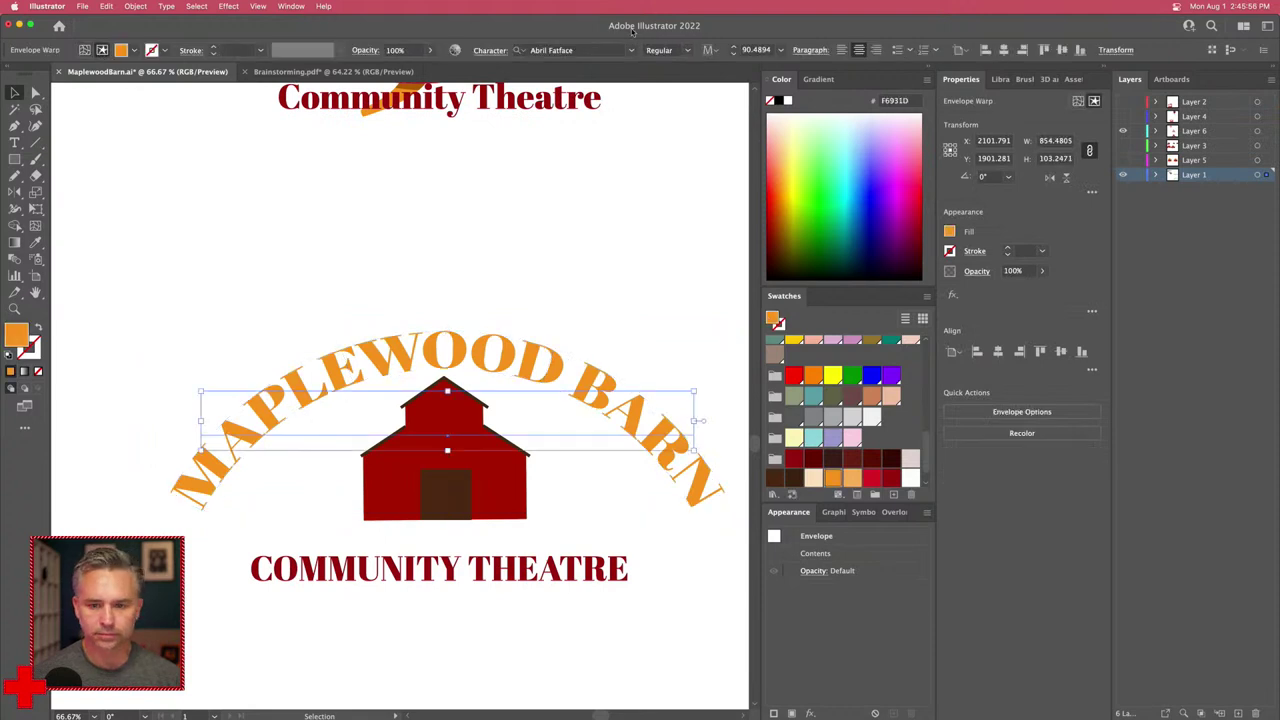
{"action": "left_click", "coordinate": [886, 343]}
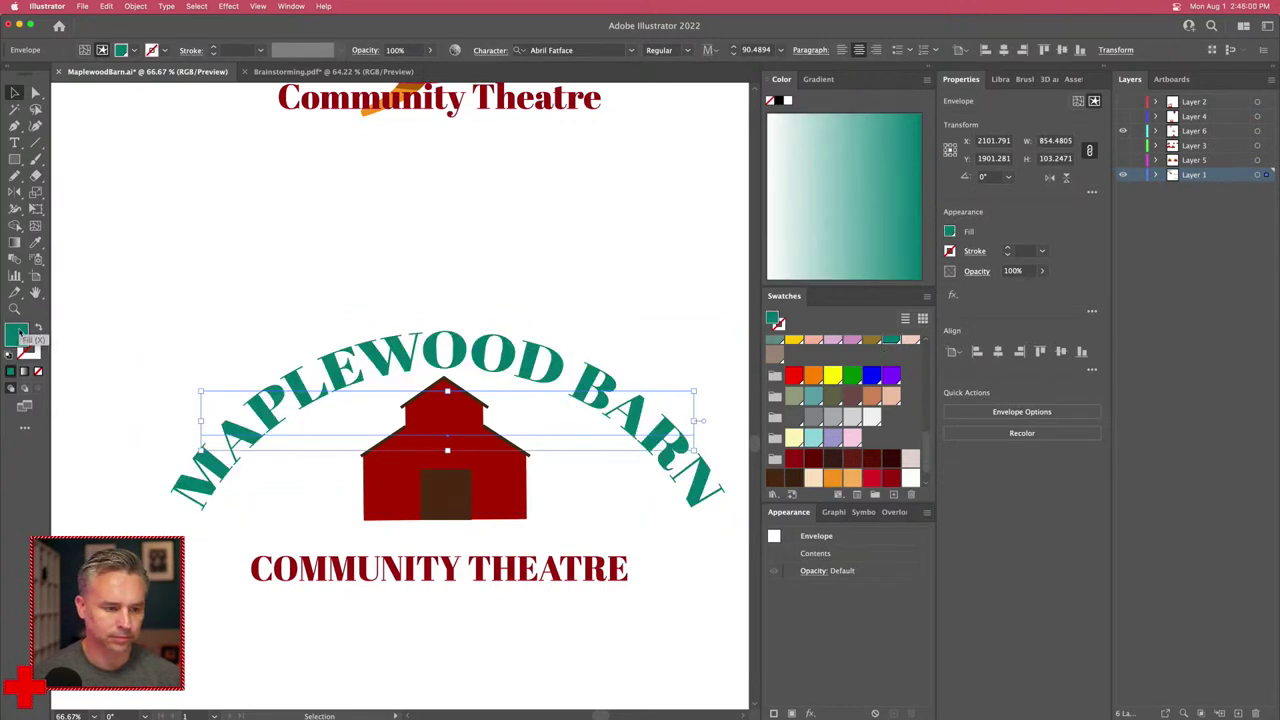
{"action": "left_click", "coordinate": [226, 318]}
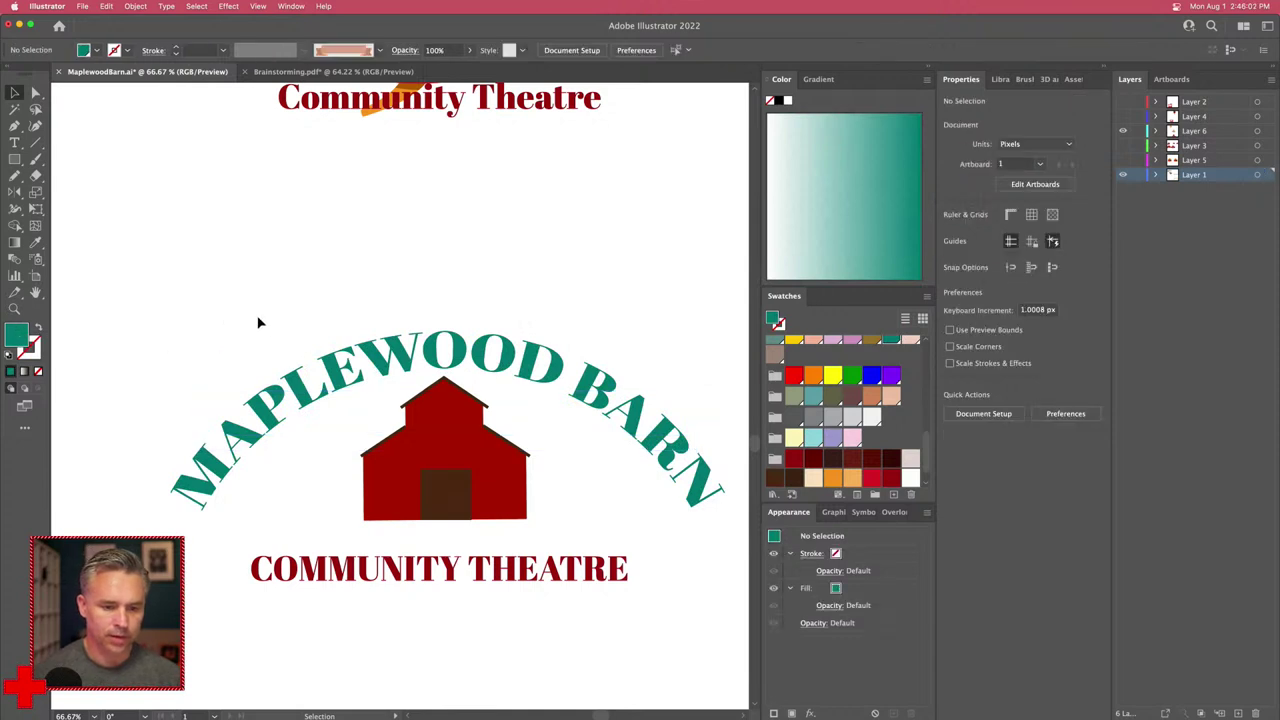
Step: Release the MAPLEWOOD BARN arc warp, discarding its leftover envelope shape, and place the straight title directly above the barn
{"action": "left_click", "coordinate": [343, 575]}
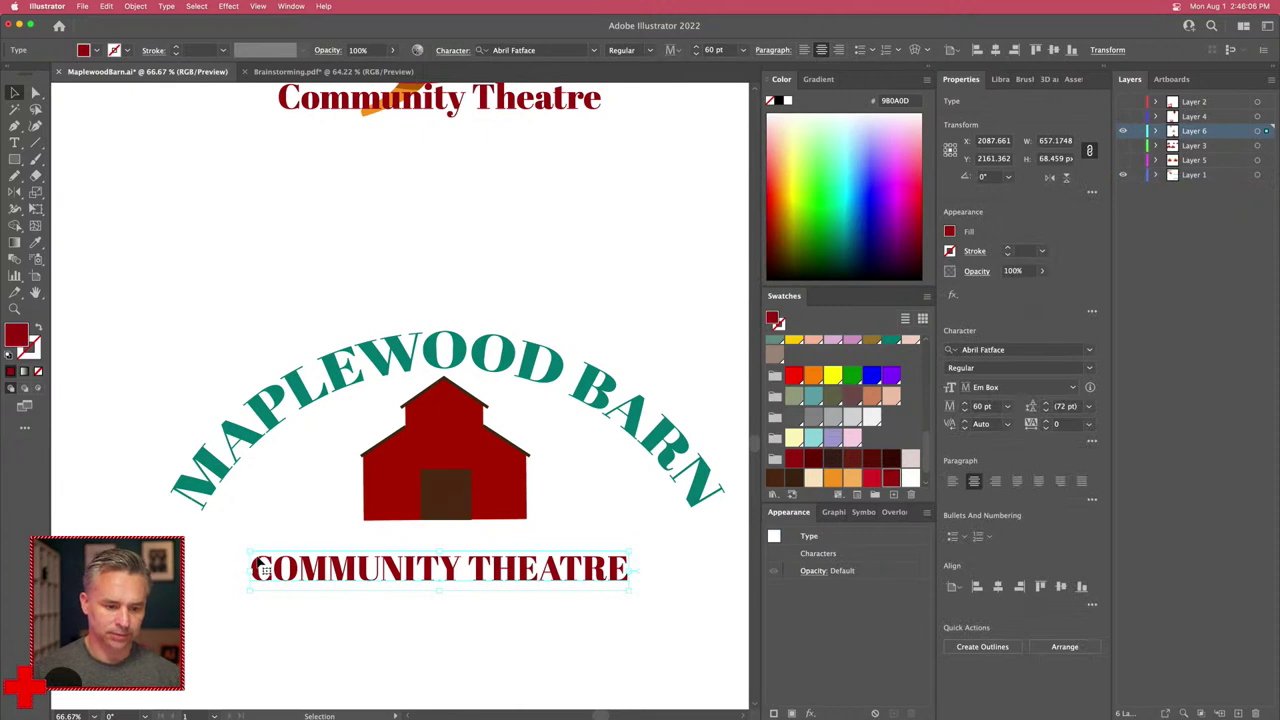
{"action": "left_click", "coordinate": [375, 365]}
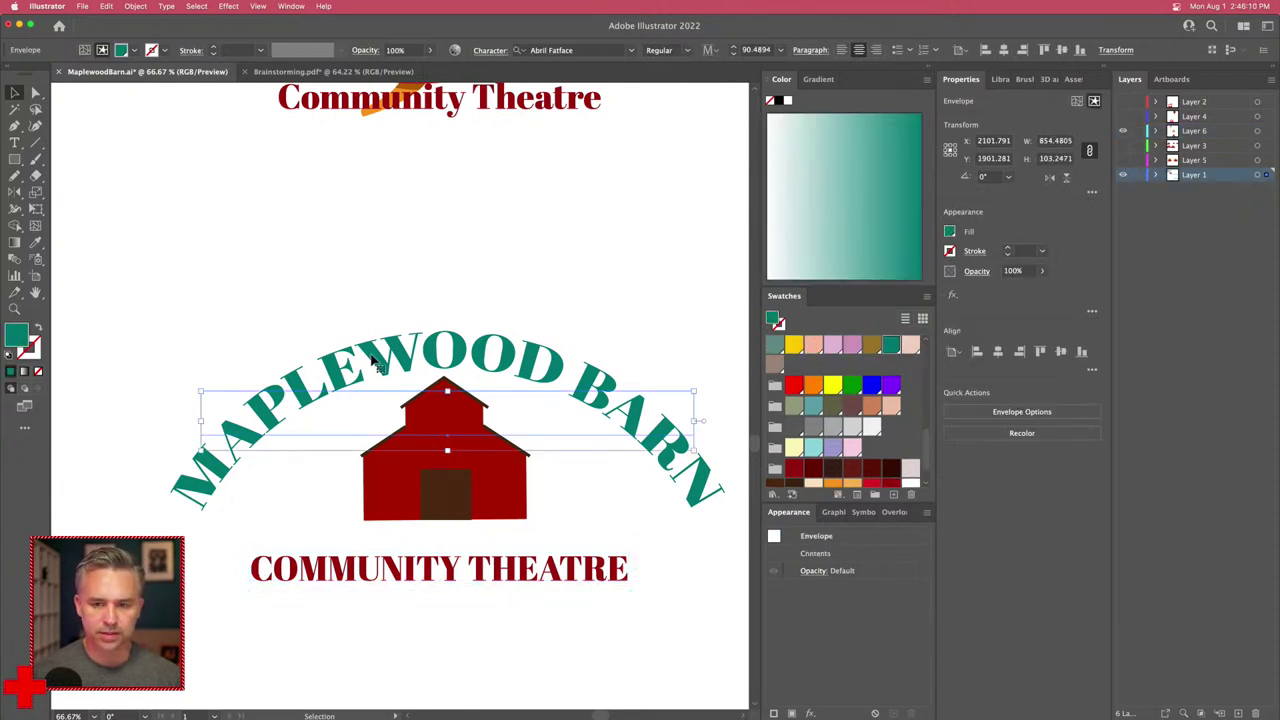
{"action": "left_click", "coordinate": [130, 7]}
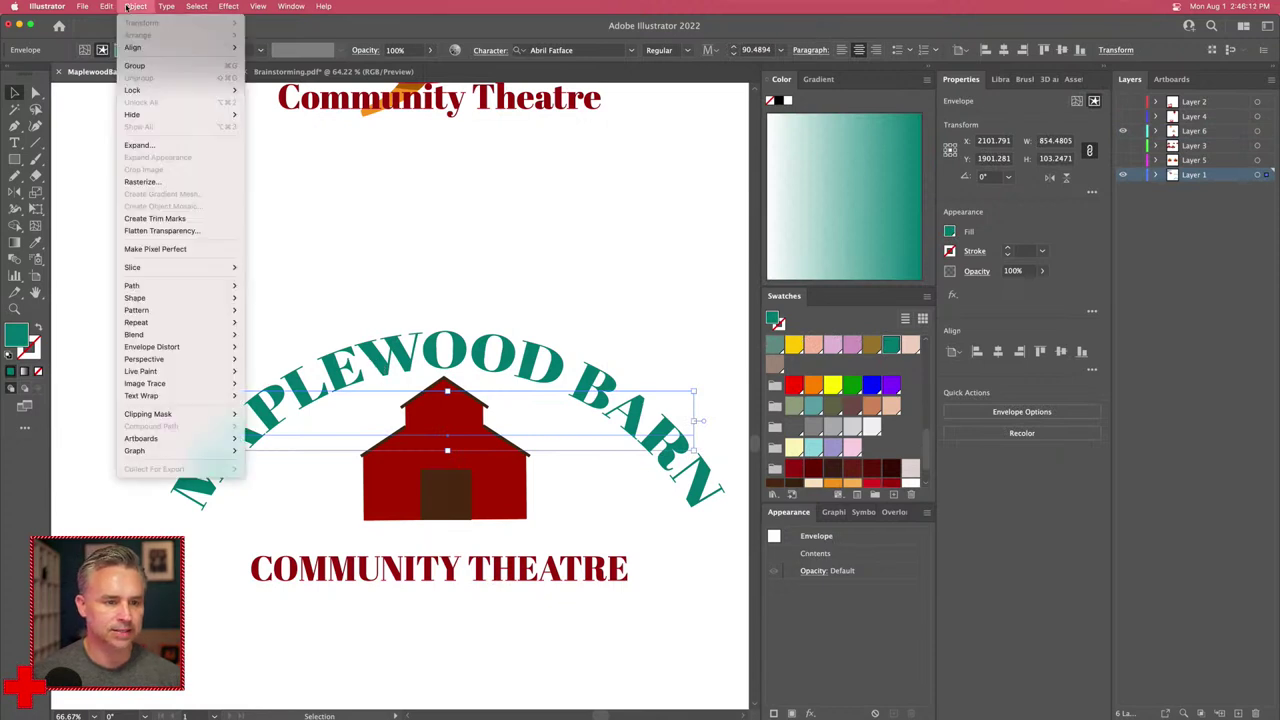
{"action": "mouse_move", "coordinate": [183, 322]}
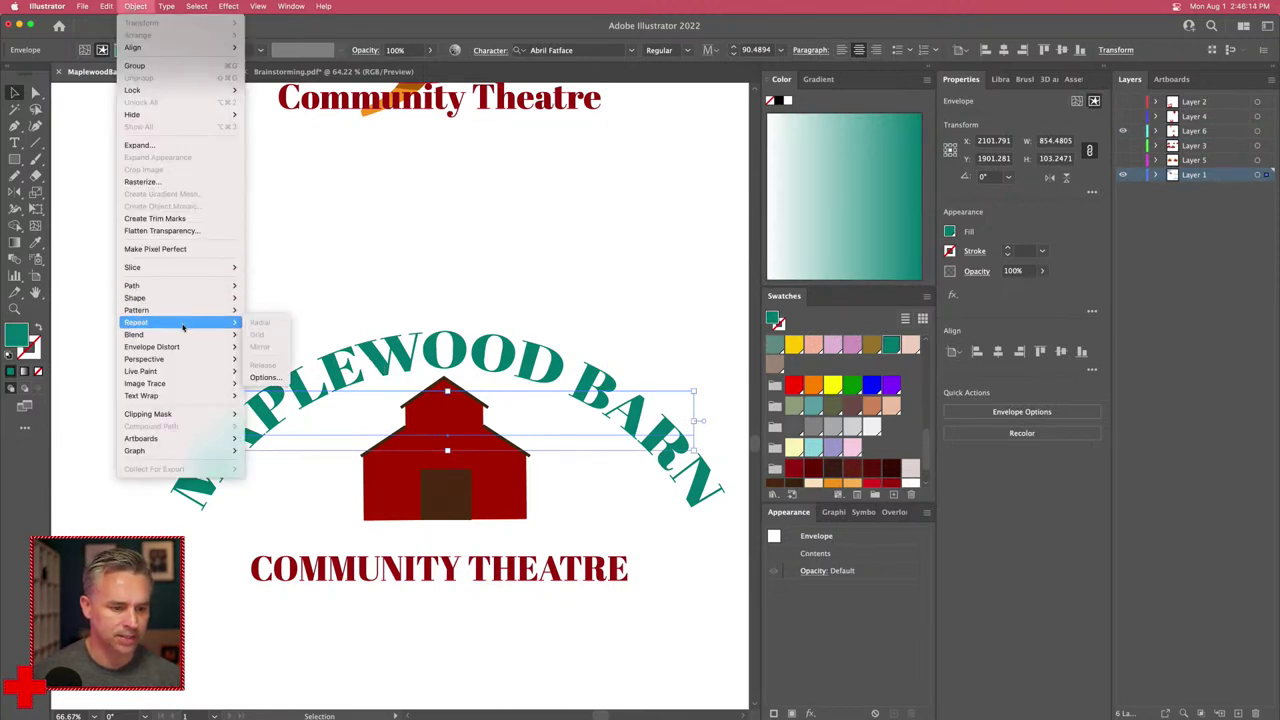
{"action": "mouse_move", "coordinate": [183, 346]}
{"action": "left_click", "coordinate": [262, 383]}
{"action": "left_click", "coordinate": [277, 249]}
{"action": "left_click", "coordinate": [305, 356]}
{"action": "key", "text": "Delete"}
{"action": "left_click_drag", "start_coordinate": [316, 424], "coordinate": [310, 347]}
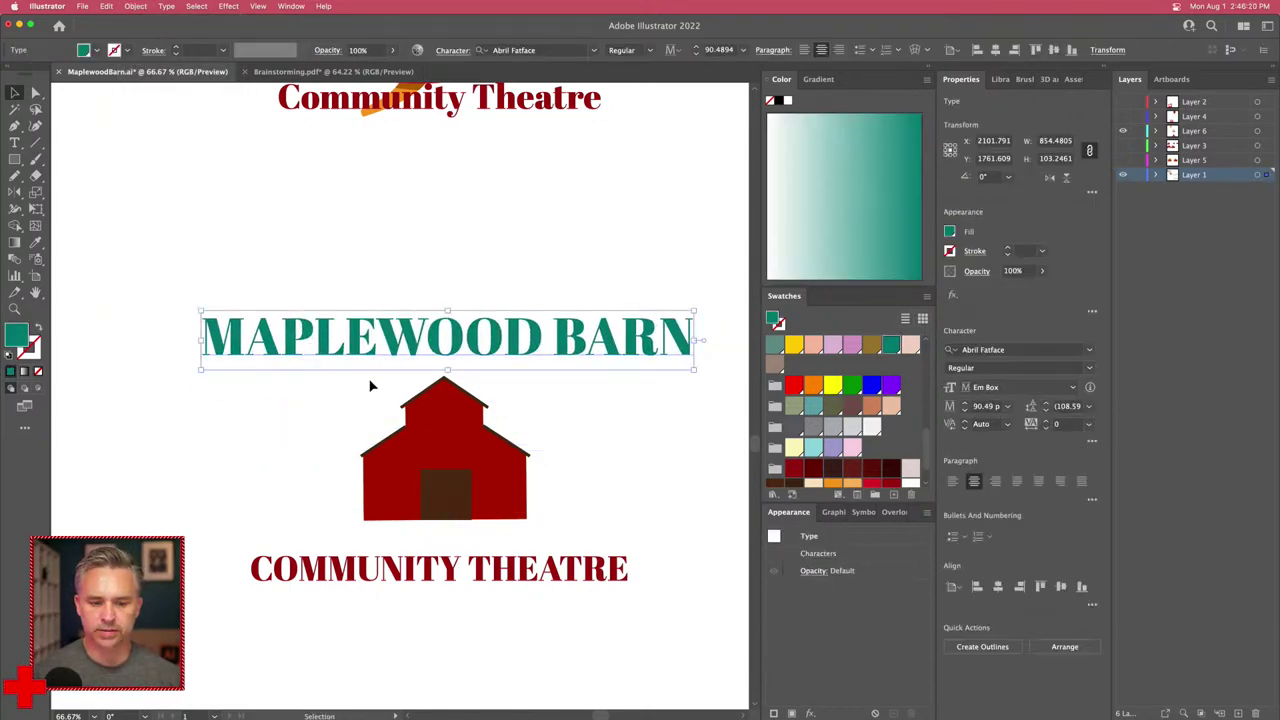
Step: Filter the fonts to sans serif and set both MAPLEWOOD BARN and COMMUNITY THEATRE in Acumin Pro
{"action": "left_click", "coordinate": [590, 572], "text": "shift"}
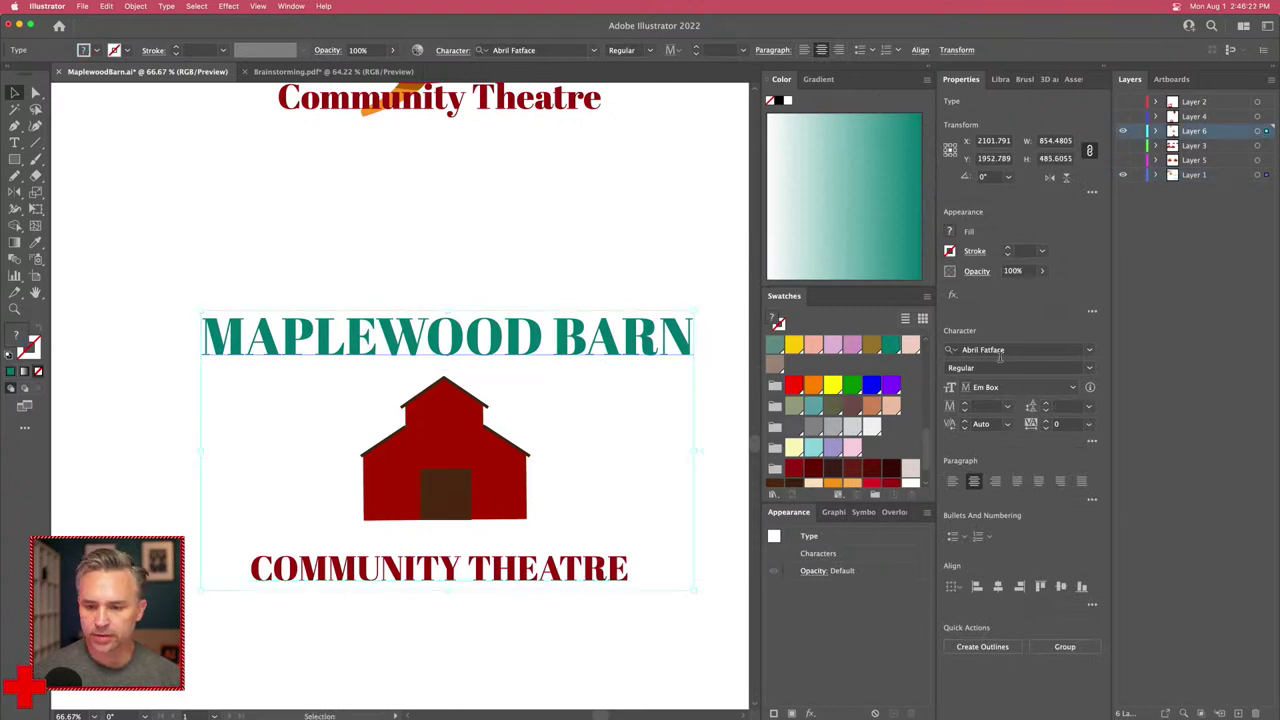
{"action": "left_click", "coordinate": [1089, 349]}
{"action": "left_click", "coordinate": [978, 395]}
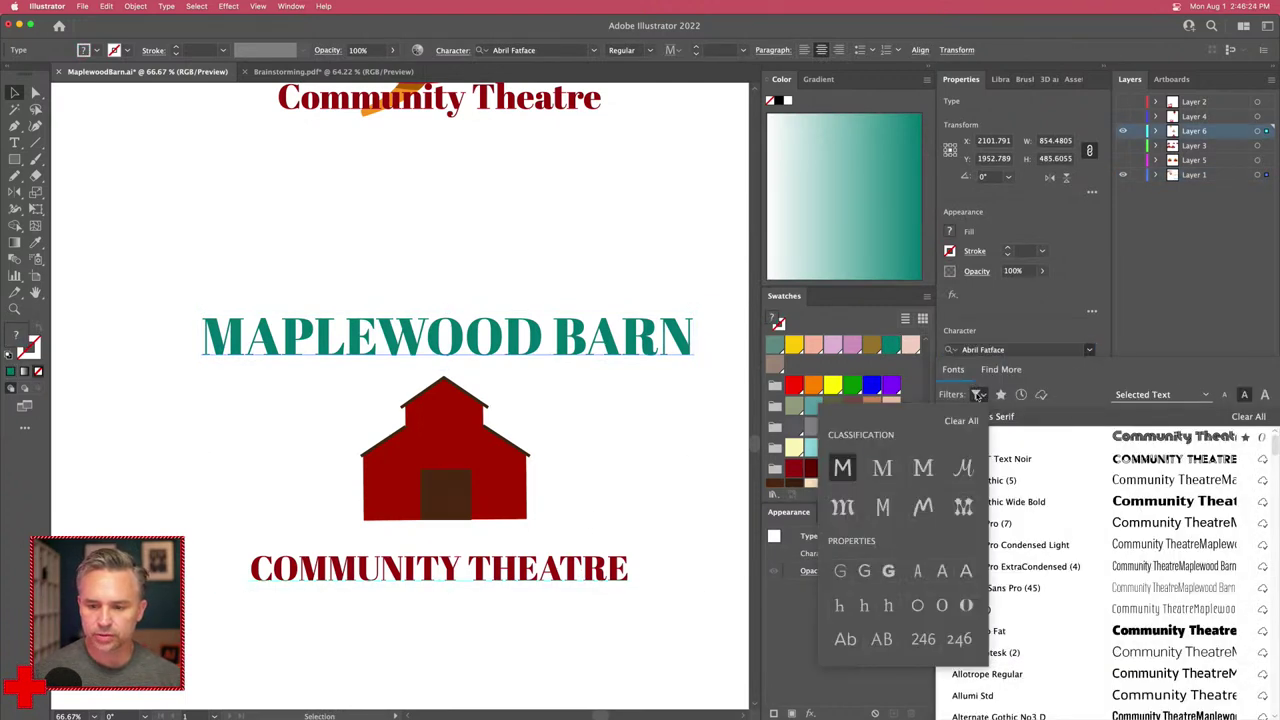
{"action": "left_click", "coordinate": [838, 466]}
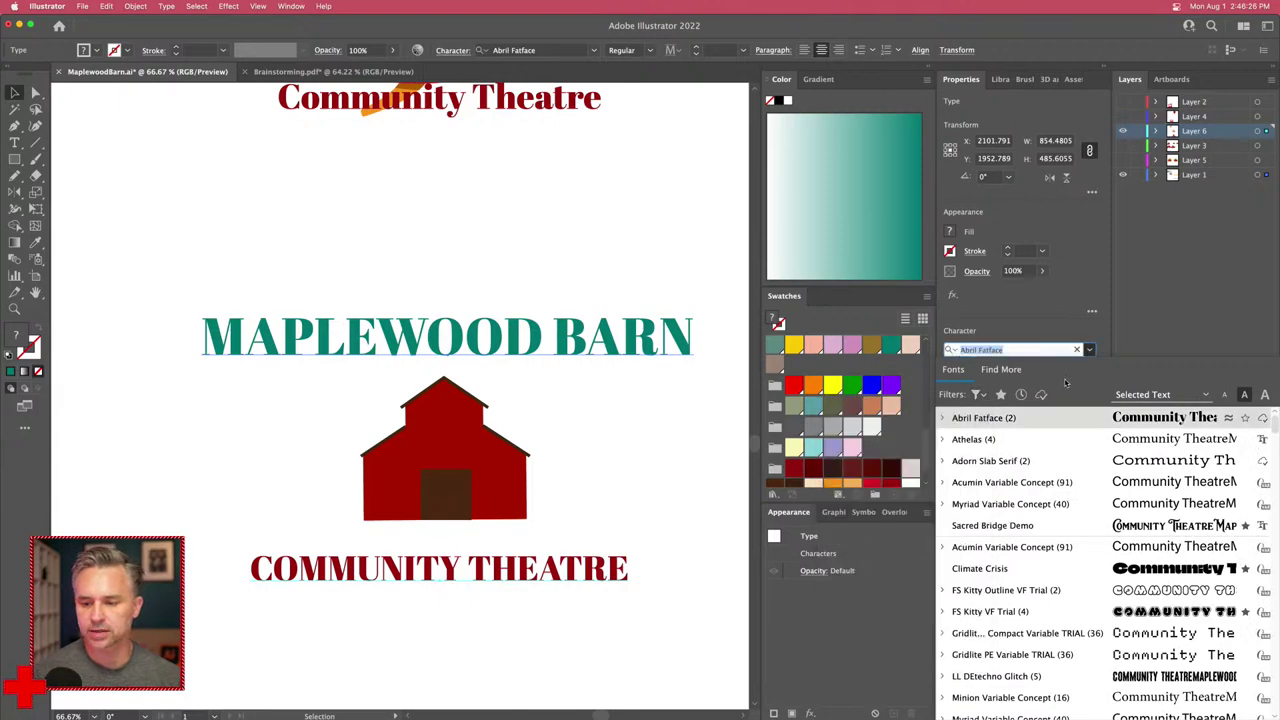
{"action": "left_click", "coordinate": [978, 395]}
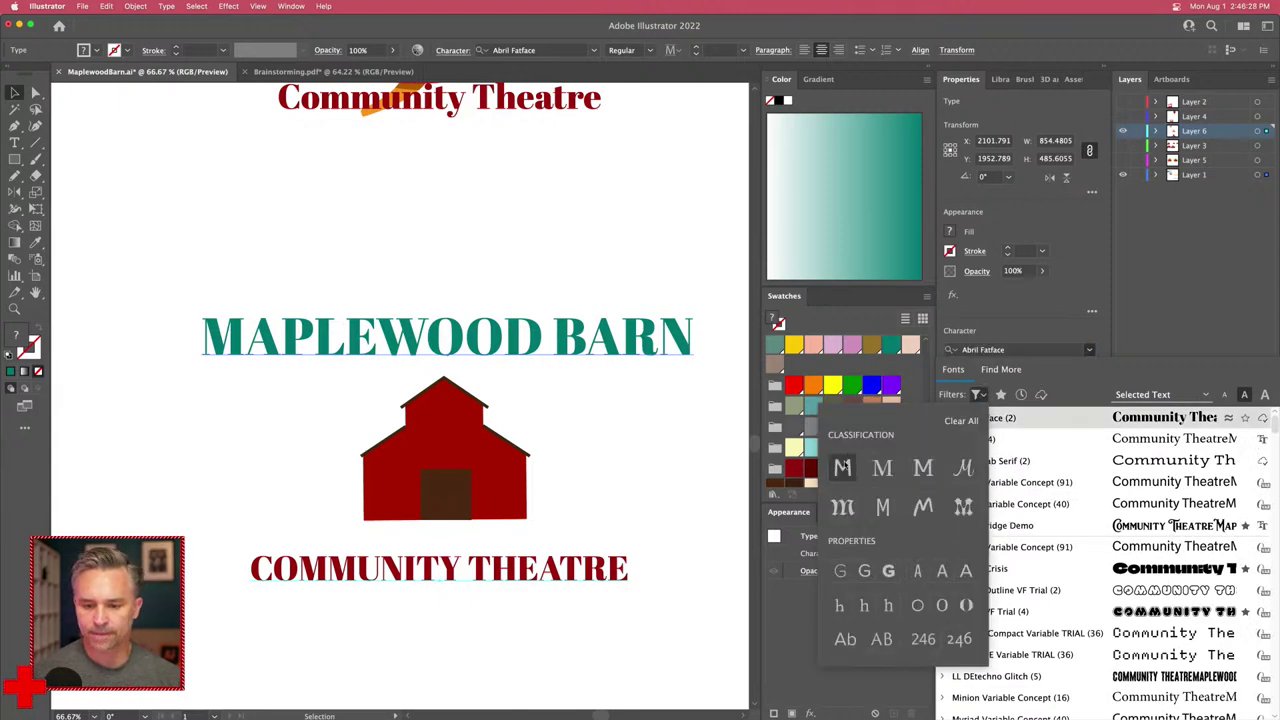
{"action": "left_click", "coordinate": [845, 460]}
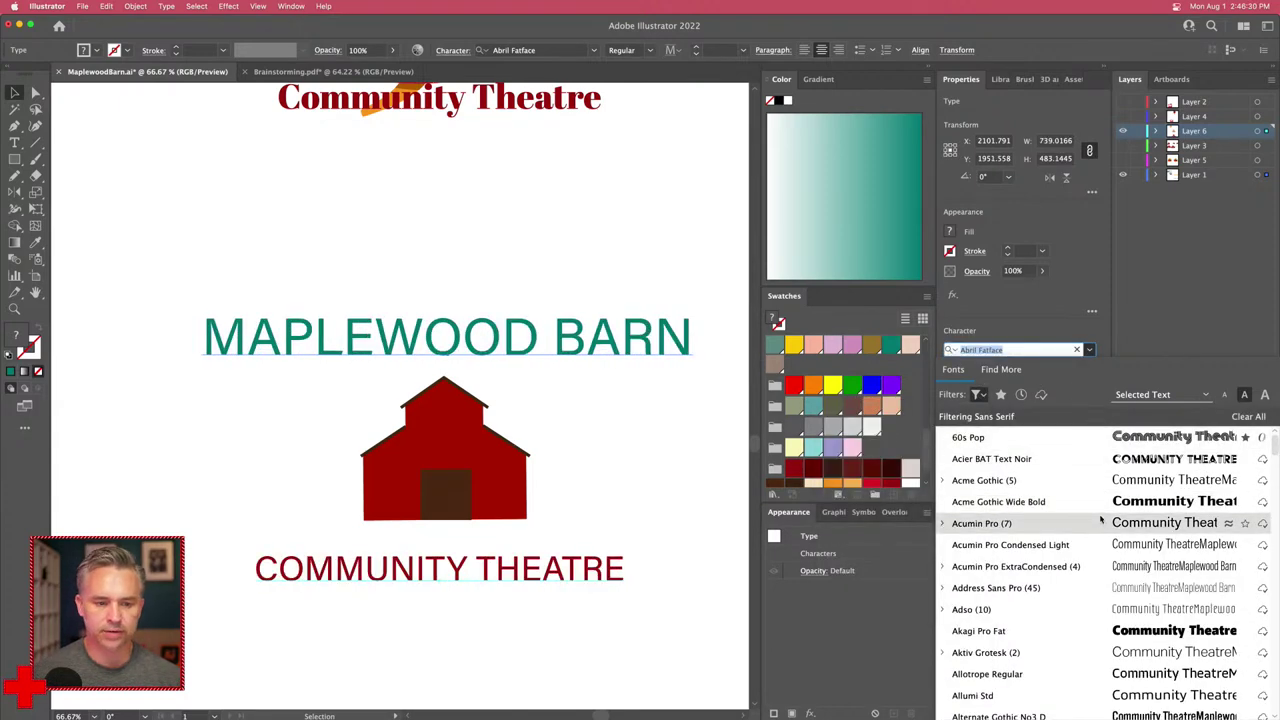
{"action": "left_click", "coordinate": [1101, 519]}
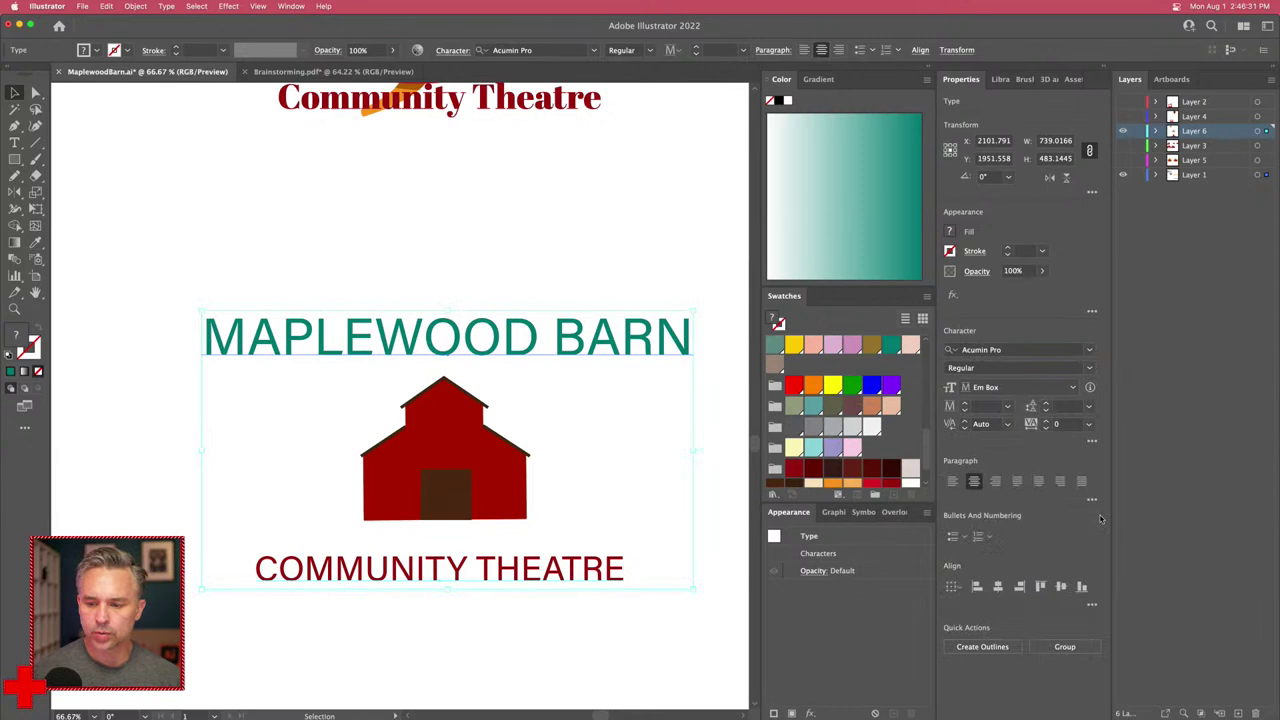
Step: Limit the font list to favorite sans serif fonts and set the MAPLEWOOD BARN title in Greyst Regular
{"action": "left_click", "coordinate": [353, 282]}
{"action": "left_click", "coordinate": [371, 343]}
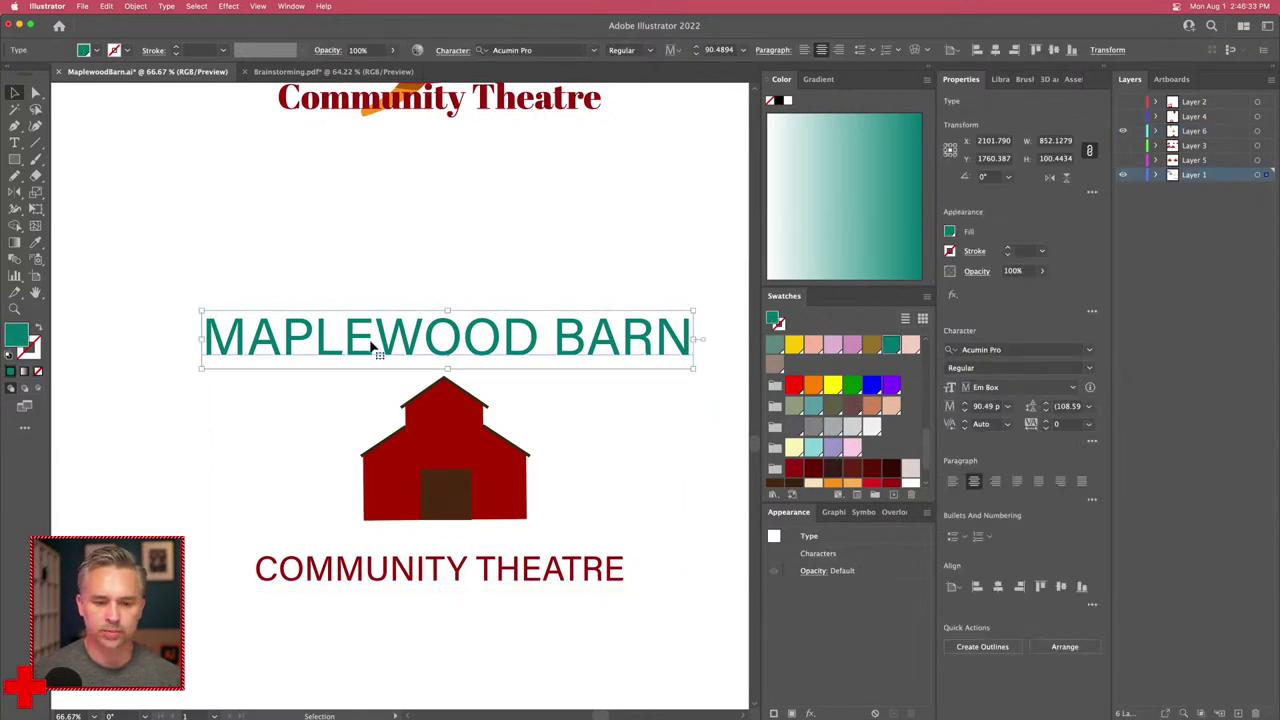
{"action": "left_click", "coordinate": [1091, 369]}
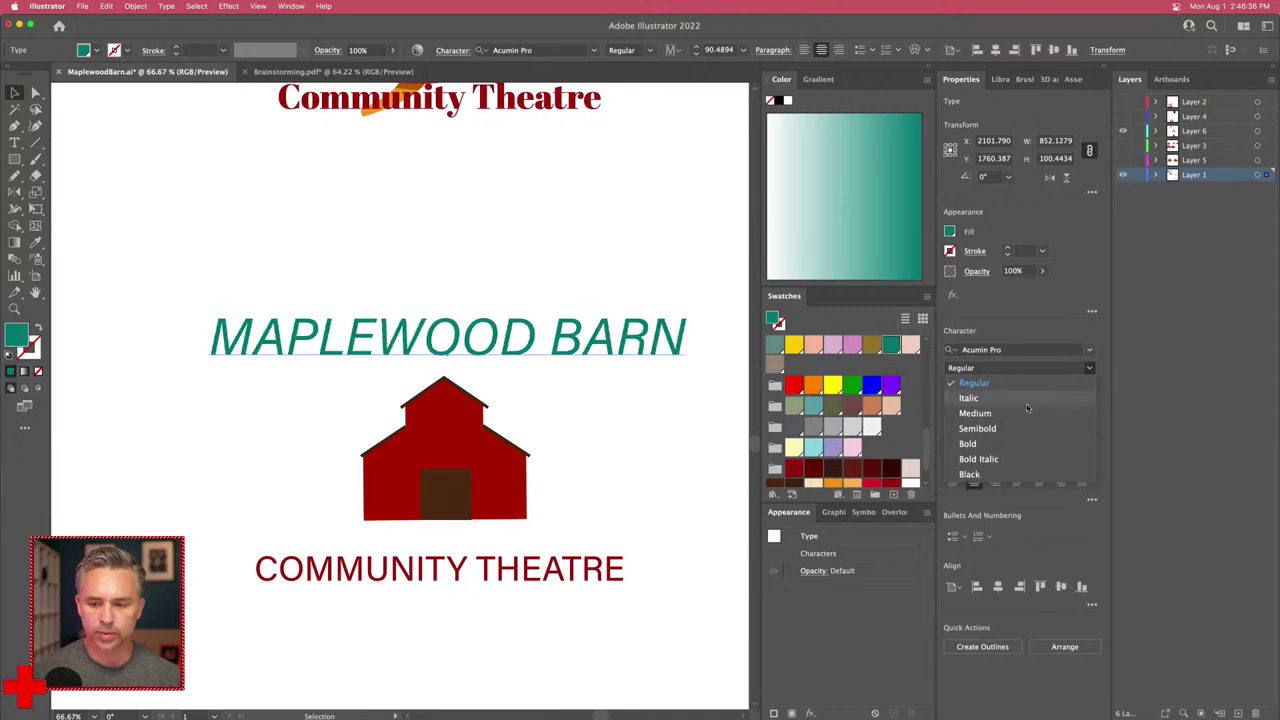
{"action": "left_click", "coordinate": [1045, 383]}
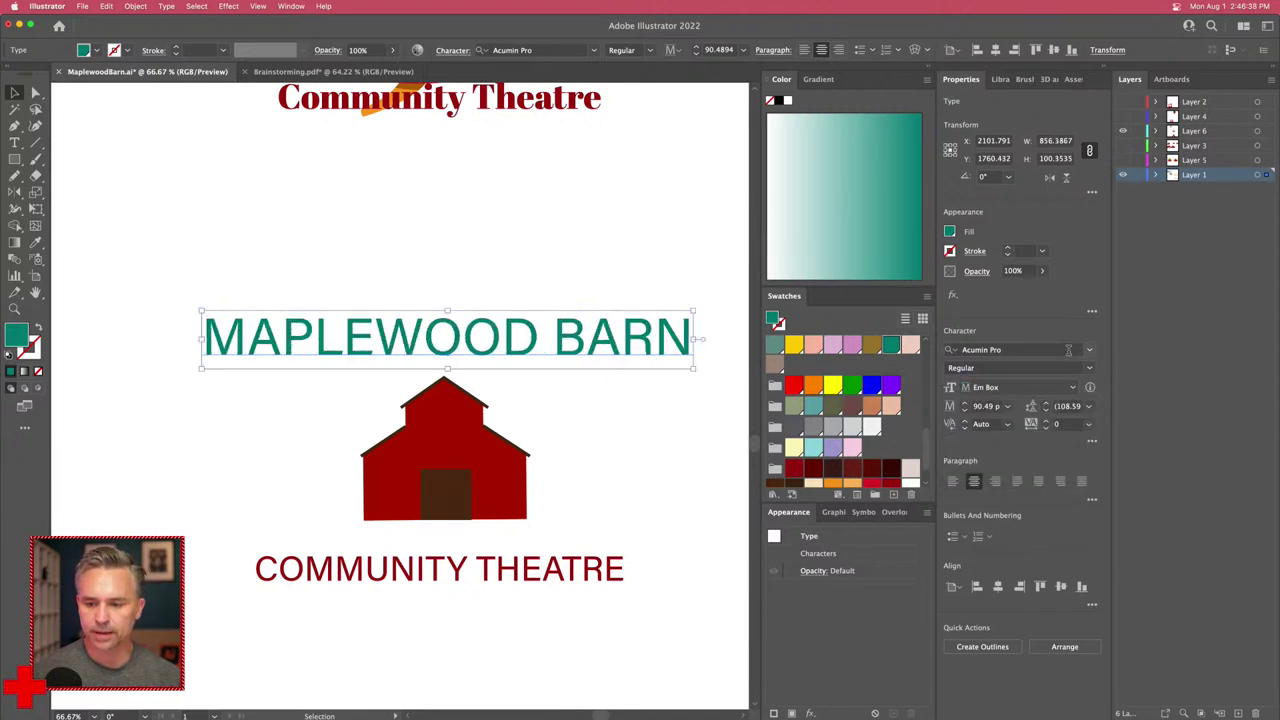
{"action": "left_click", "coordinate": [1068, 350]}
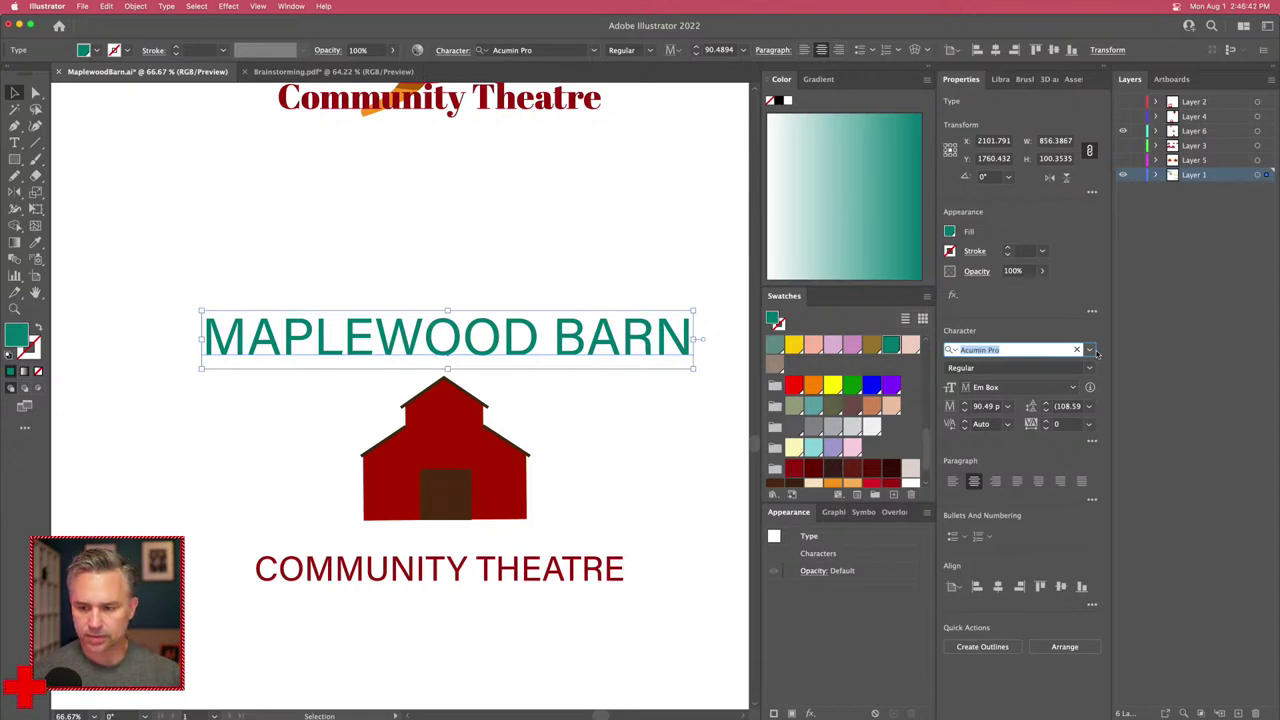
{"action": "left_click", "coordinate": [1090, 350]}
{"action": "left_click", "coordinate": [1000, 394]}
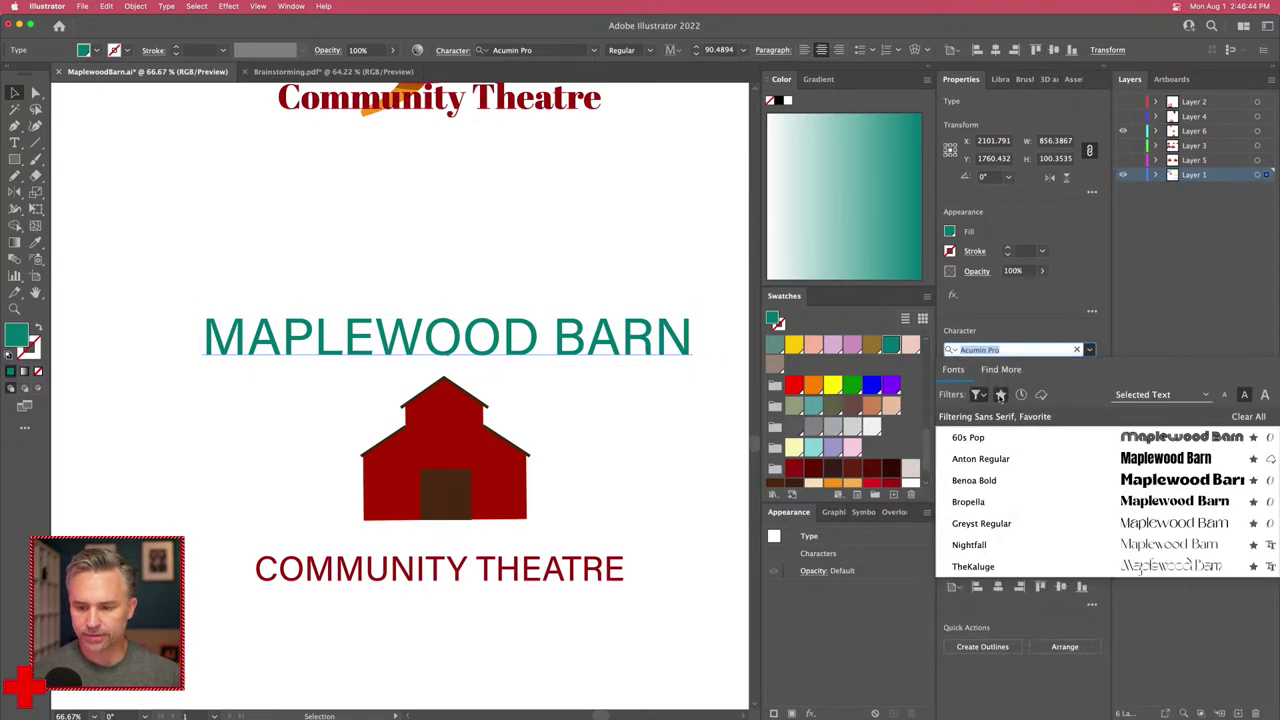
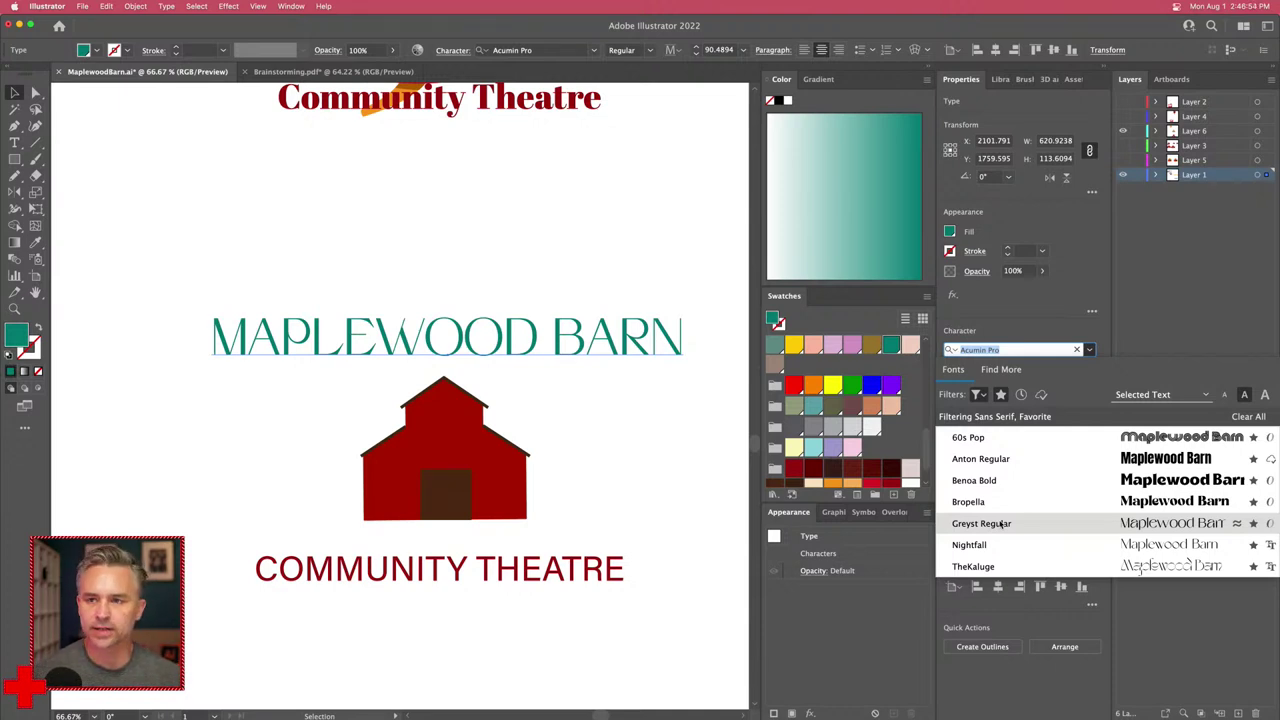
{"action": "left_click", "coordinate": [1003, 523]}
Step: Duplicate the MAPLEWOOD BARN title and place the copy above the original
{"action": "left_click", "coordinate": [299, 431]}
{"action": "left_click", "coordinate": [325, 347]}
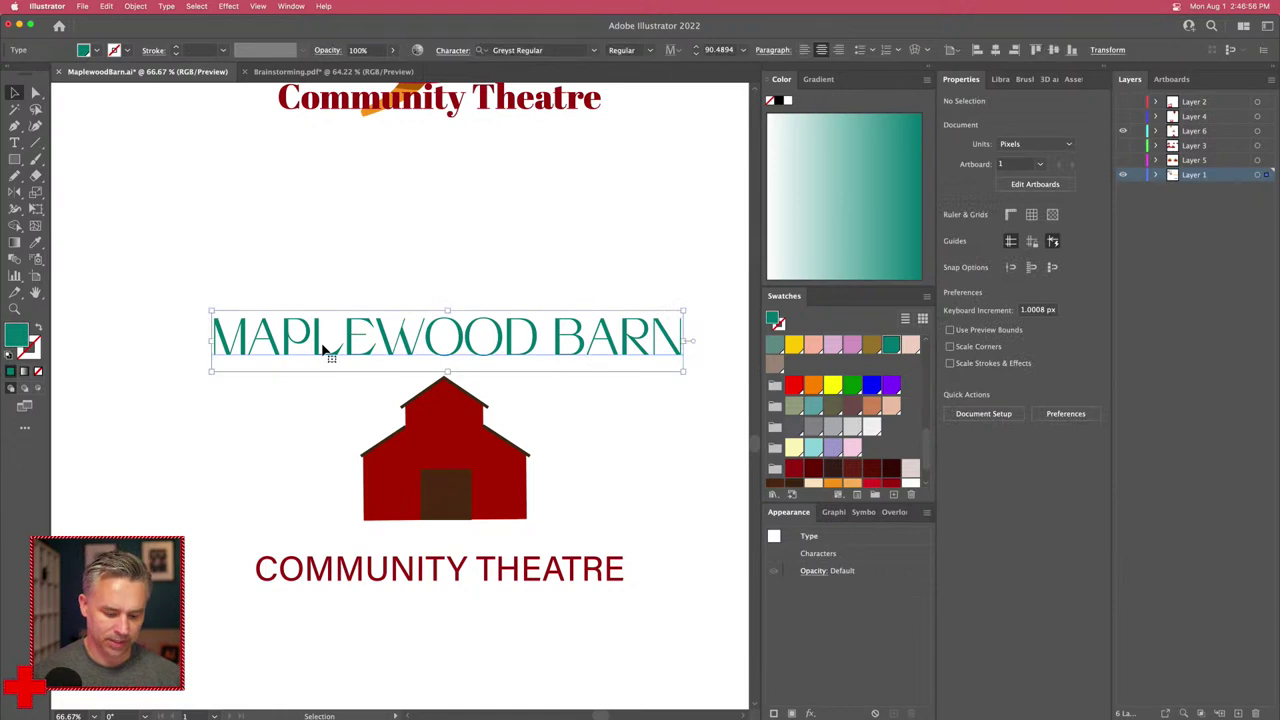
{"action": "left_click_drag", "start_coordinate": [338, 347], "coordinate": [350, 235]}
Step: Clear the font filters, search for variable fonts, and set the lower title in Acumin Variable Concept ExtraCondensed Thin
{"action": "left_click", "coordinate": [352, 345]}
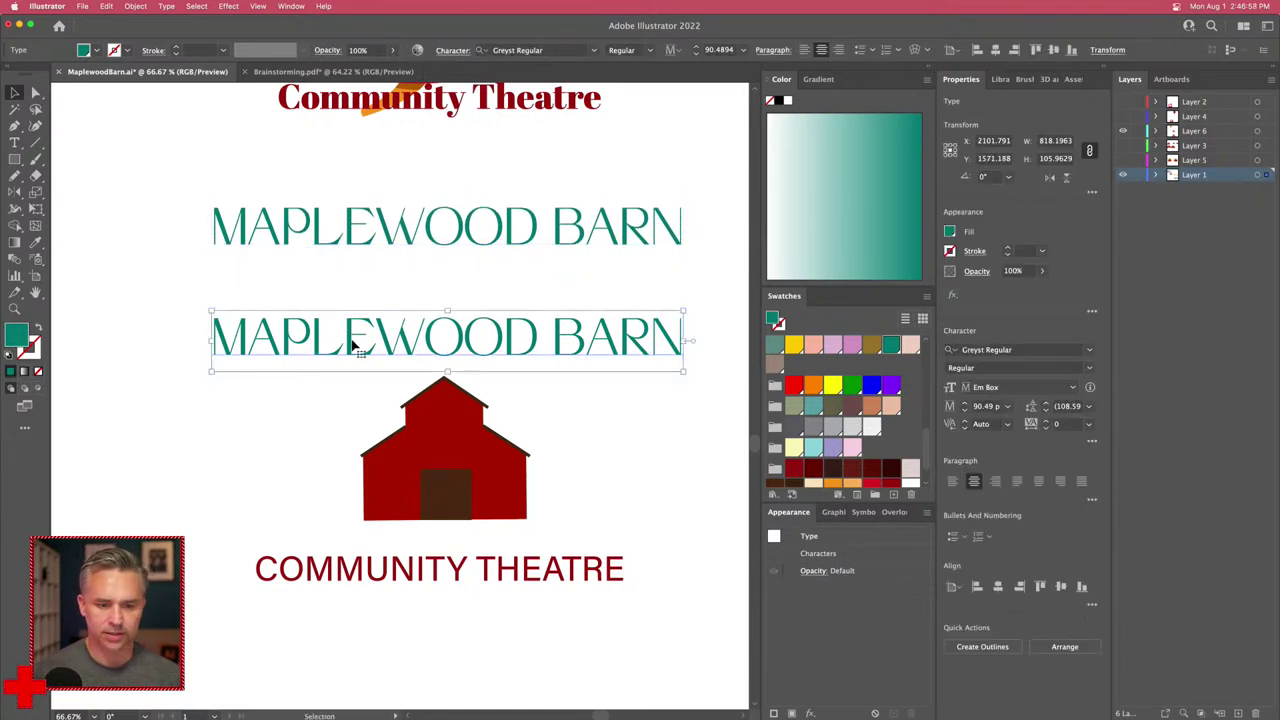
{"action": "left_click", "coordinate": [1000, 349]}
{"action": "type", "text": "variabl"}
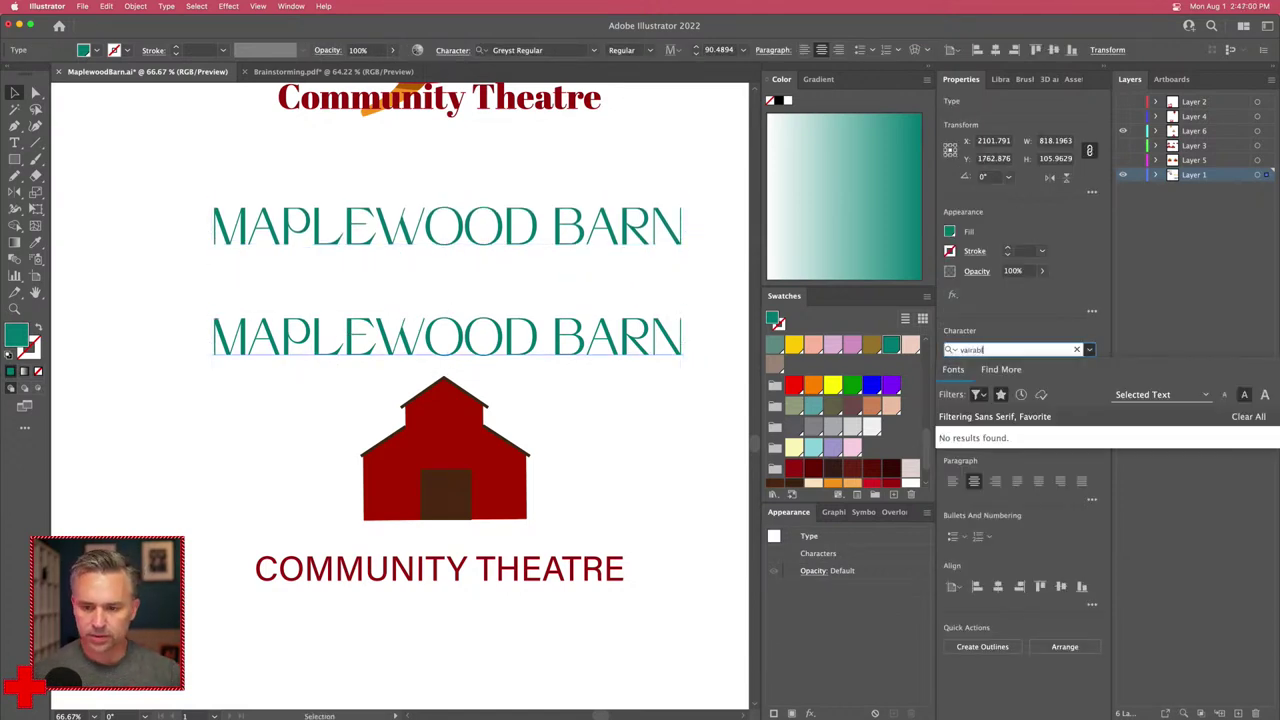
{"action": "left_click", "coordinate": [1001, 395]}
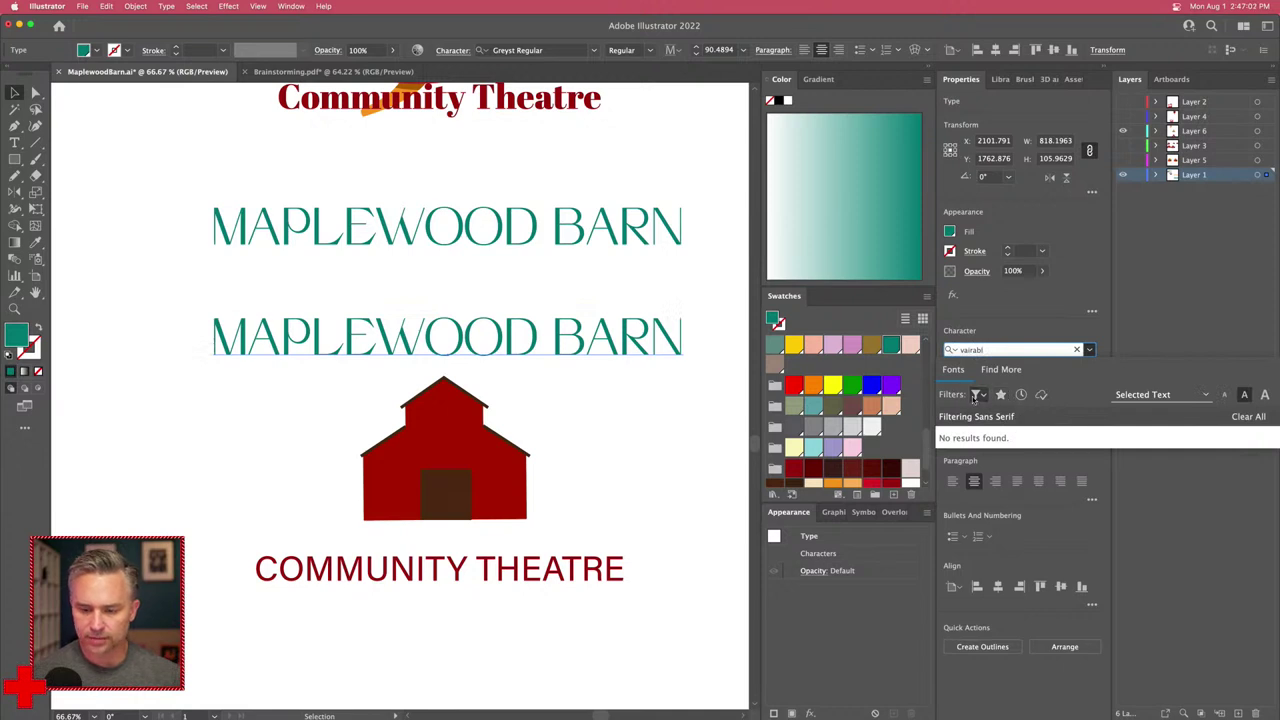
{"action": "left_click", "coordinate": [976, 396]}
{"action": "left_click", "coordinate": [961, 421]}
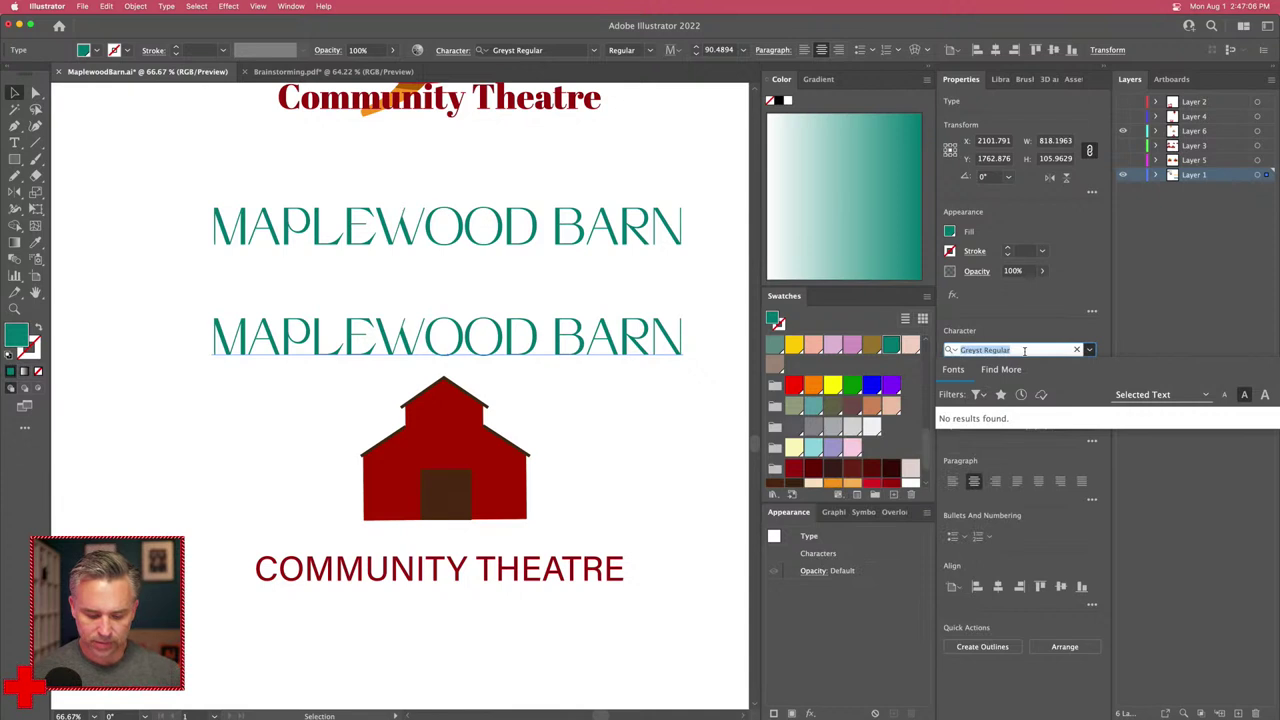
{"action": "type", "text": "vari"}
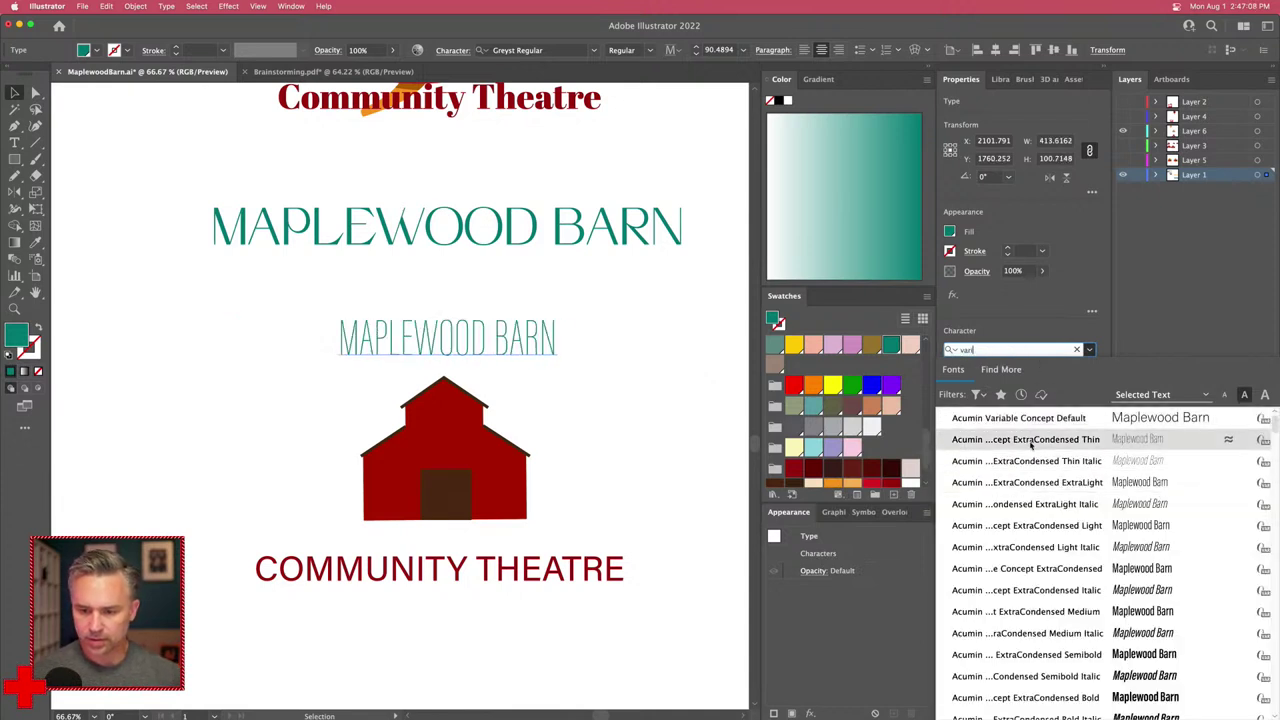
{"action": "left_click", "coordinate": [1031, 441]}
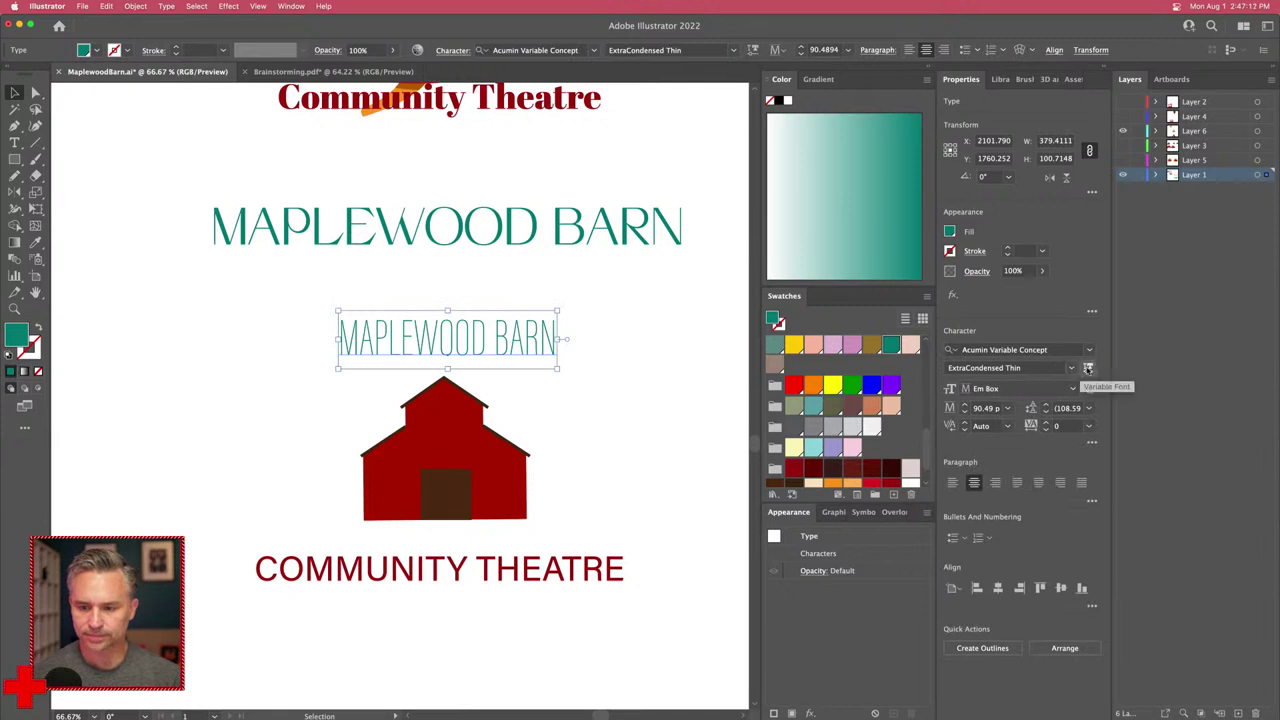
Step: Set the lower title's variable weight to 212 and width to 69, and move it and COMMUNITY THEATRE farther from the barn
{"action": "left_click", "coordinate": [1073, 370]}
{"action": "mouse_move", "coordinate": [945, 408]}
{"action": "left_mouse_down"}
{"action": "mouse_move", "coordinate": [1000, 409]}
{"action": "mouse_move", "coordinate": [975, 409]}
{"action": "mouse_move", "coordinate": [957, 443]}
{"action": "mouse_move", "coordinate": [986, 443]}
{"action": "mouse_move", "coordinate": [940, 409]}
{"action": "mouse_move", "coordinate": [956, 408]}
{"action": "left_mouse_up"}
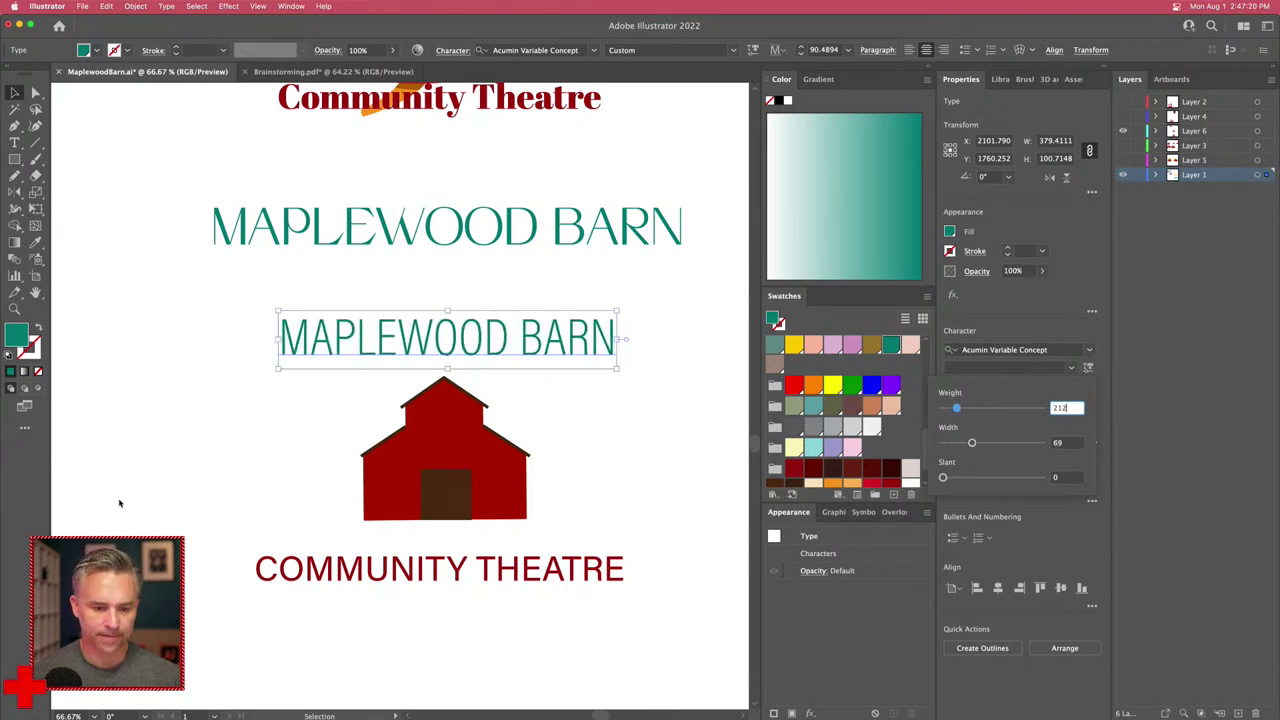
{"action": "left_click_drag", "start_coordinate": [360, 337], "coordinate": [349, 378]}
{"action": "left_click_drag", "start_coordinate": [405, 580], "coordinate": [405, 644]}
Step: Draw a horizontal ground rectangle about 920 by 74 px along the barn's base and fill it with the teal green swatch
{"action": "left_click", "coordinate": [14, 160]}
{"action": "left_click_drag", "start_coordinate": [177, 519], "coordinate": [703, 560]}
{"action": "left_click", "coordinate": [14, 92]}
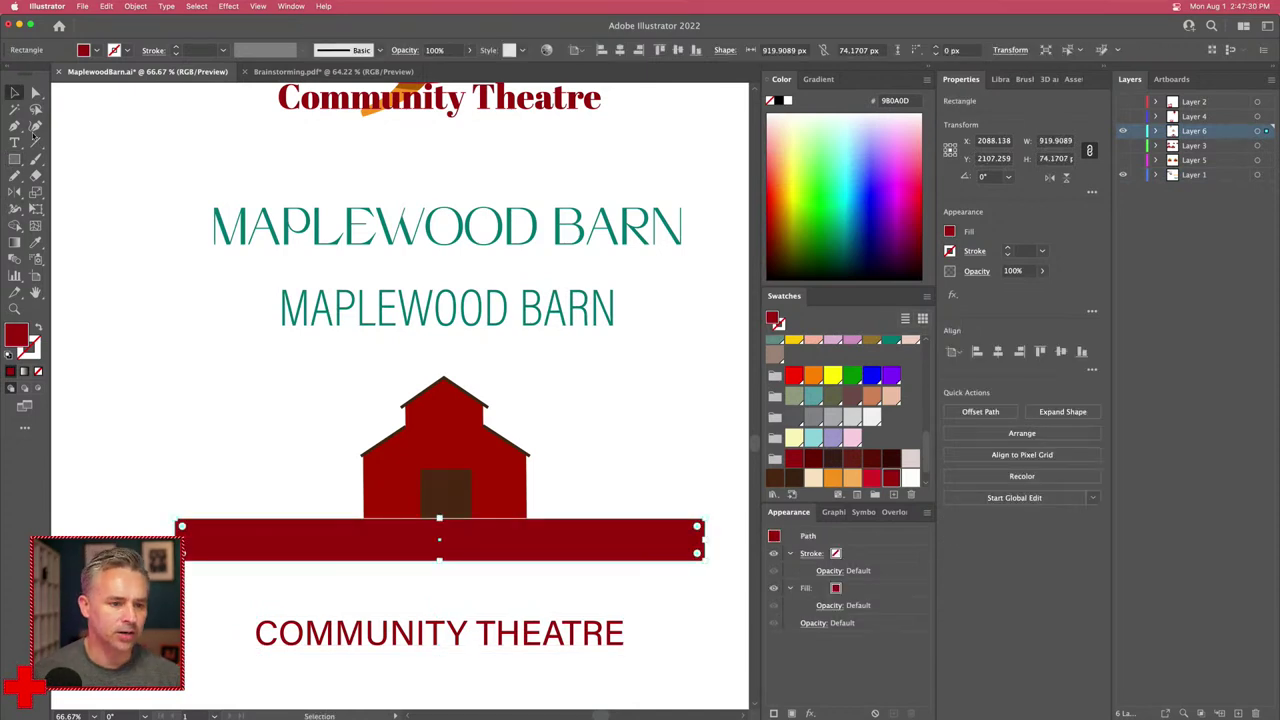
{"action": "scroll", "coordinate": [246, 314], "scroll_direction": "down", "scroll_amount": 1}
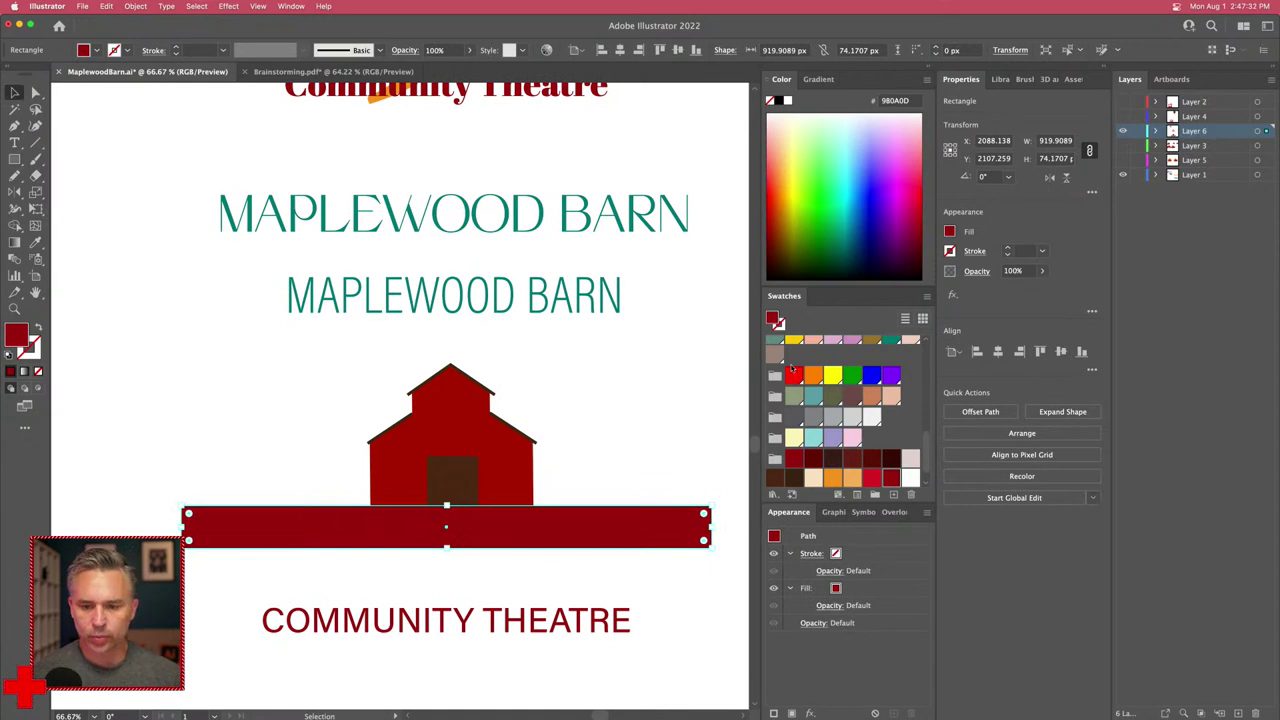
{"action": "left_click", "coordinate": [890, 345]}
{"action": "left_click", "coordinate": [229, 400]}
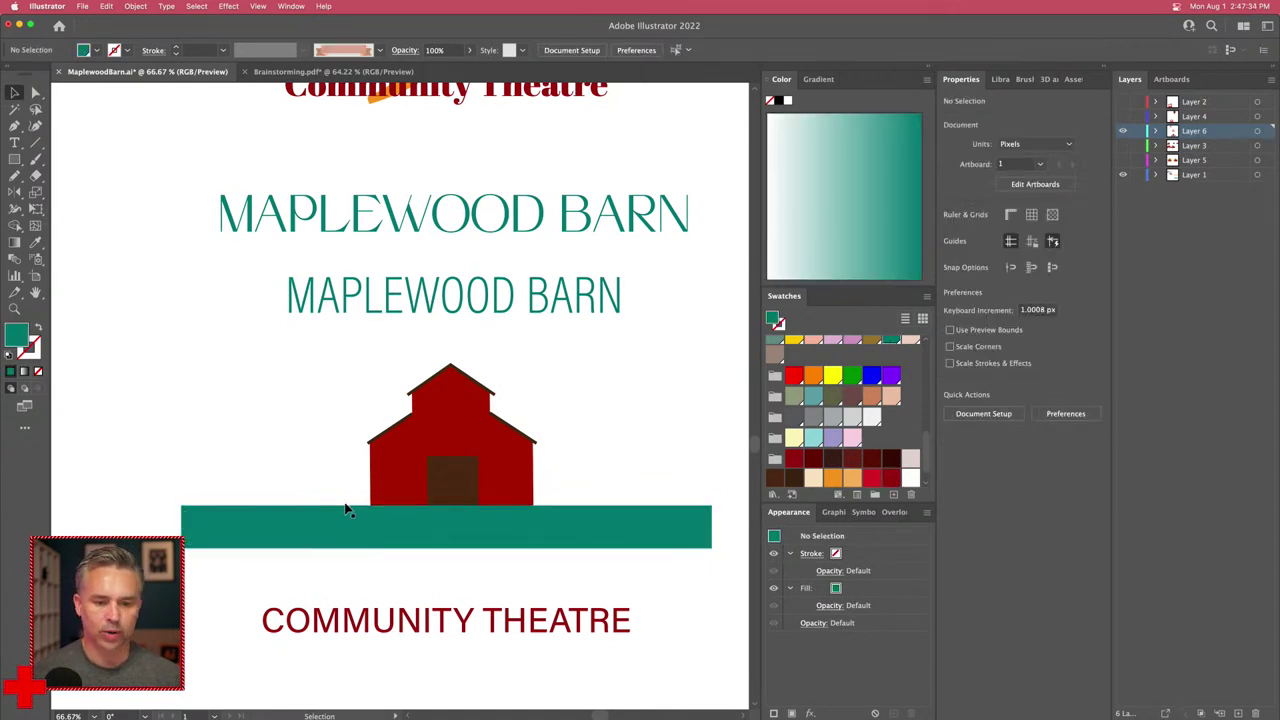
{"action": "scroll", "coordinate": [329, 437], "scroll_direction": "down", "scroll_amount": 2}
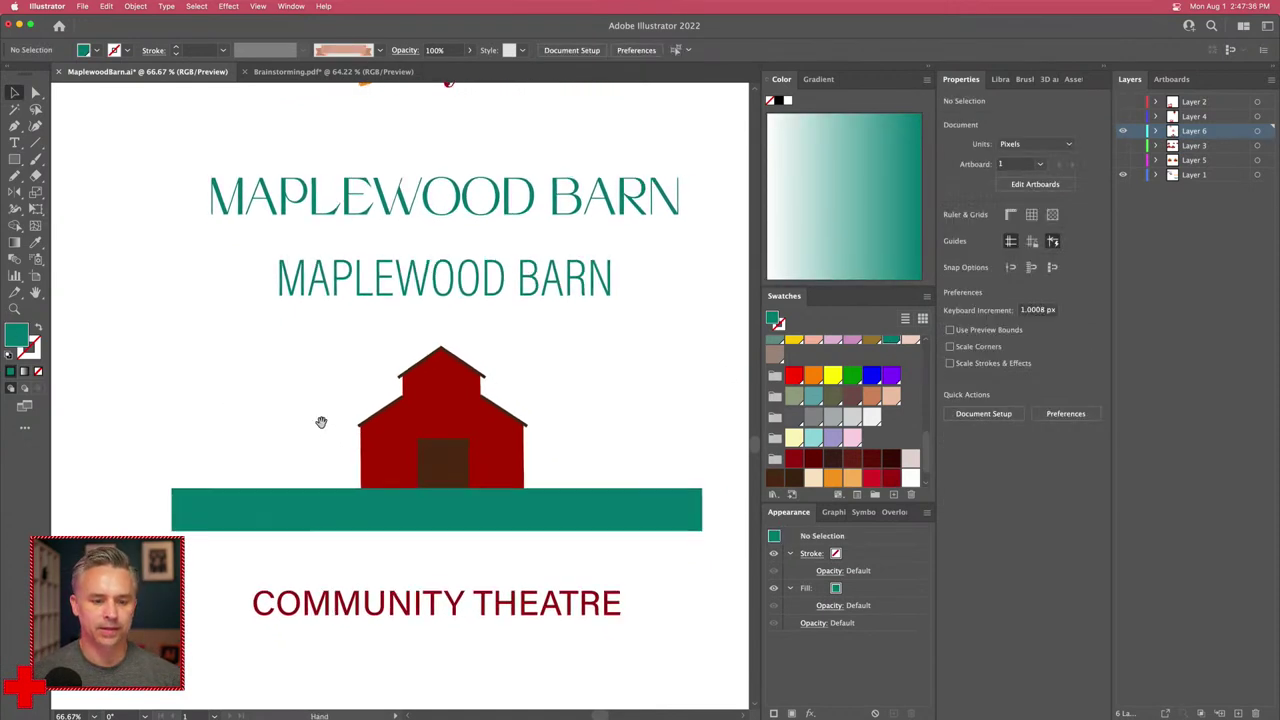
Step: Cut and paste the lower MAPLEWOOD BARN title, place it over the teal ground bar, and fill it white
{"action": "left_click", "coordinate": [342, 288]}
{"action": "key", "text": "cmd+x"}
{"action": "key", "text": "cmd+v"}
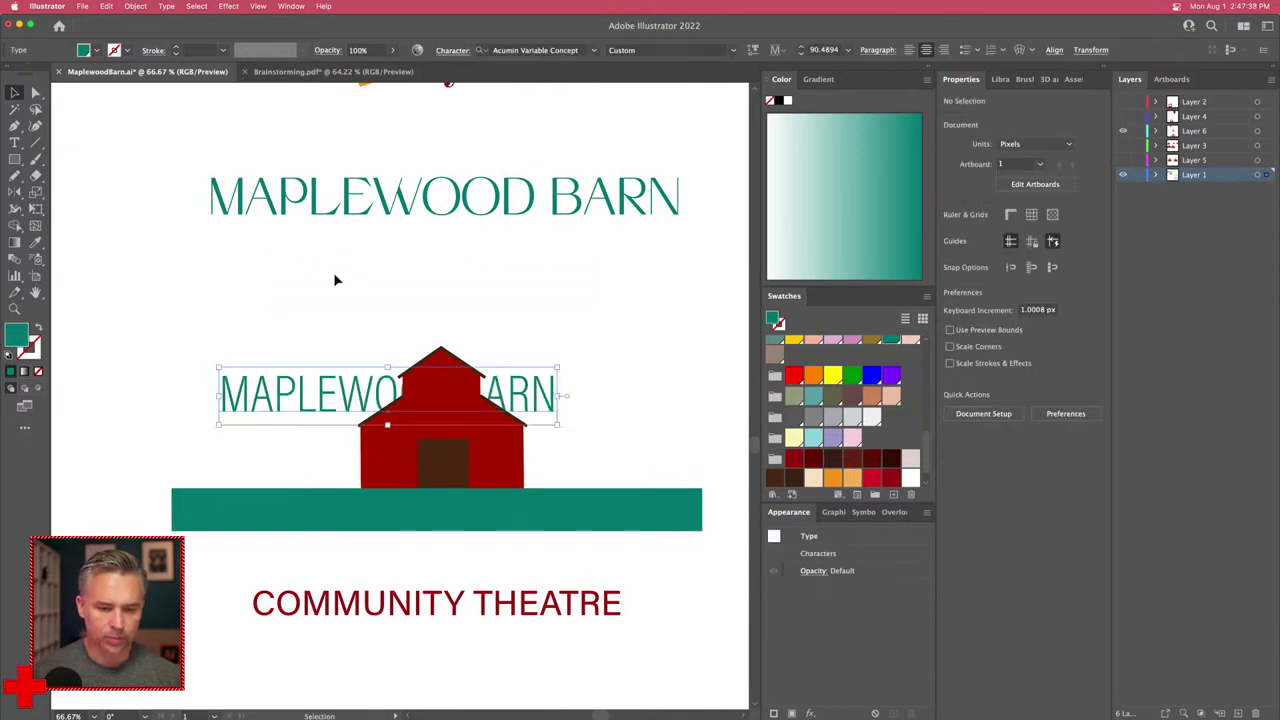
{"action": "left_click_drag", "start_coordinate": [286, 400], "coordinate": [323, 513]}
{"action": "scroll", "coordinate": [835, 400], "scroll_direction": "up", "scroll_amount": 5}
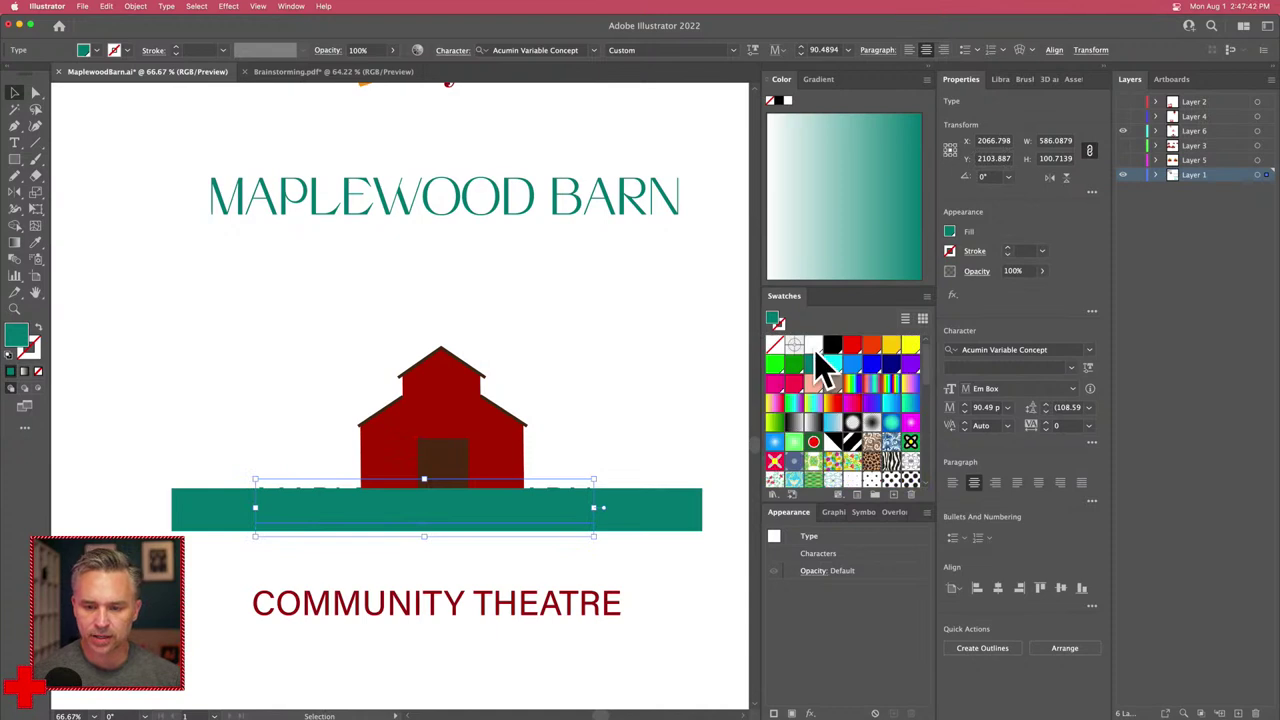
{"action": "left_click", "coordinate": [813, 346]}
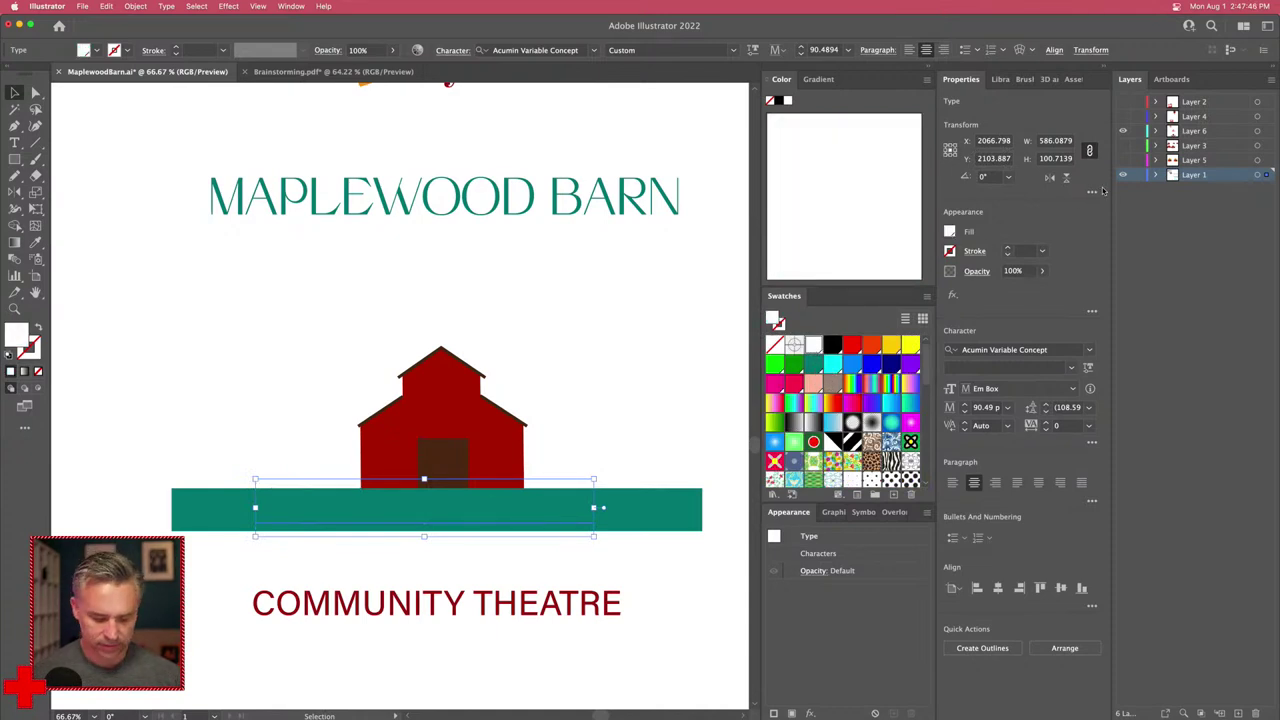
Step: Bring the white title in front of the teal bar on Layer 6 and reshape the bar to about 785 px wide and taller
{"action": "left_click", "coordinate": [343, 443]}
{"action": "left_click", "coordinate": [371, 509]}
{"action": "key", "text": "super+shift+bracketleft"}
{"action": "left_click_drag", "start_coordinate": [378, 511], "coordinate": [407, 516]}
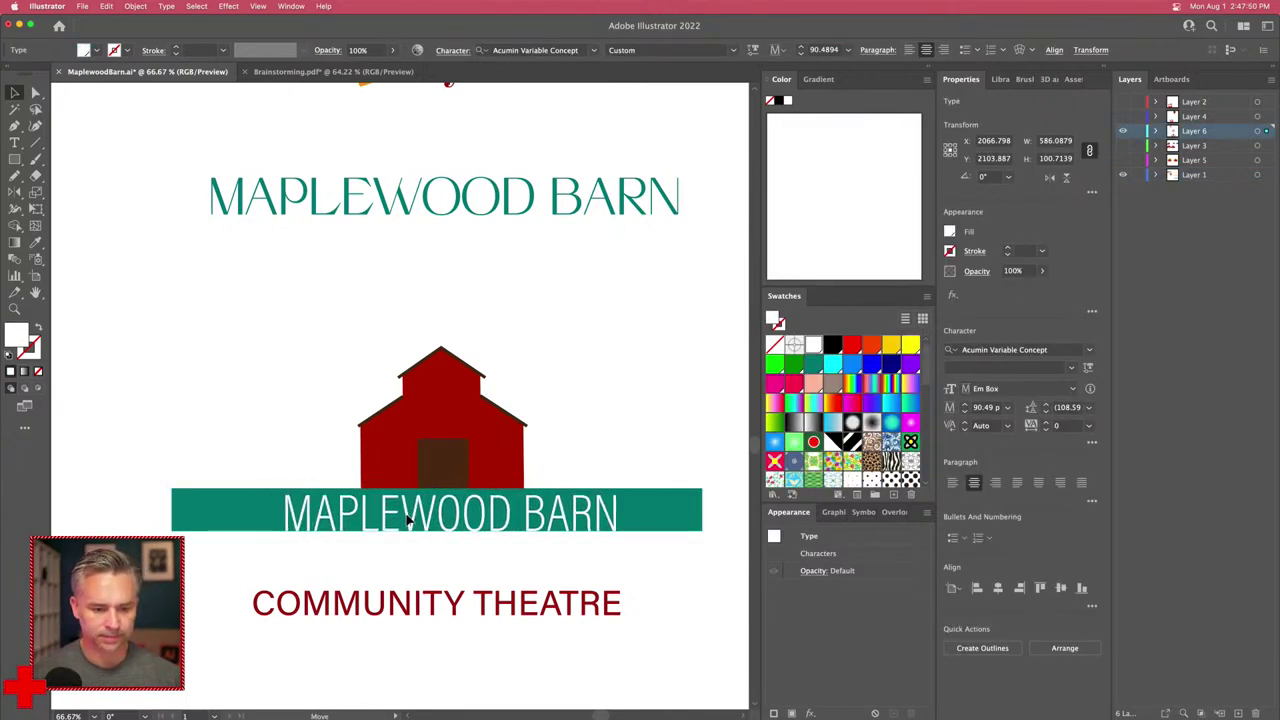
{"action": "left_click", "coordinate": [200, 516]}
{"action": "left_click_drag", "start_coordinate": [172, 531], "coordinate": [221, 521]}
Step: Center the barn, teal bar, white title and COMMUNITY THEATRE horizontally on one another
{"action": "left_click_drag", "start_coordinate": [206, 327], "coordinate": [647, 664]}
{"action": "left_click", "coordinate": [490, 50]}
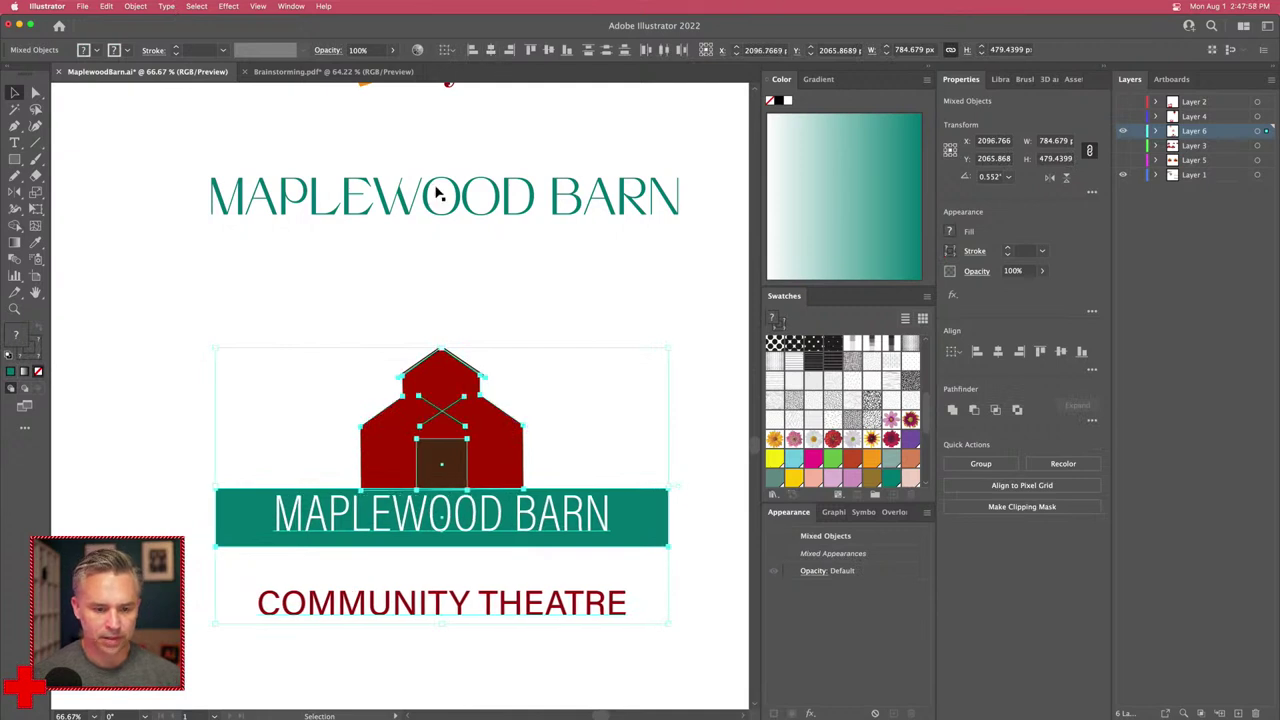
{"action": "key", "text": "super+z"}
{"action": "left_click", "coordinate": [243, 222]}
{"action": "left_click", "coordinate": [231, 300]}
{"action": "left_click_drag", "start_coordinate": [306, 318], "coordinate": [555, 470]}
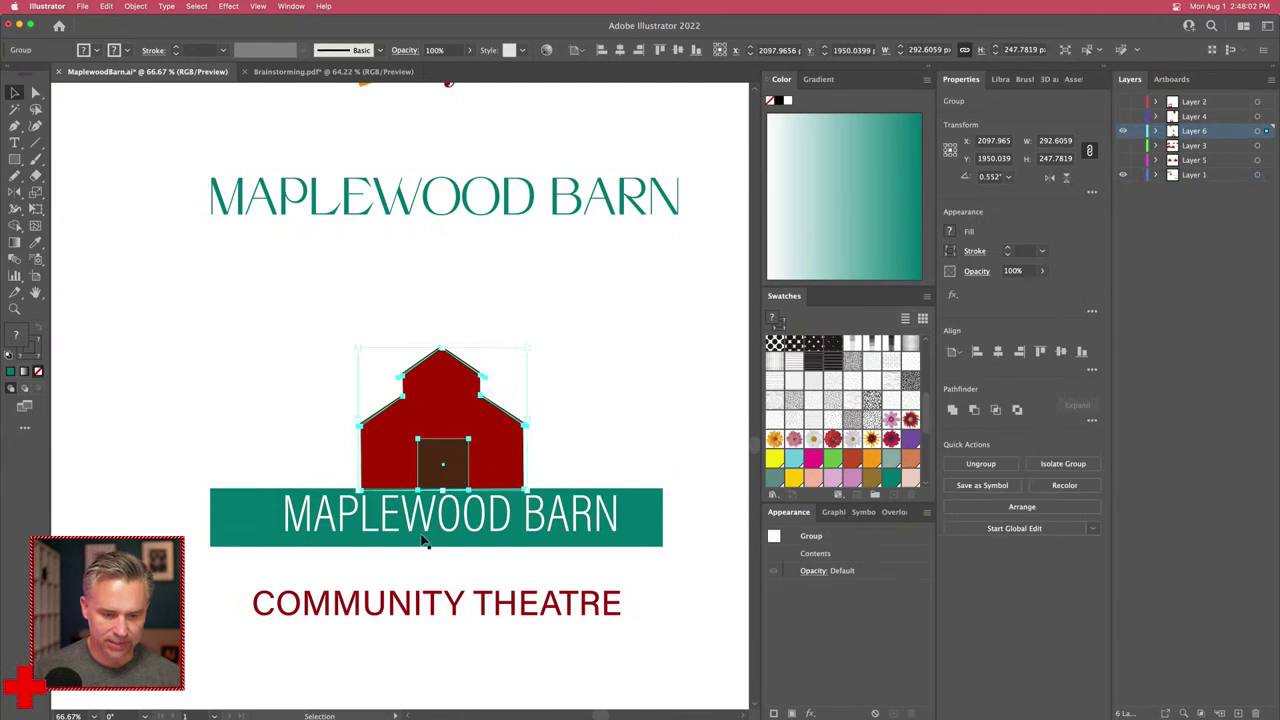
{"action": "left_click_drag", "start_coordinate": [300, 332], "coordinate": [562, 638]}
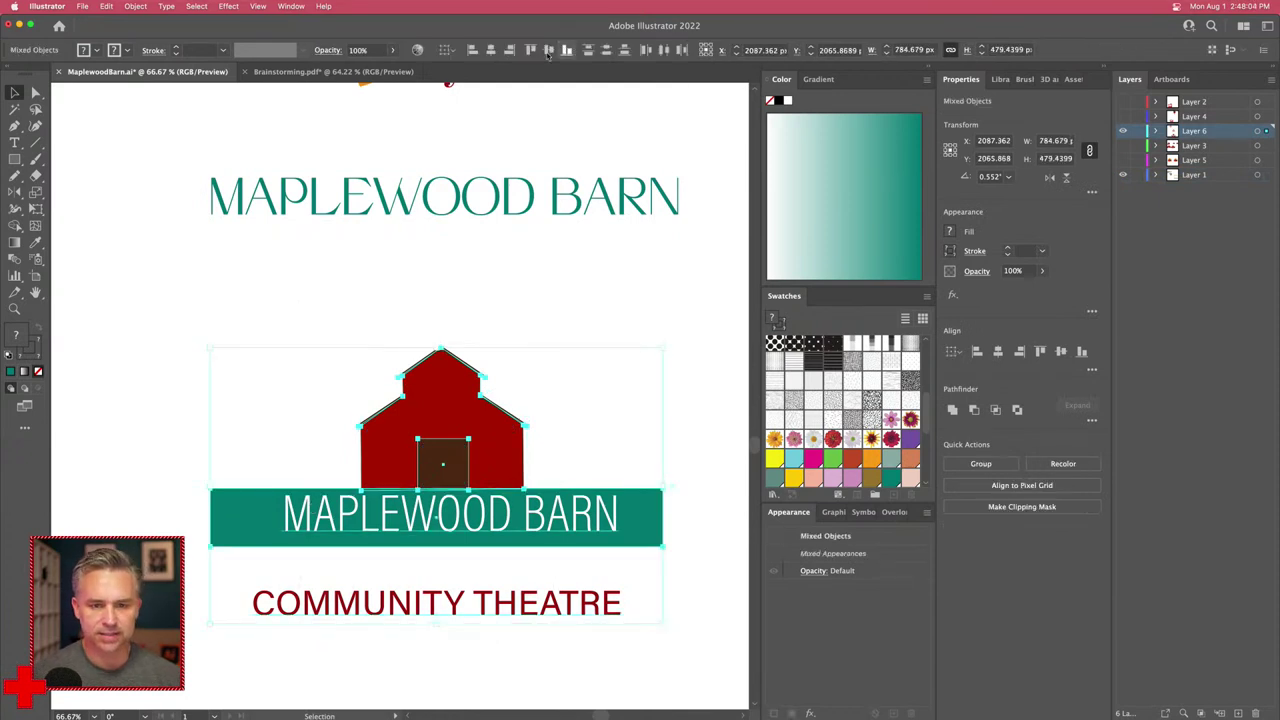
{"action": "left_click", "coordinate": [490, 50]}
{"action": "left_click", "coordinate": [385, 240]}
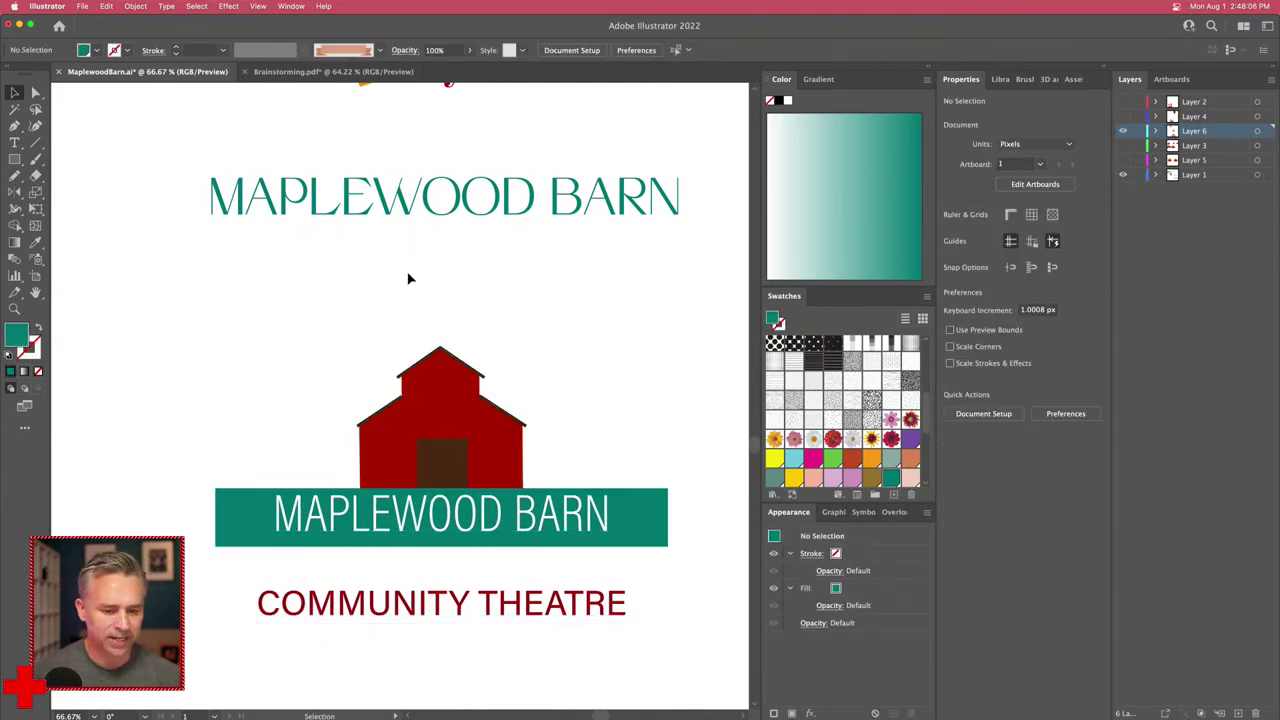
Step: Shift the barn down slightly against the bar and set the white title's variable weight to 140
{"action": "left_click_drag", "start_coordinate": [449, 402], "coordinate": [450, 403]}
{"action": "left_click", "coordinate": [300, 400]}
{"action": "left_click", "coordinate": [350, 533]}
{"action": "left_click", "coordinate": [1088, 368]}
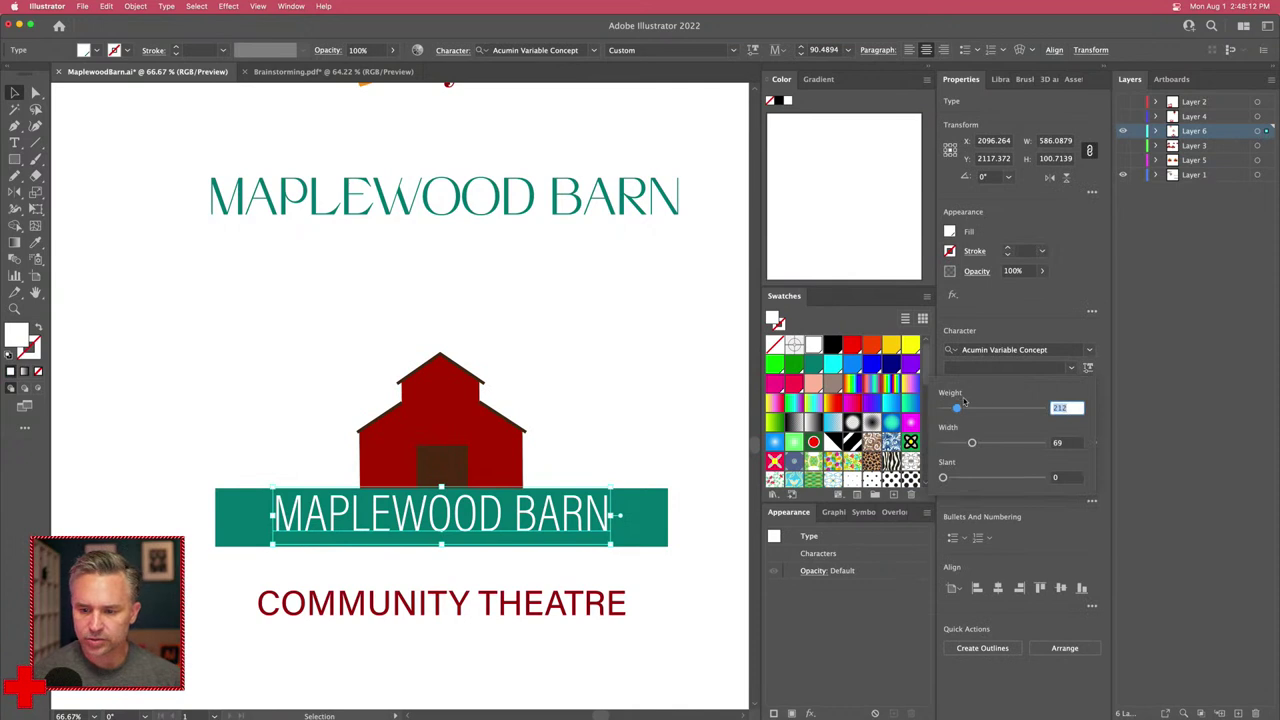
{"action": "mouse_move", "coordinate": [957, 410]}
{"action": "left_mouse_down"}
{"action": "mouse_move", "coordinate": [943, 410]}
{"action": "mouse_move", "coordinate": [958, 409]}
{"action": "left_mouse_up"}
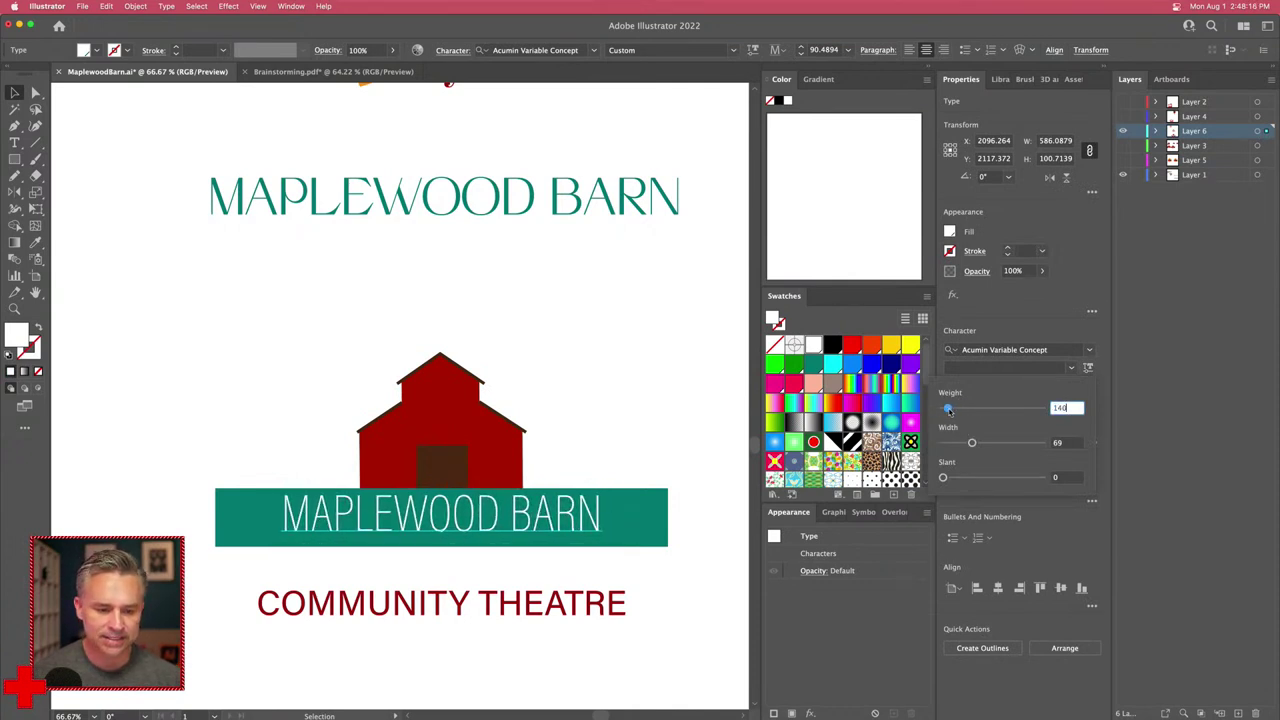
{"action": "left_click", "coordinate": [1037, 297]}
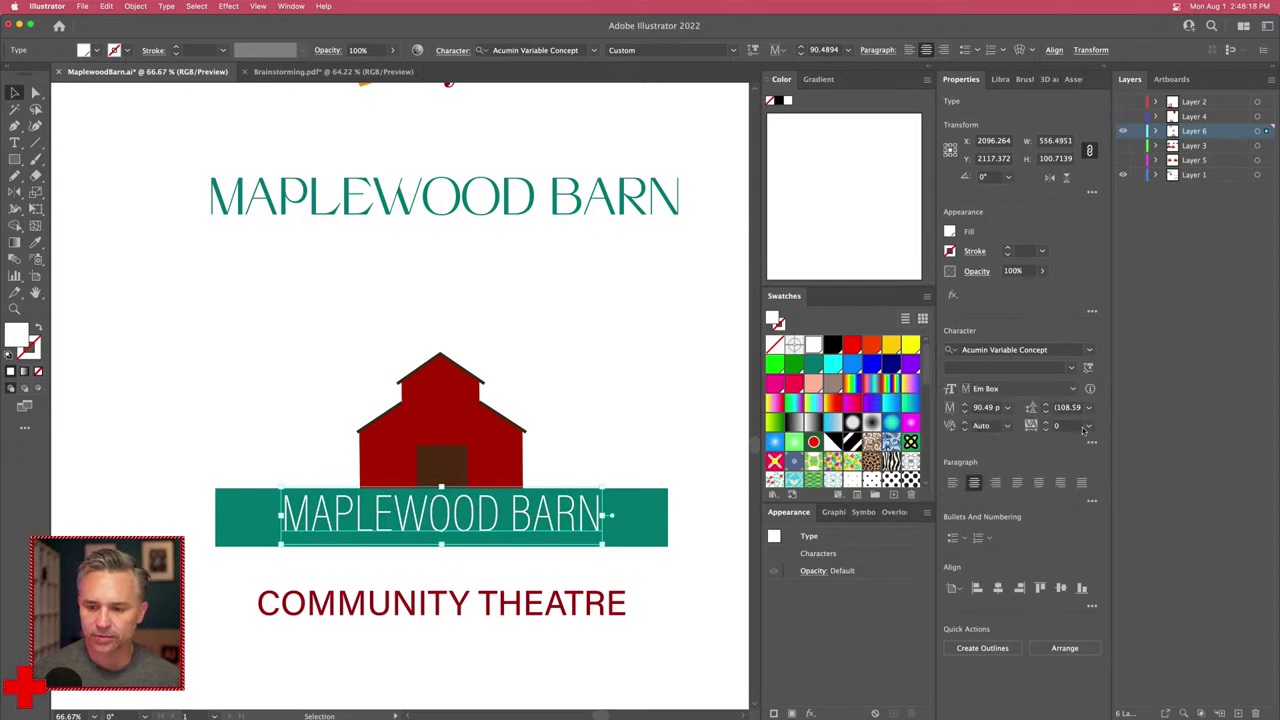
Step: Set the white title's tracking to 100 and its variable width to 82
{"action": "left_click", "coordinate": [1088, 428]}
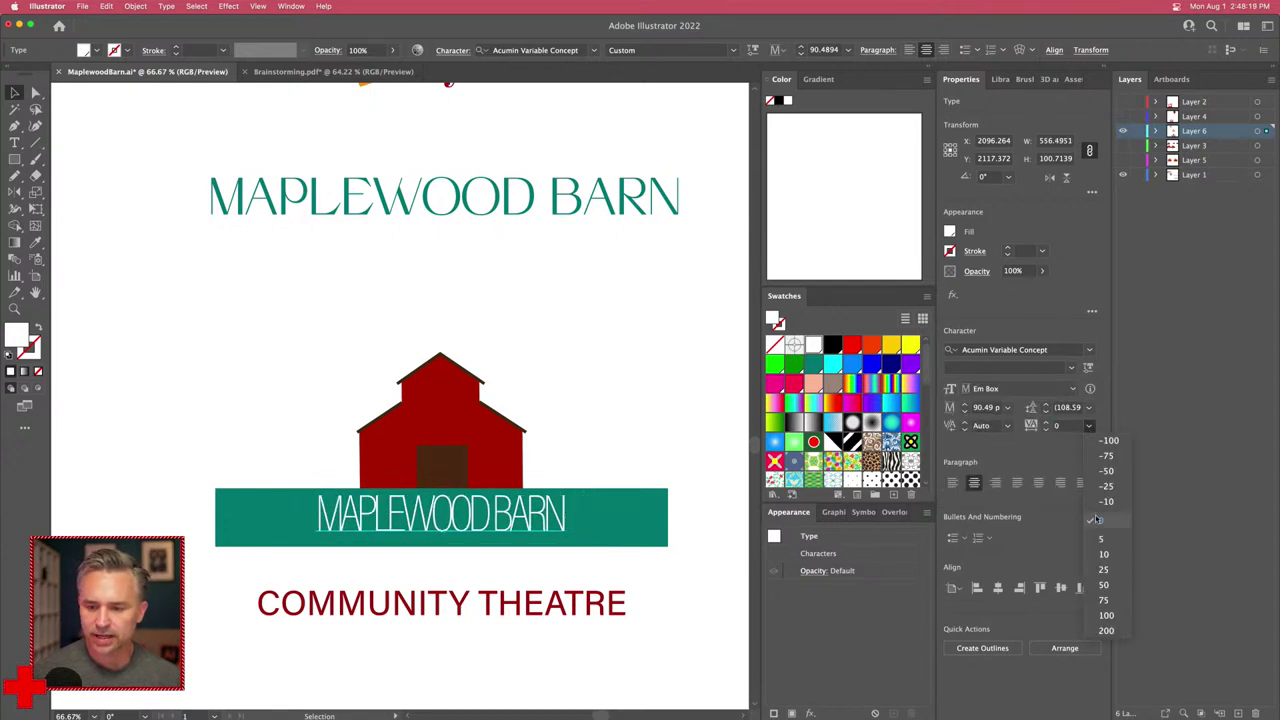
{"action": "left_click", "coordinate": [1106, 616]}
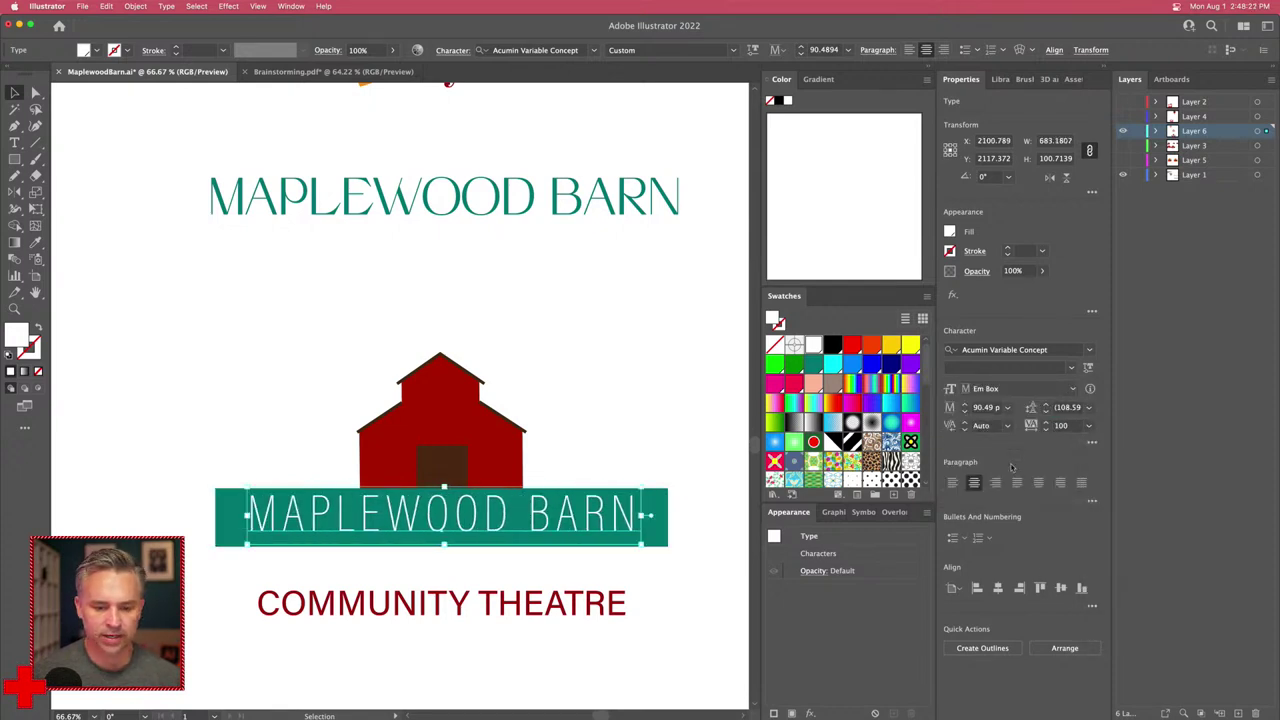
{"action": "left_click", "coordinate": [1088, 369]}
{"action": "left_click_drag", "start_coordinate": [971, 443], "coordinate": [991, 443]}
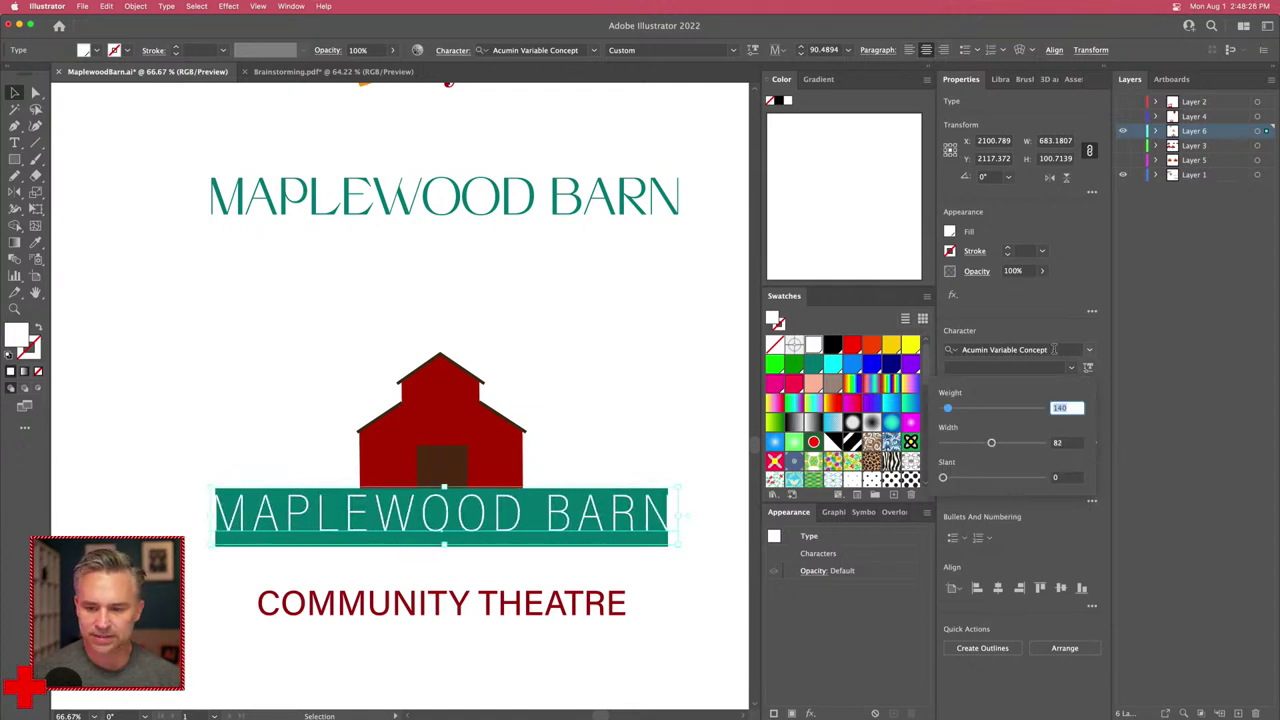
{"action": "left_click", "coordinate": [1035, 342]}
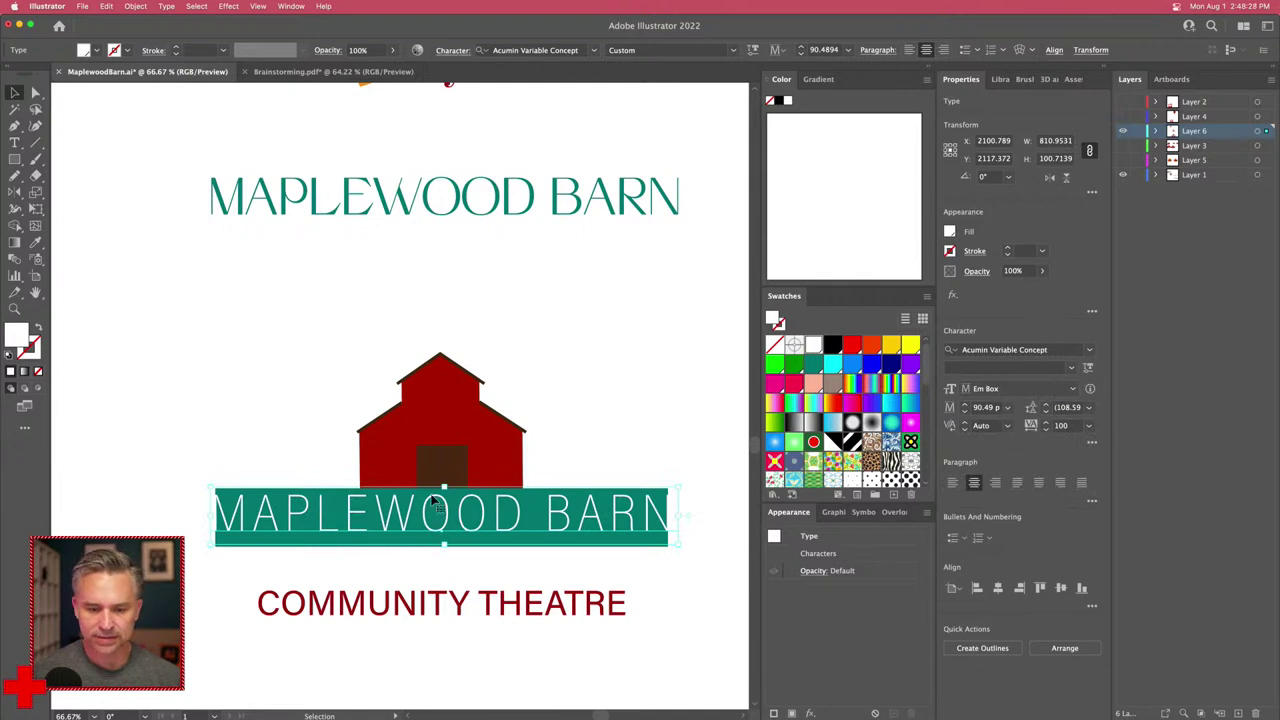
Step: Scale the white title down to about 81.35 pt so it fits inside the teal bar, and nudge it downward
{"action": "left_click_drag", "start_coordinate": [209, 486], "coordinate": [233, 489]}
{"action": "key", "text": "Down"}
{"action": "key", "text": "Down"}
{"action": "key", "text": "Down"}
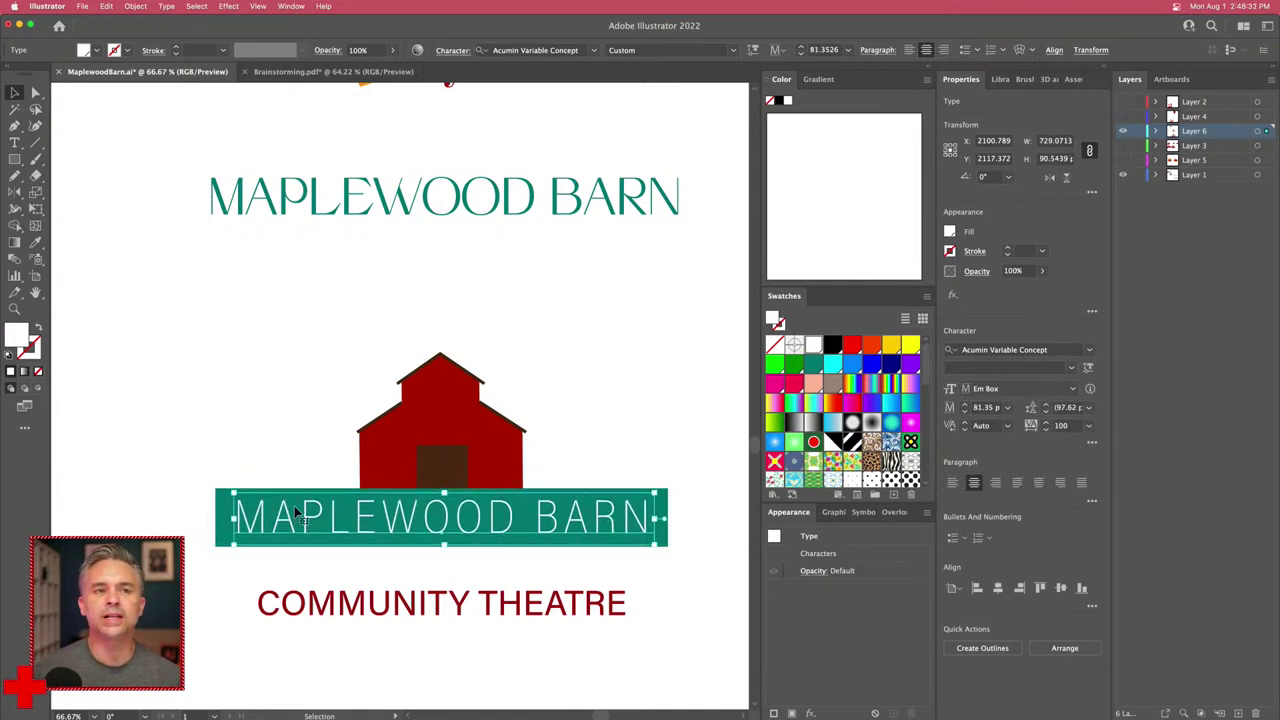
{"action": "left_click", "coordinate": [286, 426]}
{"action": "left_click_drag", "start_coordinate": [286, 426], "coordinate": [320, 357]}
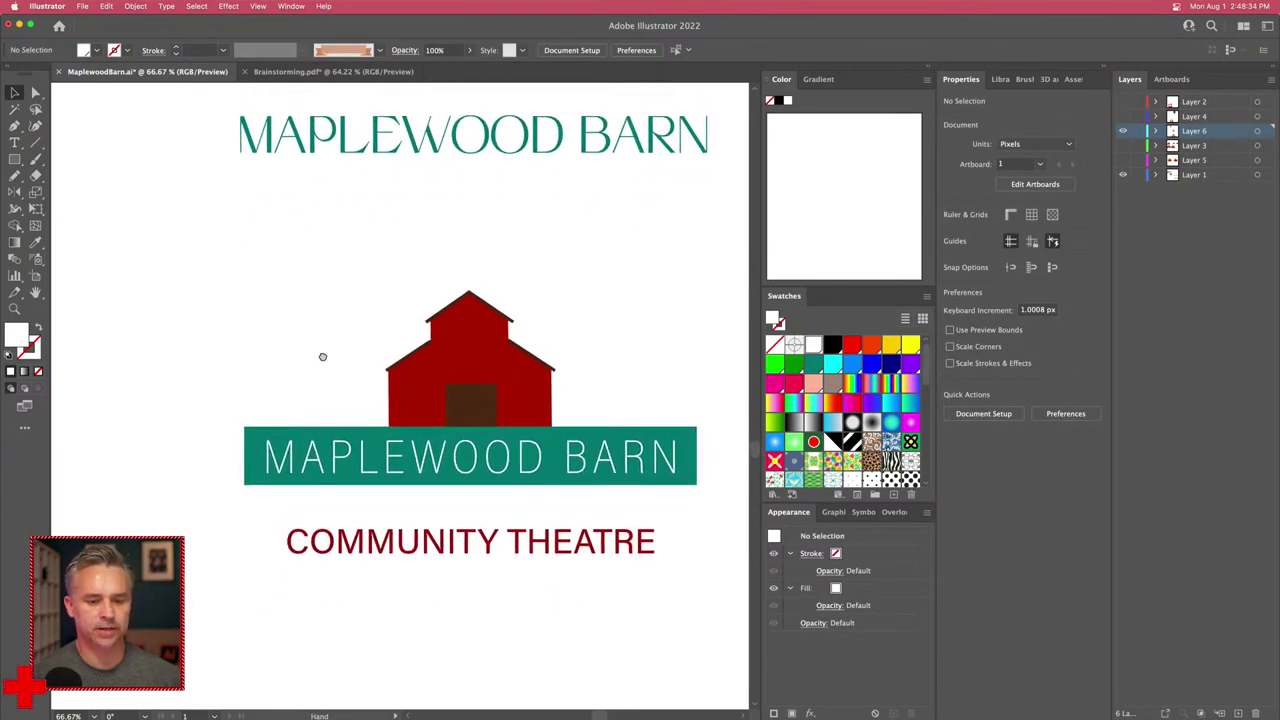
Step: Move COMMUNITY THEATRE up to just below the teal bar and copy the white title's type style onto it
{"action": "left_click", "coordinate": [437, 547]}
{"action": "left_click_drag", "start_coordinate": [443, 556], "coordinate": [442, 522]}
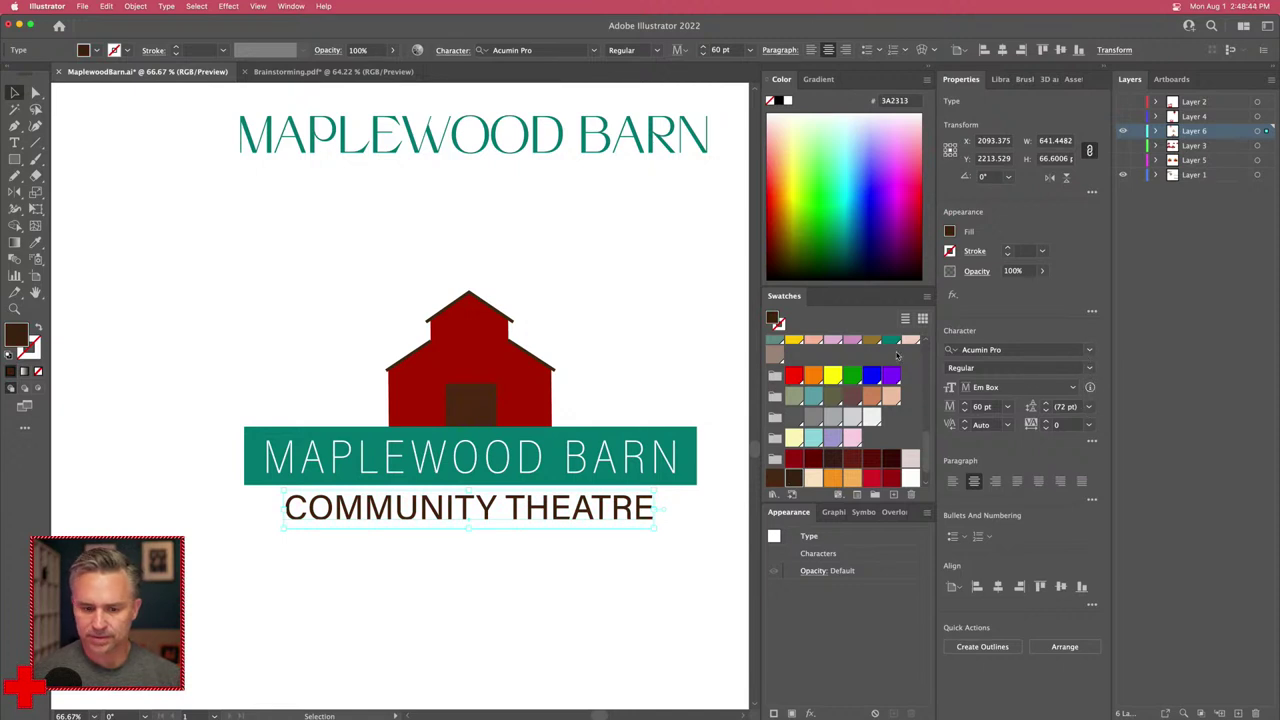
{"action": "key", "text": "i"}
{"action": "left_click", "coordinate": [528, 448]}
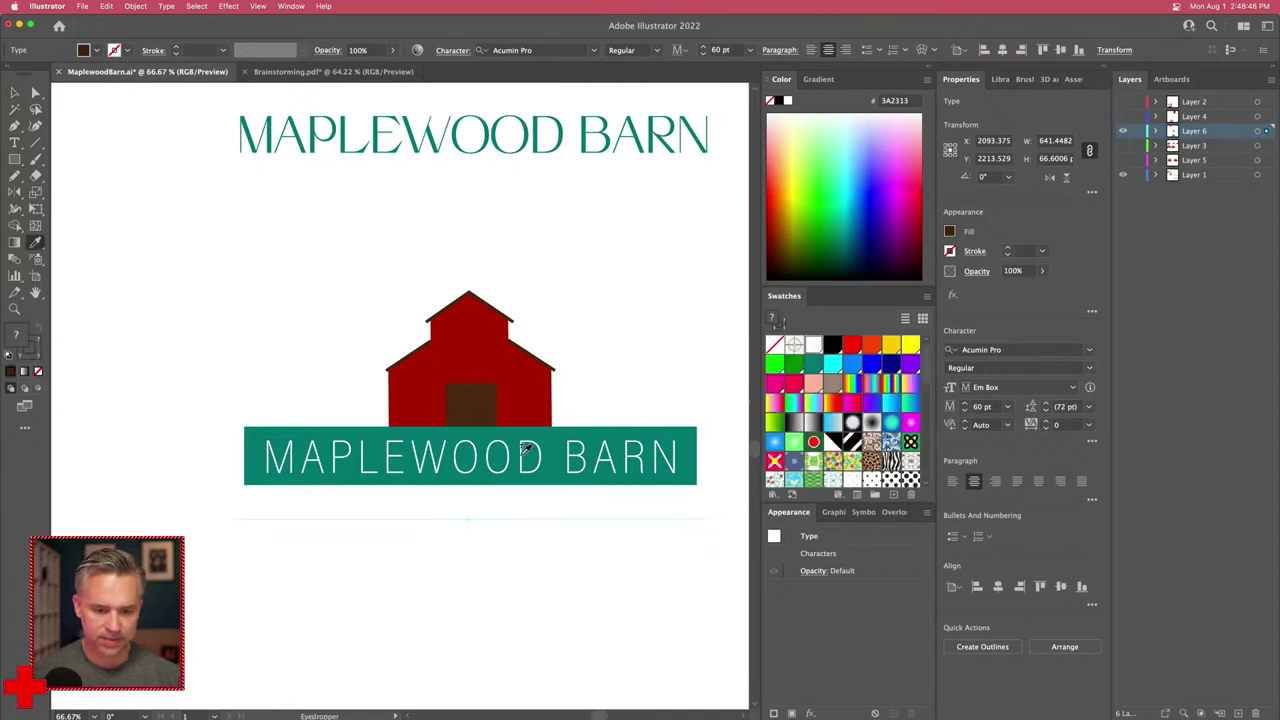
Step: Fill COMMUNITY THEATRE with the dark brown swatch and scale it down to about 54 pt
{"action": "left_click", "coordinate": [14, 92]}
{"action": "scroll", "coordinate": [815, 465], "scroll_direction": "down", "scroll_amount": 5}
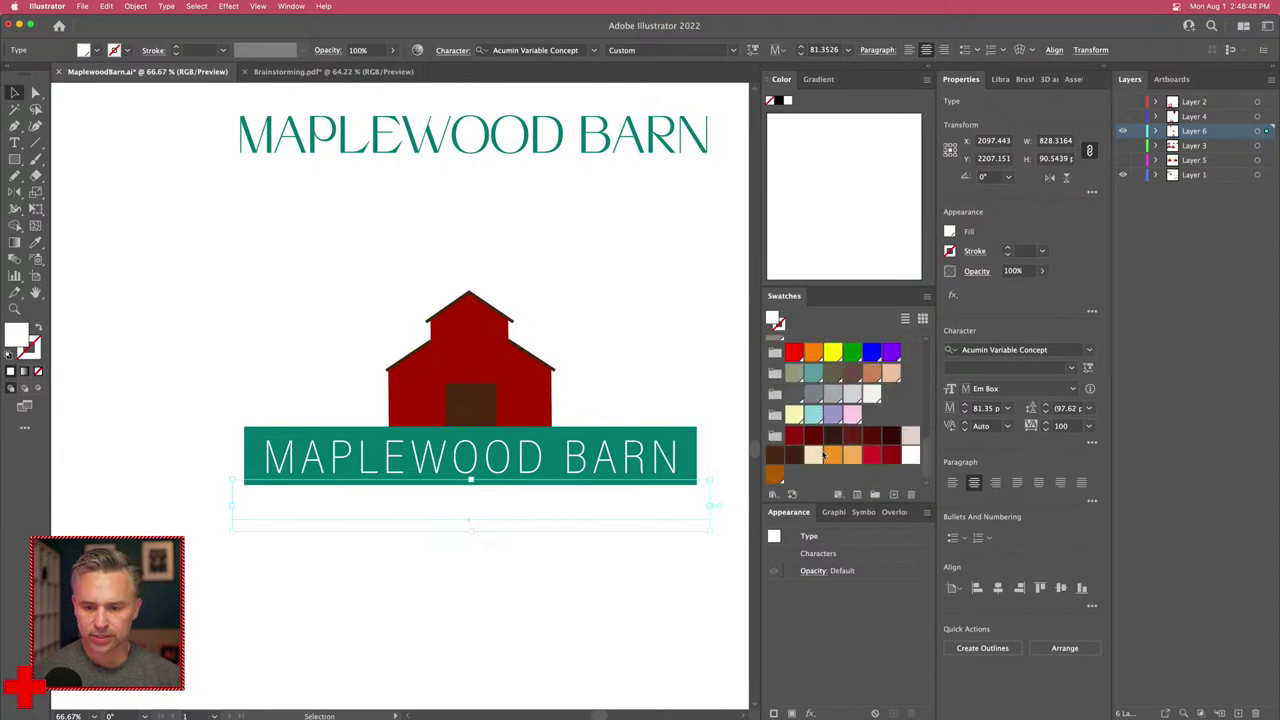
{"action": "left_click", "coordinate": [775, 455]}
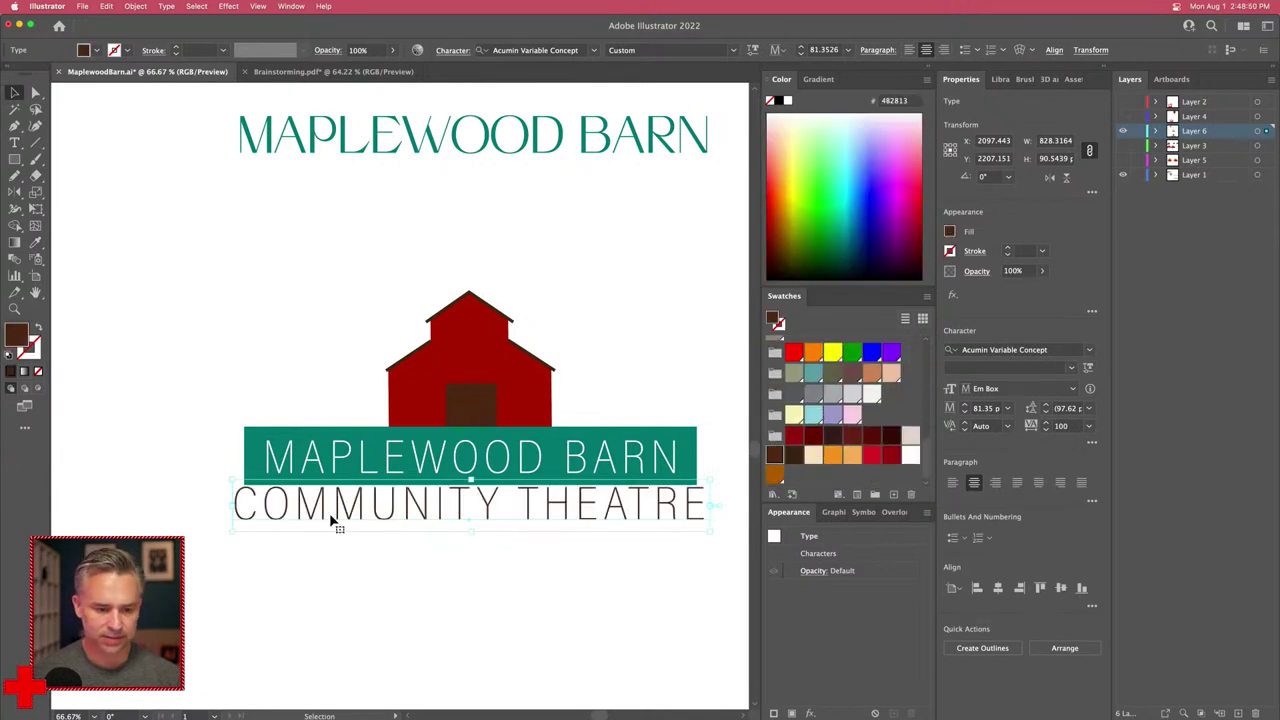
{"action": "left_click_drag", "start_coordinate": [230, 534], "coordinate": [313, 522]}
Step: Make COMMUNITY THEATRE bolder with a higher variable weight and set its tracking to 5
{"action": "left_click", "coordinate": [1088, 367]}
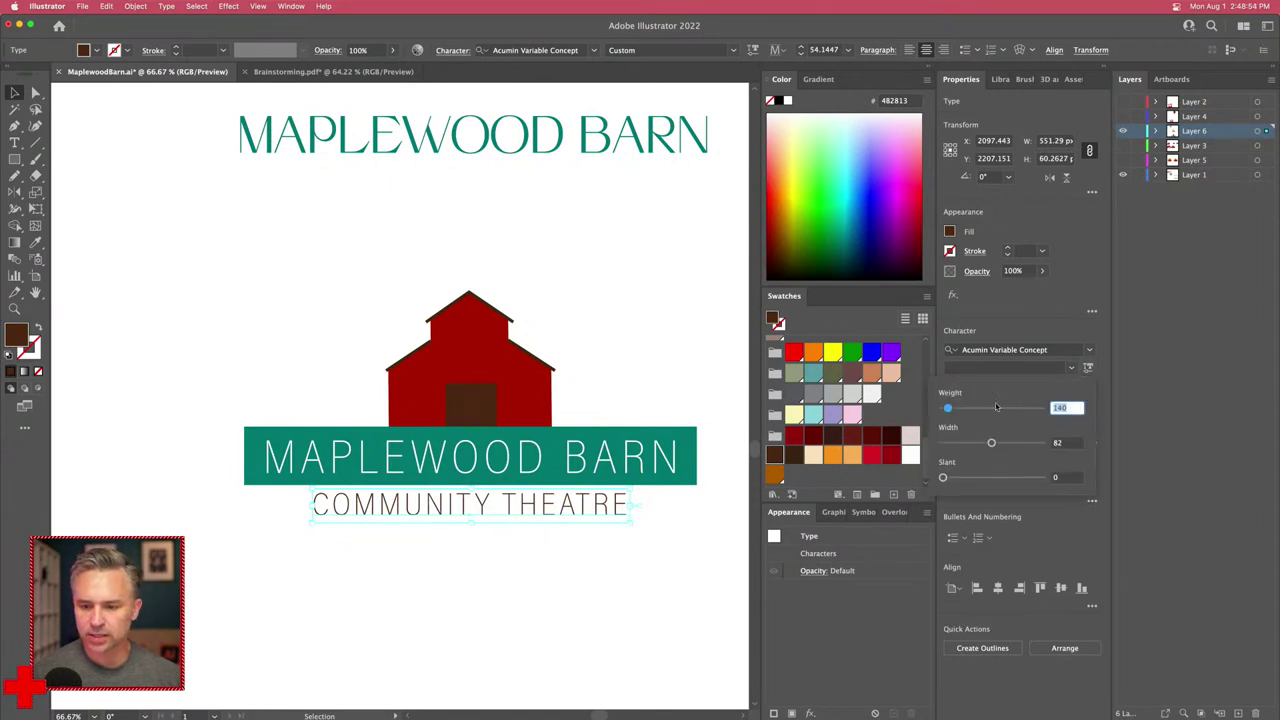
{"action": "left_click_drag", "start_coordinate": [953, 408], "coordinate": [990, 409]}
{"action": "key", "text": "Escape"}
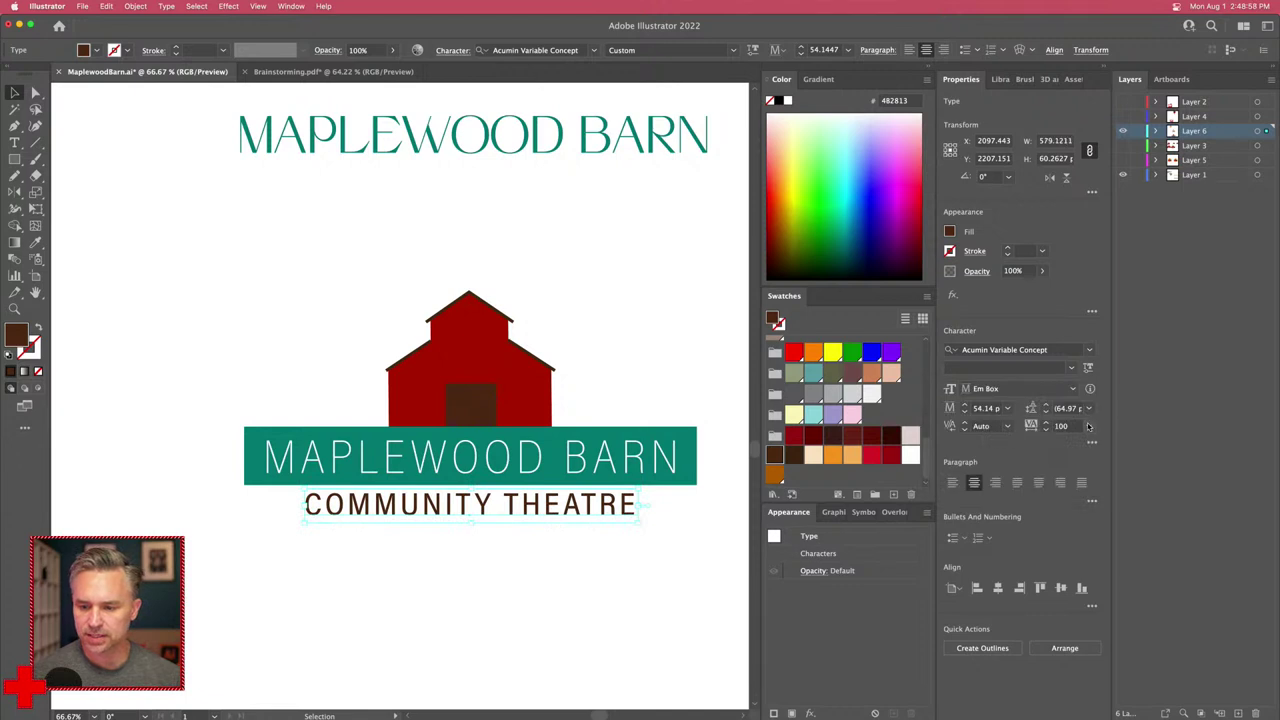
{"action": "left_click", "coordinate": [1089, 426]}
{"action": "left_click", "coordinate": [1098, 543]}
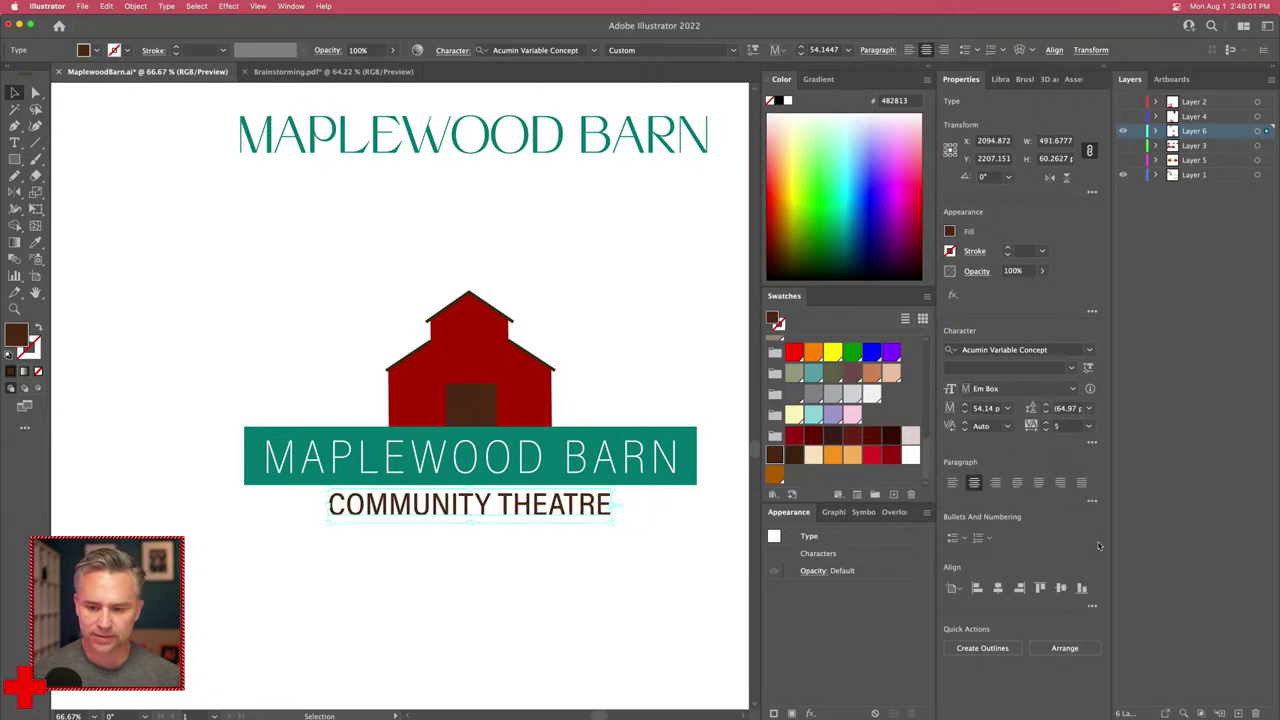
{"action": "left_click", "coordinate": [290, 389]}
{"action": "scroll", "coordinate": [340, 354], "scroll_direction": "up", "scroll_amount": 2}
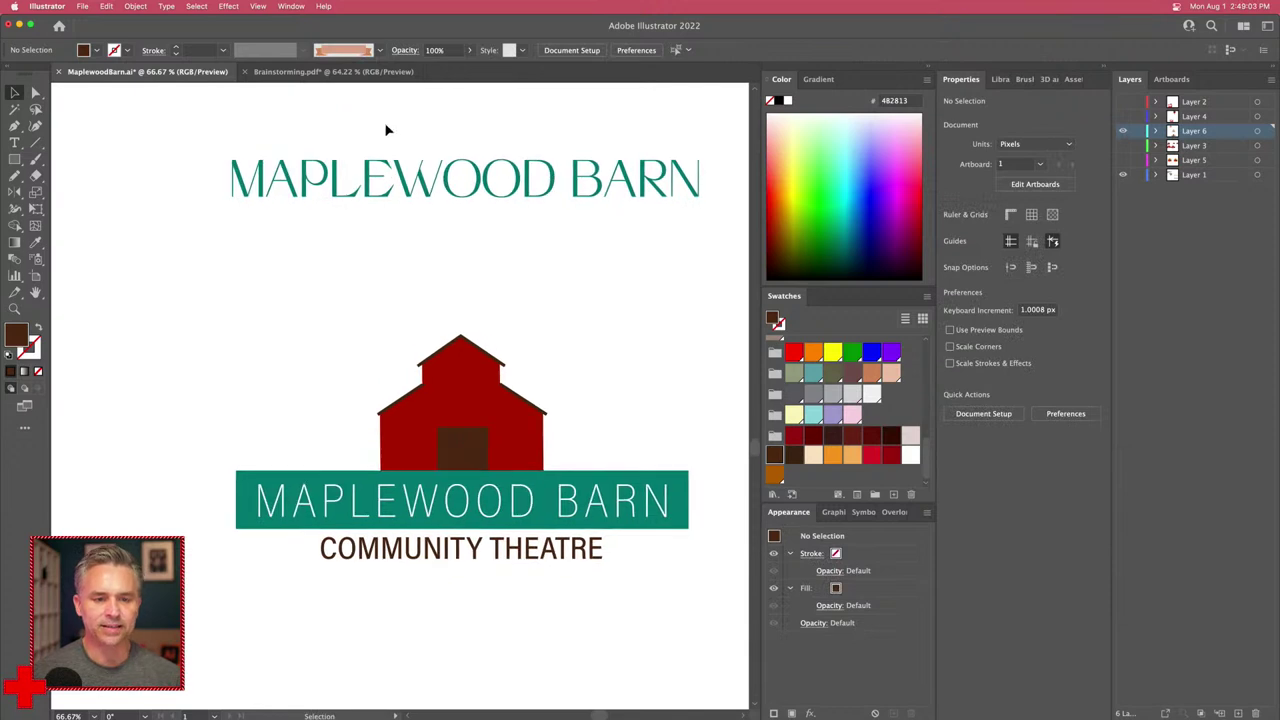
Step: Delete the thin Acumin MAPLEWOOD BARN title from the teal bar
{"action": "left_click", "coordinate": [376, 176]}
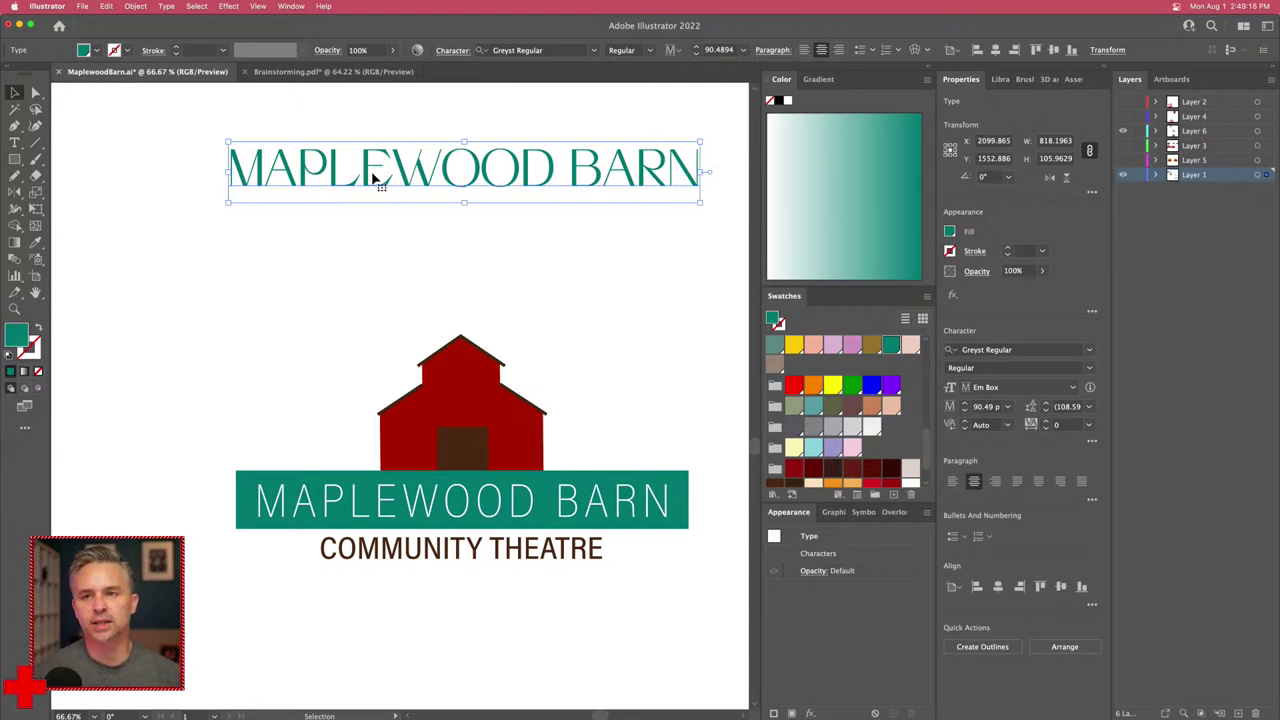
{"action": "scroll", "coordinate": [324, 390], "scroll_direction": "down", "scroll_amount": 3}
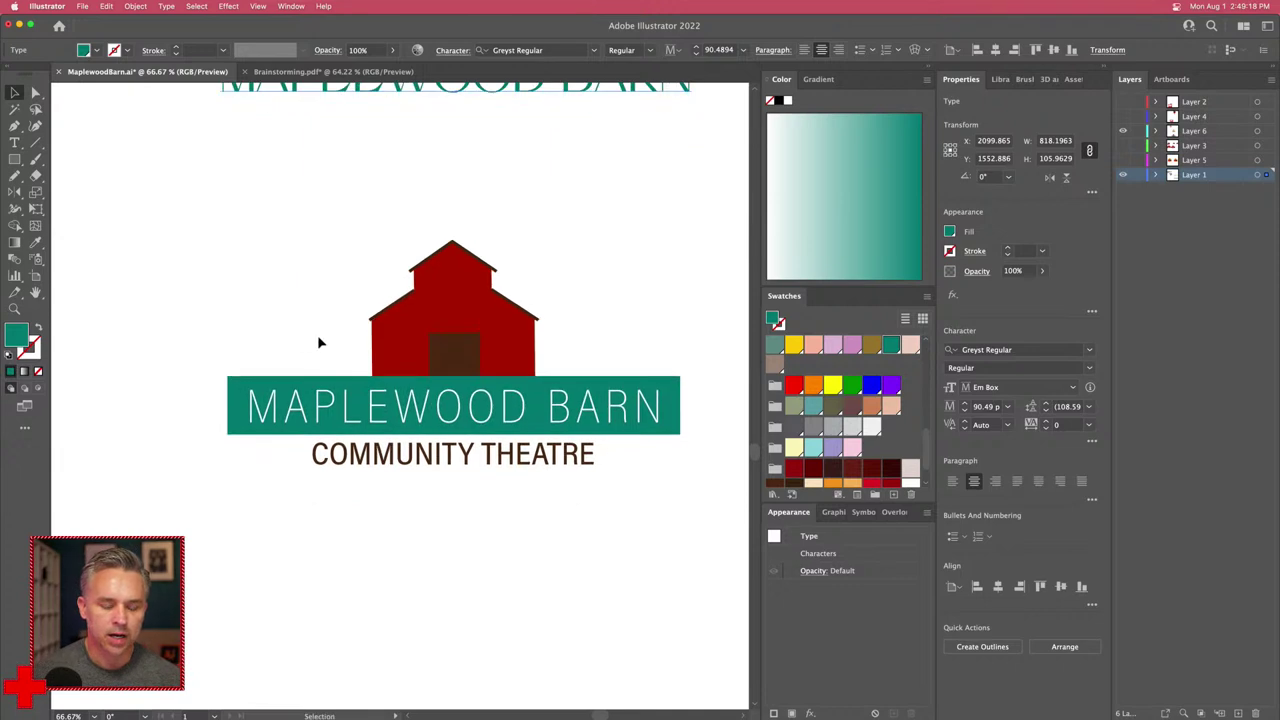
{"action": "left_click", "coordinate": [378, 455]}
{"action": "scroll", "coordinate": [378, 455], "scroll_direction": "up", "scroll_amount": 4}
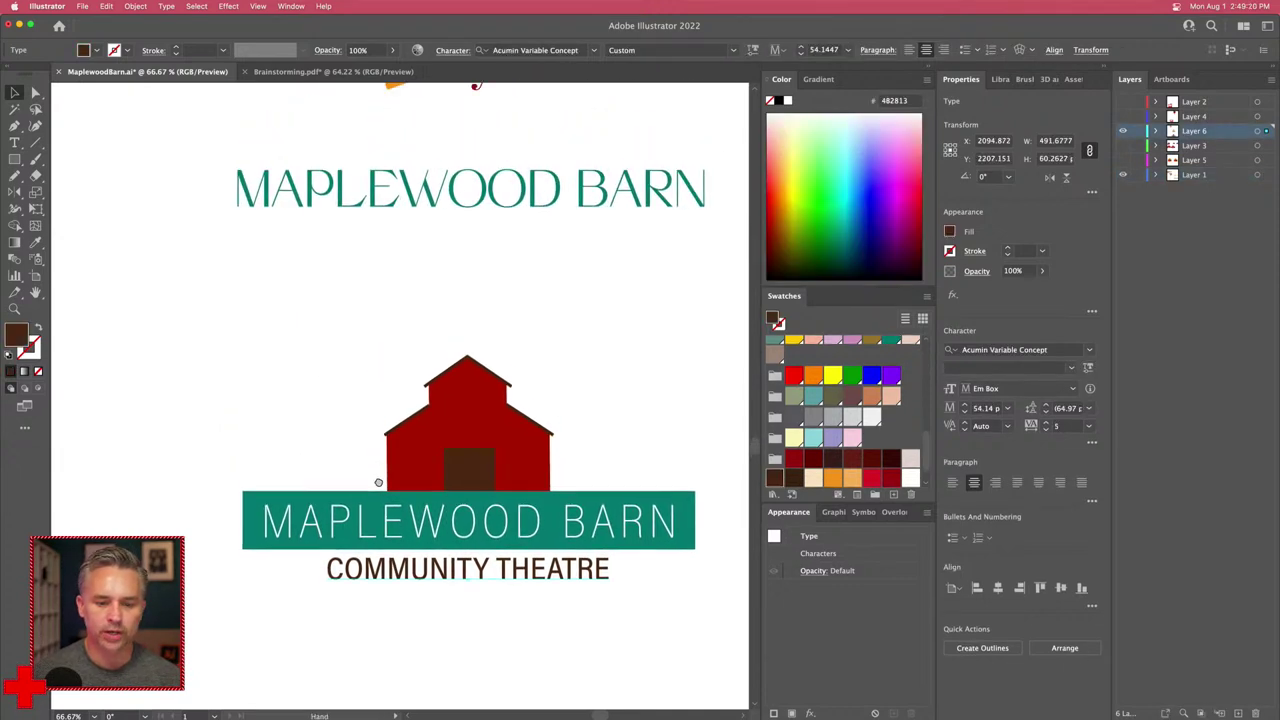
{"action": "left_click", "coordinate": [366, 517]}
{"action": "left_click", "coordinate": [349, 269]}
{"action": "left_click", "coordinate": [298, 239]}
{"action": "left_click", "coordinate": [348, 525]}
{"action": "key", "text": "Delete"}
Step: Fill the upper Greyst Regular MAPLEWOOD BARN title white and move it onto the barn's layer, Layer 6
{"action": "left_click", "coordinate": [300, 200]}
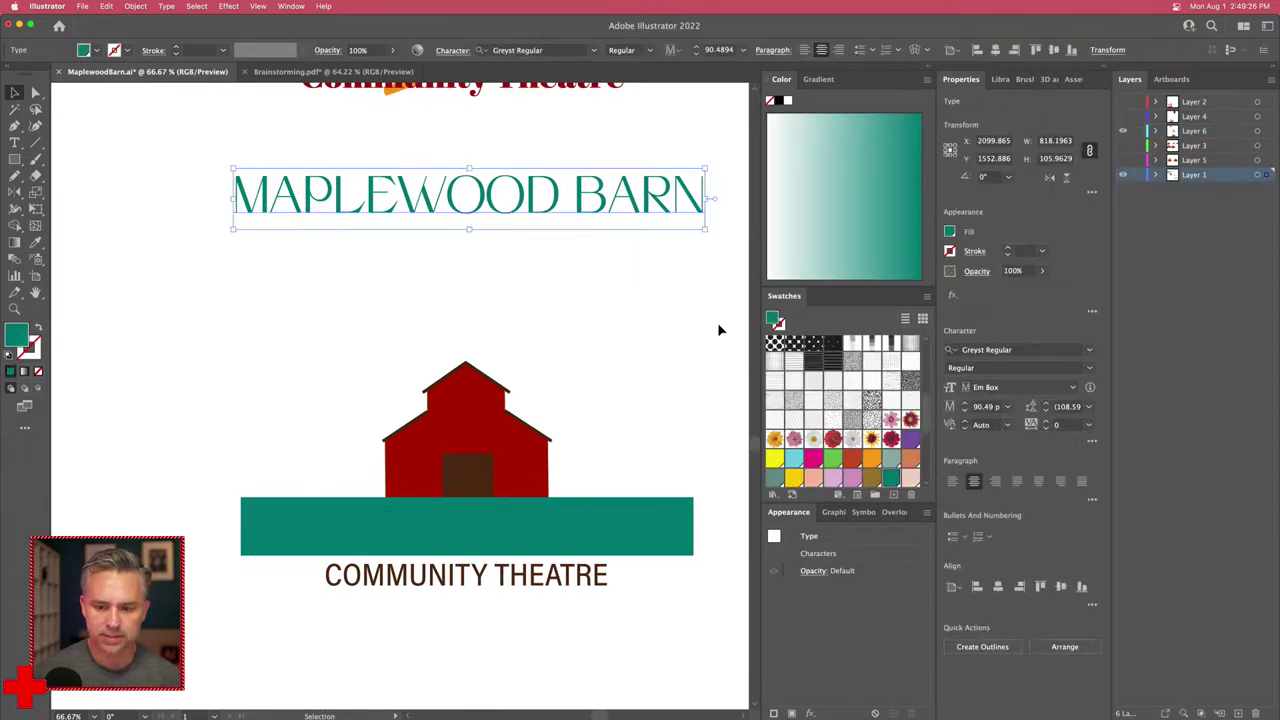
{"action": "scroll", "coordinate": [889, 405], "scroll_direction": "up", "scroll_amount": 5}
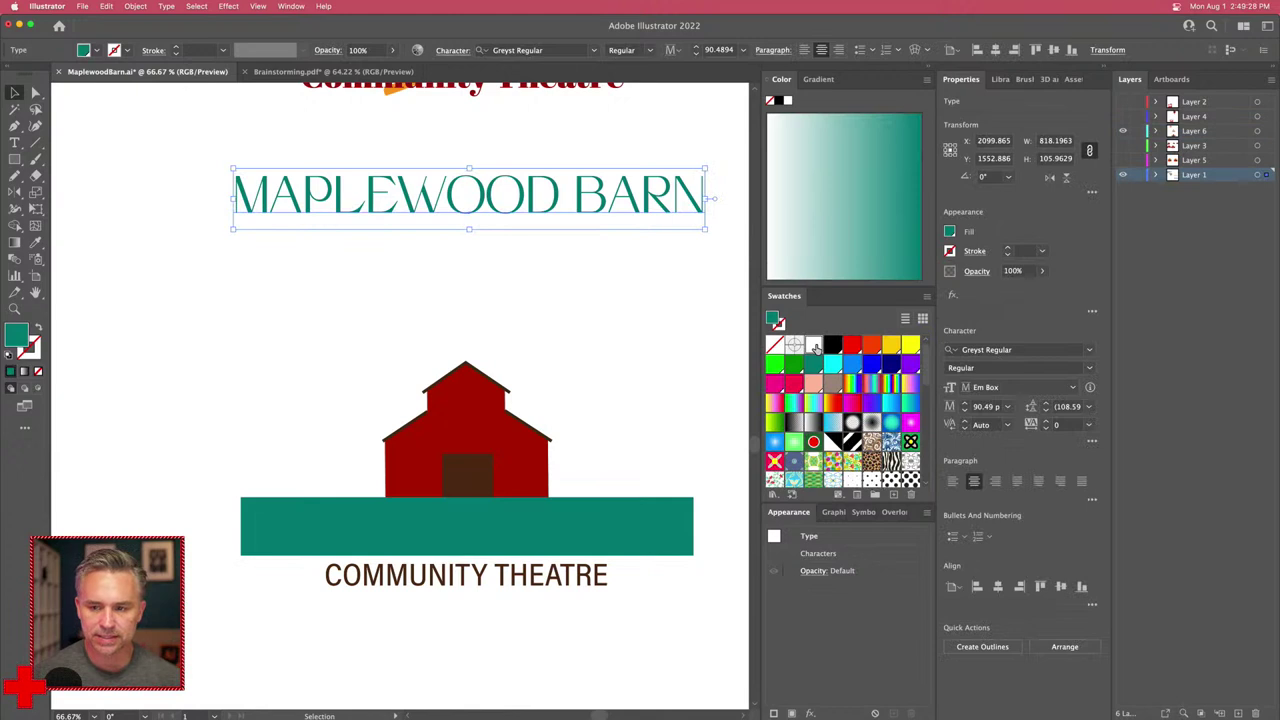
{"action": "left_click", "coordinate": [813, 345]}
{"action": "key", "text": "super+shift+a"}
{"action": "left_click", "coordinate": [378, 535]}
{"action": "key", "text": "super+shift+a"}
{"action": "key", "text": "super+z"}
Step: Place the white Greyst title on the teal bar and scale it down to about 79.83 pt
{"action": "left_click_drag", "start_coordinate": [375, 205], "coordinate": [345, 532]}
{"action": "left_click_drag", "start_coordinate": [205, 558], "coordinate": [262, 550]}
{"action": "left_click_drag", "start_coordinate": [355, 530], "coordinate": [356, 524]}
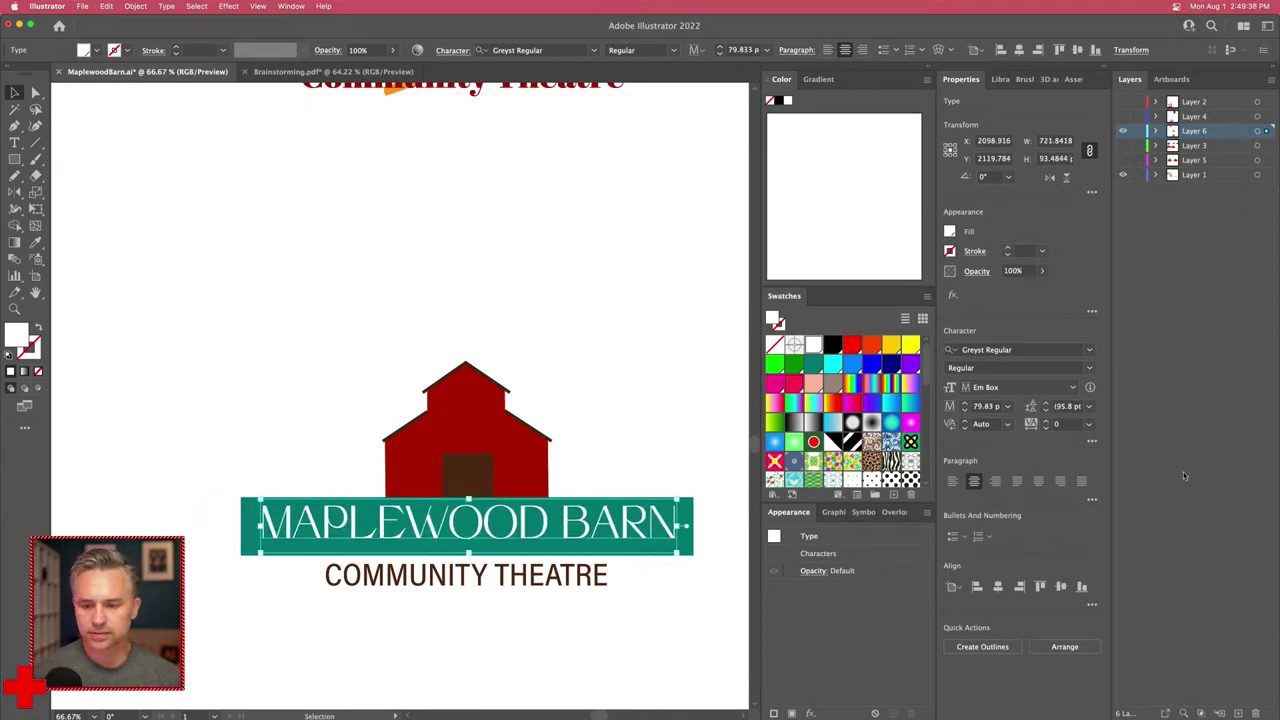
Step: Set the Greyst title's tracking to 100 and scale it down to leave margins inside the teal bar
{"action": "left_click", "coordinate": [1090, 424]}
{"action": "left_click", "coordinate": [1104, 583]}
{"action": "left_click", "coordinate": [1089, 425]}
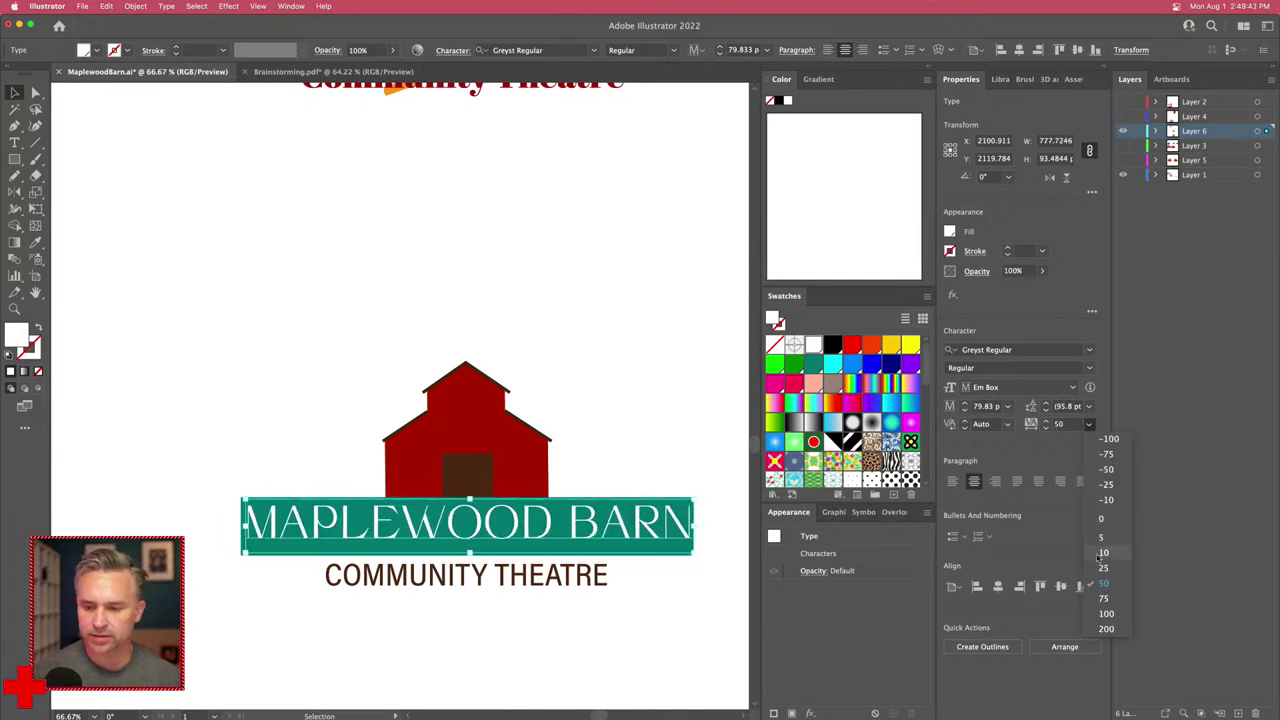
{"action": "left_click", "coordinate": [1107, 614]}
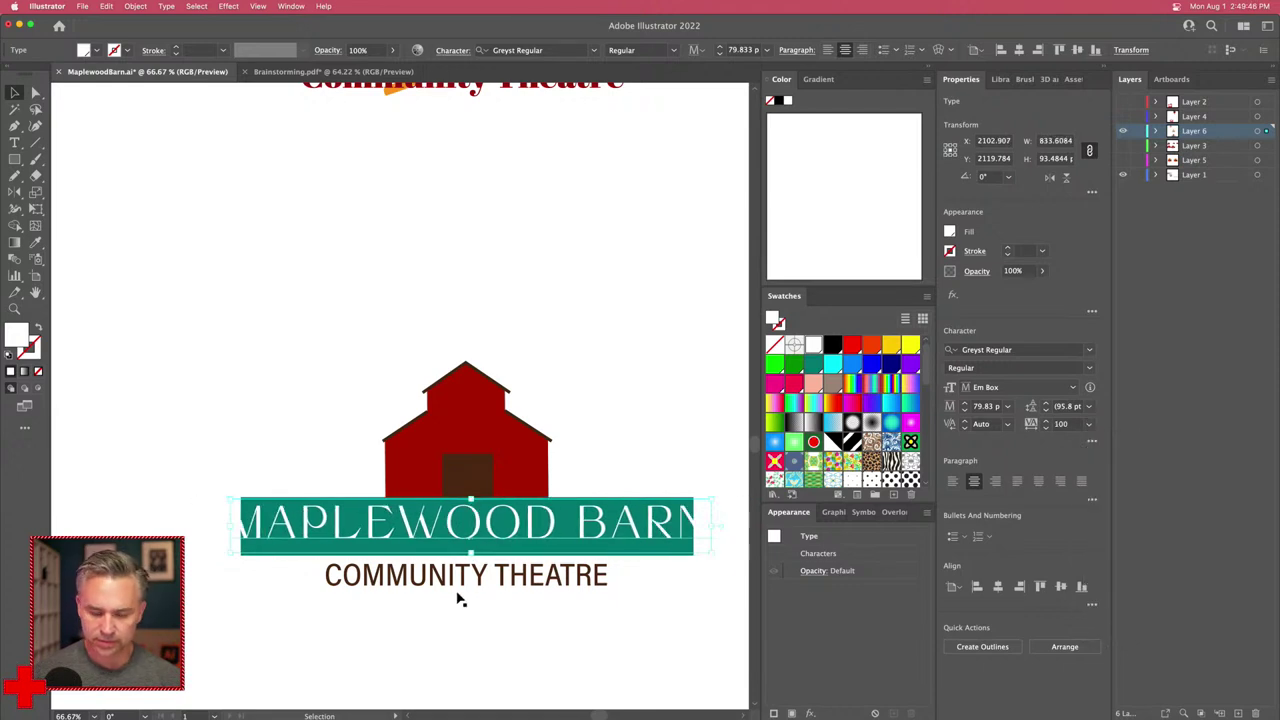
{"action": "left_click_drag", "start_coordinate": [229, 554], "coordinate": [279, 548]}
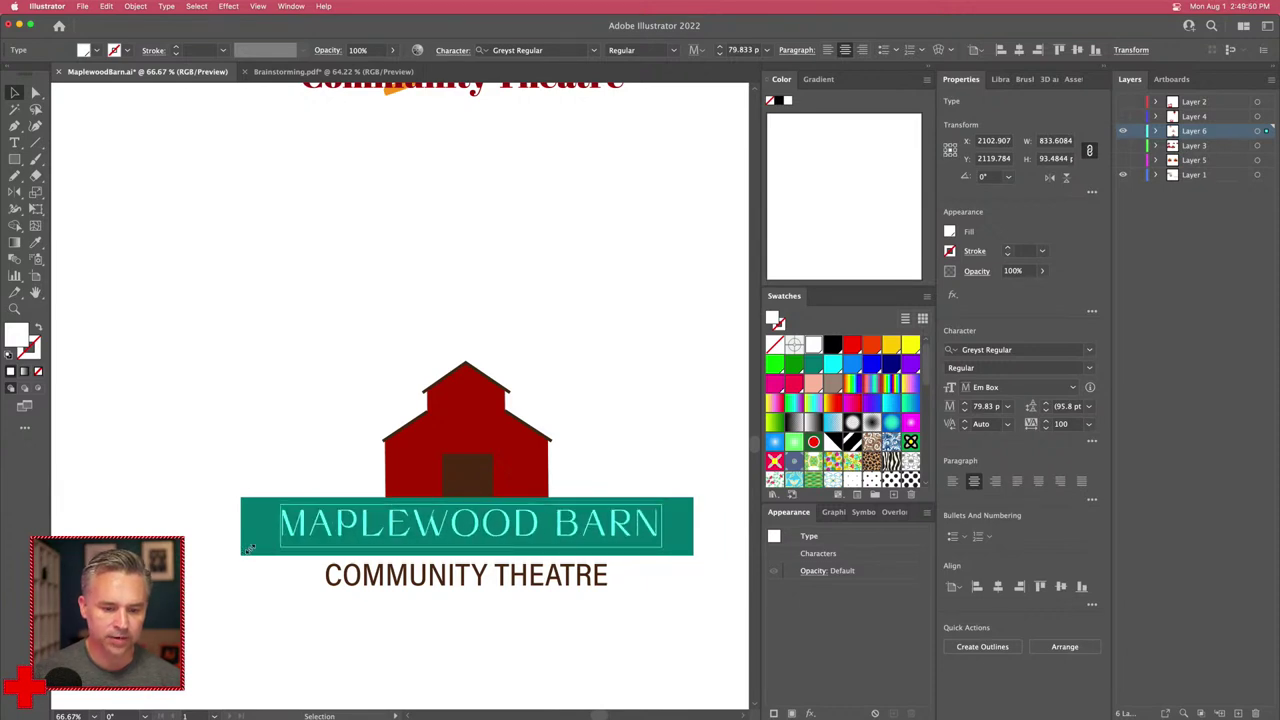
{"action": "left_click", "coordinate": [286, 457]}
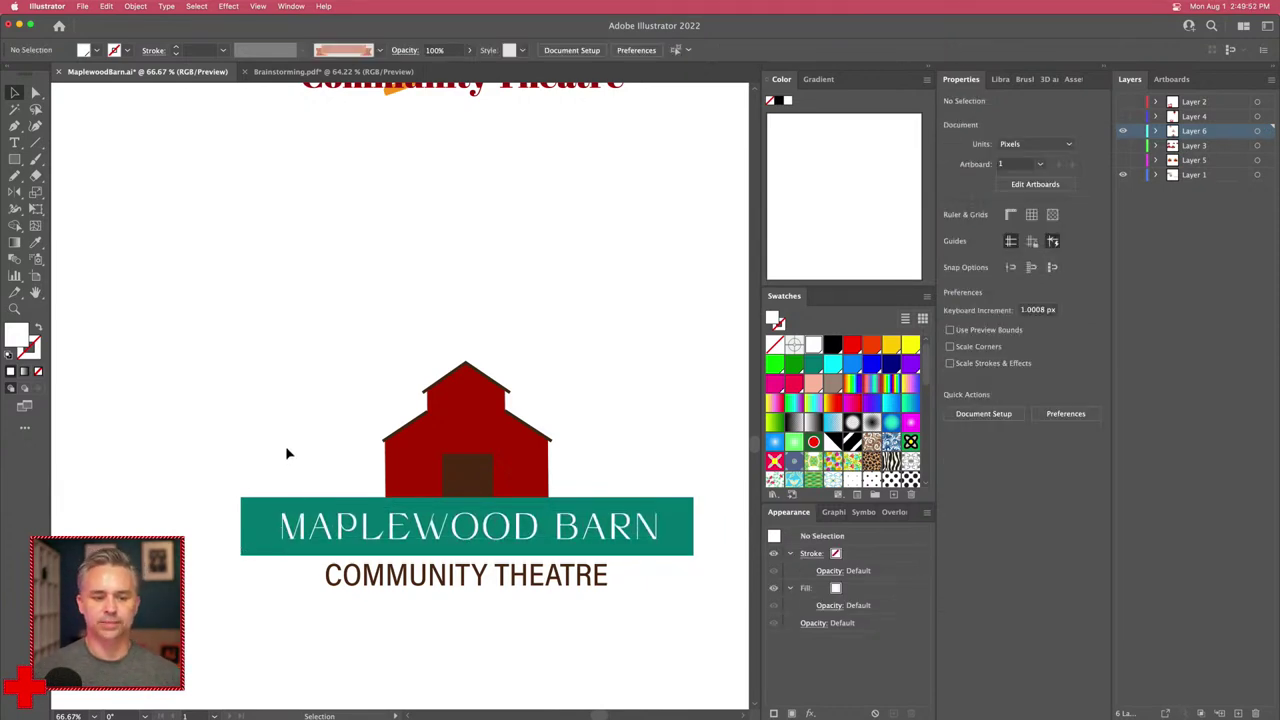
Step: Narrow the teal bar evenly around the title to about 728 px wide
{"action": "left_click", "coordinate": [248, 548]}
{"action": "left_click_drag", "start_coordinate": [240, 555], "coordinate": [257, 553]}
{"action": "left_click", "coordinate": [225, 468]}
{"action": "key", "text": "a"}
{"action": "key", "text": "super+equal"}
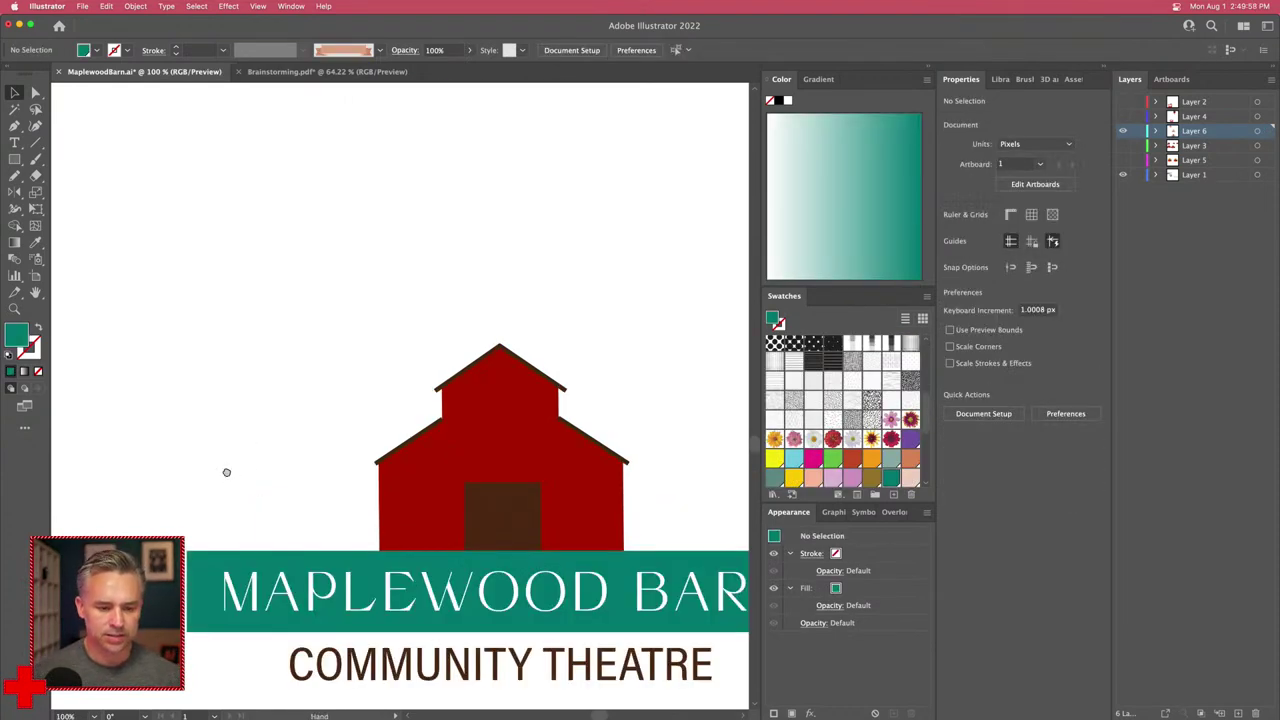
Step: Round only the two upper corners of the teal bar with a radius of about 20 px
{"action": "left_click_drag", "start_coordinate": [211, 486], "coordinate": [119, 393]}
{"action": "left_click", "coordinate": [33, 92]}
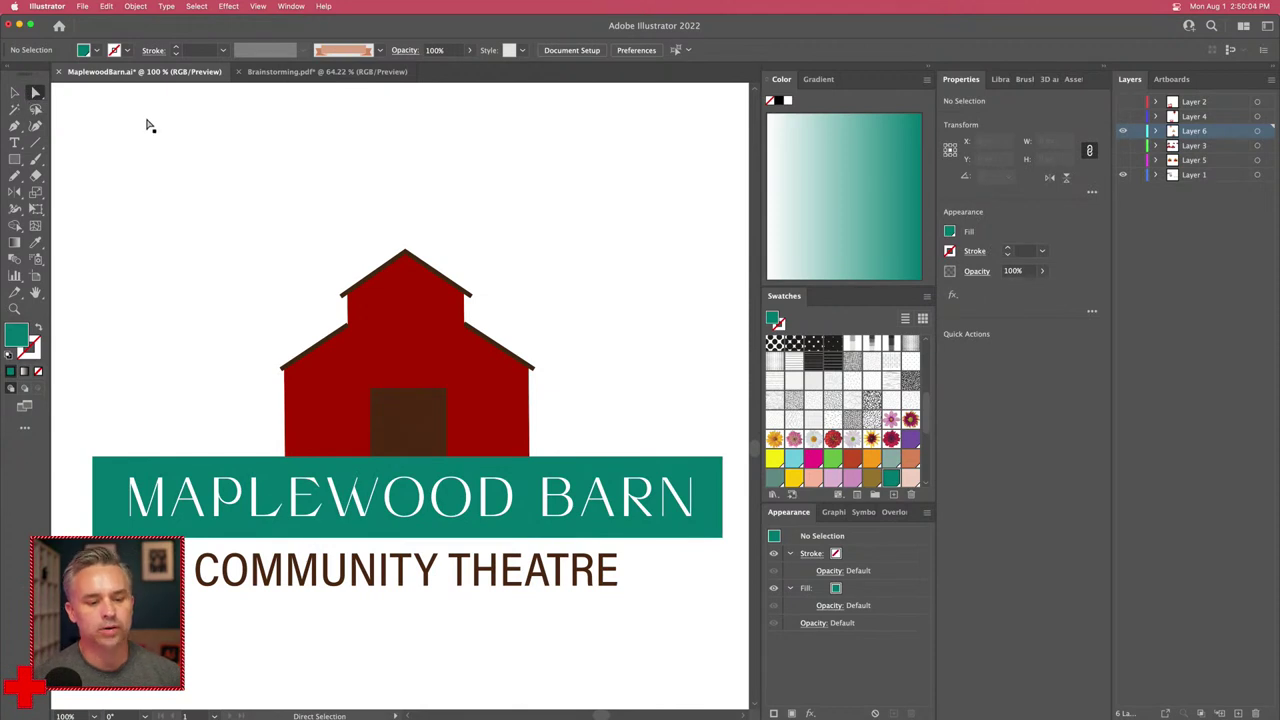
{"action": "left_click", "coordinate": [92, 457]}
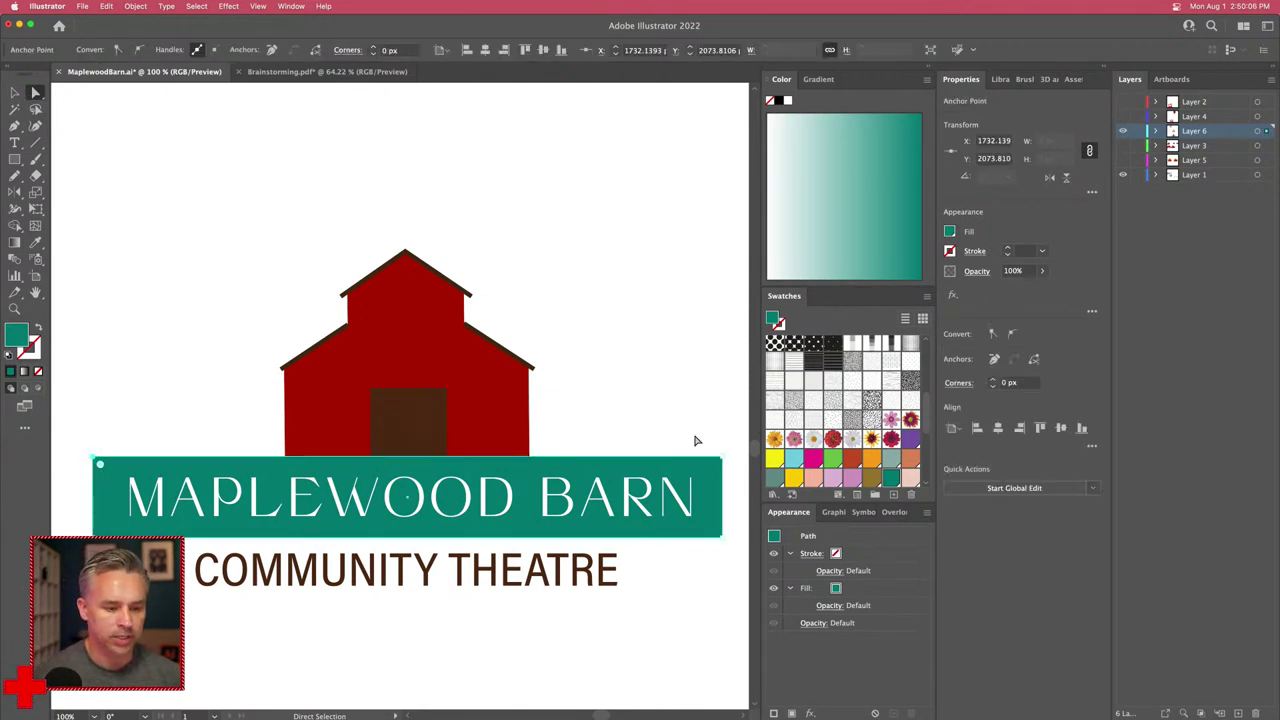
{"action": "left_click", "coordinate": [720, 459], "text": "shift"}
{"action": "left_click_drag", "start_coordinate": [714, 468], "coordinate": [705, 480]}
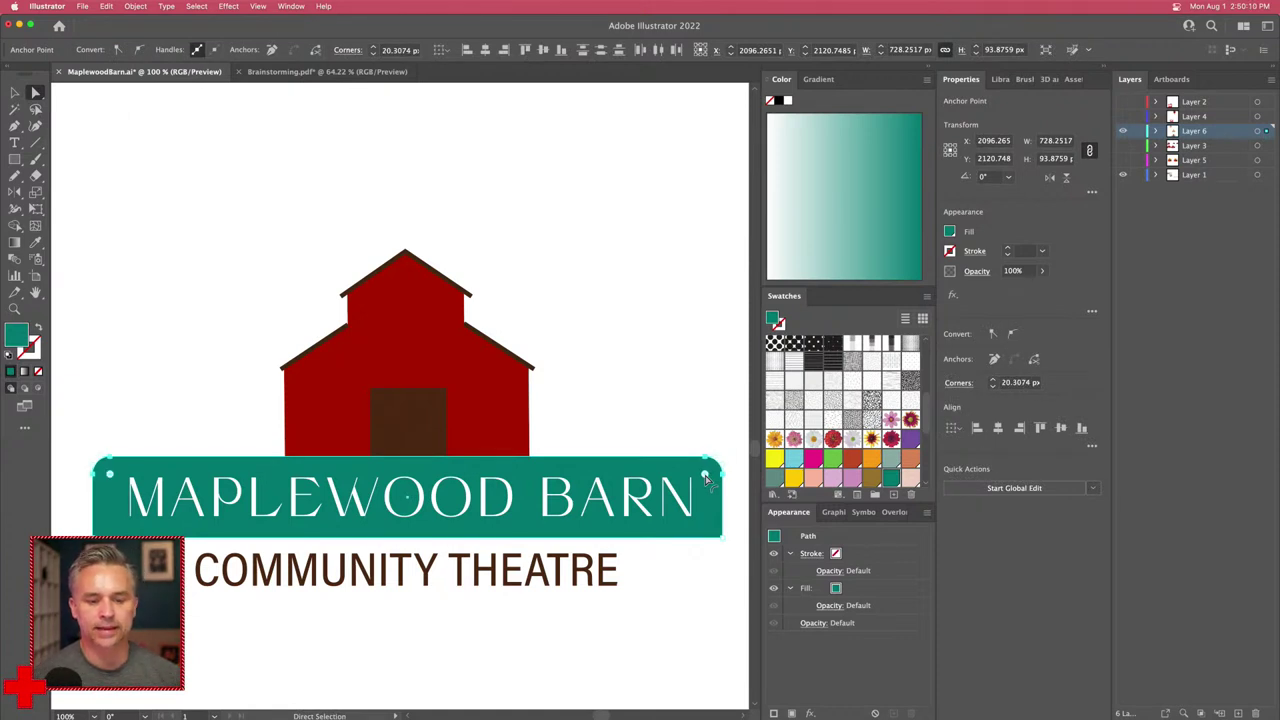
{"action": "left_click", "coordinate": [646, 391]}
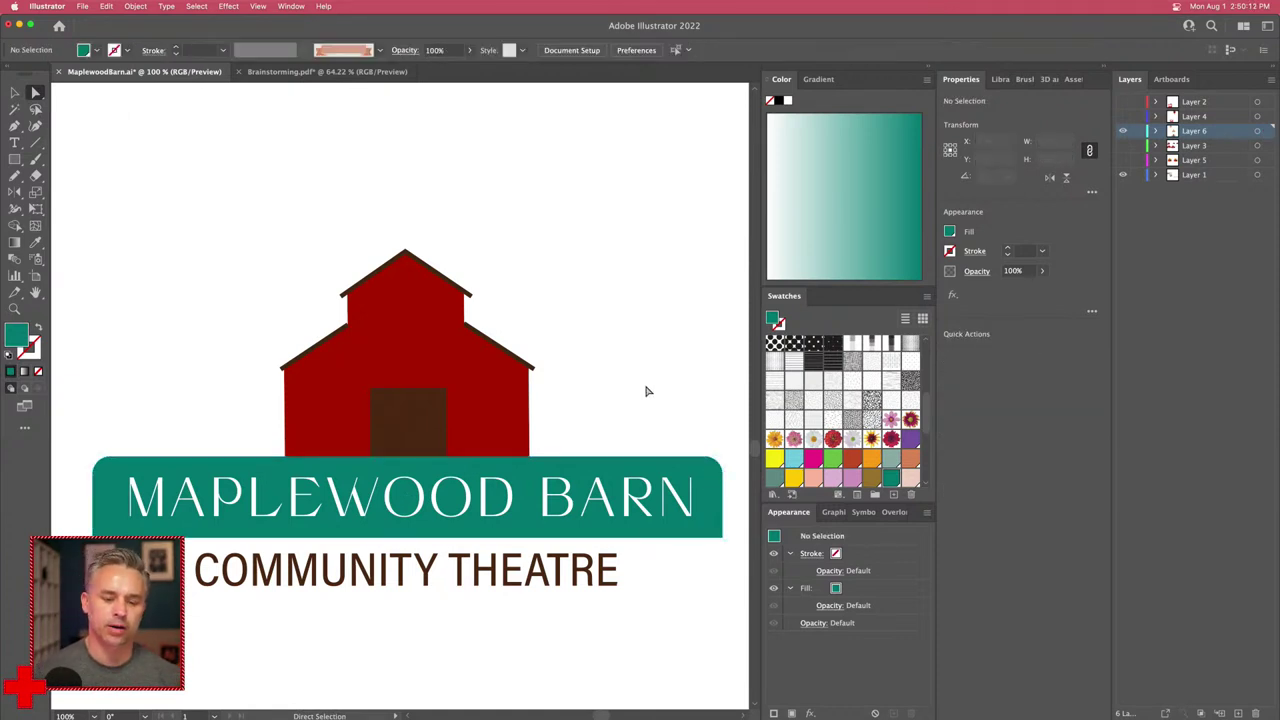
Step: Slightly round the corners of the brown barn door
{"action": "left_click", "coordinate": [396, 416]}
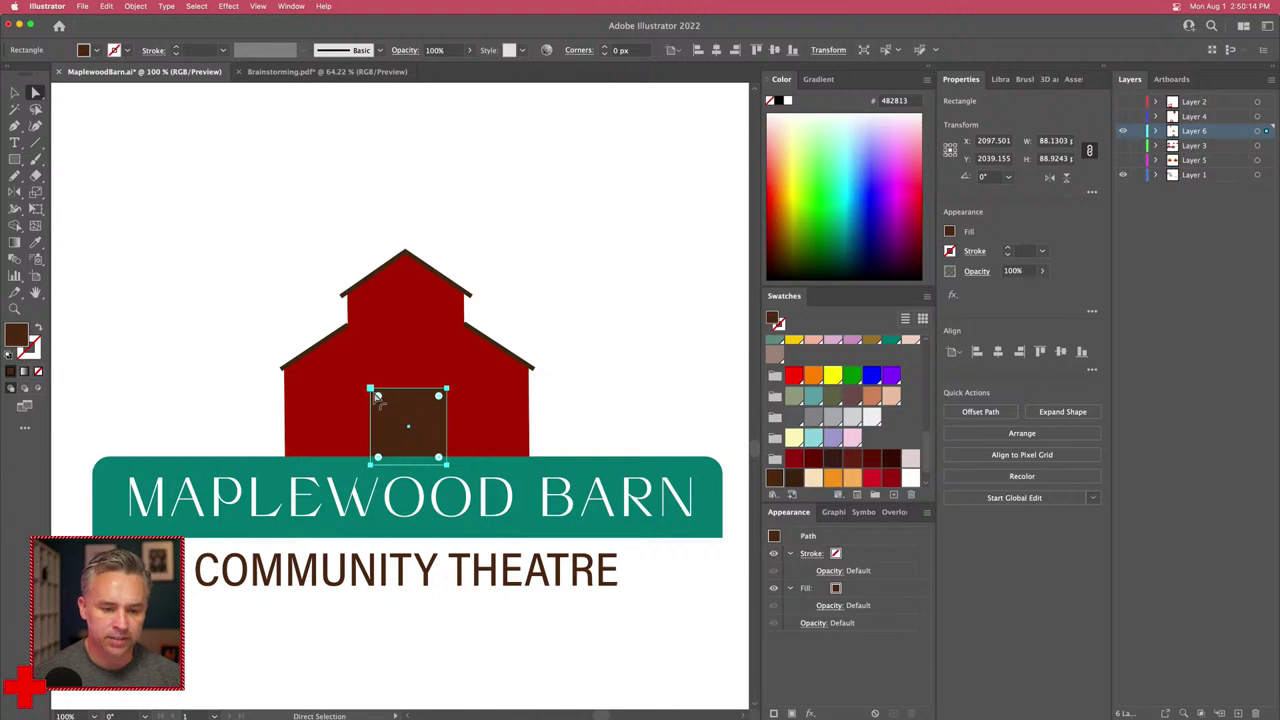
{"action": "left_click_drag", "start_coordinate": [377, 397], "coordinate": [381, 401]}
{"action": "left_click", "coordinate": [233, 272]}
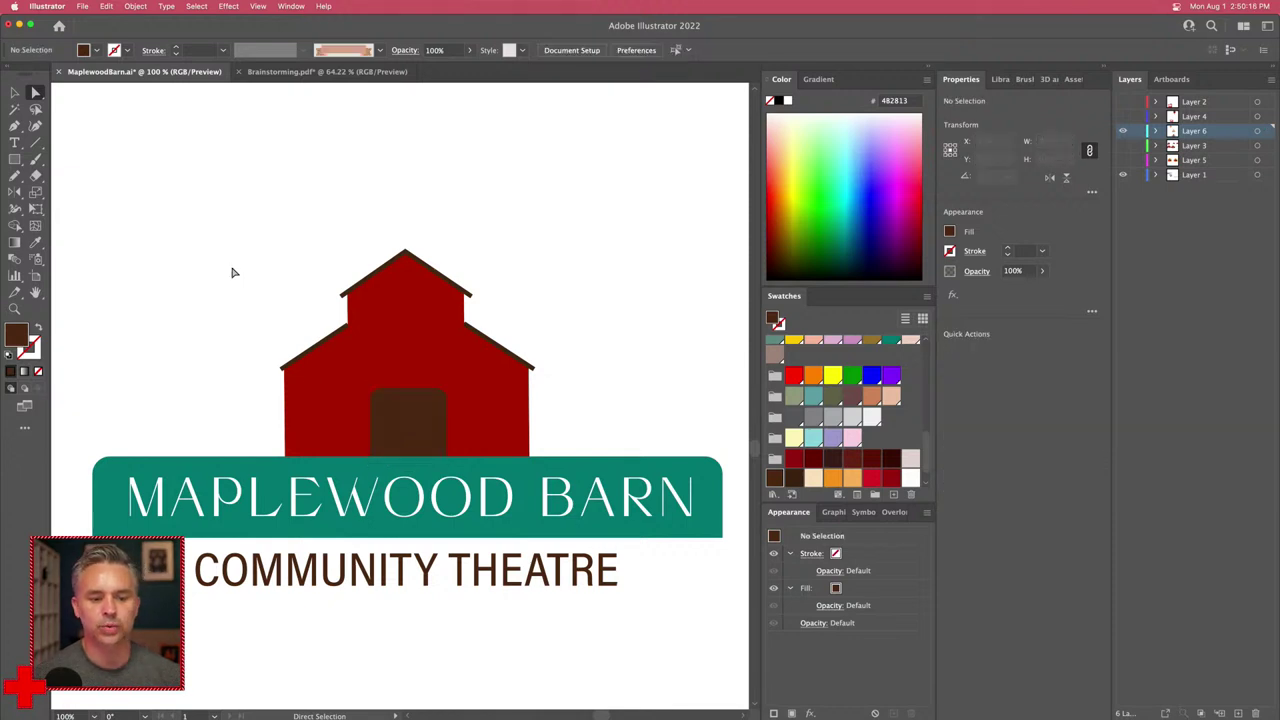
Step: Set the COMMUNITY THEATRE text's variable weight to 284 and nudge the text up toward the teal bar
{"action": "key", "text": "super+minus"}
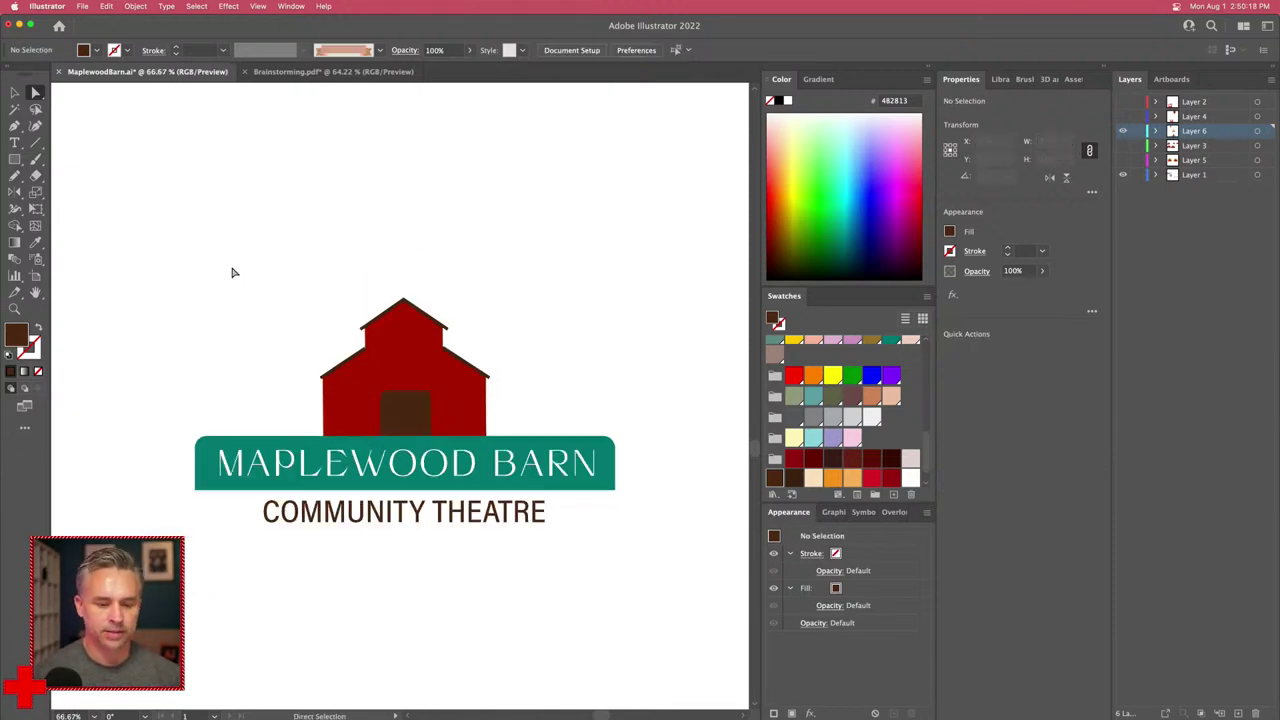
{"action": "left_click", "coordinate": [15, 93]}
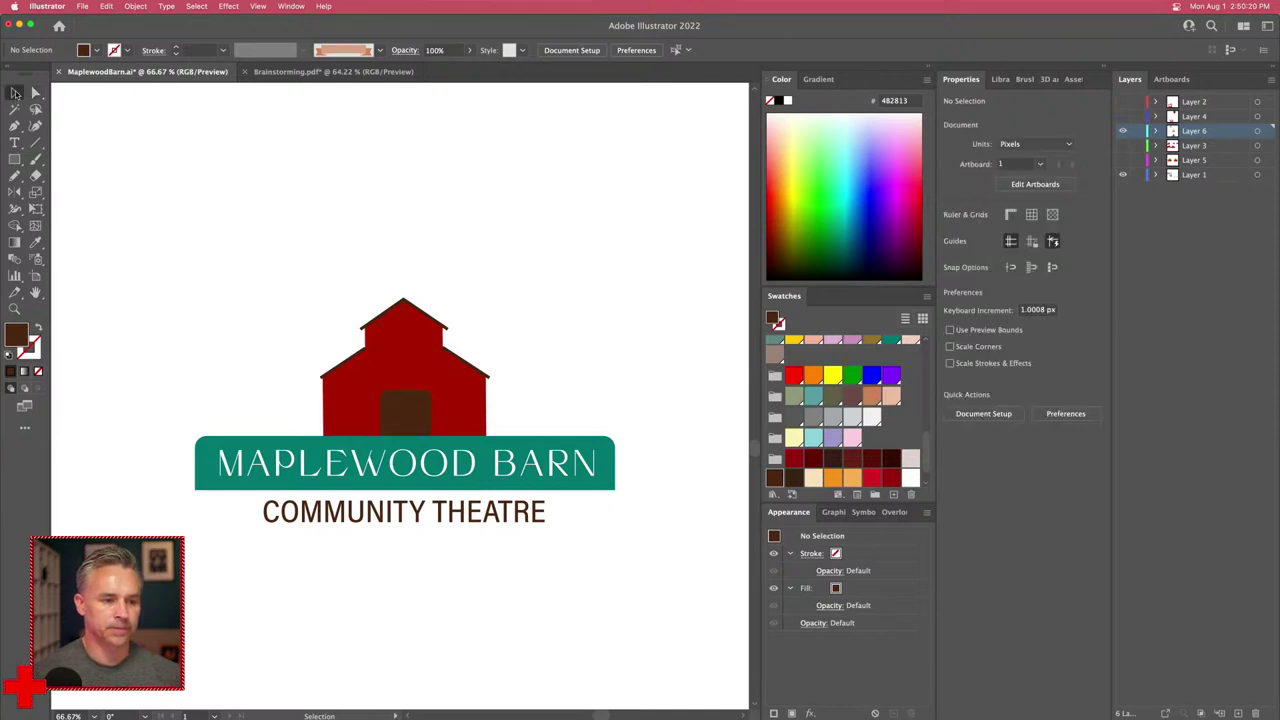
{"action": "left_click", "coordinate": [368, 515]}
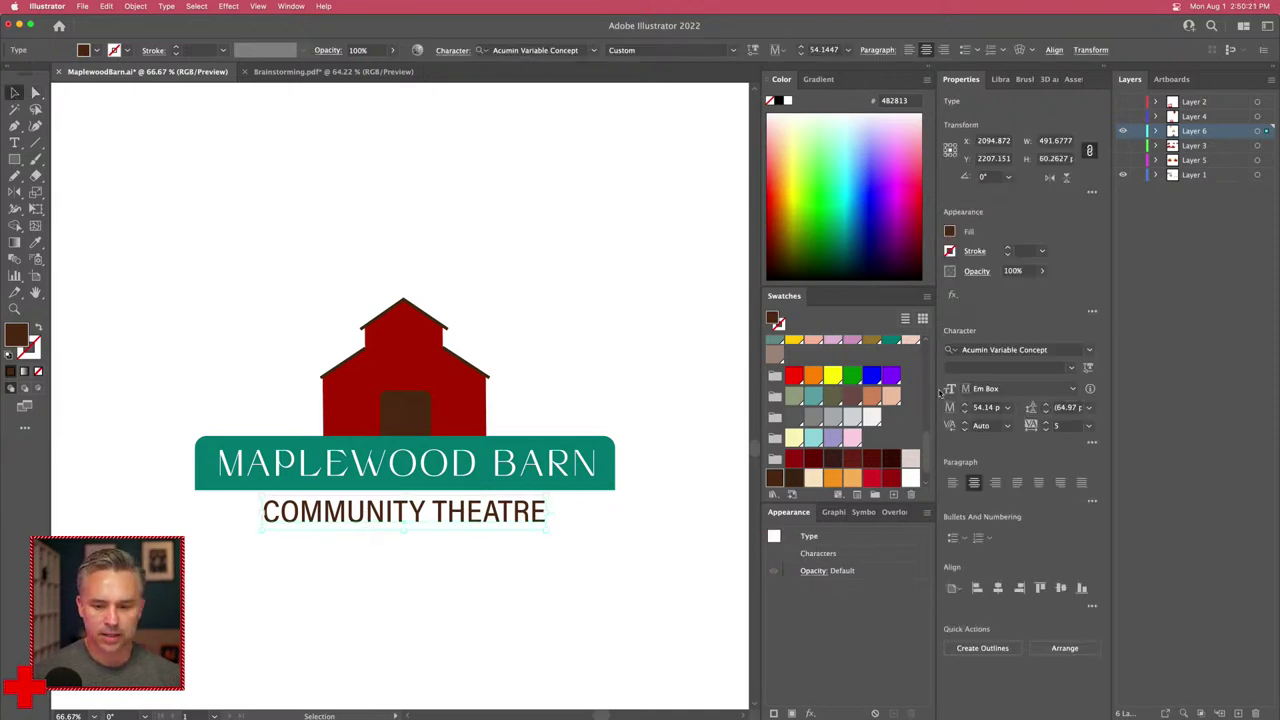
{"action": "left_click", "coordinate": [1088, 367]}
{"action": "left_click_drag", "start_coordinate": [971, 409], "coordinate": [966, 410]}
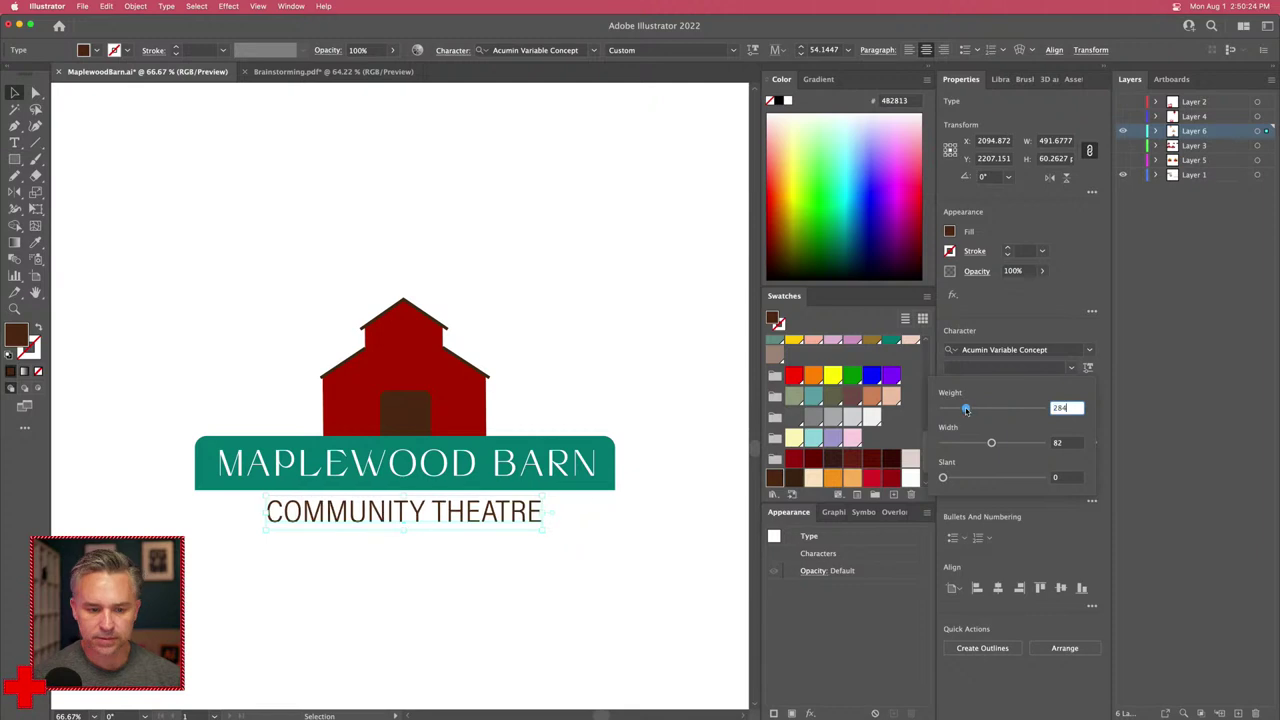
{"action": "left_click", "coordinate": [200, 308]}
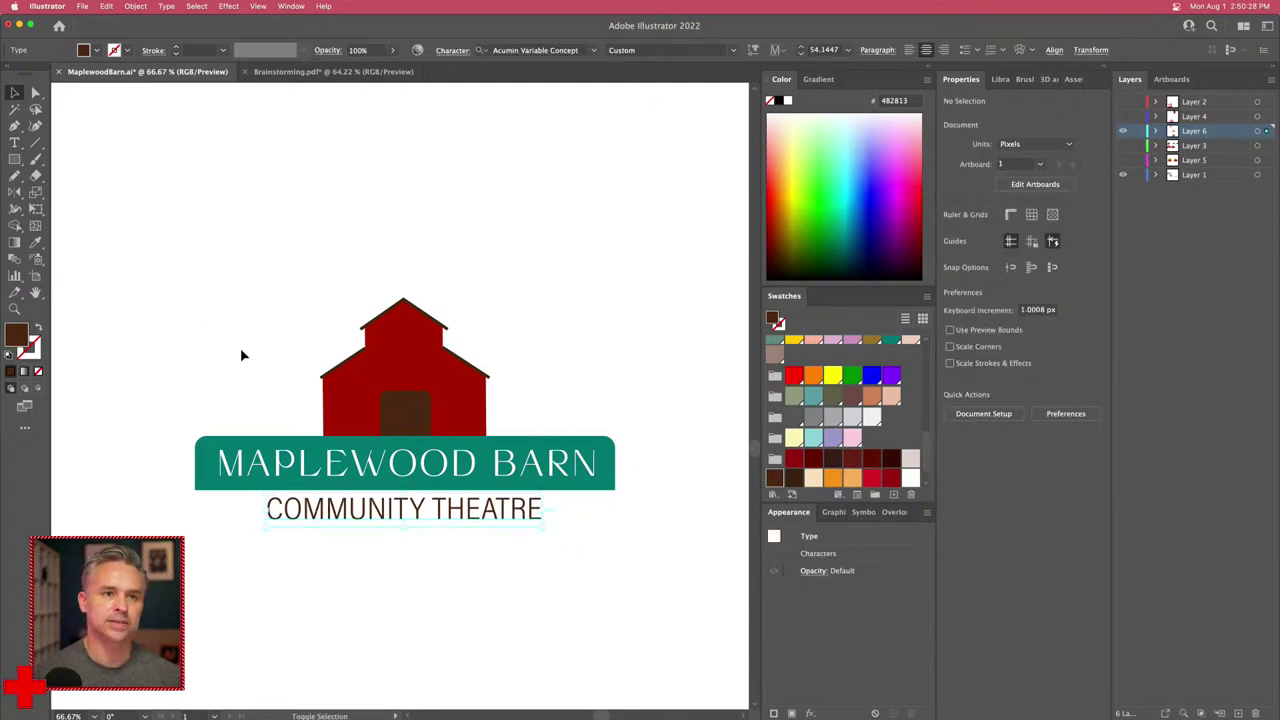
Step: Apply the 3D Extrude effect to the whole barn group
{"action": "key", "text": "super+1"}
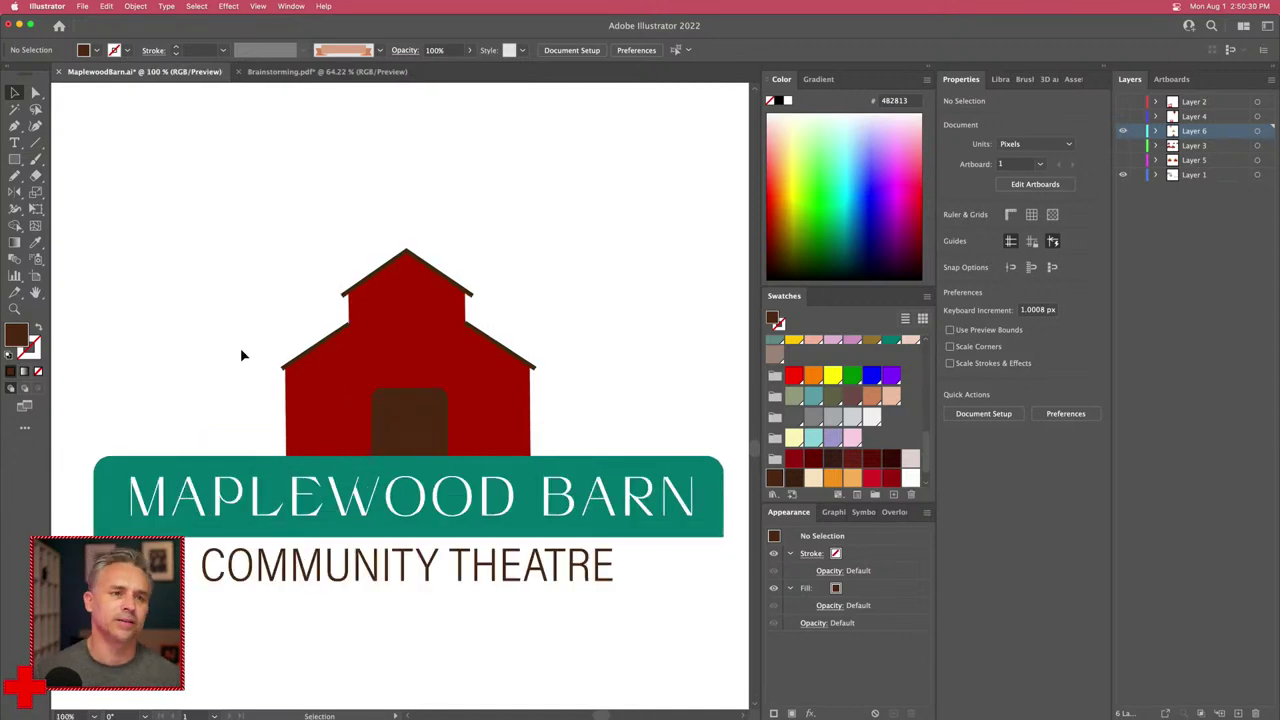
{"action": "left_click_drag", "start_coordinate": [309, 354], "coordinate": [325, 315]}
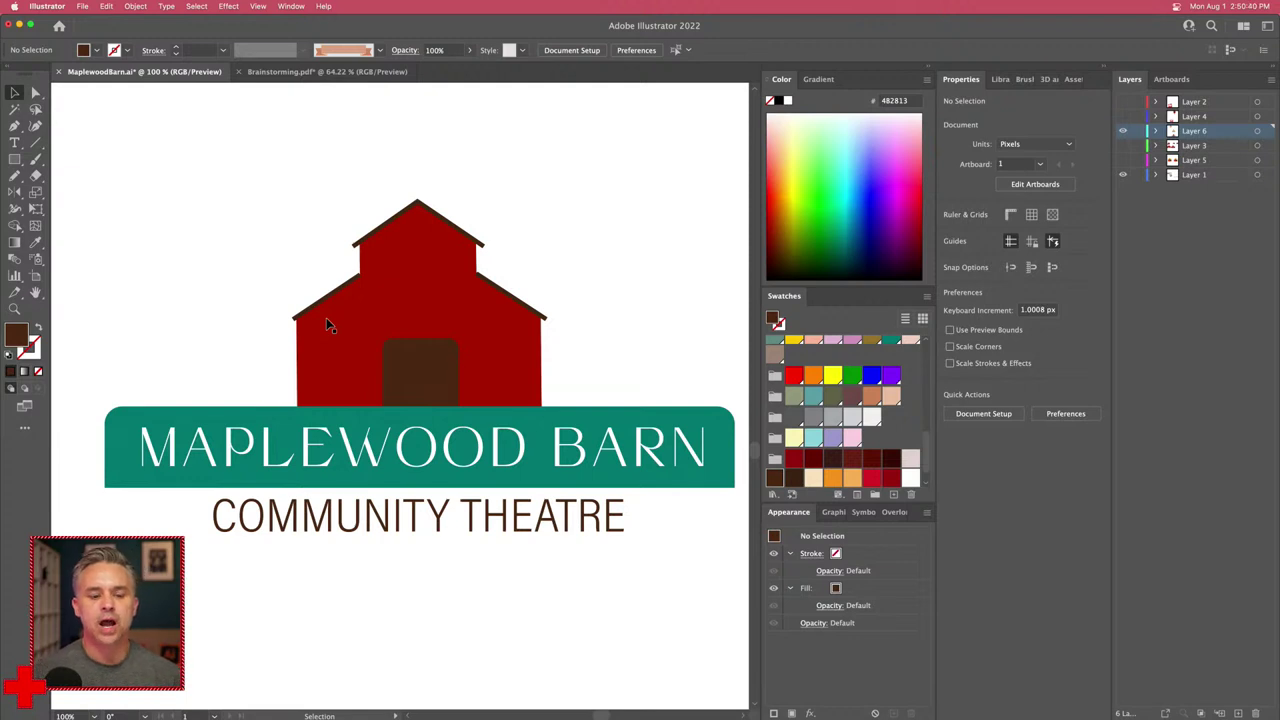
{"action": "left_click_drag", "start_coordinate": [300, 207], "coordinate": [601, 355]}
{"action": "right_click", "coordinate": [412, 272]}
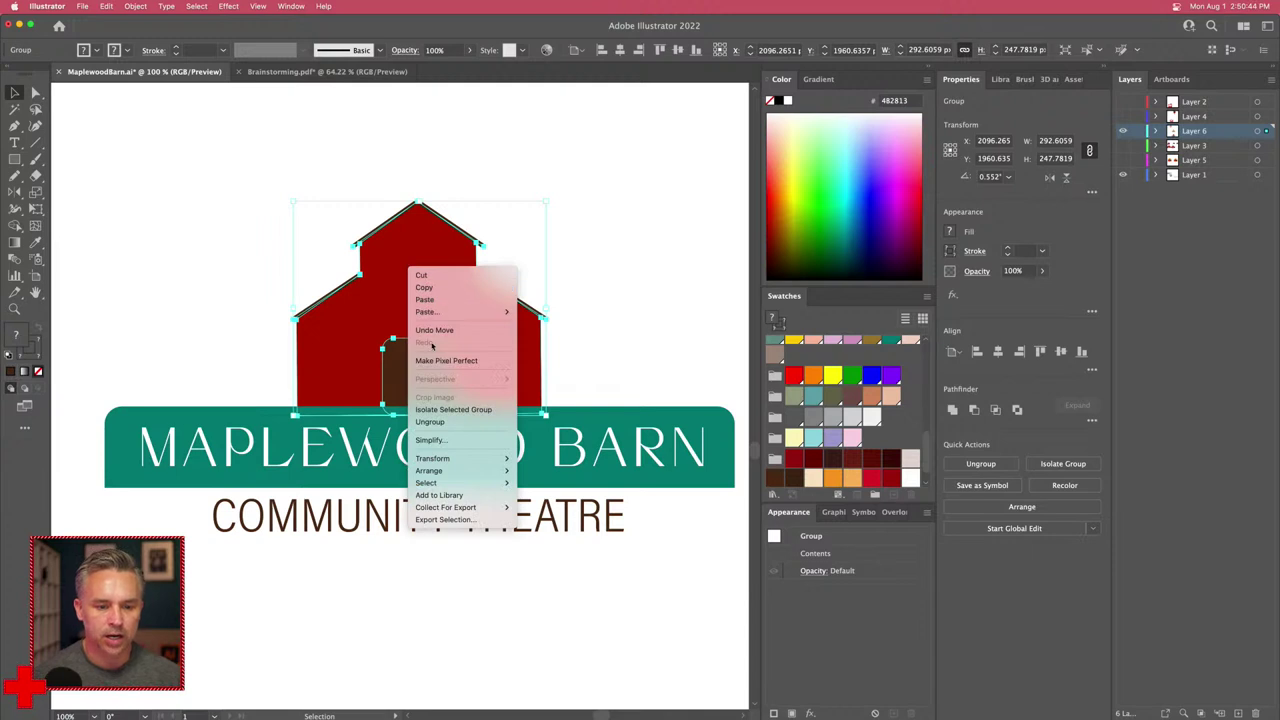
{"action": "left_click", "coordinate": [225, 273]}
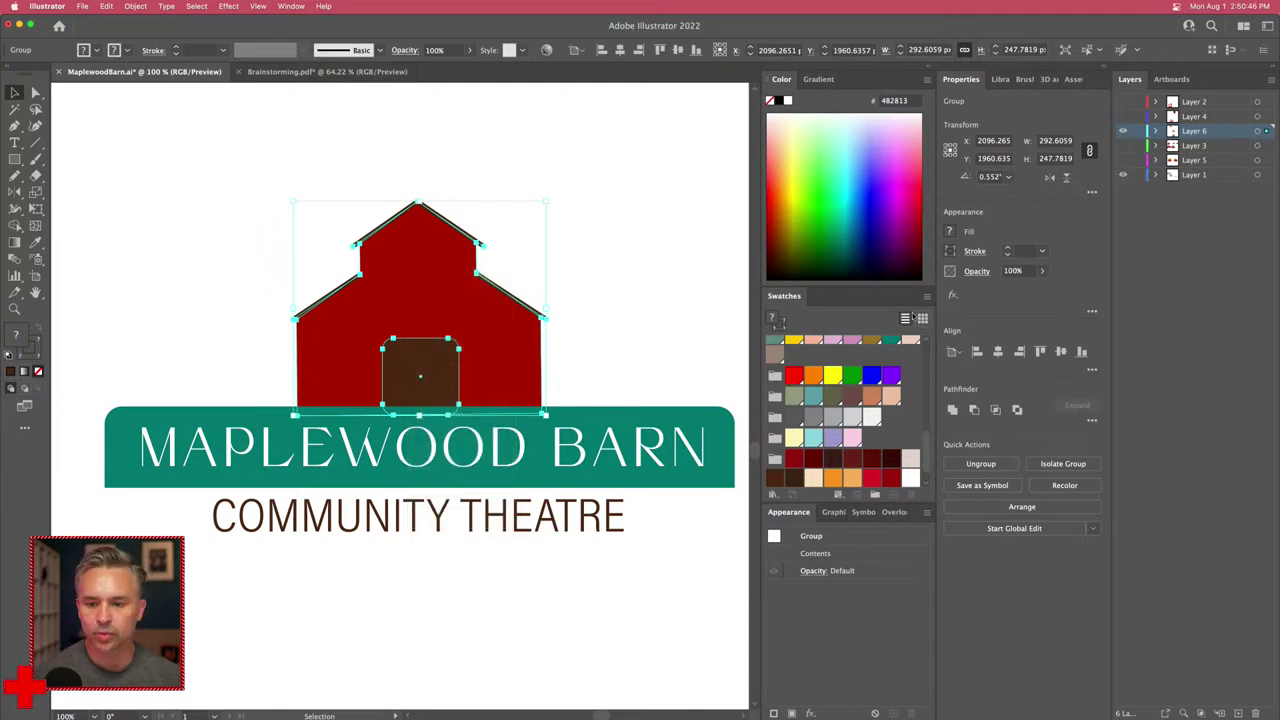
{"action": "left_click", "coordinate": [1046, 79]}
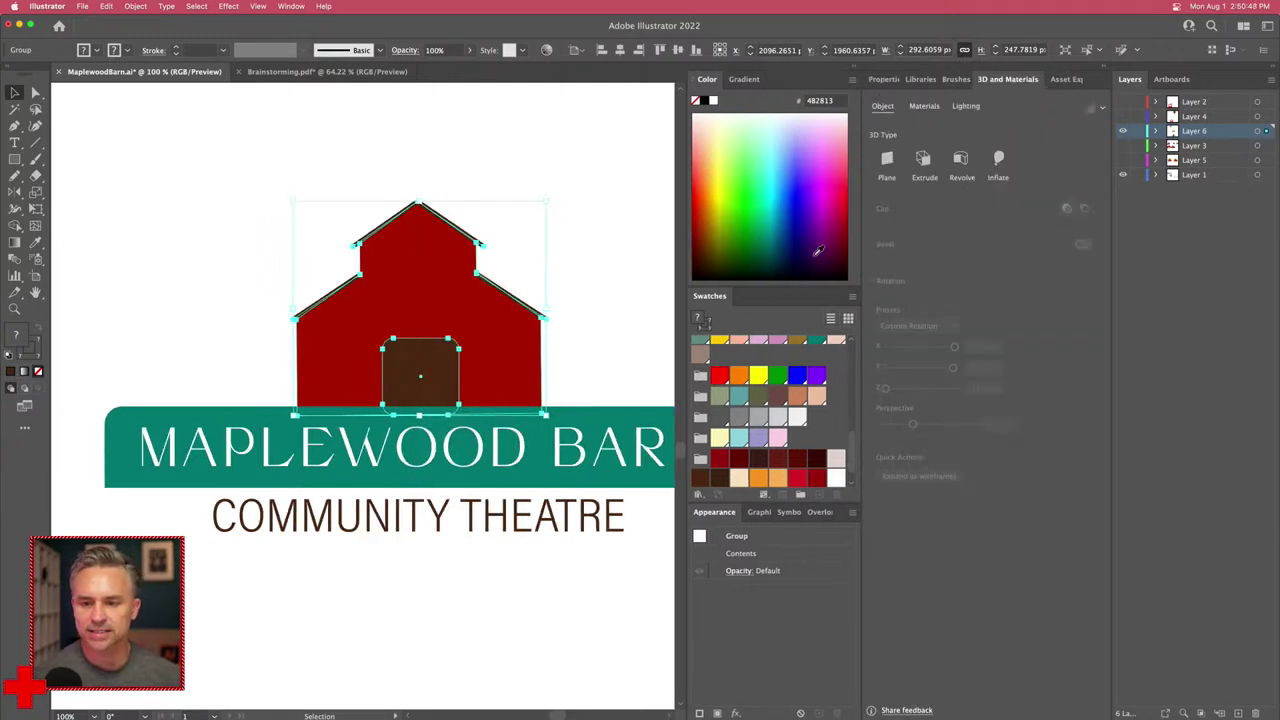
{"action": "left_click", "coordinate": [922, 160]}
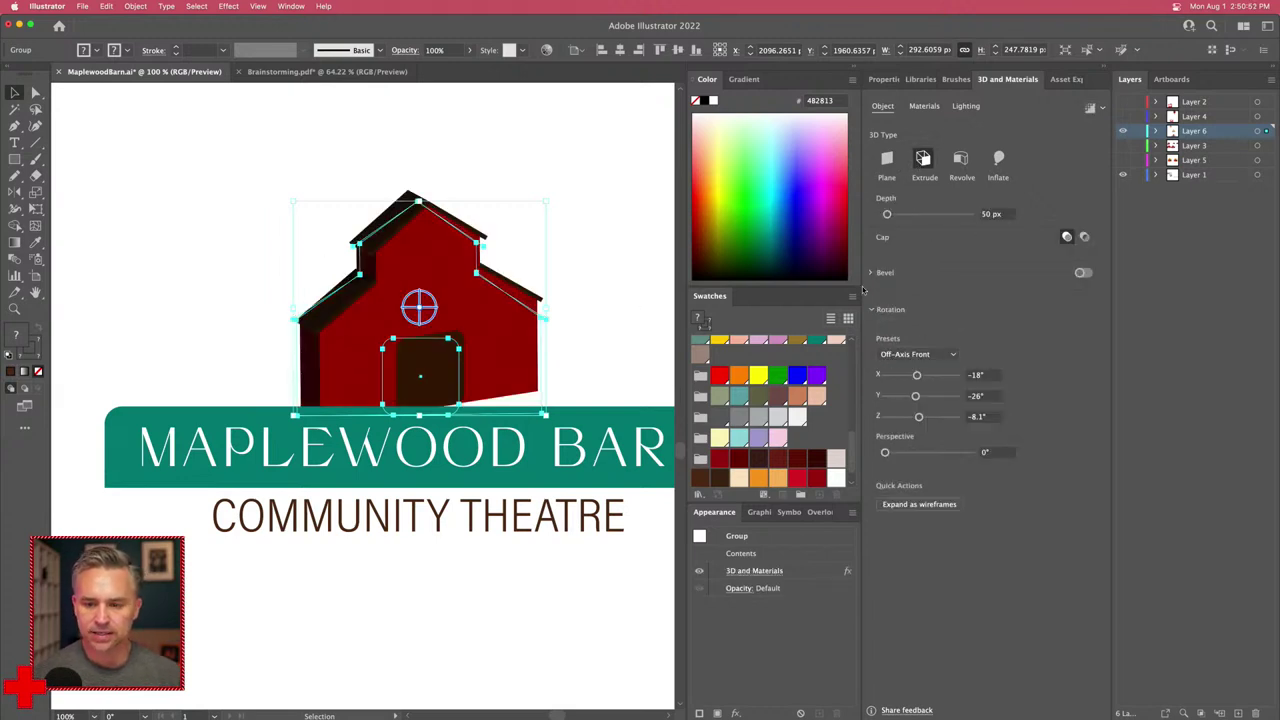
Step: Set the barn's extrusion depth to 685 px, perspective to 121°, and rotation to about X 8.1°, Y 16.7°, Z -2.8°
{"action": "mouse_move", "coordinate": [424, 317]}
{"action": "left_mouse_down"}
{"action": "mouse_move", "coordinate": [400, 298]}
{"action": "mouse_move", "coordinate": [397, 309]}
{"action": "mouse_move", "coordinate": [414, 305]}
{"action": "left_mouse_up"}
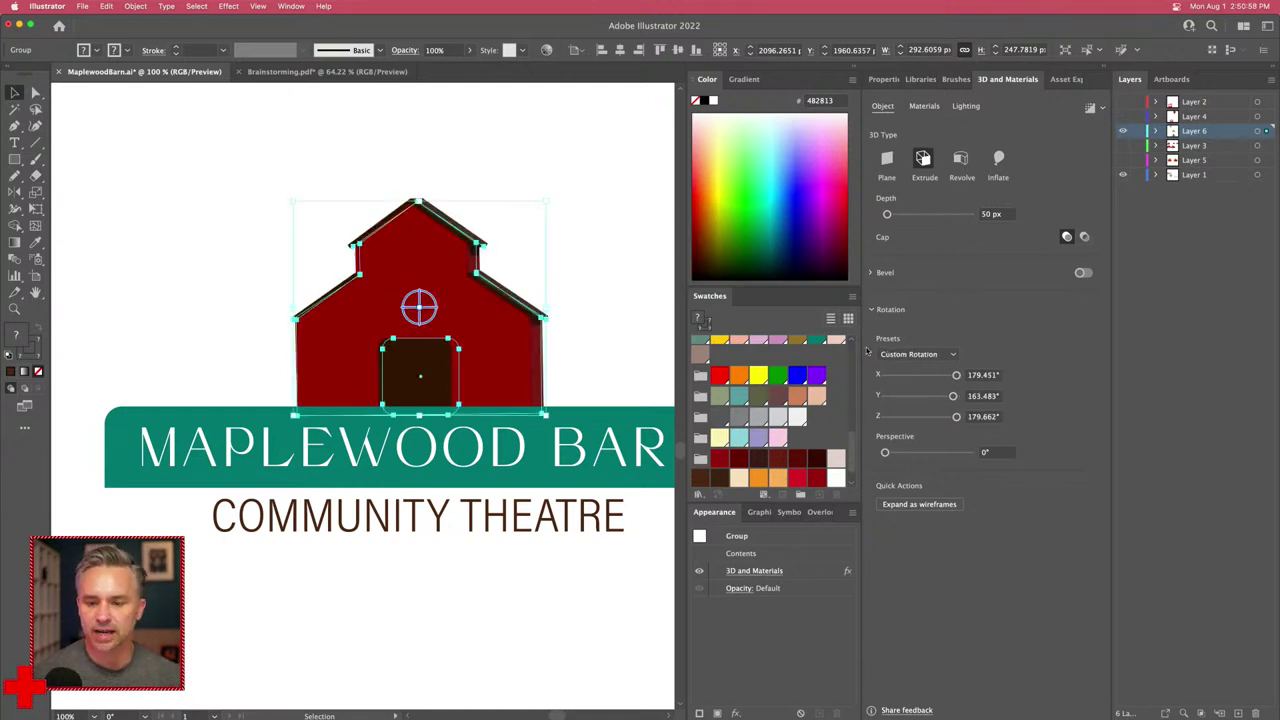
{"action": "left_click_drag", "start_coordinate": [887, 216], "coordinate": [913, 216]}
{"action": "left_click_drag", "start_coordinate": [884, 452], "coordinate": [949, 452]}
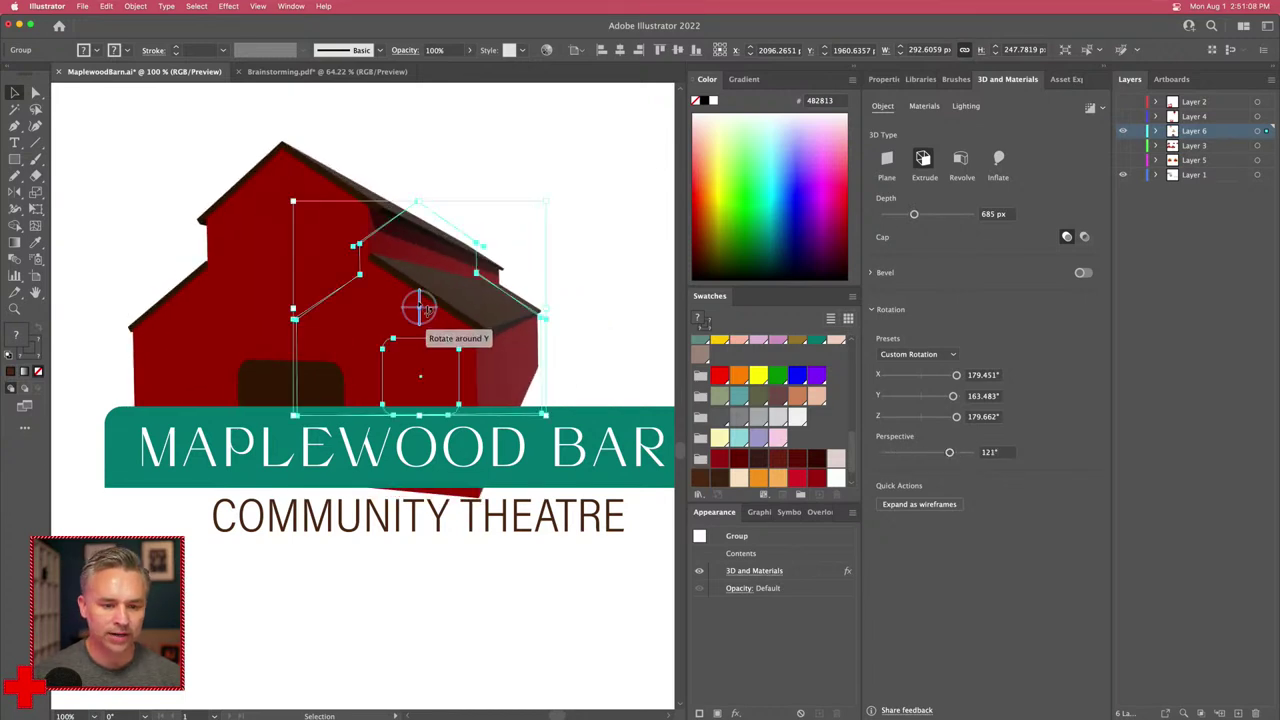
{"action": "left_click_drag", "start_coordinate": [425, 308], "coordinate": [420, 306]}
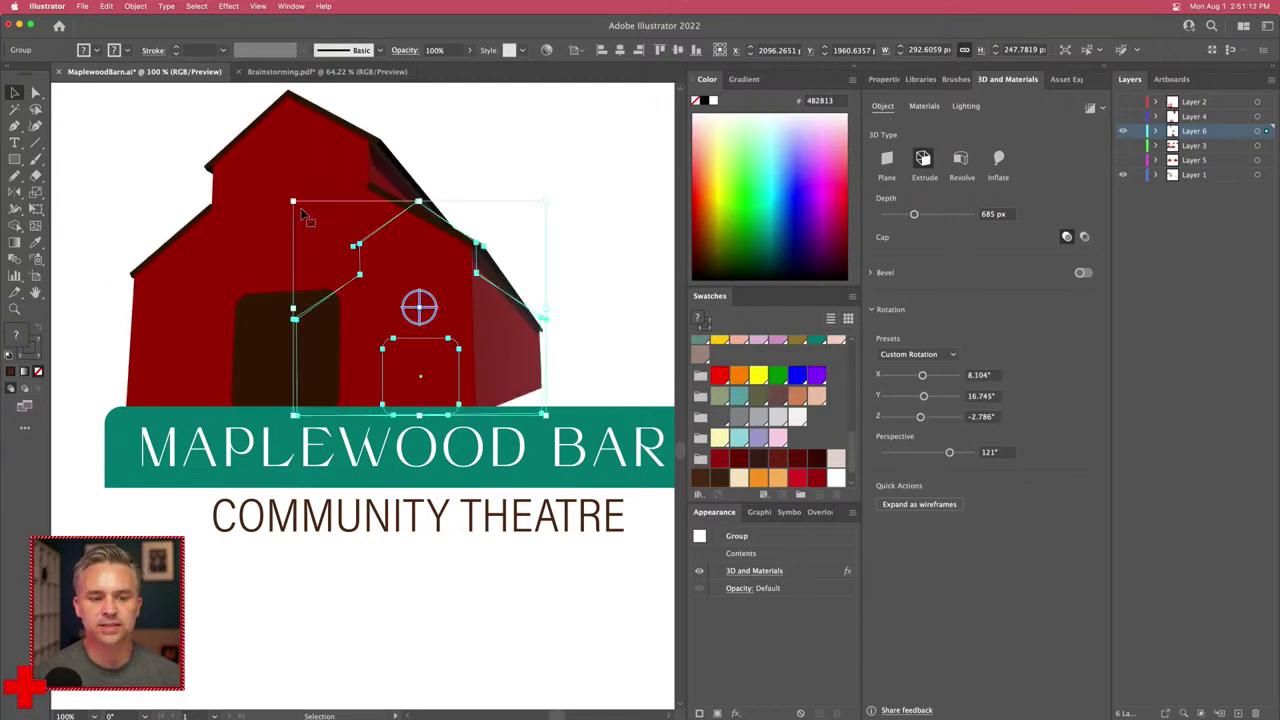
Step: Scale the barn's source group down to about 184 px wide and turn it to about X 5.8°, Y 13.1°, Z -2.1°
{"action": "key", "text": "super+z"}
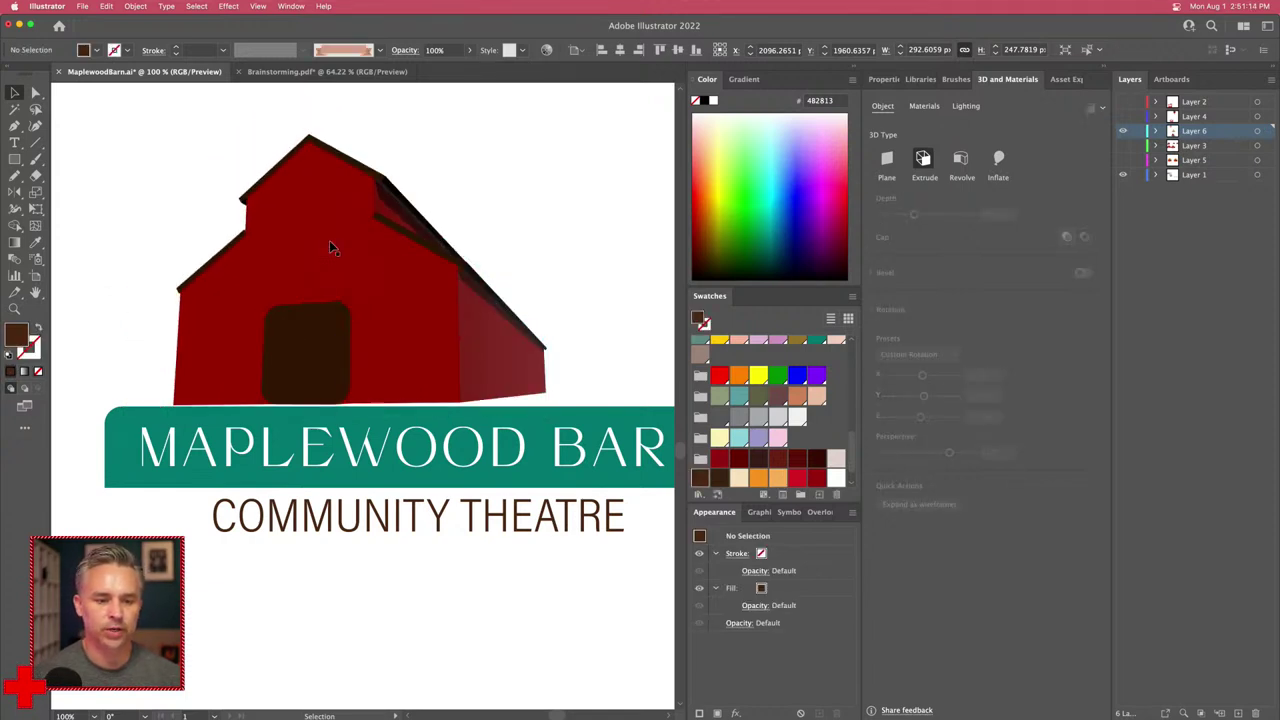
{"action": "left_click_drag", "start_coordinate": [337, 250], "coordinate": [397, 307]}
{"action": "scroll", "coordinate": [430, 310], "scroll_direction": "right", "scroll_amount": 2}
{"action": "scroll", "coordinate": [430, 310], "scroll_direction": "down", "scroll_amount": 1}
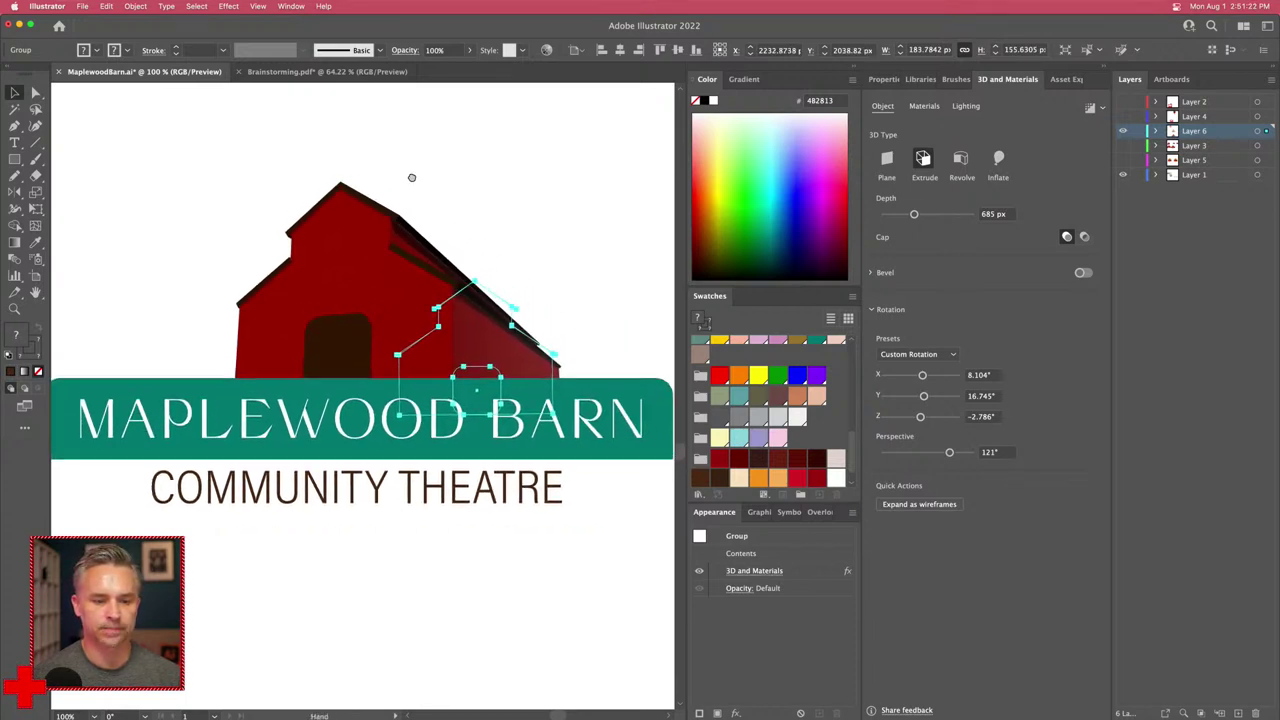
{"action": "left_click_drag", "start_coordinate": [476, 347], "coordinate": [476, 346]}
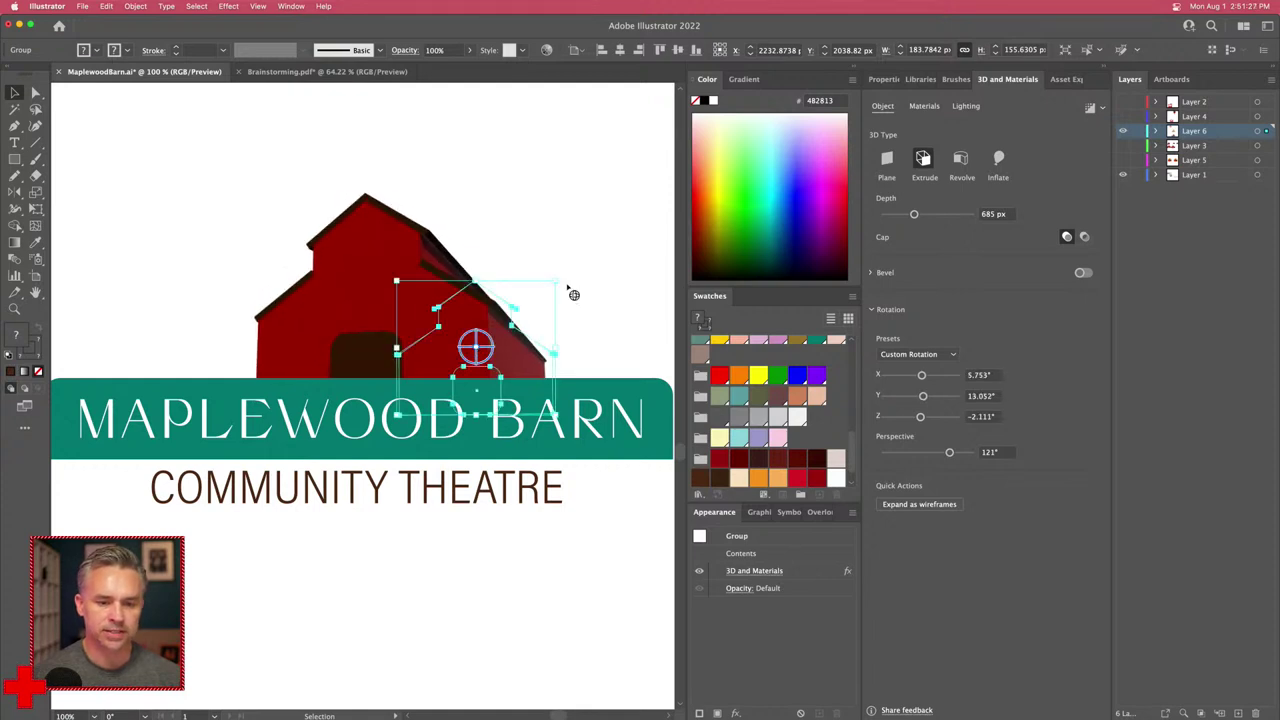
Step: Set the barn's light rotation to 135° and height to 56°, and shift the barn slightly up and left over the bar
{"action": "left_click", "coordinate": [966, 106]}
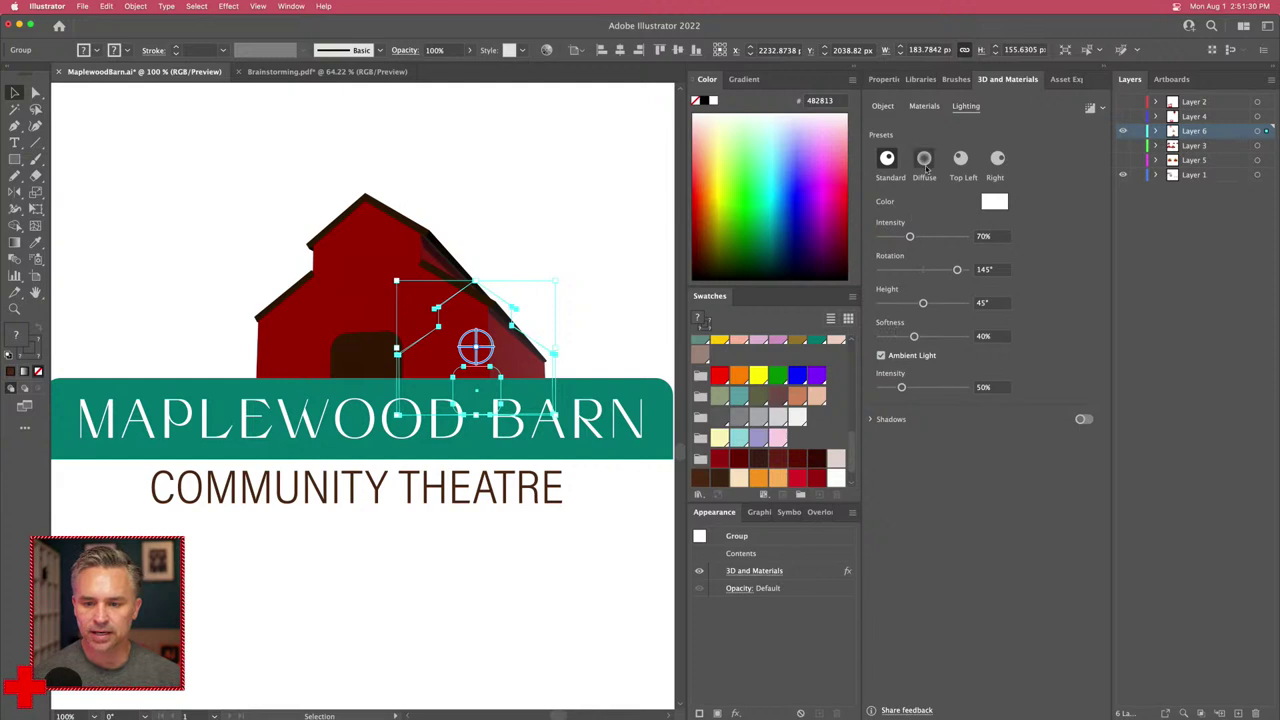
{"action": "mouse_move", "coordinate": [957, 270]}
{"action": "left_mouse_down"}
{"action": "mouse_move", "coordinate": [946, 271]}
{"action": "mouse_move", "coordinate": [954, 281]}
{"action": "left_mouse_up"}
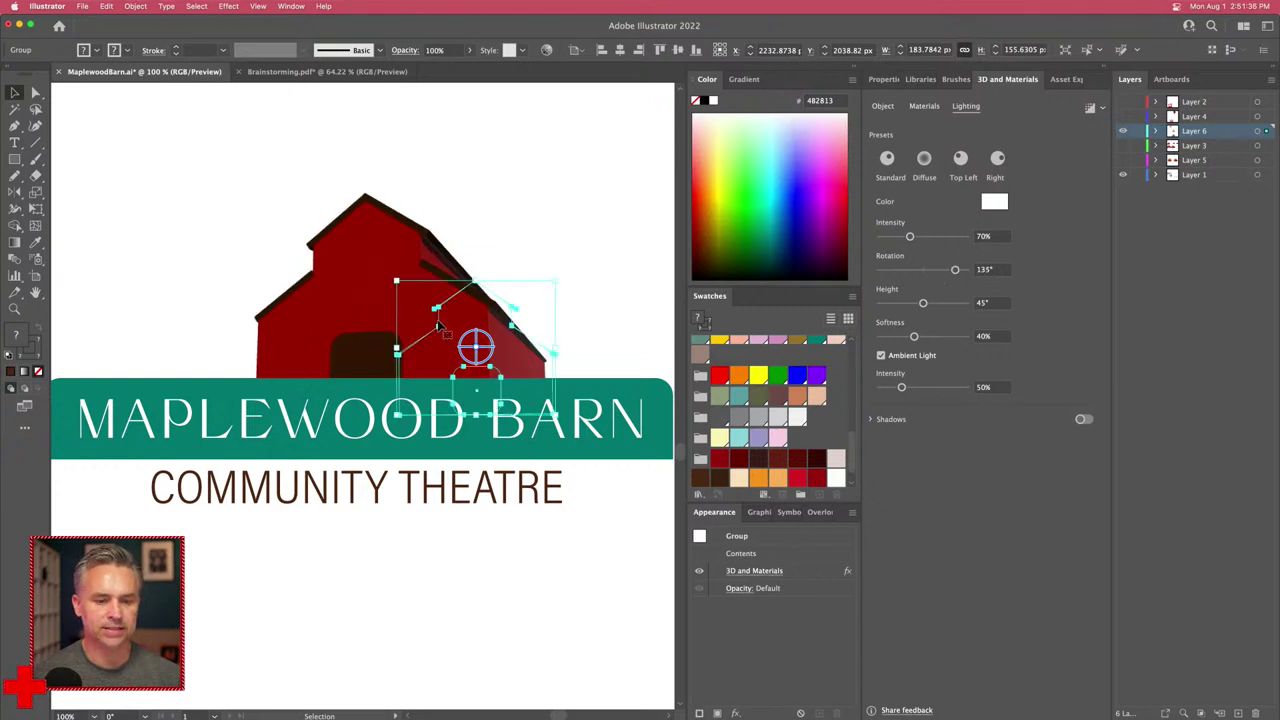
{"action": "mouse_move", "coordinate": [922, 302]}
{"action": "left_mouse_down"}
{"action": "mouse_move", "coordinate": [902, 302]}
{"action": "mouse_move", "coordinate": [945, 303]}
{"action": "left_mouse_up"}
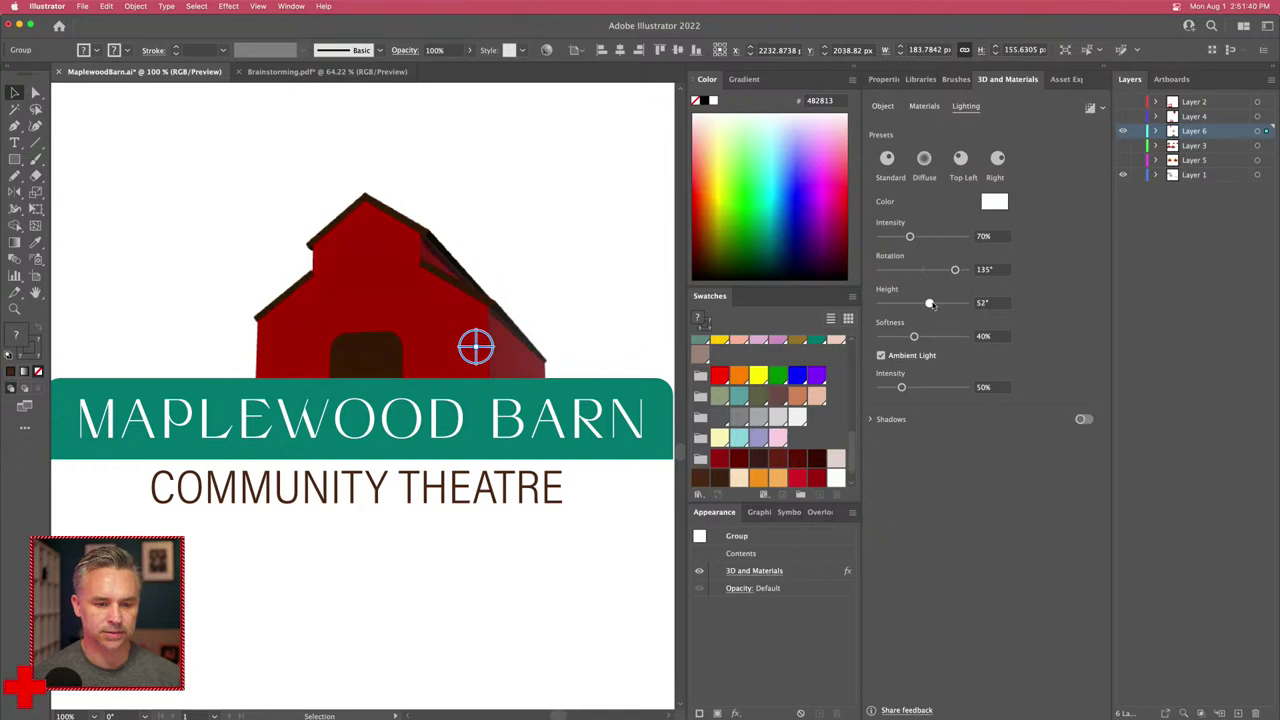
{"action": "left_click_drag", "start_coordinate": [361, 264], "coordinate": [343, 256]}
{"action": "left_click", "coordinate": [245, 139]}
{"action": "key", "text": "super+minus"}
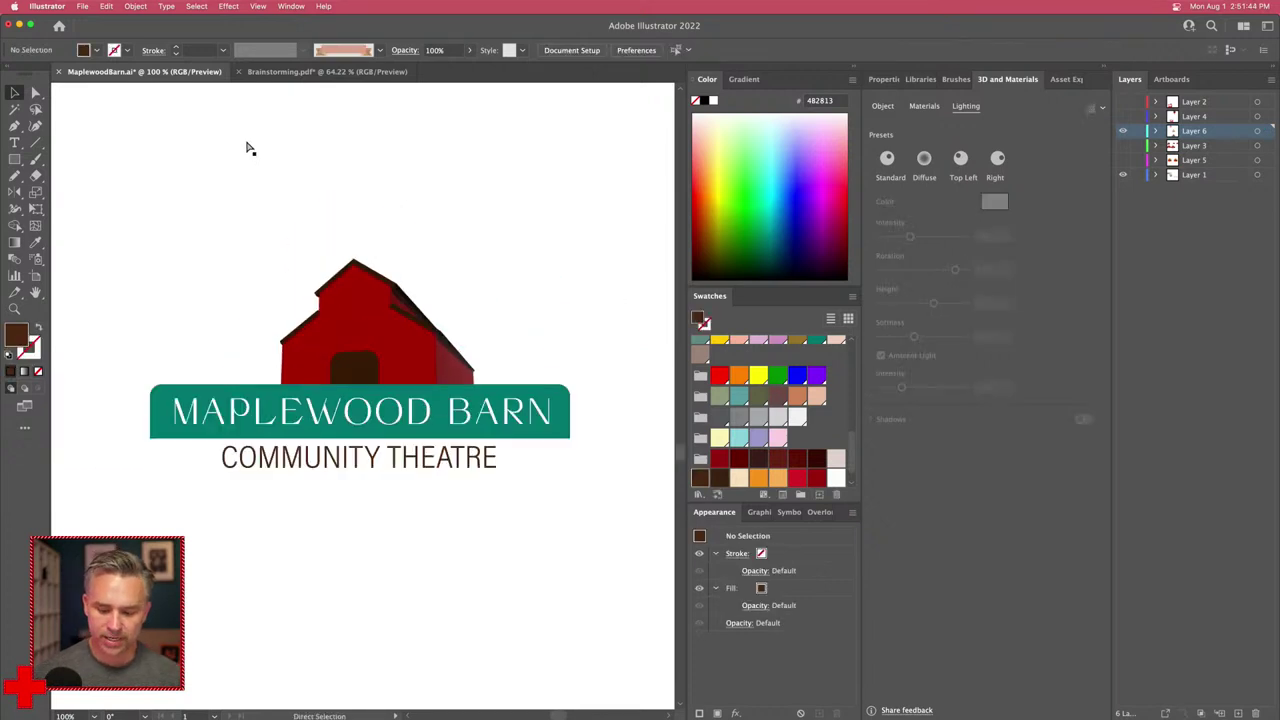
Step: Duplicate the 3D barn to the left as a spare and expand the appearance of the barn on the bar
{"action": "left_click_drag", "start_coordinate": [252, 303], "coordinate": [282, 325]}
{"action": "left_click", "coordinate": [417, 354]}
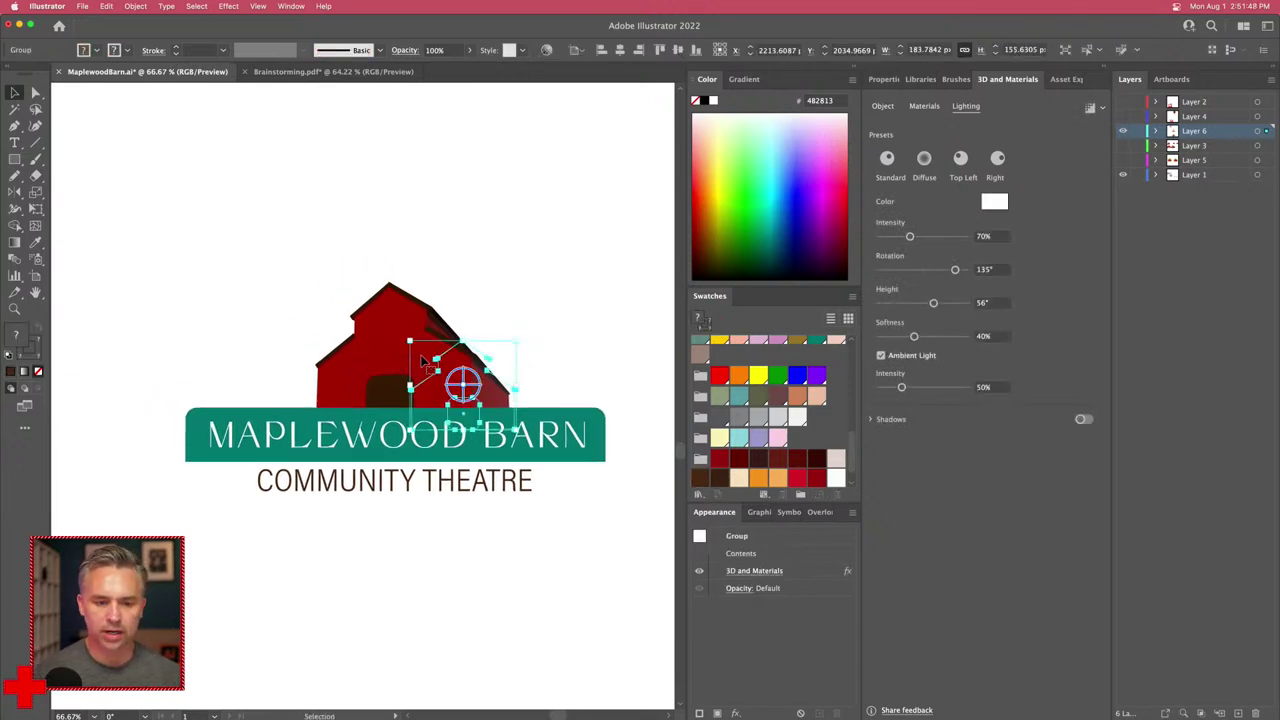
{"action": "left_click_drag", "start_coordinate": [423, 362], "coordinate": [195, 362]}
{"action": "left_click", "coordinate": [457, 357]}
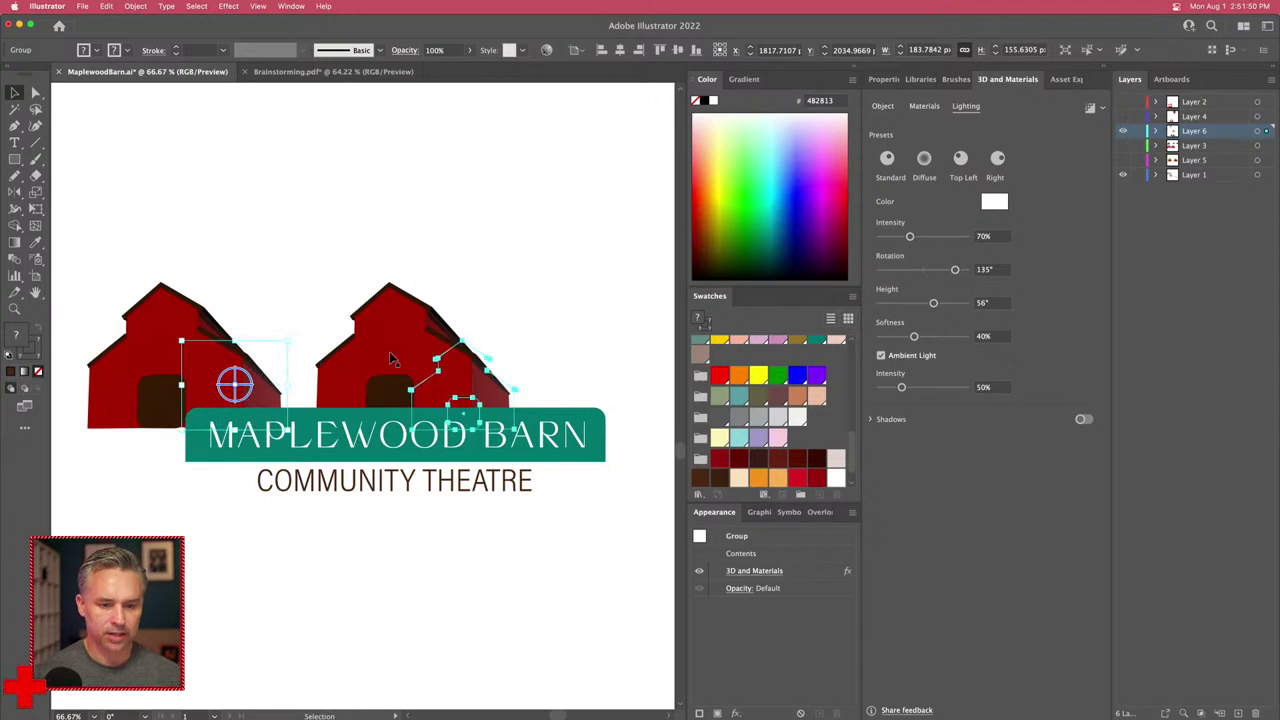
{"action": "left_click", "coordinate": [136, 6]}
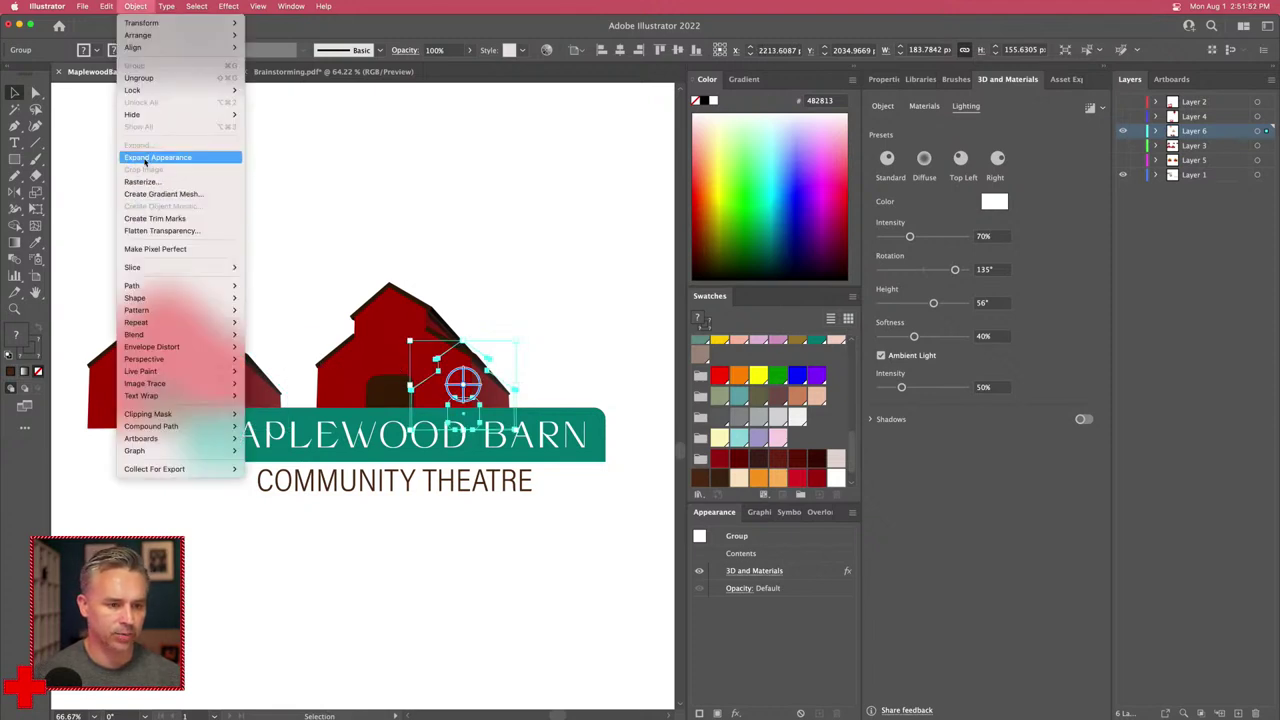
{"action": "left_click", "coordinate": [150, 157]}
{"action": "left_click", "coordinate": [148, 184]}
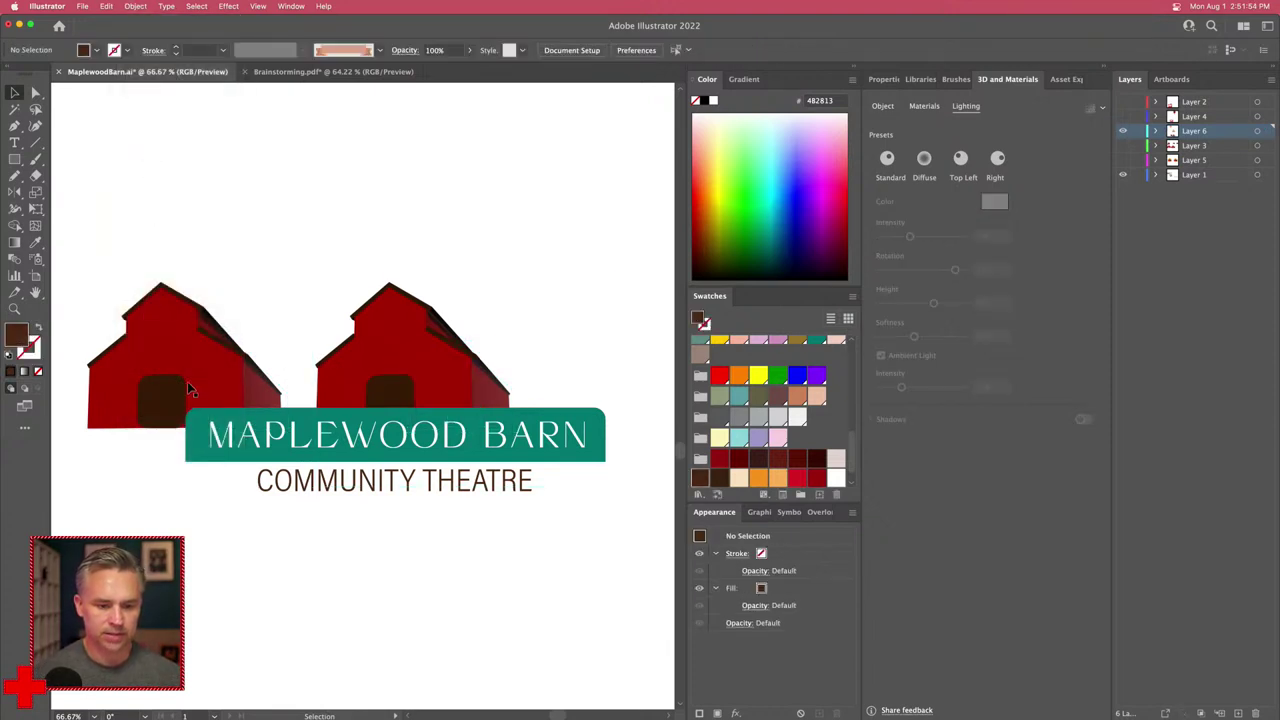
Step: Move the spare 3D barn clear of the bar, and scale the expanded barn to about 328 px wide, seated on the bar
{"action": "left_click_drag", "start_coordinate": [200, 385], "coordinate": [150, 275]}
{"action": "left_click", "coordinate": [391, 343]}
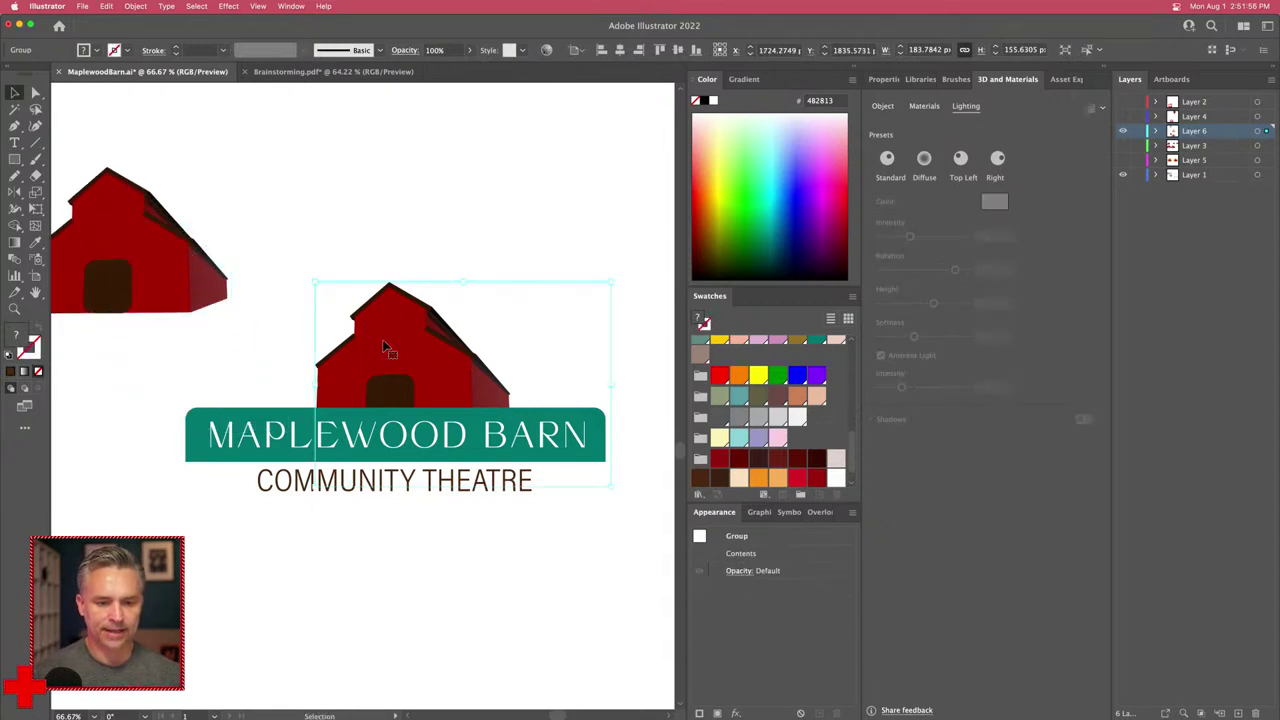
{"action": "left_click_drag", "start_coordinate": [316, 283], "coordinate": [349, 306]}
{"action": "mouse_move", "coordinate": [388, 351]}
{"action": "left_mouse_down"}
{"action": "mouse_move", "coordinate": [377, 366]}
{"action": "mouse_move", "coordinate": [375, 352]}
{"action": "left_mouse_up"}
{"action": "left_click_drag", "start_coordinate": [336, 311], "coordinate": [366, 367]}
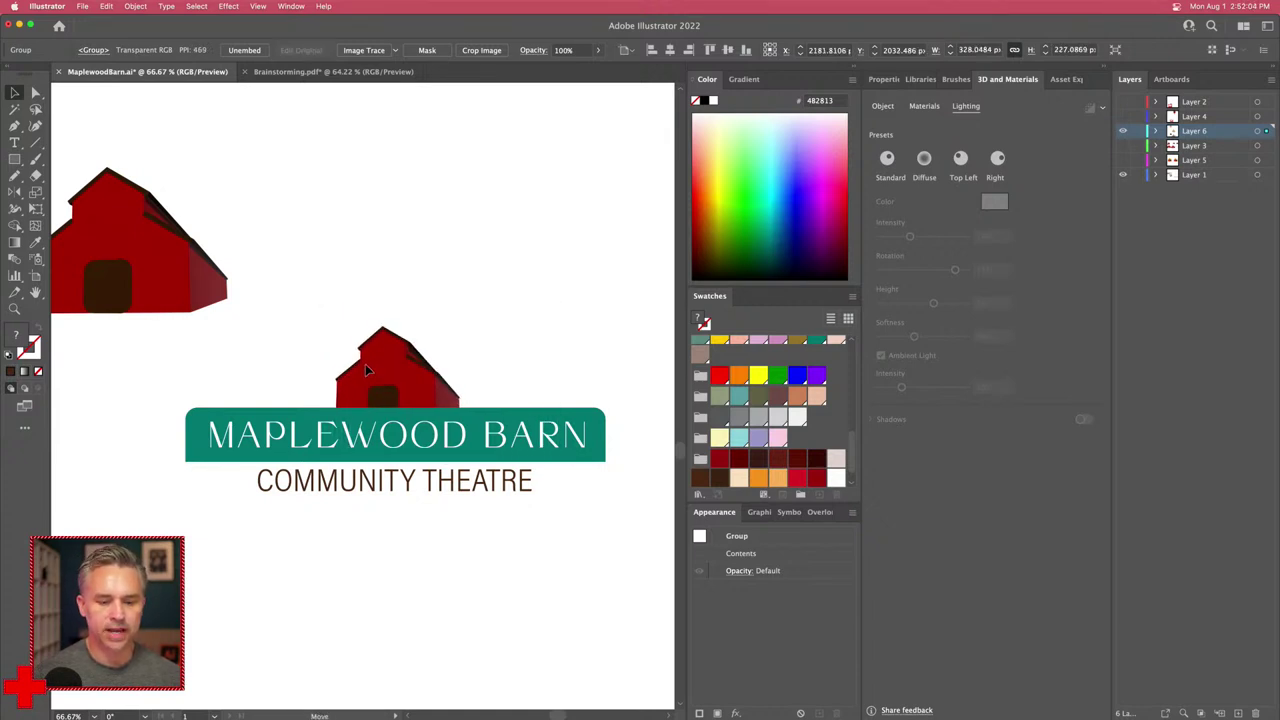
{"action": "left_click", "coordinate": [365, 364]}
{"action": "left_click", "coordinate": [252, 356]}
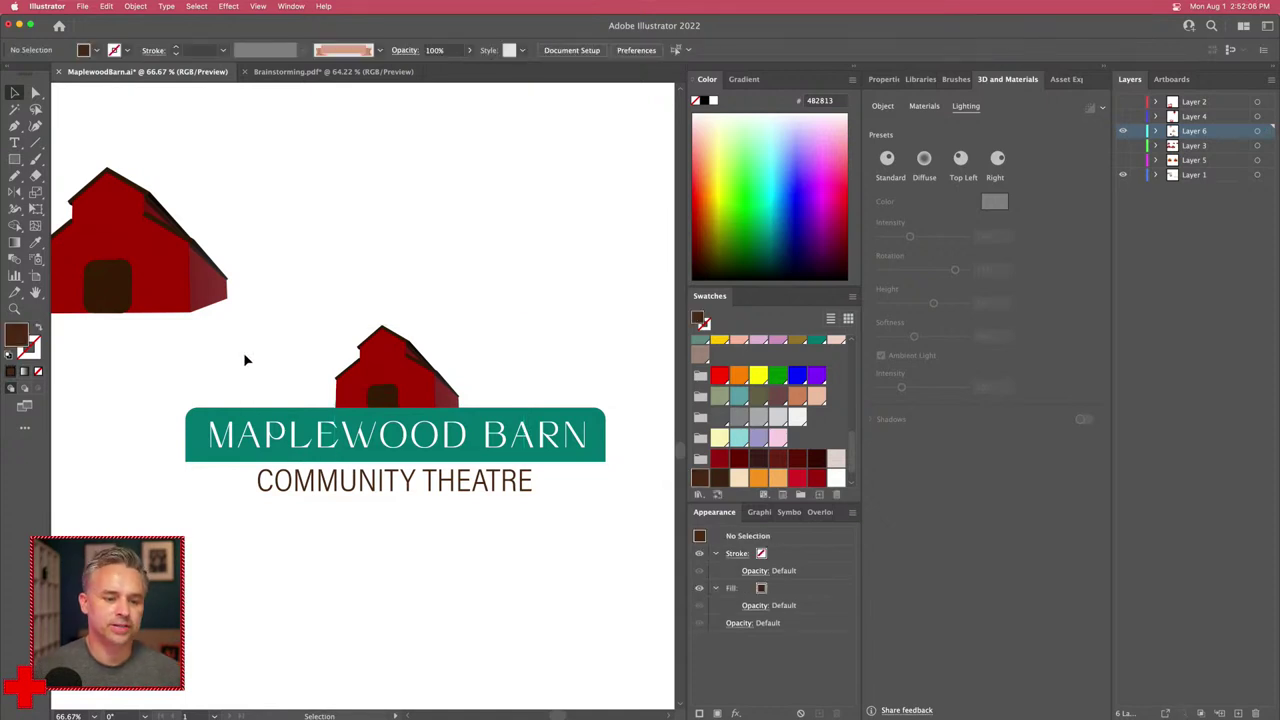
Step: Make the COMMUNITY THEATRE text bolder by raising its variable font weight to 588
{"action": "scroll", "coordinate": [258, 362], "scroll_direction": "left", "scroll_amount": 3}
{"action": "scroll", "coordinate": [220, 368], "scroll_direction": "right", "scroll_amount": 2}
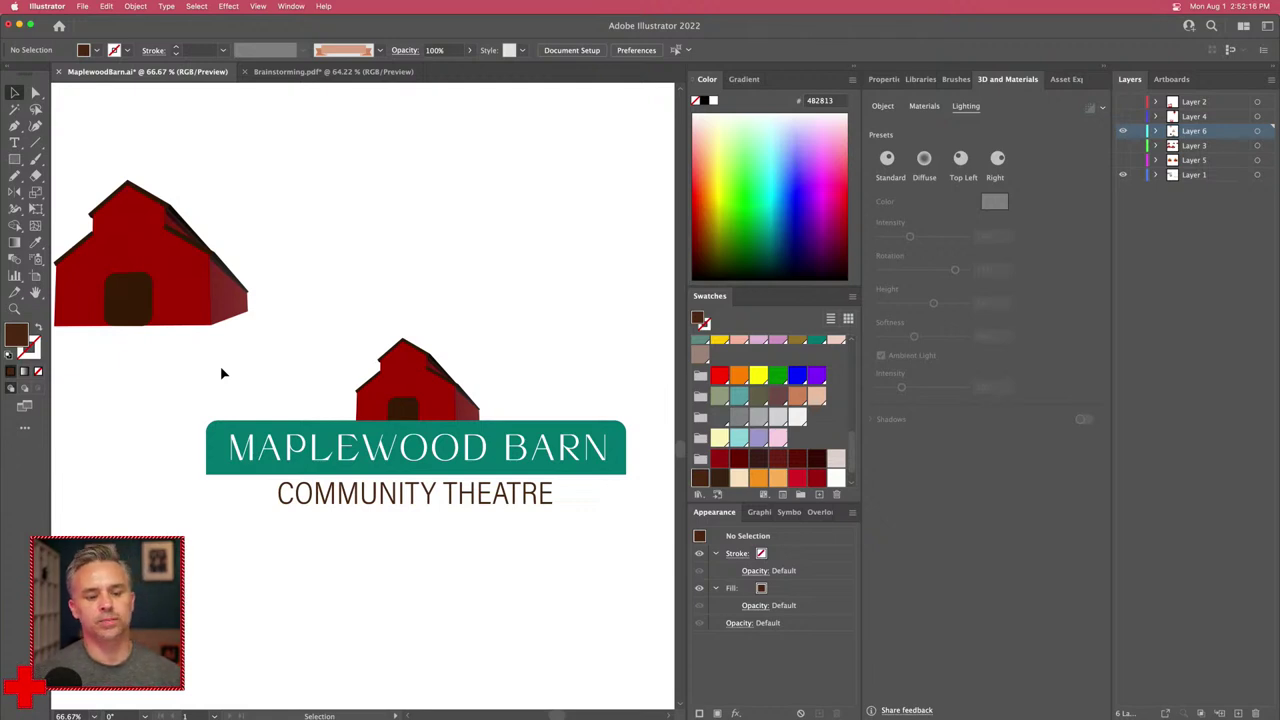
{"action": "left_click", "coordinate": [349, 508]}
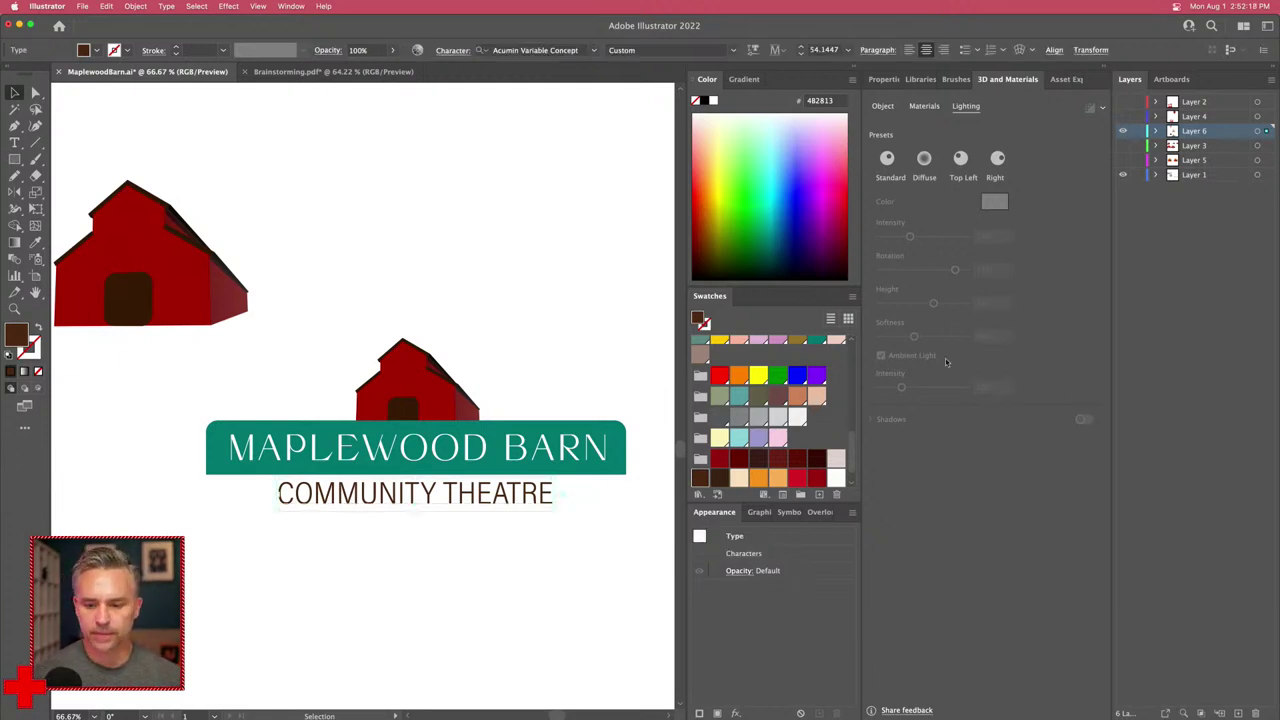
{"action": "left_click", "coordinate": [149, 457]}
{"action": "left_click", "coordinate": [357, 503]}
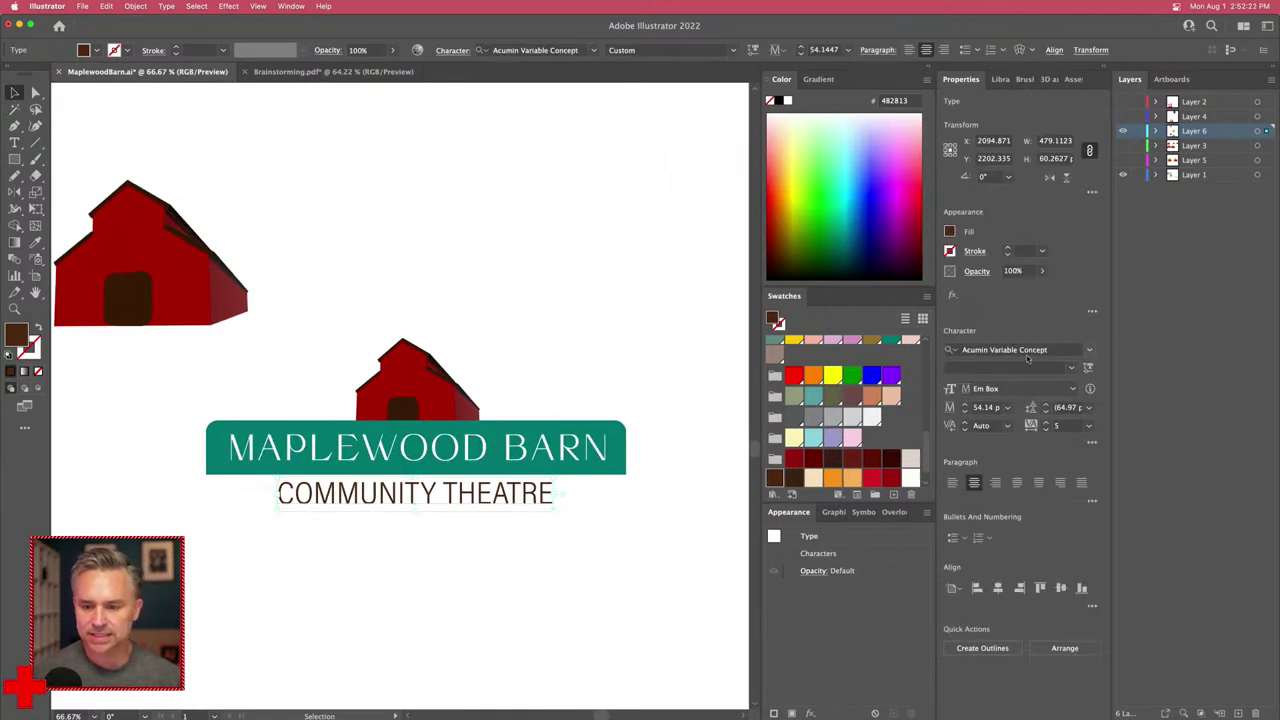
{"action": "left_click", "coordinate": [1088, 367]}
{"action": "left_click_drag", "start_coordinate": [977, 410], "coordinate": [1003, 407]}
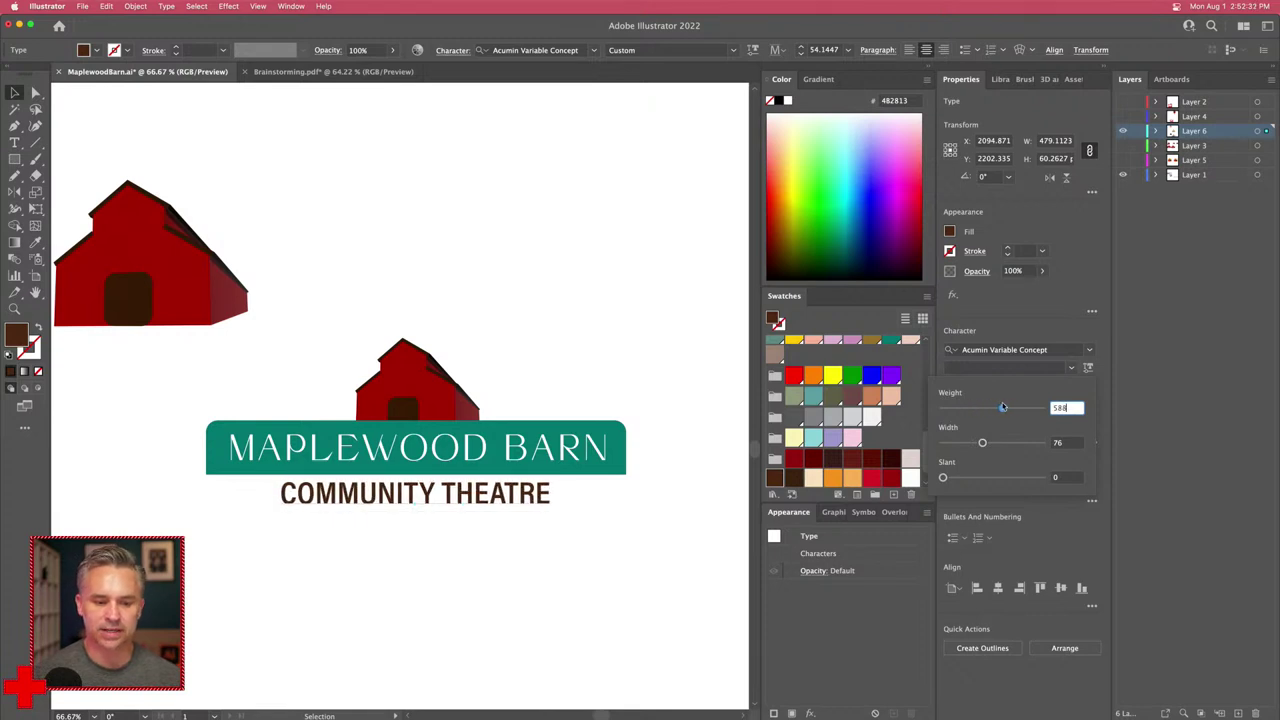
Step: Group the small barn, the teal title bar and the COMMUNITY THEATRE text into one object
{"action": "left_click_drag", "start_coordinate": [254, 335], "coordinate": [622, 570]}
{"action": "right_click", "coordinate": [400, 383]}
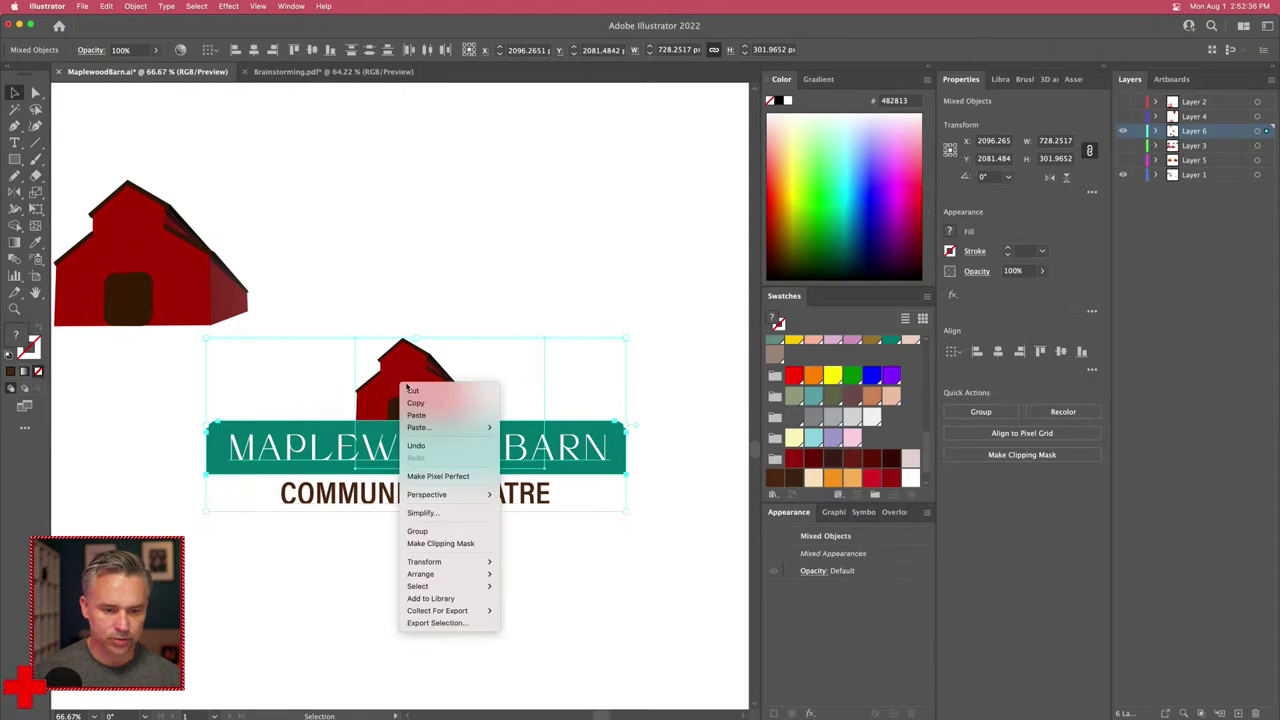
{"action": "left_click", "coordinate": [440, 531]}
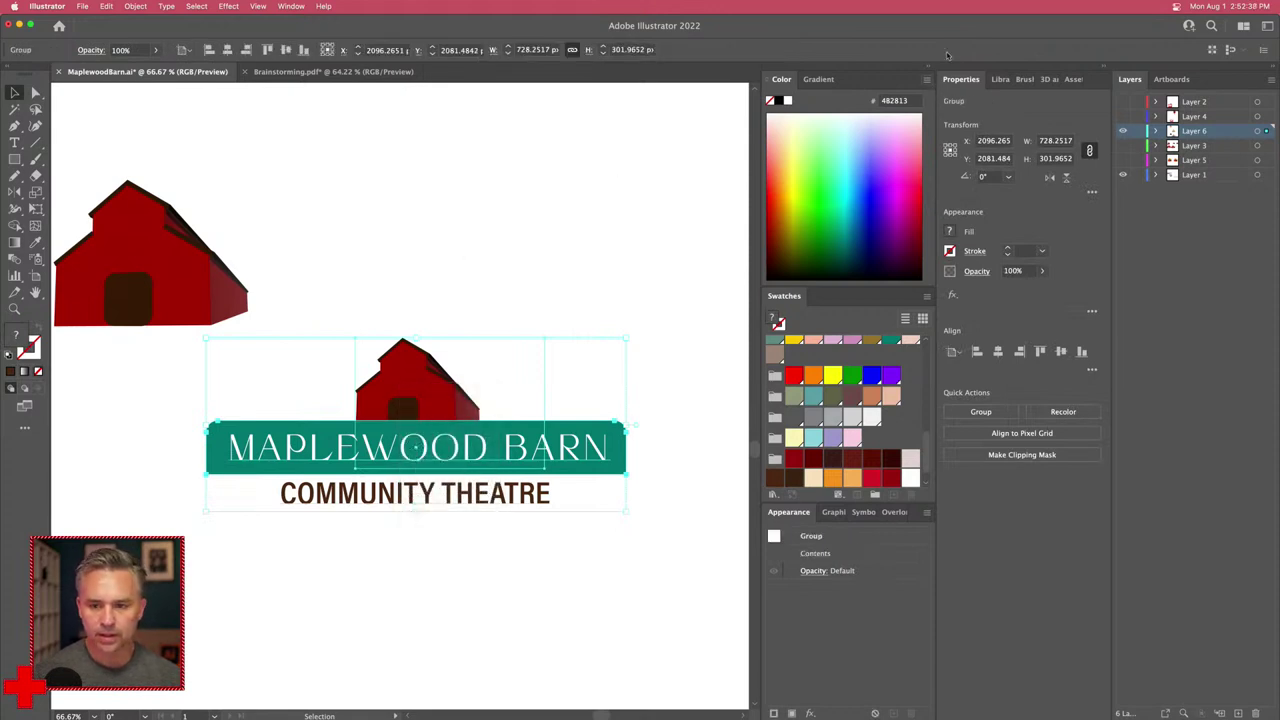
{"action": "left_click", "coordinate": [1074, 79]}
{"action": "left_click_drag", "start_coordinate": [417, 388], "coordinate": [935, 125]}
{"action": "double_click", "coordinate": [930, 147]}
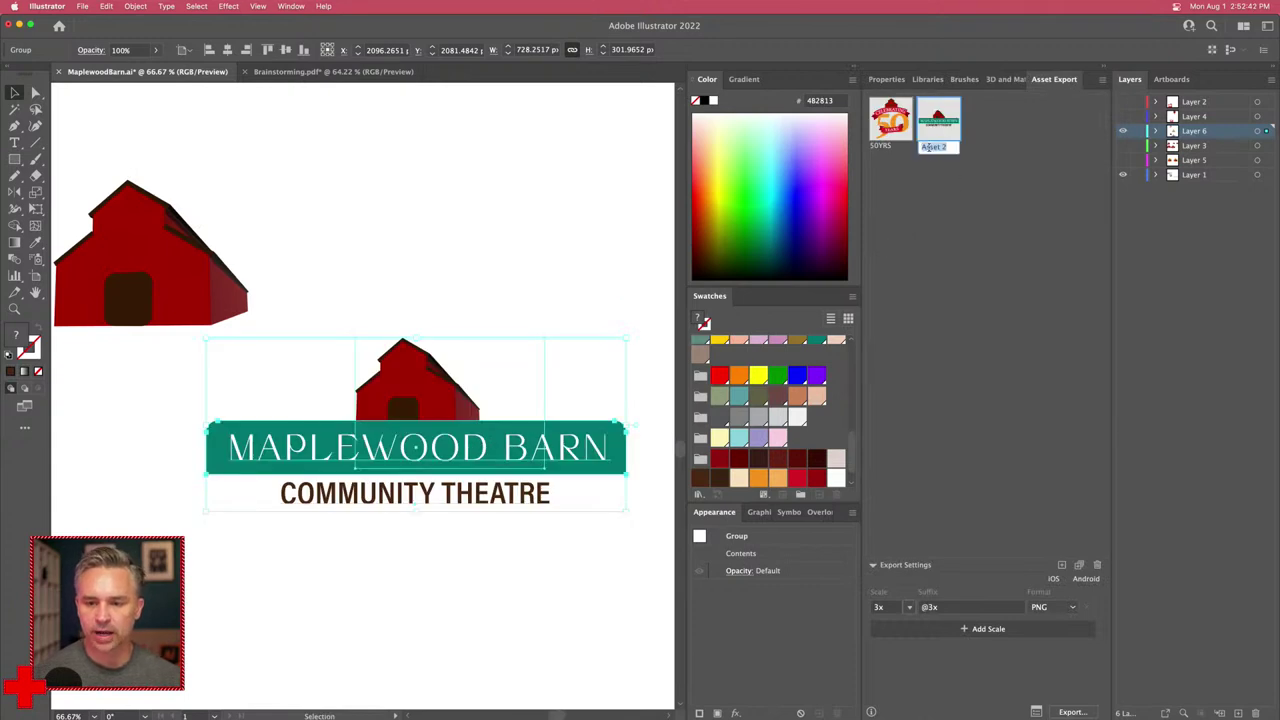
{"action": "type", "text": "logo"}
{"action": "key", "text": "Return"}
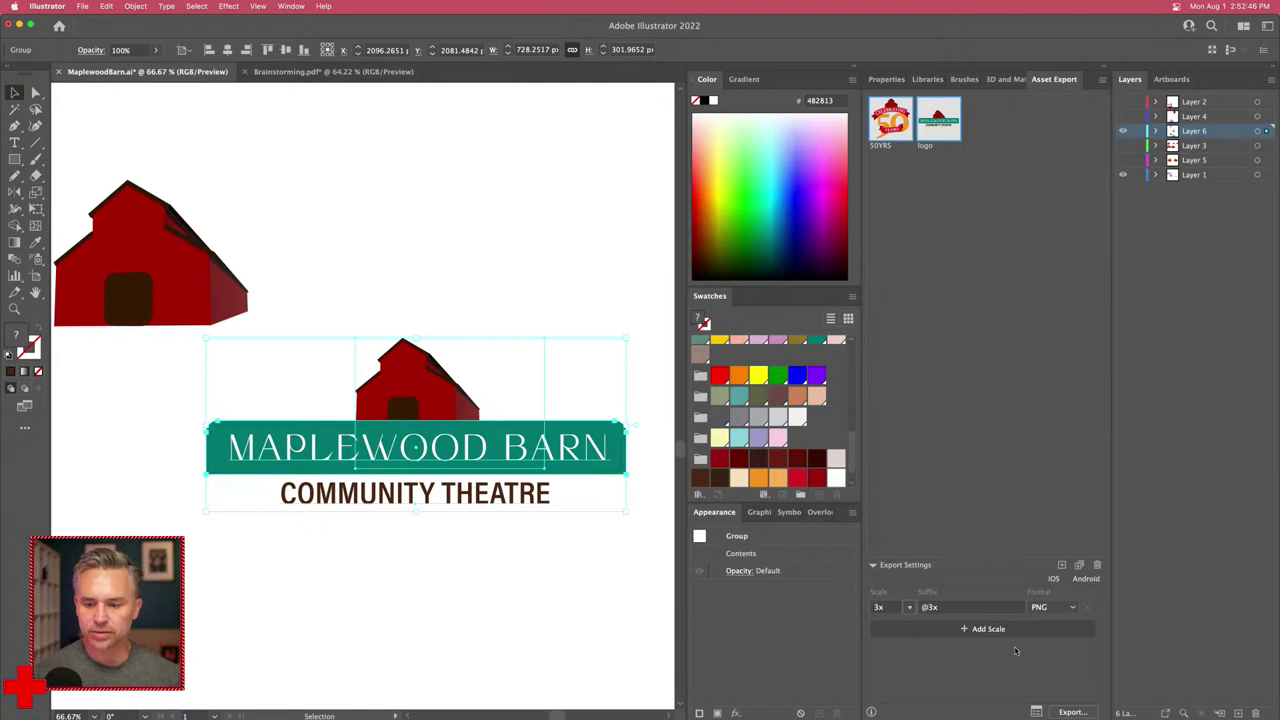
{"action": "left_click", "coordinate": [1071, 712]}
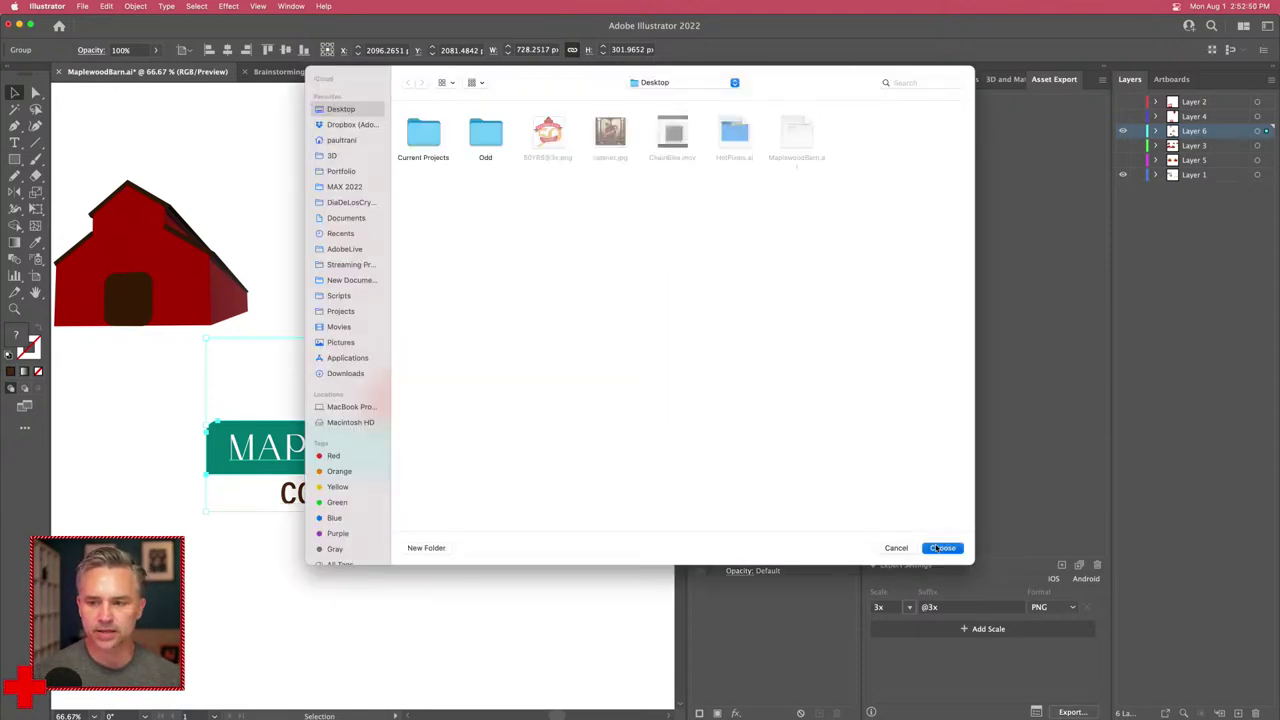
{"action": "left_click", "coordinate": [729, 316]}
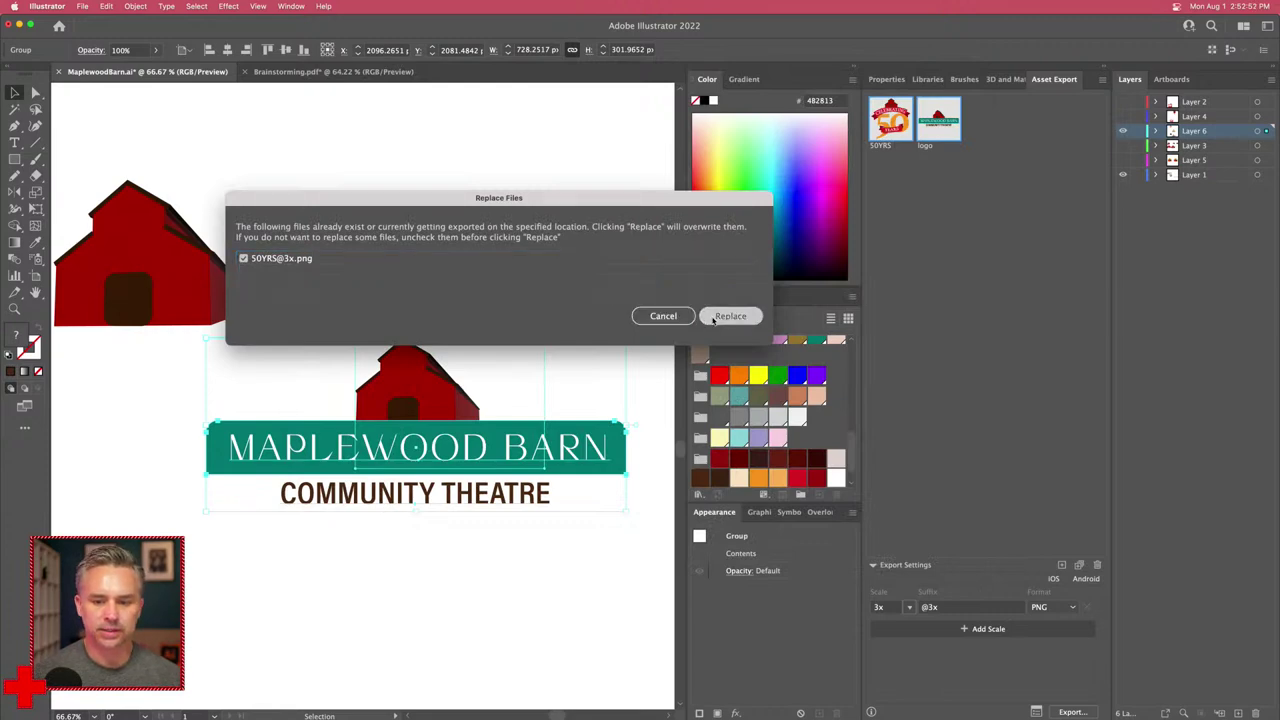
Step: Clear the Illustrator, Noun Project and Downloads windows away, and switch to Adobe Express in Chrome, with its window narrowed to reveal the desktop files
{"action": "left_click", "coordinate": [17, 24]}
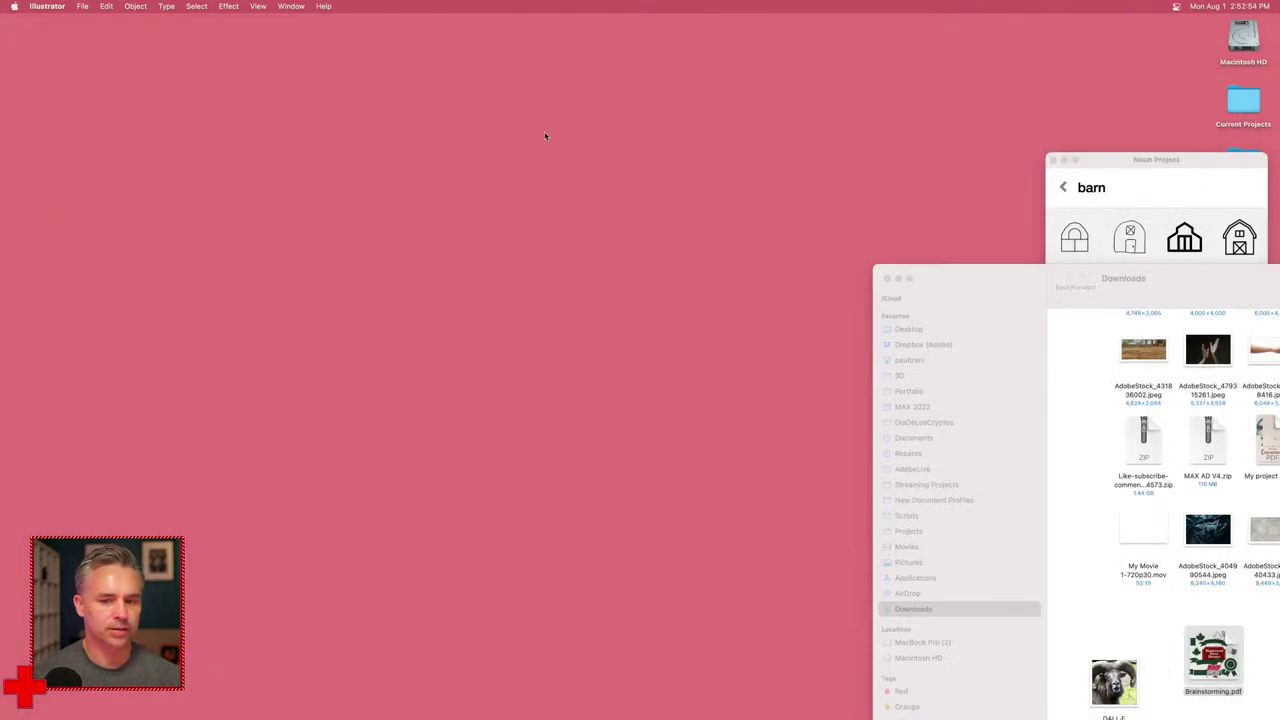
{"action": "left_click", "coordinate": [1053, 161]}
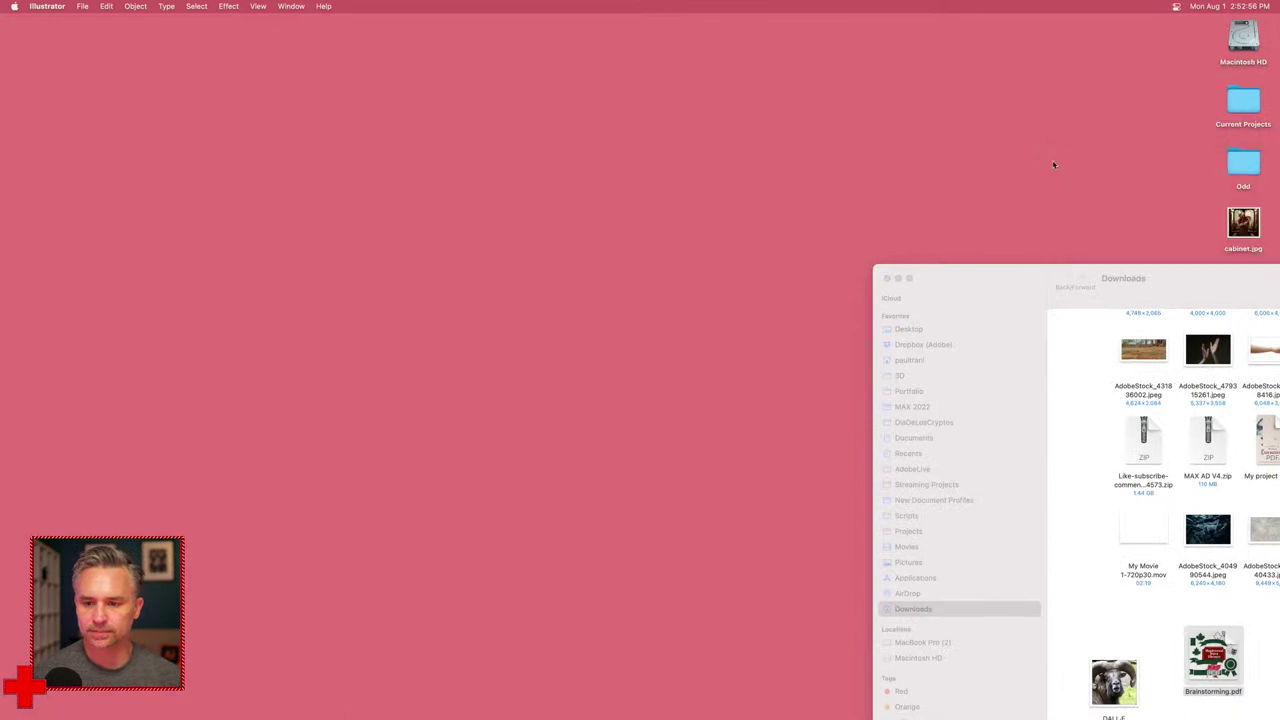
{"action": "left_click", "coordinate": [887, 280]}
{"action": "left_click", "coordinate": [695, 705]}
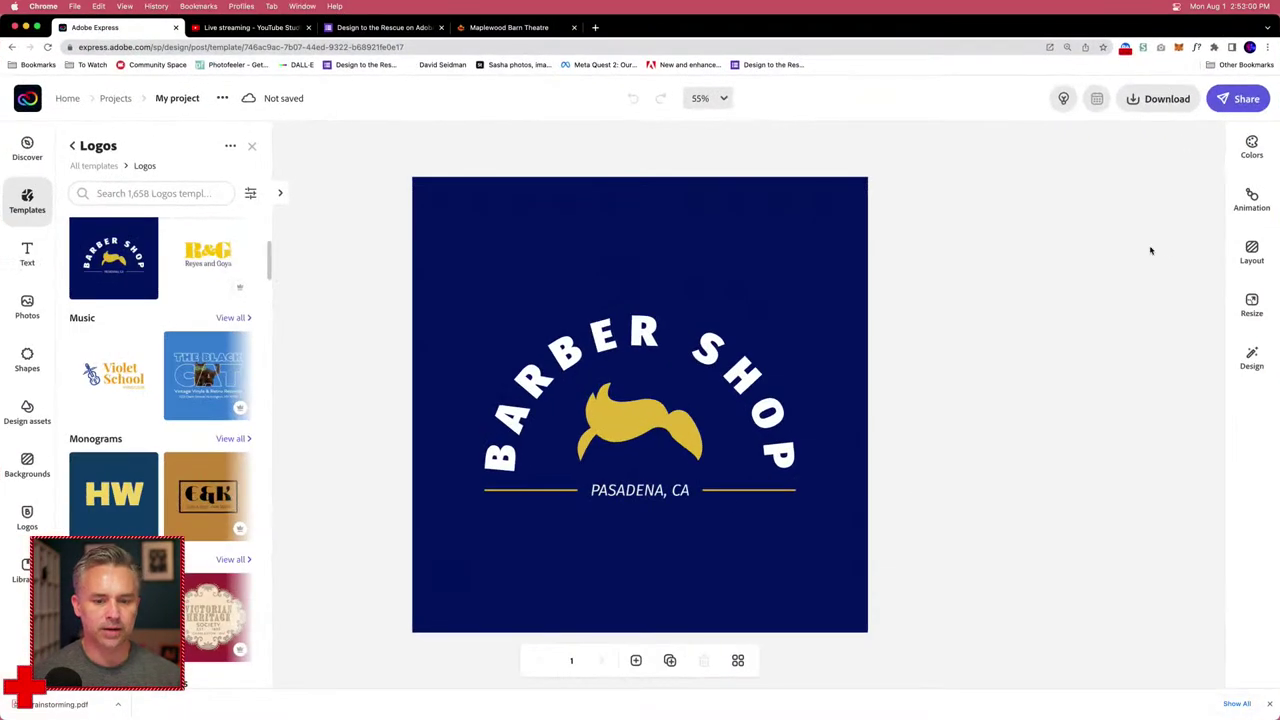
{"action": "left_click_drag", "start_coordinate": [1028, 225], "coordinate": [1023, 225]}
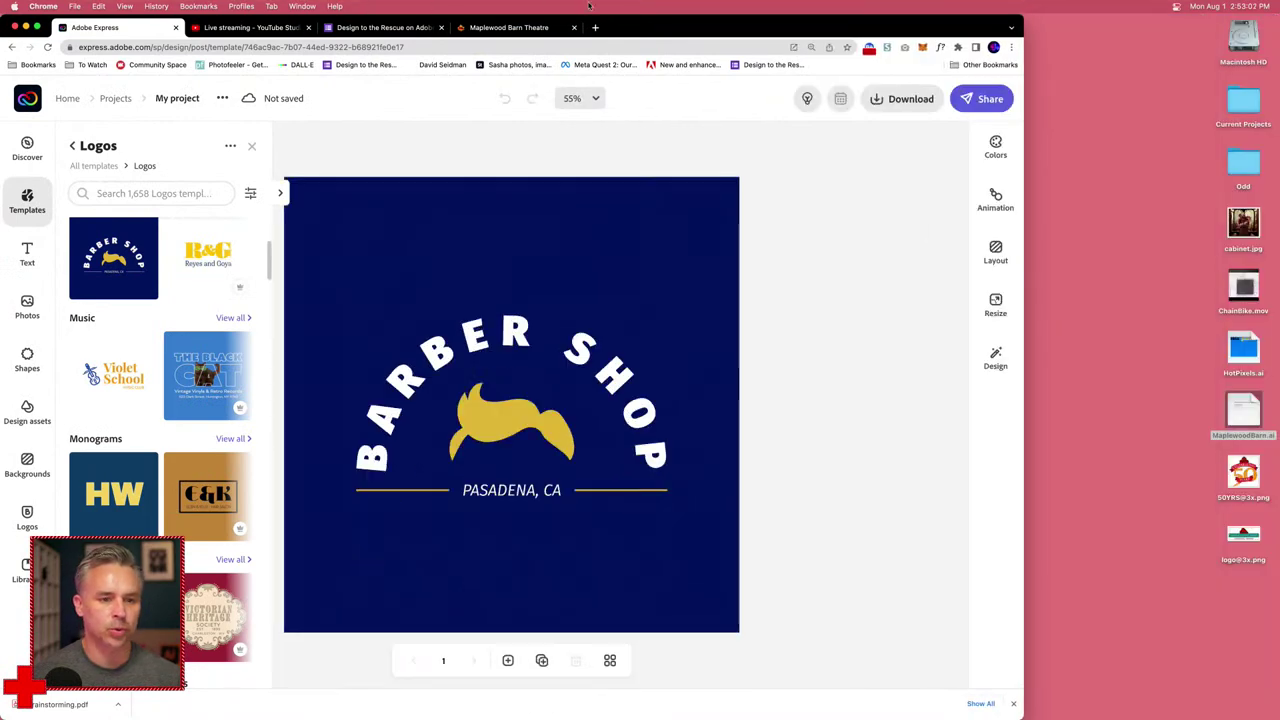
{"action": "left_click_drag", "start_coordinate": [688, 18], "coordinate": [782, 15]}
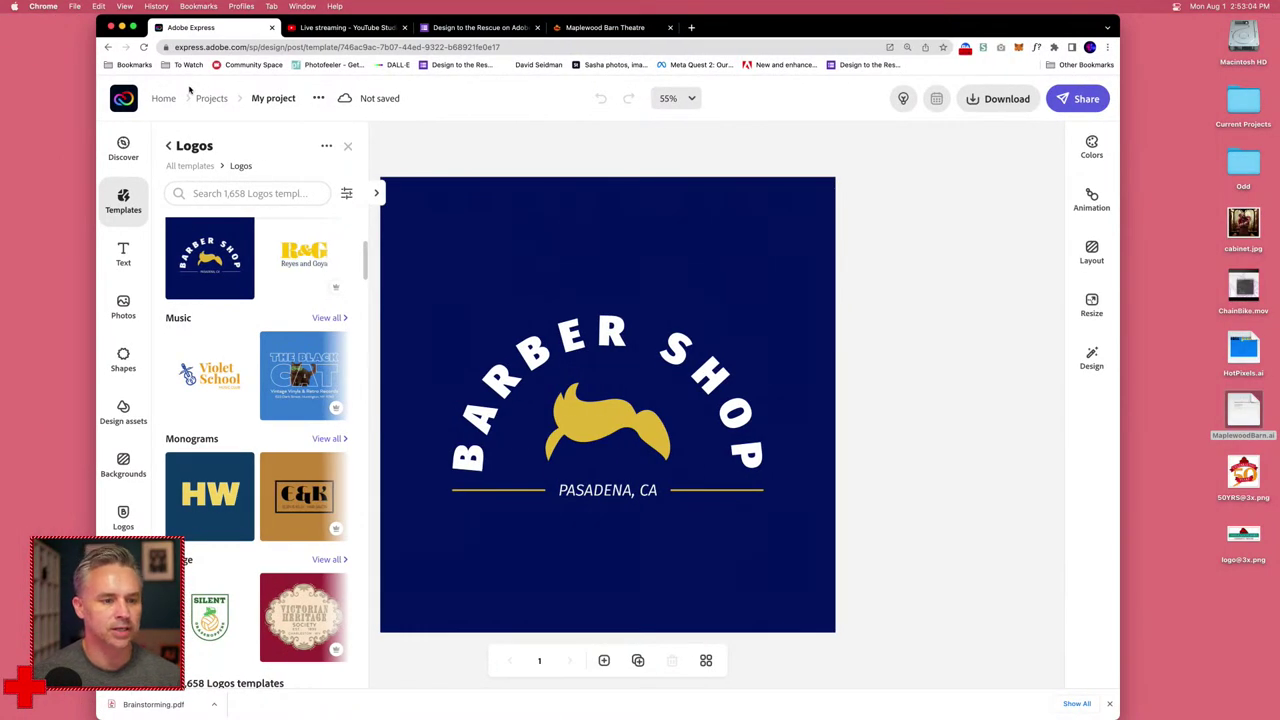
{"action": "left_click", "coordinate": [521, 226]}
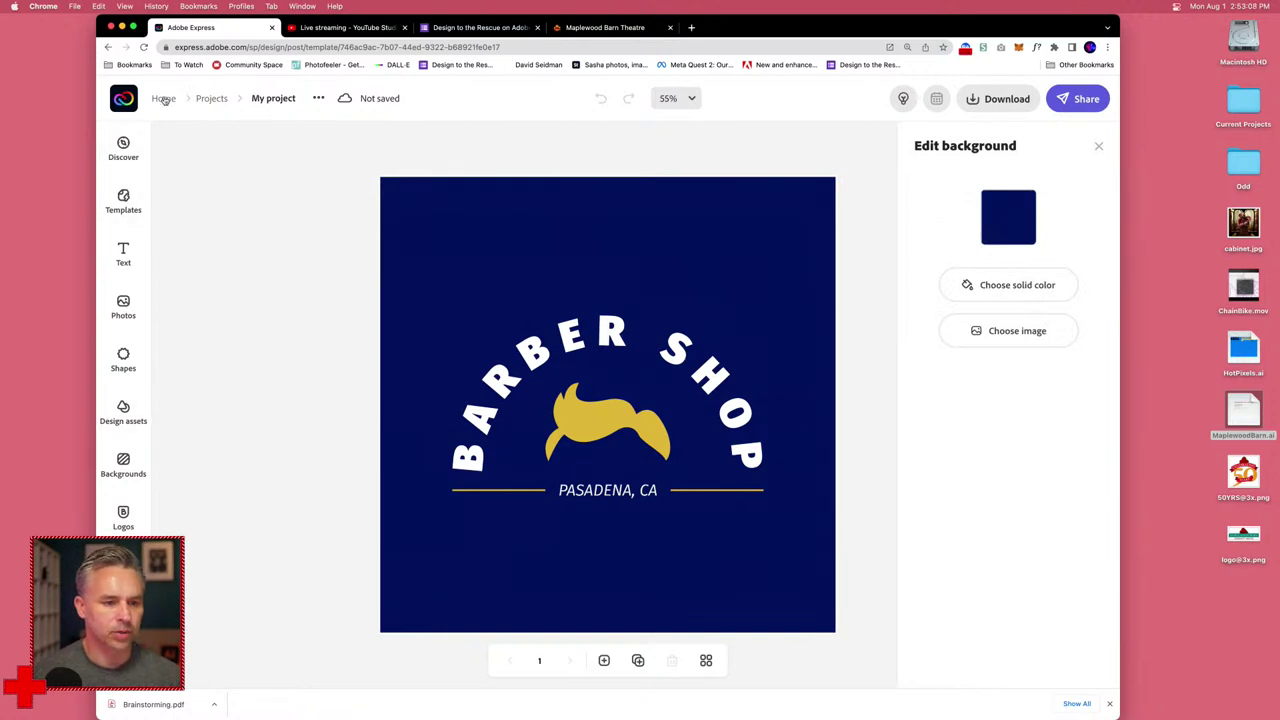
{"action": "left_click", "coordinate": [164, 98]}
{"action": "left_click", "coordinate": [705, 421]}
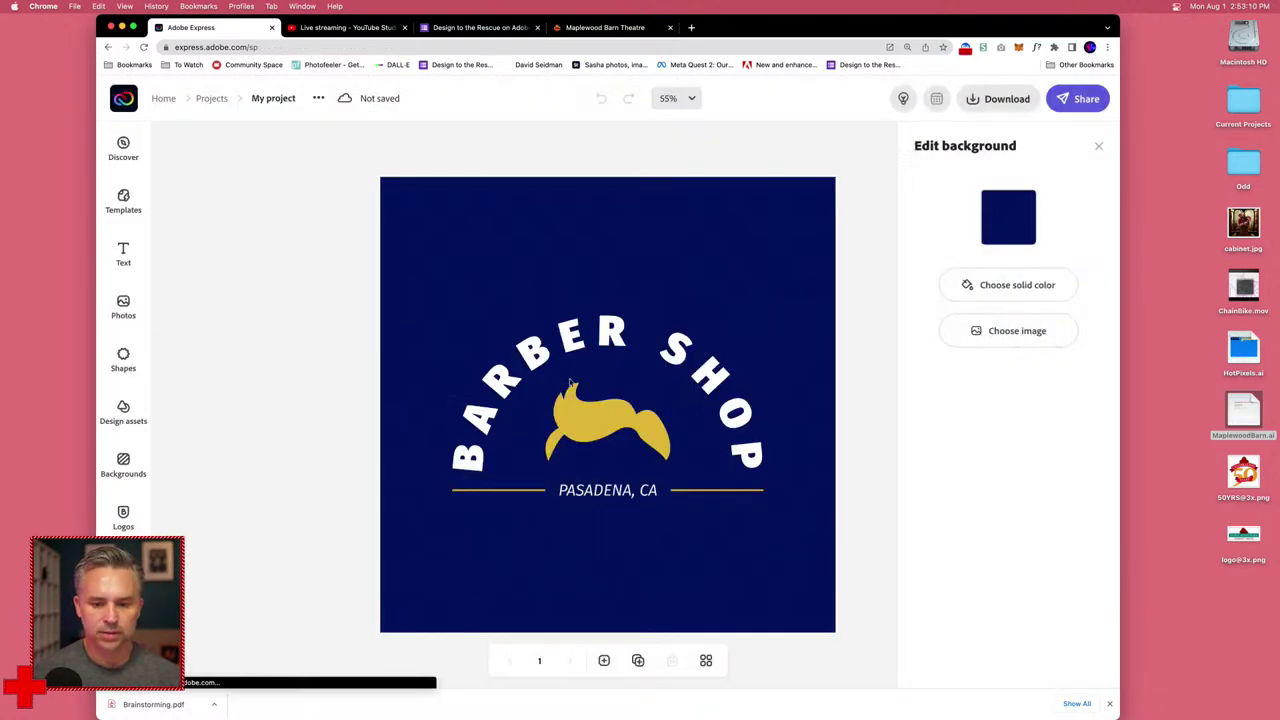
{"action": "left_click", "coordinate": [129, 314]}
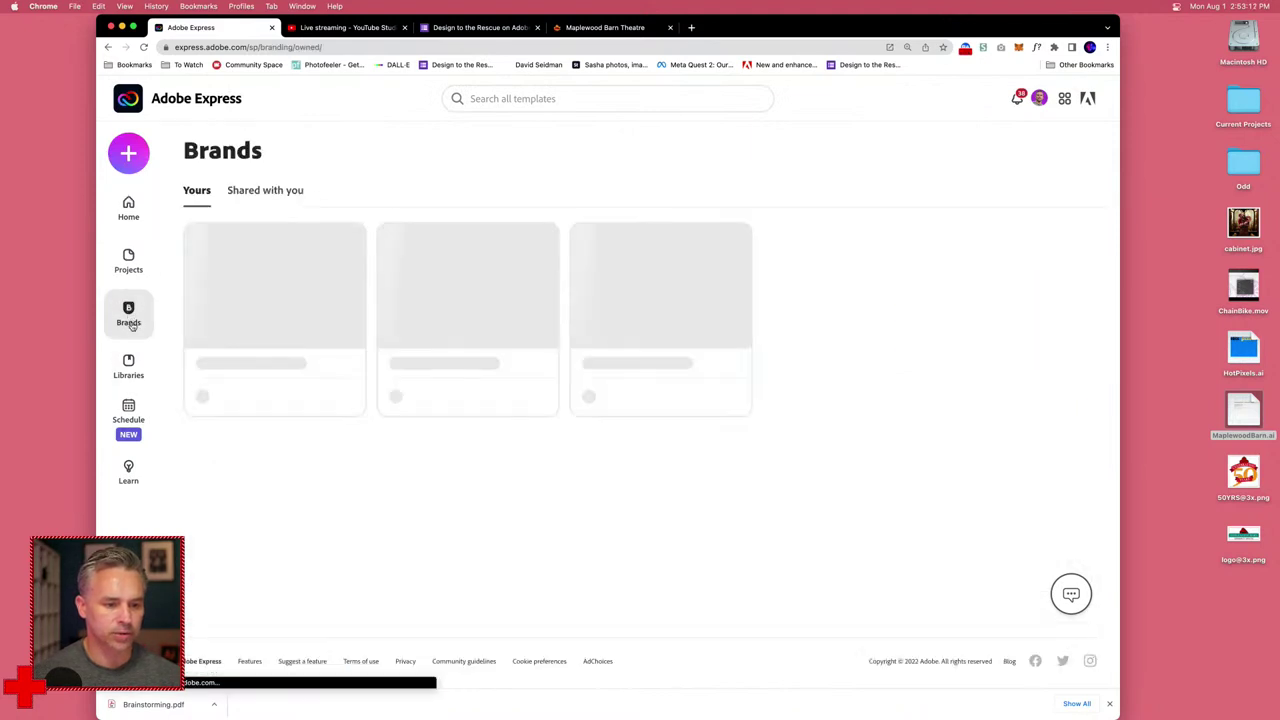
{"action": "left_click", "coordinate": [275, 366]}
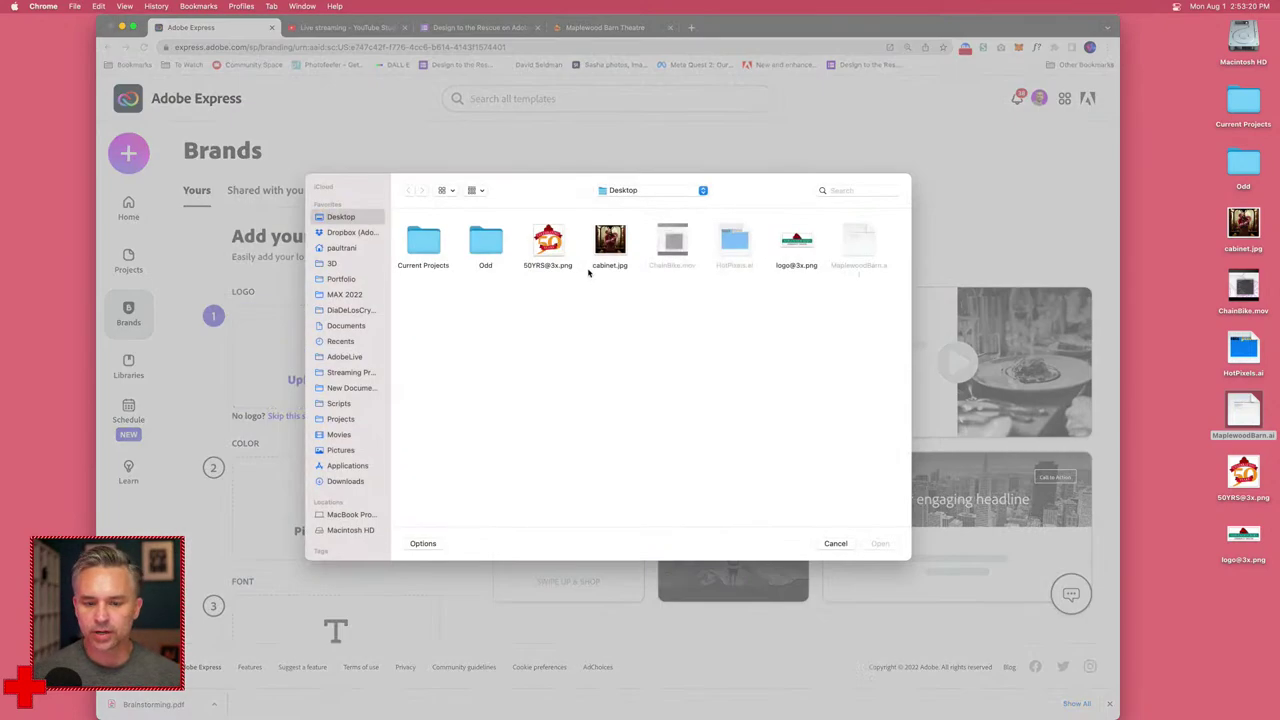
{"action": "double_click", "coordinate": [797, 241]}
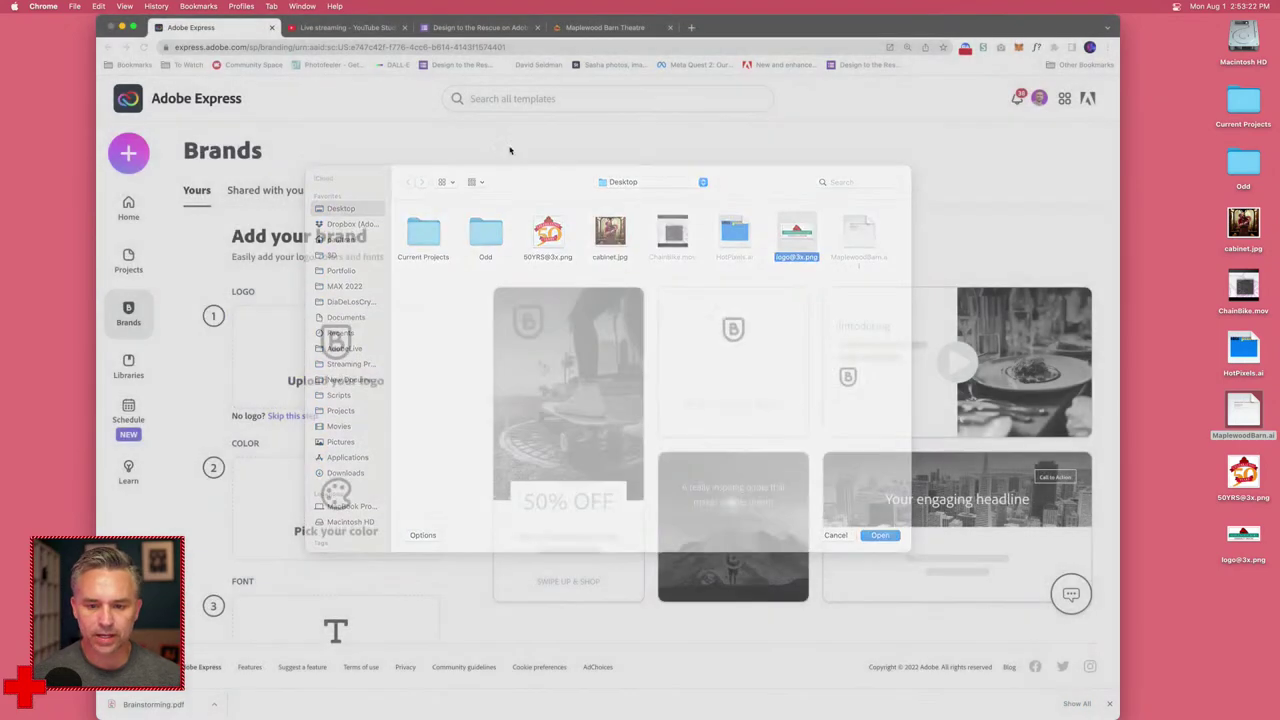
Step: Set the brand color to the dark red #A60600 sampled from the logo
{"action": "left_click", "coordinate": [335, 519]}
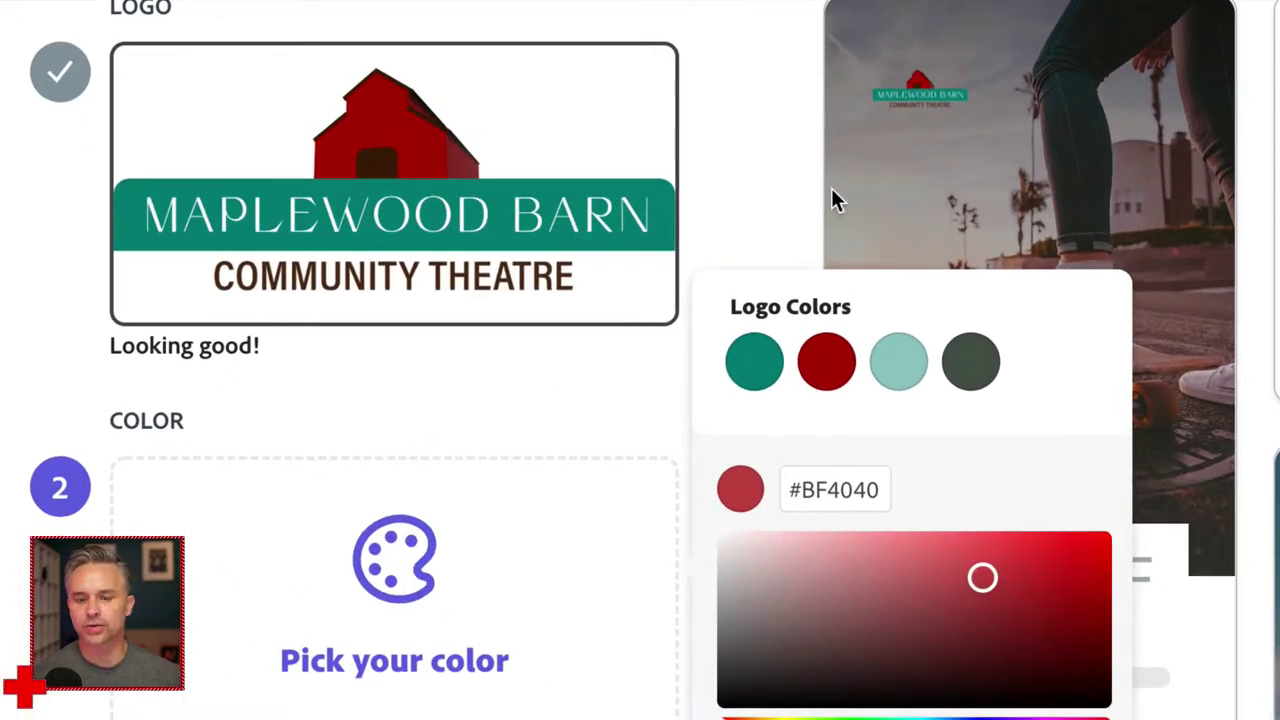
{"action": "left_click", "coordinate": [762, 382]}
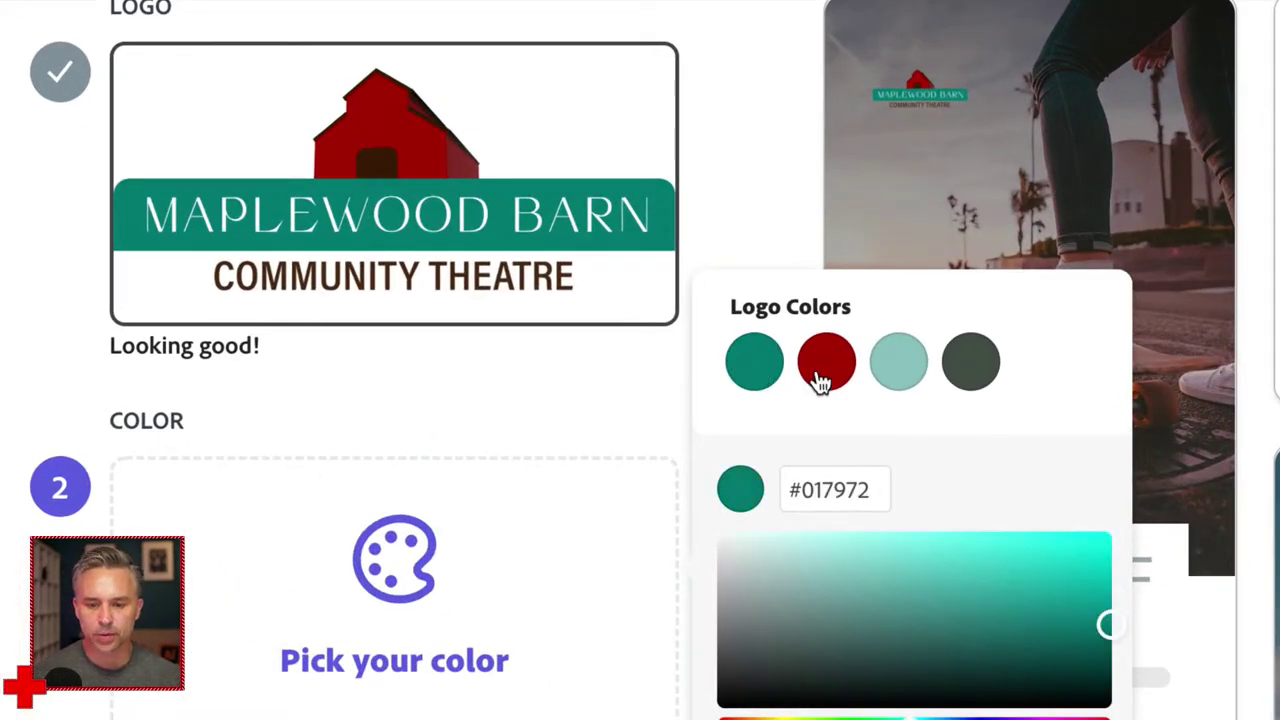
{"action": "left_click", "coordinate": [818, 383]}
{"action": "left_click", "coordinate": [766, 377]}
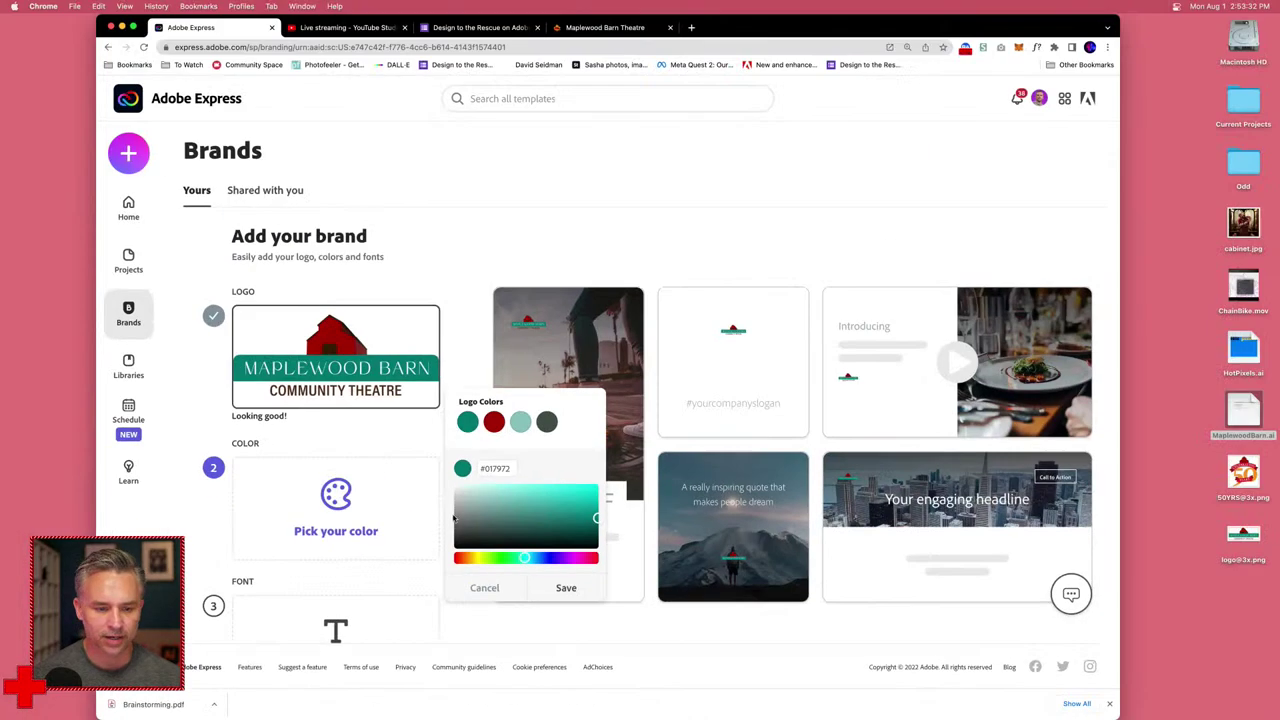
{"action": "left_click", "coordinate": [494, 418]}
{"action": "left_click", "coordinate": [354, 454]}
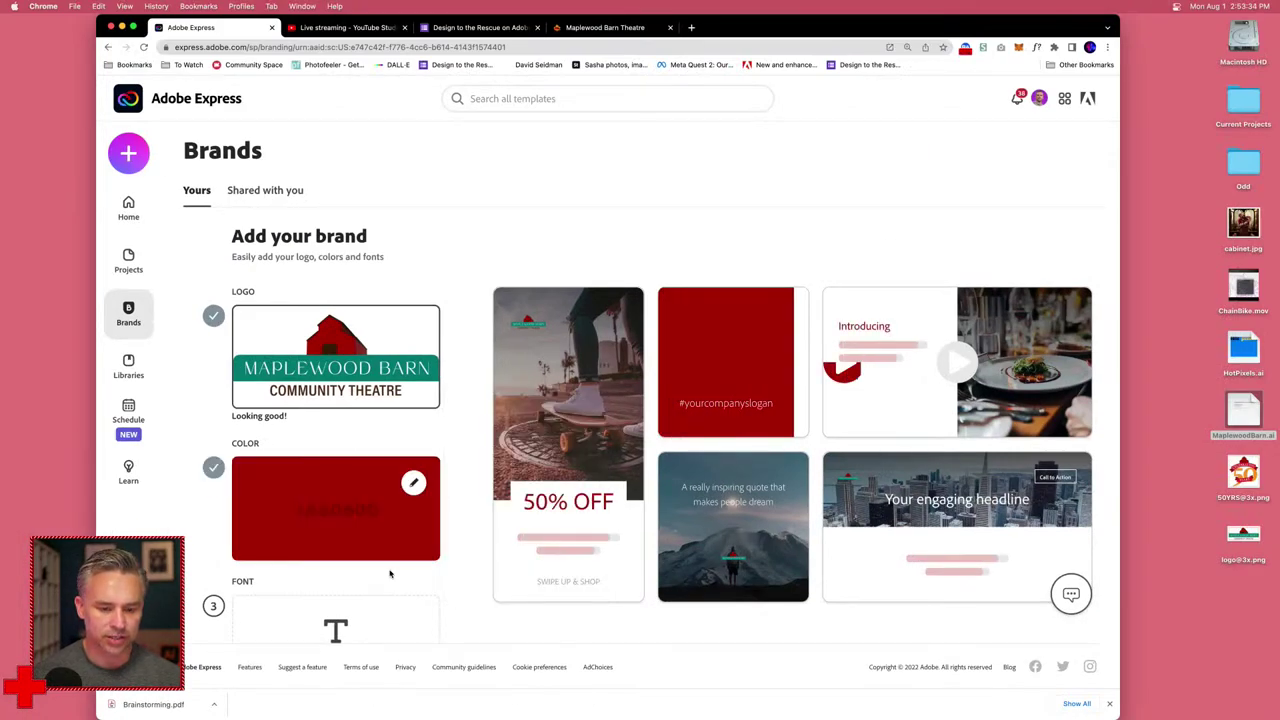
Step: Choose Lato Bold as the brand font and name the brand "Maplewood Barn"
{"action": "scroll", "coordinate": [305, 532], "scroll_direction": "down", "scroll_amount": 3}
{"action": "left_click", "coordinate": [305, 532]}
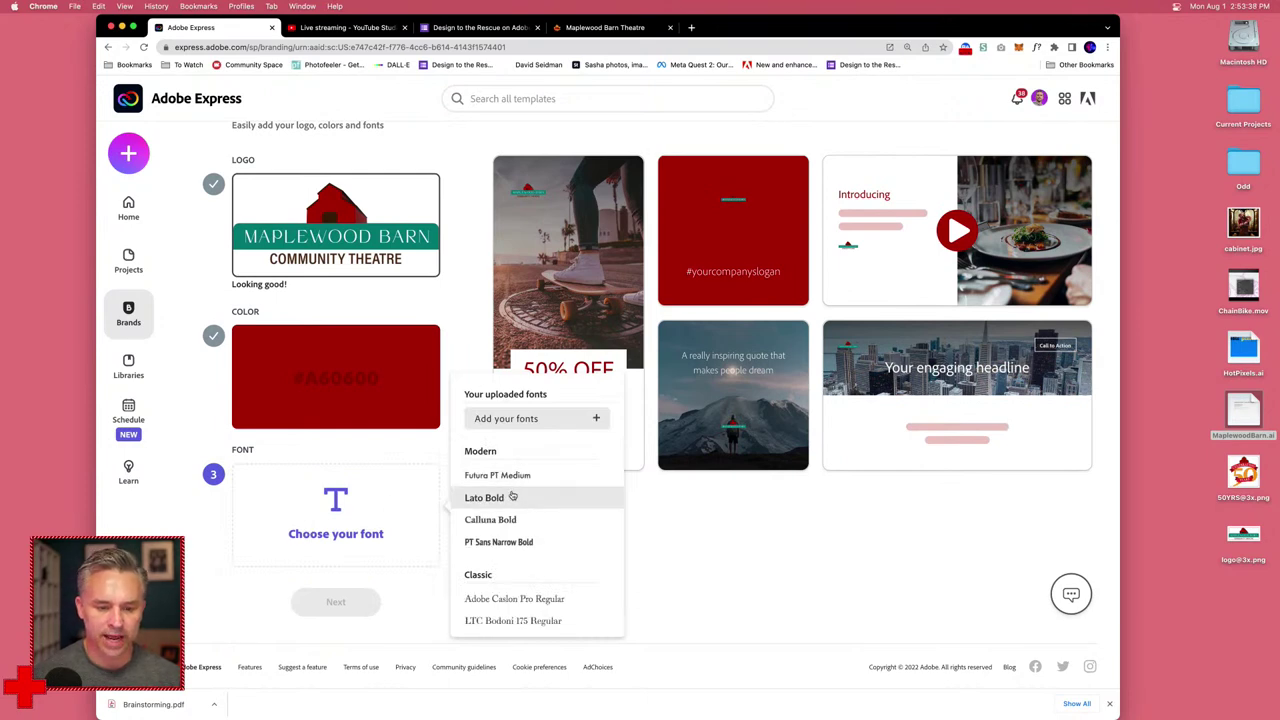
{"action": "left_click", "coordinate": [485, 497]}
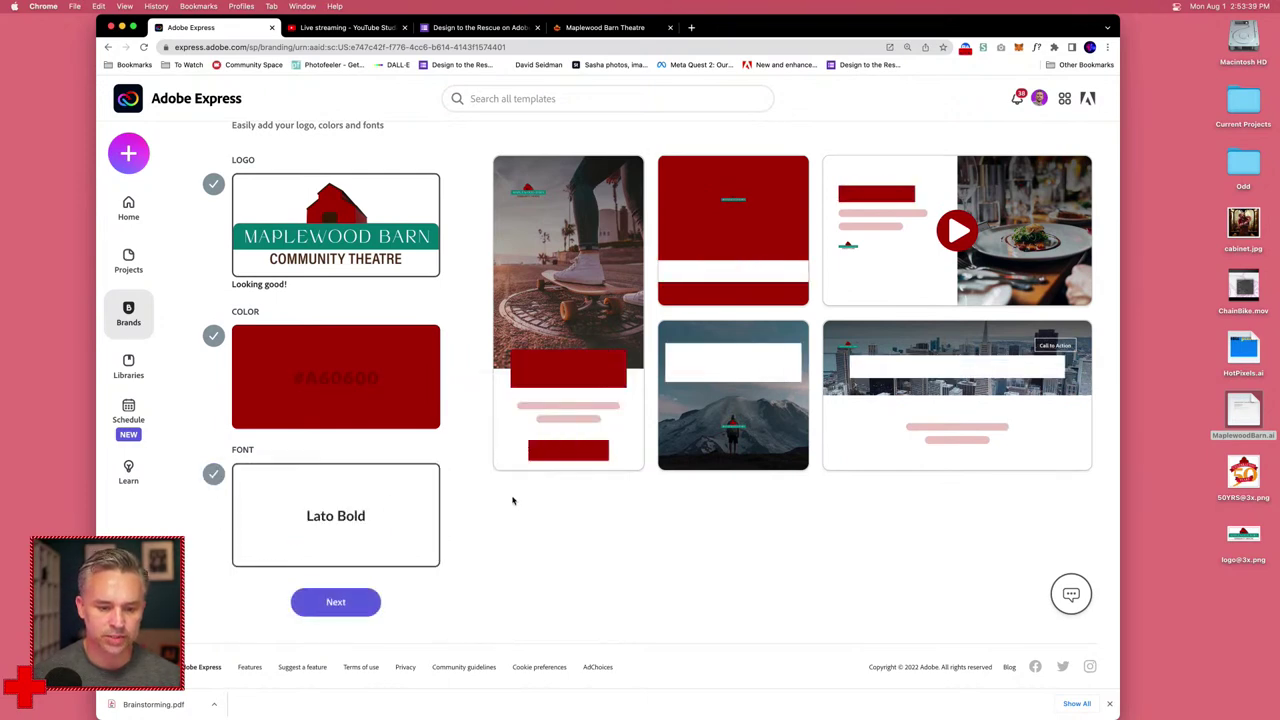
{"action": "left_click", "coordinate": [337, 603]}
{"action": "type", "text": "Maplewood Barn"}
{"action": "left_click", "coordinate": [658, 466]}
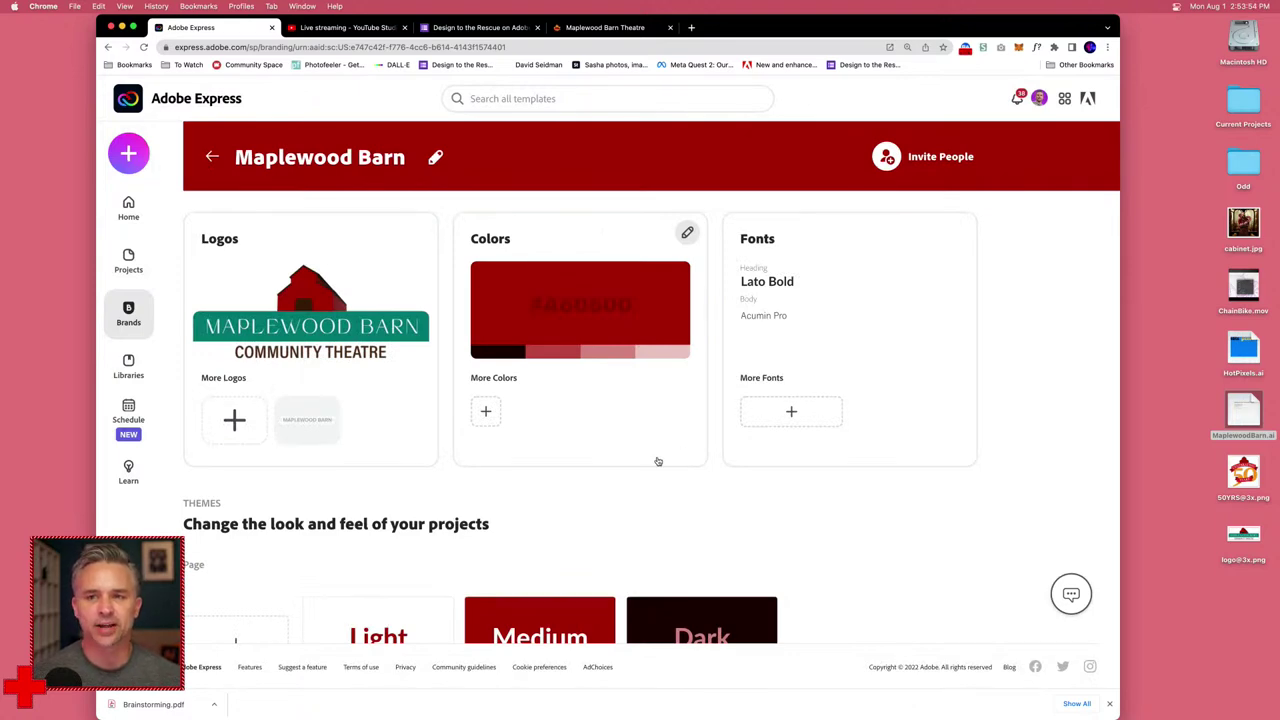
{"action": "left_click", "coordinate": [234, 416]}
{"action": "left_click", "coordinate": [525, 508]}
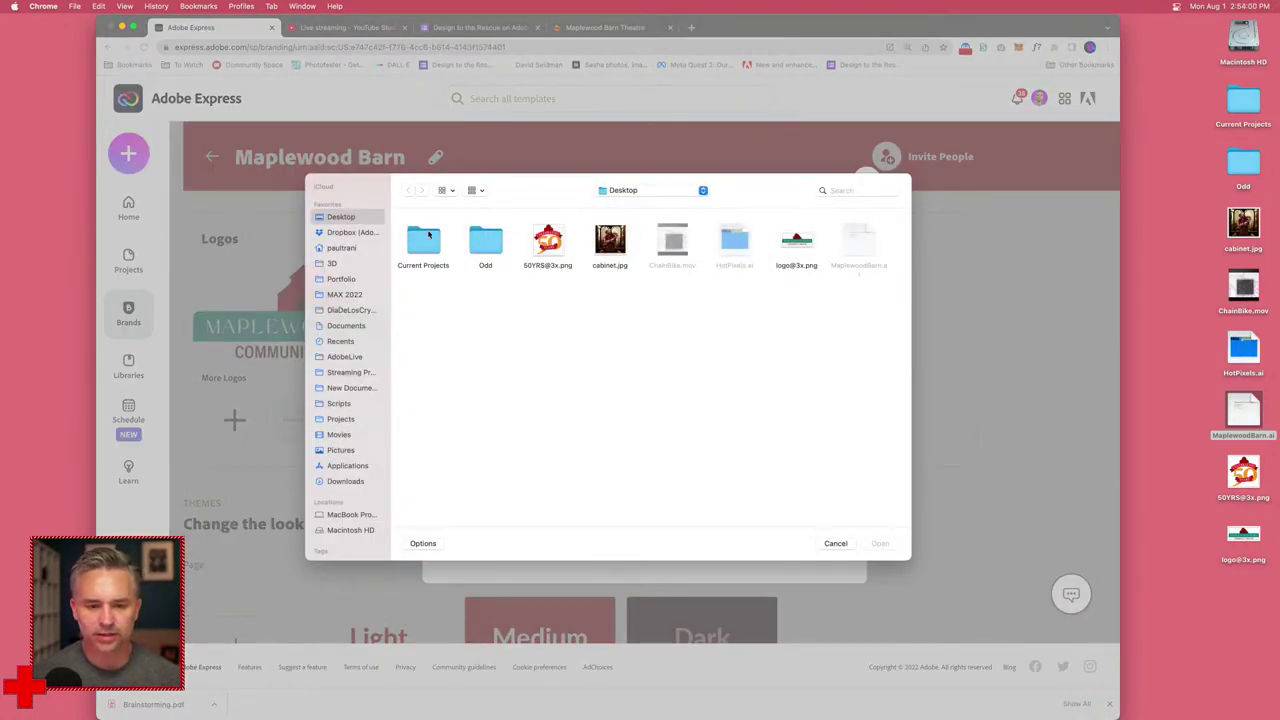
{"action": "left_click", "coordinate": [547, 240]}
{"action": "key", "text": "space"}
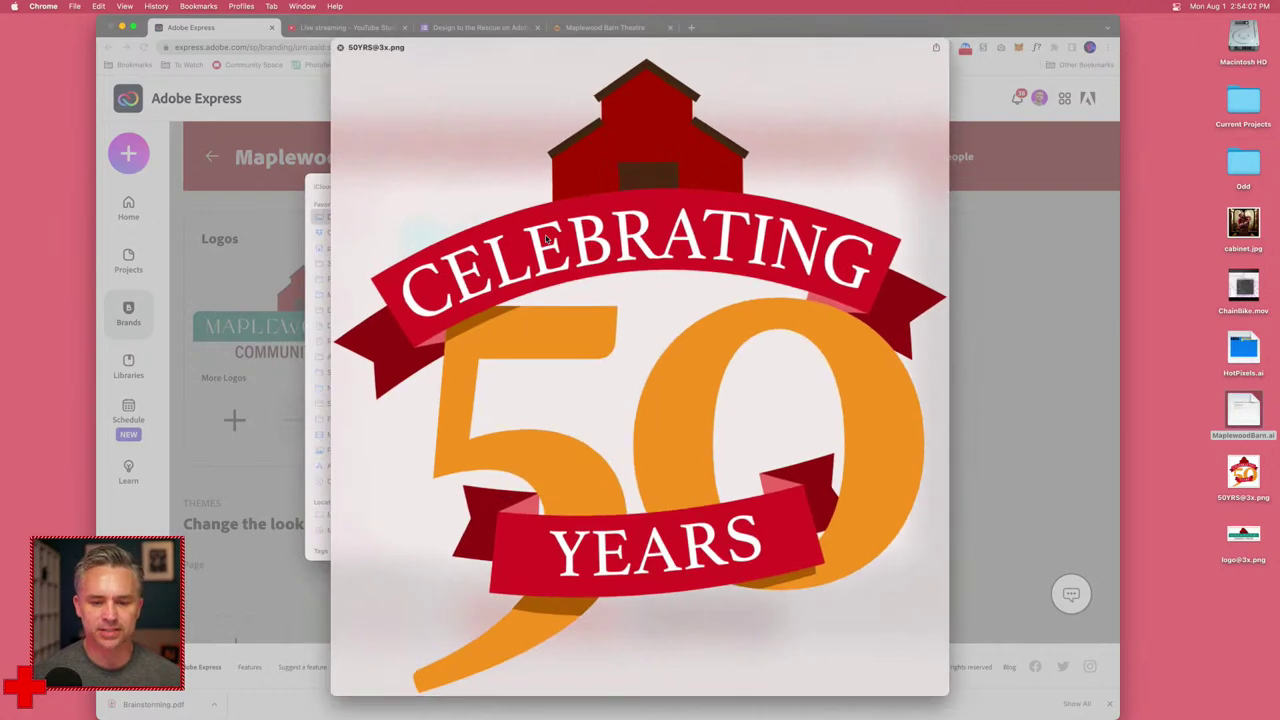
{"action": "key", "text": "space"}
{"action": "key", "text": "Return"}
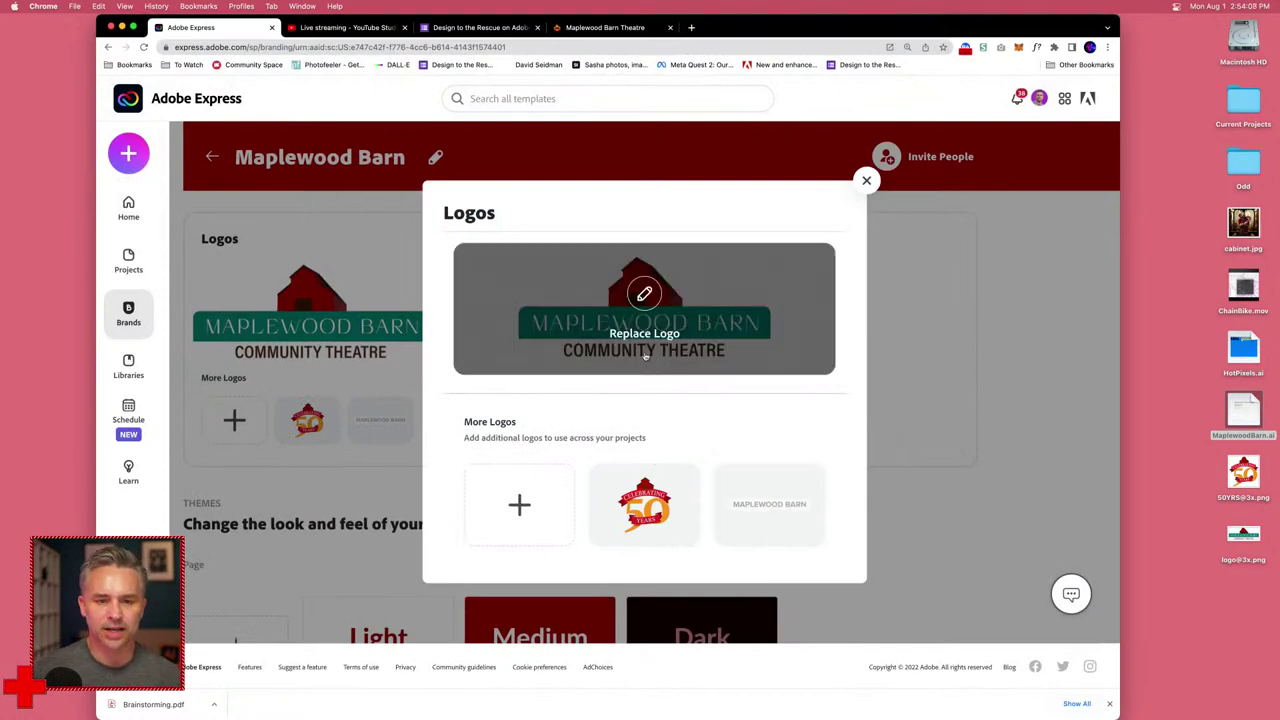
Step: Split the Adobe Express tab into its own window and place it side by side with the Maplewood Barn Theatre website to compare the logos
{"action": "left_click_drag", "start_coordinate": [199, 30], "coordinate": [290, 222]}
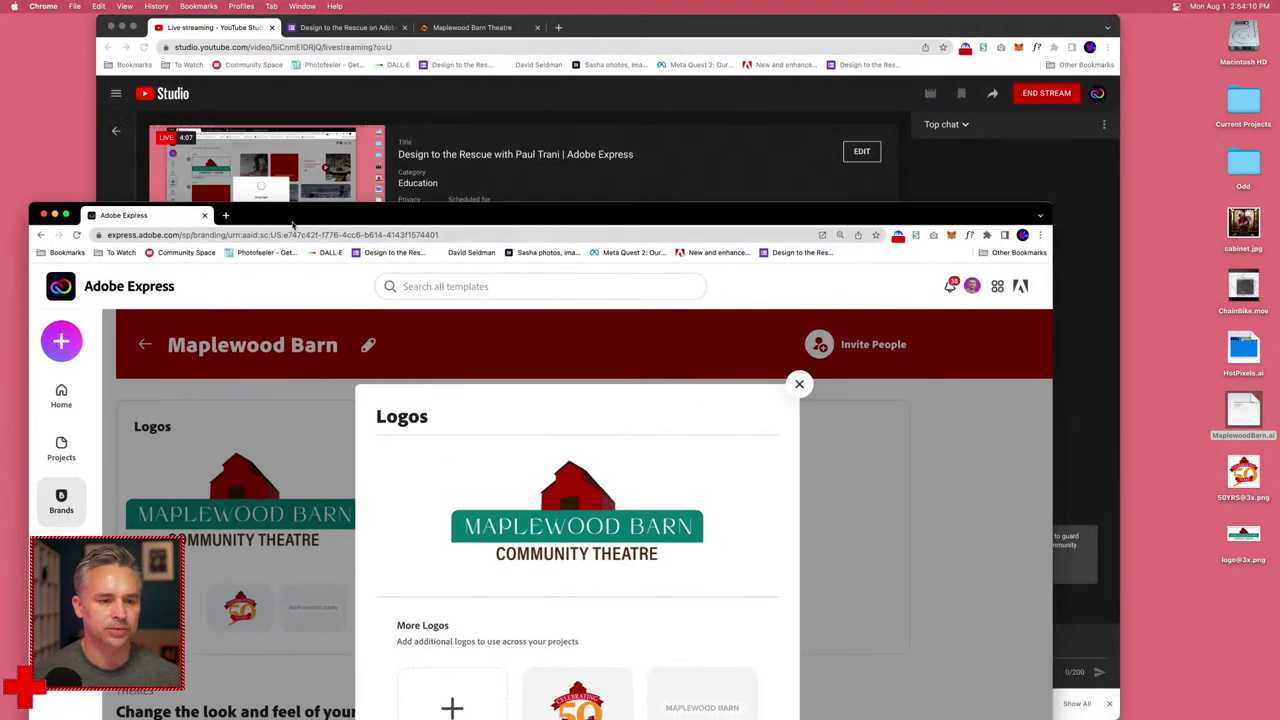
{"action": "left_click", "coordinate": [449, 30]}
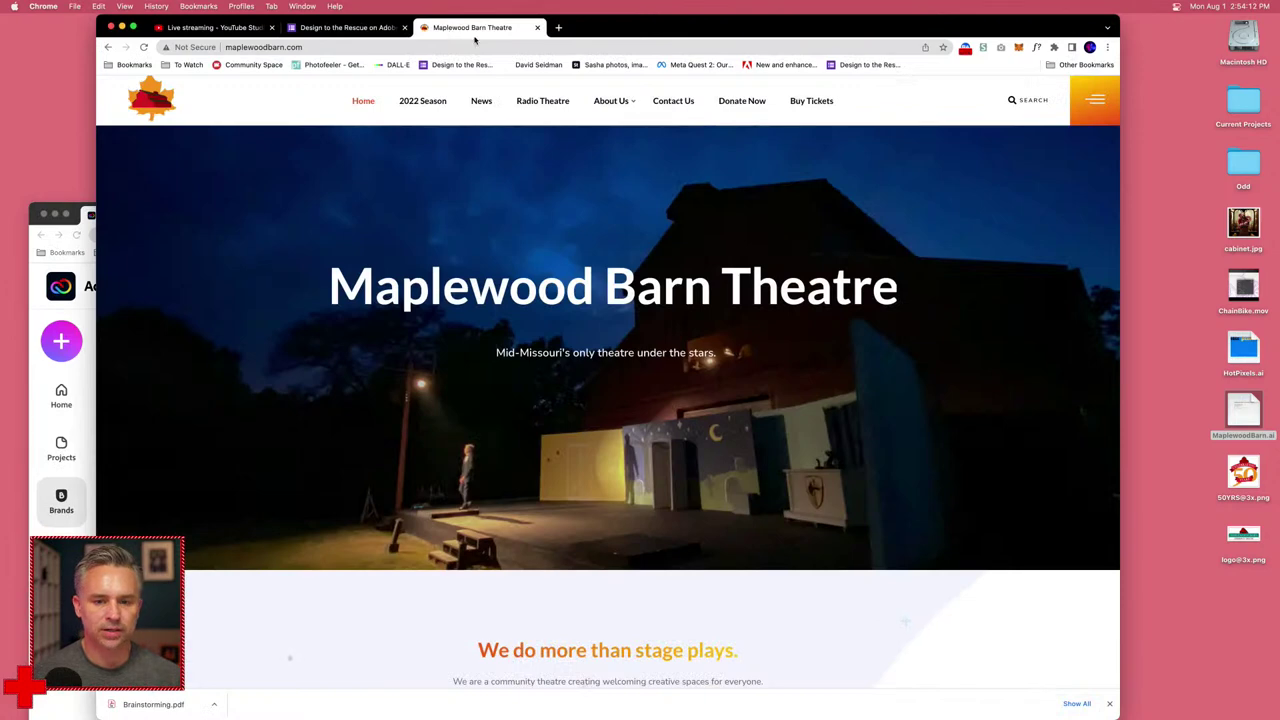
{"action": "left_click_drag", "start_coordinate": [646, 35], "coordinate": [1278, 294]}
{"action": "left_click_drag", "start_coordinate": [503, 208], "coordinate": [4, 187]}
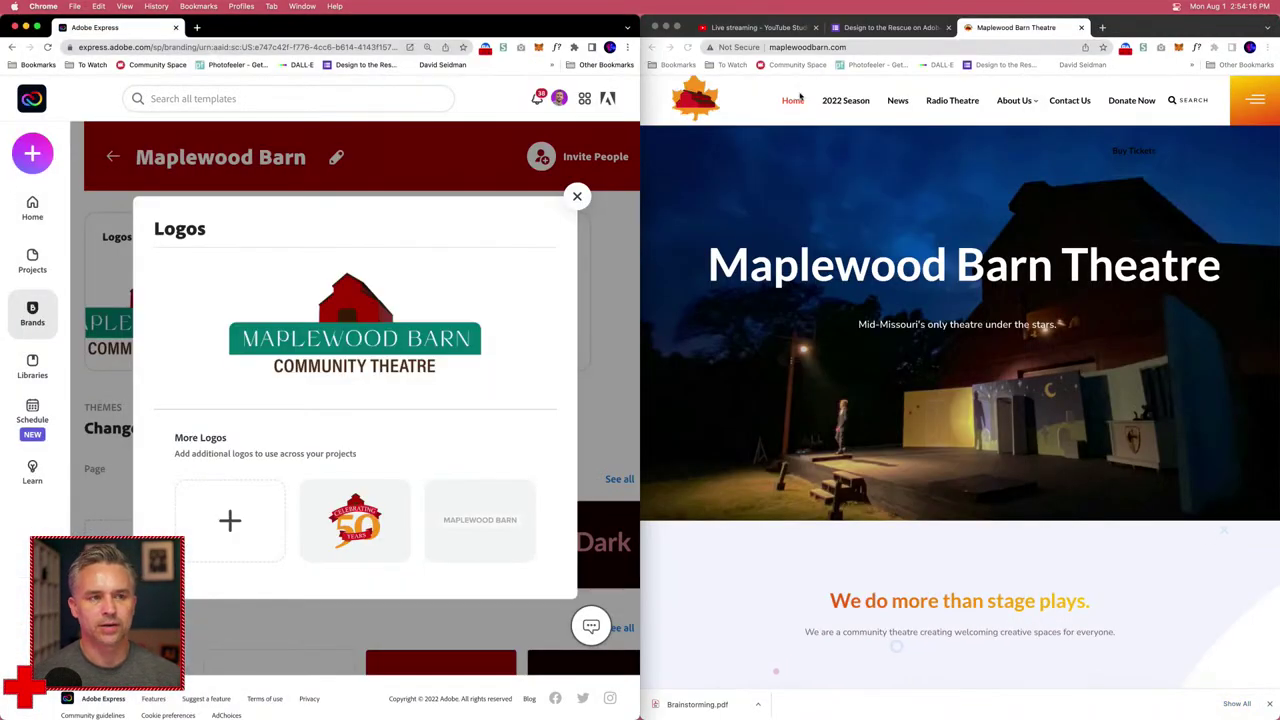
{"action": "left_click", "coordinate": [736, 86]}
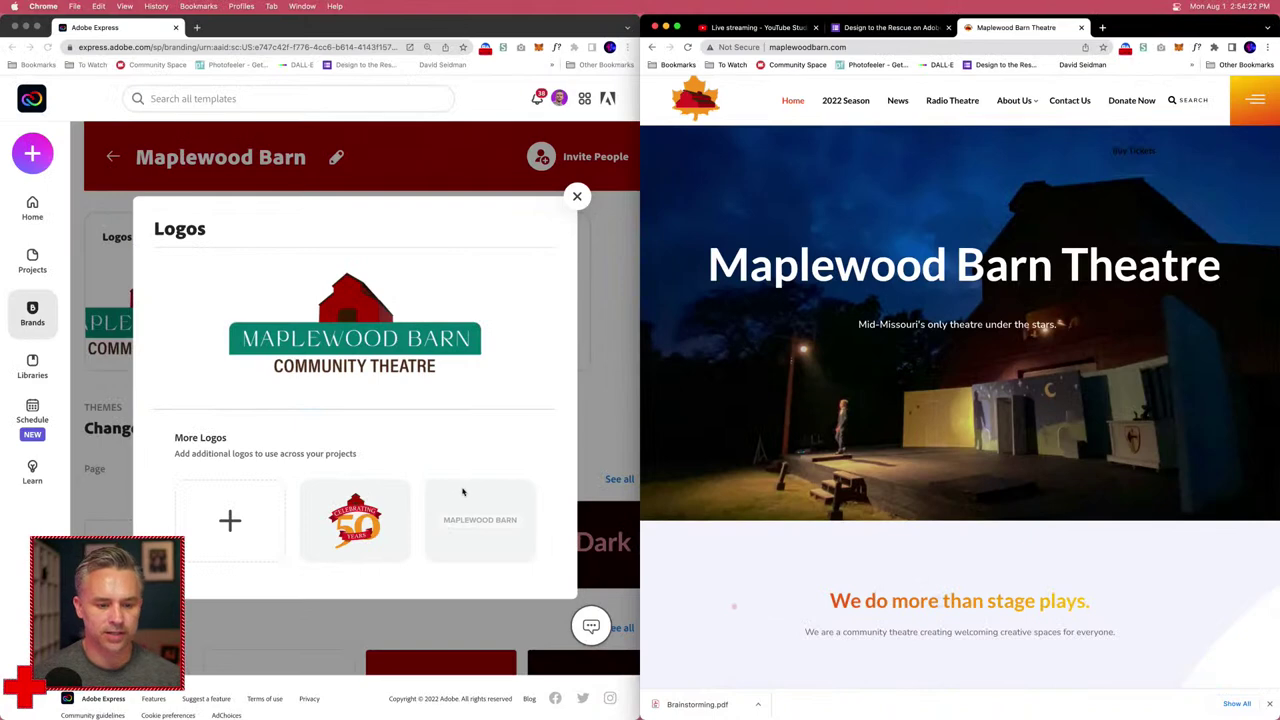
{"action": "scroll", "coordinate": [468, 421], "scroll_direction": "down", "scroll_amount": 3}
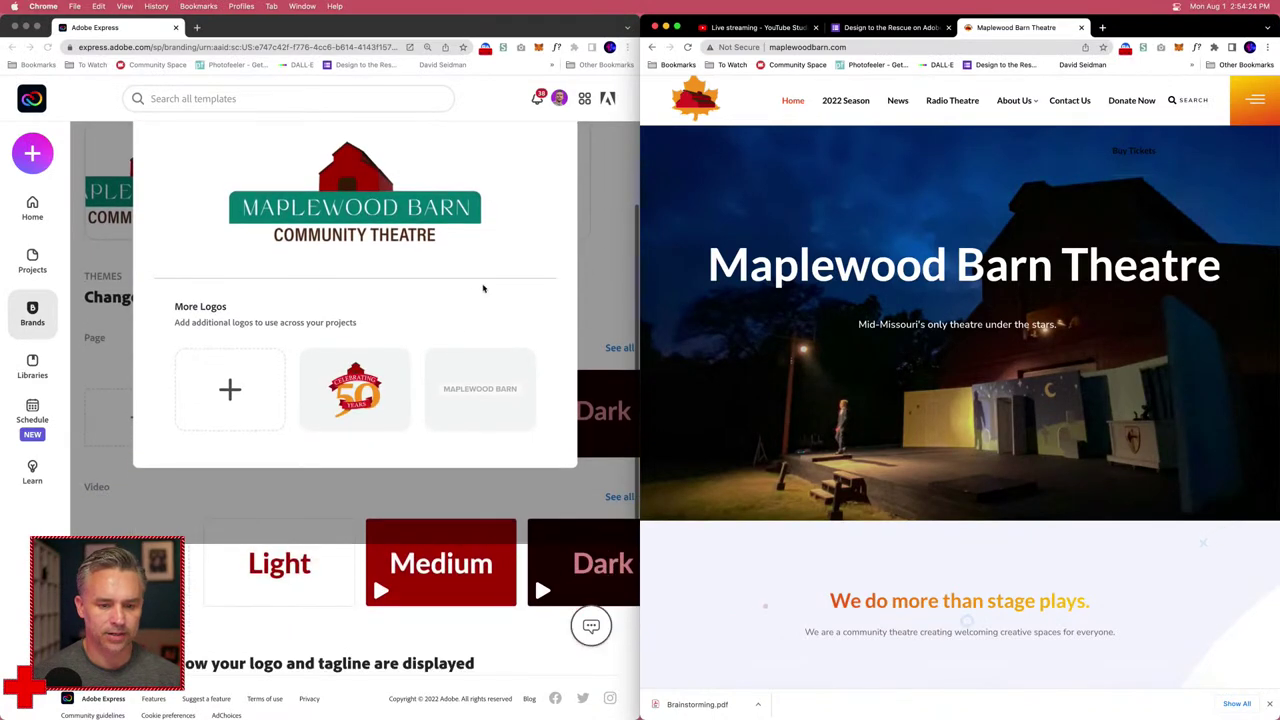
Step: Leave the brand's logo settings, widen the Adobe Express window over the theatre website, and open the brand colors
{"action": "left_click", "coordinate": [479, 288]}
{"action": "scroll", "coordinate": [479, 288], "scroll_direction": "up", "scroll_amount": 3}
{"action": "left_click", "coordinate": [577, 198]}
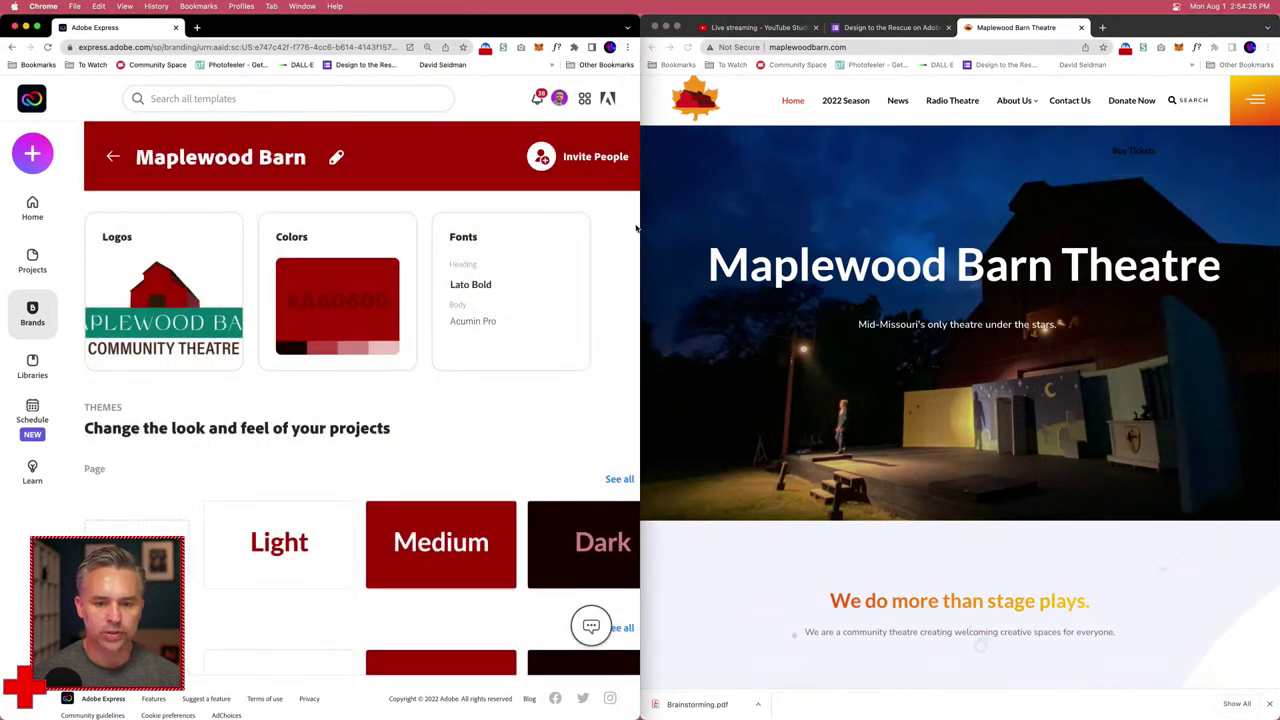
{"action": "left_click_drag", "start_coordinate": [638, 228], "coordinate": [931, 228]}
{"action": "left_click", "coordinate": [360, 415]}
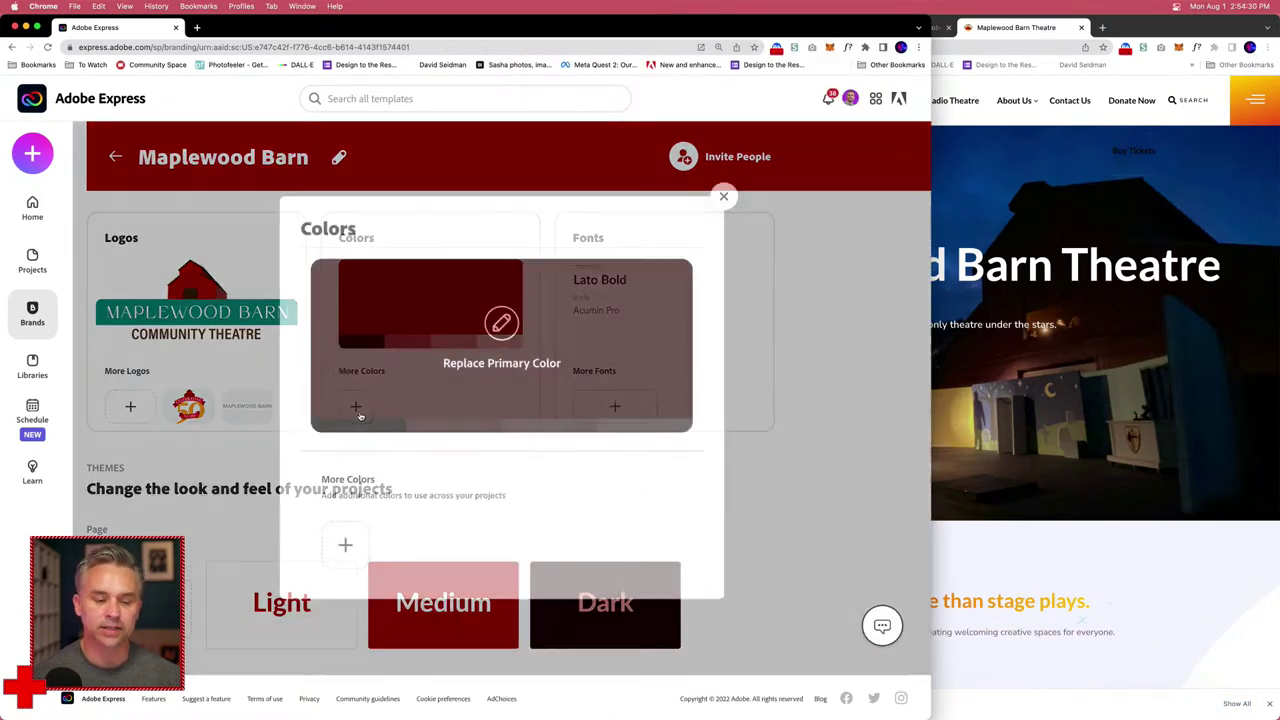
{"action": "left_click", "coordinate": [335, 547]}
{"action": "left_click_drag", "start_coordinate": [428, 564], "coordinate": [453, 564]}
{"action": "left_click", "coordinate": [473, 514]}
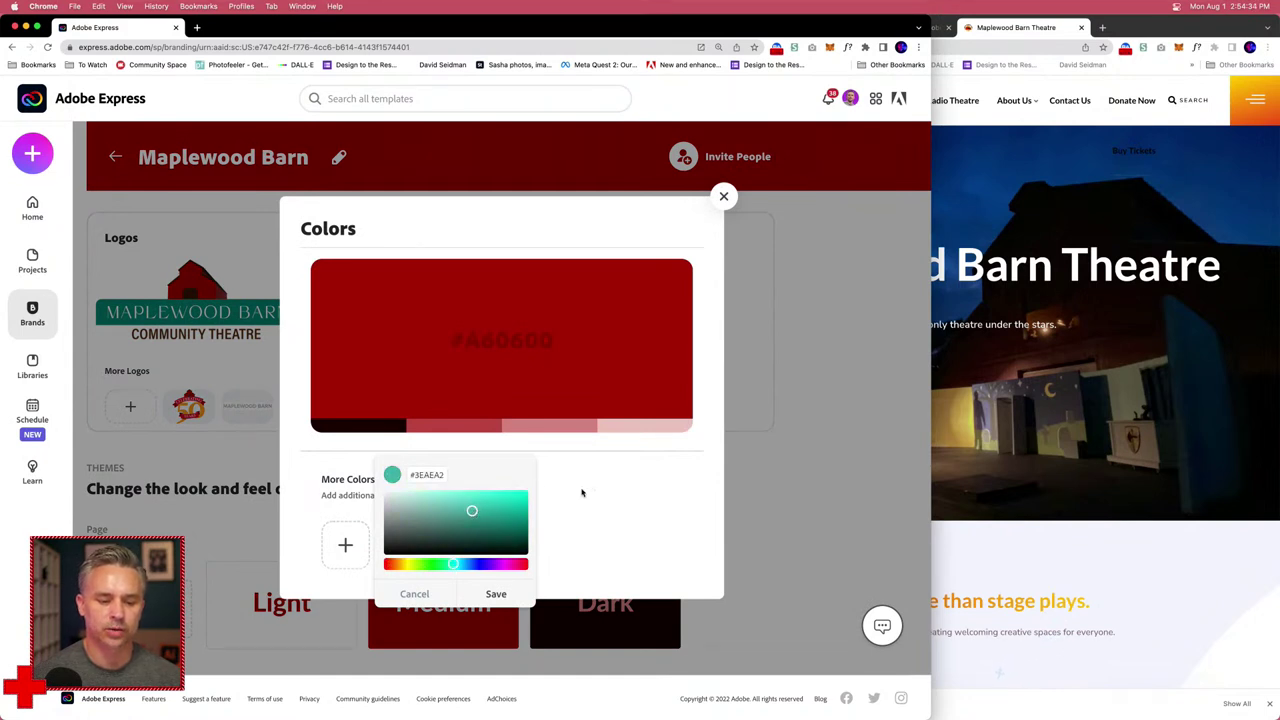
{"action": "left_click", "coordinate": [544, 535]}
Step: Save a teal green as an additional color of the Maplewood Barn brand and return to the brand overview
{"action": "left_click", "coordinate": [346, 550]}
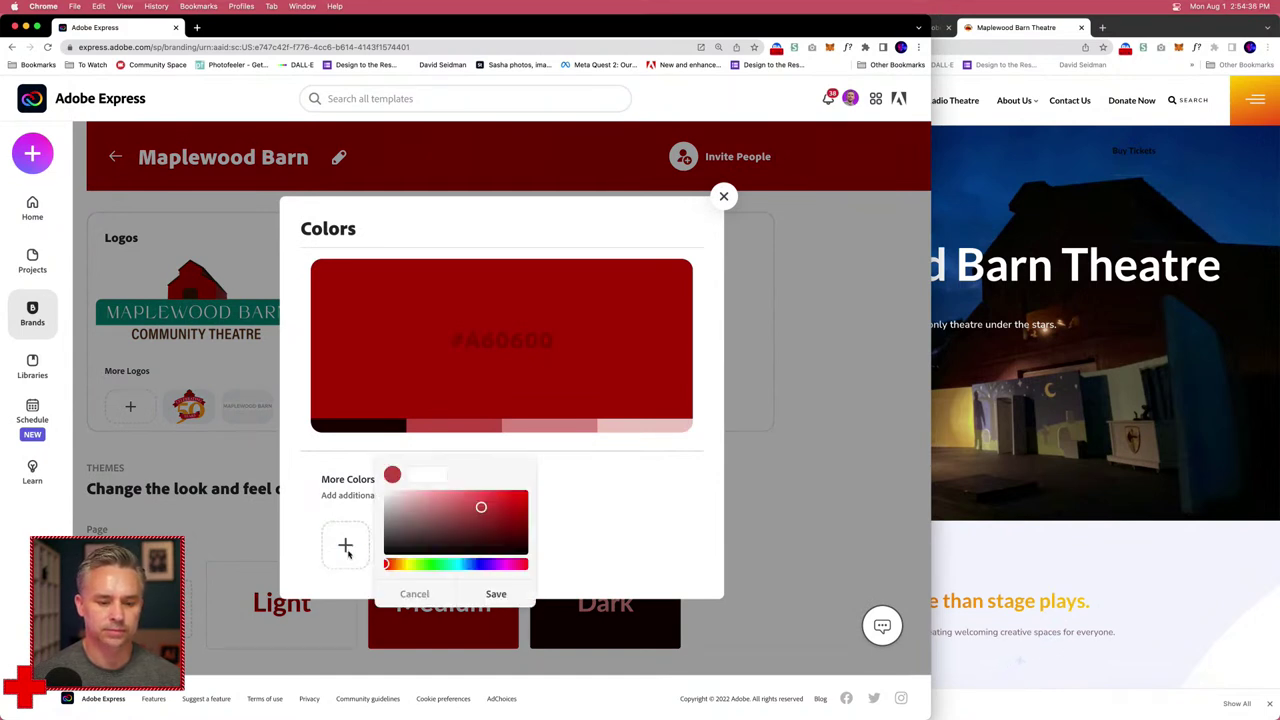
{"action": "mouse_move", "coordinate": [463, 561]}
{"action": "left_mouse_down"}
{"action": "mouse_move", "coordinate": [435, 564]}
{"action": "mouse_move", "coordinate": [450, 564]}
{"action": "left_mouse_up"}
{"action": "left_click", "coordinate": [490, 593]}
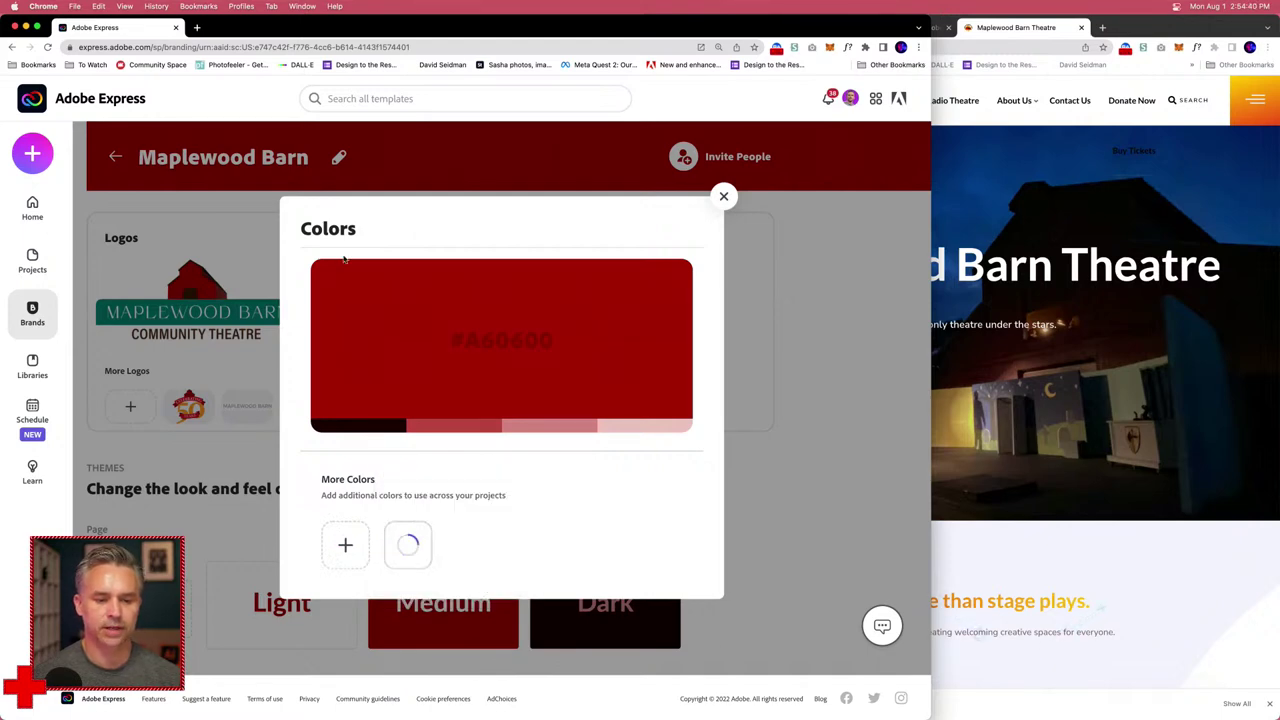
{"action": "left_click", "coordinate": [725, 196]}
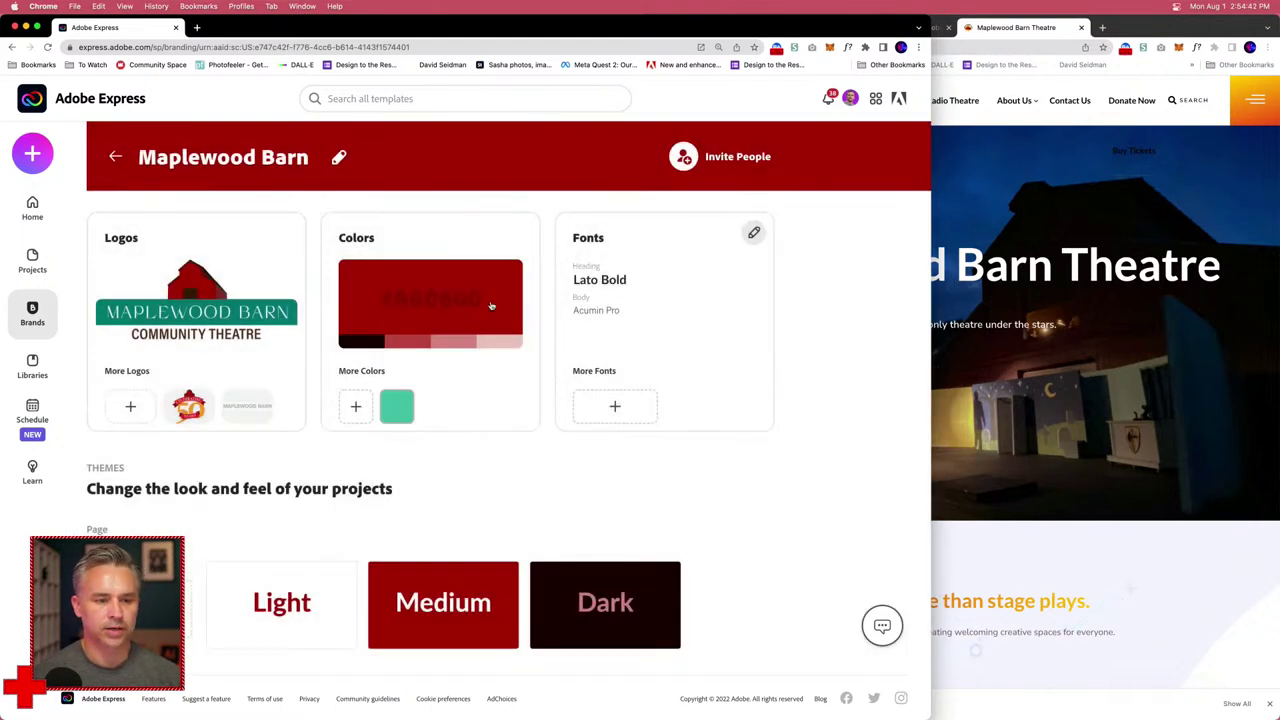
Step: Start an Instagram story from the "Picnic at the Park" template, check the available logos, and leave without saving the project
{"action": "left_click", "coordinate": [32, 155]}
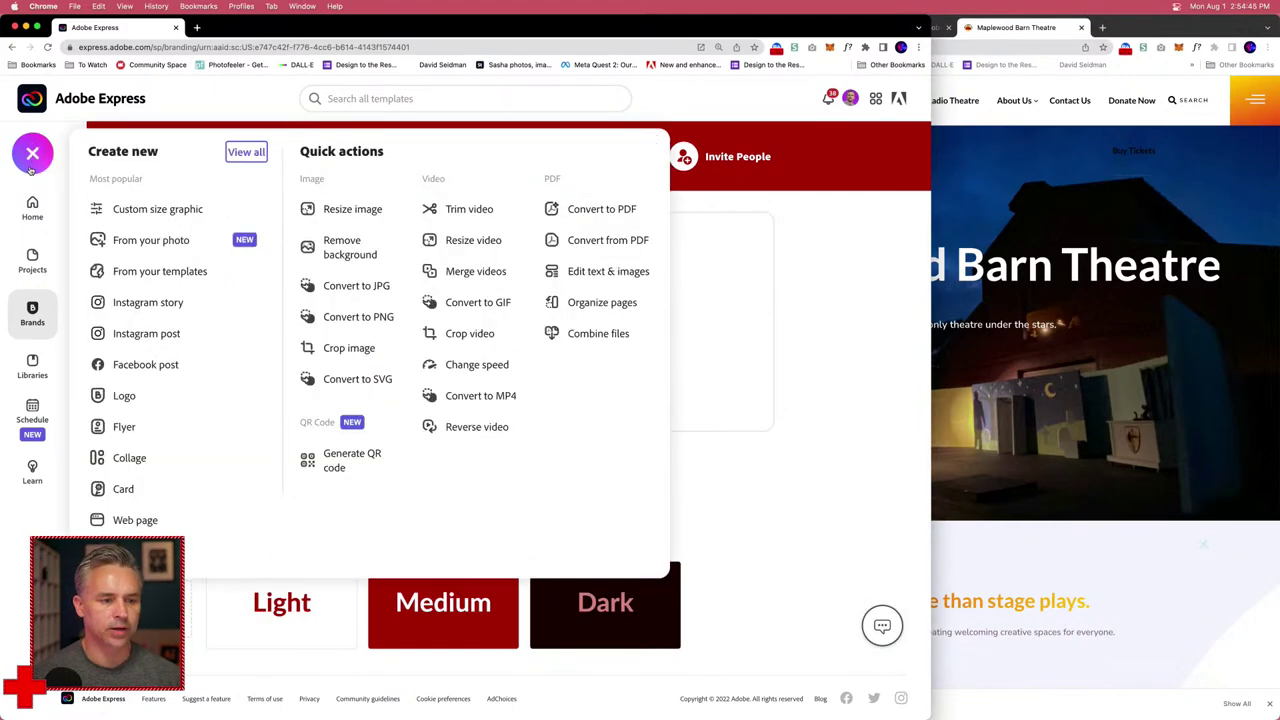
{"action": "left_click", "coordinate": [131, 306]}
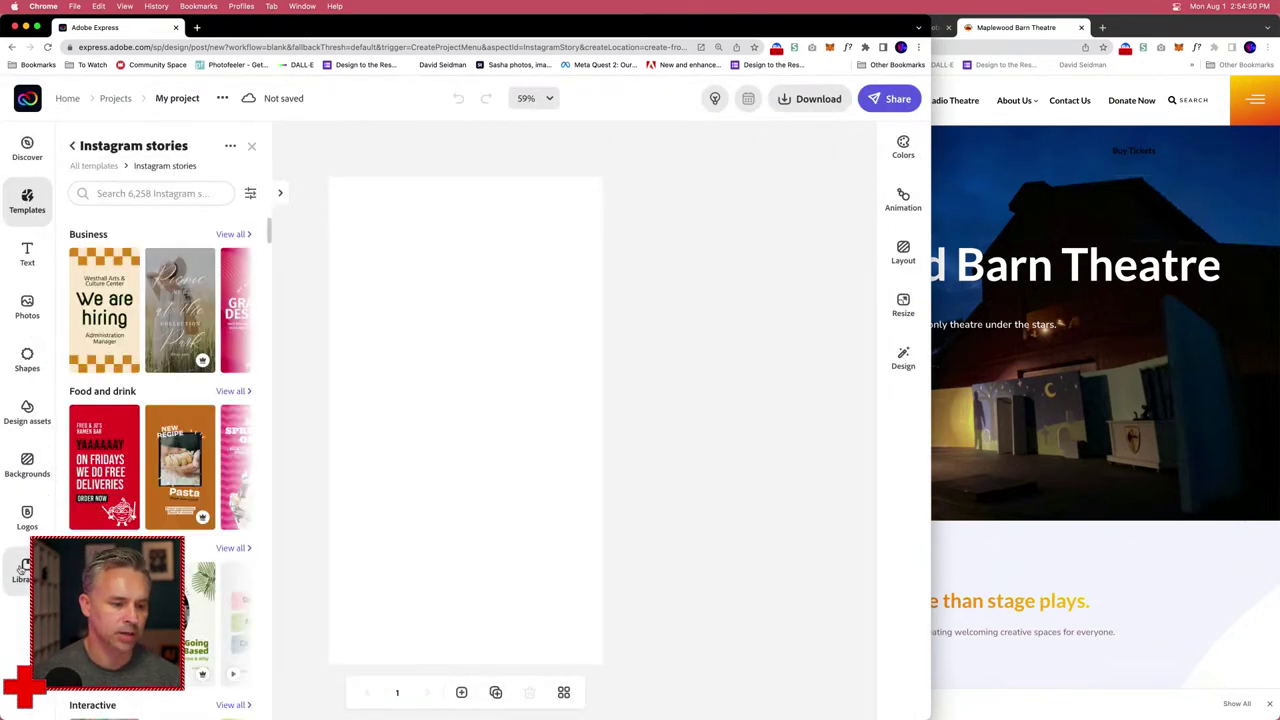
{"action": "left_click", "coordinate": [180, 310]}
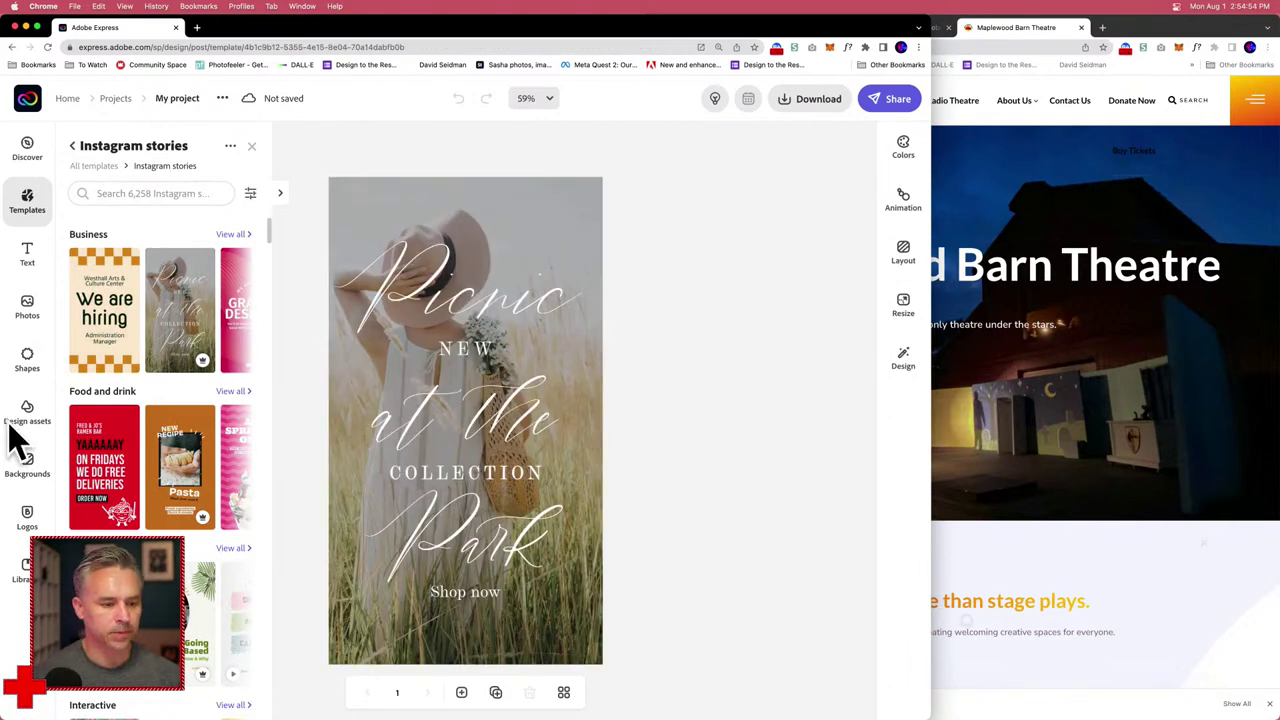
{"action": "left_click", "coordinate": [27, 518]}
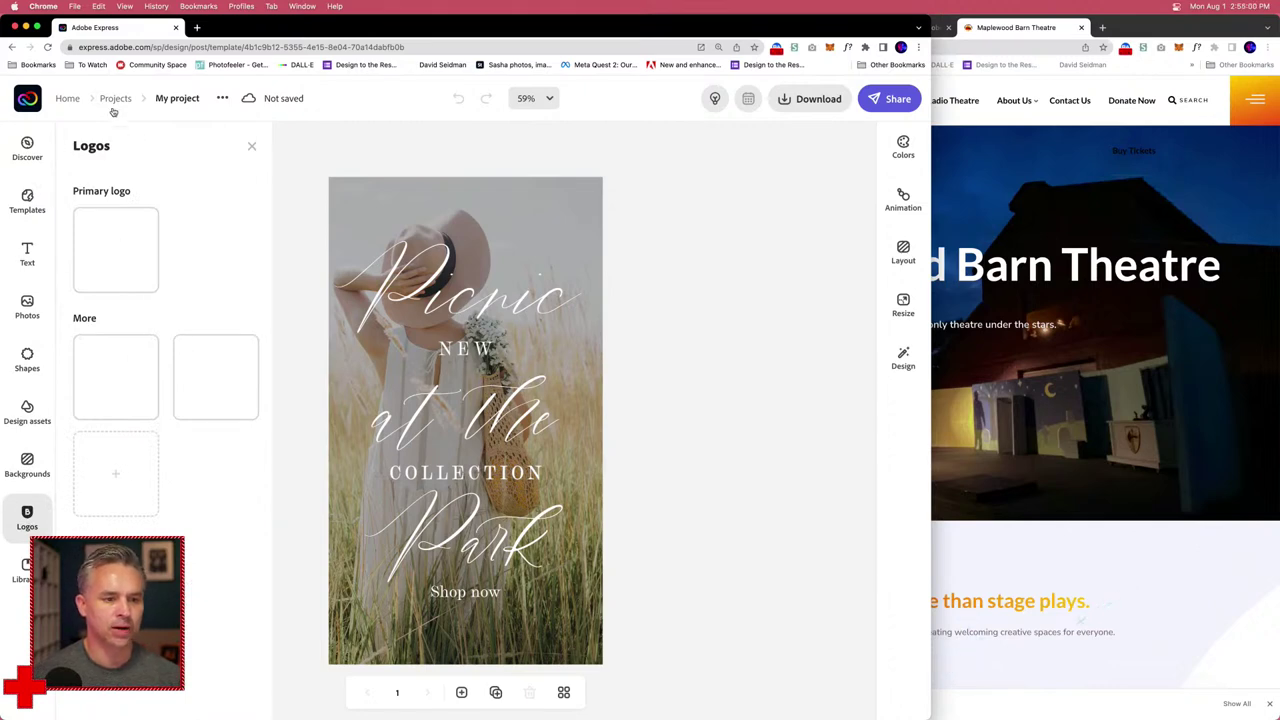
{"action": "left_click", "coordinate": [67, 100]}
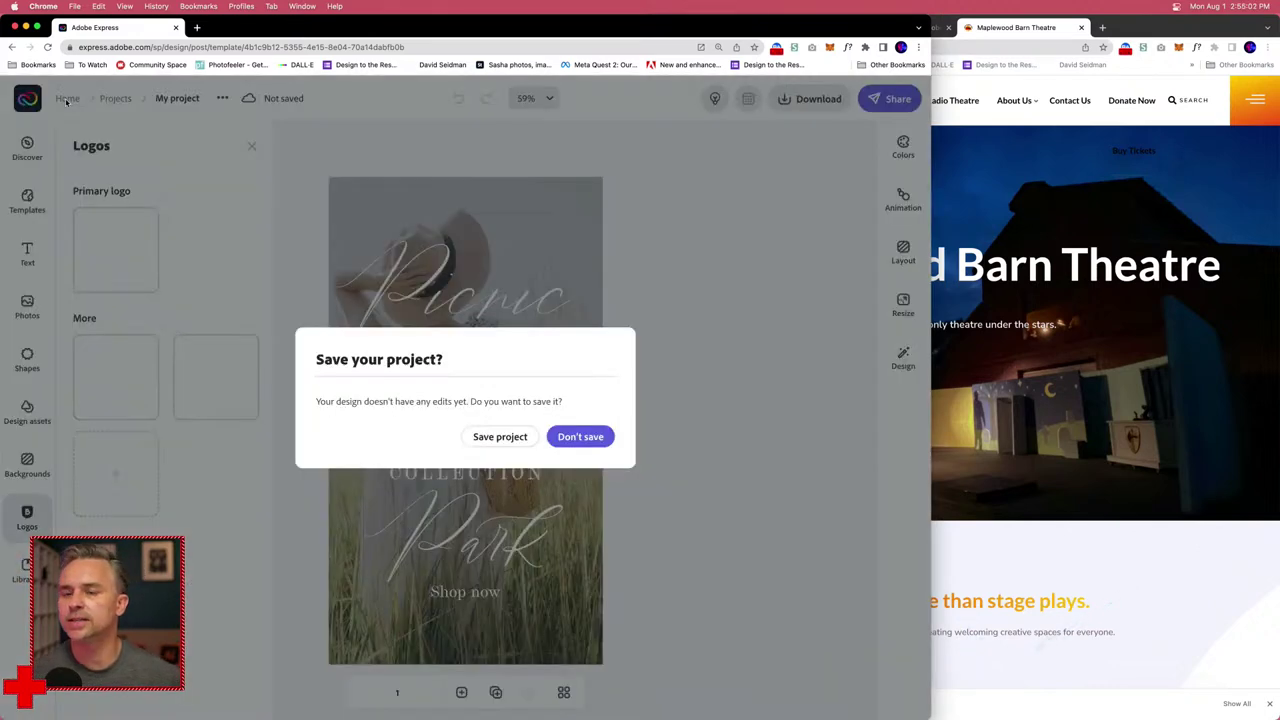
{"action": "left_click", "coordinate": [567, 437]}
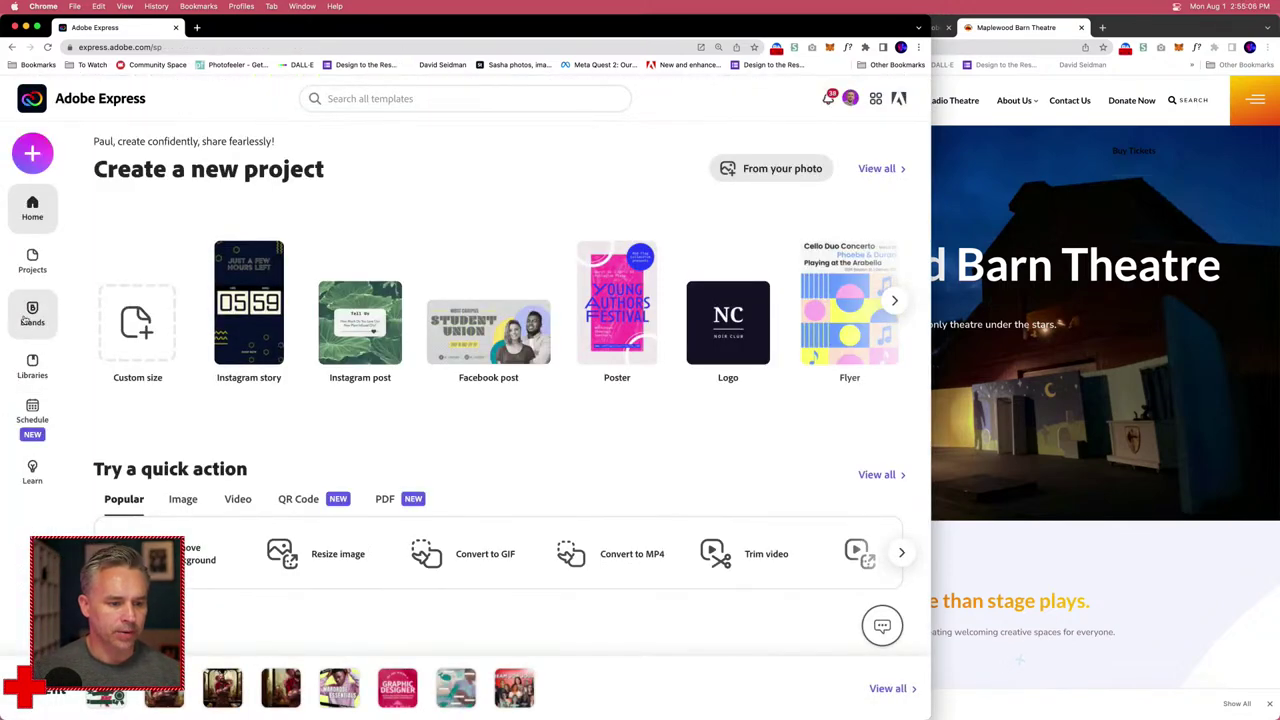
Step: Make Maplewood Barn the default brand in the list of brands
{"action": "left_click", "coordinate": [27, 315]}
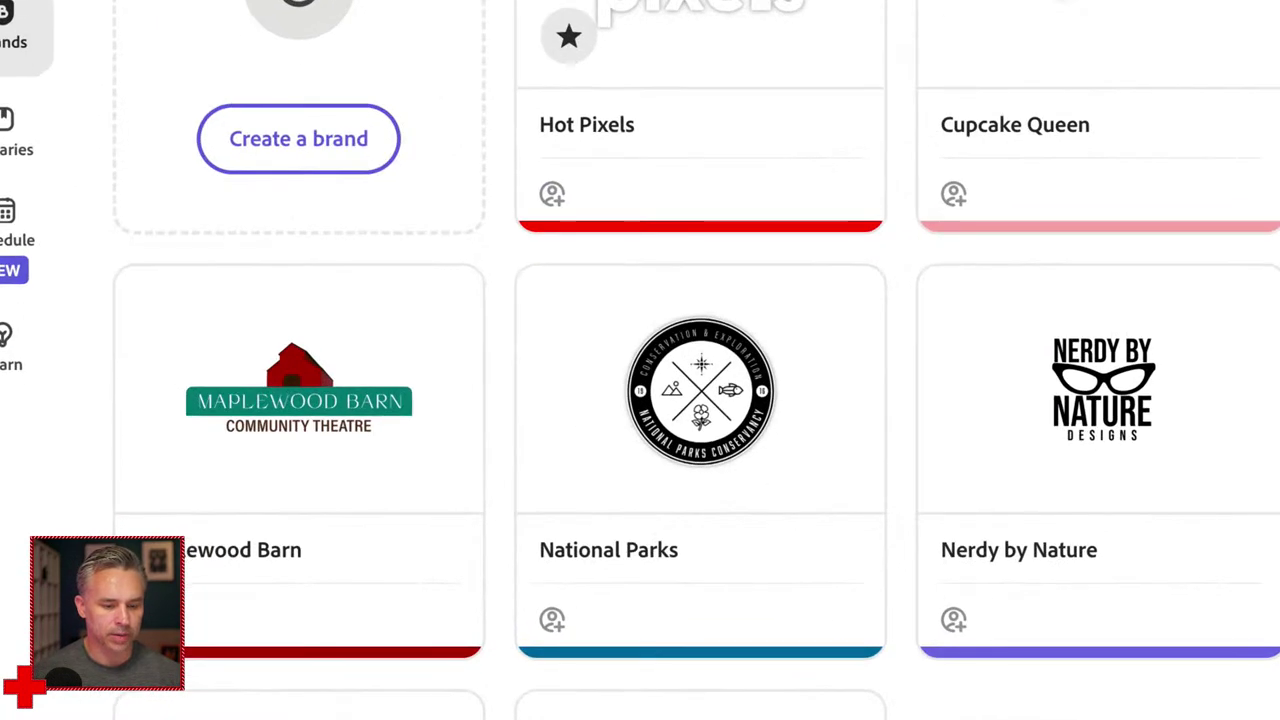
{"action": "mouse_move", "coordinate": [216, 460]}
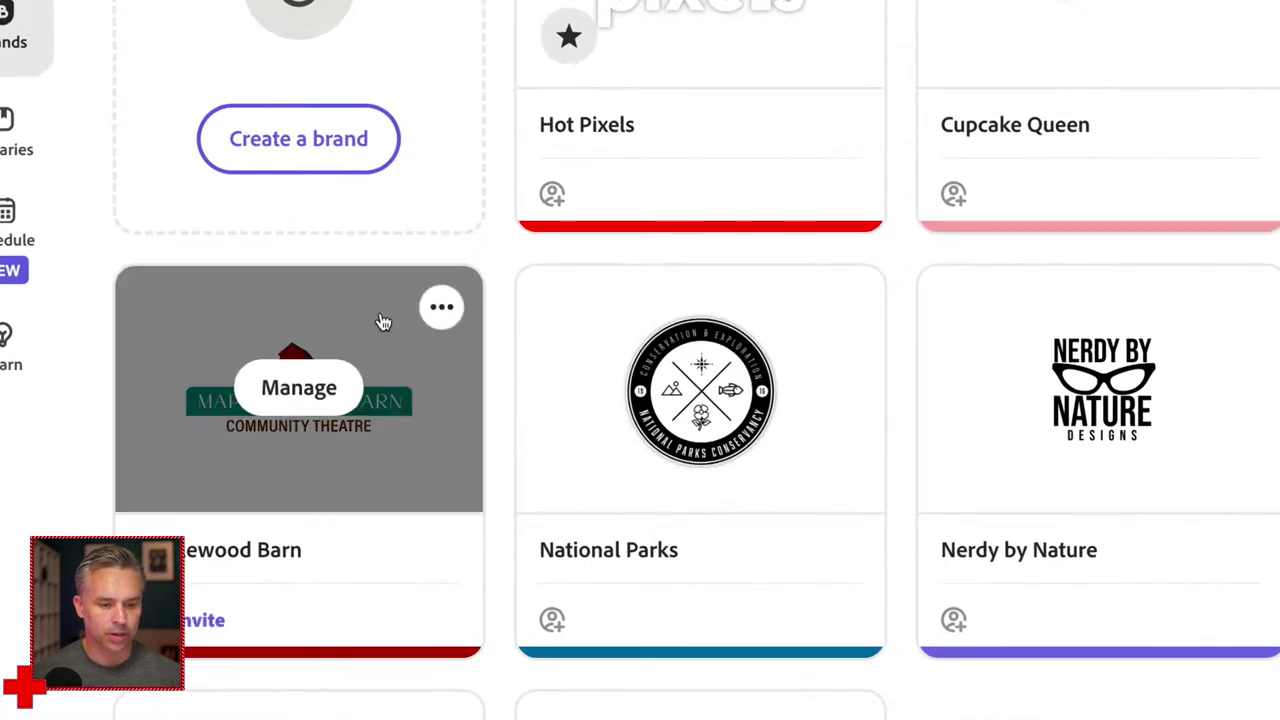
{"action": "left_click", "coordinate": [442, 309]}
{"action": "left_click", "coordinate": [286, 372]}
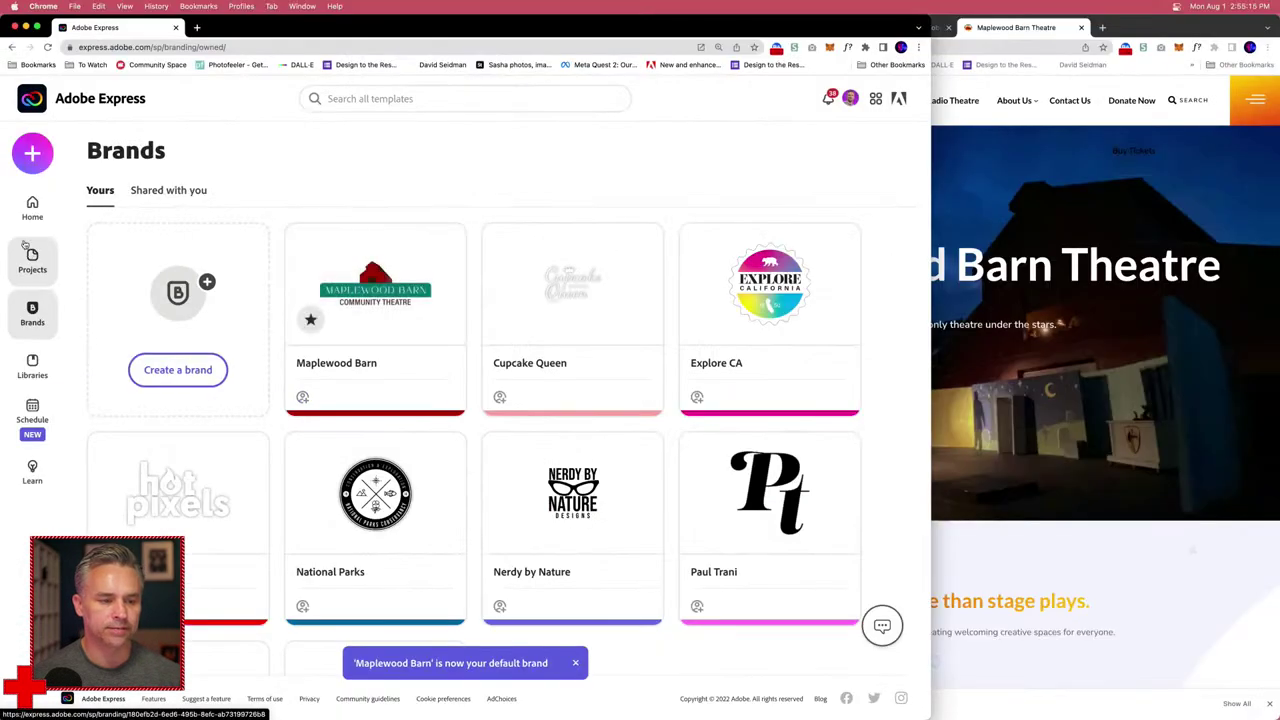
Step: Create a Facebook post from the "Black Women's Equal Pay Day" event template and widen the window to the full screen width
{"action": "left_click", "coordinate": [32, 152]}
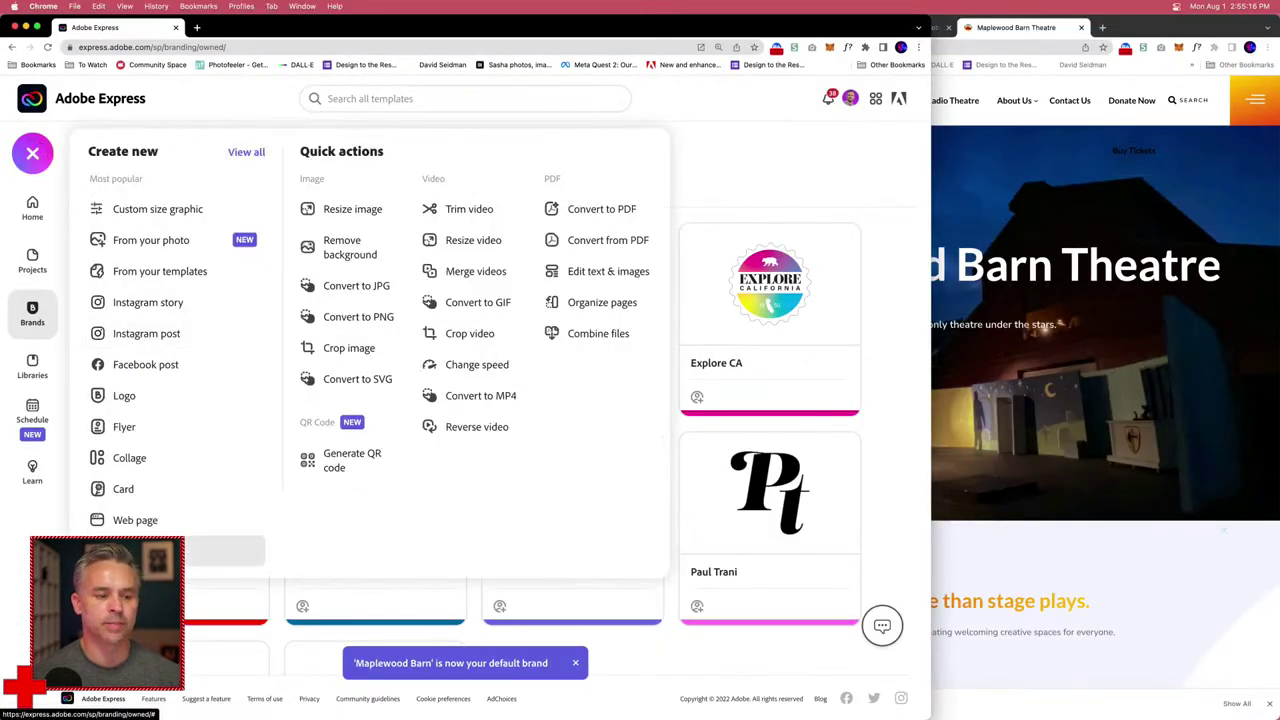
{"action": "left_click", "coordinate": [110, 362]}
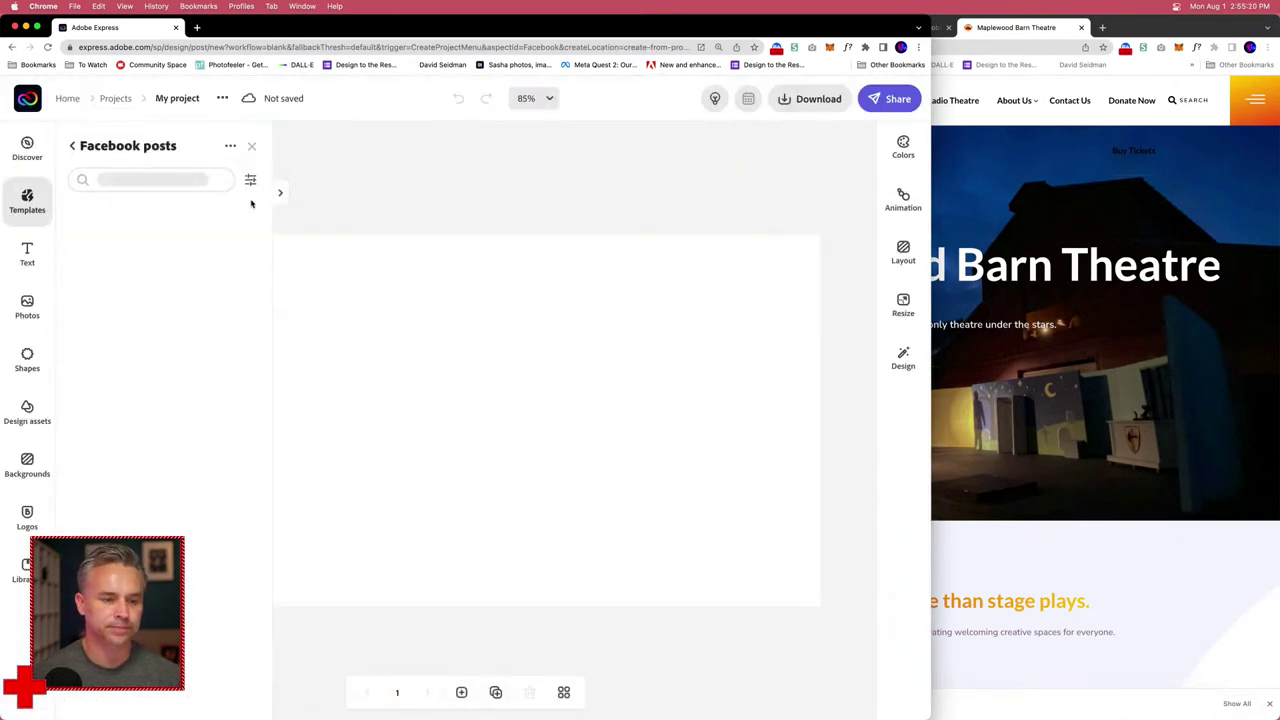
{"action": "left_click", "coordinate": [94, 276]}
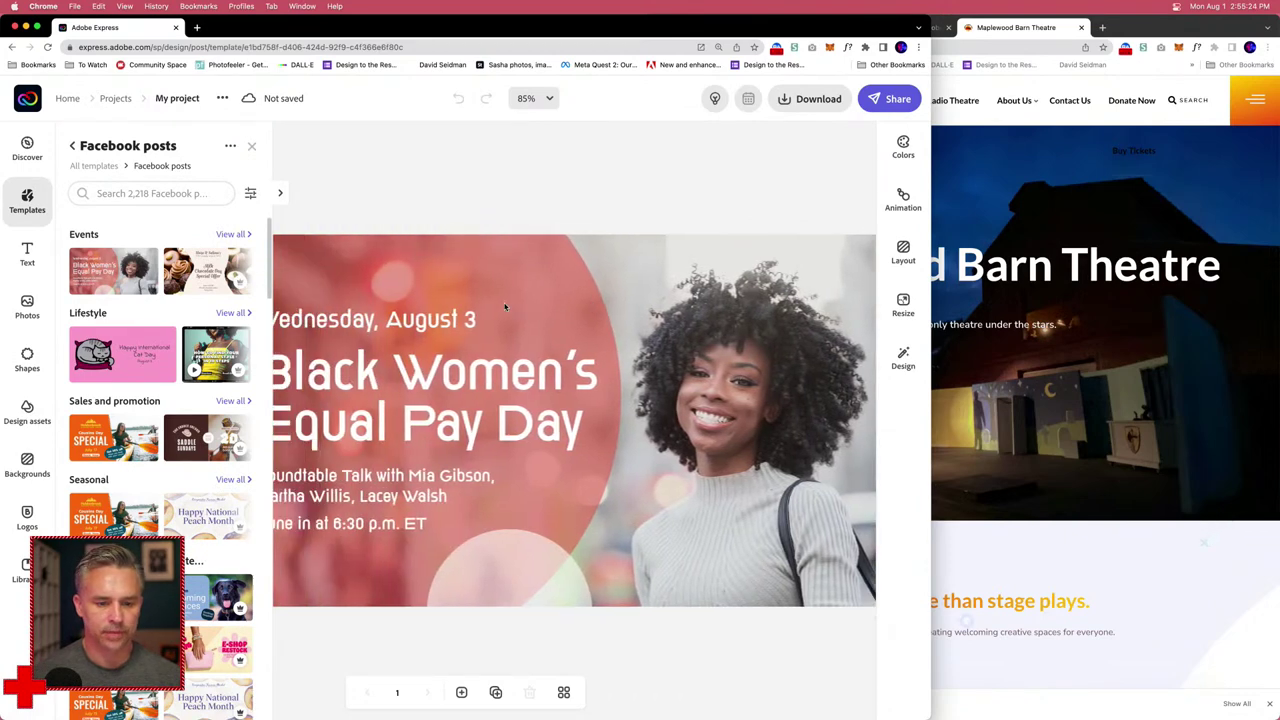
{"action": "left_click_drag", "start_coordinate": [932, 321], "coordinate": [1278, 322]}
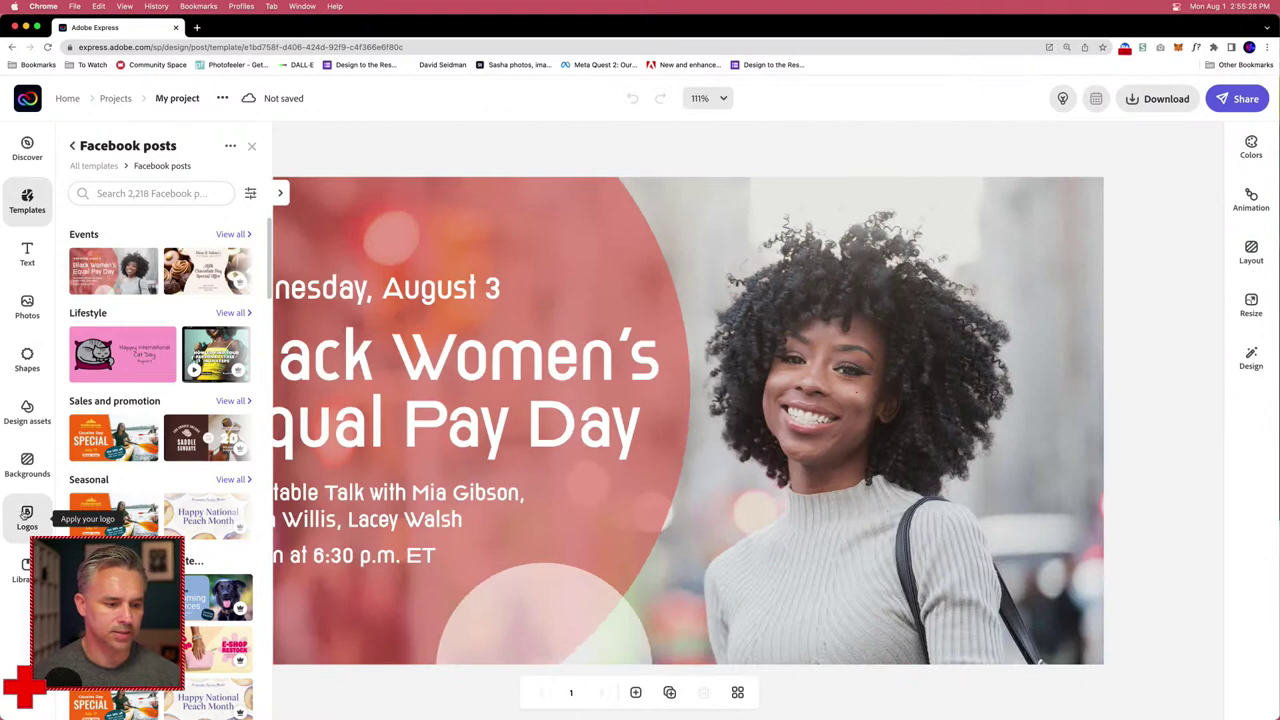
Step: Check the logos available to the Facebook post and apply the Maplewood Barn brand to the design
{"action": "left_click", "coordinate": [27, 514]}
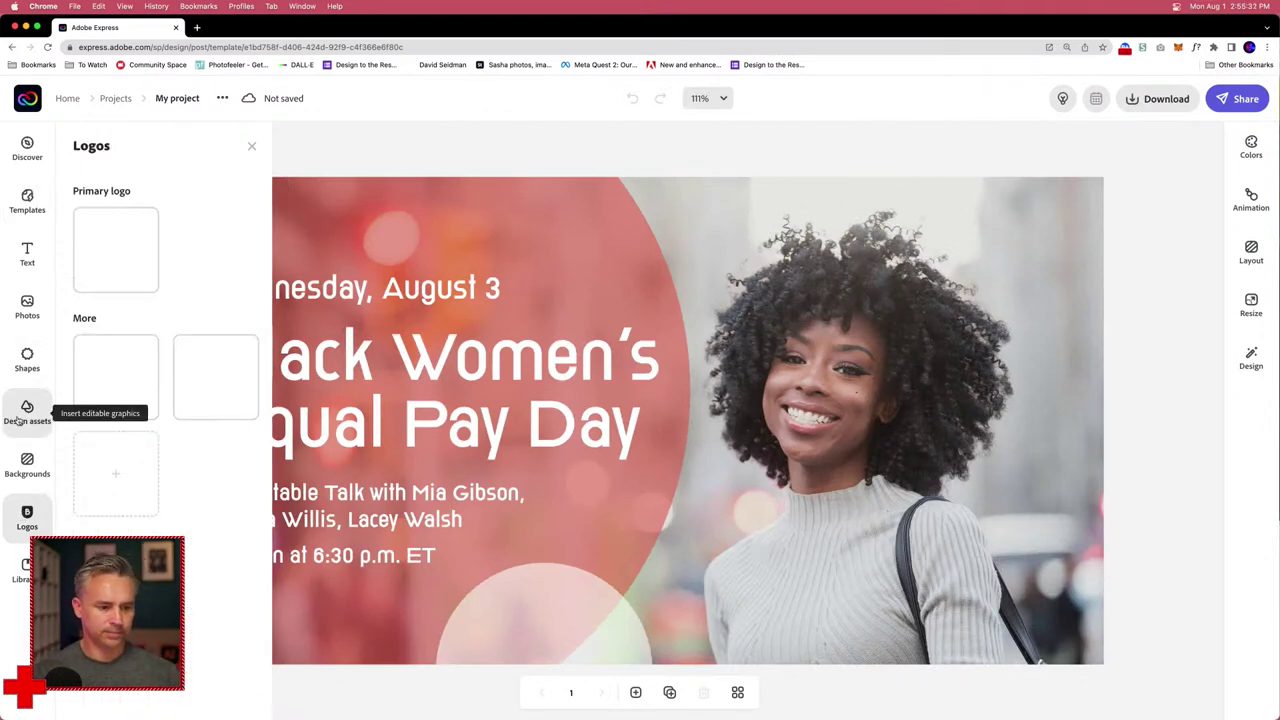
{"action": "left_click", "coordinate": [22, 570]}
{"action": "left_click", "coordinate": [27, 516]}
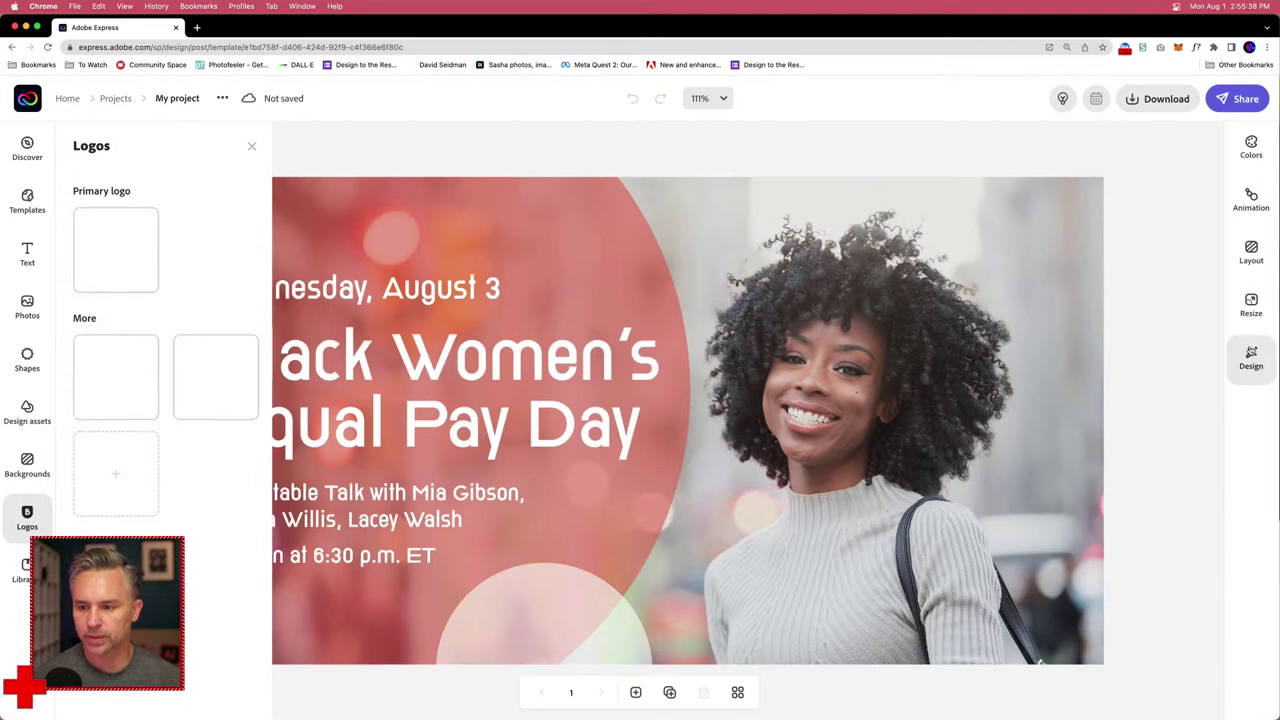
{"action": "left_click", "coordinate": [1251, 358]}
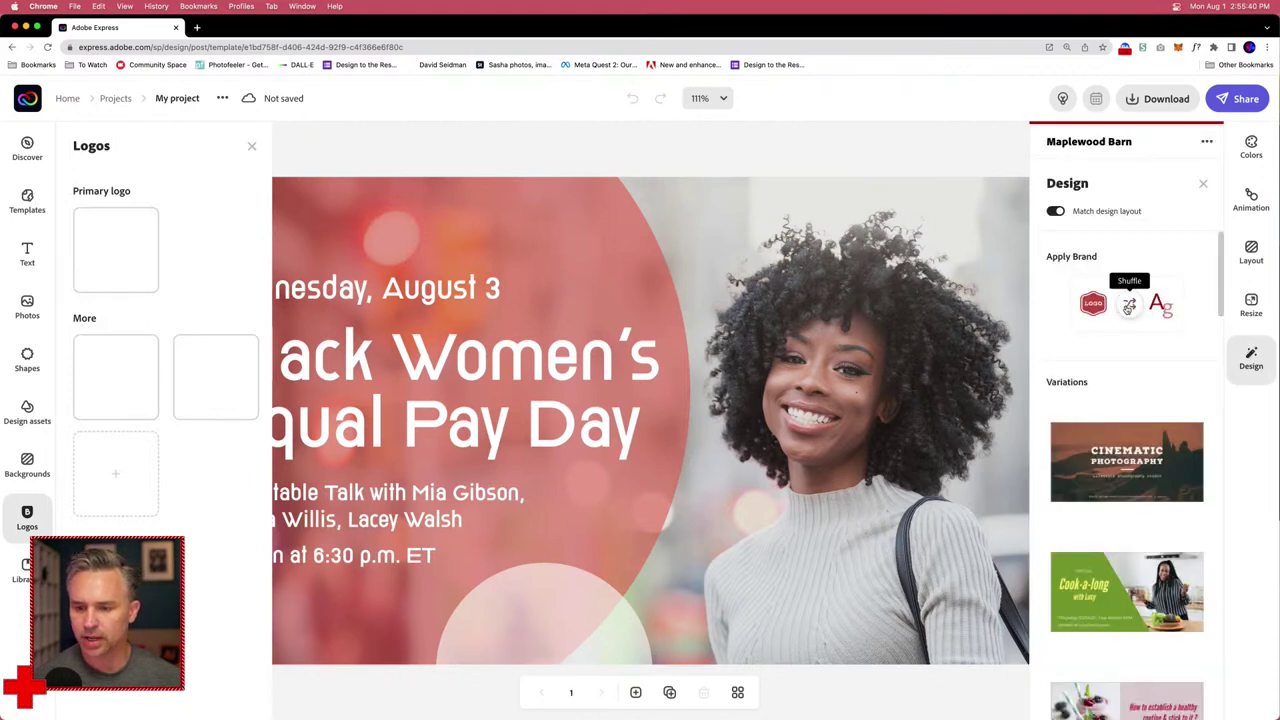
{"action": "left_click", "coordinate": [1128, 307]}
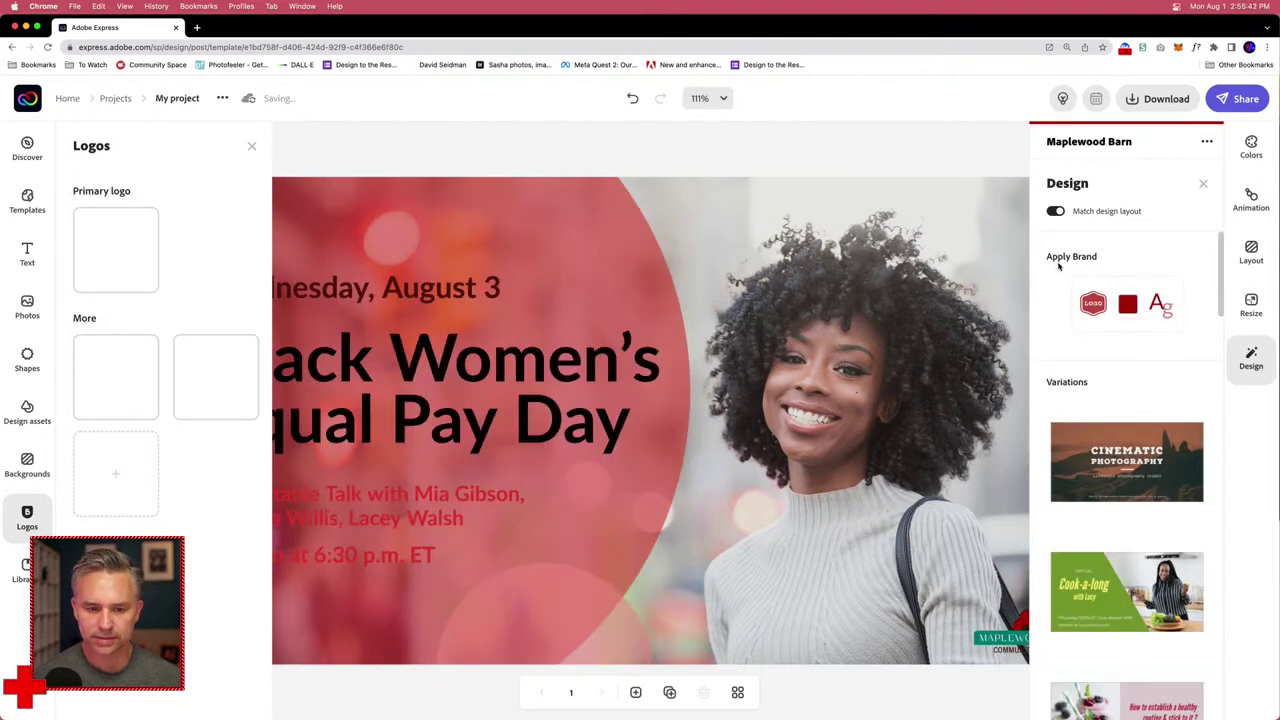
Step: Enlarge the Maplewood Barn logo in the lower-right corner of the post and close the list of logos
{"action": "left_click", "coordinate": [996, 637]}
{"action": "left_click_drag", "start_coordinate": [996, 637], "coordinate": [866, 552]}
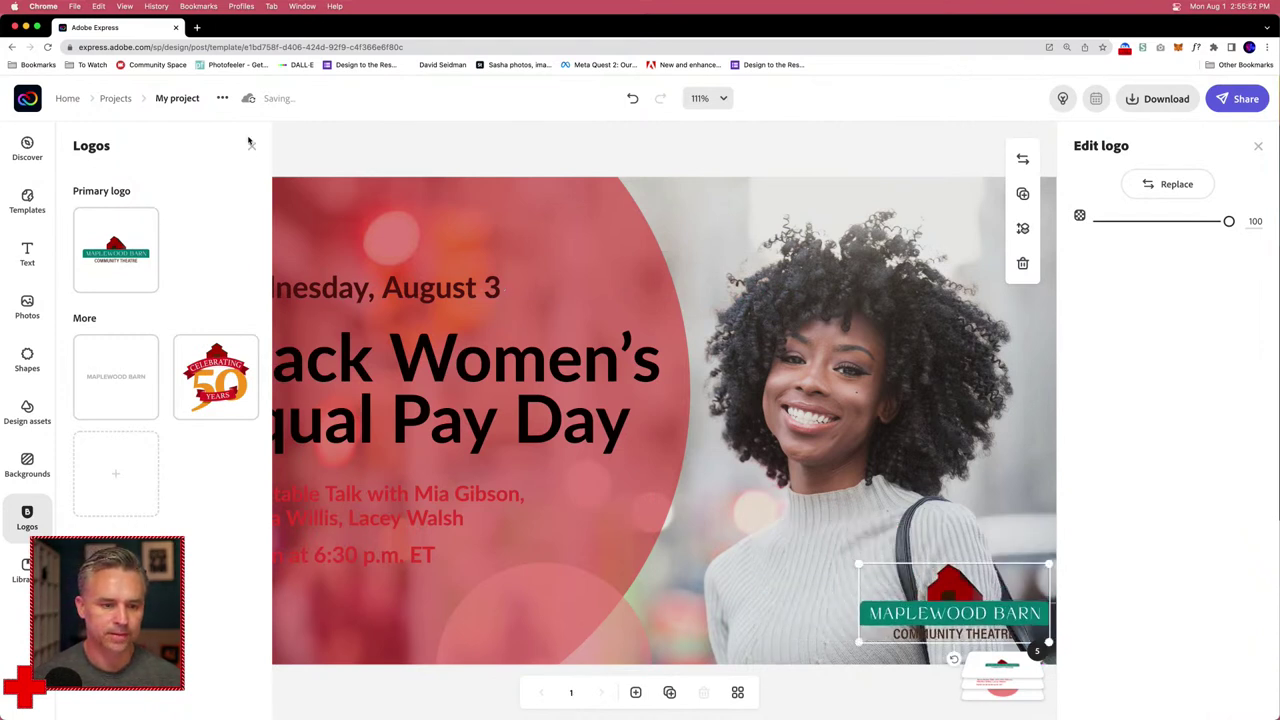
{"action": "left_click", "coordinate": [251, 145]}
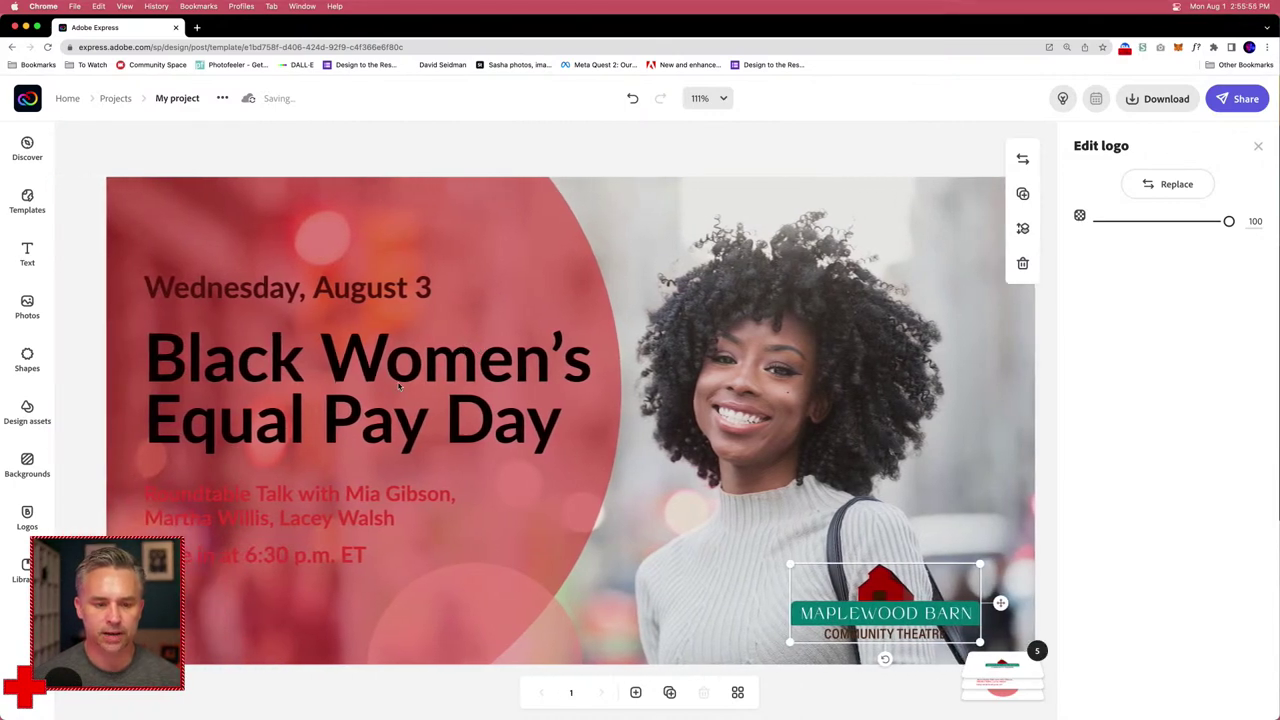
Step: Replace the headline "Black Women's Equal Pay Day" with "Taming of the Srew"
{"action": "left_click", "coordinate": [398, 369]}
{"action": "left_click", "coordinate": [400, 367]}
{"action": "left_click", "coordinate": [402, 365]}
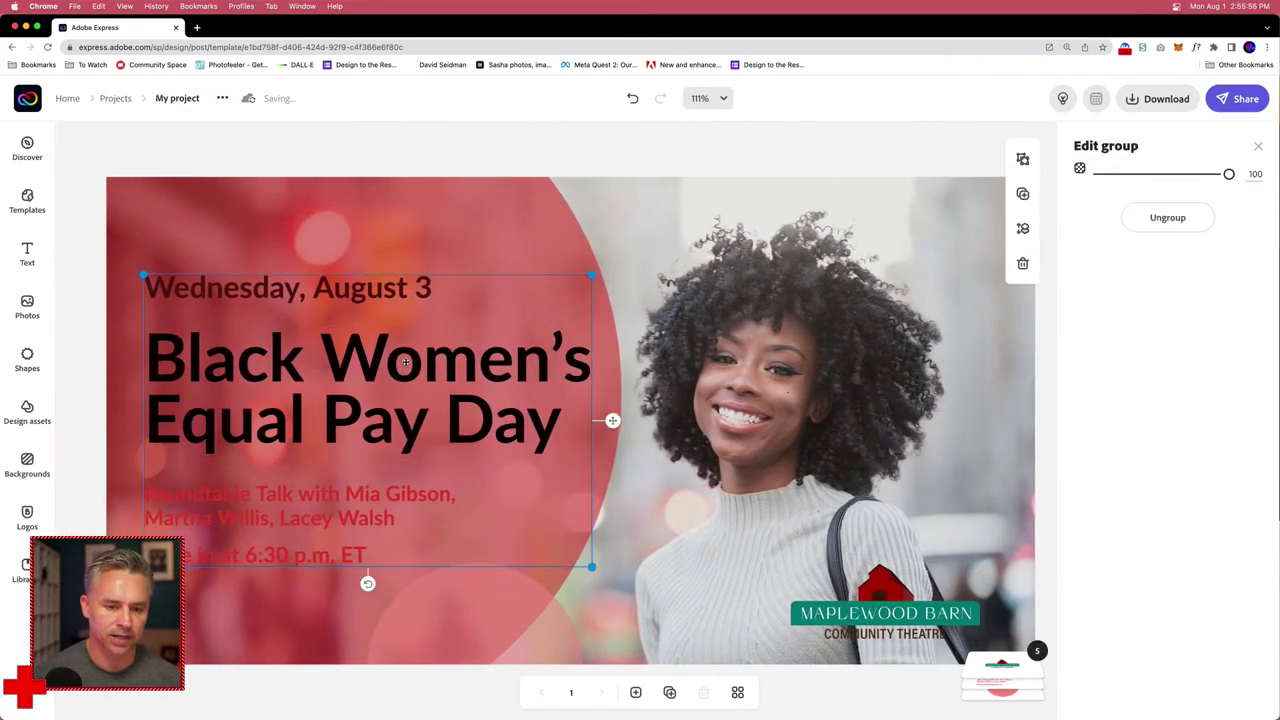
{"action": "left_click", "coordinate": [405, 362]}
{"action": "type", "text": "Ta"}
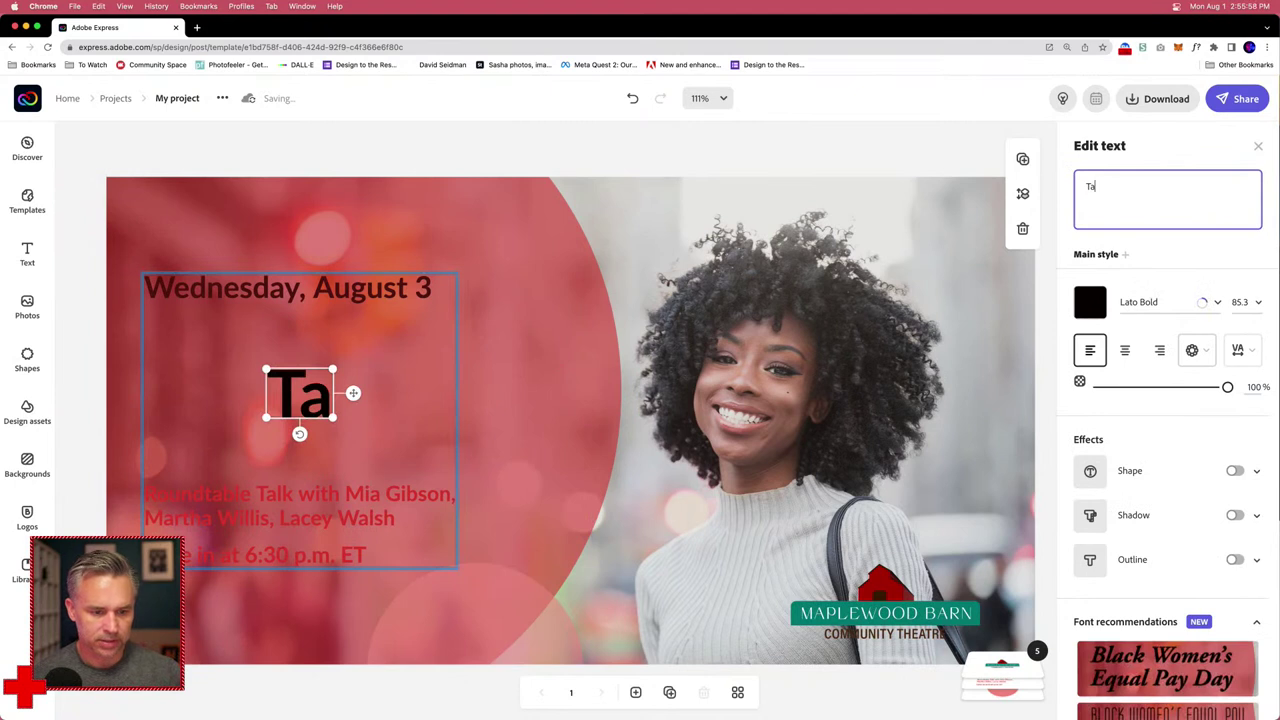
{"action": "type", "text": "ming of the S"}
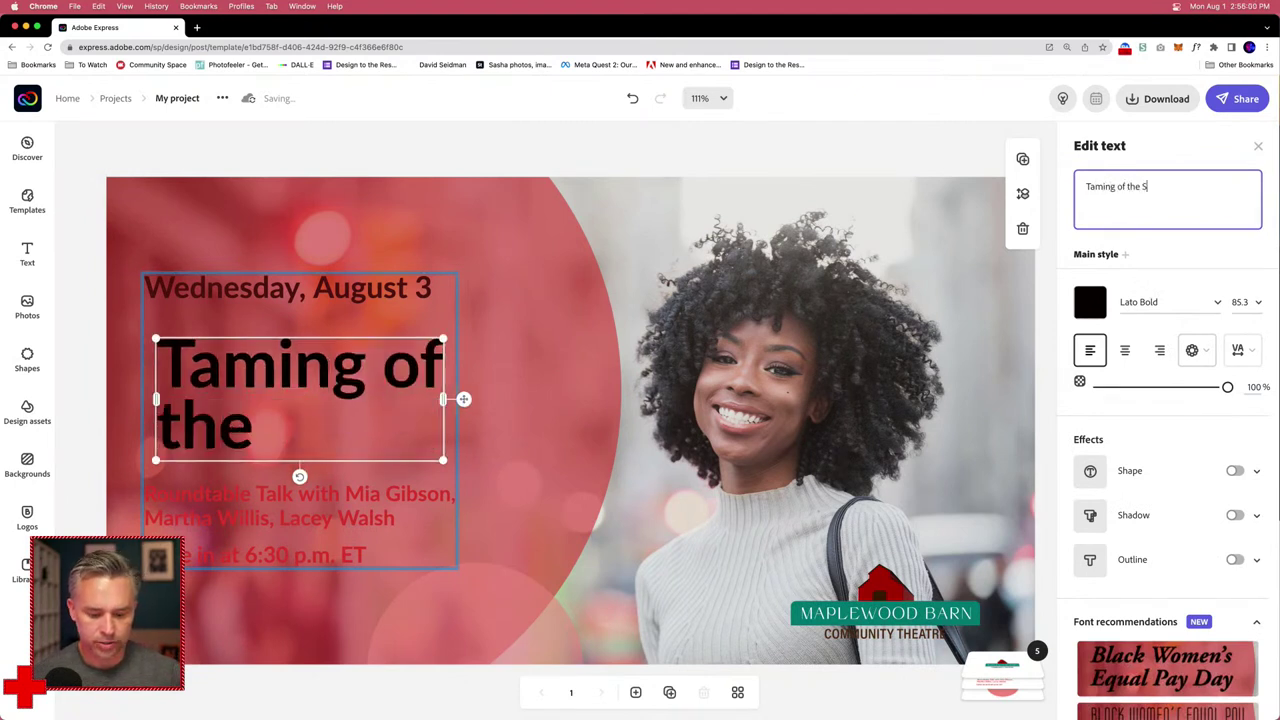
{"action": "type", "text": "rew"}
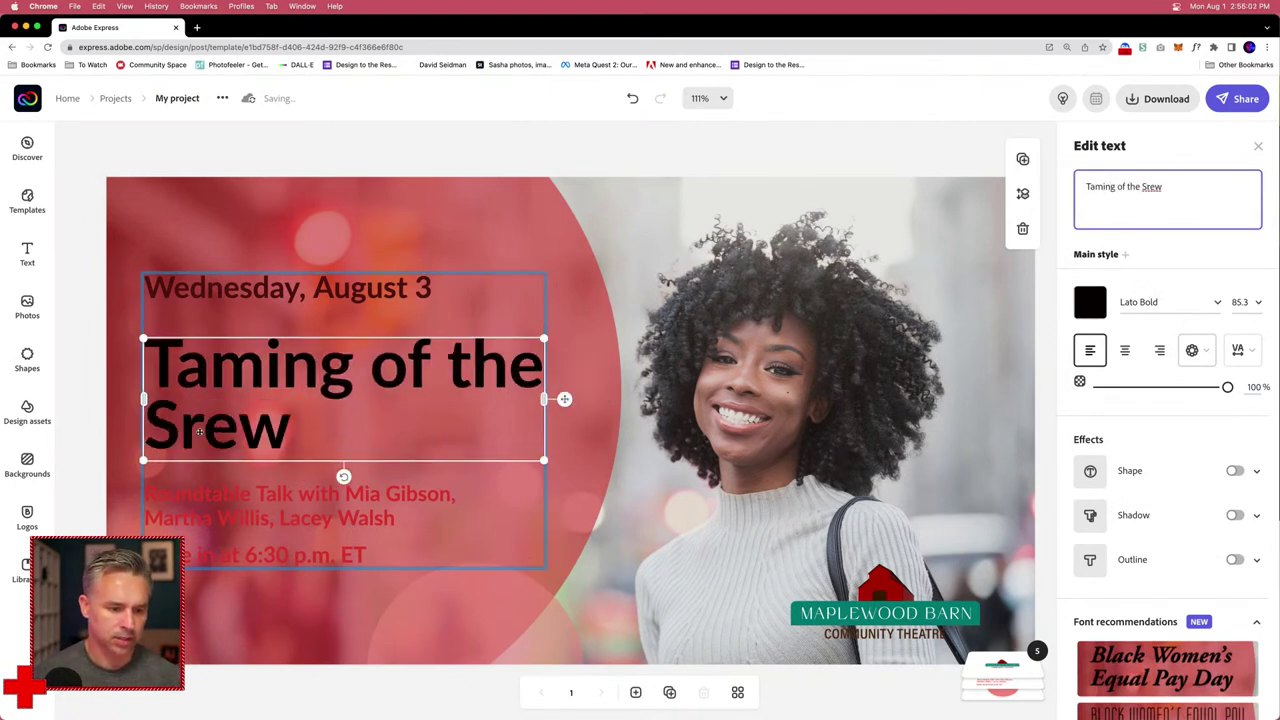
{"action": "key", "text": "Escape"}
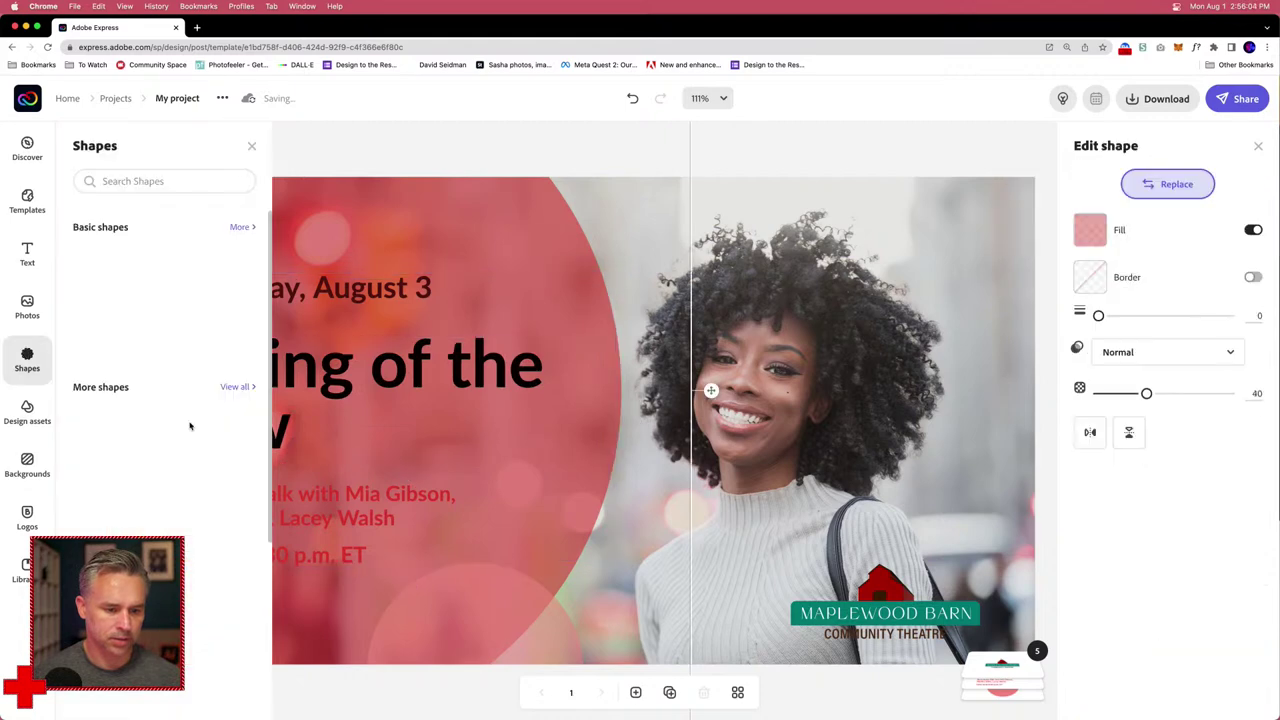
Step: Correct the headline's spelling to "Taming of the Shrew" and close the shape library
{"action": "type", "text": "circle"}
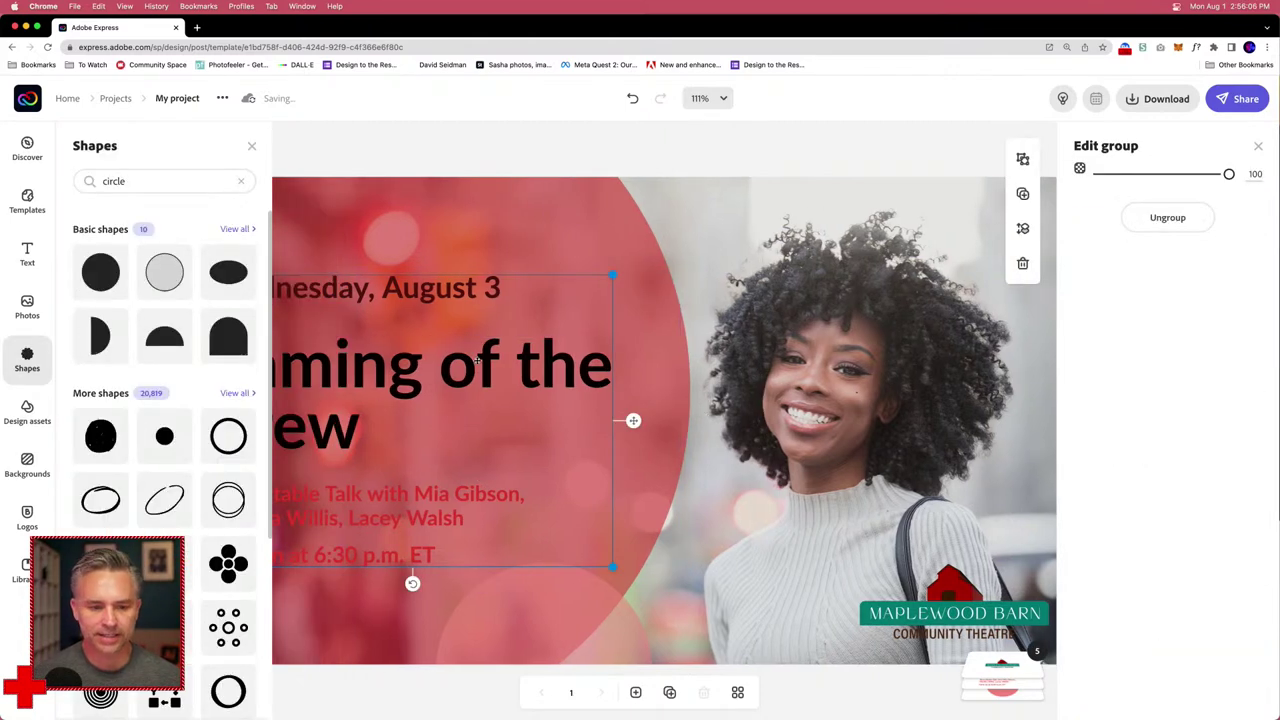
{"action": "left_click", "coordinate": [478, 360]}
{"action": "left_click", "coordinate": [1093, 187]}
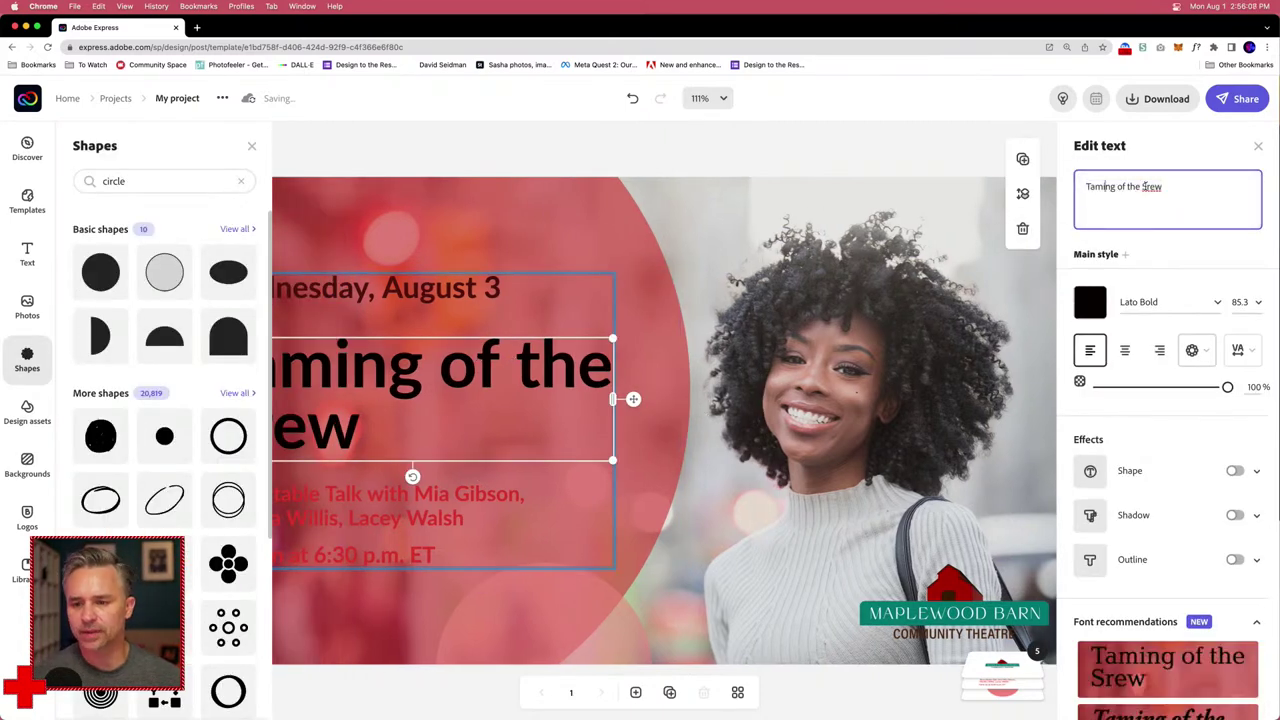
{"action": "type", "text": "h"}
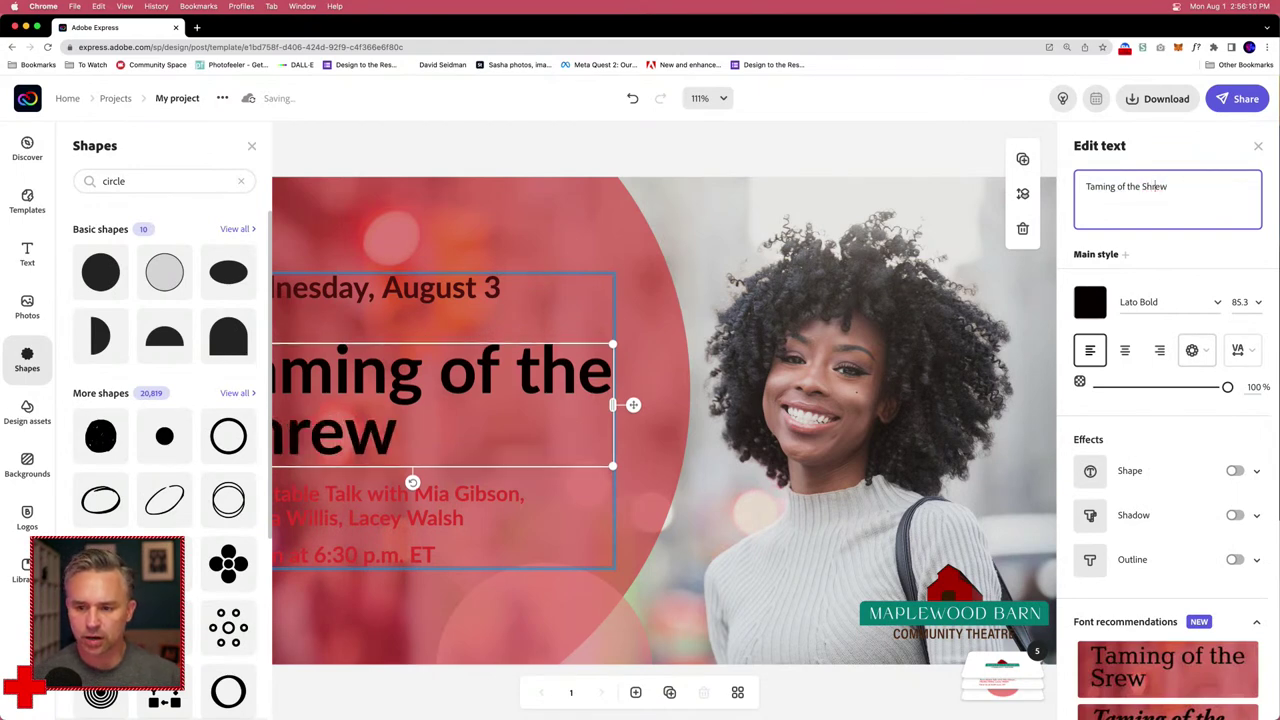
{"action": "left_click", "coordinate": [251, 146]}
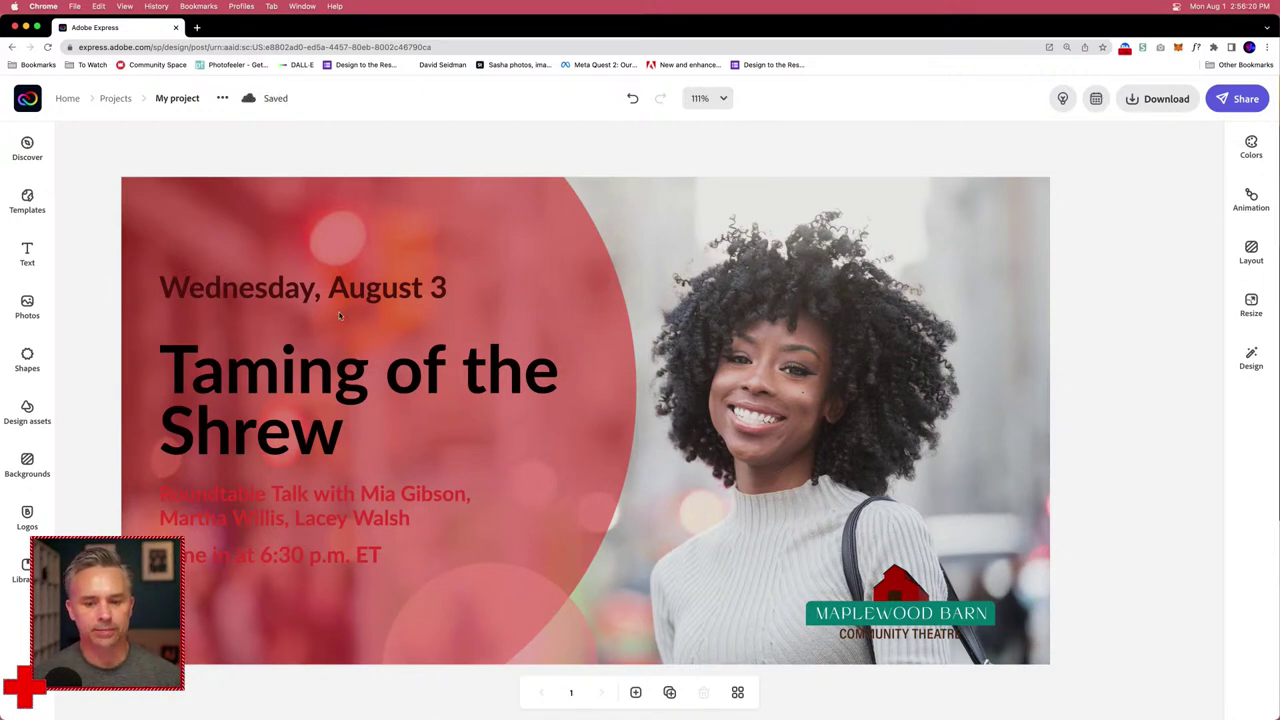
{"action": "mouse_move", "coordinate": [400, 707]}
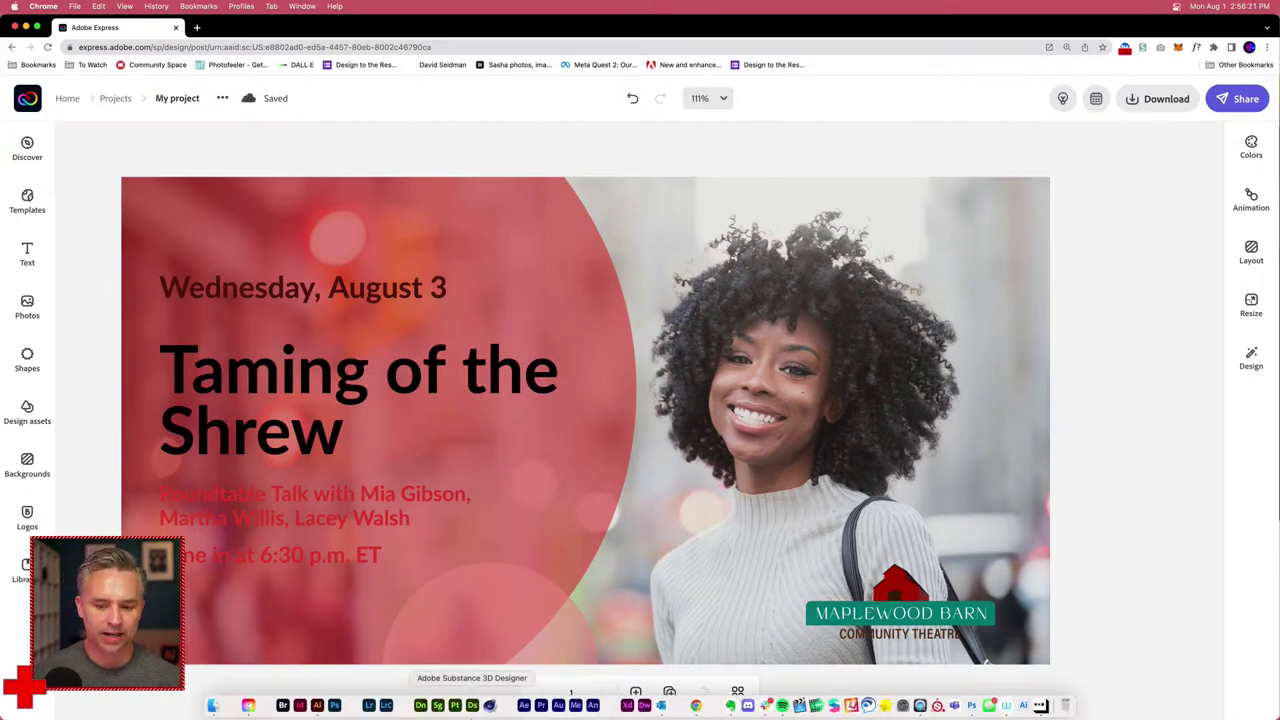
Step: Switch to Illustrator, deselect the green-banner Maplewood Barn logo and collapse the properties and asset export panel group
{"action": "left_click", "coordinate": [316, 707]}
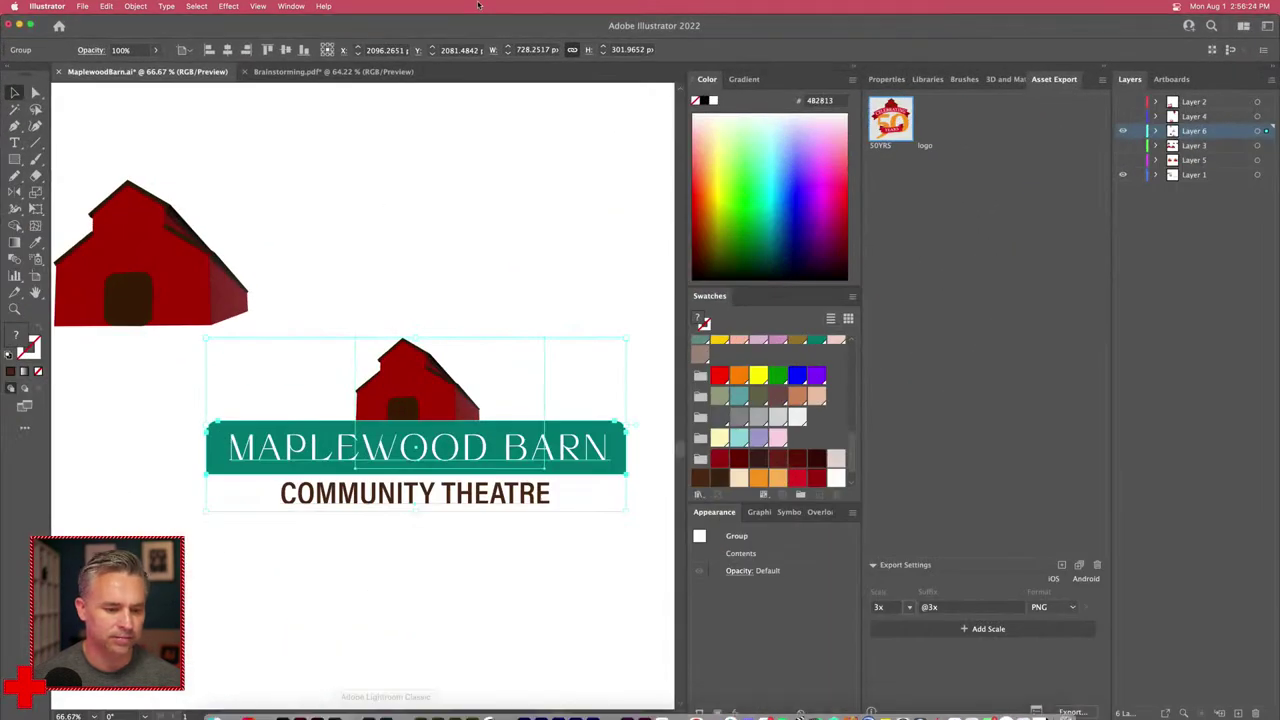
{"action": "left_click", "coordinate": [480, 194]}
{"action": "left_click", "coordinate": [1106, 68]}
{"action": "left_click", "coordinate": [351, 289]}
Step: Move the Celebrating 50 Years emblem out of its lettering to just above the green-banner Maplewood Barn logo, and switch back to Chrome
{"action": "scroll", "coordinate": [380, 271], "scroll_direction": "down", "scroll_amount": 3}
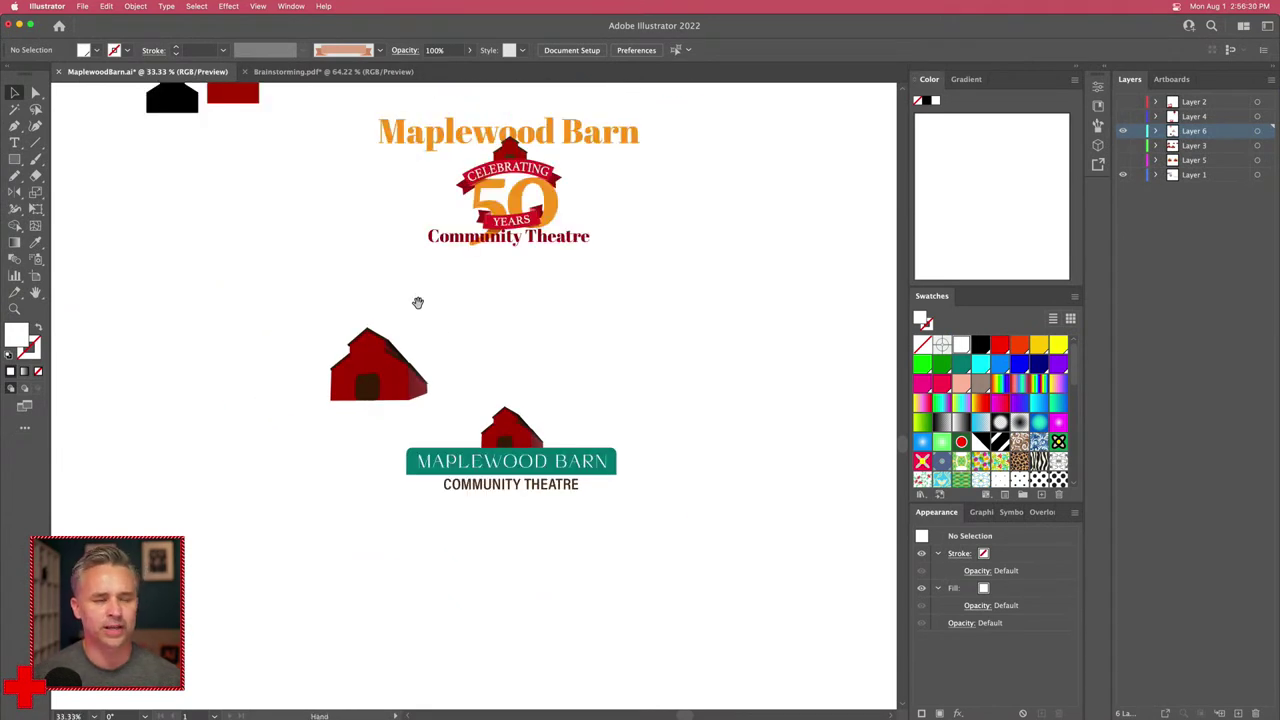
{"action": "scroll", "coordinate": [430, 320], "scroll_direction": "up", "scroll_amount": 2}
{"action": "left_click", "coordinate": [583, 390]}
{"action": "key", "text": "Delete"}
{"action": "scroll", "coordinate": [455, 330], "scroll_direction": "up", "scroll_amount": 4}
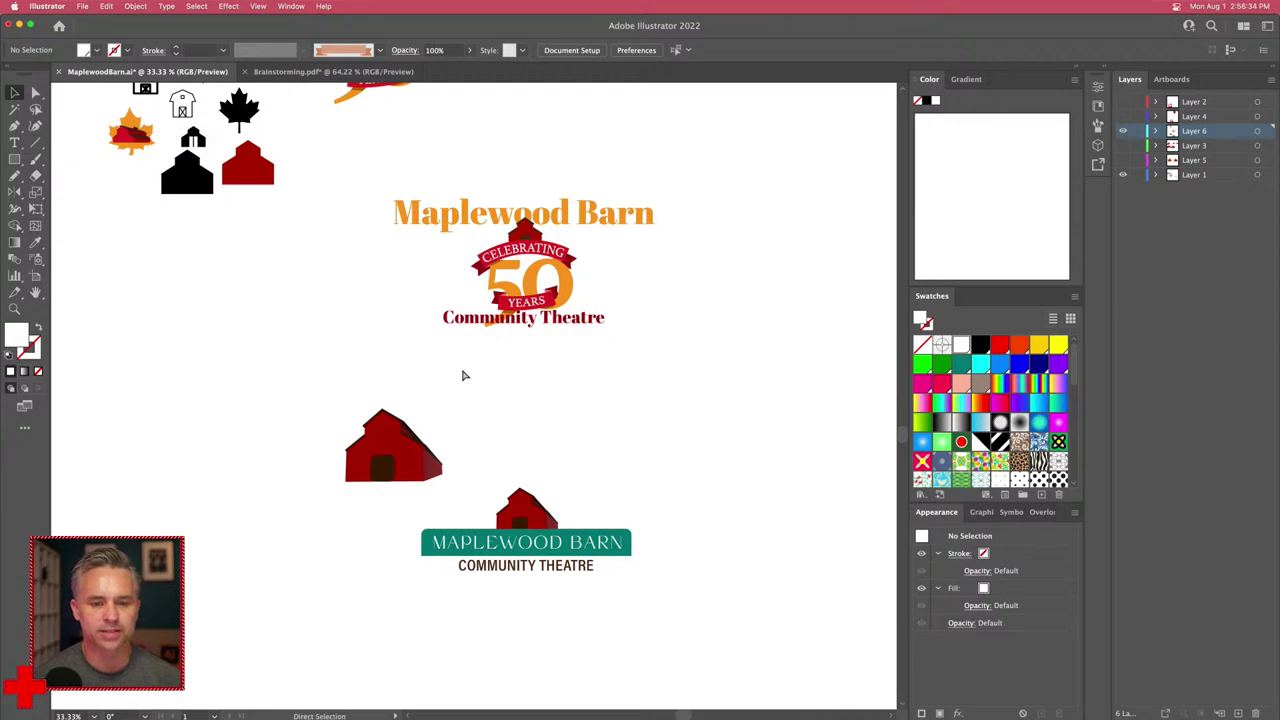
{"action": "key", "text": "super+equal"}
{"action": "left_click", "coordinate": [499, 207]}
{"action": "left_click_drag", "start_coordinate": [499, 207], "coordinate": [501, 425]}
{"action": "left_click_drag", "start_coordinate": [376, 311], "coordinate": [343, 214]}
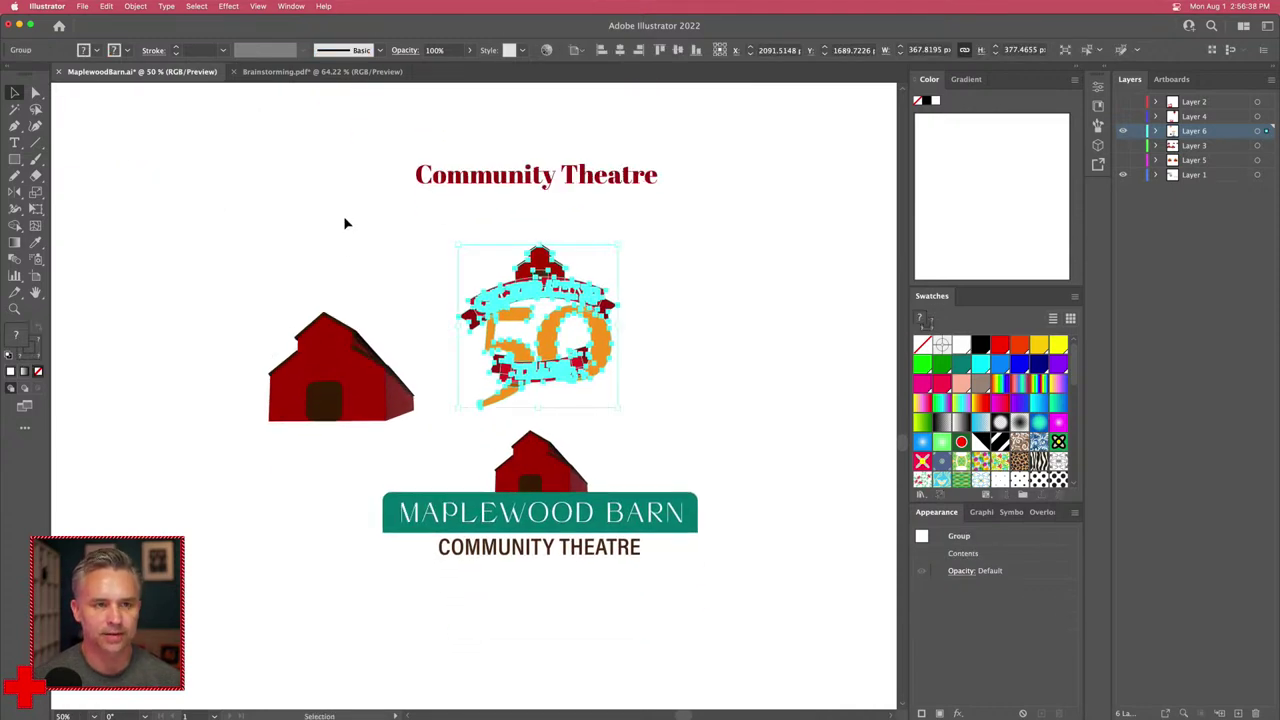
{"action": "key", "text": "super+equal"}
{"action": "left_click_drag", "start_coordinate": [362, 270], "coordinate": [479, 135]}
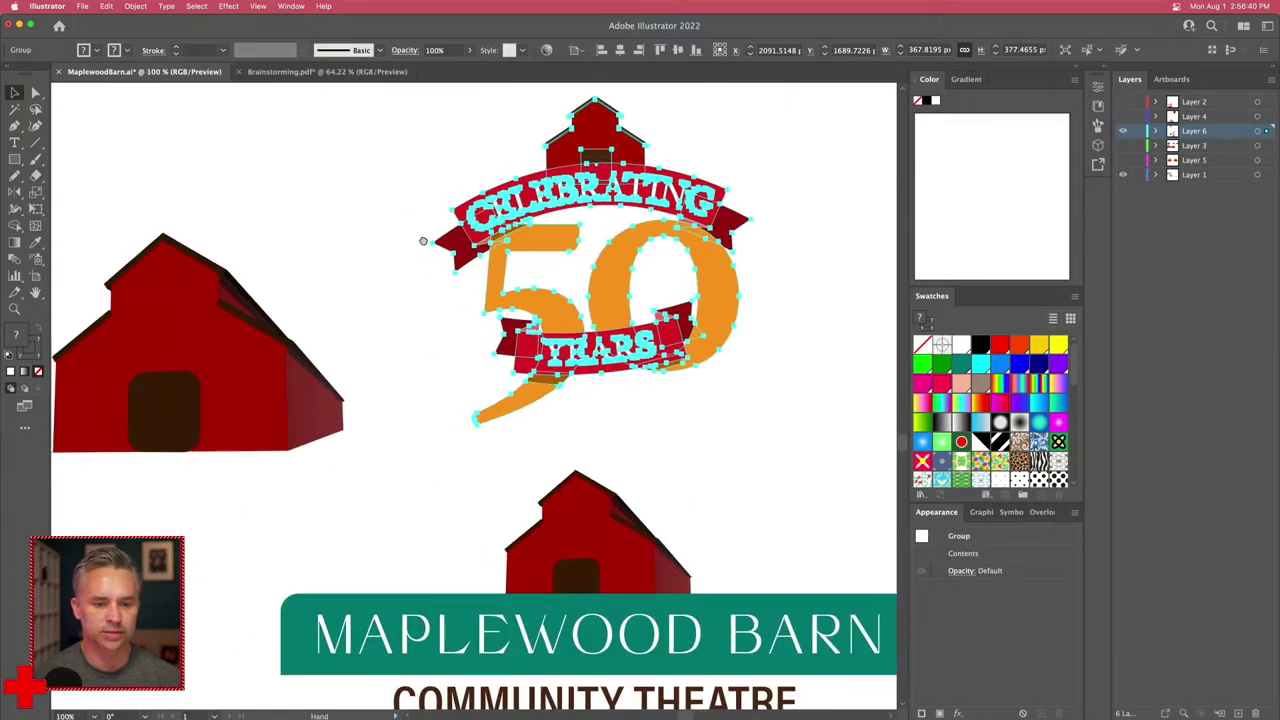
{"action": "left_click", "coordinate": [322, 184]}
{"action": "mouse_move", "coordinate": [645, 712]}
{"action": "left_click", "coordinate": [696, 706]}
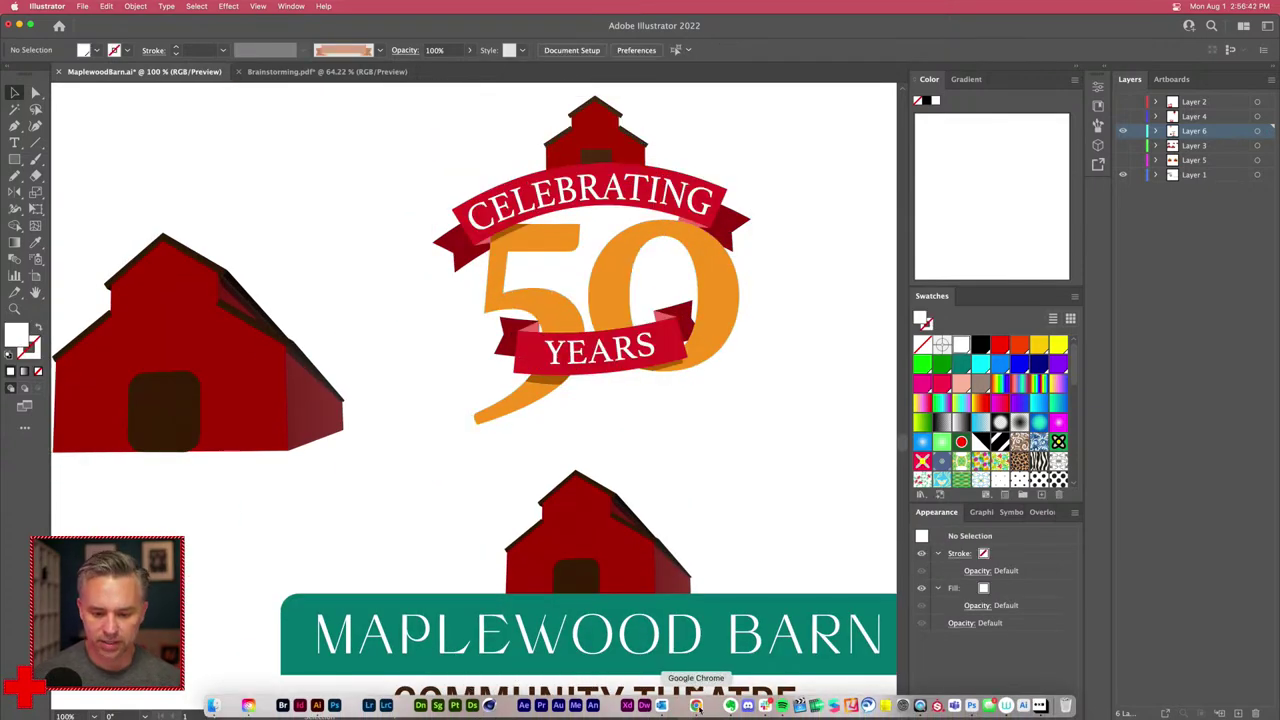